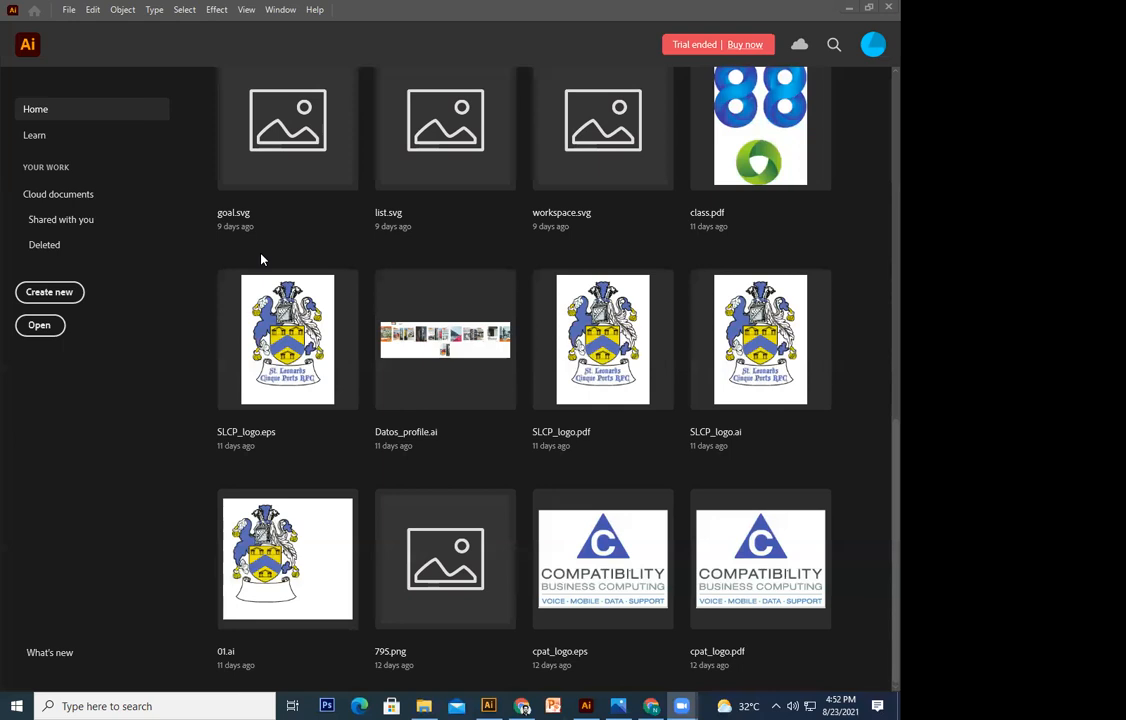
# Open the recent file business_card_class.ai and bring its business card designs into view
pyautogui.scroll(2, 261, 258)
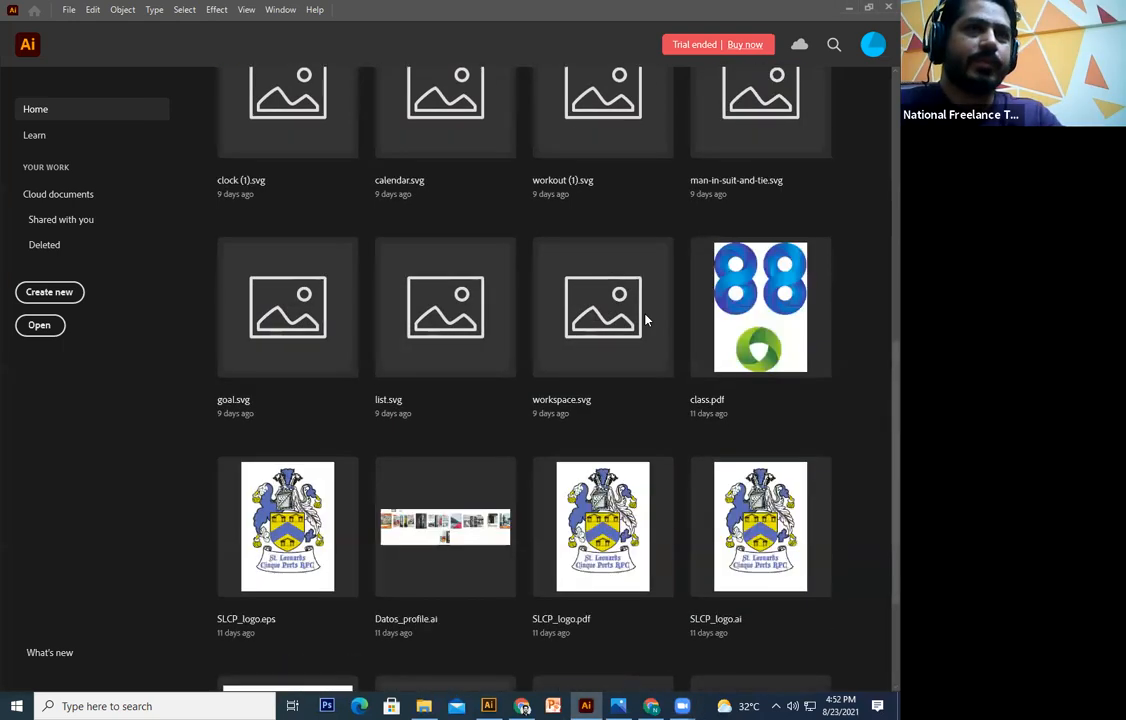
pyautogui.scroll(10, 645, 320)
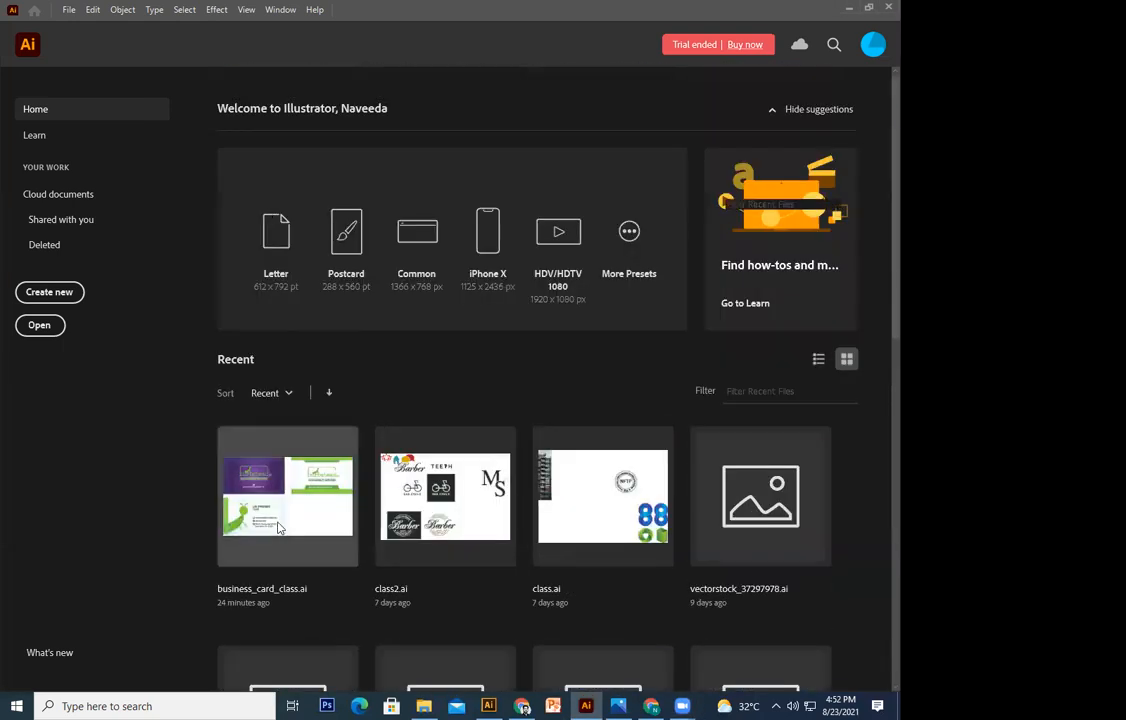
pyautogui.scroll(-2, 279, 528)
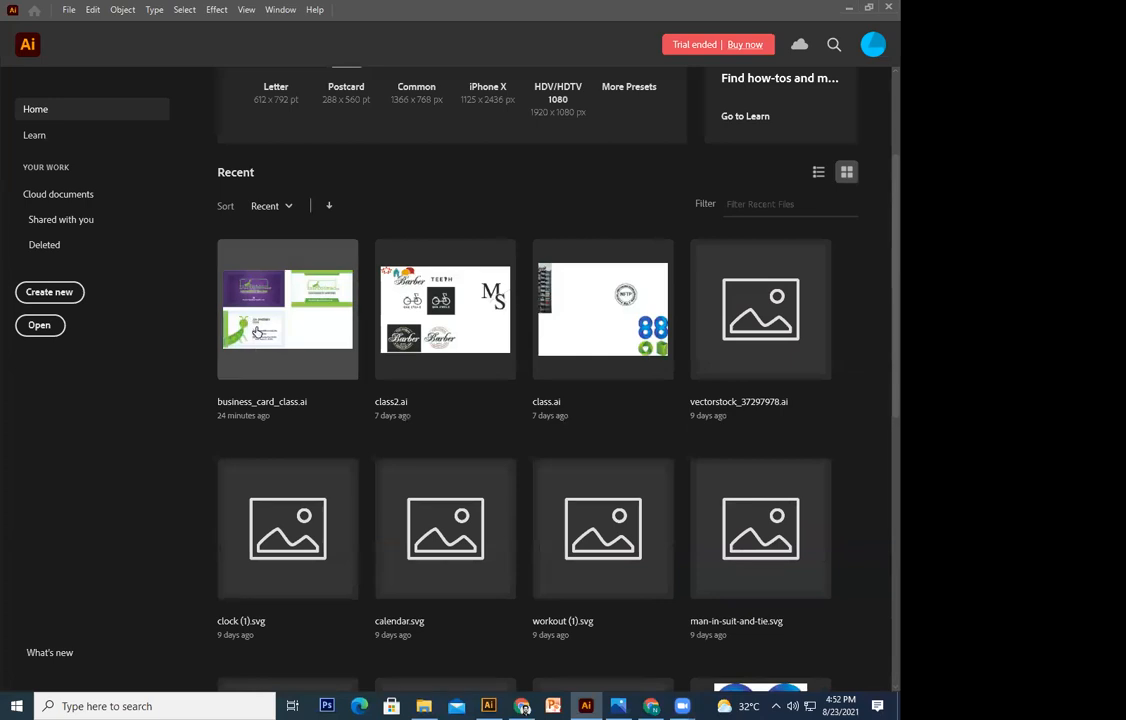
pyautogui.click(257, 333)
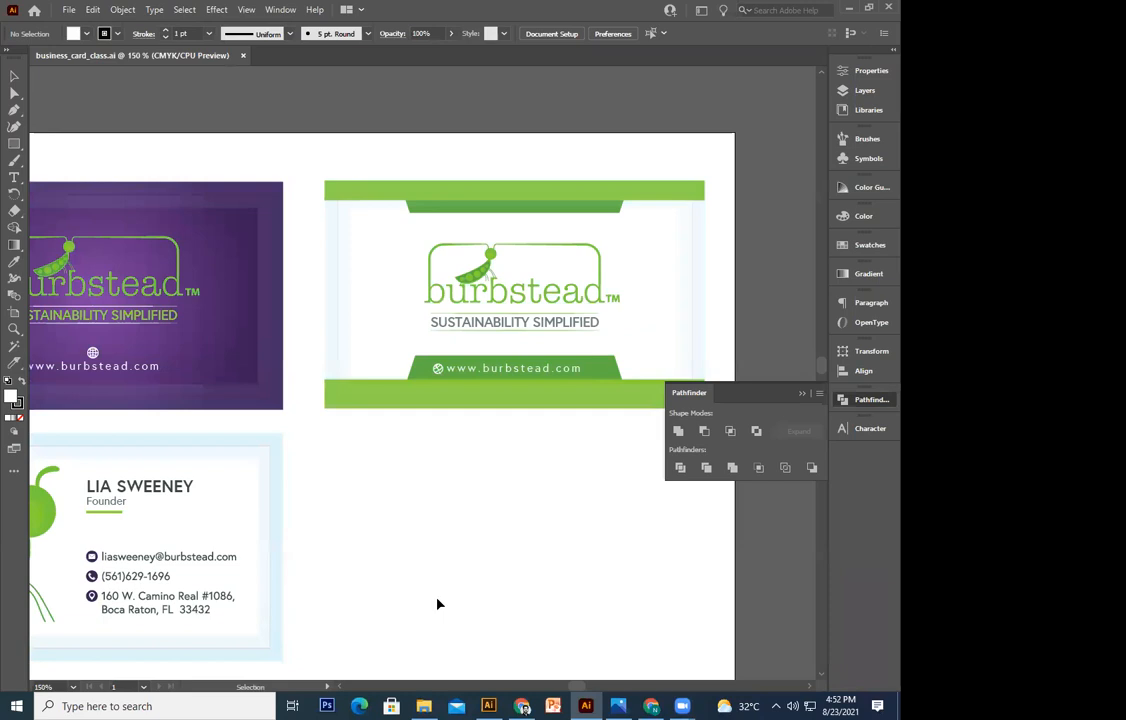
pyautogui.moveTo(382, 613); pyautogui.dragTo(293, 540)
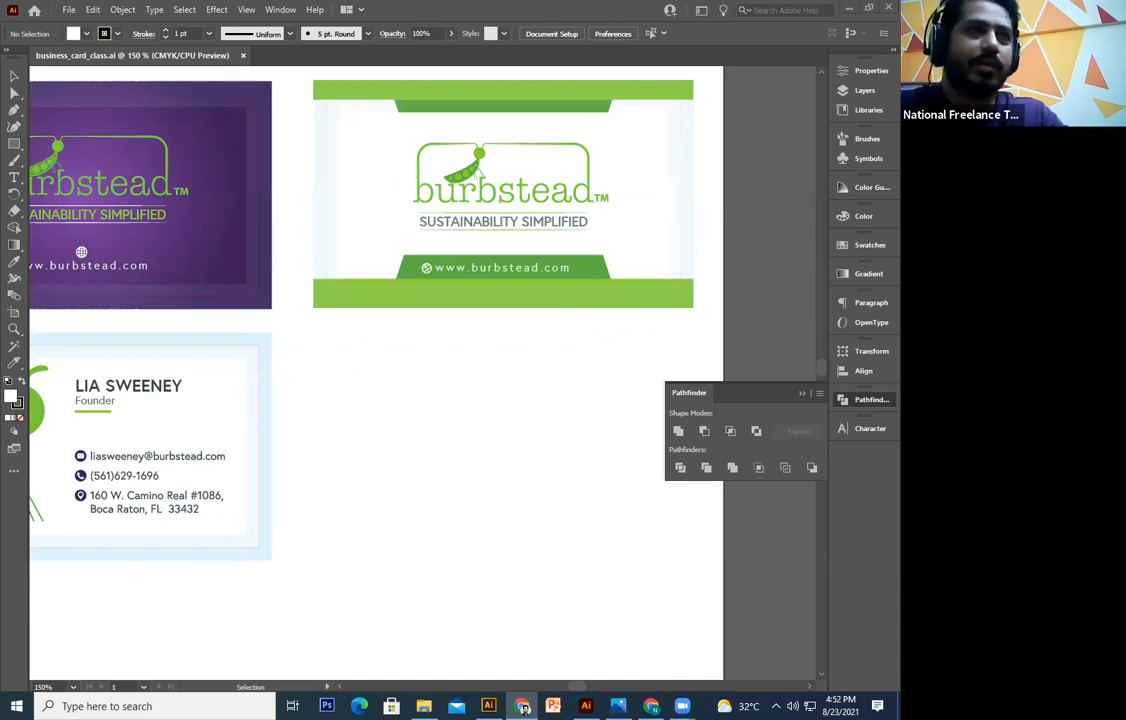
# Open Audaces_fortuna_juvat.ai as a second document alongside the business card file
pyautogui.click(853, 8)
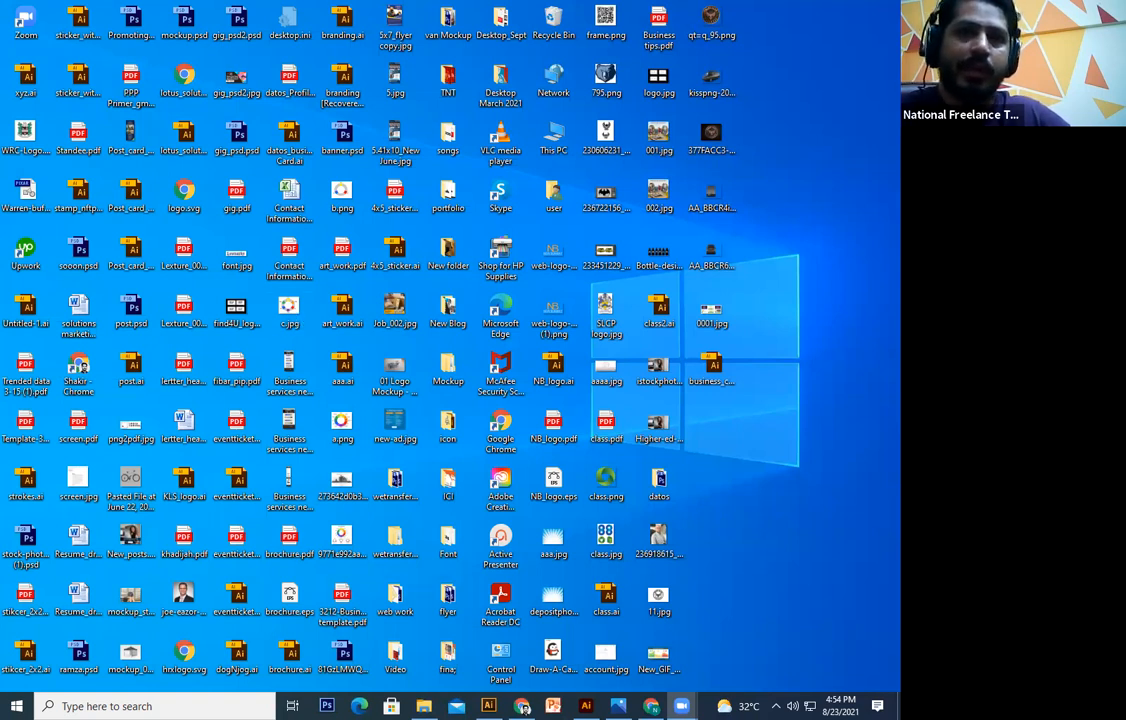
pyautogui.moveTo(462, 699); pyautogui.dragTo(359, 59)
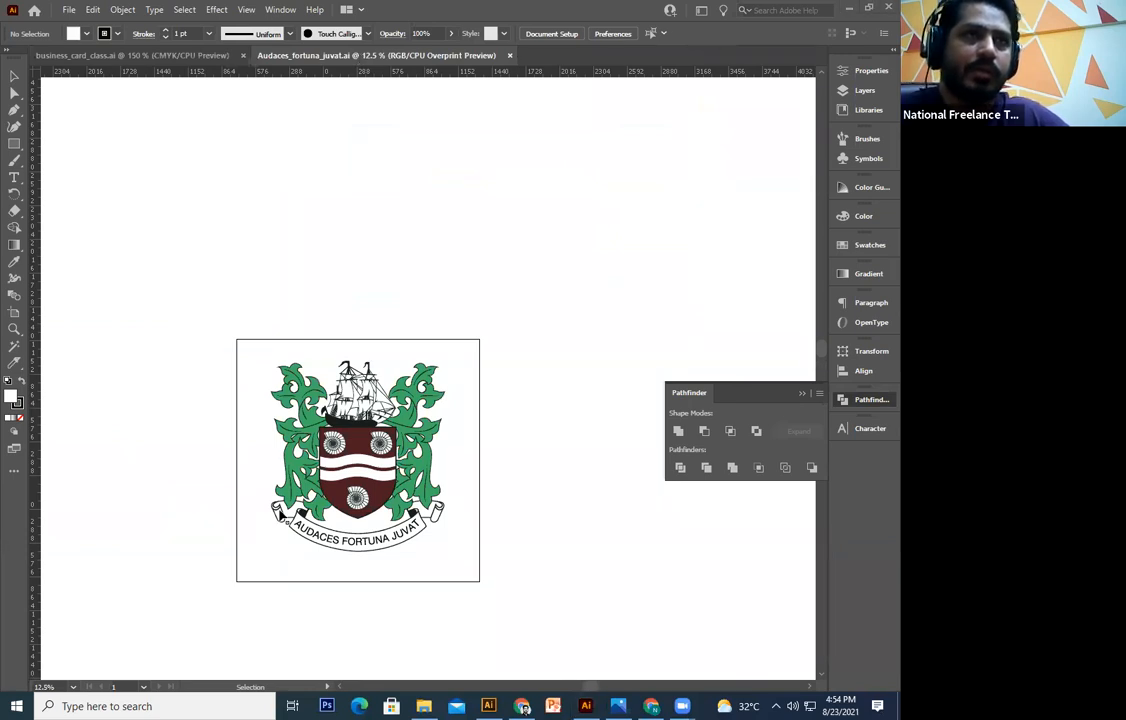
# Examine the coat of arms up close, especially the paths of the sailing ship's hull, sails and rigging
pyautogui.moveTo(371, 513); pyautogui.dragTo(462, 369)
pyautogui.click(450, 316)
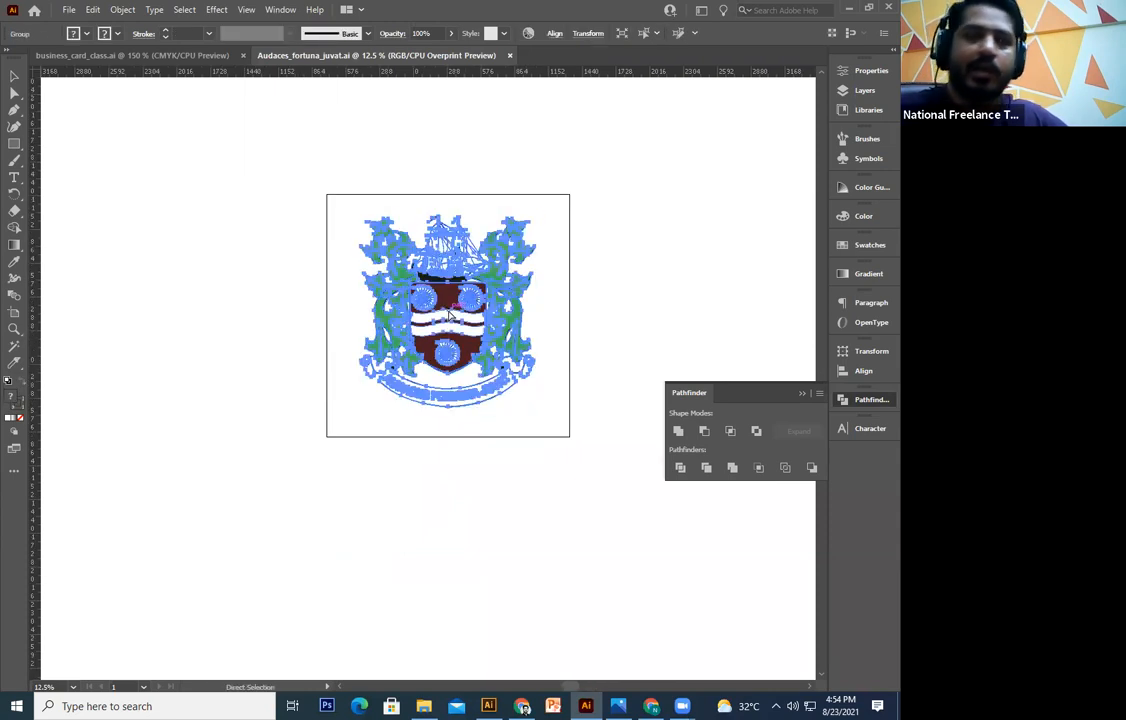
pyautogui.hotkey('ctrl', '+')
pyautogui.hotkey('ctrl', '+')
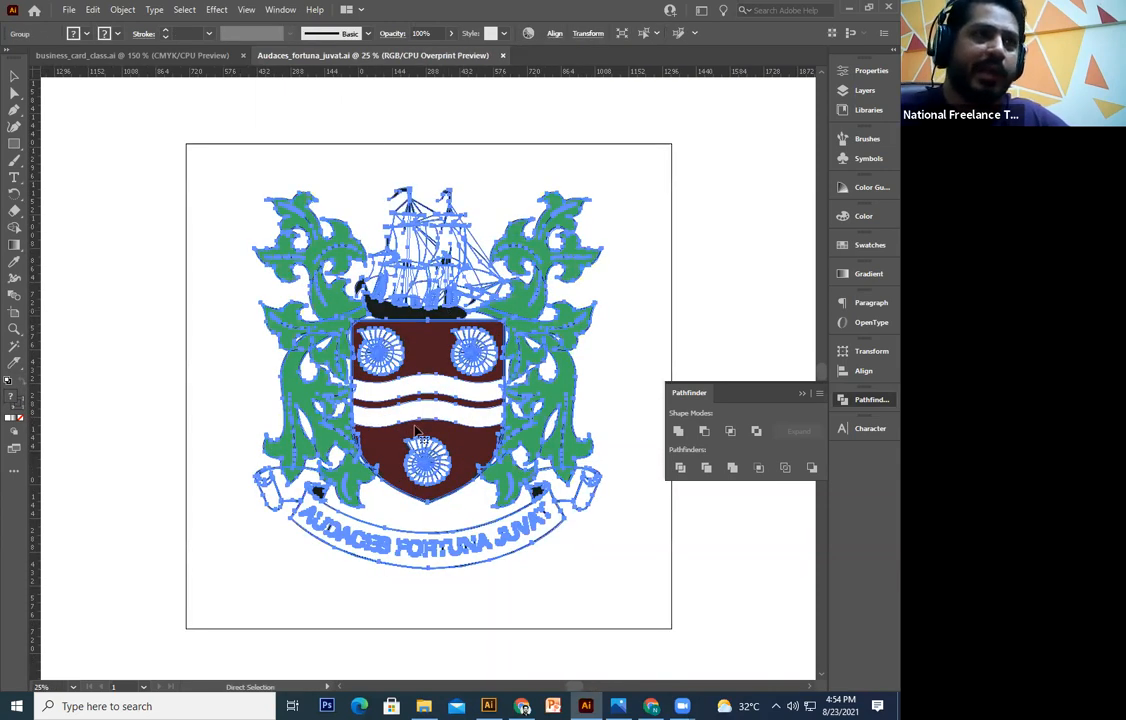
pyautogui.hotkey('ctrl', '+')
pyautogui.hotkey('ctrl', '+')
pyautogui.hotkey('ctrl', '+')
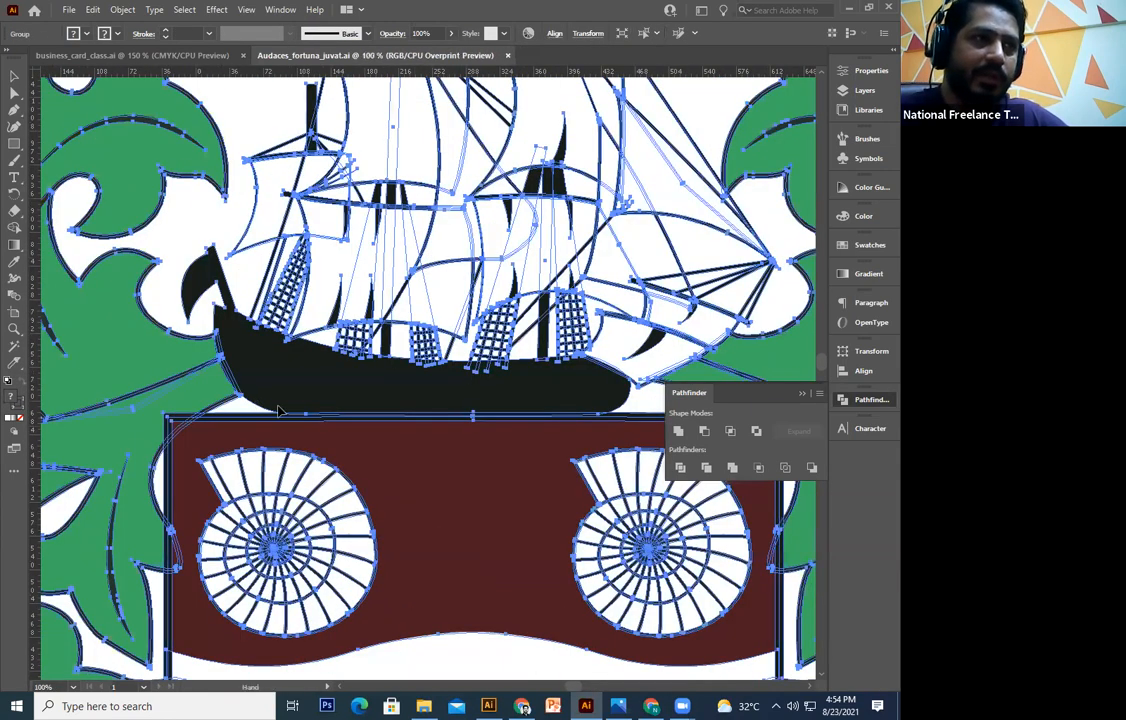
pyautogui.moveTo(393, 496); pyautogui.dragTo(419, 638)
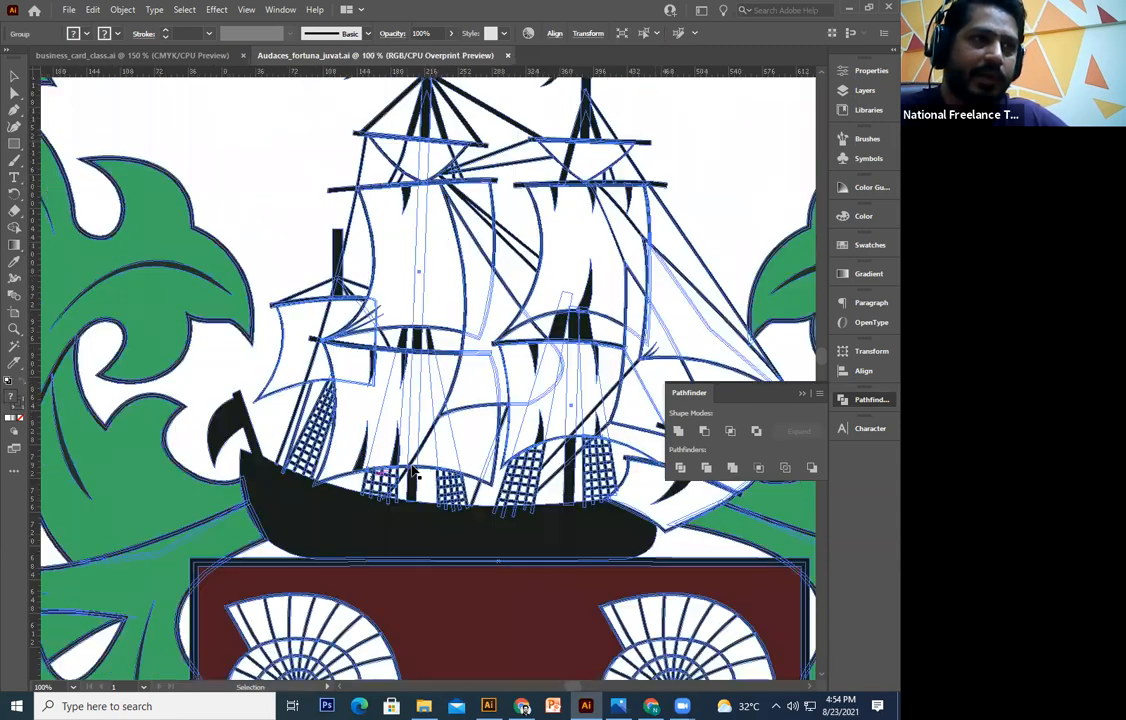
pyautogui.click(253, 328)
pyautogui.scroll(-1, 253, 328)
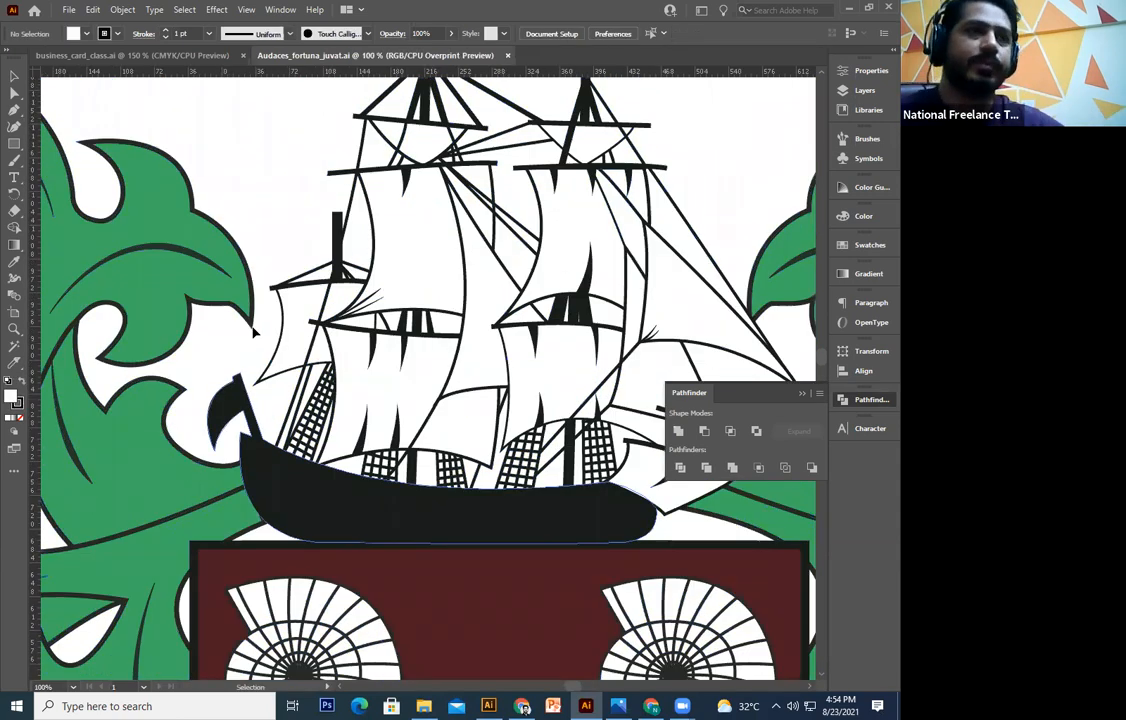
pyautogui.moveTo(278, 477); pyautogui.dragTo(294, 465)
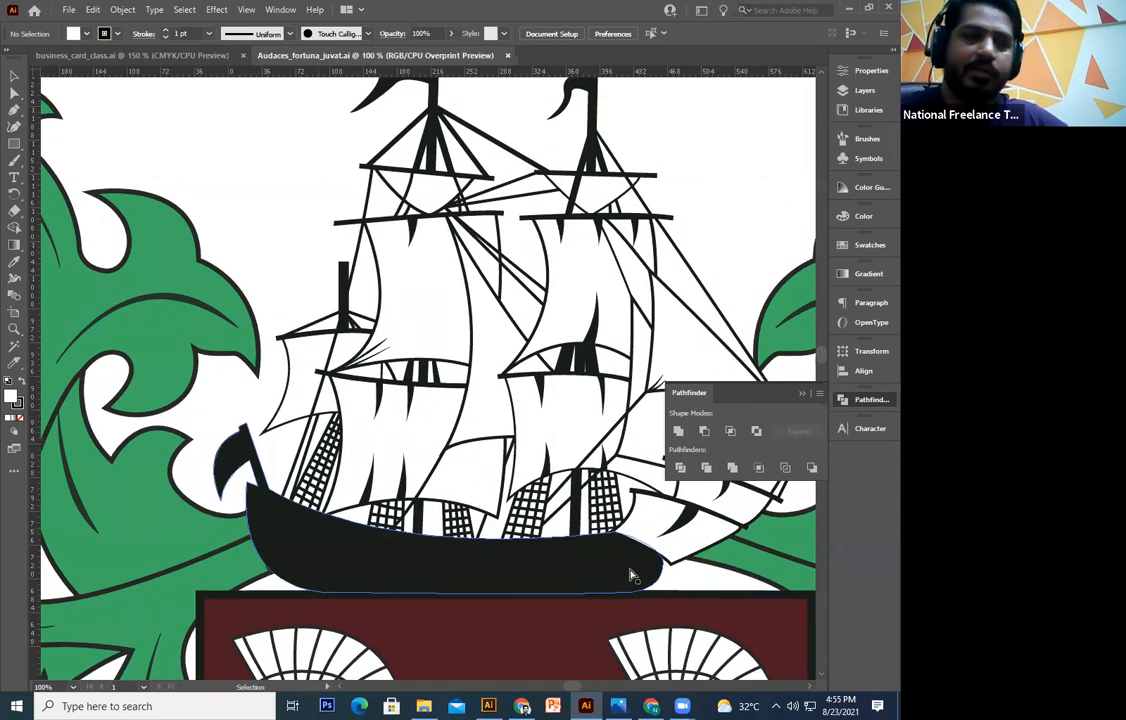
pyautogui.scroll(1, 611, 430)
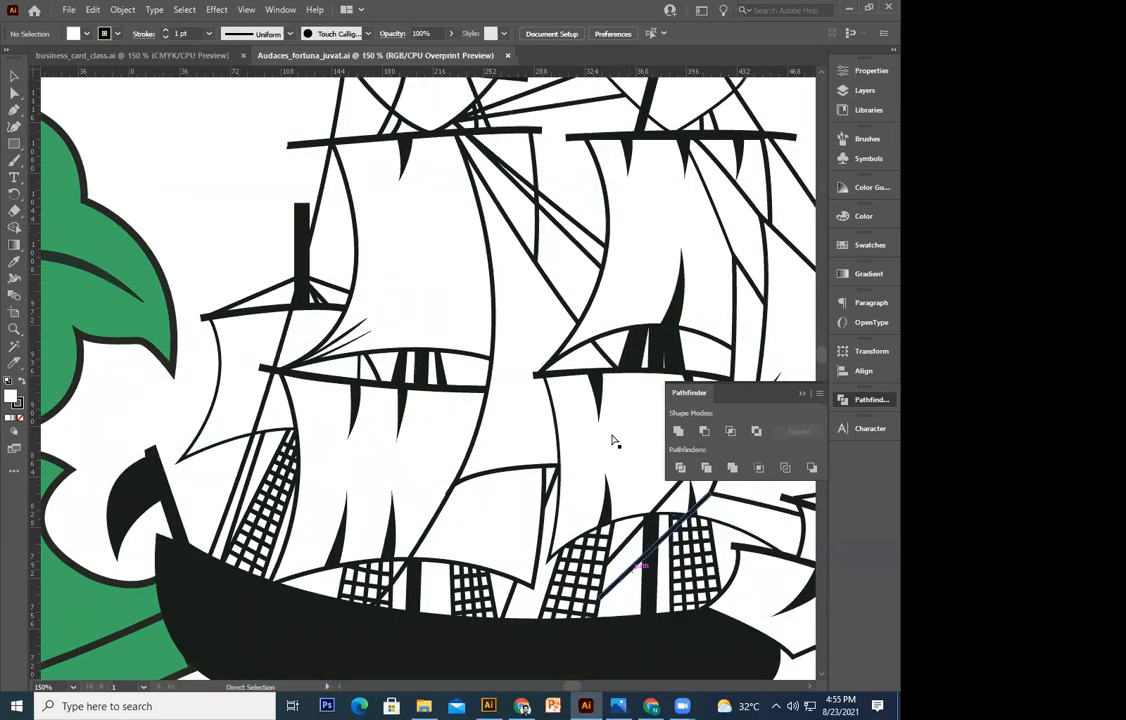
pyautogui.scroll(1, 611, 430)
pyautogui.hotkey('ctrl', '1')
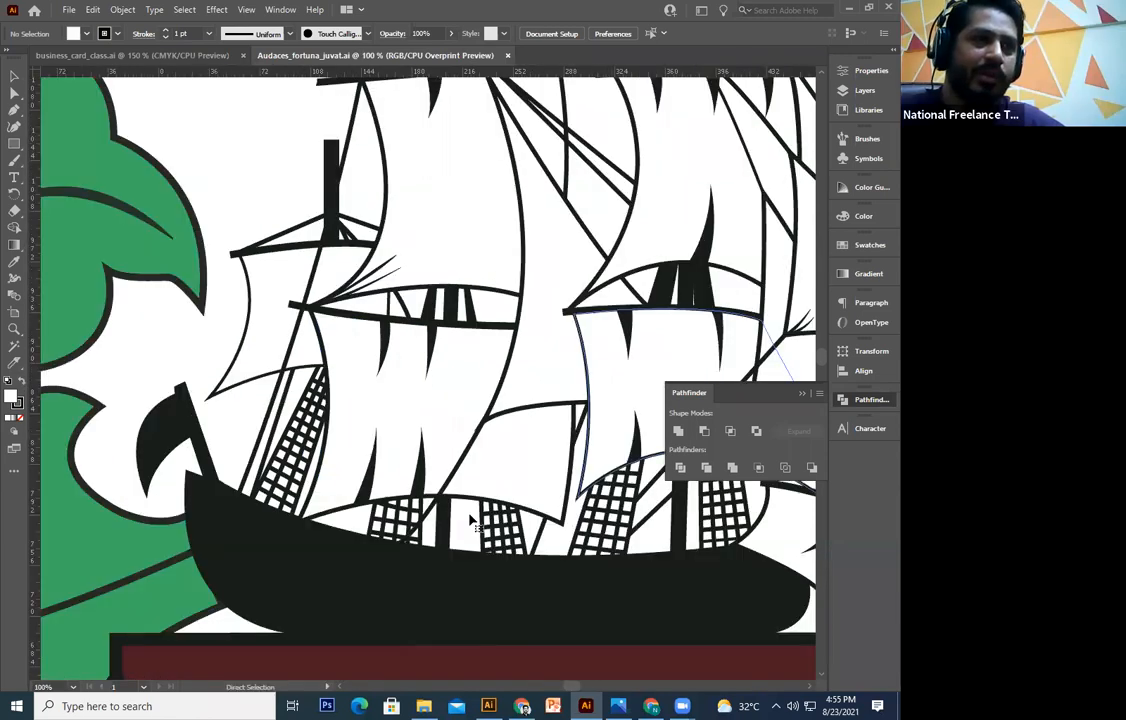
pyautogui.scroll(-1, 420, 490)
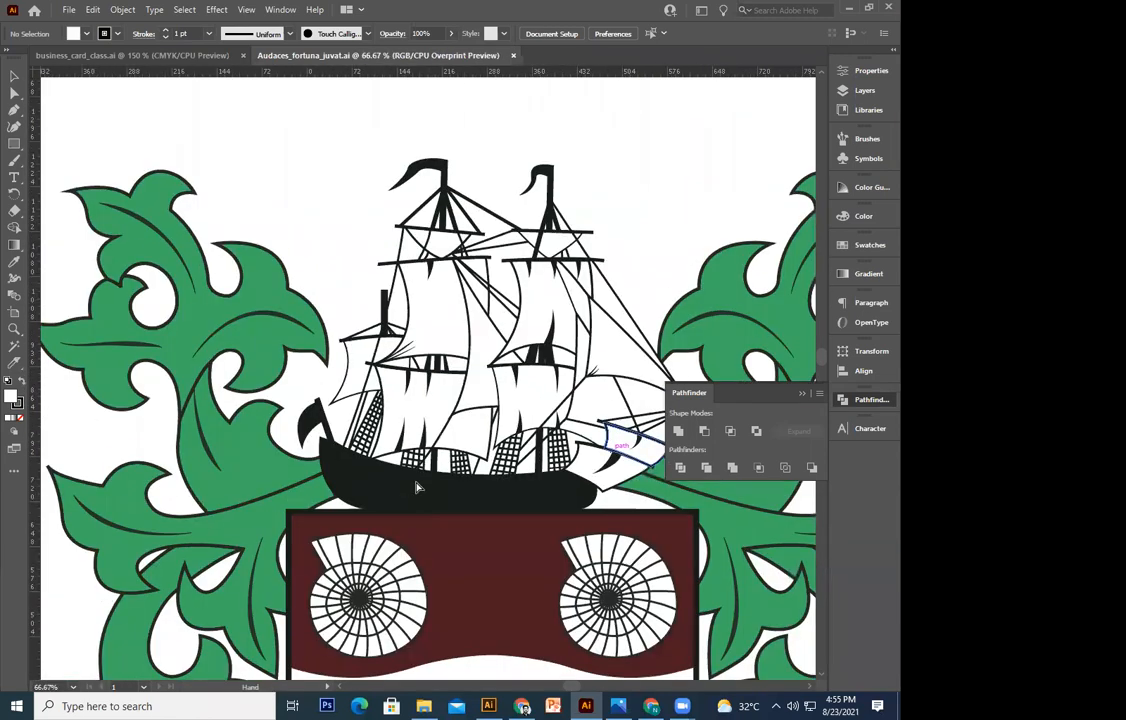
pyautogui.scroll(1, 416, 482)
# Isolate the crest's group and place a duplicate of the sailing ship in the empty area above the artboard
pyautogui.click(416, 482)
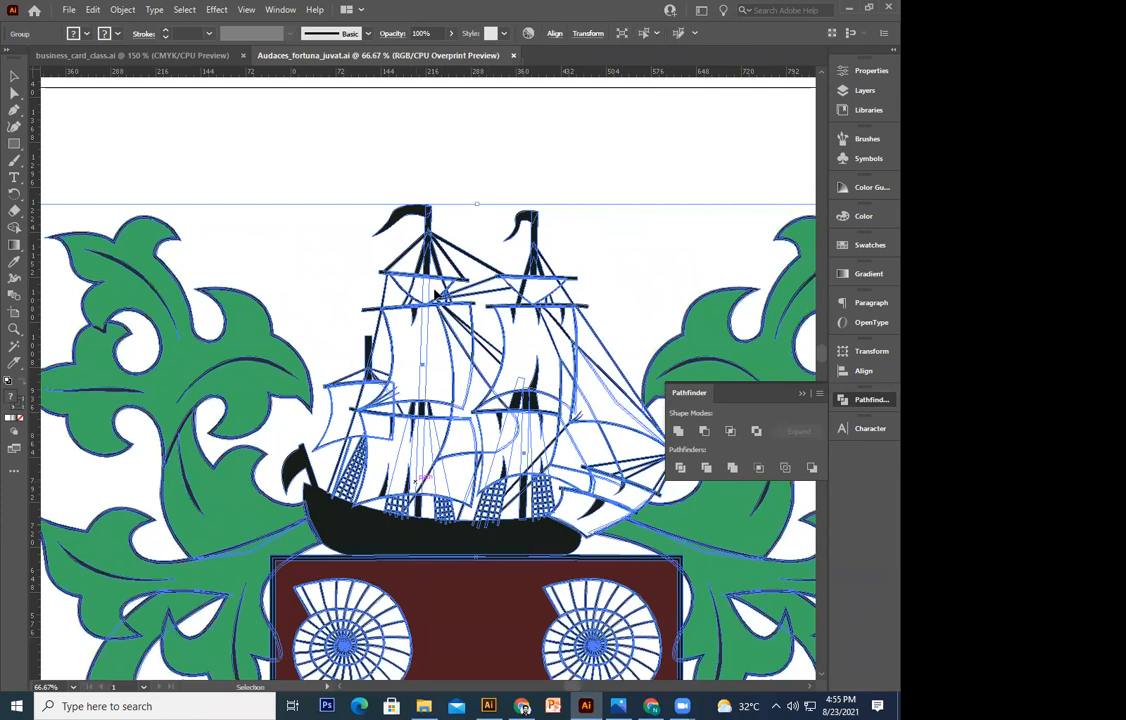
pyautogui.doubleClick(436, 295)
pyautogui.hotkey('ctrl', '-')
pyautogui.hotkey('ctrl', '-')
pyautogui.hotkey('ctrl', '-')
pyautogui.moveTo(436, 295); pyautogui.dragTo(435, 401)
pyautogui.hotkey('ctrl', 'shift', 'a')
pyautogui.keyDown('alt'); pyautogui.moveTo(441, 515); pyautogui.dragTo(428, 271); pyautogui.keyUp('alt')
pyautogui.scroll(3, 558, 359)
pyautogui.click(560, 359)
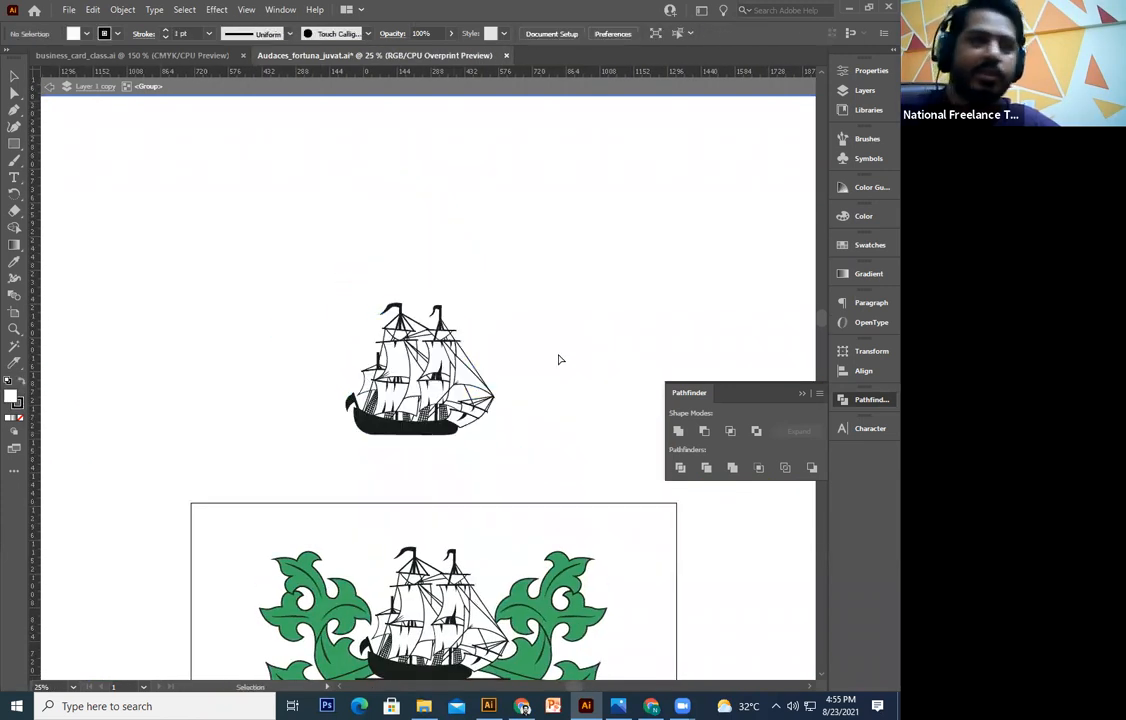
# Examine the duplicated ship's hull, sails and grid-like rope ladders, including the outlines of their paths
pyautogui.hotkey('ctrl', '+')
pyautogui.hotkey('ctrl', '+')
pyautogui.hotkey('ctrl', '+')
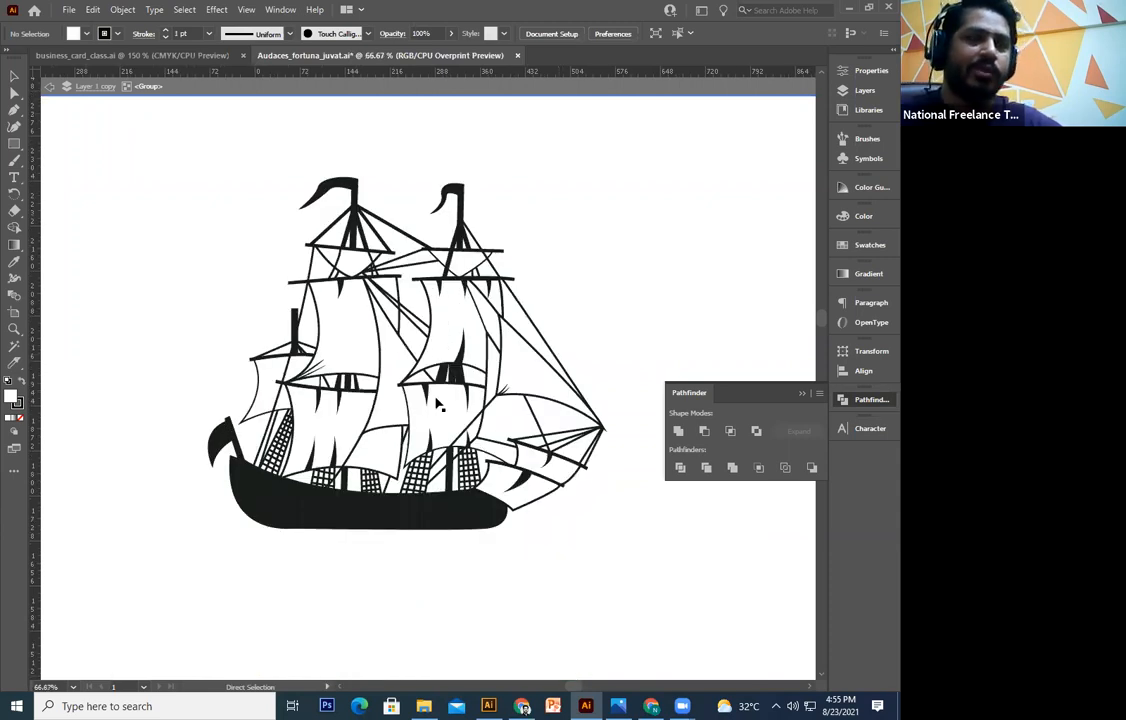
pyautogui.hotkey('ctrl', '+')
pyautogui.hotkey('ctrl', '+')
pyautogui.scroll(-3, 437, 404)
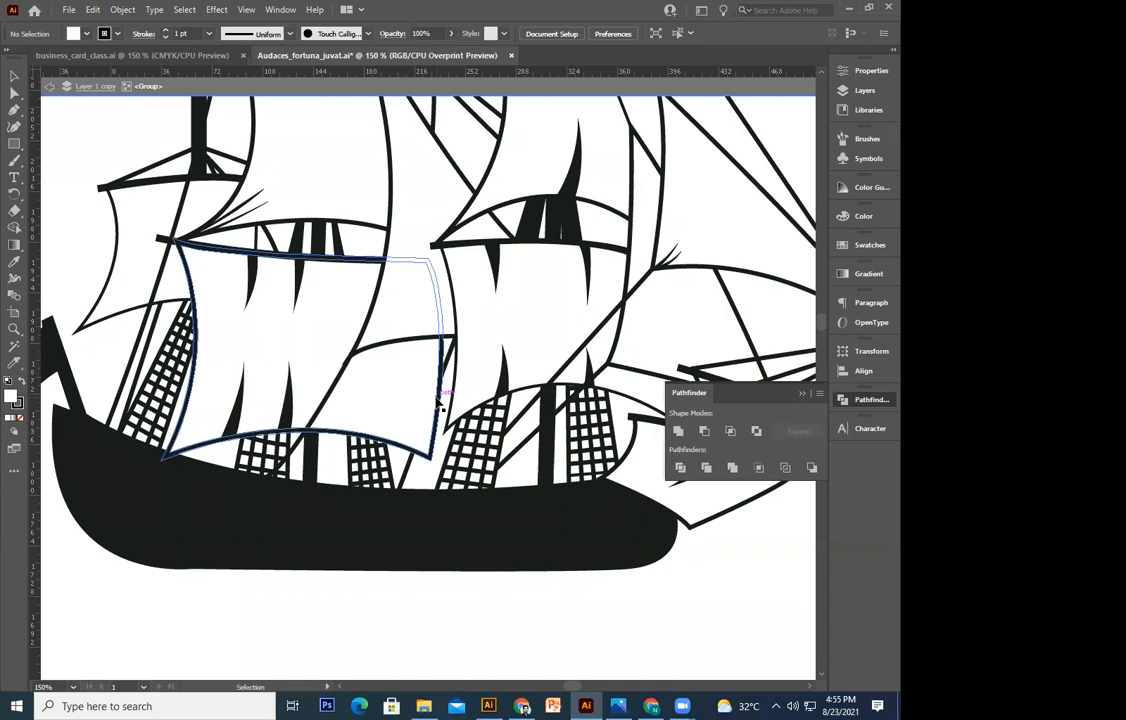
pyautogui.moveTo(408, 459); pyautogui.dragTo(428, 430)
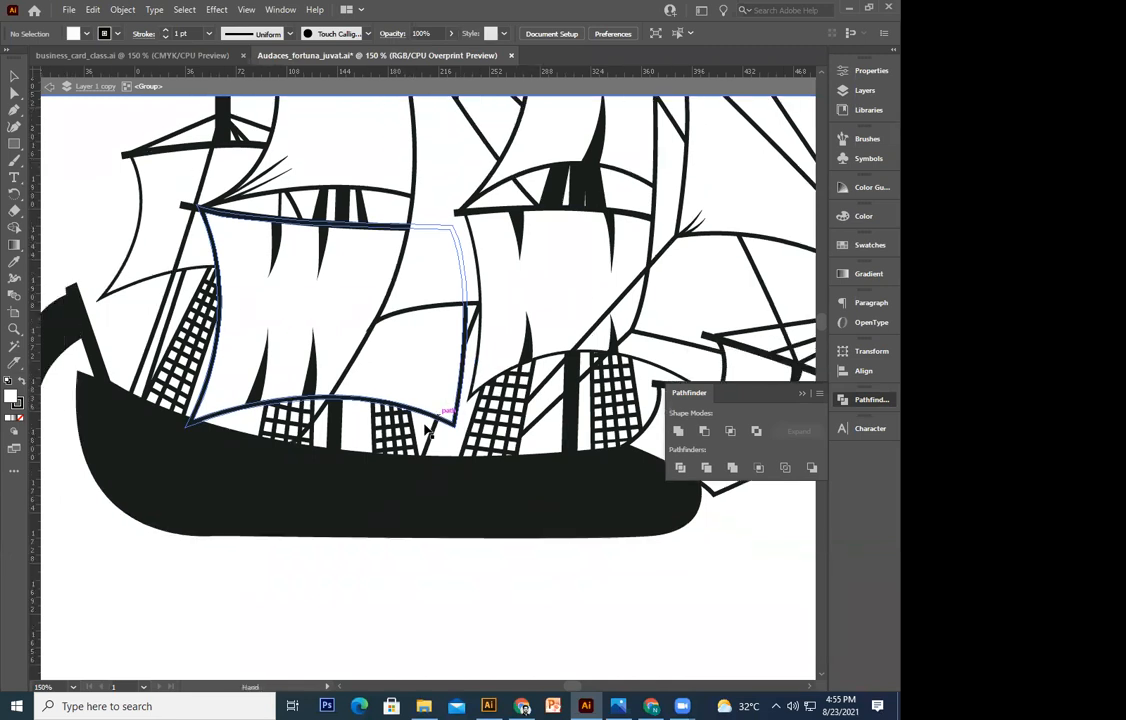
pyautogui.moveTo(313, 491); pyautogui.dragTo(324, 551)
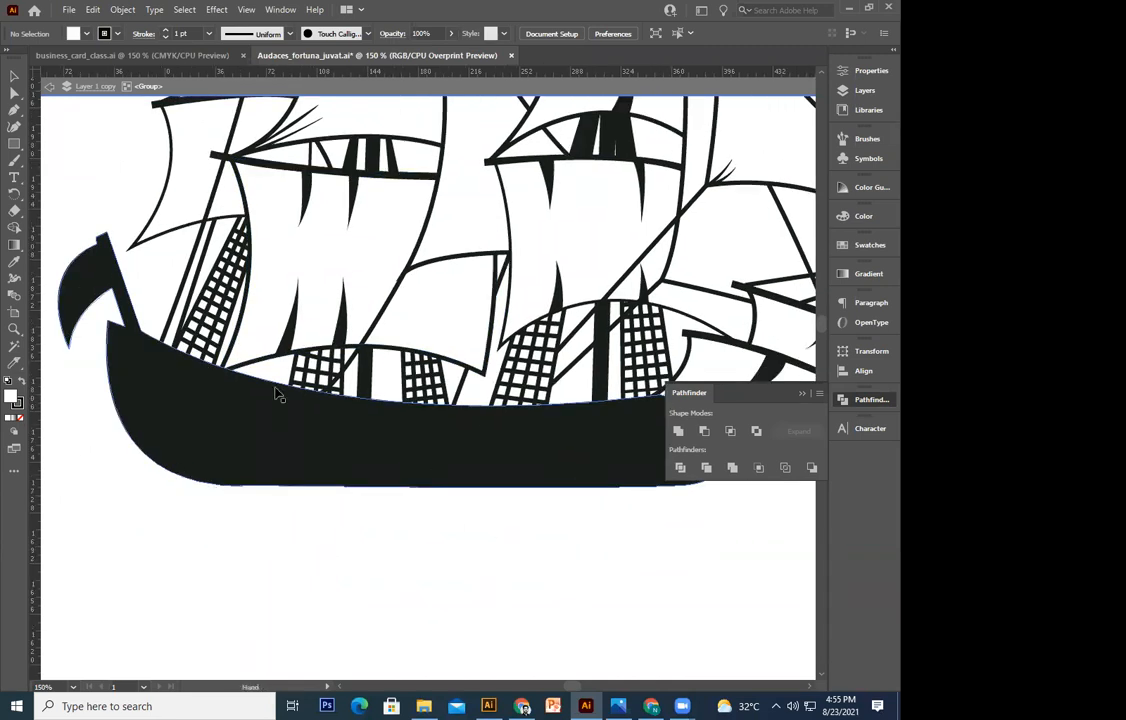
pyautogui.moveTo(178, 536); pyautogui.dragTo(207, 616)
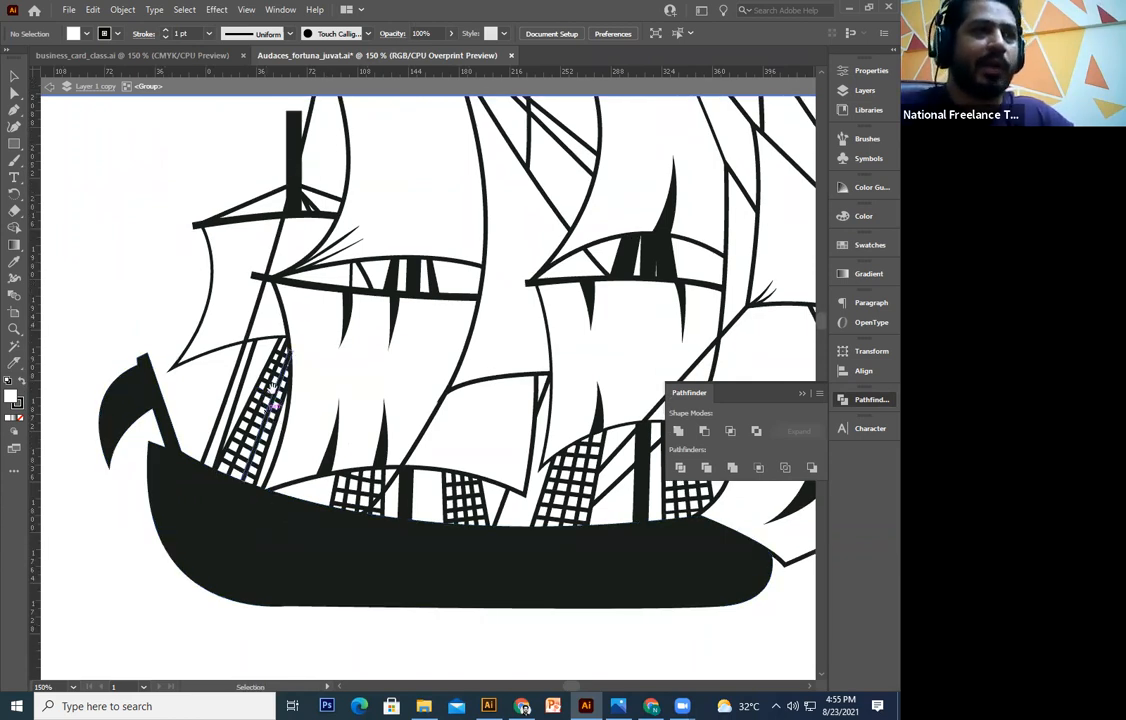
pyautogui.click(270, 452)
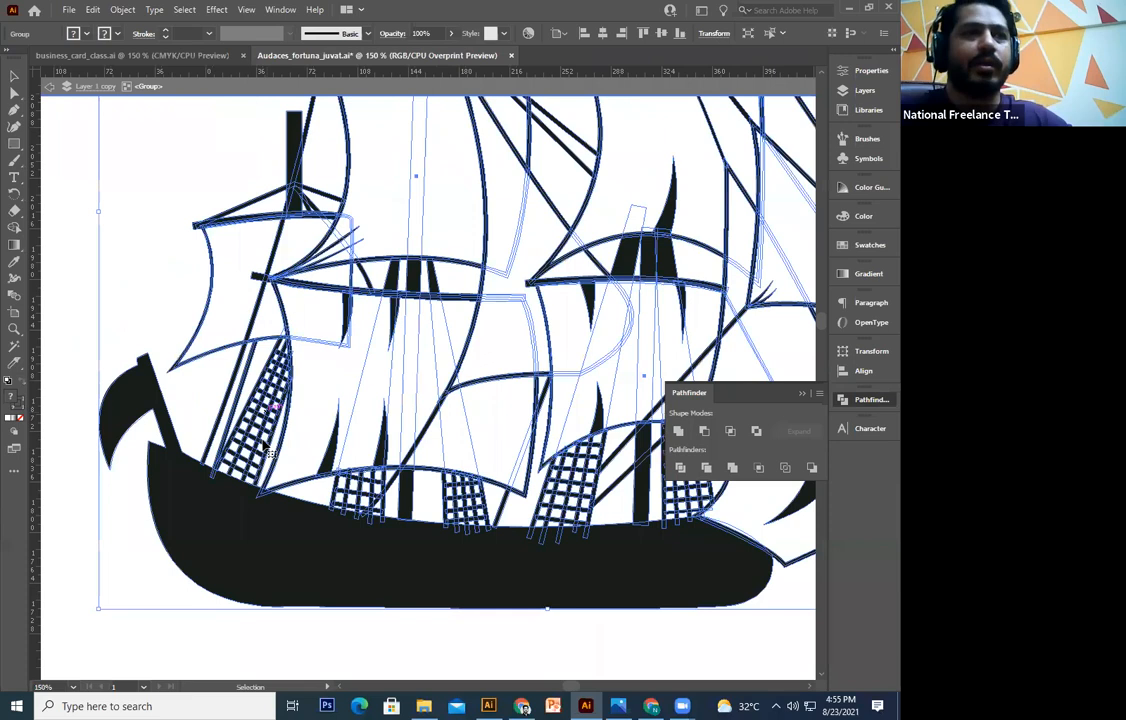
pyautogui.scroll(1, 270, 452)
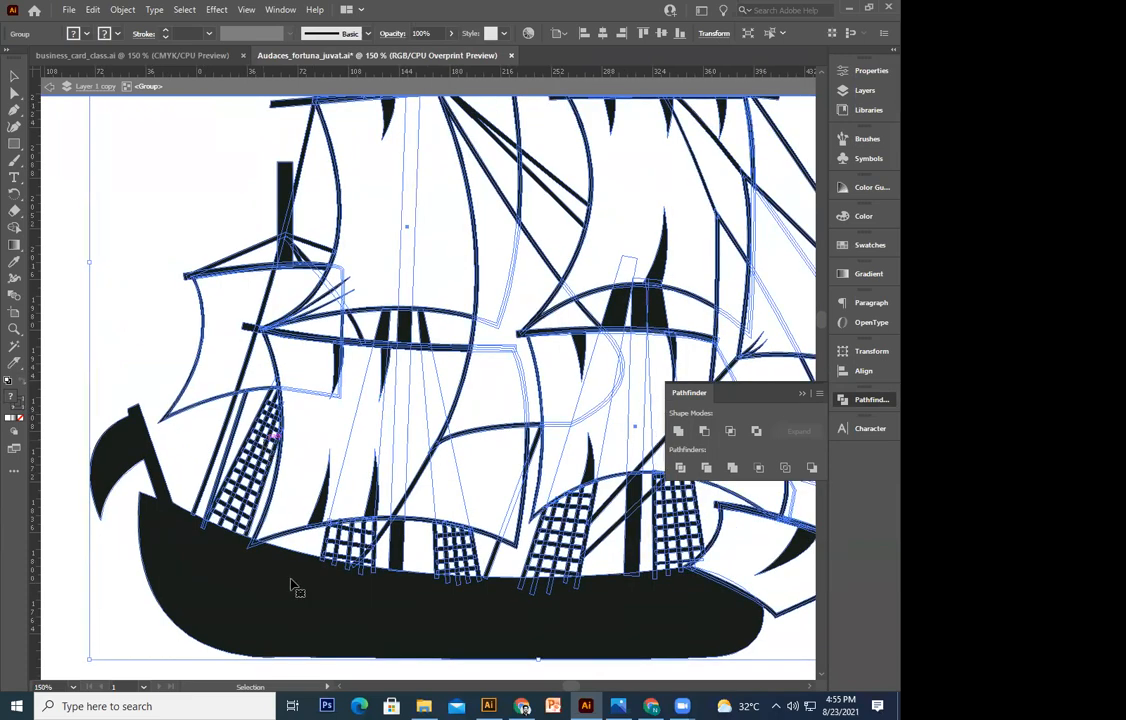
pyautogui.press('space')
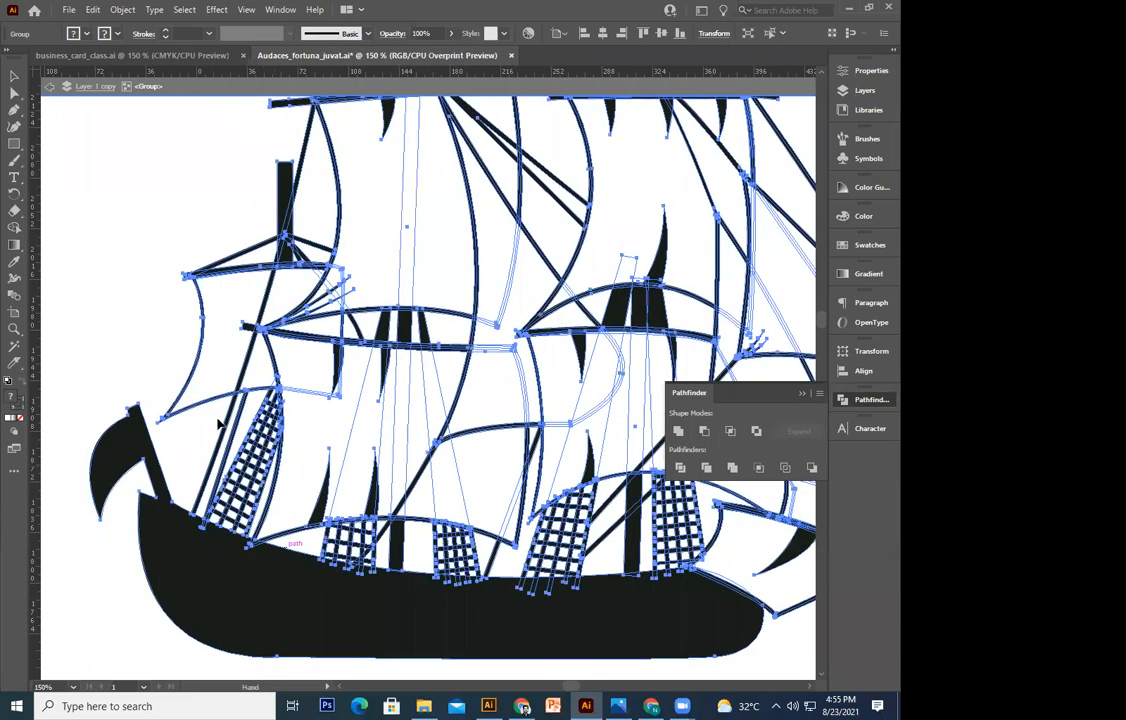
pyautogui.moveTo(218, 421); pyautogui.dragTo(274, 473)
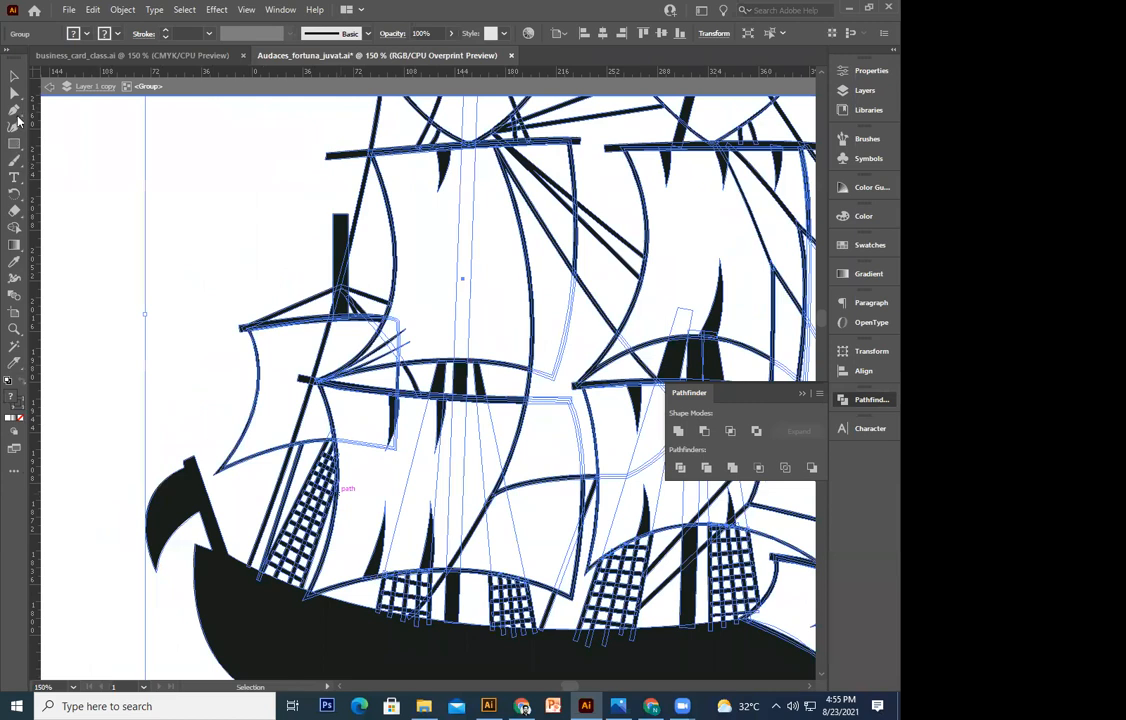
# Draw two slanted, roughly parallel lines about 230 pt long with the Pen tool in the empty space beside the ship
pyautogui.click(14, 109)
pyautogui.click(183, 179)
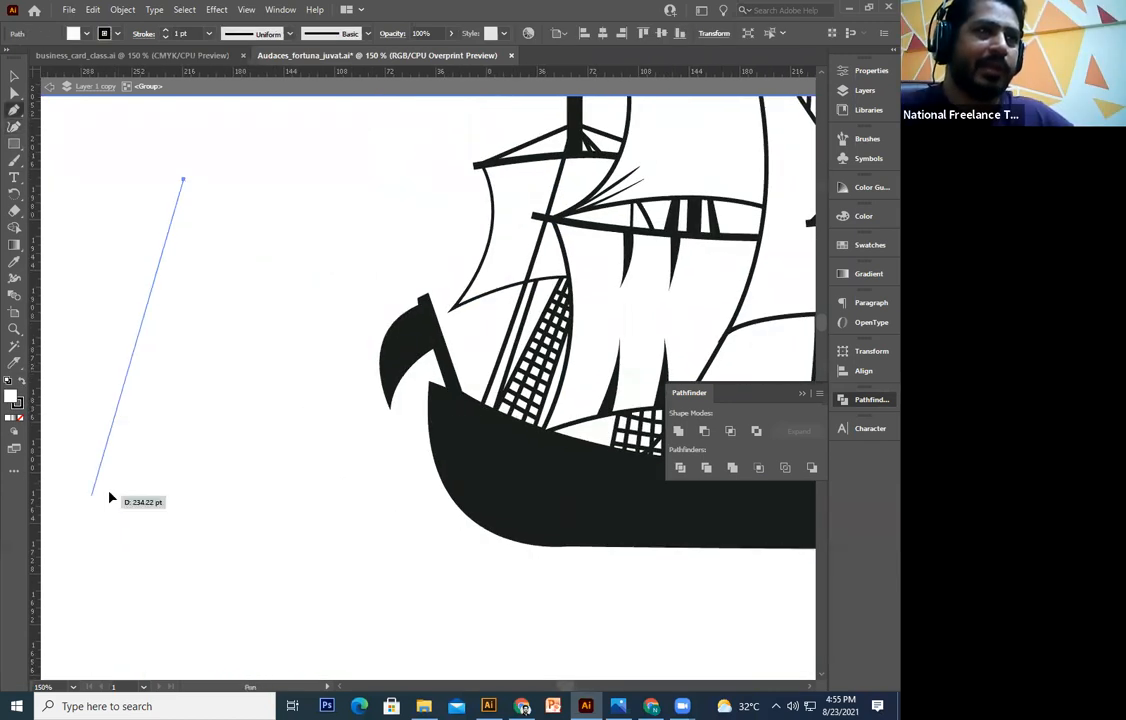
pyautogui.click(108, 491)
pyautogui.press('Escape')
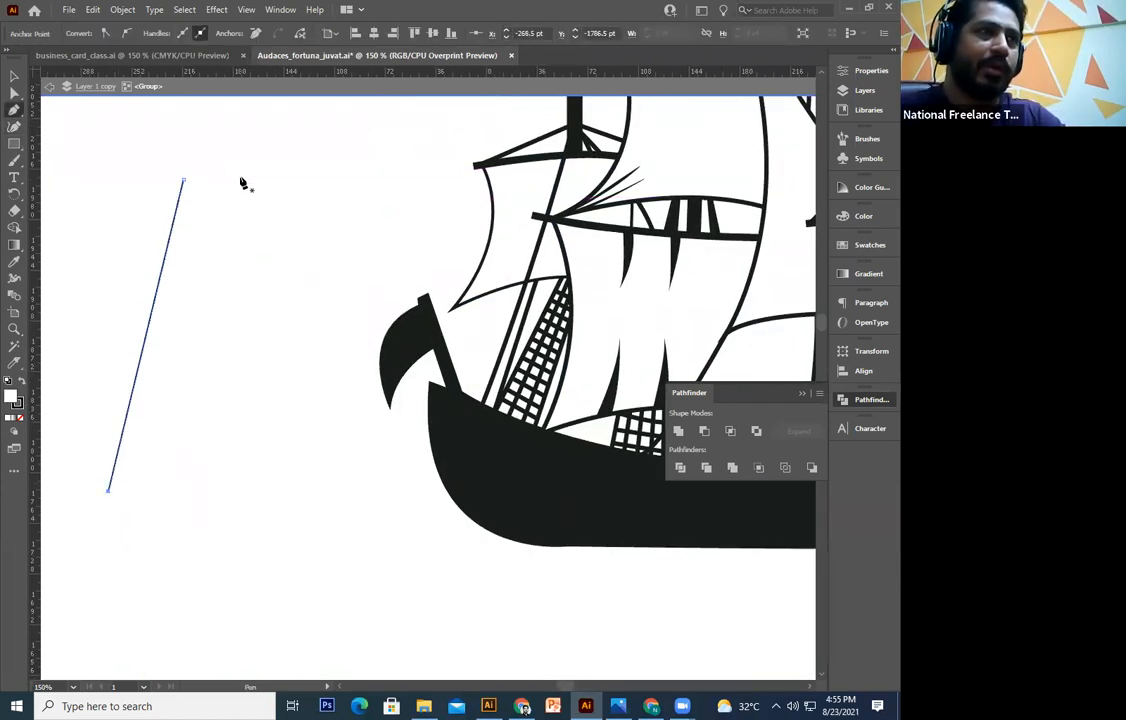
pyautogui.click(242, 176)
pyautogui.click(162, 496)
pyautogui.press('Escape')
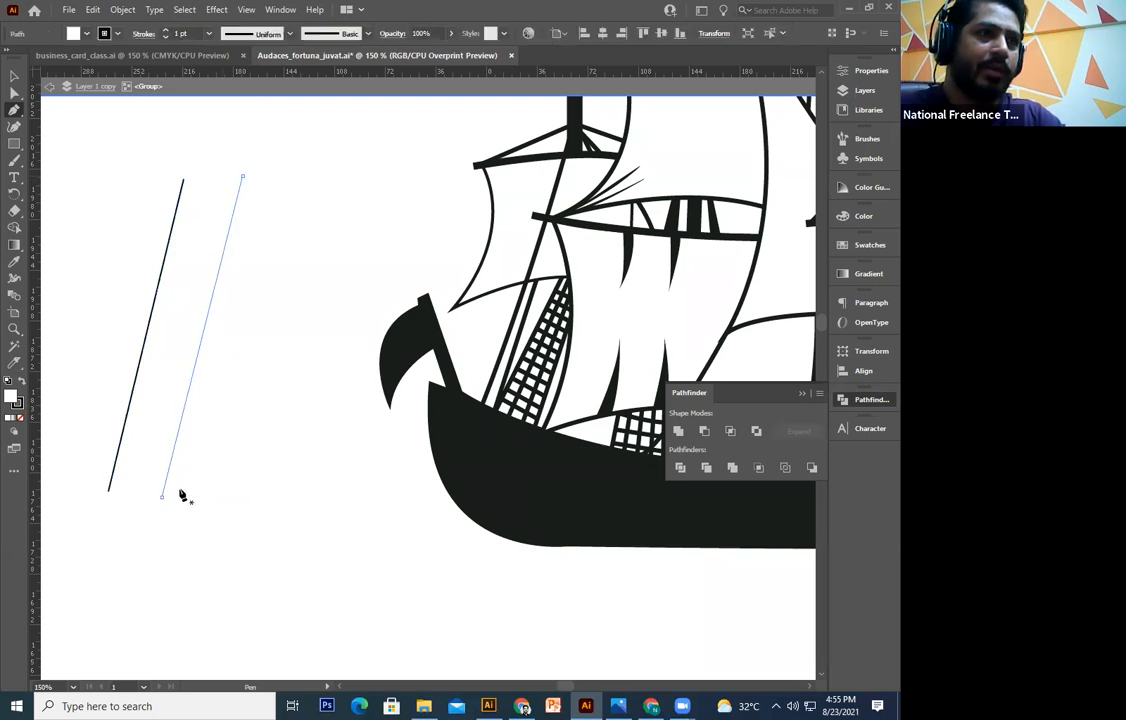
# Draw a horizontal rung connecting the two slanted lines near their upper ends
pyautogui.click(181, 191)
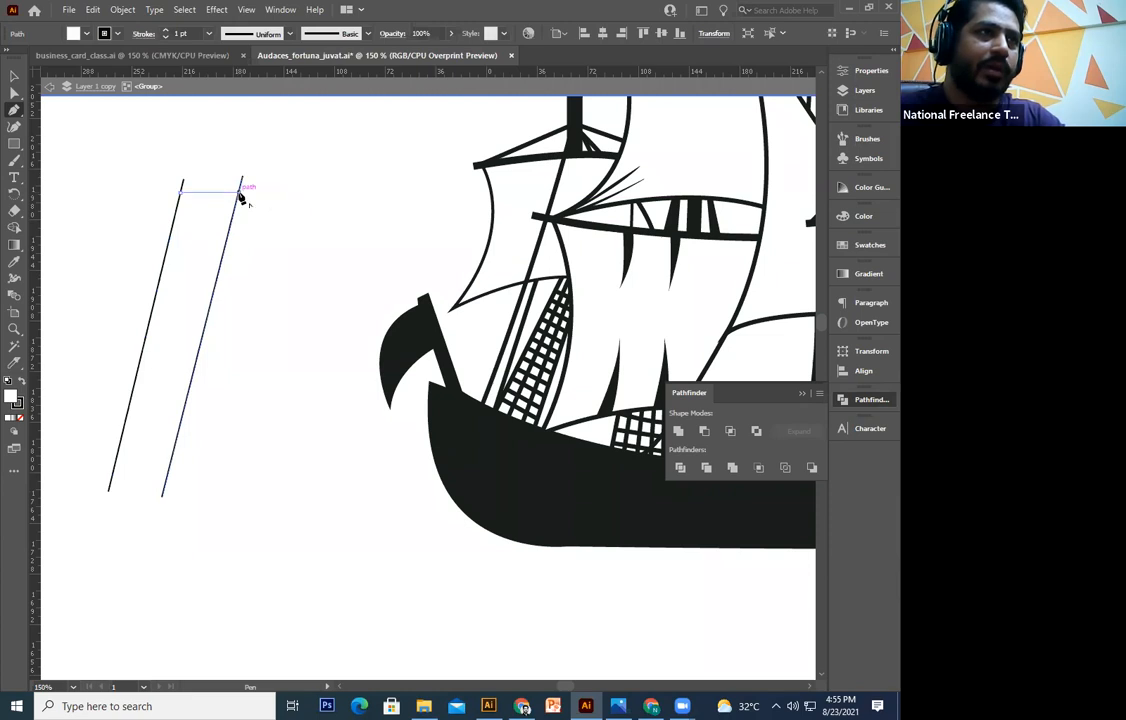
pyautogui.click(241, 196)
pyautogui.click(14, 75)
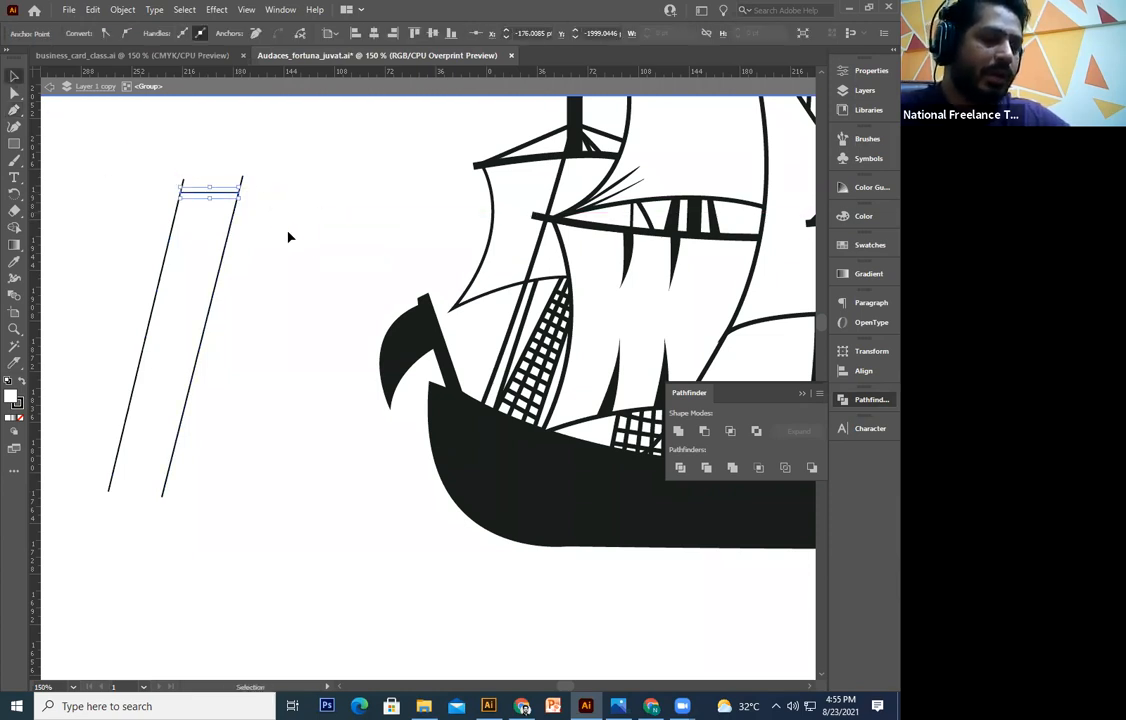
# Copy the rung a short distance down along the slanted lines and repeat the copy until evenly spaced rungs extend past their lower ends
pyautogui.moveTo(226, 193); pyautogui.dragTo(219, 209)
pyautogui.click(226, 189)
pyautogui.hotkey('ctrl', 'd')
pyautogui.hotkey('ctrl', 'd')
pyautogui.hotkey('ctrl', 'd')
pyautogui.hotkey('ctrl', 'd')
pyautogui.hotkey('ctrl', 'd')
pyautogui.hotkey('ctrl', 'd')
pyautogui.hotkey('ctrl', 'd')
pyautogui.hotkey('ctrl', 'd')
pyautogui.hotkey('ctrl', 'd')
pyautogui.hotkey('ctrl', 'd')
pyautogui.hotkey('ctrl', 'd')
pyautogui.hotkey('ctrl', 'd')
pyautogui.hotkey('ctrl', 'd')
pyautogui.hotkey('ctrl', 'd')
pyautogui.hotkey('ctrl', 'd')
pyautogui.hotkey('ctrl', 'd')
pyautogui.hotkey('ctrl', 'd')
pyautogui.hotkey('ctrl', 'd')
pyautogui.hotkey('ctrl', 'd')
pyautogui.hotkey('ctrl', 'd')
pyautogui.hotkey('ctrl', 'd')
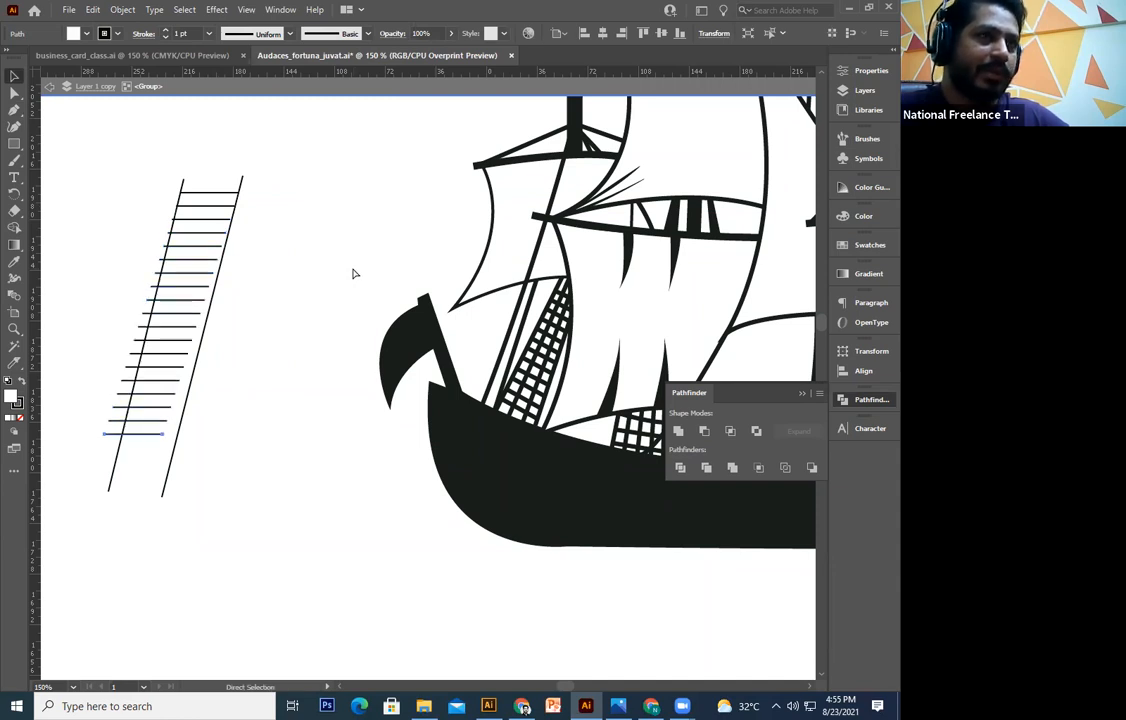
pyautogui.hotkey('ctrl', 'd')
pyautogui.hotkey('ctrl', 'd')
pyautogui.hotkey('ctrl', 'd')
pyautogui.hotkey('ctrl', 'd')
pyautogui.hotkey('ctrl', 'd')
pyautogui.hotkey('ctrl', 'd')
pyautogui.hotkey('ctrl', 'd')
pyautogui.hotkey('ctrl', 'd')
pyautogui.hotkey('ctrl', 'd')
pyautogui.hotkey('ctrl', 'd')
pyautogui.hotkey('ctrl', 'd')
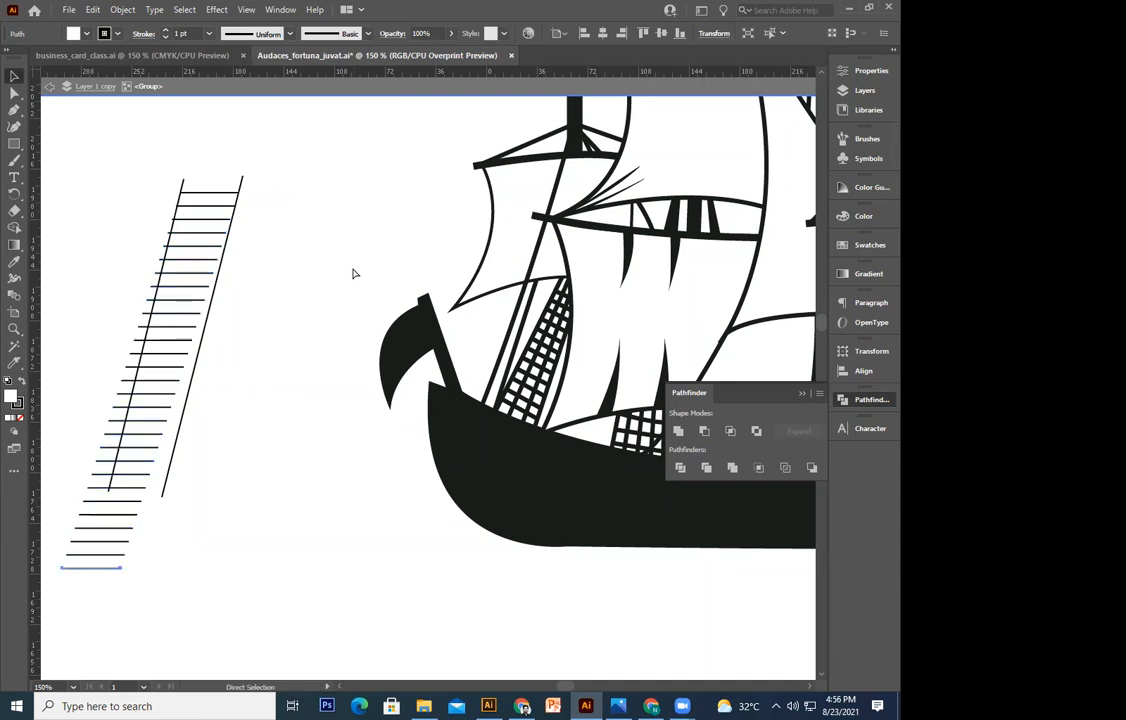
pyautogui.hotkey('ctrl', 'd')
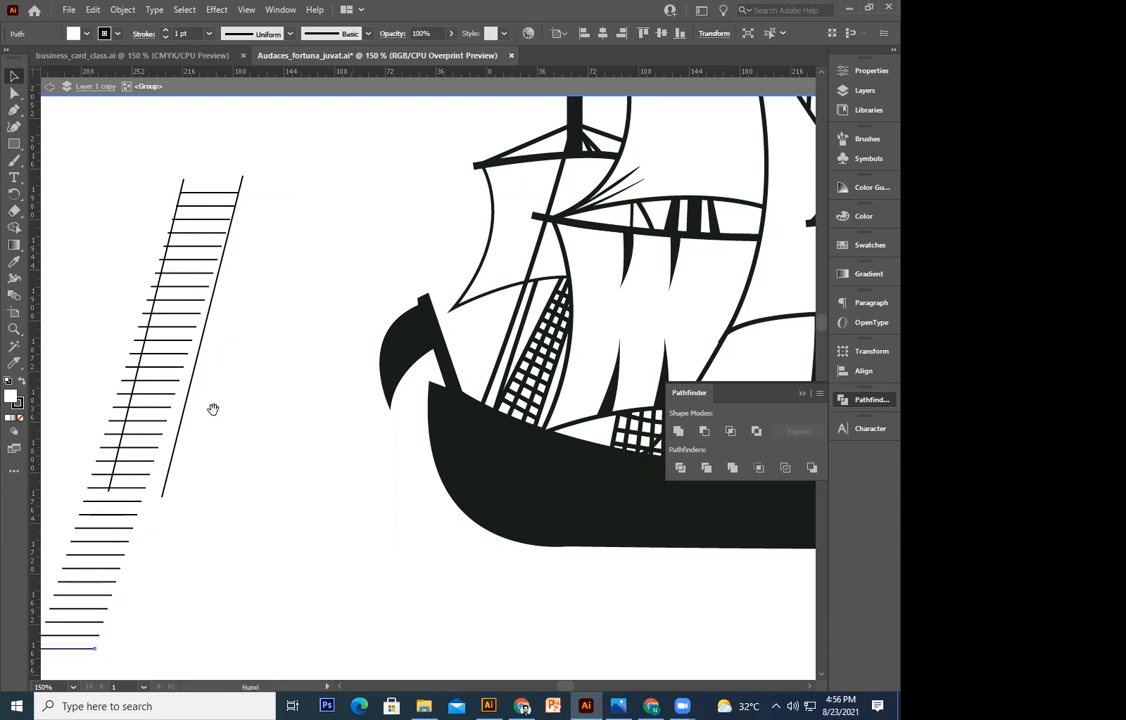
# Copy the ladder's right slanted line about 7 pt to the left and repeat the copy until the lines extend well past the rungs
pyautogui.hscroll(-2, 214, 407)
pyautogui.click(234, 429)
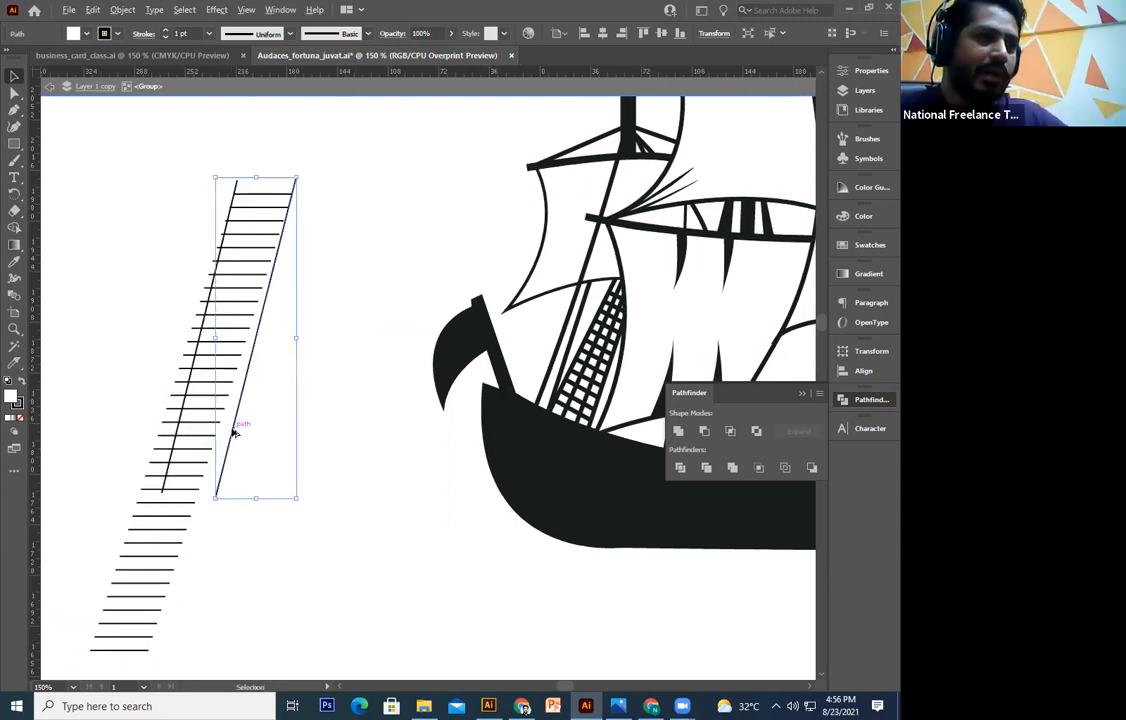
pyautogui.moveTo(232, 430); pyautogui.dragTo(221, 430)
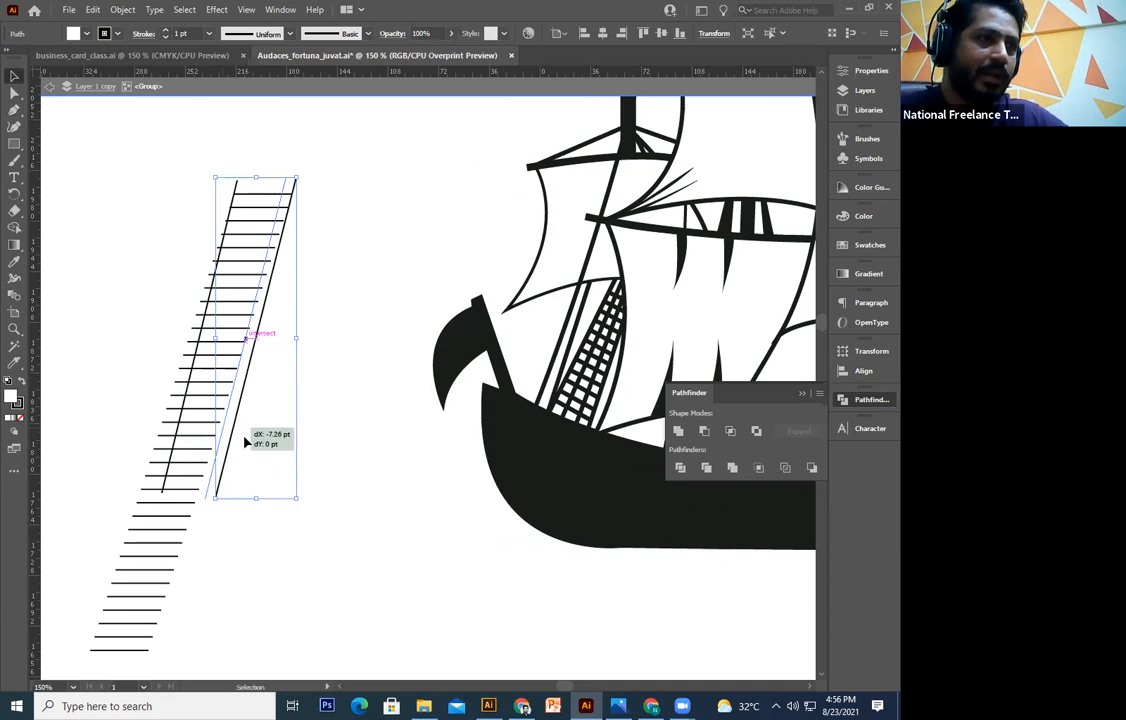
pyautogui.hotkey('ctrl', 'd')
pyautogui.hotkey('ctrl', 'd')
pyautogui.hotkey('ctrl', 'd')
pyautogui.hotkey('ctrl', 'd')
pyautogui.hotkey('ctrl', 'd')
pyautogui.hotkey('ctrl', 'd')
pyautogui.hotkey('ctrl', 'd')
pyautogui.hotkey('ctrl', 'd')
pyautogui.hotkey('ctrl', 'd')
pyautogui.hotkey('ctrl', 'd')
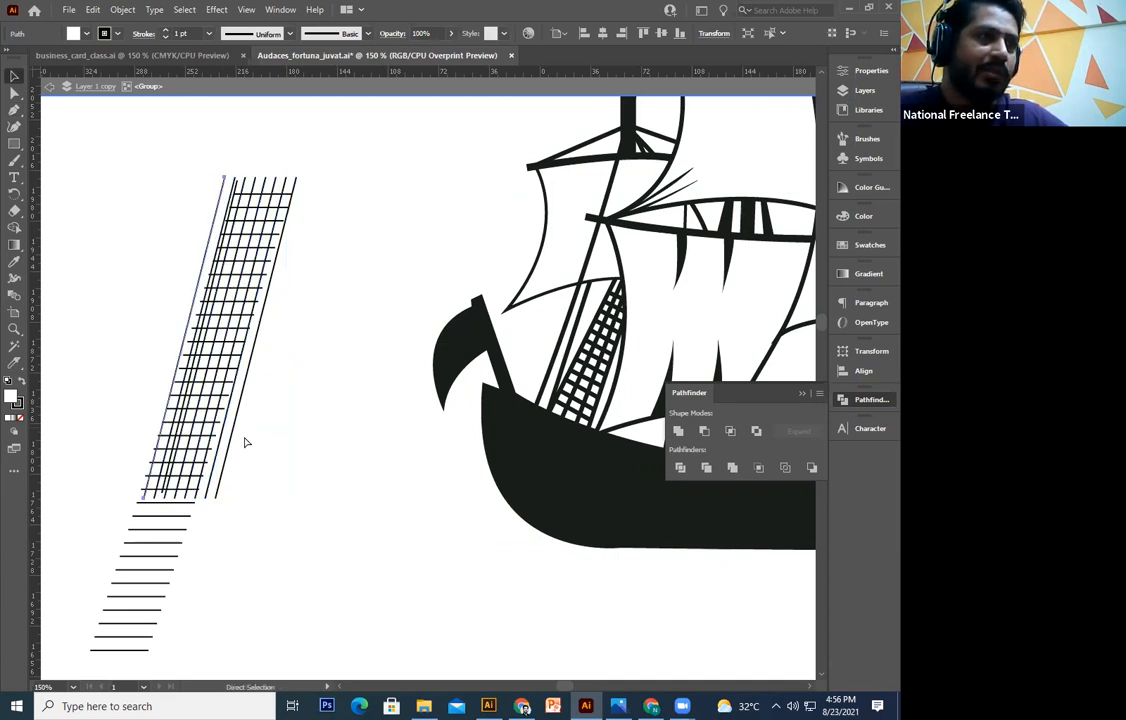
pyautogui.hotkey('ctrl', 'd')
pyautogui.hotkey('ctrl', 'd')
pyautogui.hotkey('ctrl', 'd')
pyautogui.hotkey('ctrl', 'd')
pyautogui.hotkey('ctrl', 'd')
pyautogui.hotkey('ctrl', 'd')
pyautogui.hotkey('ctrl', 'd')
pyautogui.hotkey('ctrl', 'd')
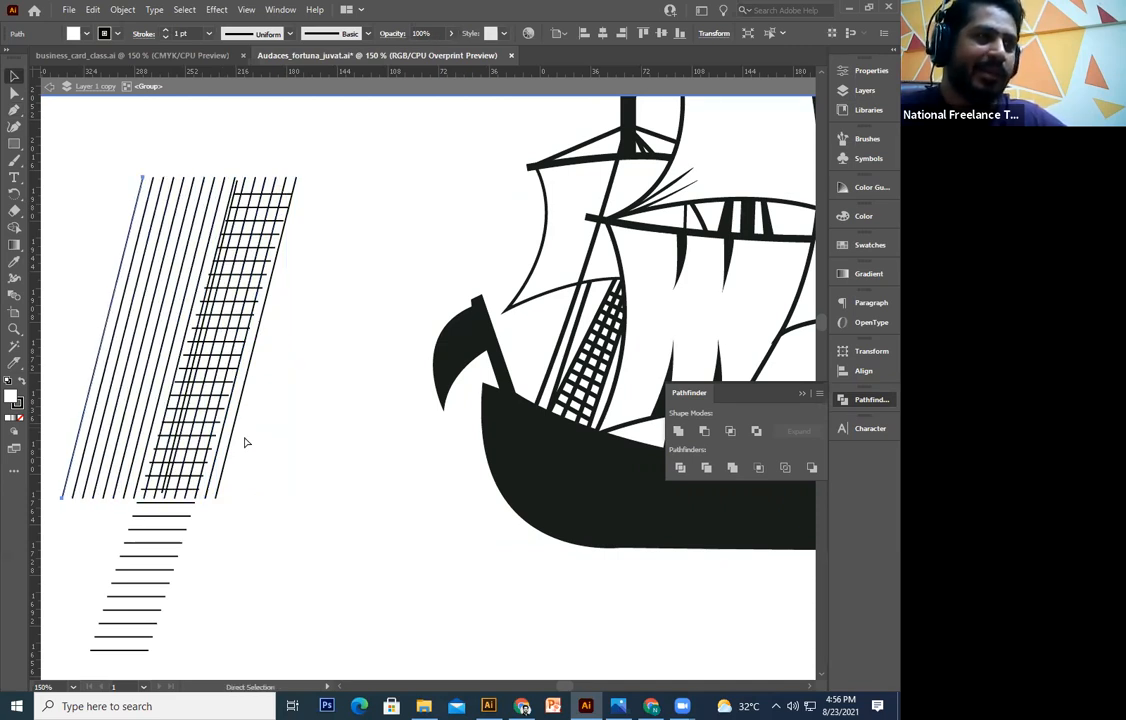
pyautogui.press('v')
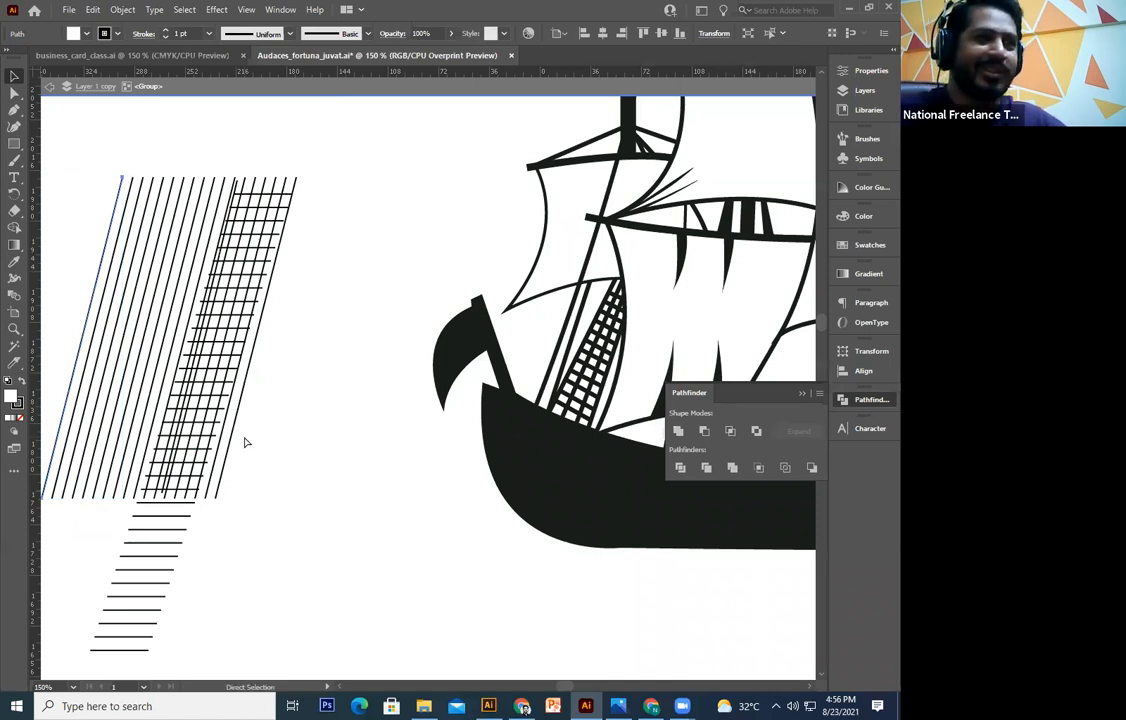
# Remove the duplicated ship and the practice rope-ladder grid from the canvas above the crest
pyautogui.hotkey('ctrl', '-')
pyautogui.hotkey('ctrl', '-')
pyautogui.moveTo(434, 373); pyautogui.dragTo(222, 421)
pyautogui.click(363, 514)
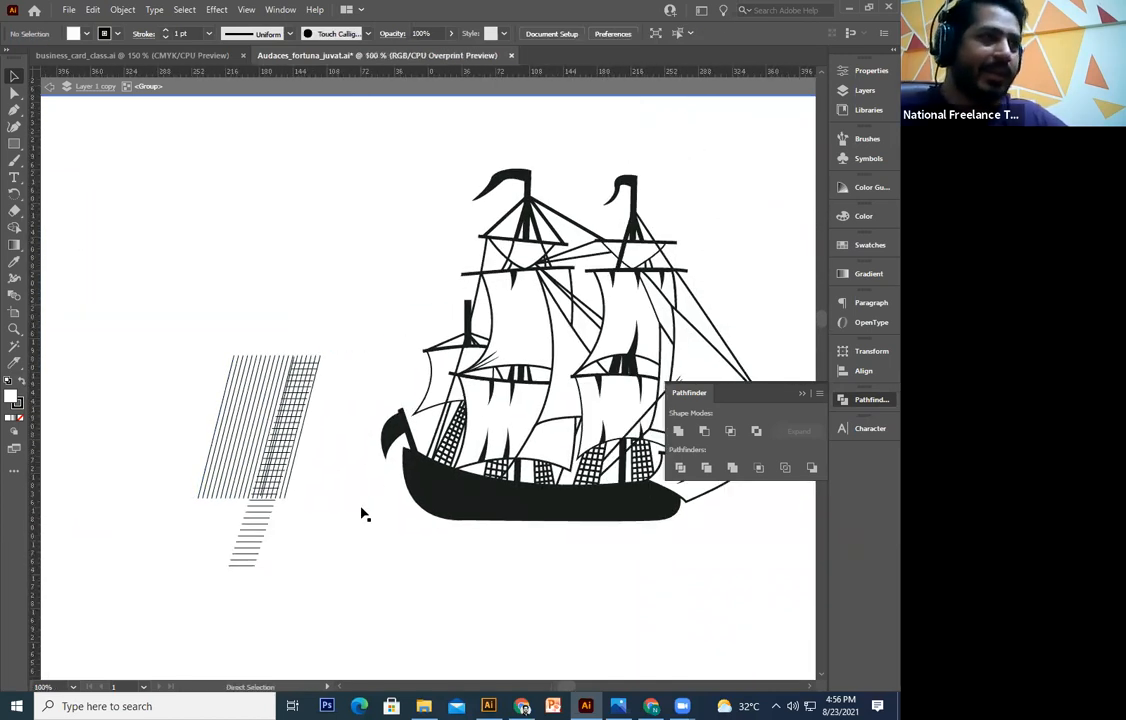
pyautogui.hotkey('ctrl', '+')
pyautogui.scroll(2, 390, 445)
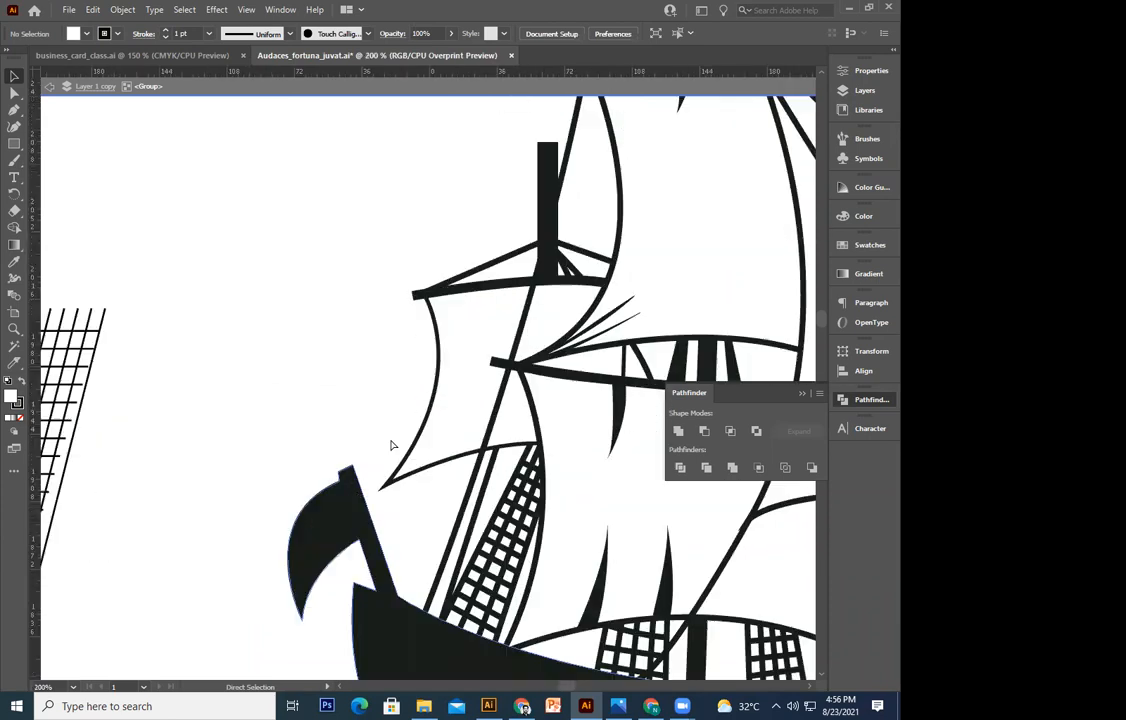
pyautogui.scroll(-3, 523, 367)
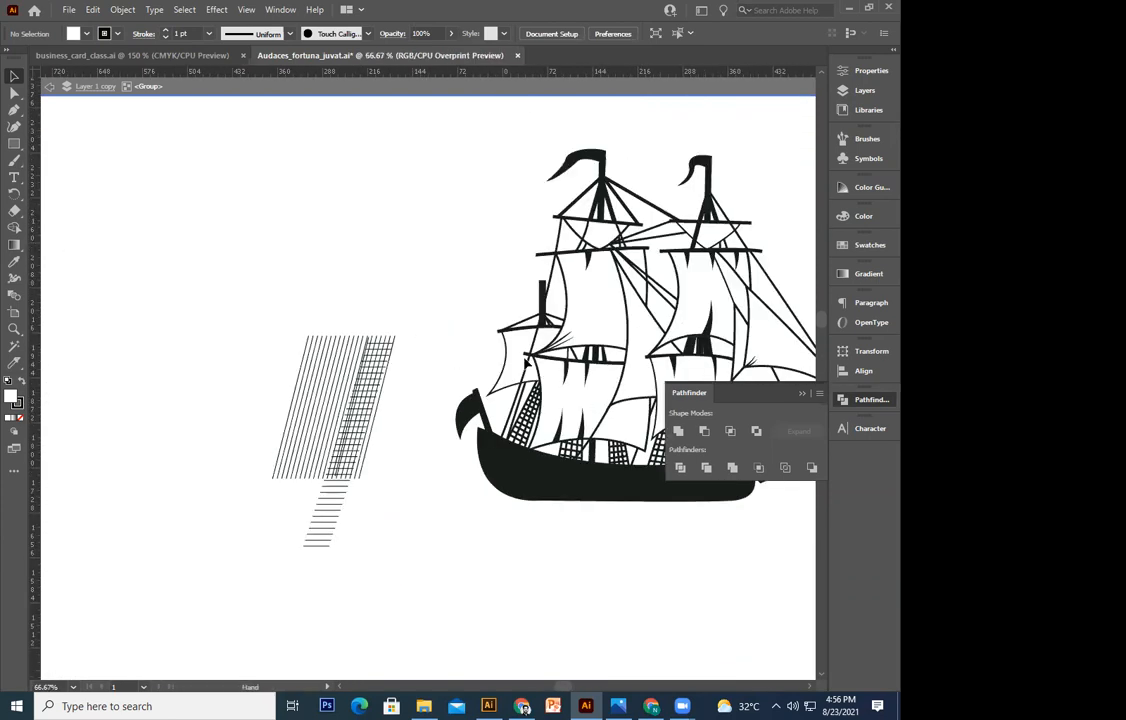
pyautogui.scroll(-2, 143, 591)
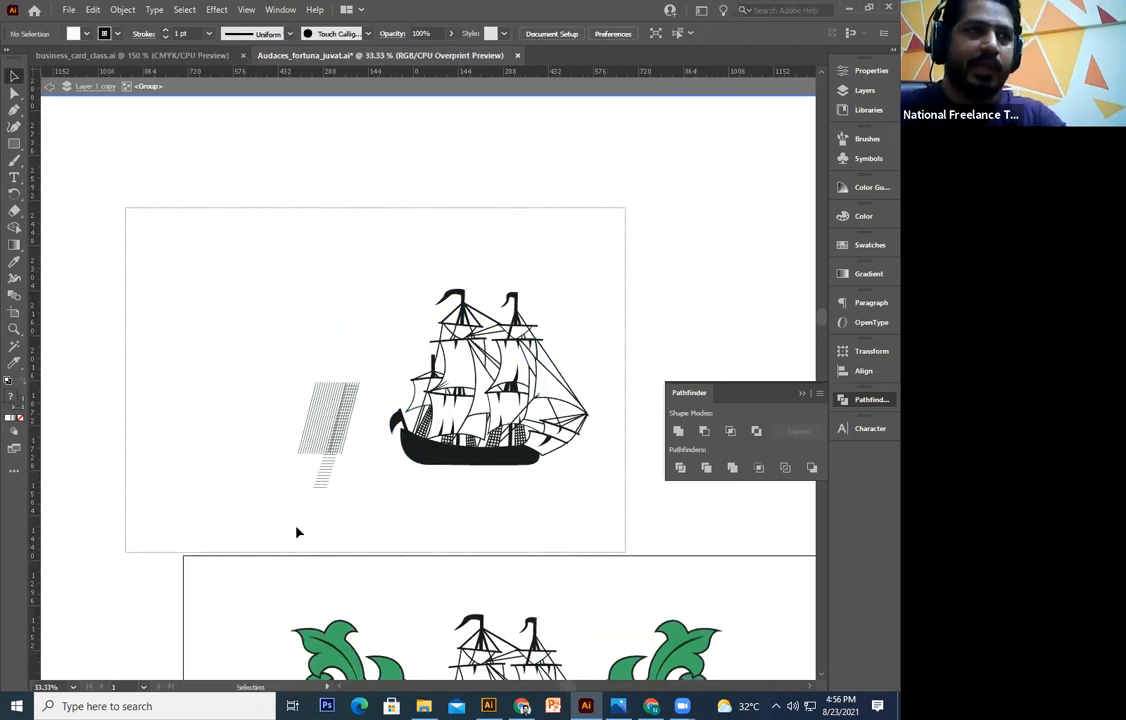
pyautogui.hotkey('ctrl', 'z')
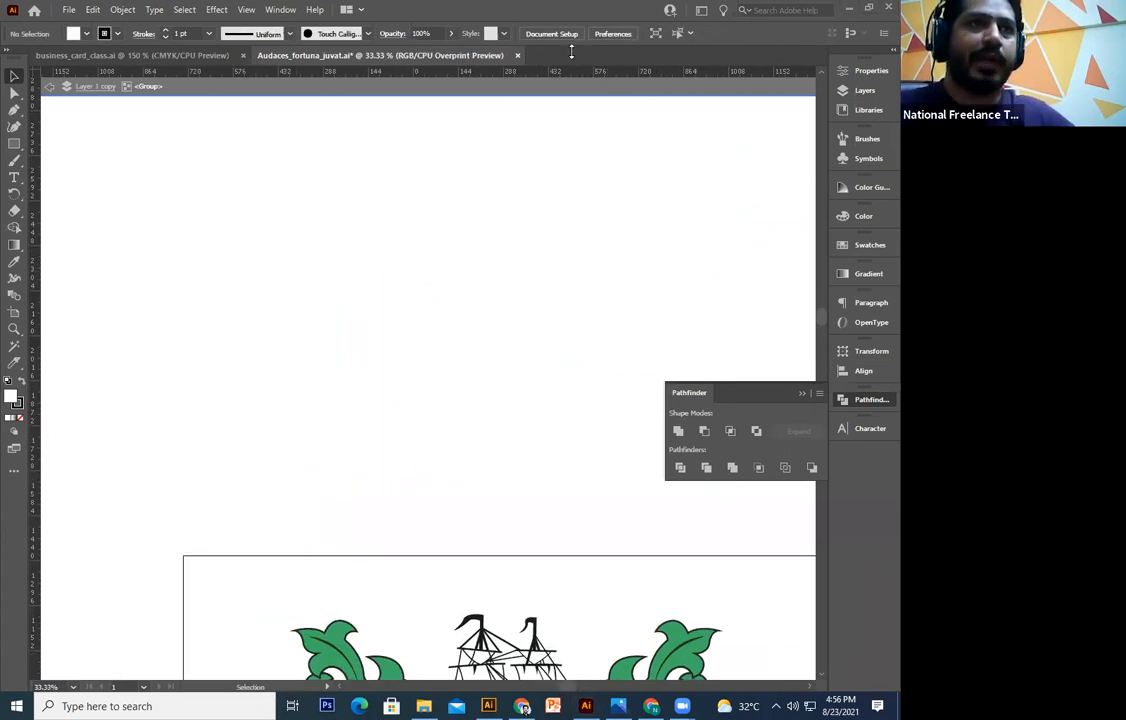
pyautogui.click(14, 109)
pyautogui.click(216, 283)
pyautogui.click(394, 439)
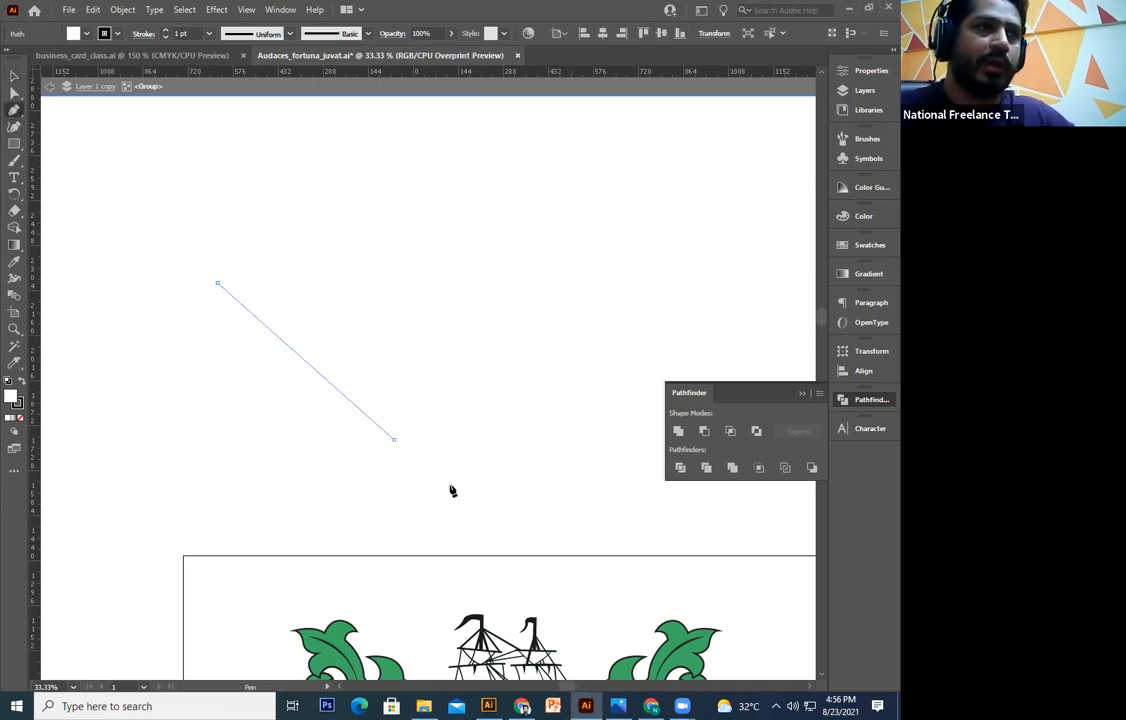
pyautogui.hotkey('ctrl', 'z')
pyautogui.hotkey('ctrl', 'z')
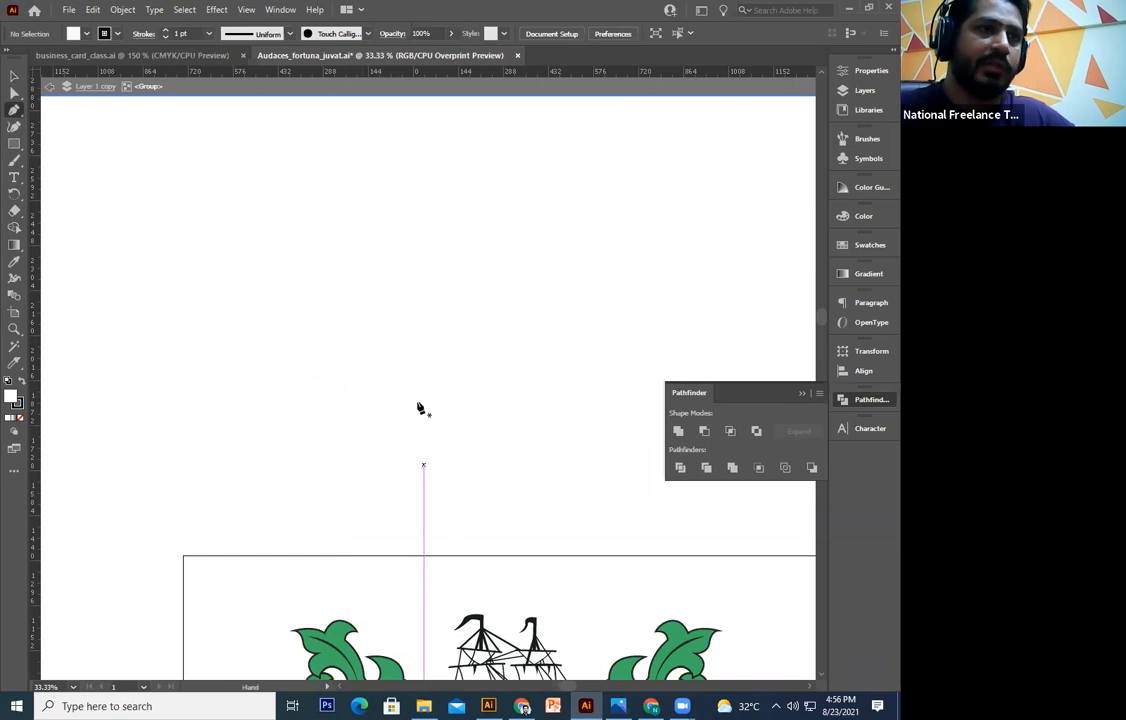
# Draw an open arc about 195 pt wide and 145 pt high with the Pen tool, across the artboard edge above the left leaf
pyautogui.scroll(-4, 341, 372)
pyautogui.scroll(-1, 384, 407)
pyautogui.keyDown('ctrl'); pyautogui.click(383, 407); pyautogui.keyUp('ctrl')
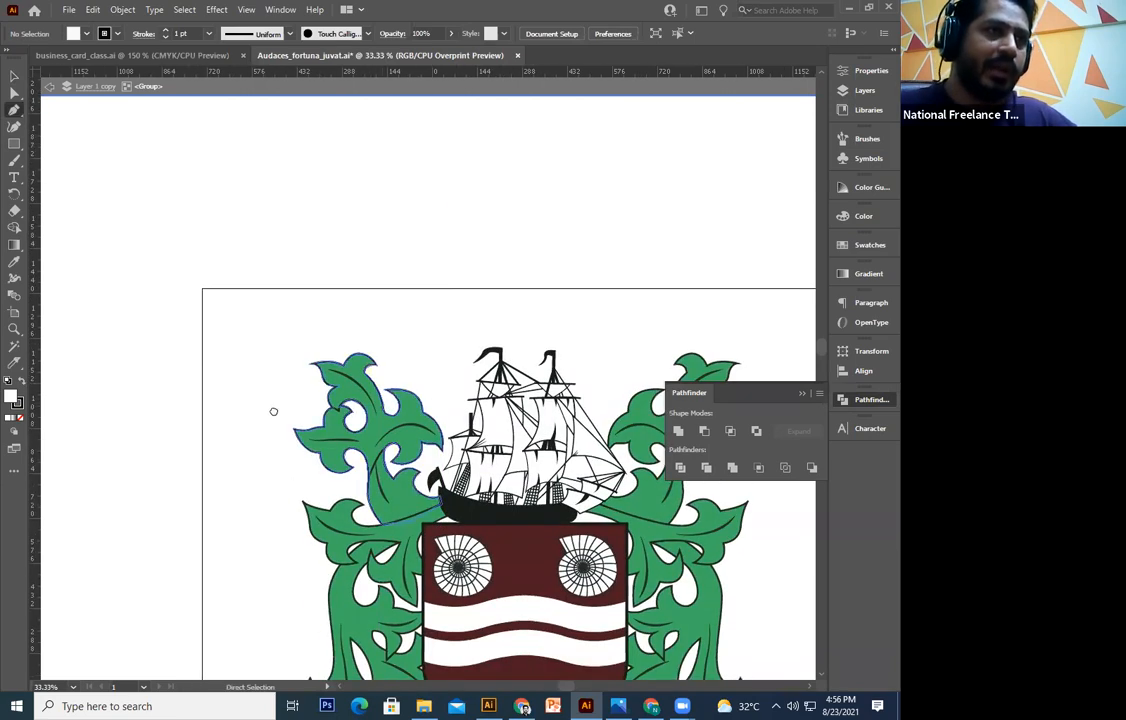
pyautogui.hotkey('ctrl', '+')
pyautogui.hotkey('ctrl', '+')
pyautogui.hotkey('ctrl', '+')
pyautogui.click(315, 272)
pyautogui.moveTo(498, 405); pyautogui.dragTo(535, 514)
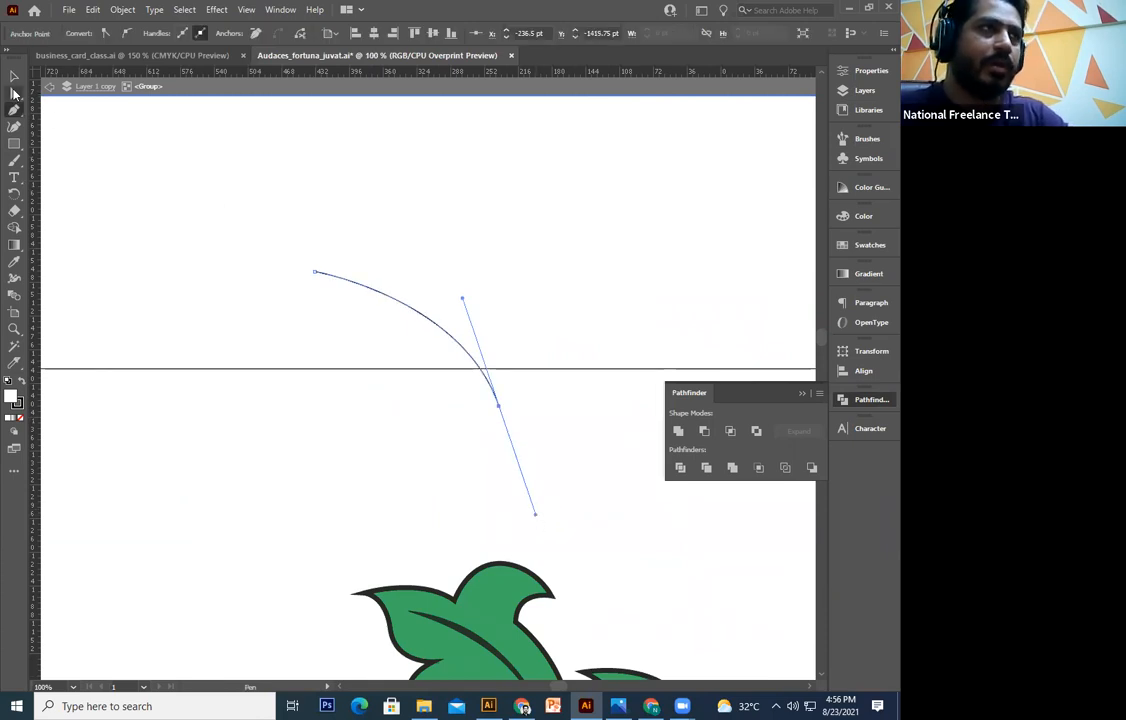
pyautogui.press('v')
pyautogui.click(491, 355)
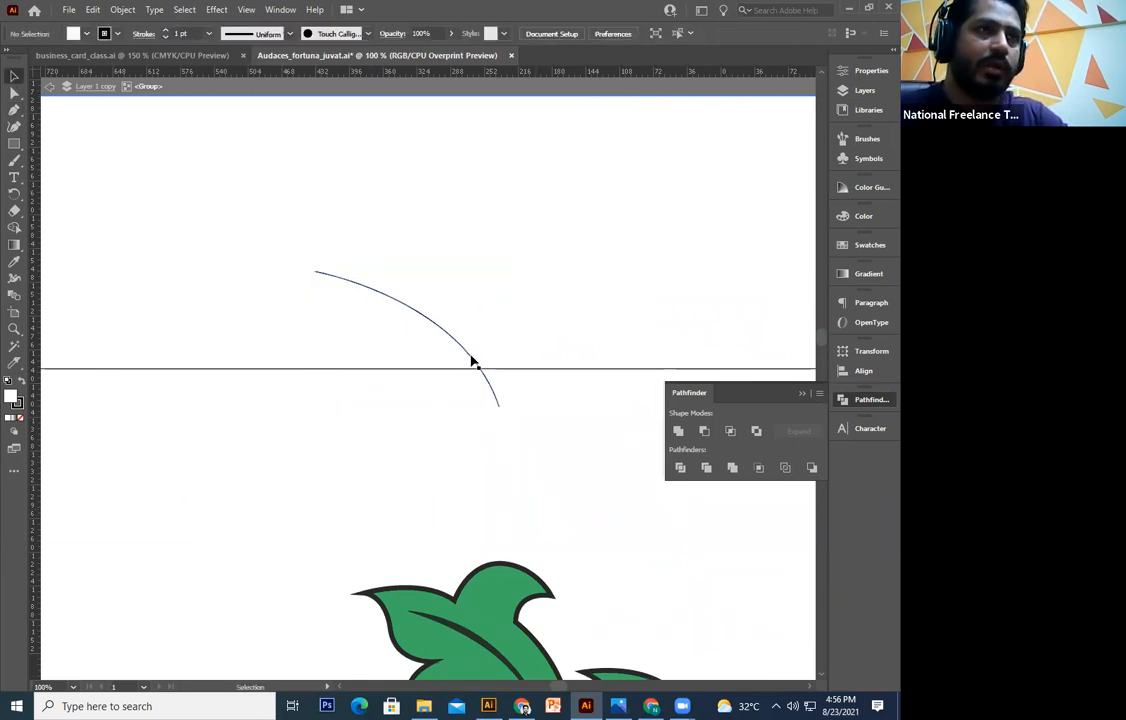
# Set the arc's stroke weight to 5 pt
pyautogui.click(471, 357)
pyautogui.click(166, 31)
pyautogui.click(166, 30)
pyautogui.click(166, 30)
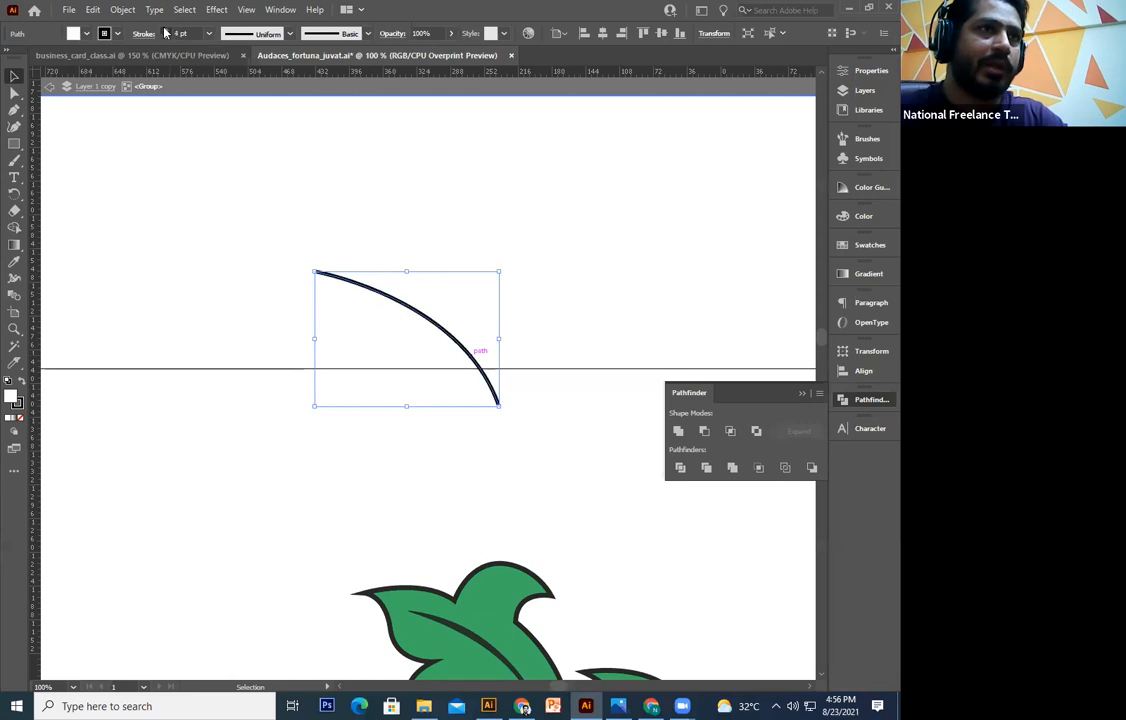
pyautogui.click(166, 30)
pyautogui.click(432, 297)
pyautogui.click(437, 325)
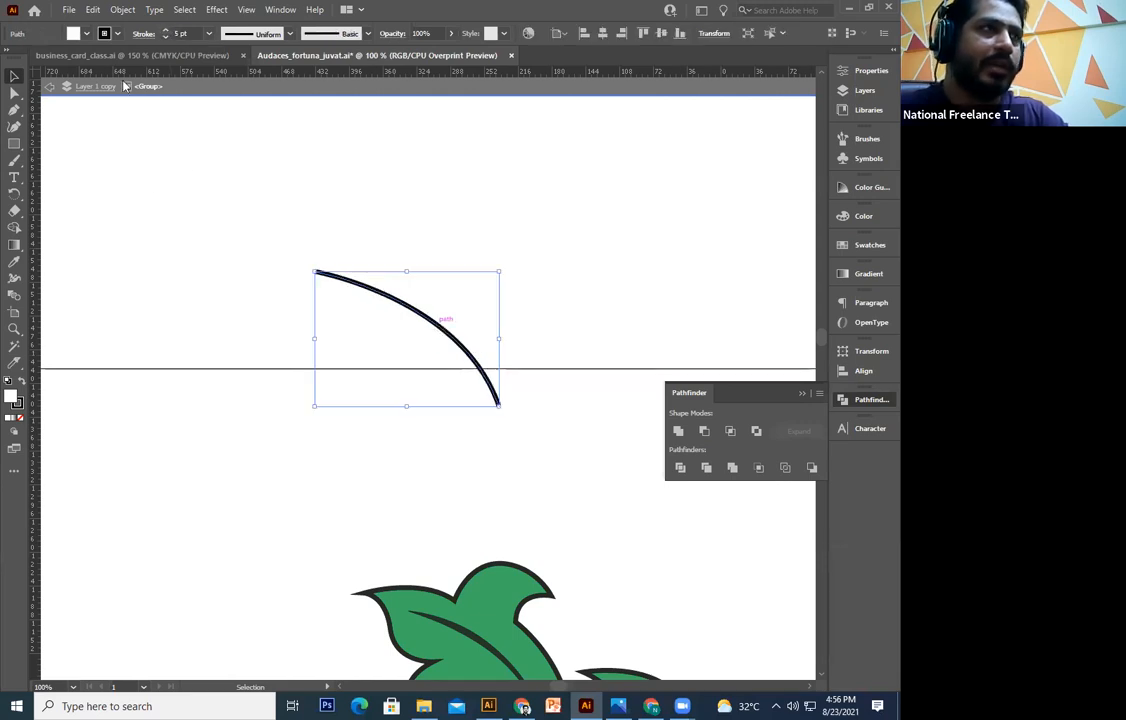
# Apply the symmetrical lens-shaped width profile to the arc's stroke so both ends taper to points
pyautogui.click(143, 33)
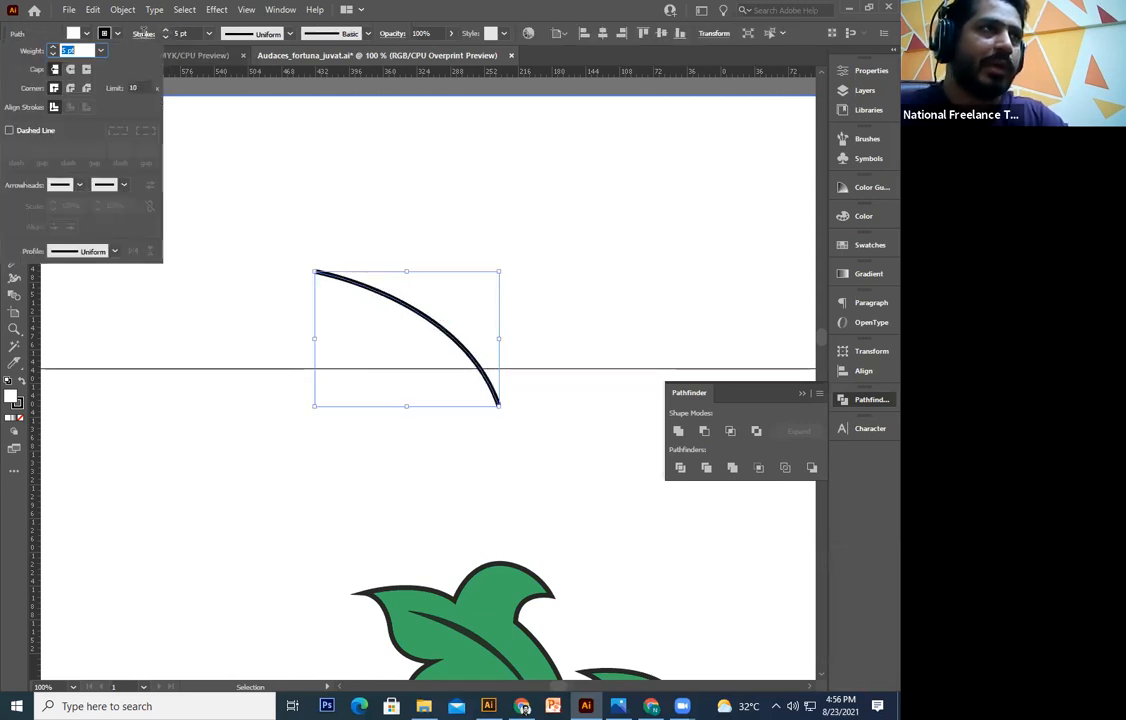
pyautogui.click(82, 251)
pyautogui.click(80, 283)
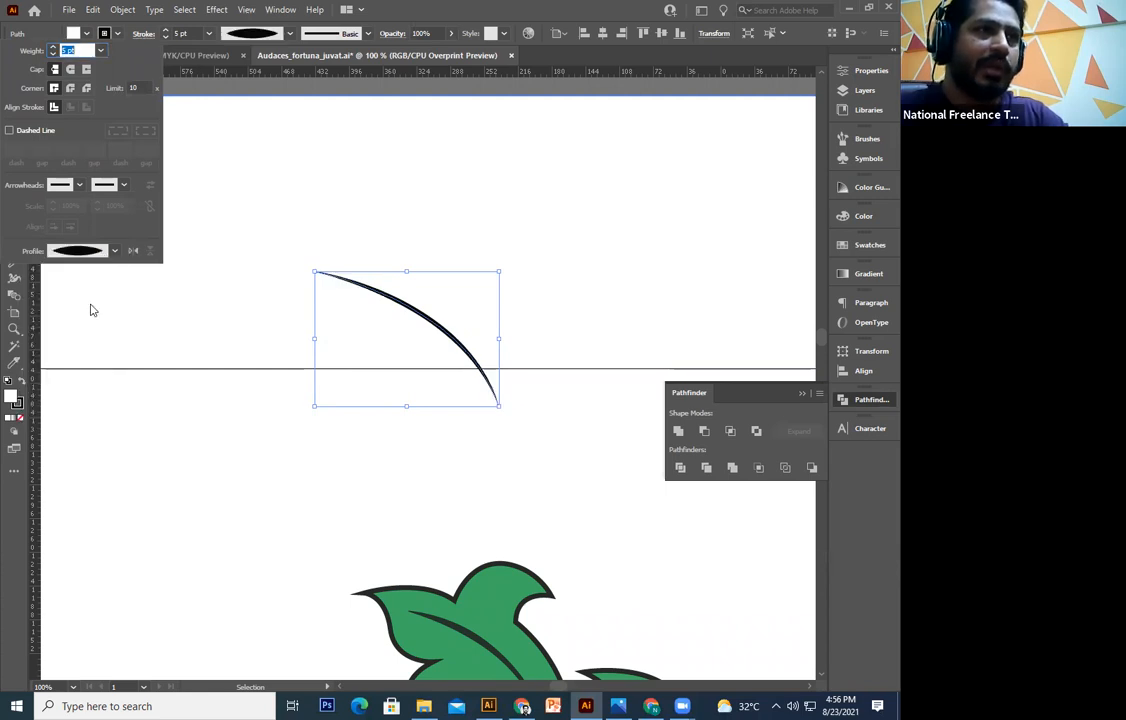
pyautogui.click(496, 457)
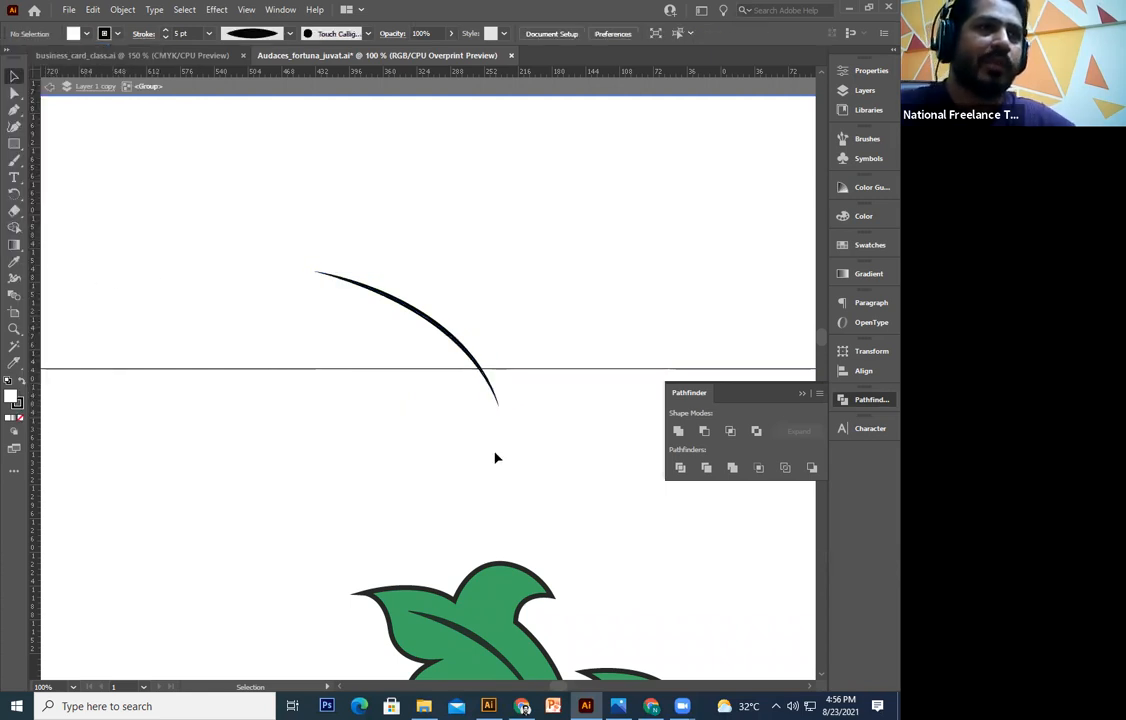
# Set the tapered arc's stroke weight to 9 pt
pyautogui.hotkey('ctrl', '=')
pyautogui.hotkey('ctrl', '=')
pyautogui.click(514, 380)
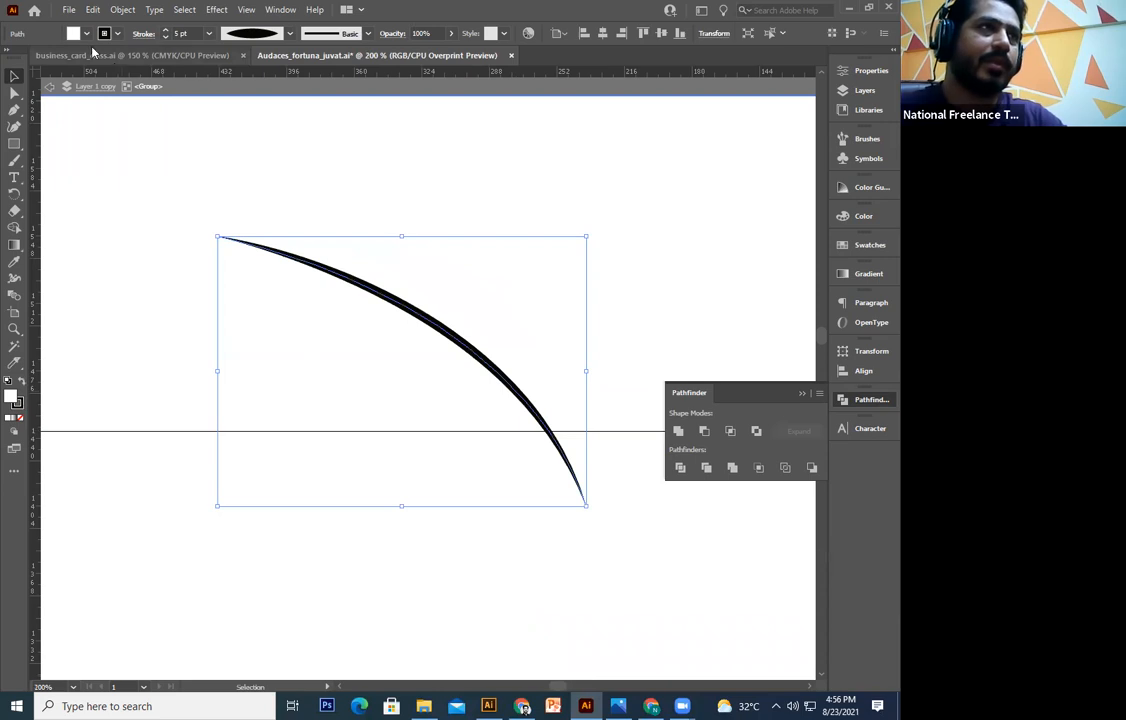
pyautogui.click(165, 30)
pyautogui.click(334, 491)
pyautogui.hotkey('ctrl', '-')
pyautogui.hotkey('ctrl', '-')
pyautogui.hotkey('ctrl', '-')
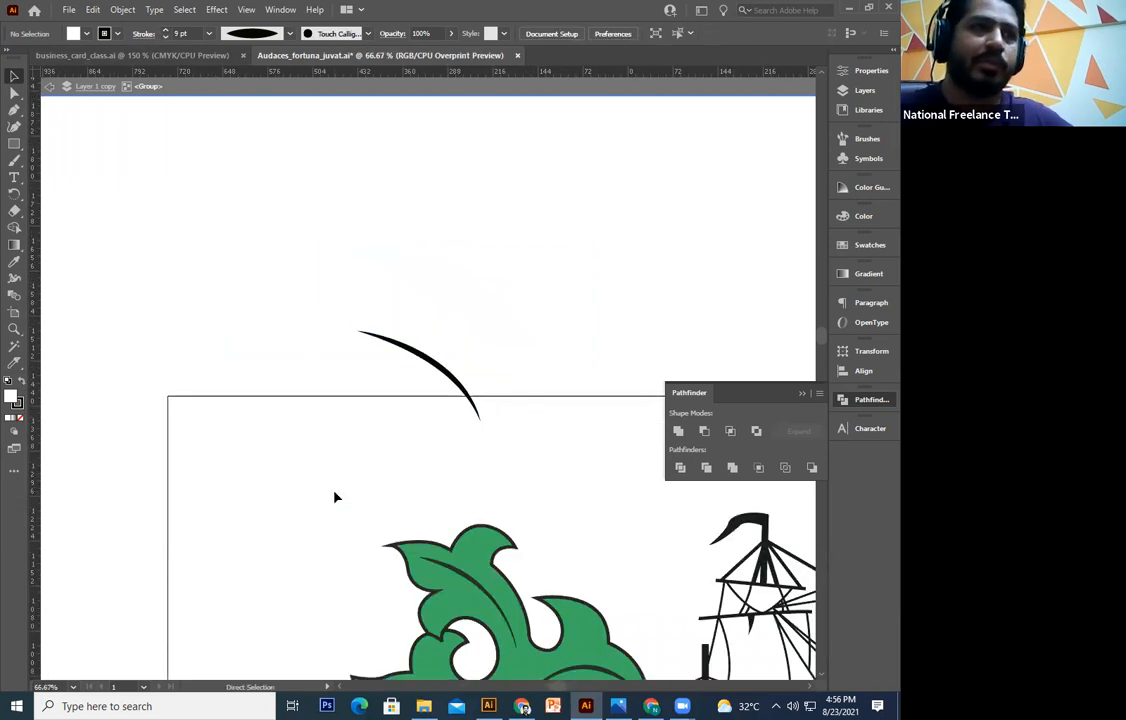
pyautogui.hotkey('ctrl', '=')
pyautogui.hotkey('ctrl', '=')
pyautogui.moveTo(336, 474); pyautogui.dragTo(305, 241)
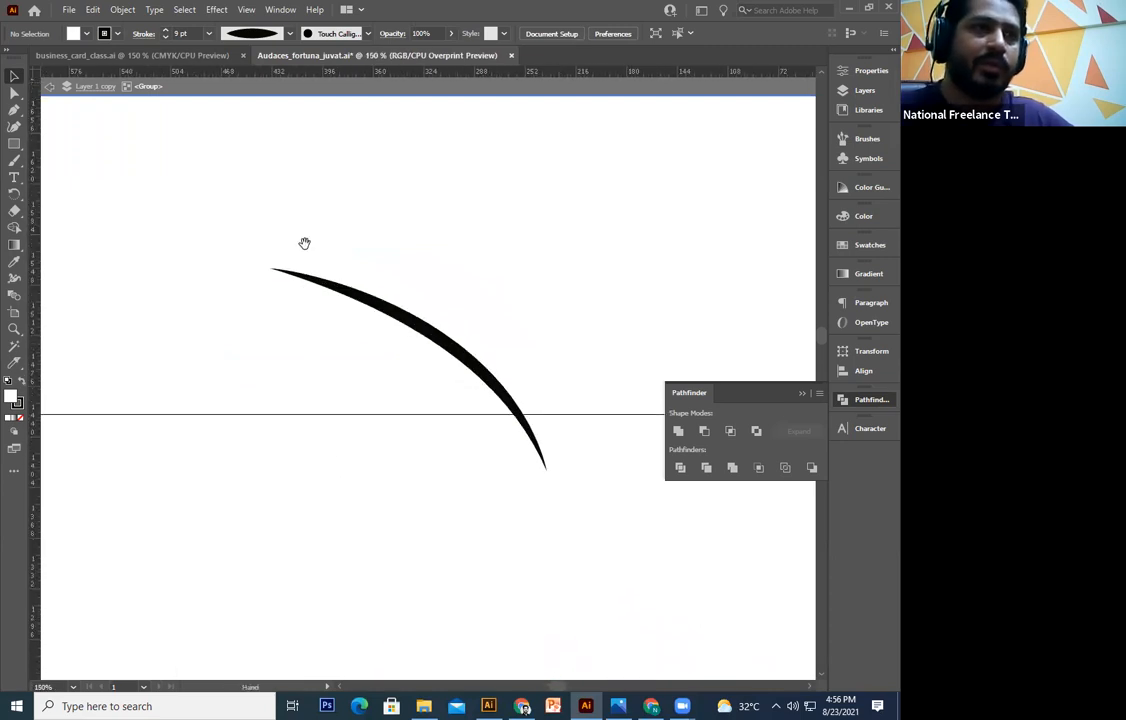
# Try two other width profiles on the arc and apply the pointed one whose thickest part lies off-centre
pyautogui.moveTo(431, 124); pyautogui.dragTo(400, 372)
pyautogui.click(402, 365)
pyautogui.click(254, 247)
pyautogui.click(357, 333)
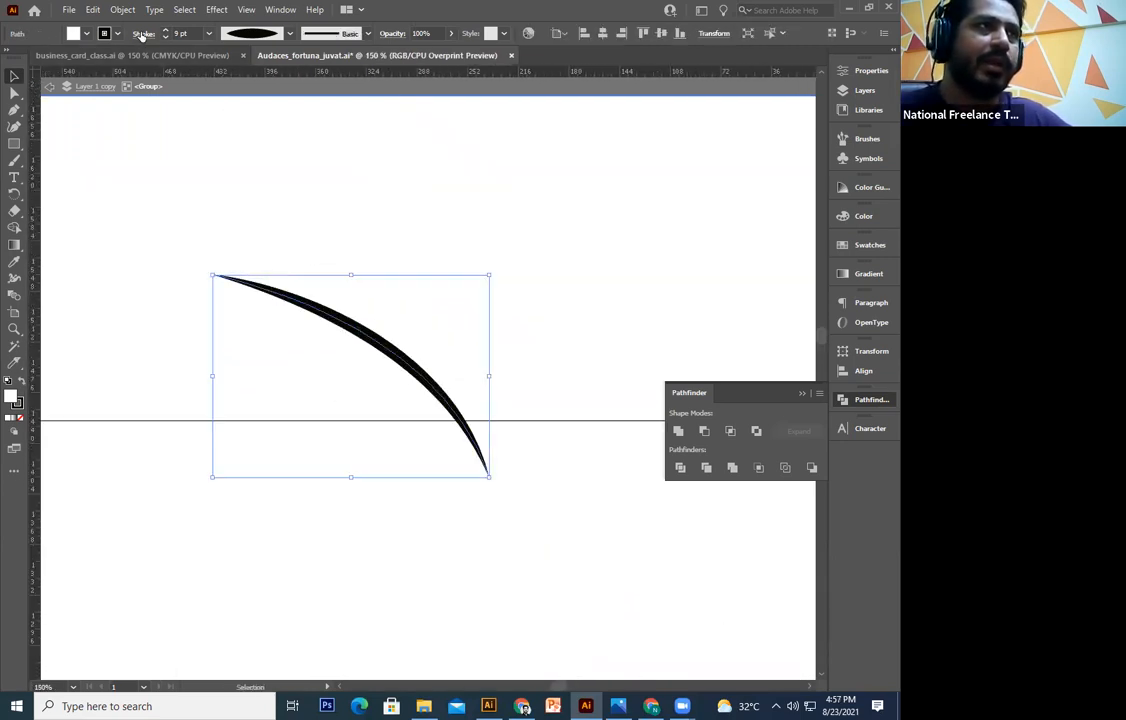
pyautogui.click(143, 33)
pyautogui.click(66, 252)
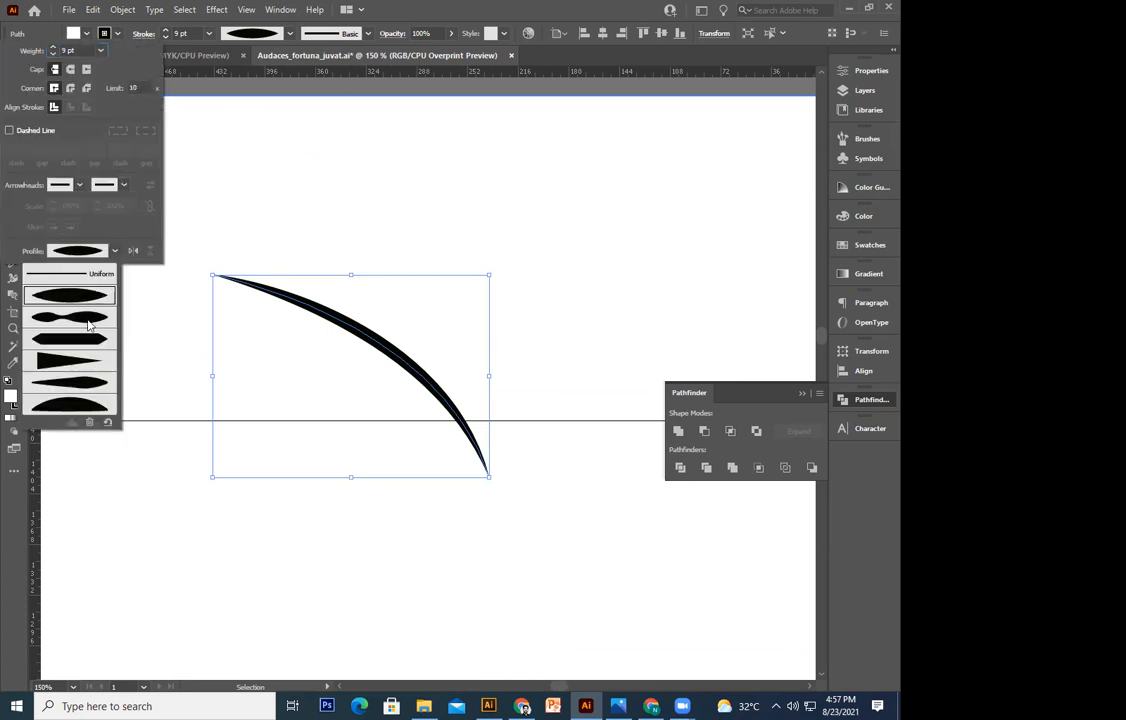
pyautogui.click(80, 317)
pyautogui.click(77, 250)
pyautogui.click(70, 339)
pyautogui.click(77, 250)
pyautogui.click(87, 387)
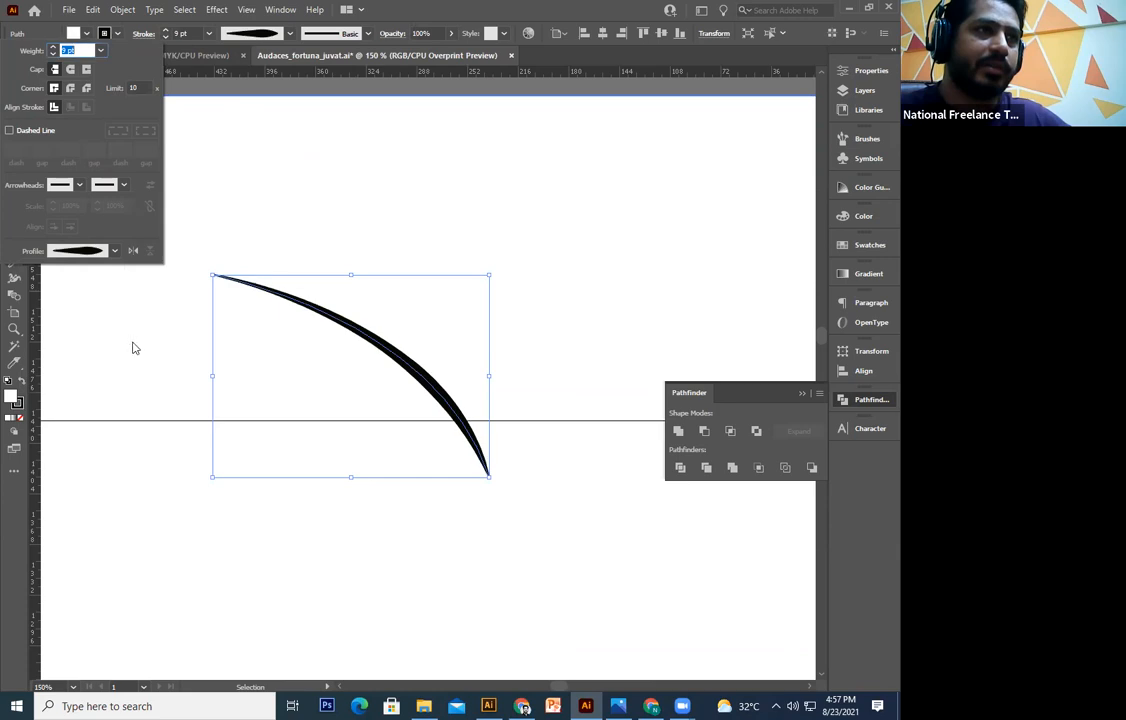
pyautogui.click(435, 141)
pyautogui.scroll(1, 435, 141)
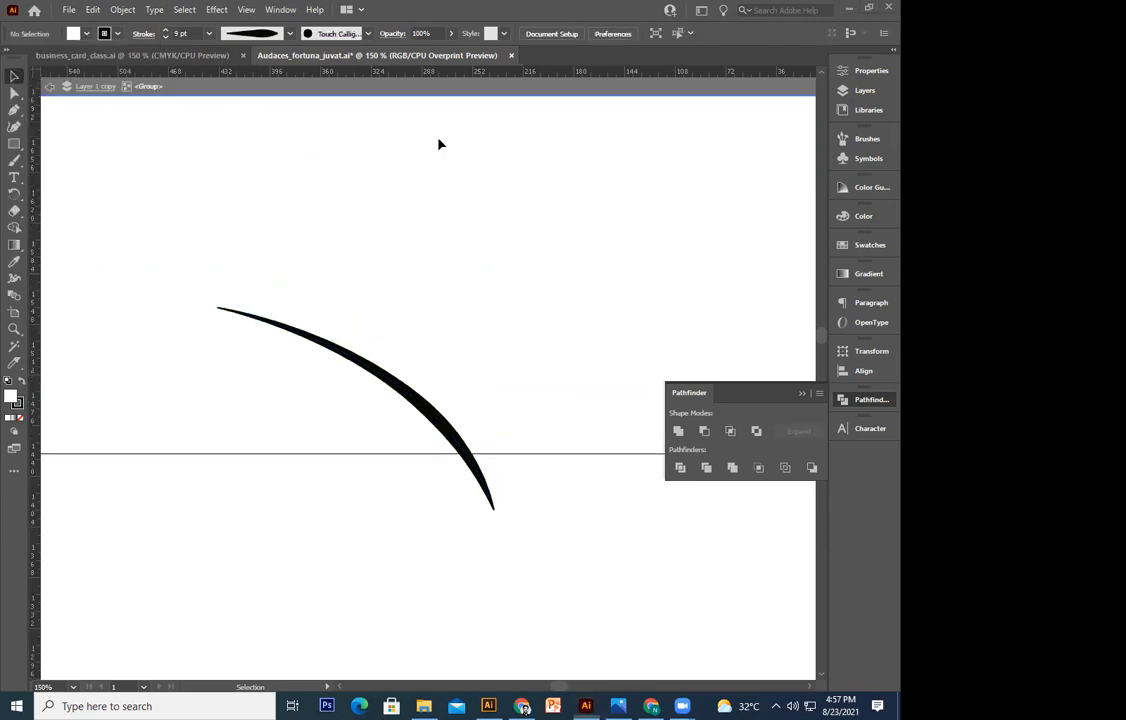
# Close the document Audaces_fortuna_juvat.ai without saving its changes
pyautogui.hotkey('ctrl', '-')
pyautogui.hotkey('ctrl', '-')
pyautogui.hotkey('ctrl', '-')
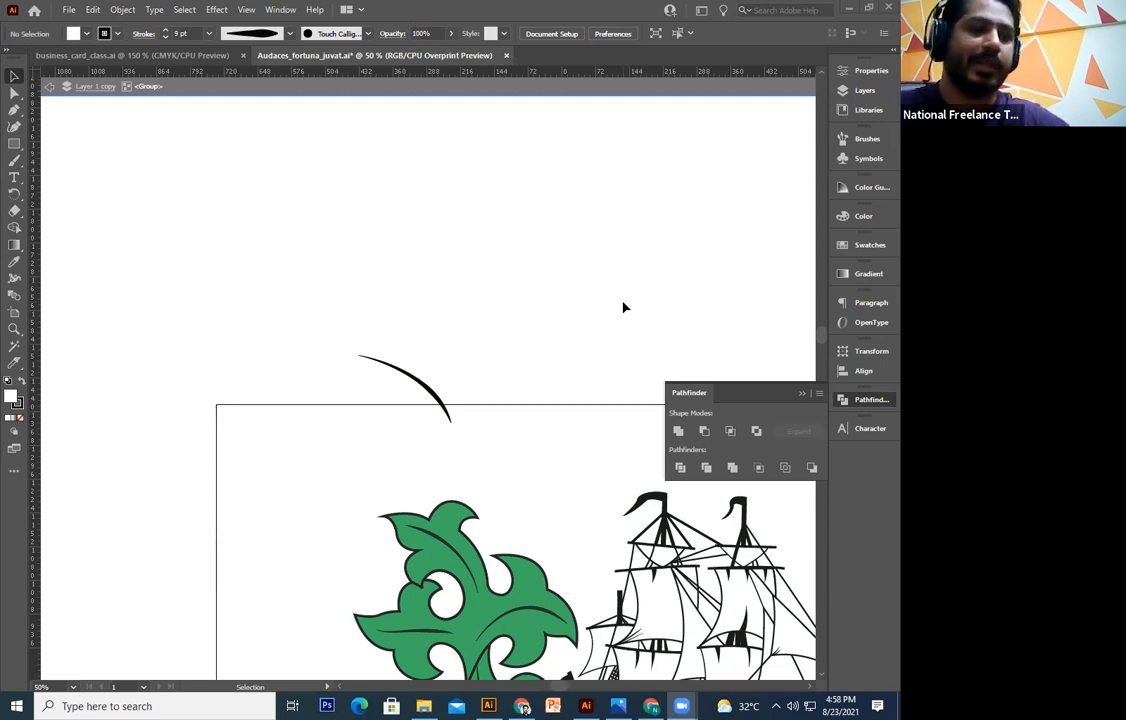
pyautogui.scroll(-1, 613, 317)
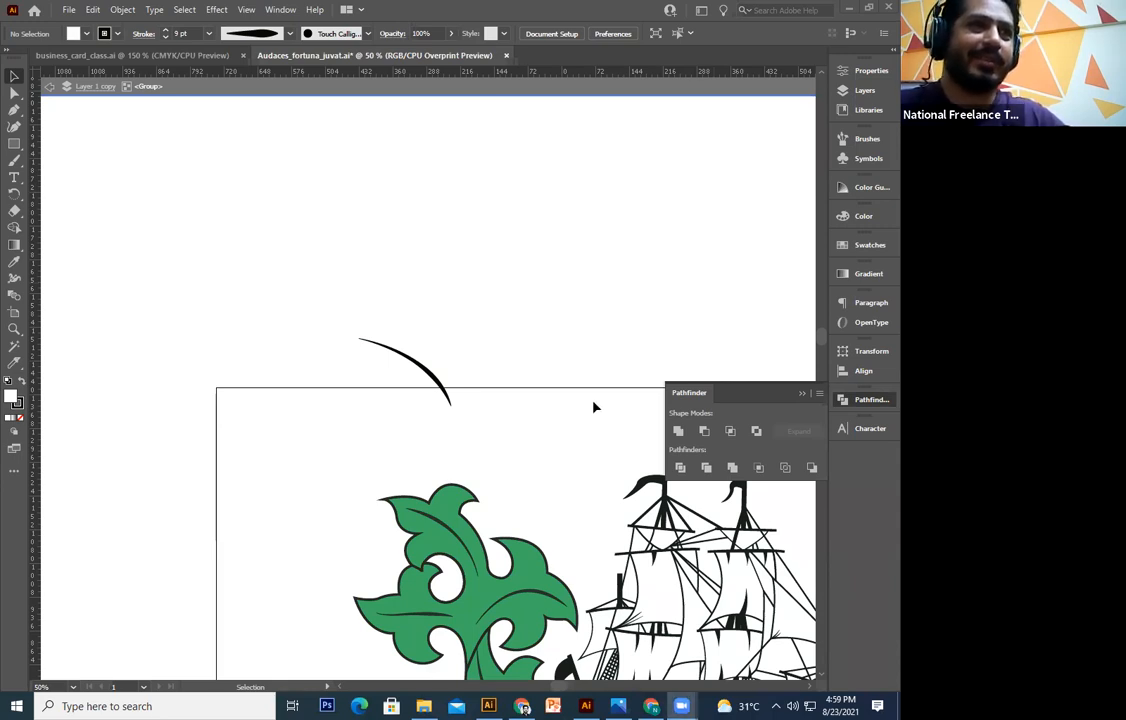
pyautogui.hotkey('ctrl', '-')
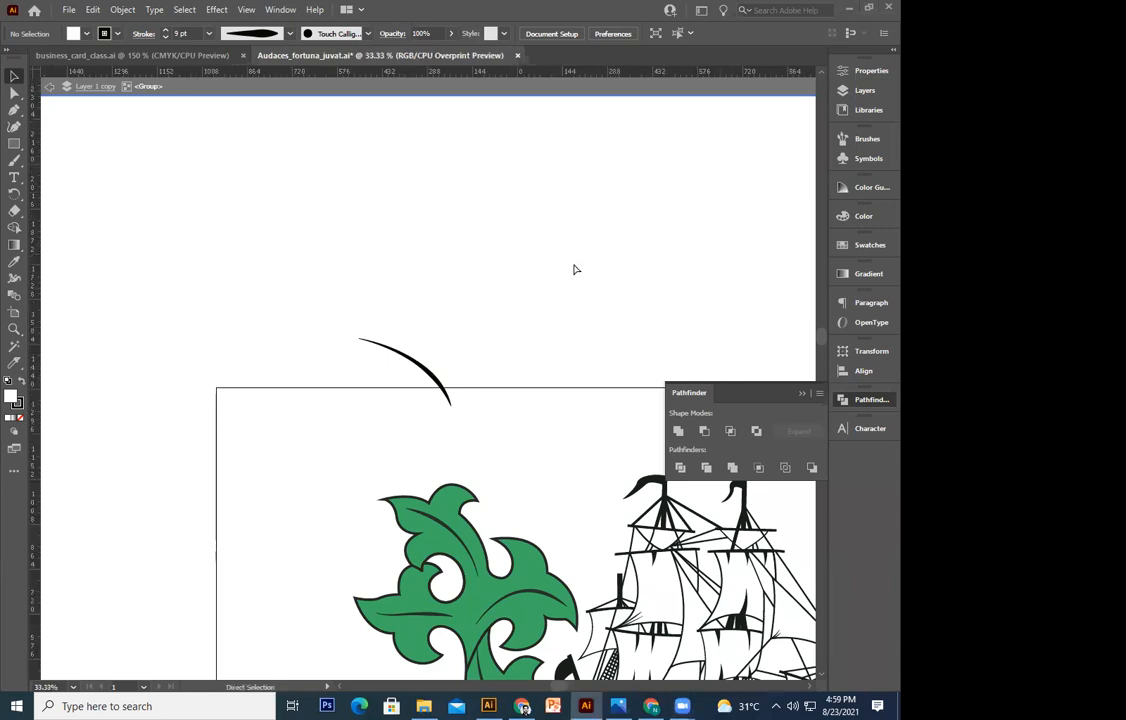
pyautogui.hotkey('ctrl', '-')
pyautogui.hotkey('ctrl', '-')
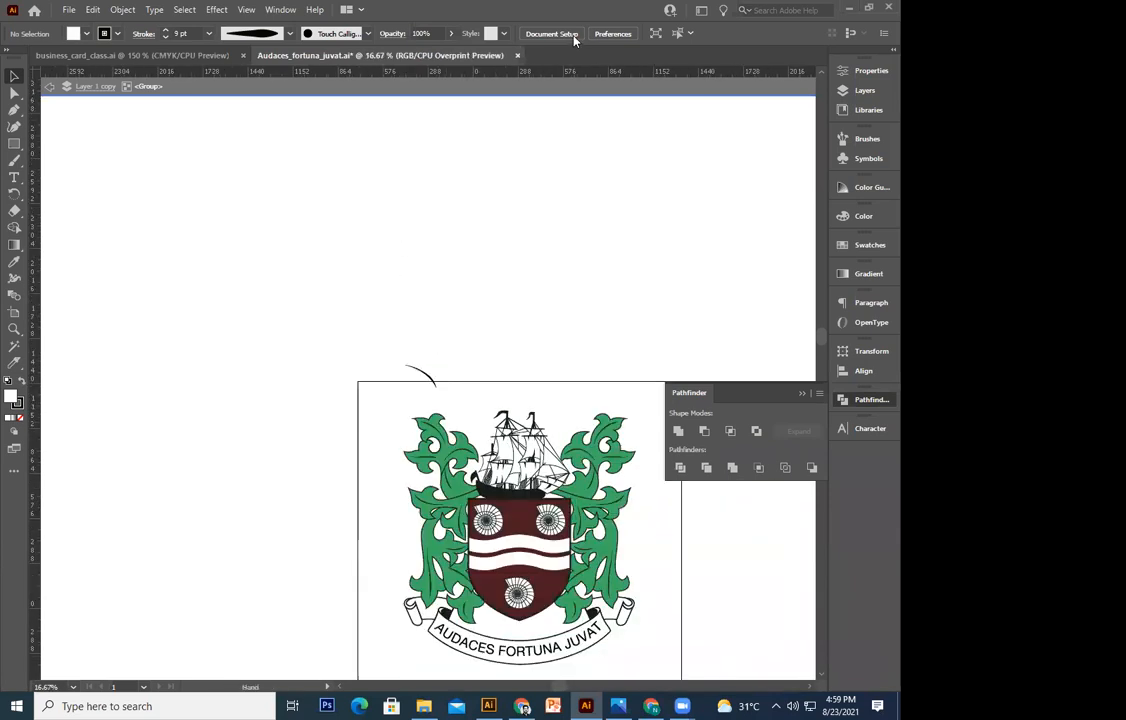
pyautogui.moveTo(580, 108); pyautogui.dragTo(552, 99)
pyautogui.hotkey('ctrl', 'w')
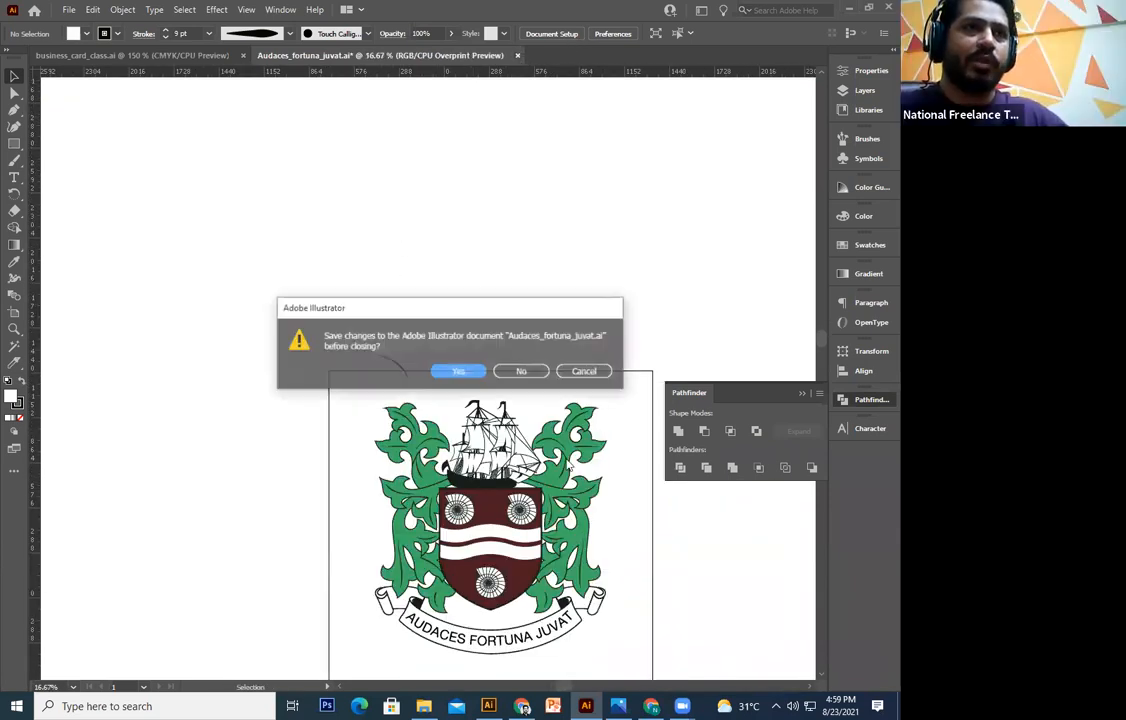
pyautogui.click(517, 371)
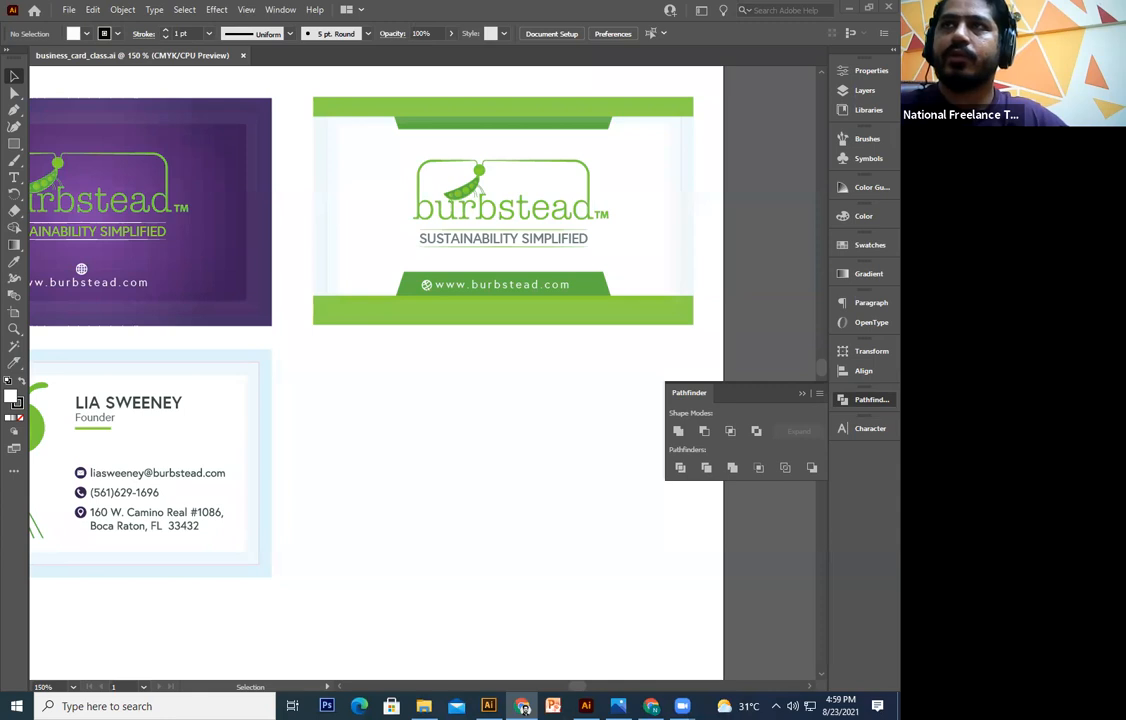
pyautogui.moveTo(418, 456); pyautogui.dragTo(436, 473)
pyautogui.hotkey('ctrl', '-')
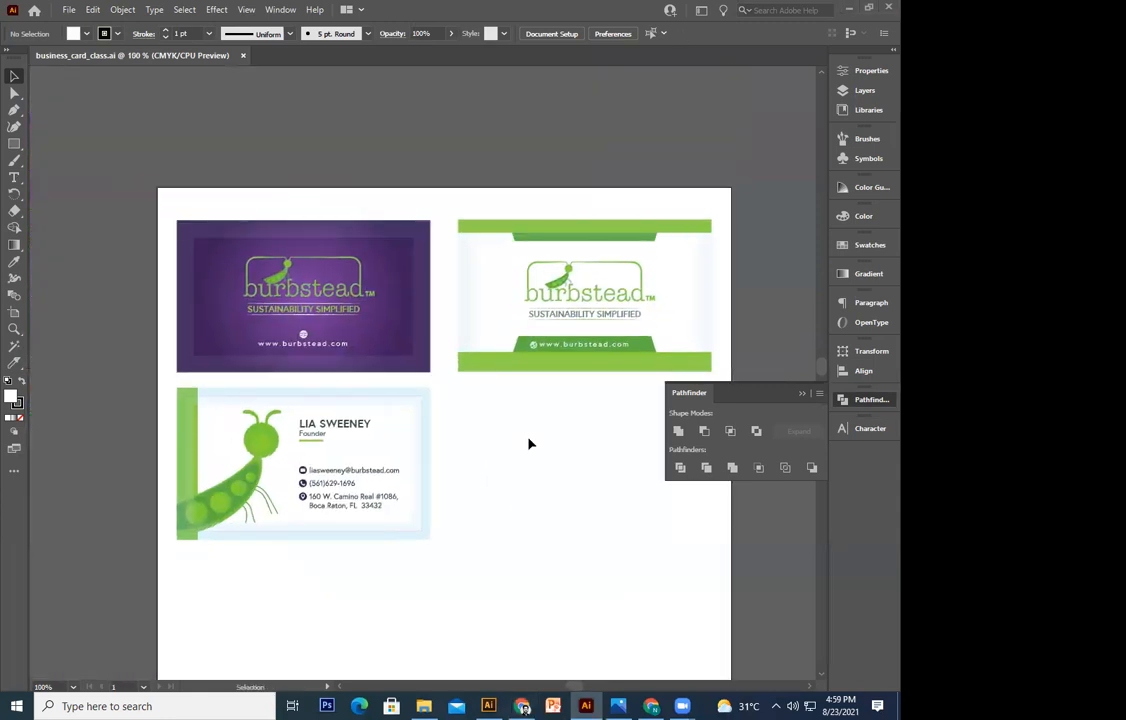
pyautogui.moveTo(530, 443); pyautogui.dragTo(443, 177)
pyautogui.moveTo(521, 519); pyautogui.dragTo(503, 520)
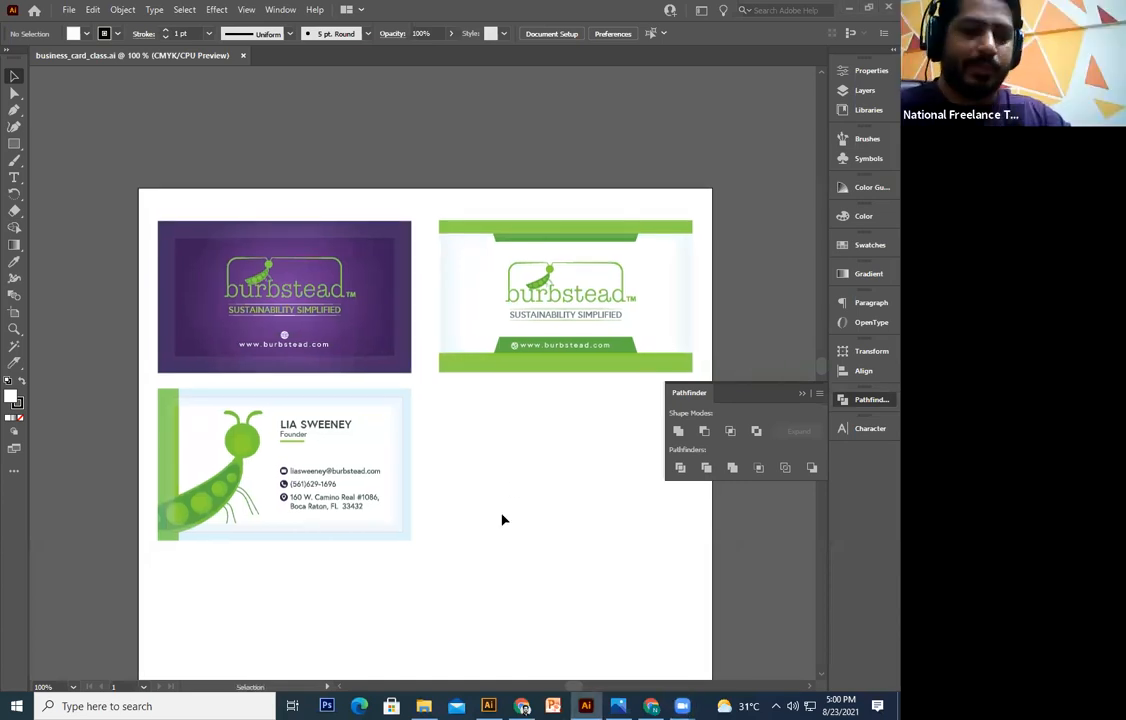
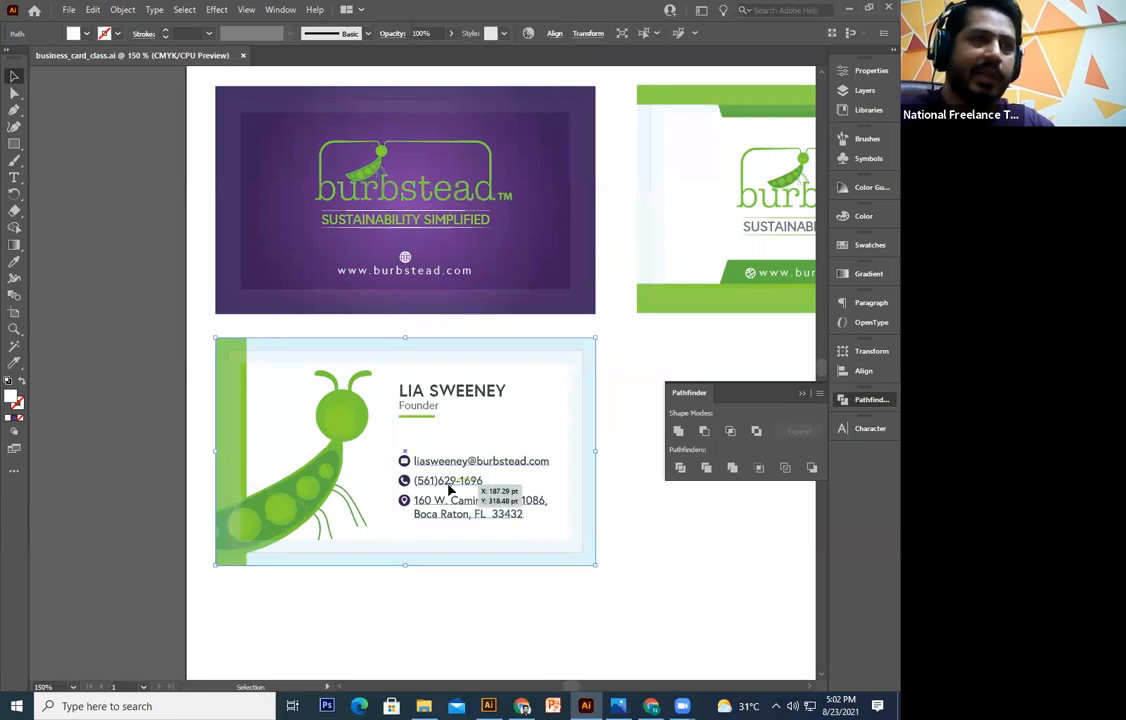
# Examine the contact details and their mail, phone and location icons on the contact business card up close
pyautogui.hotkey('ctrl', '+')
pyautogui.hotkey('ctrl', '+')
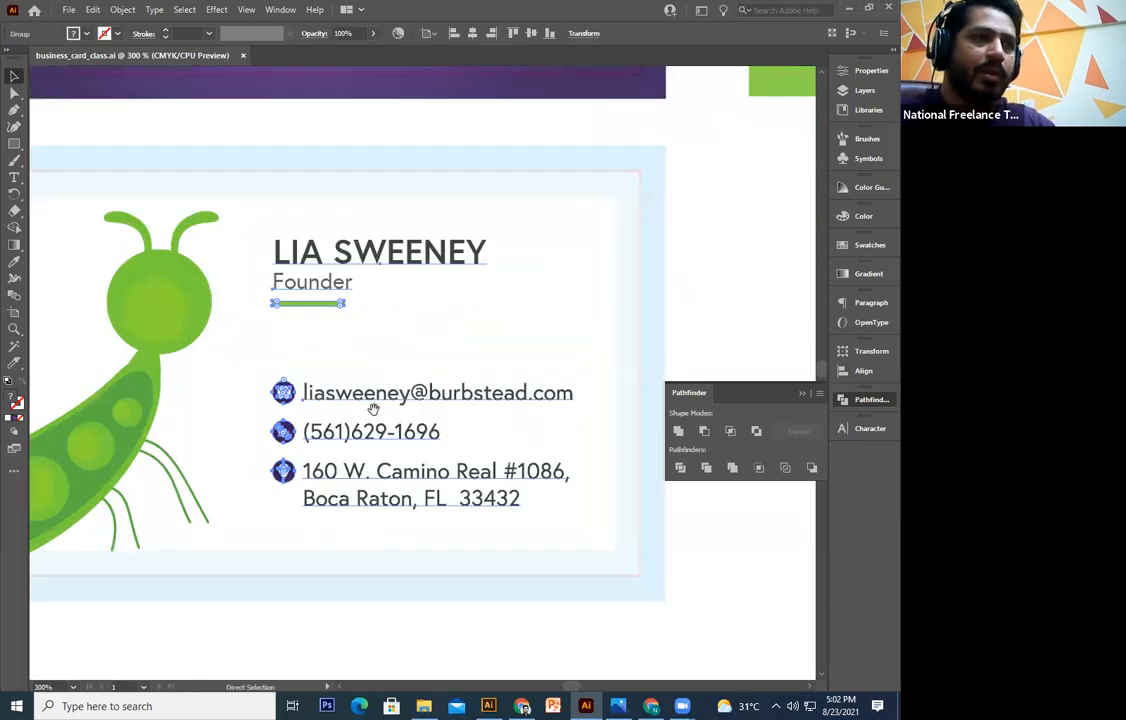
pyautogui.hotkey('ctrl', '+')
pyautogui.moveTo(323, 398); pyautogui.dragTo(375, 412)
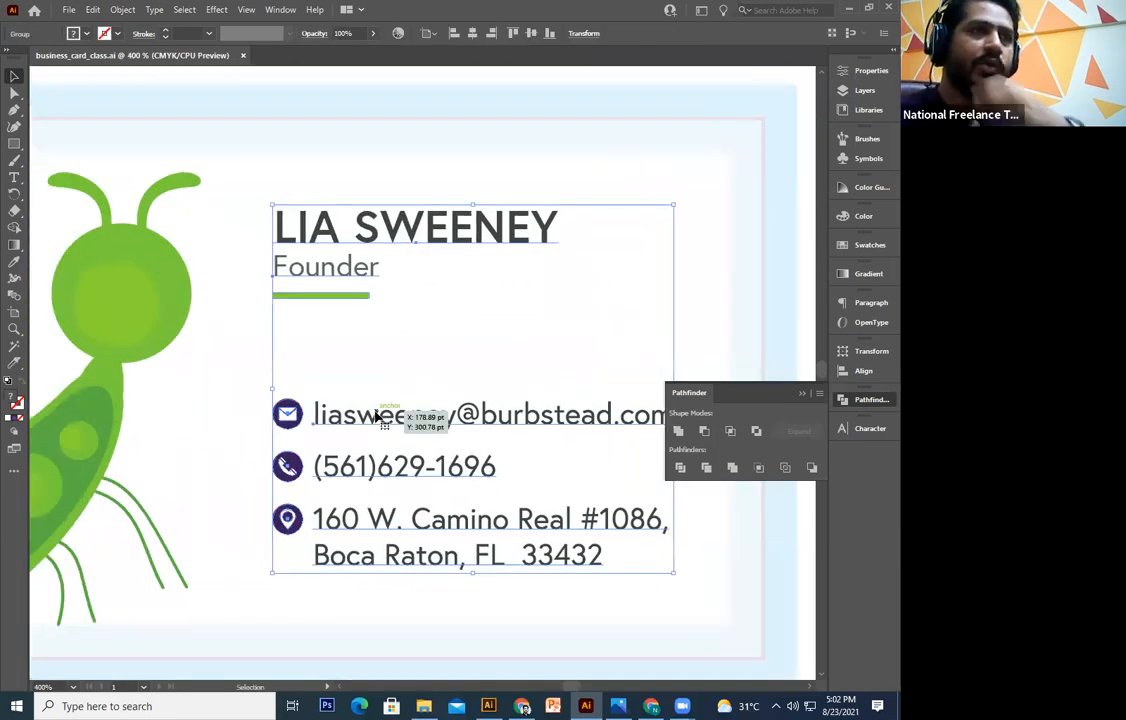
pyautogui.press('a')
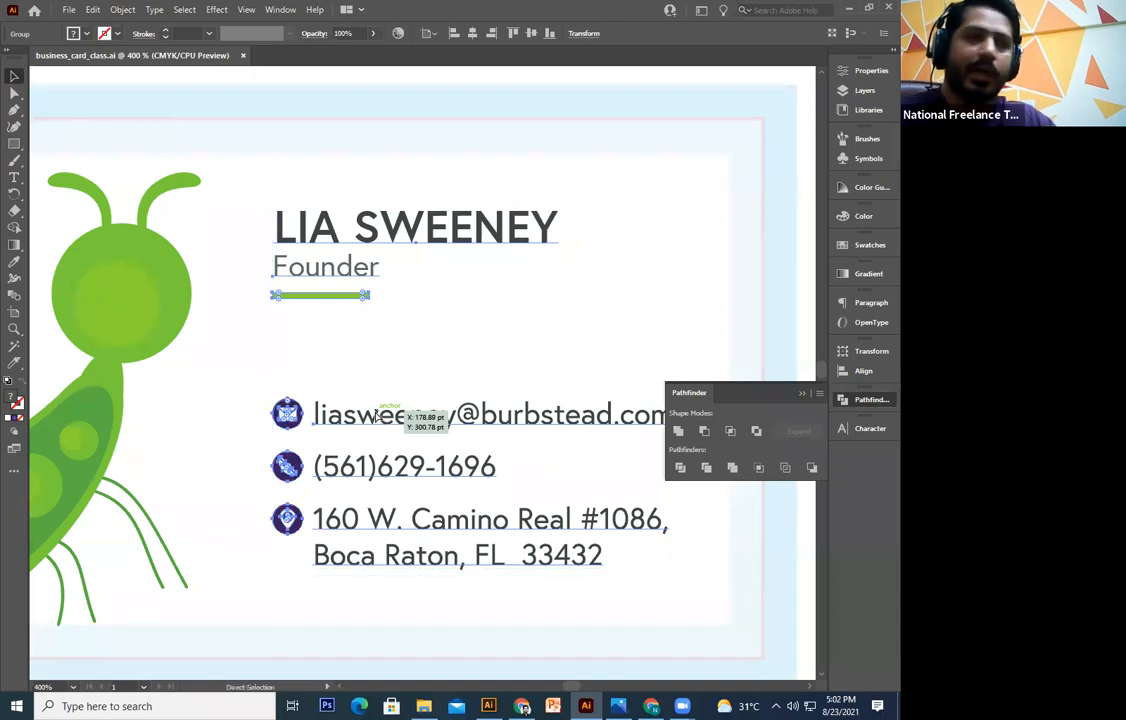
pyautogui.hotkey('ctrl', '-')
pyautogui.hotkey('ctrl', '-')
pyautogui.click(379, 600)
pyautogui.moveTo(340, 292); pyautogui.dragTo(369, 362)
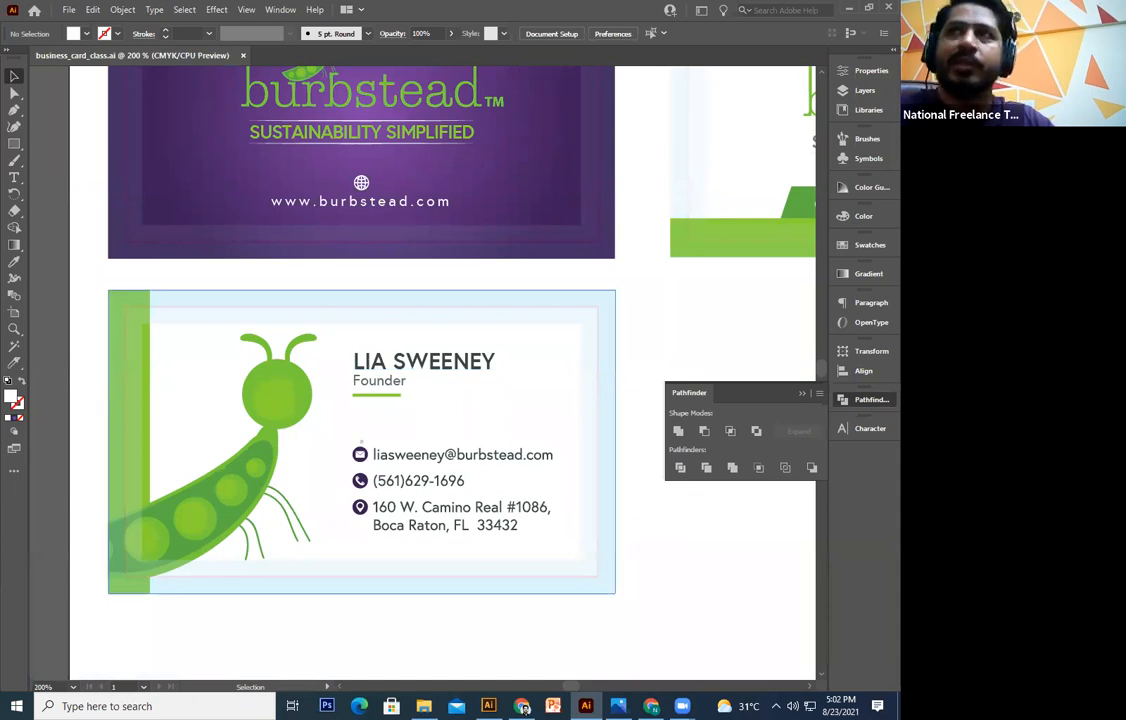
# Switch to Chrome and open the flaticon.com website
pyautogui.click(522, 707)
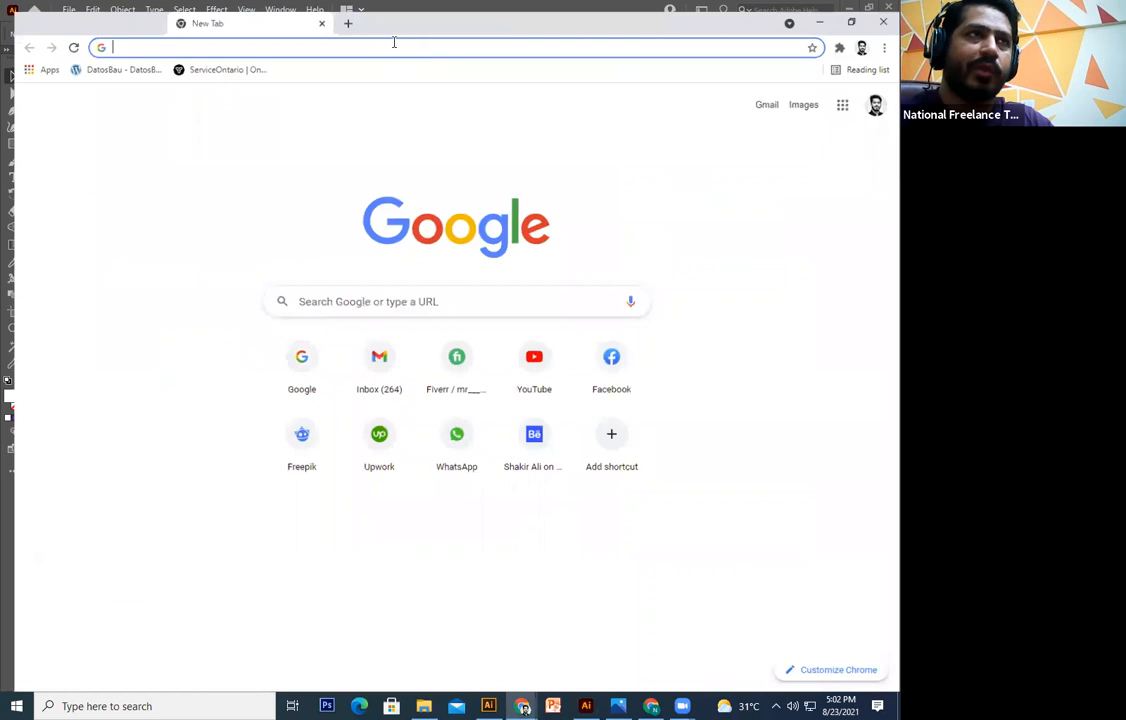
pyautogui.write('flat')
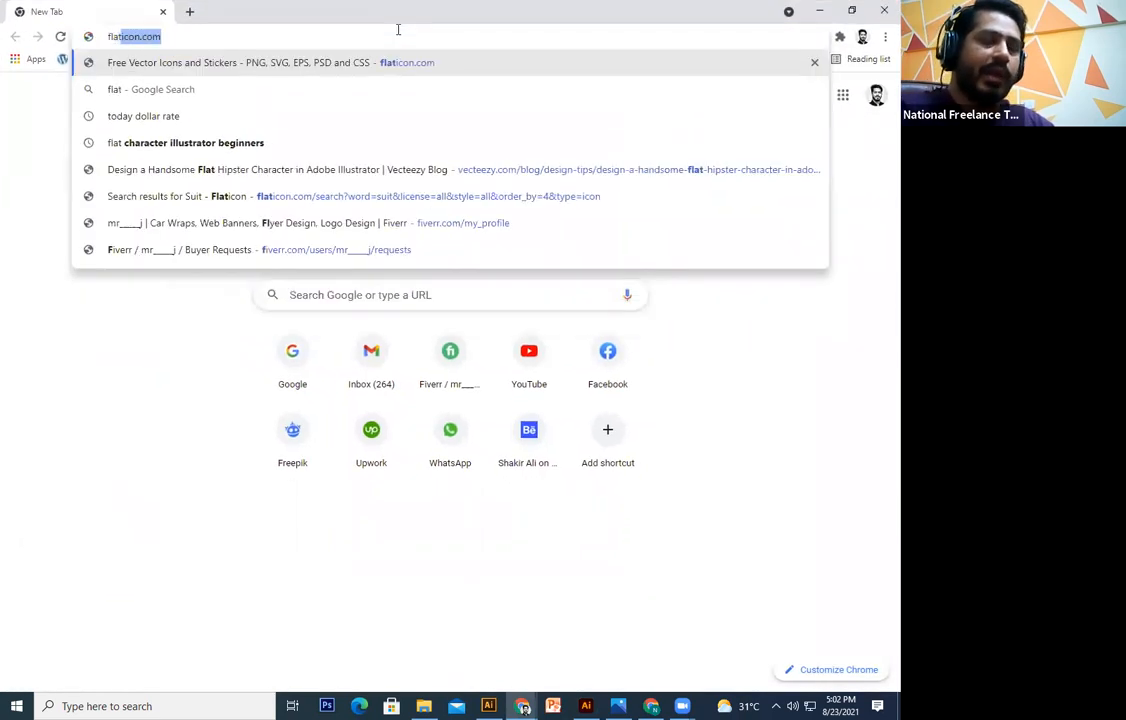
pyautogui.write('ico')
pyautogui.press('BackSpace')
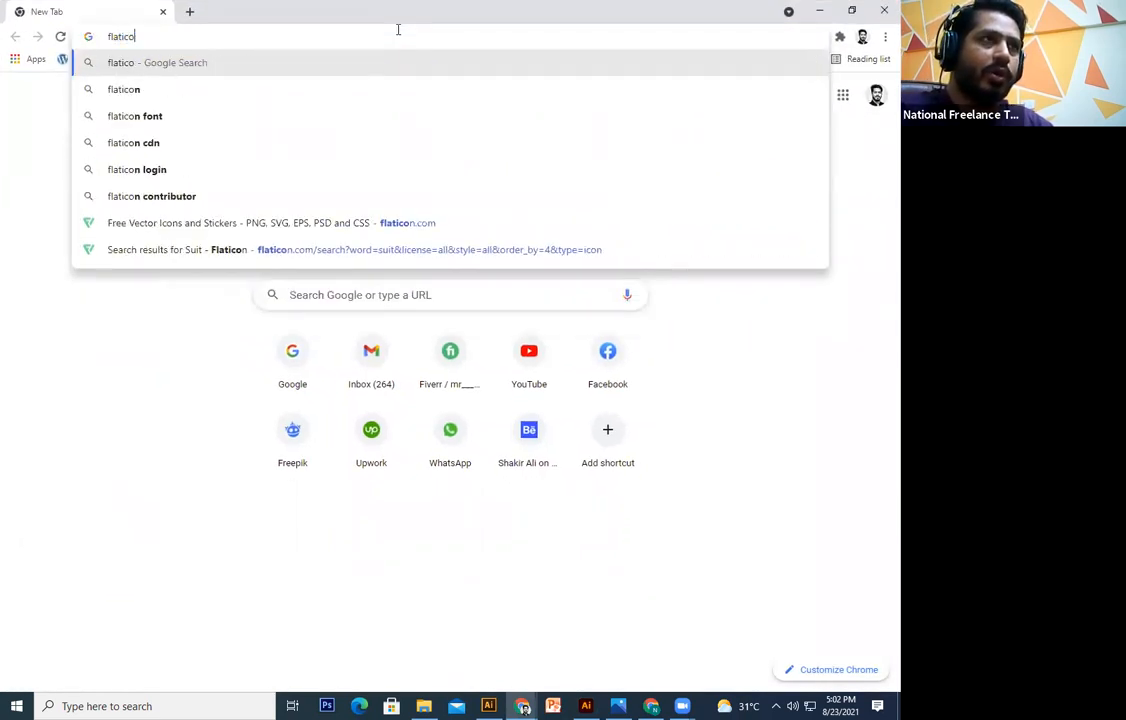
pyautogui.press('BackSpace')
pyautogui.write('on')
pyautogui.press('BackSpace')
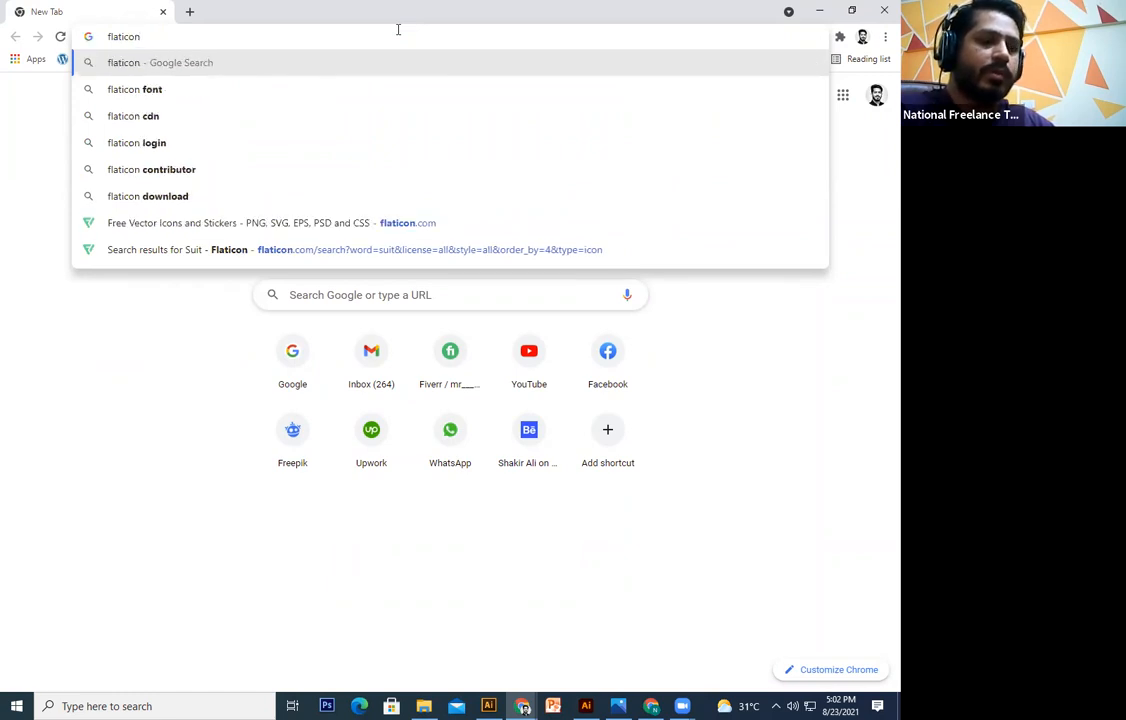
pyautogui.write('.c')
pyautogui.press('Return')
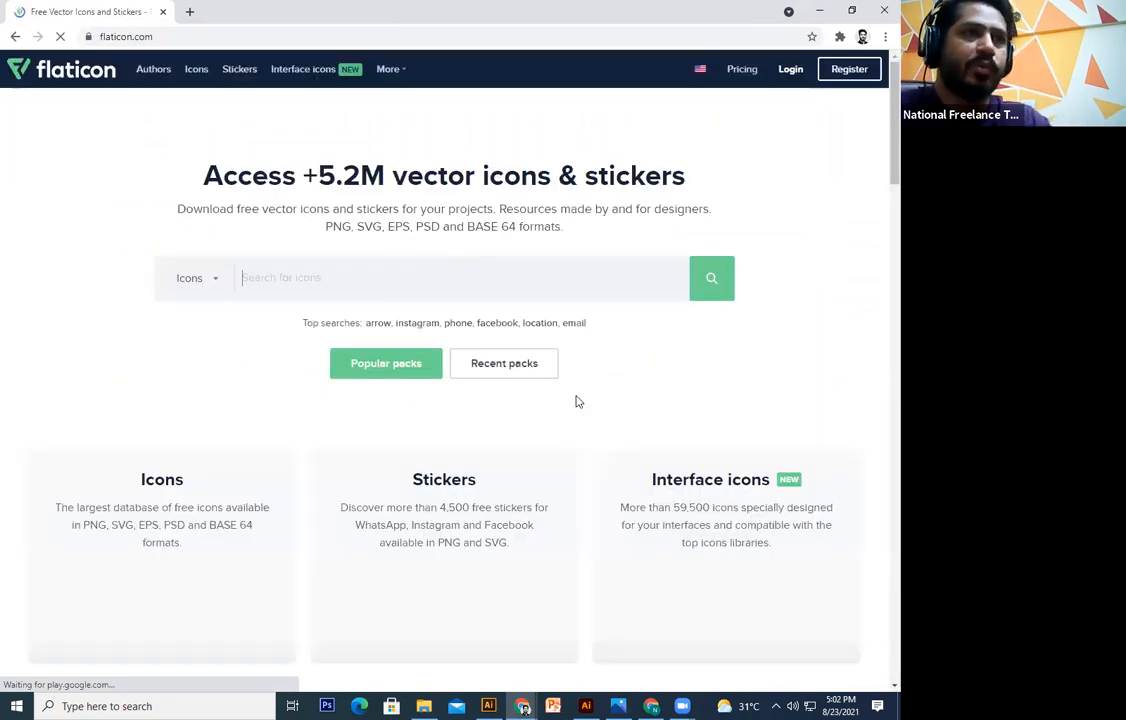
# Search Flaticon's icons for "mail"
pyautogui.click(440, 268)
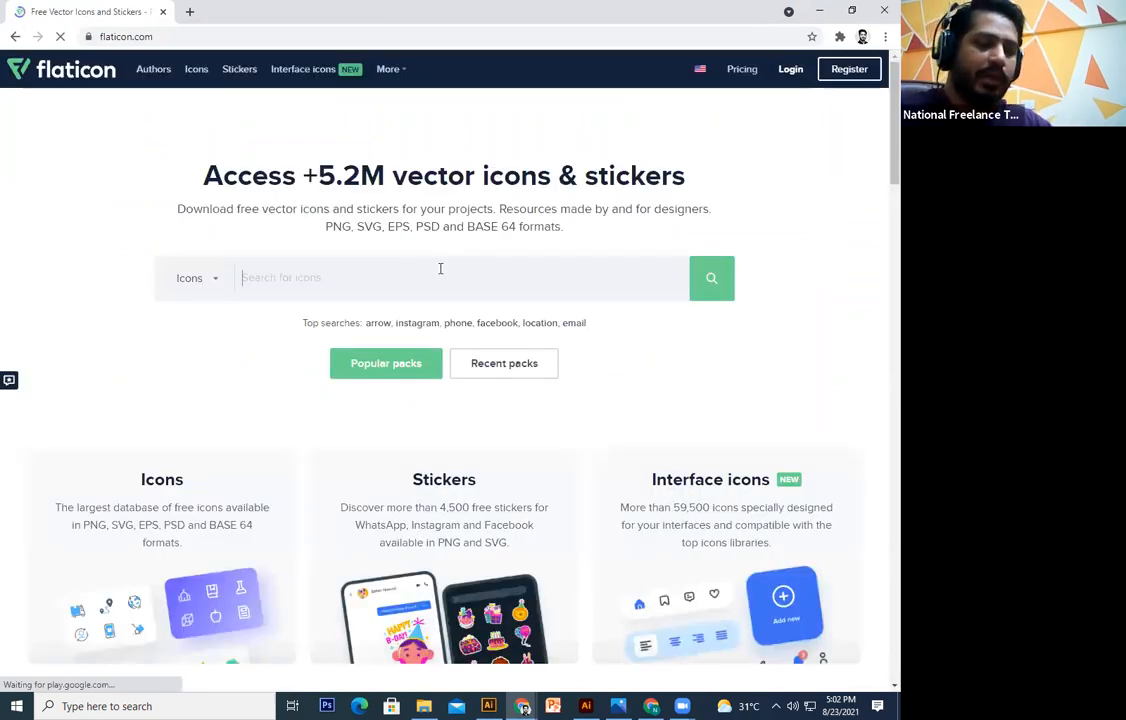
pyautogui.write('ma')
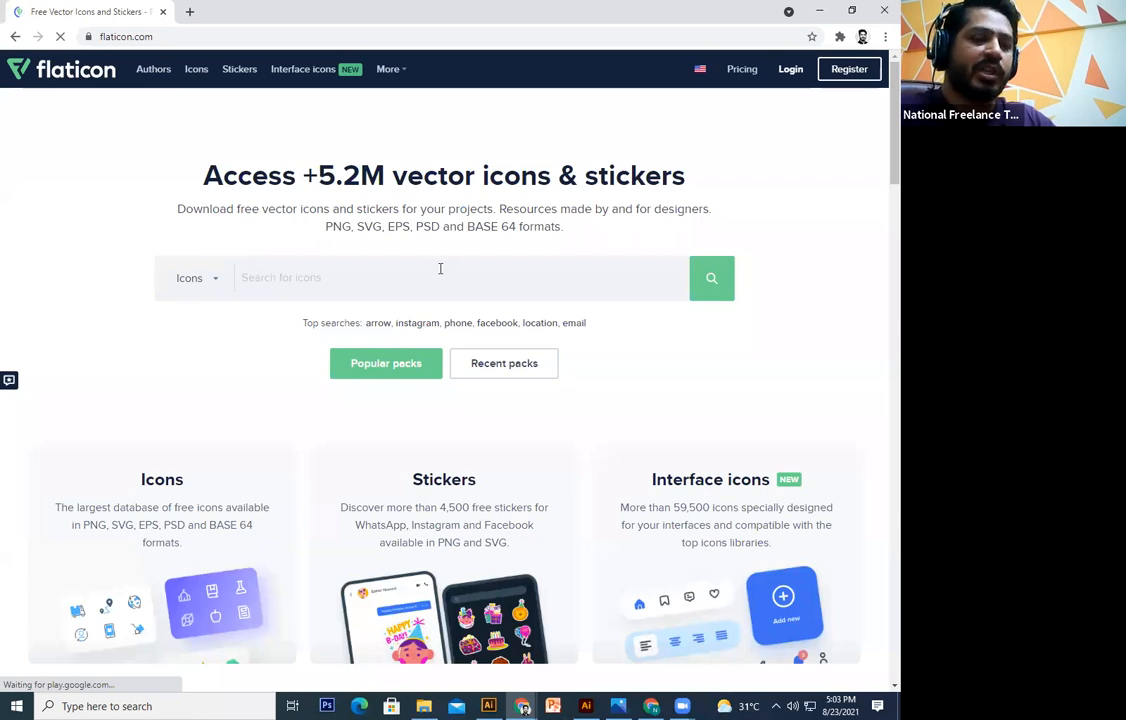
pyautogui.write('mail')
pyautogui.press('Return')
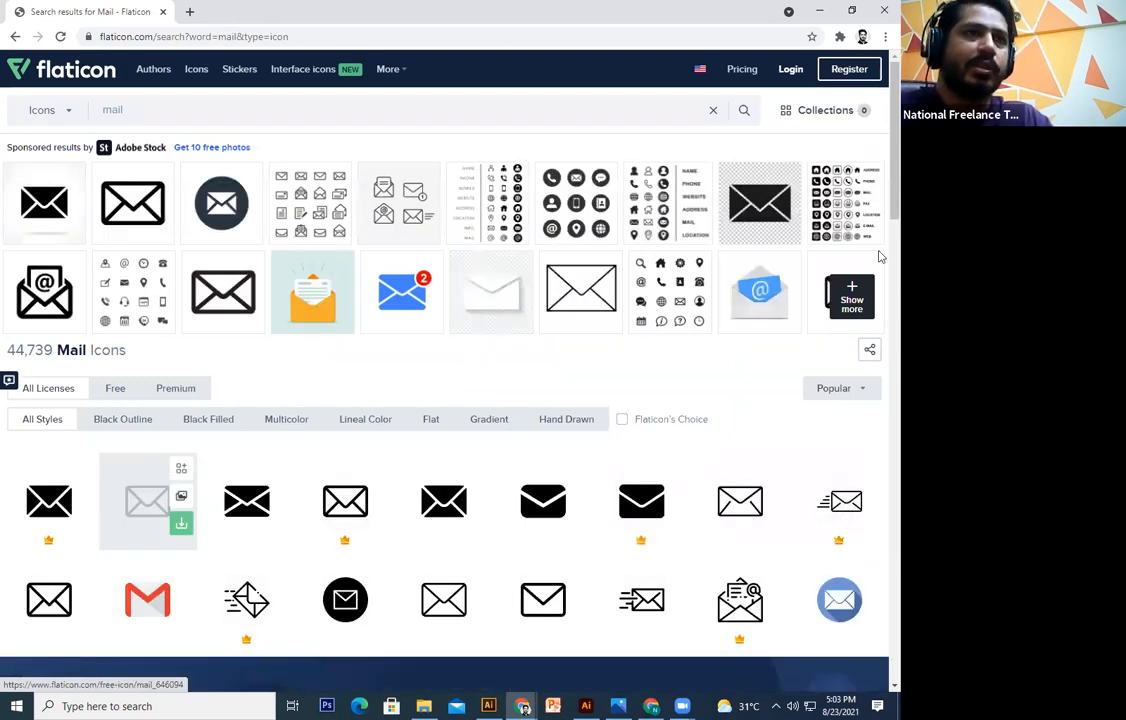
# Download the free outlined Mail envelope icon as SVG and open mail (3).svg as a document in Illustrator
pyautogui.scroll(-1, 250, 420)
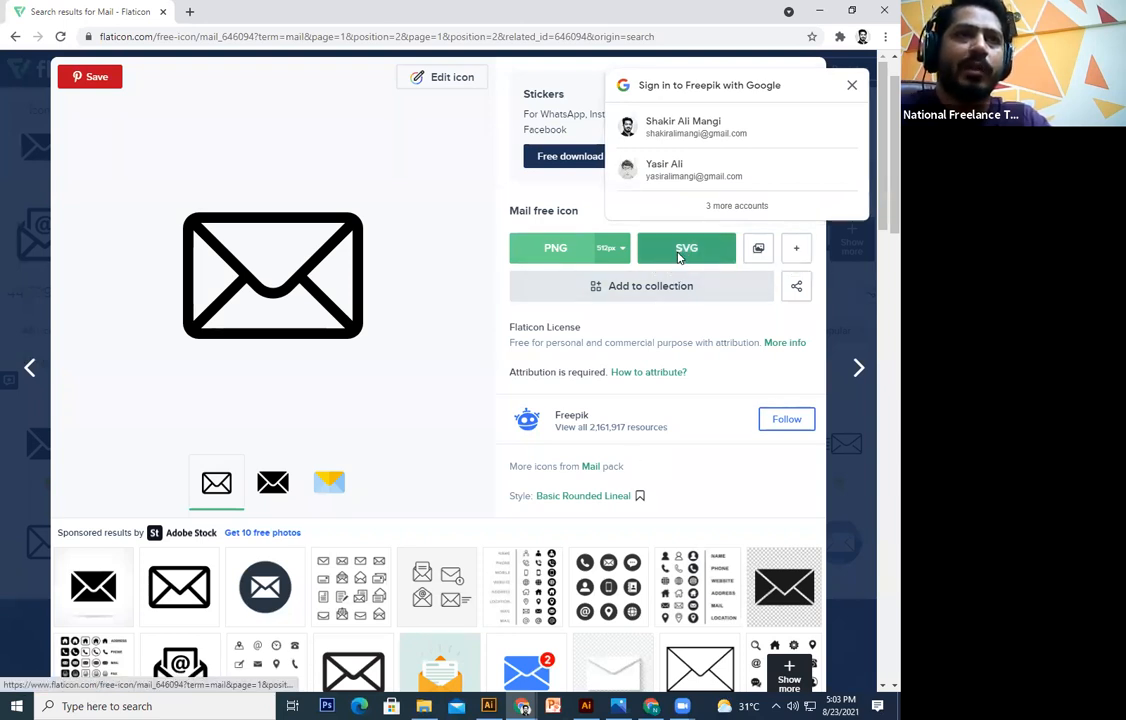
pyautogui.click(679, 257)
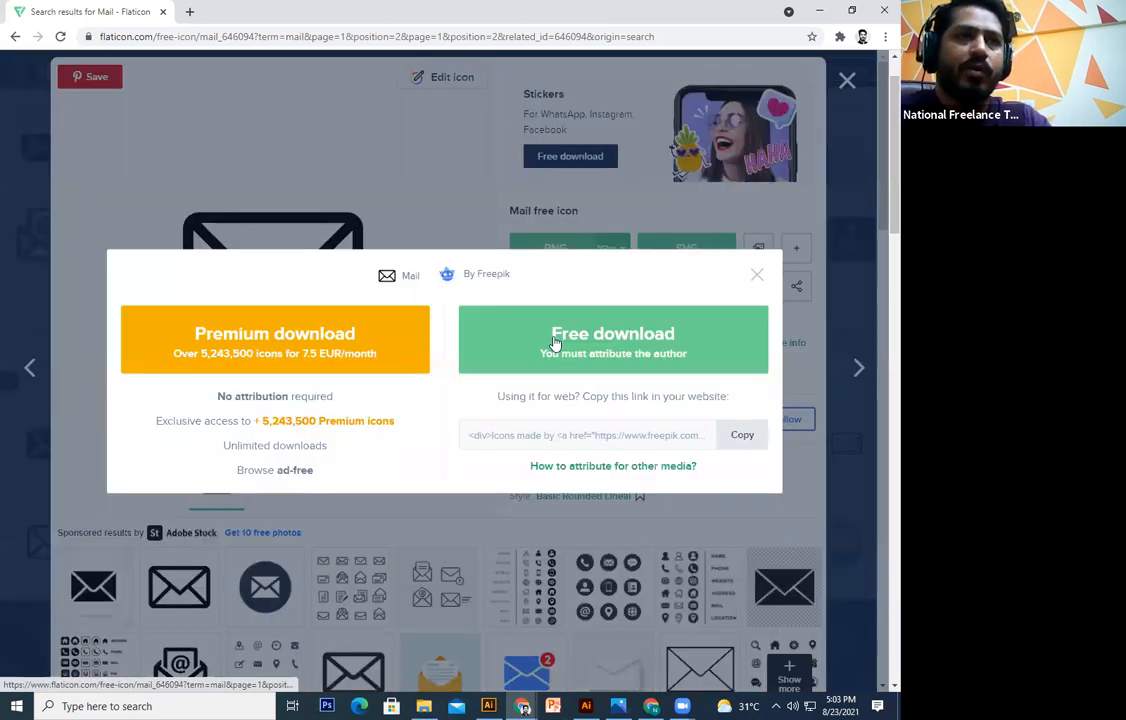
pyautogui.click(556, 342)
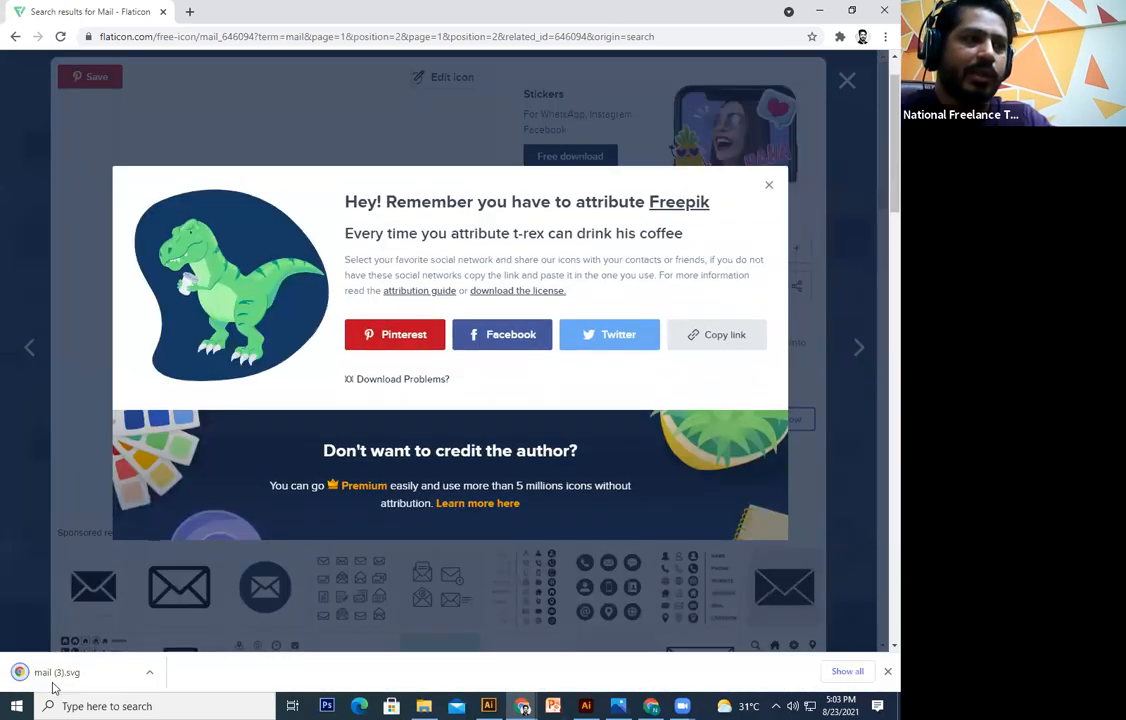
pyautogui.moveTo(135, 683); pyautogui.dragTo(567, 157)
pyautogui.moveTo(547, 62); pyautogui.dragTo(553, 66)
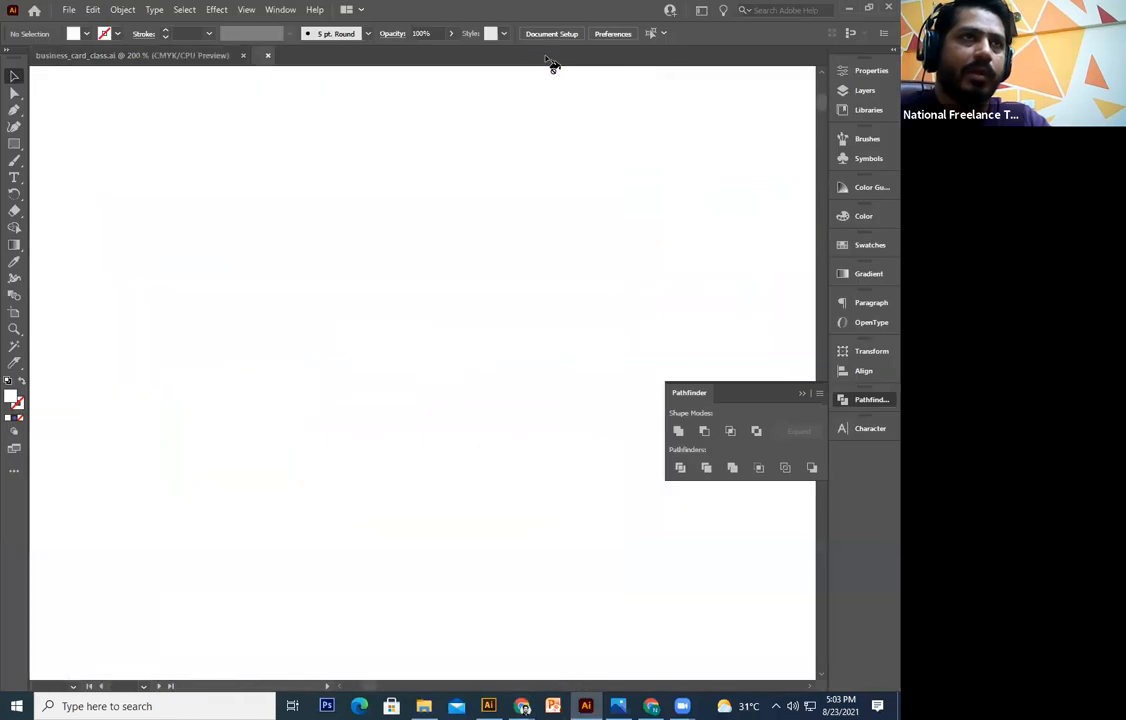
# Try moving the envelope icon away from its place on the artboard and undo the moves
pyautogui.moveTo(471, 371); pyautogui.dragTo(545, 282)
pyautogui.moveTo(524, 309); pyautogui.dragTo(400, 515)
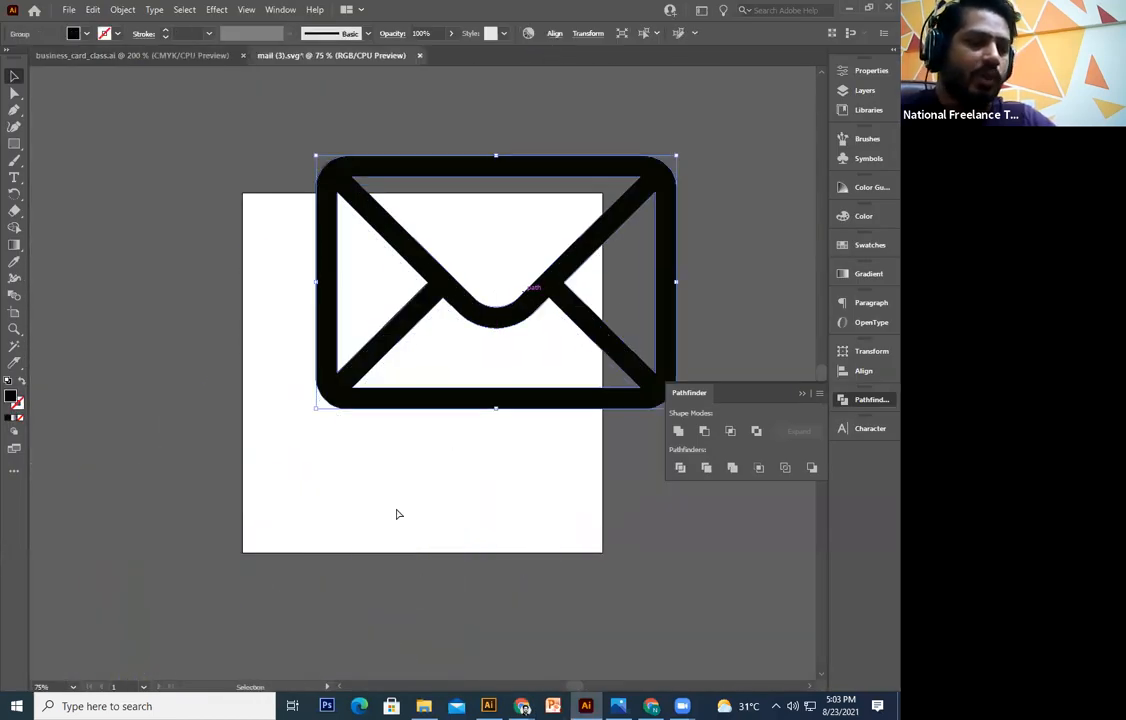
pyautogui.hotkey('ctrl', 'z')
pyautogui.hotkey('ctrl', 'z')
pyautogui.hotkey('ctrl', 'z')
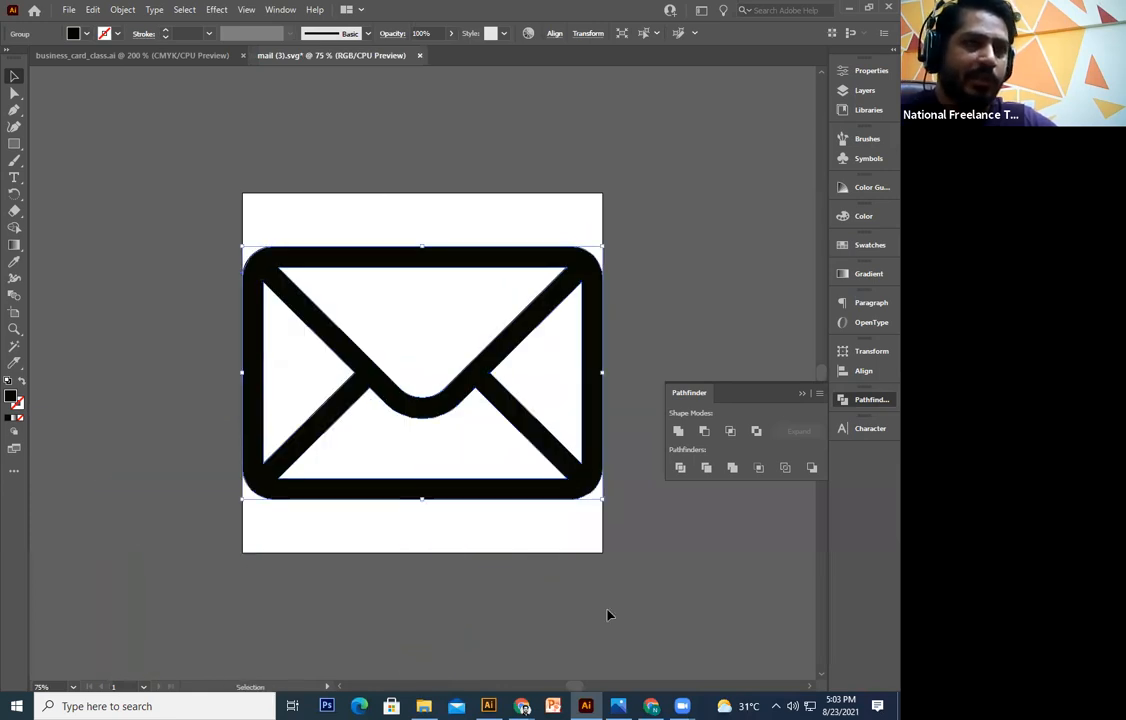
pyautogui.moveTo(570, 532); pyautogui.dragTo(568, 543)
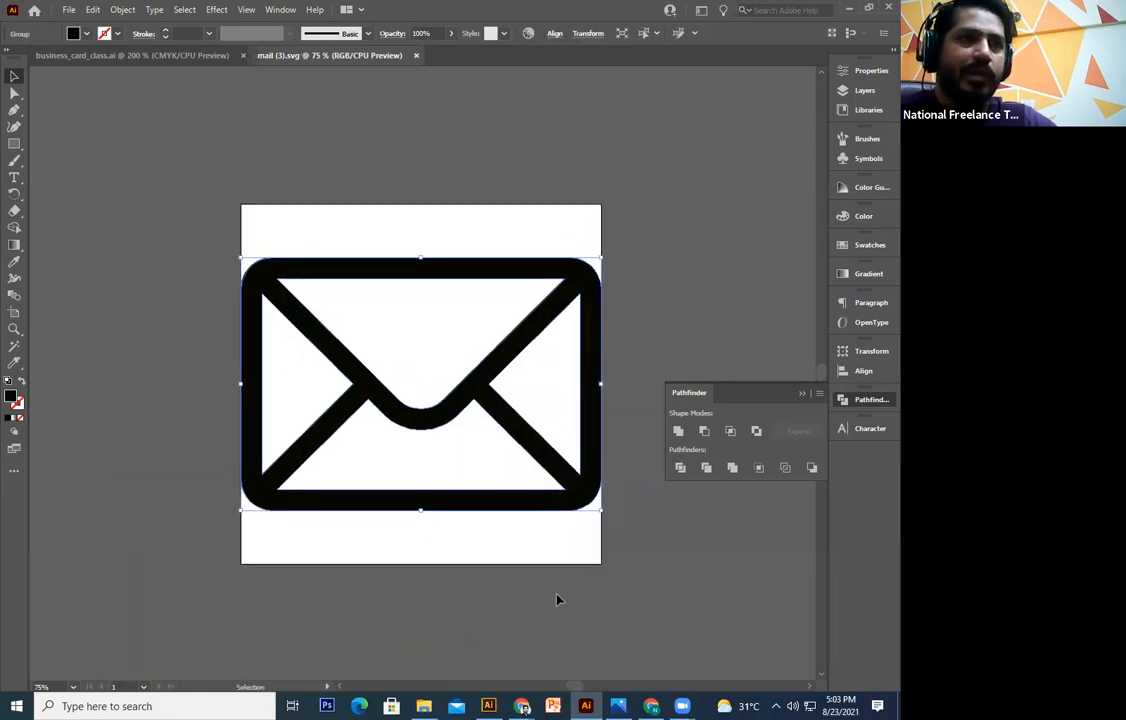
# Try scaling the envelope icon from its upper-right corner, undo the change and deselect the icon
pyautogui.click(558, 598)
pyautogui.click(548, 494)
pyautogui.moveTo(599, 259); pyautogui.dragTo(565, 284)
pyautogui.click(600, 228)
pyautogui.hotkey('ctrl', 'z')
pyautogui.click(636, 592)
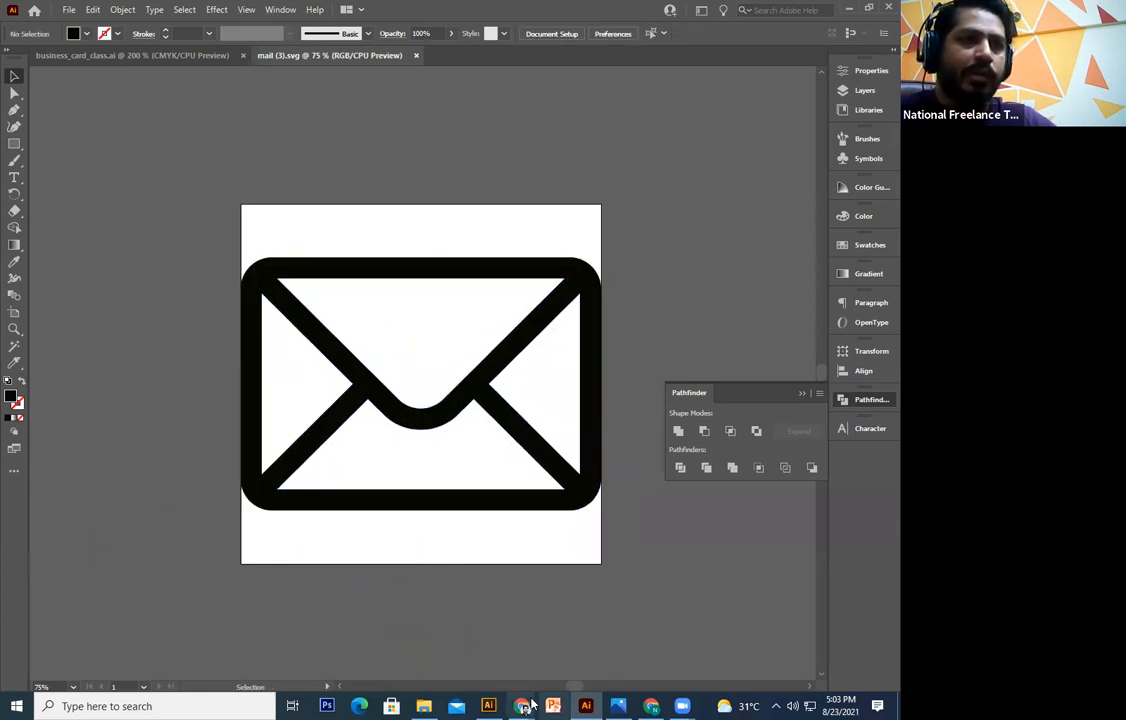
# Switch to Flaticon in Chrome, dismiss the attribution message and look over the mail icon results
pyautogui.moveTo(521, 706)
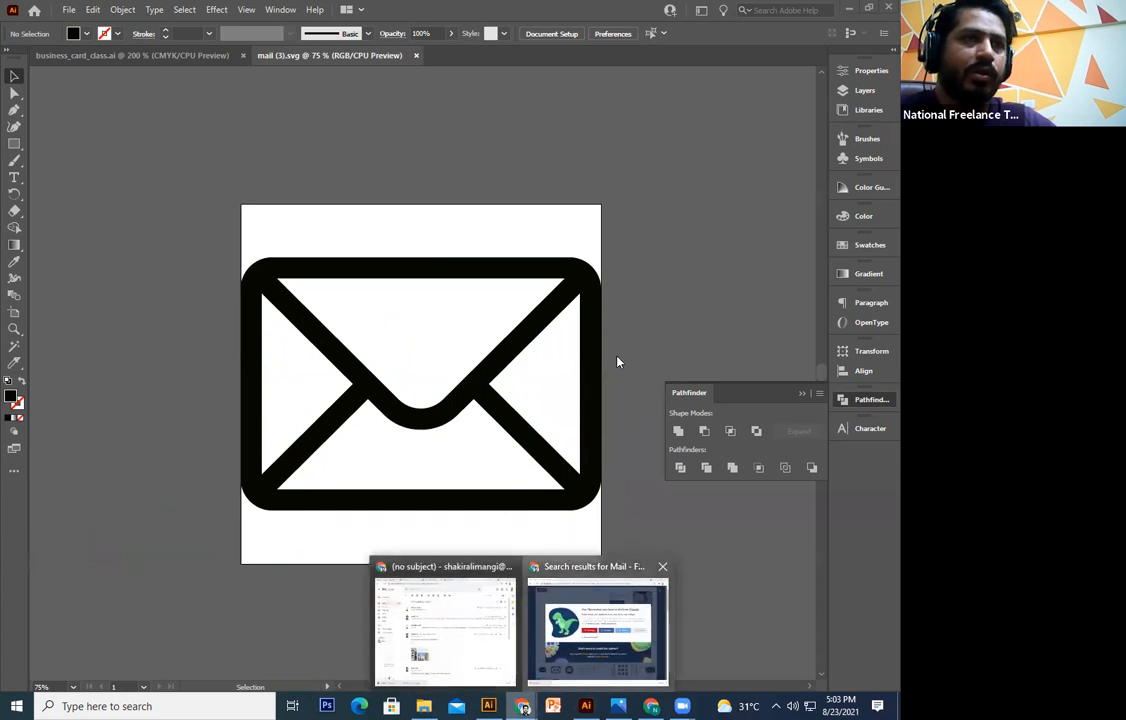
pyautogui.click(568, 628)
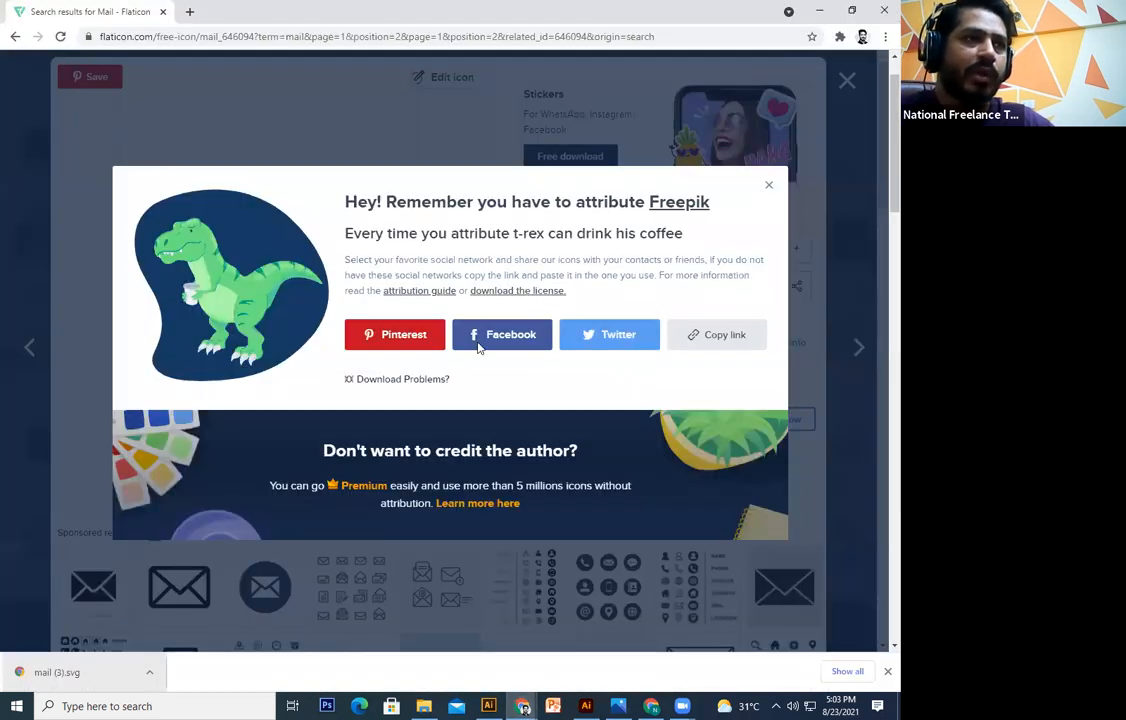
pyautogui.press('Escape')
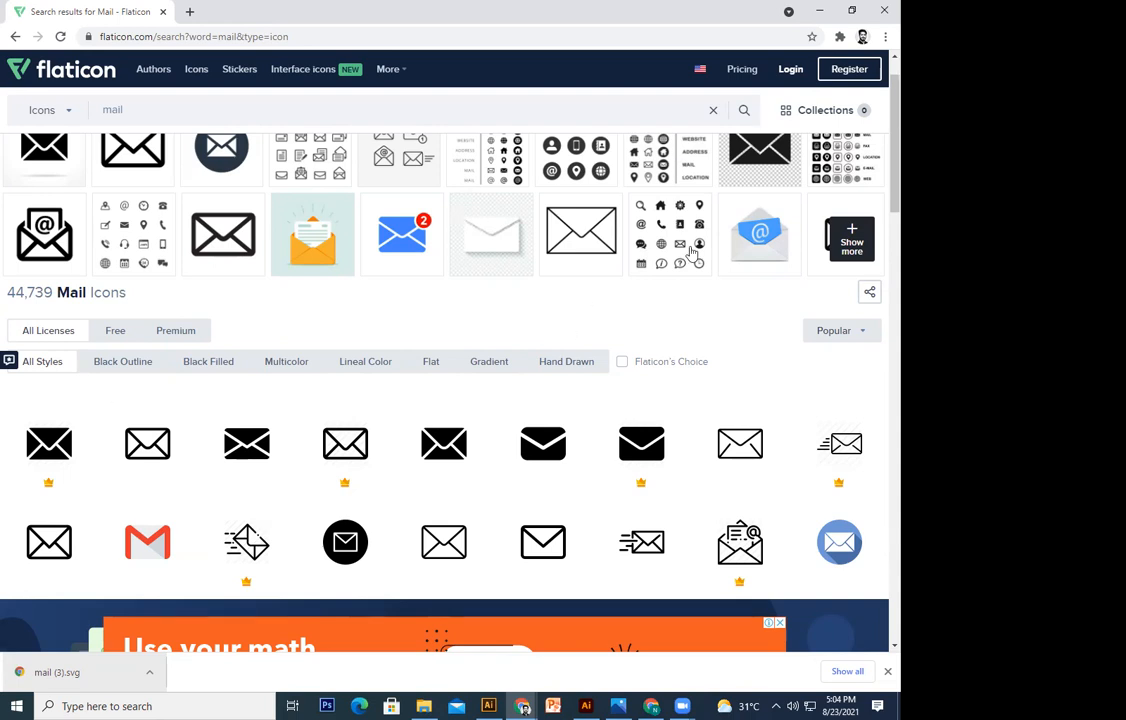
pyautogui.scroll(1, 694, 252)
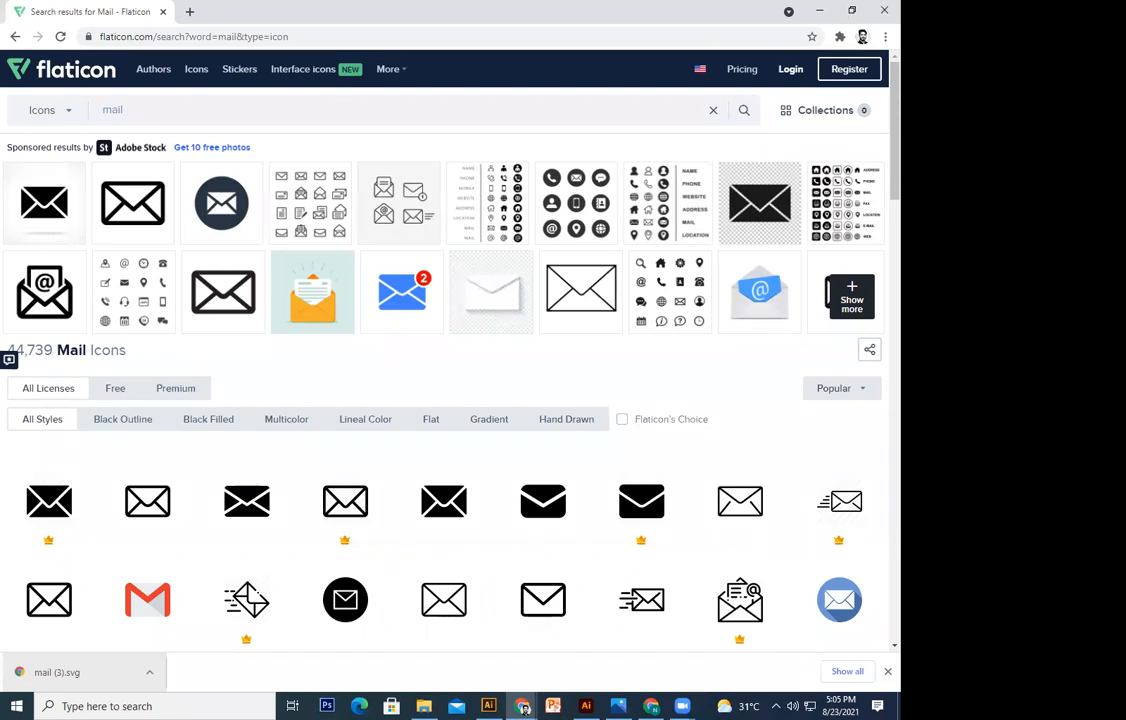
# Switch back to Illustrator and close the mail (3).svg document
pyautogui.click(522, 706)
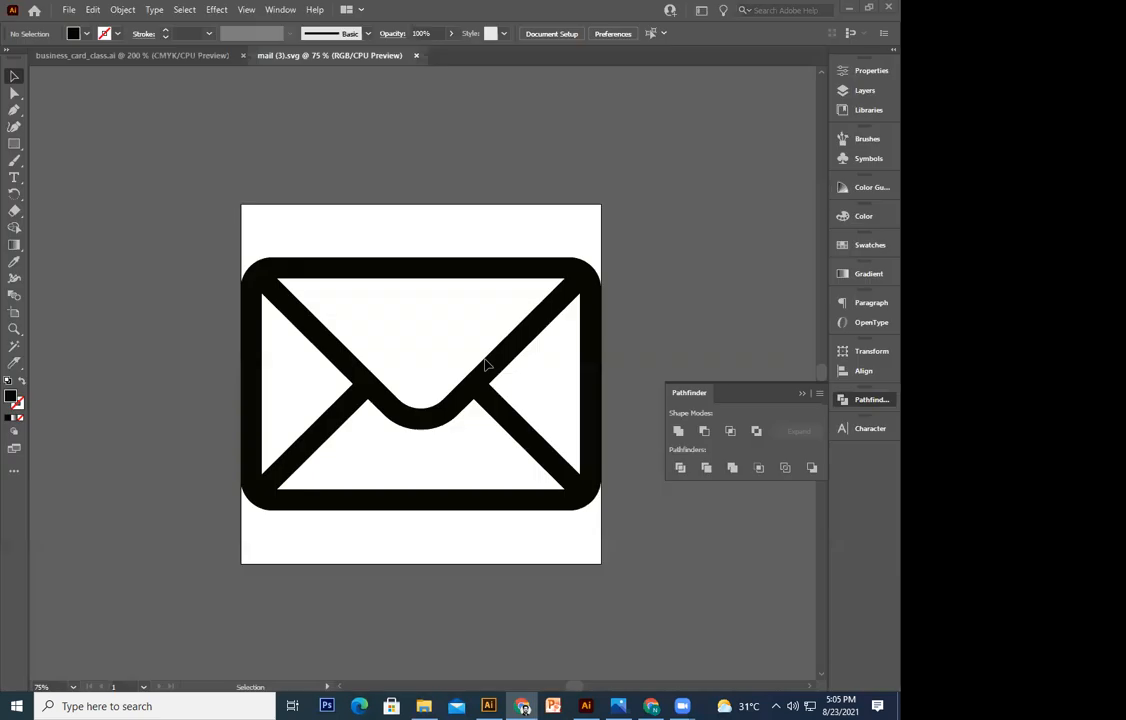
pyautogui.click(416, 57)
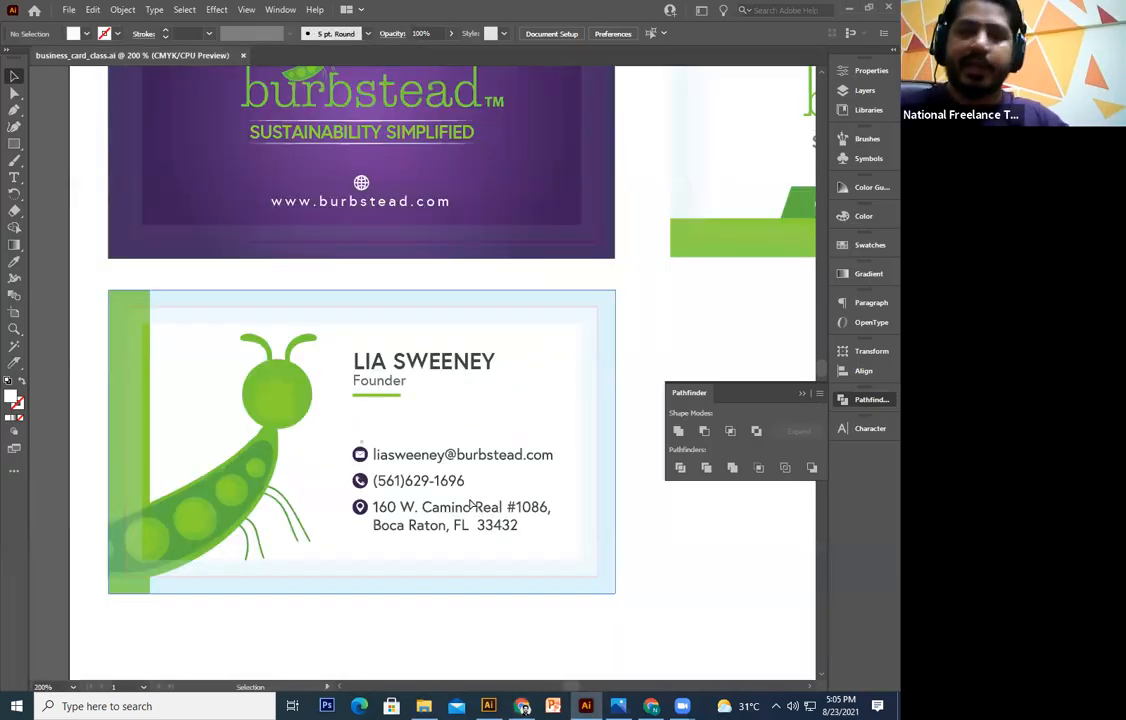
# Examine the overall layout of the three burbstead business card designs on the artboard
pyautogui.click(471, 506)
pyautogui.hotkey('ctrl', '-')
pyautogui.hotkey('ctrl', '-')
pyautogui.hotkey('ctrl', '-')
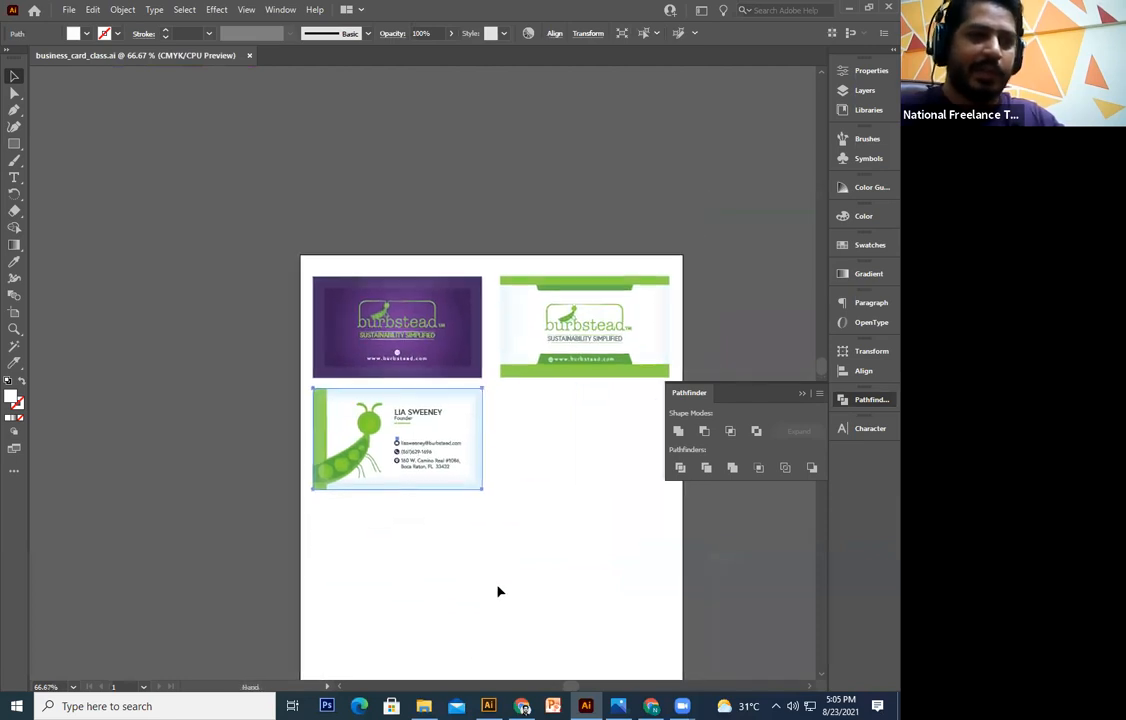
pyautogui.click(499, 591)
pyautogui.hotkey('ctrl', '+')
pyautogui.hotkey('ctrl', '+')
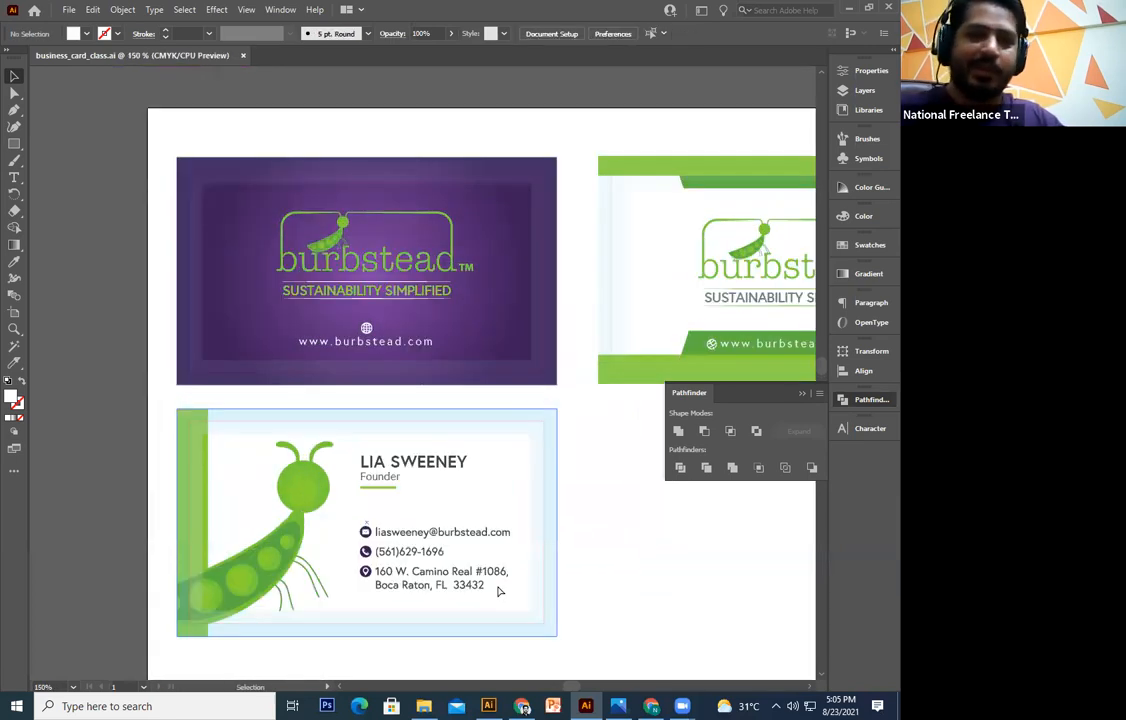
pyautogui.hotkey('ctrl', '-')
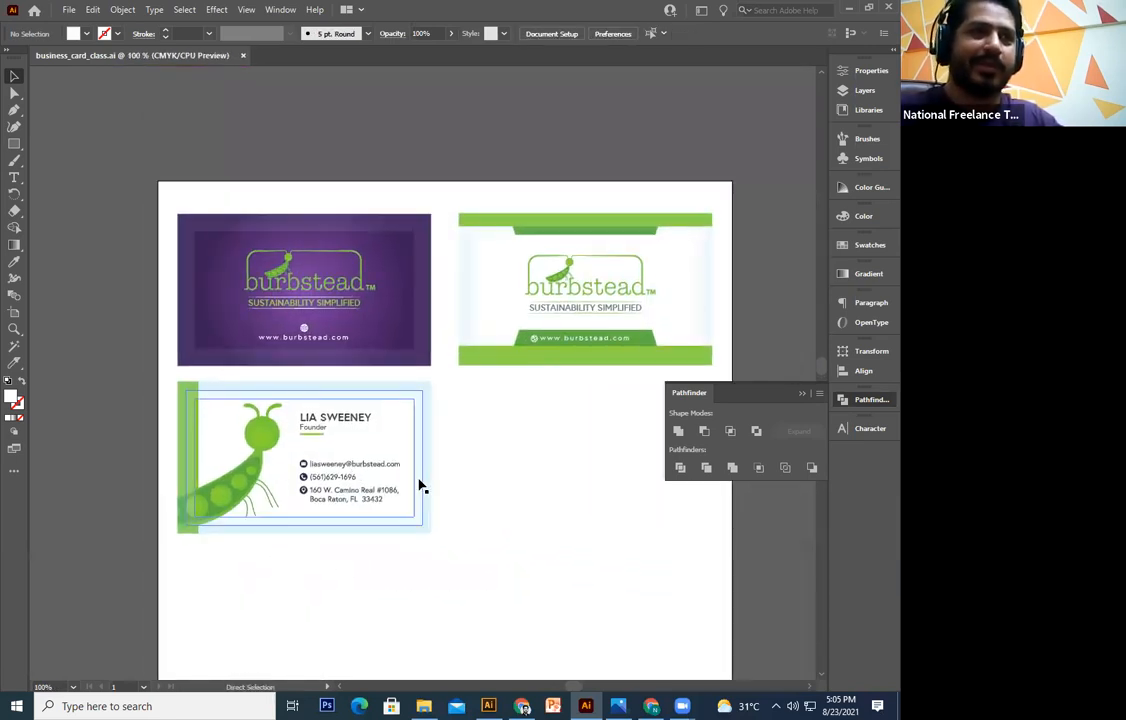
pyautogui.hotkey('ctrl', '+')
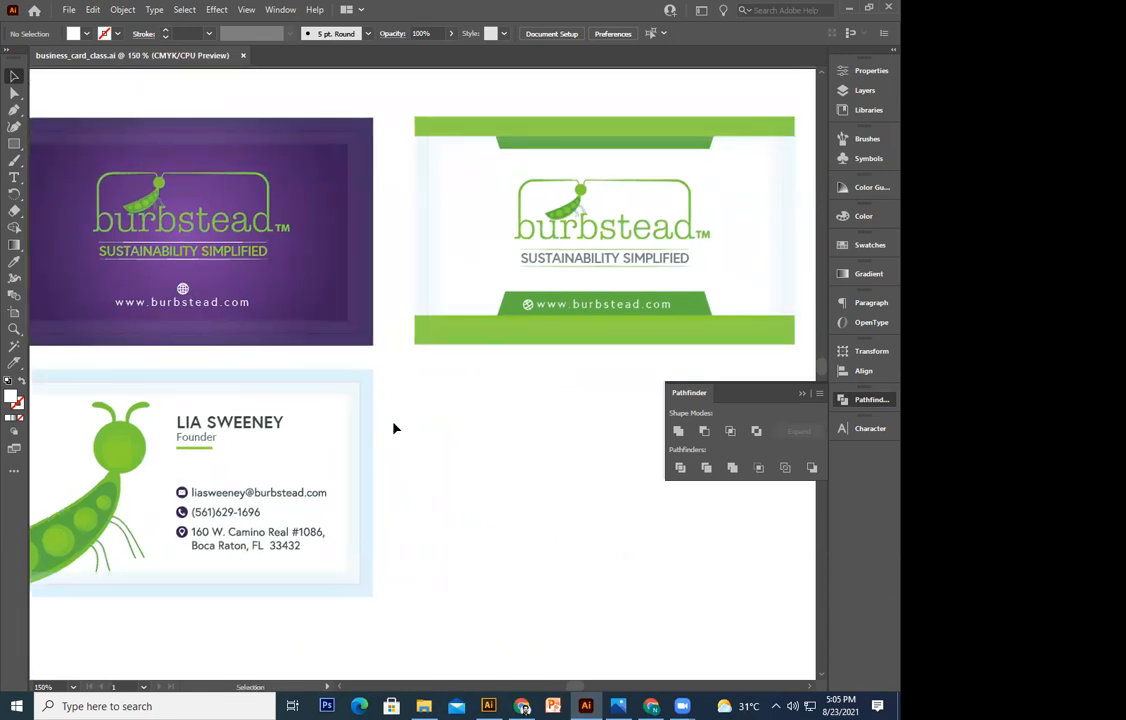
pyautogui.moveTo(464, 434); pyautogui.dragTo(458, 536)
pyautogui.hotkey('ctrl', '-')
pyautogui.moveTo(524, 598); pyautogui.dragTo(538, 495)
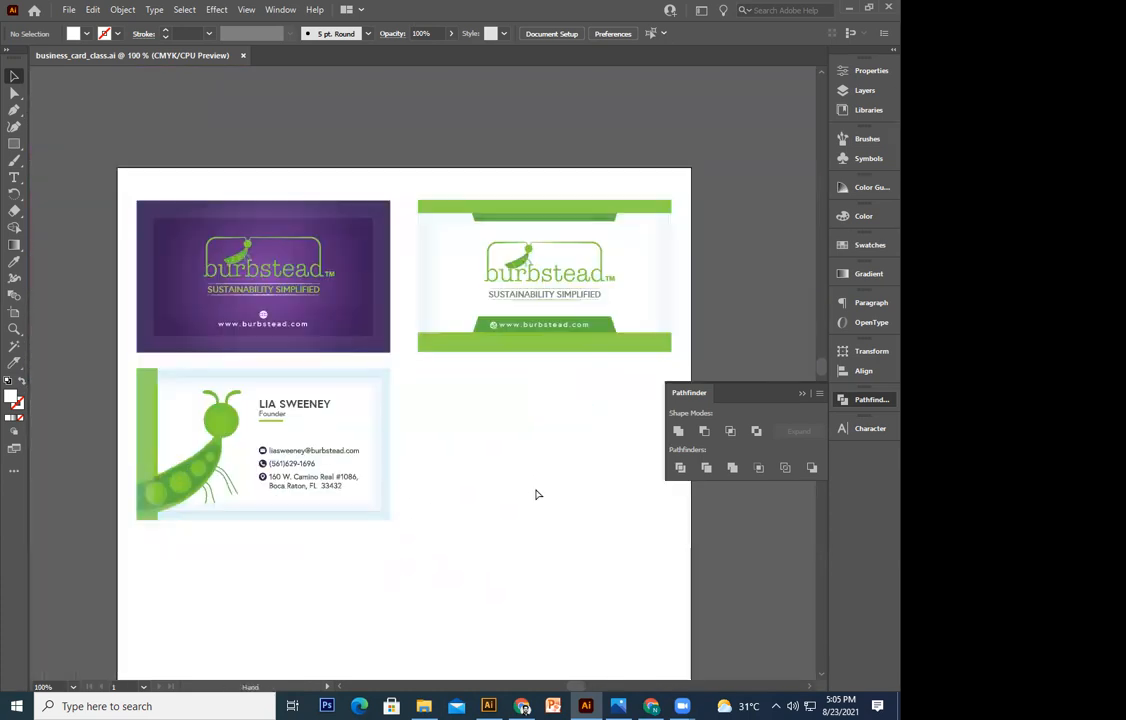
# Examine the pea-pod mascot and the contact block on the light contact card at close range
pyautogui.hotkey('ctrl', '+')
pyautogui.hotkey('ctrl', '+')
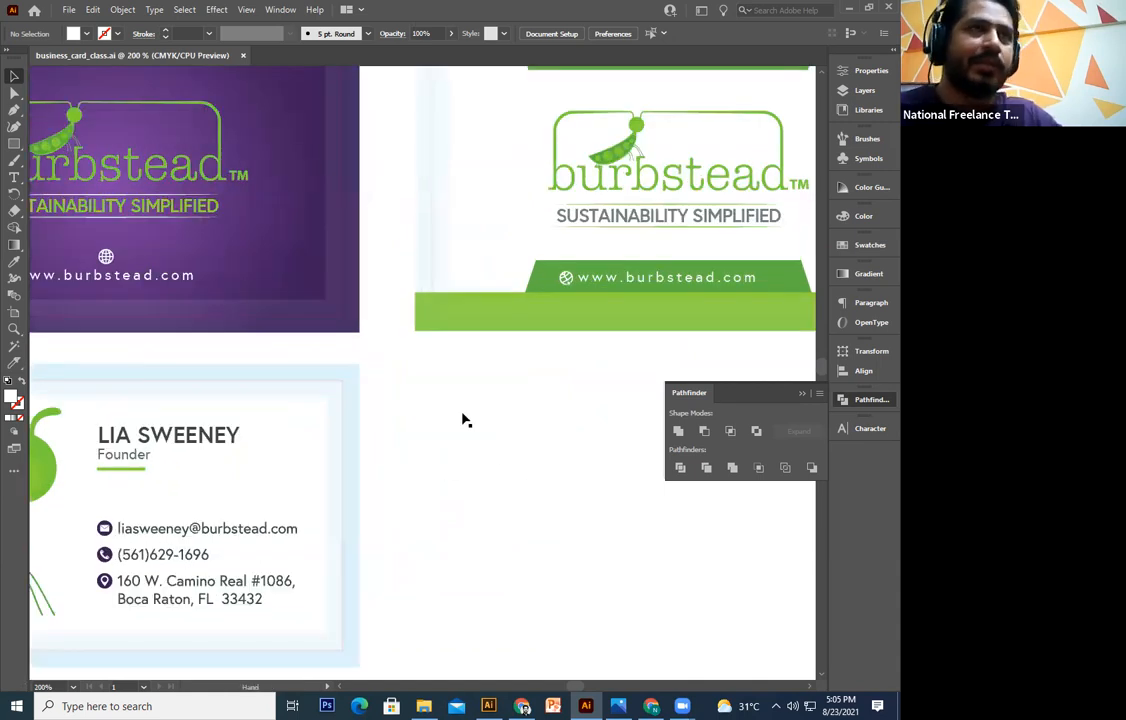
pyautogui.moveTo(239, 451); pyautogui.dragTo(488, 393)
pyautogui.moveTo(253, 442); pyautogui.dragTo(294, 412)
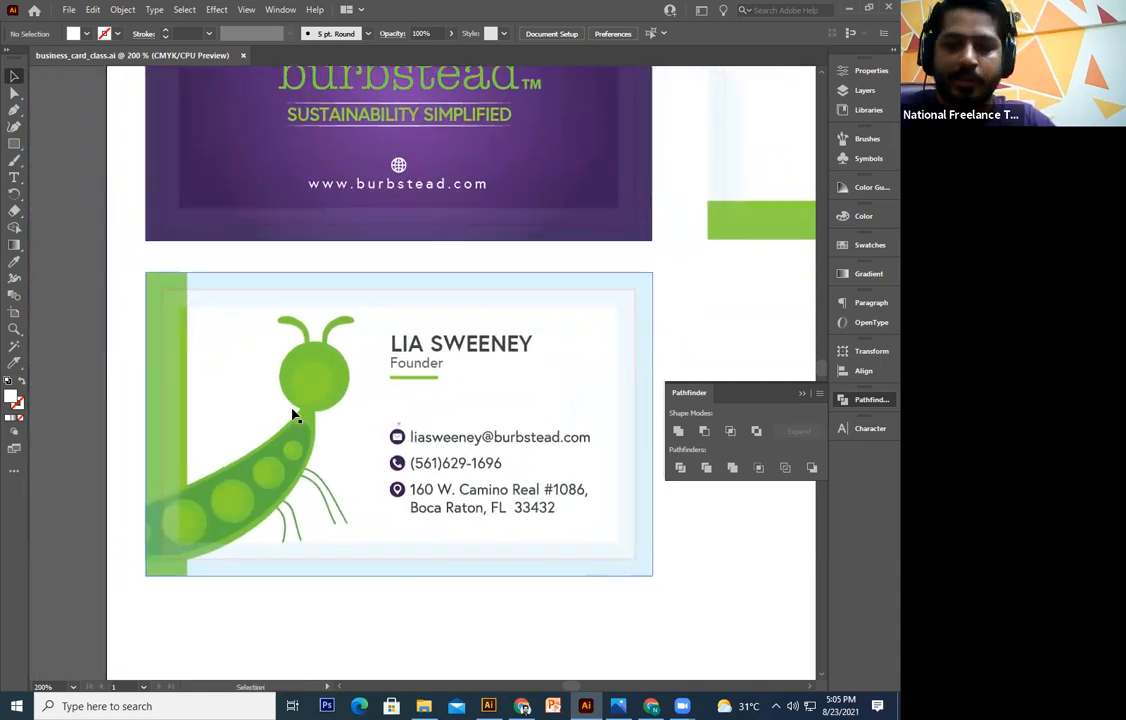
pyautogui.click(444, 446)
pyautogui.click(586, 606)
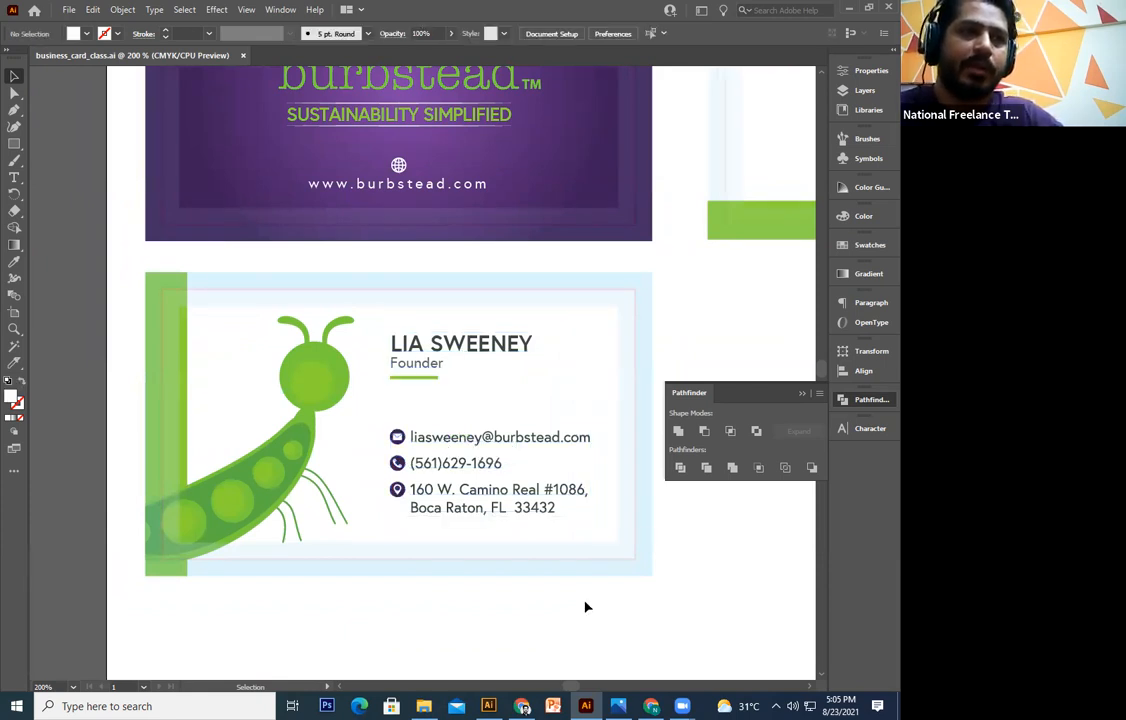
# Select the contact details group on the light card and inspect its mail, phone and location icons
pyautogui.moveTo(586, 606); pyautogui.dragTo(594, 611)
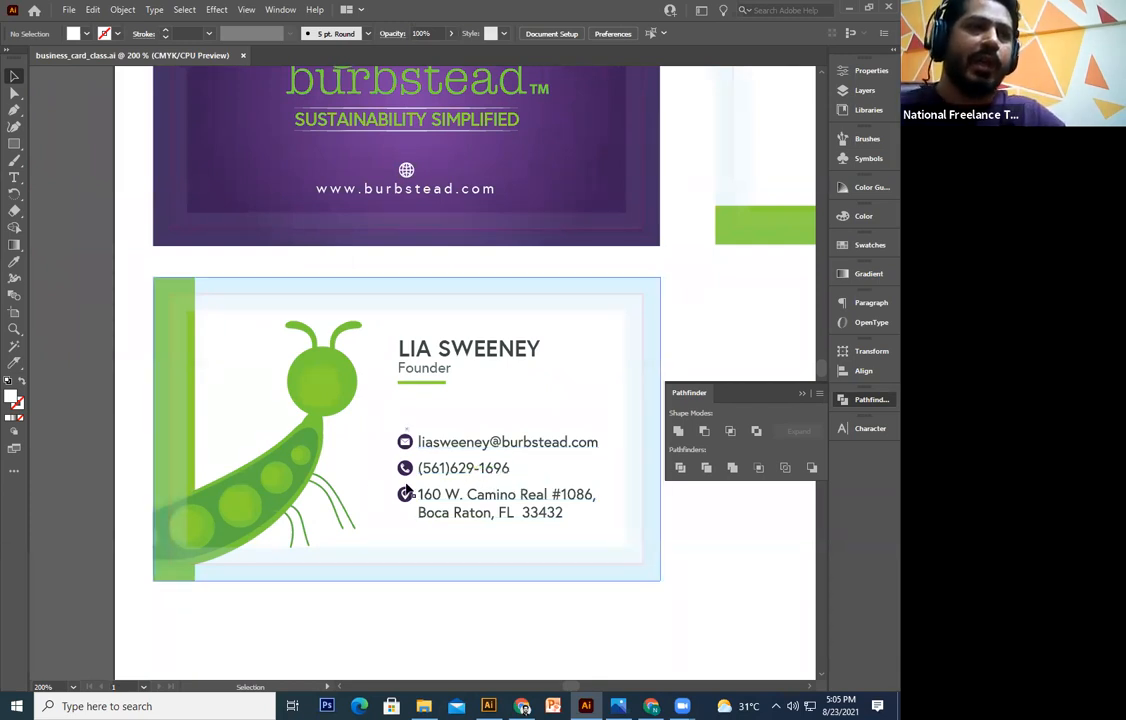
pyautogui.click(445, 472)
pyautogui.moveTo(437, 490); pyautogui.dragTo(450, 490)
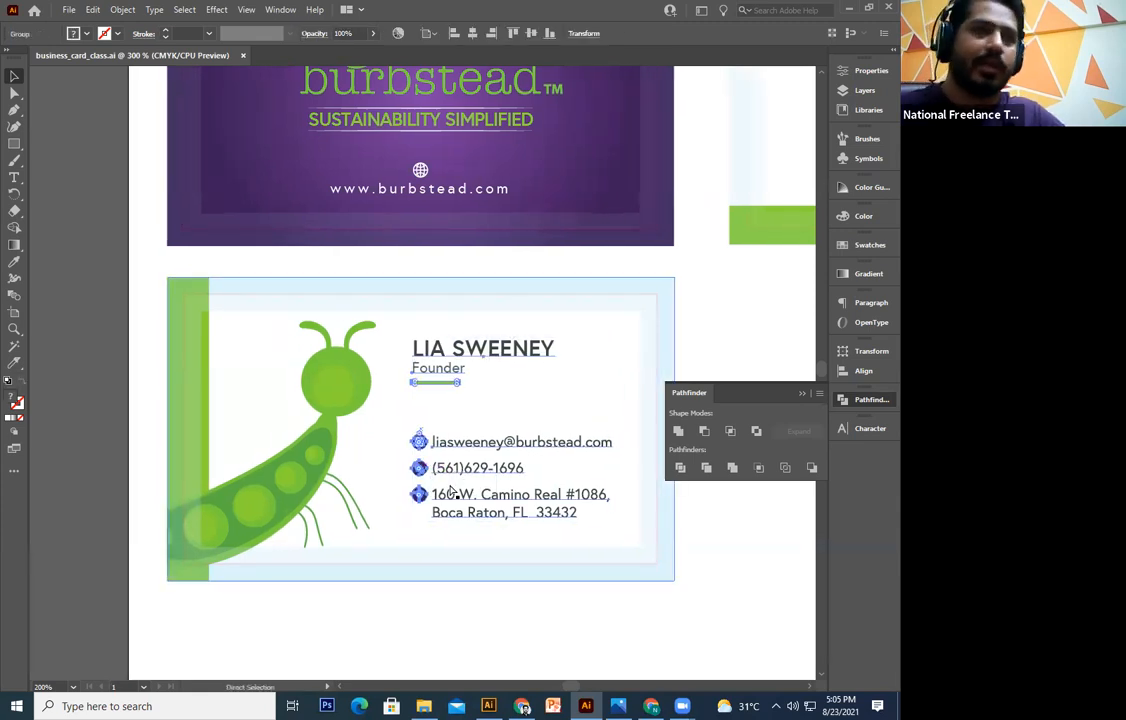
pyautogui.scroll(3, 554, 455)
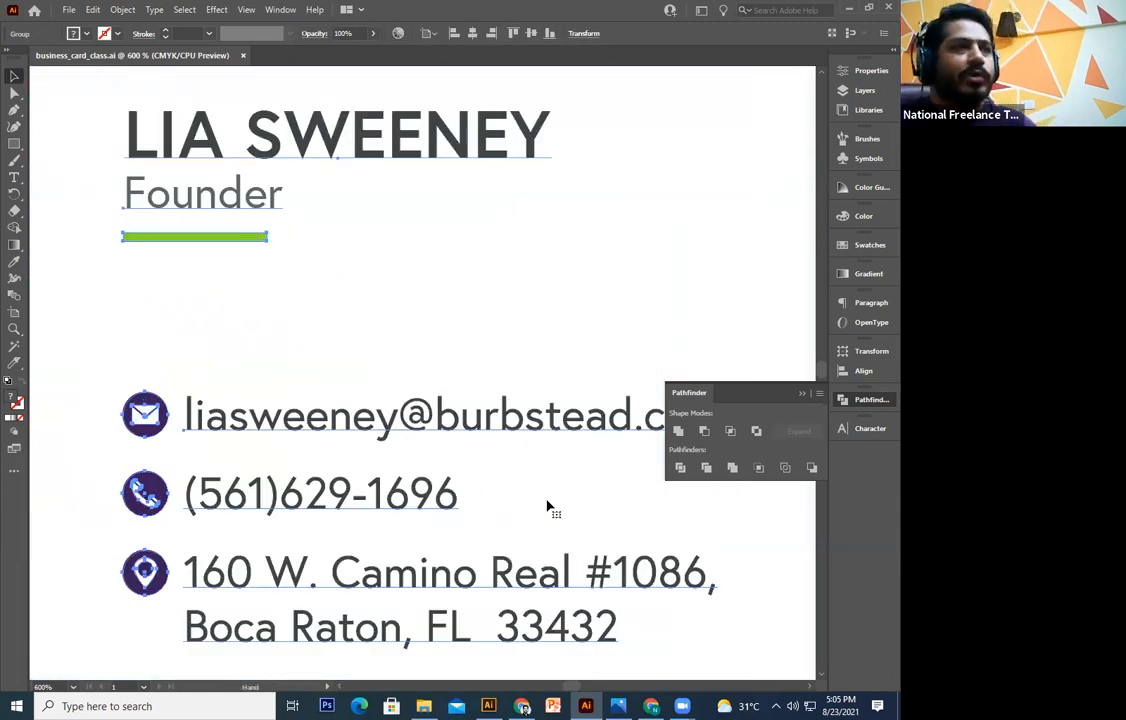
pyautogui.moveTo(344, 519); pyautogui.dragTo(547, 507)
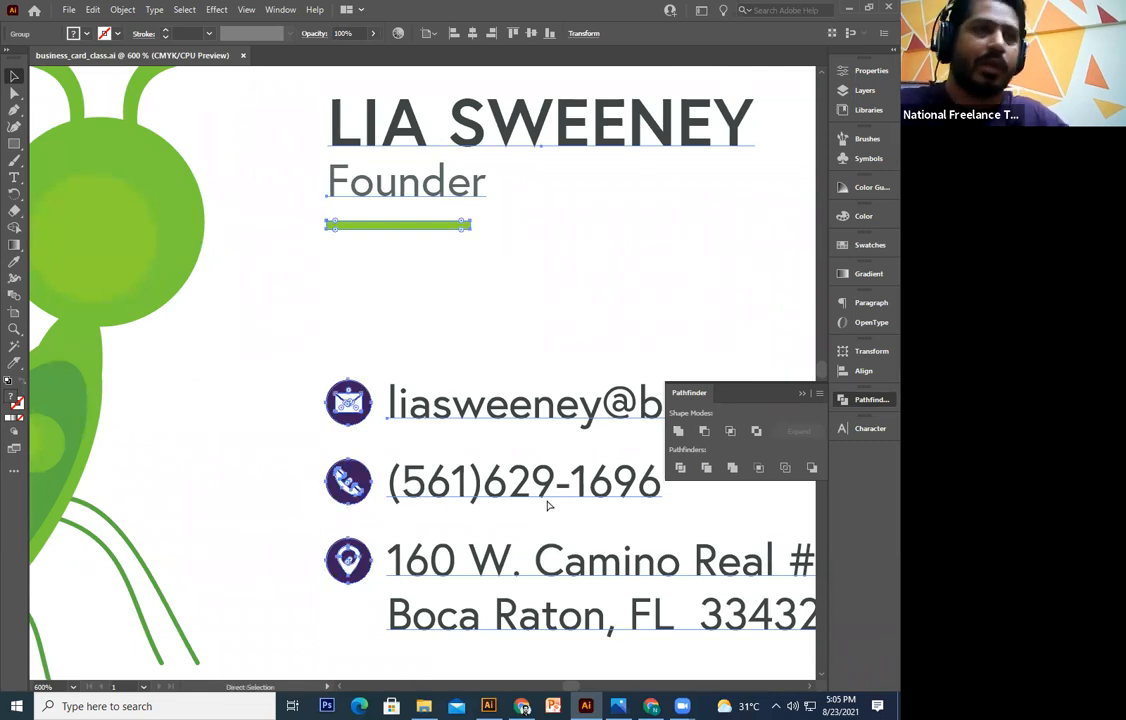
pyautogui.hotkey('ctrl', '-')
pyautogui.hotkey('ctrl', '-')
pyautogui.scroll(3, 296, 480)
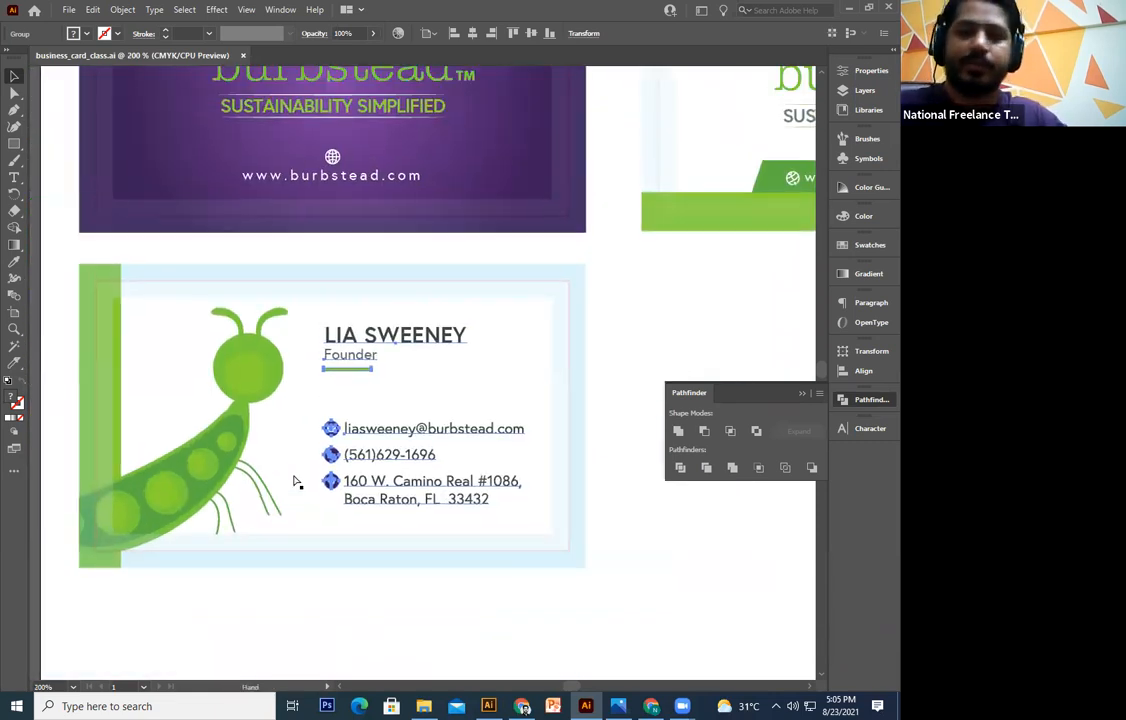
# Review the purple front, green-striped front and pea-pod contact cards together on the artboard
pyautogui.hotkey('ctrl', '-')
pyautogui.moveTo(377, 401); pyautogui.dragTo(287, 614)
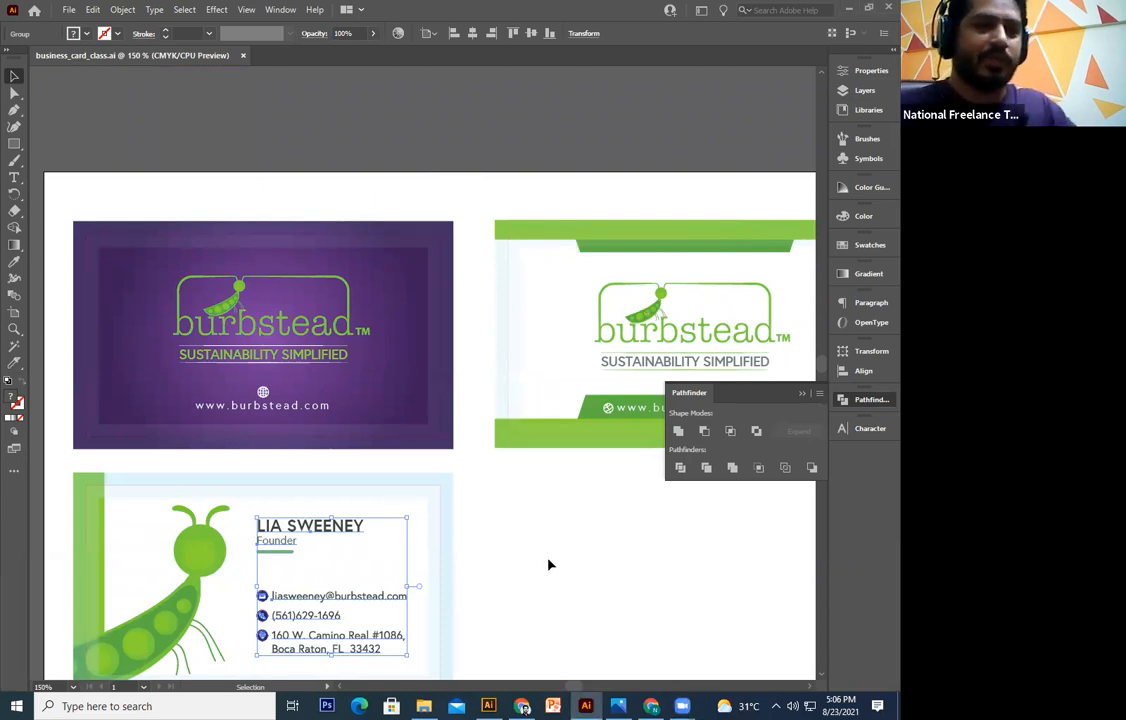
pyautogui.moveTo(548, 563); pyautogui.dragTo(383, 482)
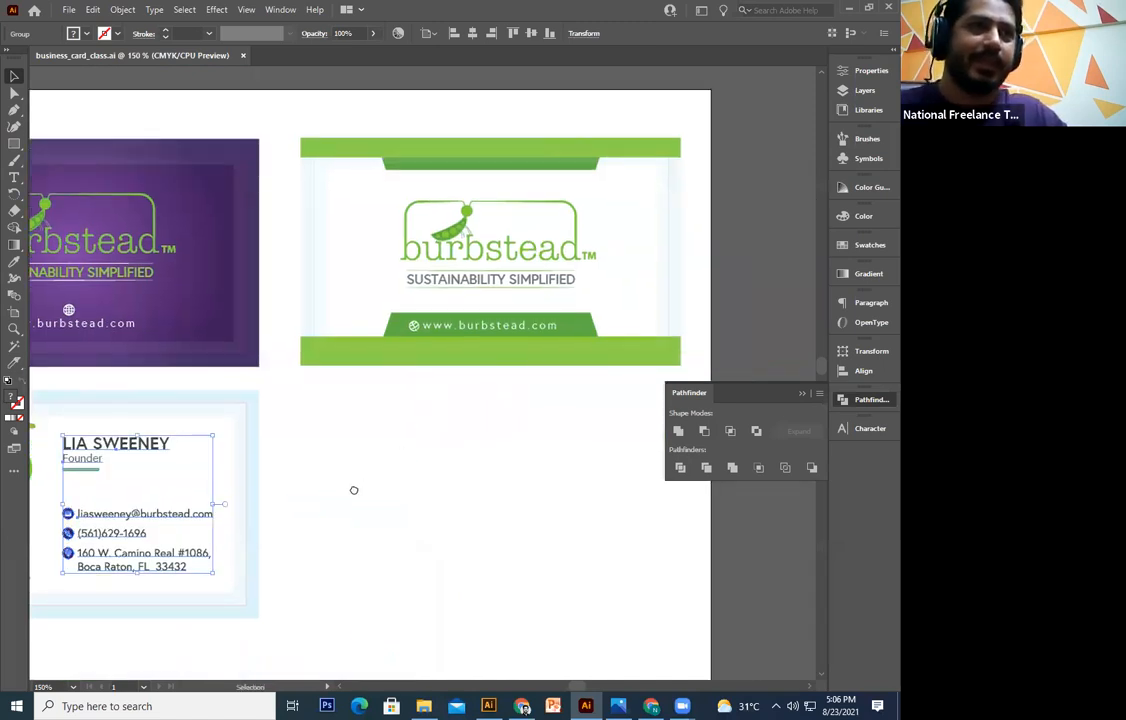
pyautogui.hotkey('ctrl', '-')
pyautogui.click(463, 432)
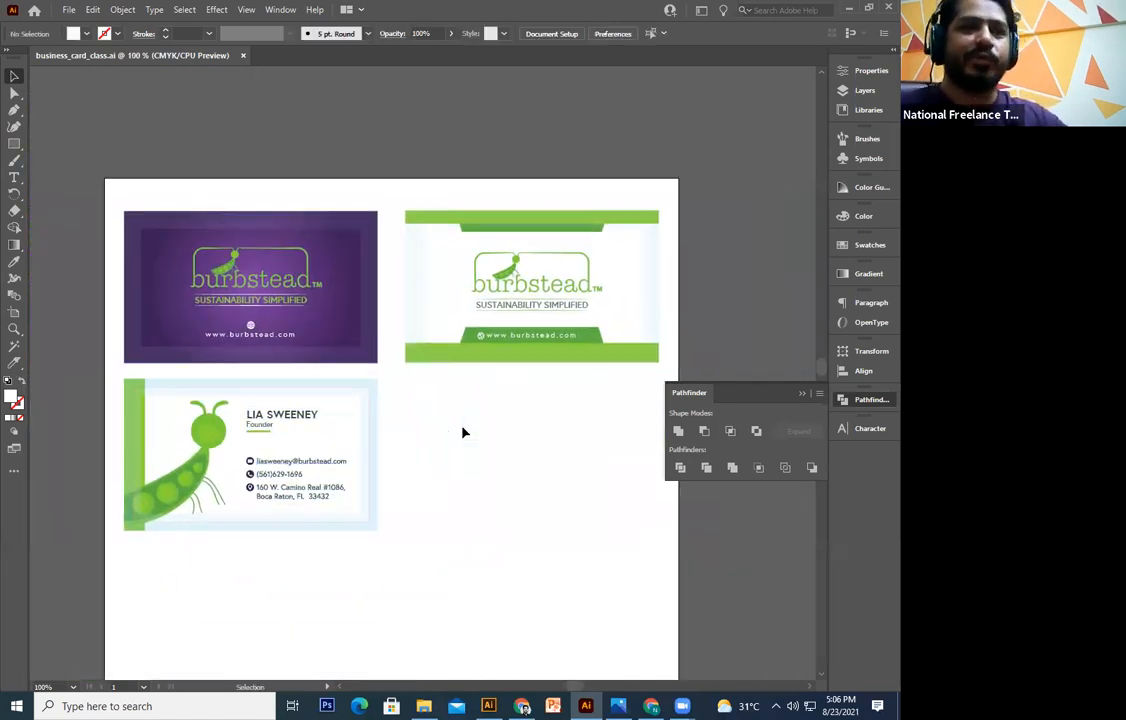
pyautogui.moveTo(468, 493)
pyautogui.mouseDown()
pyautogui.moveTo(549, 511)
pyautogui.moveTo(475, 505)
pyautogui.mouseUp()
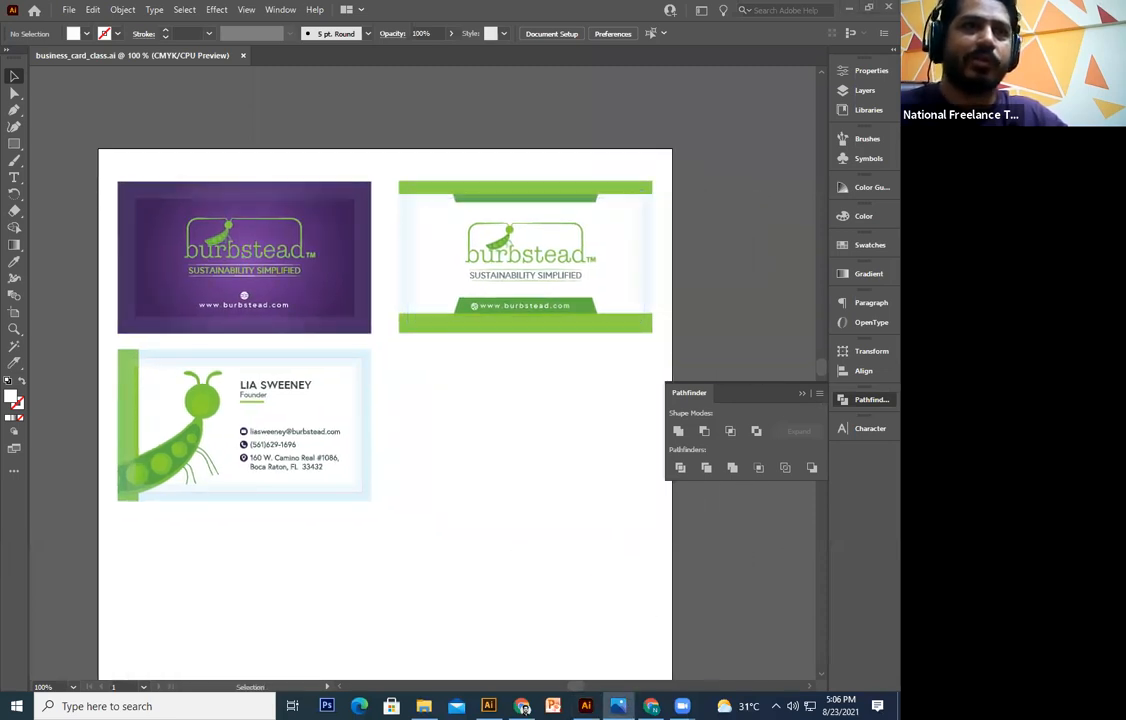
# Duplicate the complete green-striped burbstead front card and place the copy directly below the original
pyautogui.hotkey('ctrl', '+')
pyautogui.moveTo(597, 203); pyautogui.dragTo(460, 382)
pyautogui.click(496, 279)
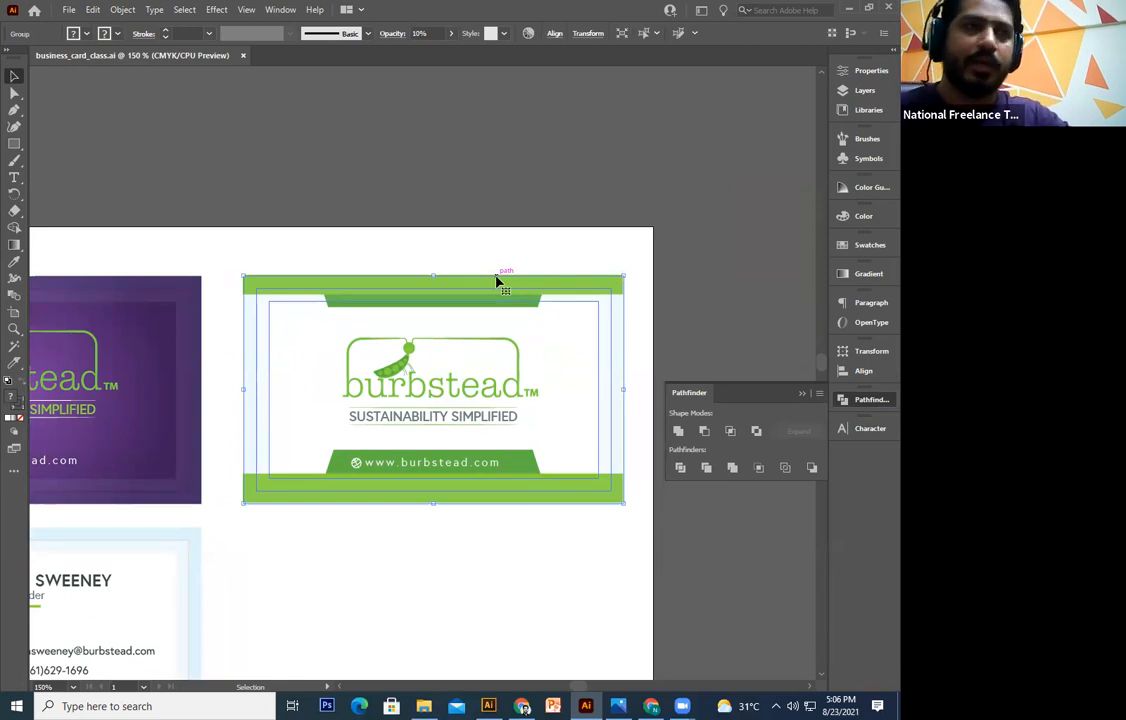
pyautogui.moveTo(503, 377); pyautogui.dragTo(515, 353)
pyautogui.click(518, 219)
pyautogui.click(514, 267)
pyautogui.moveTo(664, 224); pyautogui.dragTo(247, 532)
pyautogui.moveTo(347, 583); pyautogui.dragTo(331, 493)
pyautogui.hotkey('ctrl', 'c')
pyautogui.hotkey('ctrl', 'f')
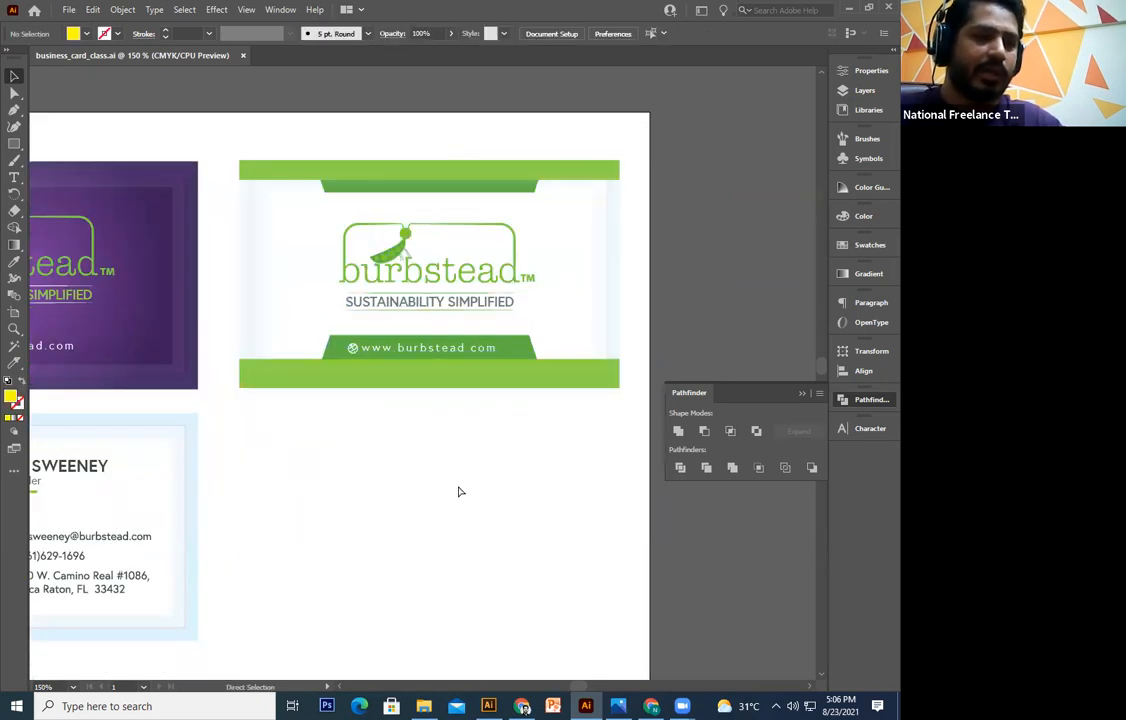
pyautogui.moveTo(455, 292); pyautogui.dragTo(459, 522)
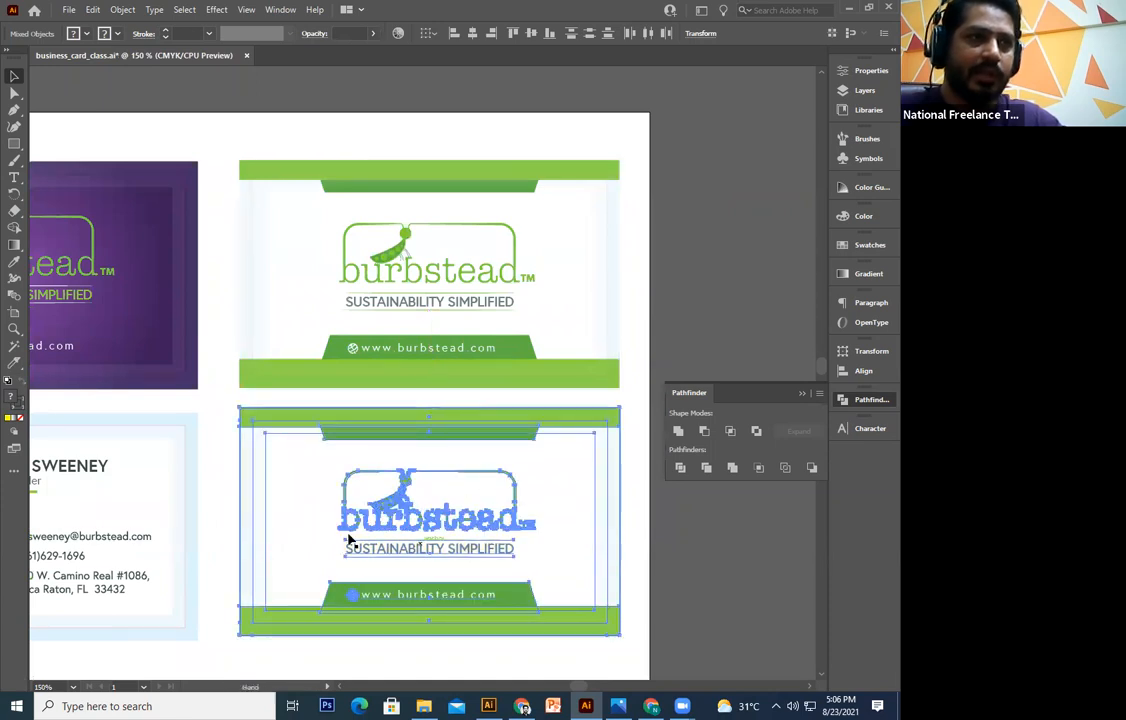
# Copy the contact details group from the pea-pod card into the blank area below the duplicated green card
pyautogui.hscroll(-5, 377, 510)
pyautogui.scroll(-1, 377, 510)
pyautogui.click(377, 510)
pyautogui.hotkey('ctrl', '-')
pyautogui.moveTo(351, 491); pyautogui.dragTo(427, 485)
pyautogui.hotkey('ctrl', '+')
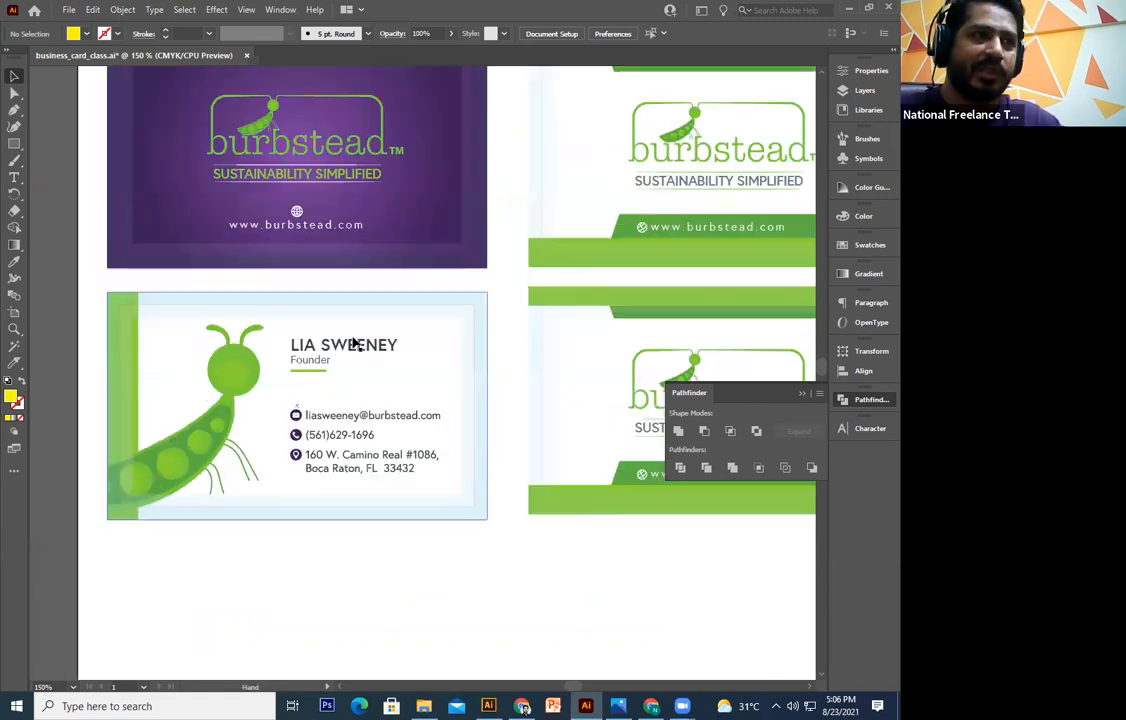
pyautogui.click(370, 494)
pyautogui.moveTo(368, 493); pyautogui.dragTo(263, 434)
pyautogui.click(334, 541)
pyautogui.click(293, 340)
pyautogui.moveTo(293, 342); pyautogui.dragTo(403, 538)
pyautogui.click(402, 538)
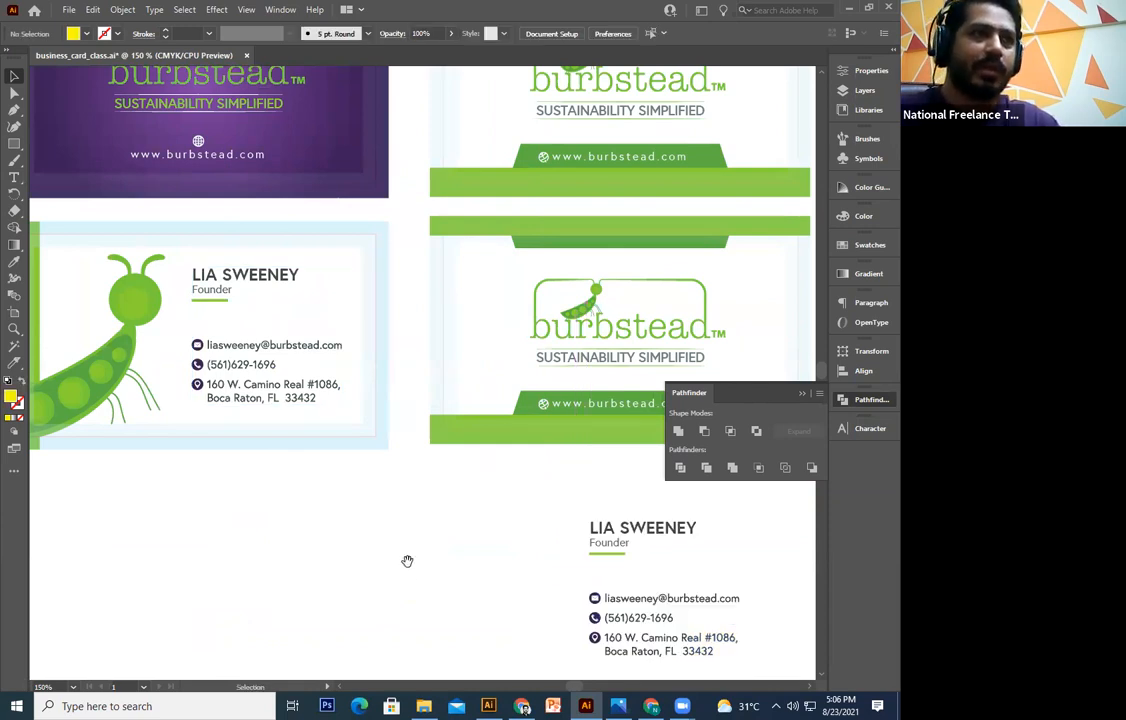
# Move the purple card and the pea-pod contact card together off the artboard to its left
pyautogui.hotkey('ctrl', '-')
pyautogui.moveTo(412, 139)
pyautogui.mouseDown()
pyautogui.moveTo(99, 553)
pyautogui.moveTo(406, 580)
pyautogui.mouseUp()
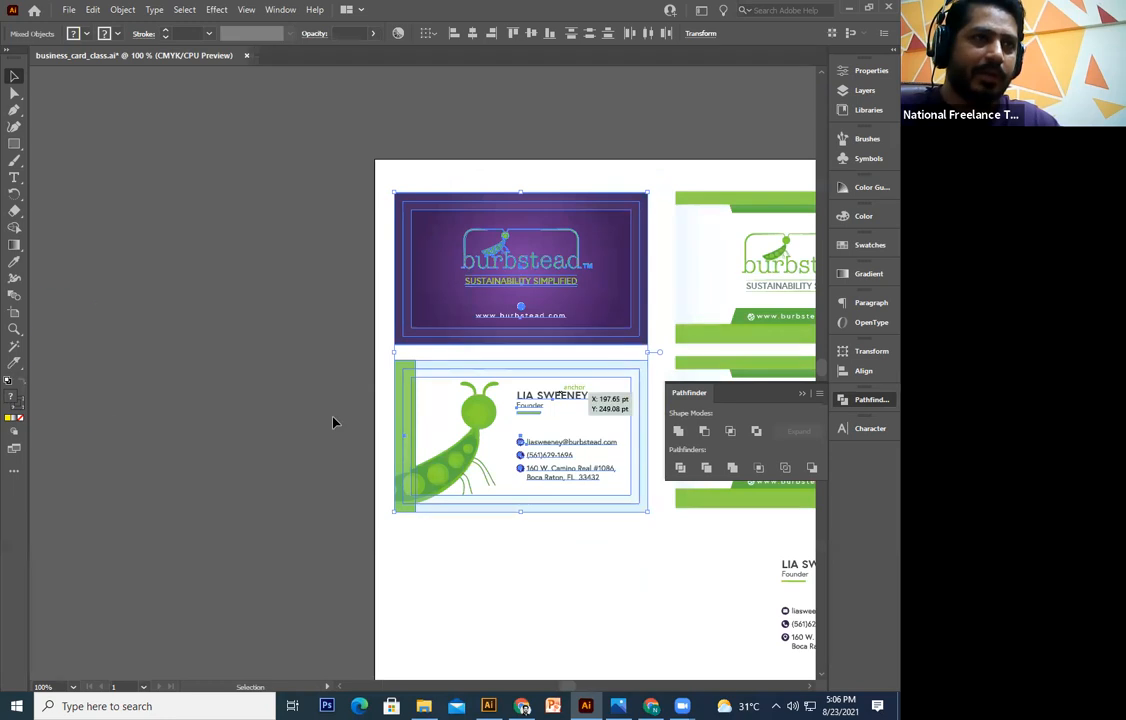
pyautogui.moveTo(560, 393); pyautogui.dragTo(134, 393)
pyautogui.click(259, 467)
pyautogui.moveTo(574, 436); pyautogui.dragTo(269, 369)
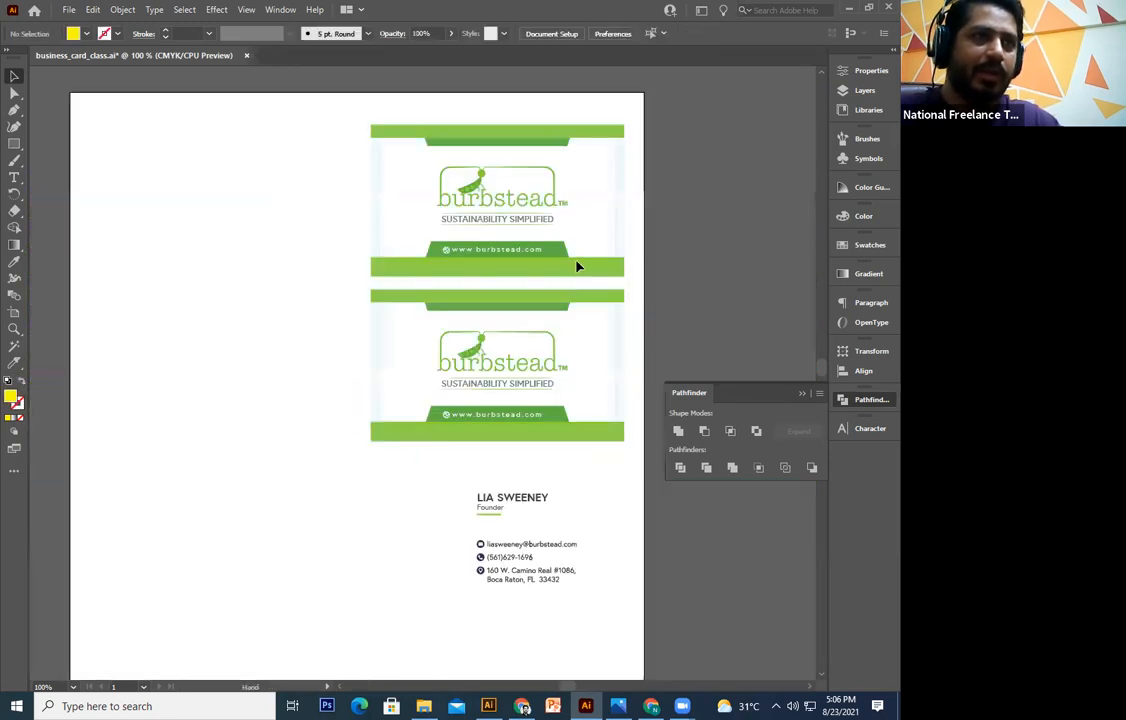
# Move both green-striped cards and the copied contact details horizontally towards the middle of the artboard
pyautogui.moveTo(556, 147); pyautogui.dragTo(196, 643)
pyautogui.moveTo(416, 427); pyautogui.dragTo(430, 480)
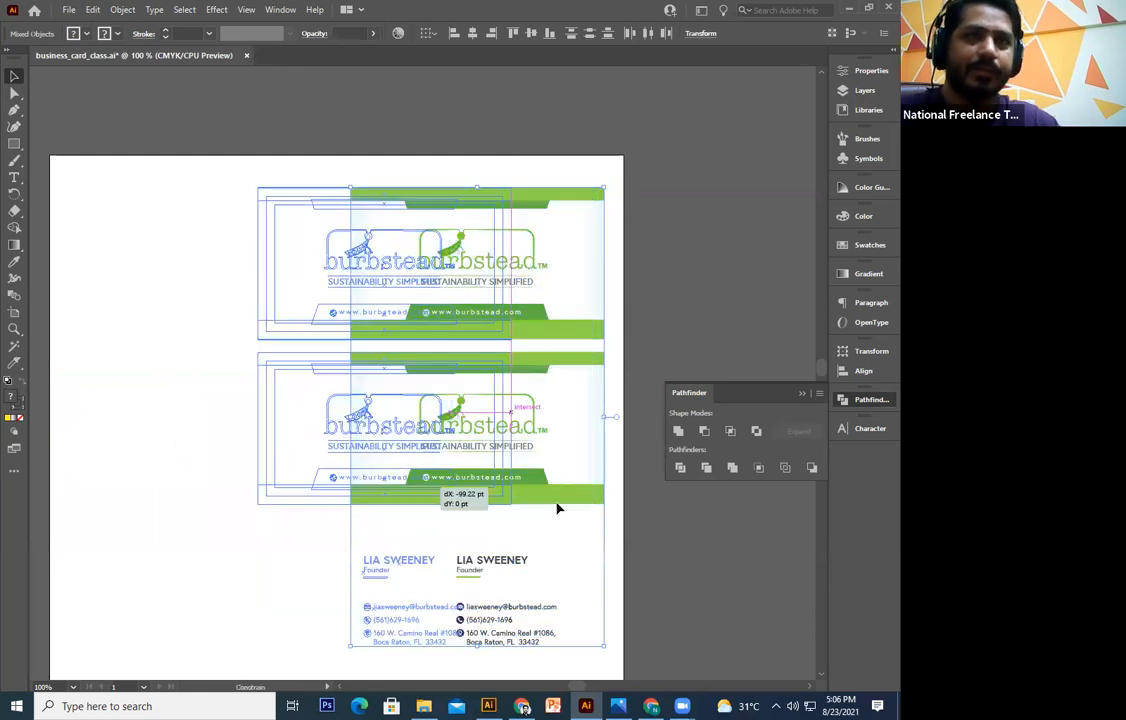
pyautogui.moveTo(558, 508); pyautogui.dragTo(558, 508)
pyautogui.click(558, 508)
pyautogui.scroll(1, 395, 451)
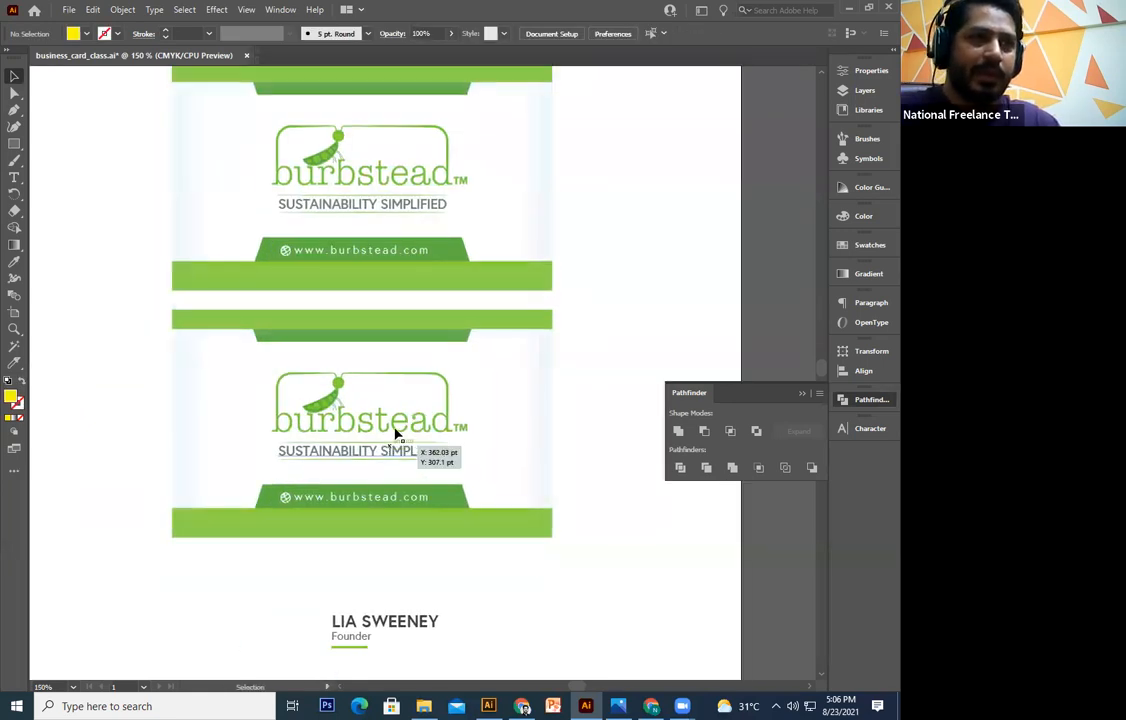
# Move the burbstead logo and tagline off the lower green card to the artboard's right edge
pyautogui.moveTo(613, 383); pyautogui.dragTo(173, 445)
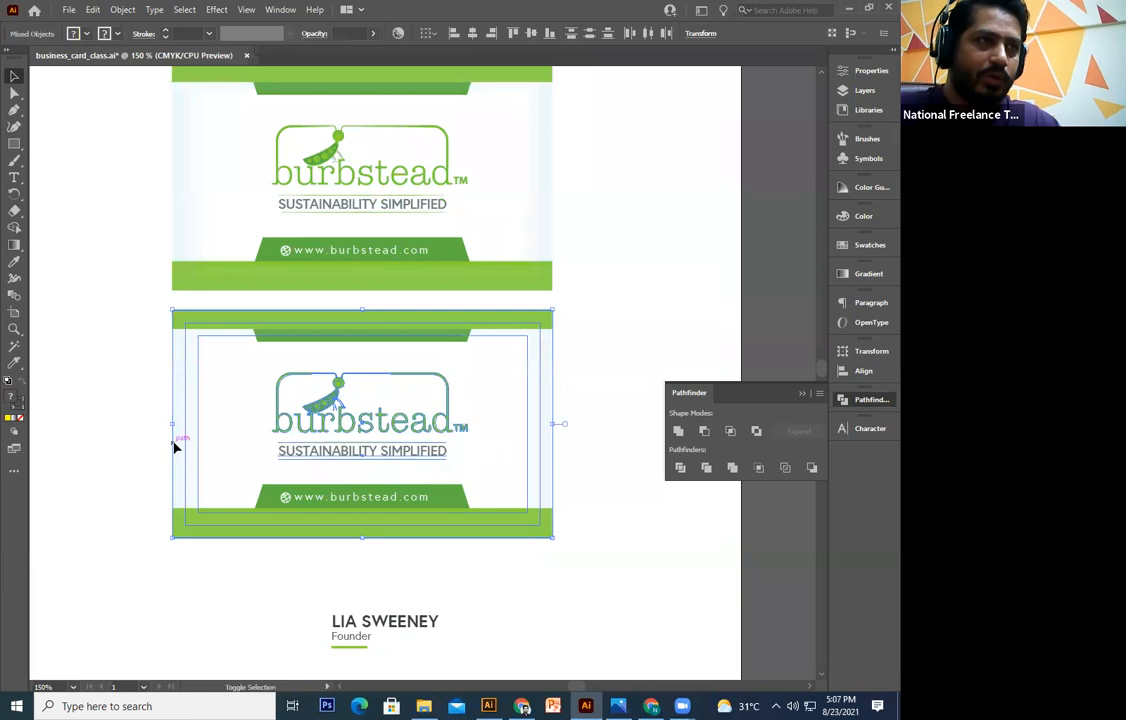
pyautogui.keyDown('shift'); pyautogui.click(551, 481); pyautogui.keyUp('shift')
pyautogui.moveTo(428, 433); pyautogui.dragTo(705, 545)
pyautogui.click(482, 553)
# Inspect the website line, the green strip behind it and the background shapes of the lower card
pyautogui.moveTo(284, 443); pyautogui.dragTo(367, 444)
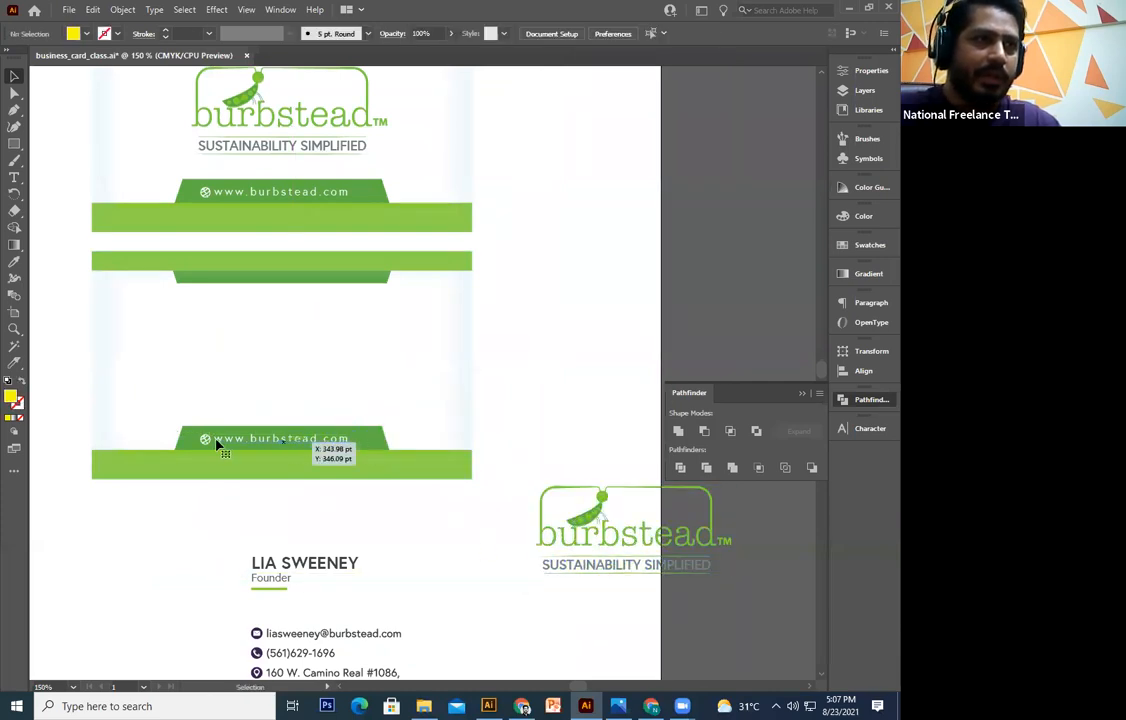
pyautogui.click(361, 440)
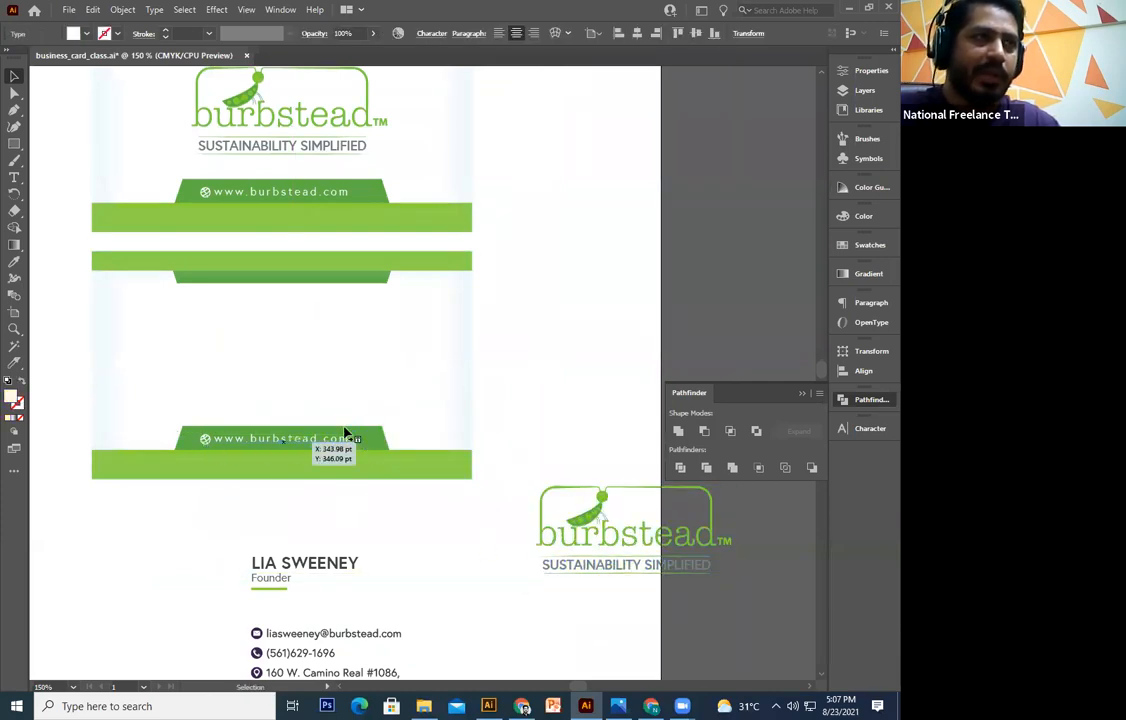
pyautogui.moveTo(281, 401); pyautogui.dragTo(301, 550)
pyautogui.click(297, 552)
pyautogui.click(450, 636)
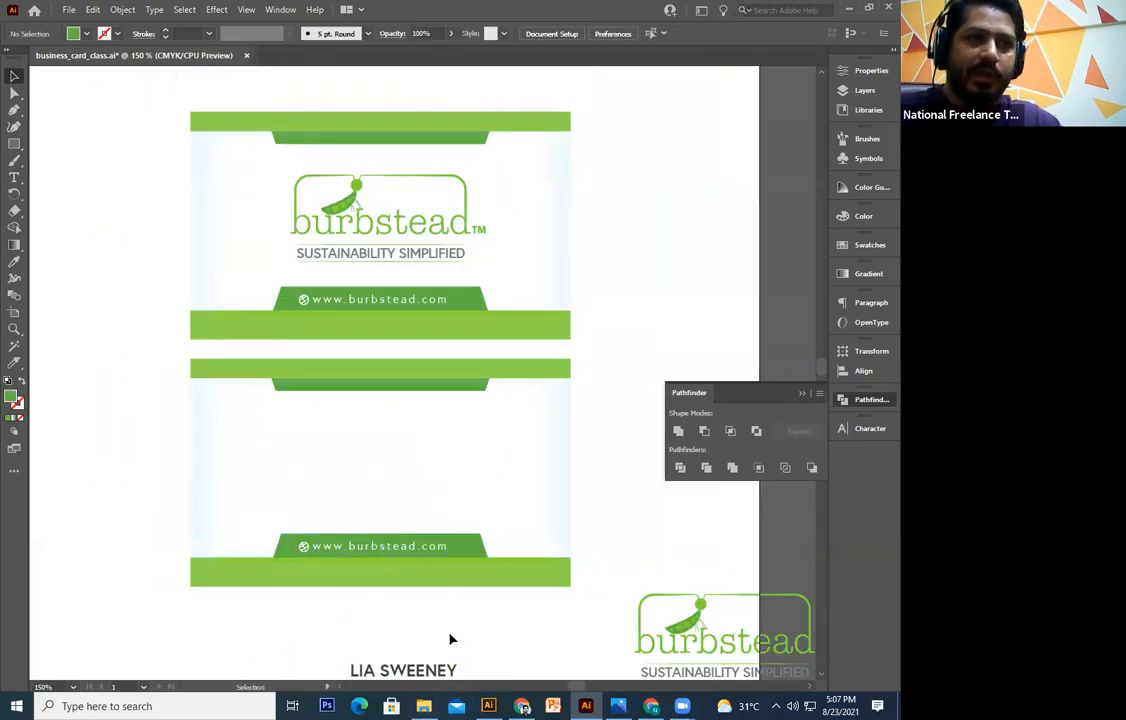
pyautogui.hotkey('ctrl', '=')
pyautogui.moveTo(452, 636); pyautogui.dragTo(520, 518)
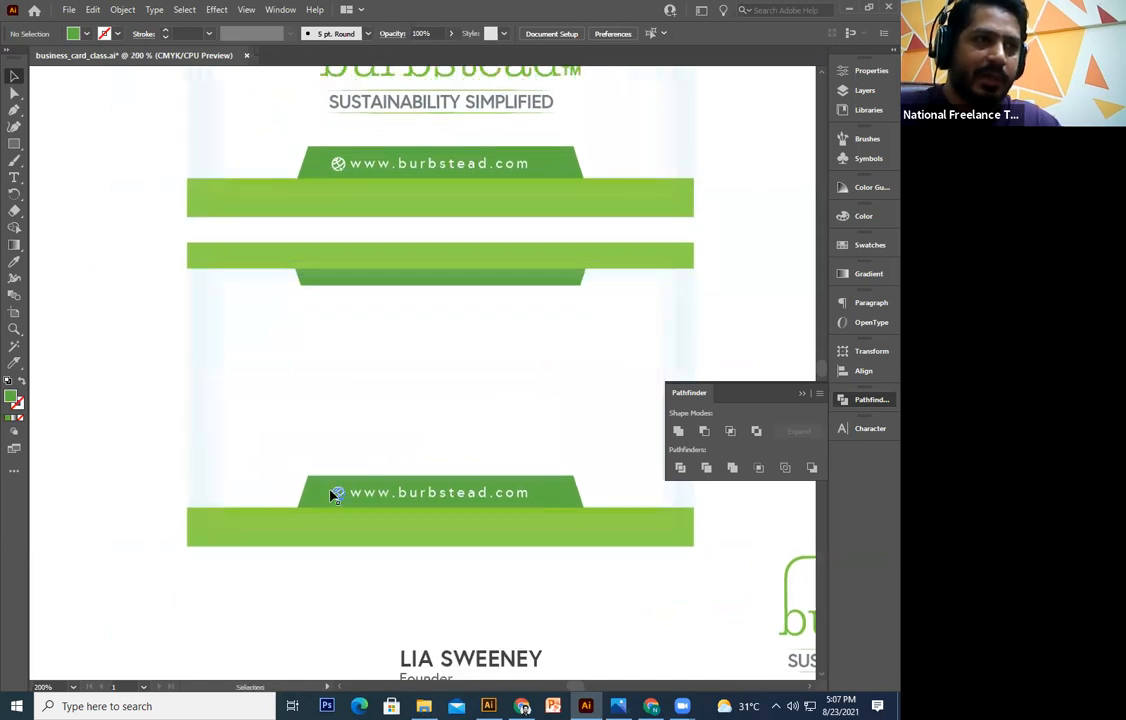
pyautogui.click(404, 499)
pyautogui.keyDown('shift'); pyautogui.click(560, 506); pyautogui.keyUp('shift')
pyautogui.moveTo(501, 458); pyautogui.dragTo(494, 364)
pyautogui.keyDown('shift'); pyautogui.click(608, 428); pyautogui.keyUp('shift')
pyautogui.moveTo(538, 438); pyautogui.dragTo(525, 505)
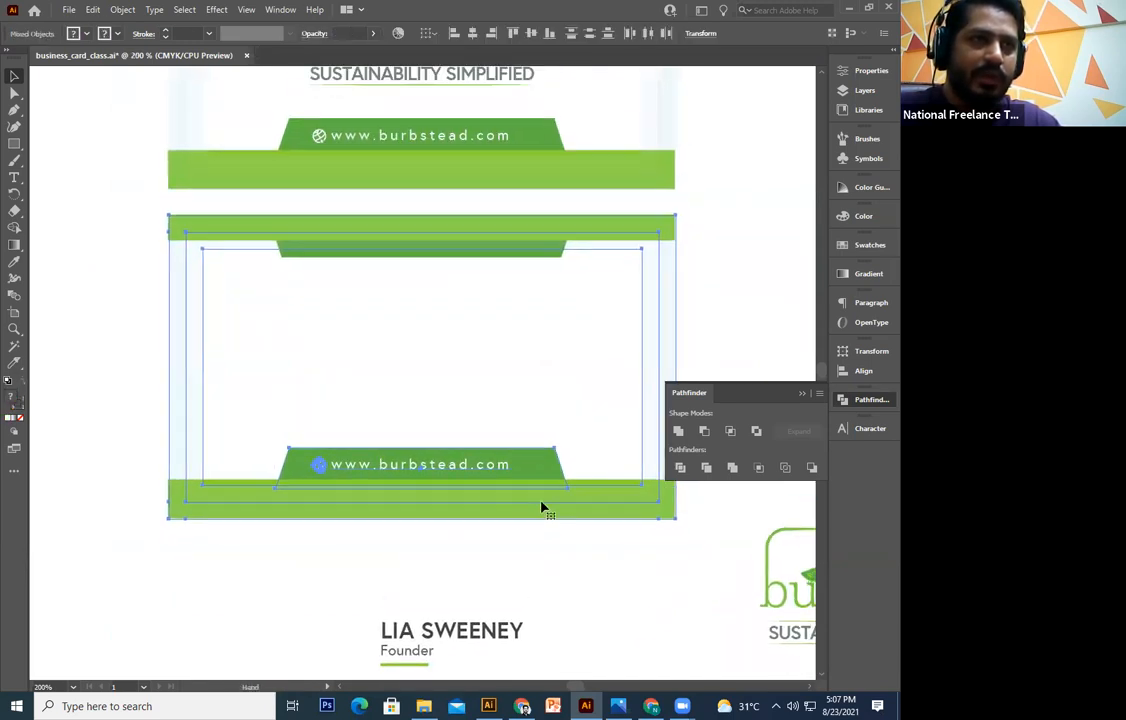
pyautogui.click(183, 432)
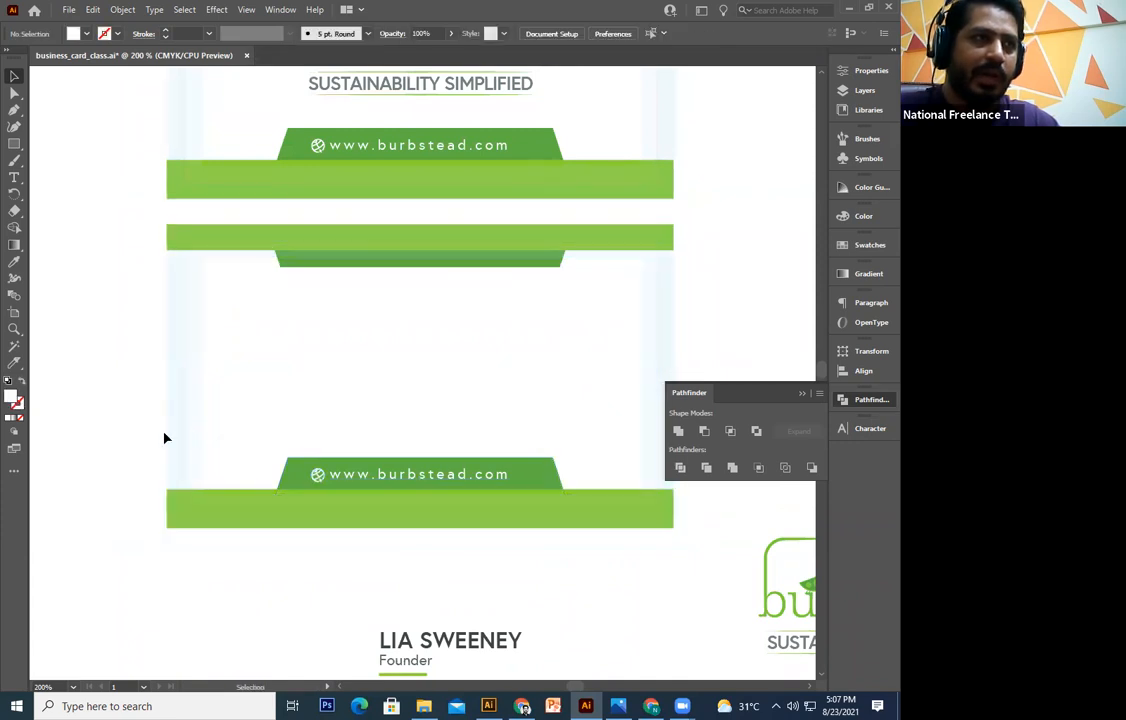
pyautogui.click(187, 436)
pyautogui.click(82, 471)
# Group the globe icon with the website text on the lower card and undo the trial move
pyautogui.moveTo(477, 483); pyautogui.dragTo(432, 425)
pyautogui.click(432, 421)
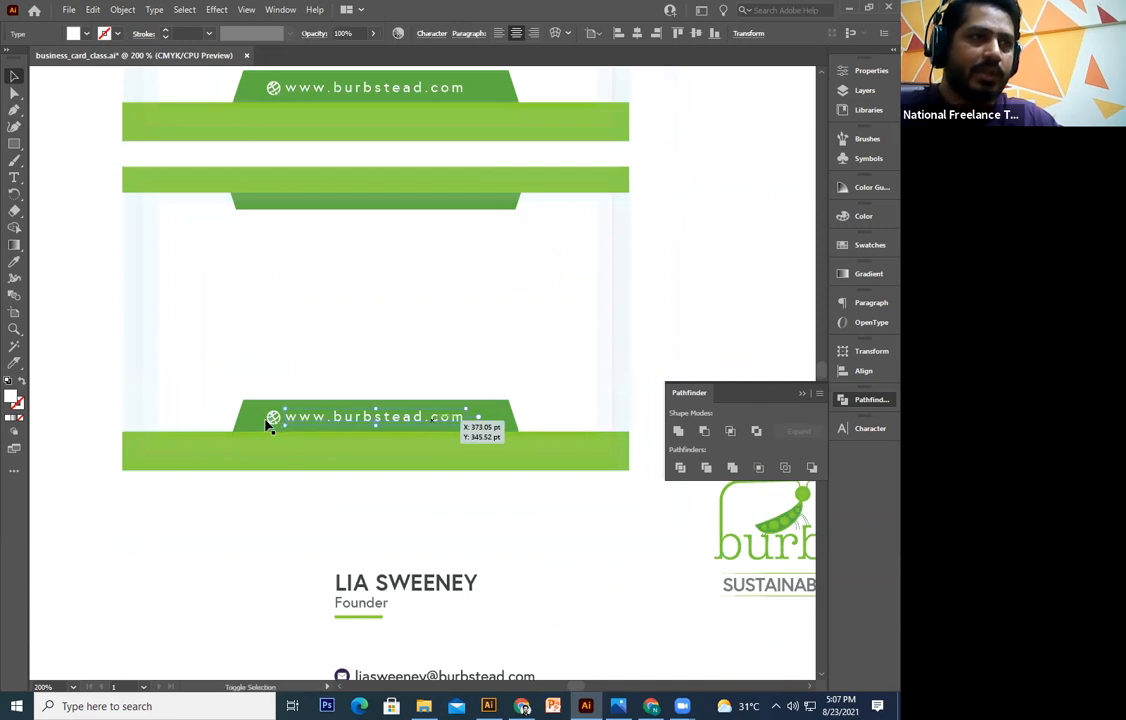
pyautogui.keyDown('shift'); pyautogui.click(270, 420); pyautogui.keyUp('shift')
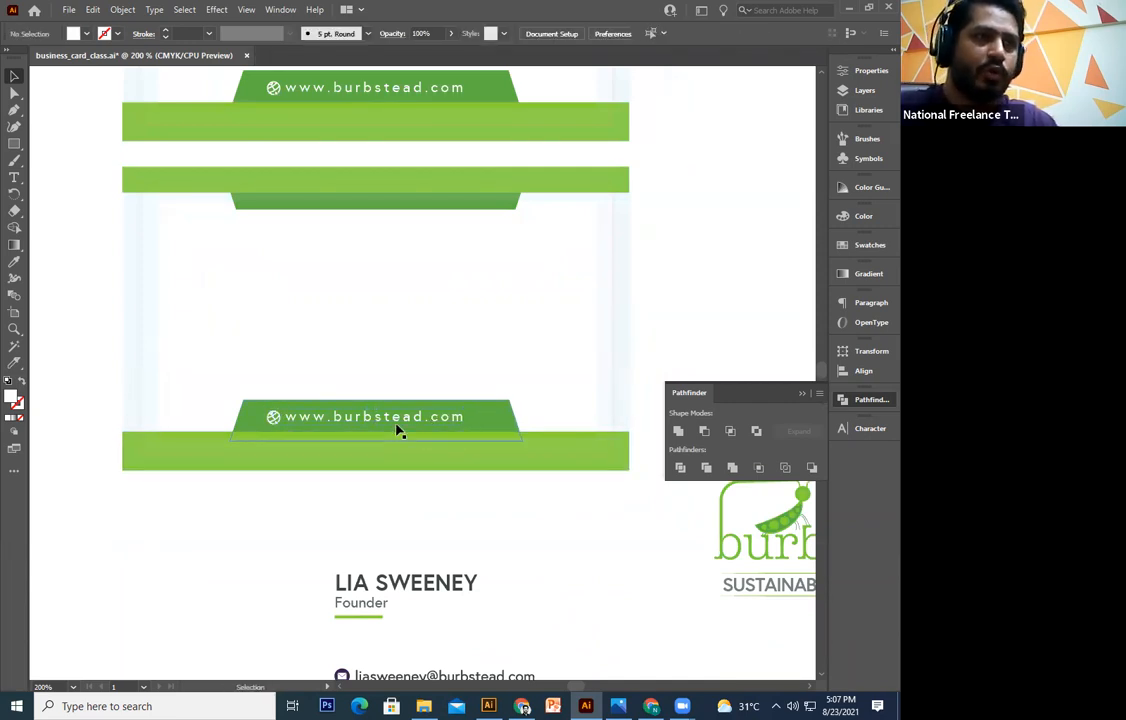
pyautogui.keyDown('shift'); pyautogui.click(266, 429); pyautogui.keyUp('shift')
pyautogui.keyDown('shift'); pyautogui.click(271, 419); pyautogui.keyUp('shift')
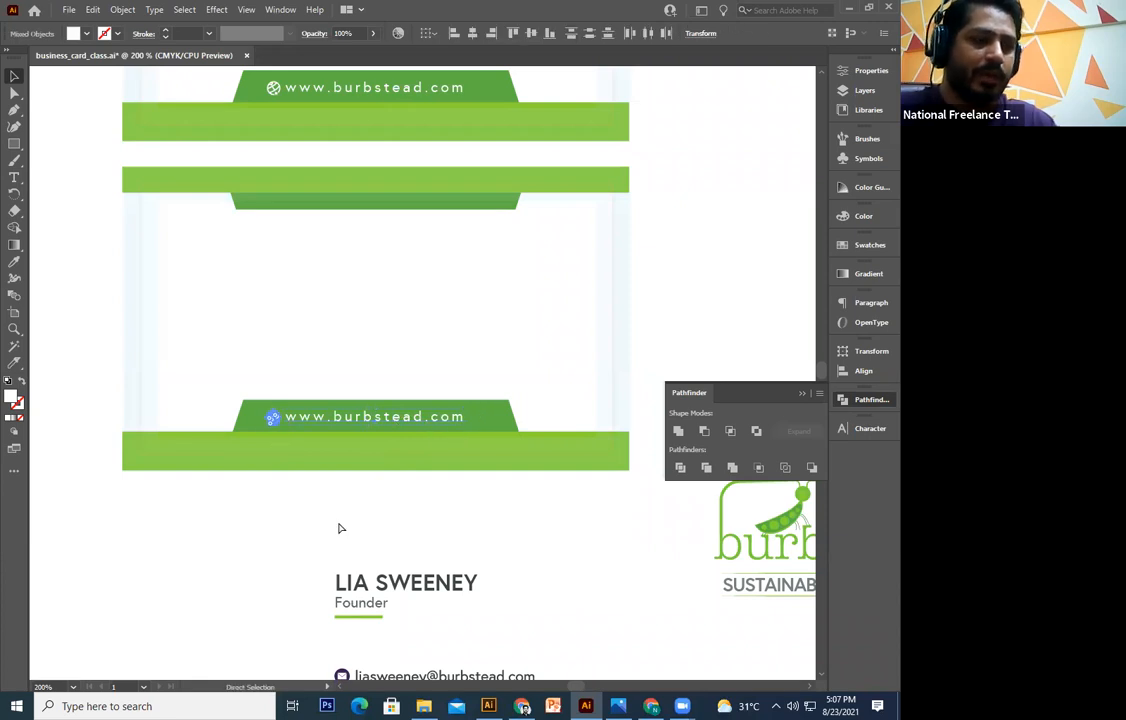
pyautogui.hotkey('ctrl', 'g')
pyautogui.moveTo(398, 420); pyautogui.dragTo(334, 530)
pyautogui.hotkey('ctrl', 'z')
pyautogui.click(563, 612)
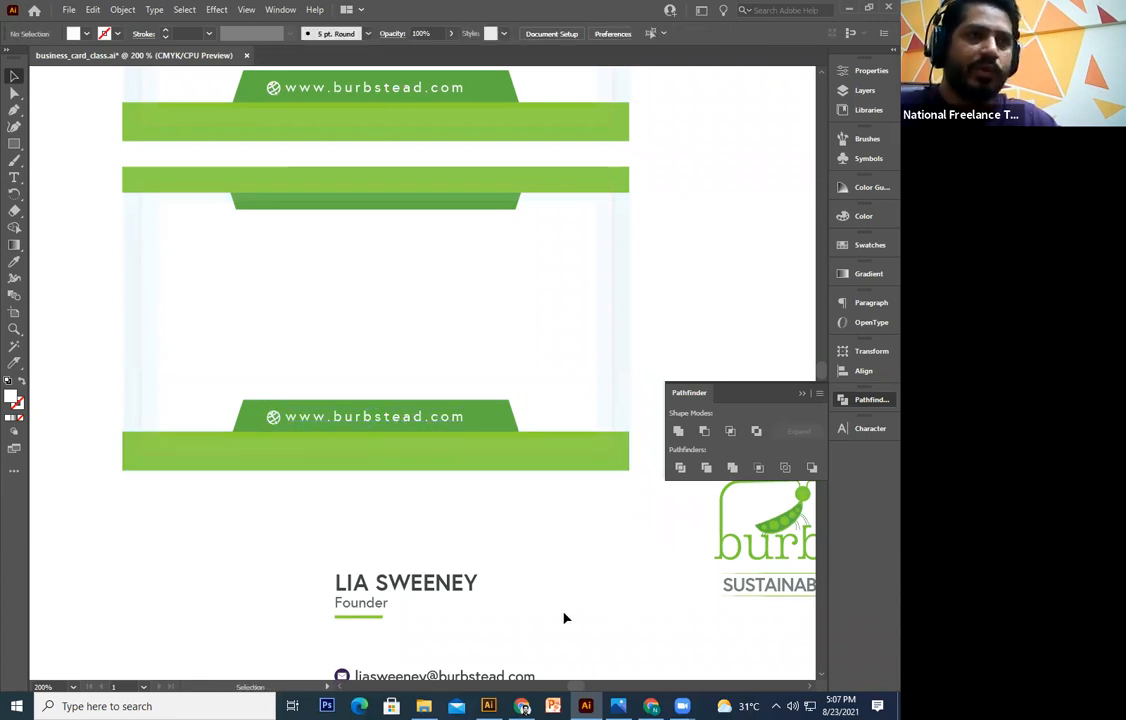
# Ungroup the copied contact details below the lower green card
pyautogui.hotkey('ctrl', '-')
pyautogui.moveTo(450, 538); pyautogui.dragTo(432, 556)
pyautogui.moveTo(404, 626); pyautogui.dragTo(366, 554)
pyautogui.click(329, 474)
pyautogui.moveTo(345, 487); pyautogui.dragTo(367, 521)
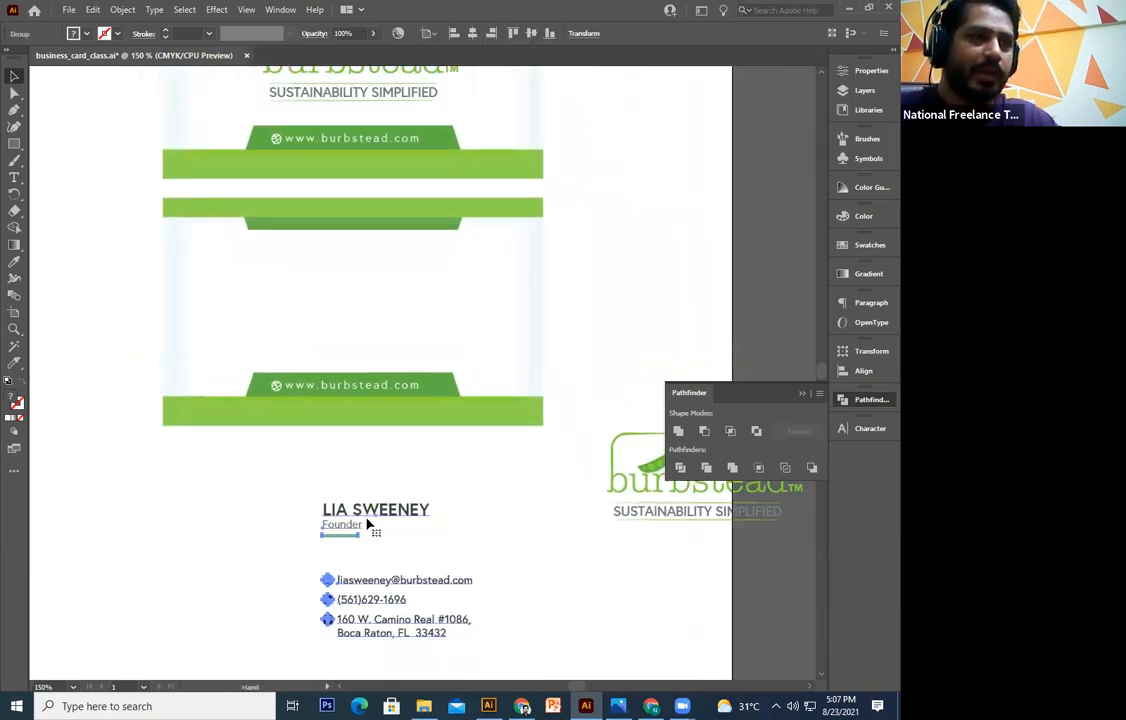
pyautogui.rightClick(369, 505)
pyautogui.click(420, 377)
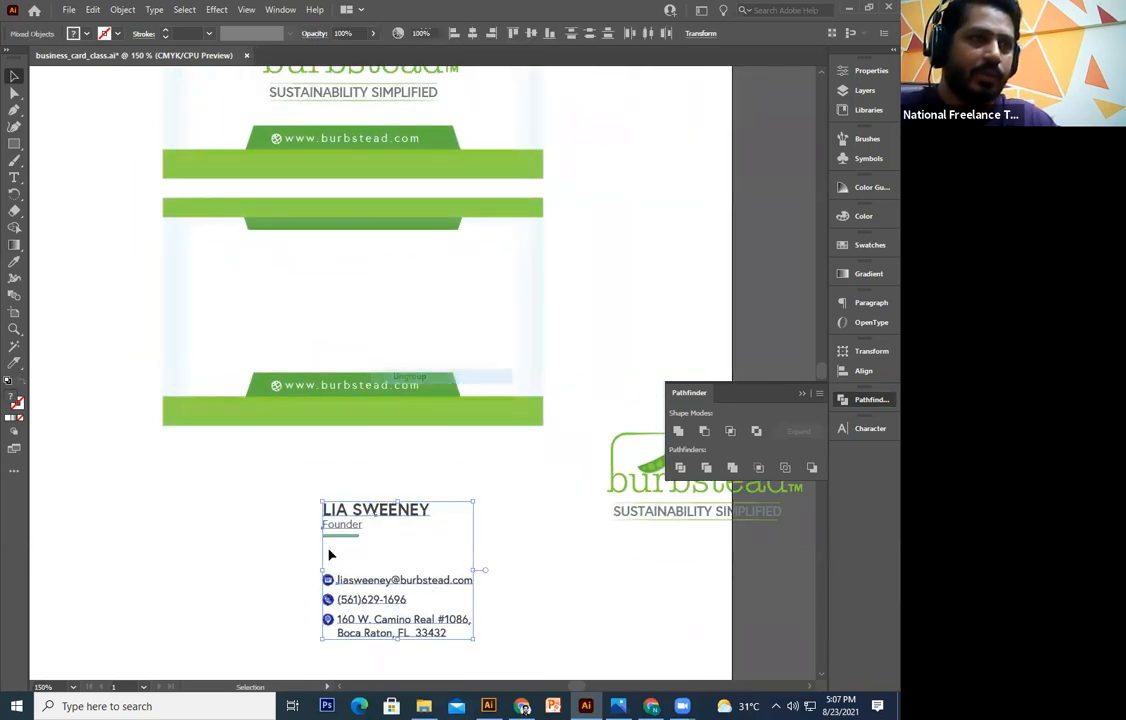
pyautogui.click(360, 553)
# Move the name, Founder title and green underline into the upper-left area of the lower green card
pyautogui.moveTo(358, 553); pyautogui.dragTo(280, 565)
pyautogui.scroll(2, 352, 587)
pyautogui.moveTo(413, 615); pyautogui.dragTo(279, 364)
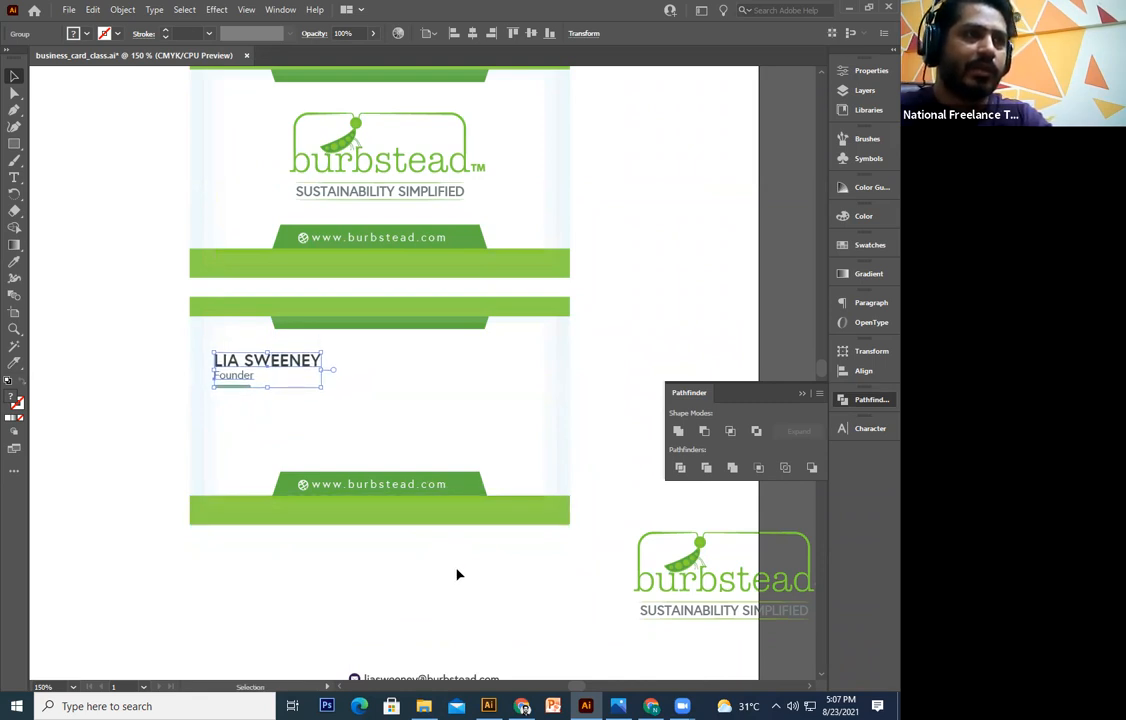
pyautogui.click(481, 600)
# Place a scaled-down copy of the burbstead logo without the tagline in the lower card's upper-right area
pyautogui.moveTo(637, 580); pyautogui.dragTo(757, 603)
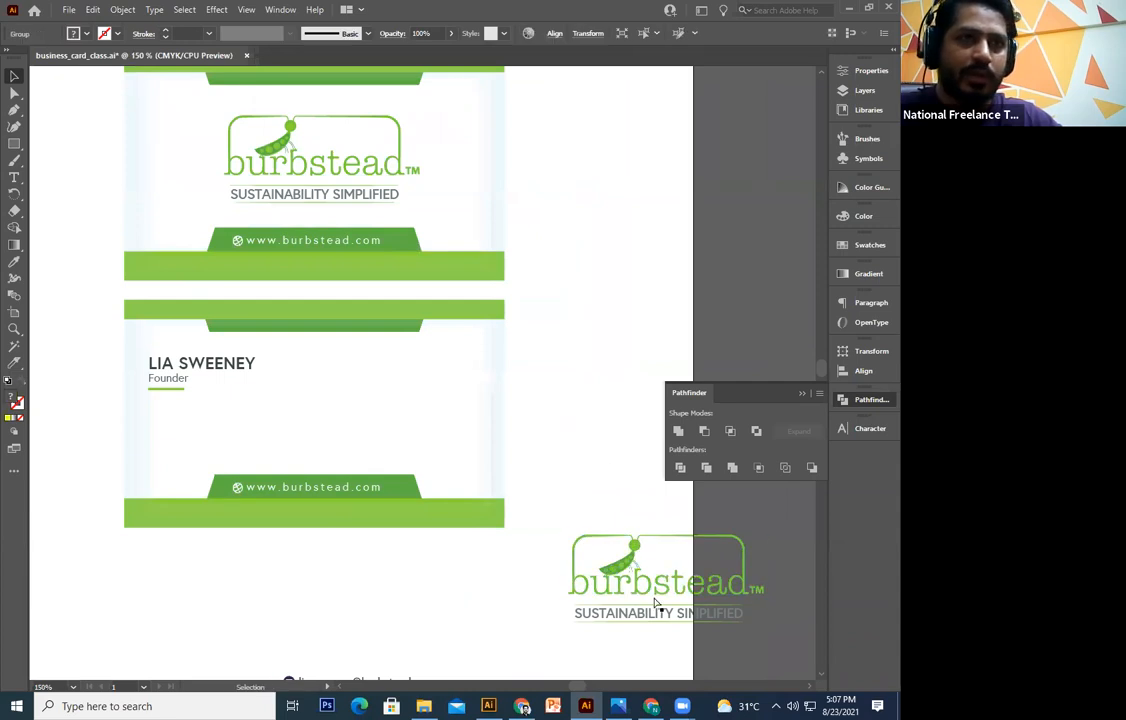
pyautogui.moveTo(598, 556); pyautogui.dragTo(458, 379)
pyautogui.moveTo(620, 358); pyautogui.dragTo(463, 401)
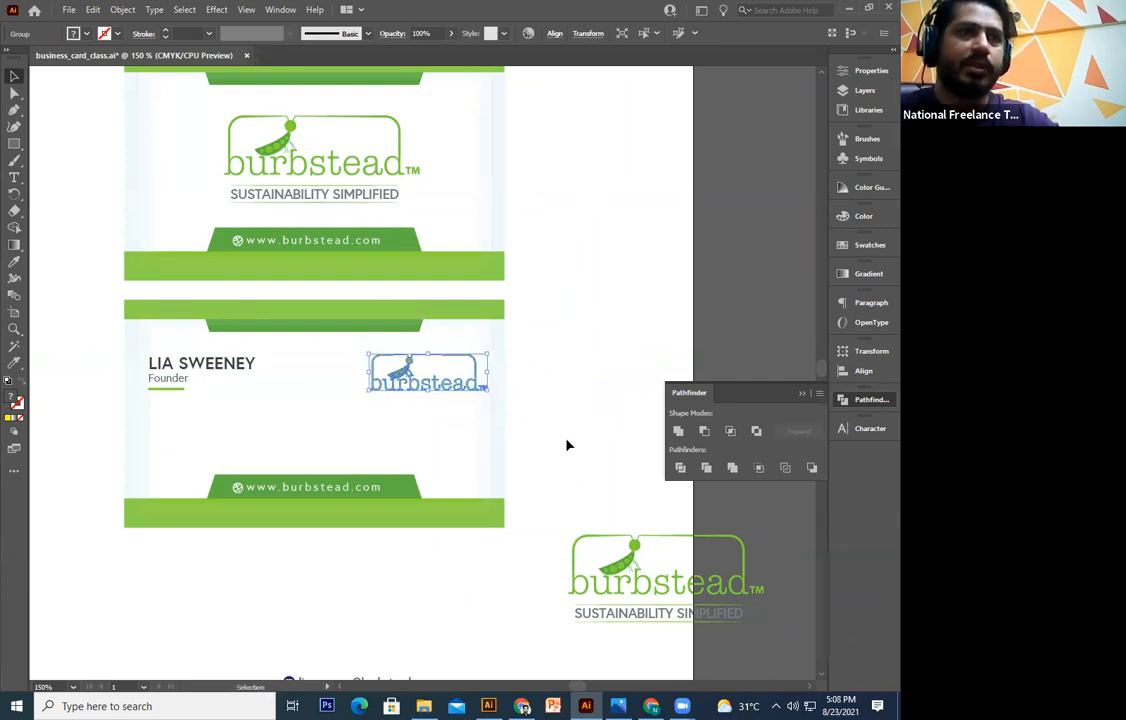
pyautogui.click(566, 445)
# Align the name, Founder title and underline group with the burbstead logo on their vertical centres on the lower card
pyautogui.click(170, 388)
pyautogui.press('space')
pyautogui.moveTo(148, 427); pyautogui.dragTo(221, 430)
pyautogui.press('space')
pyautogui.moveTo(124, 426); pyautogui.dragTo(166, 500)
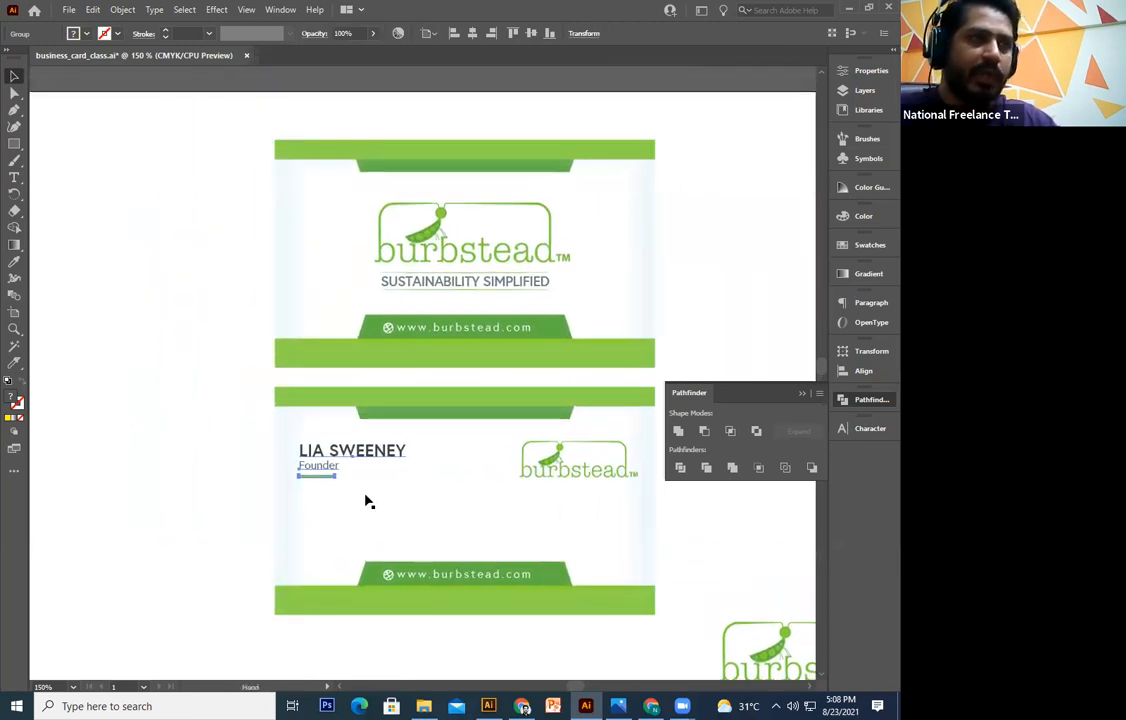
pyautogui.press('space')
pyautogui.moveTo(324, 382); pyautogui.dragTo(271, 344)
pyautogui.press('space')
pyautogui.moveTo(296, 397); pyautogui.dragTo(264, 350)
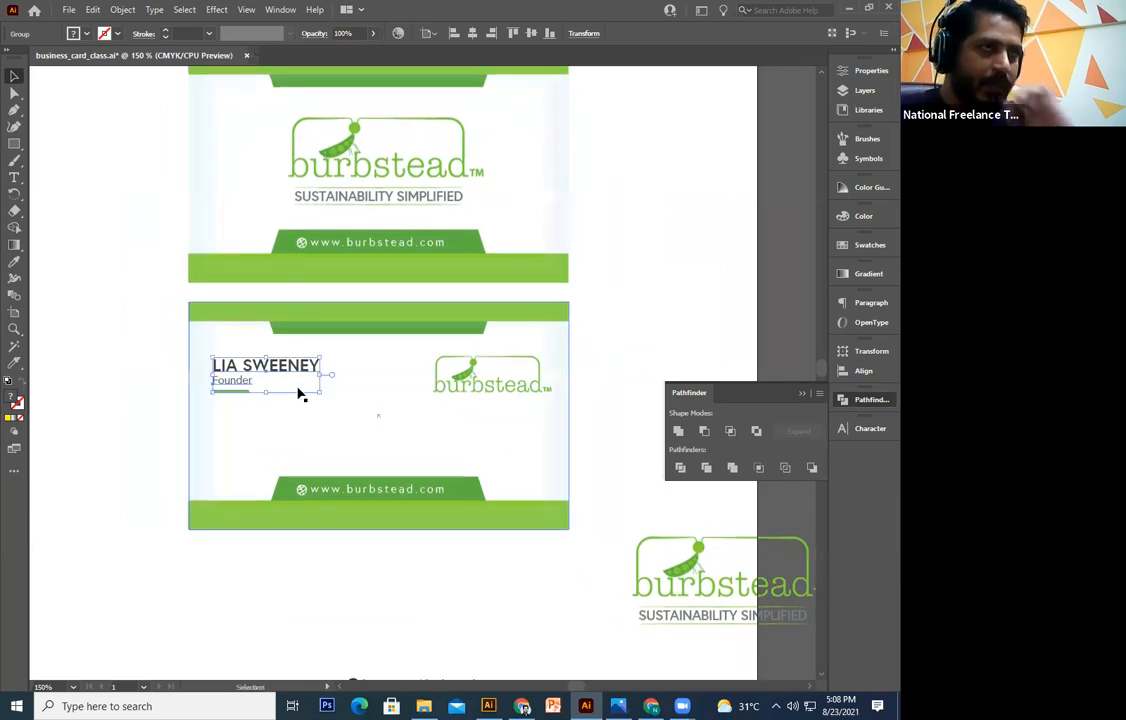
pyautogui.keyDown('shift'); pyautogui.click(515, 396); pyautogui.keyUp('shift')
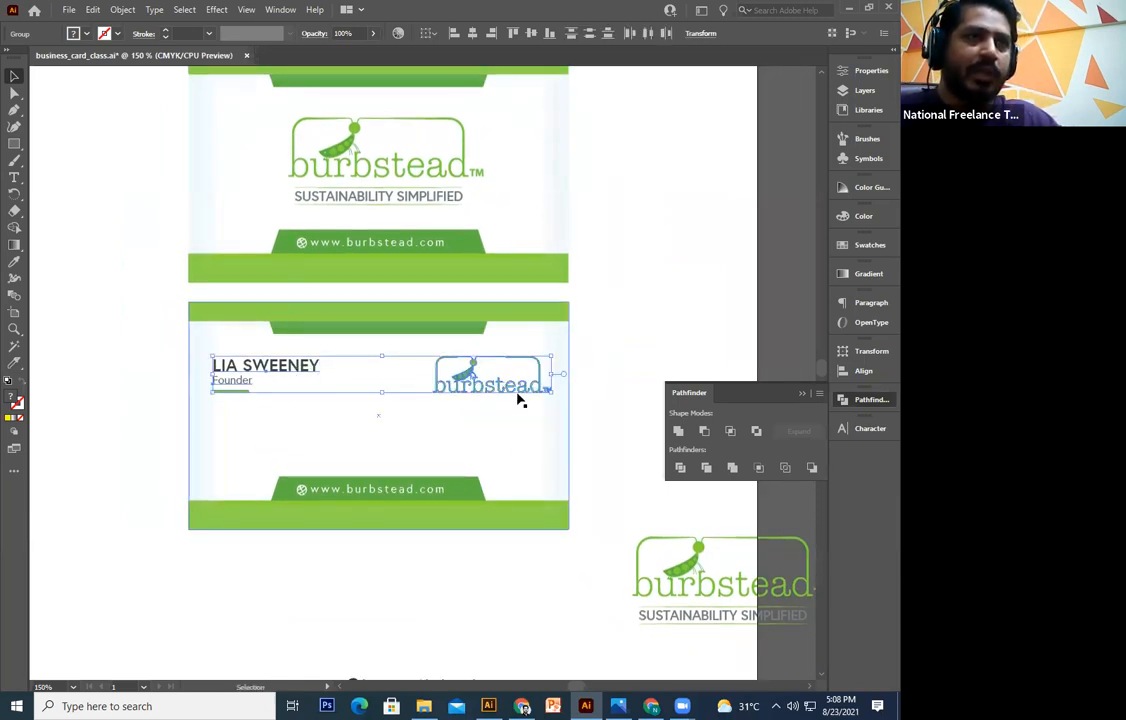
pyautogui.click(530, 34)
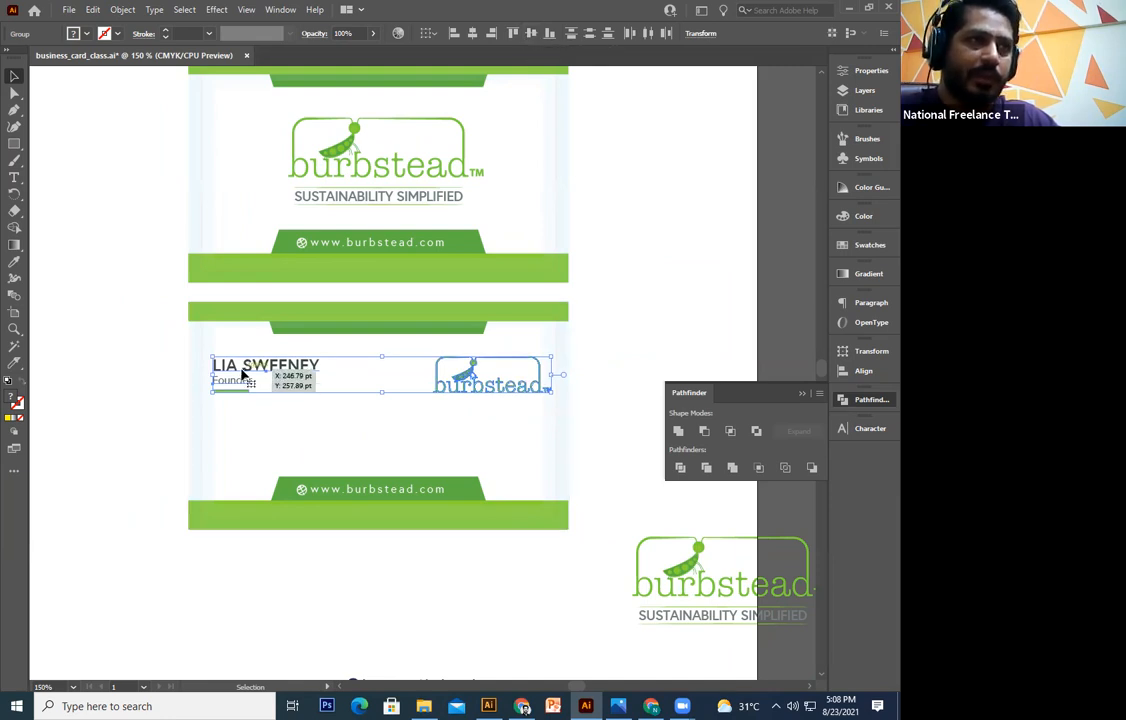
pyautogui.click(648, 320)
# Move the website text and its dark green tab up together on the lower card, clear of the bottom stripe
pyautogui.moveTo(443, 468); pyautogui.dragTo(470, 362)
pyautogui.moveTo(428, 572); pyautogui.dragTo(412, 438)
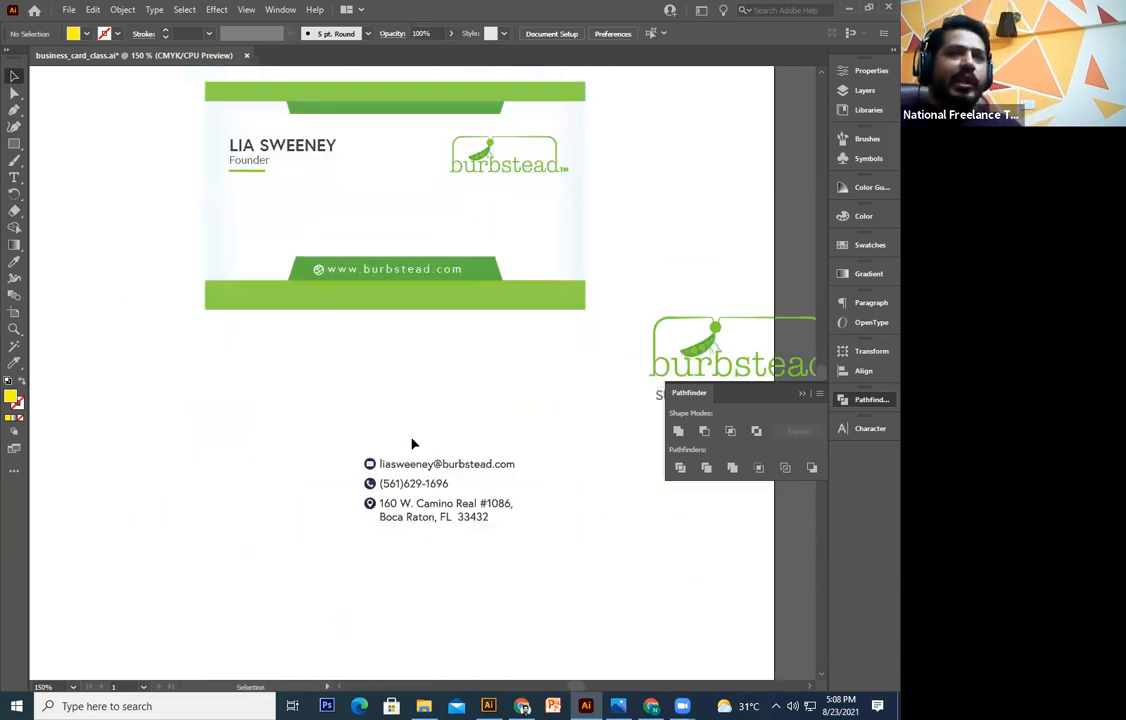
pyautogui.moveTo(353, 408); pyautogui.dragTo(340, 600)
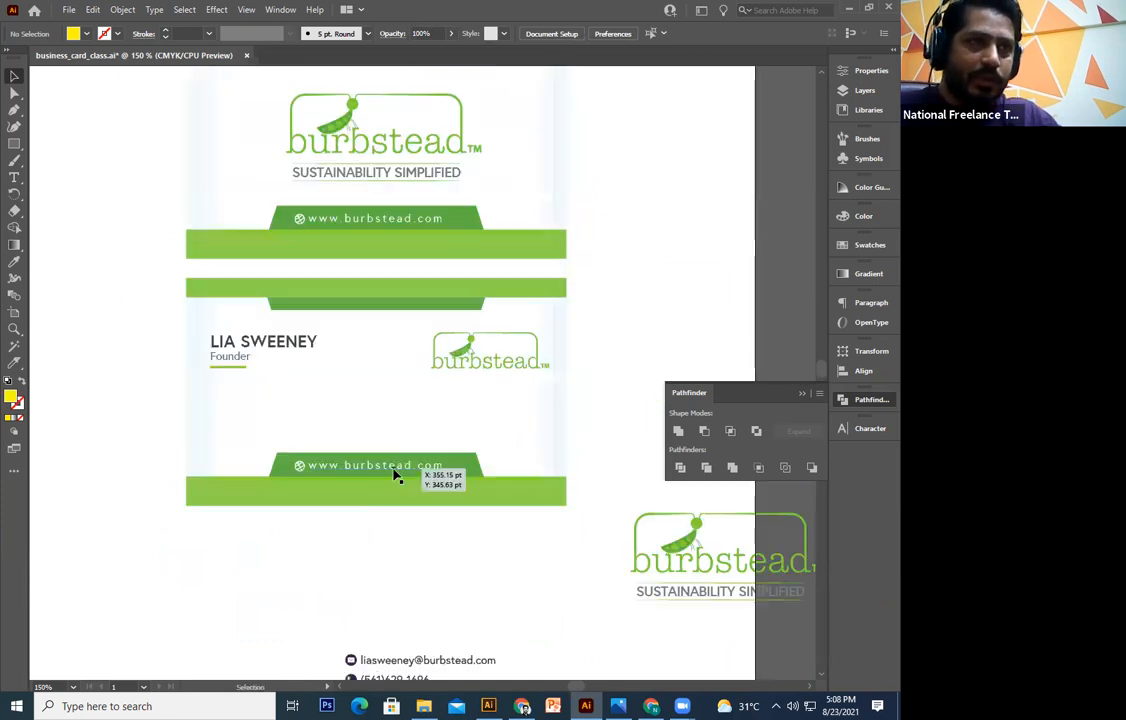
pyautogui.click(403, 468)
pyautogui.keyDown('shift'); pyautogui.click(420, 460); pyautogui.keyUp('shift')
pyautogui.moveTo(420, 460); pyautogui.dragTo(419, 400)
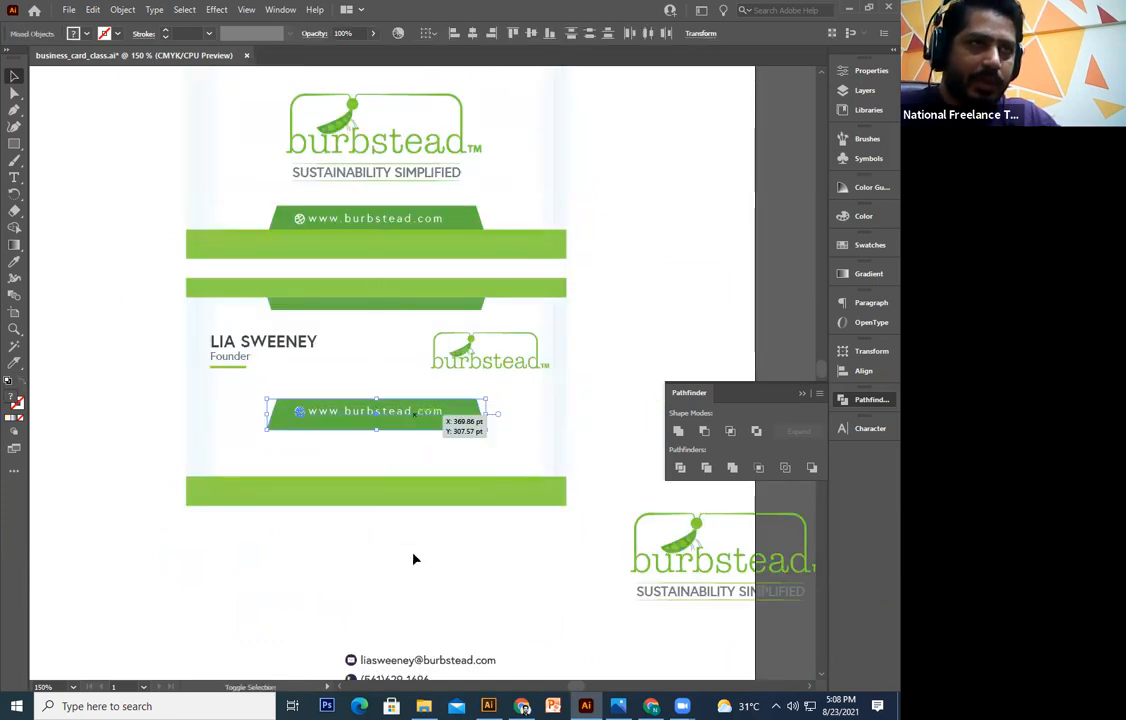
pyautogui.click(416, 559)
# Extend the lower card's bottom green stripe upward until it meets the website tab
pyautogui.moveTo(386, 484); pyautogui.dragTo(379, 424)
pyautogui.click(414, 576)
pyautogui.scroll(-3, 398, 586)
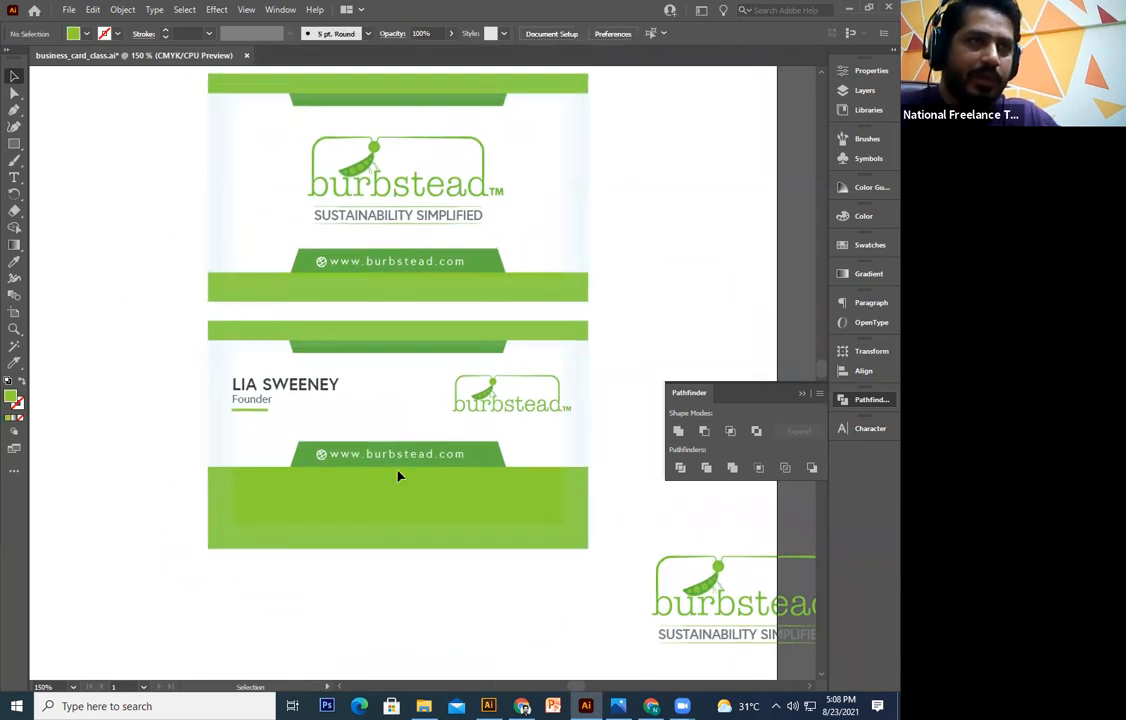
# Move the contact icons and text onto the left of the enlarged green band and bring them to the front
pyautogui.click(450, 560)
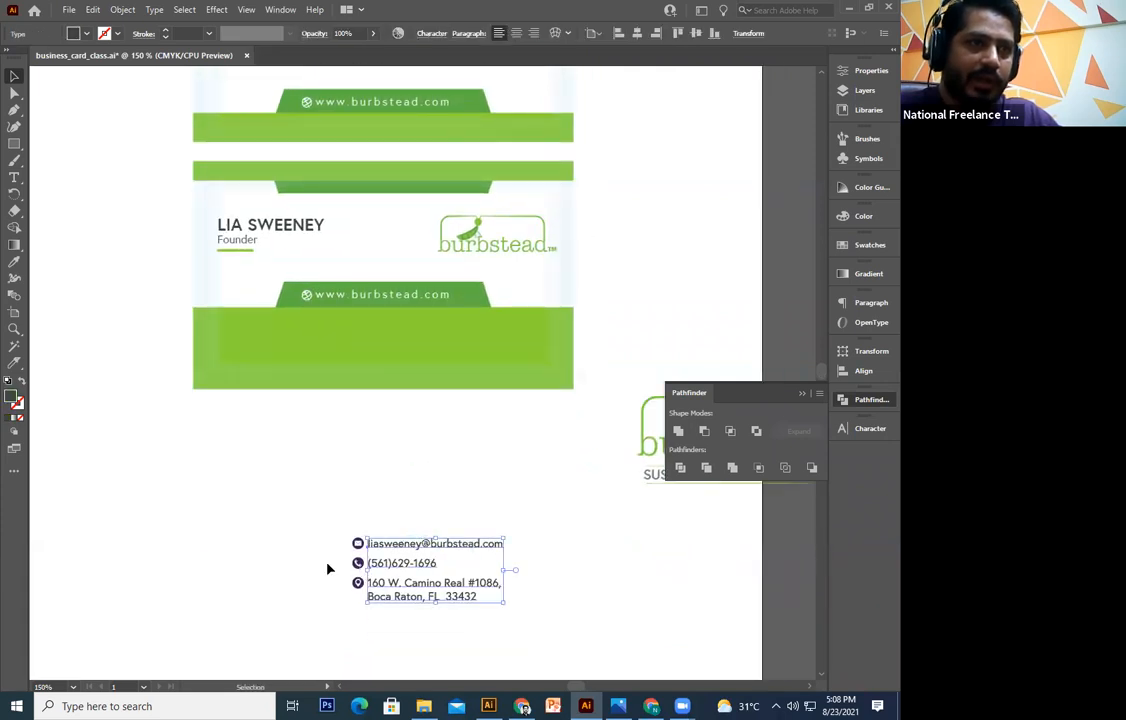
pyautogui.click(506, 650)
pyautogui.moveTo(307, 503); pyautogui.dragTo(503, 616)
pyautogui.moveTo(440, 555); pyautogui.dragTo(326, 328)
pyautogui.rightClick(326, 328)
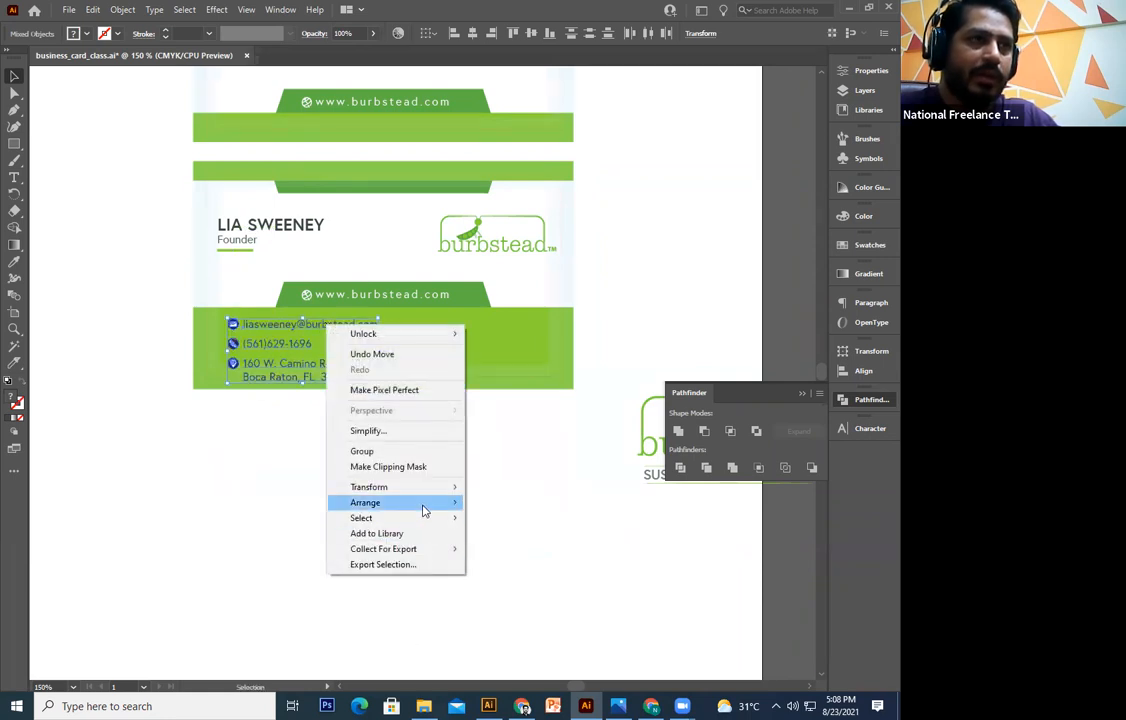
pyautogui.click(515, 502)
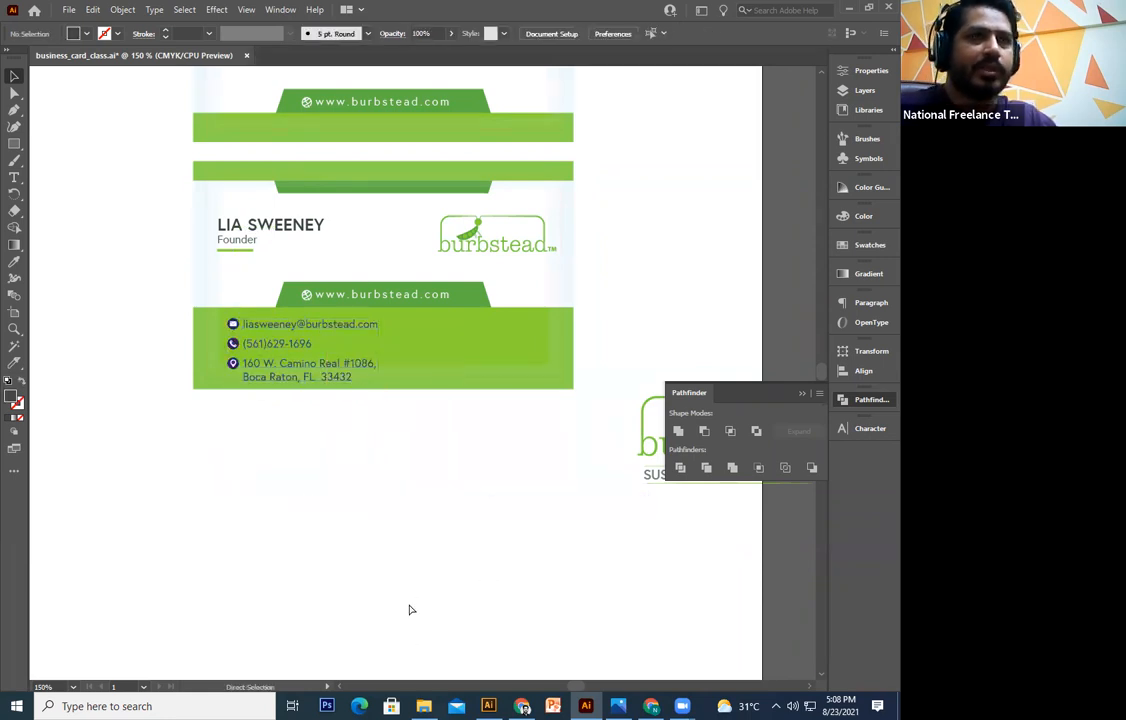
pyautogui.hotkey('ctrl', '=')
pyautogui.hotkey('ctrl', '=')
pyautogui.moveTo(462, 472); pyautogui.dragTo(540, 564)
pyautogui.moveTo(195, 322); pyautogui.dragTo(446, 387)
pyautogui.moveTo(589, 431); pyautogui.dragTo(350, 414)
pyautogui.click(429, 405)
pyautogui.hotkey('ctrl', '-')
pyautogui.moveTo(268, 358); pyautogui.dragTo(228, 459)
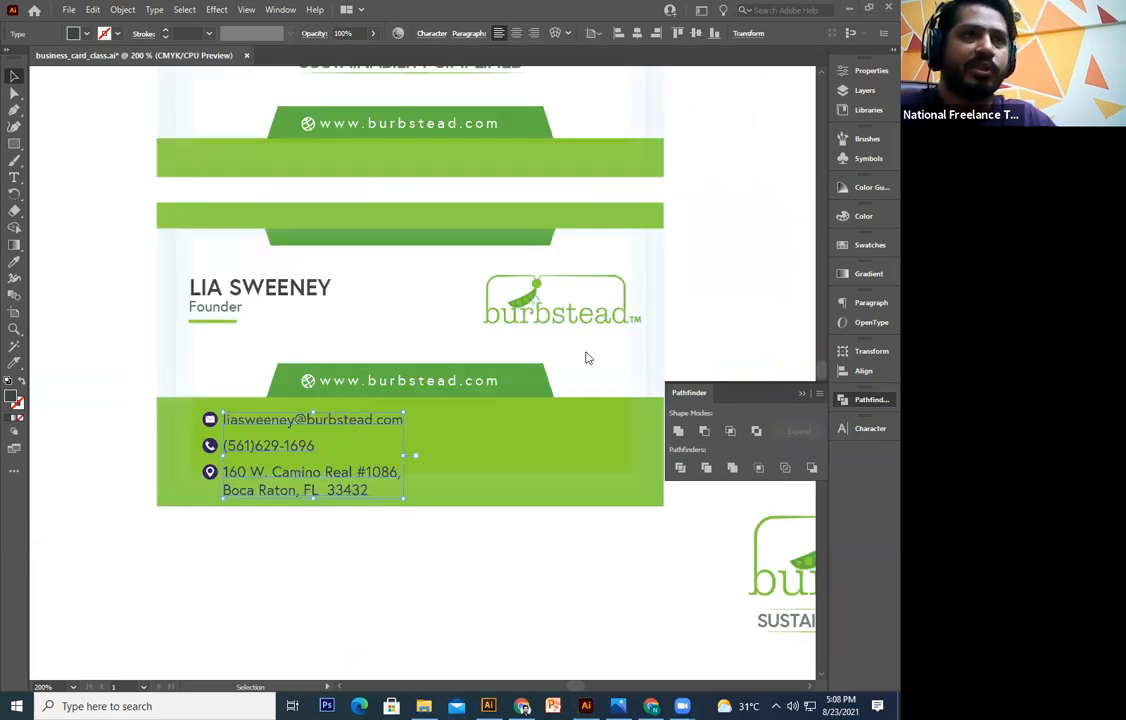
pyautogui.click(466, 573)
pyautogui.moveTo(333, 509); pyautogui.dragTo(384, 475)
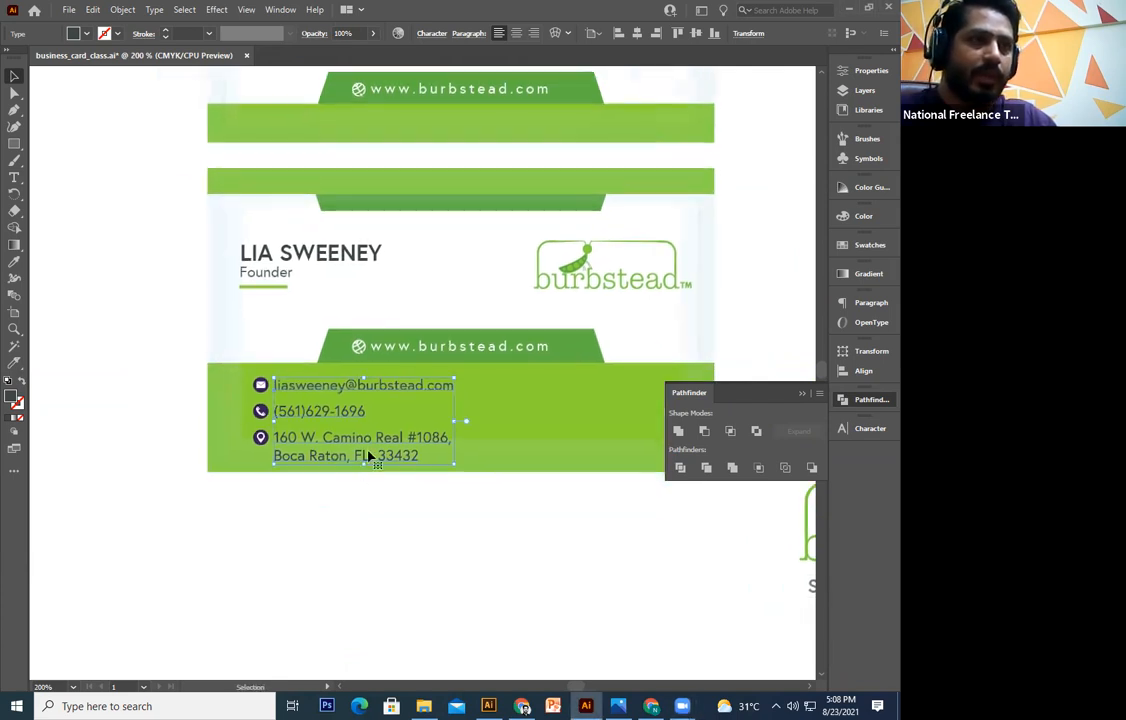
pyautogui.click(404, 567)
pyautogui.hscroll(3, 412, 508)
pyautogui.moveTo(281, 453); pyautogui.dragTo(538, 453)
pyautogui.hotkey('ctrl', 'z')
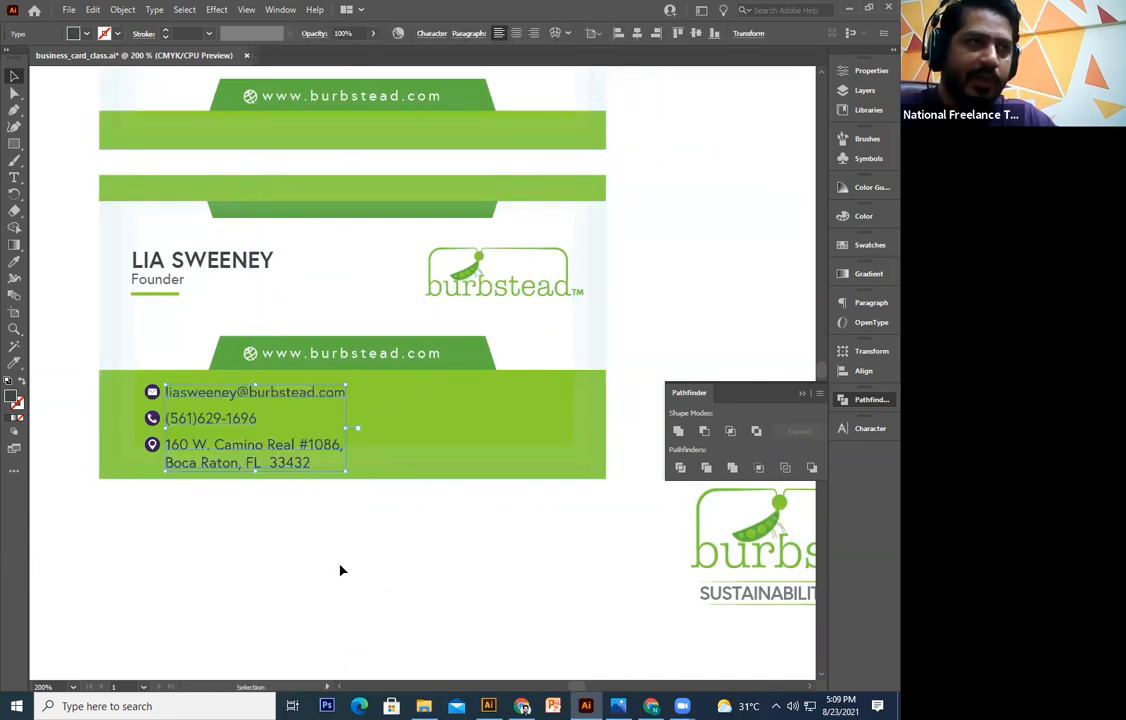
pyautogui.click(340, 570)
pyautogui.moveTo(286, 456); pyautogui.dragTo(279, 447)
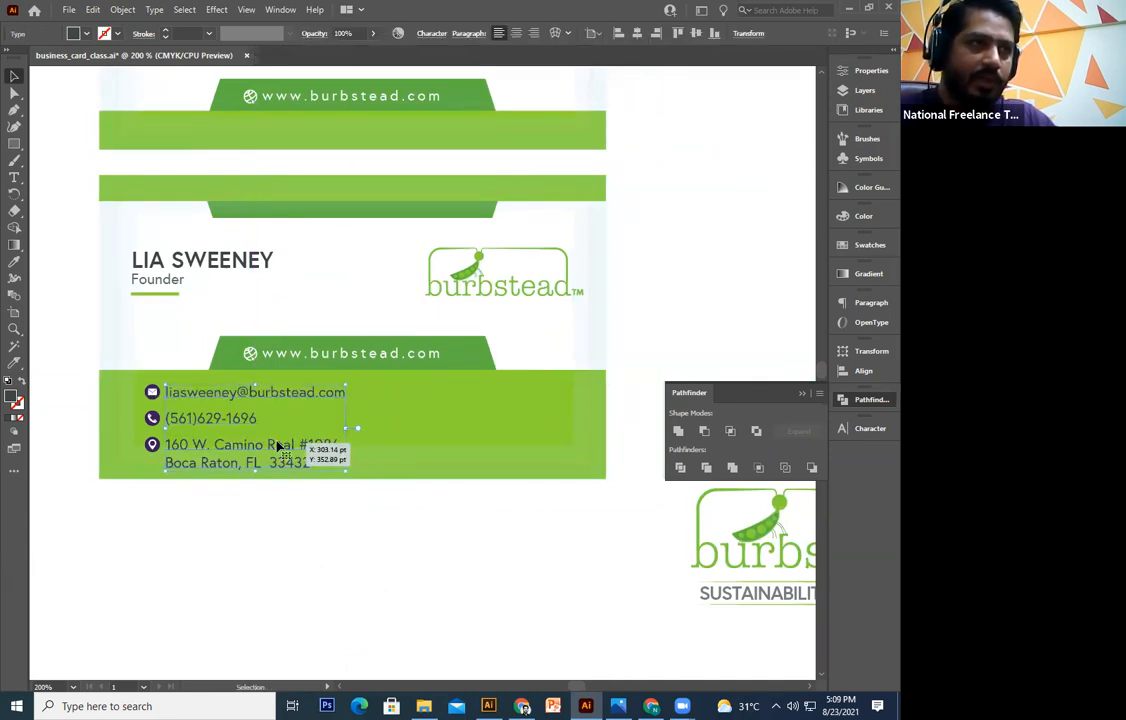
pyautogui.click(365, 573)
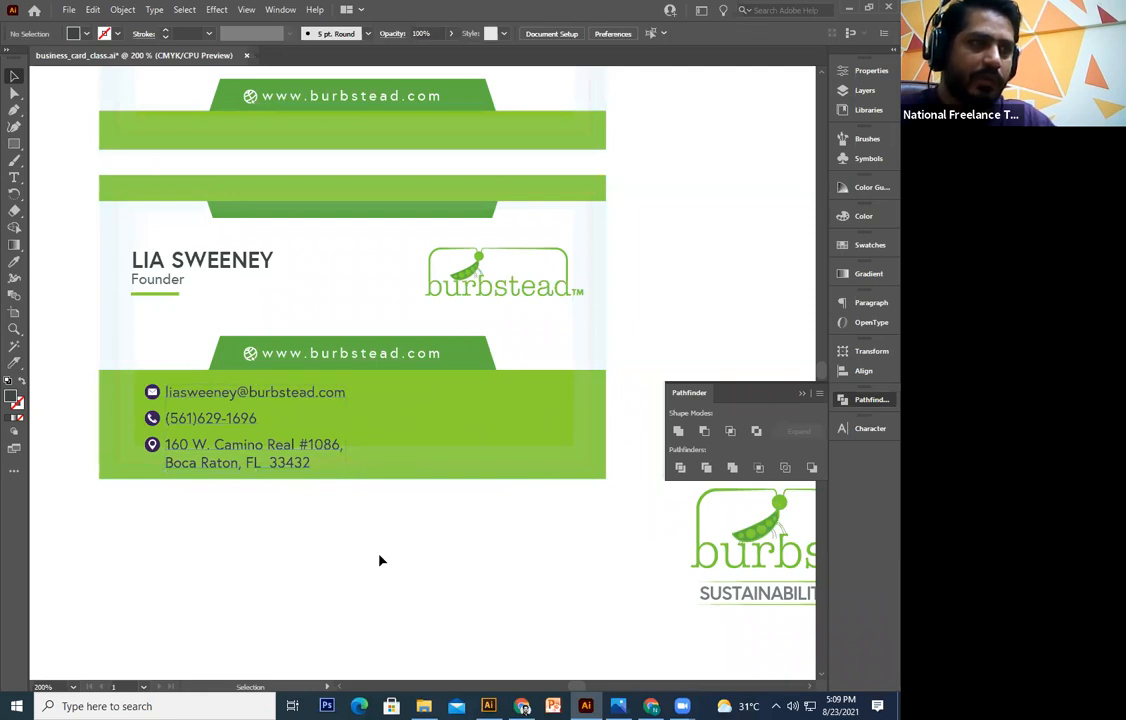
# Duplicate the contact text into the right half of the green band and delete the address lines from the original
pyautogui.moveTo(284, 457); pyautogui.dragTo(490, 580)
pyautogui.click(337, 549)
pyautogui.doubleClick(287, 445)
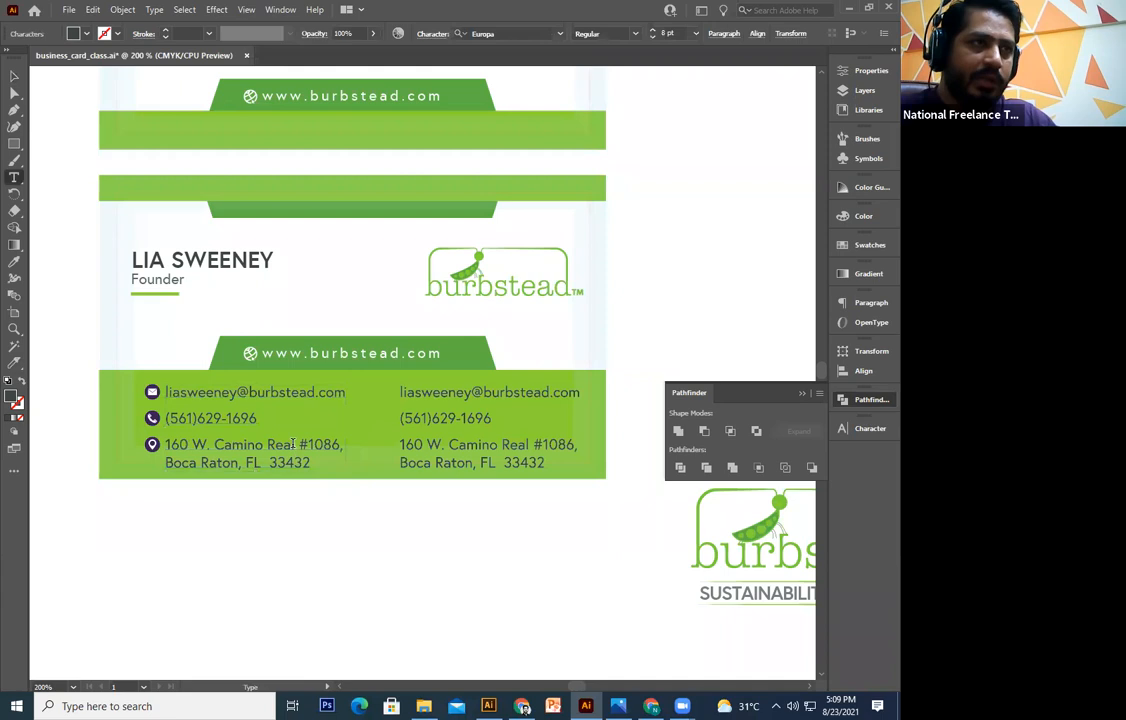
pyautogui.click(307, 464)
pyautogui.hotkey('ctrl', 'a')
pyautogui.press('BackSpace')
pyautogui.press('BackSpace')
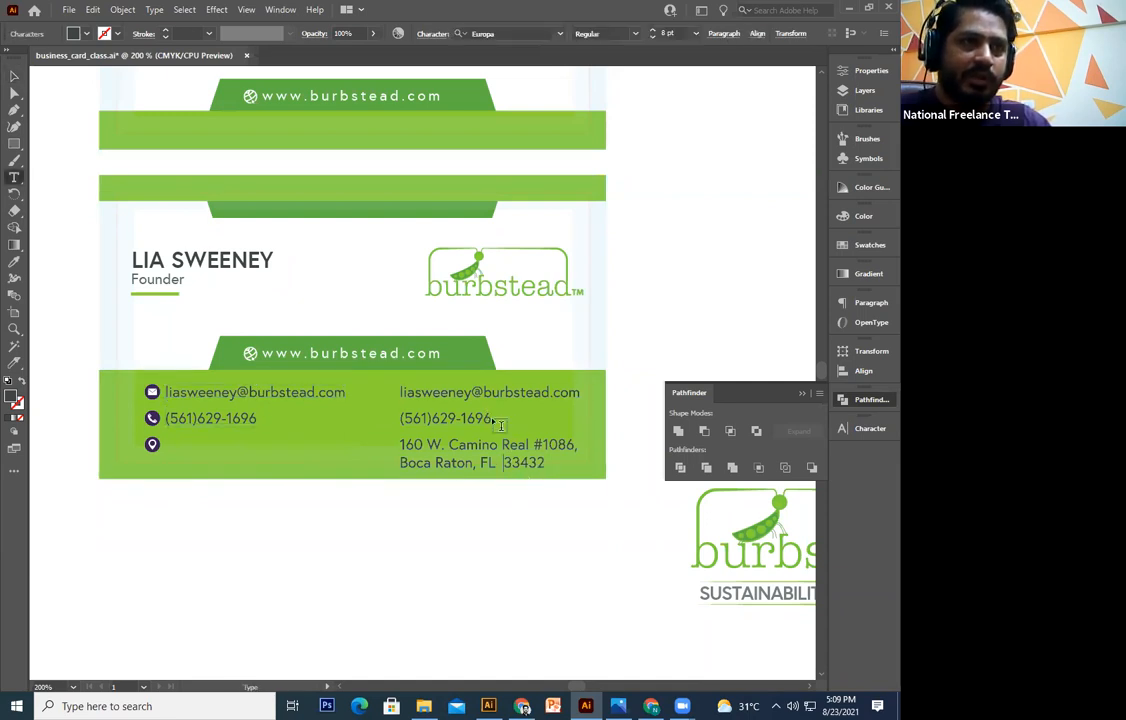
# Delete the email and phone lines from the right-hand copy, leaving only the two address lines
pyautogui.moveTo(490, 418); pyautogui.dragTo(380, 381)
pyautogui.press('BackSpace')
pyautogui.press('Delete')
pyautogui.click(13, 77)
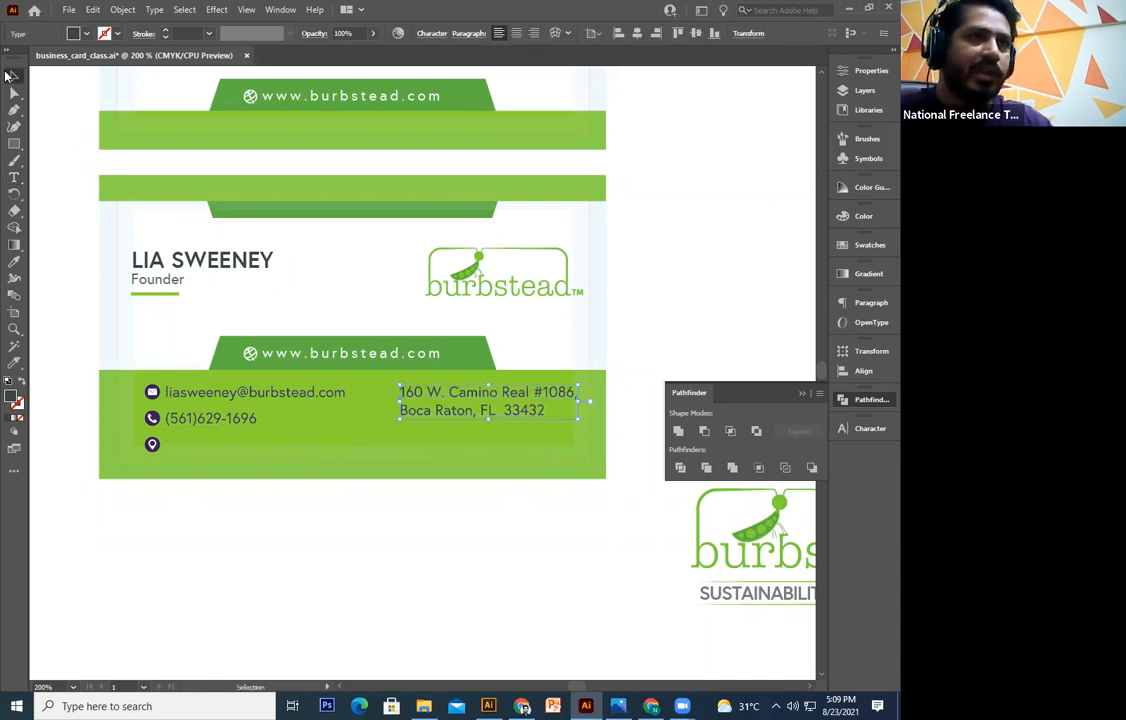
pyautogui.click(153, 445)
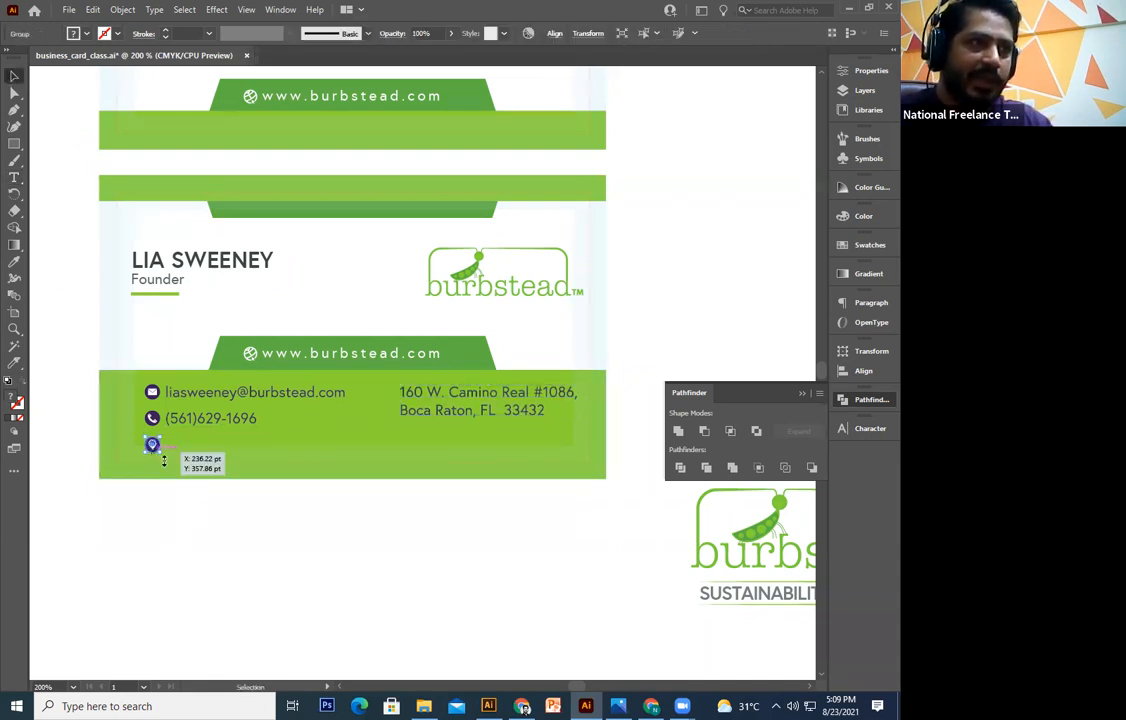
pyautogui.moveTo(145, 443); pyautogui.dragTo(370, 444)
pyautogui.hotkey('ctrl', 'z')
pyautogui.click(330, 559)
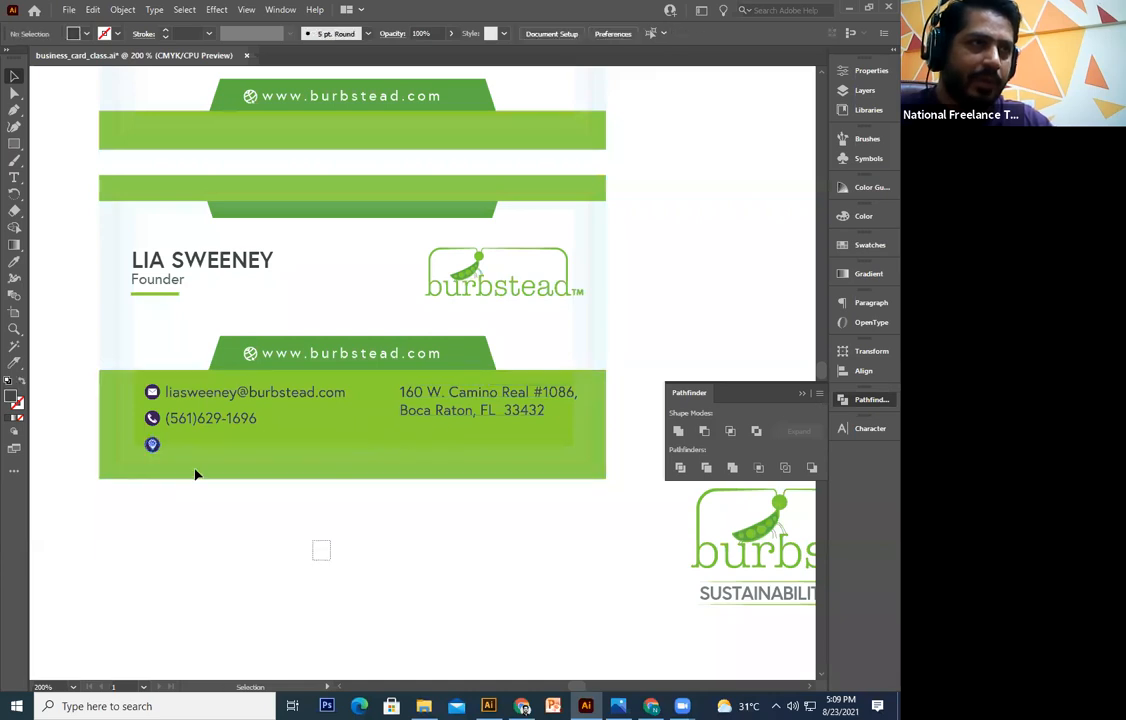
# Move the location pin icon beside the first address line in the right half of the green band
pyautogui.moveTo(150, 444); pyautogui.dragTo(380, 403)
pyautogui.hotkey('ctrl', '+')
pyautogui.hotkey('ctrl', '+')
pyautogui.hotkey('ctrl', '+')
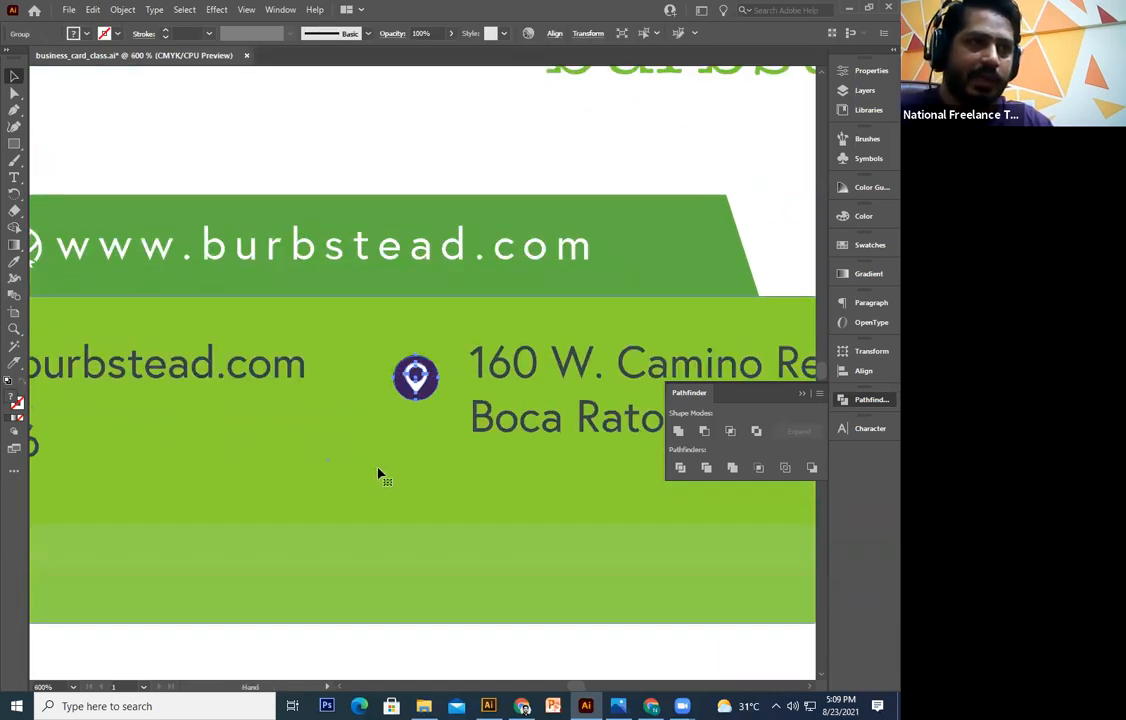
pyautogui.scroll(2, 379, 472)
pyautogui.moveTo(386, 466); pyautogui.dragTo(395, 455)
pyautogui.hotkey('ctrl', '-')
pyautogui.hotkey('ctrl', '-')
pyautogui.hotkey('ctrl', '-')
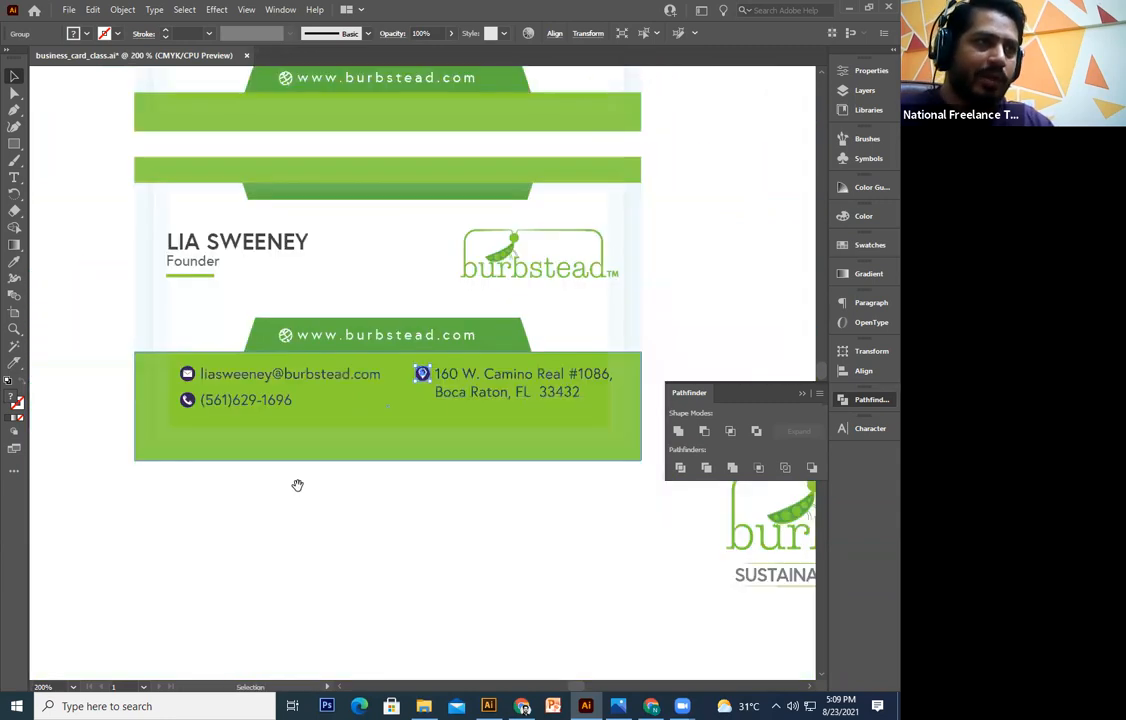
# Align the location pin icon with the envelope icon on their vertical centres
pyautogui.moveTo(186, 374); pyautogui.dragTo(228, 460)
pyautogui.click(228, 460)
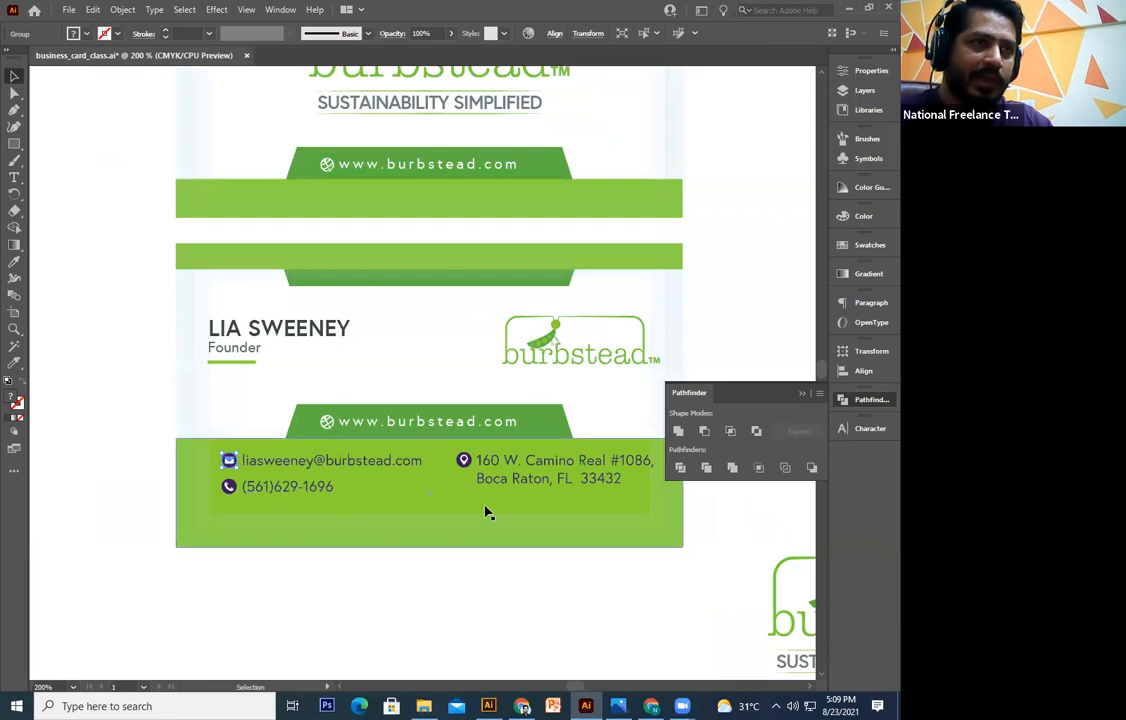
pyautogui.keyDown('shift'); pyautogui.click(464, 462); pyautogui.keyUp('shift')
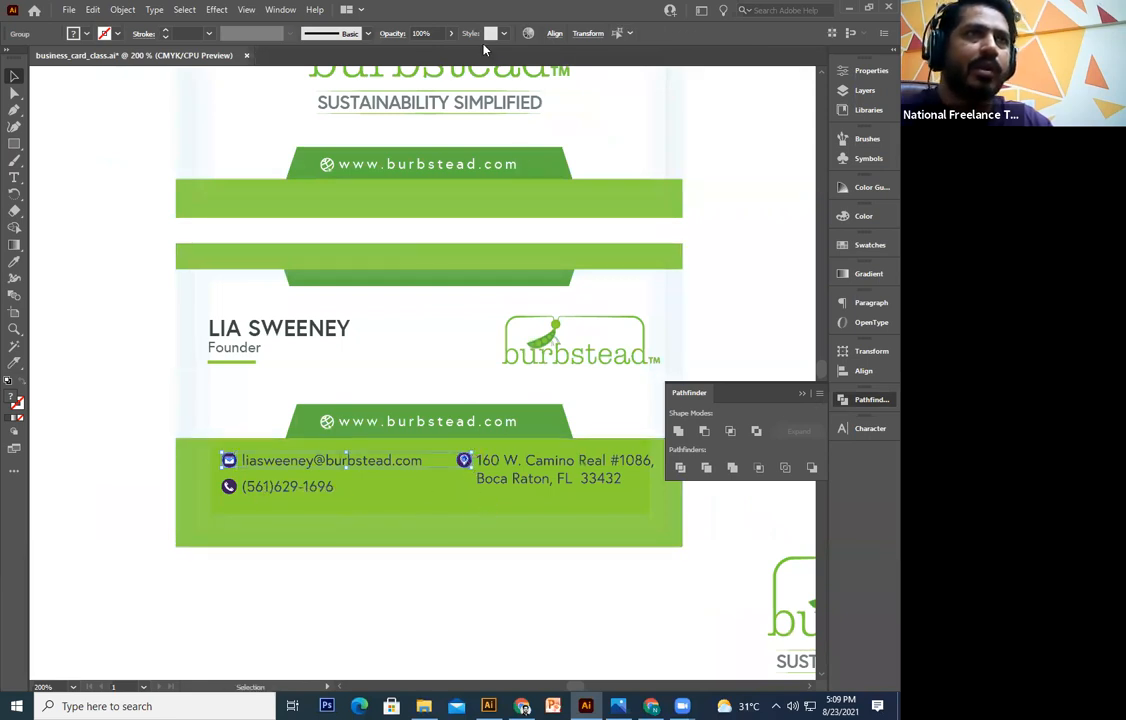
pyautogui.click(554, 34)
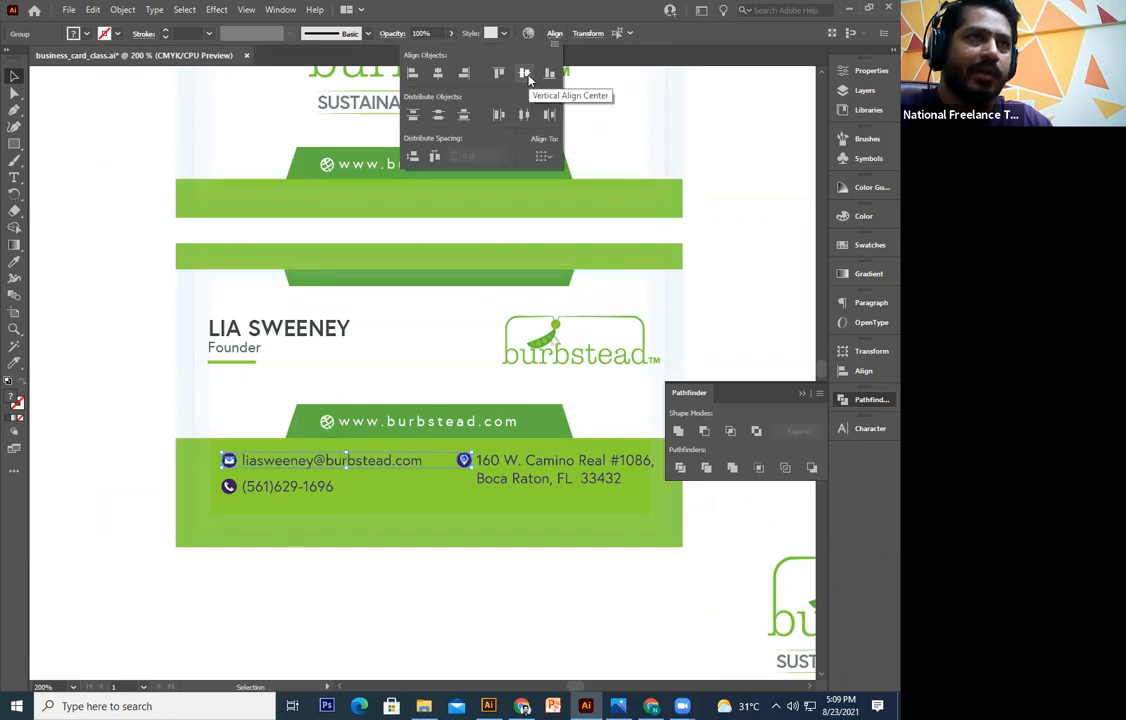
# Recolour the email, phone and address text on the green band to white
pyautogui.hotkey('ctrl', '+')
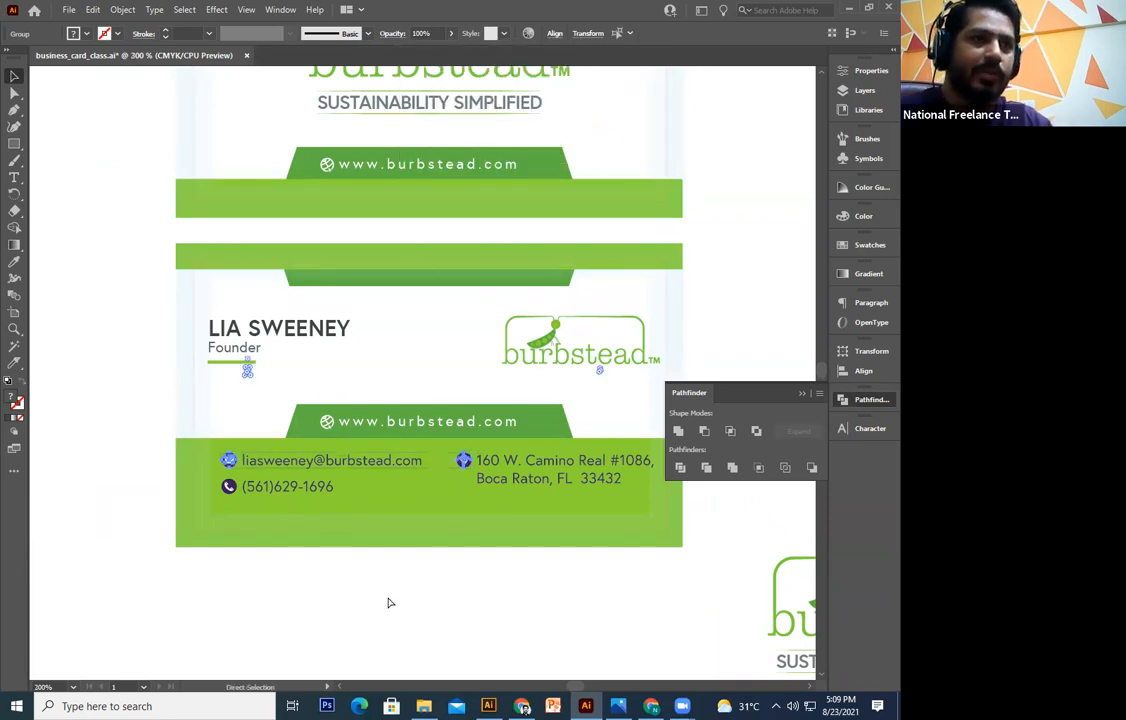
pyautogui.moveTo(488, 520); pyautogui.dragTo(396, 554)
pyautogui.click(398, 559)
pyautogui.moveTo(259, 455); pyautogui.dragTo(356, 451)
pyautogui.click(331, 483)
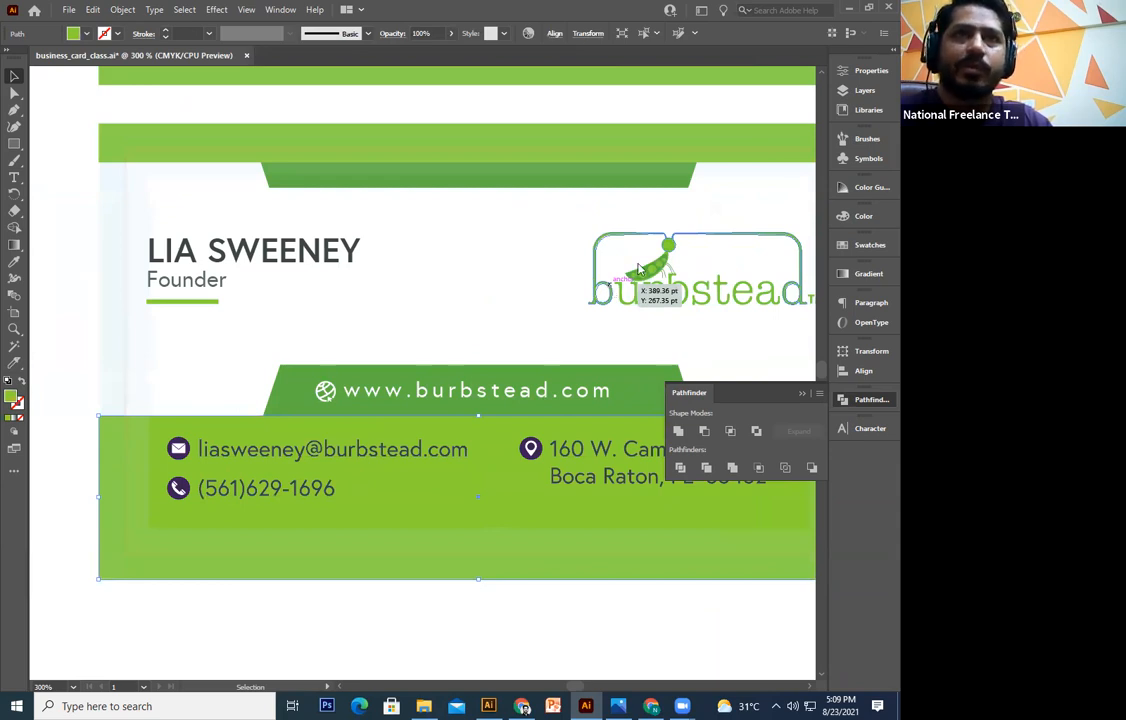
pyautogui.click(334, 457)
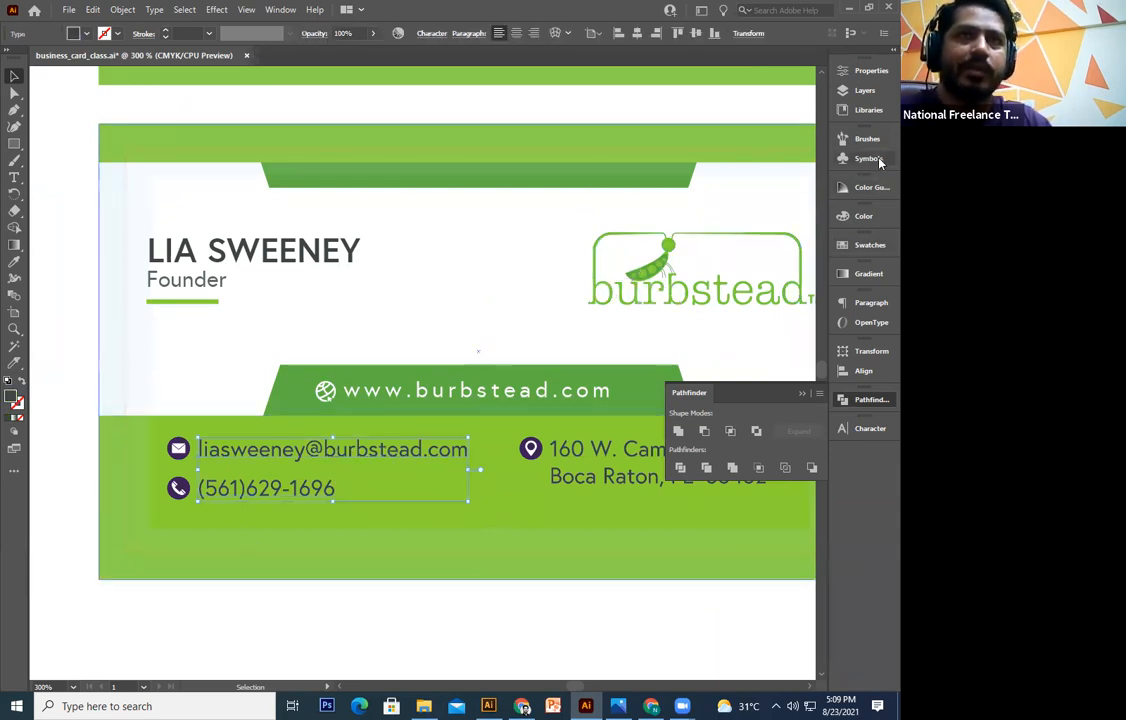
pyautogui.click(866, 248)
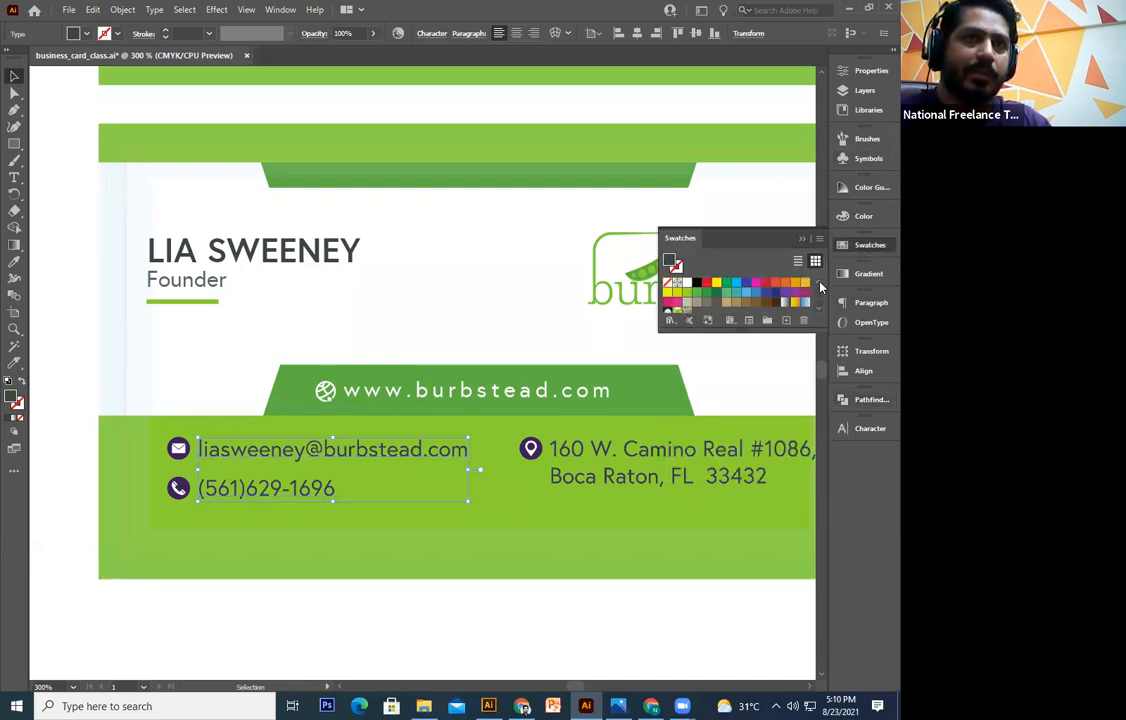
pyautogui.click(307, 632)
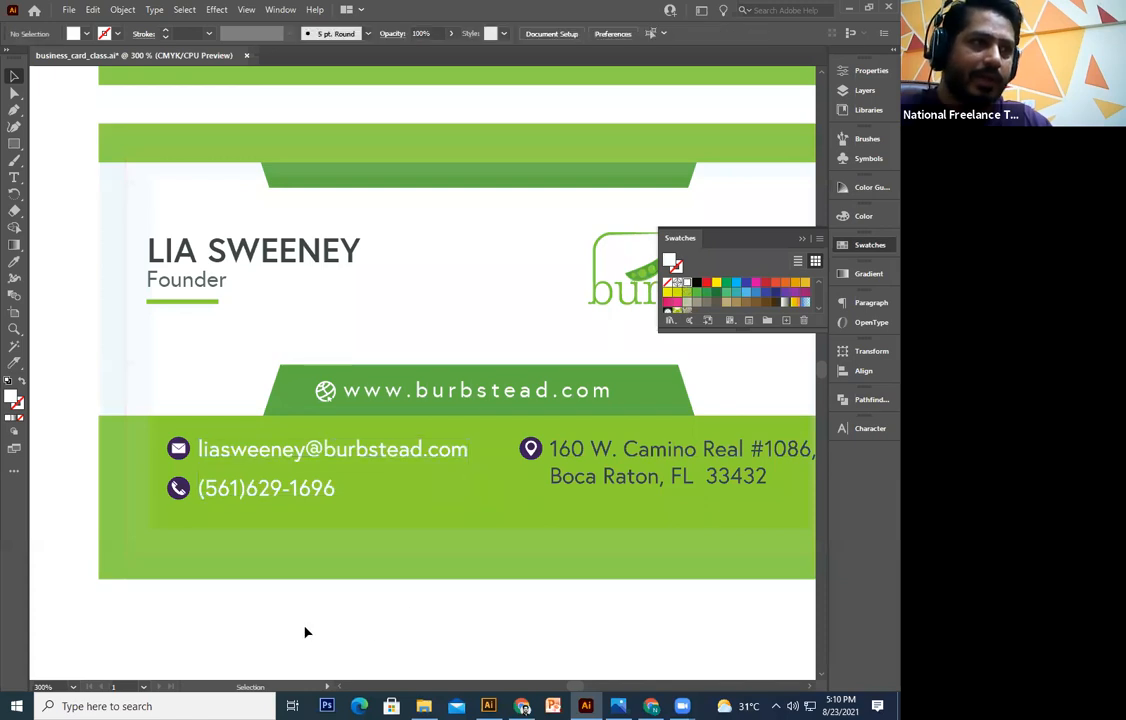
pyautogui.hscroll(2, 503, 603)
pyautogui.click(591, 477)
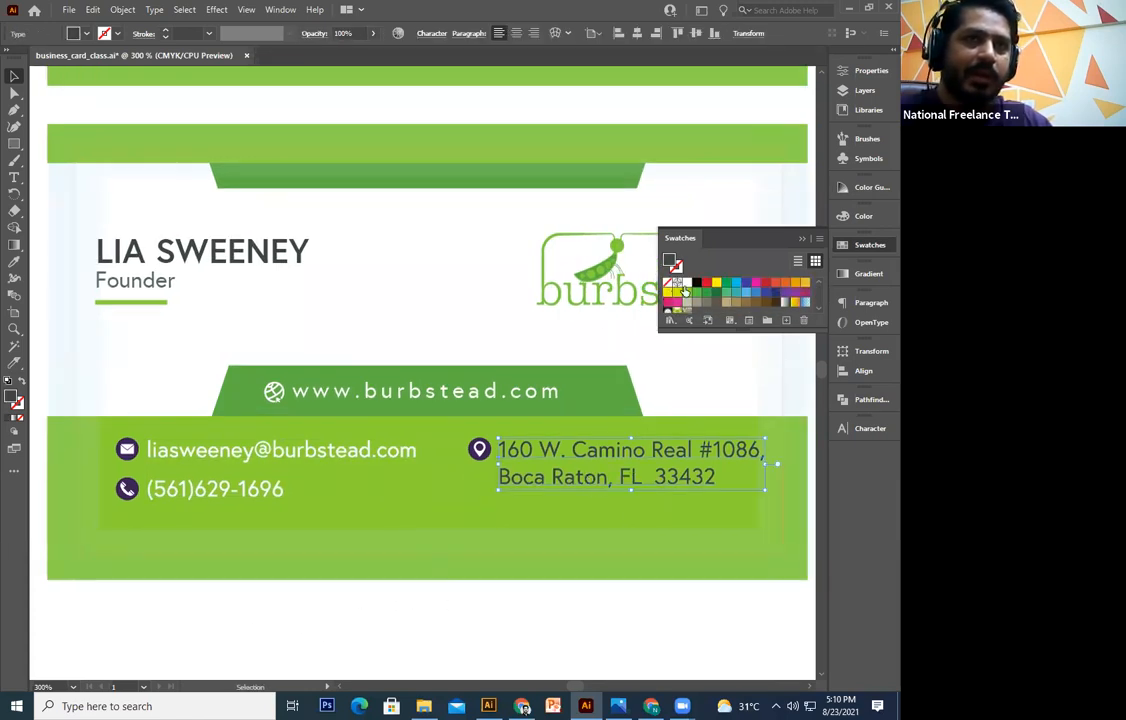
pyautogui.click(512, 632)
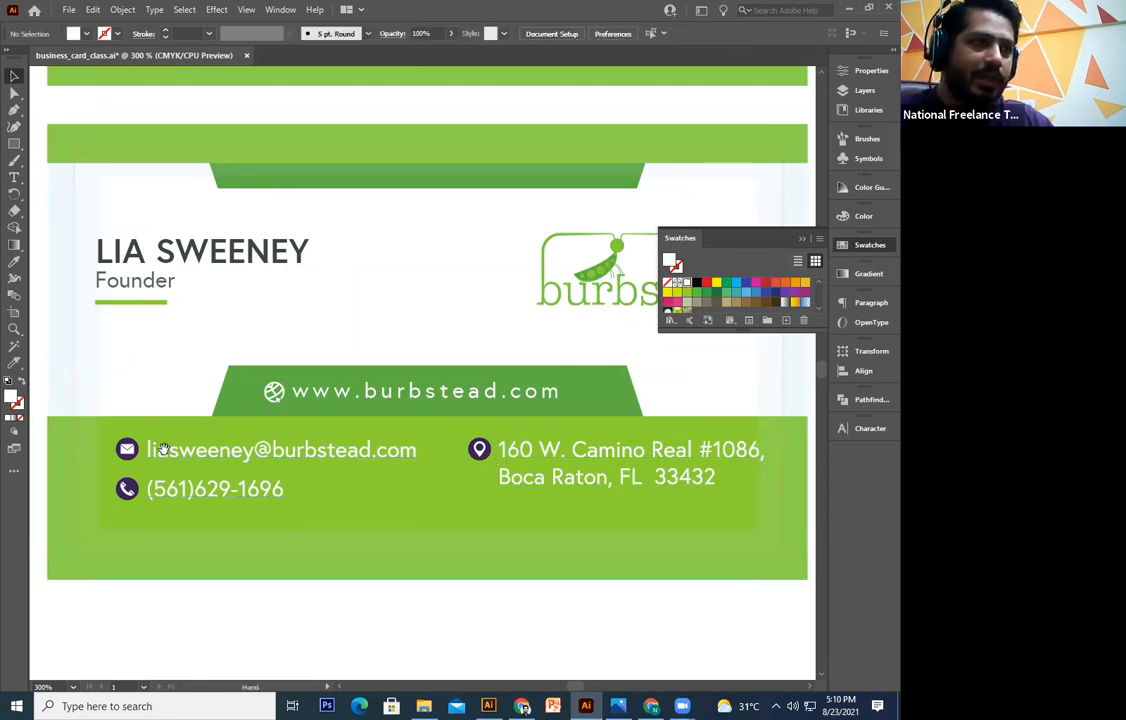
# Recolour the dark circle of the envelope icon on the green band to white
pyautogui.moveTo(197, 431); pyautogui.dragTo(271, 420)
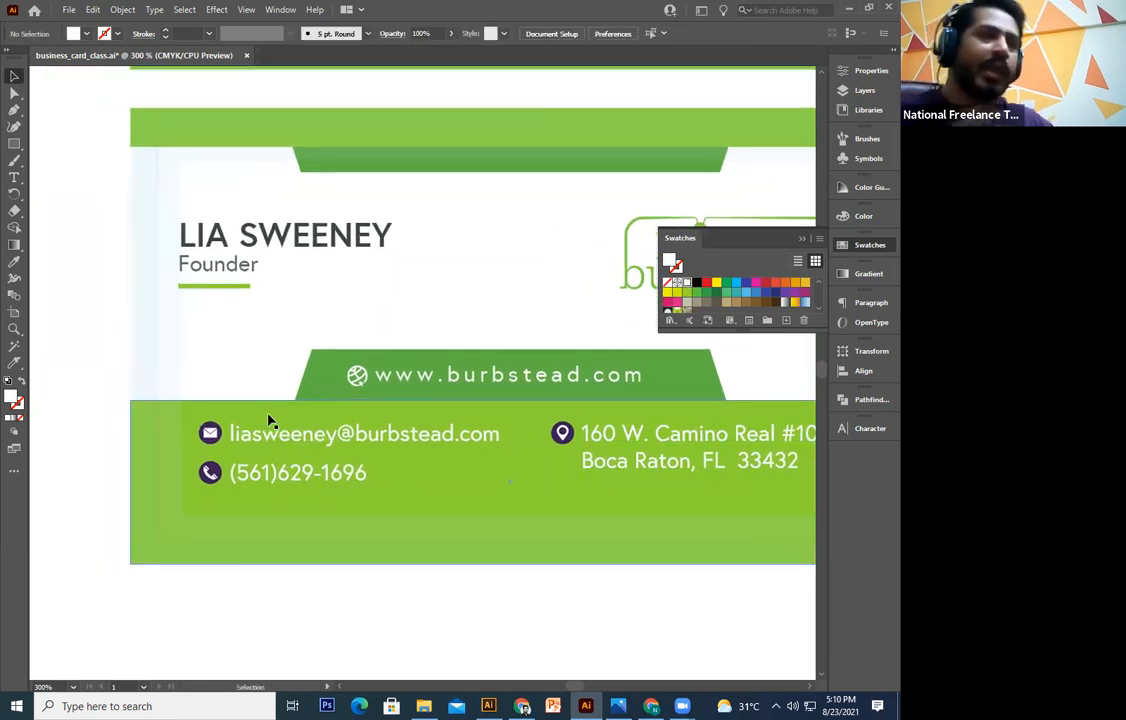
pyautogui.click(210, 430)
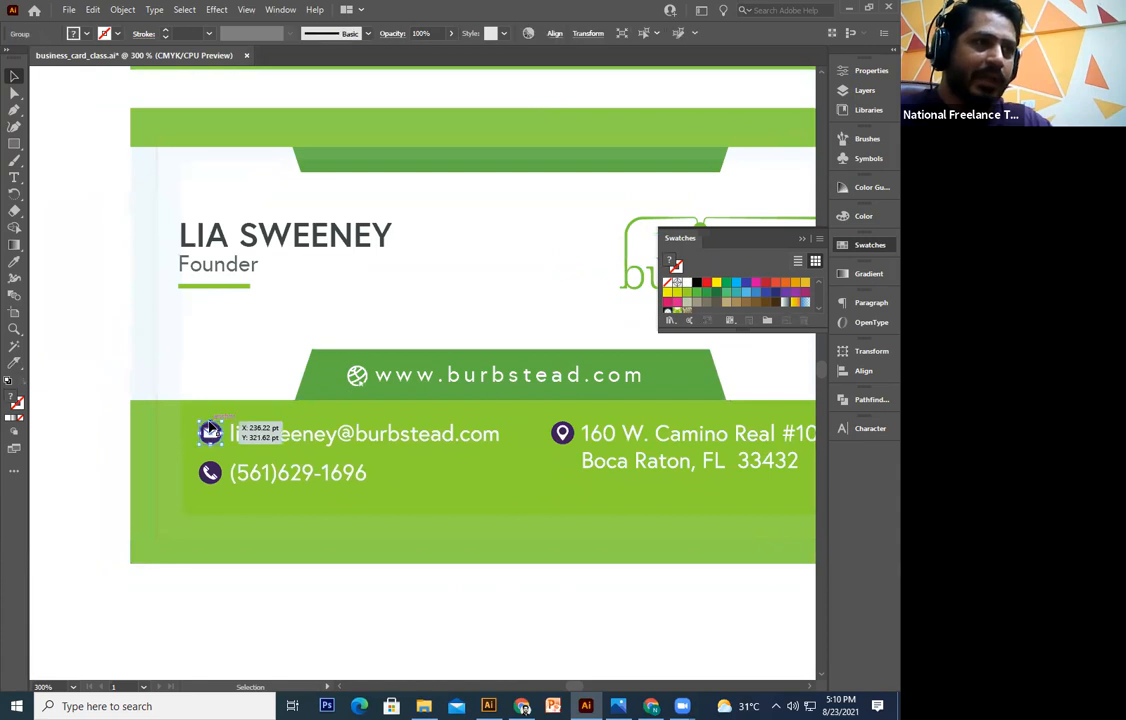
pyautogui.hotkey('ctrl', '=')
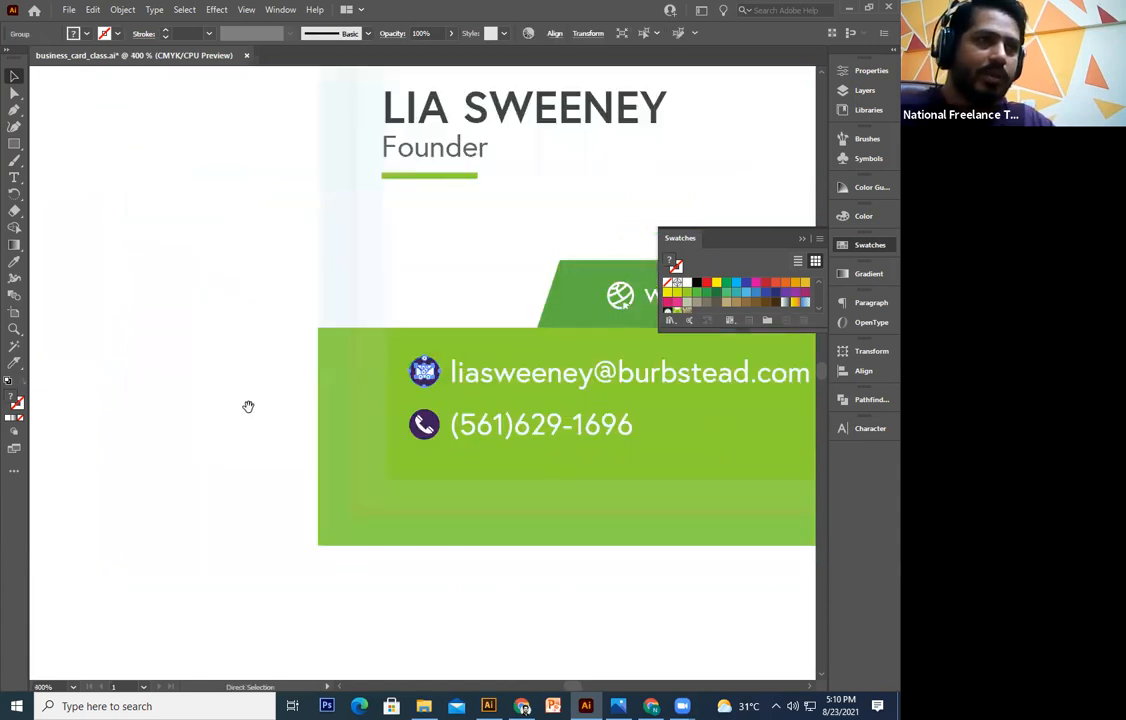
pyautogui.hotkey('ctrl', '=')
pyautogui.hotkey('ctrl', '=')
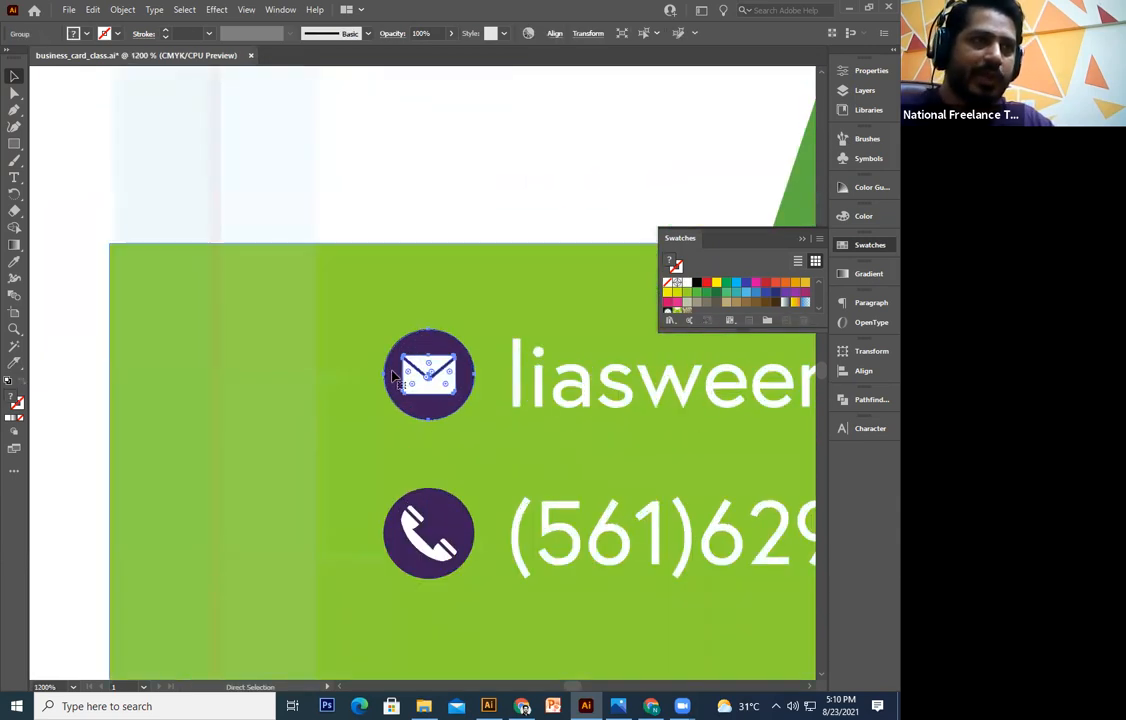
pyautogui.moveTo(435, 362); pyautogui.dragTo(392, 375)
pyautogui.doubleClick(392, 375)
pyautogui.click(392, 375)
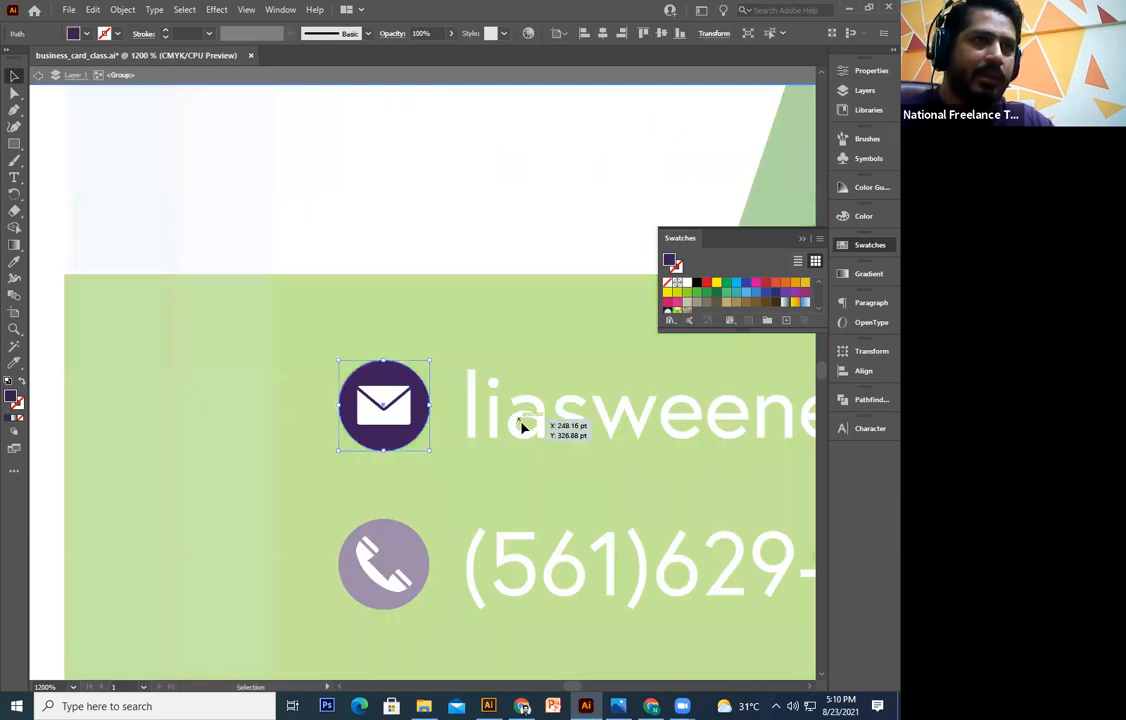
pyautogui.click(687, 283)
# Recolour the envelope symbol inside the white circle with the light green sampled from the band
pyautogui.click(398, 410)
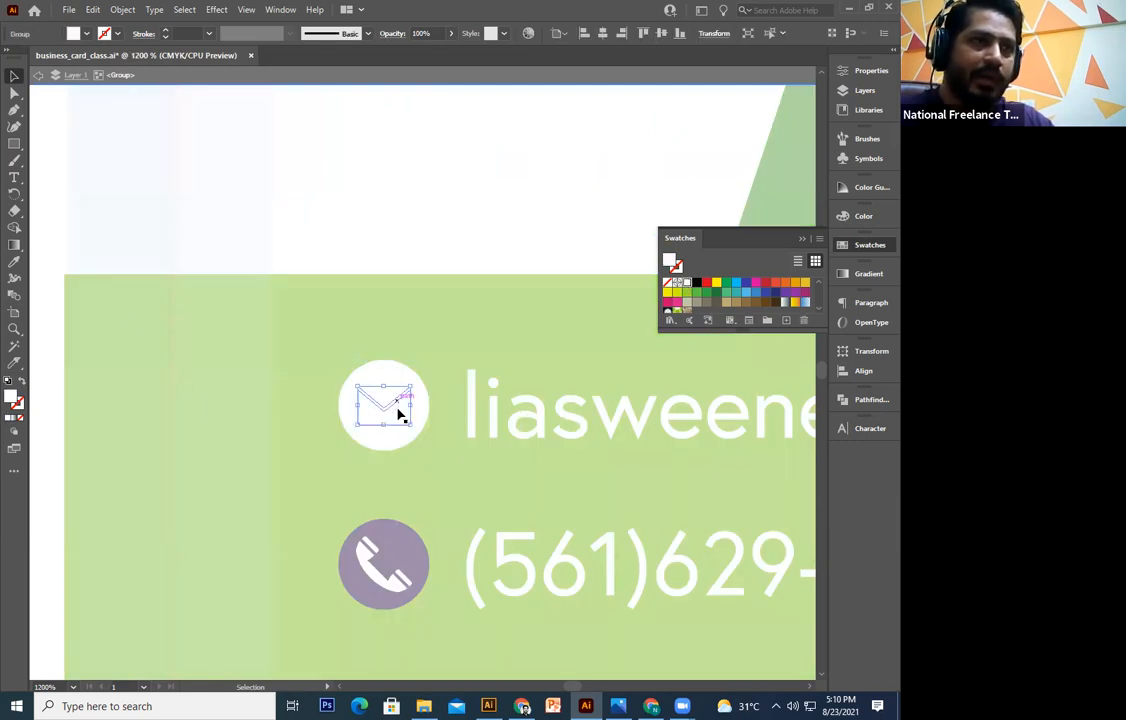
pyautogui.click(14, 261)
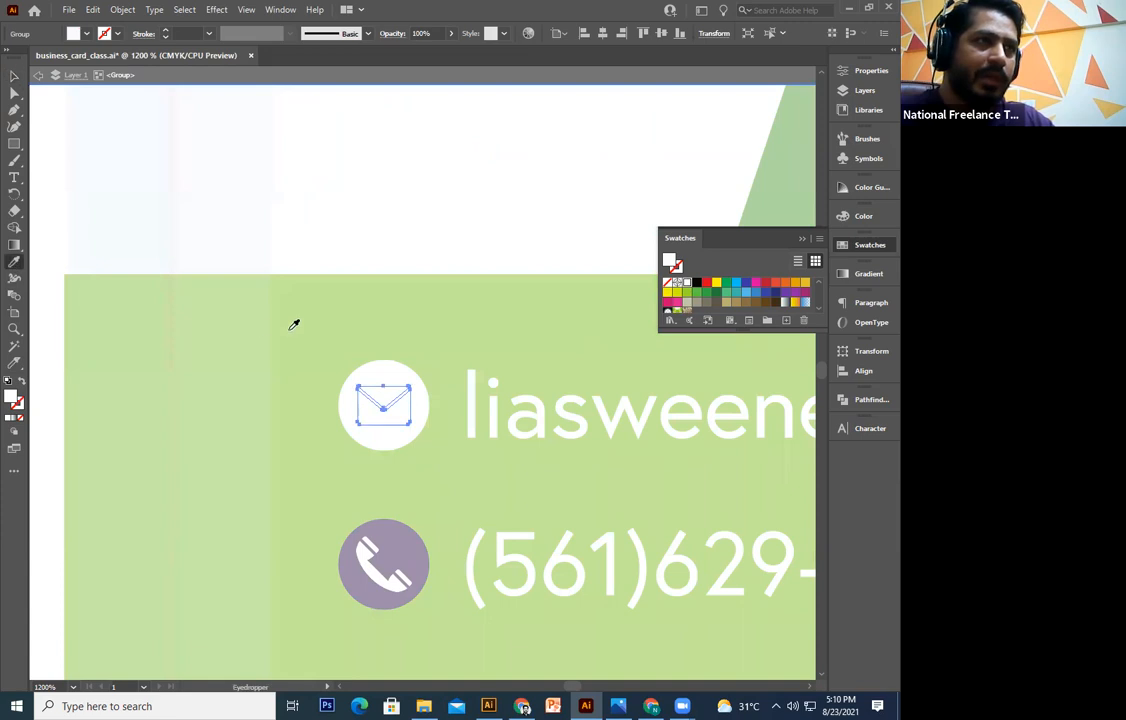
pyautogui.click(333, 325)
pyautogui.click(14, 75)
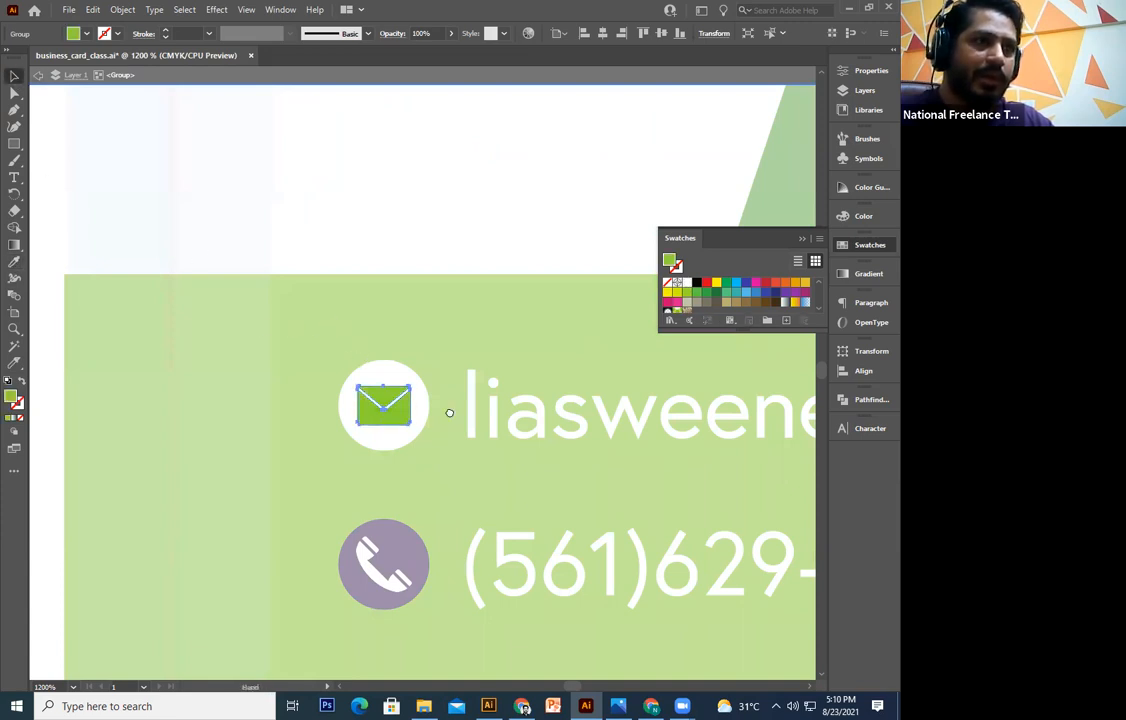
# Recolour the phone icon's dark circle to white, sampling the colour of the envelope icon's circle
pyautogui.scroll(-2, 341, 408)
pyautogui.click(343, 437)
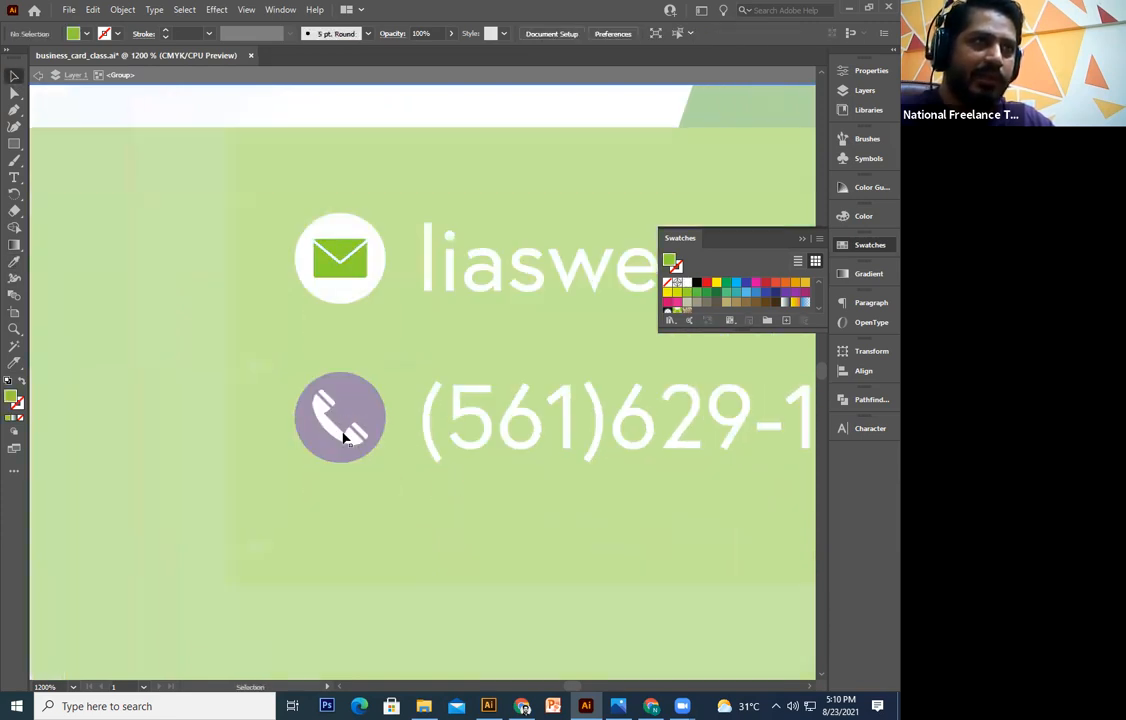
pyautogui.doubleClick(343, 437)
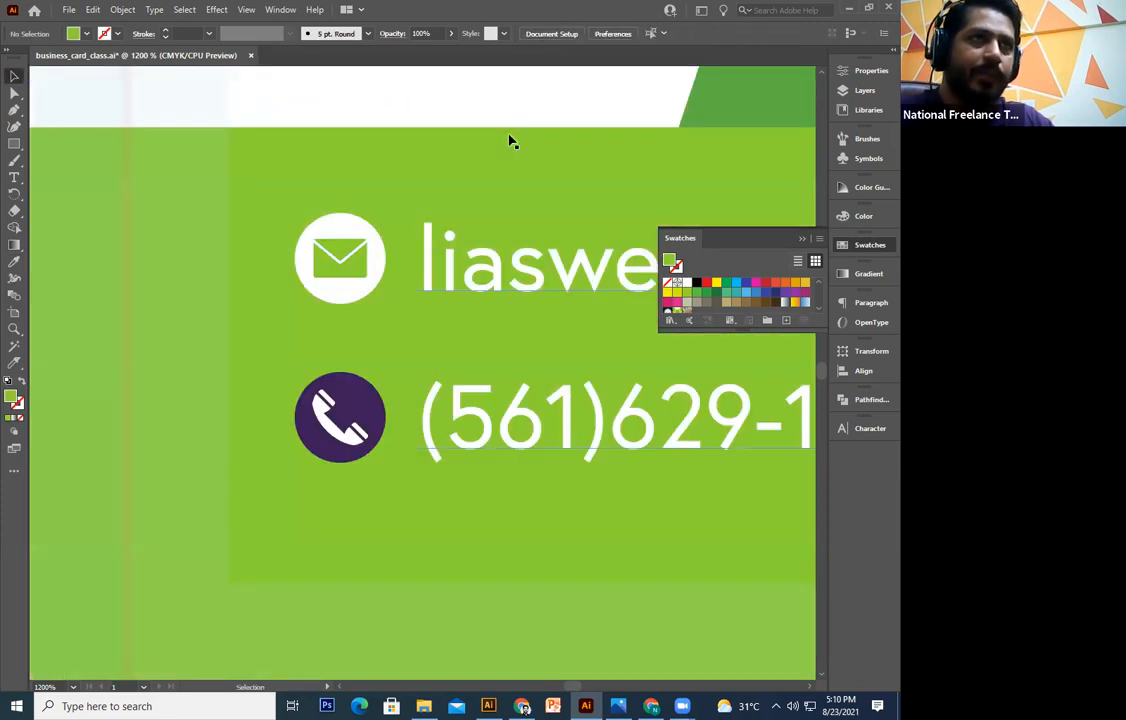
pyautogui.click(349, 451)
pyautogui.doubleClick(362, 399)
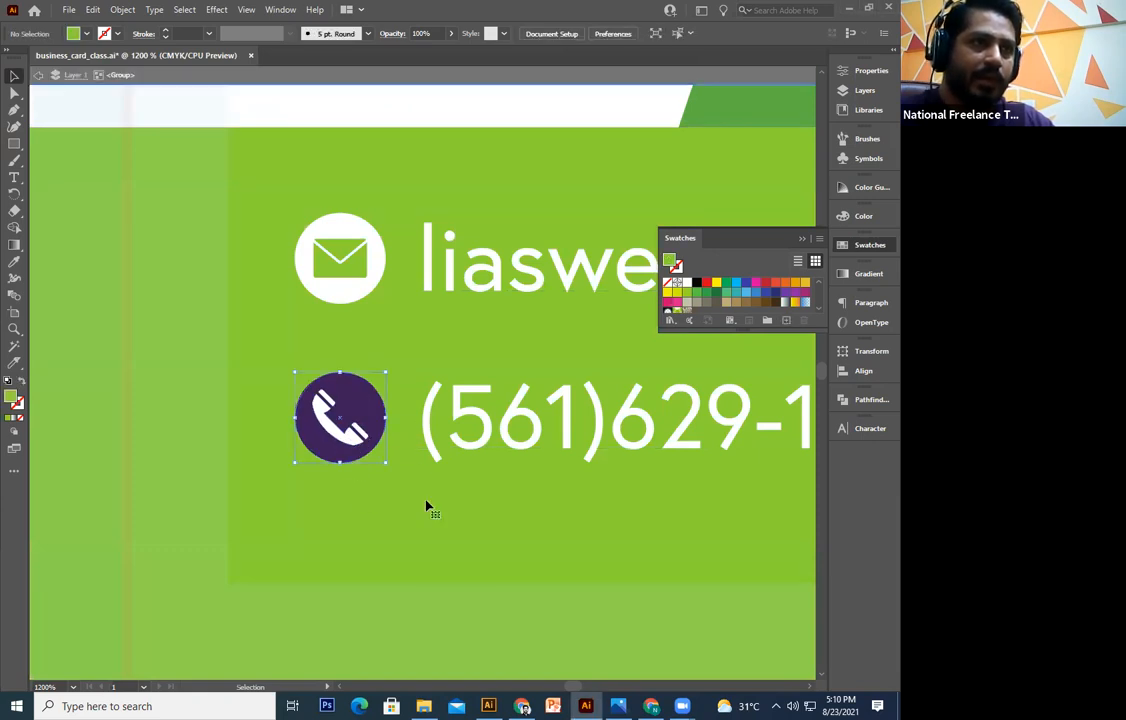
pyautogui.click(329, 412)
pyautogui.click(14, 262)
pyautogui.click(316, 272)
pyautogui.click(14, 76)
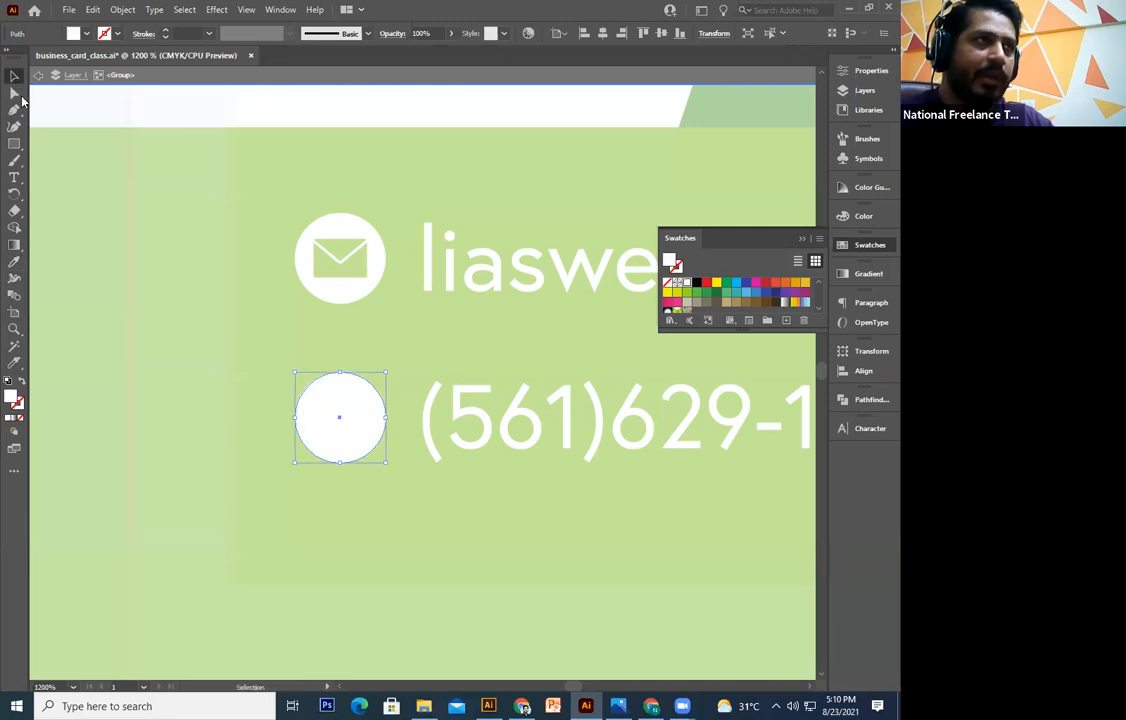
# Recolour the handset symbol of the phone icon with the light green sampled from the band and leave its group
pyautogui.click(346, 432)
pyautogui.click(14, 262)
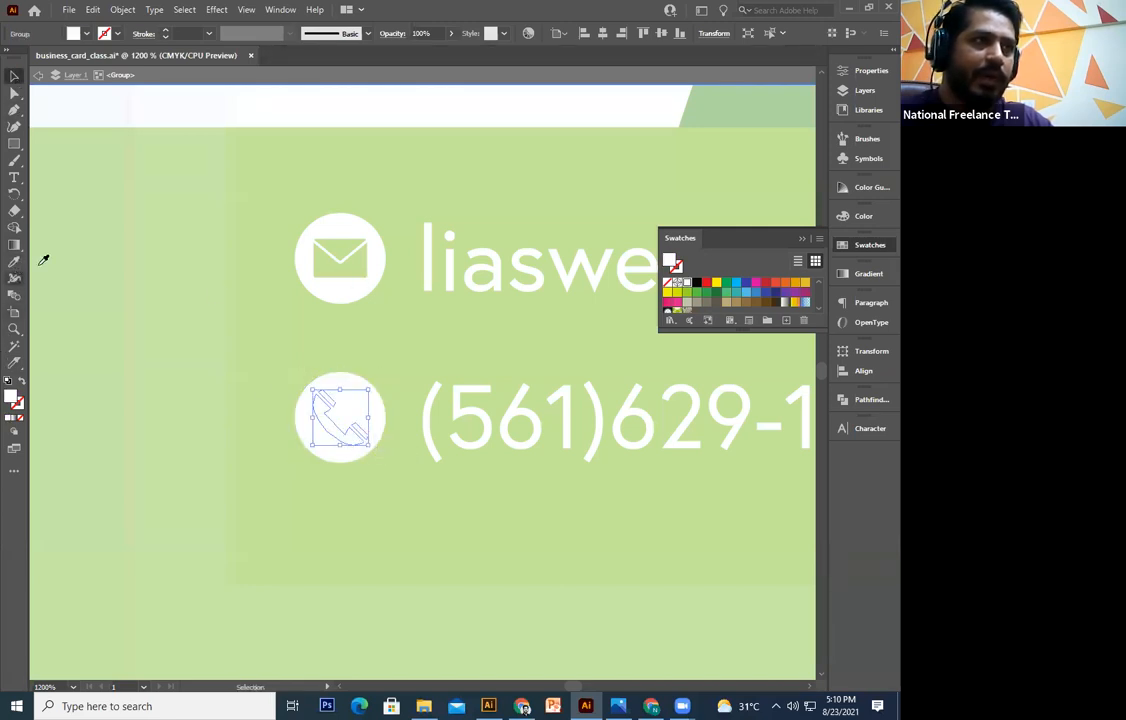
pyautogui.click(225, 269)
pyautogui.click(14, 76)
pyautogui.click(150, 301)
pyautogui.press('space')
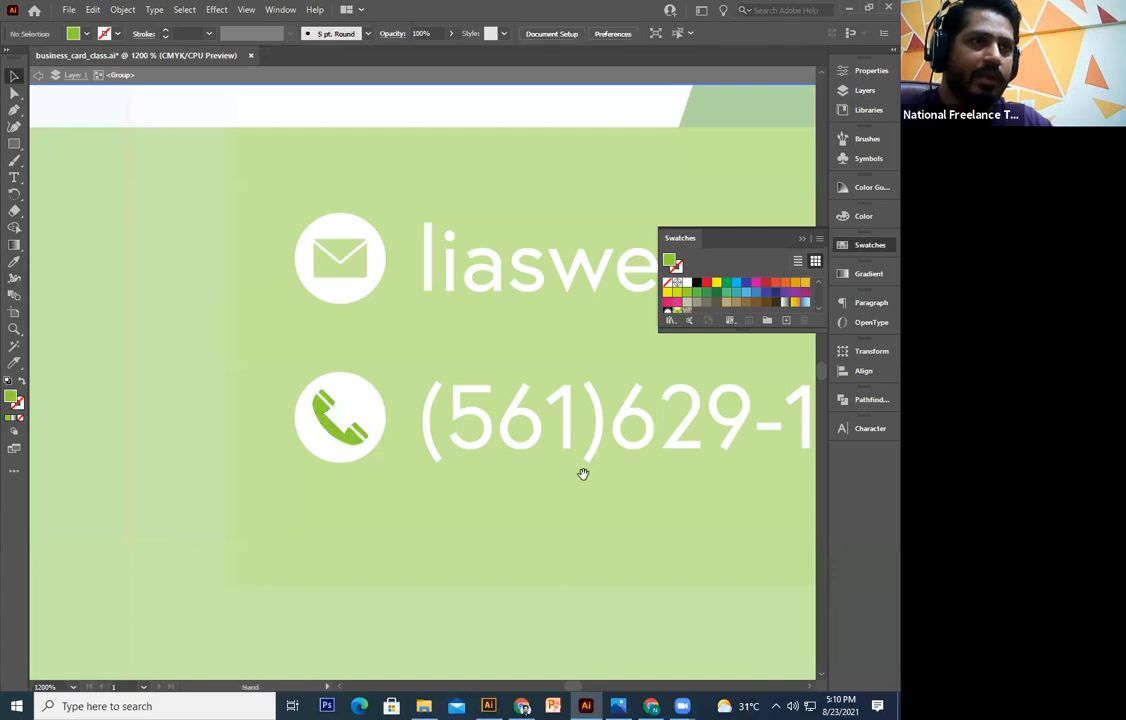
pyautogui.doubleClick(493, 542)
# Recolour the dark circle of the location pin icon to white
pyautogui.press('space')
pyautogui.moveTo(521, 458); pyautogui.dragTo(240, 498)
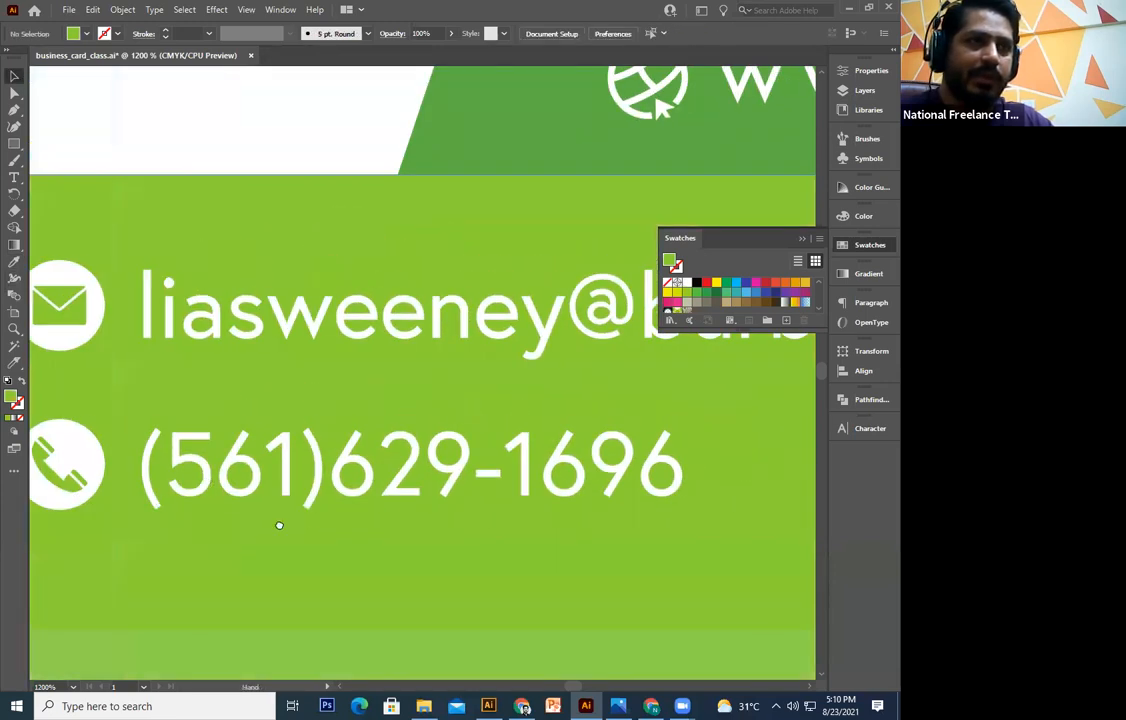
pyautogui.moveTo(700, 405); pyautogui.dragTo(80, 463)
pyautogui.moveTo(475, 463); pyautogui.dragTo(61, 488)
pyautogui.press('space')
pyautogui.click(462, 425)
pyautogui.hotkey('ctrl', '-')
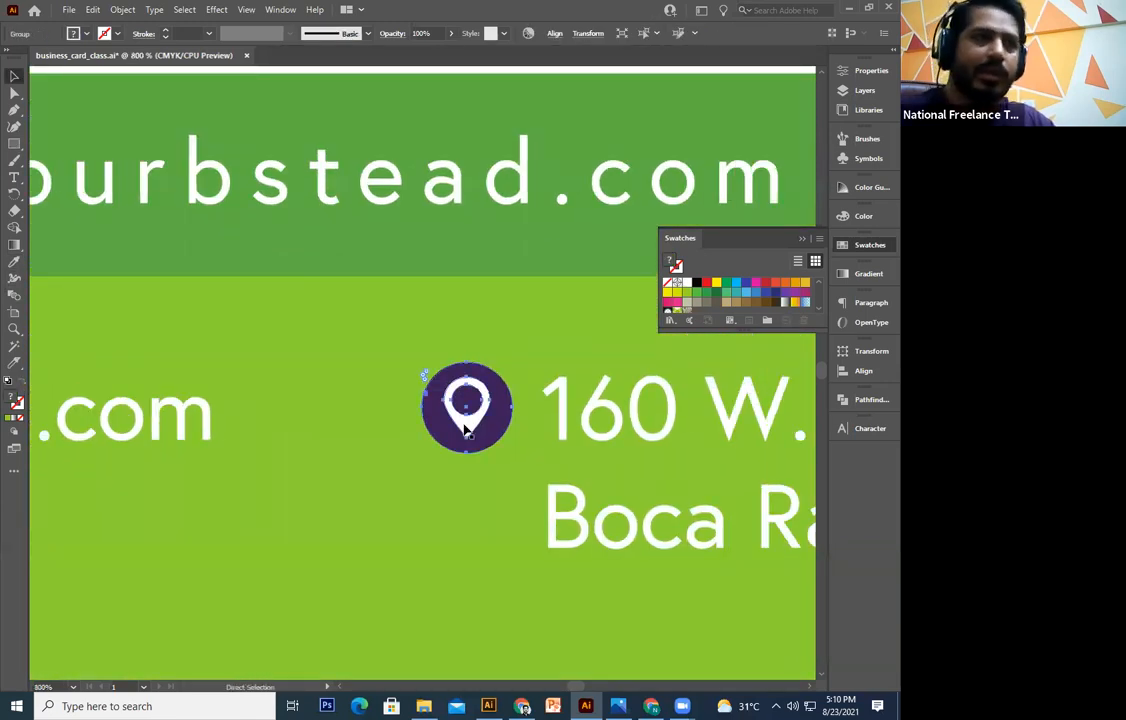
pyautogui.press('space')
pyautogui.moveTo(432, 420); pyautogui.dragTo(520, 430)
pyautogui.doubleClick(506, 382)
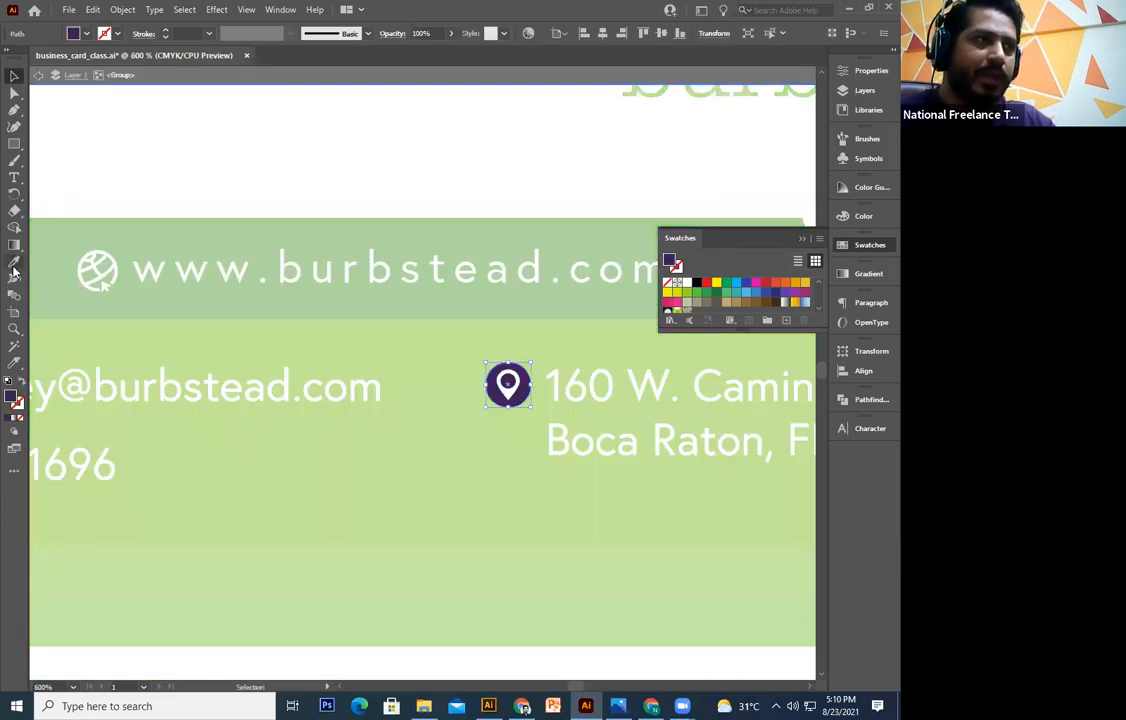
pyautogui.click(14, 264)
pyautogui.click(121, 186)
pyautogui.click(13, 77)
# Recolour the pin symbol inside the white circle with the band's light green and leave its group
pyautogui.click(515, 385)
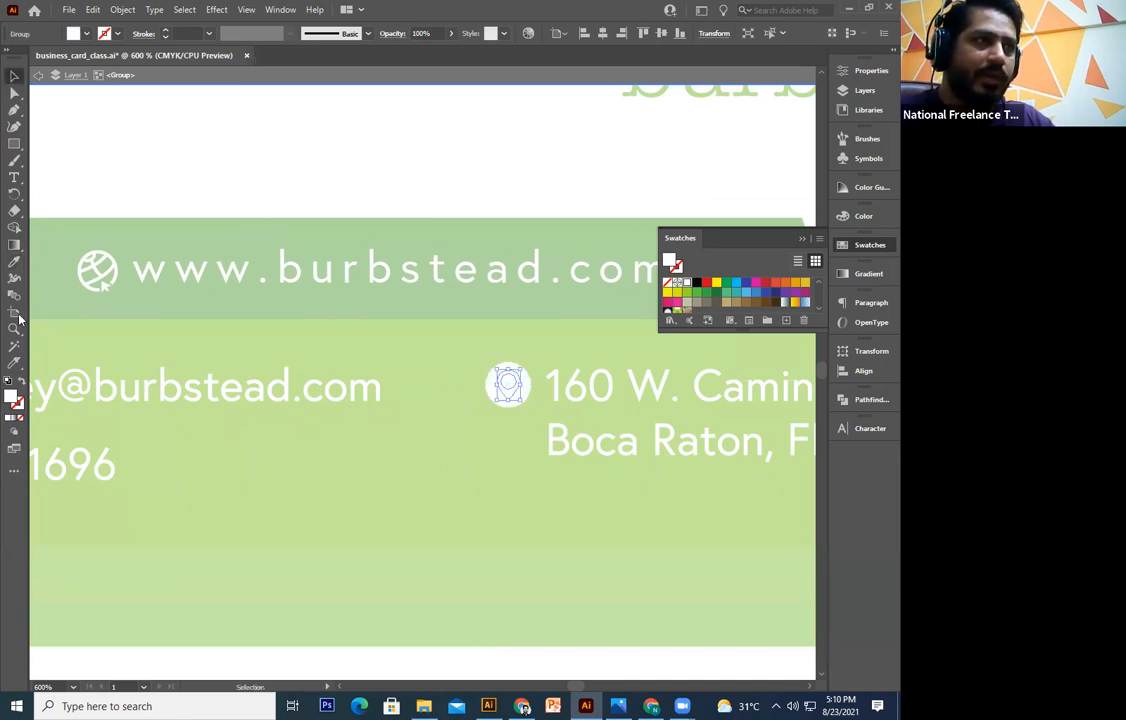
pyautogui.press('i')
pyautogui.click(440, 528)
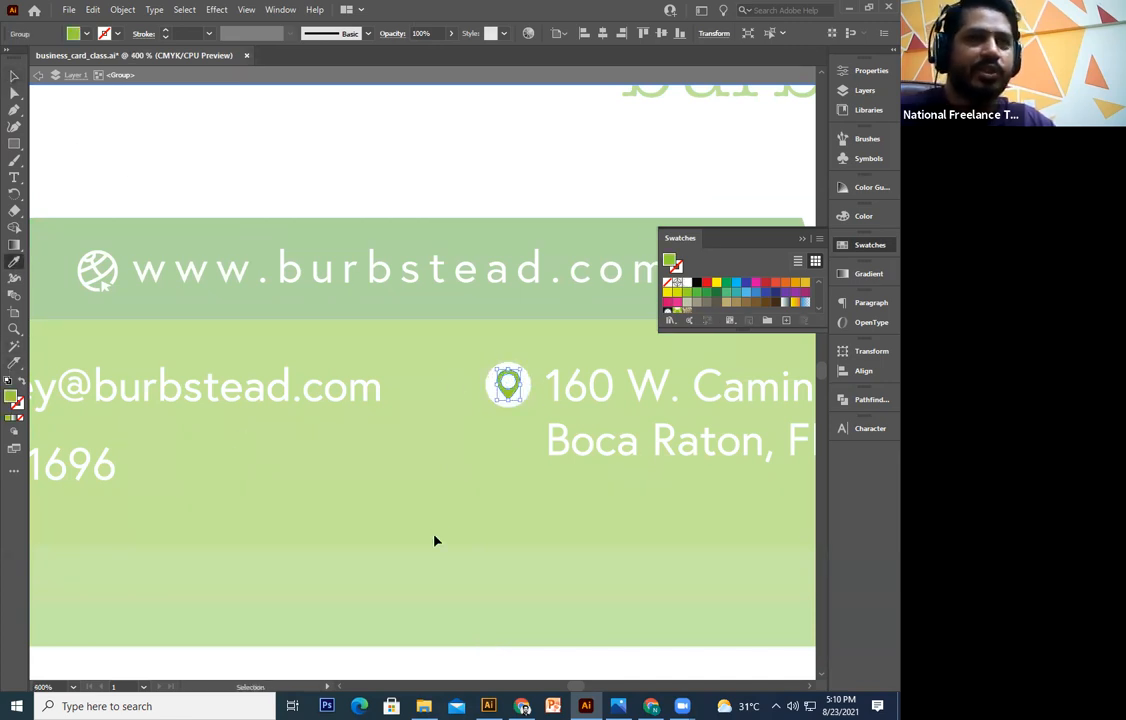
pyautogui.hotkey('ctrl', '-')
pyautogui.hotkey('ctrl', '-')
pyautogui.press('v')
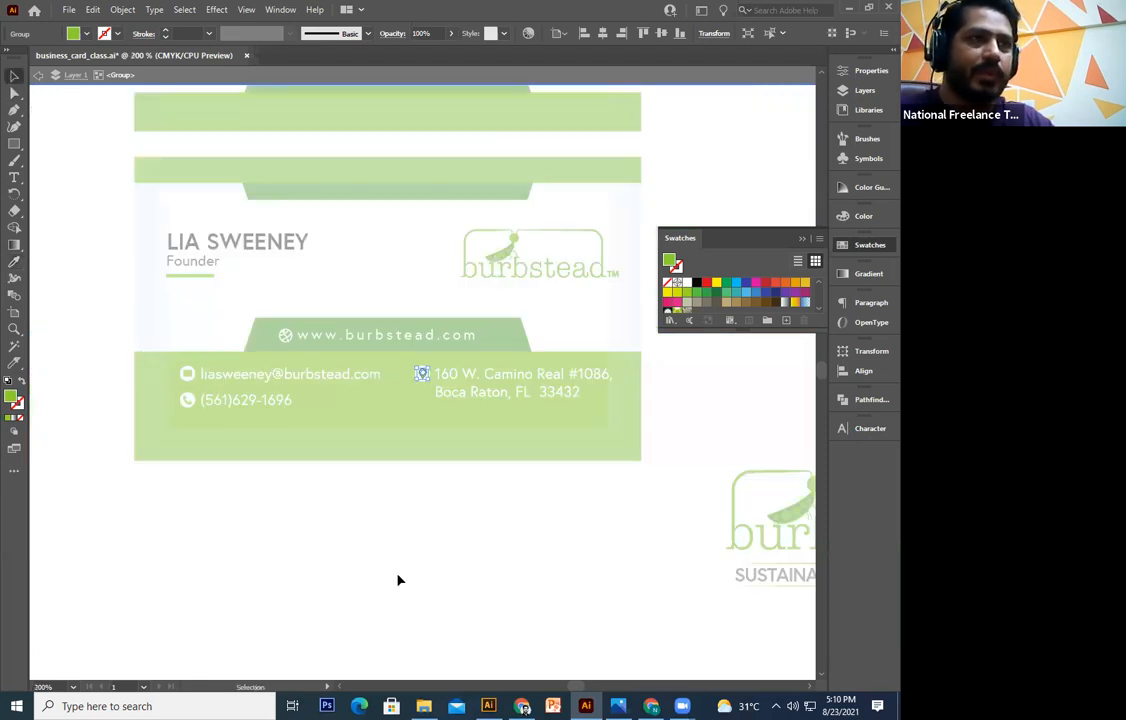
pyautogui.click(352, 546)
# Try to group the contact details and icons together with the green band and website banner
pyautogui.click(271, 430)
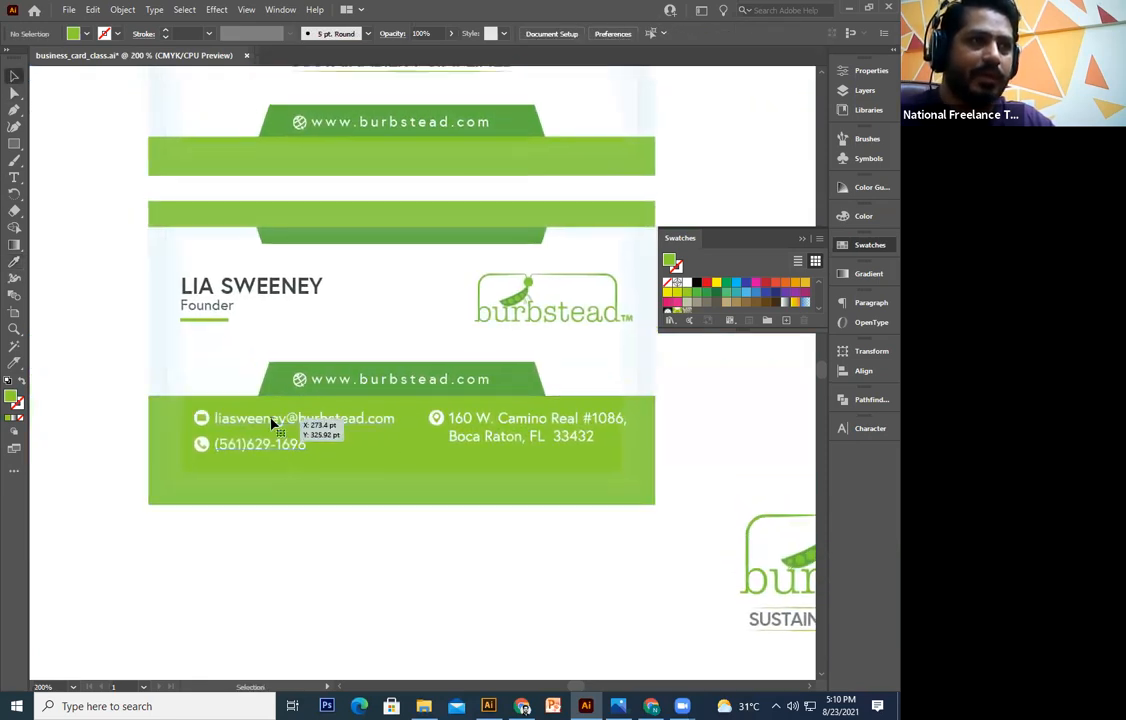
pyautogui.keyDown('shift'); pyautogui.click(205, 443); pyautogui.keyUp('shift')
pyautogui.keyDown('shift'); pyautogui.click(201, 422); pyautogui.keyUp('shift')
pyautogui.keyDown('shift'); pyautogui.click(480, 418); pyautogui.keyUp('shift')
pyautogui.keyDown('shift'); pyautogui.click(437, 418); pyautogui.keyUp('shift')
pyautogui.keyDown('shift'); pyautogui.click(553, 402); pyautogui.keyUp('shift')
pyautogui.keyDown('shift'); pyautogui.click(532, 393); pyautogui.keyUp('shift')
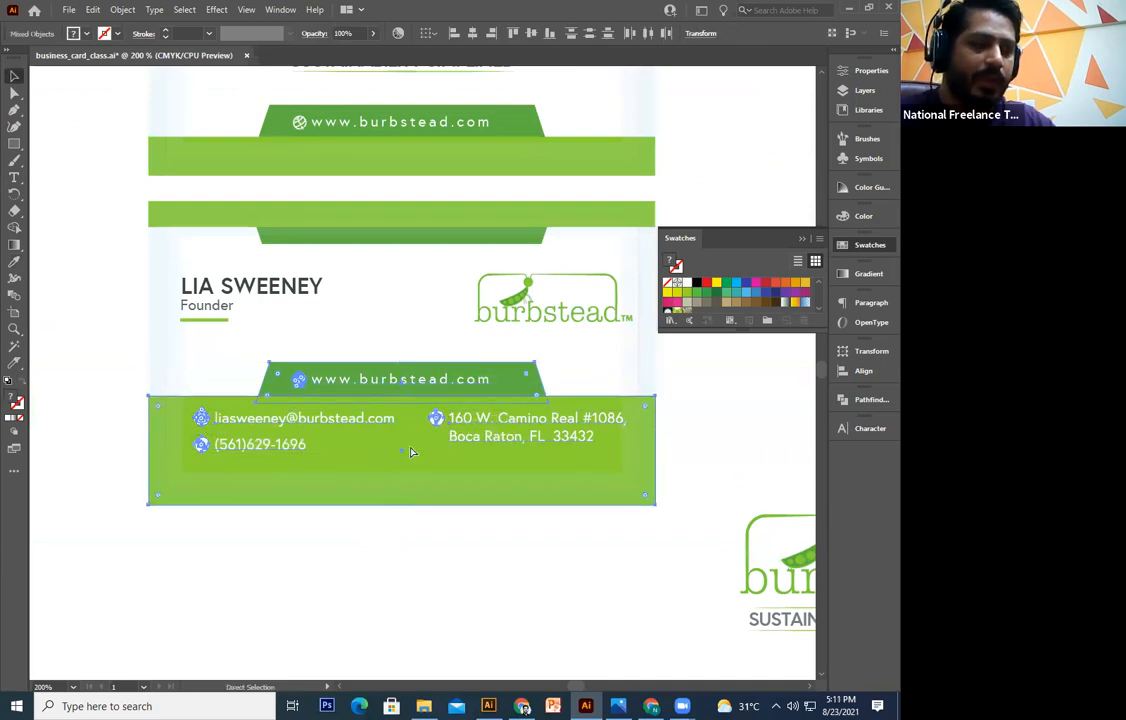
pyautogui.hotkey('ctrl', 'g')
pyautogui.hotkey('ctrl', 'z')
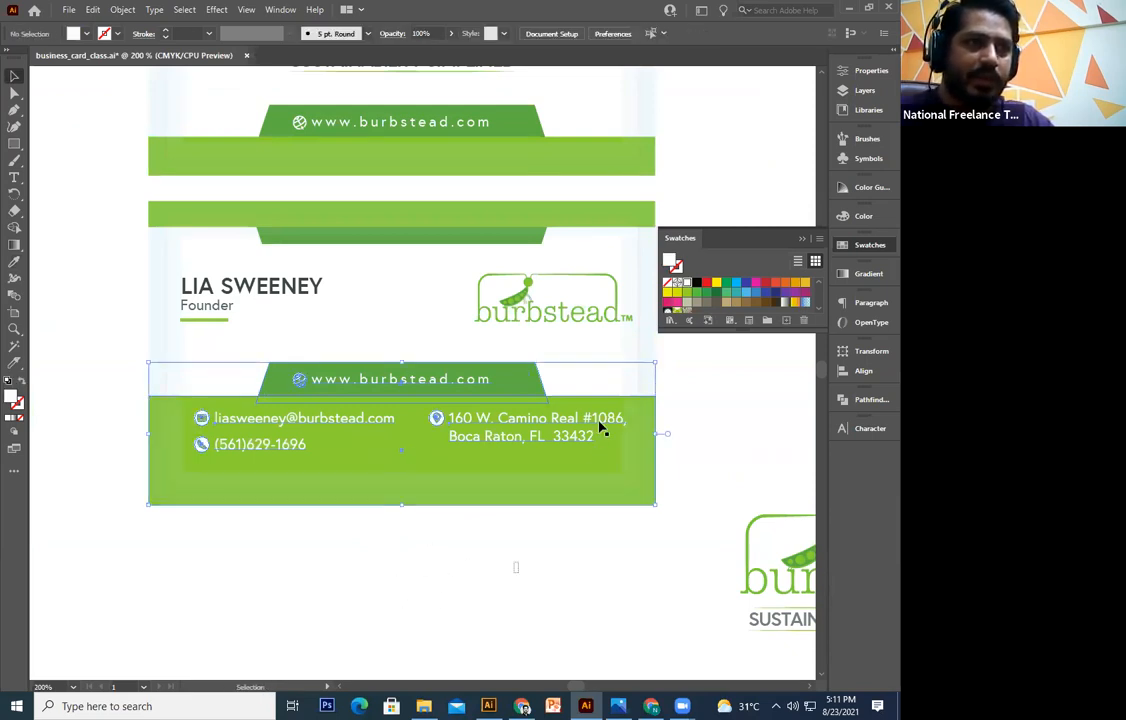
# Group the email, phone and address texts with their icons and nudge the group slightly down on the green band
pyautogui.click(517, 446)
pyautogui.keyDown('shift'); pyautogui.click(428, 419); pyautogui.keyUp('shift')
pyautogui.keyDown('shift'); pyautogui.click(317, 424); pyautogui.keyUp('shift')
pyautogui.keyDown('shift'); pyautogui.click(197, 418); pyautogui.keyUp('shift')
pyautogui.keyDown('shift'); pyautogui.click(195, 446); pyautogui.keyUp('shift')
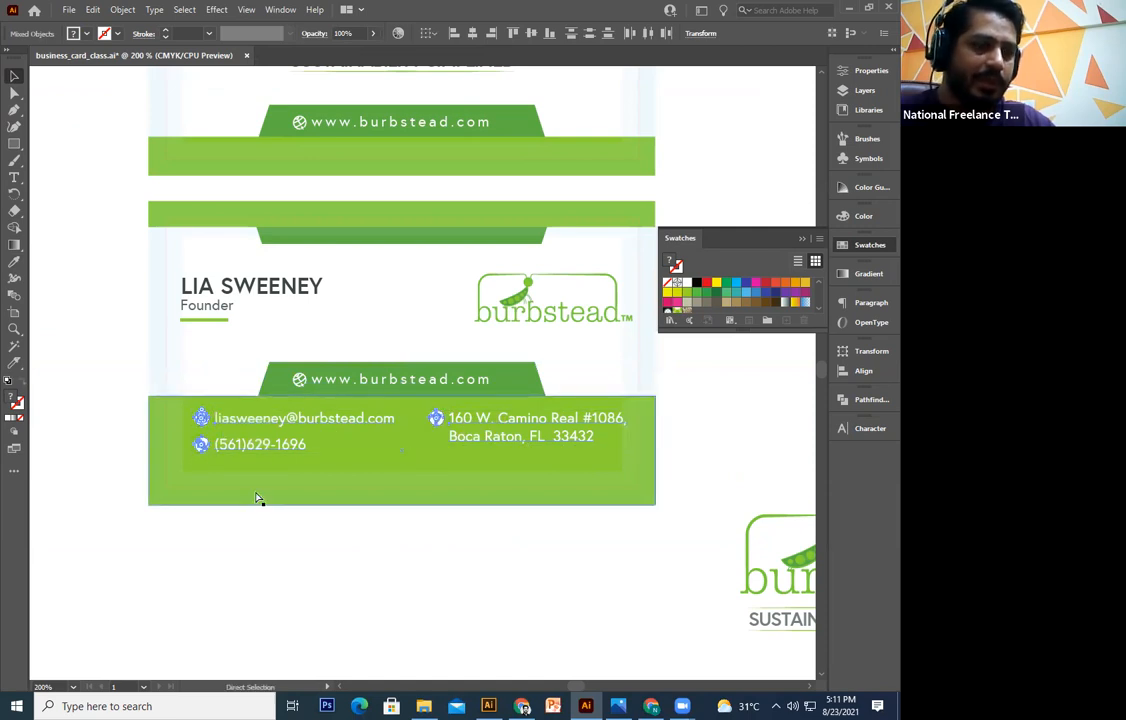
pyautogui.hotkey('ctrl', 'g')
pyautogui.press('Down')
pyautogui.press('Down')
pyautogui.press('Down')
pyautogui.press('Down')
pyautogui.press('Down')
pyautogui.press('Up')
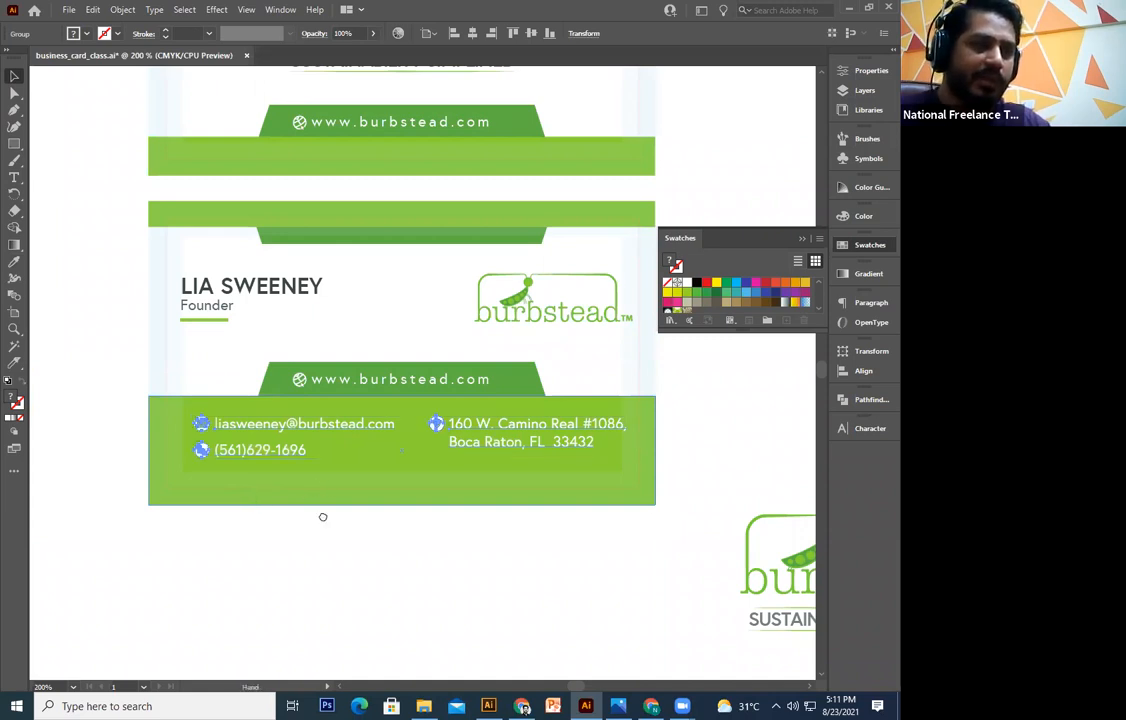
# Lower the top edge of the contact side's bottom green band slightly, making the band shorter
pyautogui.scroll(1, 330, 505)
pyautogui.click(413, 456)
pyautogui.moveTo(401, 447); pyautogui.dragTo(400, 486)
# Move the lower dark green banner with its website text and globe icon down to sit on the shortened band
pyautogui.click(465, 437)
pyautogui.keyDown('shift'); pyautogui.click(510, 433); pyautogui.keyUp('shift')
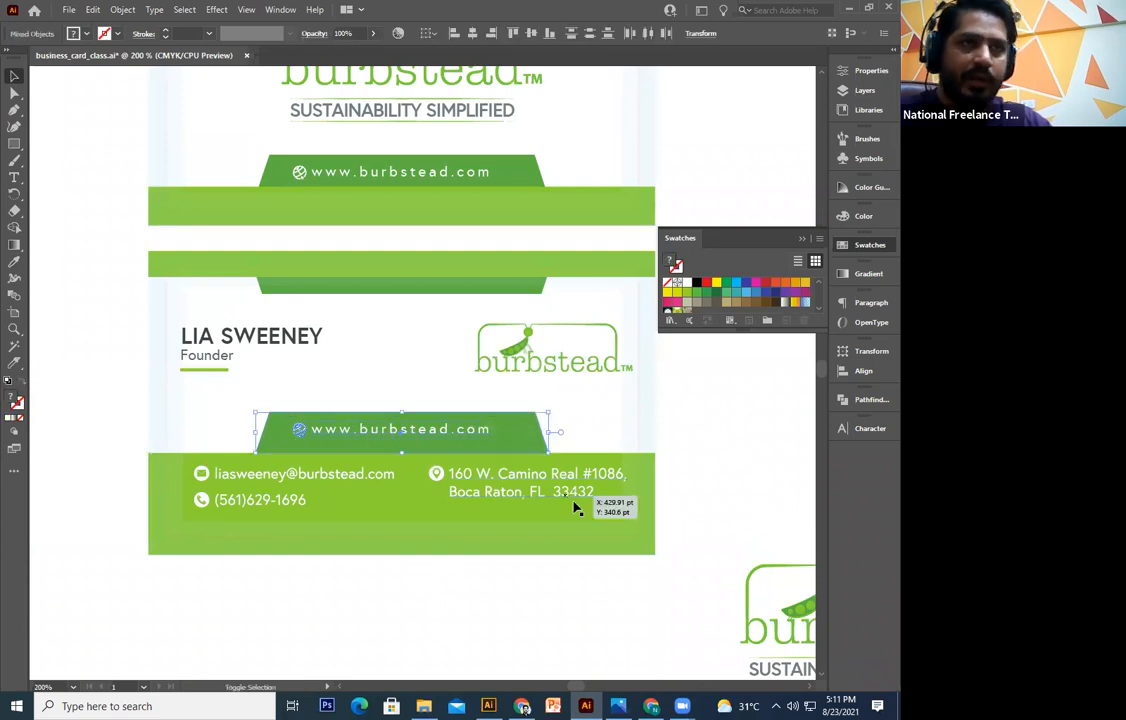
pyautogui.press('Down')
pyautogui.press('Down')
pyautogui.press('Down')
pyautogui.press('Down')
pyautogui.press('Down')
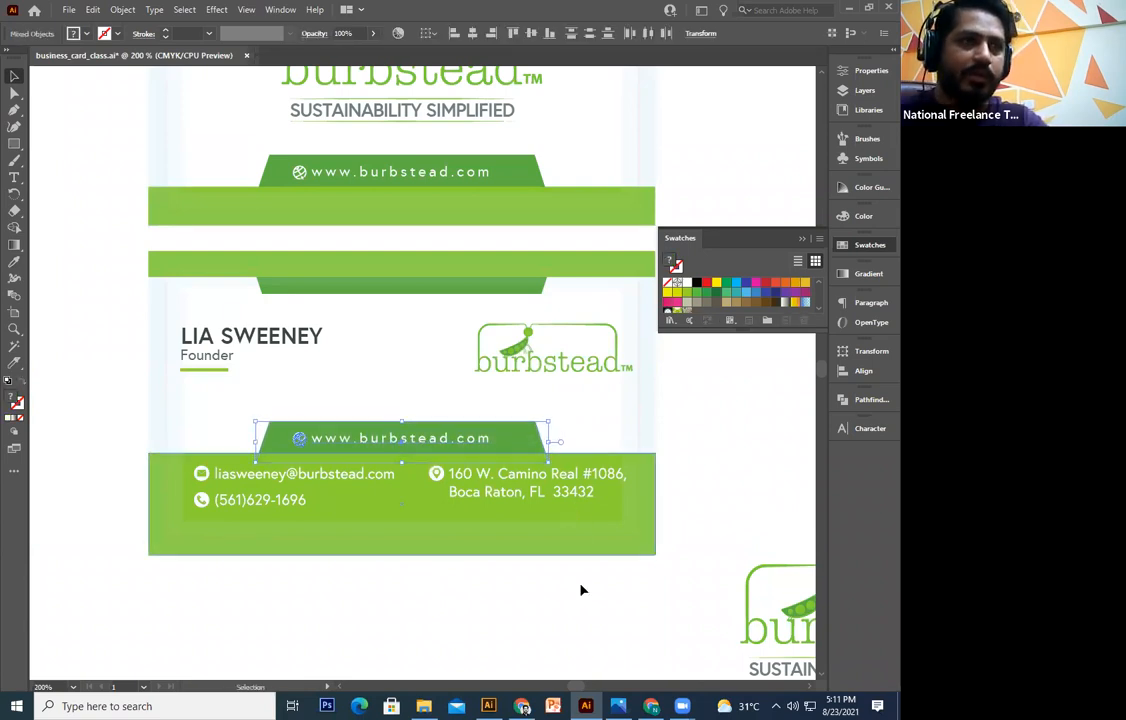
pyautogui.click(590, 621)
# Shift the address text and its location pin icon left within the contact group, closer to the email line
pyautogui.moveTo(453, 542); pyautogui.dragTo(465, 550)
pyautogui.click(523, 505)
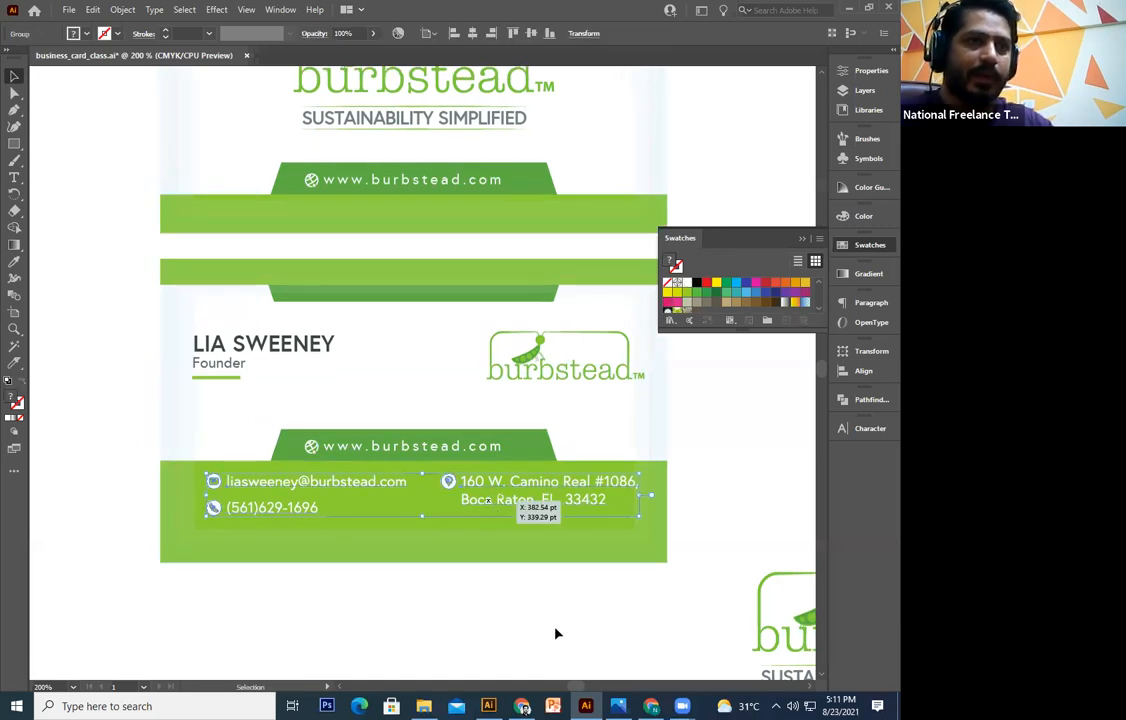
pyautogui.doubleClick(500, 502)
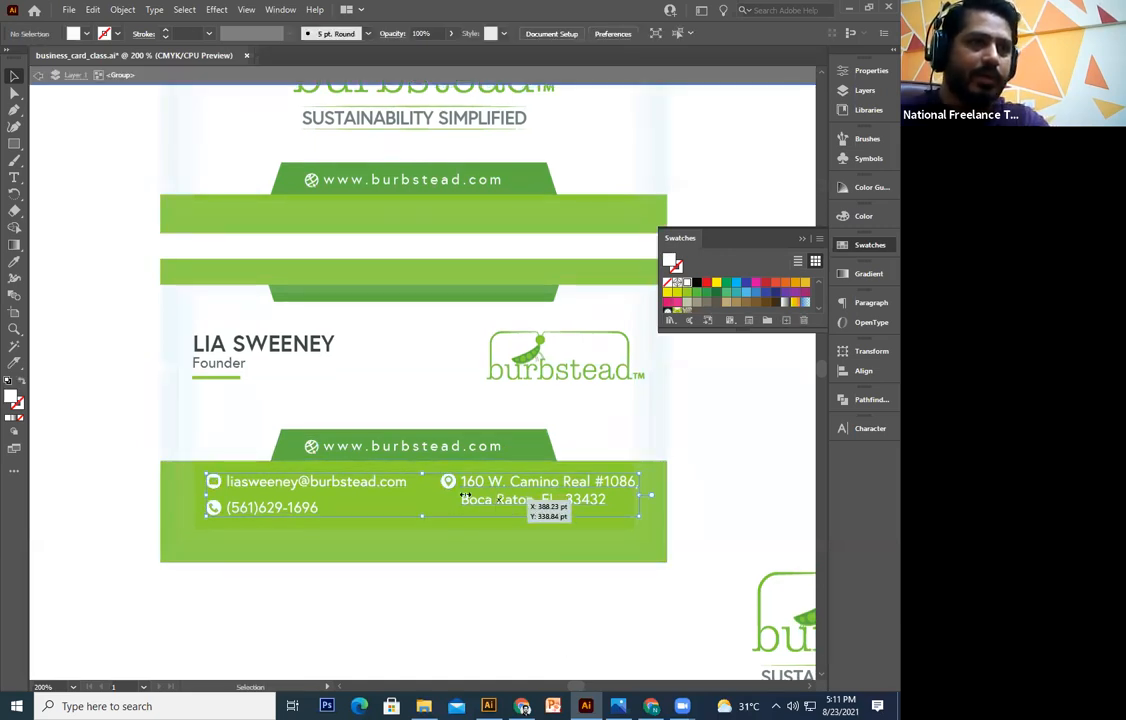
pyautogui.keyDown('shift'); pyautogui.click(447, 482); pyautogui.keyUp('shift')
pyautogui.press('Left')
pyautogui.press('Left')
pyautogui.press('Left')
pyautogui.press('Left')
pyautogui.press('Left')
pyautogui.press('Left')
pyautogui.press('Left')
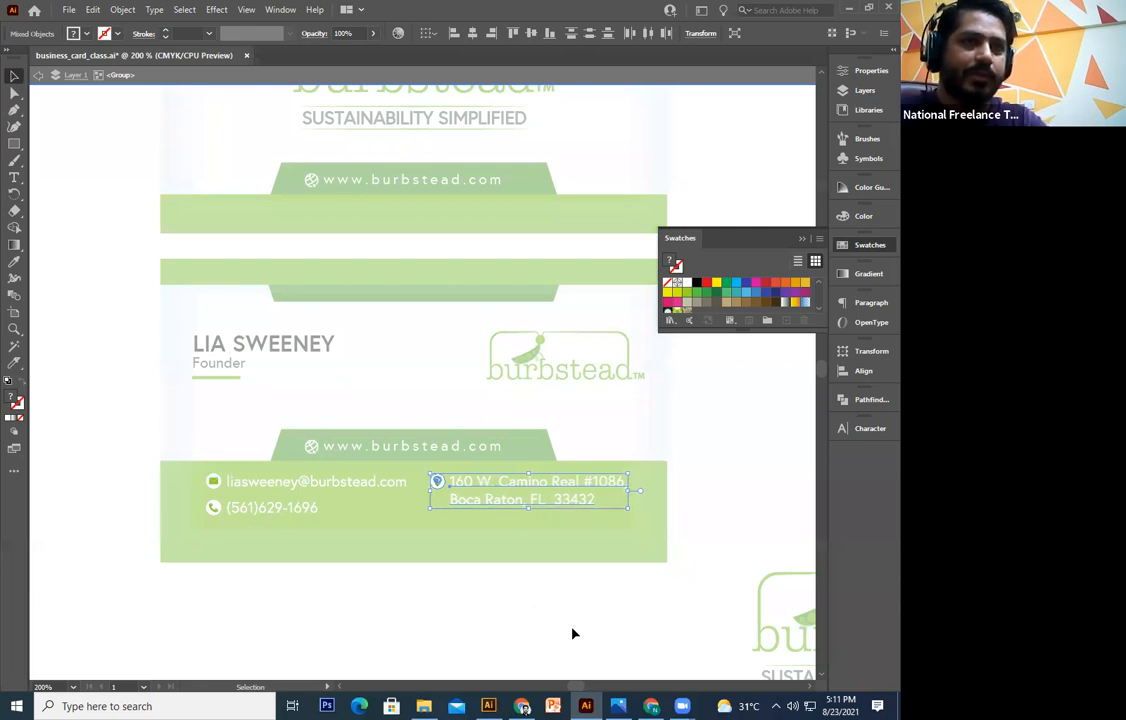
pyautogui.press('Left')
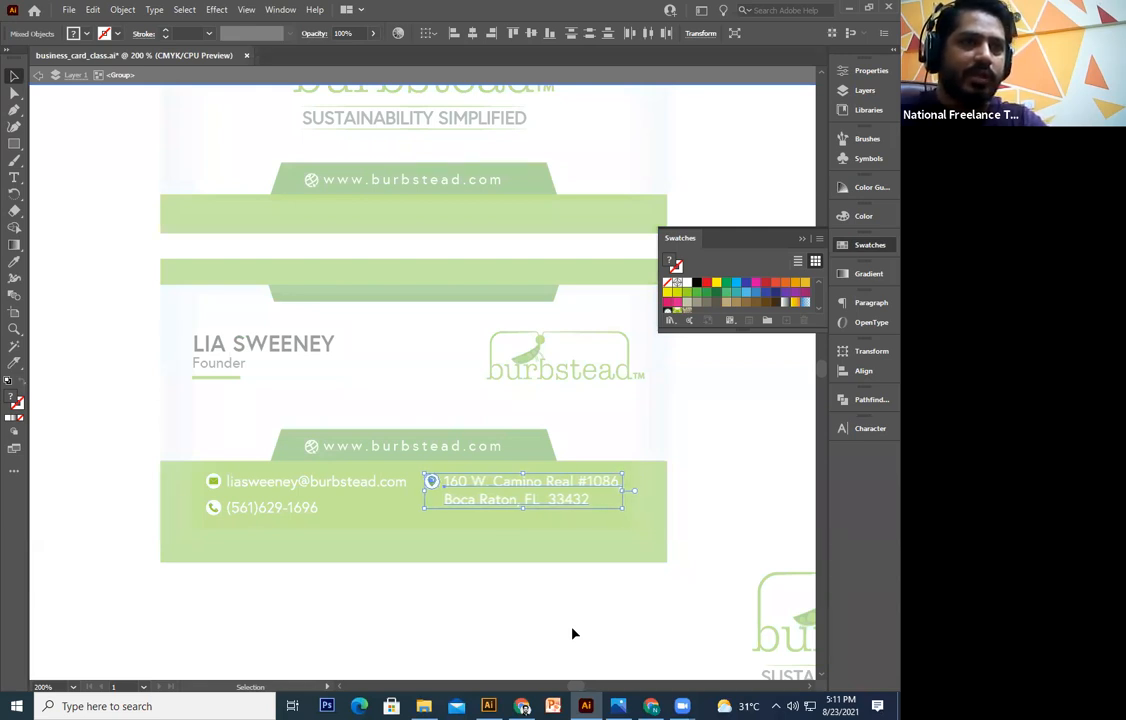
pyautogui.press('Left')
pyautogui.click(573, 633)
pyautogui.doubleClick(568, 621)
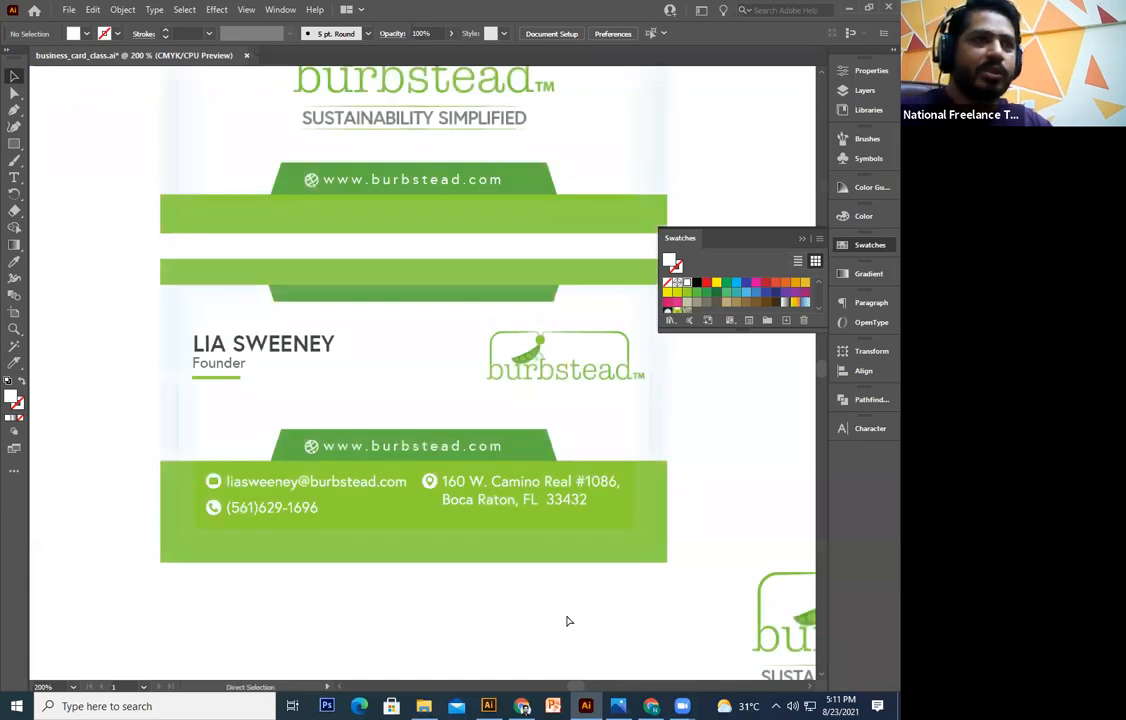
# Nudge the name and title block together with the burbstead logo slightly down in the card's white area
pyautogui.scroll(4, 241, 448)
pyautogui.hscroll(2, 248, 447)
pyautogui.click(248, 447)
pyautogui.keyDown('shift'); pyautogui.click(510, 474); pyautogui.keyUp('shift')
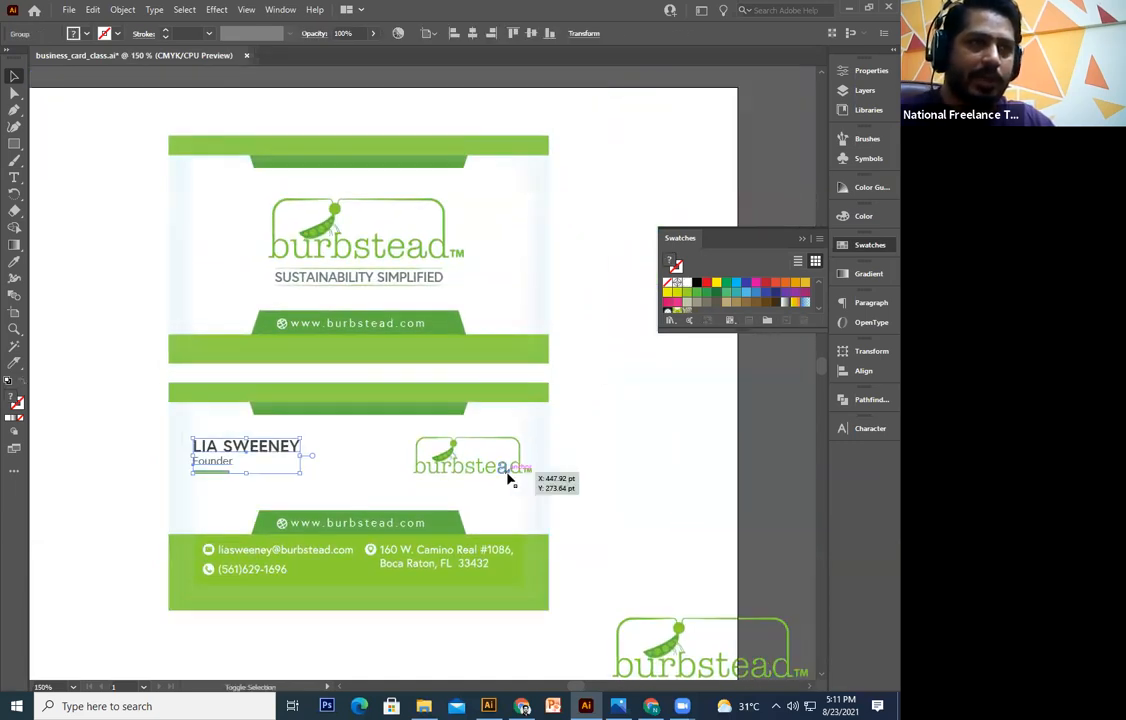
pyautogui.press('Down')
pyautogui.press('Down')
pyautogui.press('Up')
pyautogui.press('Up')
pyautogui.press('Down')
pyautogui.press('Down')
pyautogui.click(530, 510)
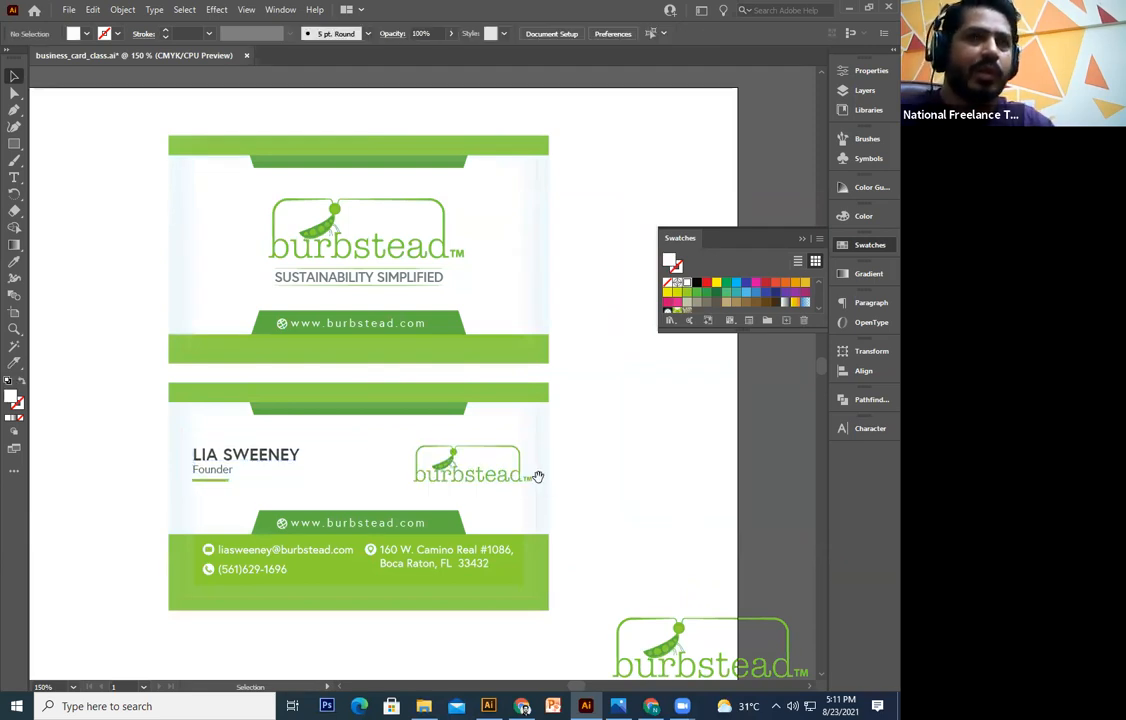
# Move both sides of the purple business card design right, placing them directly beside the green card design
pyautogui.moveTo(536, 475); pyautogui.dragTo(599, 358)
pyautogui.hotkey('ctrl', '-')
pyautogui.hotkey('ctrl', '-')
pyautogui.moveTo(466, 463); pyautogui.dragTo(644, 476)
pyautogui.moveTo(80, 208); pyautogui.dragTo(366, 478)
pyautogui.moveTo(178, 393); pyautogui.dragTo(397, 413)
pyautogui.click(457, 542)
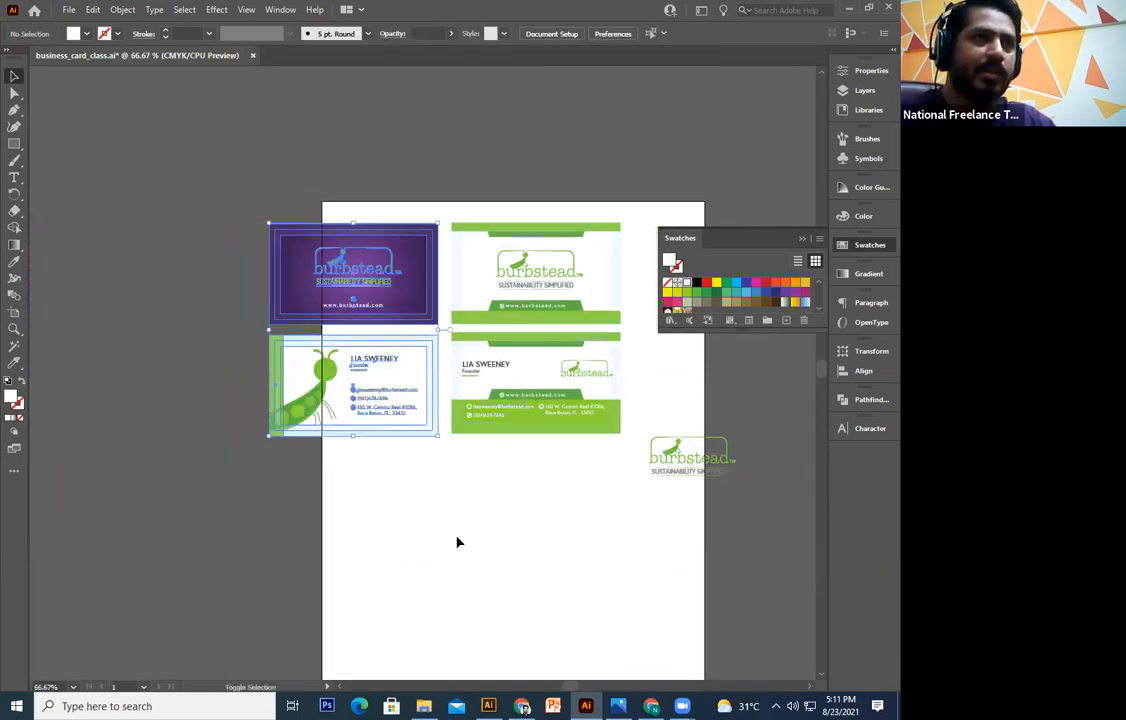
# Move the spare burbstead logo off the artboard to the empty area at its upper right
pyautogui.hotkey('ctrl', '+')
pyautogui.hotkey('ctrl', '+')
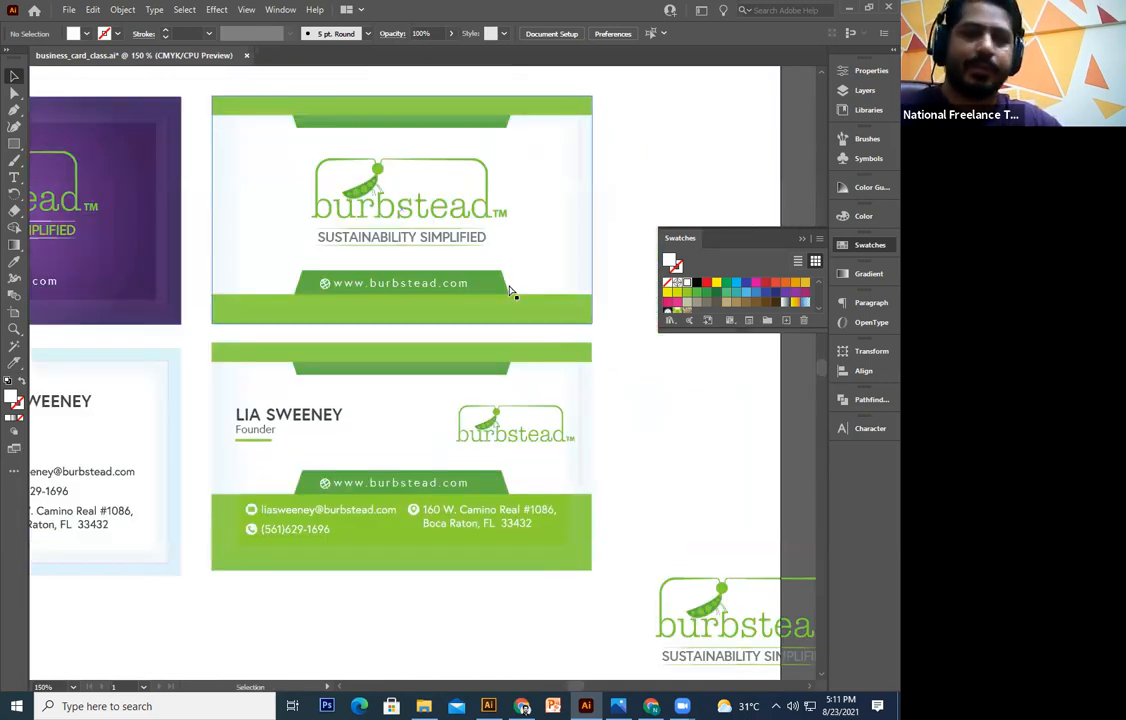
pyautogui.hotkey('ctrl', '-')
pyautogui.hotkey('ctrl', '-')
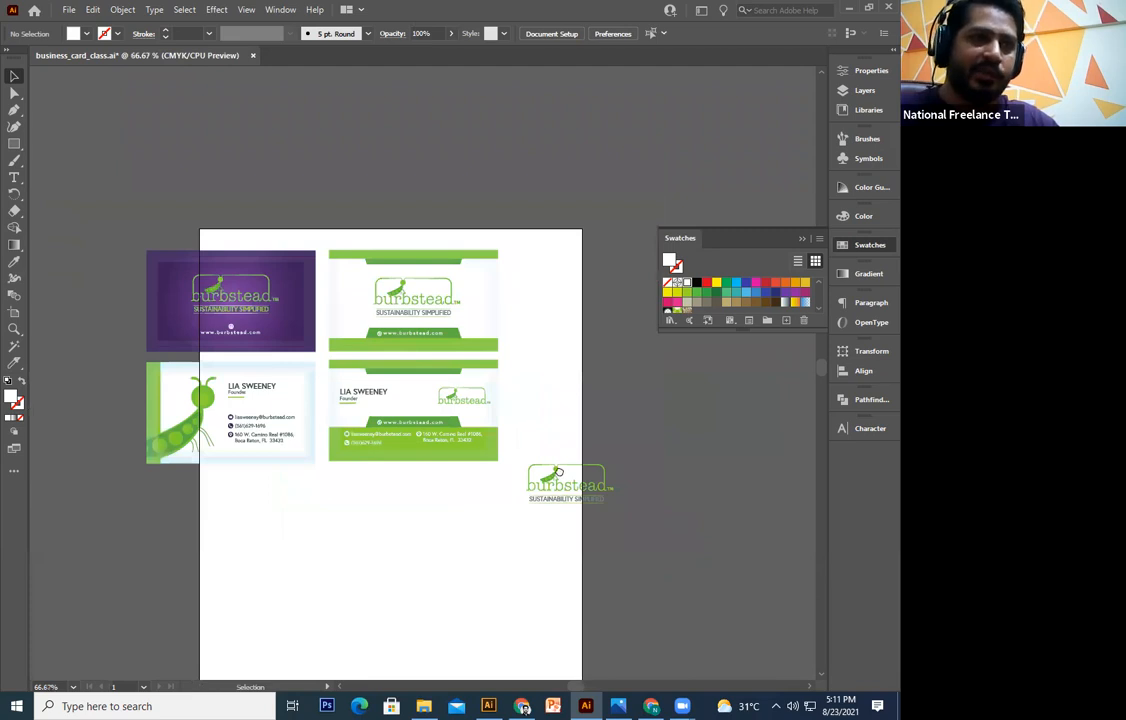
pyautogui.click(524, 486)
pyautogui.click(503, 552)
pyautogui.moveTo(468, 565); pyautogui.dragTo(613, 448)
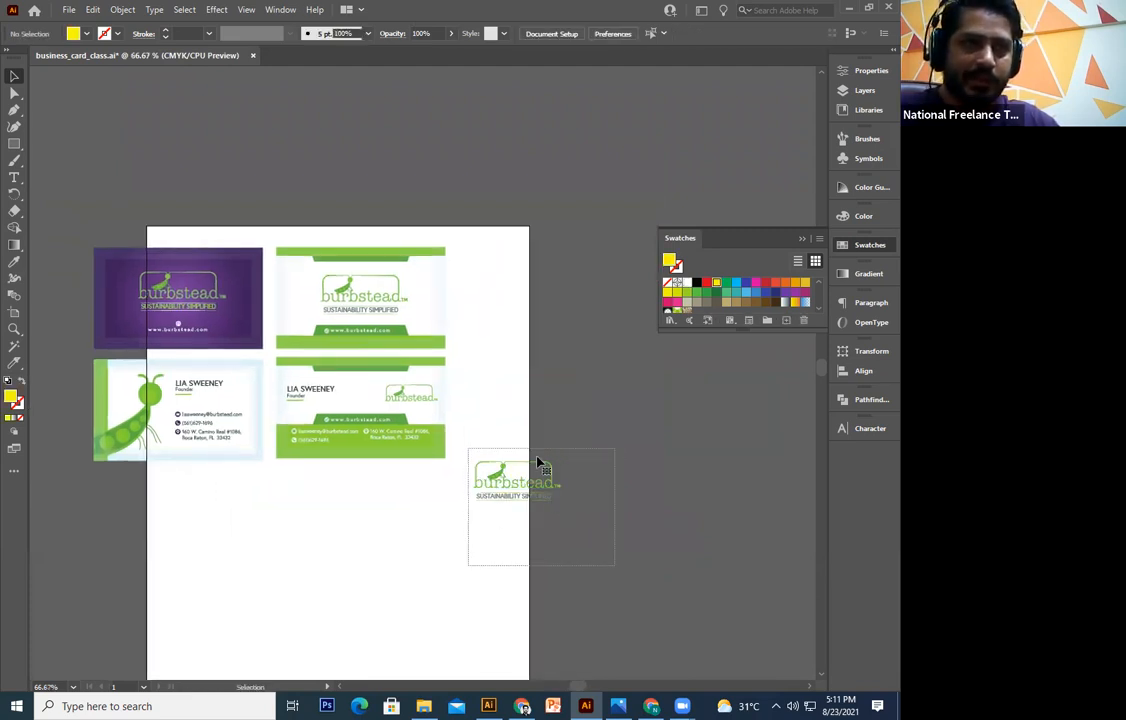
pyautogui.moveTo(519, 470); pyautogui.dragTo(645, 137)
pyautogui.click(648, 408)
pyautogui.press('space')
pyautogui.moveTo(382, 410); pyautogui.dragTo(452, 392)
pyautogui.press('space')
pyautogui.moveTo(478, 467); pyautogui.dragTo(541, 442)
pyautogui.moveTo(415, 187); pyautogui.dragTo(181, 523)
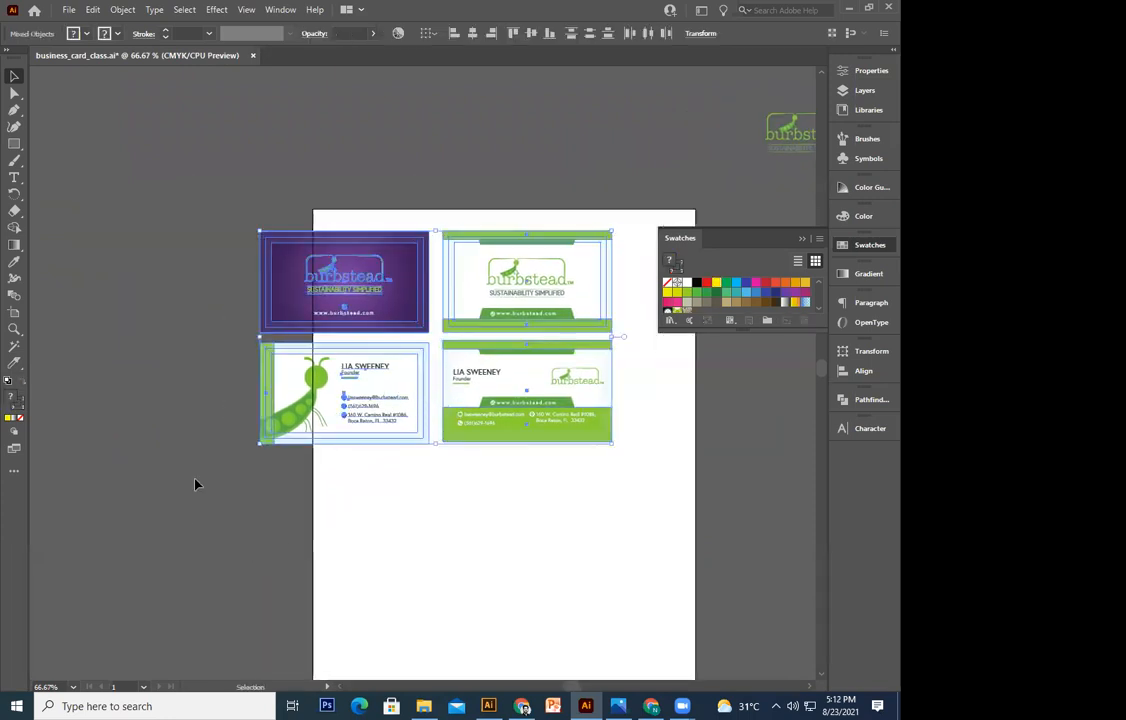
pyautogui.moveTo(370, 202); pyautogui.dragTo(182, 488)
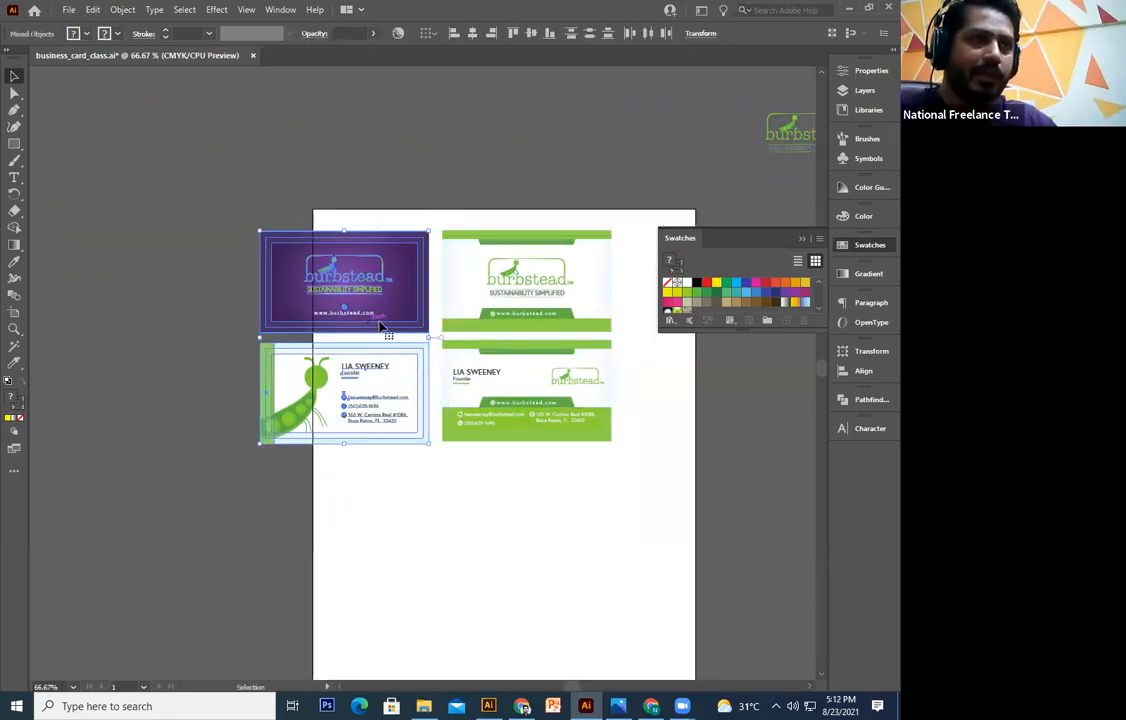
pyautogui.moveTo(638, 211); pyautogui.dragTo(184, 538)
pyautogui.moveTo(364, 304); pyautogui.dragTo(30, 267)
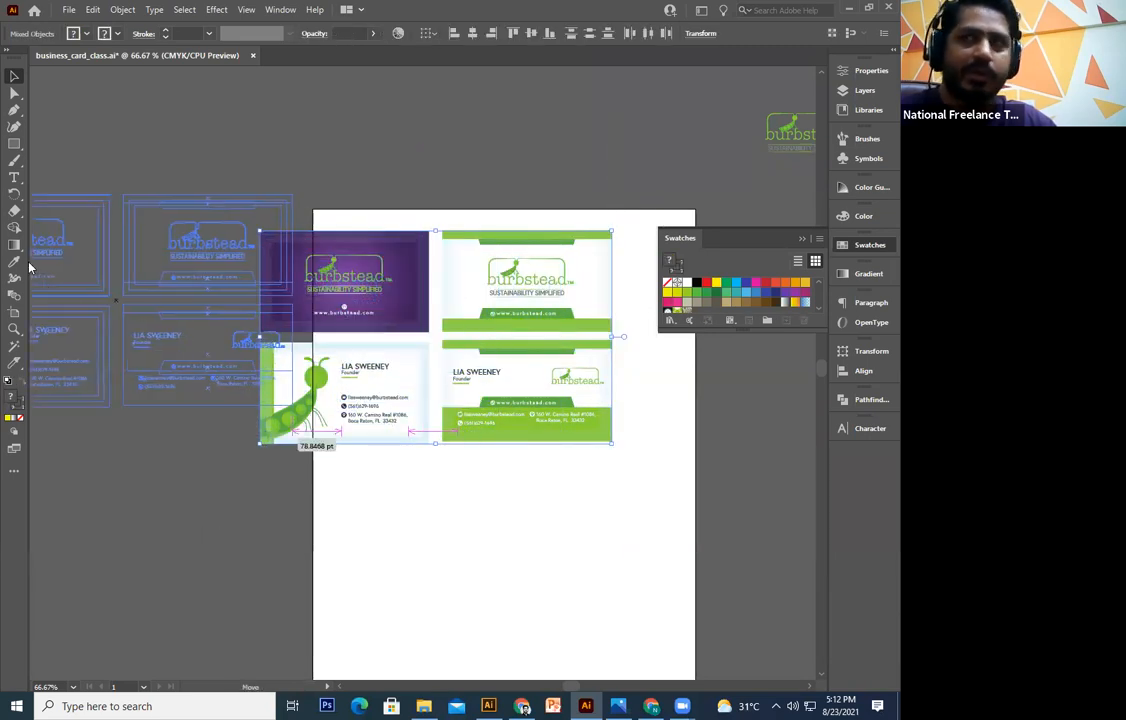
pyautogui.hotkey('ctrl', 'z')
pyautogui.click(226, 445)
pyautogui.moveTo(405, 281); pyautogui.dragTo(88, 249)
pyautogui.hotkey('ctrl', 'z')
# Move all four card faces of the purple and green designs together onto the empty canvas left of the artboard
pyautogui.moveTo(194, 156); pyautogui.dragTo(676, 497)
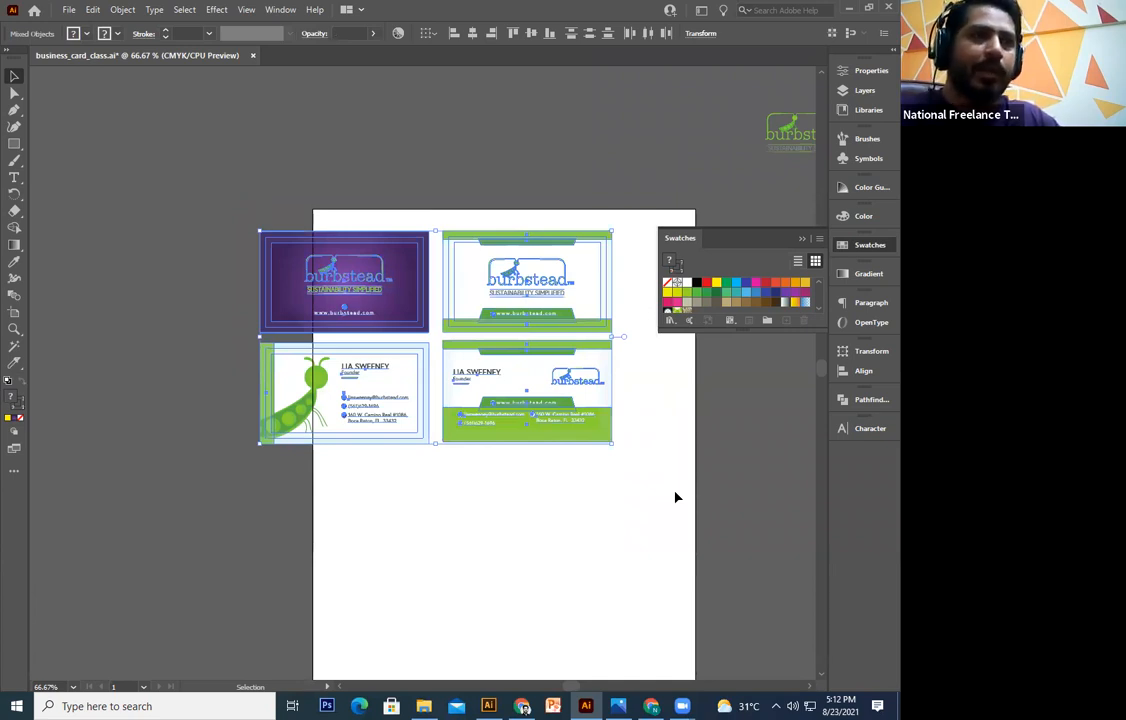
pyautogui.moveTo(666, 461); pyautogui.dragTo(668, 469)
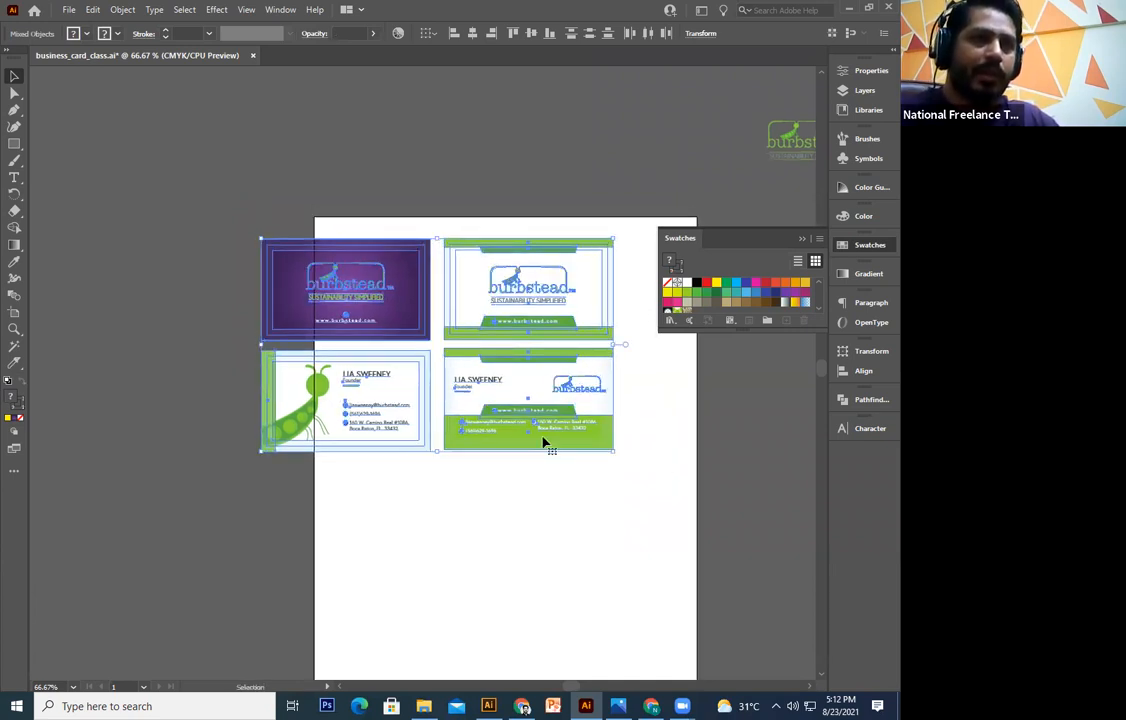
pyautogui.moveTo(557, 411); pyautogui.dragTo(223, 363)
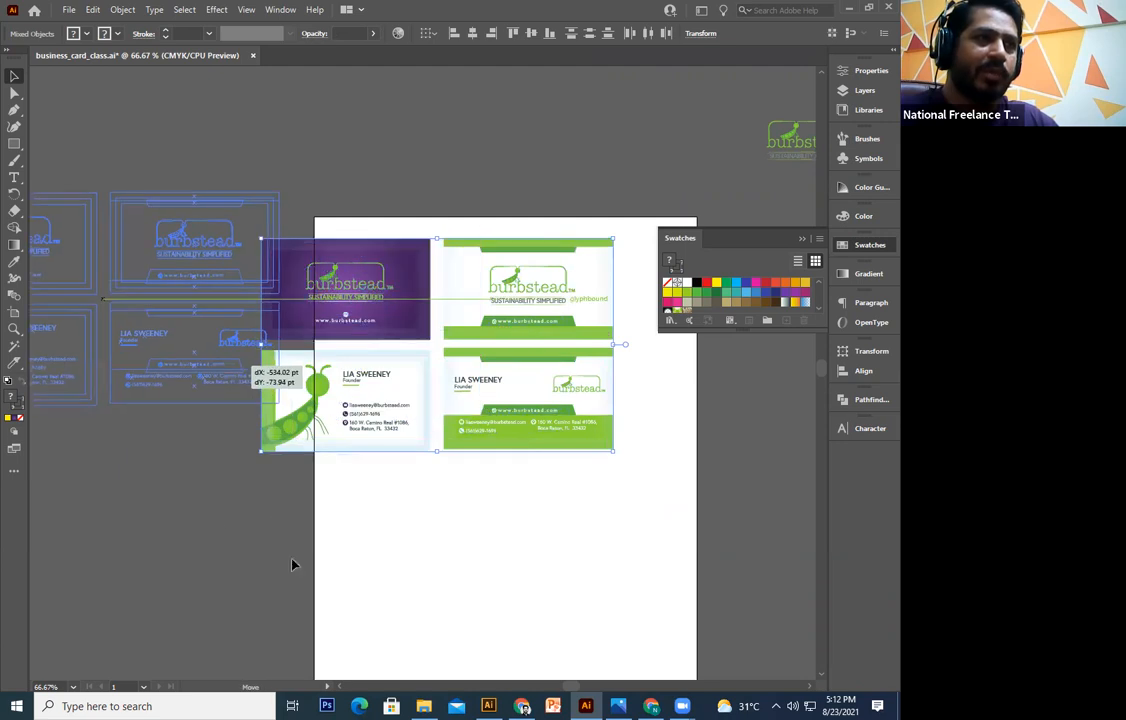
pyautogui.click(291, 563)
# Place both sides of the purple business card design on the empty artboard
pyautogui.moveTo(175, 493); pyautogui.dragTo(294, 539)
pyautogui.moveTo(215, 210); pyautogui.dragTo(110, 545)
pyautogui.moveTo(405, 582); pyautogui.dragTo(278, 566)
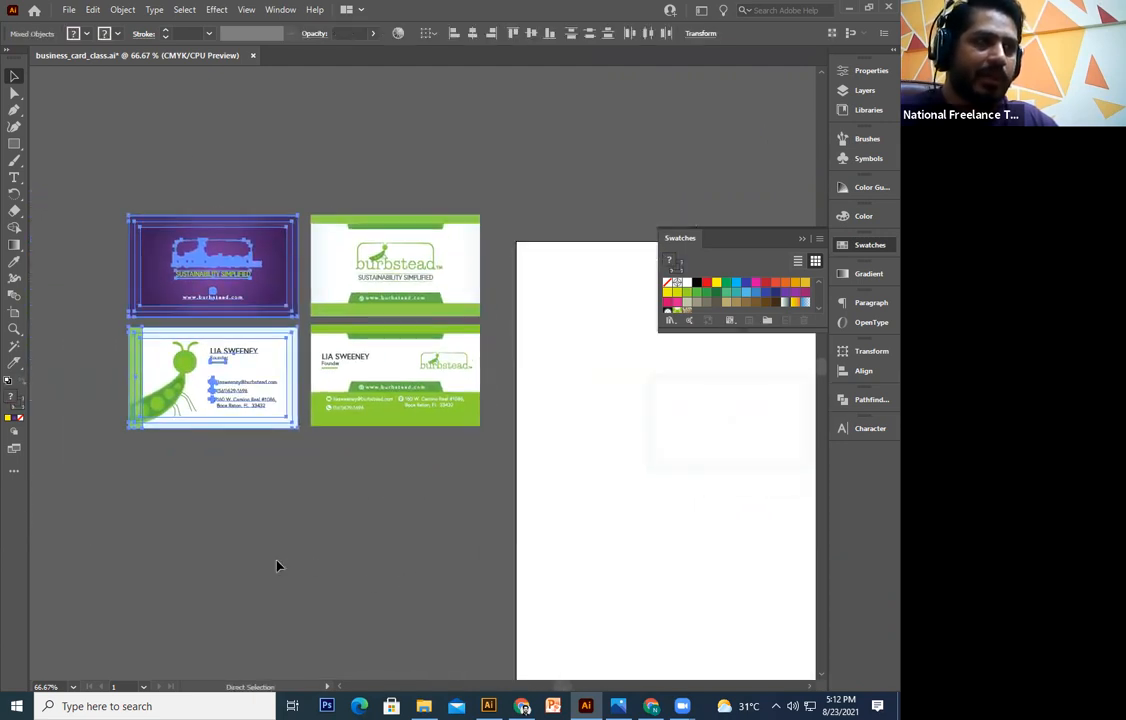
pyautogui.click(278, 566)
pyautogui.moveTo(240, 288); pyautogui.dragTo(579, 428)
pyautogui.click(580, 432)
# Draw a thin full-width rectangle across the purple card front over the website text and nudge it up into place
pyautogui.hotkey('ctrl', '+')
pyautogui.hotkey('ctrl', '+')
pyautogui.hotkey('ctrl', '+')
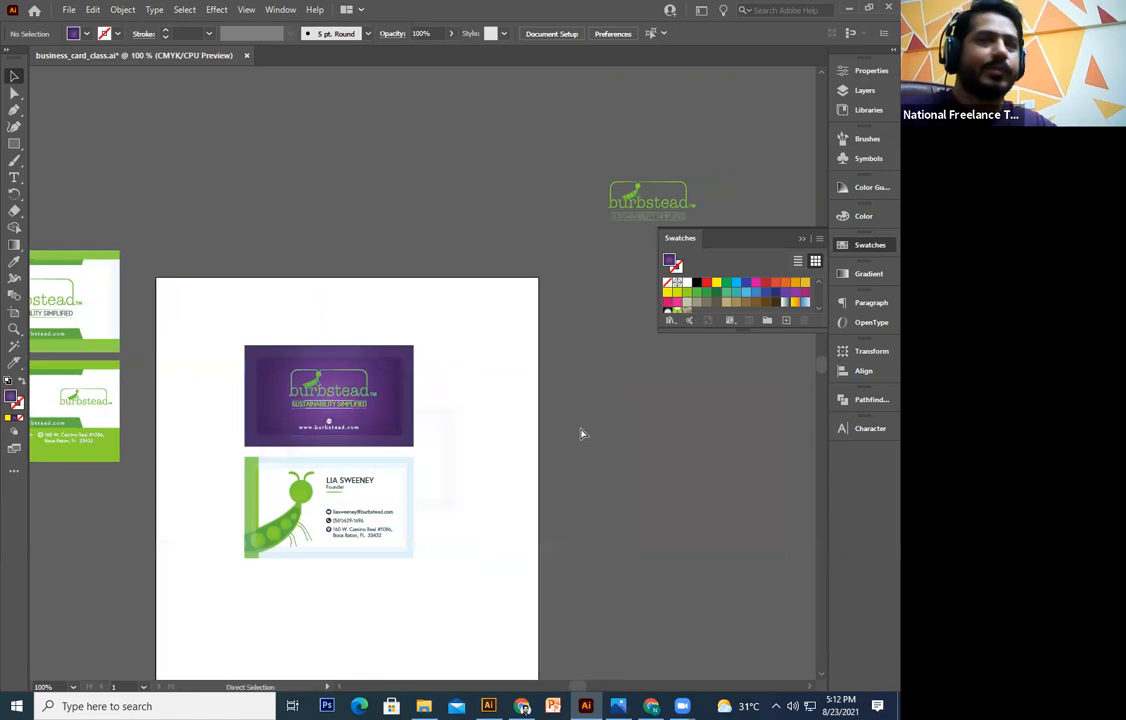
pyautogui.moveTo(398, 440); pyautogui.dragTo(425, 440)
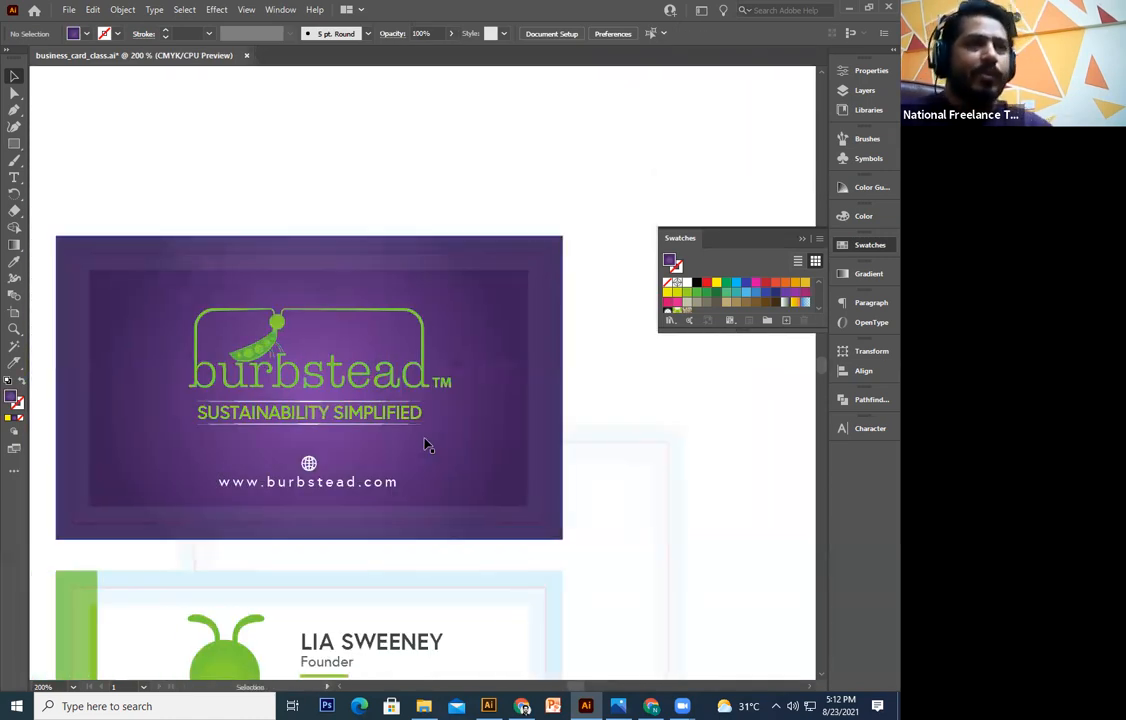
pyautogui.moveTo(350, 470); pyautogui.dragTo(408, 408)
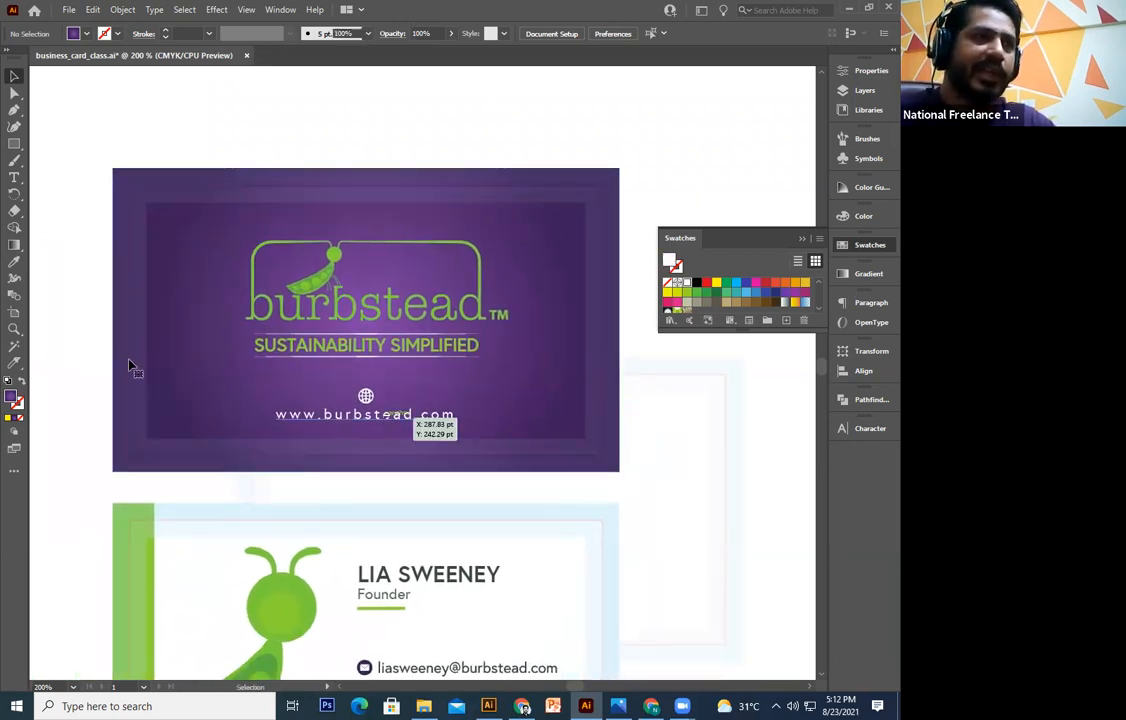
pyautogui.click(15, 144)
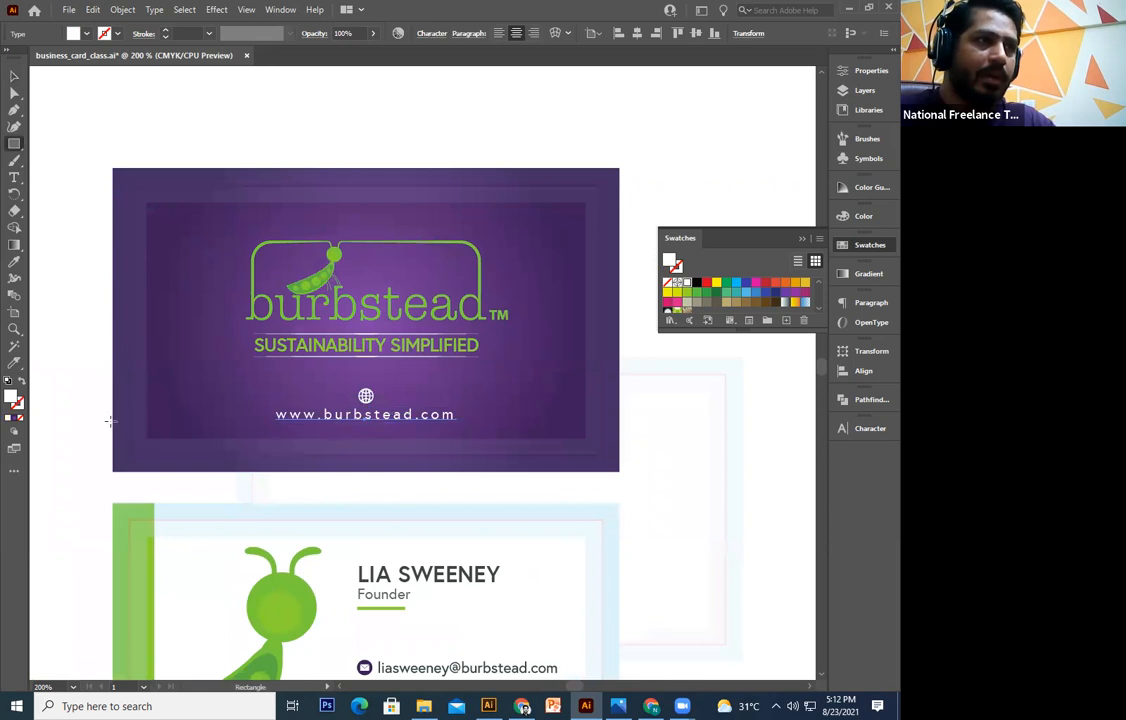
pyautogui.moveTo(112, 413); pyautogui.dragTo(620, 420)
pyautogui.press('v')
pyautogui.press('Up')
pyautogui.press('Up')
# Fill the full-width rectangle with the light green sampled from the caterpillar's head on the contact side
pyautogui.click(15, 363)
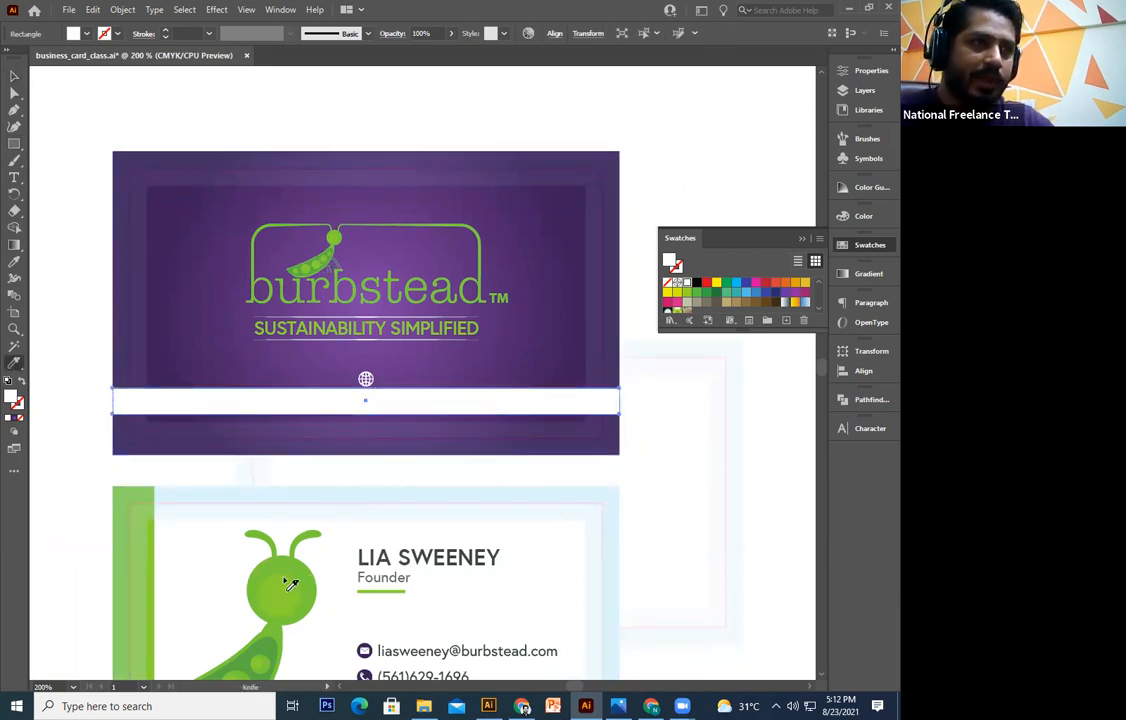
pyautogui.click(14, 261)
pyautogui.click(268, 582)
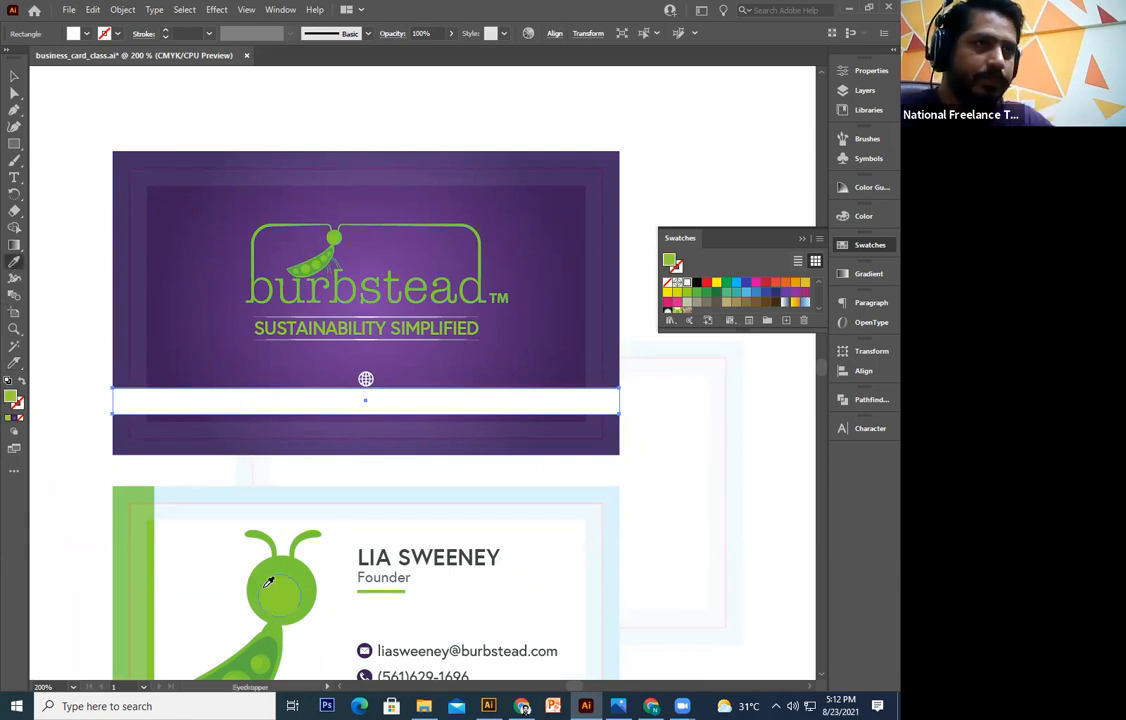
pyautogui.press('v')
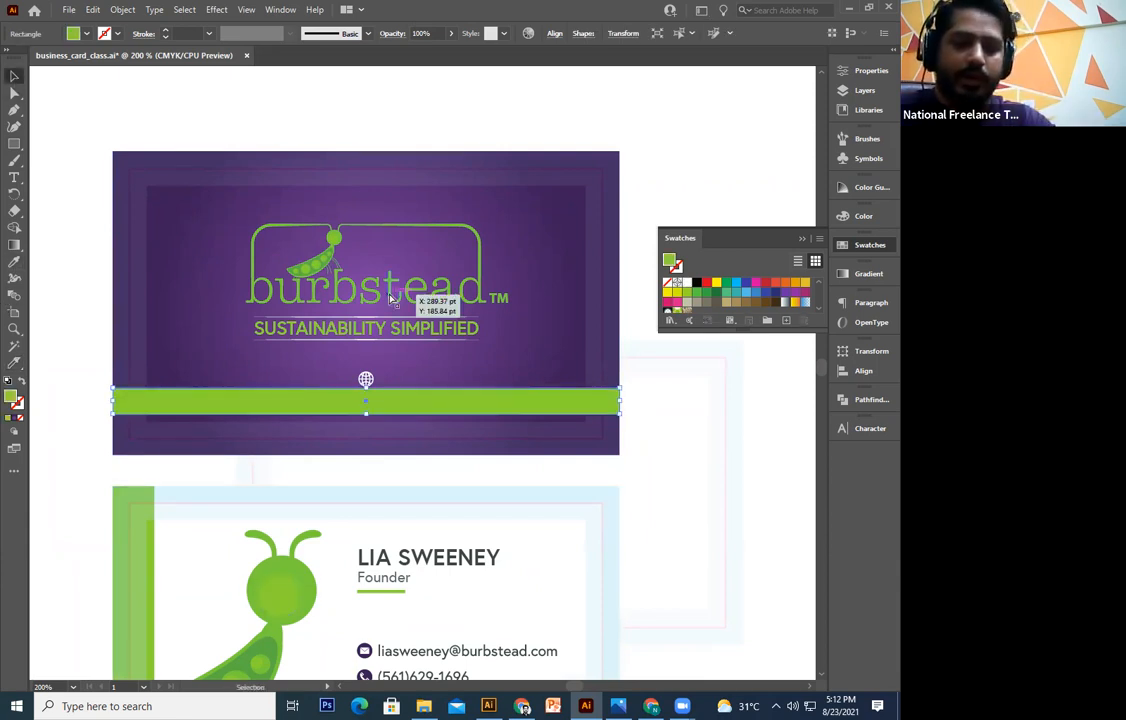
# Send the light green band behind the website text, with the text centred vertically on it
pyautogui.hotkey('ctrl', '[')
pyautogui.click(698, 472)
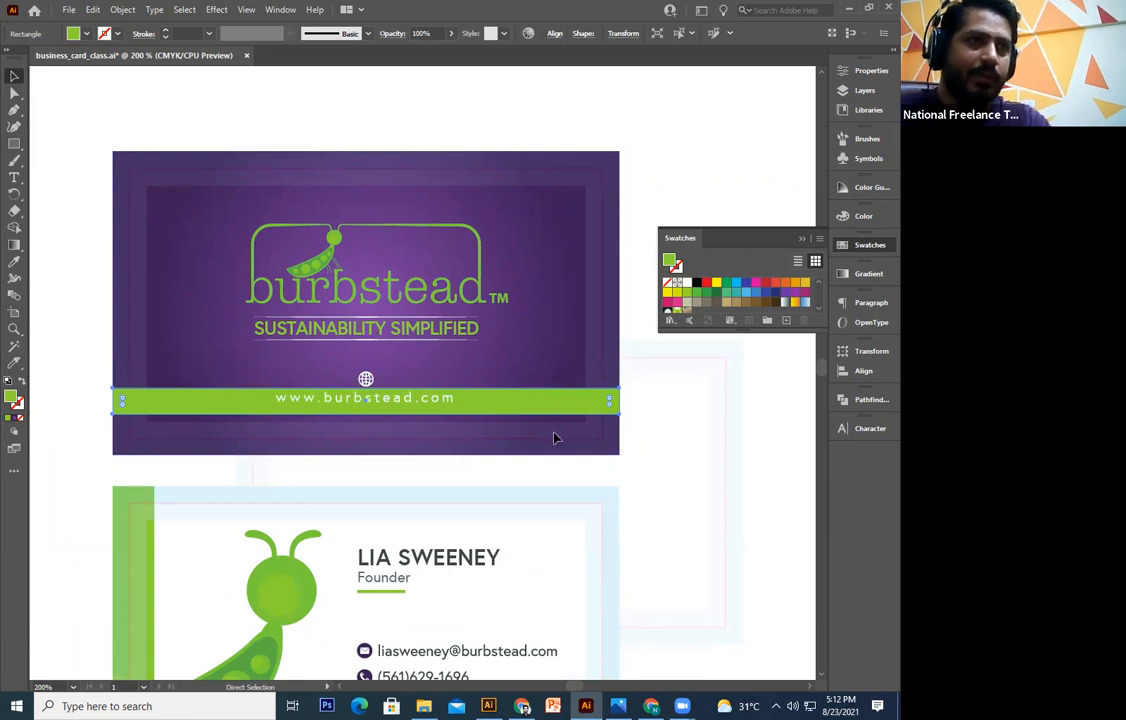
pyautogui.hotkey('ctrl', 'z')
pyautogui.click(670, 464)
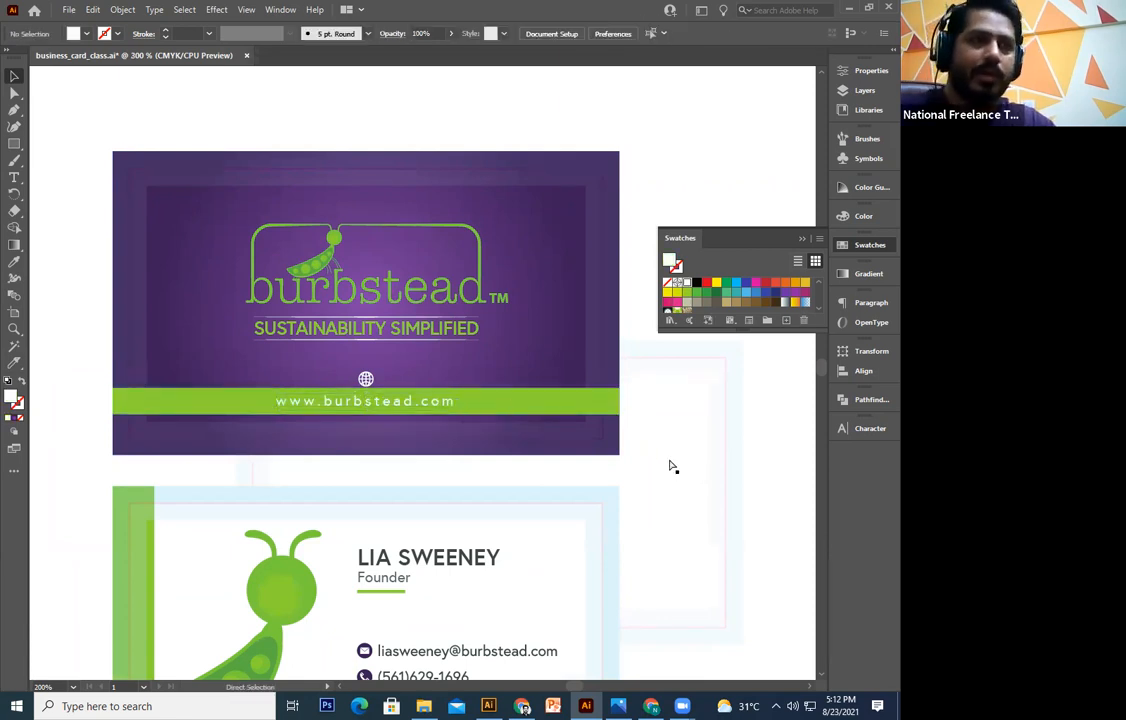
# Draw a small white square over the globe icon above the green band and nudge it up and left into position
pyautogui.hotkey('ctrl', '=')
pyautogui.moveTo(364, 397); pyautogui.dragTo(390, 417)
pyautogui.click(14, 144)
pyautogui.click(14, 77)
pyautogui.press('Up')
pyautogui.press('Up')
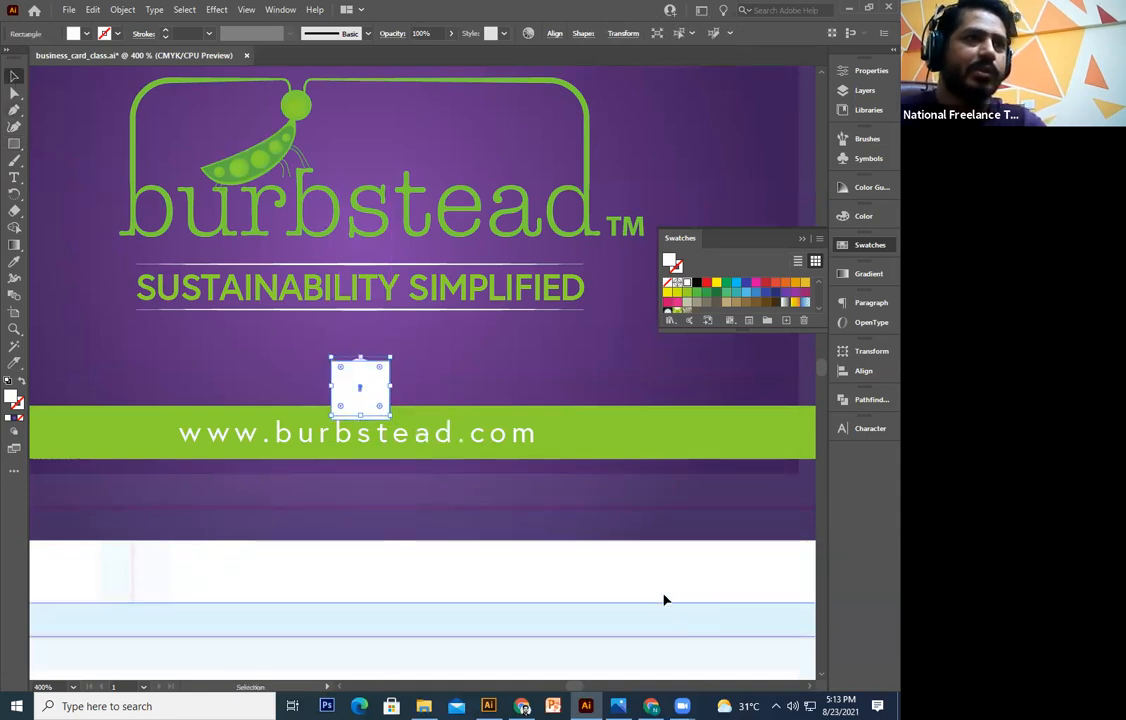
pyautogui.press('Left')
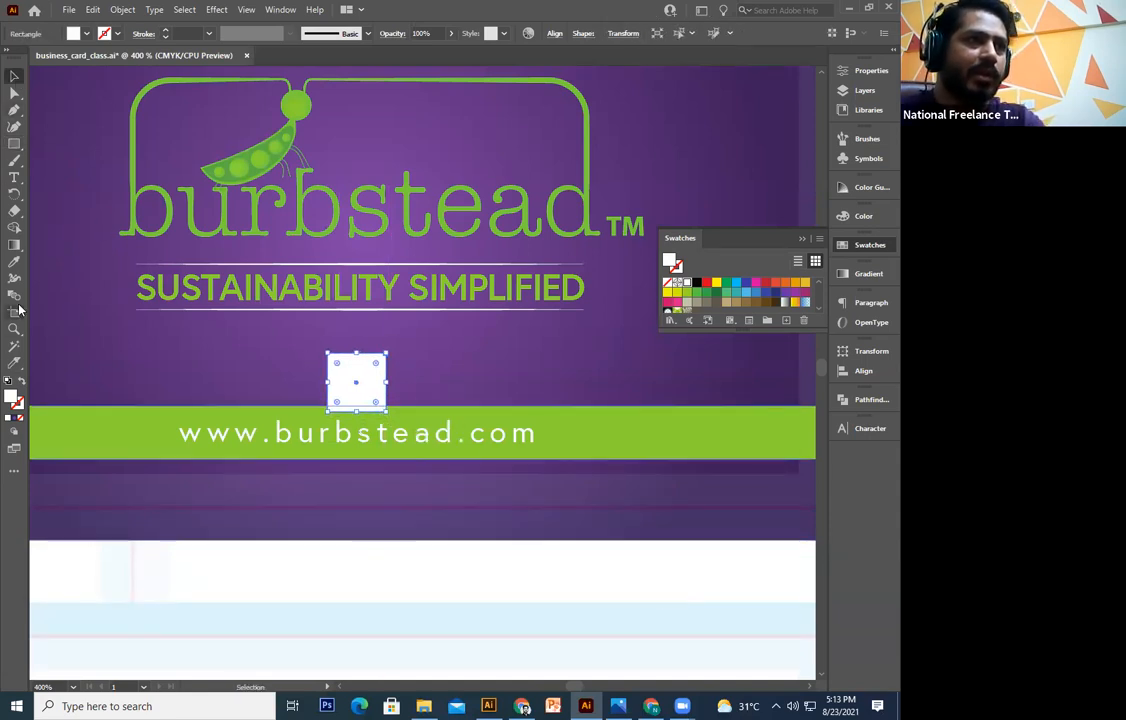
# Fill the small square with the darker green sampled from the pea pod in the logo
pyautogui.click(14, 262)
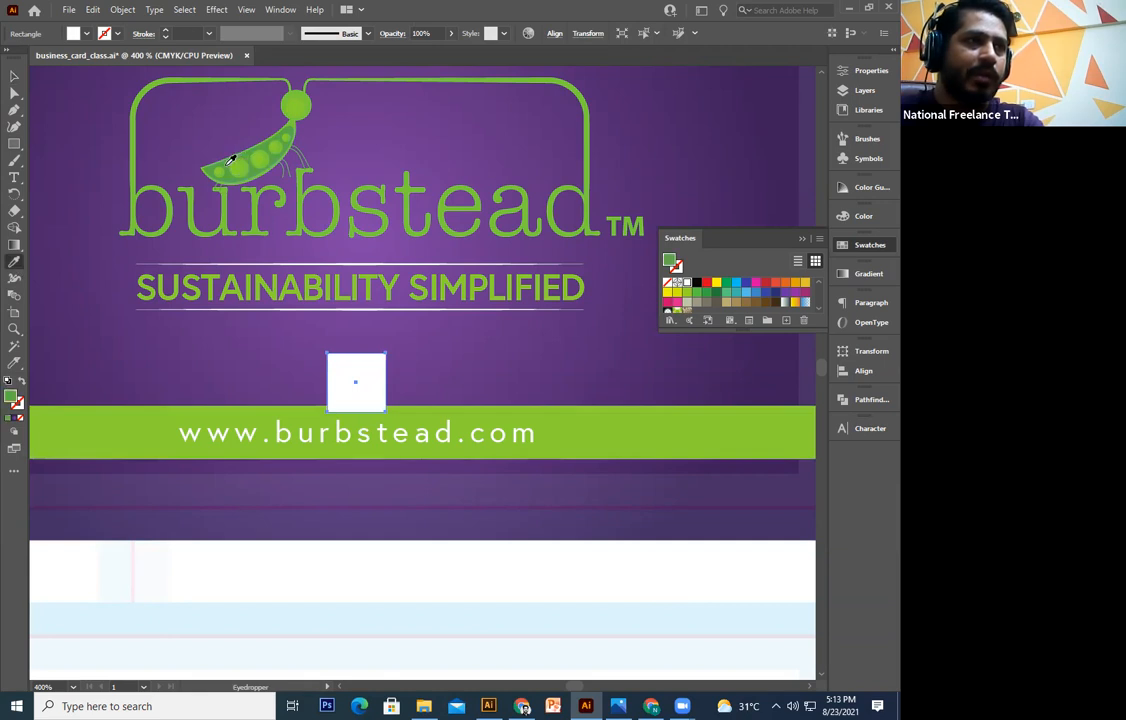
pyautogui.click(208, 142)
pyautogui.click(14, 78)
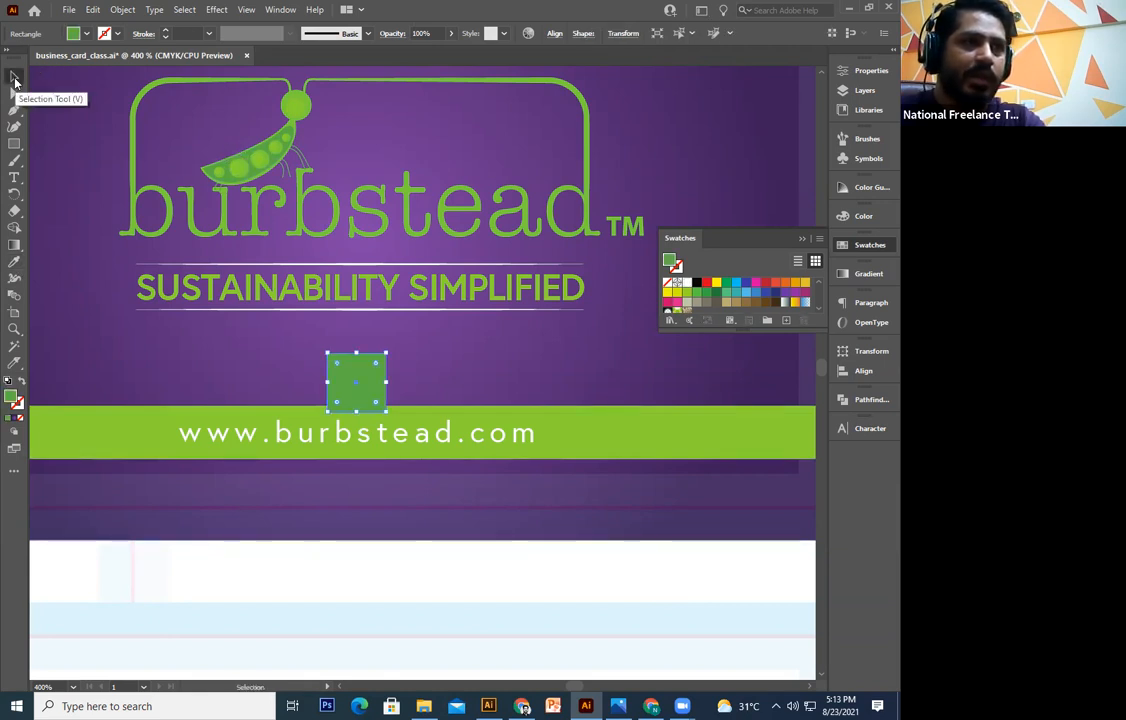
# Taper the dark green square into a trapezoid by shifting its two top corner points inward
pyautogui.click(14, 94)
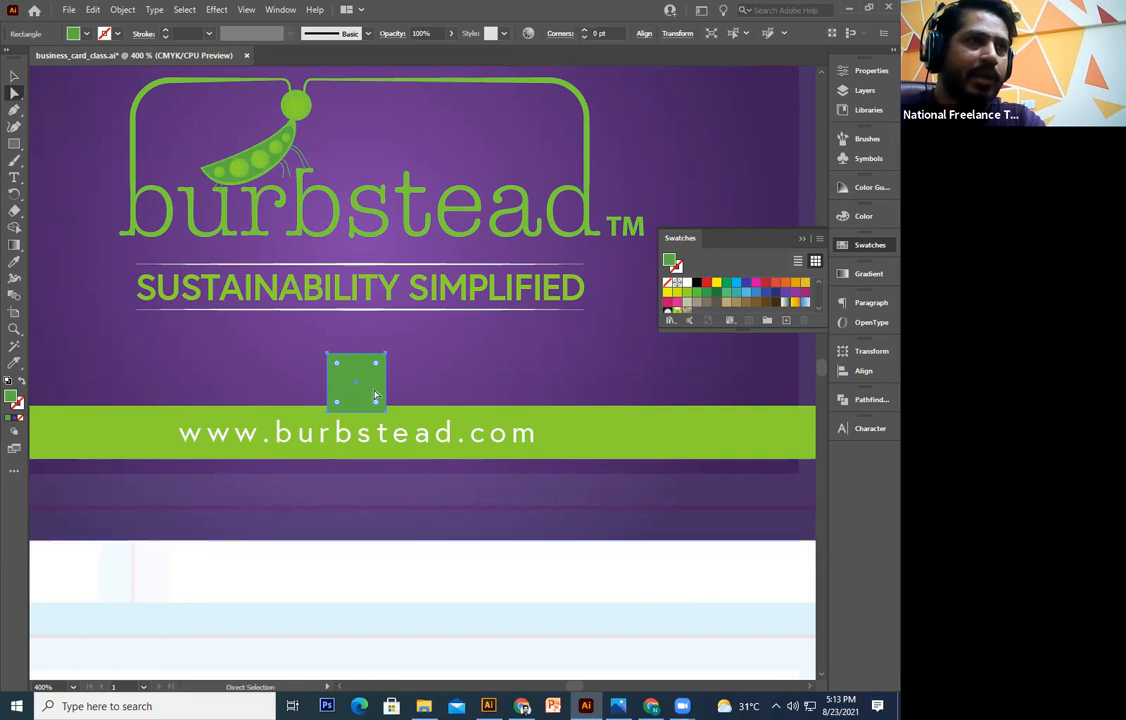
pyautogui.click(324, 354)
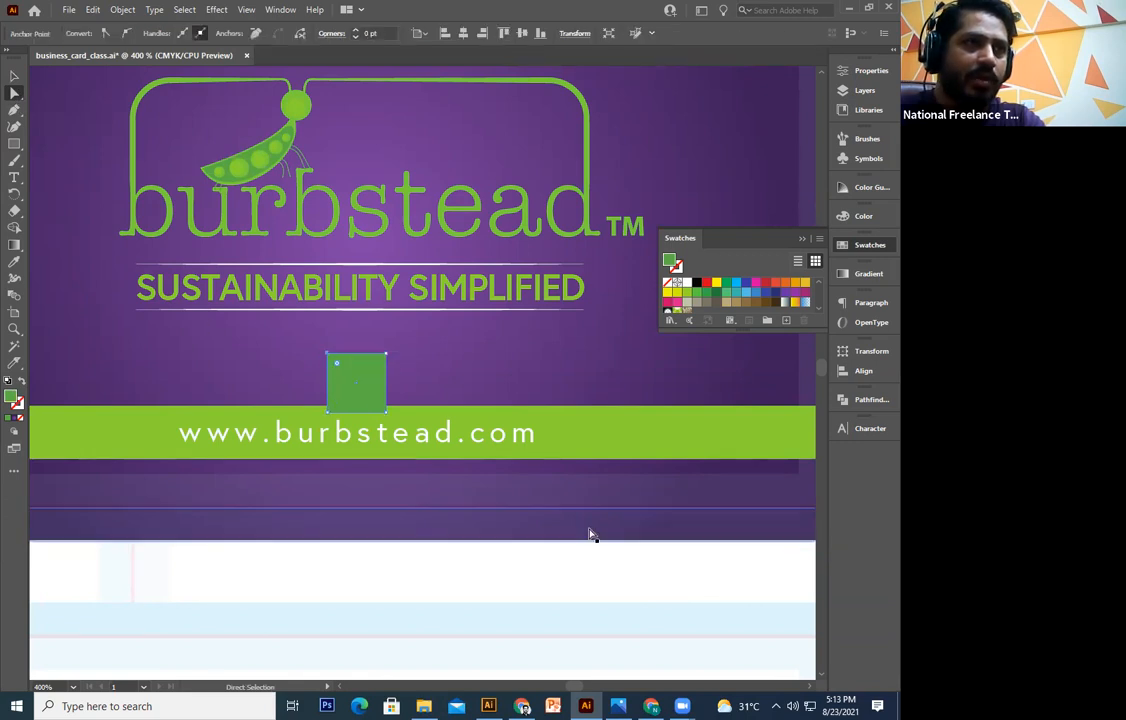
pyautogui.press('Right')
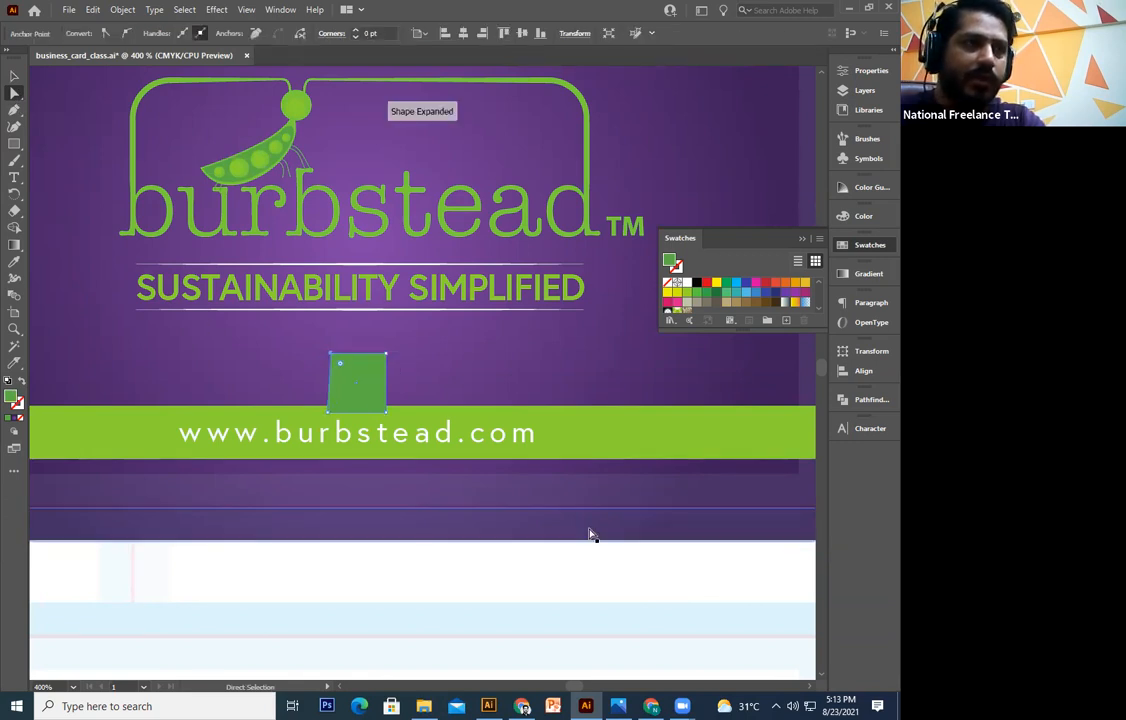
pyautogui.press('Right')
pyautogui.click(386, 353)
pyautogui.press('Left')
pyautogui.press('Left')
pyautogui.press('Left')
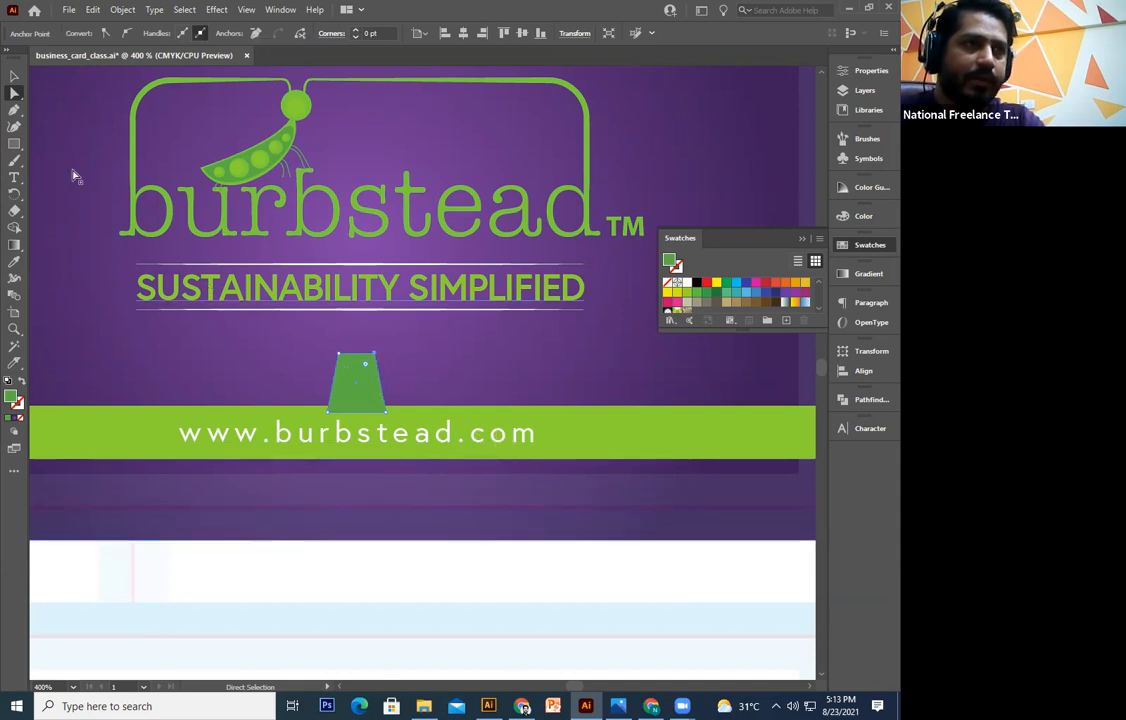
# Arrange the dark green trapezoid behind the globe icon but in front of the purple card background
pyautogui.click(14, 76)
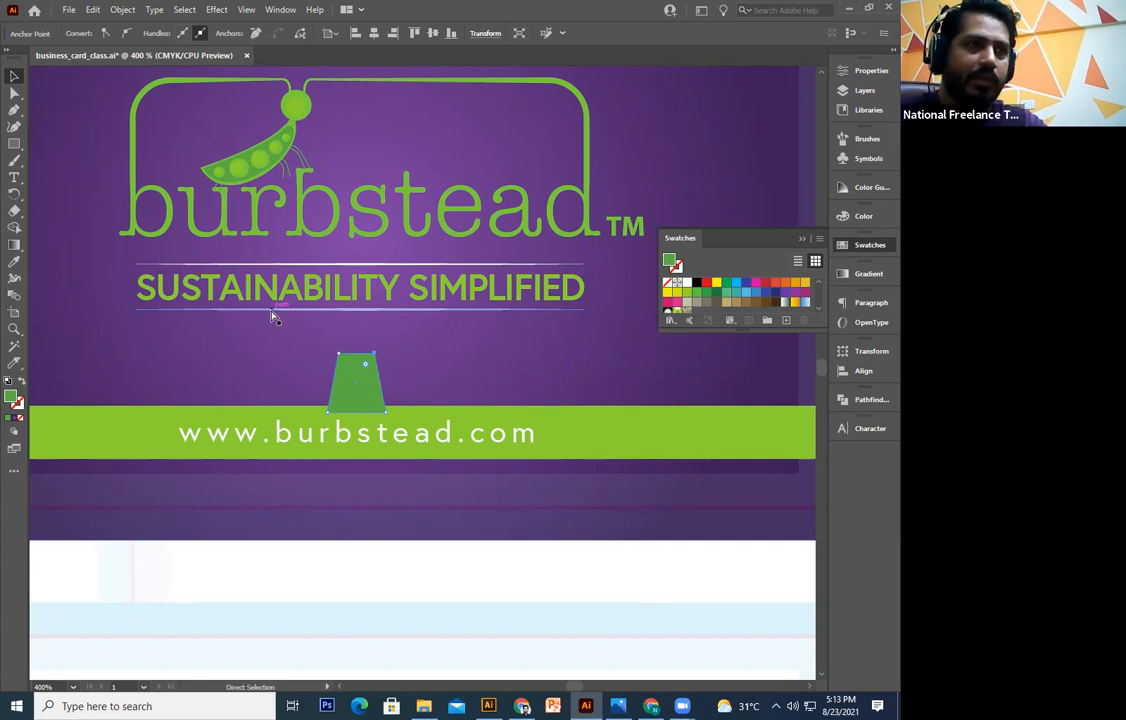
pyautogui.hotkey('ctrl', '[')
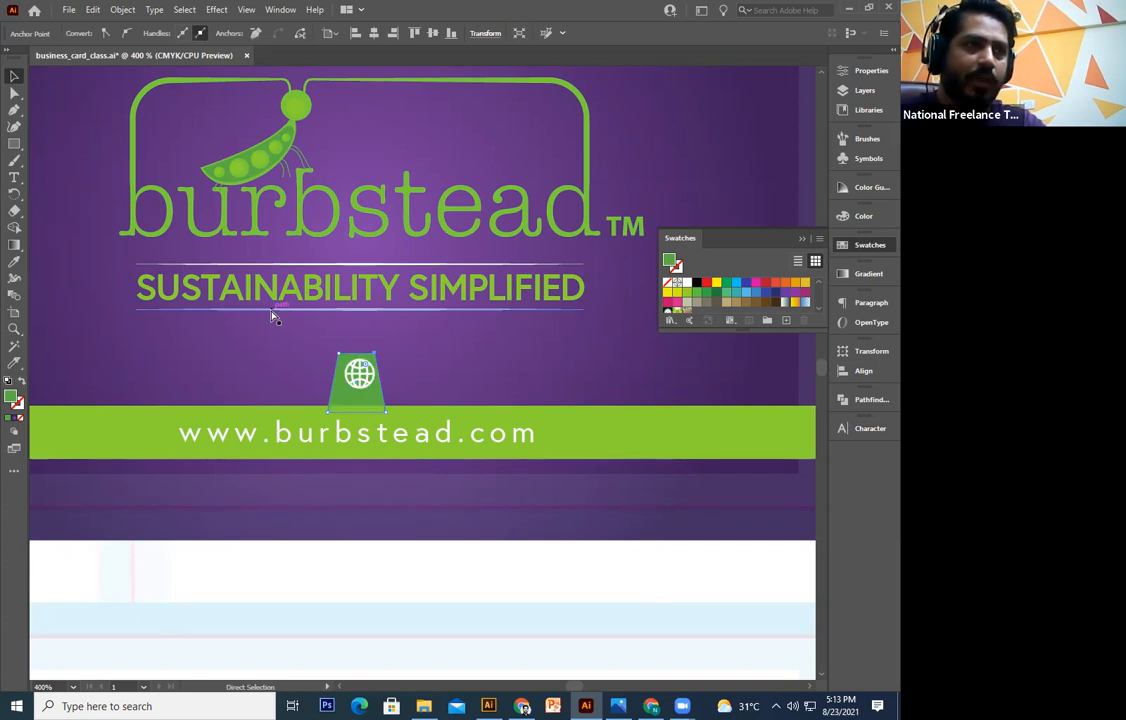
pyautogui.hotkey('ctrl', '[')
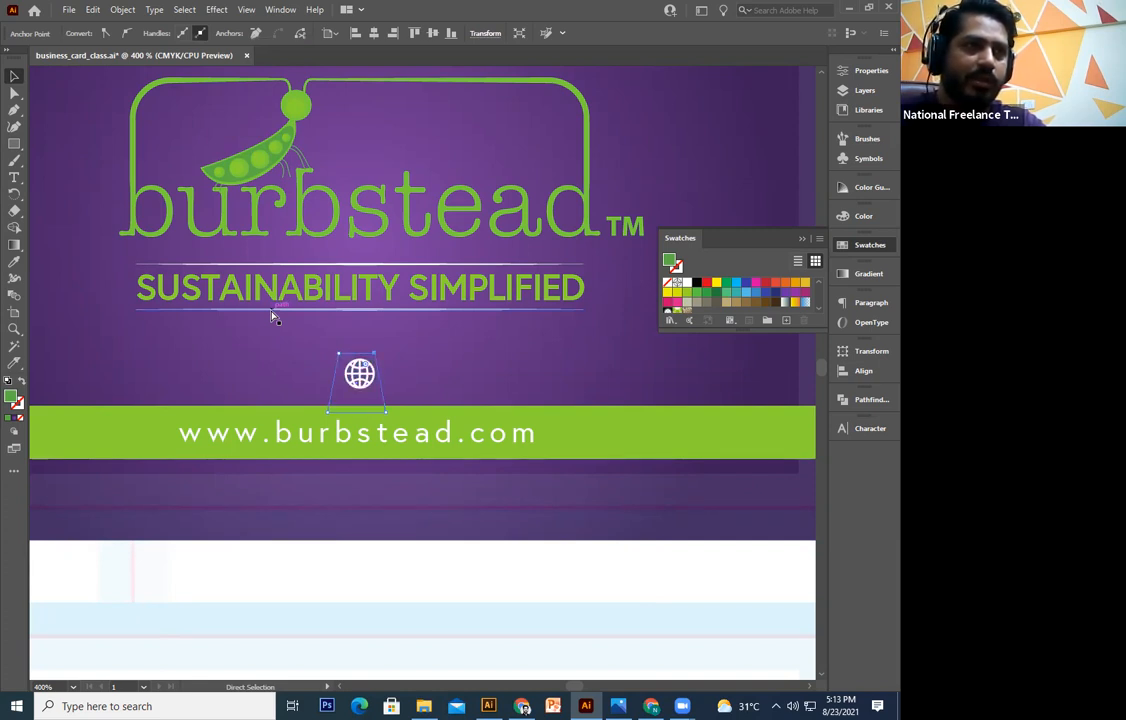
pyautogui.hotkey('ctrl', ']')
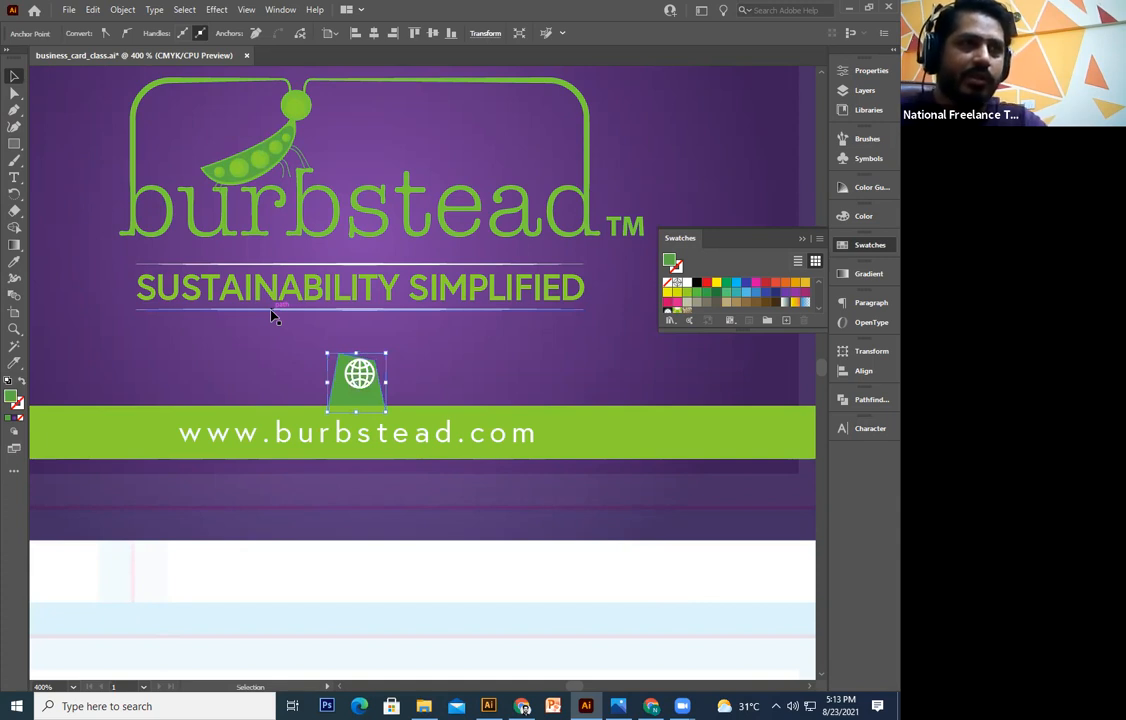
pyautogui.scroll(-1, 272, 316)
pyautogui.hotkey('ctrl', '[')
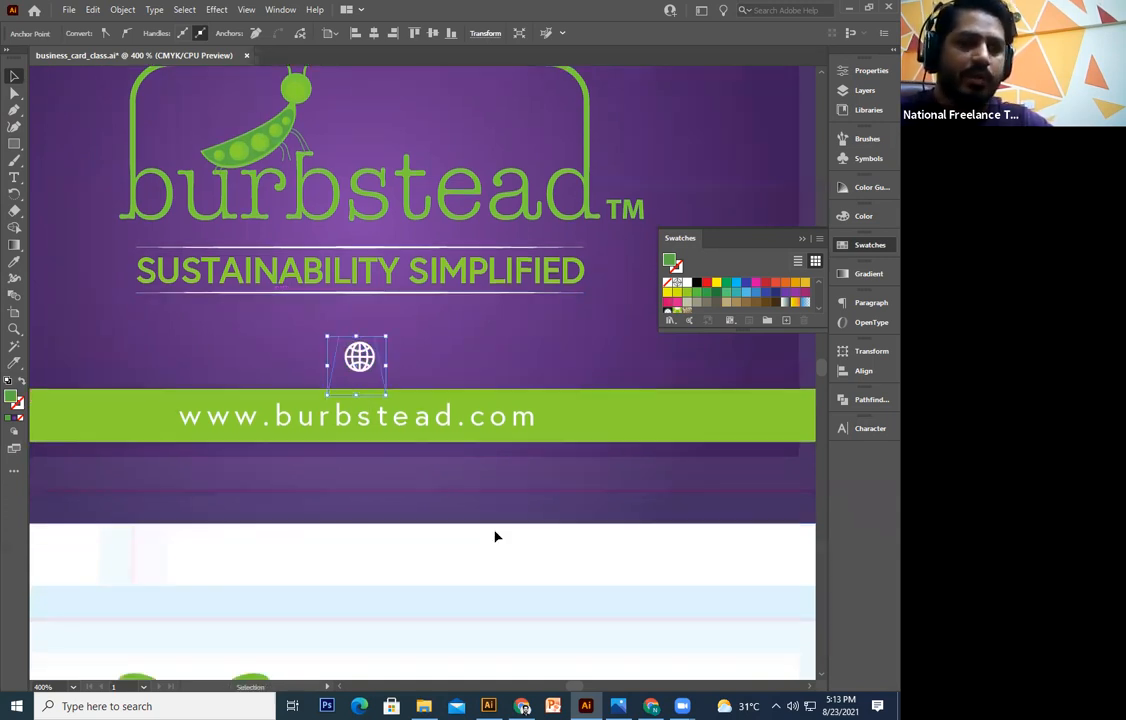
pyautogui.hotkey('ctrl', ']')
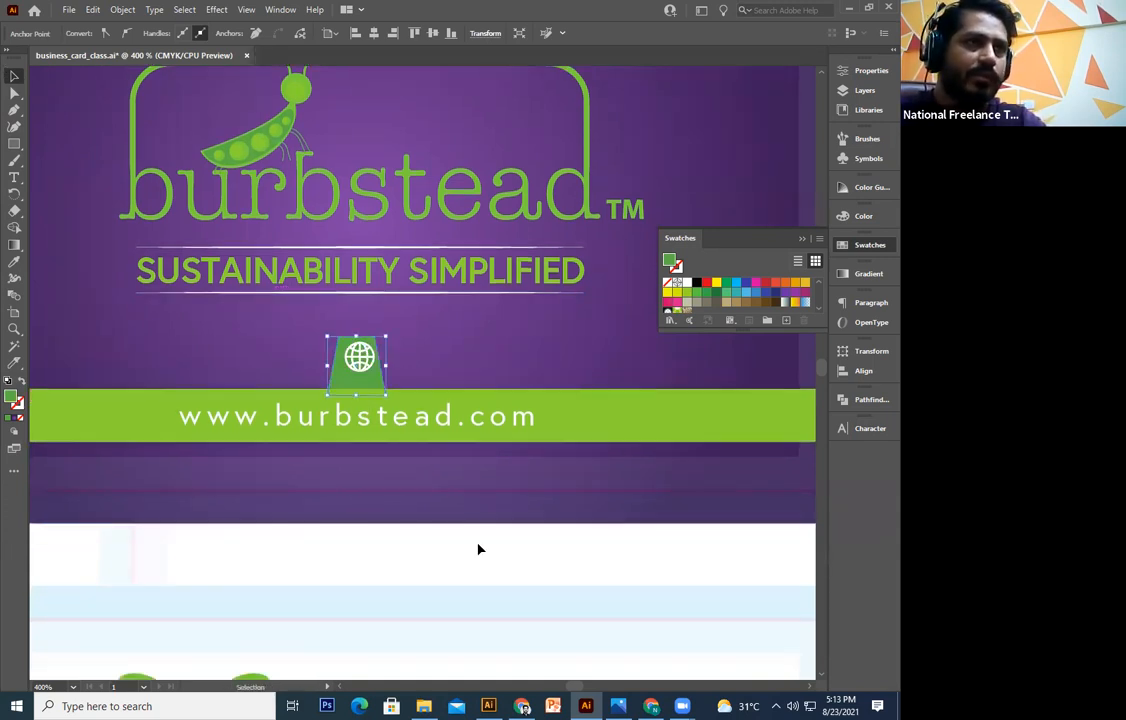
# Lower the dark green trapezoid so its base tucks behind the light green band, and centre the globe icon on it
pyautogui.click(478, 549)
pyautogui.click(334, 423)
pyautogui.click(351, 387)
pyautogui.press('Down')
pyautogui.press('Down')
pyautogui.press('Down')
pyautogui.press('Down')
pyautogui.click(359, 357)
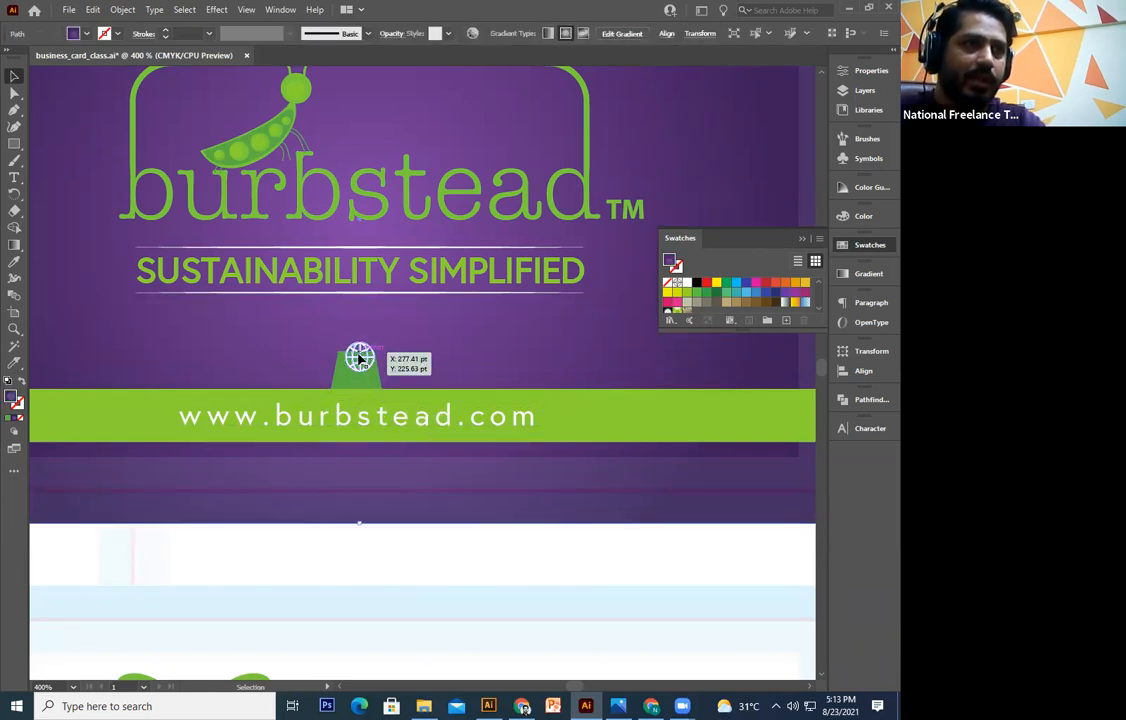
pyautogui.click(359, 357)
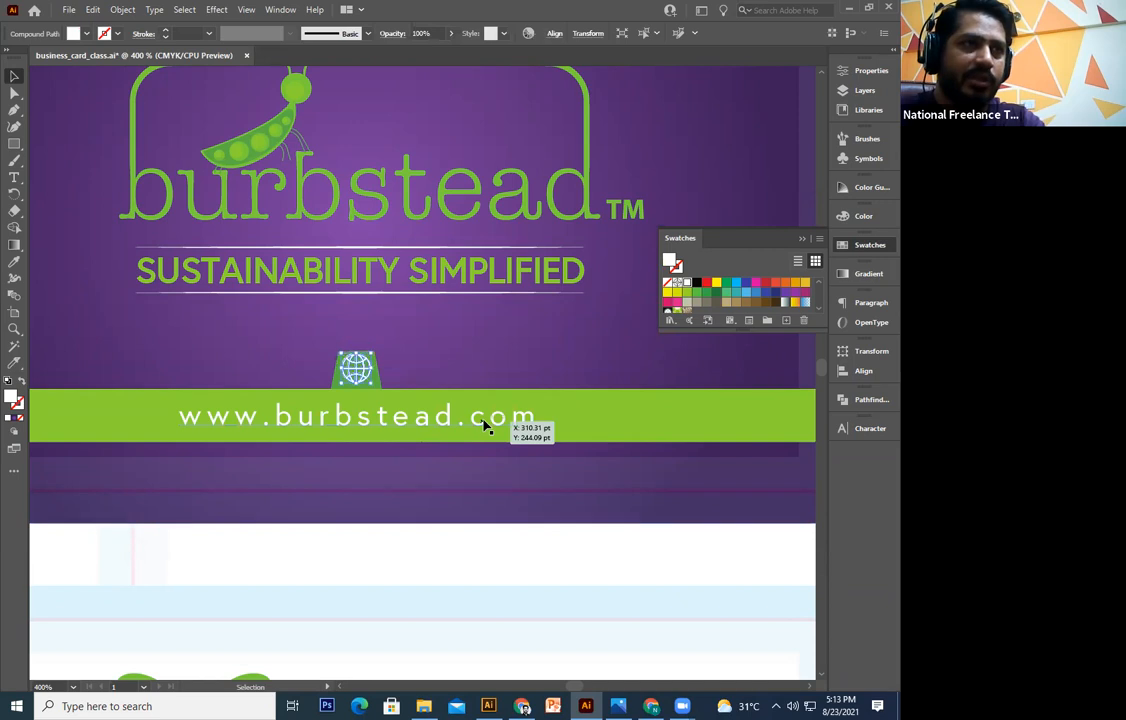
# Shrink the white globe icon slightly around its centre so it has an even margin inside the dark green trapezoid
pyautogui.hotkey('ctrl', '+')
pyautogui.hotkey('ctrl', '+')
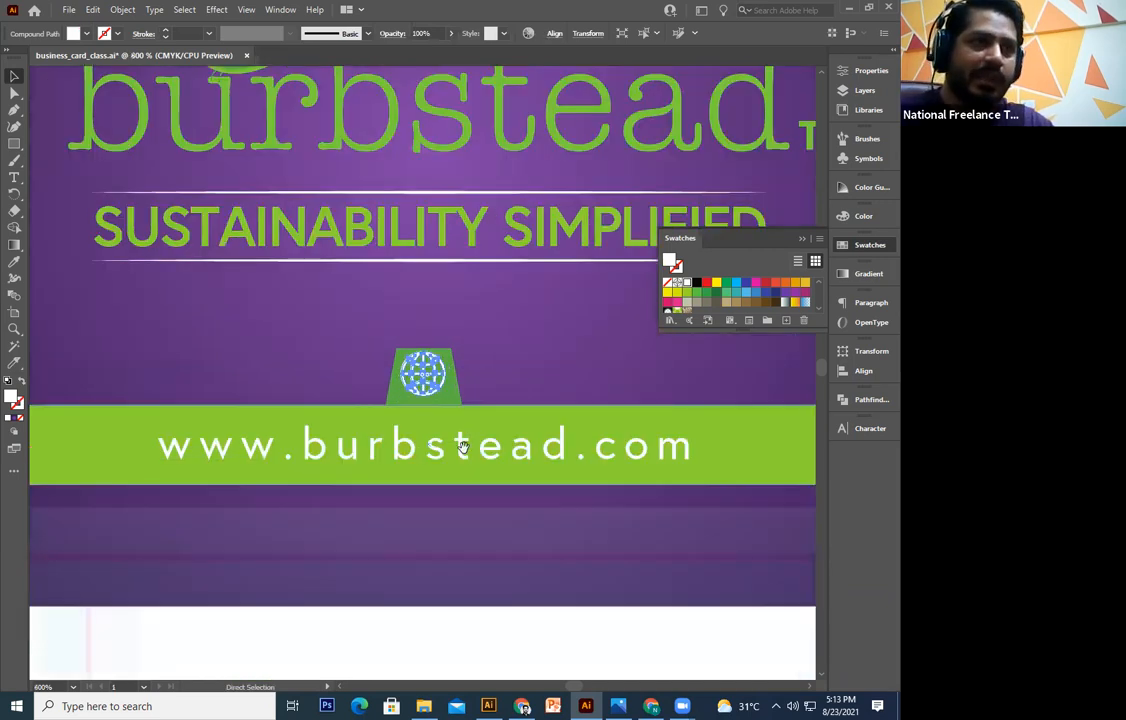
pyautogui.moveTo(483, 366); pyautogui.dragTo(474, 409)
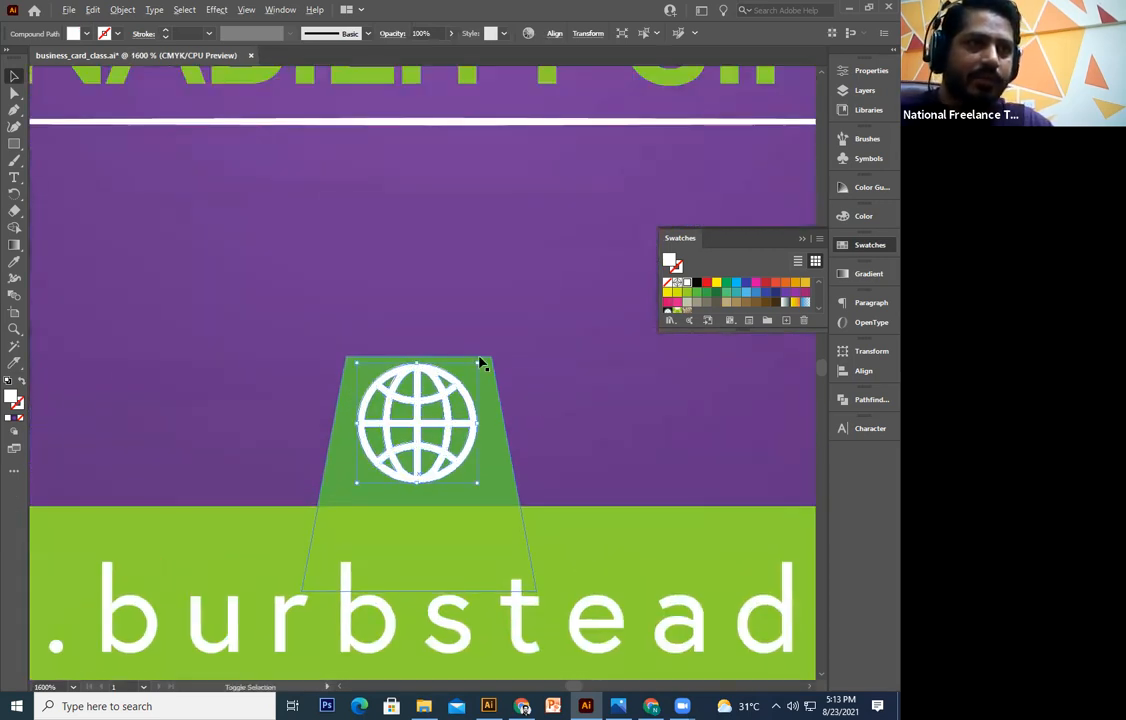
pyautogui.moveTo(478, 363); pyautogui.dragTo(469, 371)
pyautogui.press('Left')
pyautogui.press('Right')
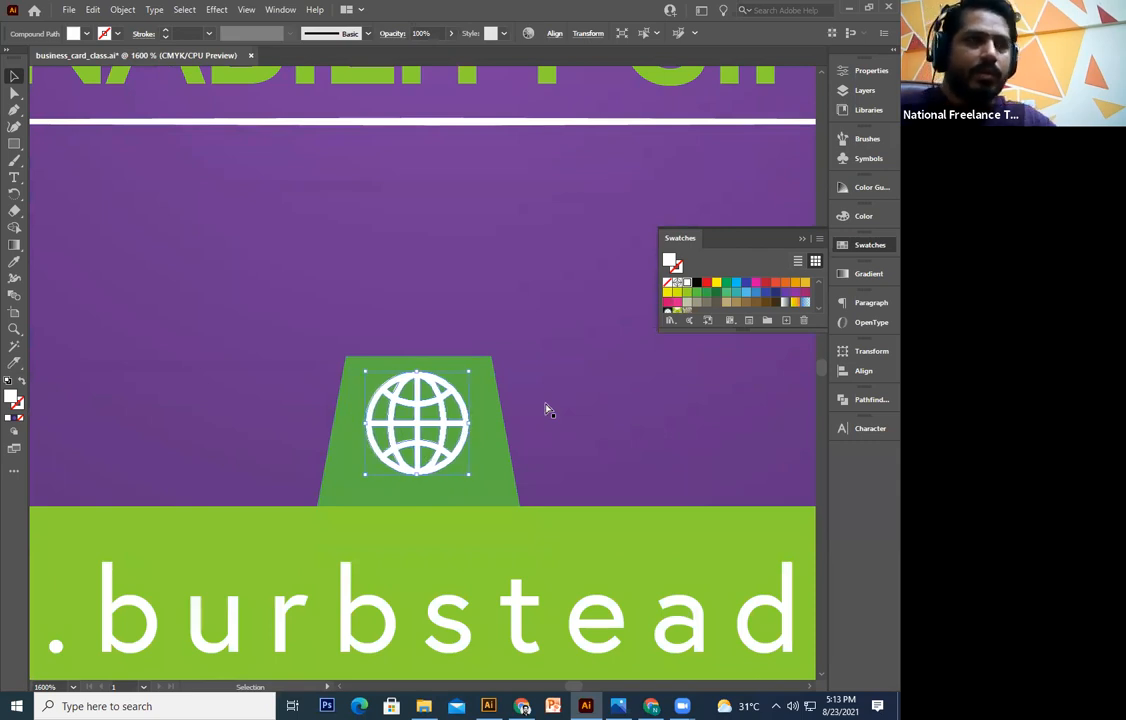
pyautogui.moveTo(456, 456); pyautogui.dragTo(452, 460)
pyautogui.hotkey('ctrl', '-')
pyautogui.hotkey('ctrl', '-')
pyautogui.hotkey('ctrl', '-')
pyautogui.hotkey('ctrl', '-')
pyautogui.hotkey('ctrl', '-')
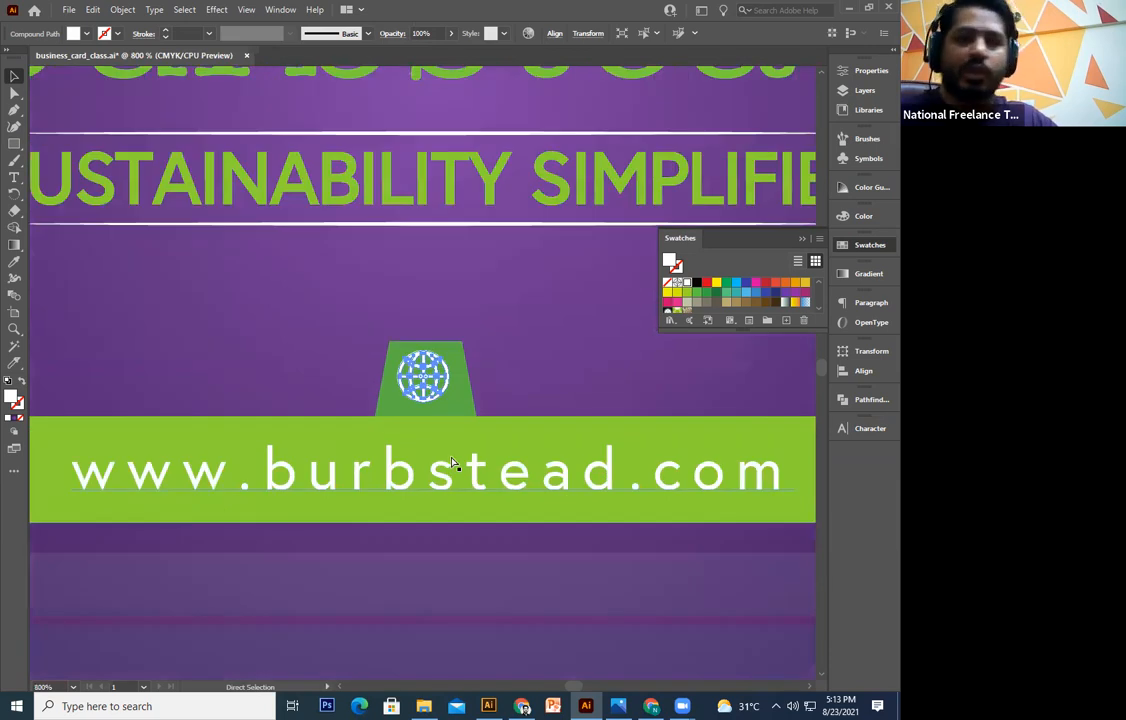
pyautogui.hotkey('ctrl', '-')
pyautogui.hotkey('ctrl', '-')
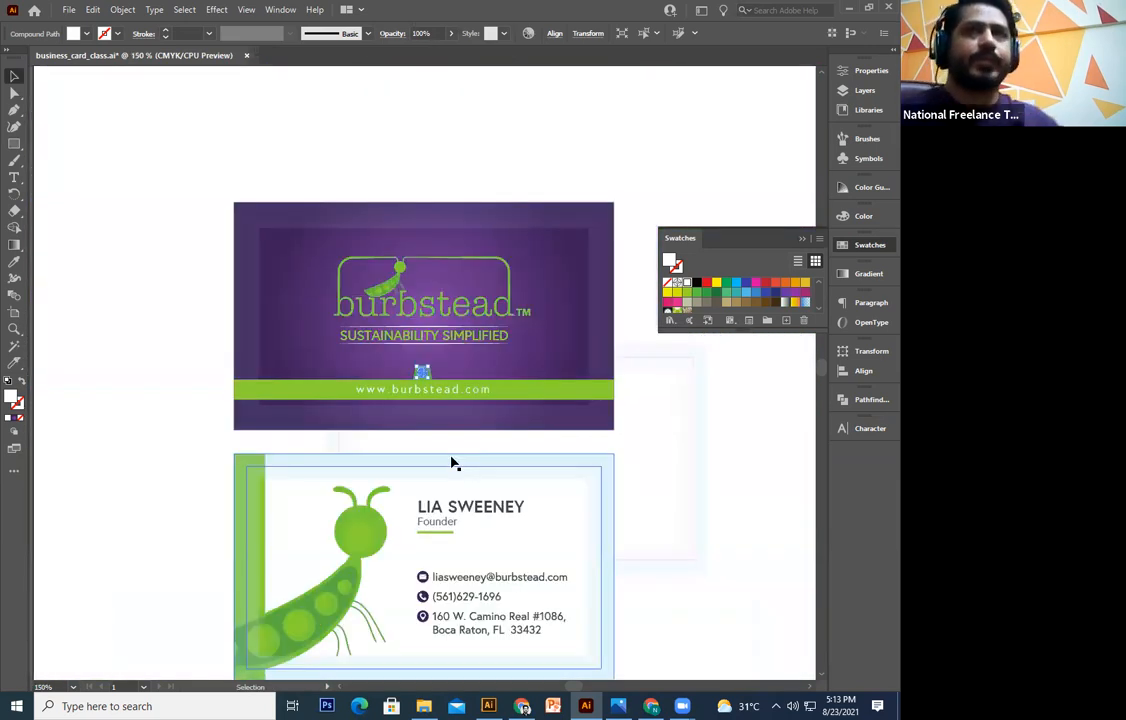
pyautogui.click(660, 460)
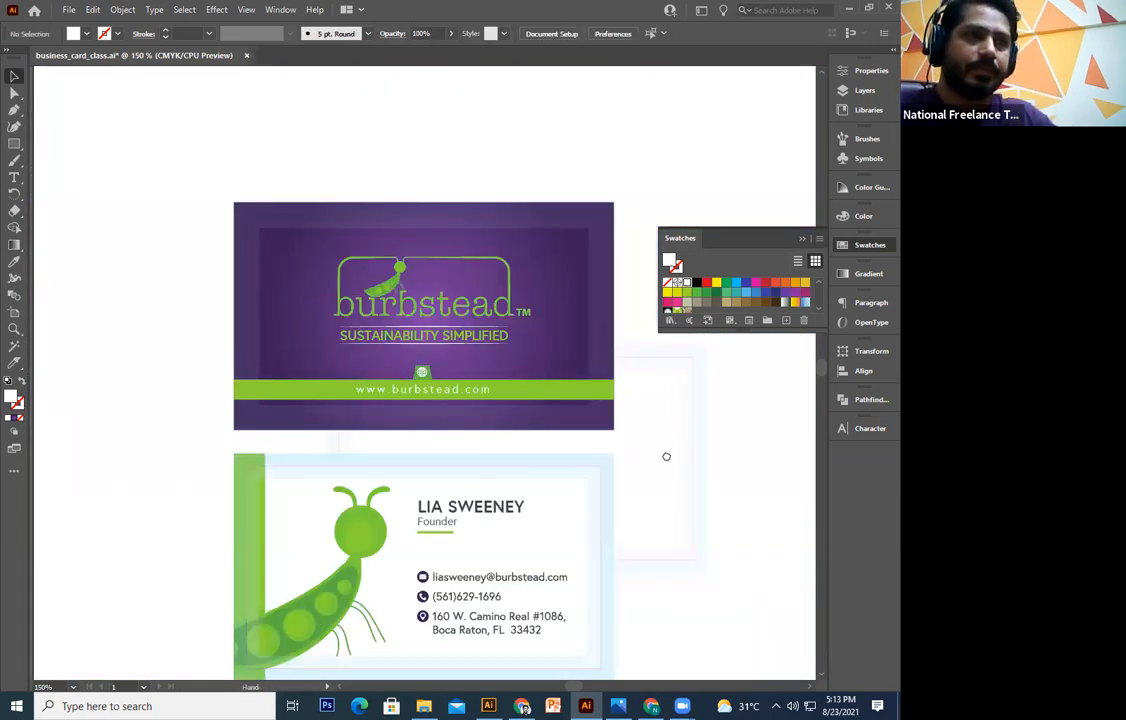
pyautogui.scroll(-1, 500, 420)
pyautogui.click(345, 370)
pyautogui.keyDown('shift'); pyautogui.click(394, 369); pyautogui.keyUp('shift')
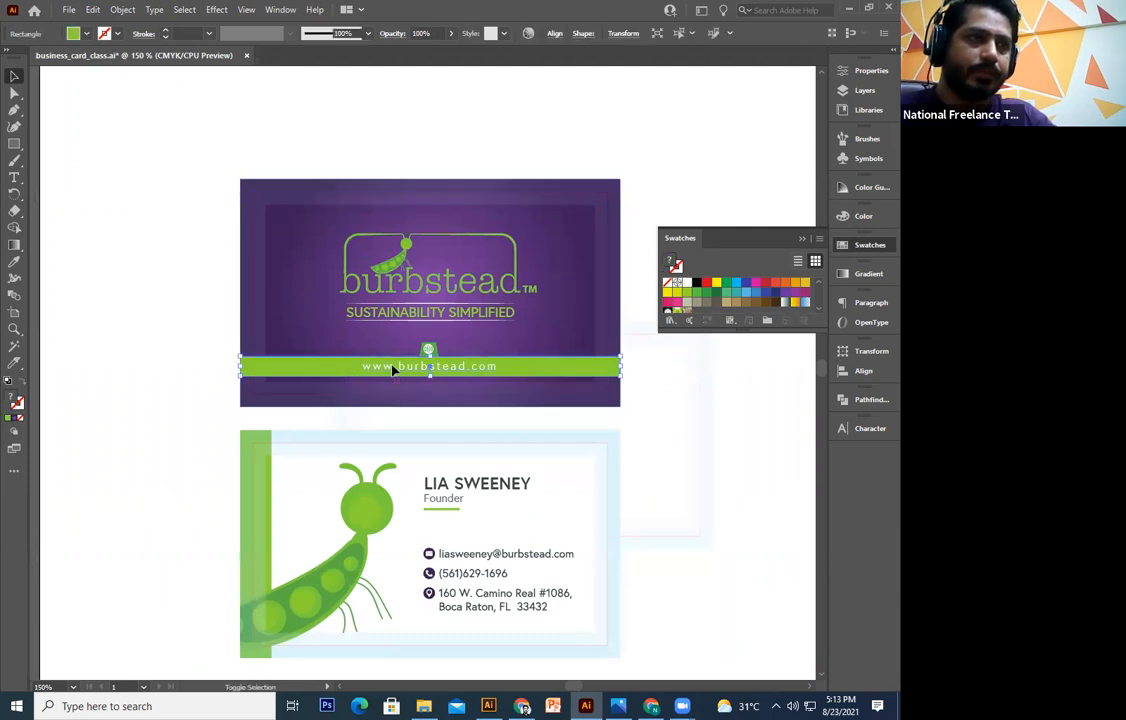
pyautogui.click(731, 486)
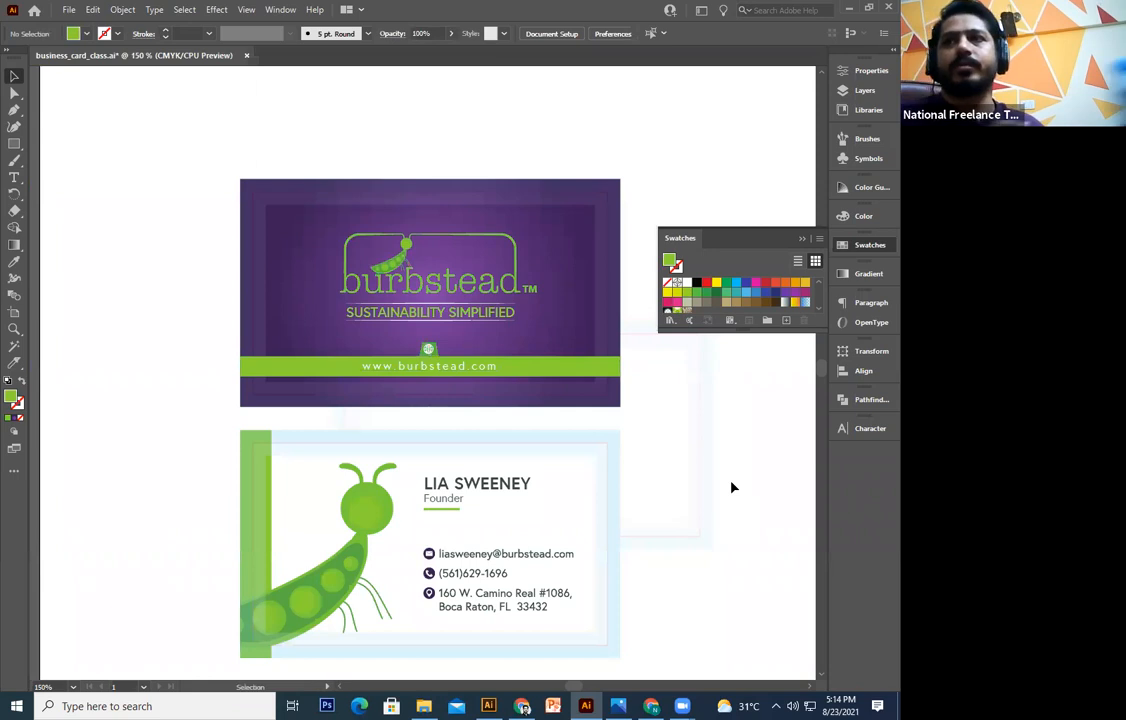
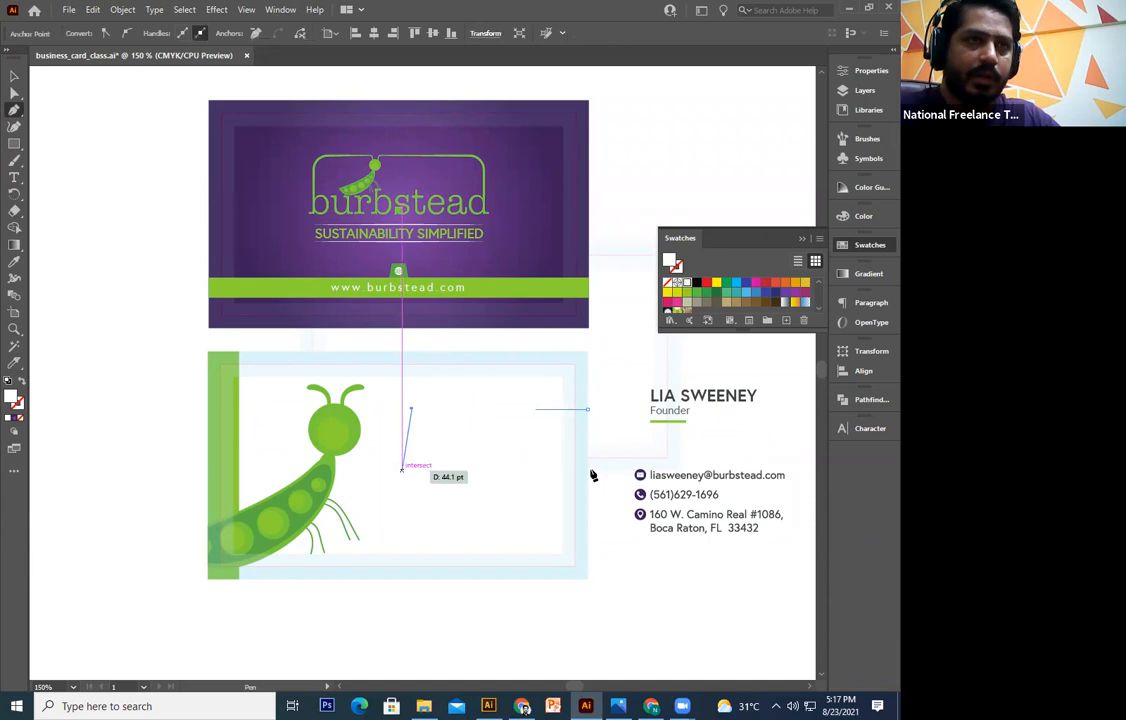
# Complete the Pen-drawn four-sided banner on the white card, with a slanted inner side and its straight end on the card's right edge
pyautogui.click(588, 410)
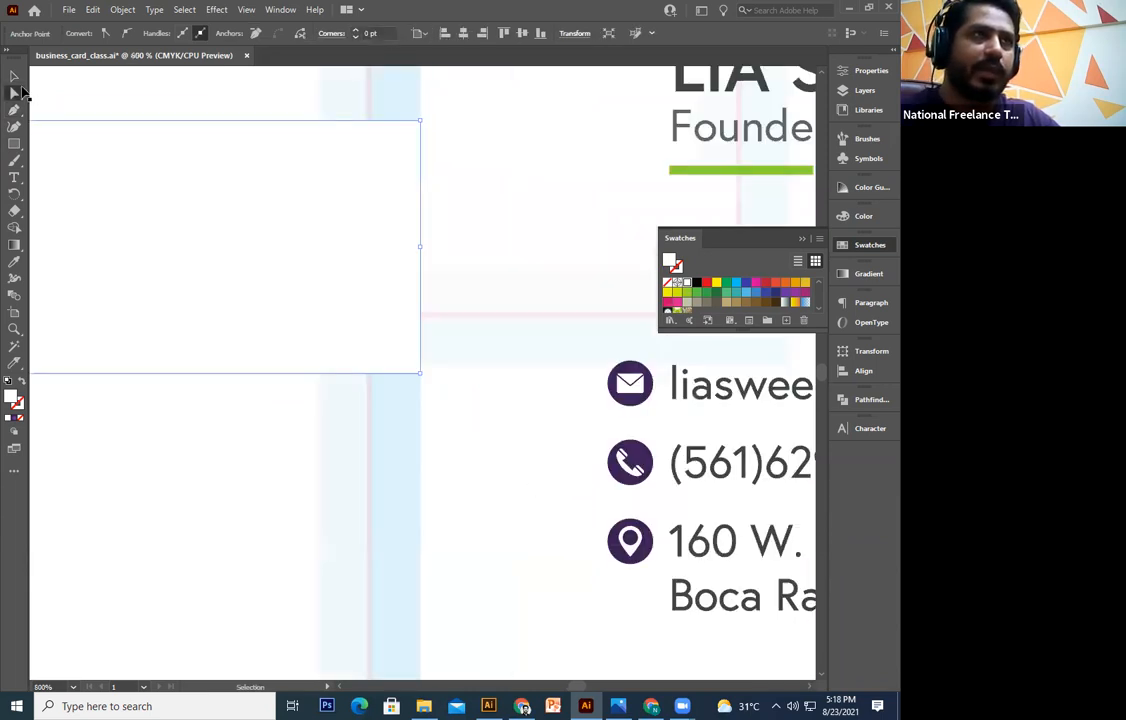
pyautogui.hotkey('ctrl', '-')
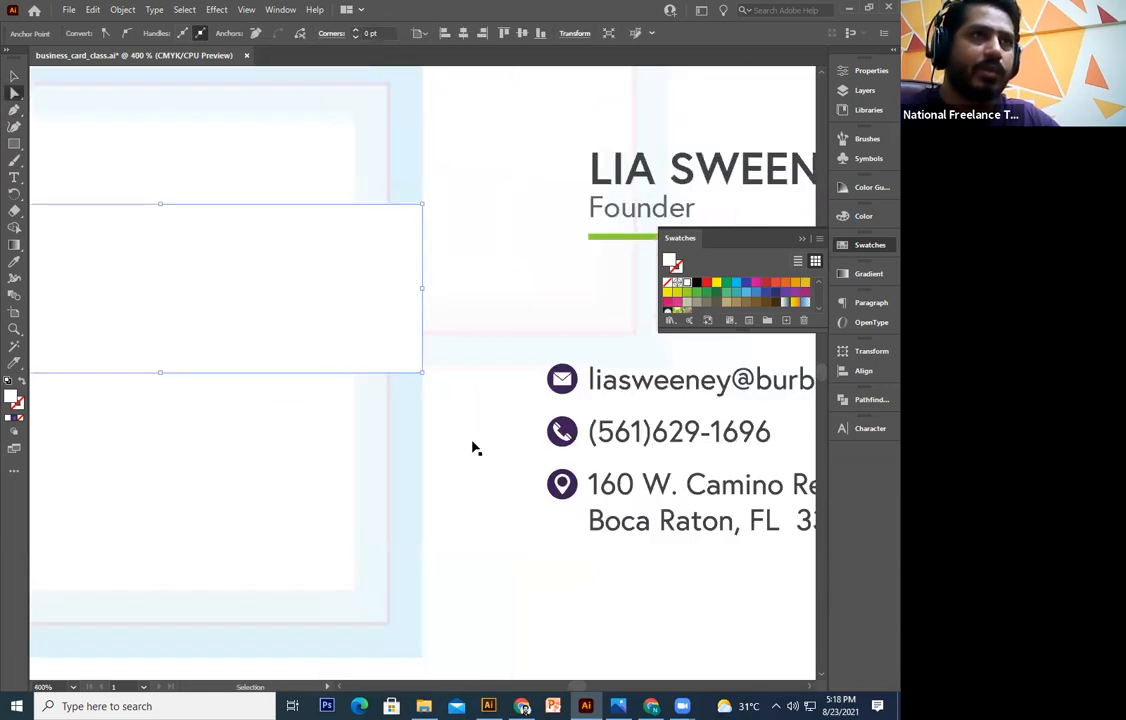
pyautogui.hotkey('ctrl', '-')
pyautogui.press('v')
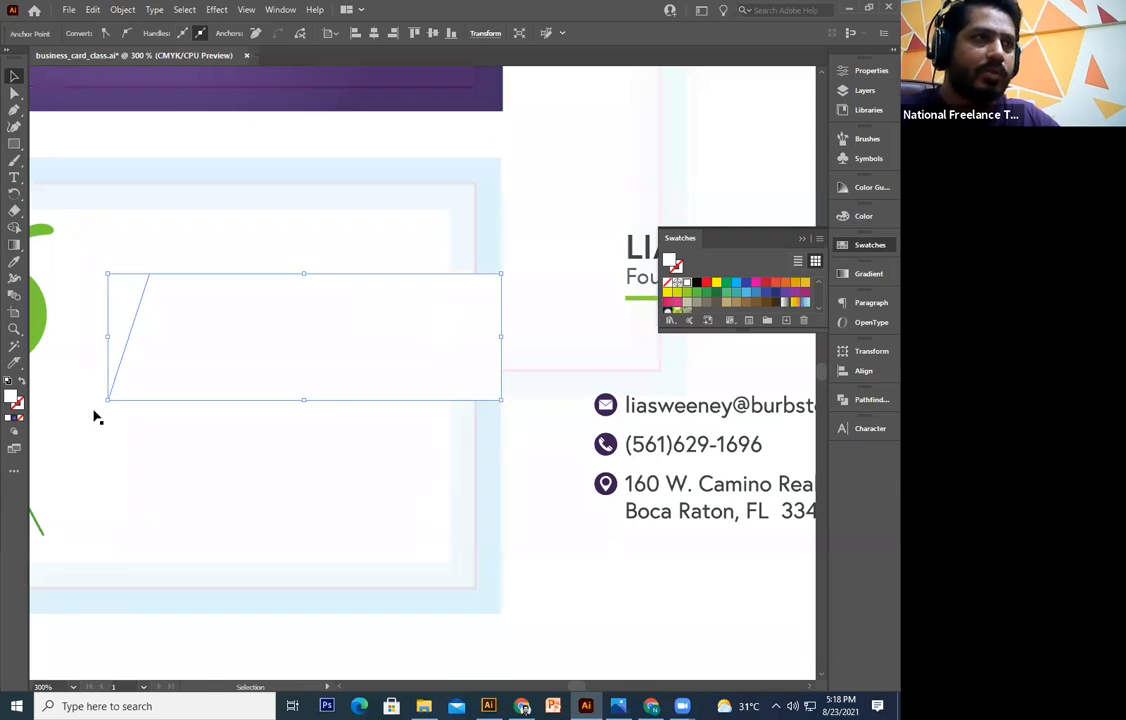
# Fill the slanted banner with the purple radial gradient sampled from the purple card's background
pyautogui.hotkey('ctrl', 'shift', 'a')
pyautogui.click(15, 262)
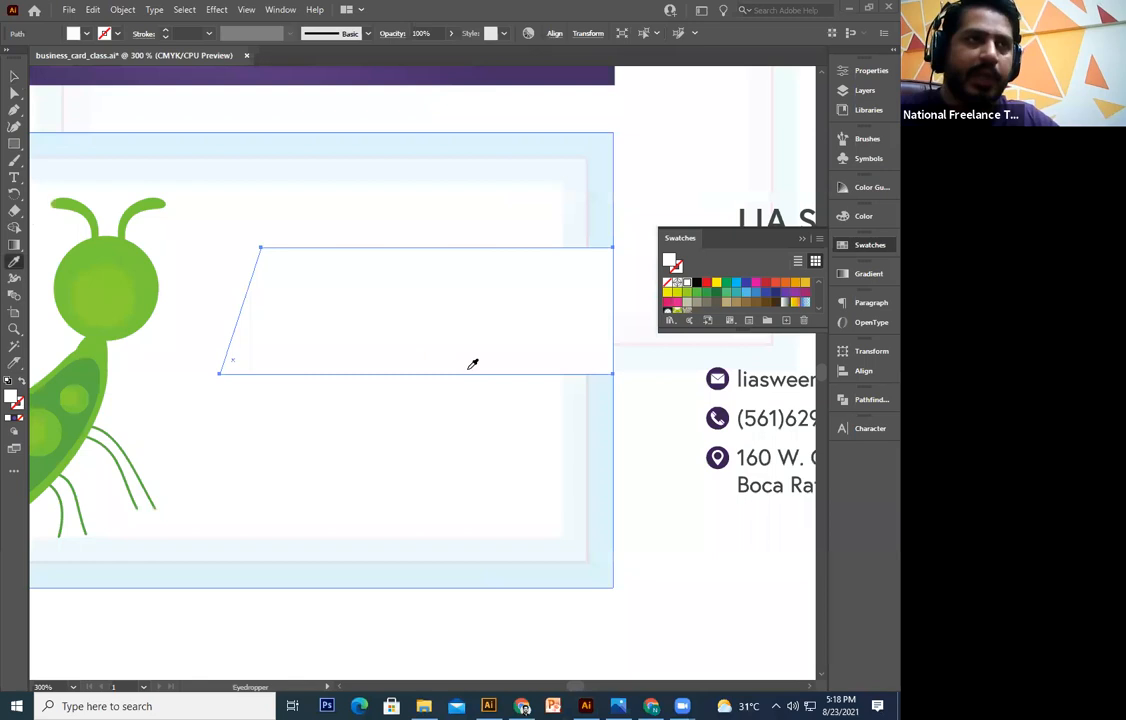
pyautogui.press('a')
pyautogui.hotkey('ctrl', '-')
pyautogui.moveTo(385, 352); pyautogui.dragTo(385, 380)
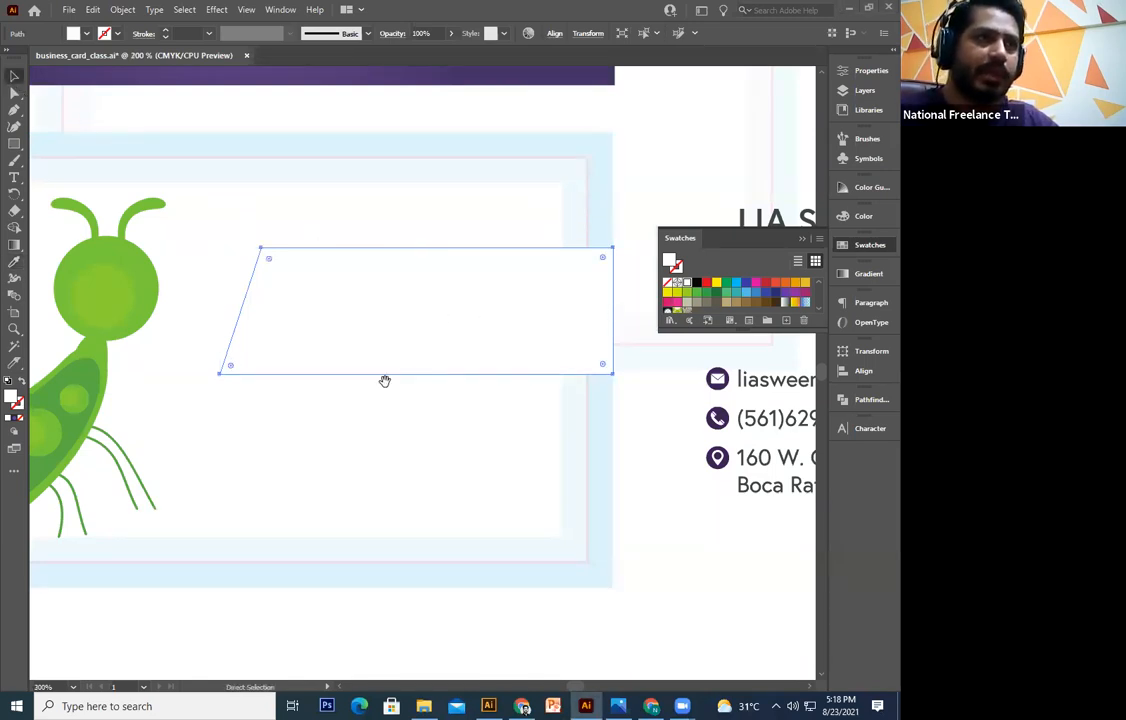
pyautogui.click(14, 262)
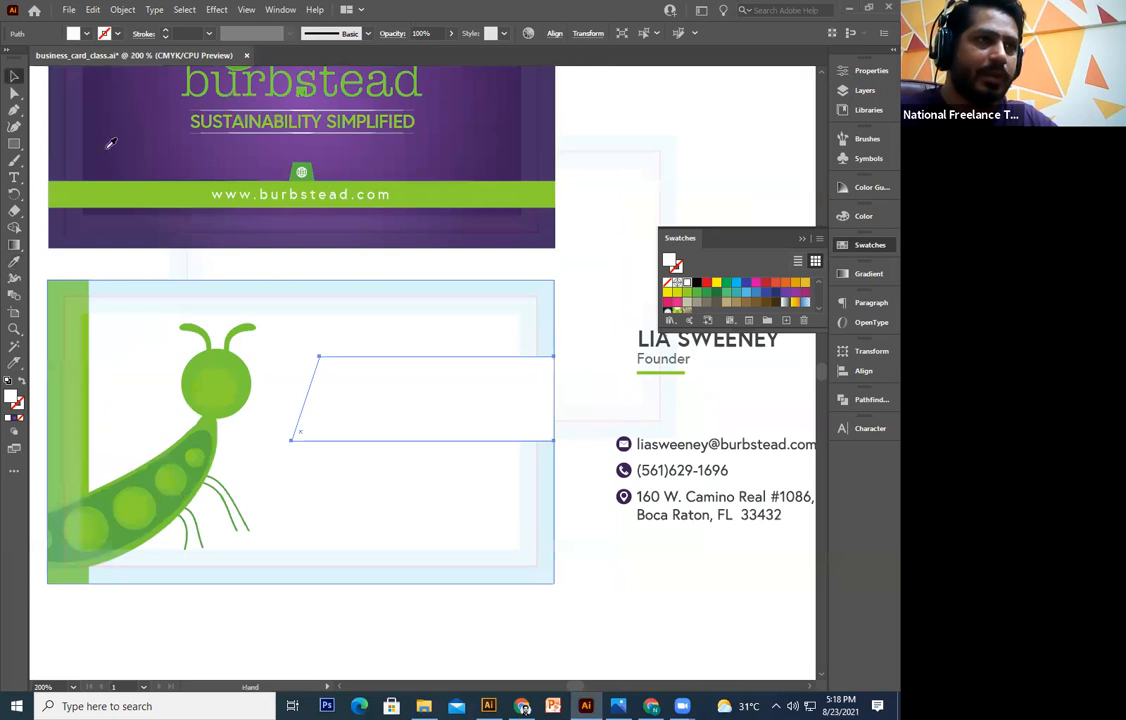
pyautogui.click(13, 75)
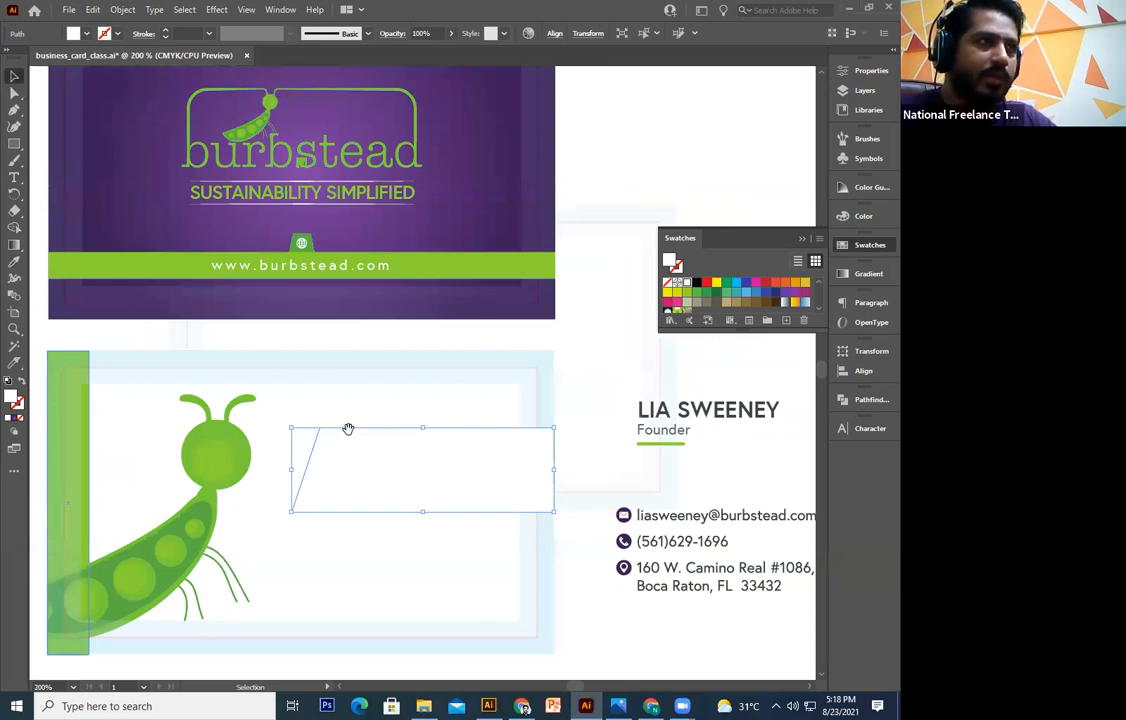
pyautogui.press('i')
pyautogui.click(120, 223)
pyautogui.moveTo(338, 502); pyautogui.dragTo(347, 429)
pyautogui.press('v')
# Draw a four-sided panel with a slanted left side from the banner's lower edge down to the white card's bottom-right corner
pyautogui.press('p')
pyautogui.click(329, 417)
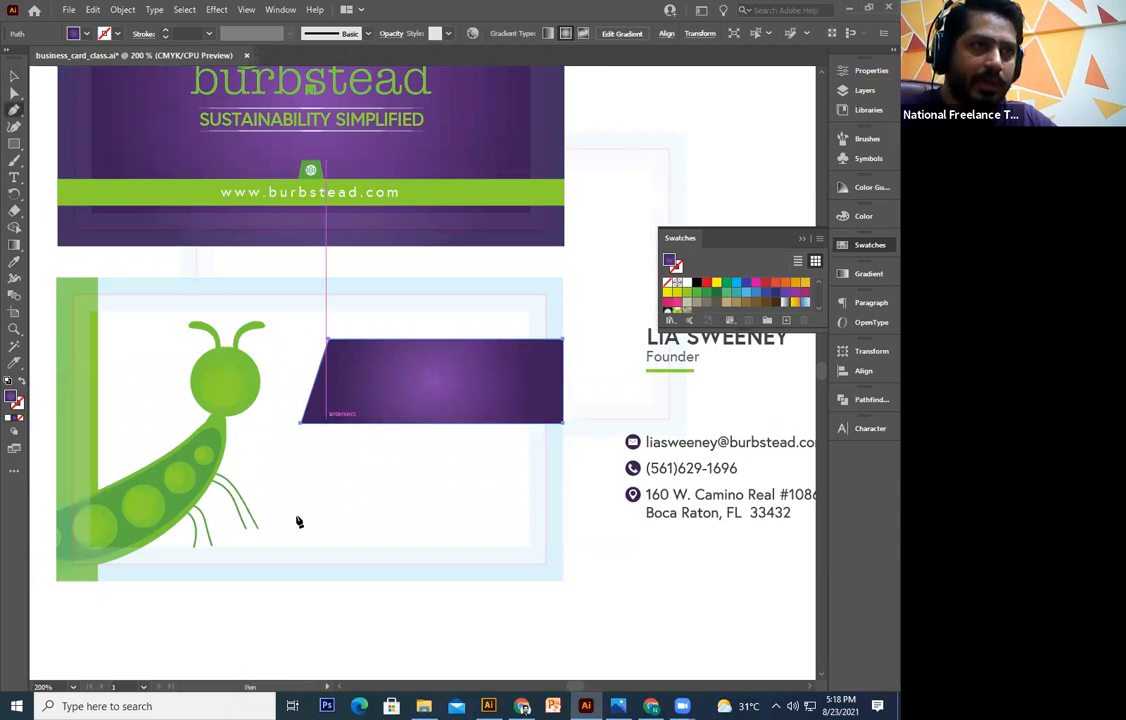
pyautogui.click(284, 580)
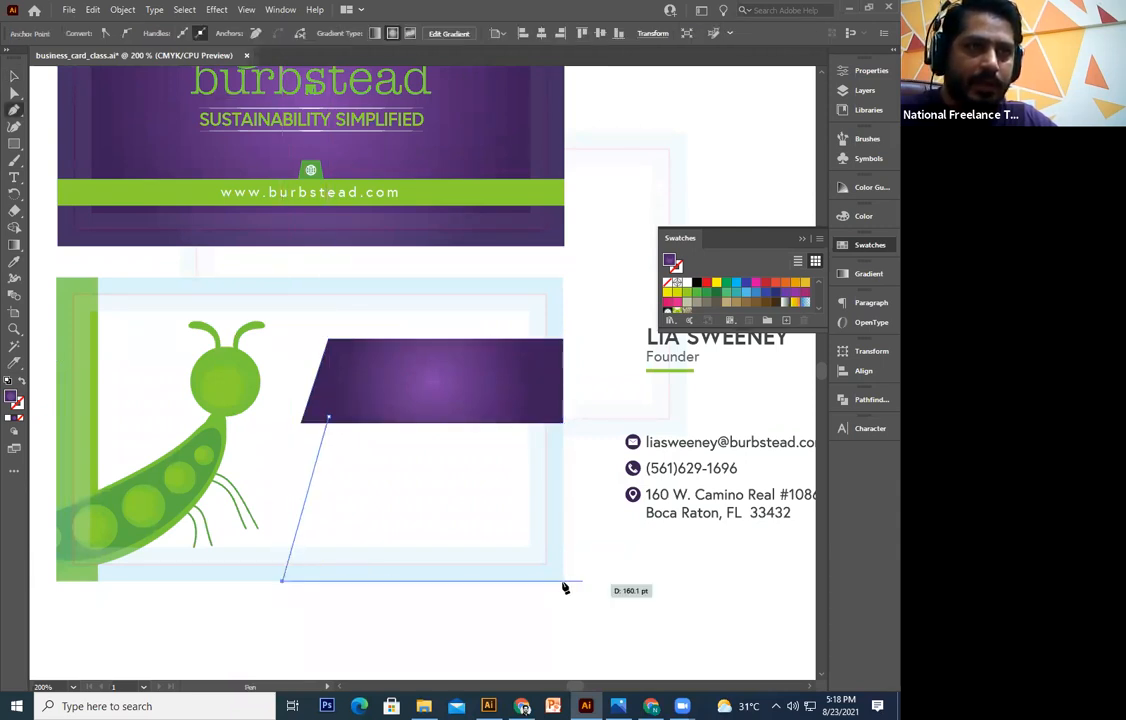
pyautogui.click(560, 408)
pyautogui.click(329, 417)
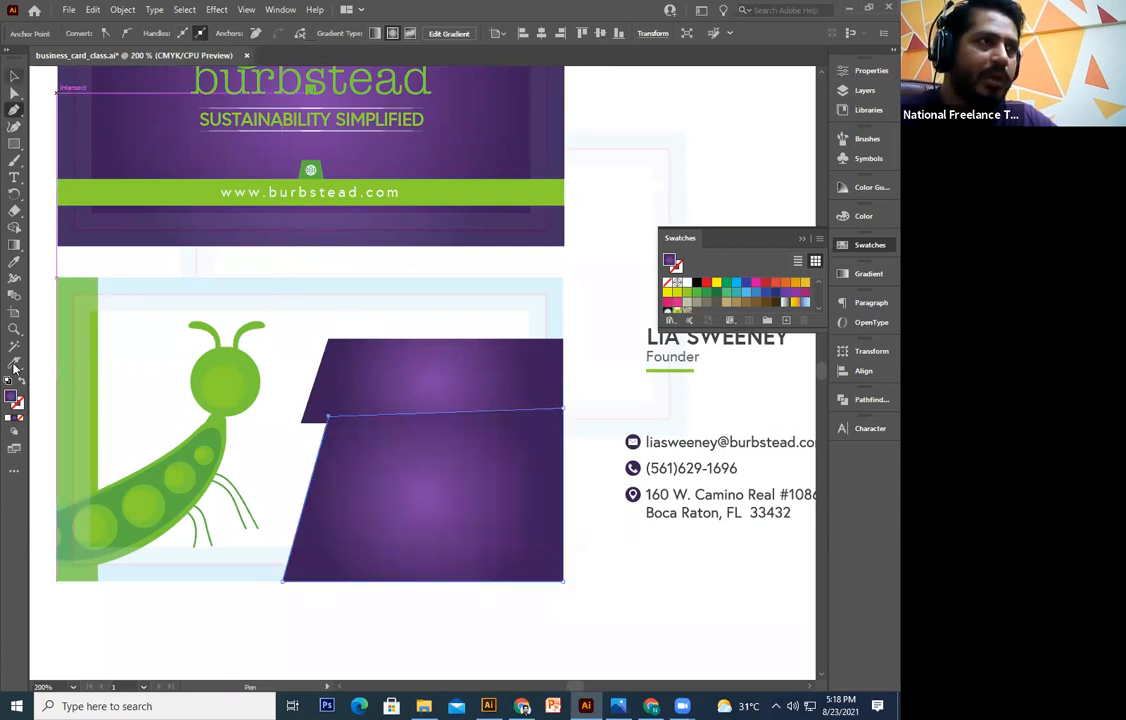
# Fill the lower slanted panel with the light green sampled from the website band and arrange it behind the purple banner
pyautogui.click(14, 261)
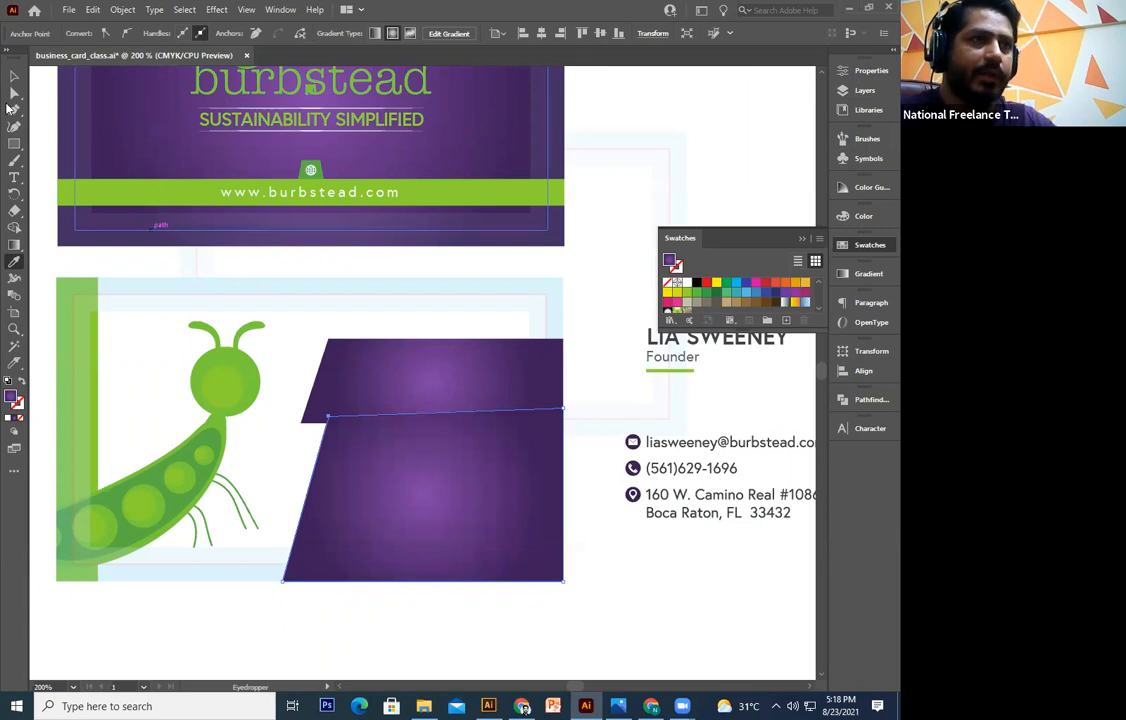
pyautogui.click(152, 200)
pyautogui.press('a')
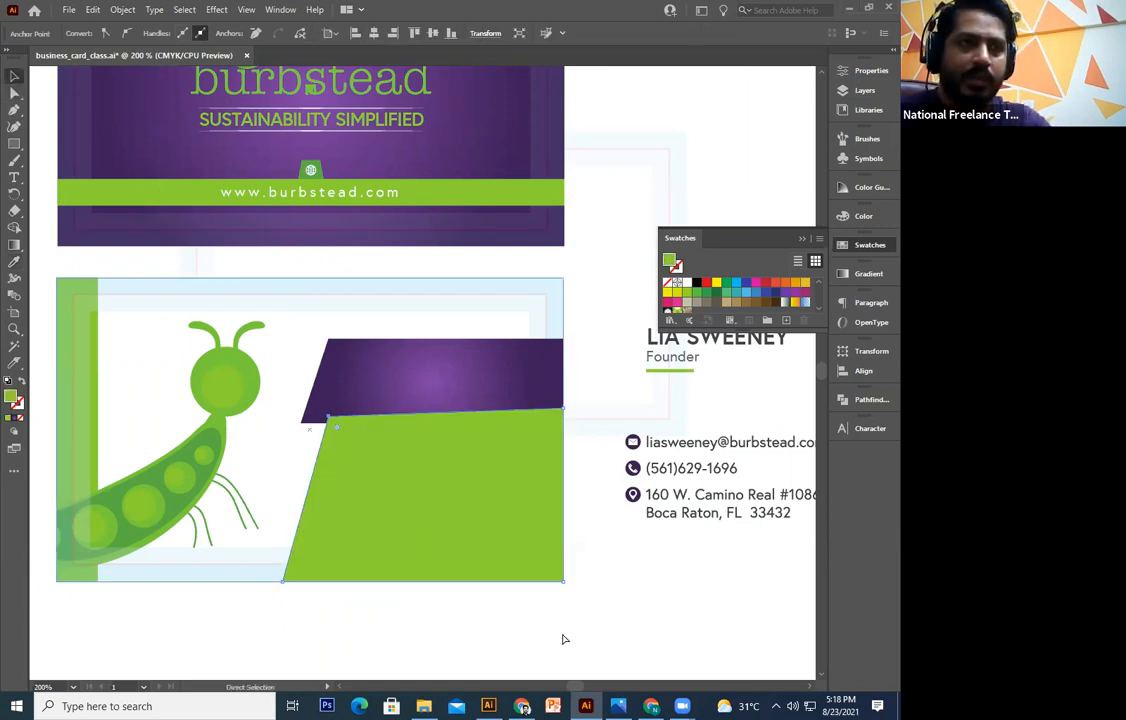
pyautogui.hotkey('ctrl', '[')
pyautogui.press('v')
pyautogui.click(493, 661)
pyautogui.moveTo(370, 604); pyautogui.dragTo(420, 615)
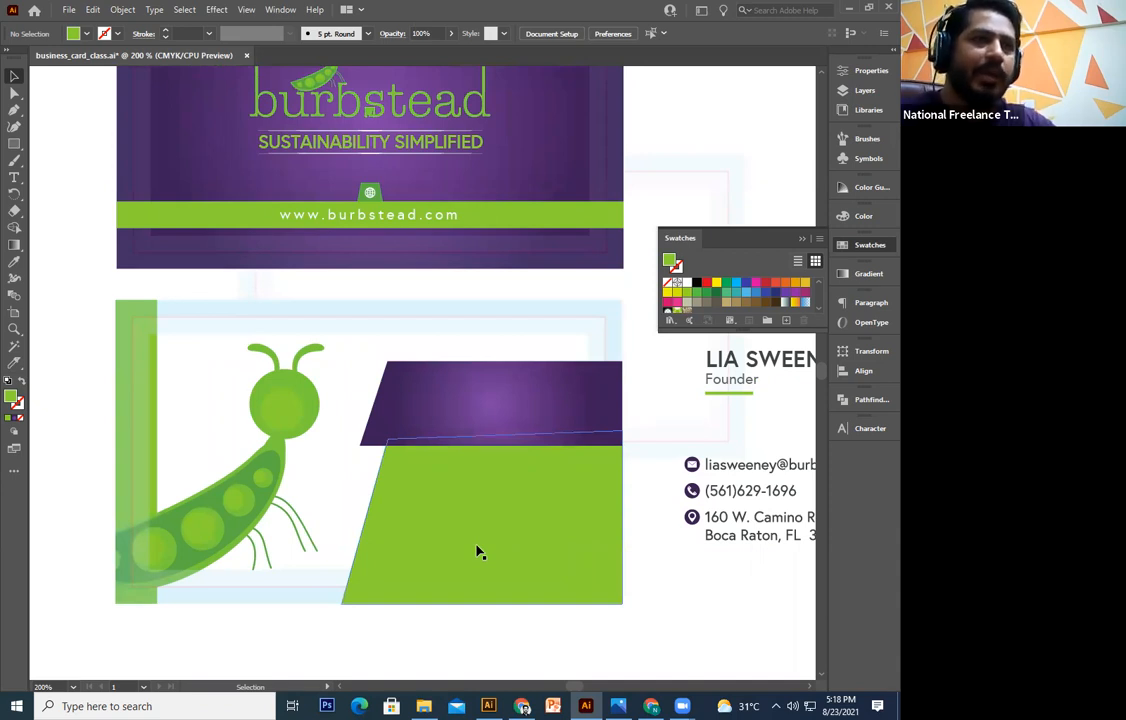
# Draw a small triangular fold at the purple banner's lower-left corner and arrange it behind the banner and green panel
pyautogui.scroll(1, 476, 550)
pyautogui.moveTo(646, 611); pyautogui.dragTo(663, 523)
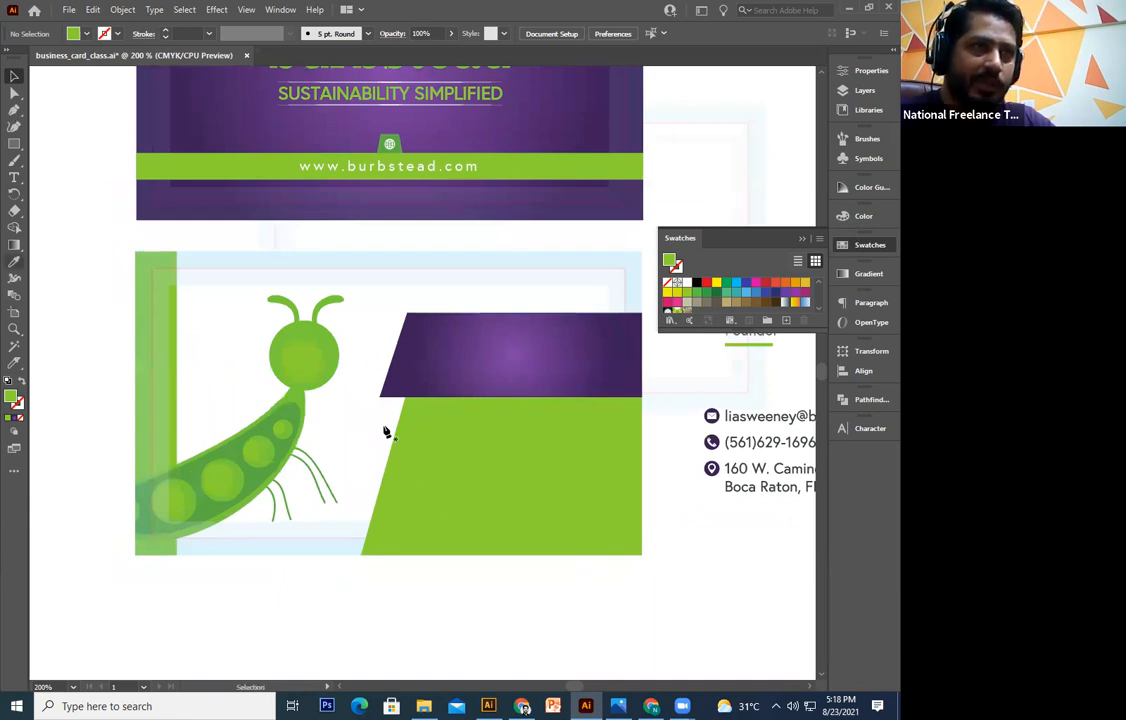
pyautogui.moveTo(380, 397); pyautogui.dragTo(416, 469)
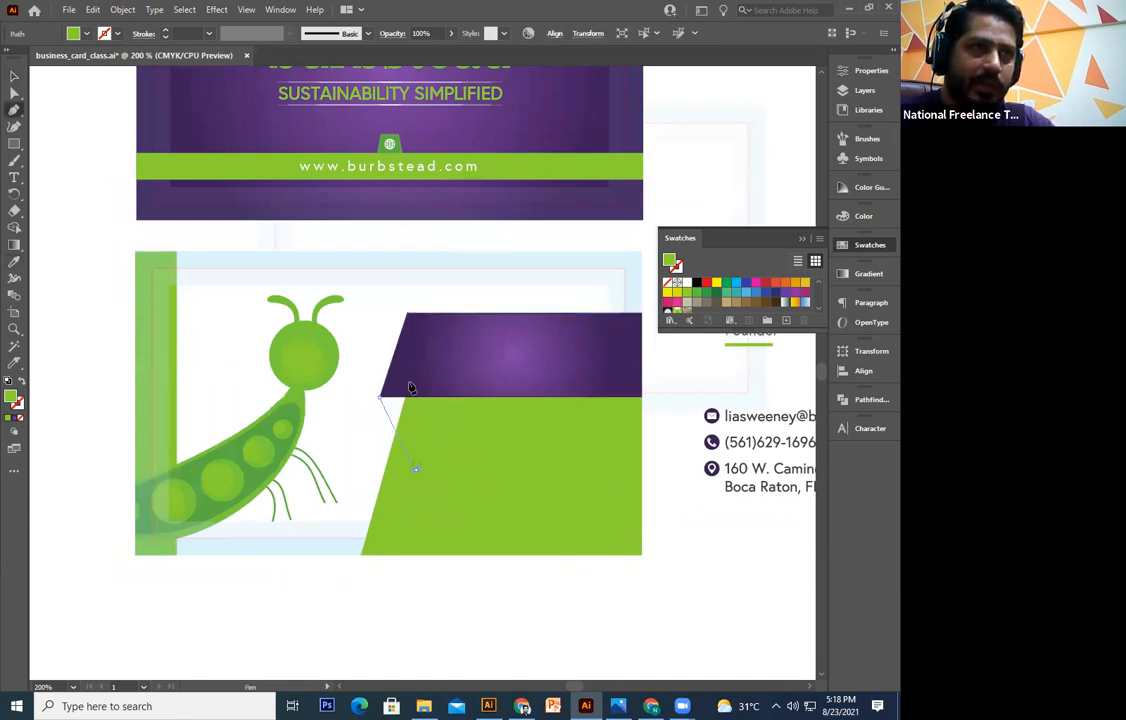
pyautogui.click(446, 372)
pyautogui.click(381, 396)
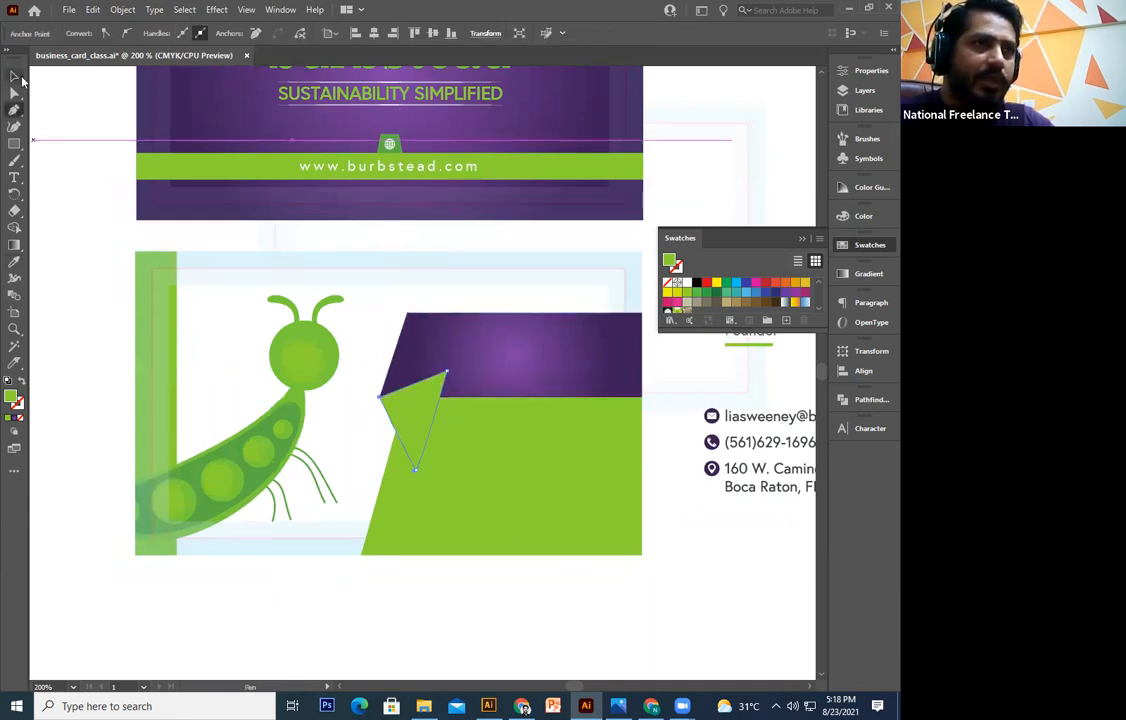
pyautogui.click(14, 76)
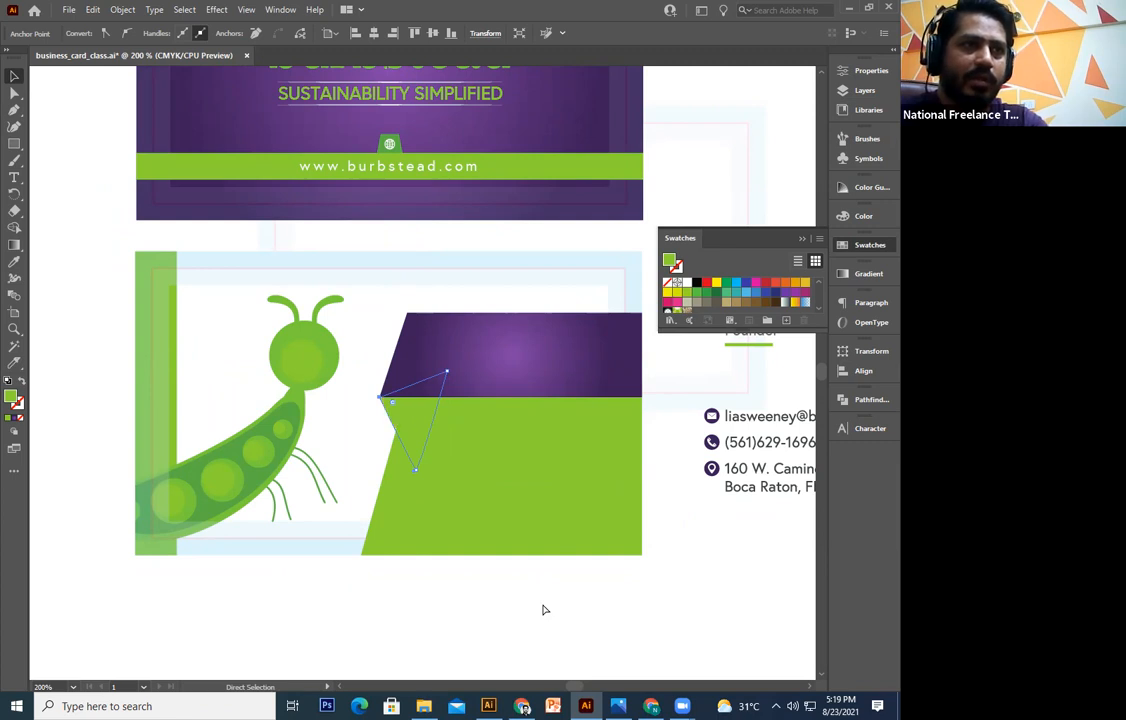
# Recolour the triangular fold with a solid purple lighter than the banner
pyautogui.press('i')
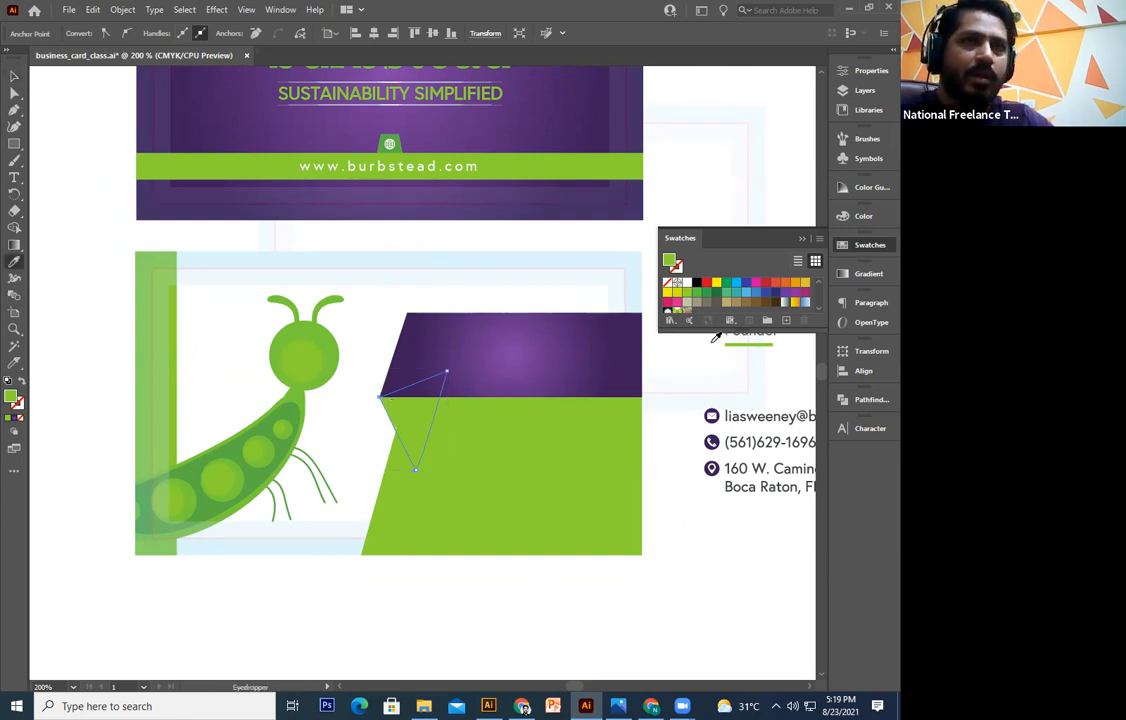
pyautogui.click(506, 339)
pyautogui.doubleClick(12, 398)
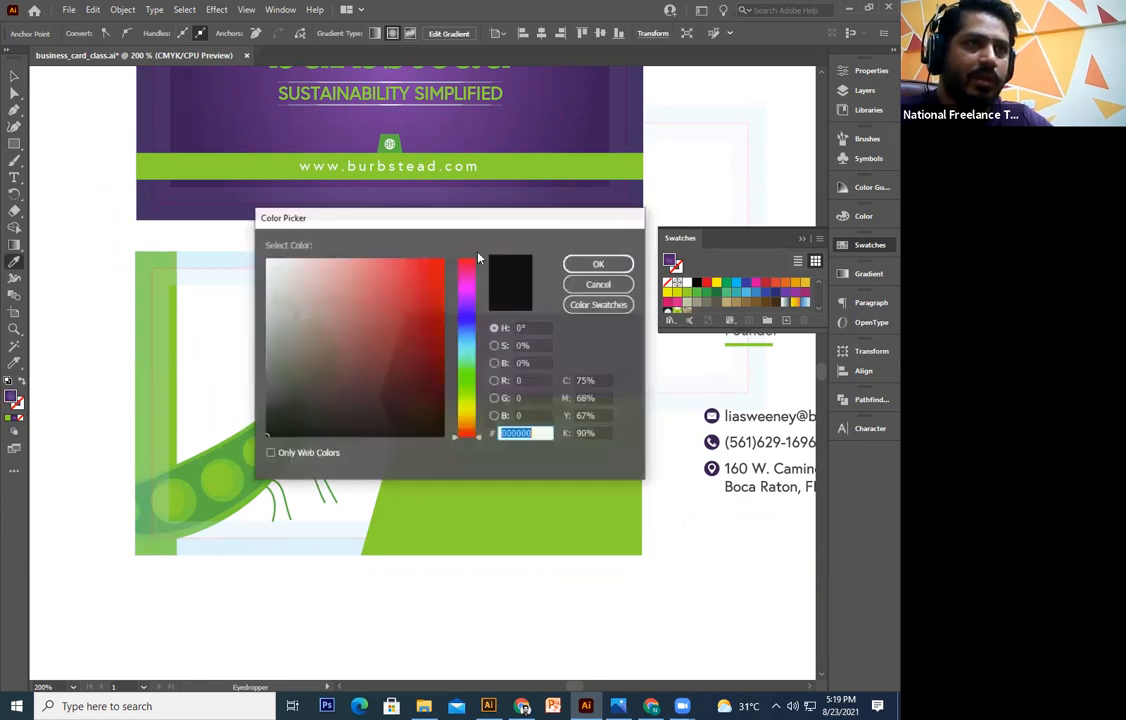
pyautogui.click(470, 298)
pyautogui.click(443, 266)
pyautogui.moveTo(442, 222); pyautogui.dragTo(614, 442)
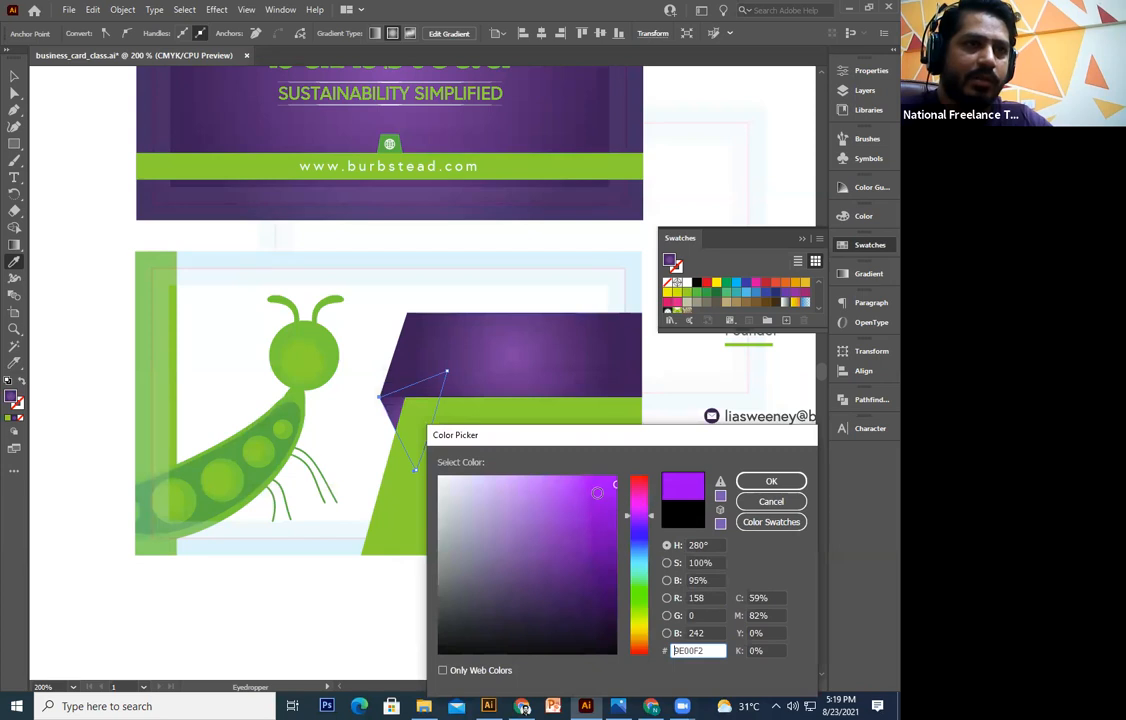
pyautogui.moveTo(608, 494); pyautogui.dragTo(627, 487)
pyautogui.click(771, 481)
pyautogui.press('v')
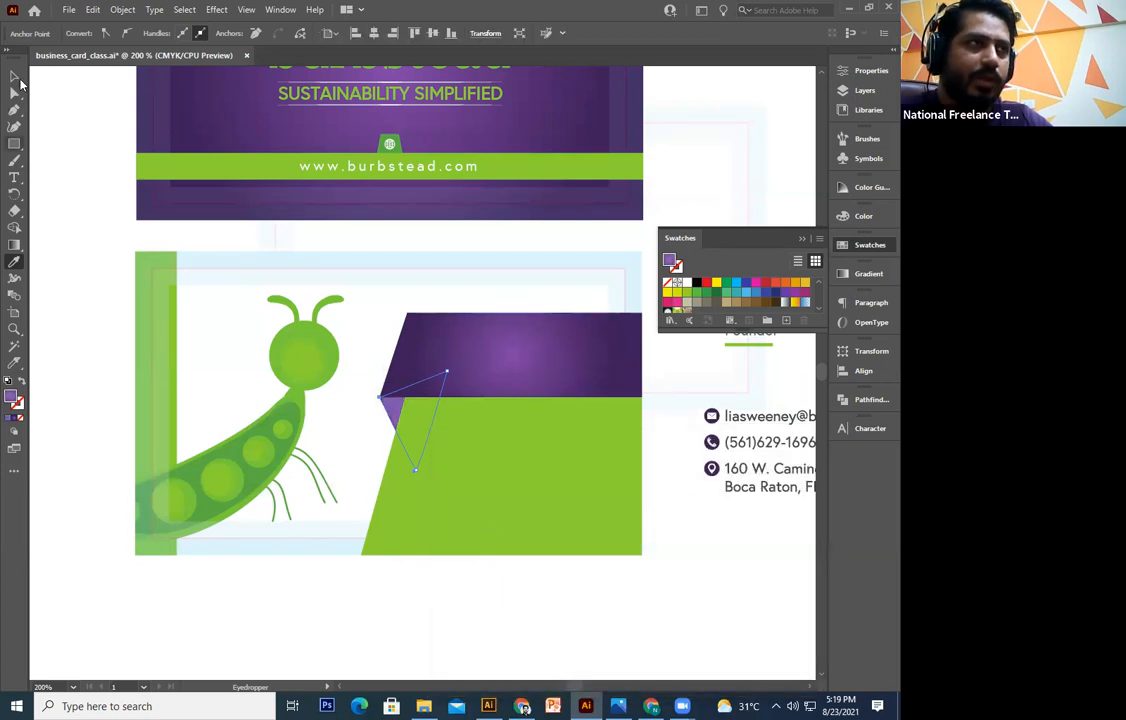
pyautogui.click(575, 611)
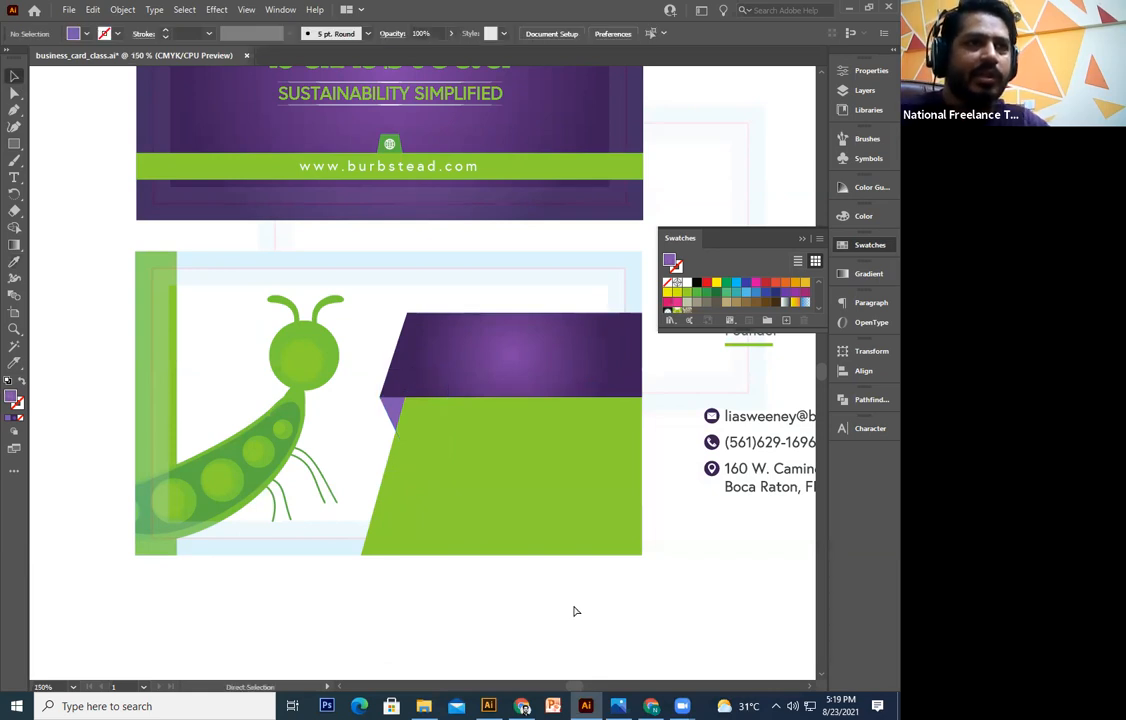
# Examine the new folded-banner layout as a whole alongside the finished card designs
pyautogui.hotkey('ctrl', '-')
pyautogui.hotkey('ctrl', '-')
pyautogui.hotkey('ctrl', '-')
pyautogui.hotkey('ctrl', '-')
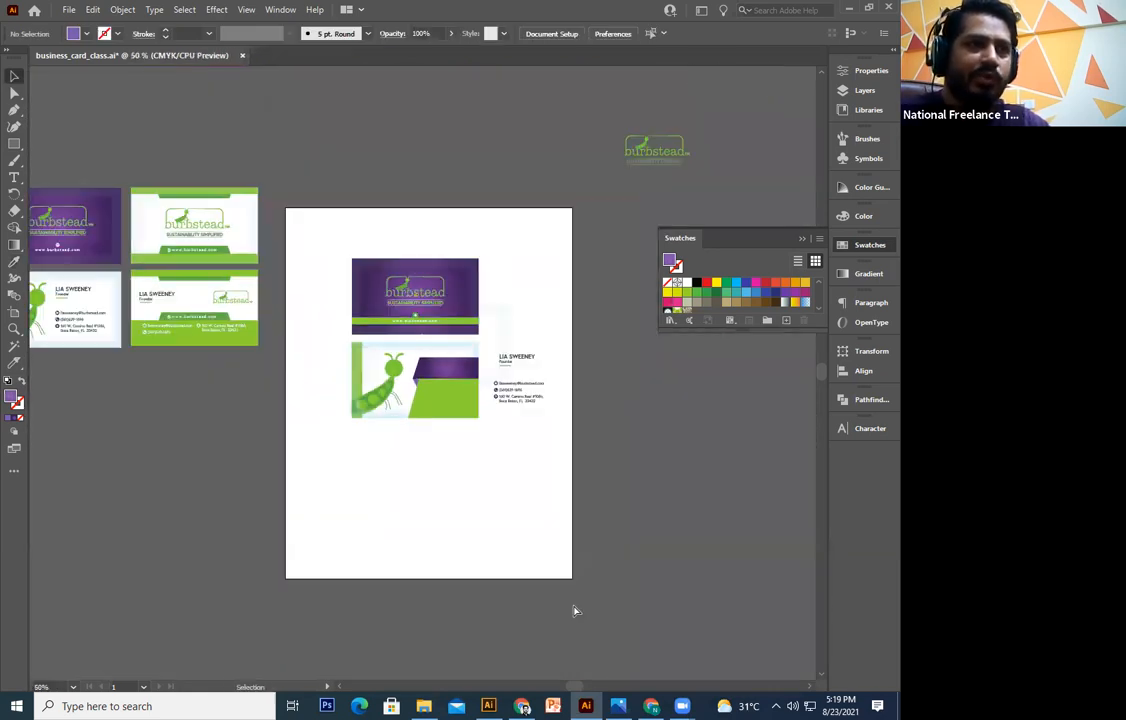
pyautogui.hotkey('ctrl', '+')
pyautogui.hotkey('ctrl', '-')
pyautogui.hotkey('ctrl', '+')
pyautogui.hotkey('ctrl', '+')
pyautogui.hotkey('ctrl', '+')
pyautogui.hotkey('ctrl', '+')
pyautogui.hotkey('ctrl', '+')
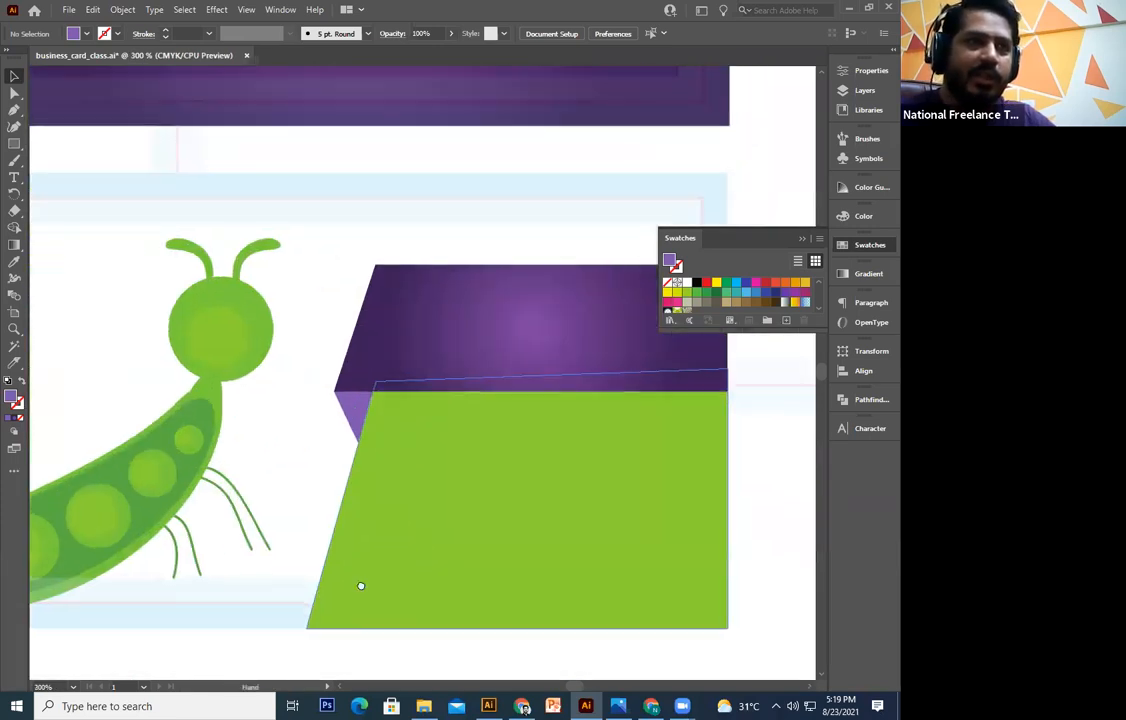
# Move the name and job title group onto the purple banner and bring it to the front
pyautogui.moveTo(360, 583); pyautogui.dragTo(260, 538)
pyautogui.moveTo(646, 417); pyautogui.dragTo(528, 590)
pyautogui.moveTo(706, 392); pyautogui.dragTo(287, 437)
pyautogui.moveTo(269, 494); pyautogui.dragTo(308, 434)
pyautogui.rightClick(343, 365)
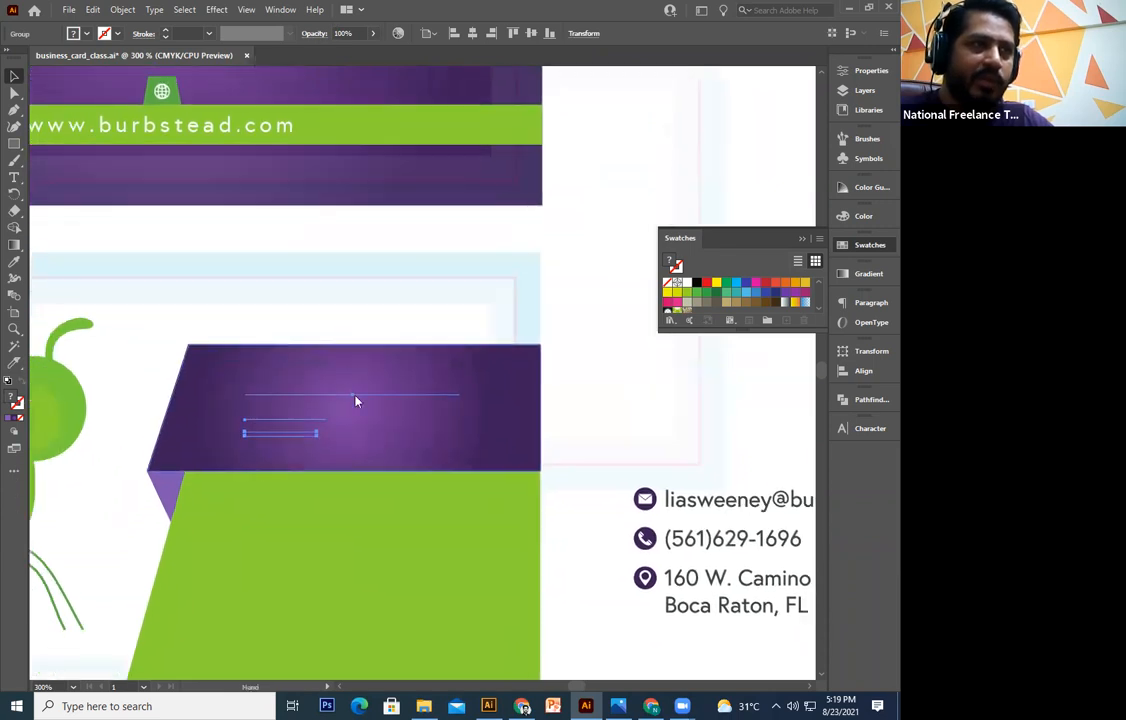
pyautogui.moveTo(431, 563)
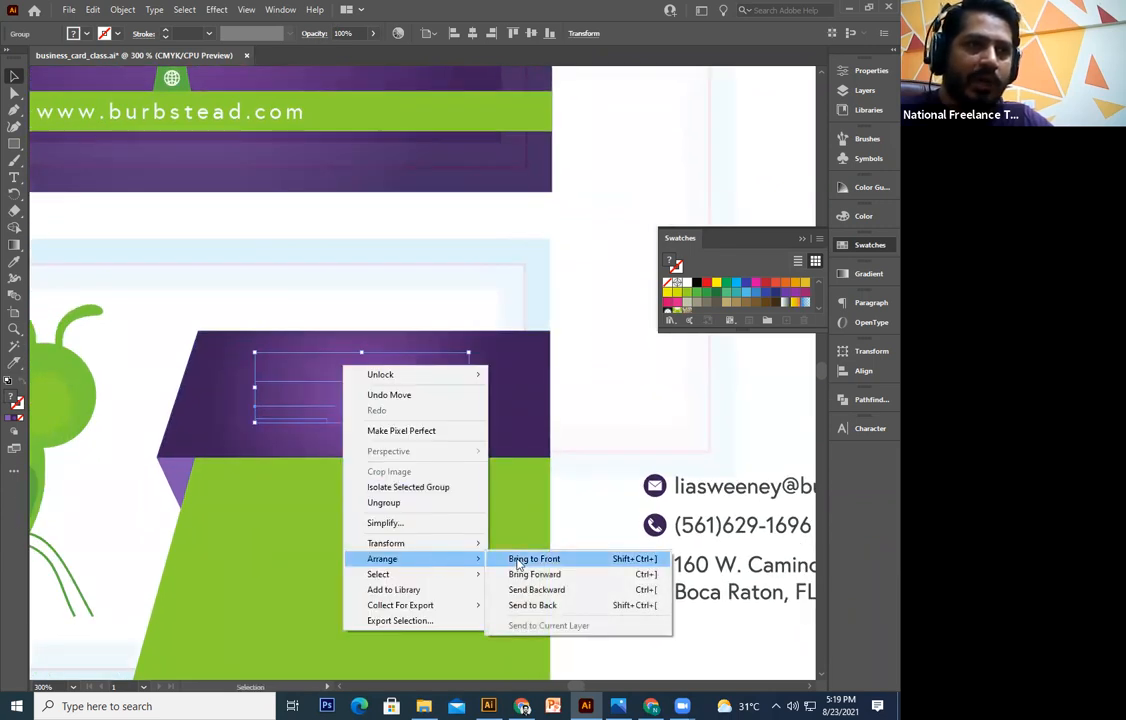
pyautogui.click(522, 556)
pyautogui.click(568, 459)
# Recolour the name text on the purple banner white and the "Founder" title with the near-white swatch
pyautogui.click(399, 399)
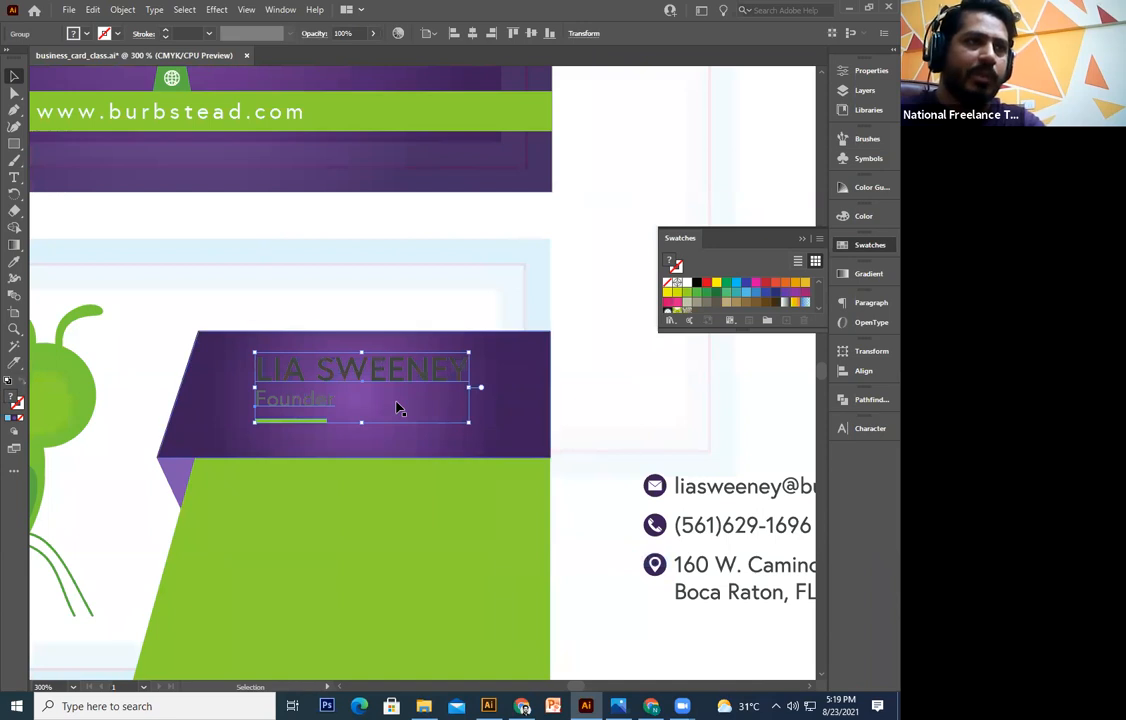
pyautogui.doubleClick(402, 375)
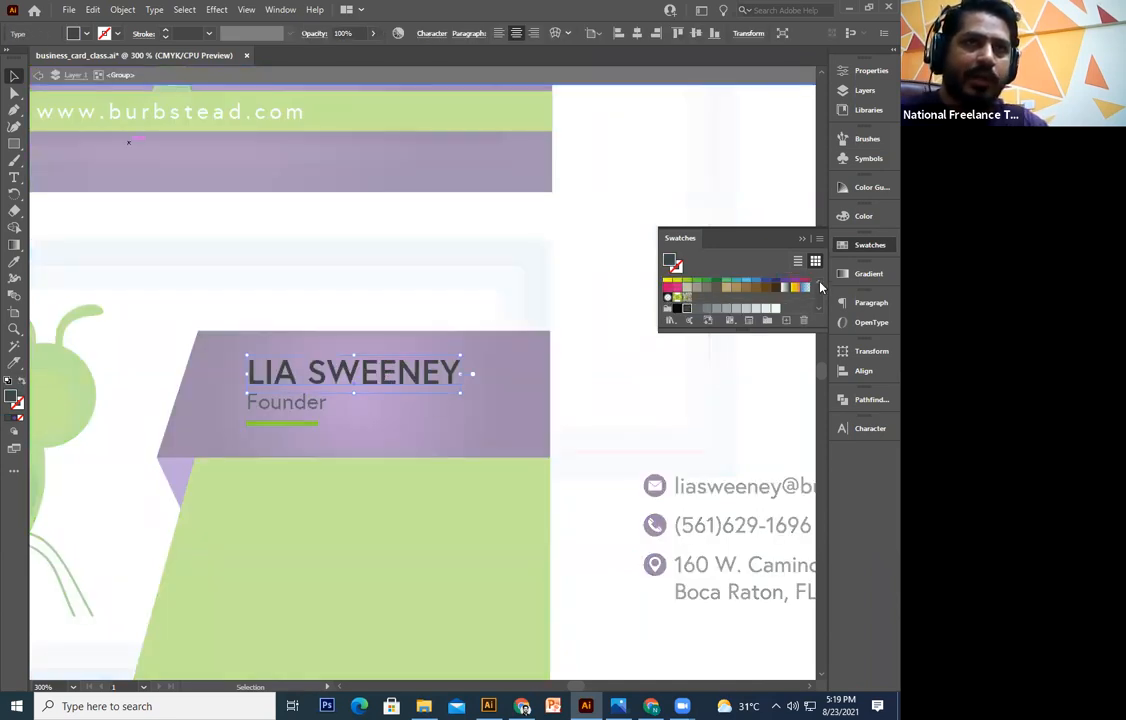
pyautogui.scroll(3, 700, 285)
pyautogui.click(314, 402)
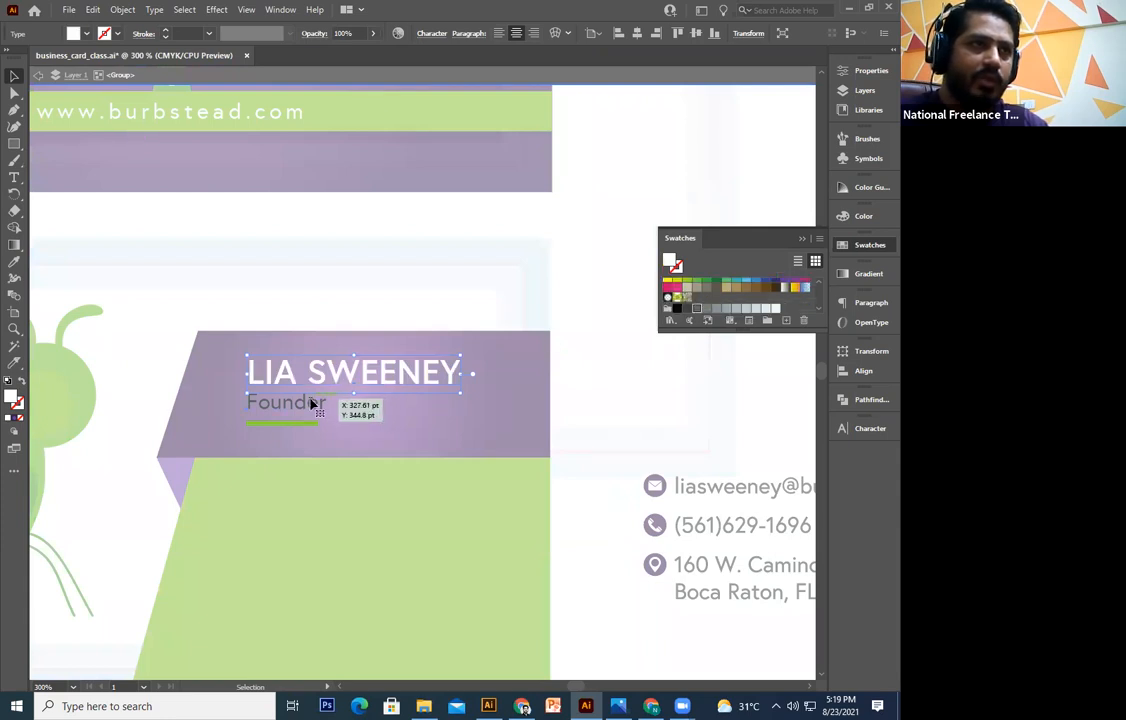
pyautogui.click(774, 309)
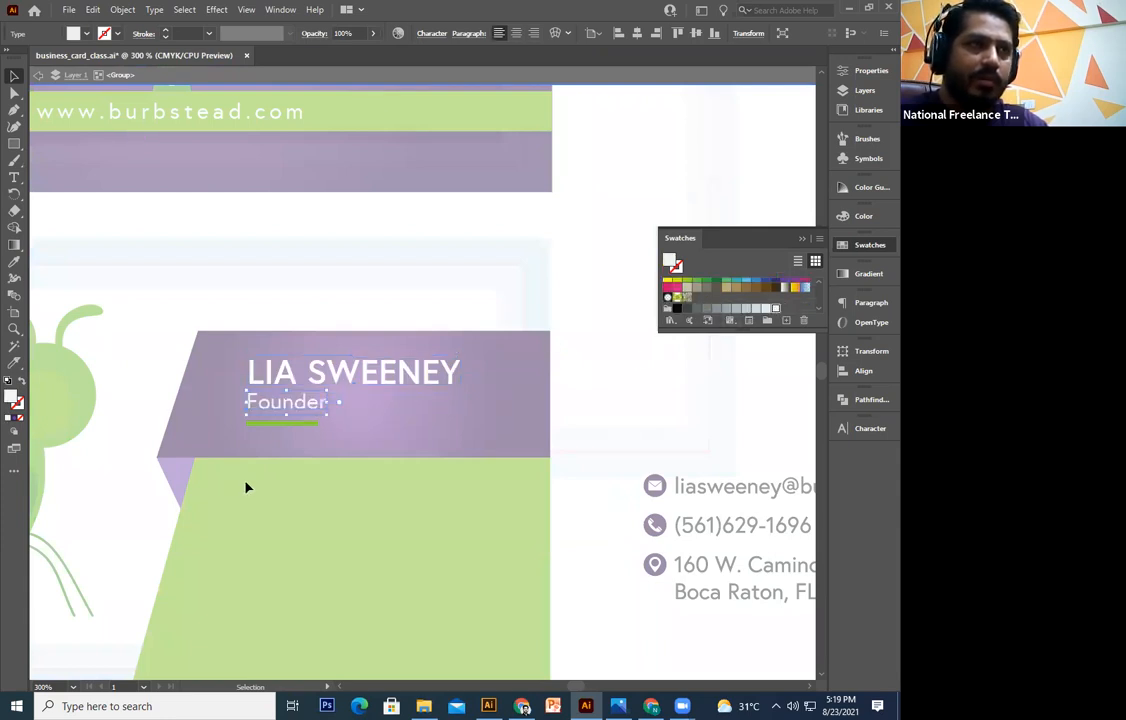
# Add a longer duplicate segment beside the short green underline beneath "Founder" and fill it with the near-white swatch
pyautogui.click(277, 427)
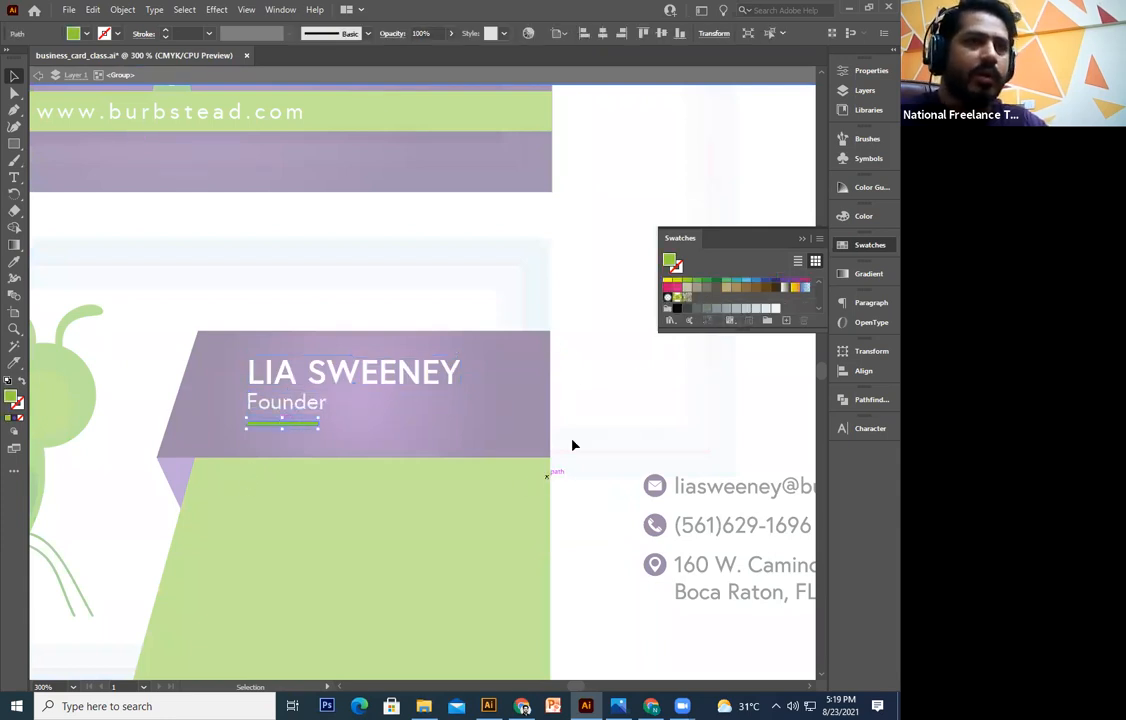
pyautogui.hscroll(-1, 472, 458)
pyautogui.keyDown('ctrl'); pyautogui.click(659, 415); pyautogui.keyUp('ctrl')
pyautogui.keyDown('ctrl'); pyautogui.click(318, 425); pyautogui.keyUp('ctrl')
pyautogui.moveTo(295, 425); pyautogui.dragTo(530, 422)
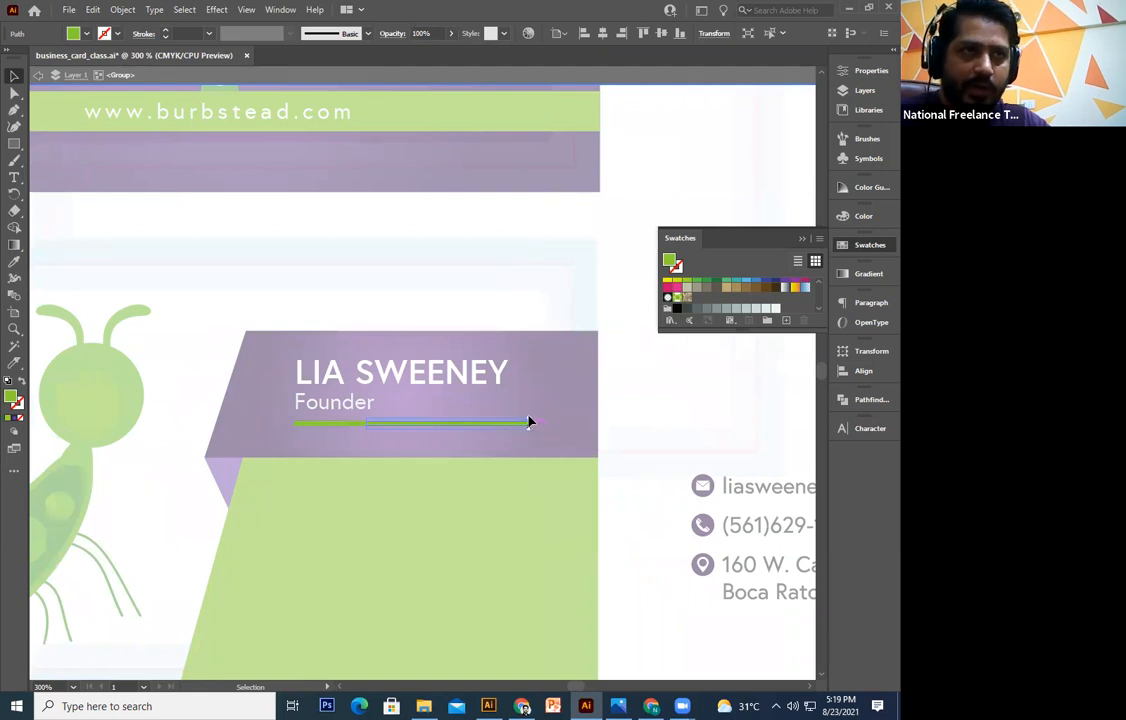
pyautogui.click(774, 309)
pyautogui.click(701, 408)
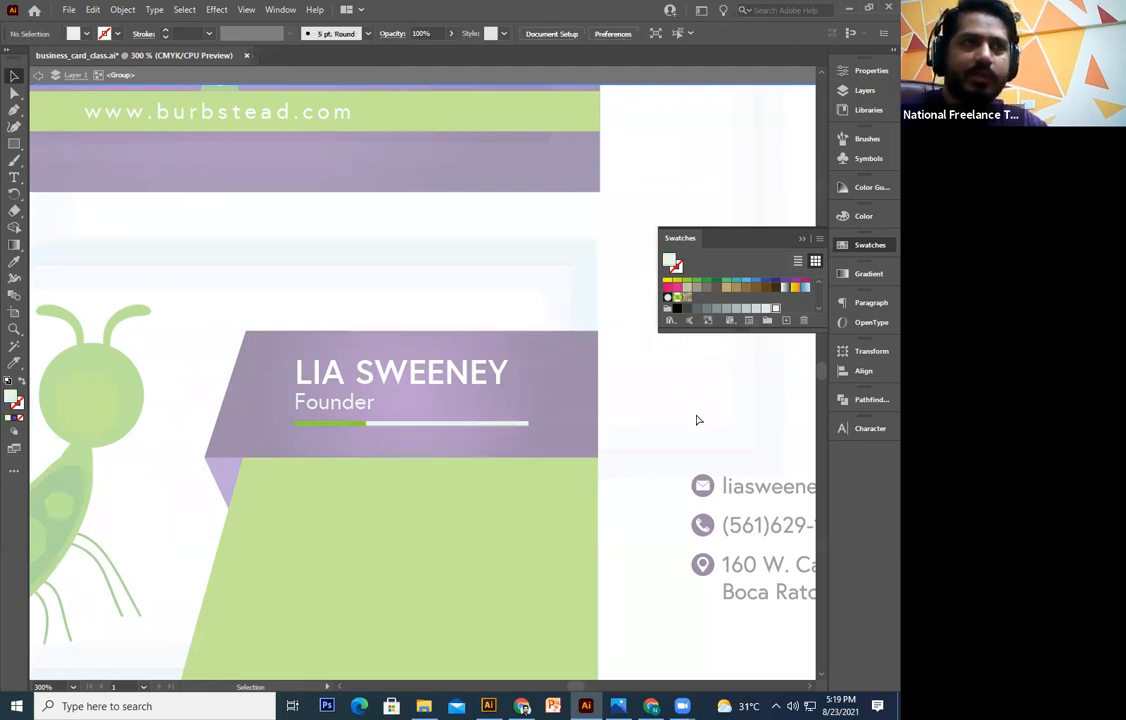
# Move the contact details group onto the green panel and bring it to the front
pyautogui.hotkey('ctrl', '-')
pyautogui.moveTo(623, 432); pyautogui.dragTo(388, 451)
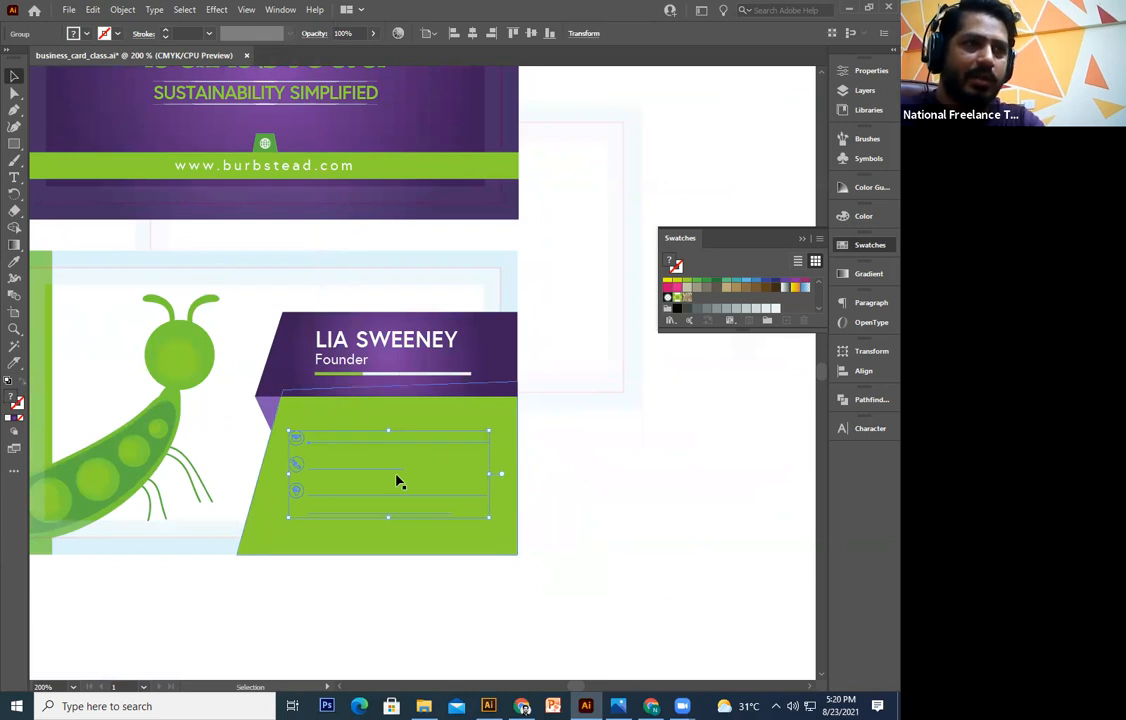
pyautogui.rightClick(398, 440)
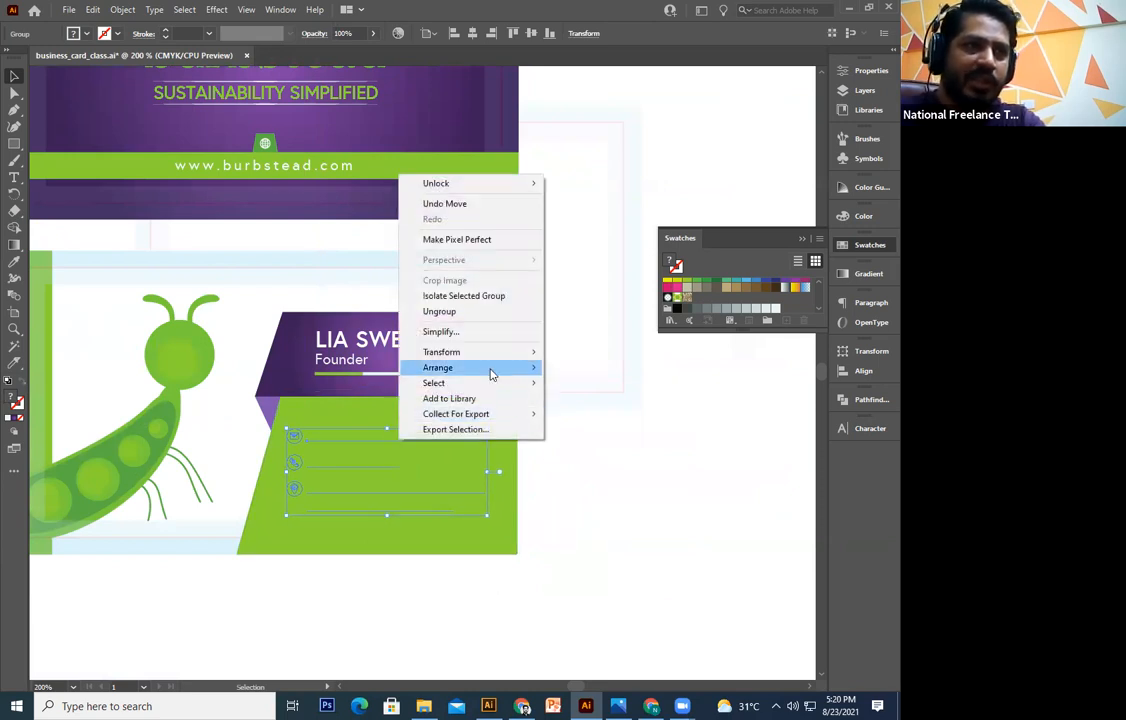
pyautogui.moveTo(490, 370)
pyautogui.click(589, 368)
pyautogui.click(595, 454)
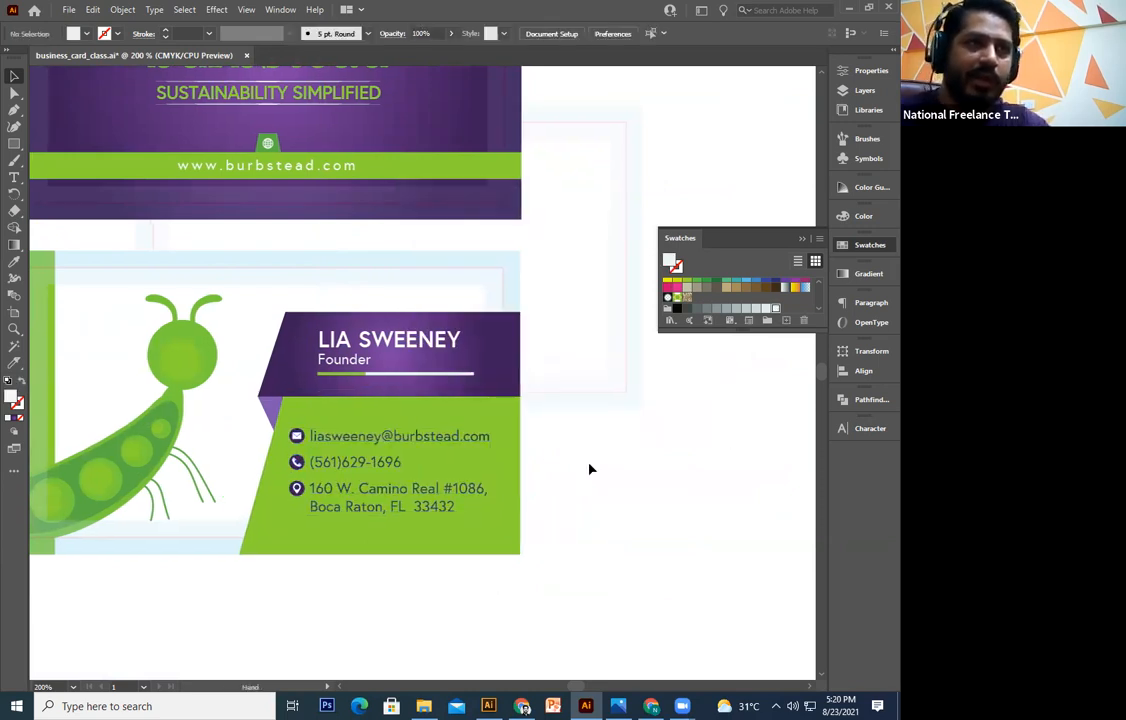
# Recolour the e-mail, phone and address text on the green panel white
pyautogui.hotkey('ctrl', '+')
pyautogui.moveTo(410, 470); pyautogui.dragTo(416, 433)
pyautogui.click(420, 428)
pyautogui.doubleClick(420, 430)
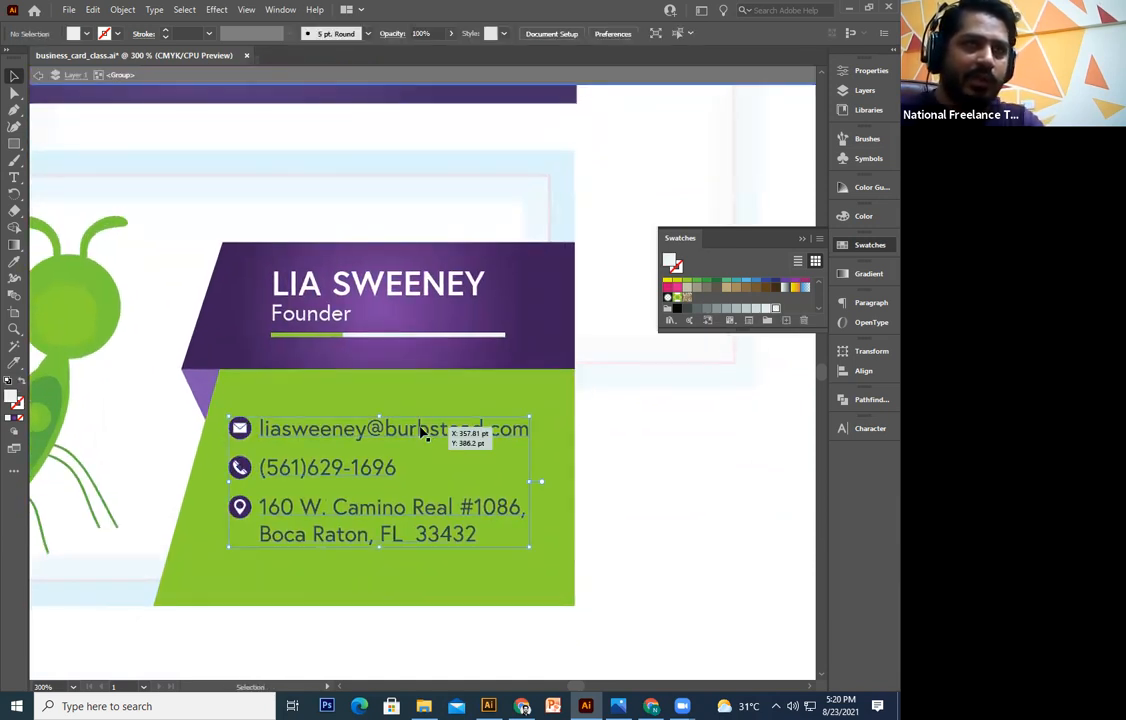
pyautogui.doubleClick(423, 430)
pyautogui.click(686, 287)
pyautogui.click(652, 527)
pyautogui.moveTo(537, 523); pyautogui.dragTo(576, 522)
pyautogui.doubleClick(711, 453)
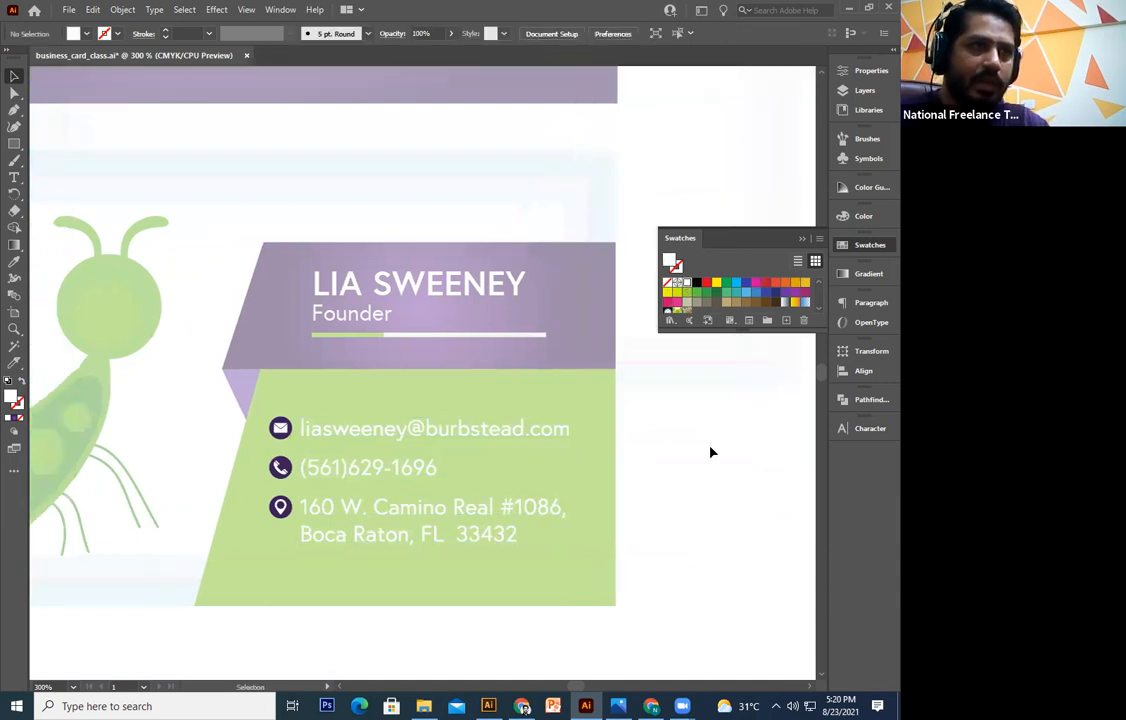
# Examine the contact icons and text close up and the banner layout as a whole alongside the card front
pyautogui.moveTo(346, 488); pyautogui.dragTo(440, 457)
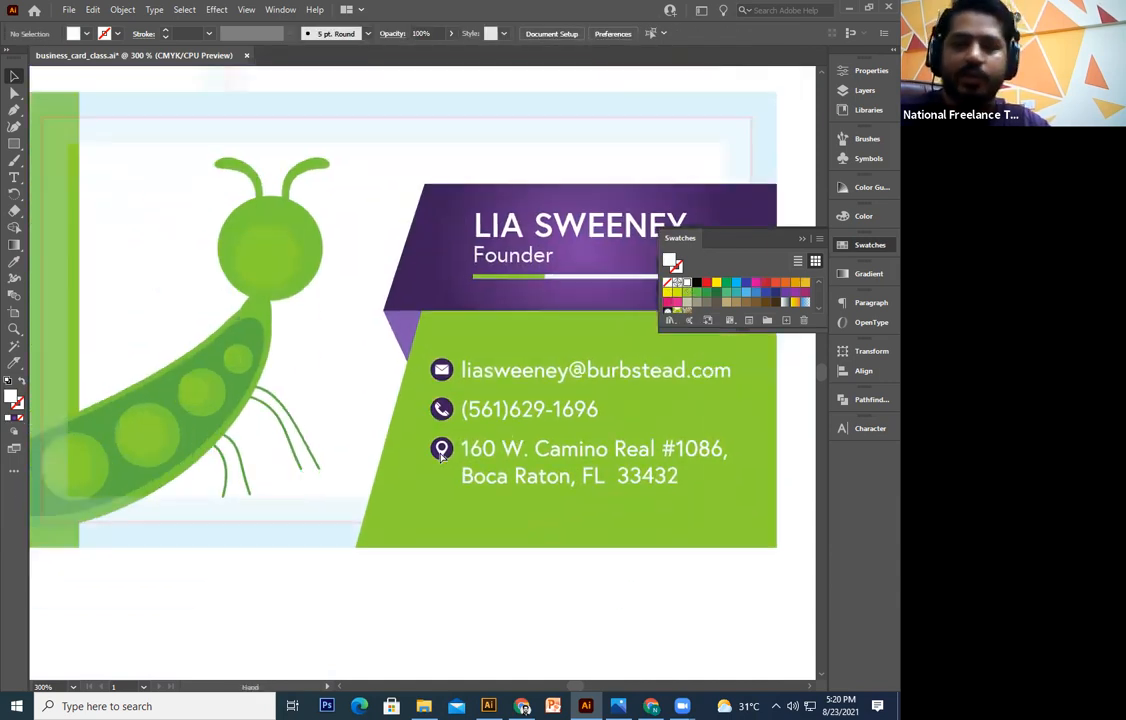
pyautogui.click(440, 456)
pyautogui.hotkey('ctrl', '=')
pyautogui.hotkey('ctrl', '=')
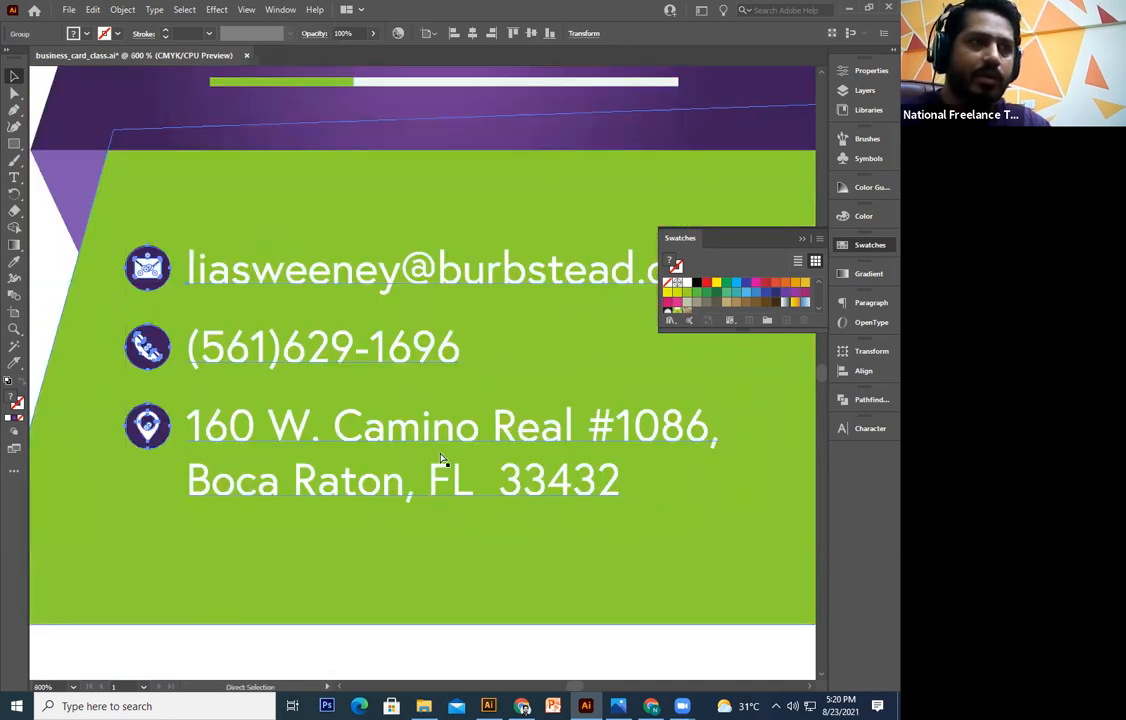
pyautogui.hotkey('ctrl', '-')
pyautogui.hotkey('ctrl', '-')
pyautogui.hotkey('ctrl', '-')
pyautogui.hotkey('ctrl', '-')
pyautogui.click(440, 457)
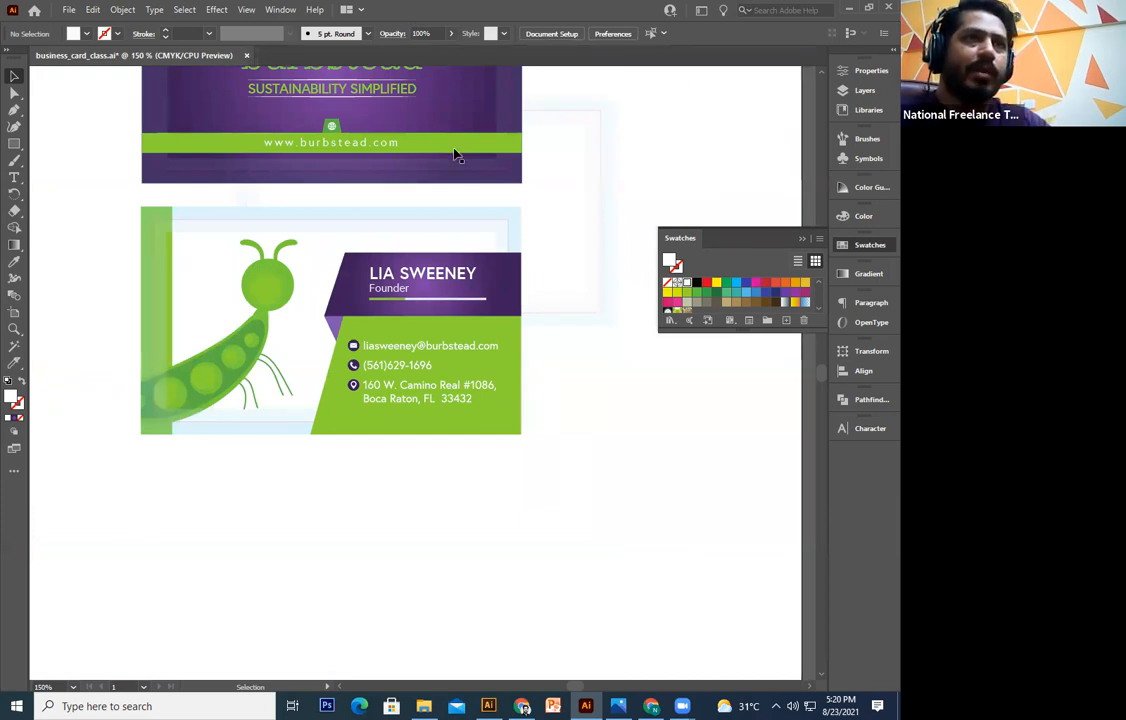
pyautogui.moveTo(364, 442); pyautogui.dragTo(487, 498)
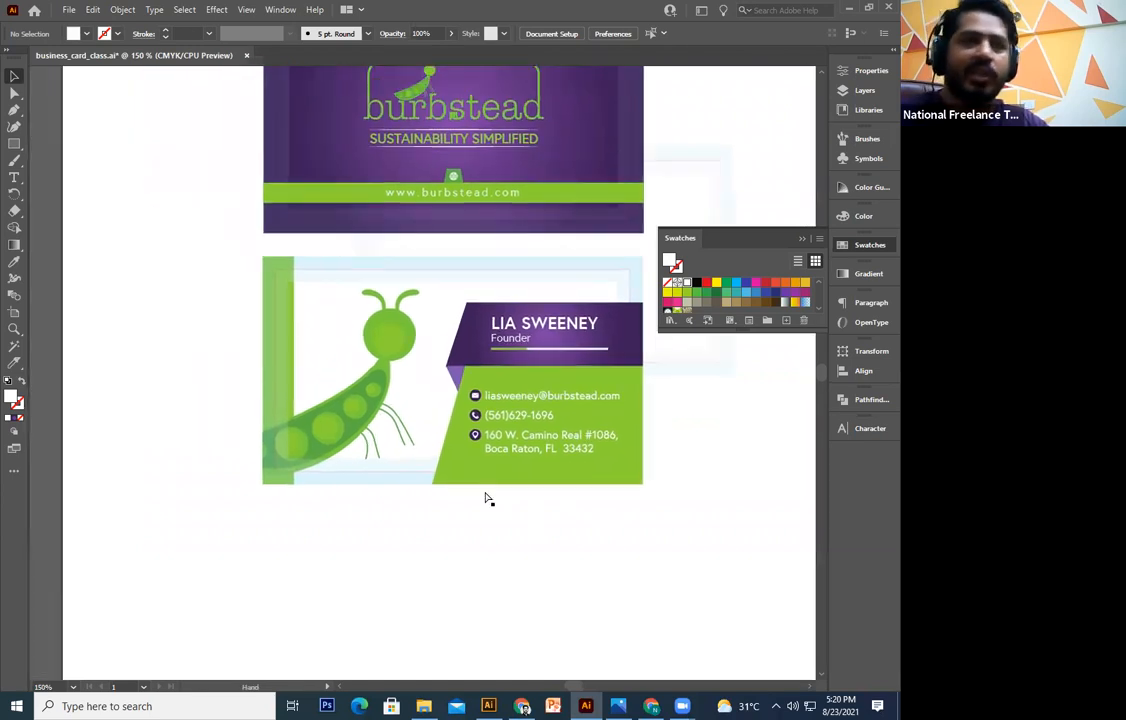
pyautogui.hotkey('ctrl', '+')
pyautogui.hotkey('ctrl', '+')
pyautogui.hotkey('ctrl', '+')
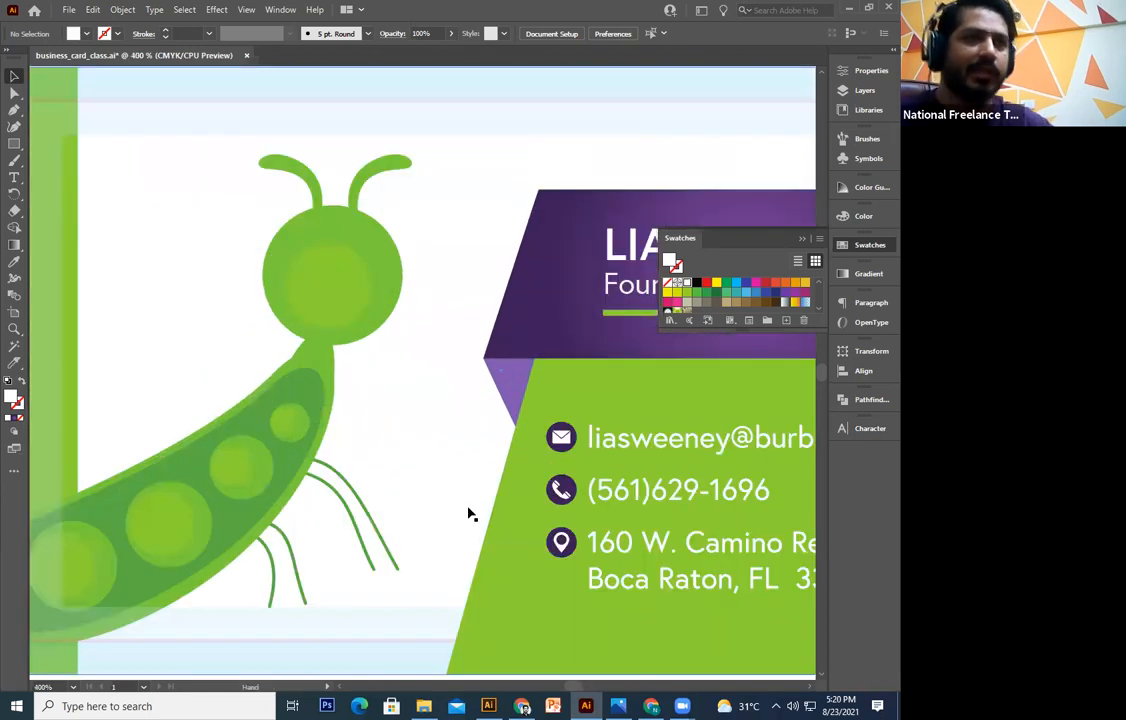
pyautogui.moveTo(626, 537); pyautogui.dragTo(468, 514)
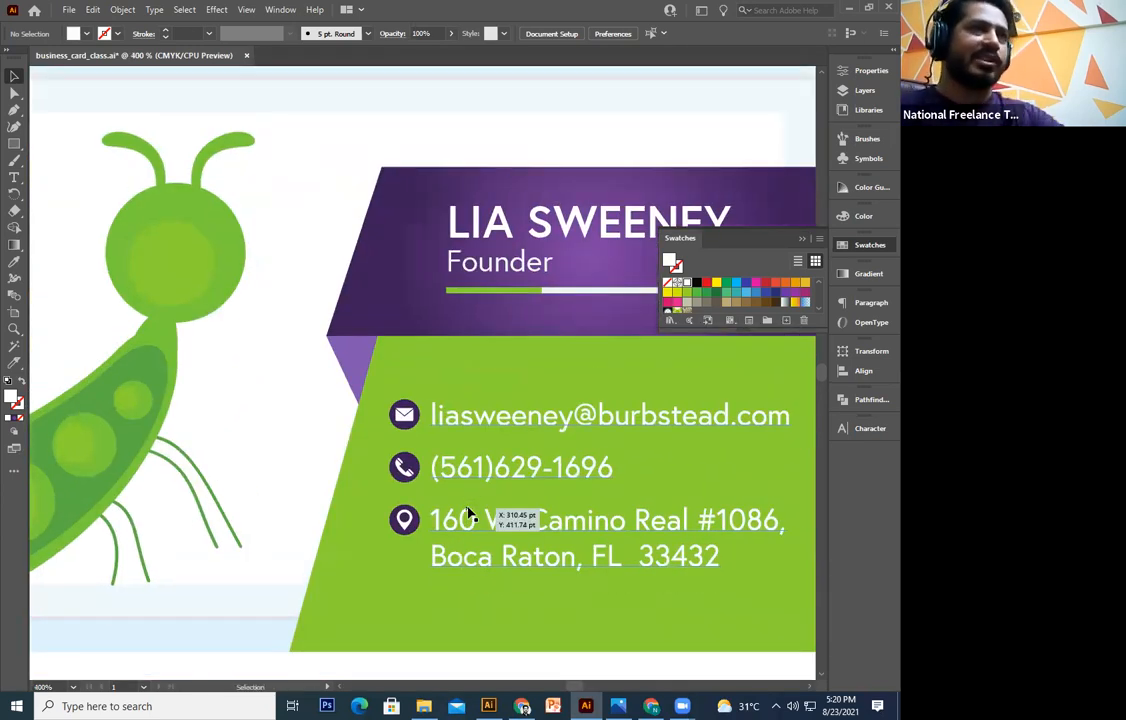
pyautogui.hscroll(2, 364, 520)
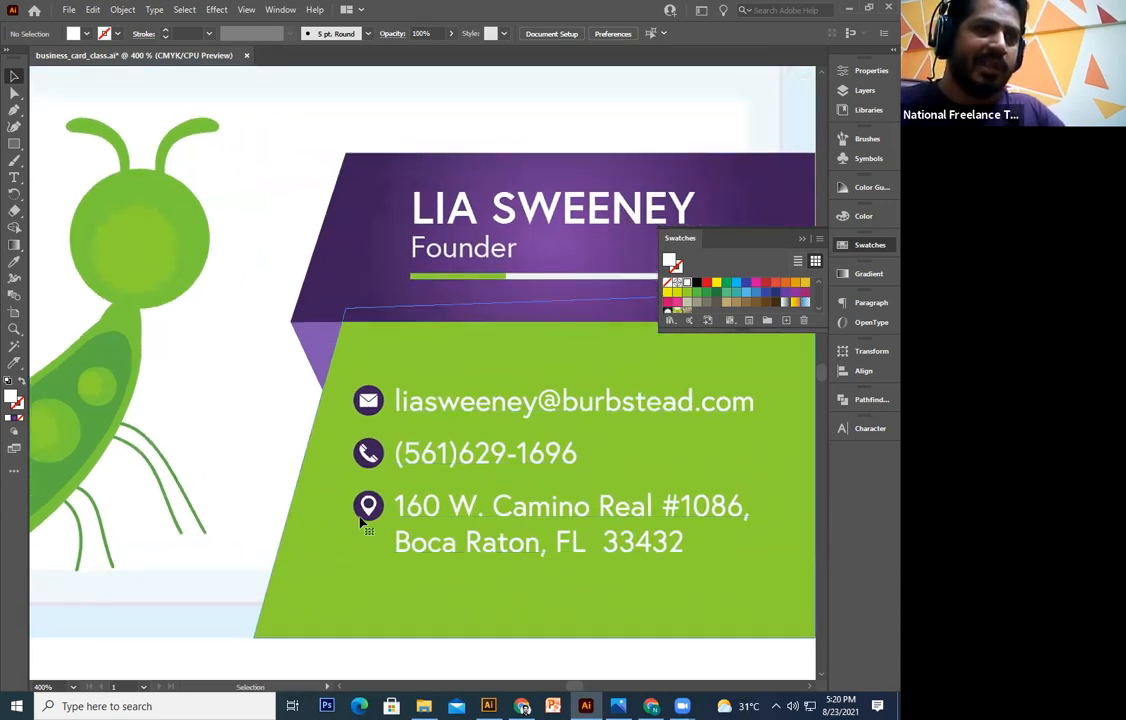
# Recolour the location icon with a white circle and a green pin sampled from the pea character's head
pyautogui.click(362, 520)
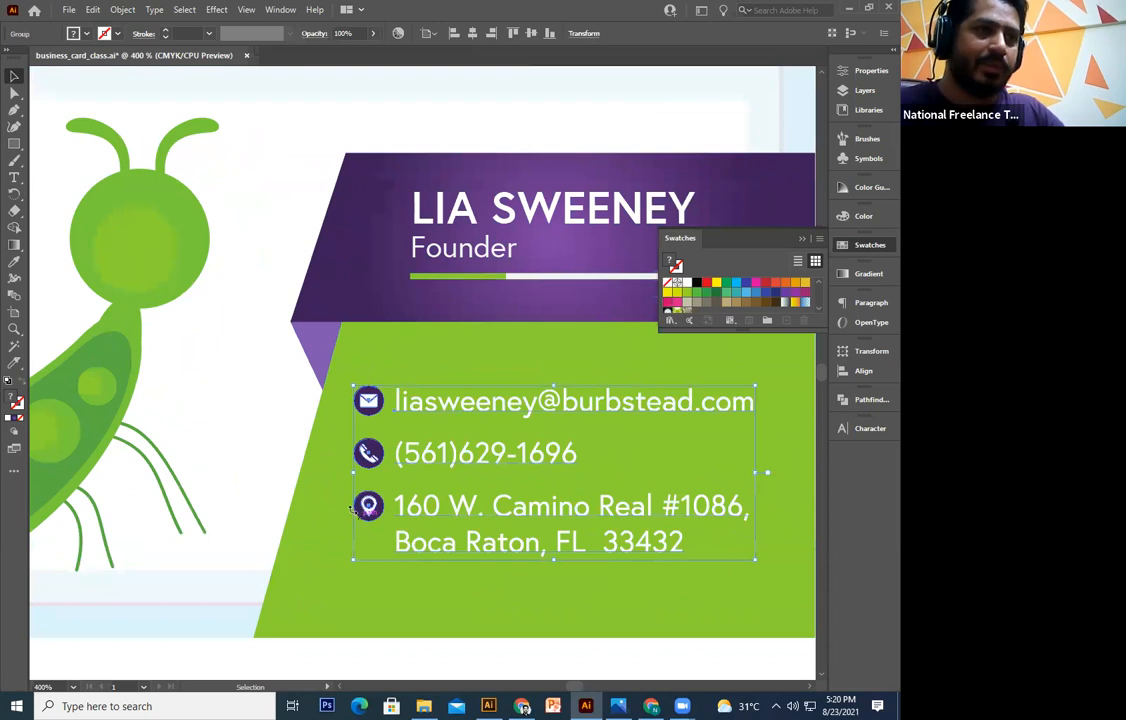
pyautogui.doubleClick(360, 520)
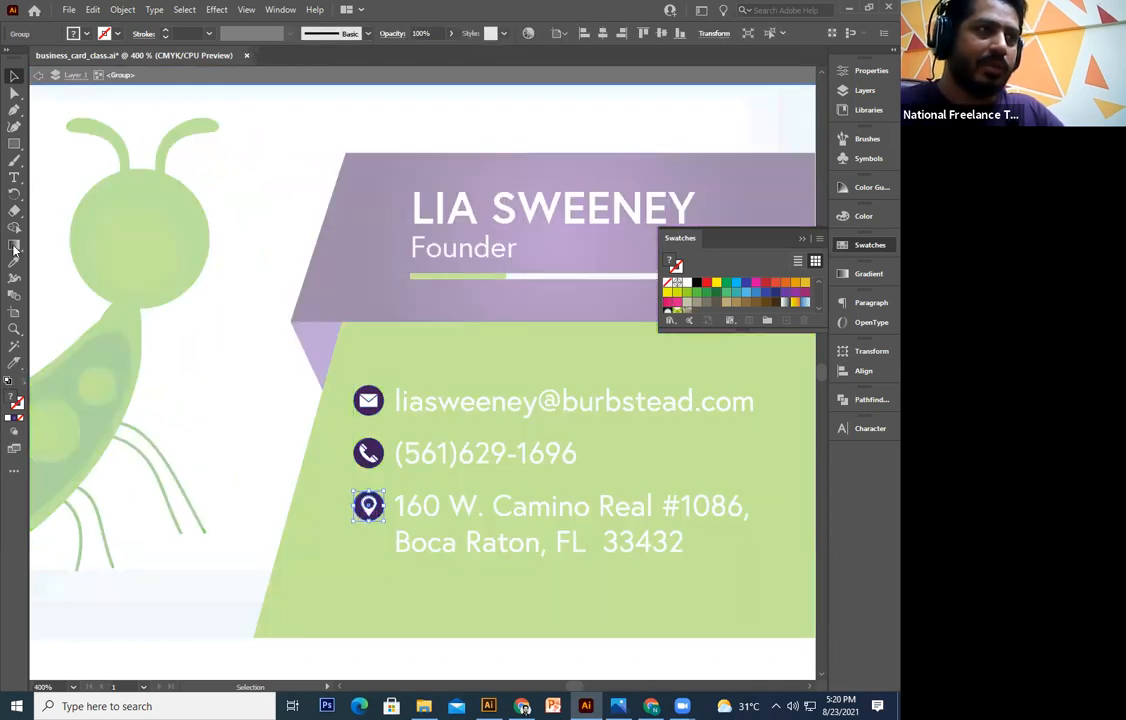
pyautogui.hotkey('ctrl', 'z')
pyautogui.click(372, 508)
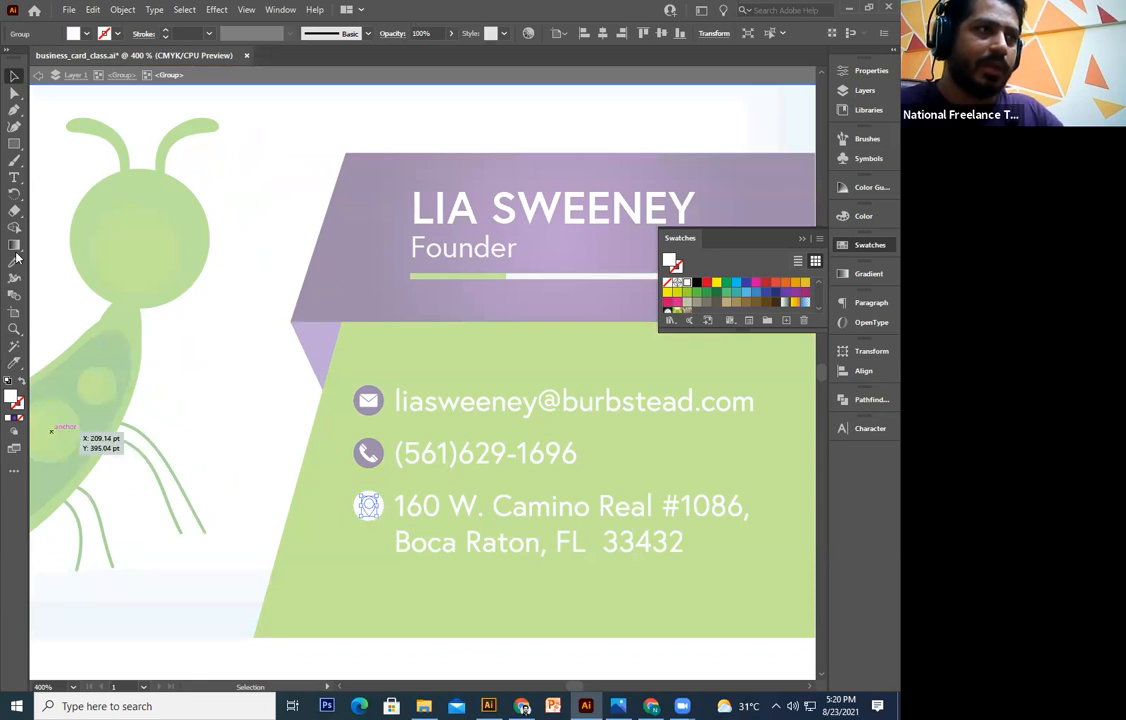
pyautogui.click(12, 261)
pyautogui.click(136, 242)
pyautogui.click(13, 76)
pyautogui.click(366, 455)
pyautogui.press('Escape')
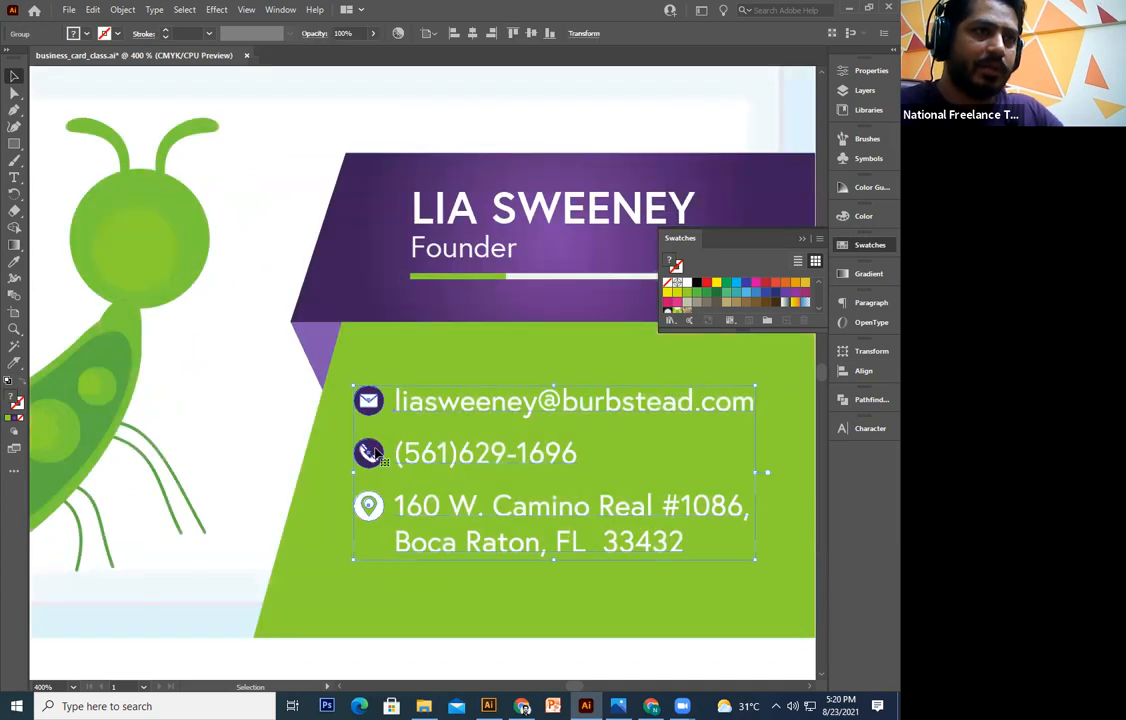
# Recolour the phone icon with a white circle and a handset in the green sampled from the contact panel
pyautogui.doubleClick(377, 451)
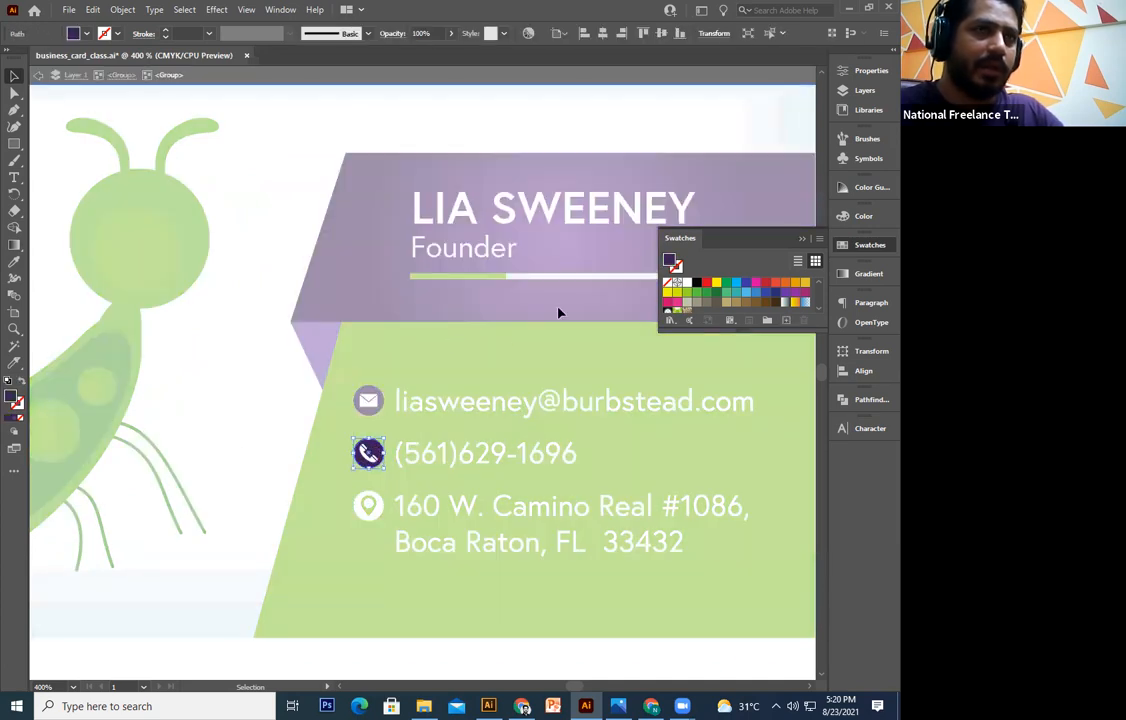
pyautogui.doubleClick(374, 462)
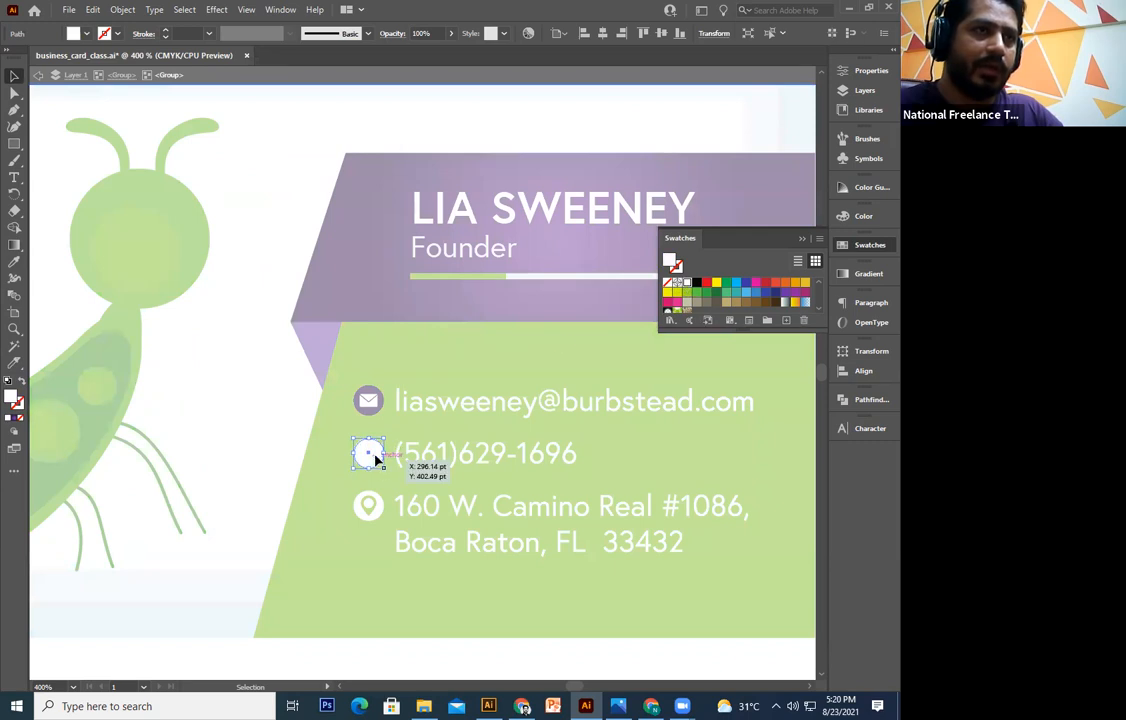
pyautogui.click(372, 455)
pyautogui.click(14, 262)
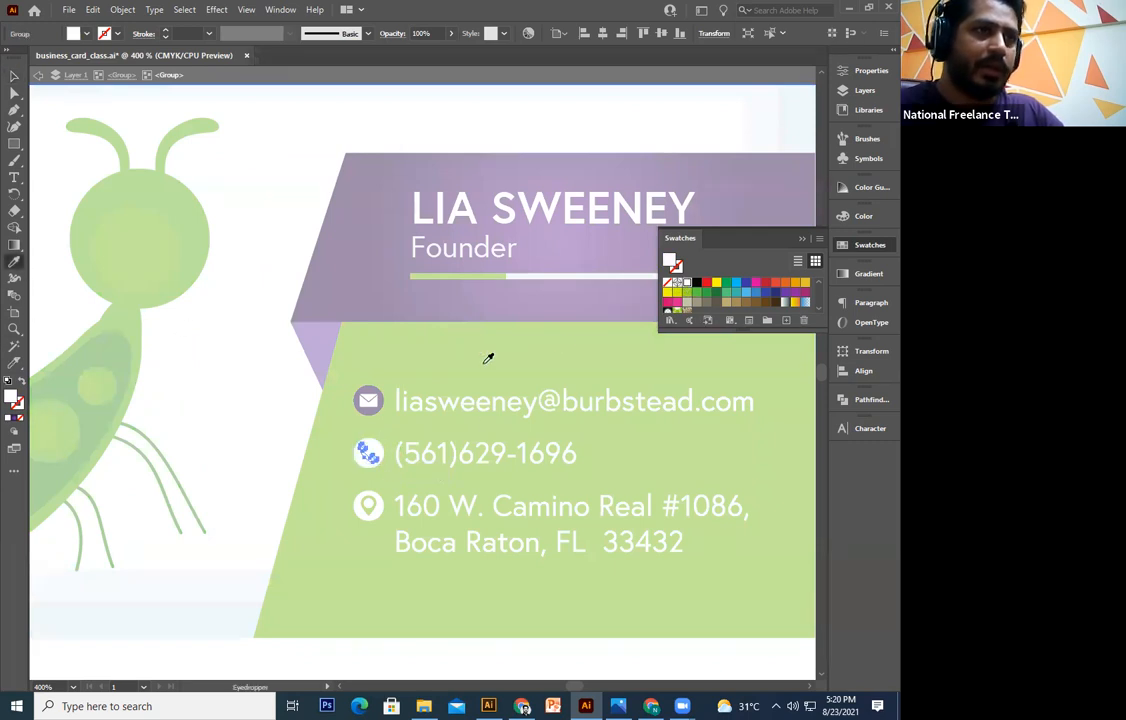
pyautogui.click(488, 358)
pyautogui.click(13, 72)
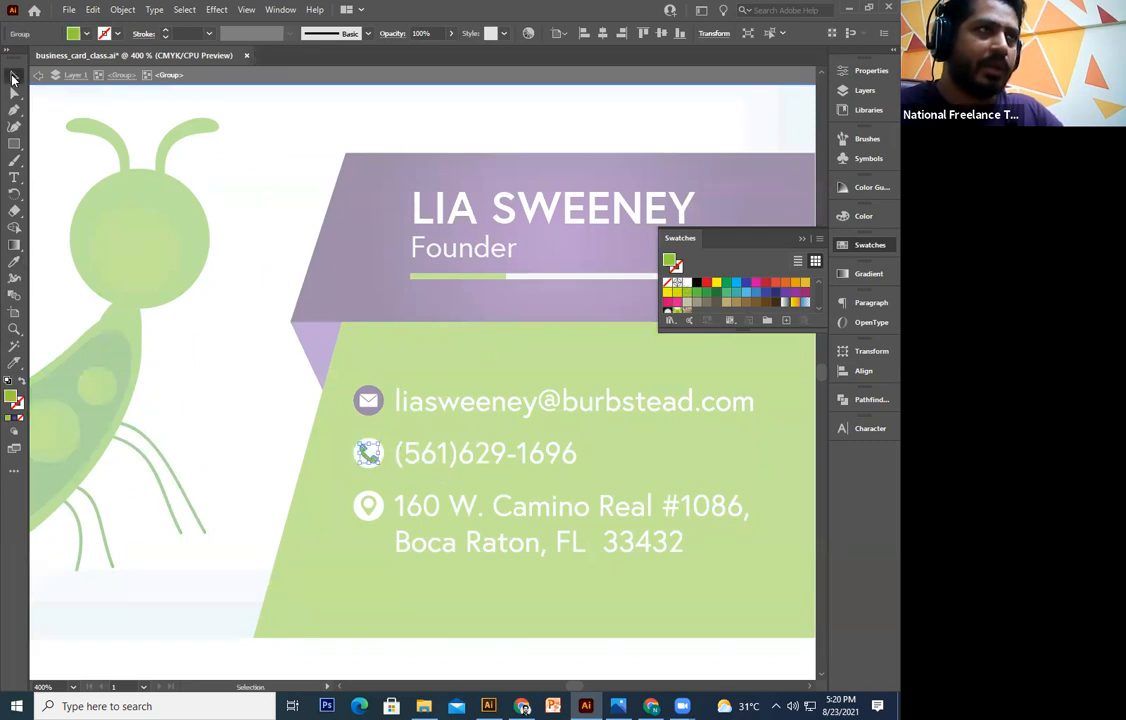
pyautogui.doubleClick(265, 370)
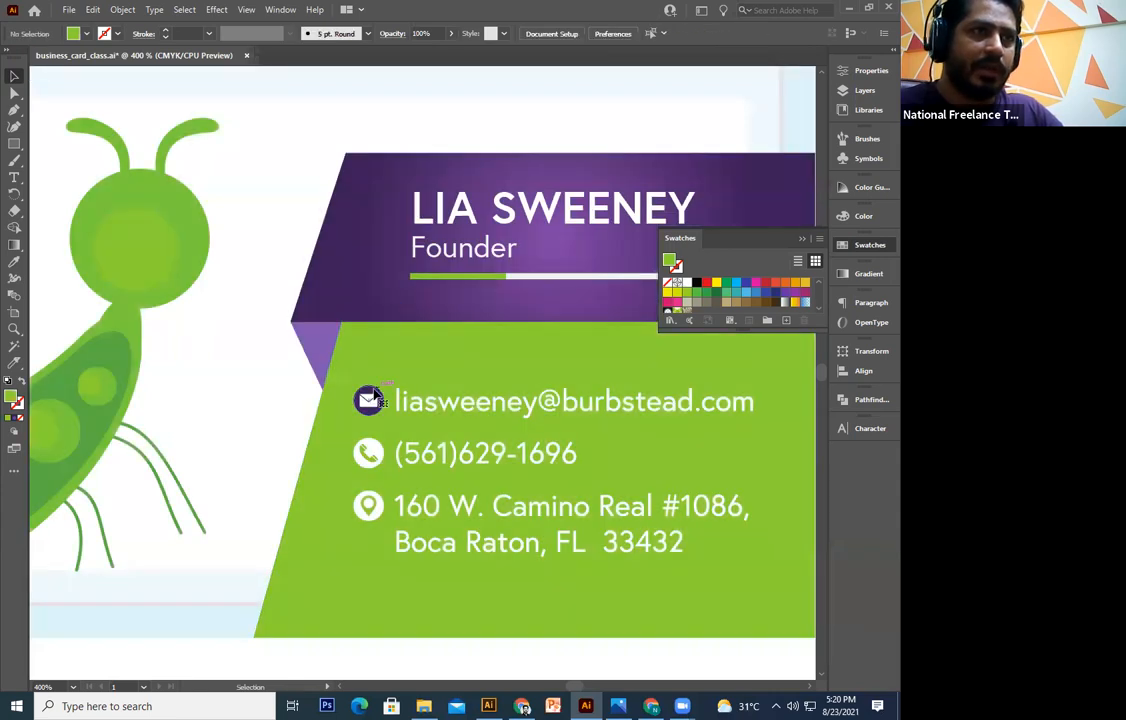
# Recolour the circle of the e-mail icon white, sampled from the card's blank background
pyautogui.doubleClick(373, 396)
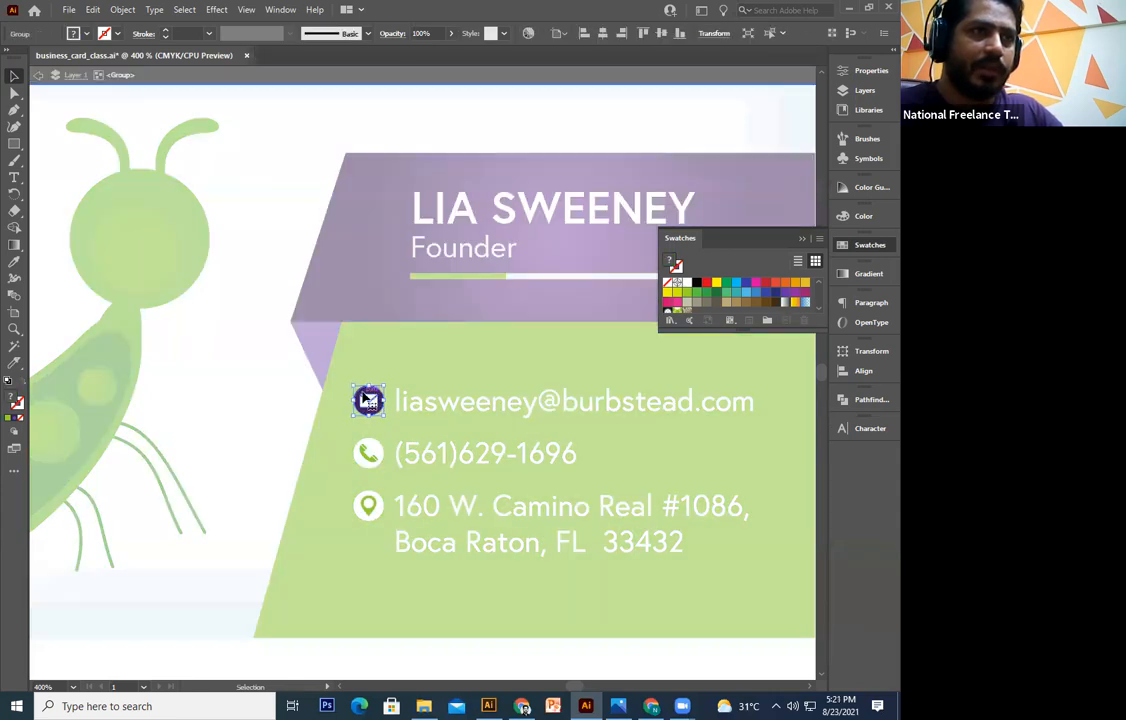
pyautogui.doubleClick(368, 399)
pyautogui.click(371, 358)
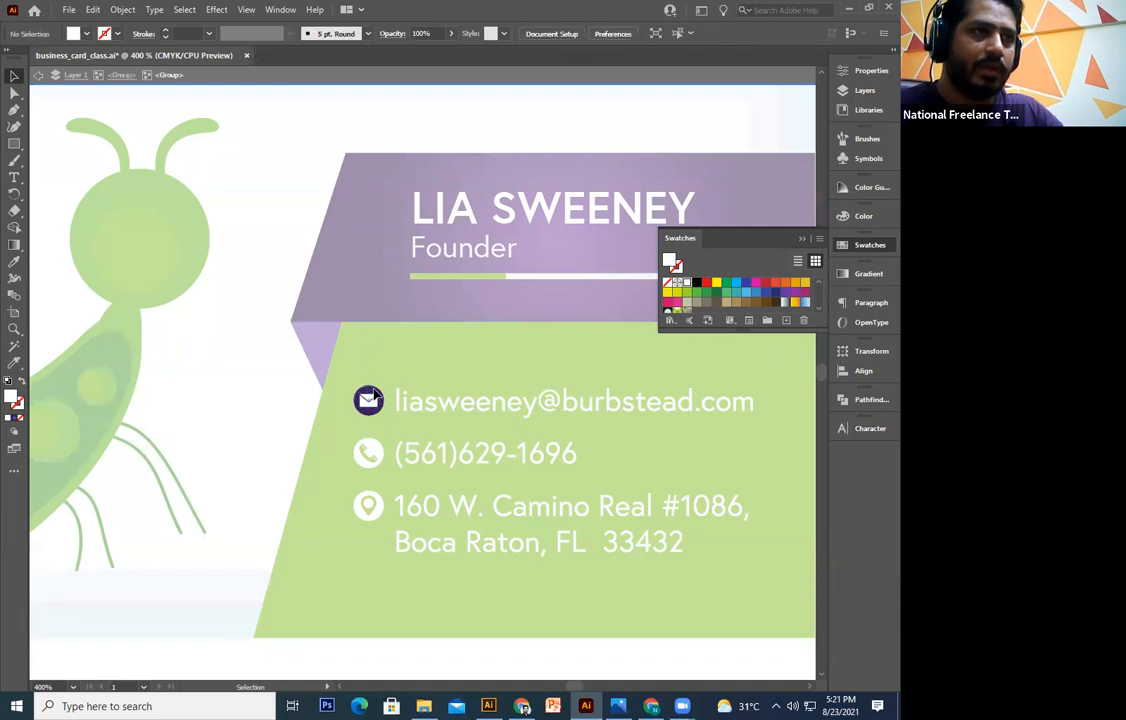
pyautogui.click(360, 394)
pyautogui.click(14, 262)
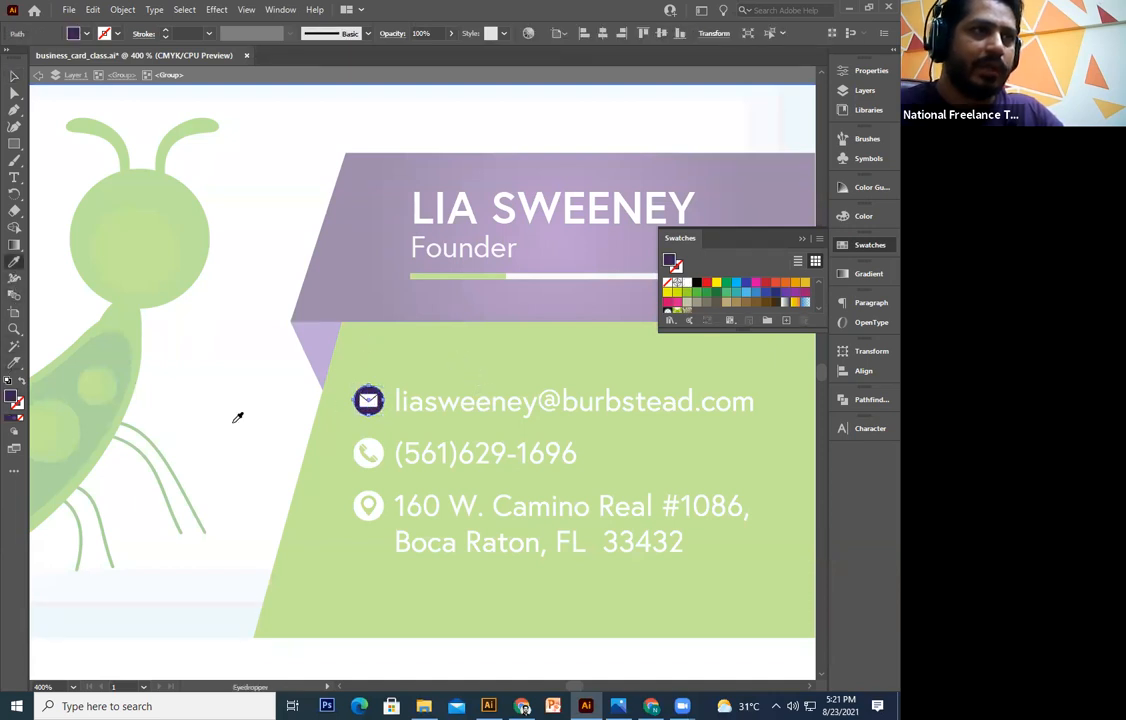
pyautogui.click(237, 417)
pyautogui.click(14, 76)
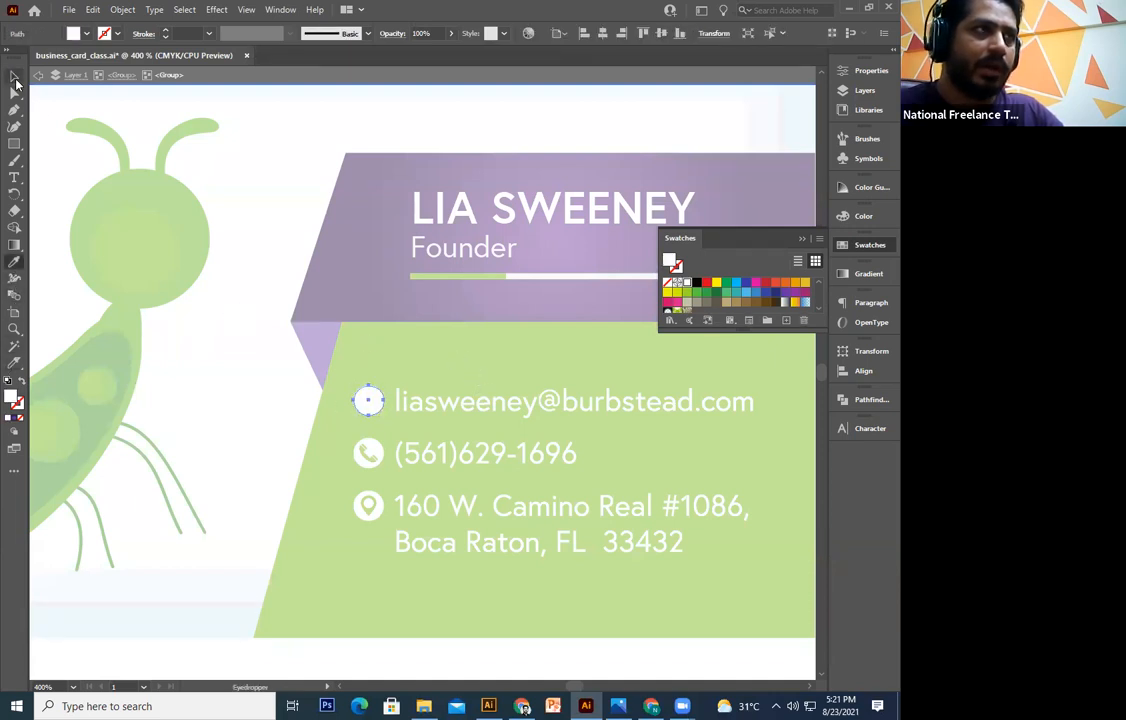
# Recolour the envelope inside the e-mail icon with the green sampled from the contact panel
pyautogui.click(364, 403)
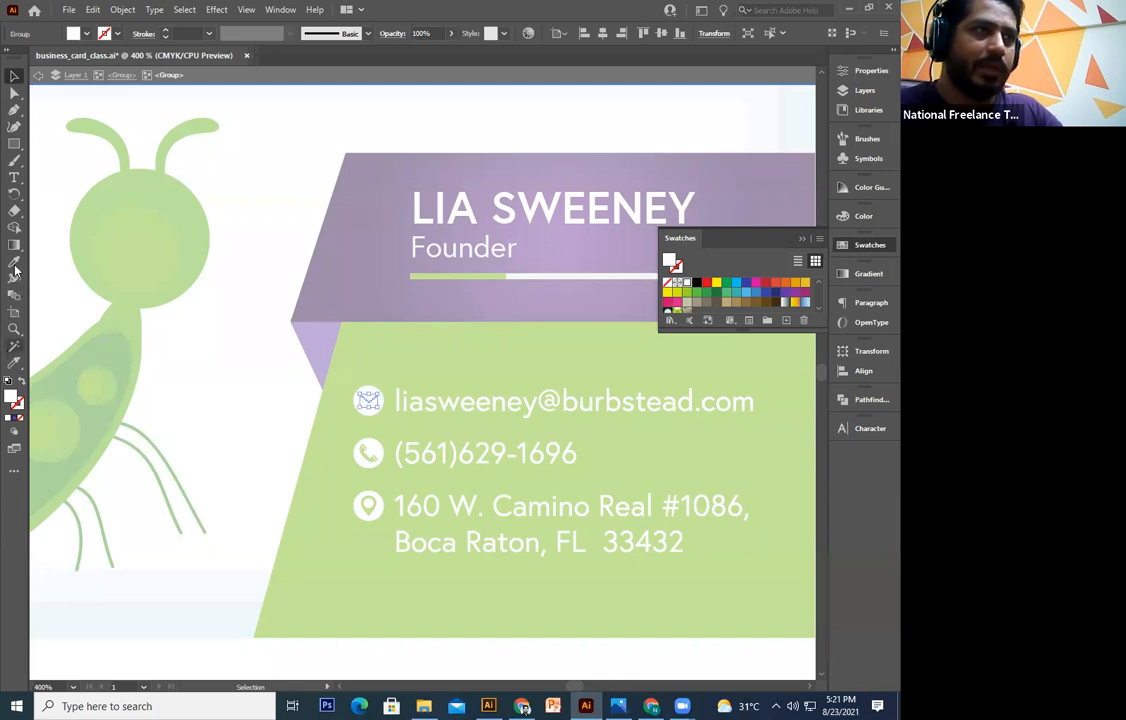
pyautogui.click(463, 348)
pyautogui.click(14, 76)
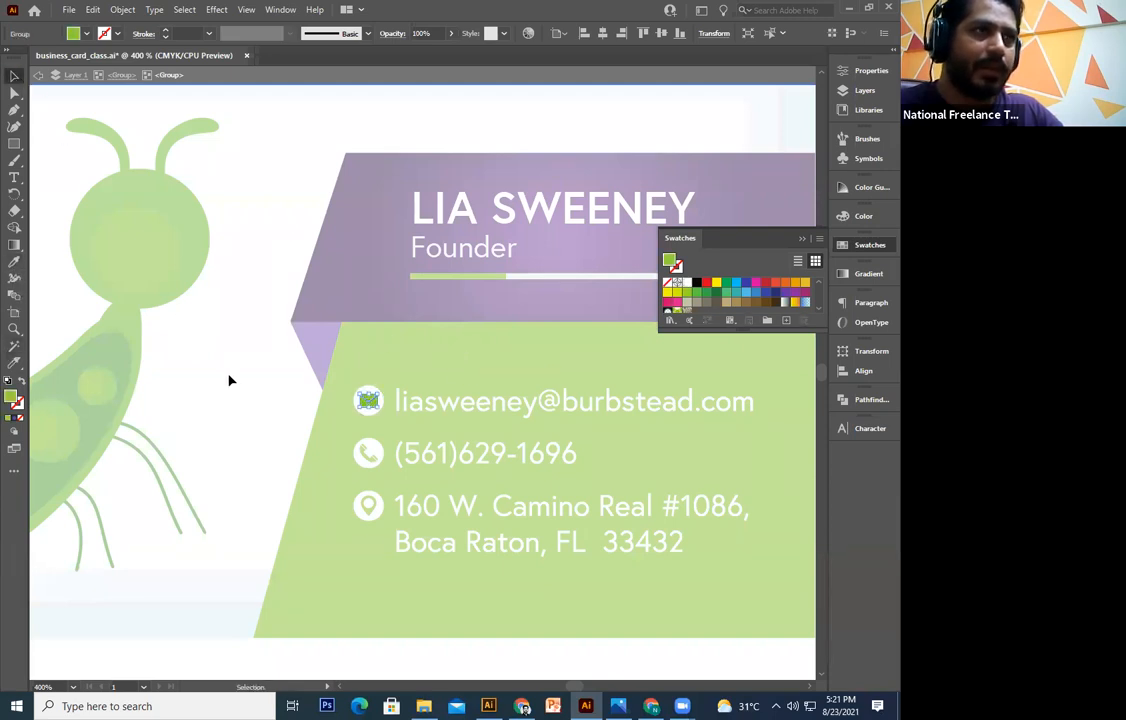
pyautogui.doubleClick(229, 381)
# Try to move the white-and-green card pair onto the artboard below the restyled cards, and undo the move
pyautogui.hotkey('ctrl', '-')
pyautogui.hotkey('ctrl', '-')
pyautogui.hotkey('ctrl', '-')
pyautogui.hotkey('ctrl', '-')
pyautogui.hotkey('ctrl', '-')
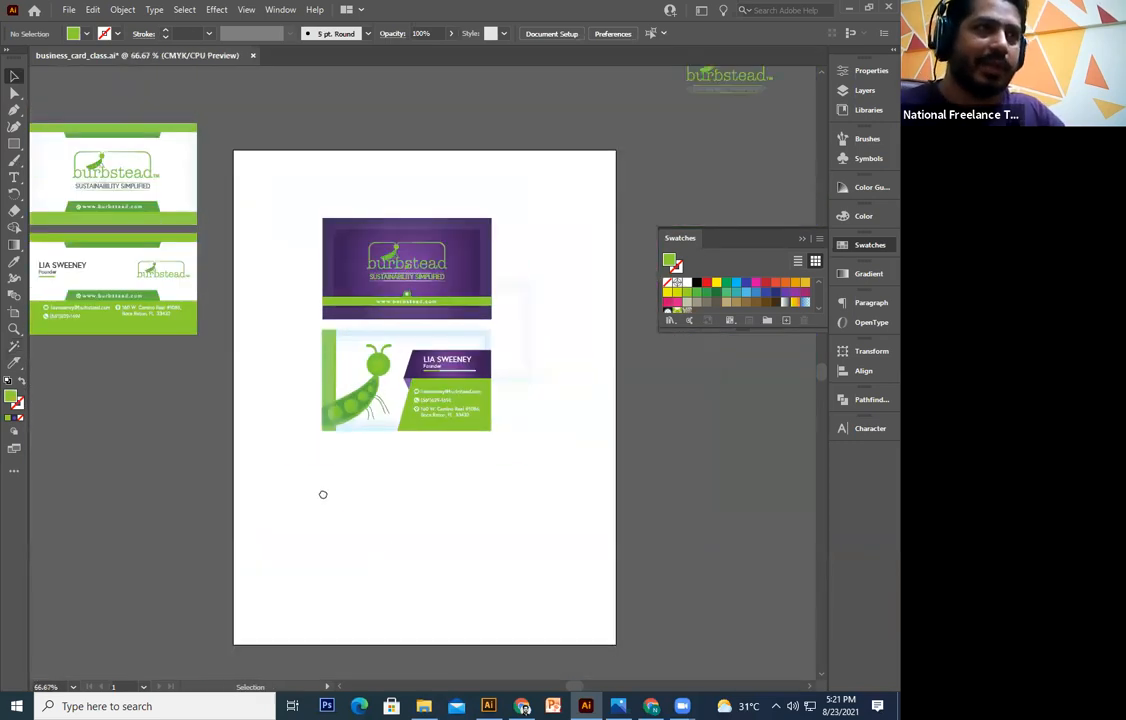
pyautogui.hscroll(-2, 322, 493)
pyautogui.moveTo(185, 290); pyautogui.dragTo(496, 622)
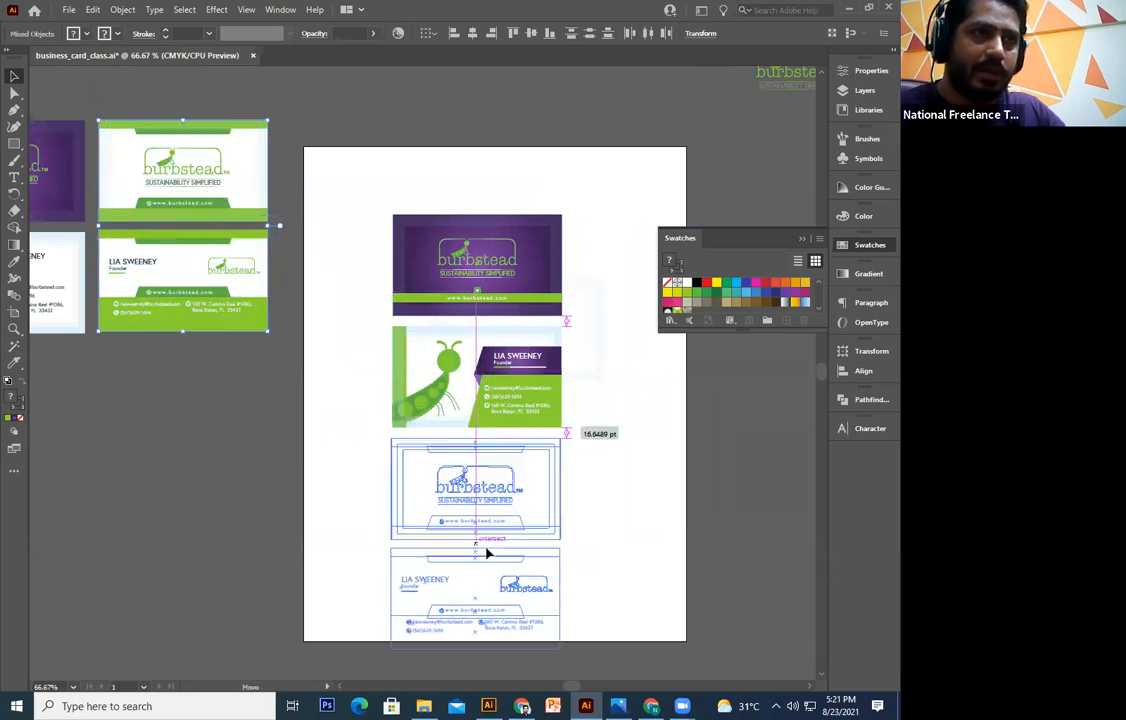
pyautogui.click(200, 256)
pyautogui.moveTo(200, 256); pyautogui.dragTo(191, 298)
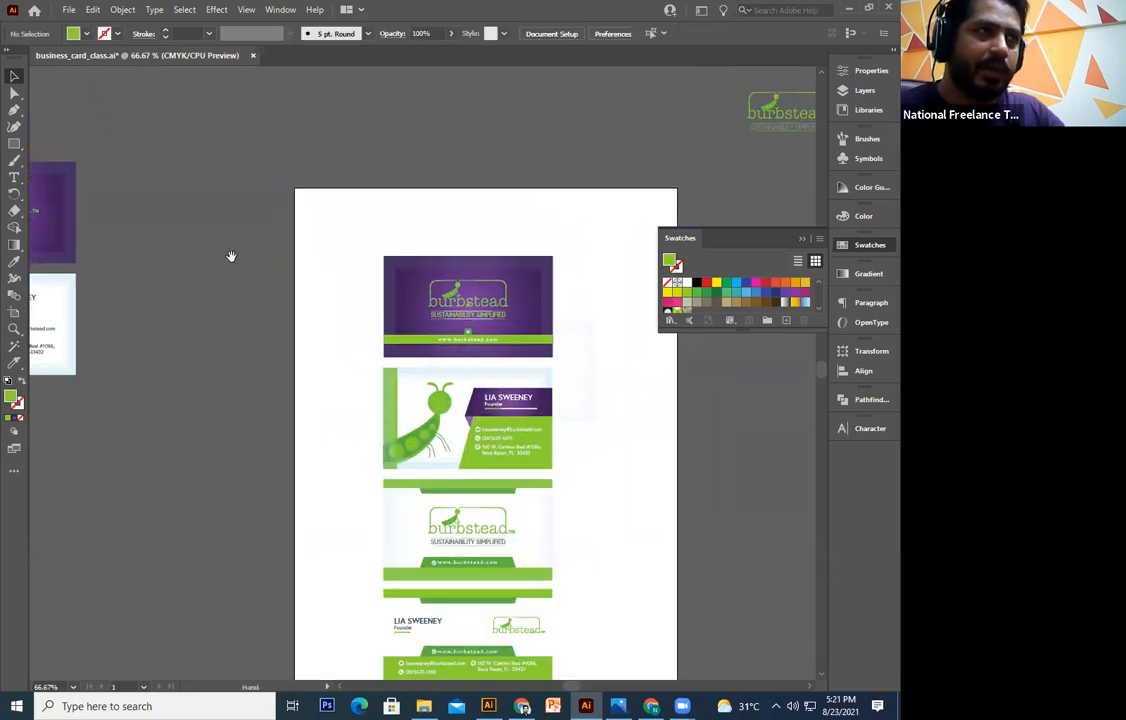
pyautogui.moveTo(352, 296); pyautogui.dragTo(427, 301)
pyautogui.hotkey('ctrl', 'z')
# Group the restyled purple front and back cards and move them off the artboard, centred below the other two designs
pyautogui.moveTo(432, 240); pyautogui.dragTo(658, 525)
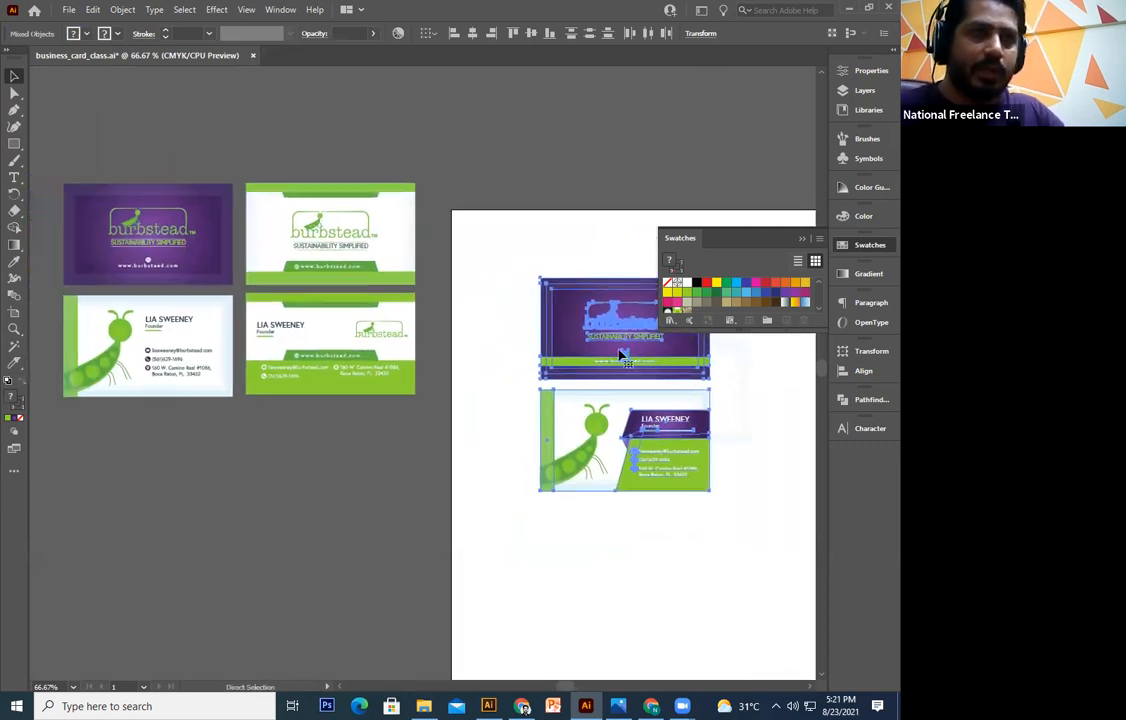
pyautogui.hotkey('ctrl', 'g')
pyautogui.moveTo(624, 349); pyautogui.dragTo(239, 494)
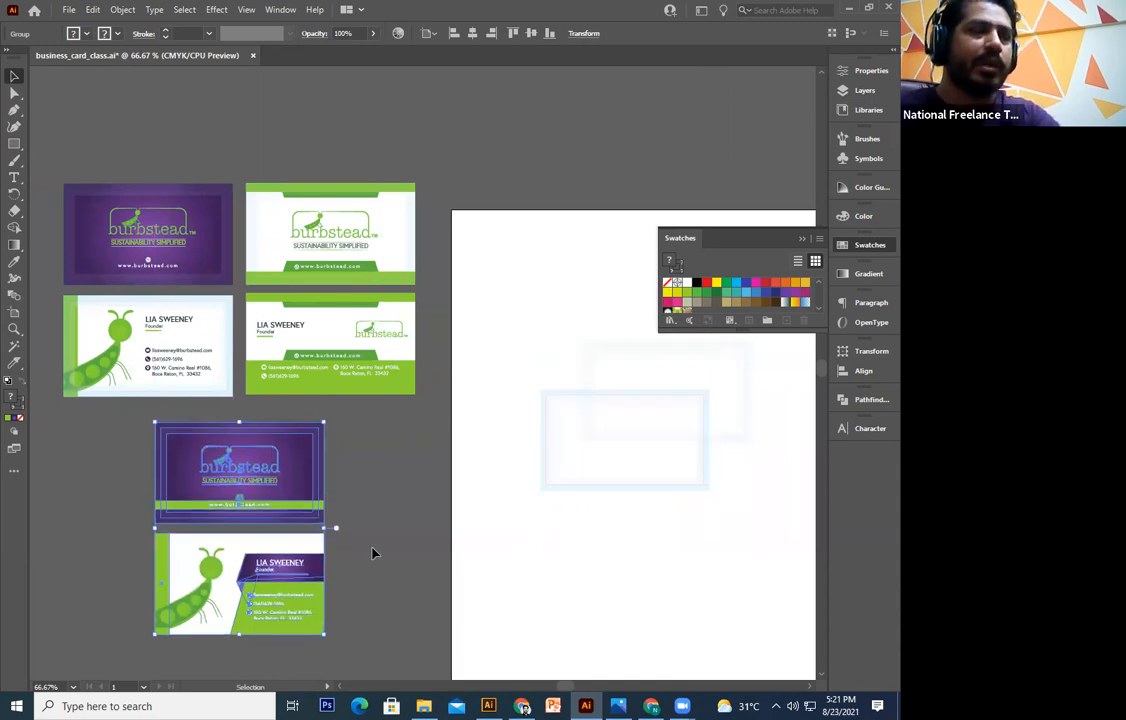
pyautogui.click(378, 548)
# Compare the three burbstead card designs laid out together beside the artboard
pyautogui.click(385, 271)
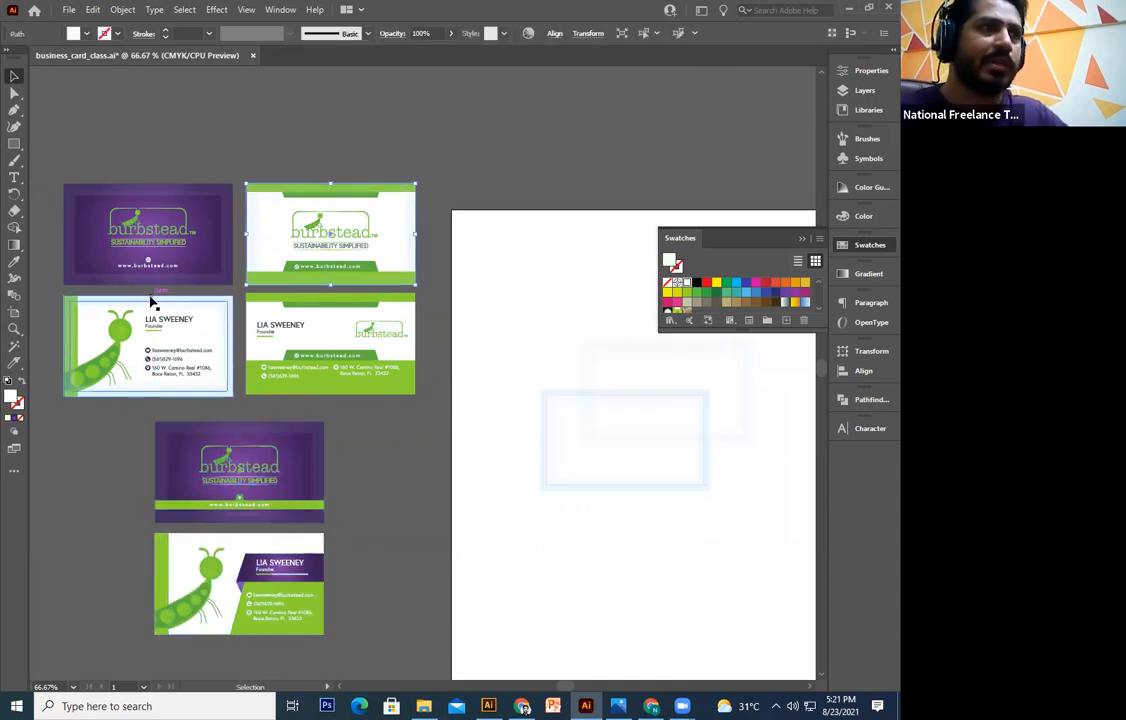
pyautogui.click(151, 300)
pyautogui.click(290, 557)
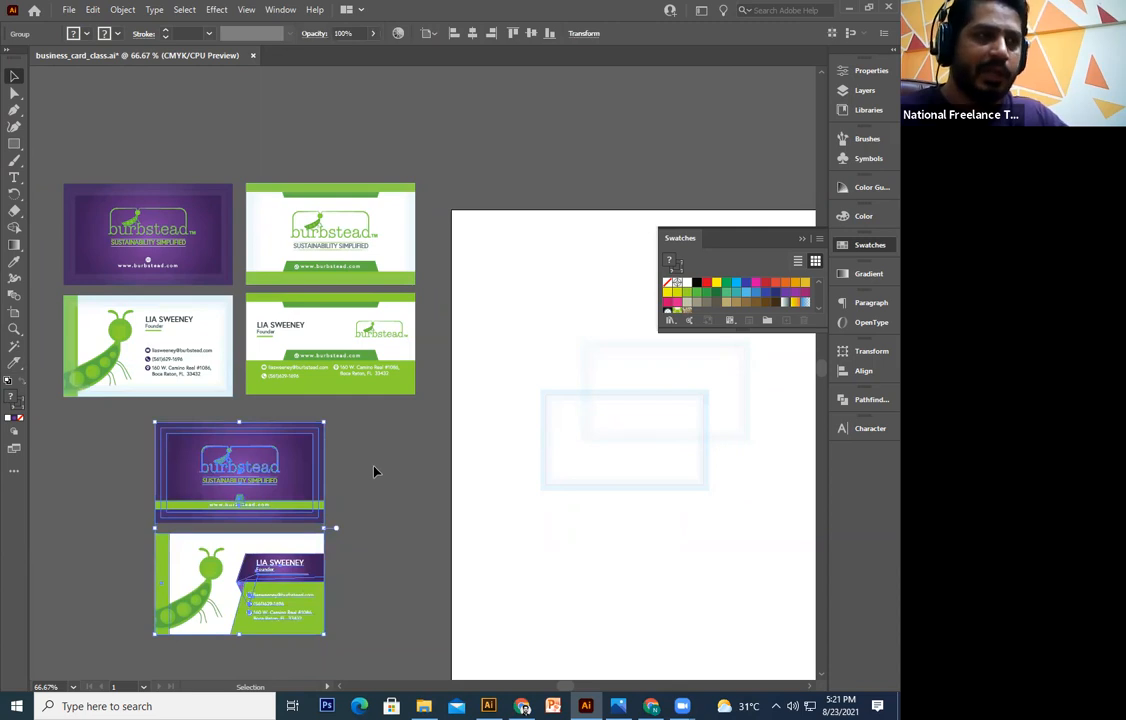
pyautogui.click(416, 470)
pyautogui.moveTo(418, 470); pyautogui.dragTo(464, 410)
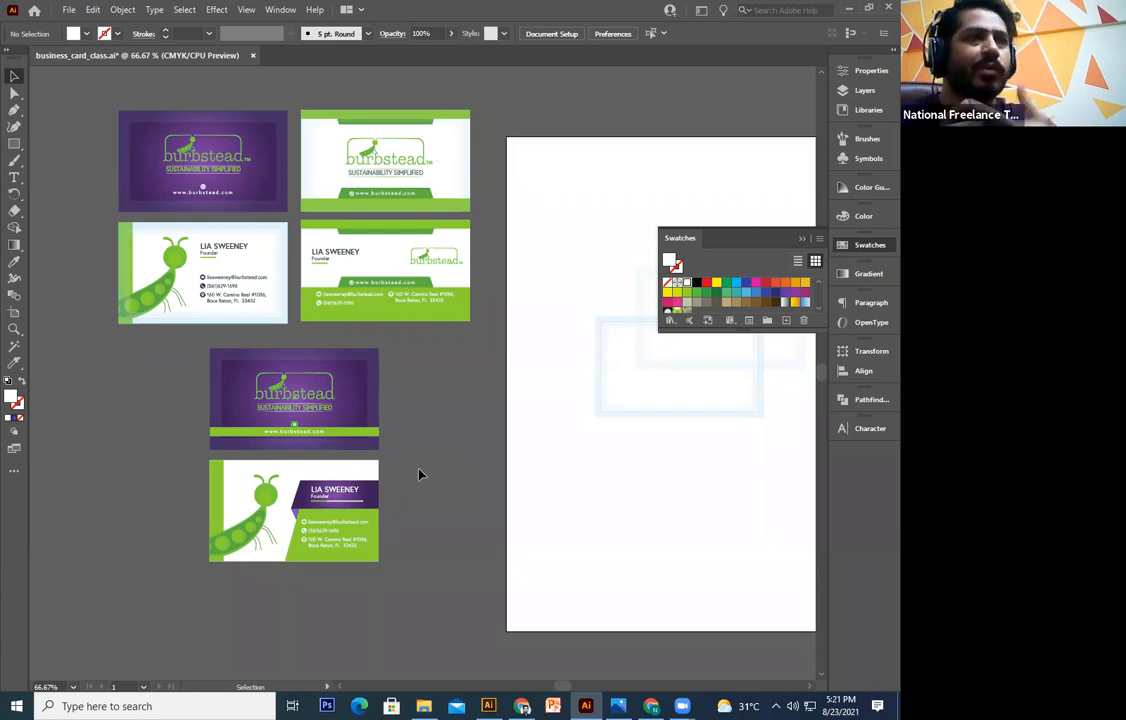
pyautogui.scroll(2, 407, 460)
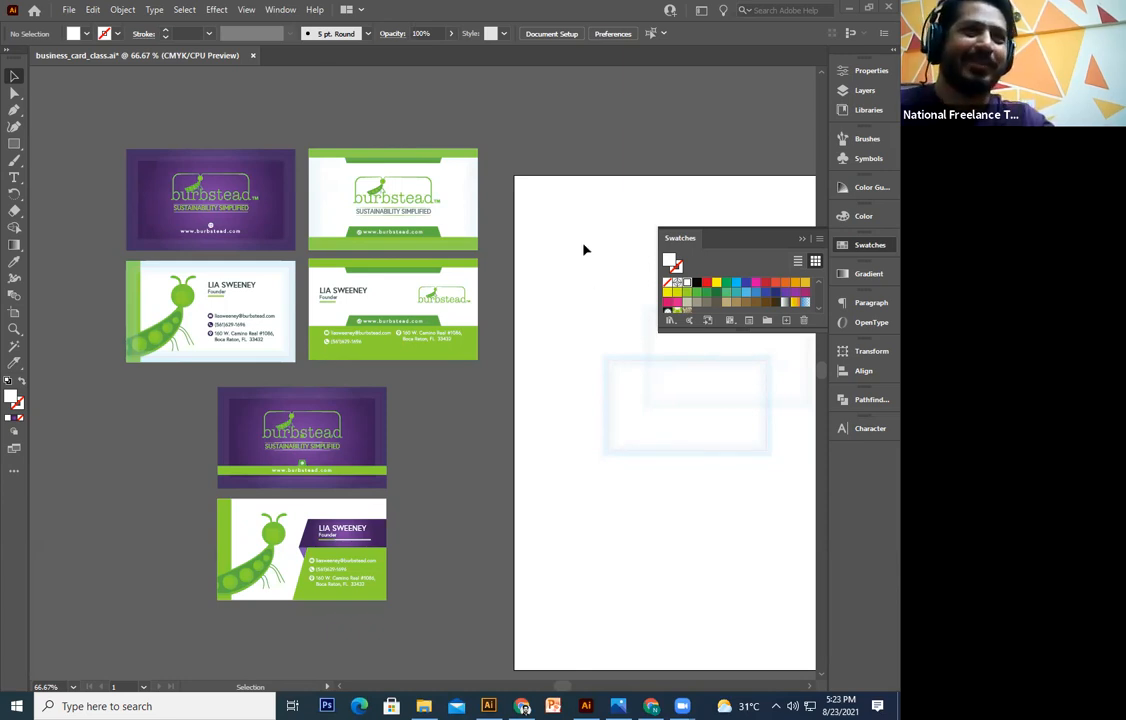
pyautogui.scroll(-3, 415, 513)
pyautogui.hscroll(-2, 415, 513)
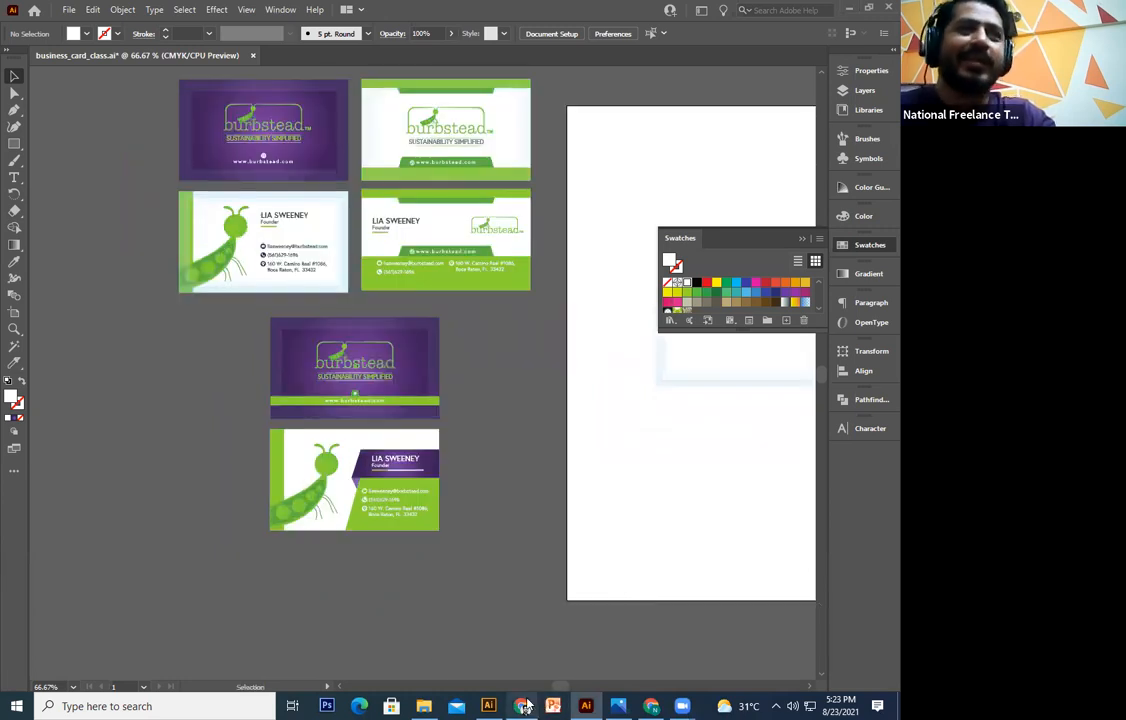
# Switch to Chrome, open freepik.com and dismiss the Google sign-in prompt
pyautogui.moveTo(525, 706)
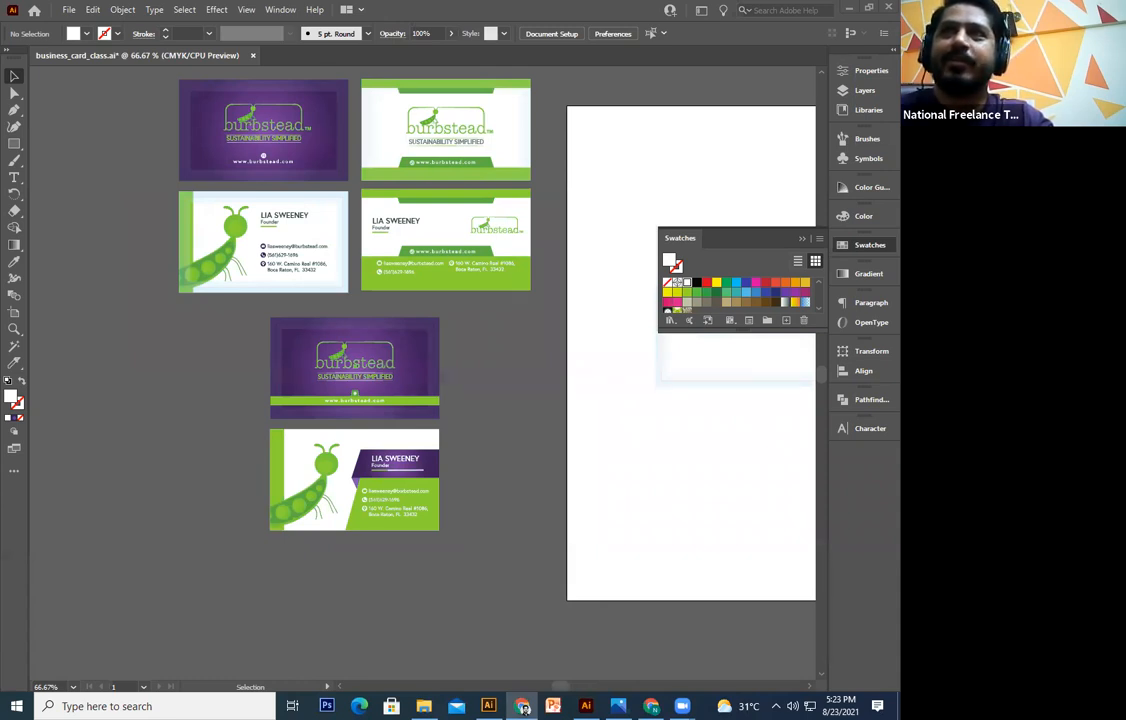
pyautogui.click(522, 708)
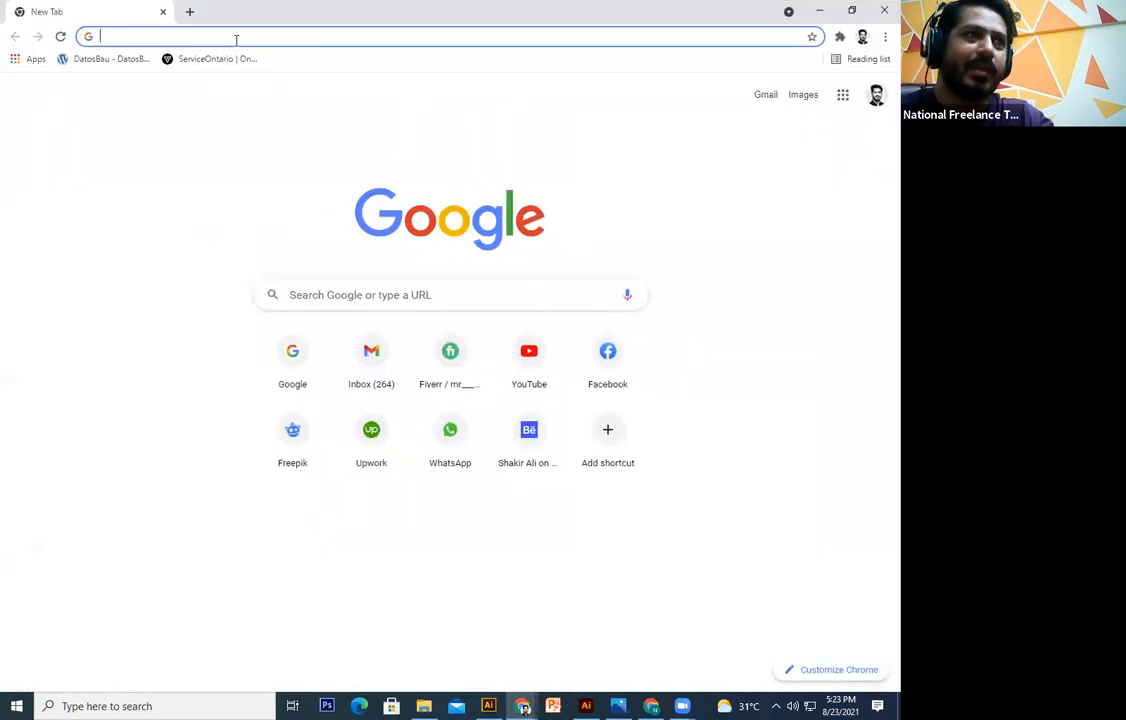
pyautogui.click(236, 38)
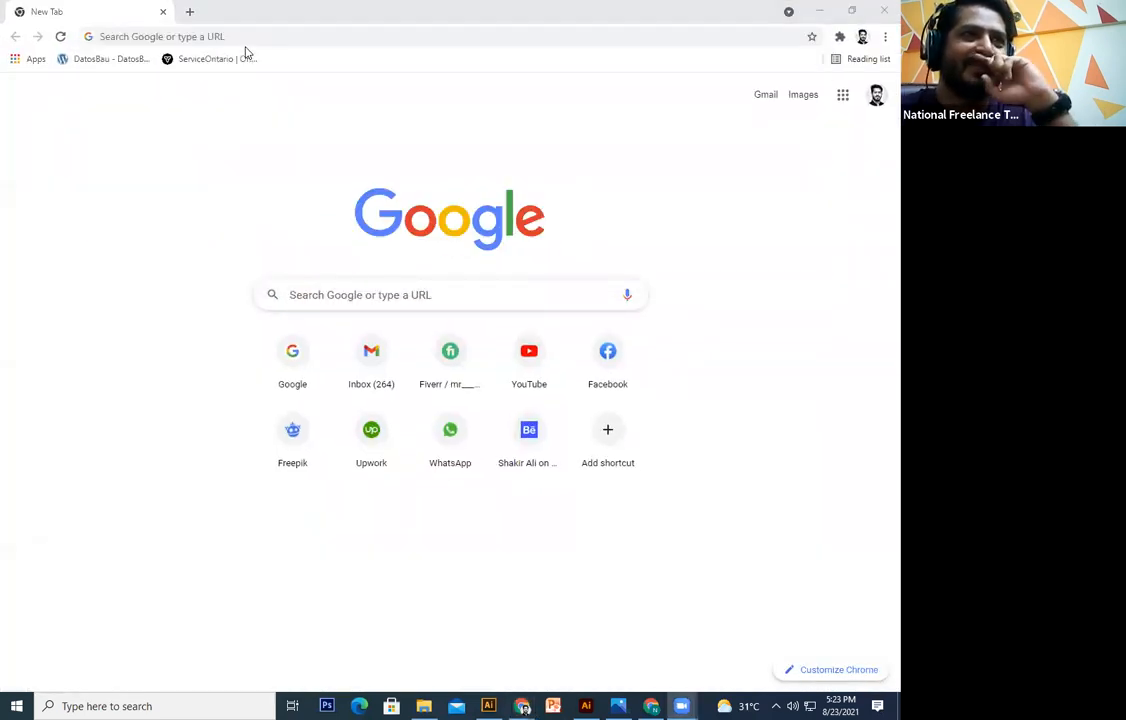
pyautogui.click(322, 36)
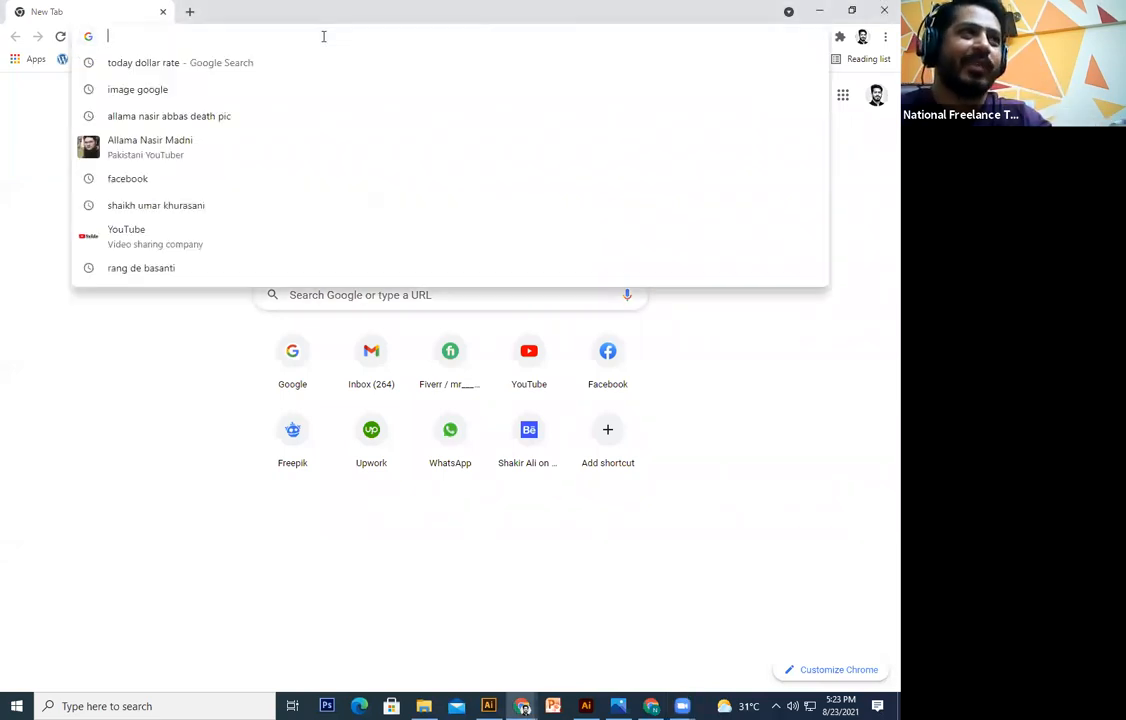
pyautogui.write('fr')
pyautogui.press('Return')
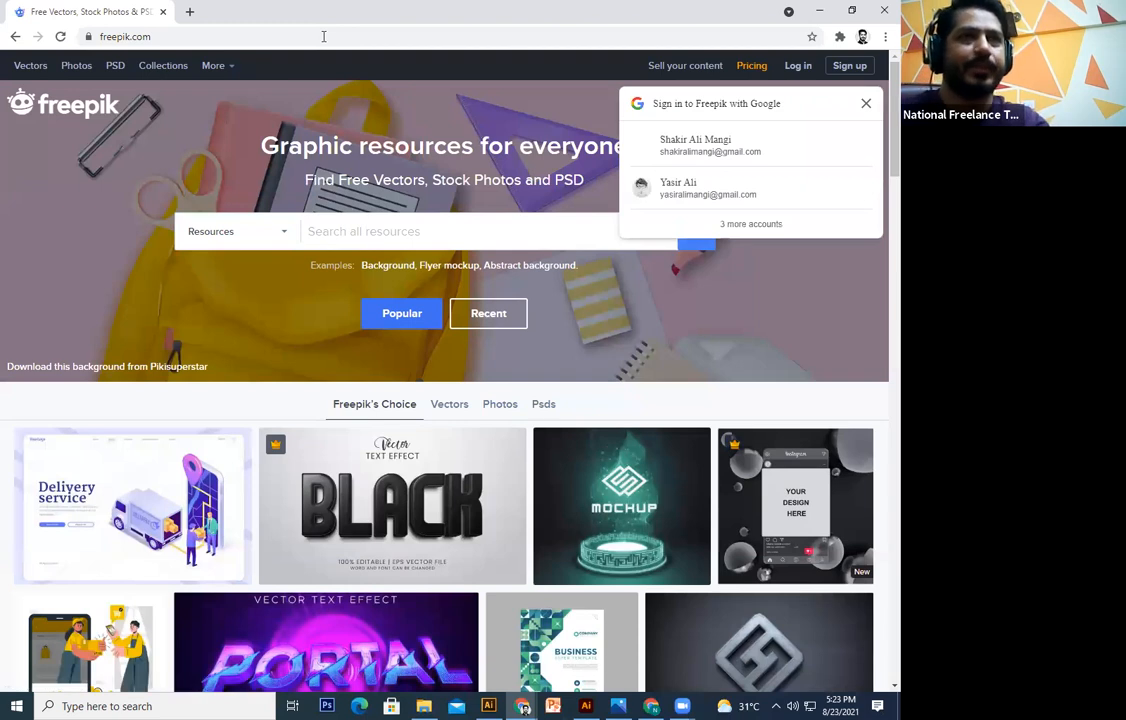
pyautogui.scroll(-1, 760, 100)
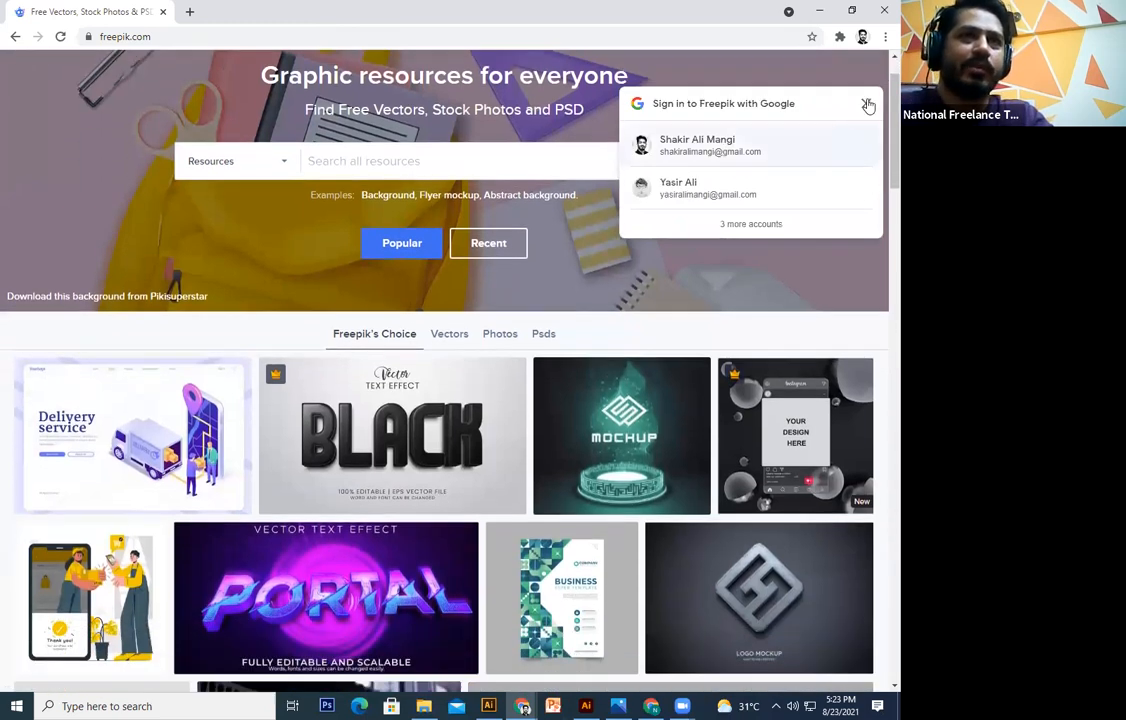
pyautogui.click(868, 105)
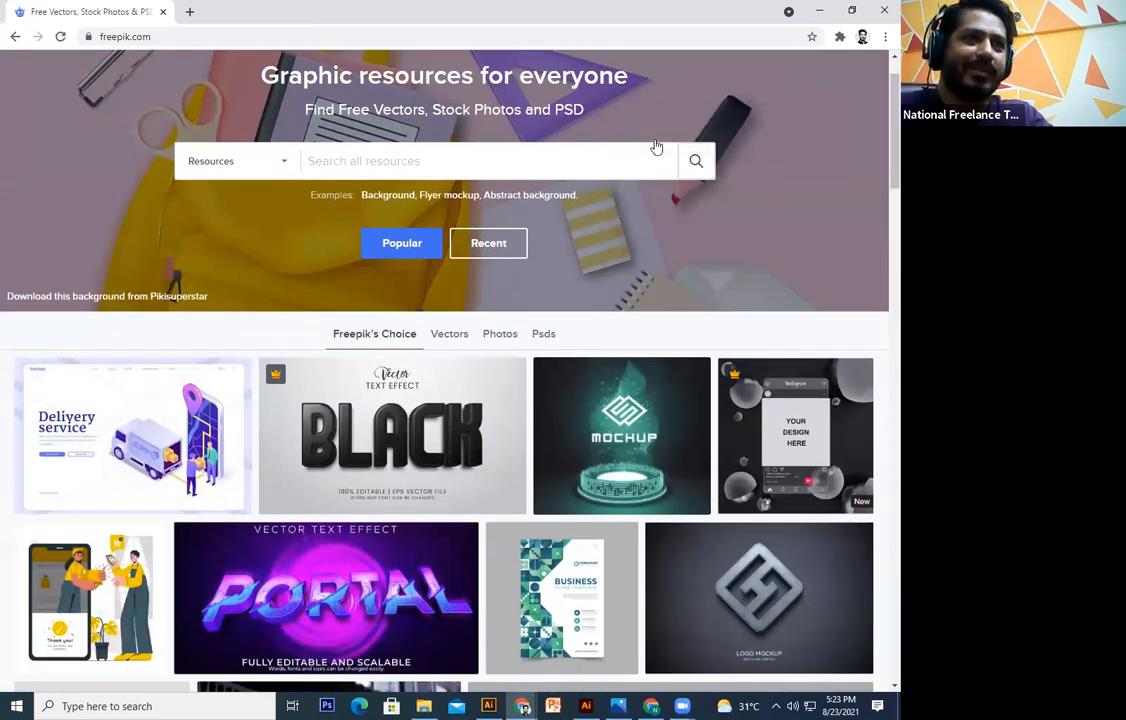
# Search Freepik's resources for "business card"
pyautogui.scroll(-1, 600, 316)
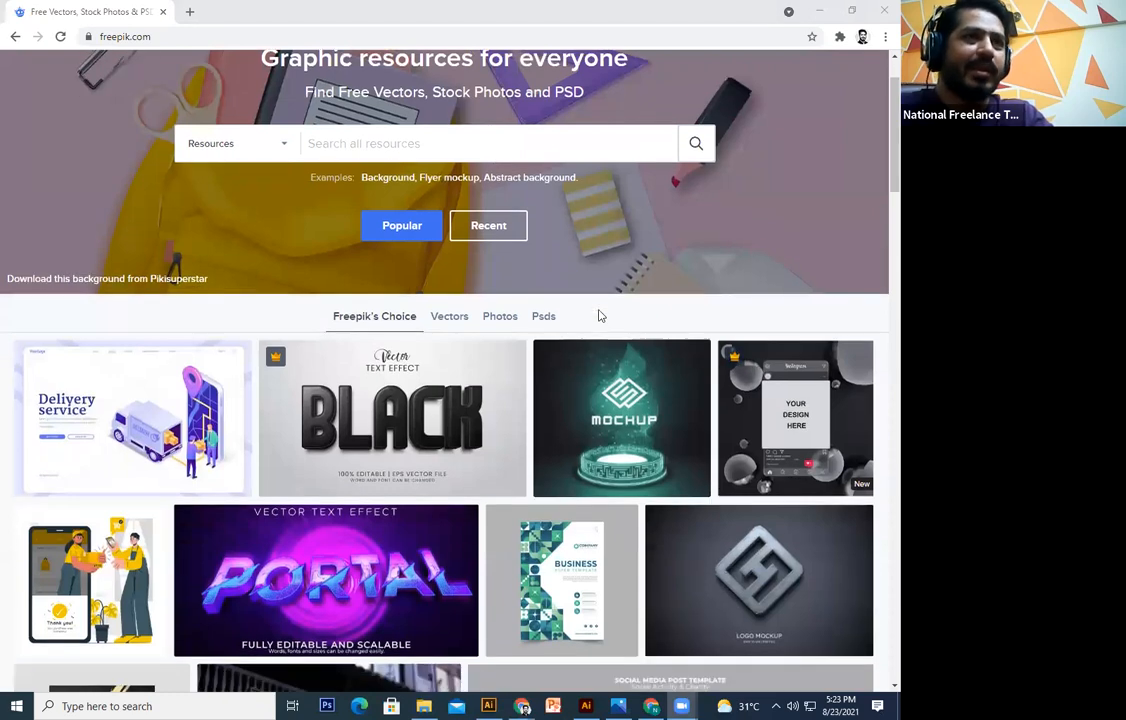
pyautogui.scroll(-2, 388, 493)
pyautogui.scroll(-1, 388, 493)
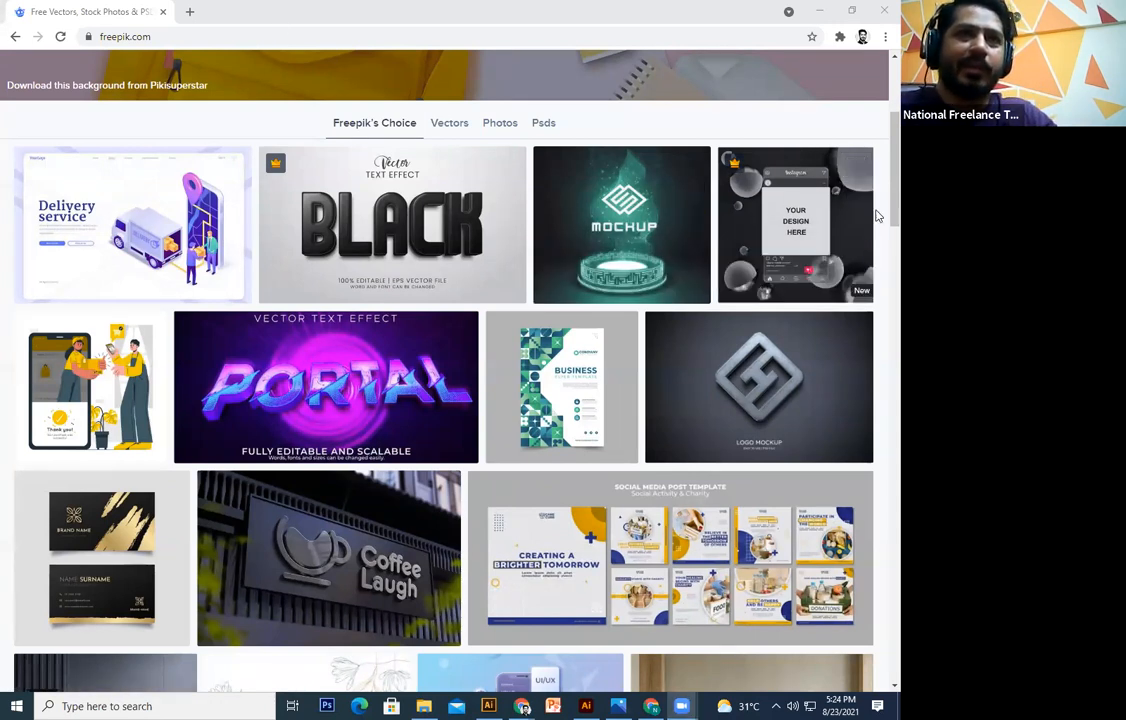
pyautogui.moveTo(894, 175); pyautogui.dragTo(894, 172)
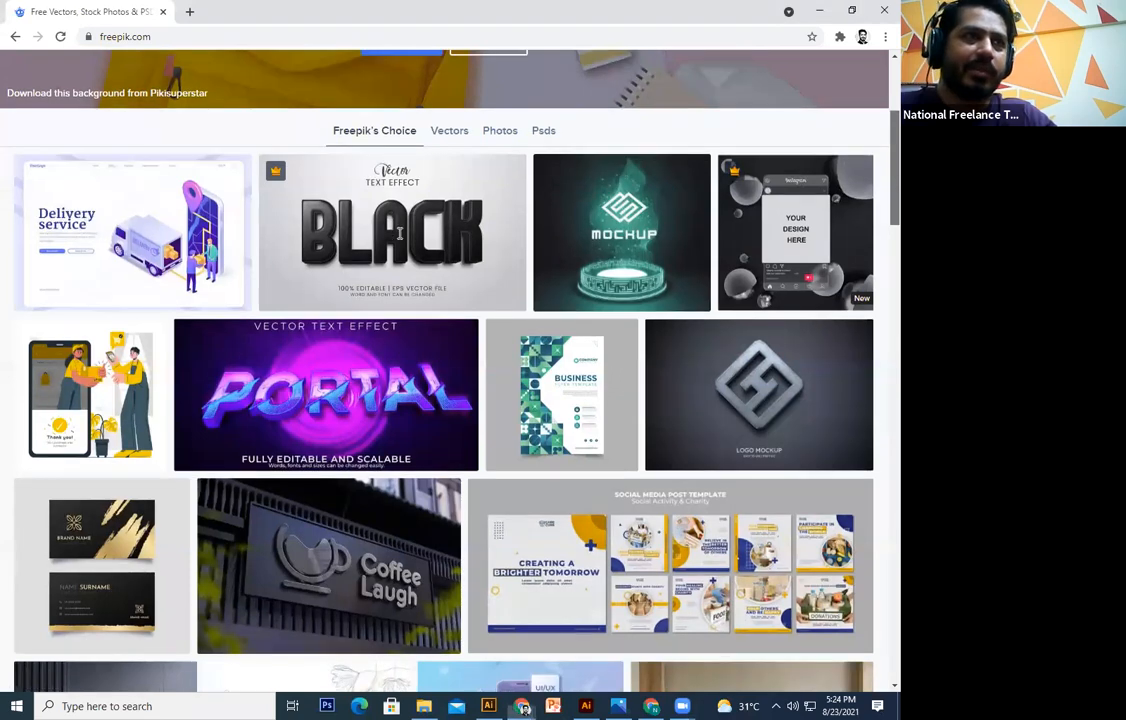
pyautogui.scroll(3, 399, 233)
pyautogui.click(399, 232)
pyautogui.write('business card')
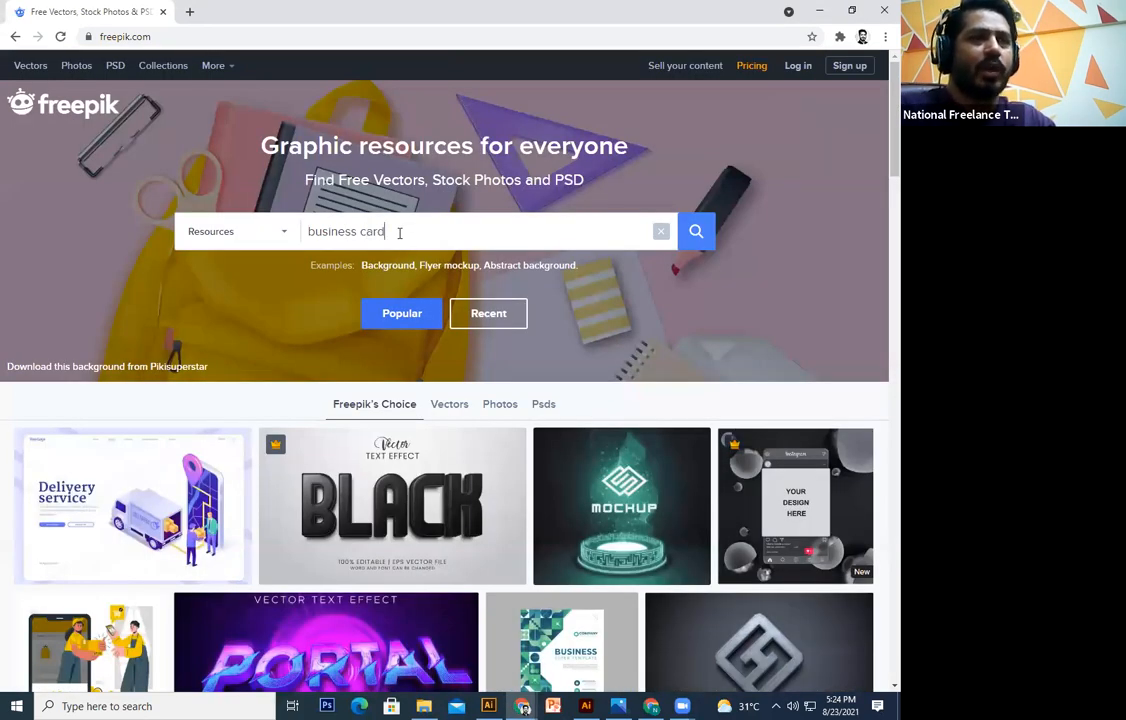
pyautogui.press('Return')
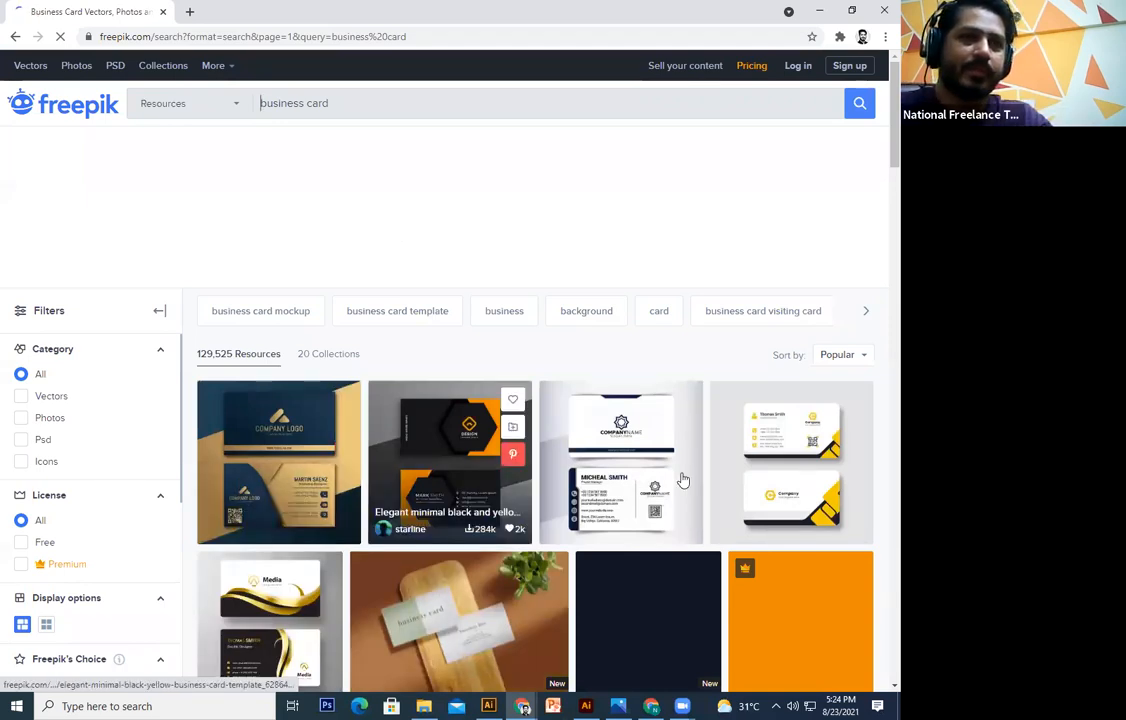
# Set the business card search filters to free licence and vectors only
pyautogui.scroll(-1, 844, 221)
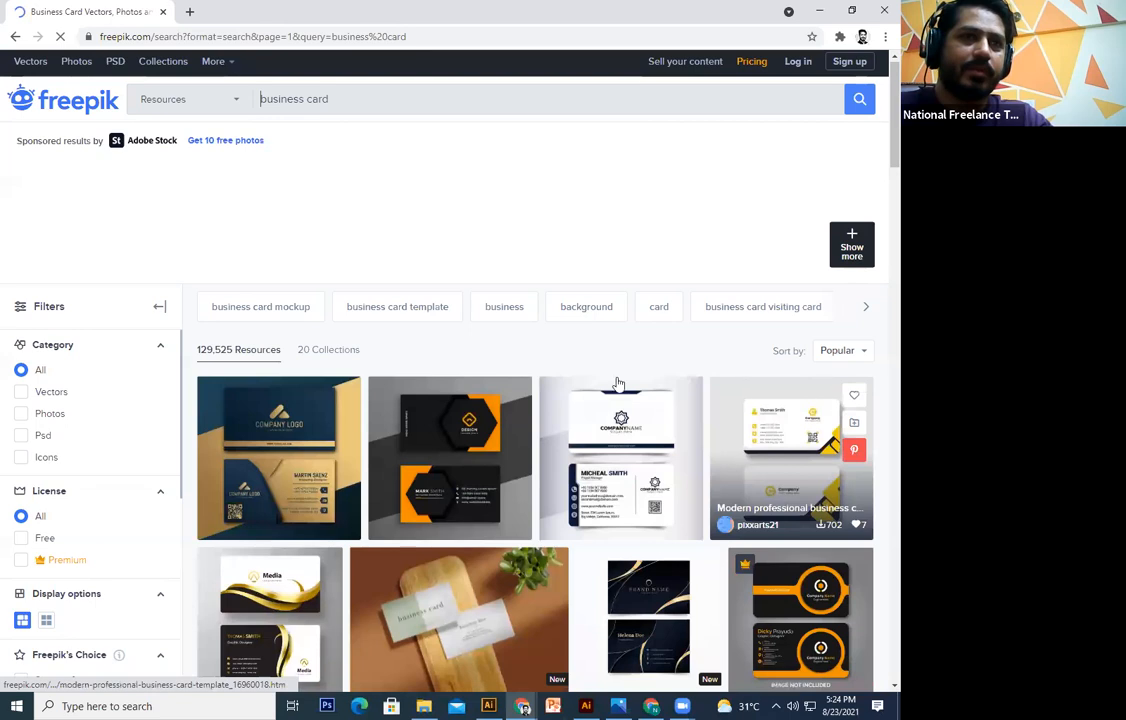
pyautogui.scroll(-3, 428, 410)
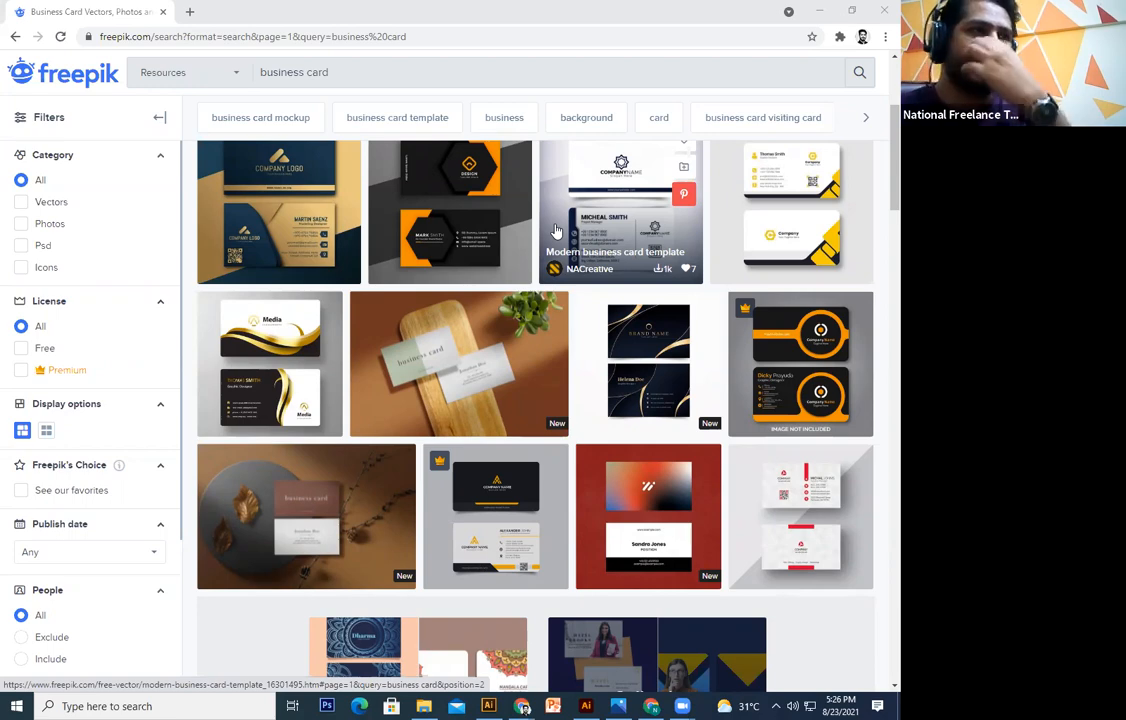
pyautogui.scroll(-1, 427, 231)
pyautogui.scroll(1, 427, 231)
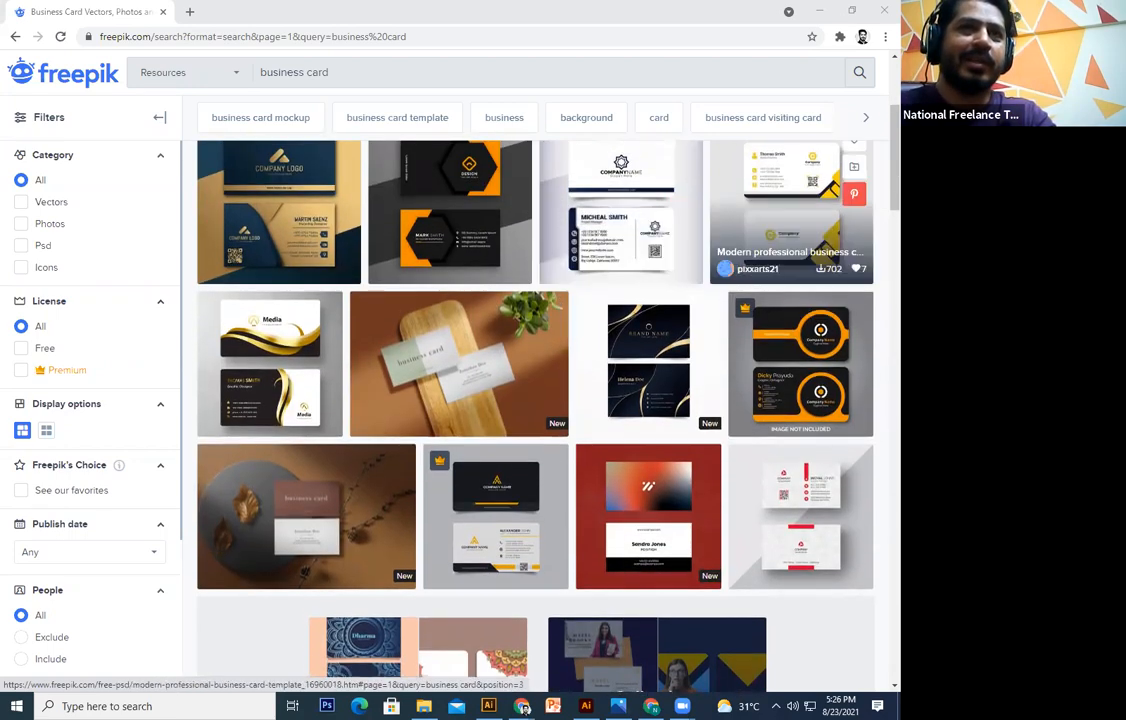
pyautogui.scroll(3, 531, 359)
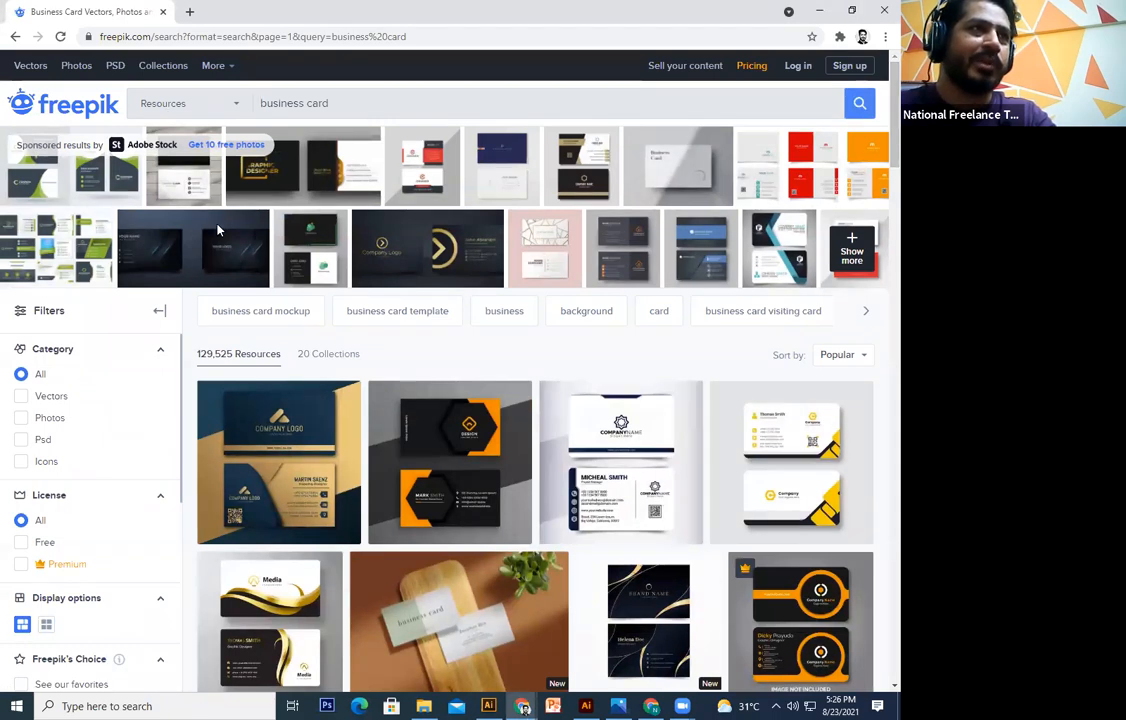
pyautogui.moveTo(185, 103)
pyautogui.click(141, 211)
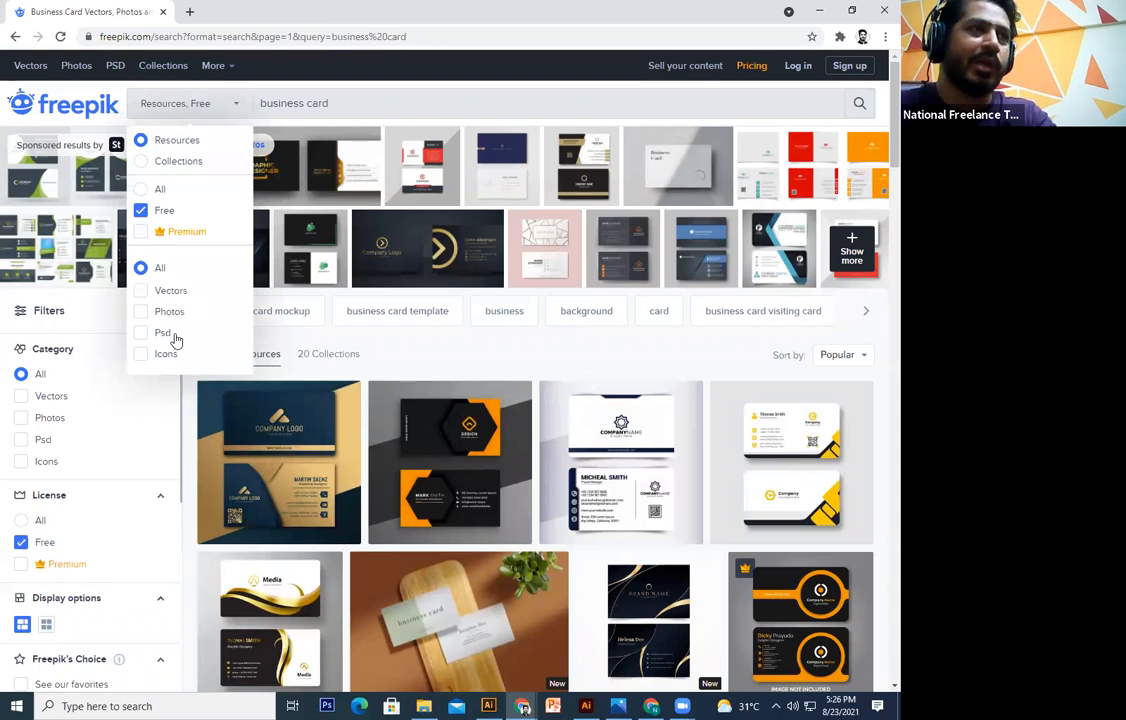
pyautogui.click(141, 290)
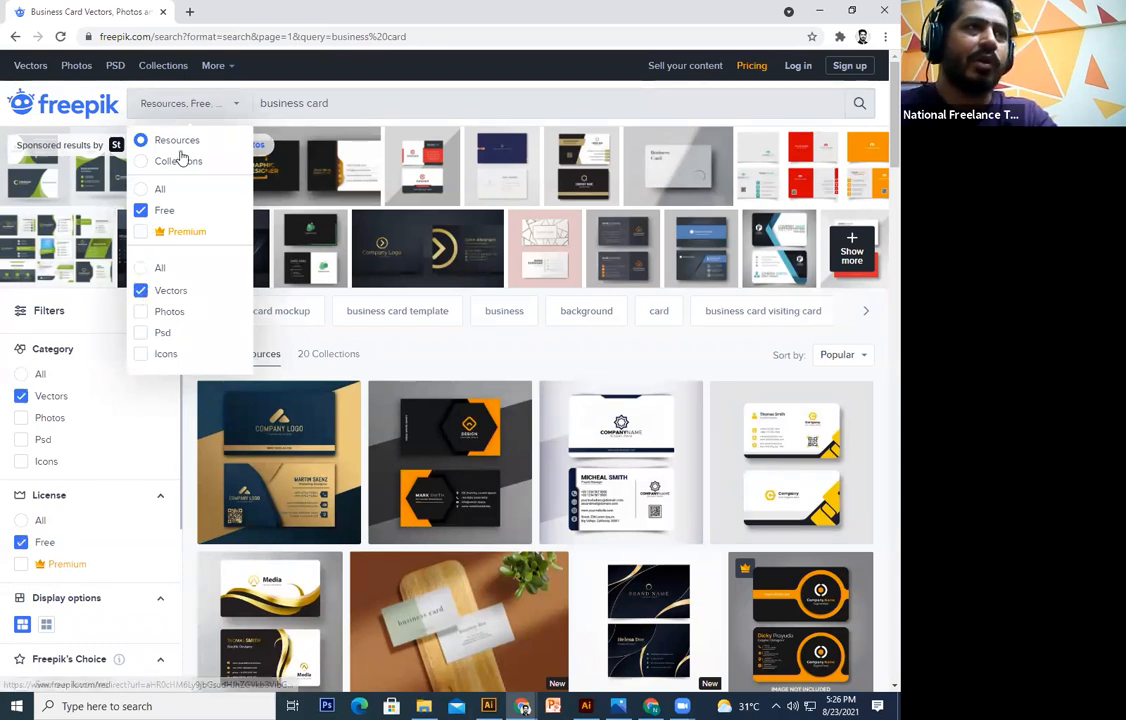
# Search Freepik for "business card" resources limited to free vectors and browse the results
pyautogui.press('Return')
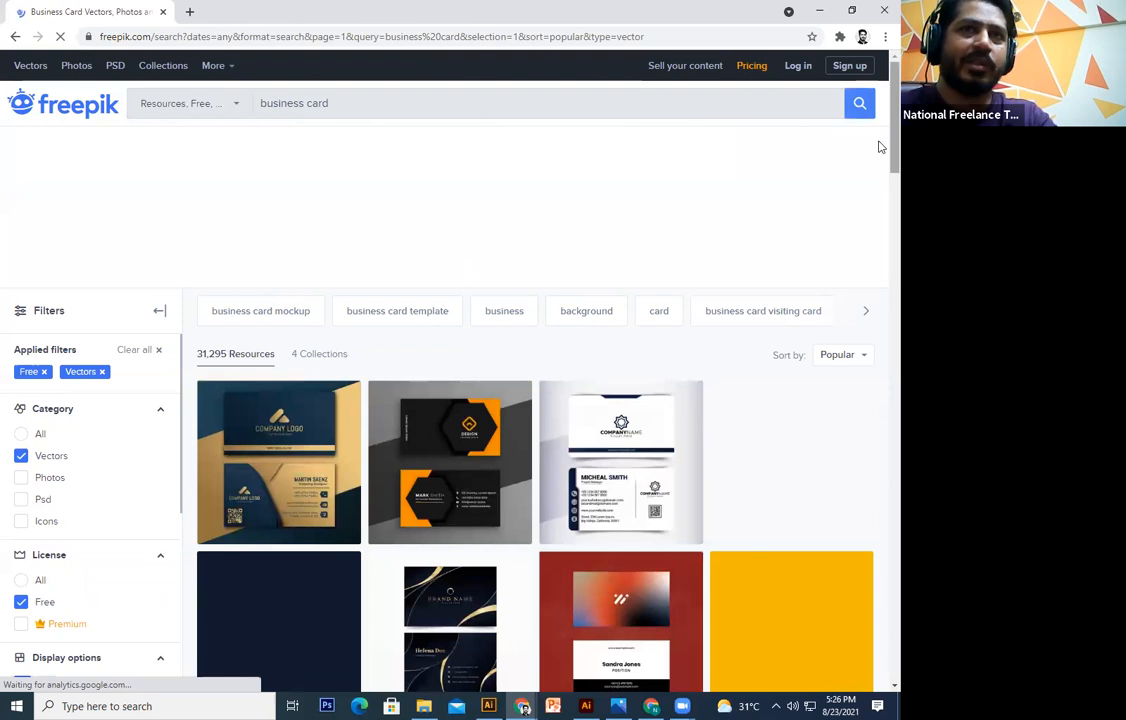
pyautogui.scroll(-1, 879, 147)
pyautogui.moveTo(894, 135); pyautogui.dragTo(894, 198)
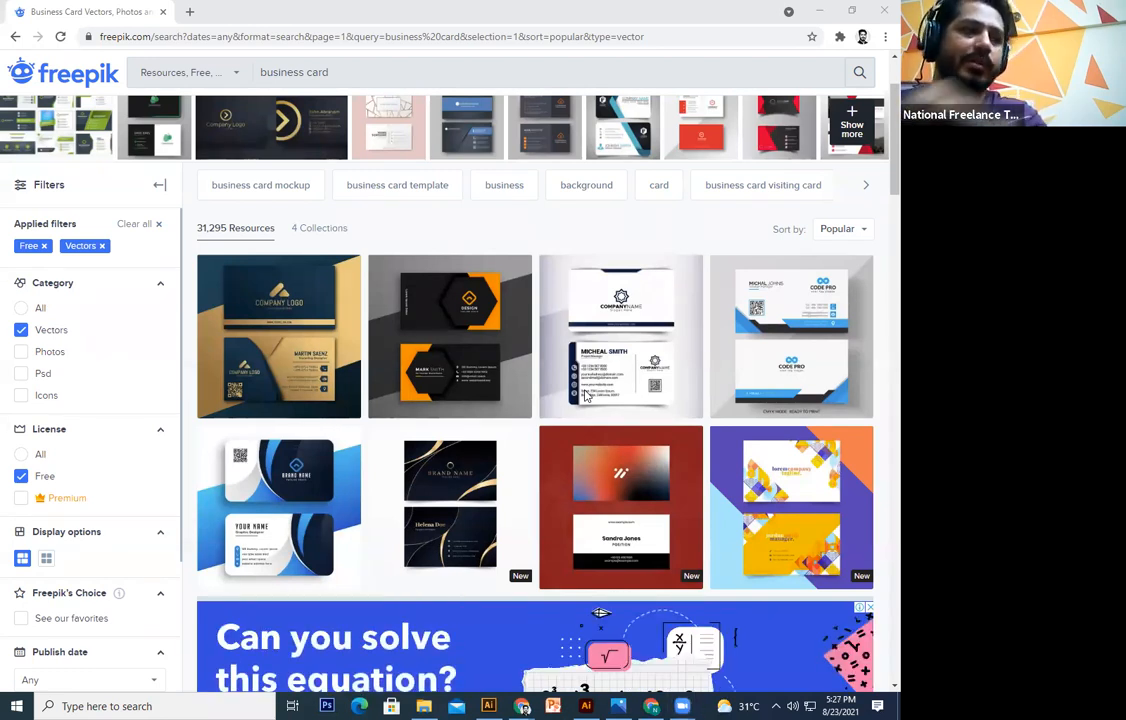
# Open the "Company business card in blue color" vector from the results and download it for free
pyautogui.click(763, 344)
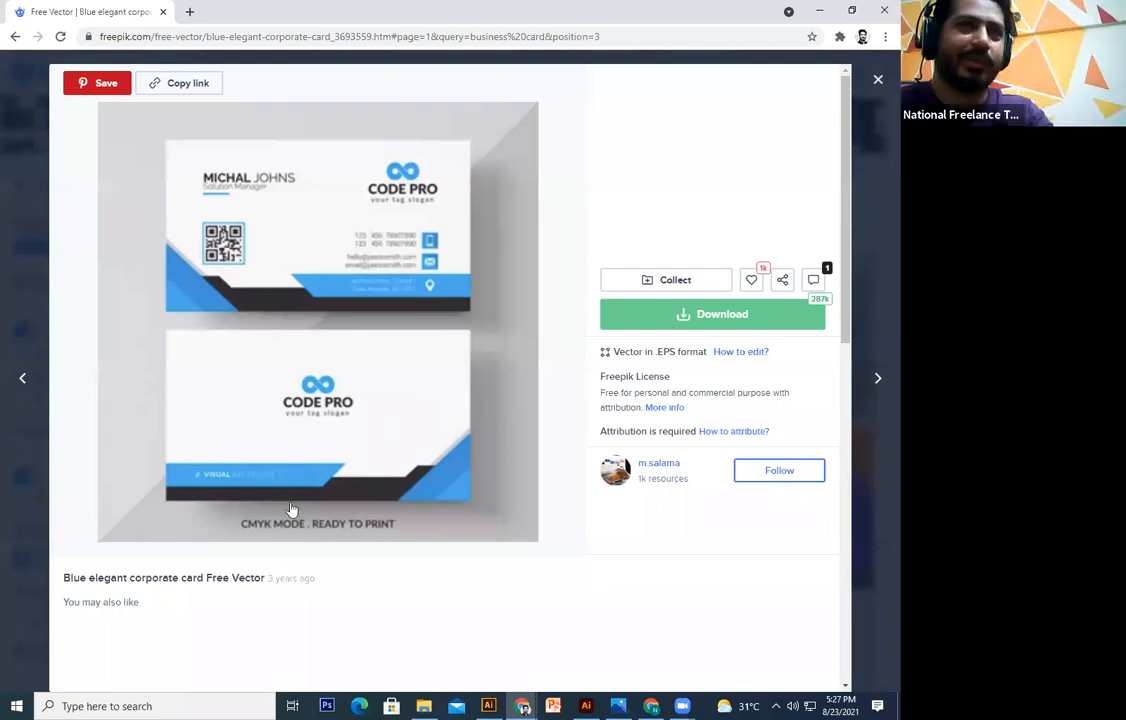
pyautogui.press('Right')
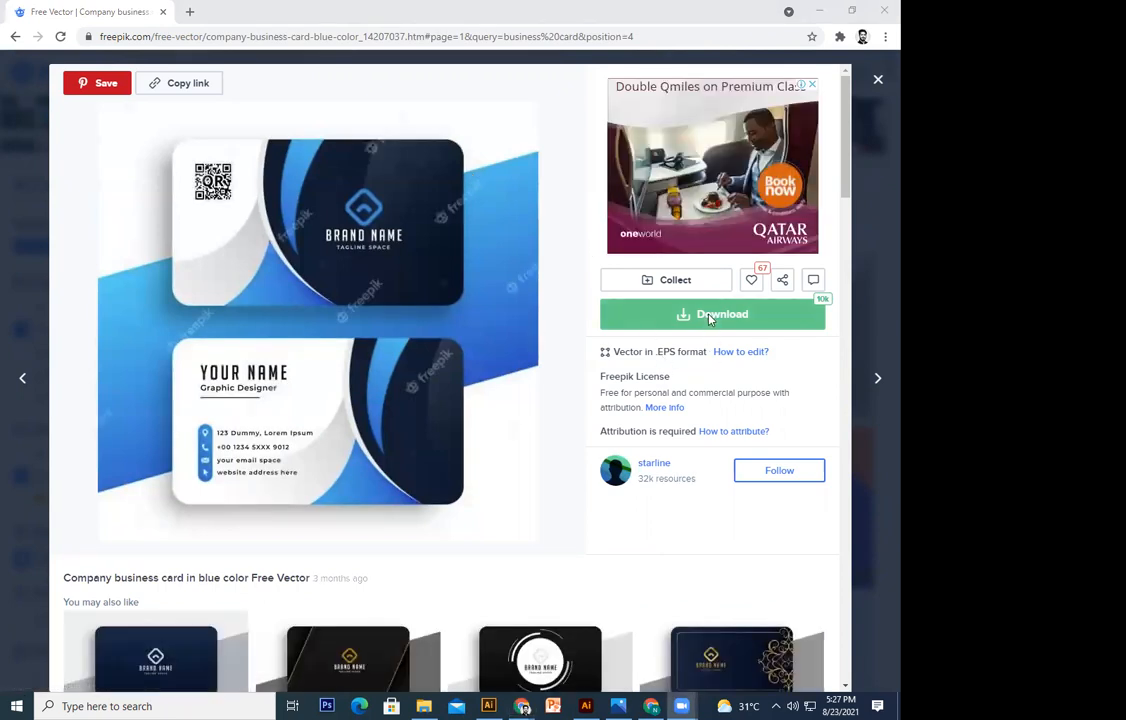
pyautogui.click(741, 476)
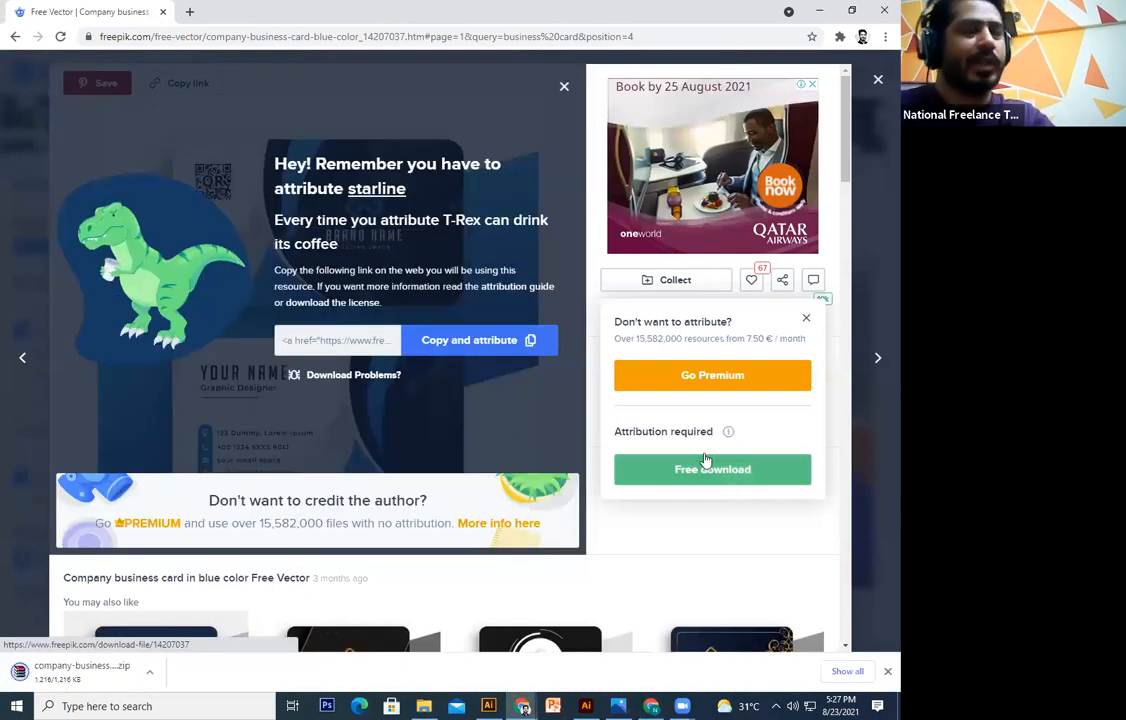
# Open the downloaded company-business-card-blue-color.zip archive and preview its JPG file
pyautogui.click(80, 674)
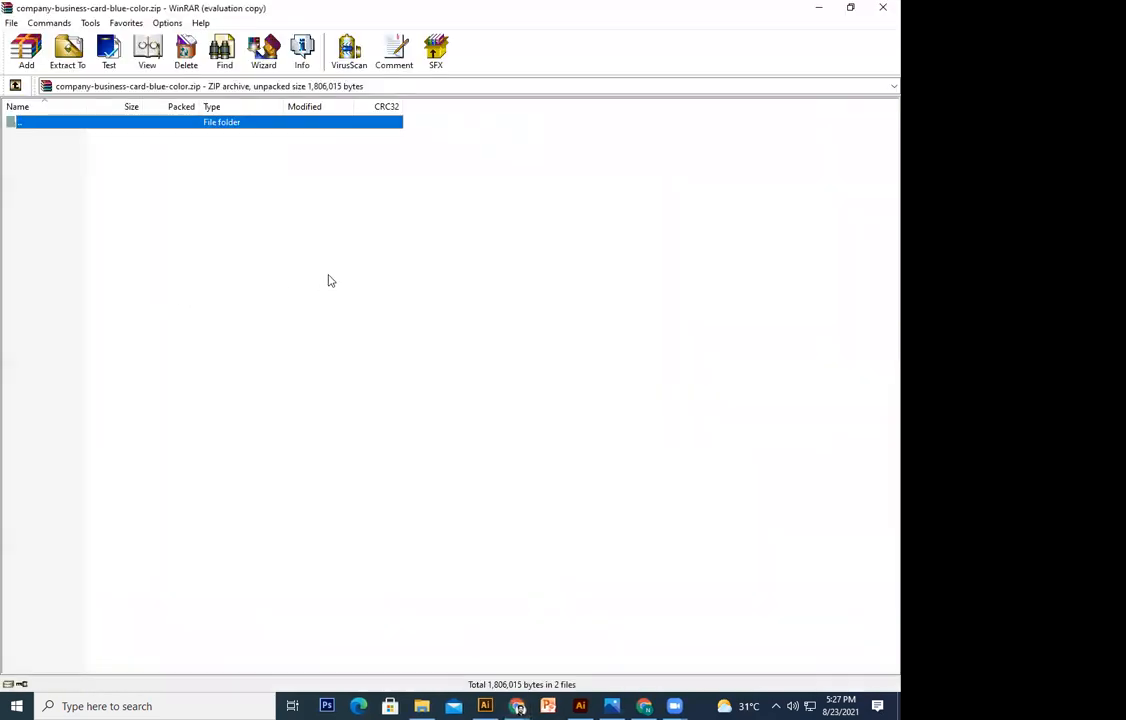
pyautogui.press('Escape')
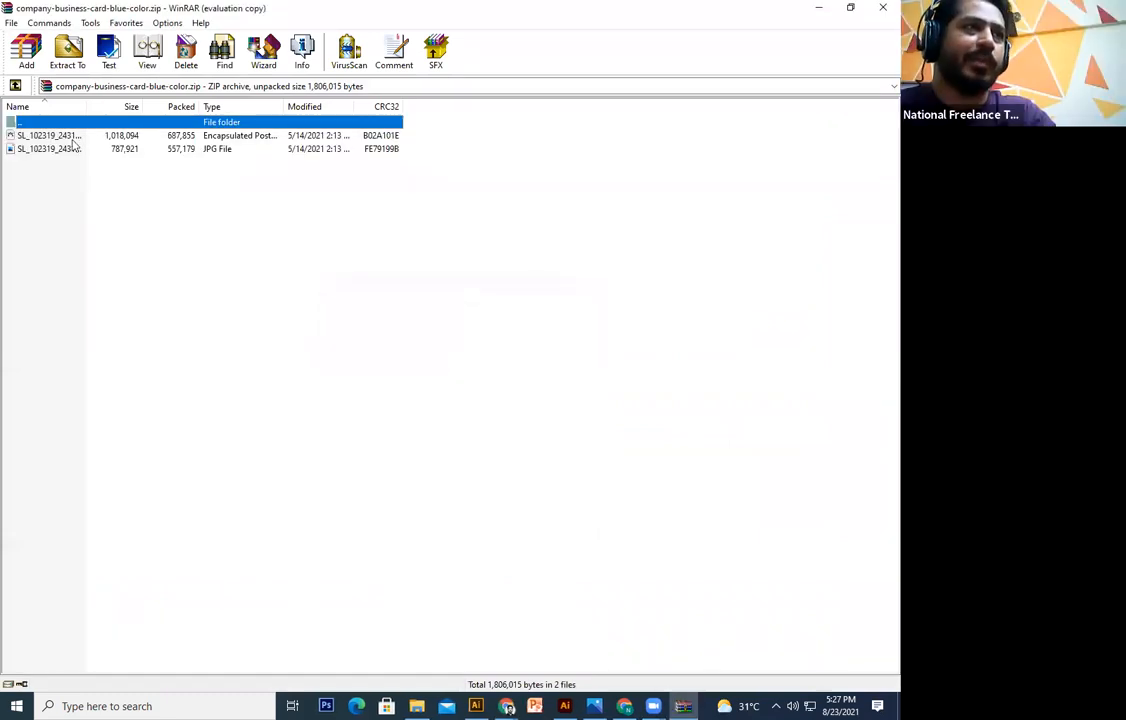
pyautogui.click(72, 137)
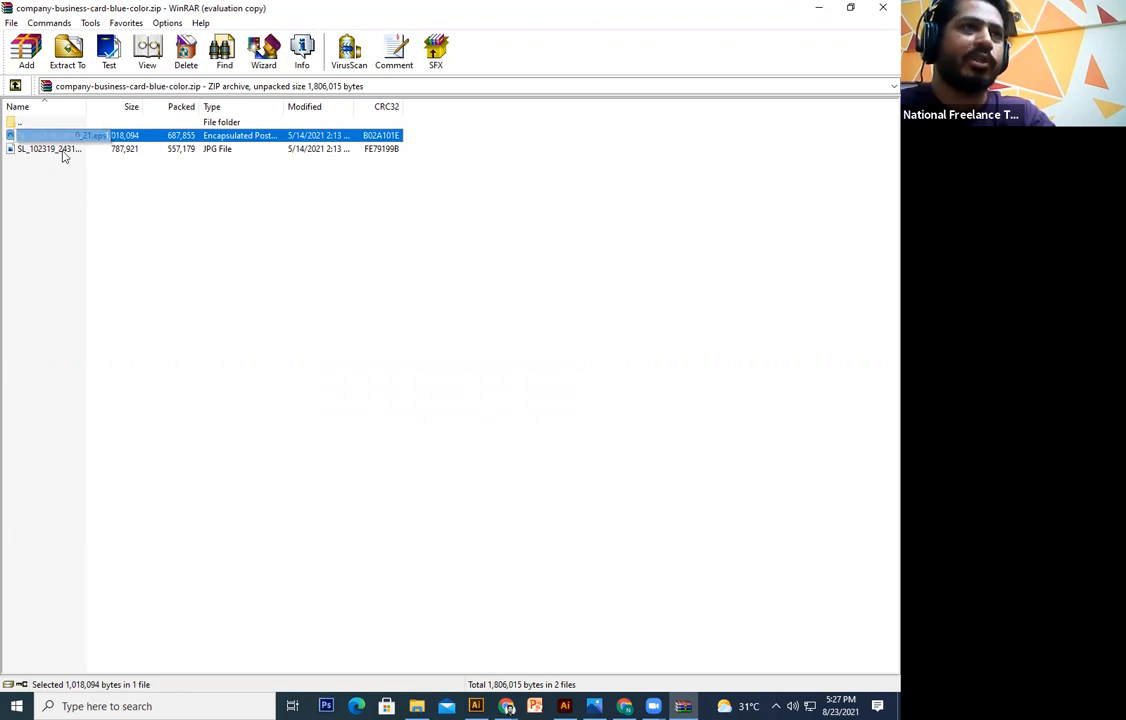
pyautogui.click(72, 150)
pyautogui.doubleClick(72, 152)
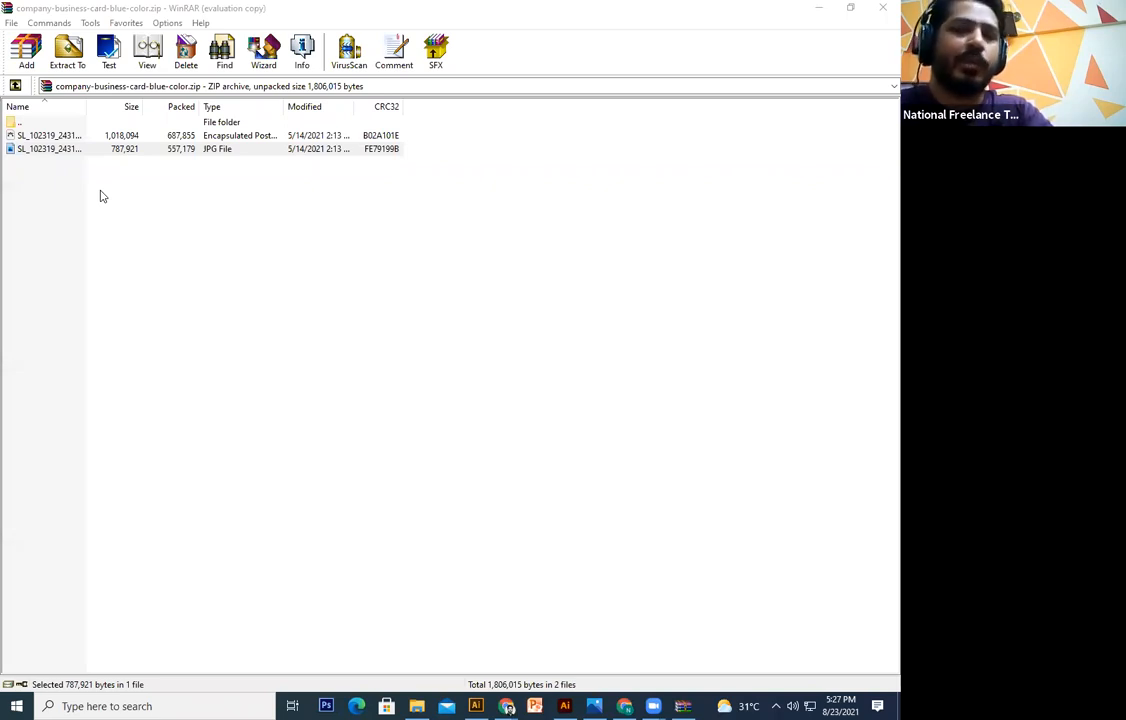
# Open the archive's EPS file in Illustrator as a separate document
pyautogui.click(66, 136)
pyautogui.moveTo(70, 140); pyautogui.dragTo(497, 306)
pyautogui.moveTo(454, 132); pyautogui.dragTo(431, 51)
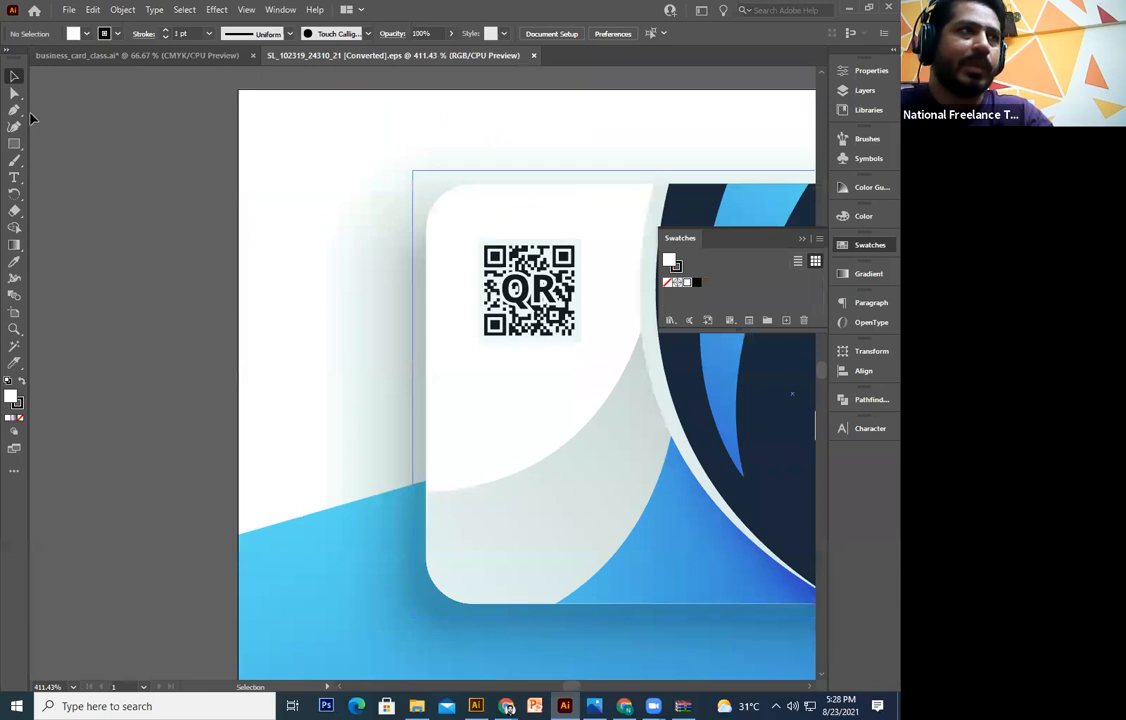
# Examine the whole converted business card artwork and how its objects are grouped
pyautogui.click(390, 292)
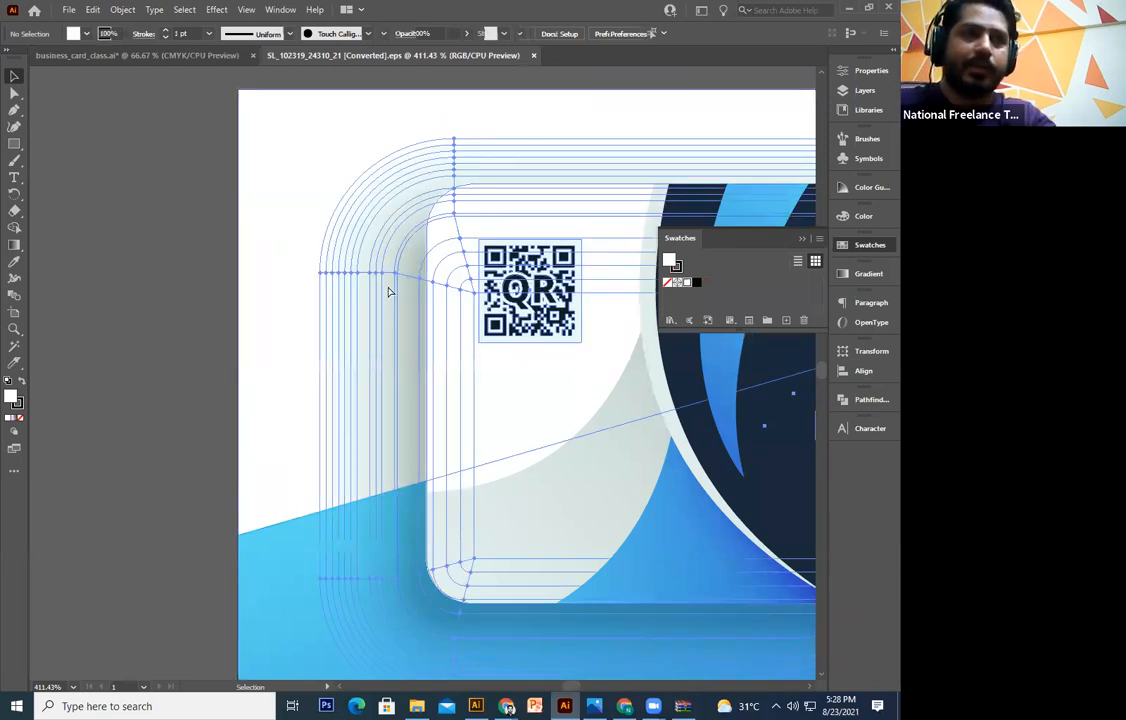
pyautogui.click(390, 292)
pyautogui.hotkey('ctrl', '-')
pyautogui.hotkey('ctrl', '-')
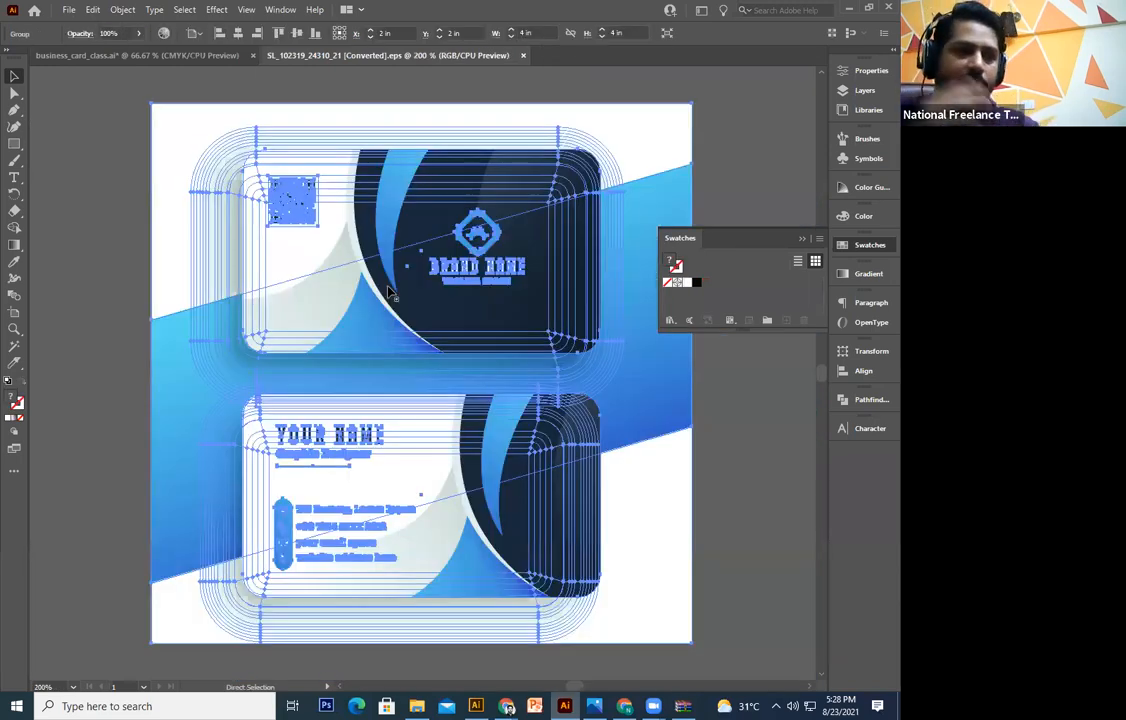
pyautogui.hotkey('ctrl', '-')
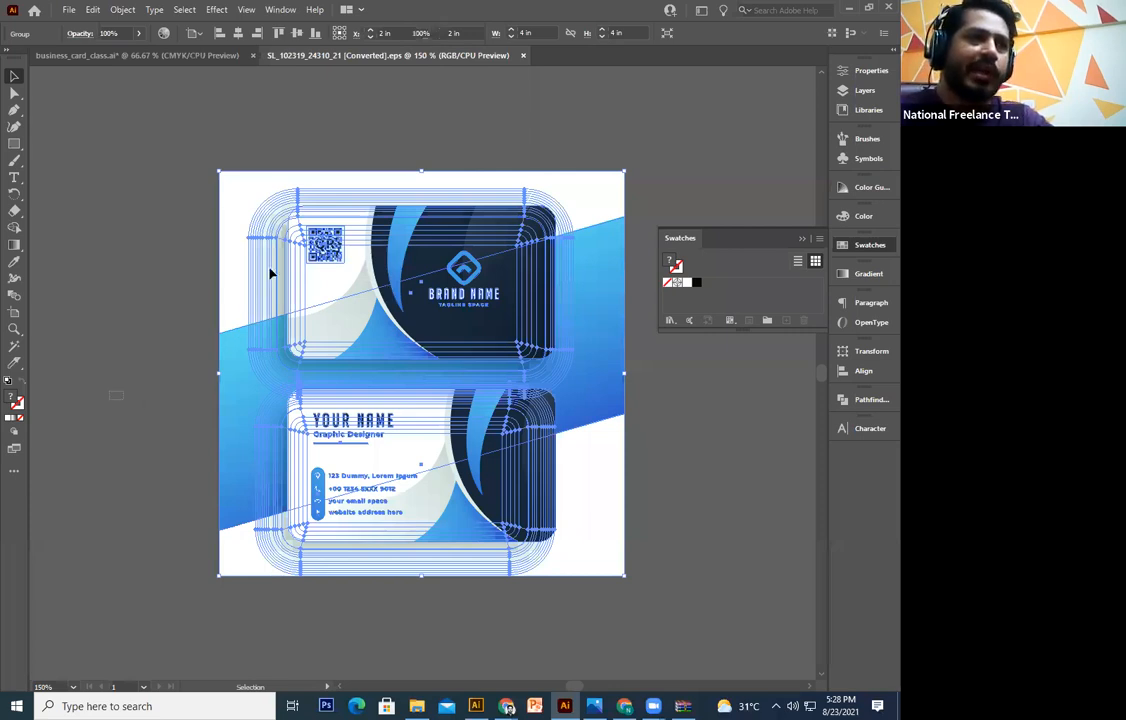
pyautogui.click(240, 240)
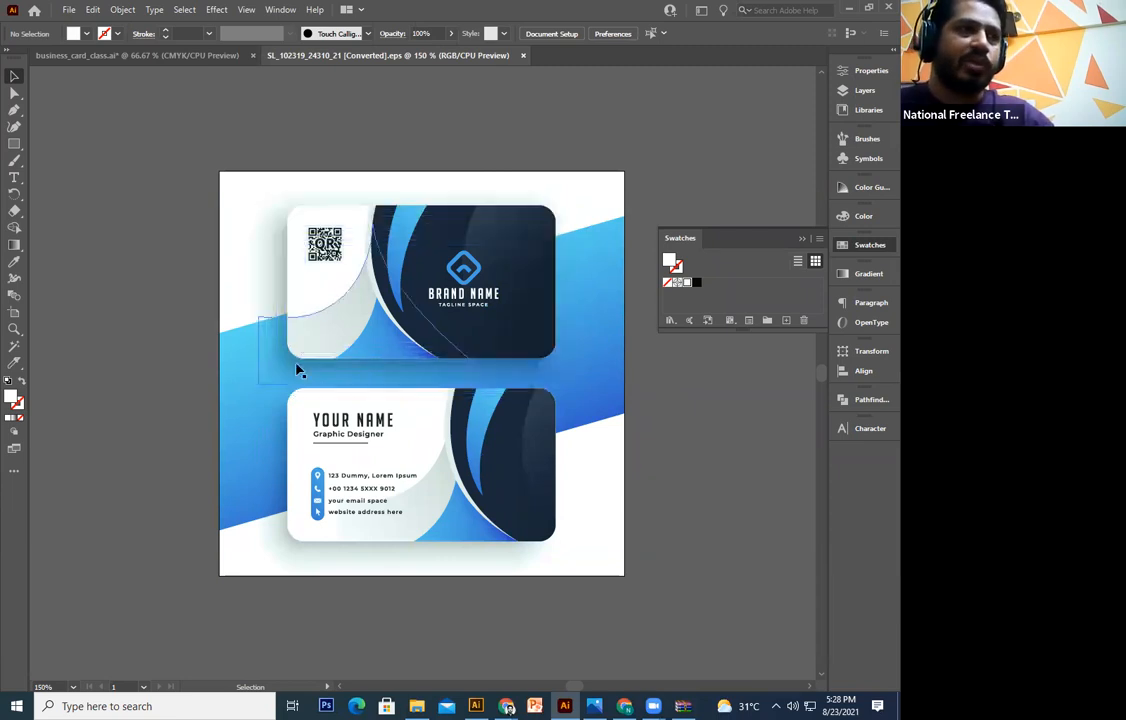
pyautogui.press('space')
pyautogui.moveTo(185, 439); pyautogui.dragTo(182, 463)
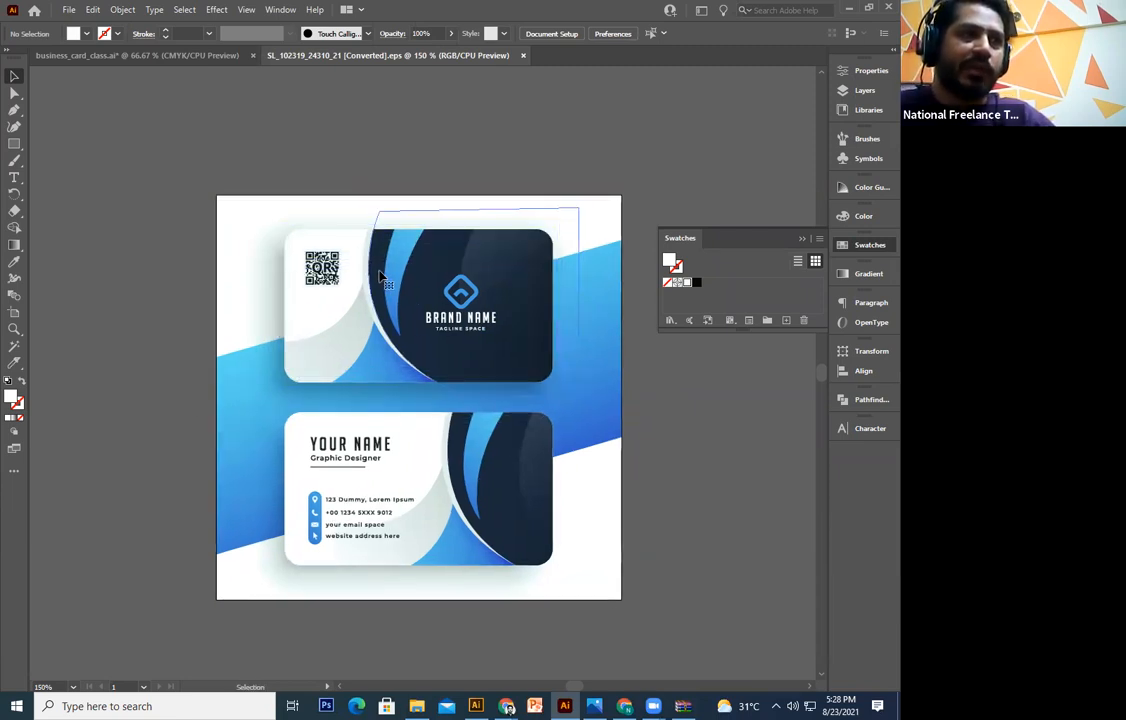
# Ungroup the complete business card artwork and clear the selection
pyautogui.click(382, 272)
pyautogui.click(659, 397)
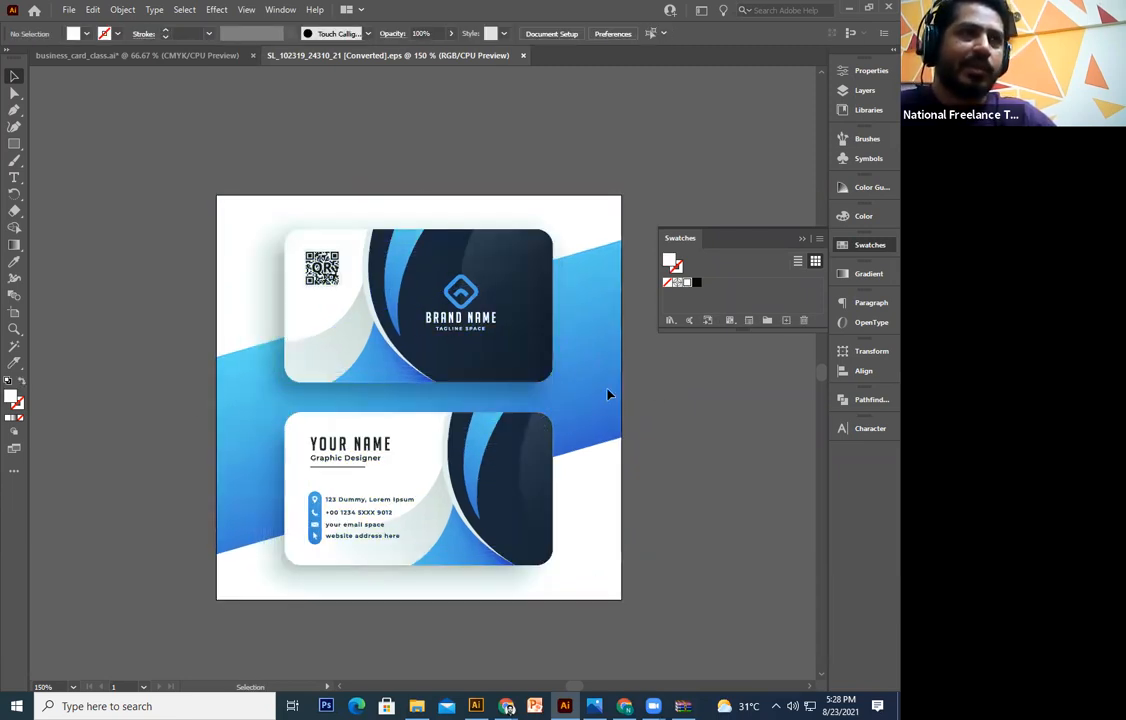
pyautogui.rightClick(540, 355)
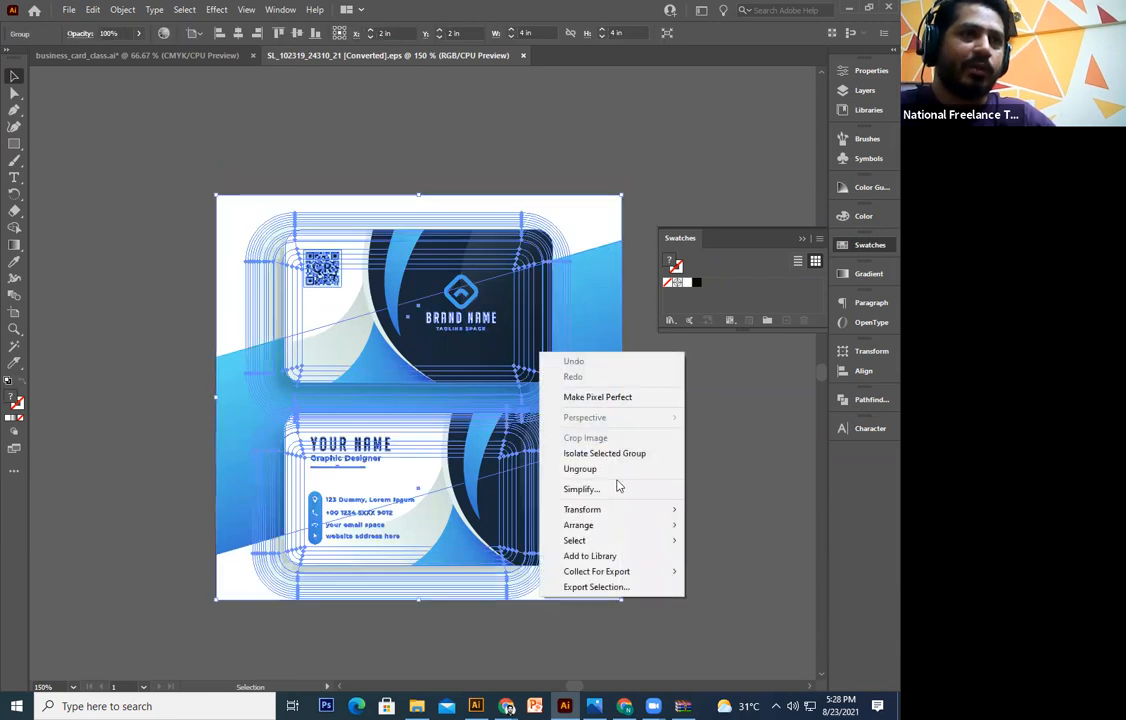
pyautogui.click(621, 469)
pyautogui.click(692, 442)
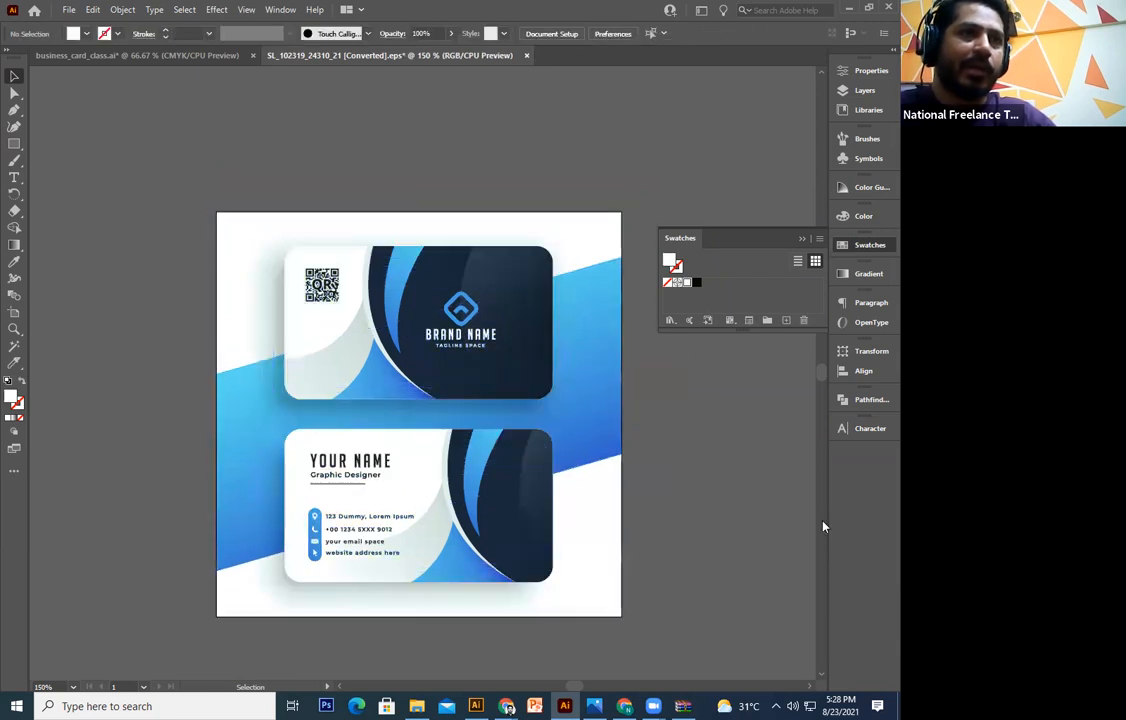
# Delete the blue diagonal background band and the shadow groups behind both cards
pyautogui.click(616, 449)
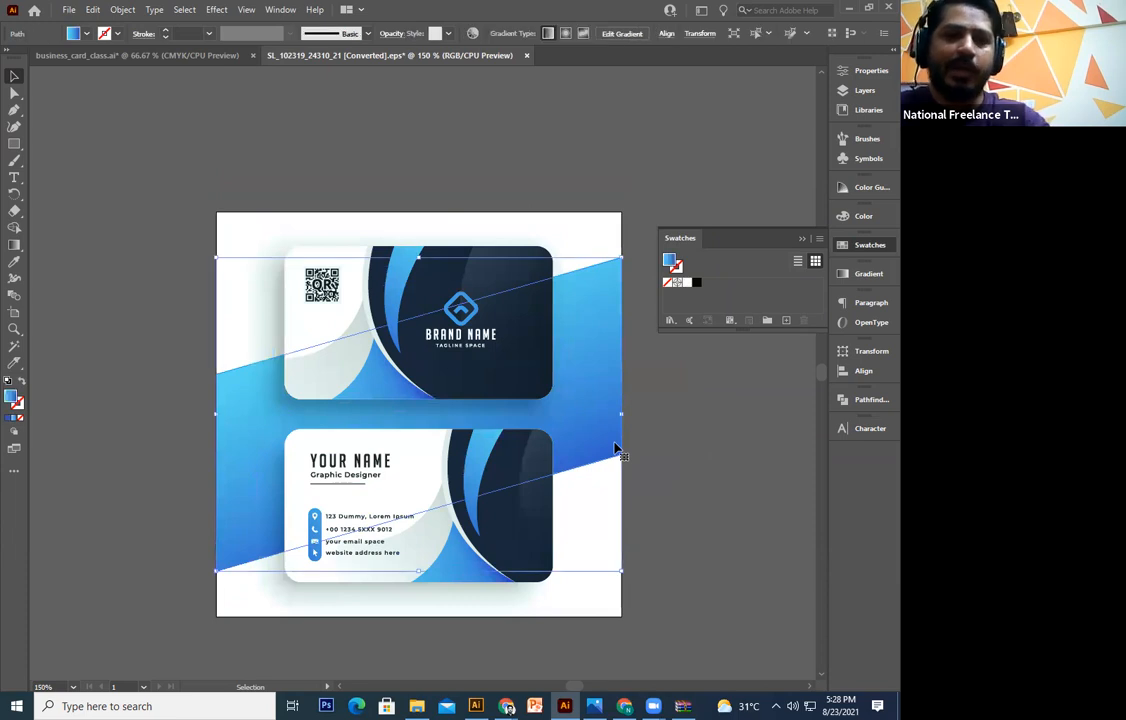
pyautogui.press('Delete')
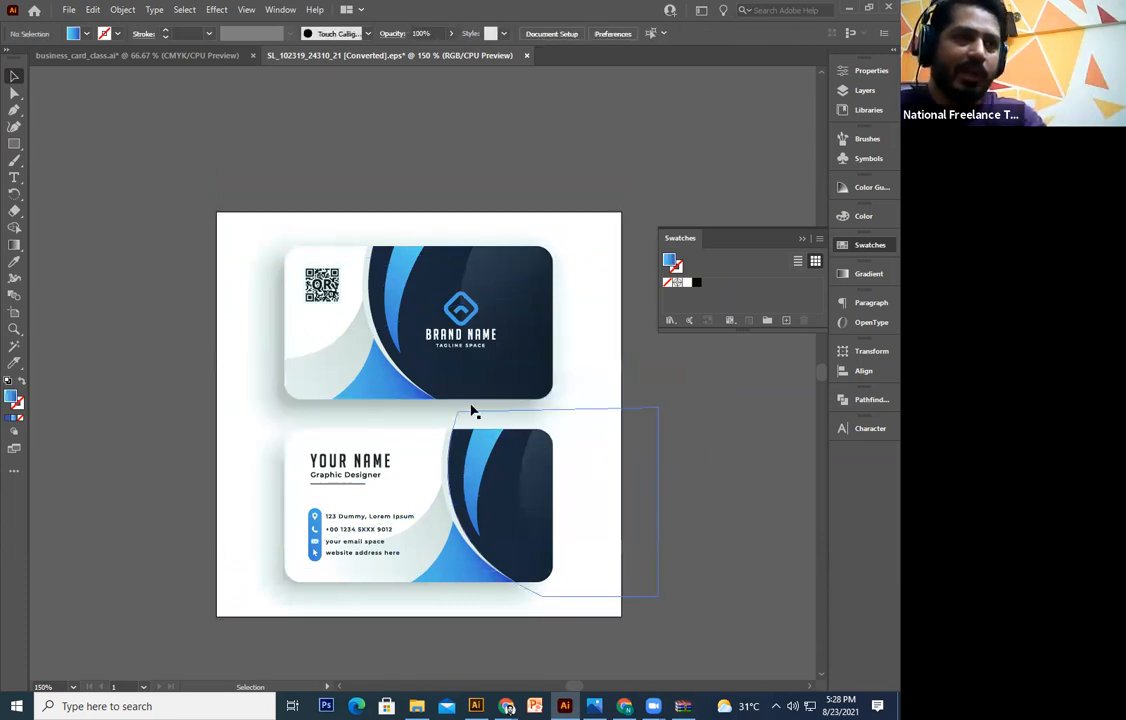
pyautogui.click(432, 418)
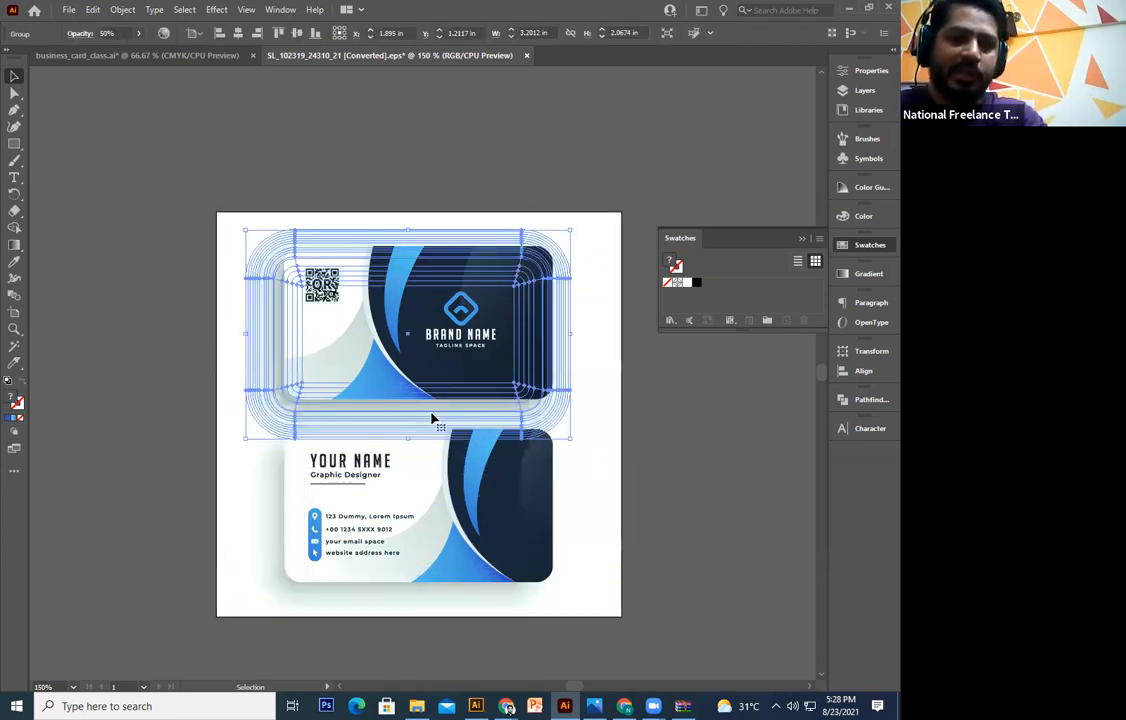
pyautogui.press('Delete')
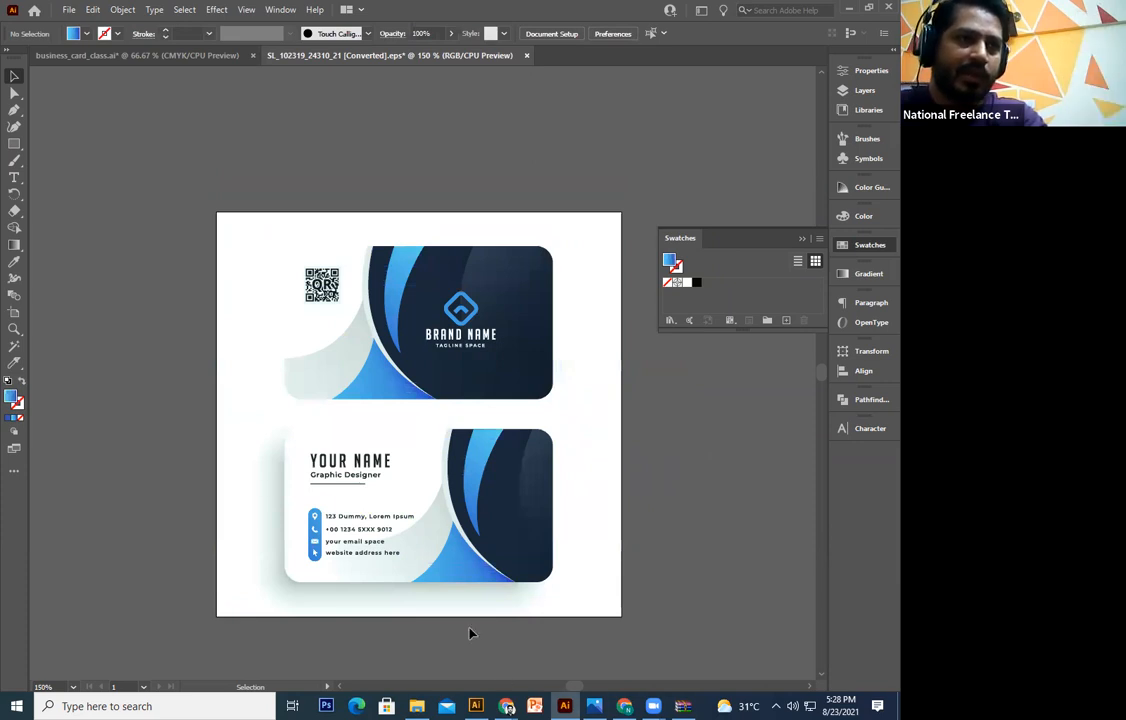
pyautogui.click(440, 609)
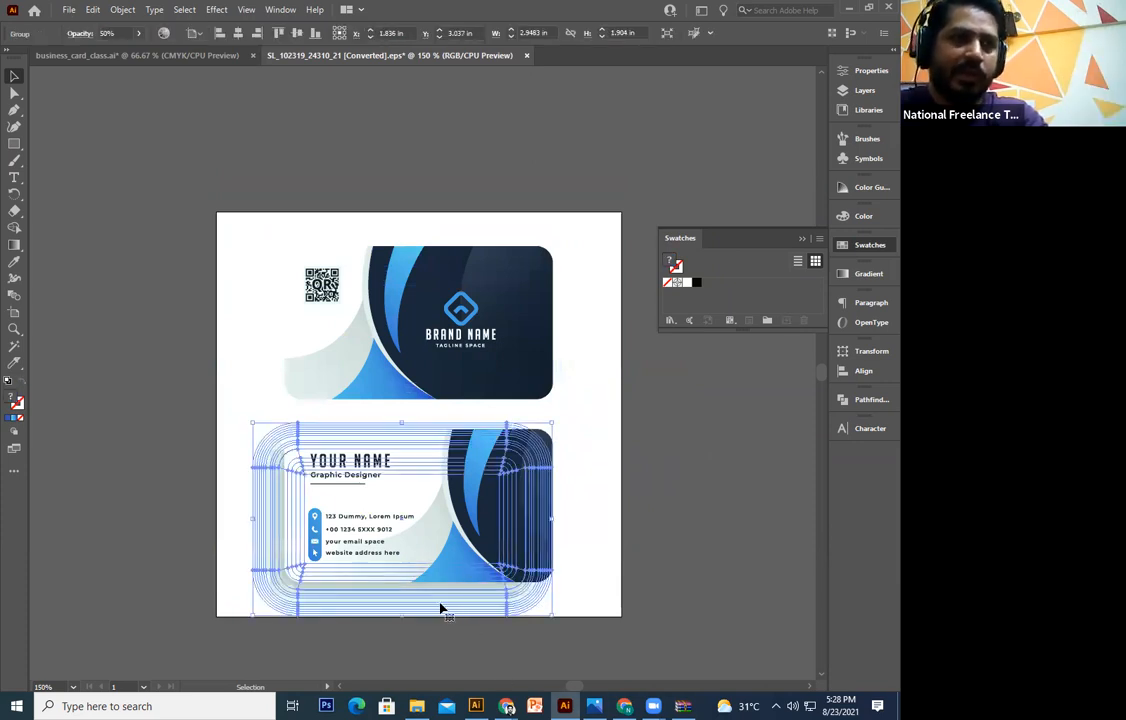
pyautogui.press('Delete')
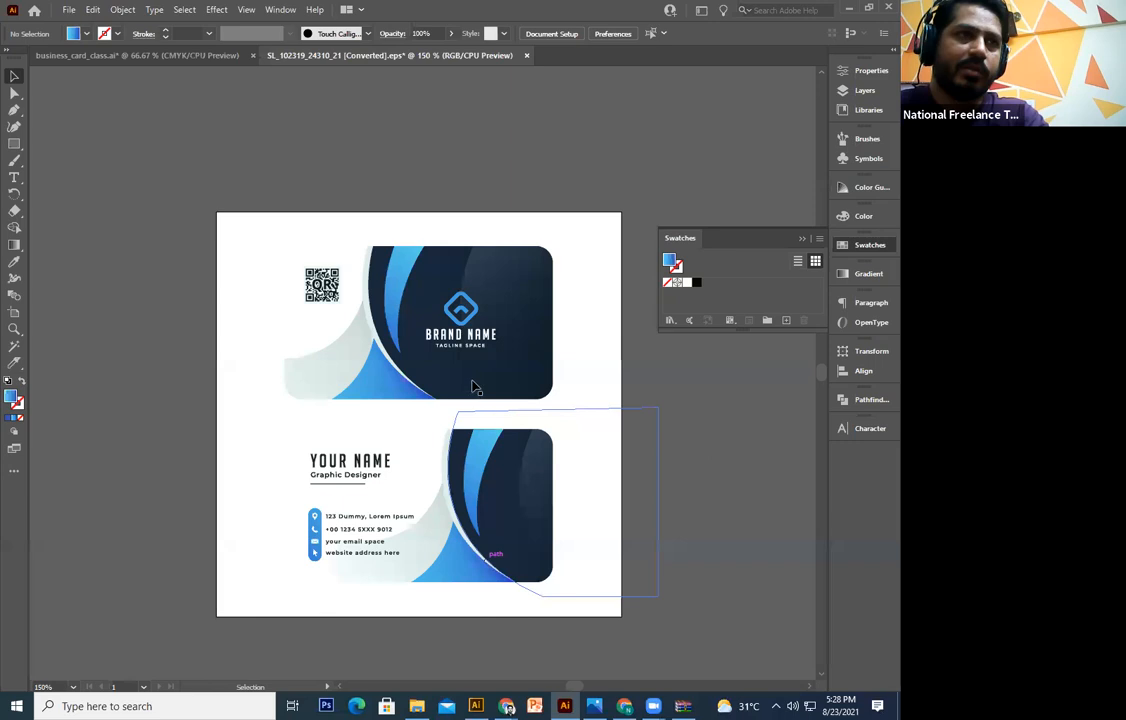
pyautogui.click(315, 286)
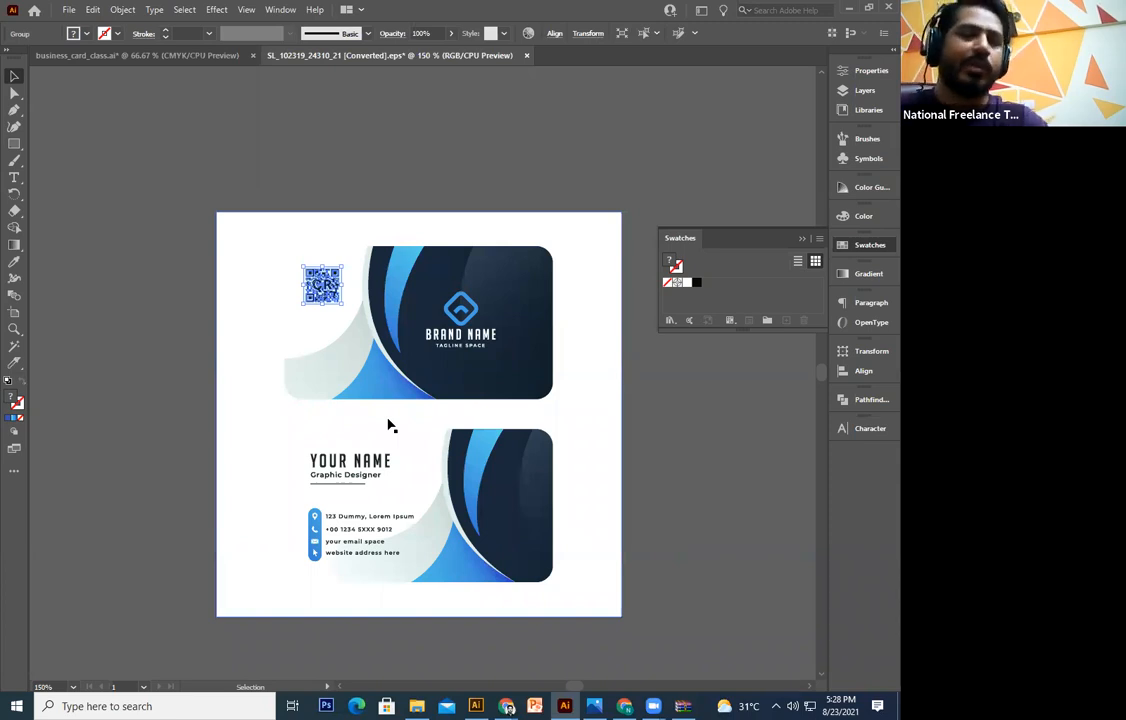
pyautogui.press('Delete')
pyautogui.hotkey('ctrl', 'z')
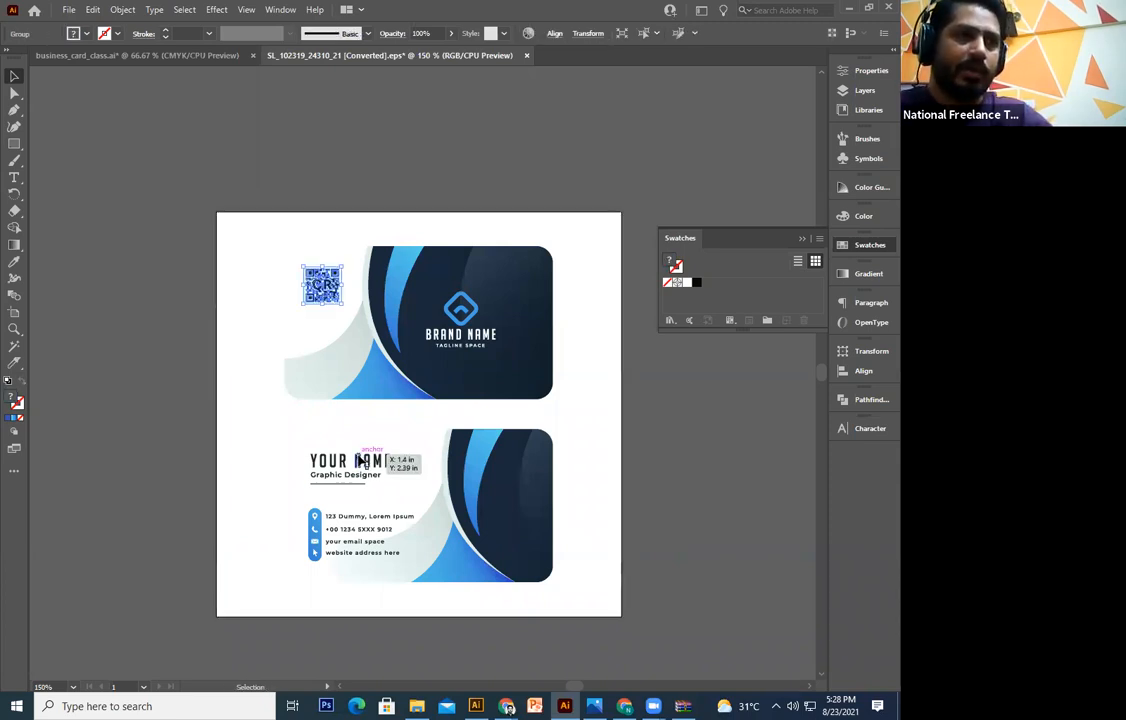
pyautogui.click(390, 642)
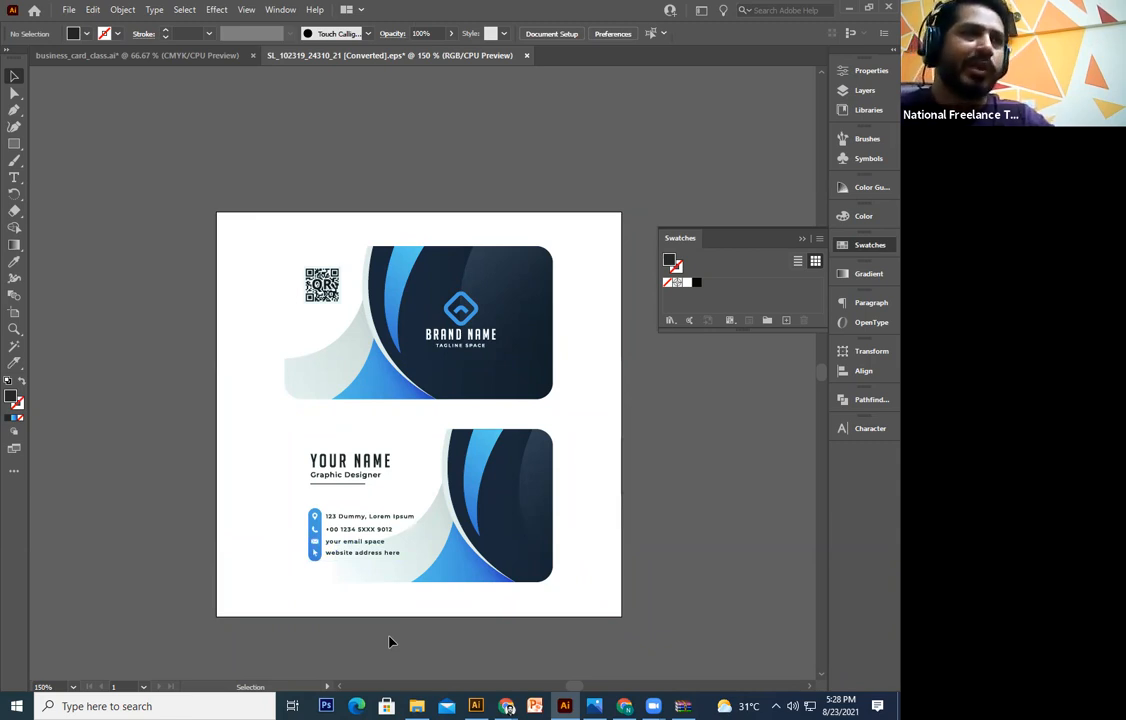
# Examine the brand logo, QR code, name and contact detail groups on both cards up close
pyautogui.hotkey('ctrl', '+')
pyautogui.hotkey('ctrl', '+')
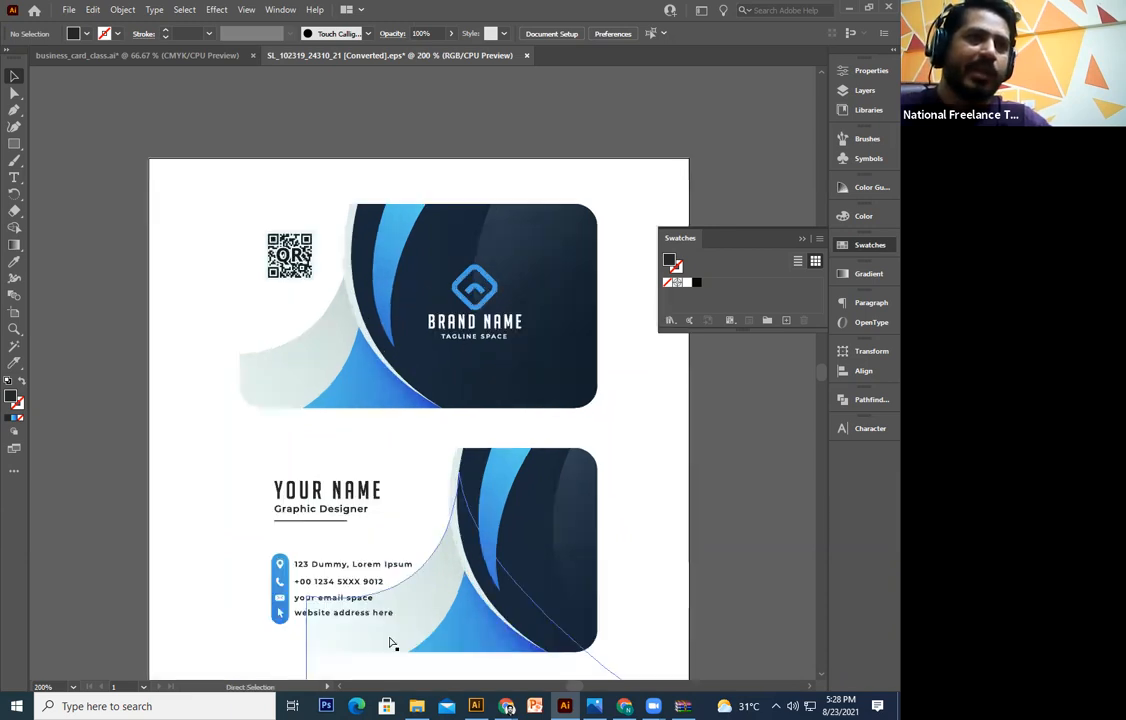
pyautogui.hotkey('ctrl', '+')
pyautogui.moveTo(438, 383); pyautogui.dragTo(406, 511)
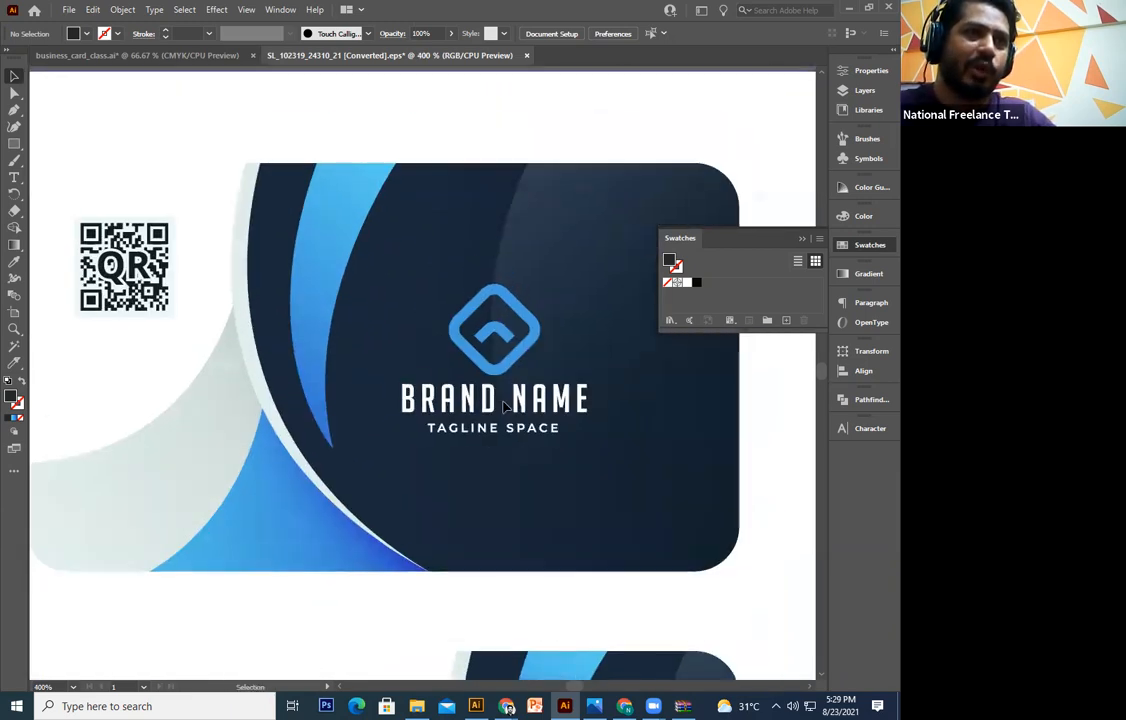
pyautogui.click(425, 357)
pyautogui.click(487, 398)
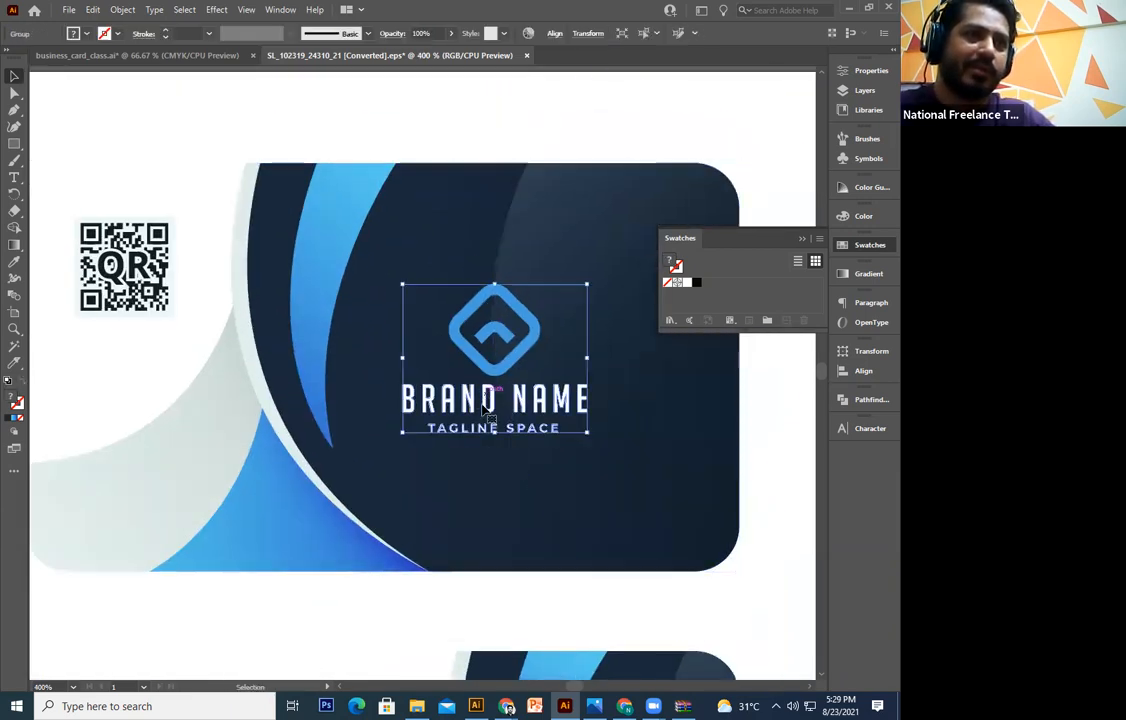
pyautogui.hscroll(-3, 339, 470)
pyautogui.scroll(-2, 339, 470)
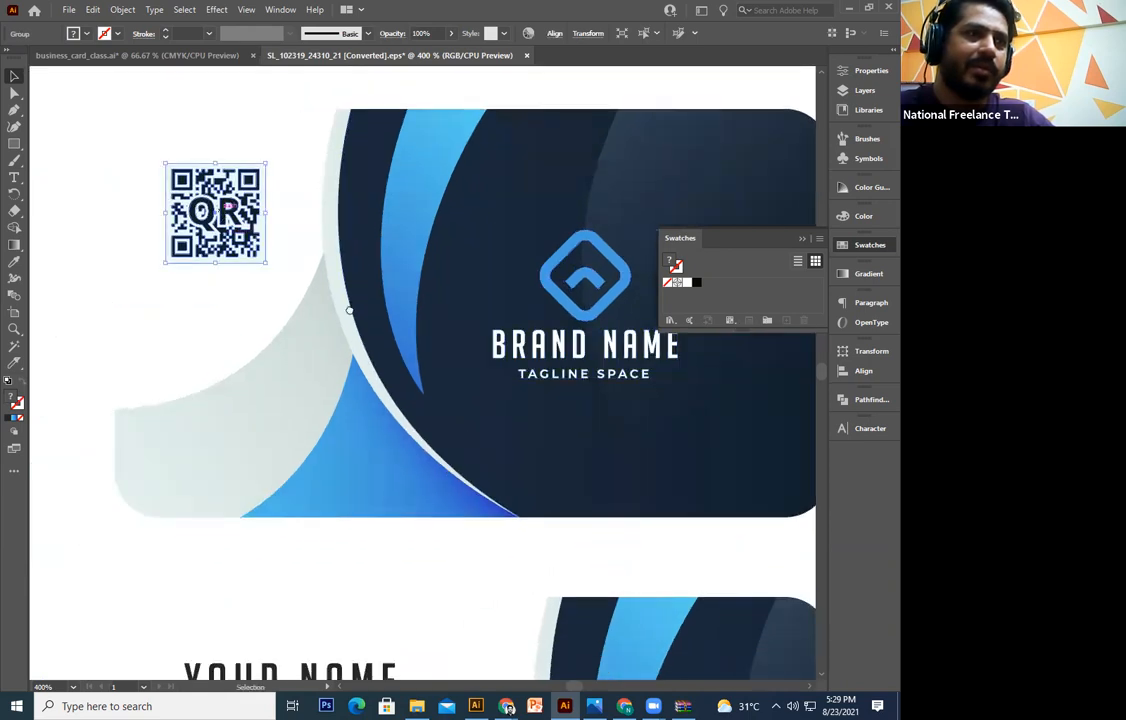
pyautogui.hscroll(-2, 470, 440)
pyautogui.scroll(-4, 470, 440)
pyautogui.moveTo(475, 388); pyautogui.dragTo(475, 275)
pyautogui.click(466, 303)
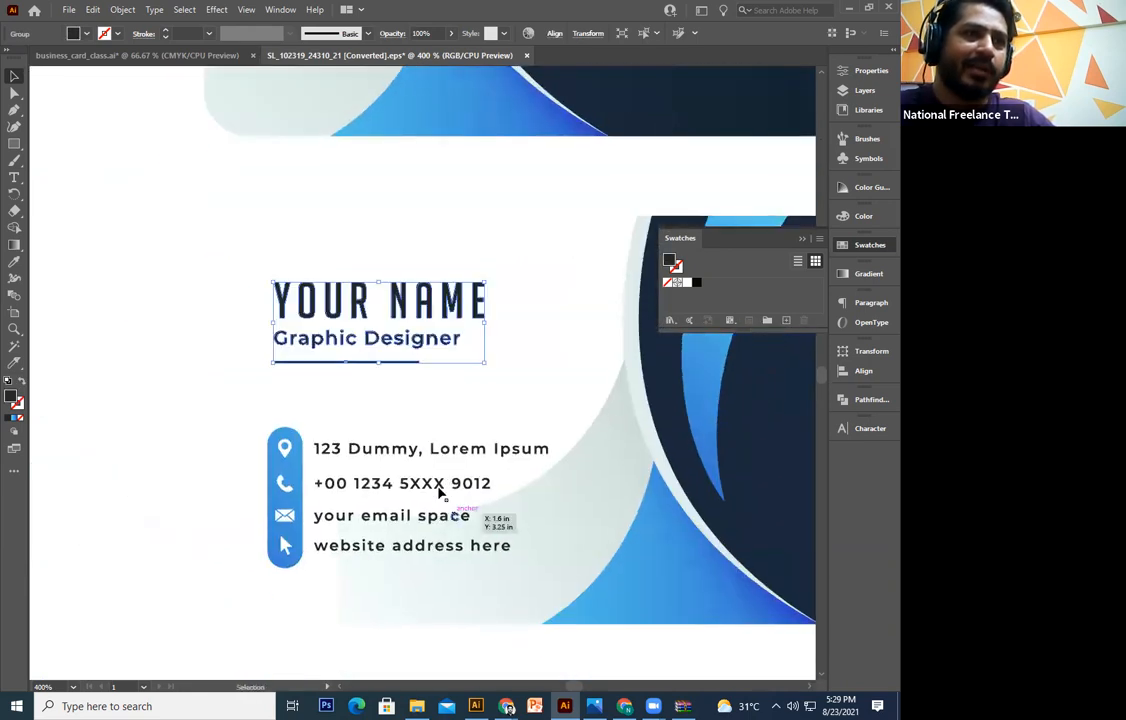
pyautogui.click(440, 491)
pyautogui.hotkey('ctrl', '-')
pyautogui.hotkey('ctrl', '-')
pyautogui.hotkey('ctrl', '-')
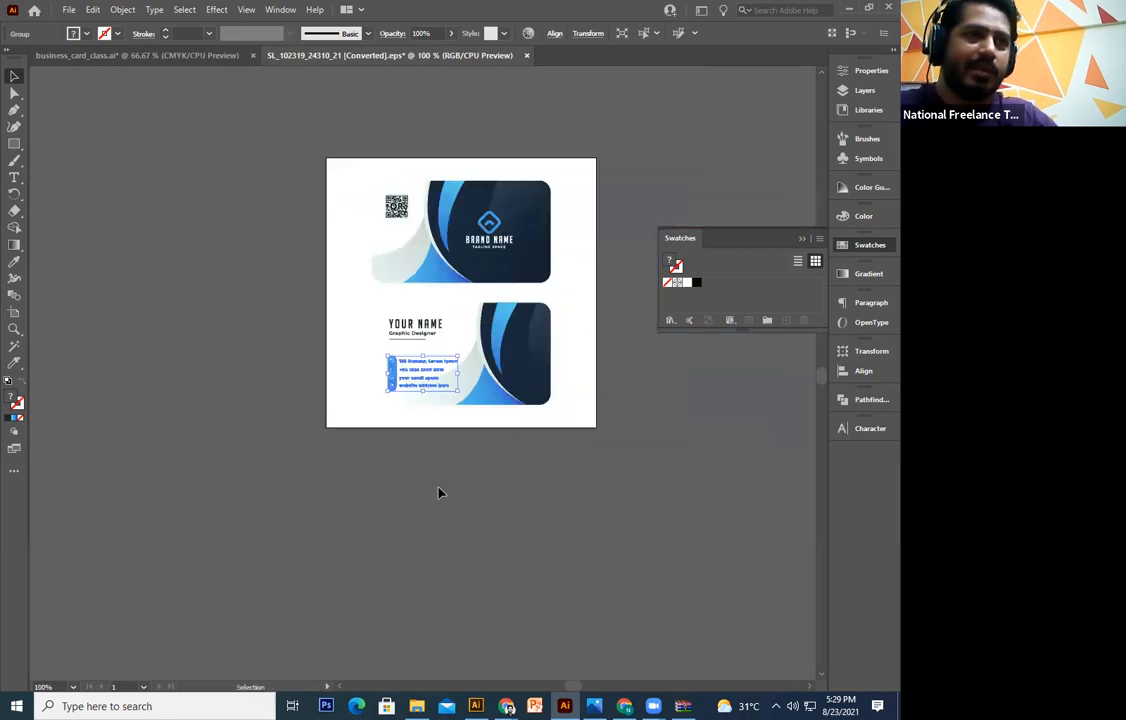
# Lock the white background square behind the two cards
pyautogui.click(439, 492)
pyautogui.moveTo(433, 423); pyautogui.dragTo(488, 569)
pyautogui.hotkey('ctrl', '+')
pyautogui.hotkey('ctrl', '+')
pyautogui.hotkey('ctrl', '-')
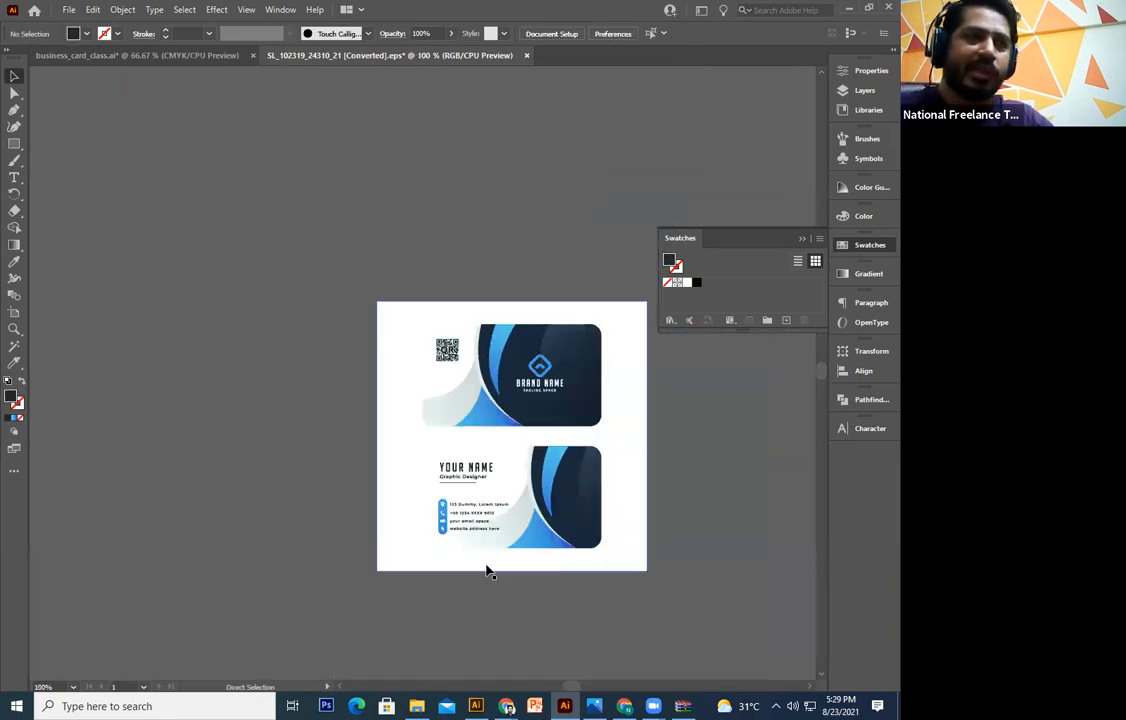
pyautogui.click(583, 364)
pyautogui.click(675, 435)
pyautogui.click(600, 385)
pyautogui.hotkey('ctrl', '2')
# Copy both blue cards into the business_card_class.ai document
pyautogui.moveTo(607, 327); pyautogui.dragTo(362, 625)
pyautogui.click(109, 57)
pyautogui.hotkey('ctrl', 'v')
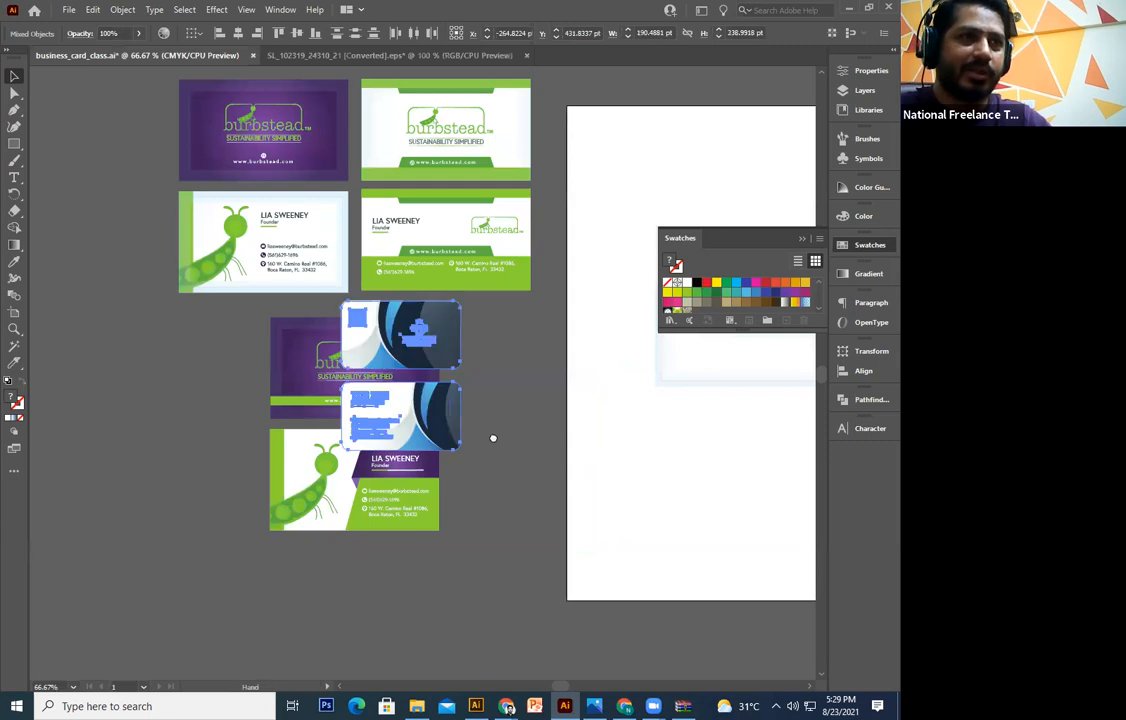
# Enlarge the two blue cards to about 270 pt wide and place them beside the purple and green burbstead cards
pyautogui.moveTo(387, 479); pyautogui.dragTo(552, 438)
pyautogui.moveTo(552, 438); pyautogui.dragTo(255, 455)
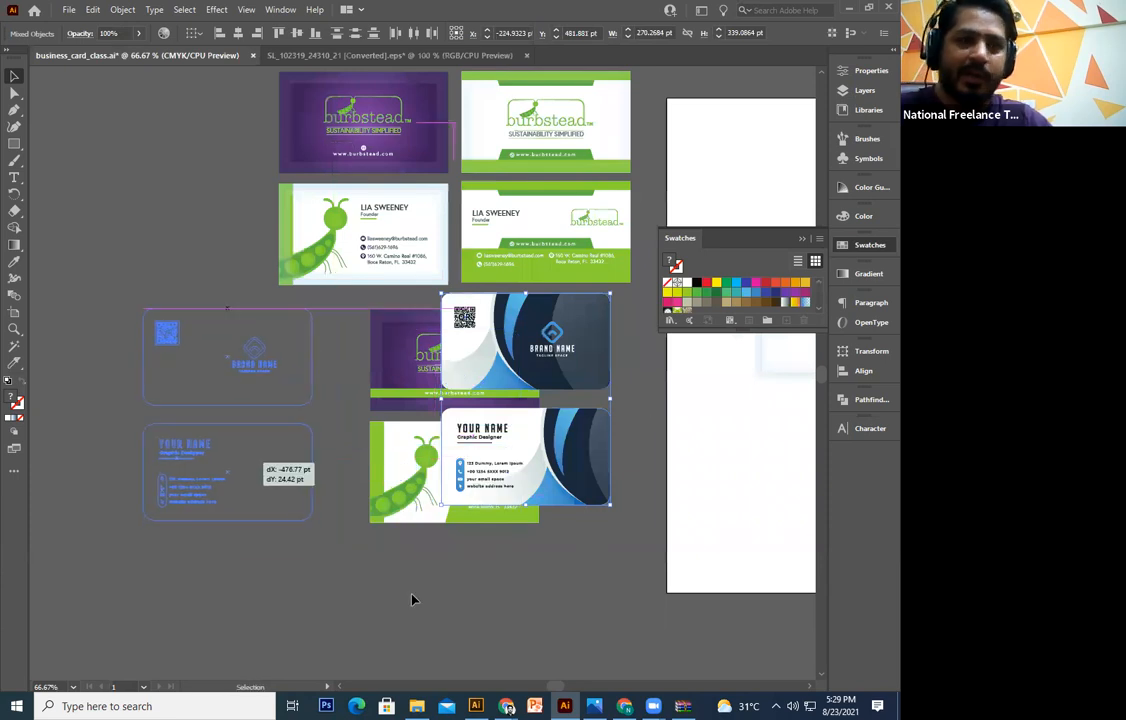
pyautogui.click(412, 599)
pyautogui.hotkey('ctrl', '+')
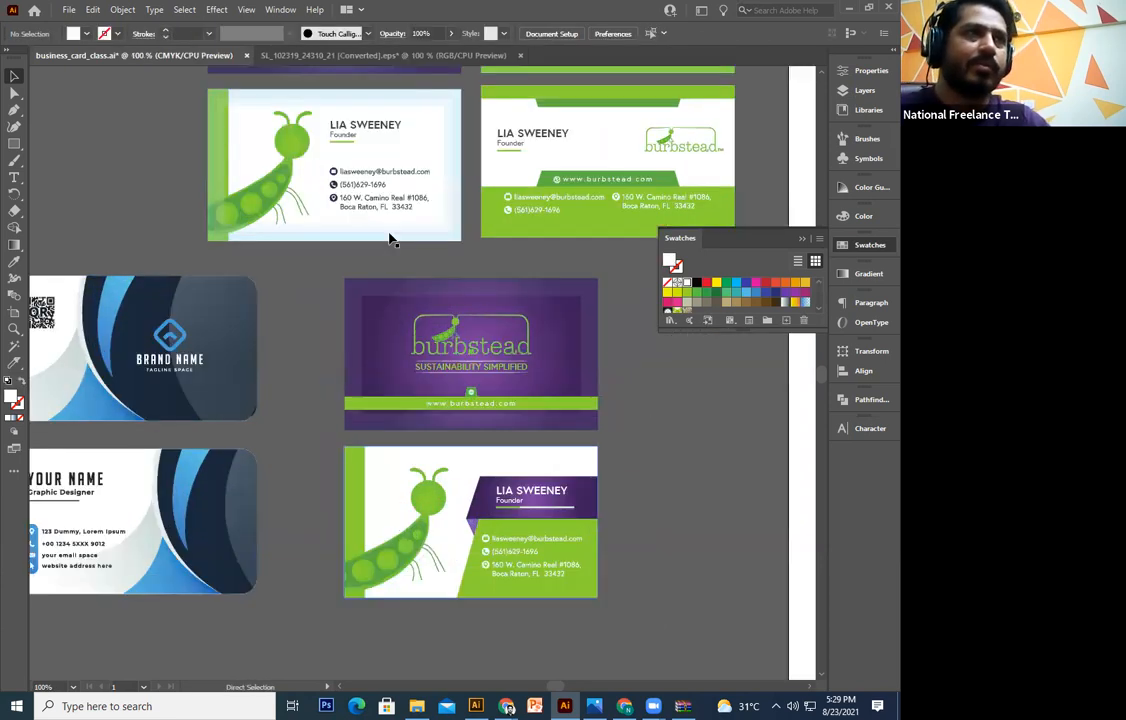
pyautogui.hotkey('ctrl', '-')
# Look over the source EPS document and inspect the blue front card's clipped artwork up close in business_card_class.ai
pyautogui.click(352, 56)
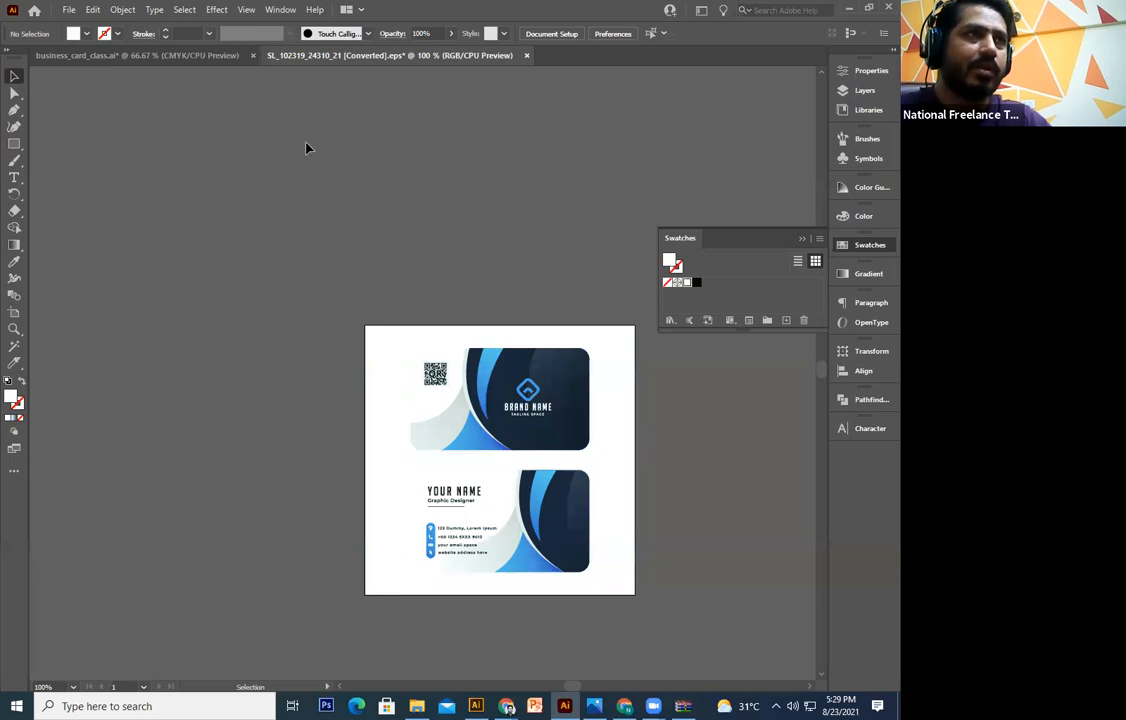
pyautogui.click(162, 55)
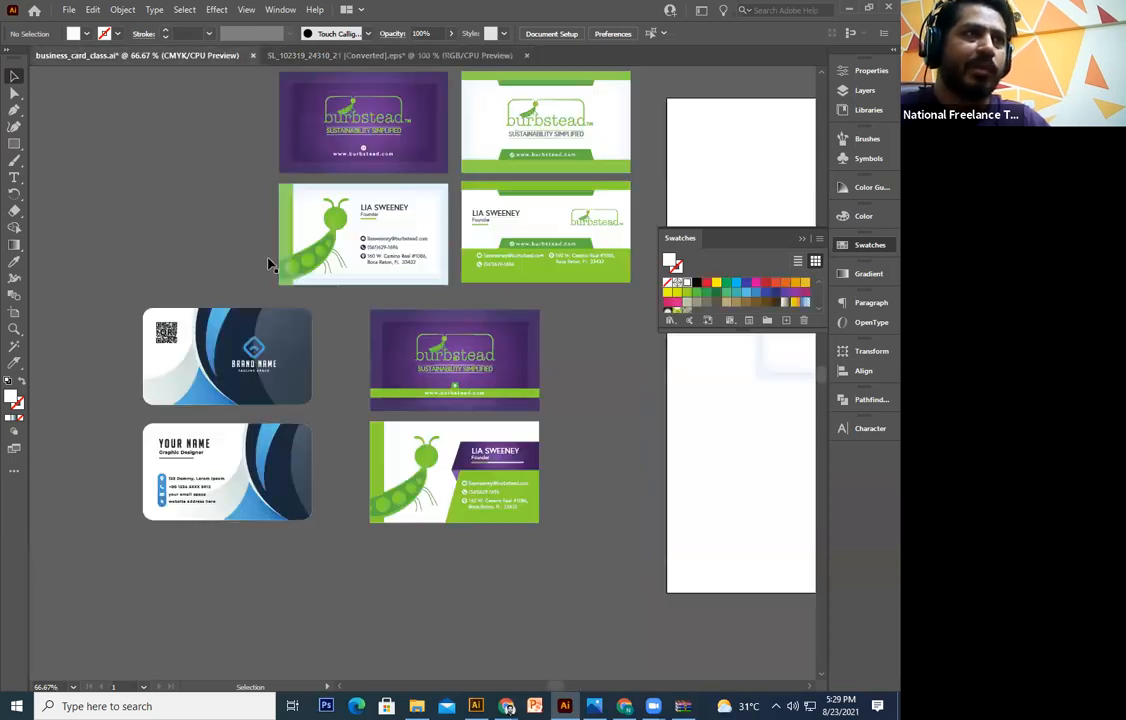
pyautogui.moveTo(306, 344); pyautogui.dragTo(139, 598)
pyautogui.moveTo(369, 604); pyautogui.dragTo(369, 601)
pyautogui.click(369, 601)
pyautogui.hotkey('ctrl', '+')
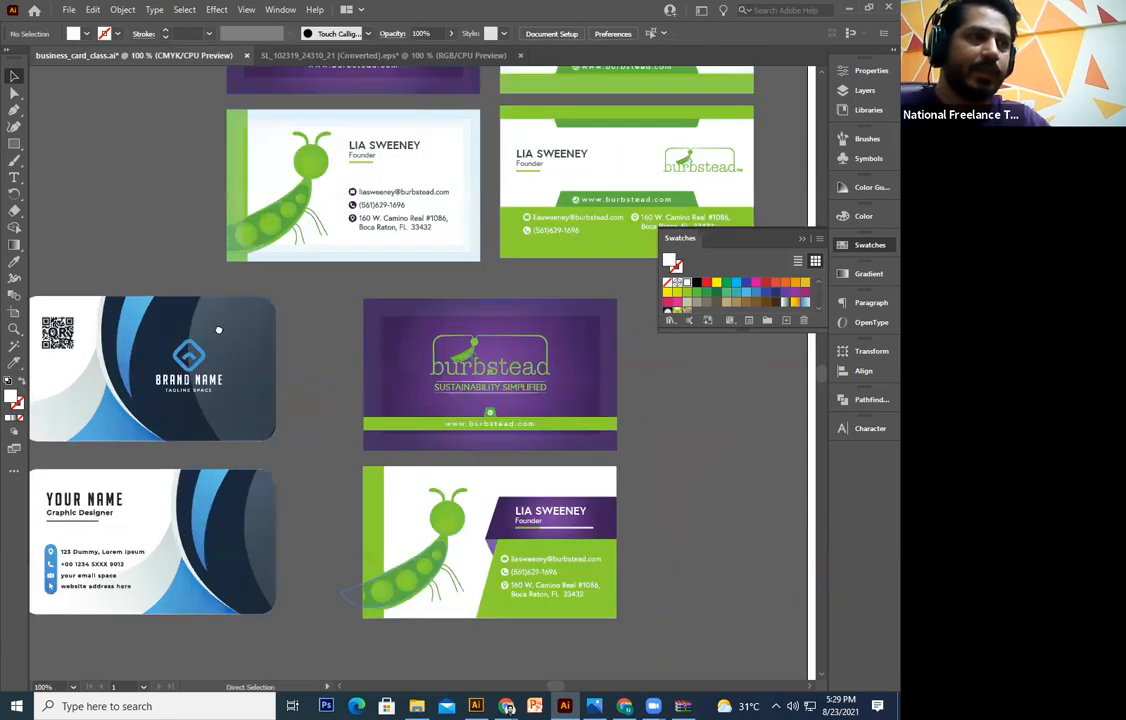
pyautogui.hotkey('ctrl', '+')
pyautogui.hotkey('ctrl', '+')
pyautogui.moveTo(76, 472); pyautogui.dragTo(465, 371)
pyautogui.click(465, 371)
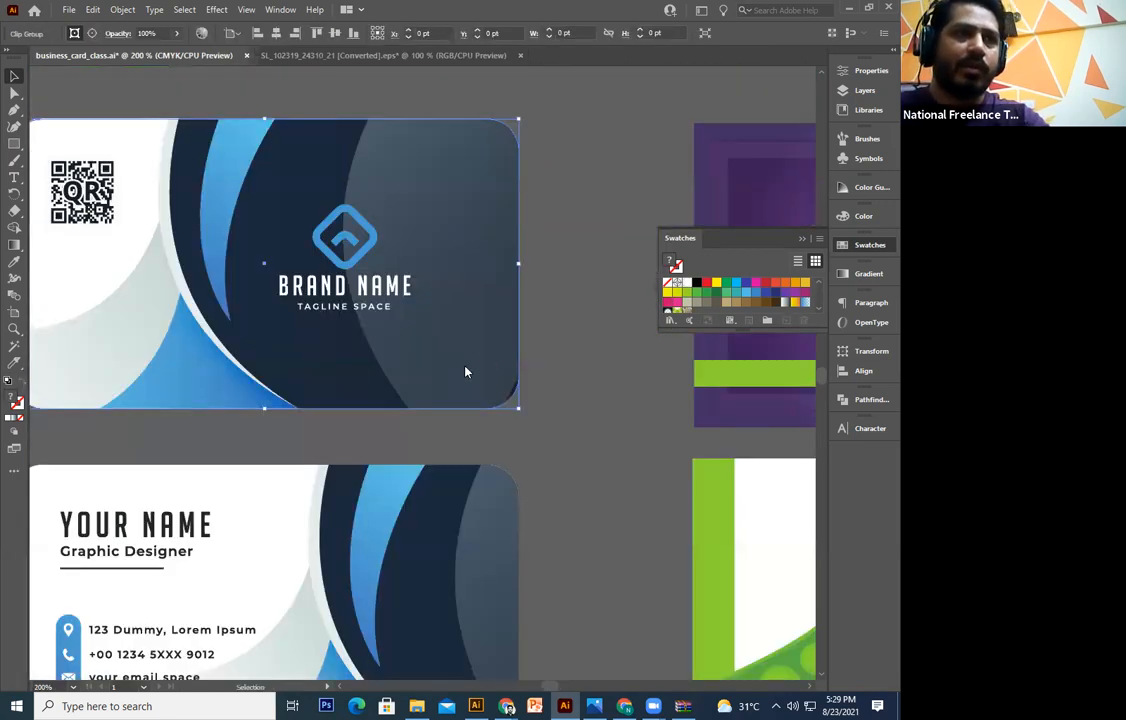
# Recolor the navy background shape inside the front card's clip group with the purple radial gradient sampled from the burbstead card
pyautogui.hotkey('ctrl', '-')
pyautogui.hotkey('ctrl', '-')
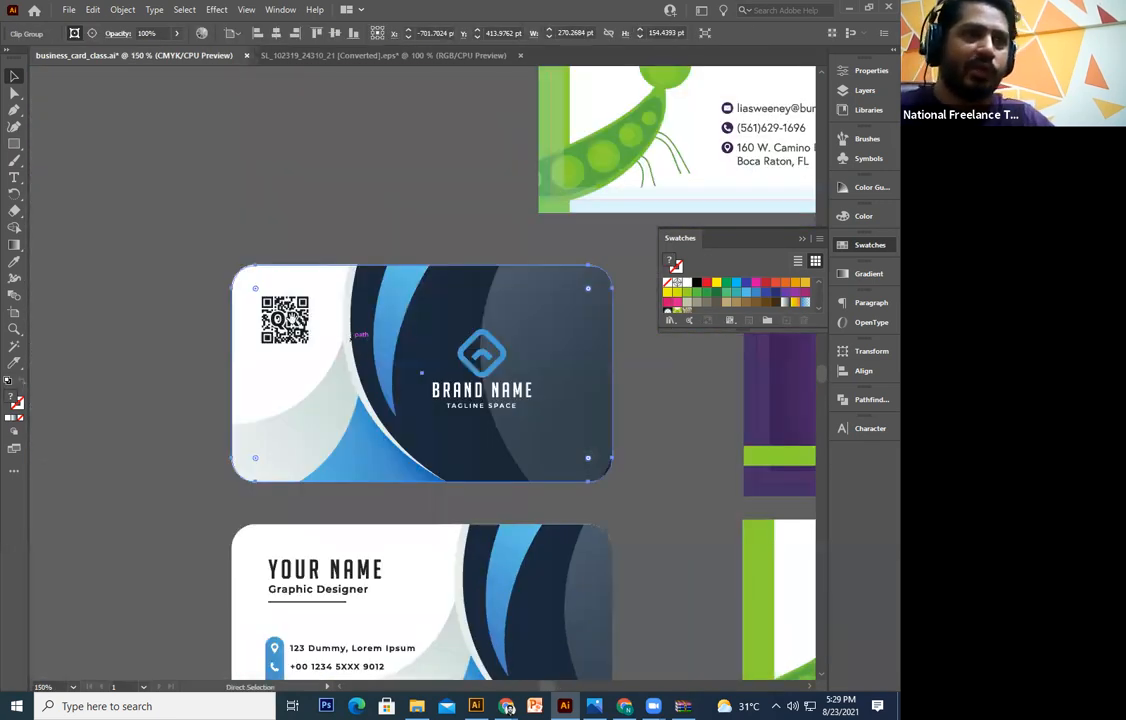
pyautogui.moveTo(409, 413); pyautogui.dragTo(382, 410)
pyautogui.doubleClick(382, 408)
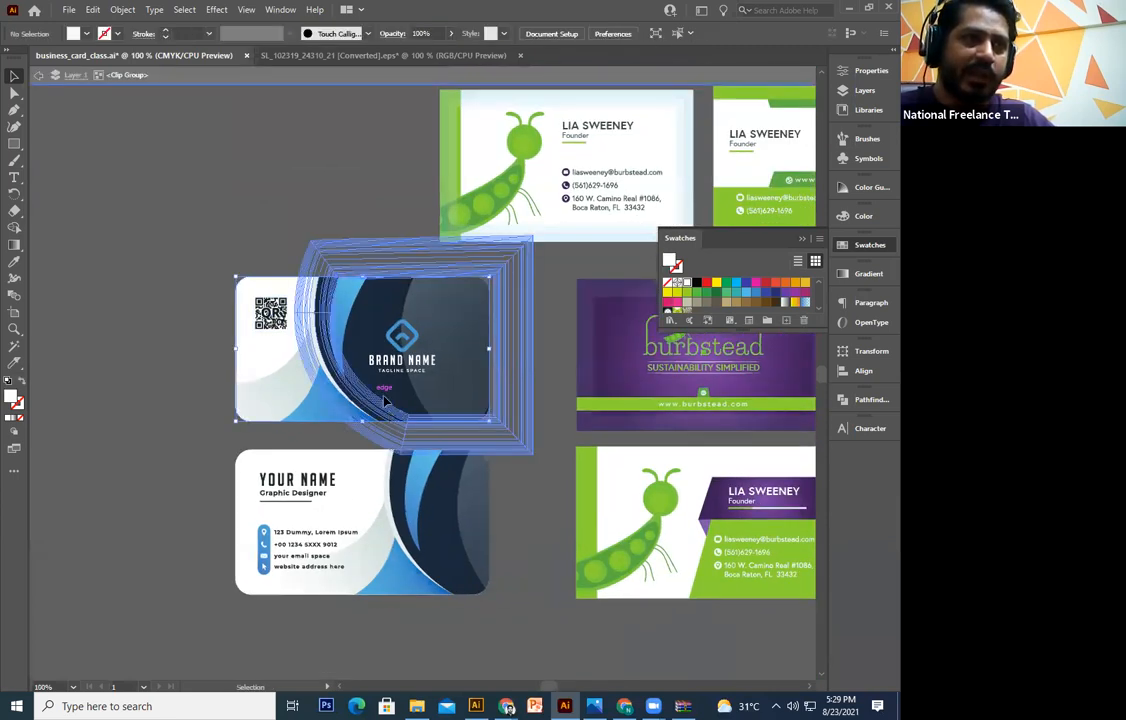
pyautogui.click(385, 410)
pyautogui.doubleClick(375, 380)
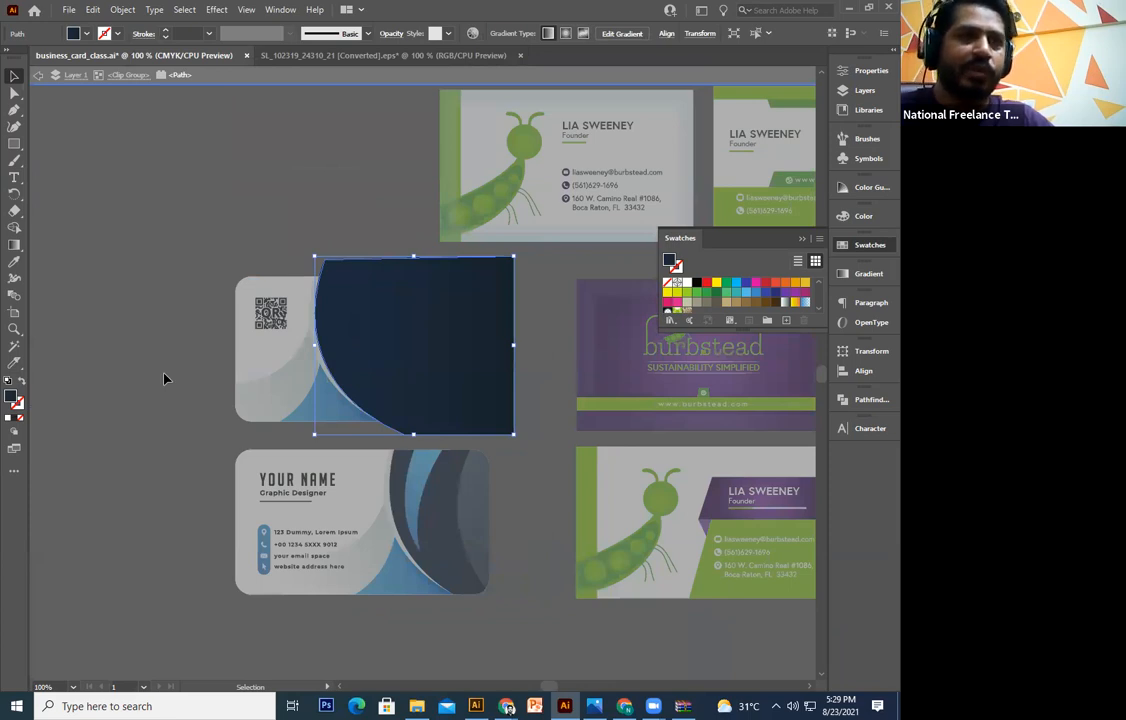
pyautogui.click(14, 261)
pyautogui.click(624, 326)
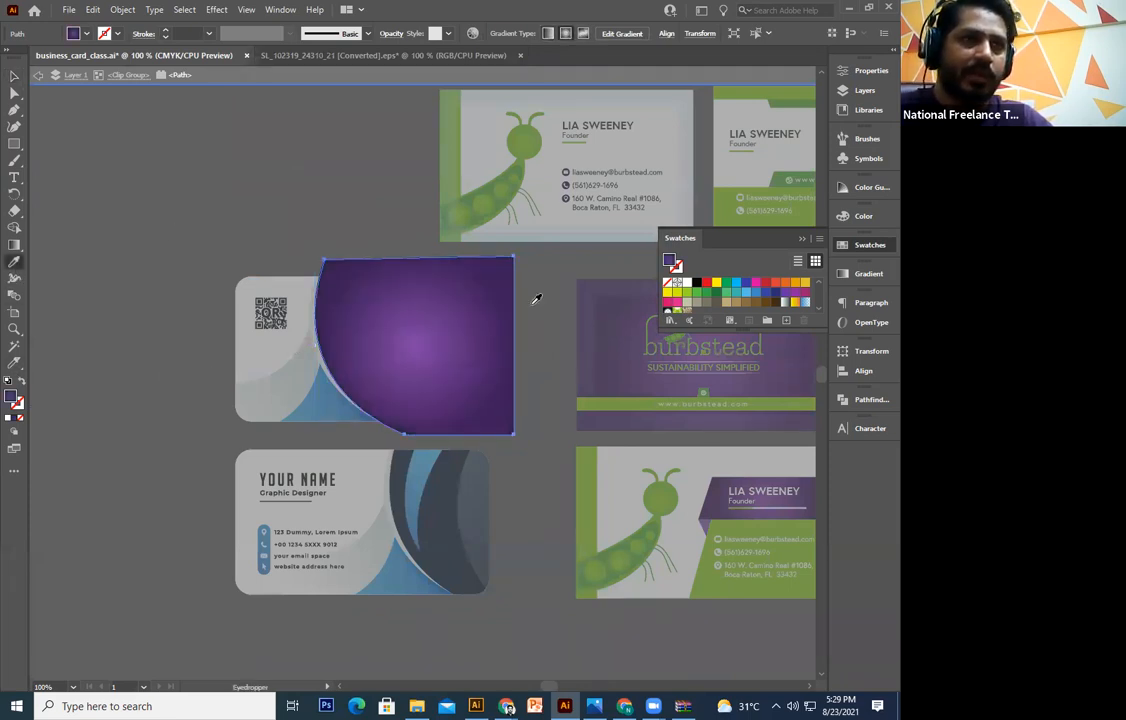
pyautogui.press('v')
pyautogui.doubleClick(98, 166)
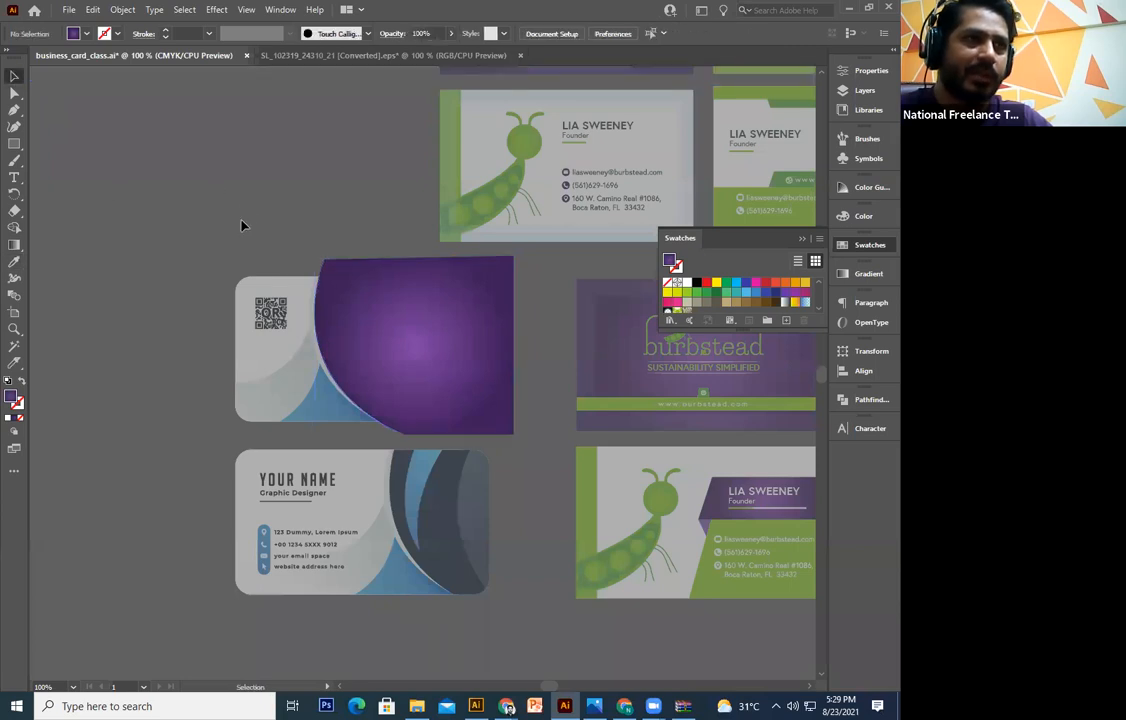
# Recolor the front card's blue crescent stripe with the green sampled from the pea-pod card
pyautogui.moveTo(336, 318); pyautogui.dragTo(299, 336)
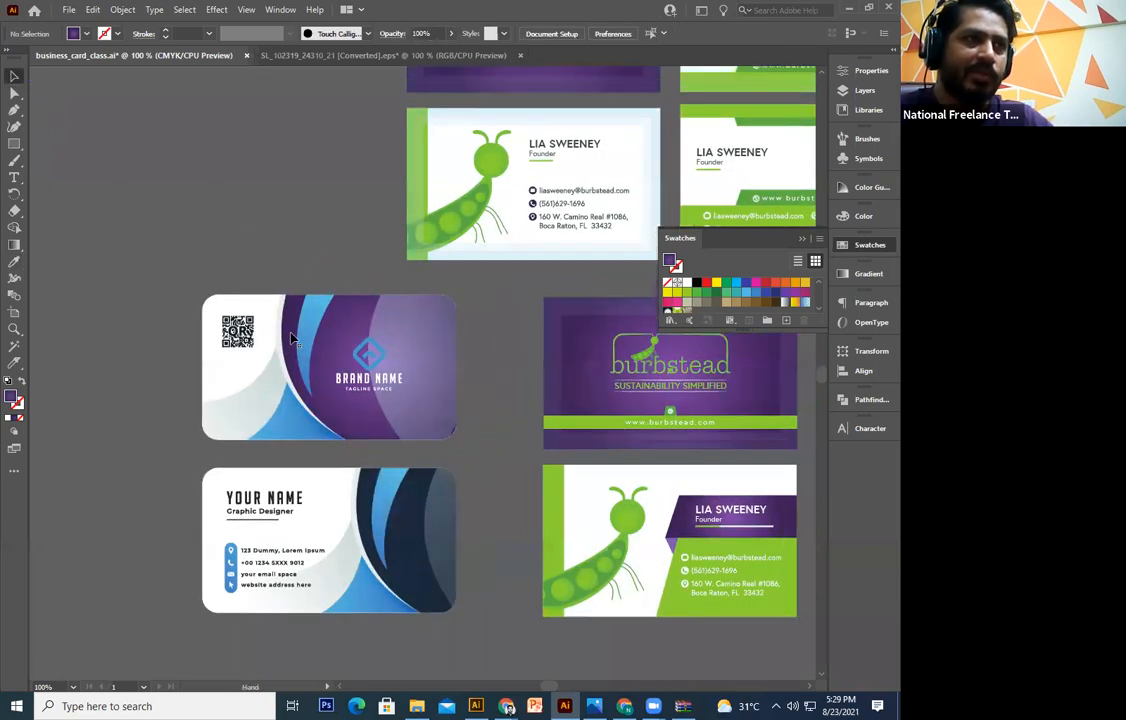
pyautogui.click(291, 336)
pyautogui.doubleClick(291, 338)
pyautogui.press('i')
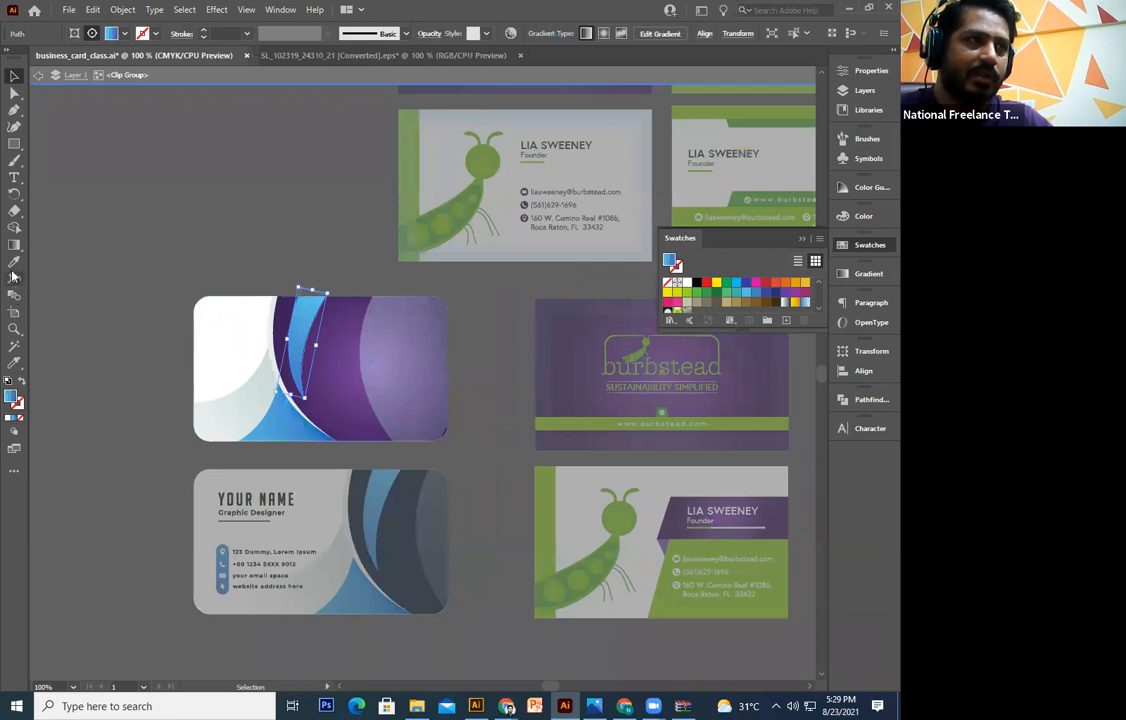
pyautogui.click(485, 175)
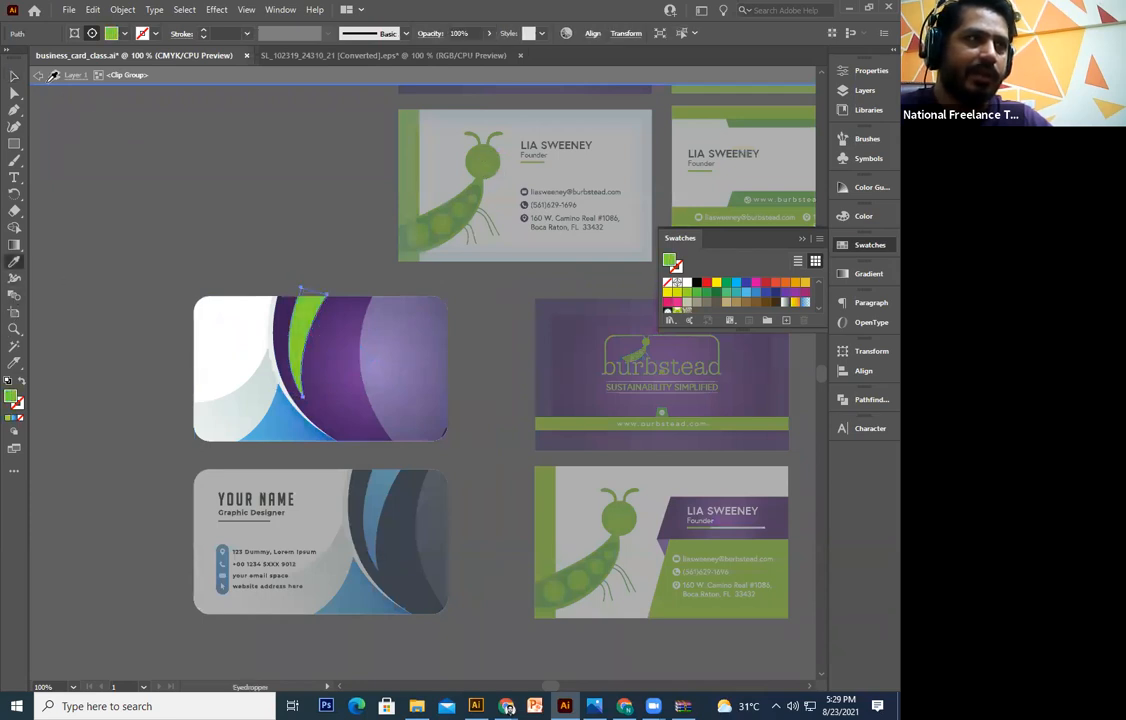
pyautogui.press('v')
pyautogui.doubleClick(98, 122)
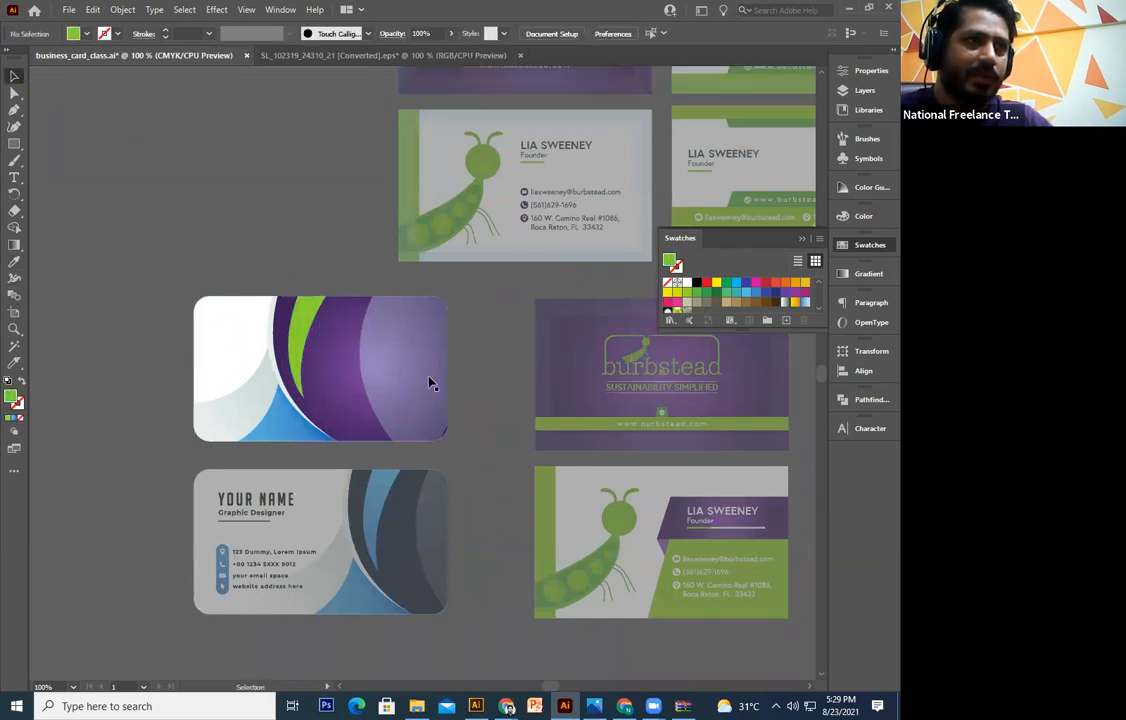
# Try green and light-blue fills sampled from the burbstead cards on the front card's translucent curved overlay shape
pyautogui.doubleClick(418, 373)
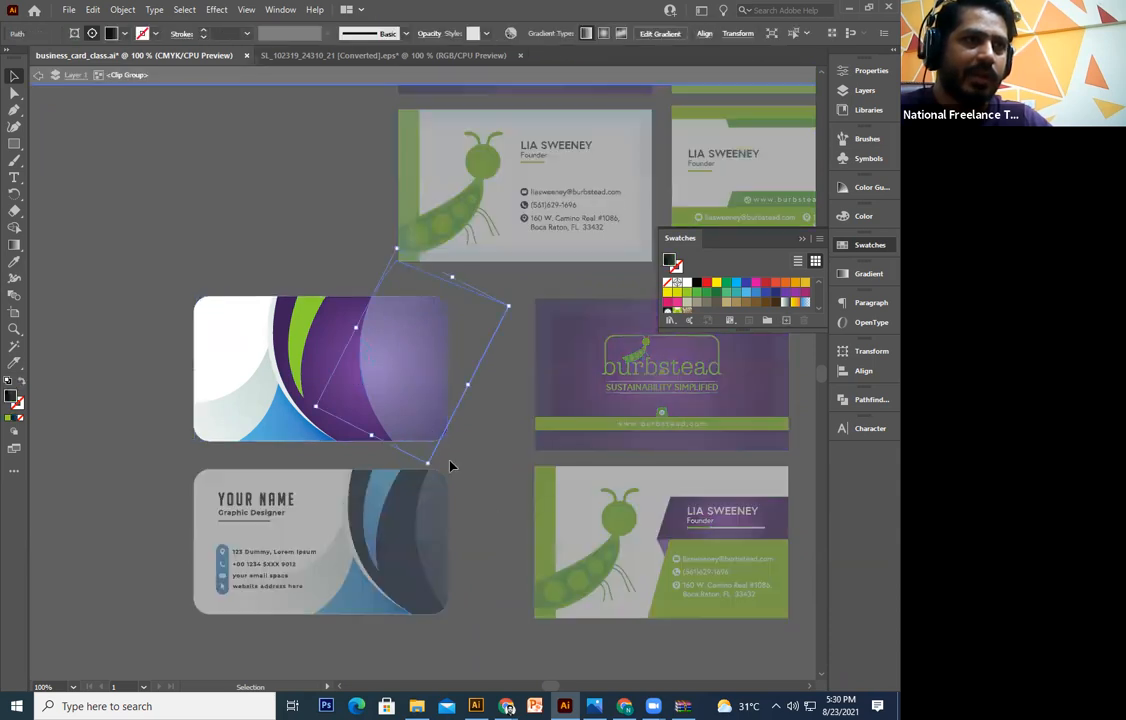
pyautogui.click(14, 261)
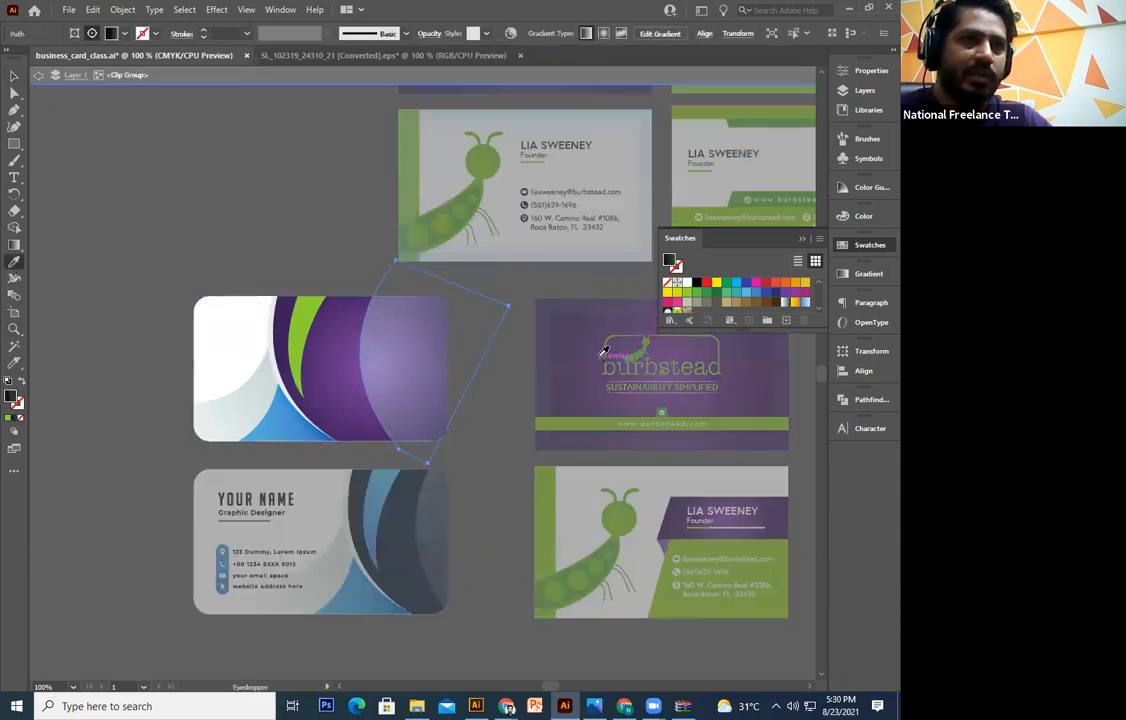
pyautogui.click(638, 347)
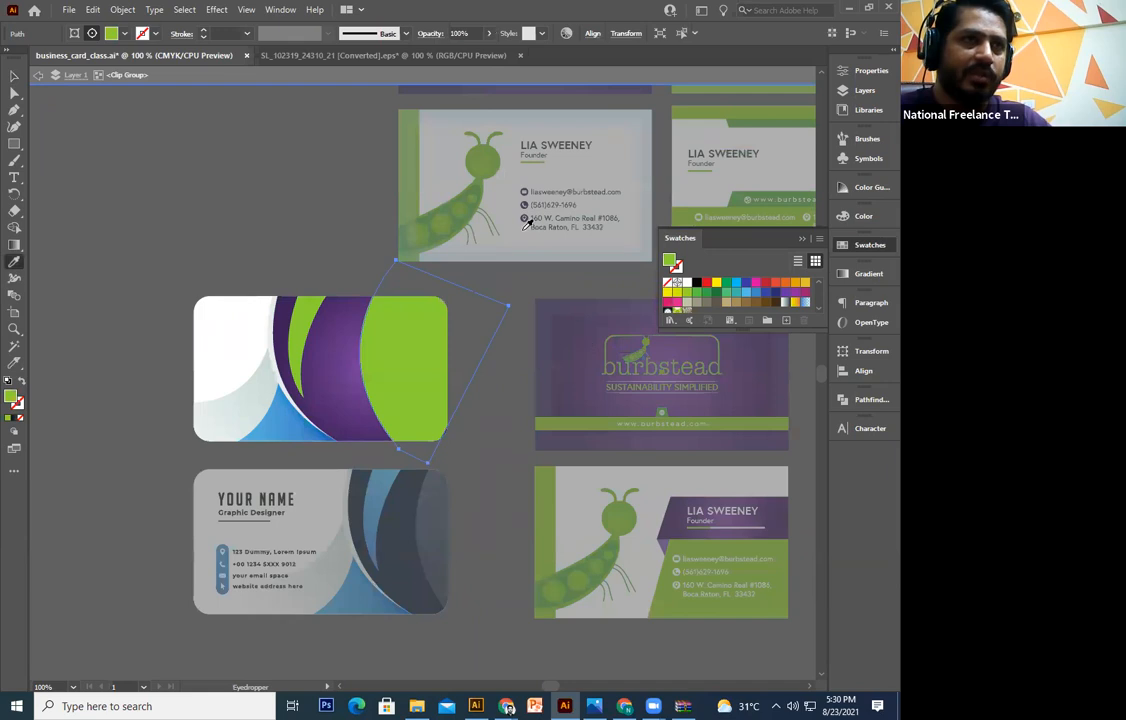
pyautogui.click(406, 164)
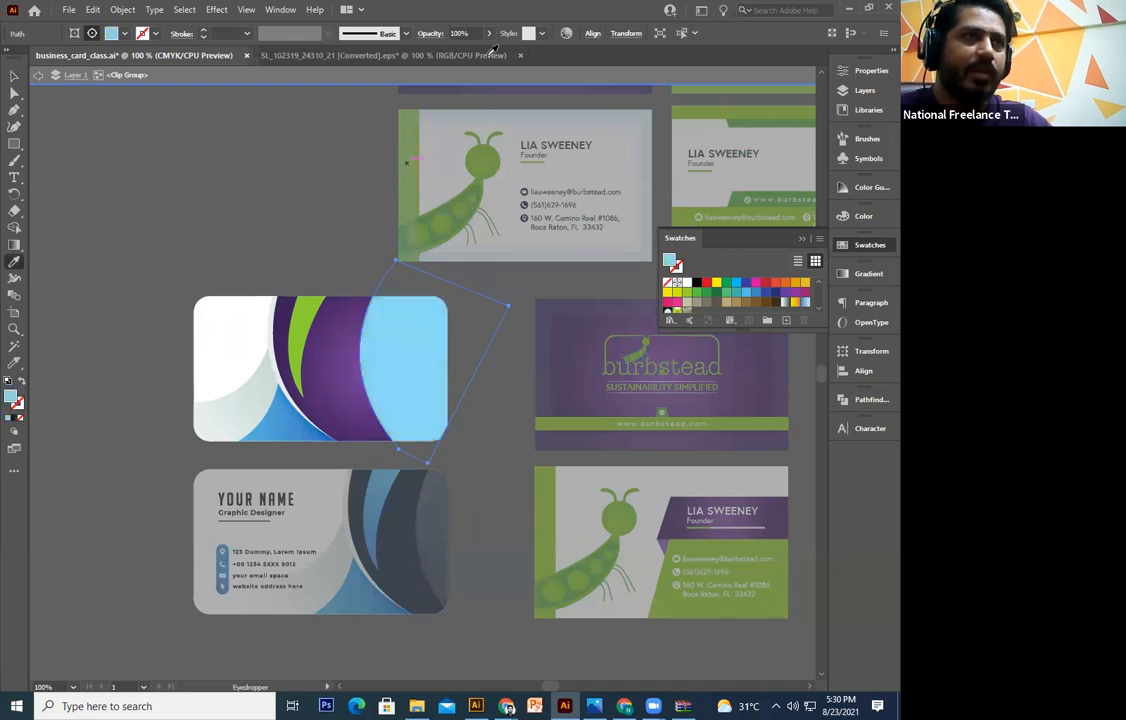
pyautogui.click(420, 152)
pyautogui.click(413, 148)
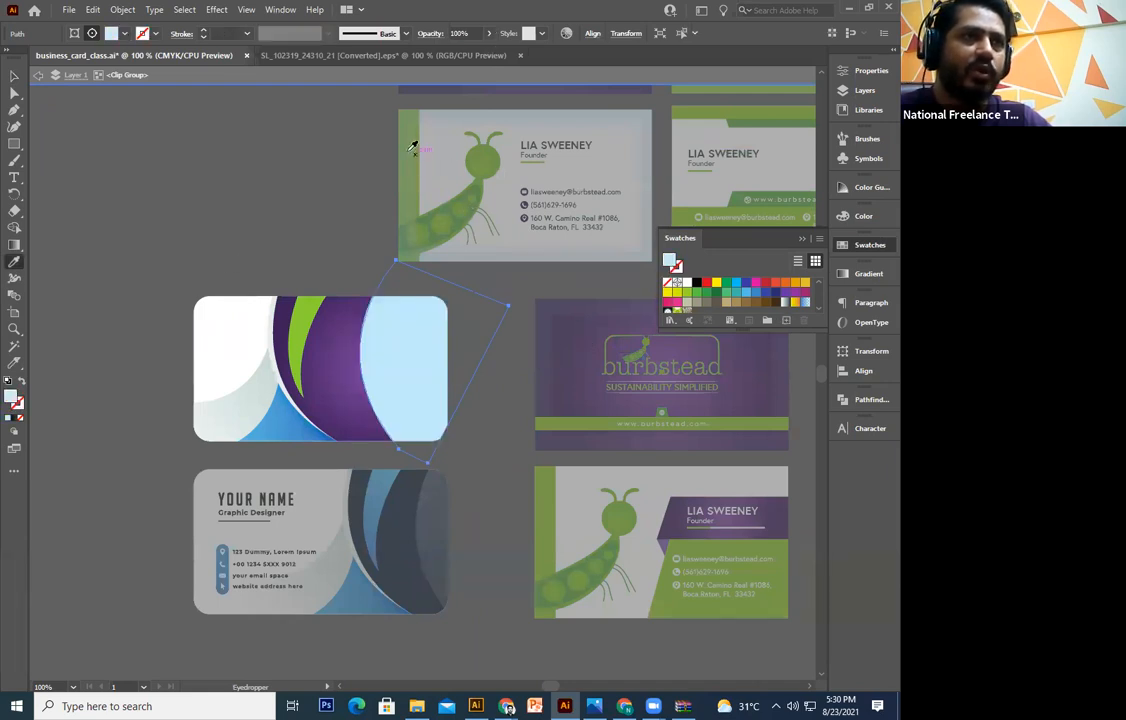
pyautogui.click(590, 419)
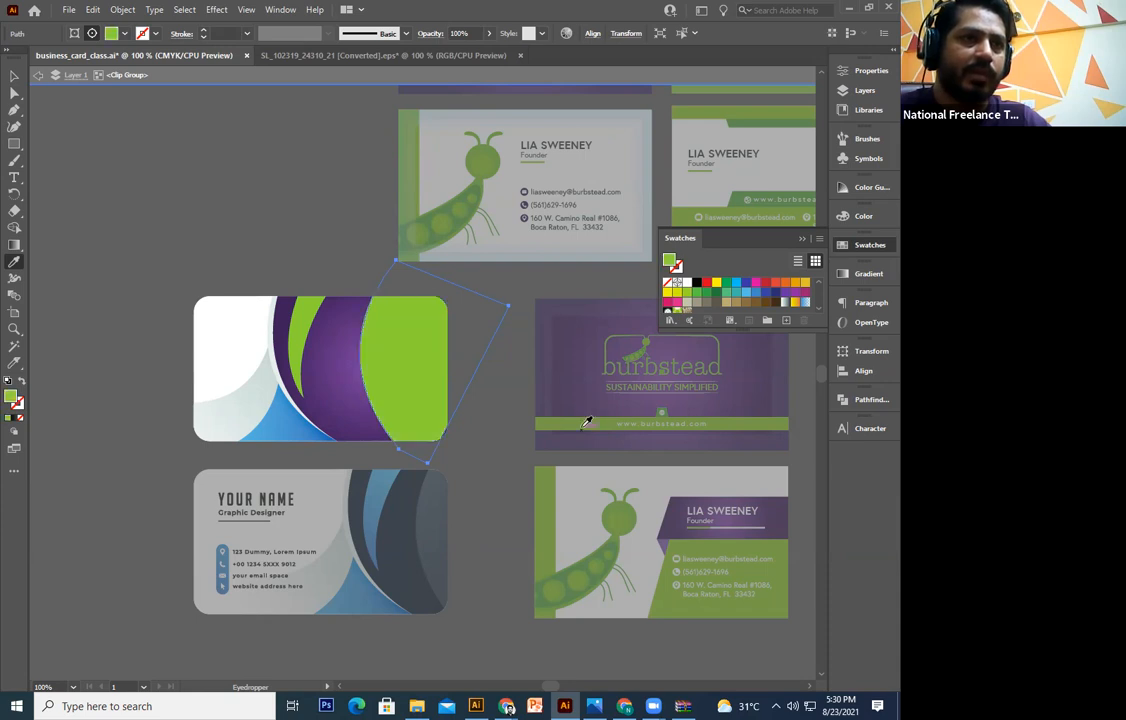
# Set the green overlay shape's opacity to 54% and leave the clip group
pyautogui.click(489, 33)
pyautogui.moveTo(503, 53); pyautogui.dragTo(464, 53)
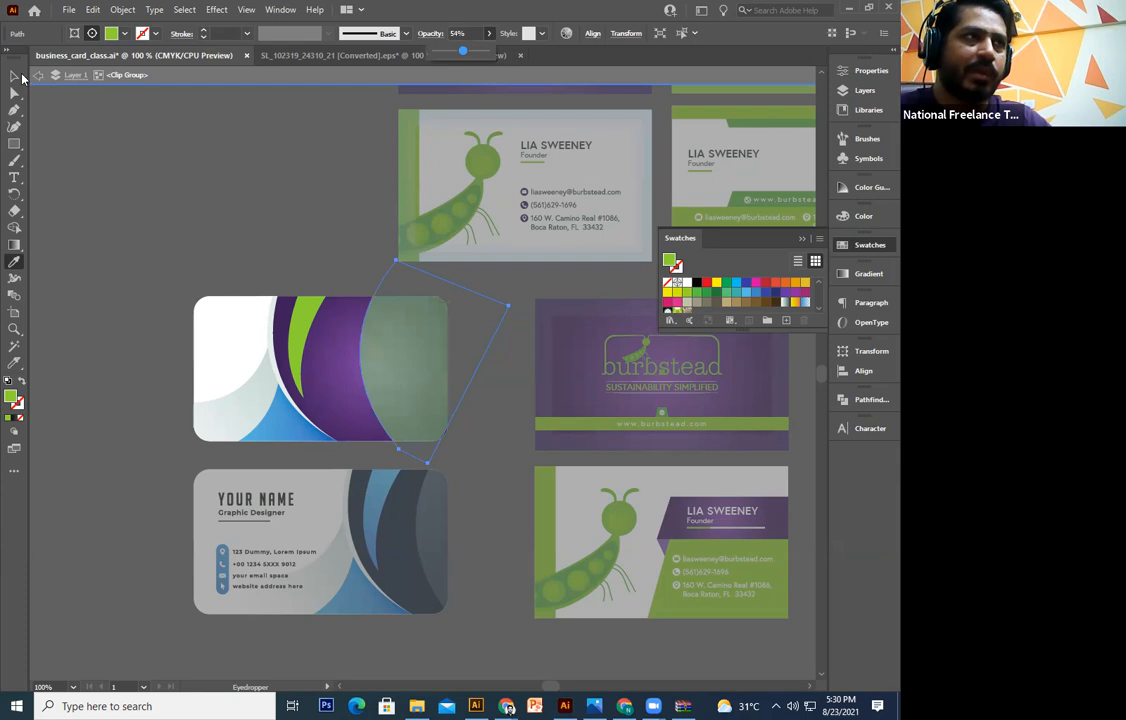
pyautogui.click(139, 143)
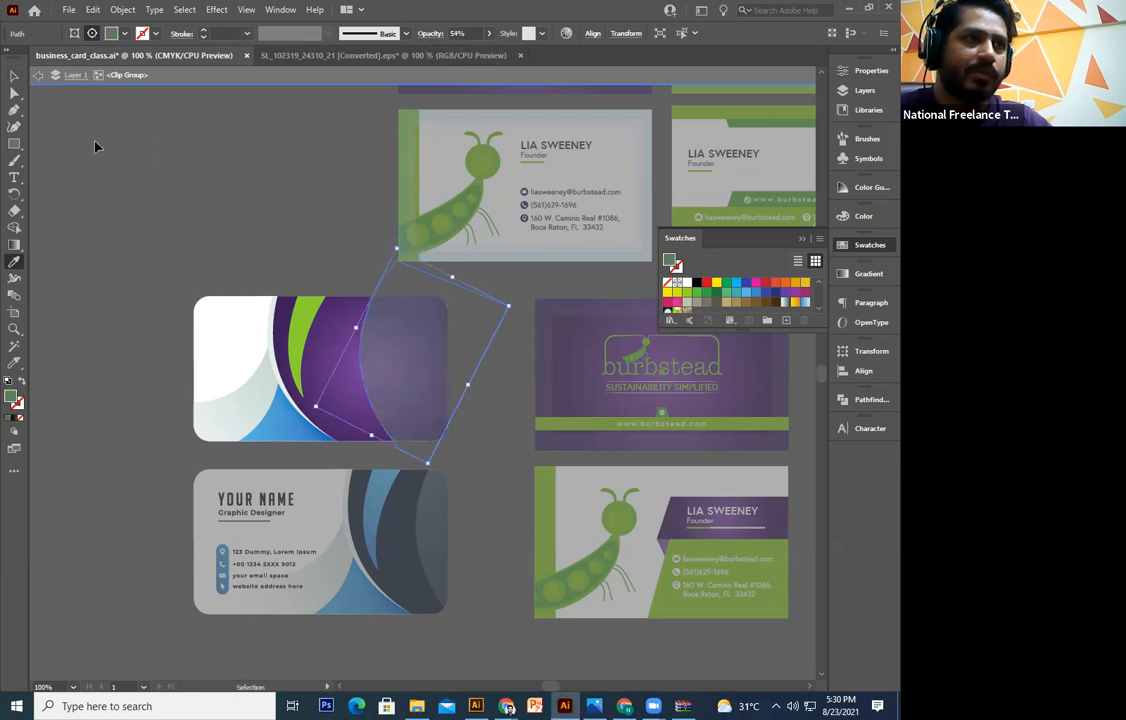
pyautogui.hotkey('ctrl', 'z')
pyautogui.press('v')
pyautogui.doubleClick(215, 189)
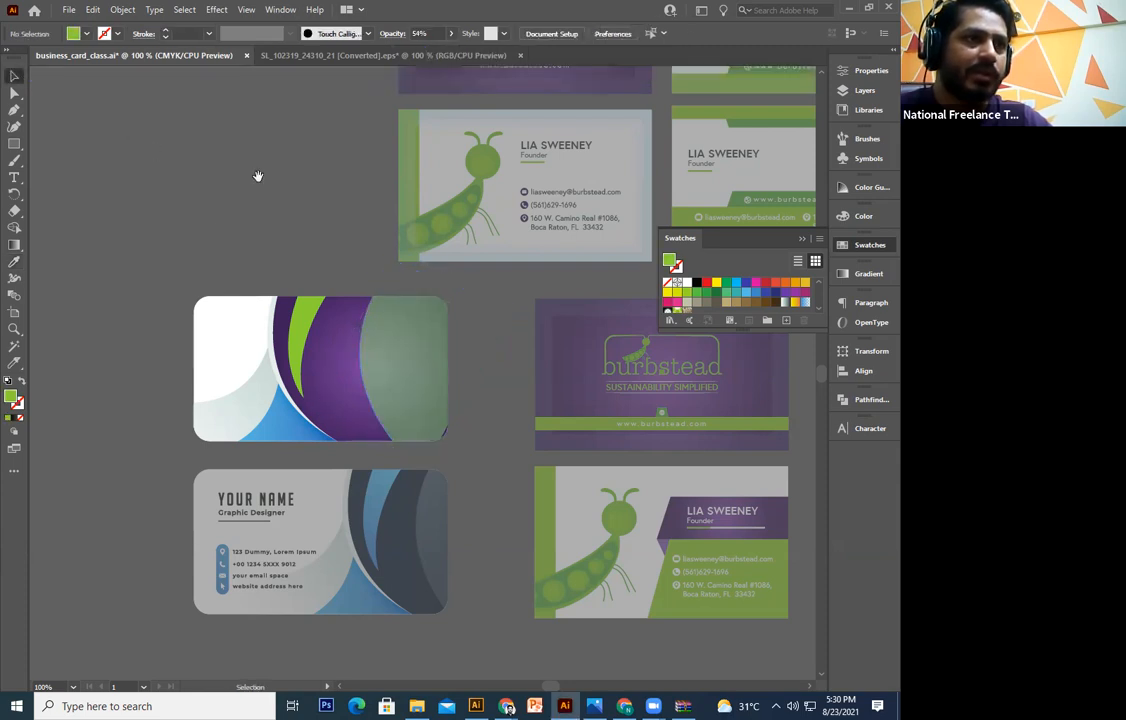
# Delete the BRAND NAME logo group and the translucent green overlay shape from the front card
pyautogui.moveTo(410, 329); pyautogui.dragTo(453, 271)
pyautogui.click(410, 322)
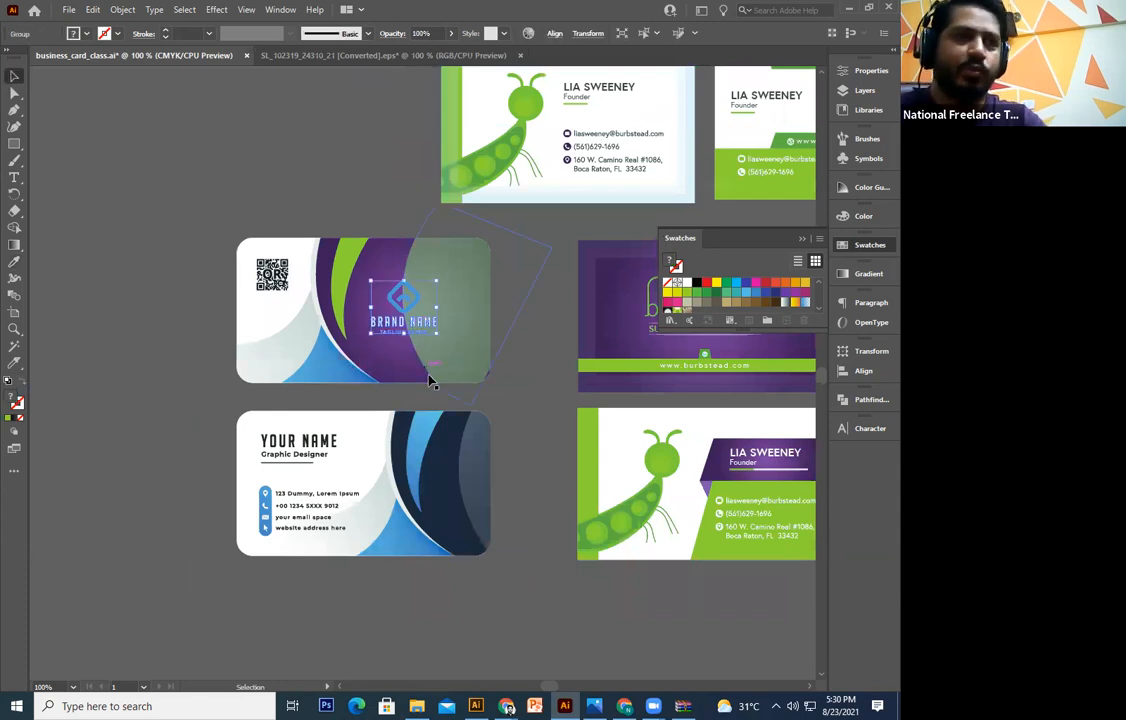
pyautogui.press('Delete')
pyautogui.doubleClick(459, 343)
pyautogui.click(460, 348)
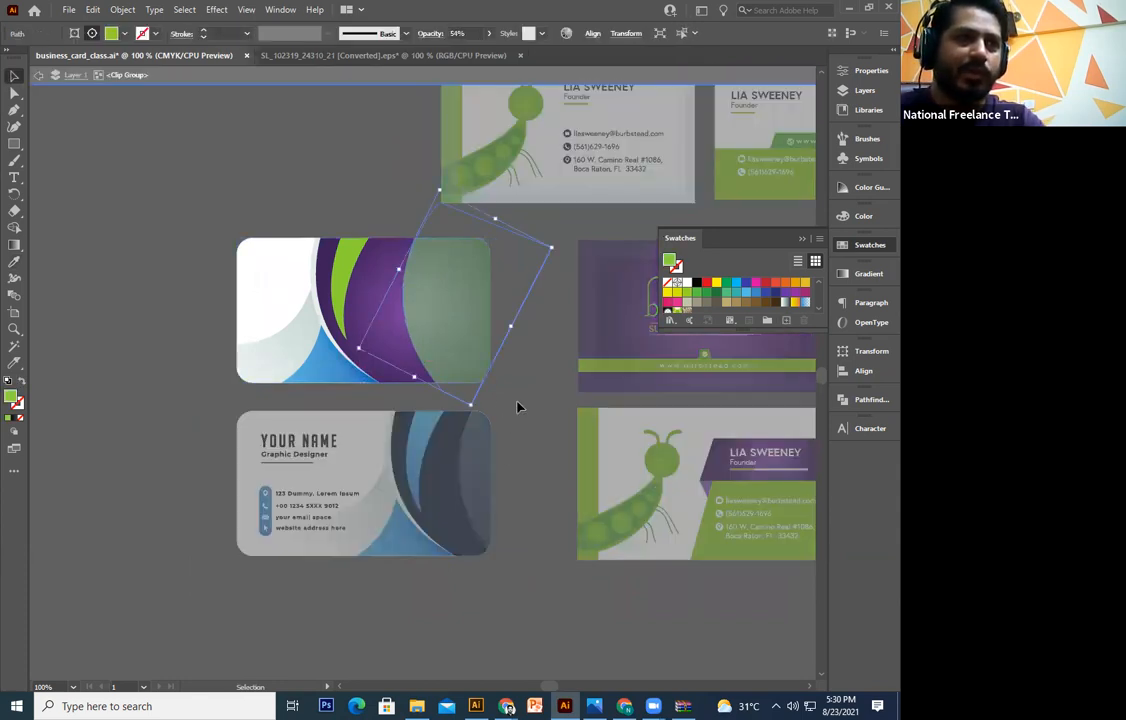
pyautogui.press('Delete')
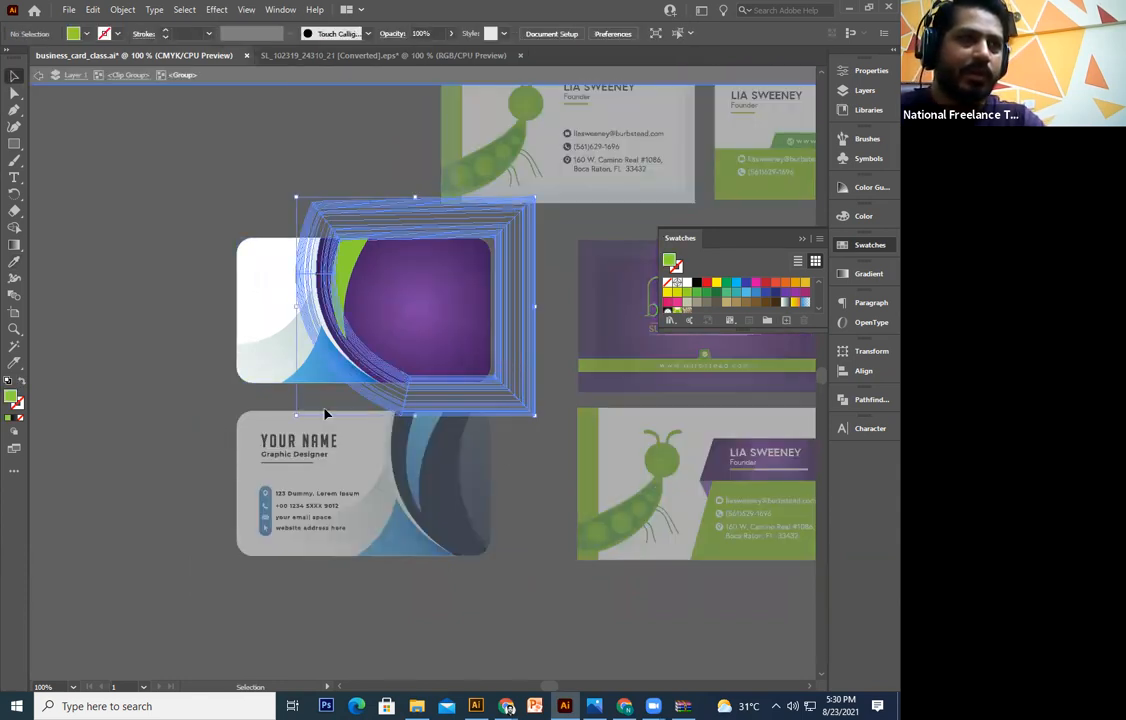
# Recolor the blue curved triangle at the front card's lower edge with the green sampled from the burbstead card's website strip
pyautogui.press('Escape')
pyautogui.click(287, 371)
pyautogui.doubleClick(271, 352)
pyautogui.press('Delete')
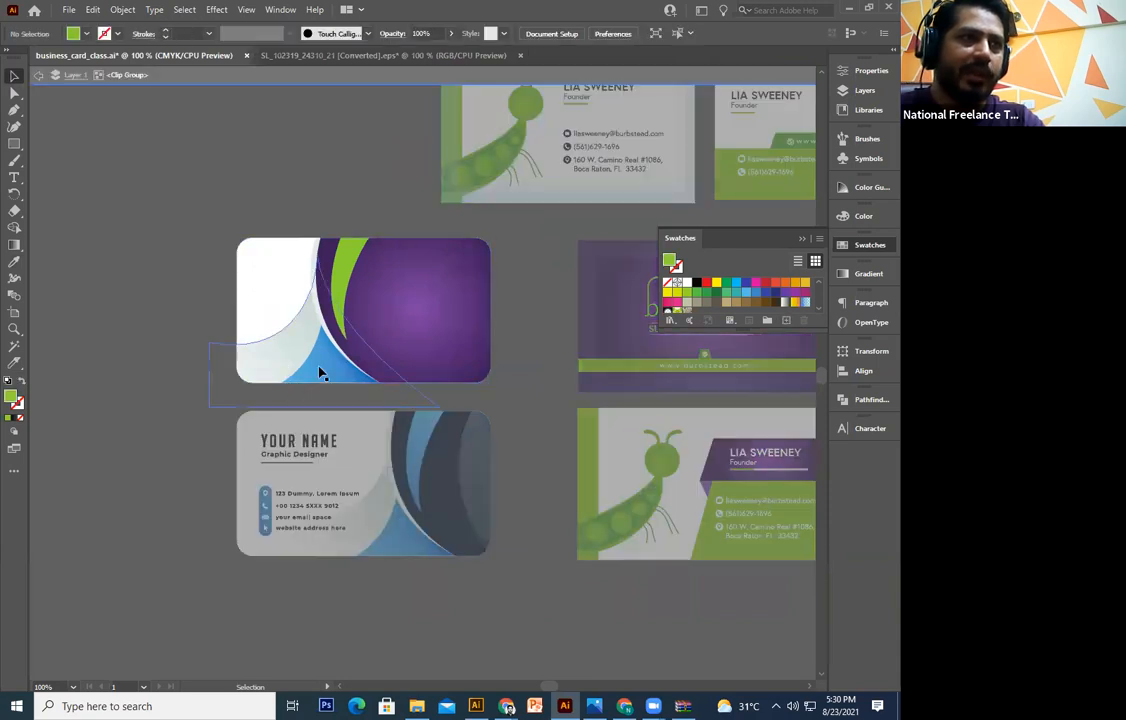
pyautogui.doubleClick(322, 376)
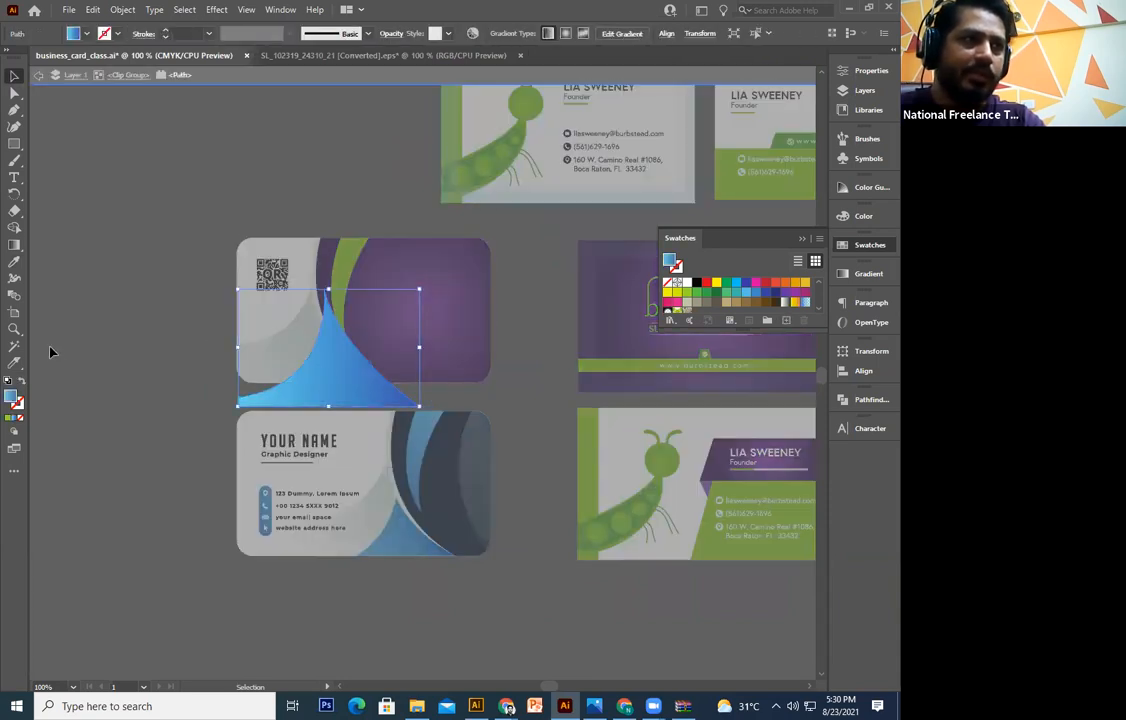
pyautogui.click(14, 261)
pyautogui.click(597, 360)
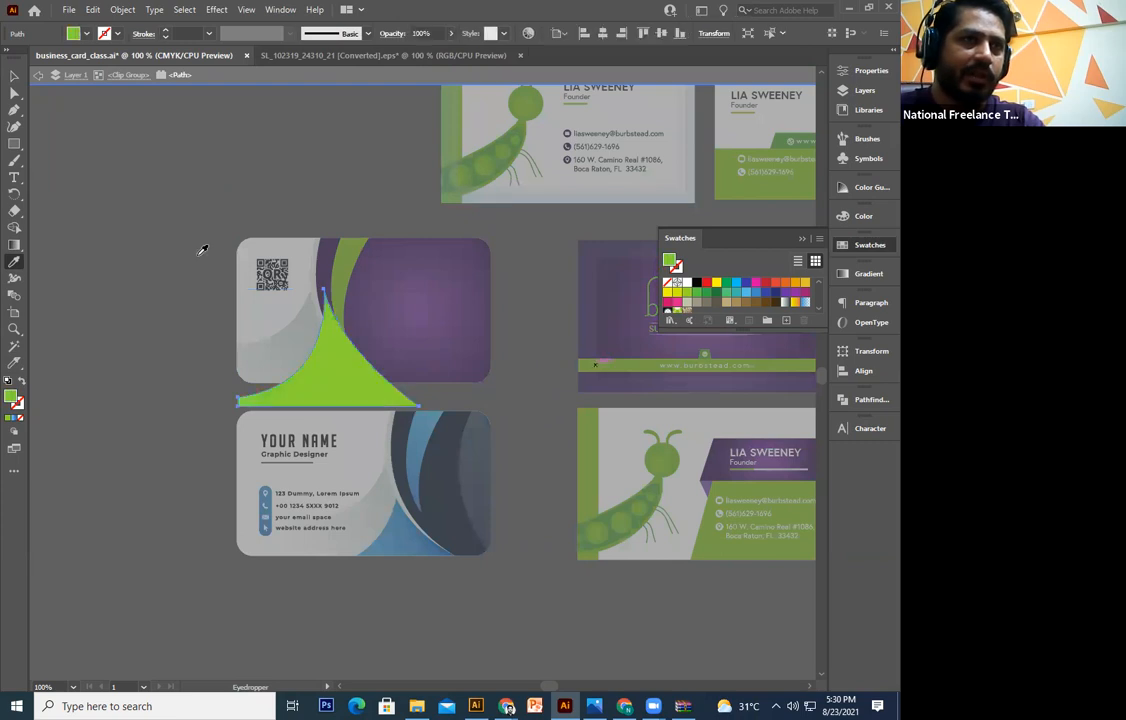
pyautogui.click(14, 76)
pyautogui.click(105, 197)
pyautogui.doubleClick(105, 197)
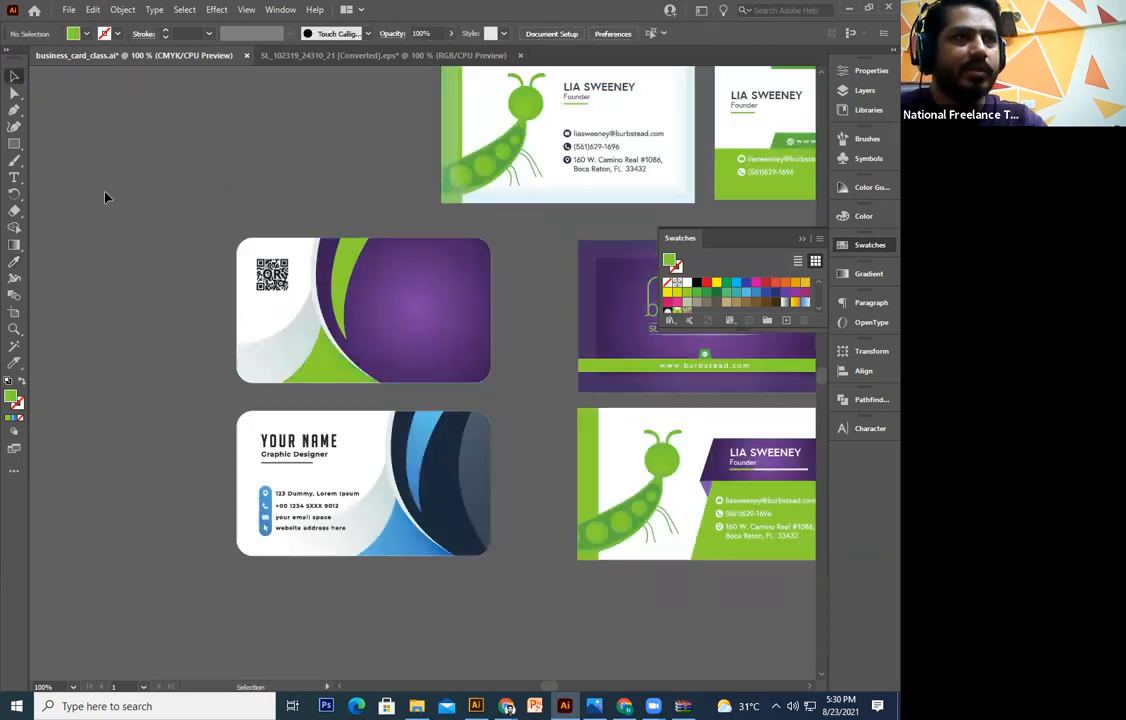
# Copy the small burbstead logo from the green-and-white contact card and paste it beside the recolored front card
pyautogui.moveTo(632, 360); pyautogui.dragTo(598, 403)
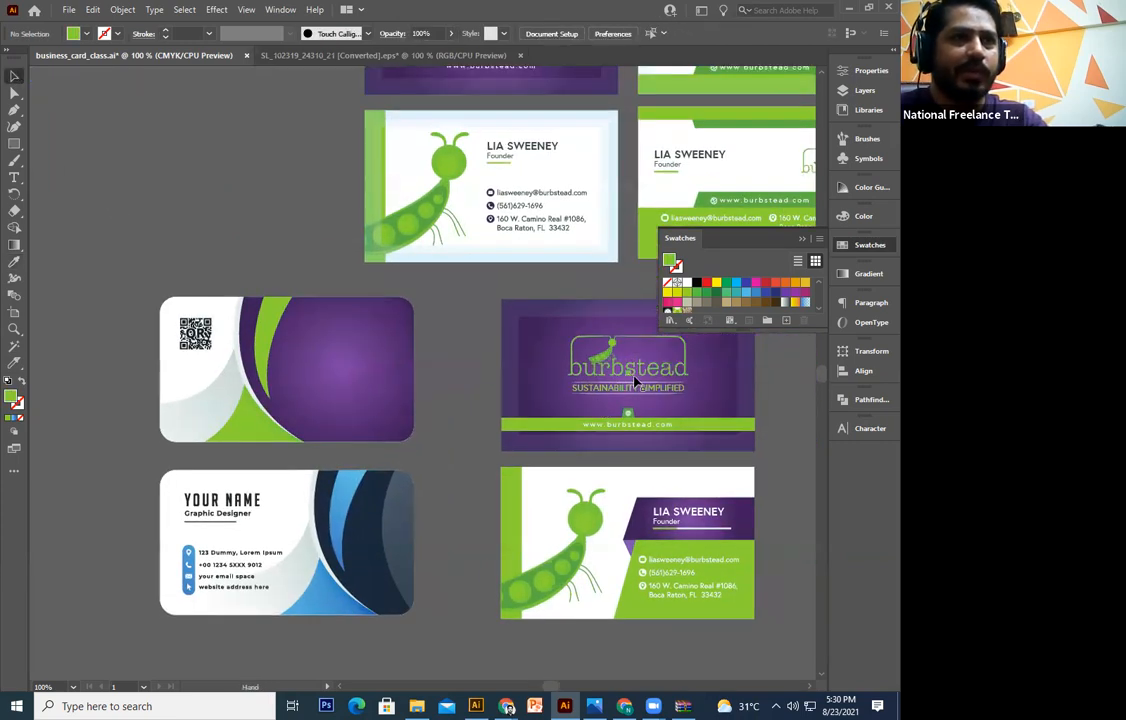
pyautogui.doubleClick(531, 344)
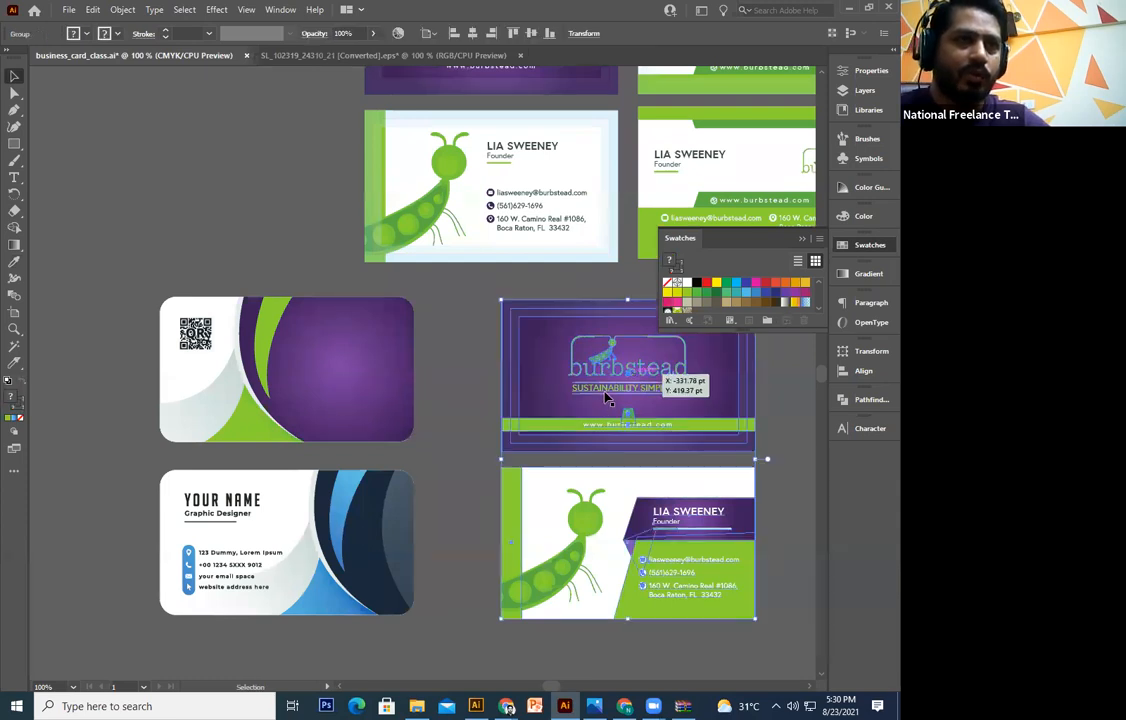
pyautogui.doubleClick(480, 396)
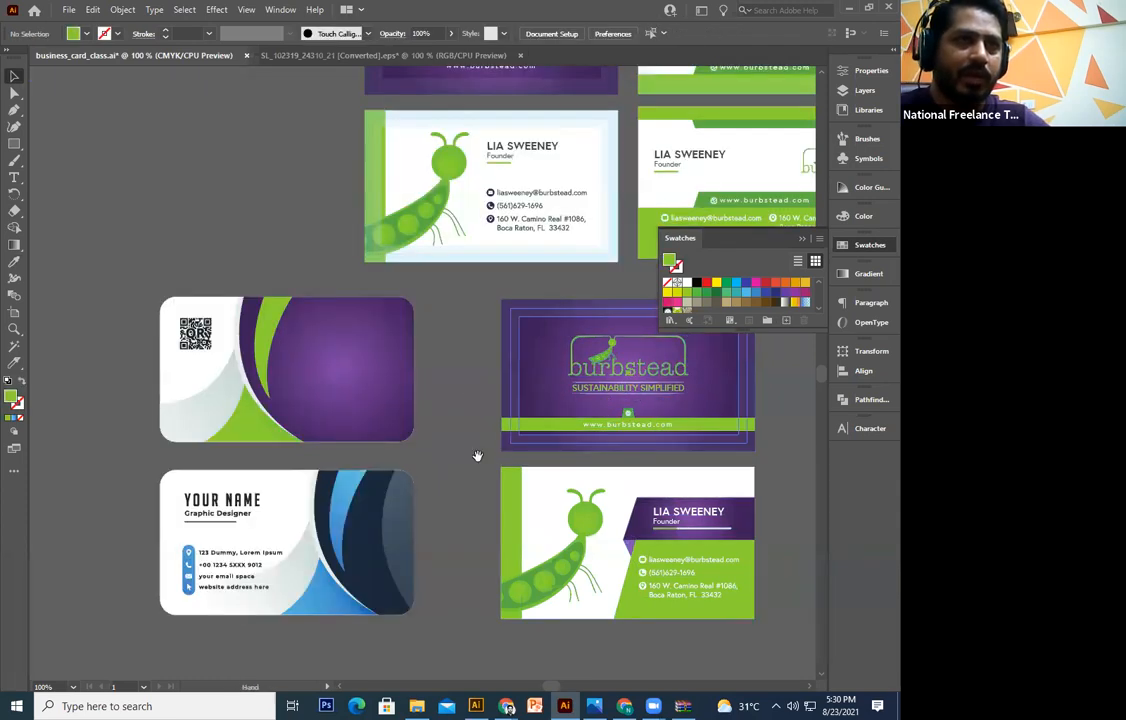
pyautogui.moveTo(398, 478); pyautogui.dragTo(391, 482)
pyautogui.moveTo(511, 312); pyautogui.dragTo(391, 354)
pyautogui.moveTo(800, 120); pyautogui.dragTo(410, 345)
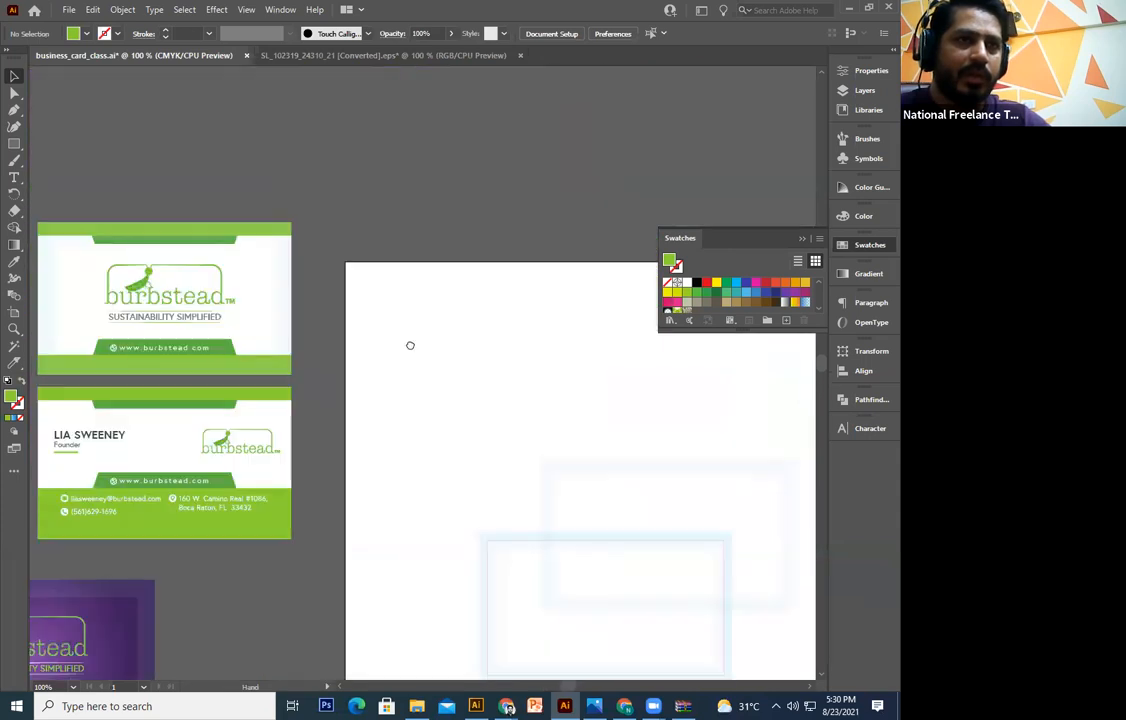
pyautogui.moveTo(600, 580); pyautogui.dragTo(223, 225)
pyautogui.moveTo(132, 368); pyautogui.dragTo(496, 454)
pyautogui.moveTo(311, 236); pyautogui.dragTo(583, 304)
pyautogui.moveTo(496, 357); pyautogui.dragTo(591, 402)
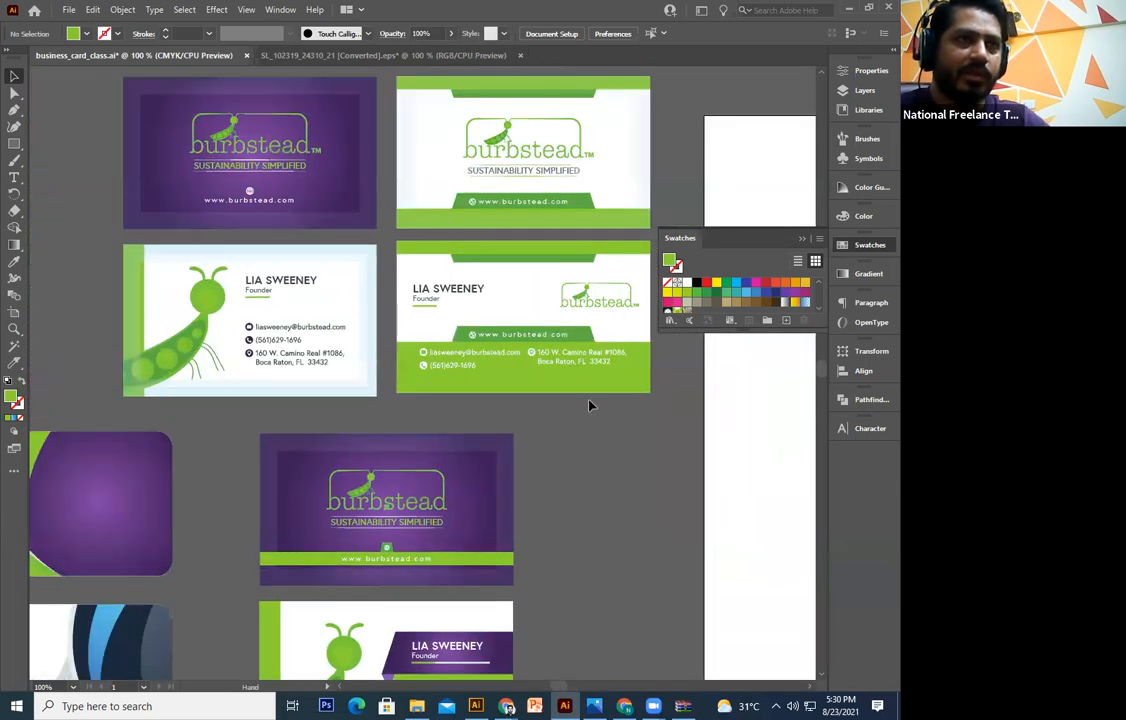
pyautogui.click(582, 300)
pyautogui.click(568, 456)
pyautogui.moveTo(335, 494); pyautogui.dragTo(648, 421)
pyautogui.hotkey('ctrl', 'v')
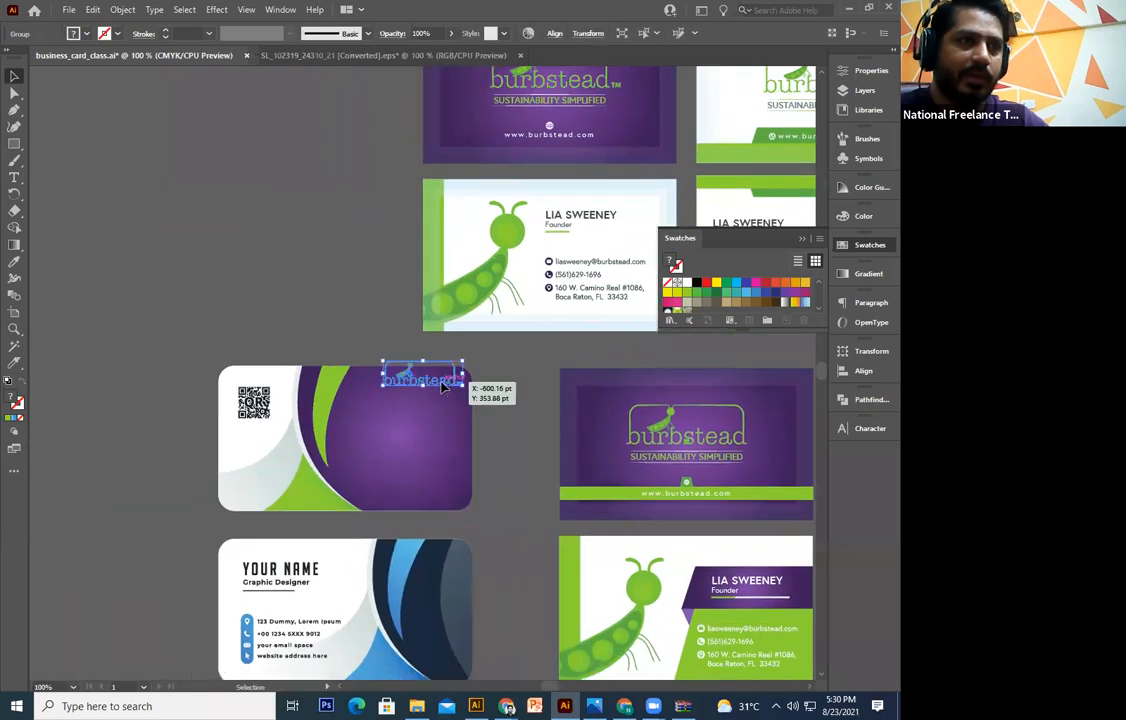
# Position the pasted burbstead logo in the middle of the front card's purple area
pyautogui.moveTo(463, 384); pyautogui.dragTo(451, 466)
pyautogui.press('Right')
pyautogui.press('Right')
pyautogui.press('Right')
pyautogui.press('Right')
pyautogui.press('Down')
pyautogui.press('Down')
pyautogui.press('Down')
pyautogui.press('Down')
pyautogui.press('Down')
pyautogui.press('Down')
pyautogui.press('Down')
pyautogui.press('Down')
pyautogui.press('Down')
pyautogui.press('Down')
pyautogui.press('Down')
pyautogui.press('Down')
pyautogui.press('Up')
pyautogui.press('Up')
pyautogui.press('Up')
pyautogui.press('Up')
pyautogui.press('Up')
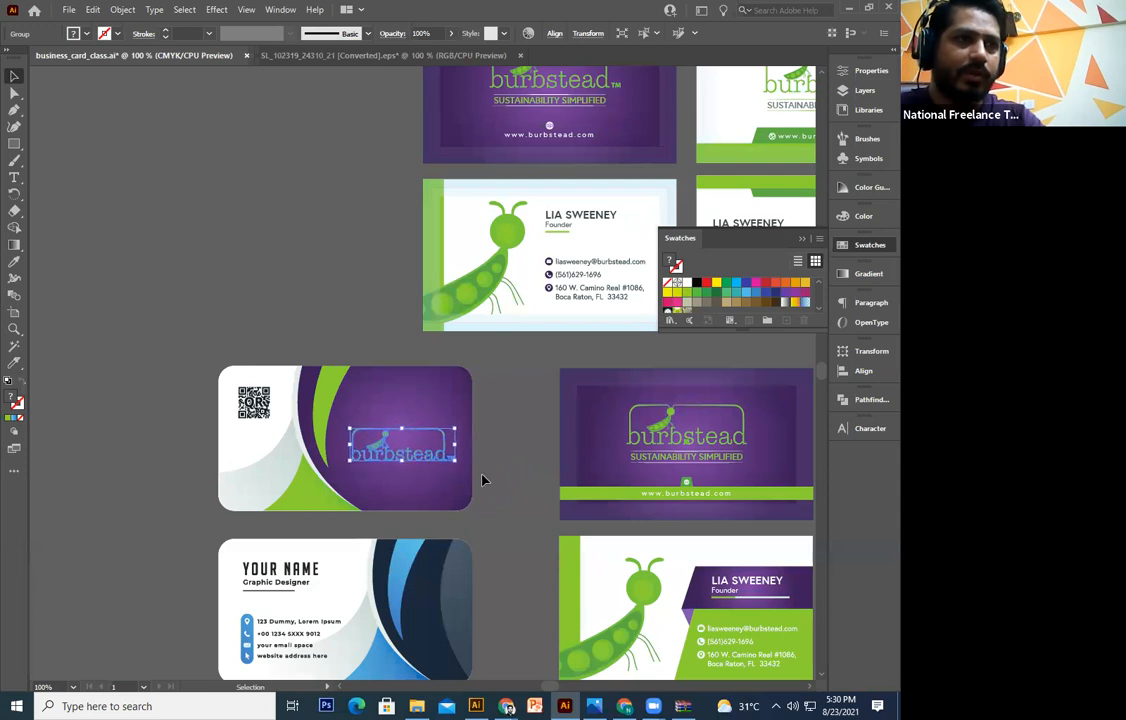
pyautogui.click(482, 480)
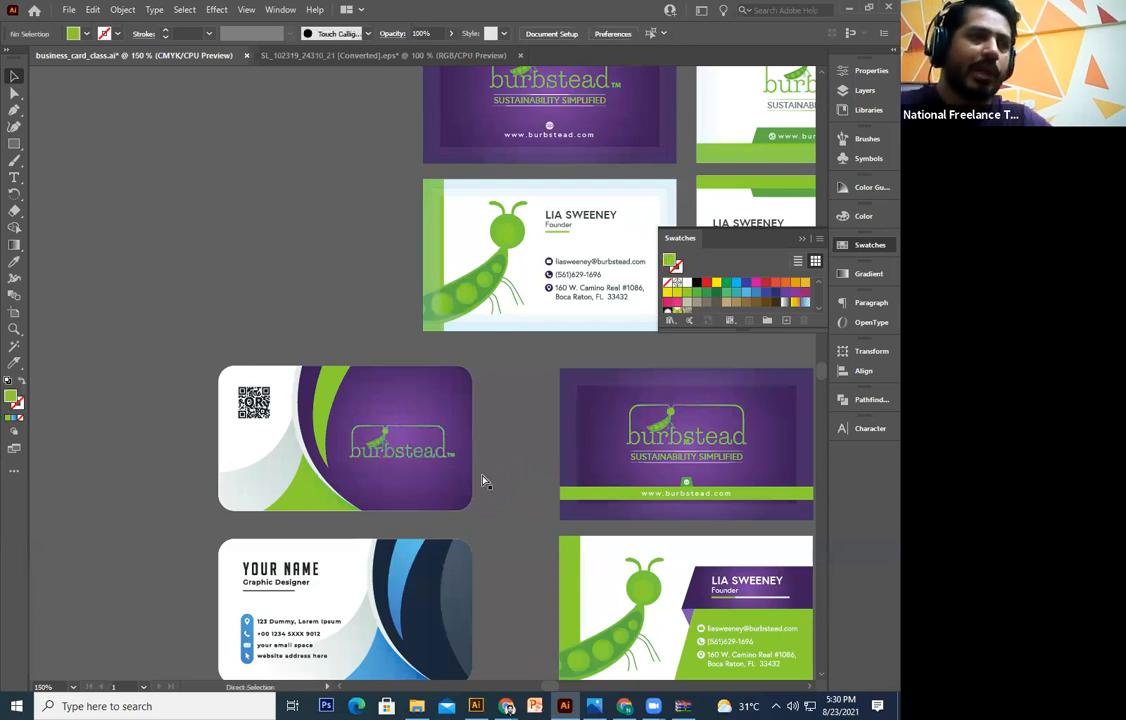
# Delete the QR code from the front card's white area
pyautogui.hotkey('ctrl', '=')
pyautogui.hotkey('ctrl', '=')
pyautogui.moveTo(482, 474); pyautogui.dragTo(652, 360)
pyautogui.click(271, 340)
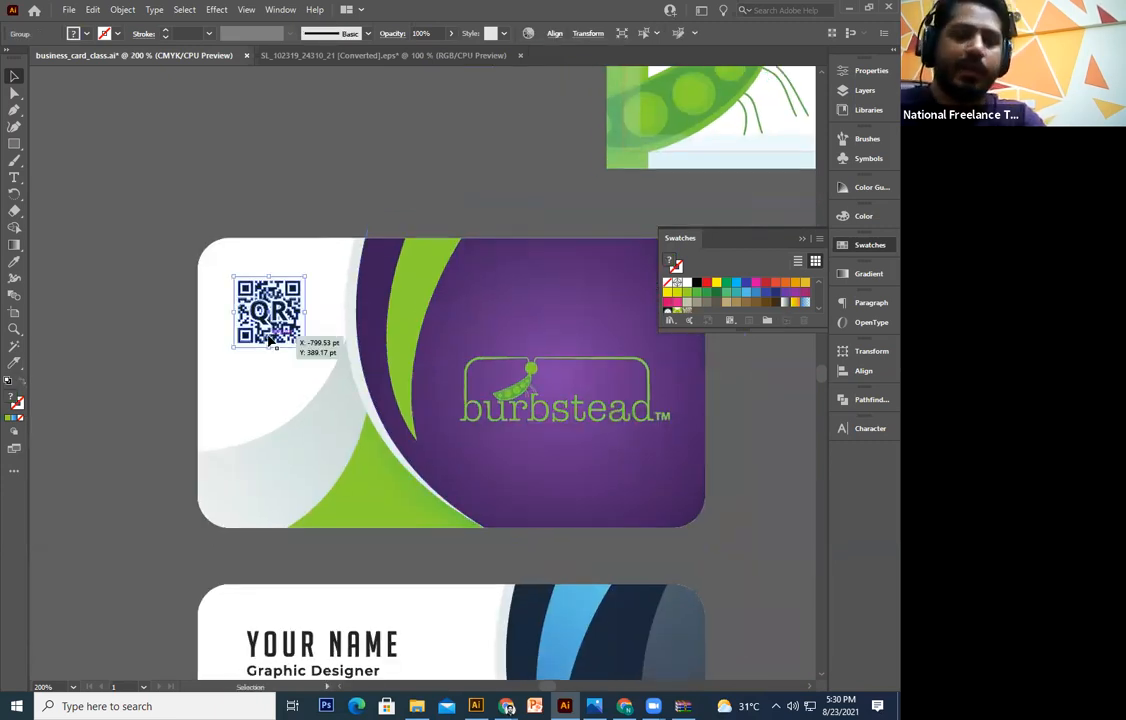
pyautogui.press('Delete')
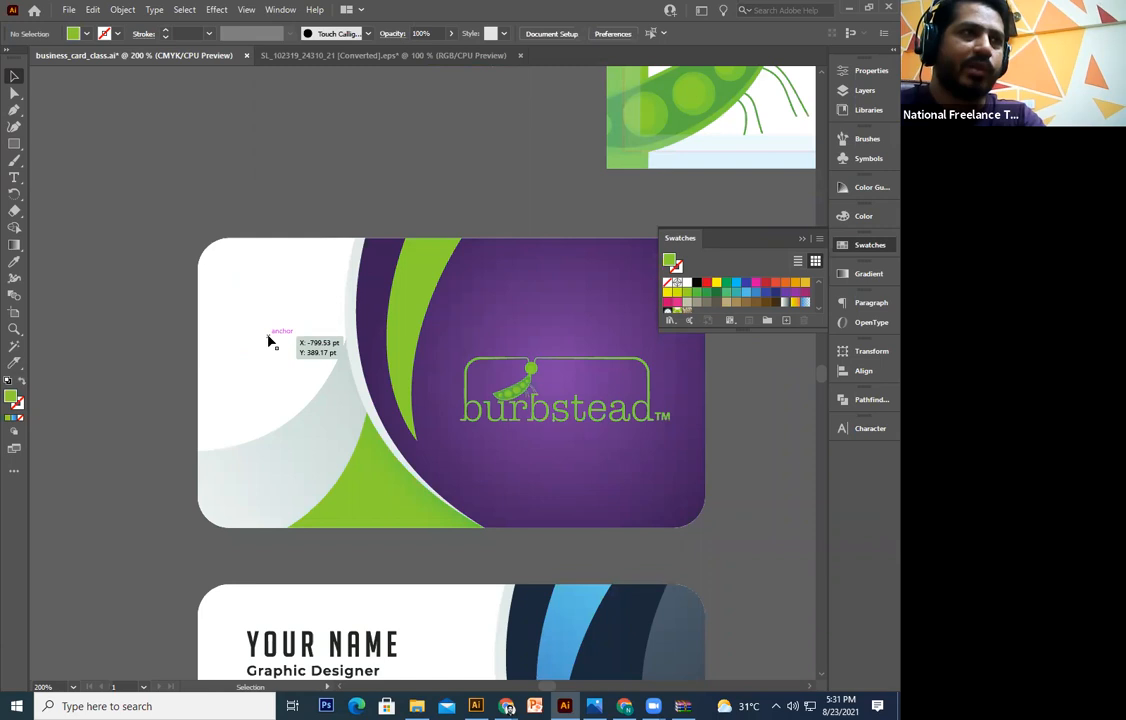
pyautogui.scroll(1, 334, 270)
pyautogui.click(333, 313)
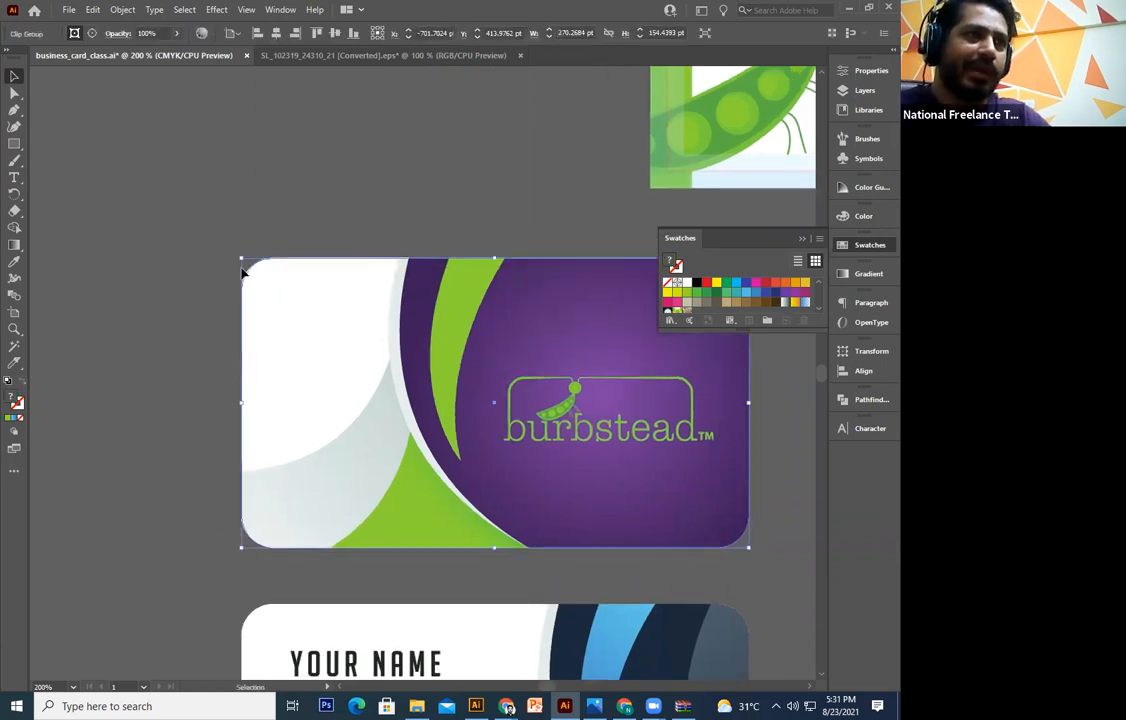
pyautogui.press('p')
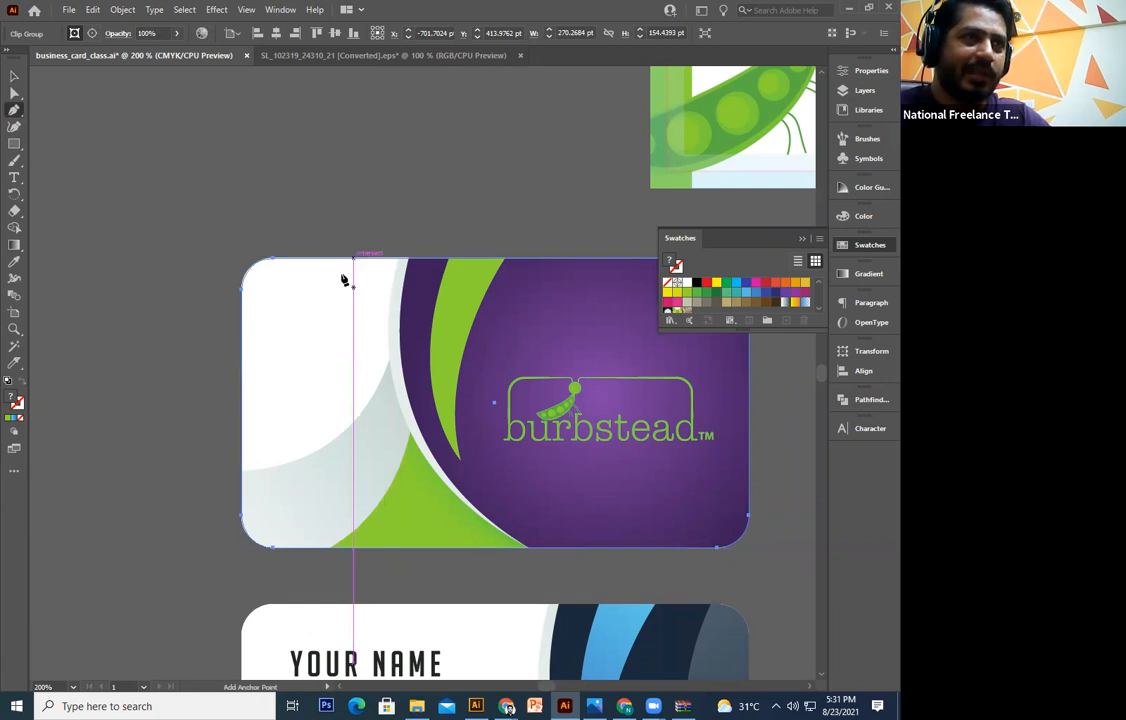
pyautogui.click(243, 385)
pyautogui.click(304, 218)
pyautogui.hotkey('ctrl', 'z')
pyautogui.click(14, 75)
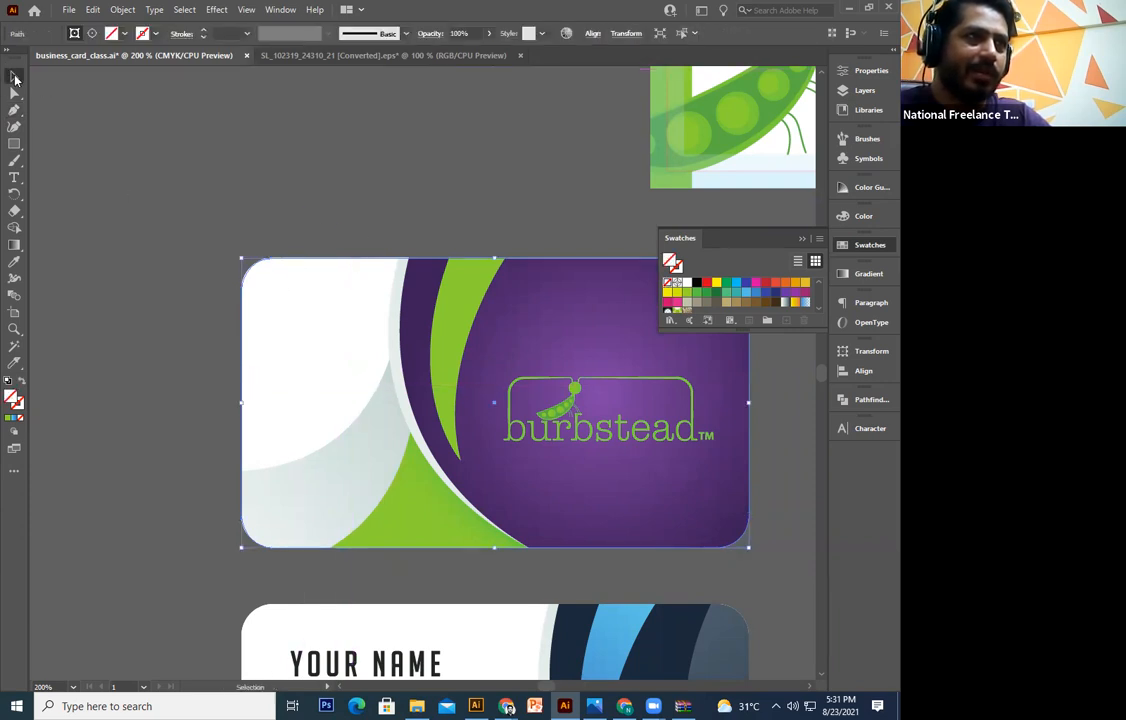
pyautogui.moveTo(250, 272); pyautogui.dragTo(312, 423)
pyautogui.hotkey('ctrl', 'z')
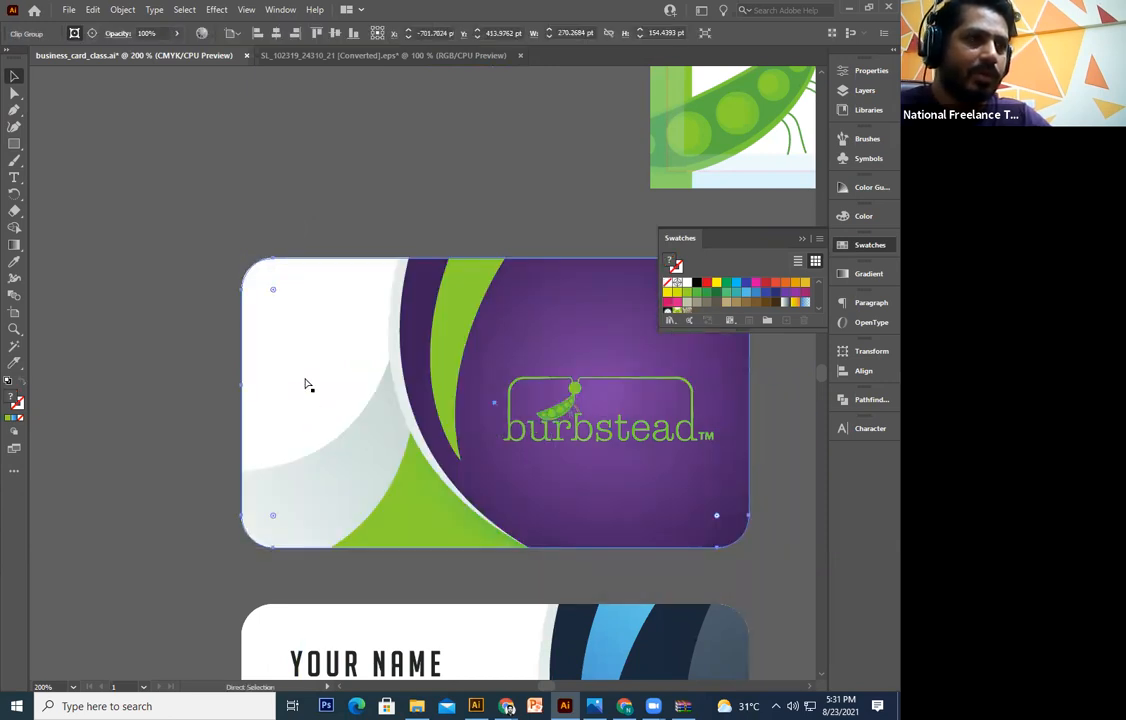
pyautogui.click(240, 305)
pyautogui.keyDown('ctrl'); pyautogui.click(240, 309); pyautogui.keyUp('ctrl')
pyautogui.keyDown('ctrl'); pyautogui.click(139, 330); pyautogui.keyUp('ctrl')
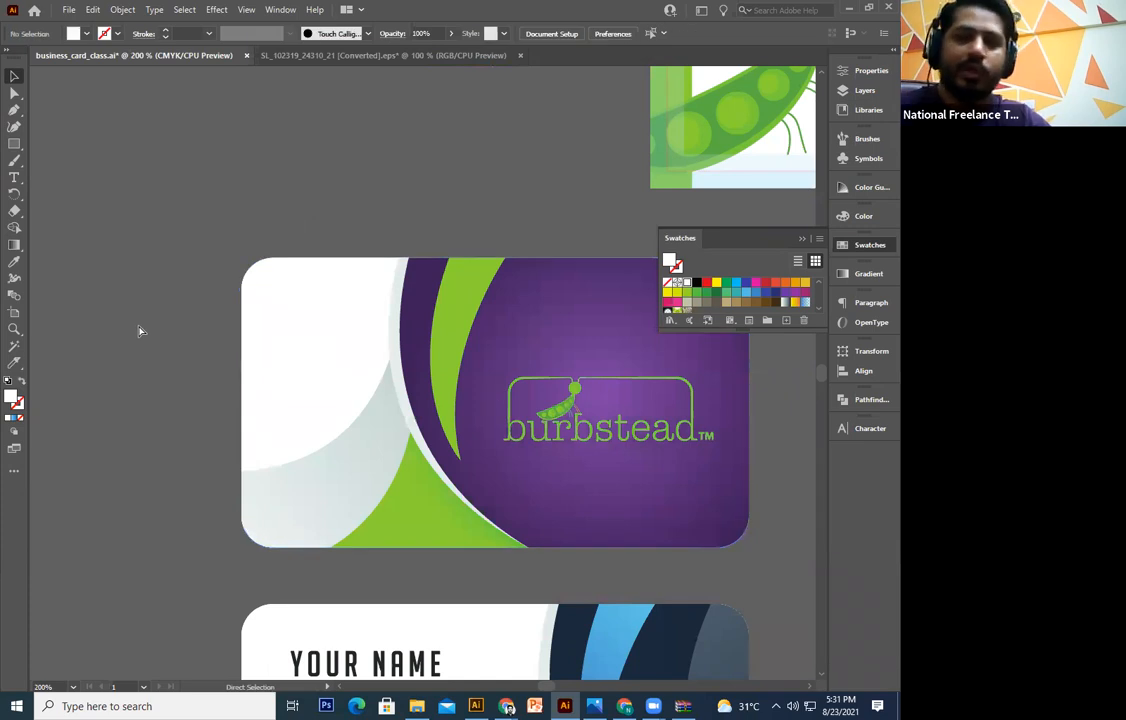
# Draw a curved Pen segment from the front card's upper edge to its left edge, bowing around the upper-left corner
pyautogui.hotkey('ctrl', '+')
pyautogui.hotkey('ctrl', '+')
pyautogui.moveTo(222, 243); pyautogui.dragTo(328, 269)
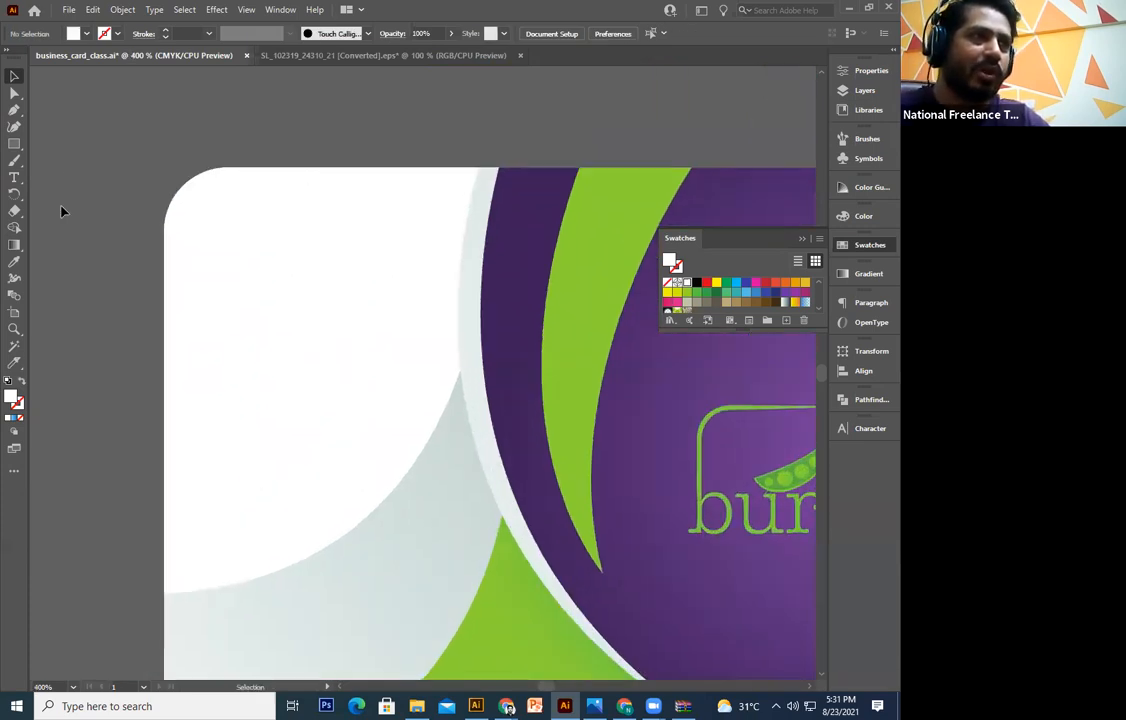
pyautogui.click(15, 112)
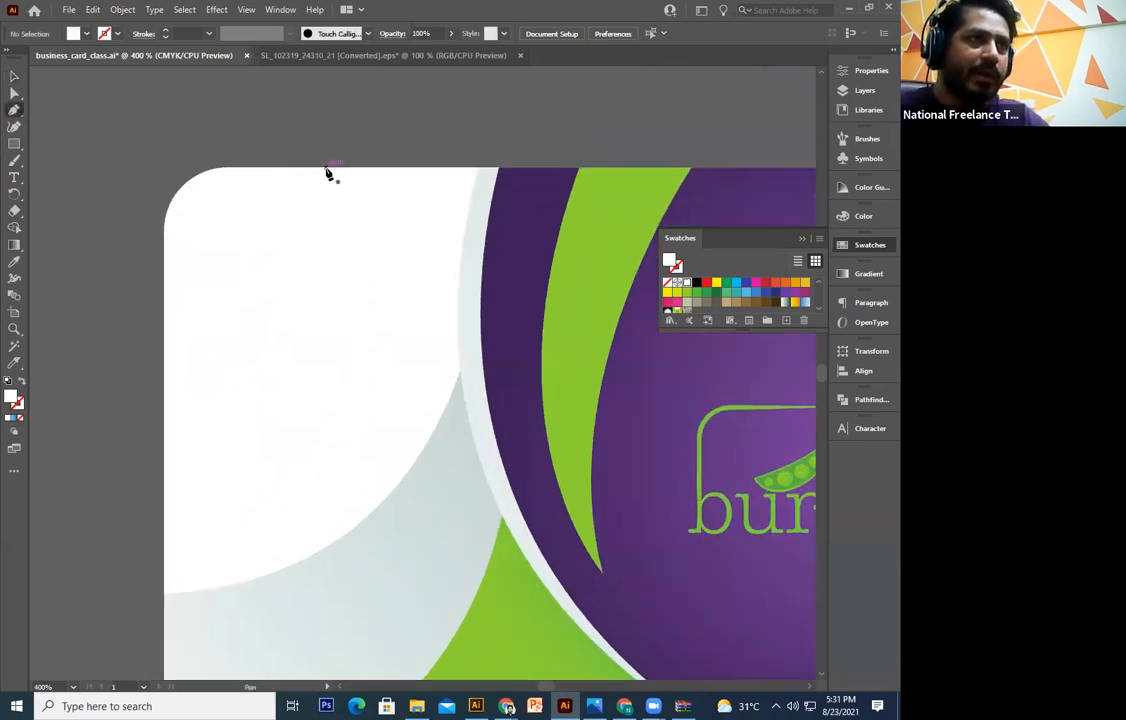
pyautogui.click(337, 170)
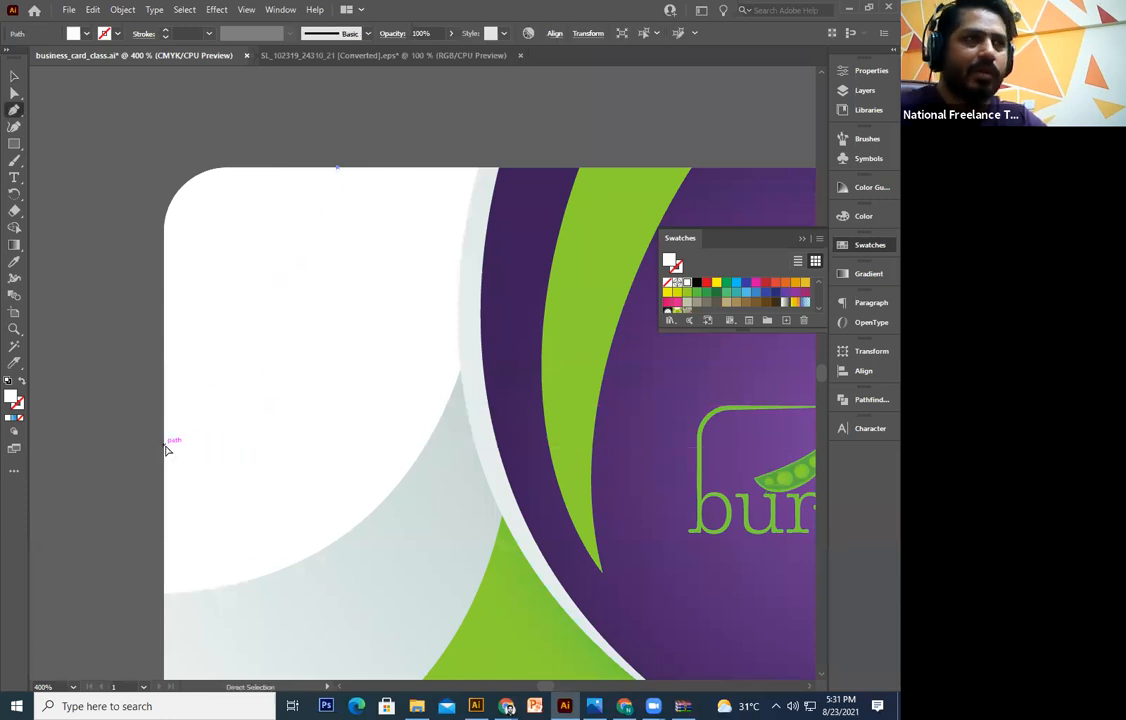
pyautogui.hotkey('ctrl', '-')
pyautogui.scroll(-4, 250, 420)
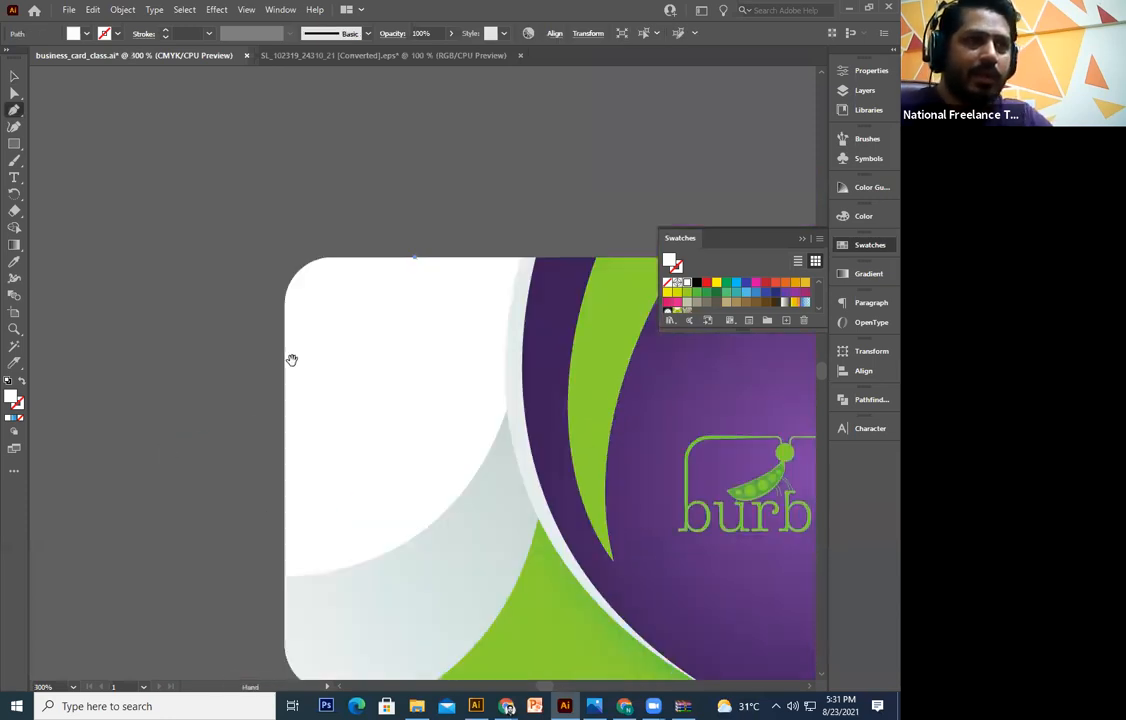
pyautogui.moveTo(290, 383); pyautogui.dragTo(162, 447)
pyautogui.hotkey('ctrl', '=')
pyautogui.hotkey('ctrl', '=')
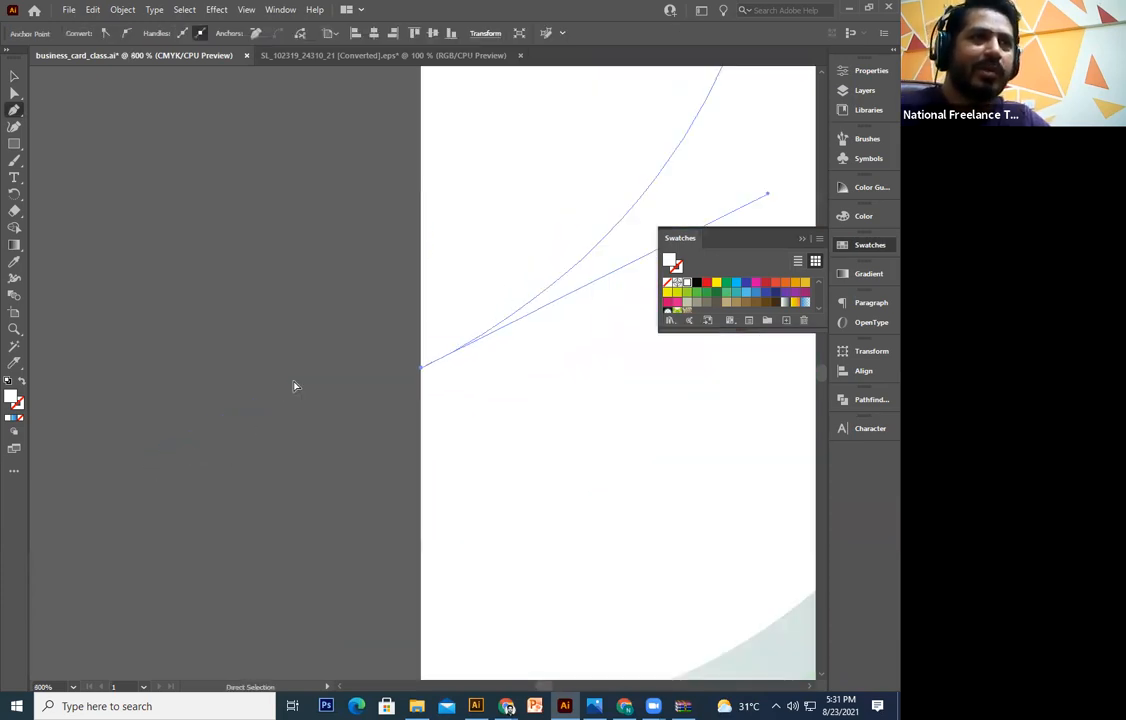
# Trace the card's left edge, rounded corner and upper edge with the Pen tool to close the corner shape
pyautogui.moveTo(394, 175); pyautogui.dragTo(297, 434)
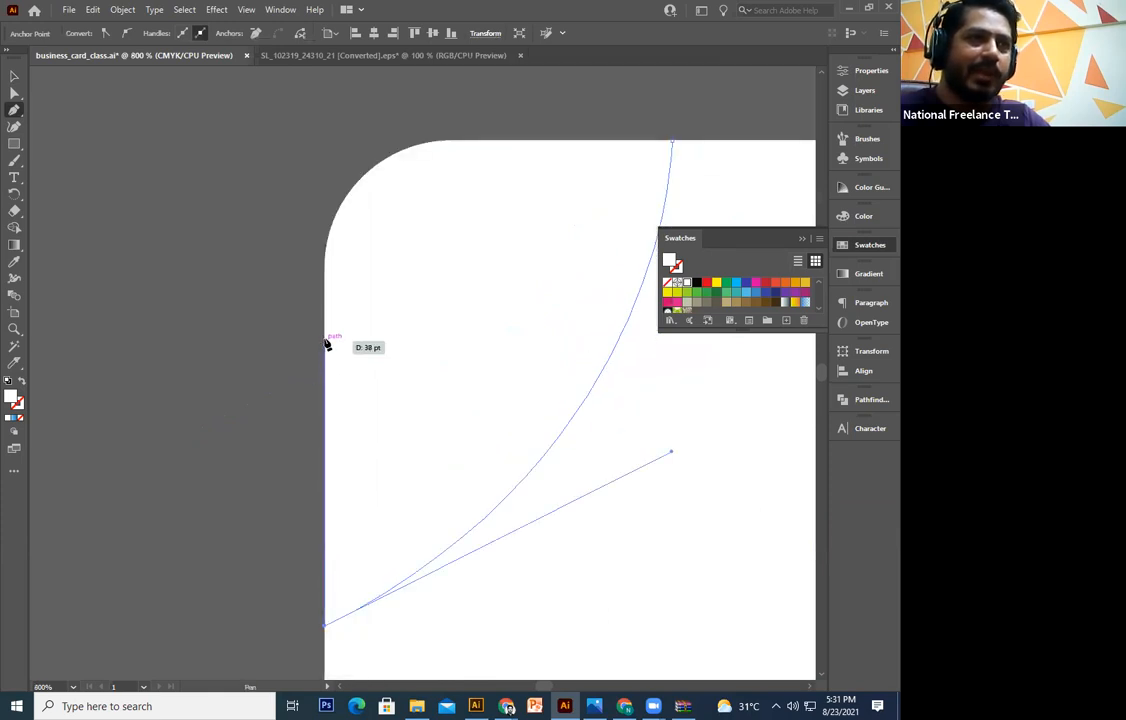
pyautogui.click(325, 283)
pyautogui.moveTo(297, 347); pyautogui.dragTo(207, 514)
pyautogui.moveTo(272, 343); pyautogui.dragTo(319, 297)
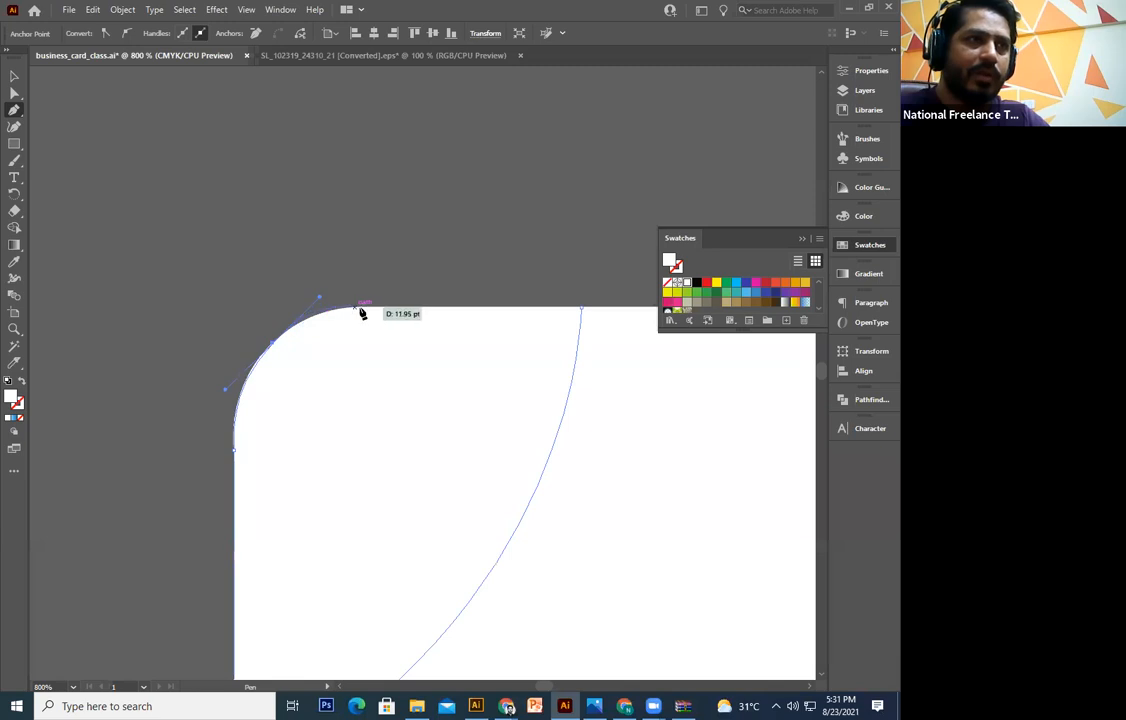
pyautogui.click(380, 307)
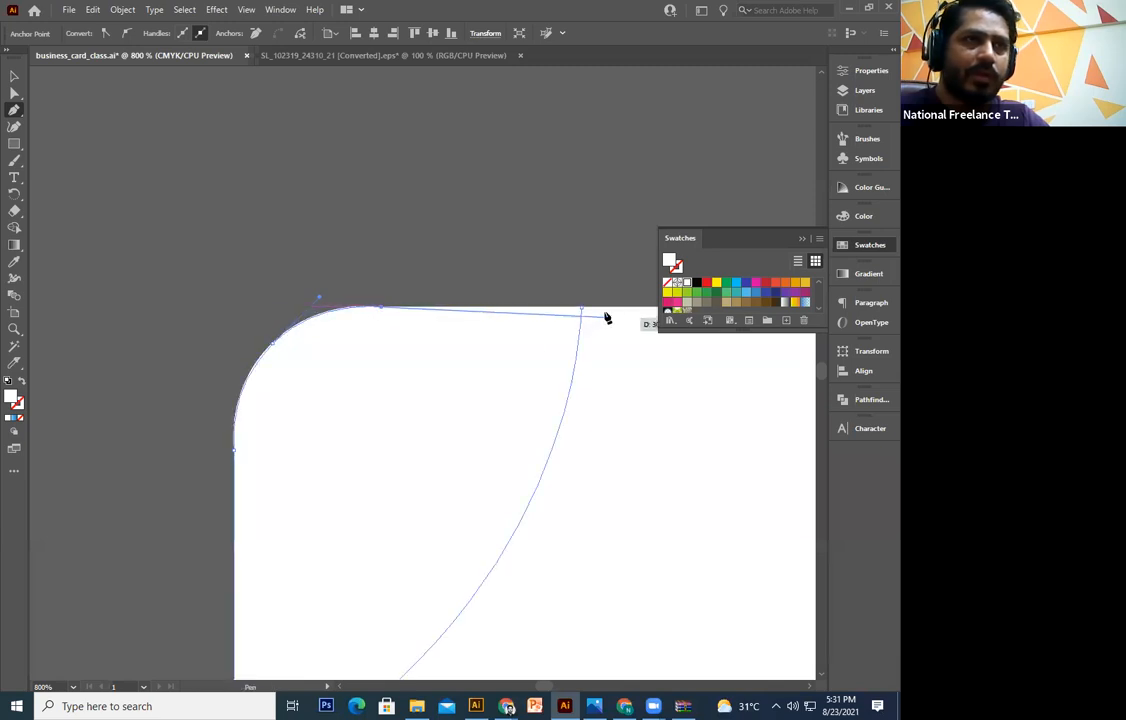
pyautogui.click(13, 77)
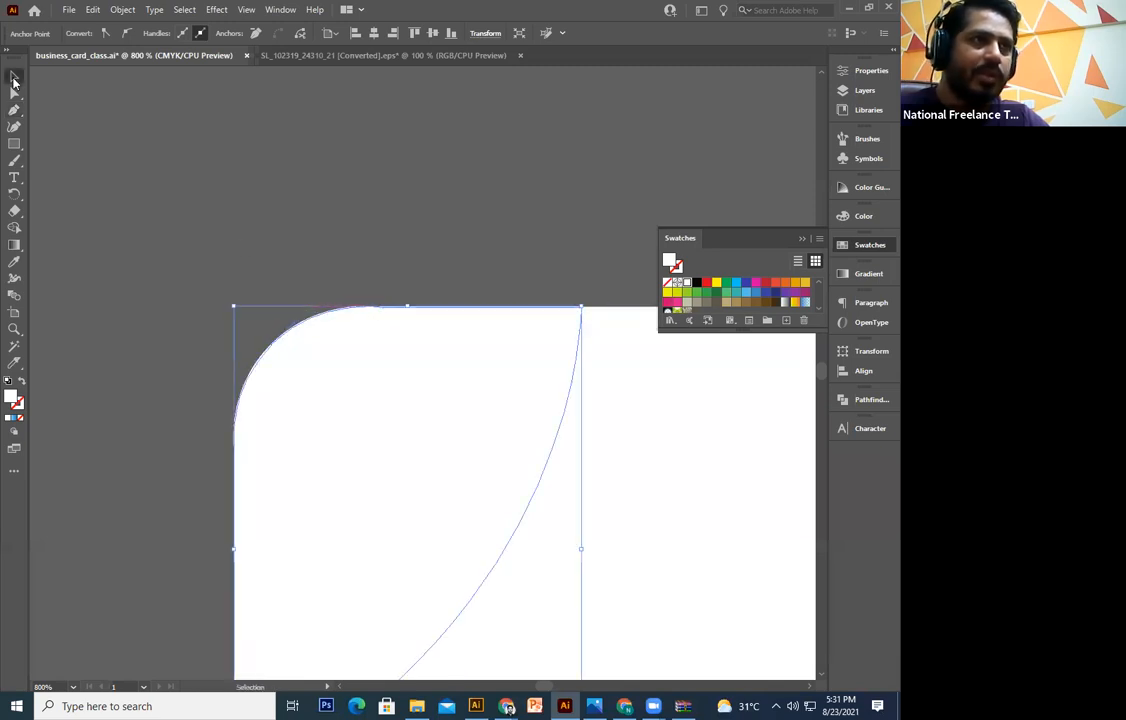
# Fill the new corner shape with the purple gradient sampled from the front card's purple area
pyautogui.hotkey('ctrl', '-')
pyautogui.hotkey('ctrl', '-')
pyautogui.hotkey('ctrl', '-')
pyautogui.hotkey('ctrl', '-')
pyautogui.hotkey('ctrl', '-')
pyautogui.click(15, 260)
pyautogui.click(636, 404)
pyautogui.click(14, 77)
pyautogui.click(196, 350)
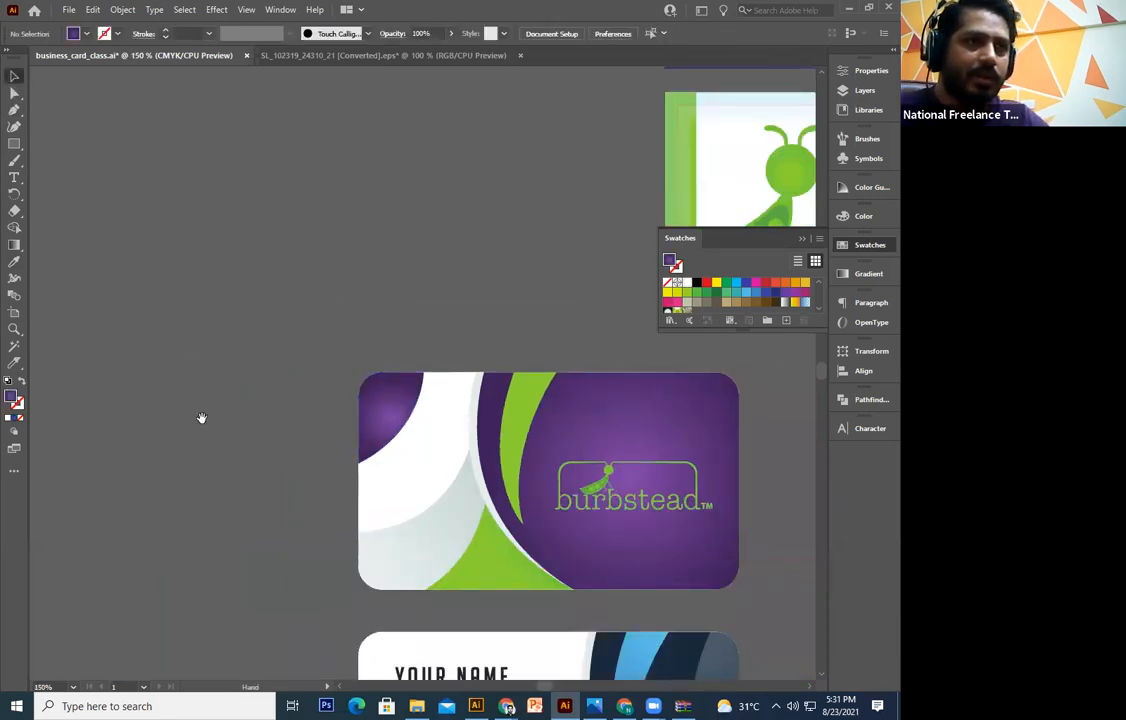
# Enter the back card's clip group and delete the translucent gray overlay shape from its dark area
pyautogui.moveTo(225, 499); pyautogui.dragTo(203, 424)
pyautogui.hotkey('ctrl', 'a')
pyautogui.click(194, 454)
pyautogui.moveTo(446, 521); pyautogui.dragTo(290, 413)
pyautogui.moveTo(533, 408); pyautogui.dragTo(555, 285)
pyautogui.moveTo(523, 476); pyautogui.dragTo(495, 544)
pyautogui.click(534, 512)
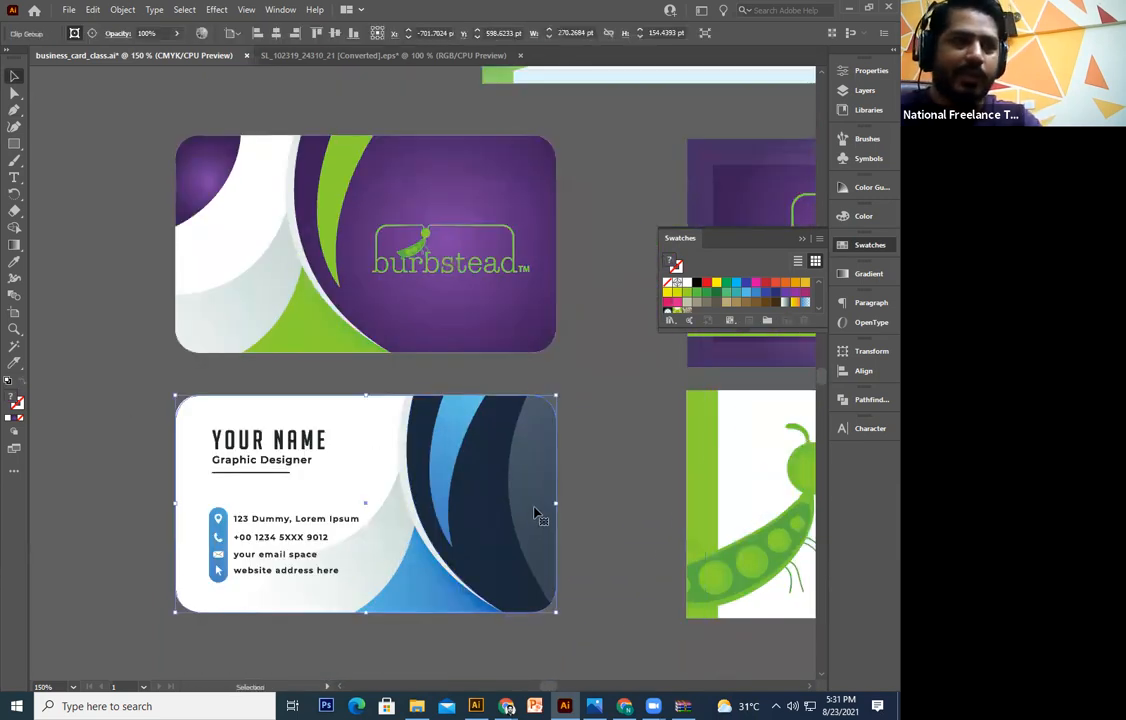
pyautogui.doubleClick(534, 512)
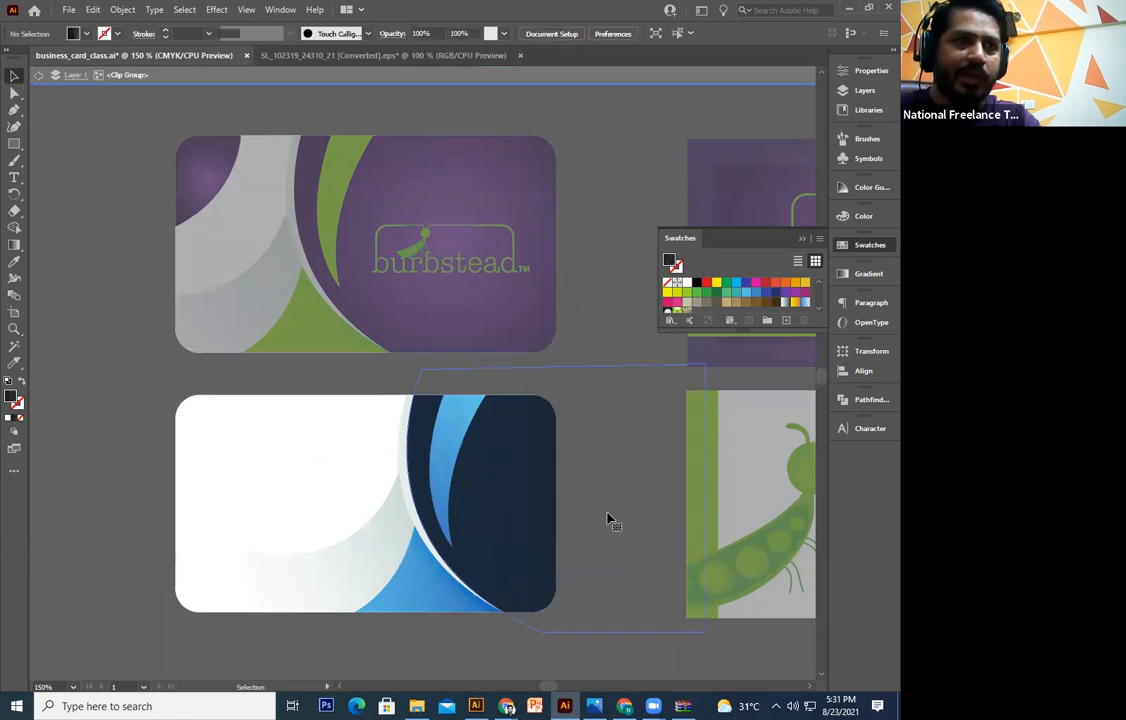
# Recolor the back card's dark navy curved shape with the purple gradient sampled from the front card
pyautogui.doubleClick(607, 519)
pyautogui.click(364, 649)
pyautogui.click(533, 473)
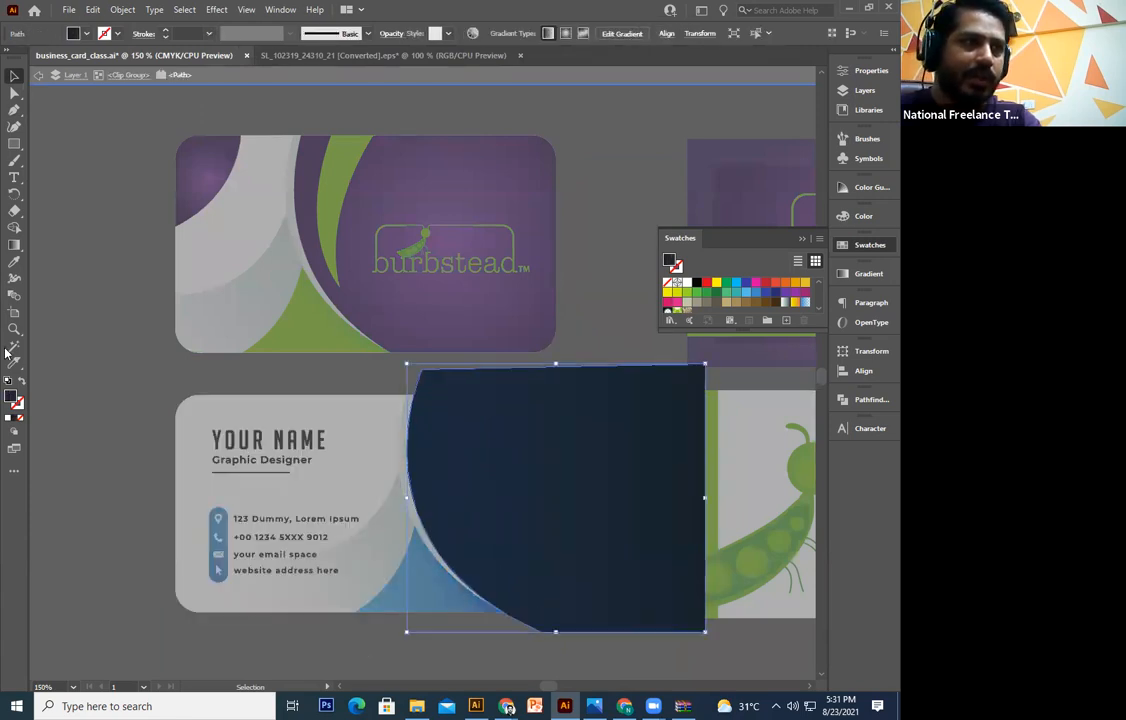
pyautogui.click(14, 261)
pyautogui.click(400, 165)
pyautogui.click(14, 76)
pyautogui.doubleClick(121, 236)
# Recolor the back card's blue curved stripe with the green sampled from the front card's matching stripe
pyautogui.moveTo(464, 457); pyautogui.dragTo(487, 428)
pyautogui.doubleClick(472, 407)
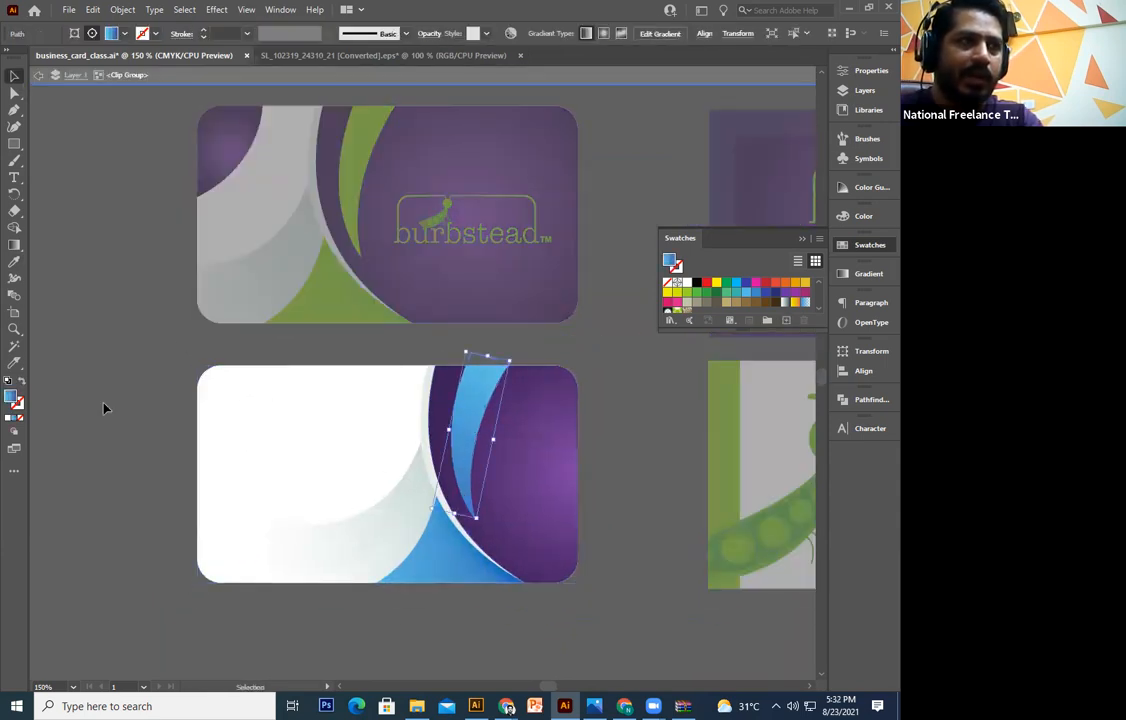
pyautogui.click(14, 261)
pyautogui.click(475, 191)
pyautogui.click(366, 162)
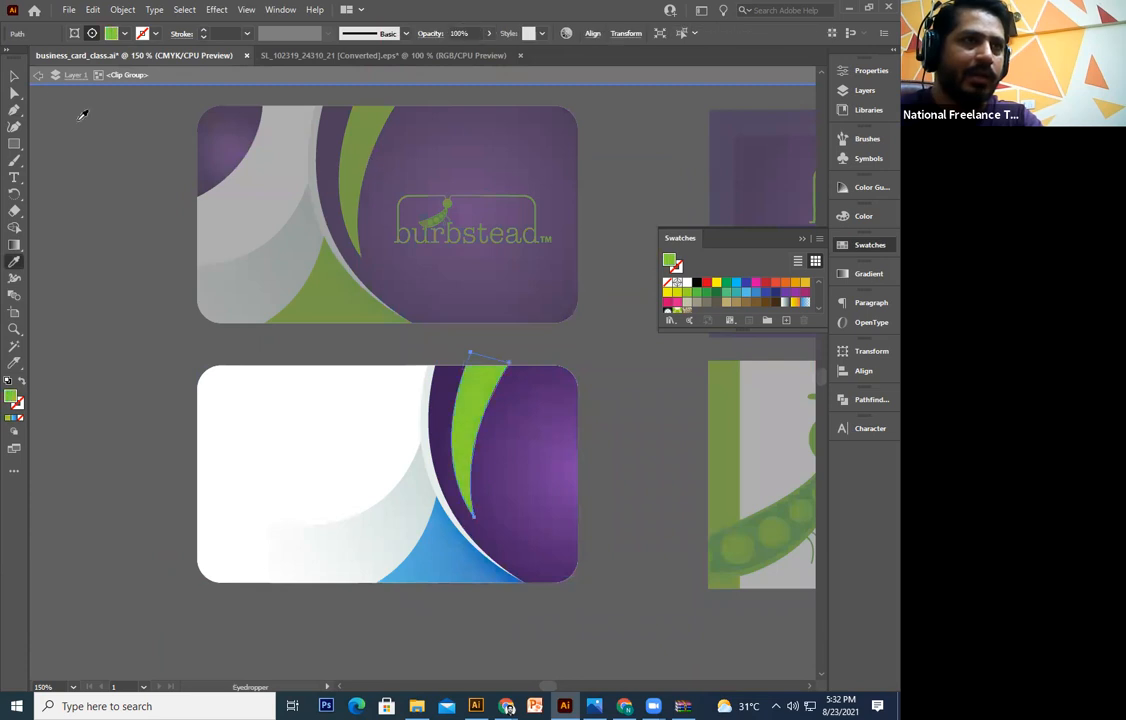
pyautogui.click(12, 78)
pyautogui.doubleClick(138, 233)
# Recolor the blue curved triangle at the back card's lower edge with the front card's green and leave the clip group
pyautogui.moveTo(424, 545); pyautogui.dragTo(459, 548)
pyautogui.doubleClick(496, 555)
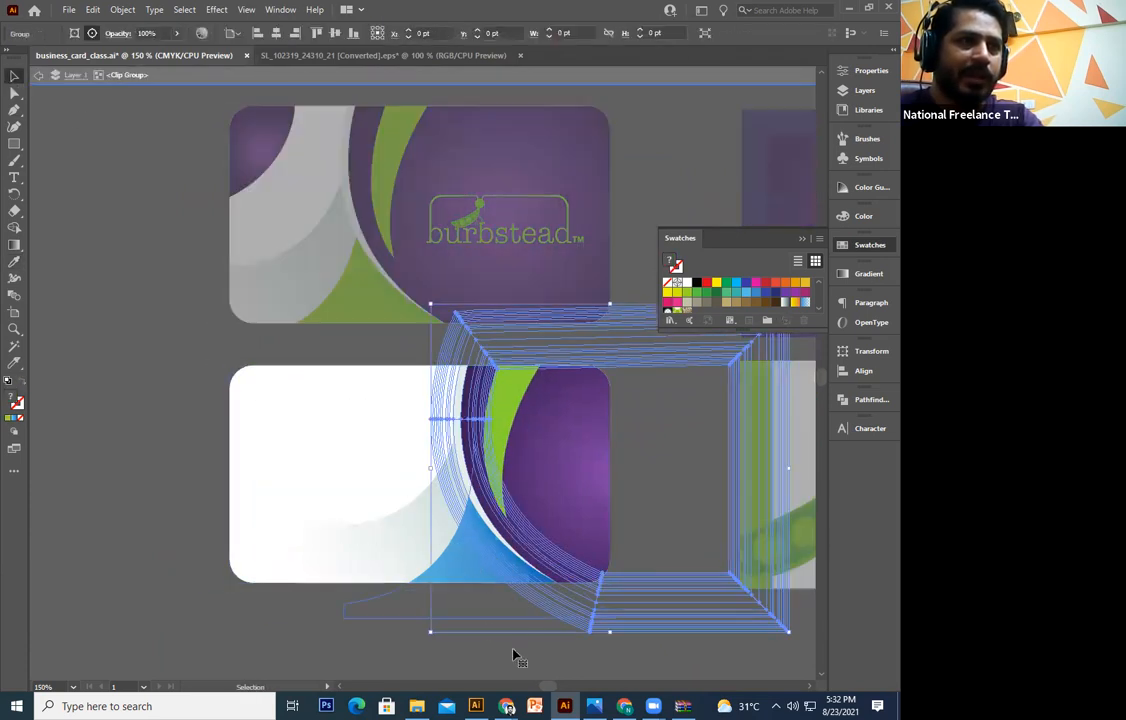
pyautogui.doubleClick(468, 590)
pyautogui.click(14, 262)
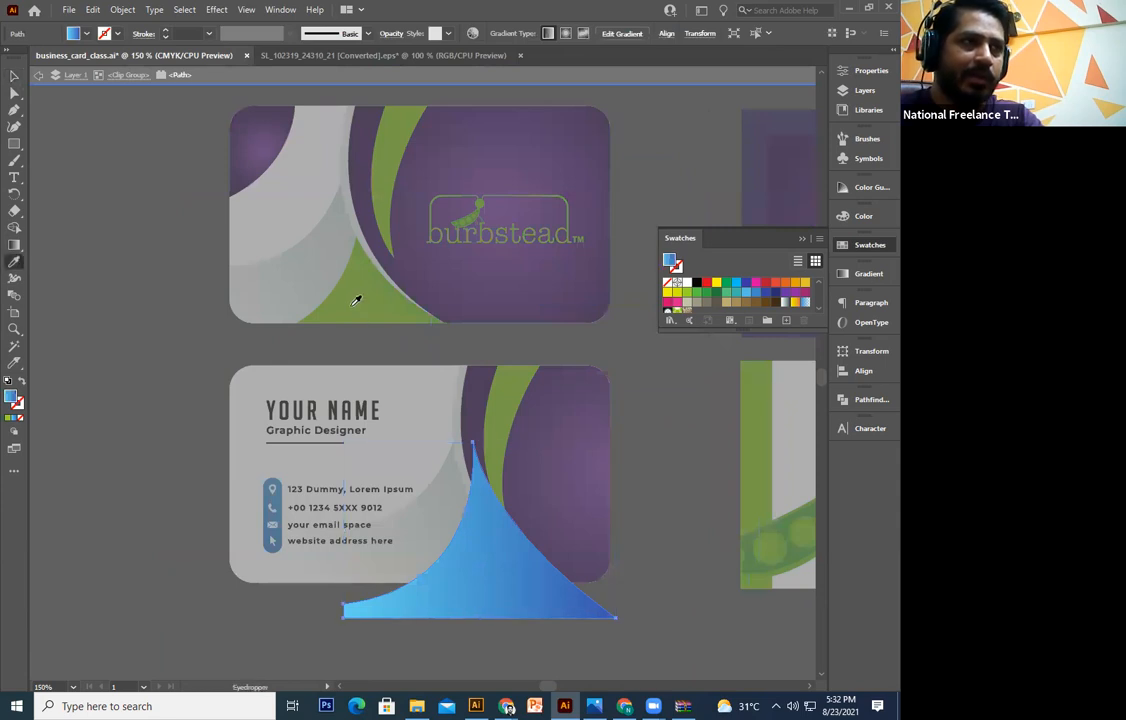
pyautogui.click(313, 268)
pyautogui.click(14, 75)
pyautogui.doubleClick(77, 251)
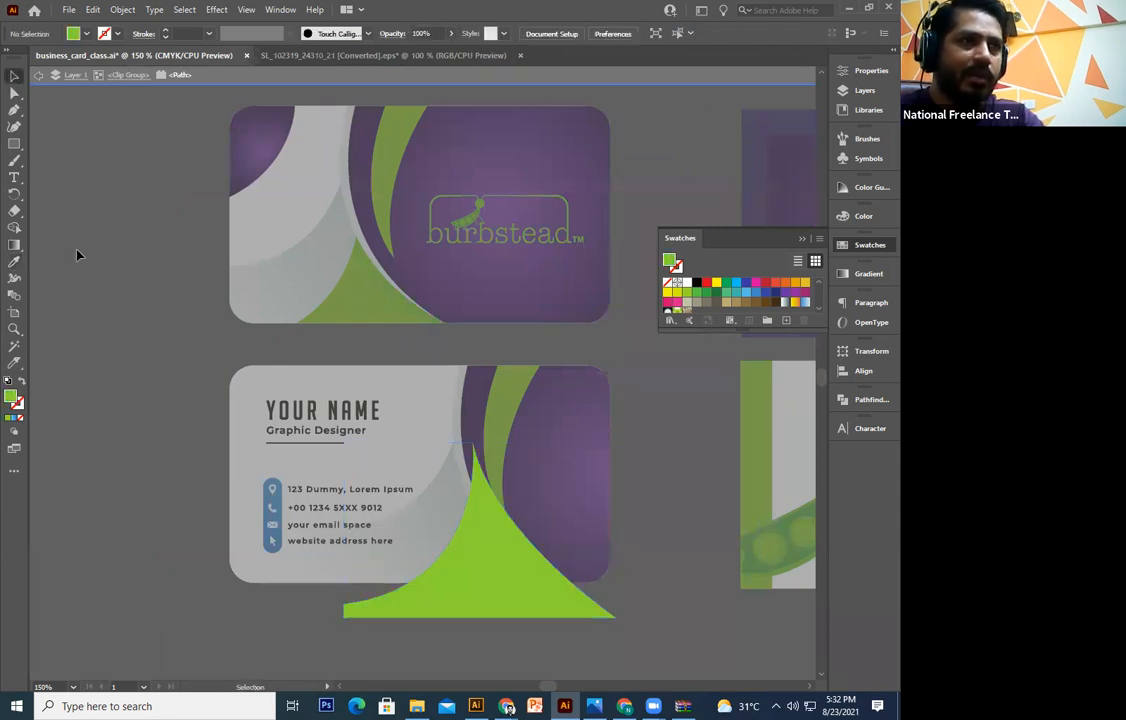
# Recolor the blue contact icon bar on the back card with the card's purple gradient and leave the group
pyautogui.moveTo(321, 555); pyautogui.dragTo(305, 535)
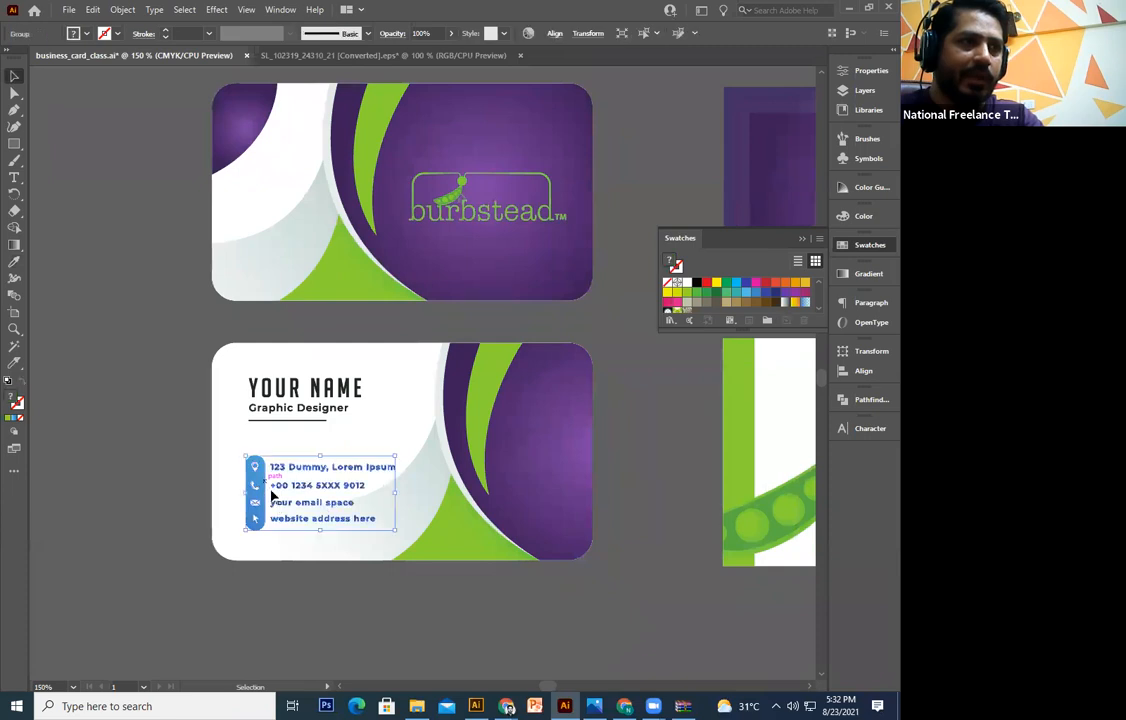
pyautogui.click(265, 483)
pyautogui.doubleClick(265, 483)
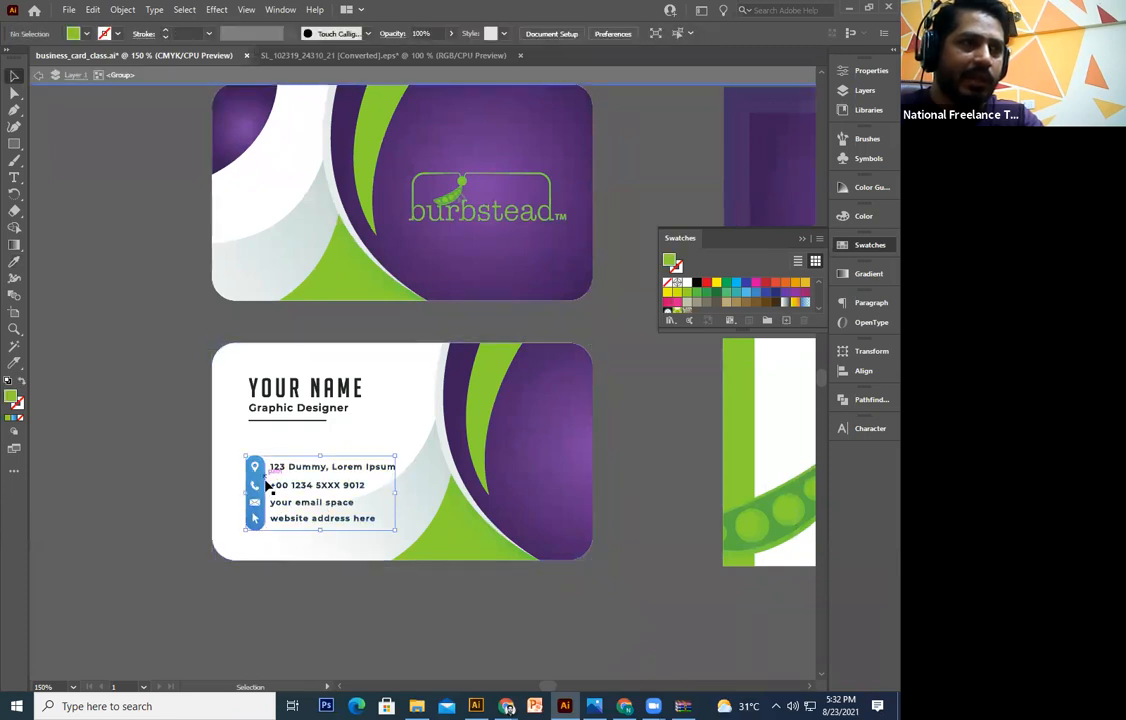
pyautogui.click(14, 263)
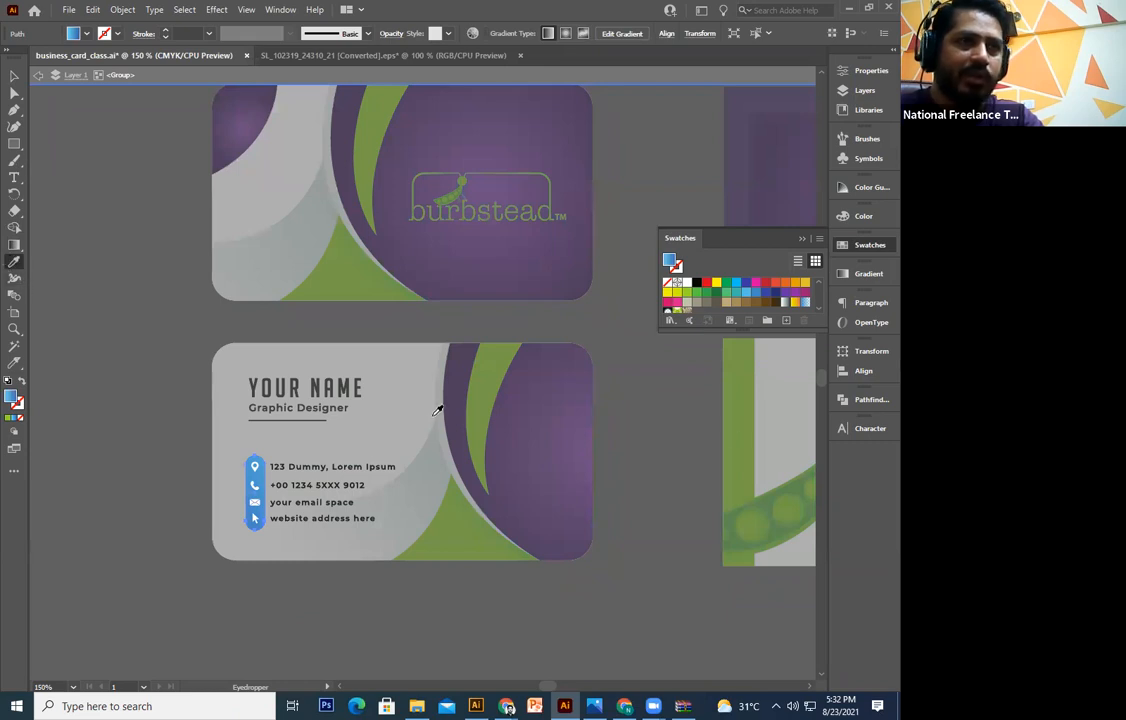
pyautogui.click(541, 415)
pyautogui.click(15, 86)
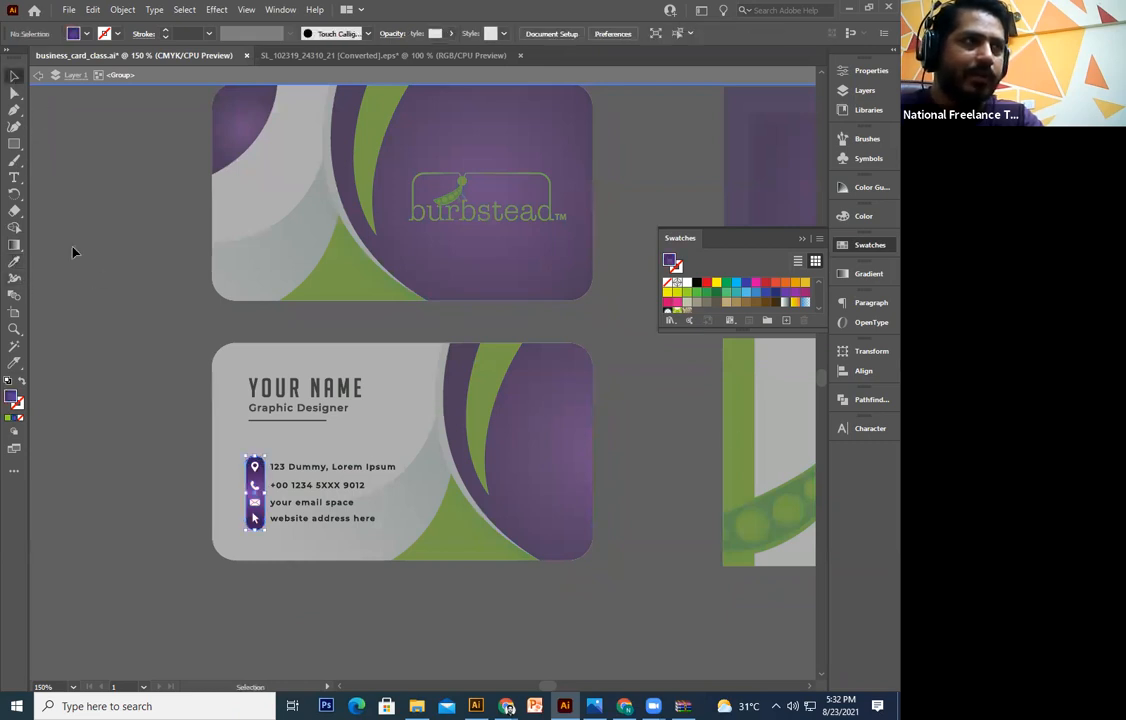
pyautogui.doubleClick(65, 220)
# Copy the green pea caterpillar group from the nested clip group of the neighbouring reference card, then leave isolation
pyautogui.moveTo(497, 522); pyautogui.dragTo(281, 519)
pyautogui.moveTo(485, 448); pyautogui.dragTo(417, 461)
pyautogui.moveTo(312, 442); pyautogui.dragTo(400, 467)
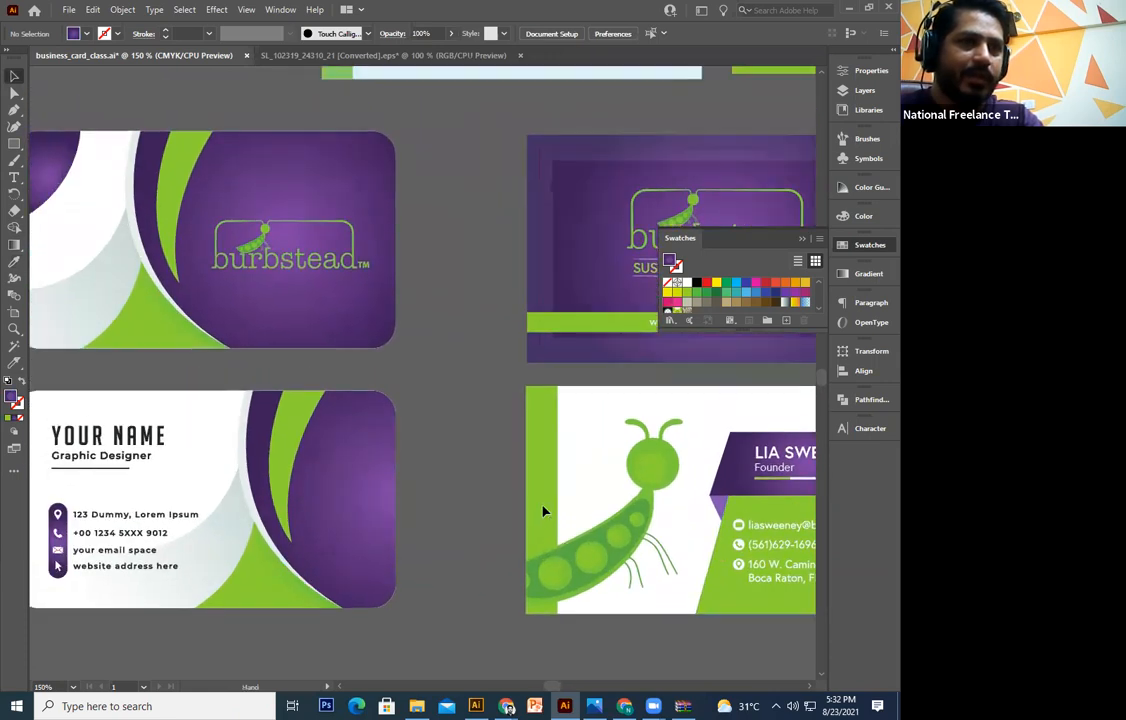
pyautogui.doubleClick(508, 528)
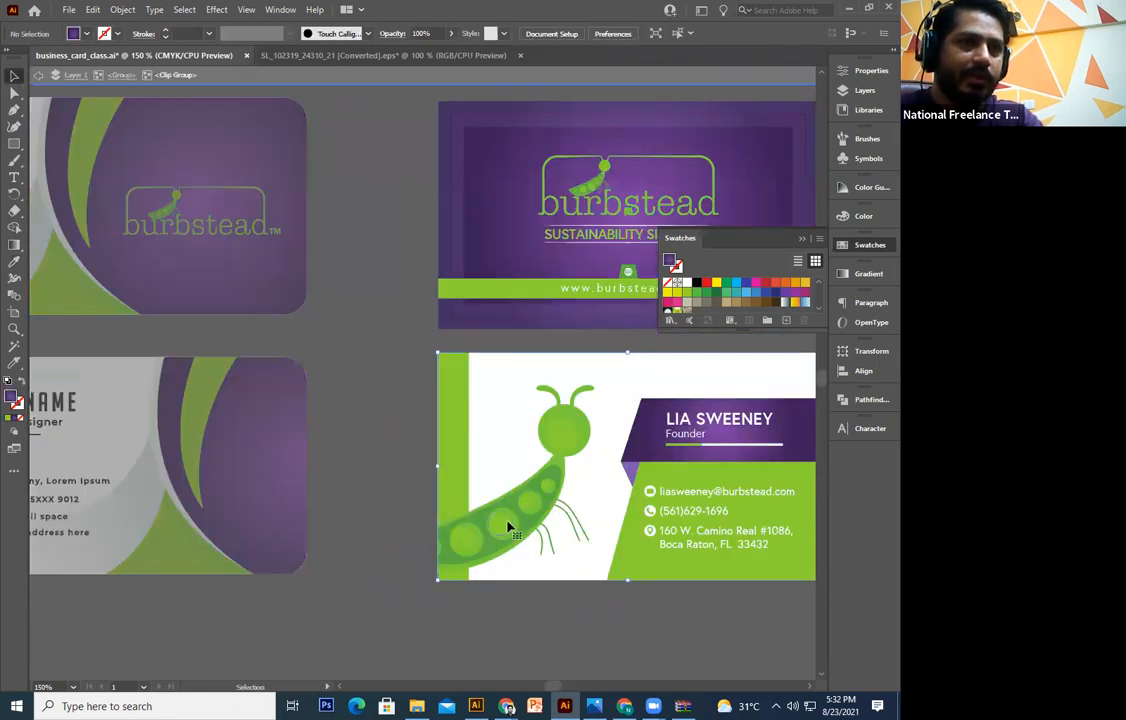
pyautogui.click(503, 542)
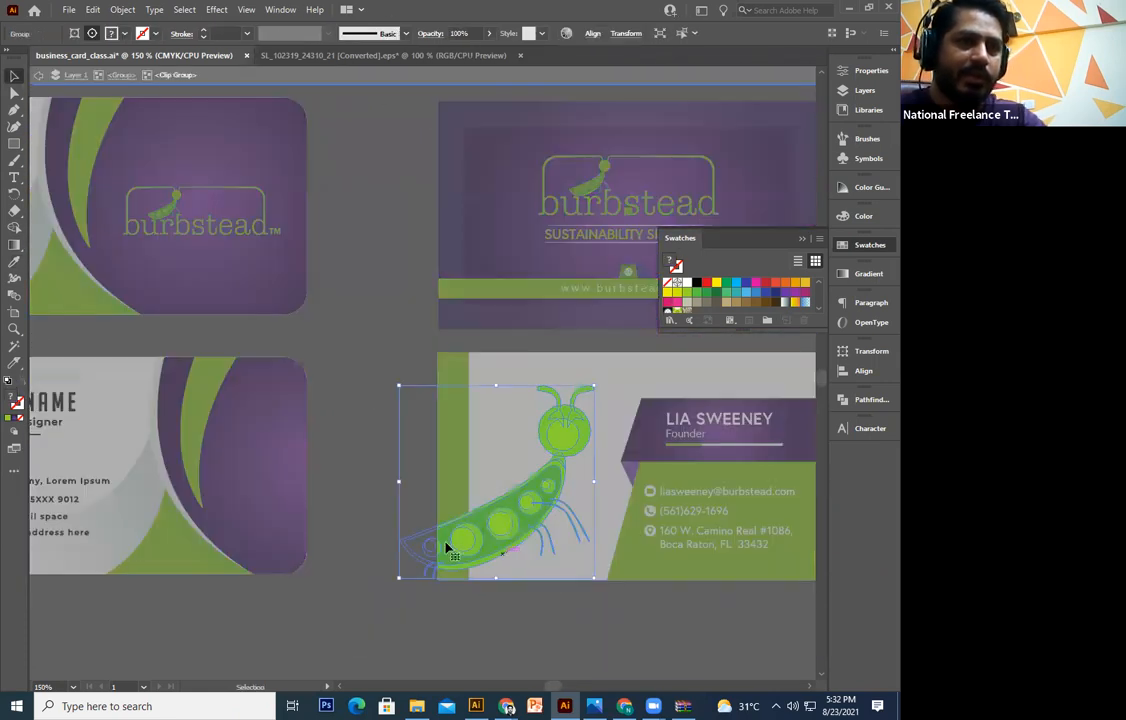
pyautogui.click(378, 517)
pyautogui.doubleClick(378, 517)
# Paste the caterpillar in front and move it so it overlaps the right edge of the rounded back card
pyautogui.moveTo(303, 524); pyautogui.dragTo(396, 514)
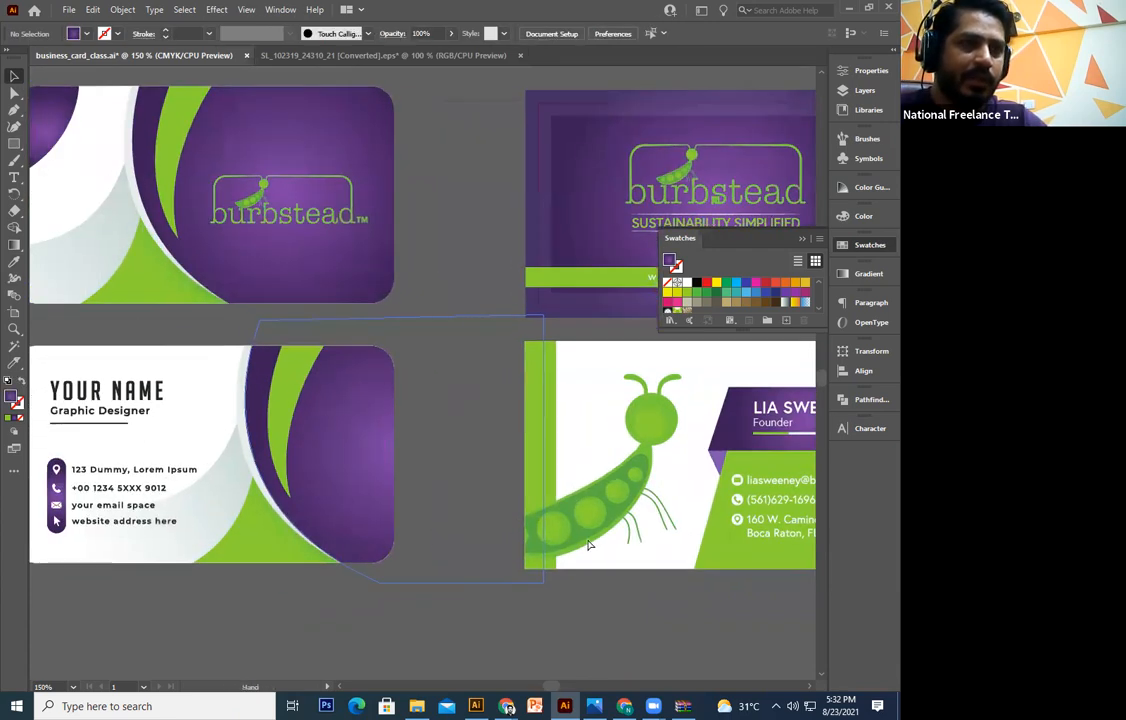
pyautogui.hotkey('ctrl', 'f')
pyautogui.moveTo(584, 521); pyautogui.dragTo(406, 521)
pyautogui.click(503, 460)
pyautogui.click(427, 494)
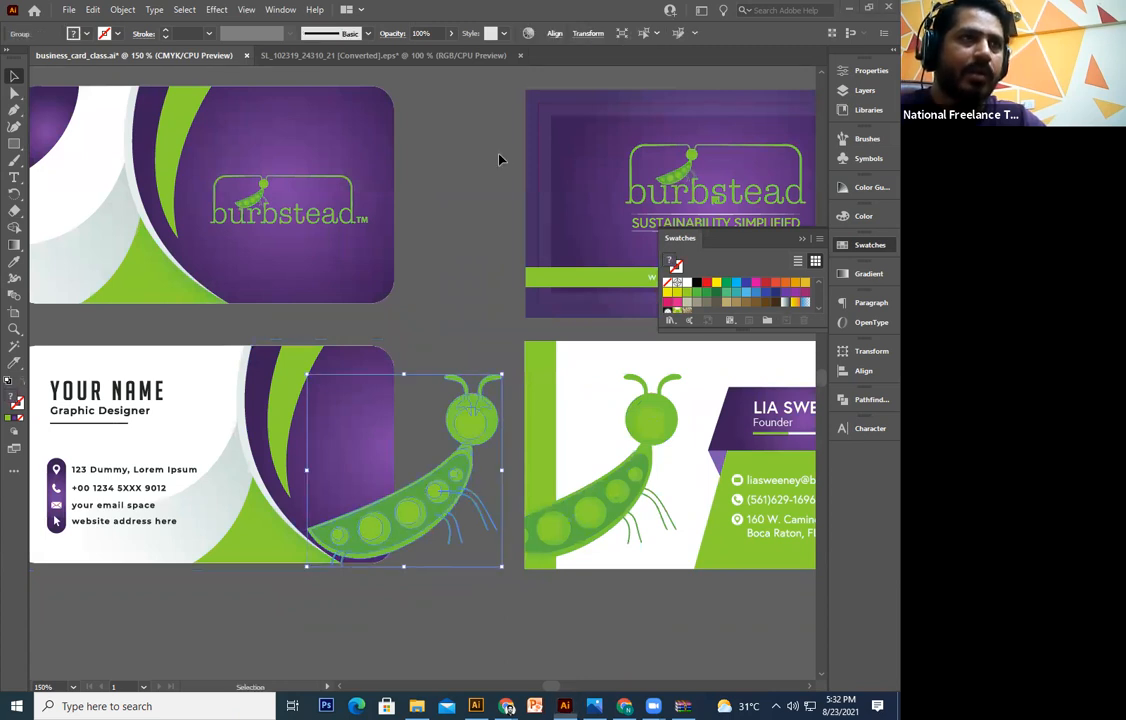
# Reflect the pasted caterpillar across the vertical axis so its head faces the card's text
pyautogui.rightClick(421, 528)
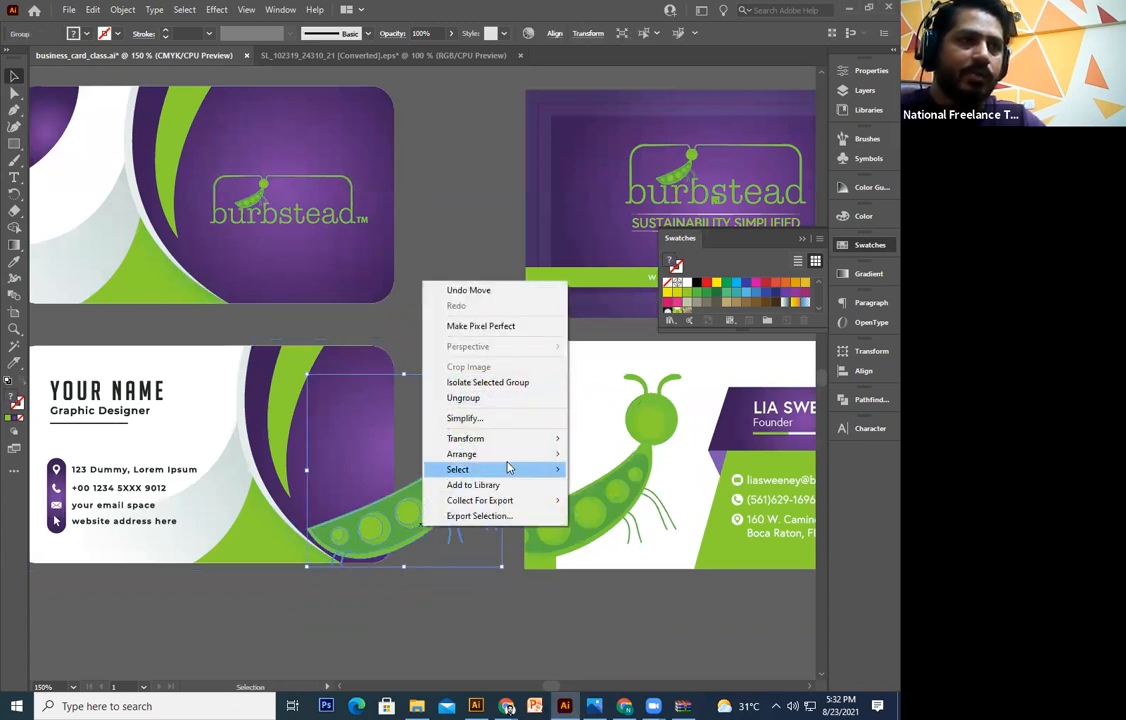
pyautogui.moveTo(599, 441)
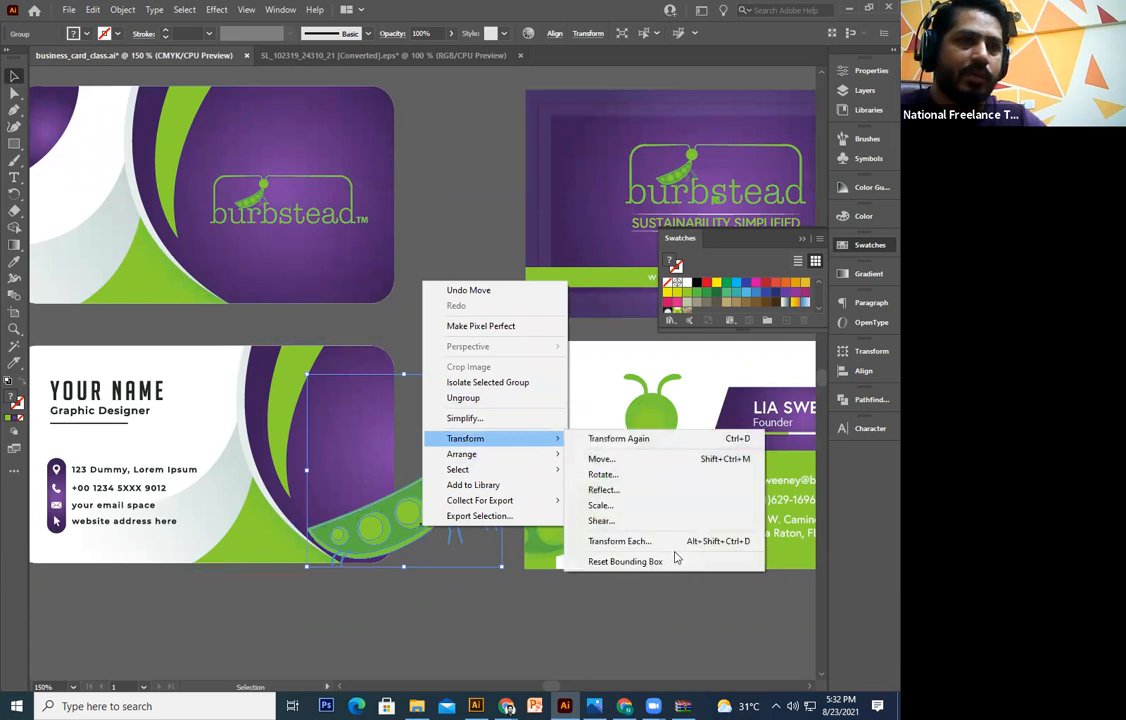
pyautogui.click(604, 489)
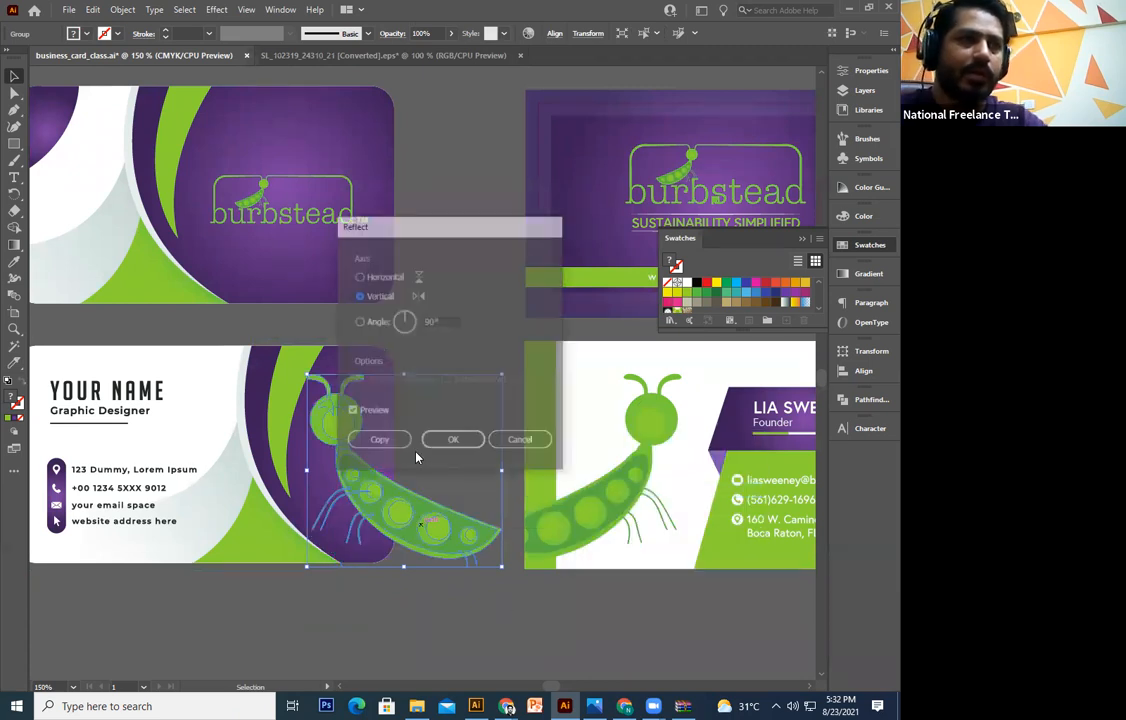
pyautogui.click(455, 441)
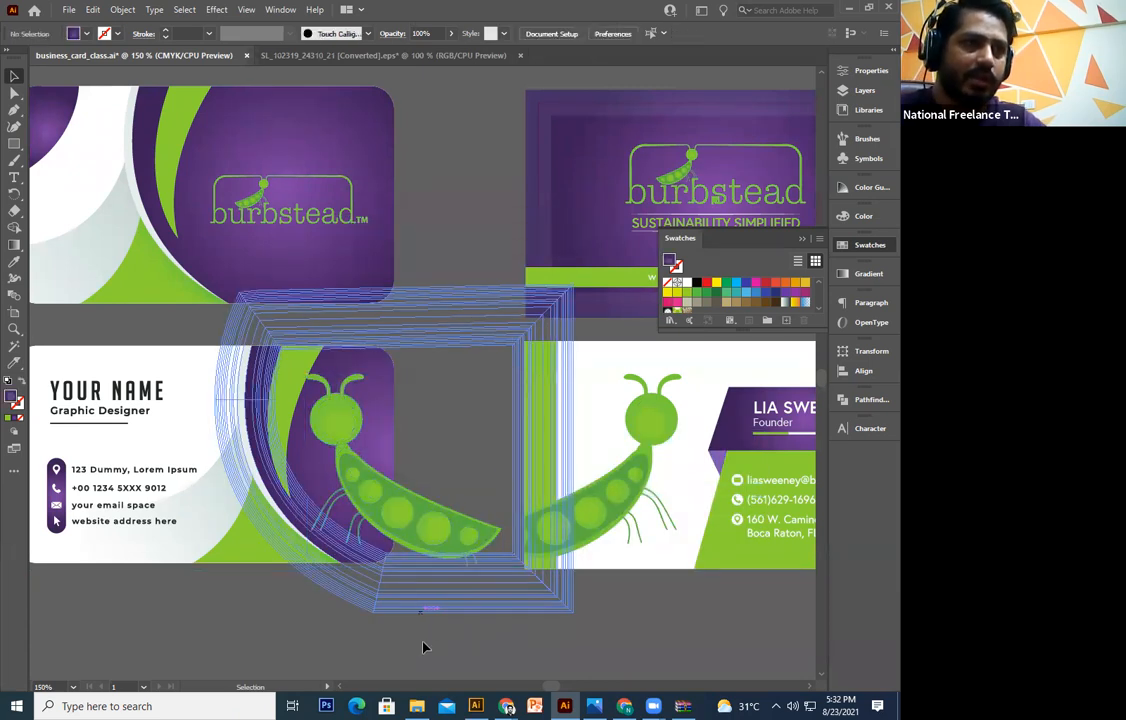
pyautogui.click(470, 626)
# Scale the caterpillar down slightly and position its head and front legs within the back card's purple area
pyautogui.hscroll(-5, 520, 533)
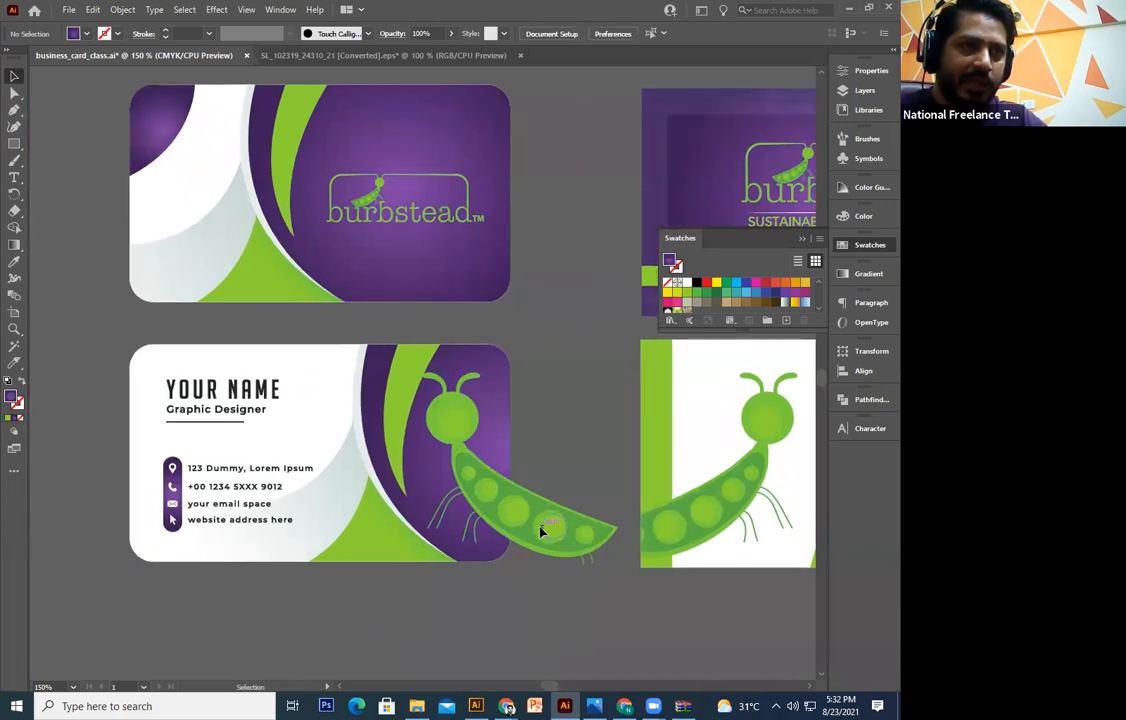
pyautogui.moveTo(540, 526); pyautogui.dragTo(547, 530)
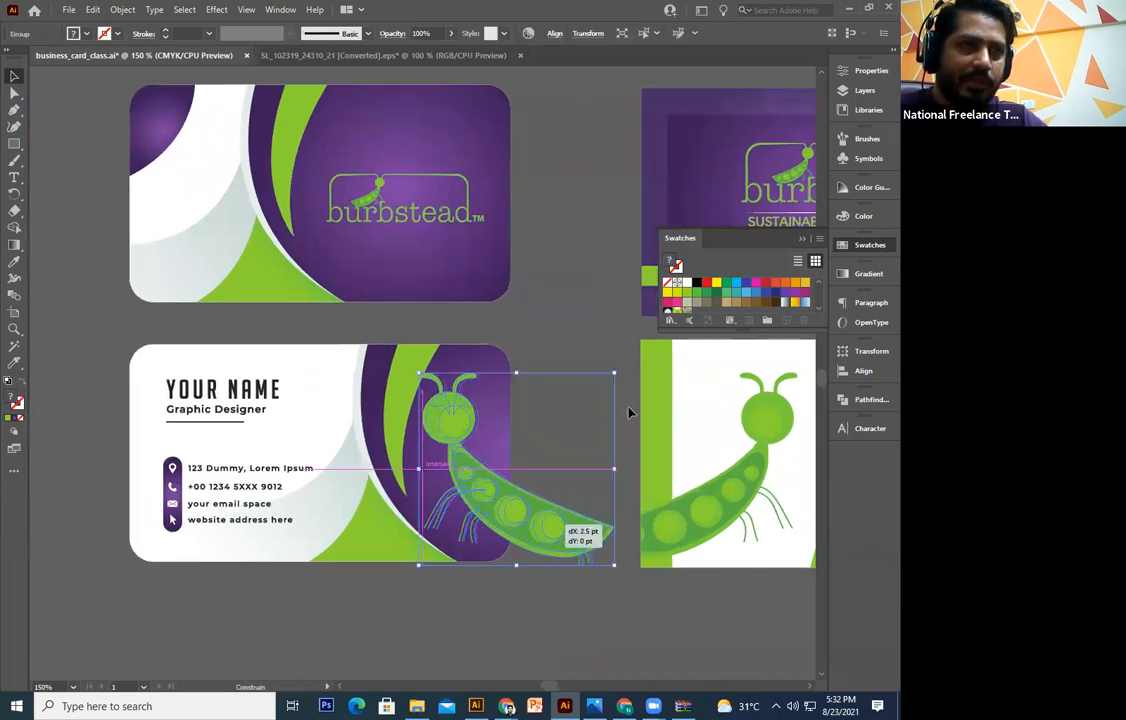
pyautogui.moveTo(627, 374)
pyautogui.mouseDown()
pyautogui.moveTo(621, 387)
pyautogui.moveTo(617, 377)
pyautogui.mouseUp()
pyautogui.moveTo(568, 513); pyautogui.dragTo(553, 515)
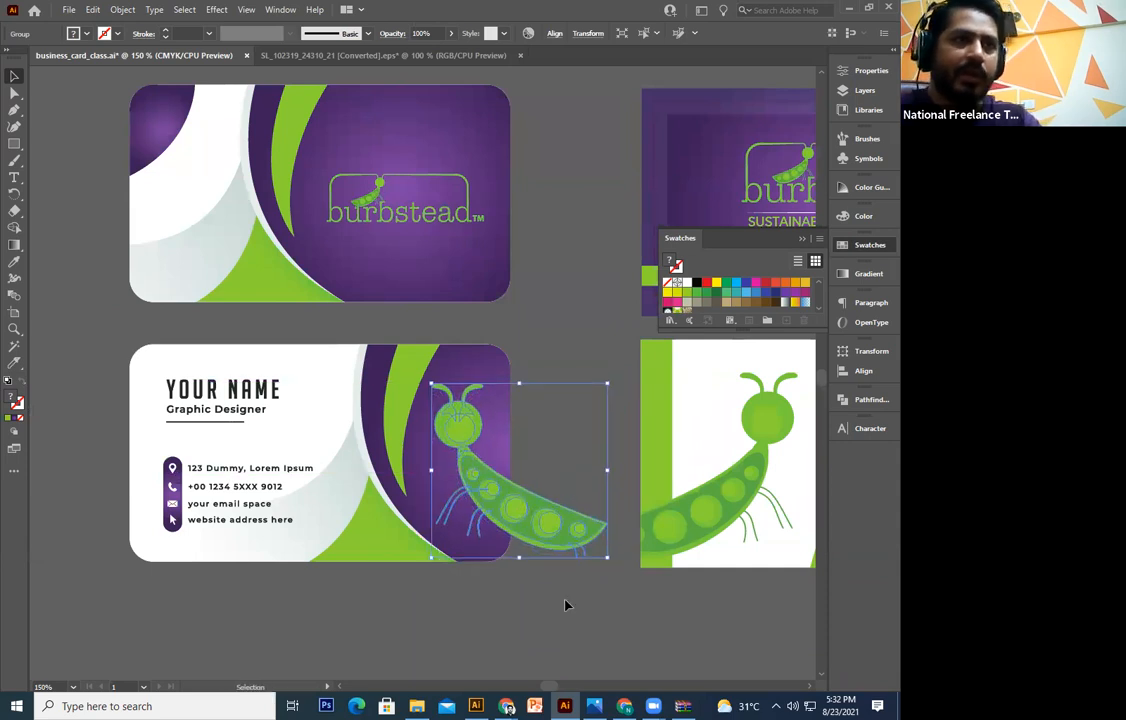
pyautogui.click(571, 624)
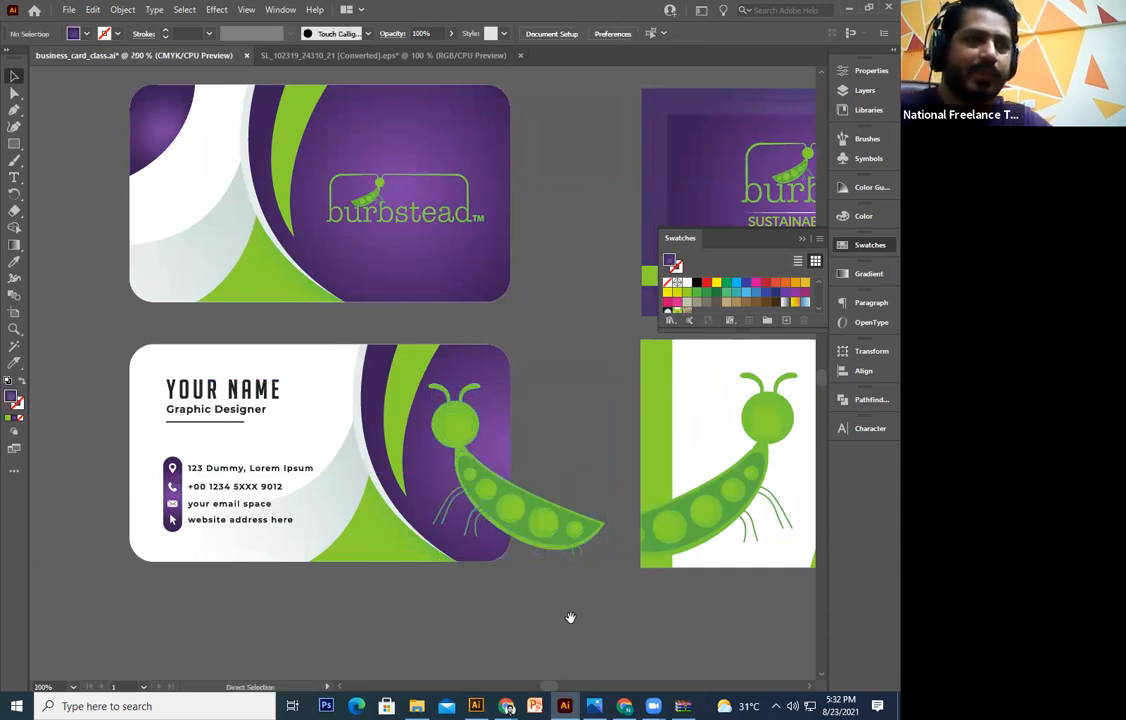
# Draw a closed Pen tool outline around the caterpillar's visible part, with one side running straight along the card's right edge
pyautogui.hotkey('ctrl', '+')
pyautogui.hotkey('ctrl', '+')
pyautogui.moveTo(571, 617); pyautogui.dragTo(400, 322)
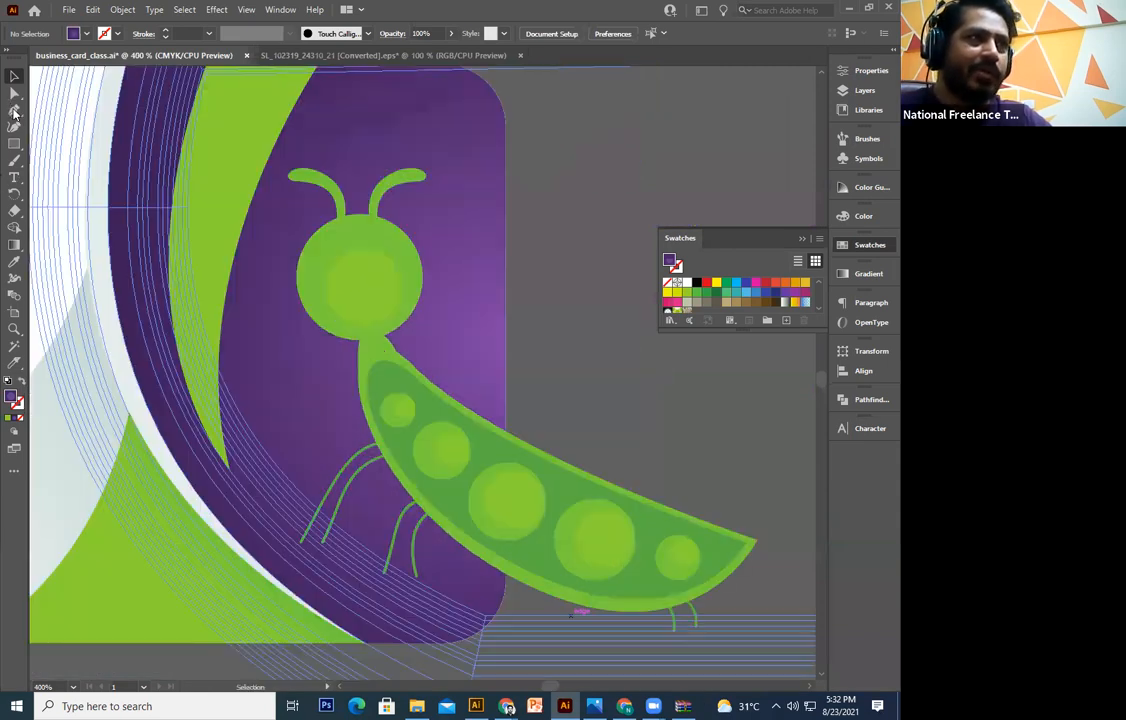
pyautogui.press('p')
pyautogui.click(419, 150)
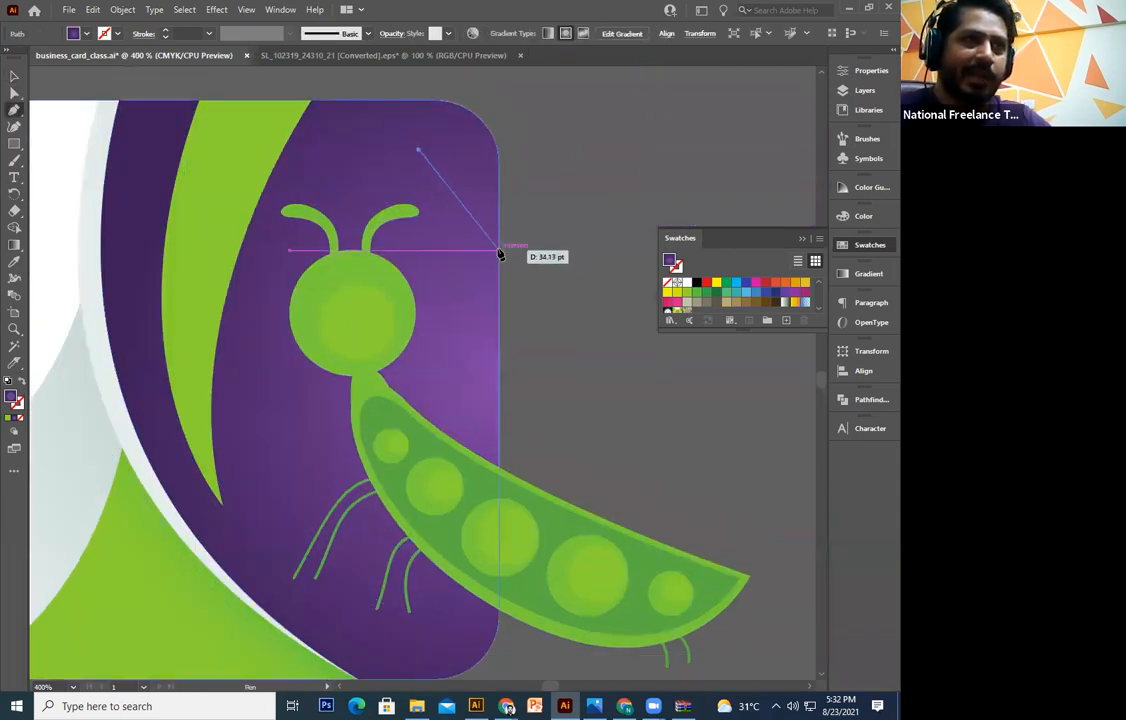
pyautogui.click(498, 249)
pyautogui.scroll(-2, 505, 495)
pyautogui.click(519, 516)
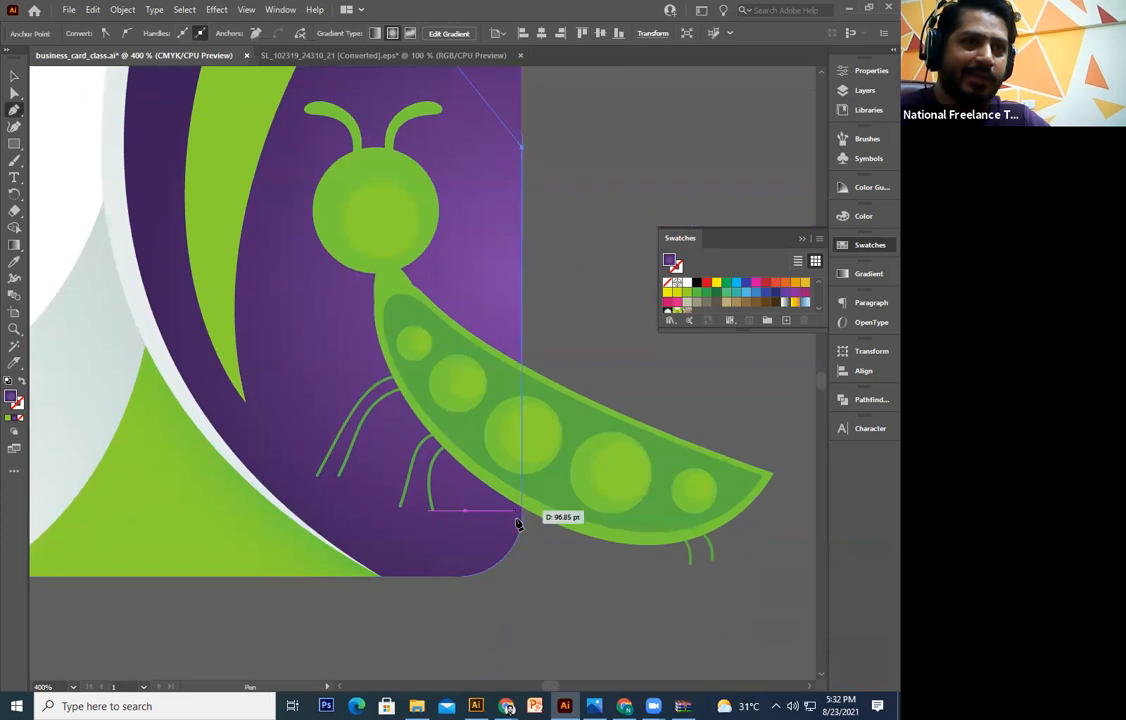
pyautogui.click(437, 547)
pyautogui.click(364, 547)
pyautogui.click(277, 460)
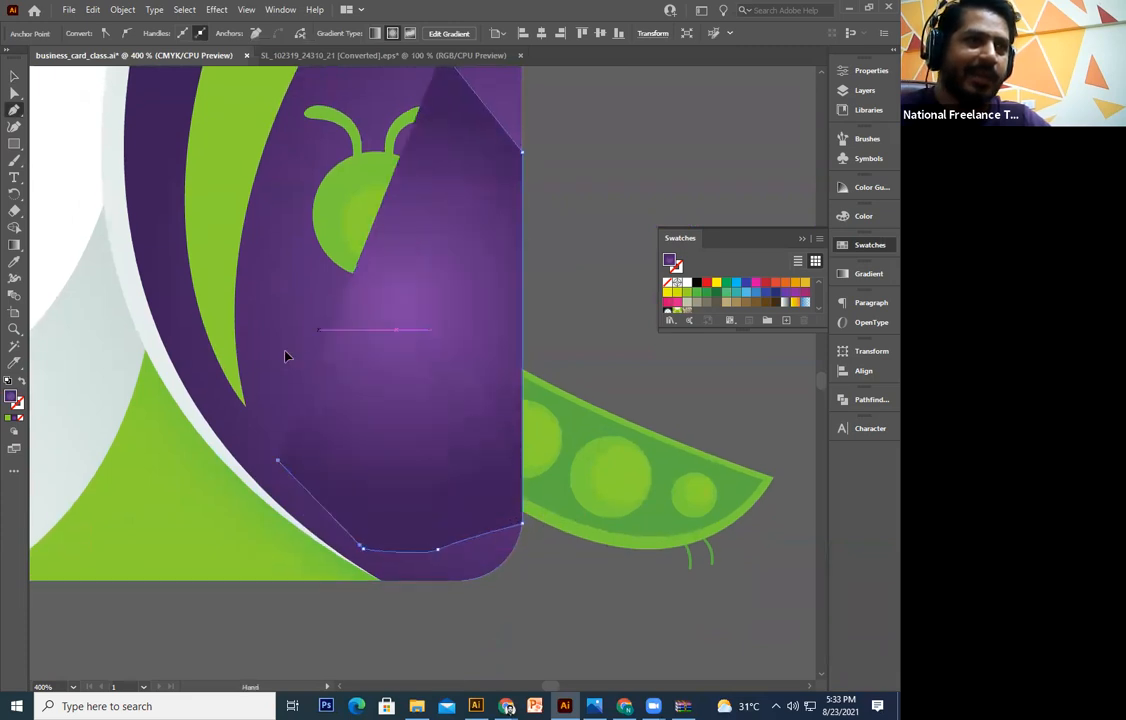
pyautogui.scroll(2, 319, 325)
pyautogui.click(286, 350)
pyautogui.click(285, 266)
pyautogui.click(302, 178)
pyautogui.click(439, 171)
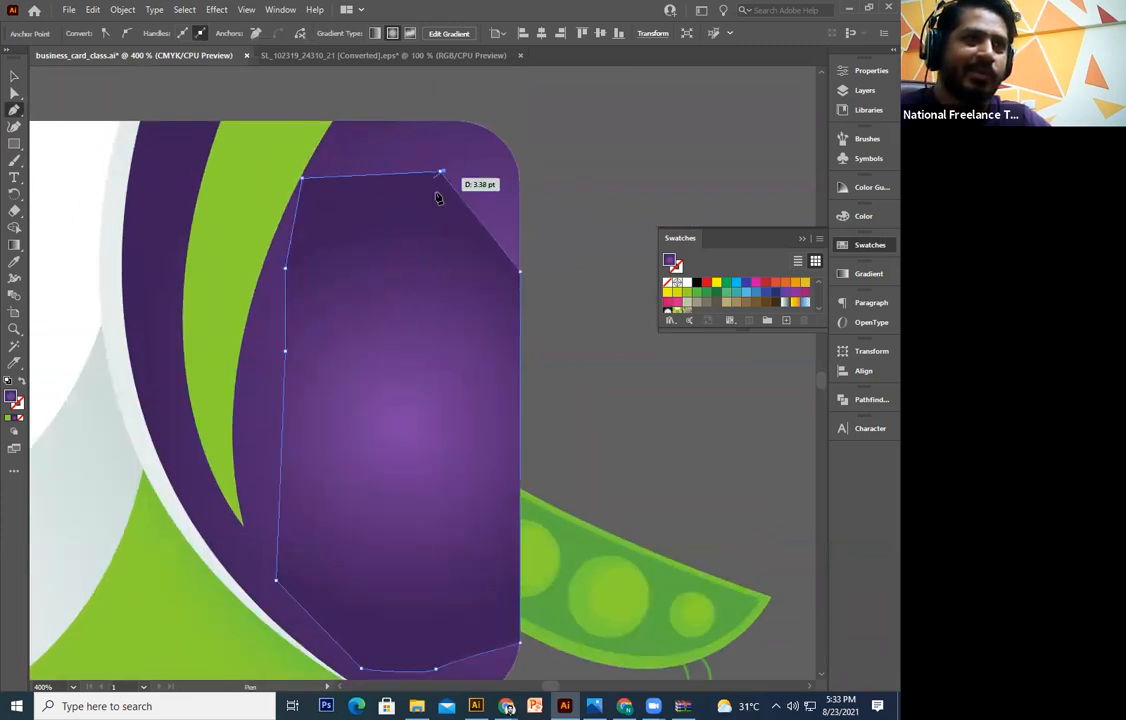
# Make a clipping mask from the drawn outline and the caterpillar to hide the tail beyond the card edge
pyautogui.press('v')
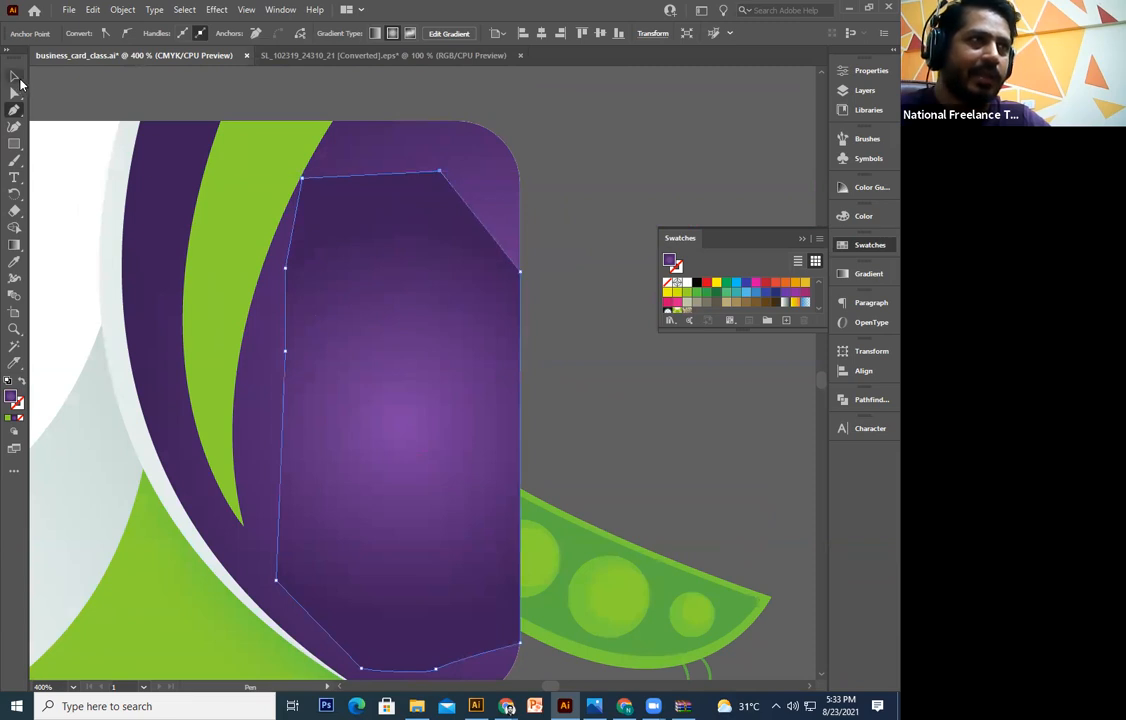
pyautogui.click(416, 456)
pyautogui.keyDown('shift'); pyautogui.click(606, 584); pyautogui.keyUp('shift')
pyautogui.rightClick(604, 573)
pyautogui.click(660, 470)
pyautogui.click(745, 501)
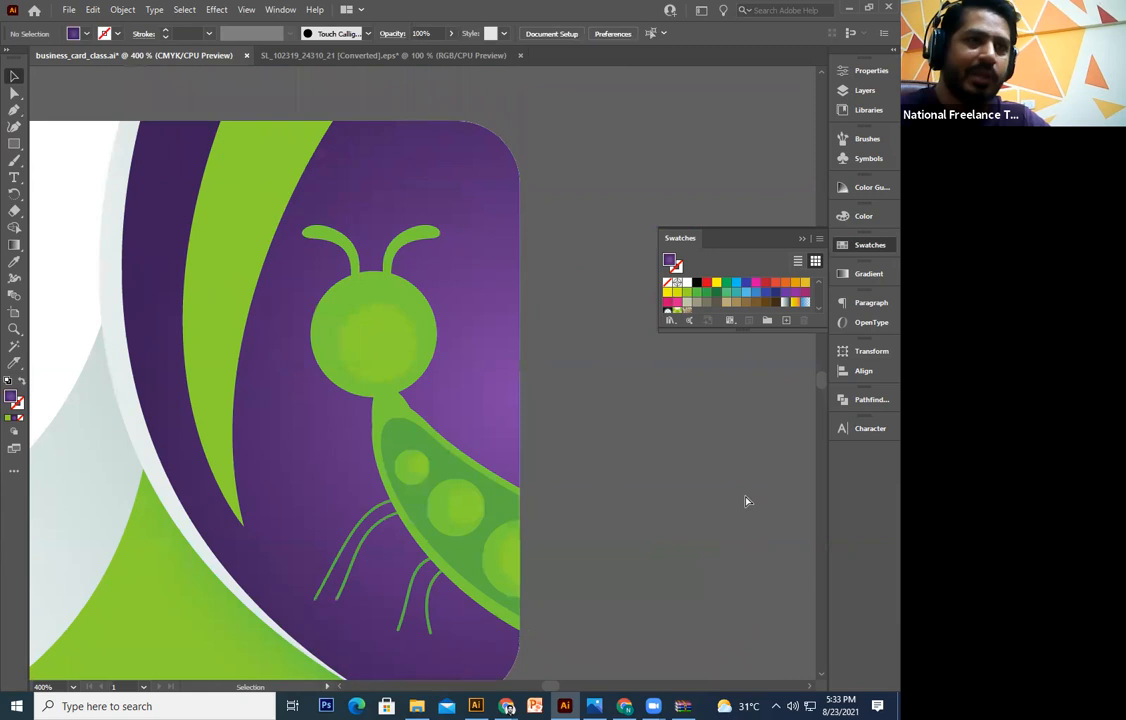
# Review the clipped caterpillar on the back card alongside the front card and the reference design
pyautogui.hotkey('ctrl', '-')
pyautogui.hotkey('ctrl', '-')
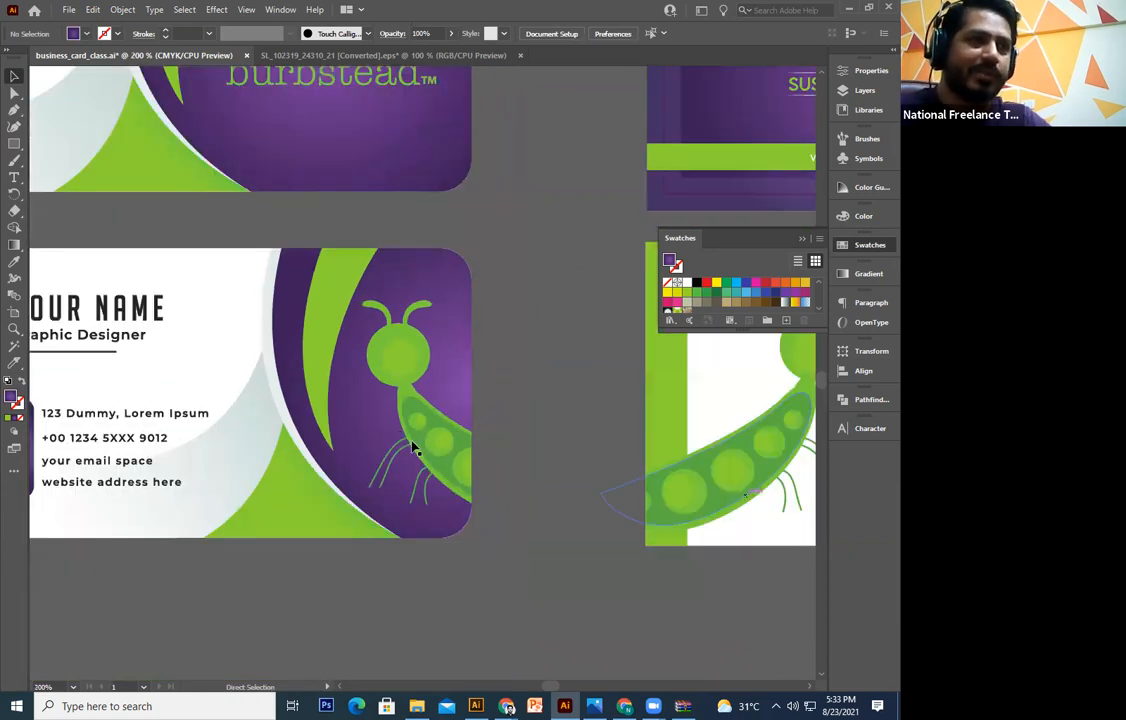
pyautogui.hotkey('ctrl', '-')
pyautogui.moveTo(261, 470); pyautogui.dragTo(326, 446)
pyautogui.moveTo(368, 325)
pyautogui.mouseDown()
pyautogui.moveTo(320, 483)
pyautogui.moveTo(368, 325)
pyautogui.mouseUp()
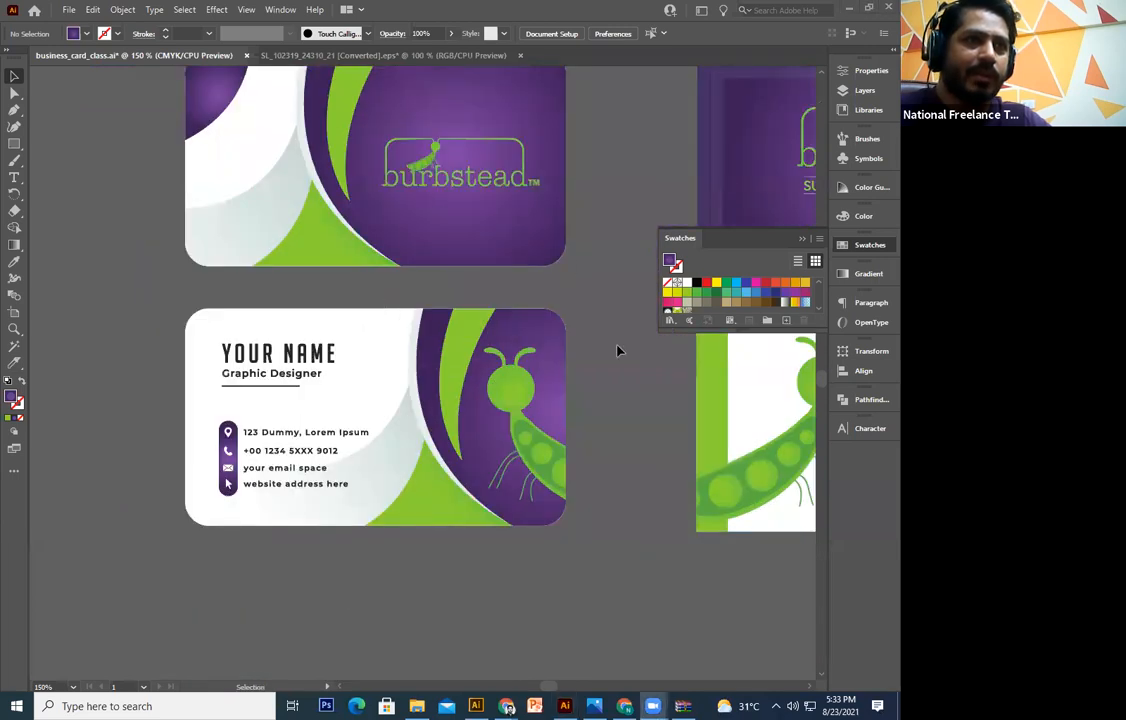
pyautogui.hscroll(2, 545, 410)
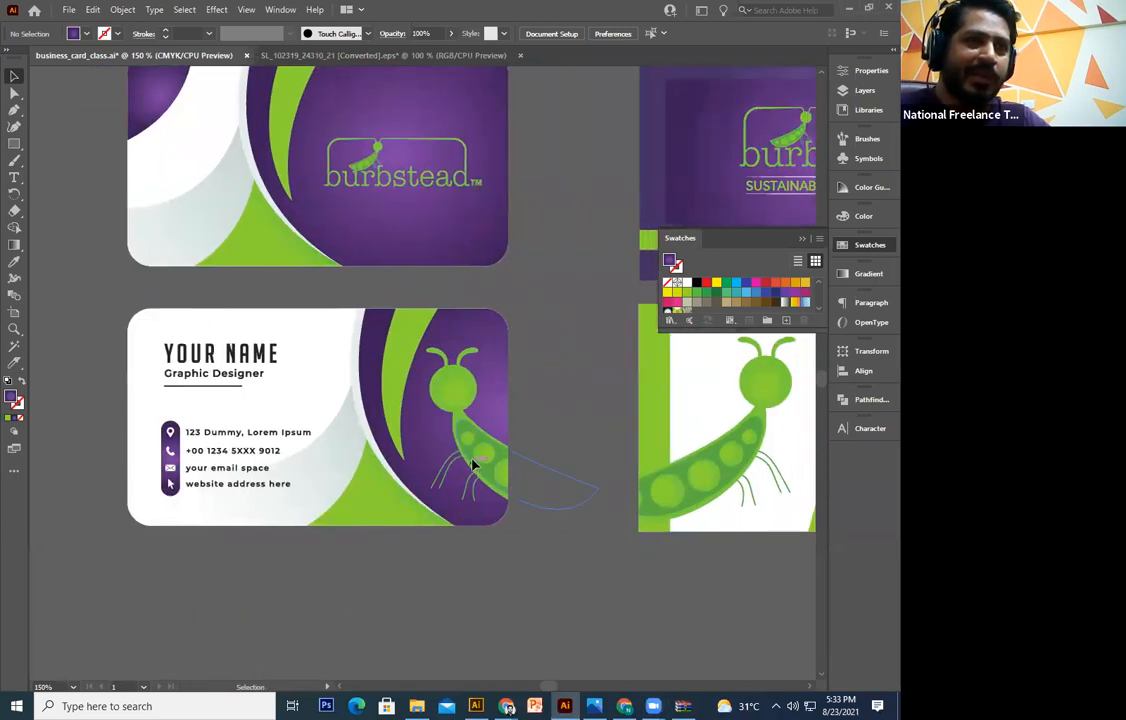
pyautogui.click(474, 464)
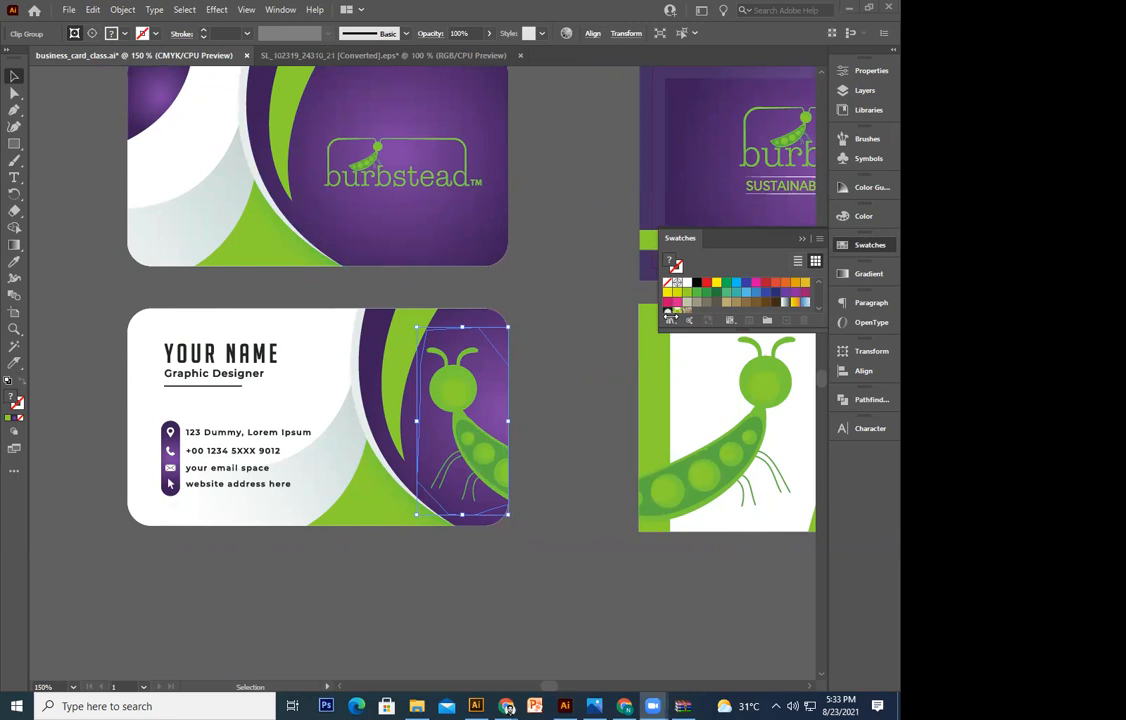
pyautogui.moveTo(488, 553); pyautogui.dragTo(558, 501)
pyautogui.click(518, 583)
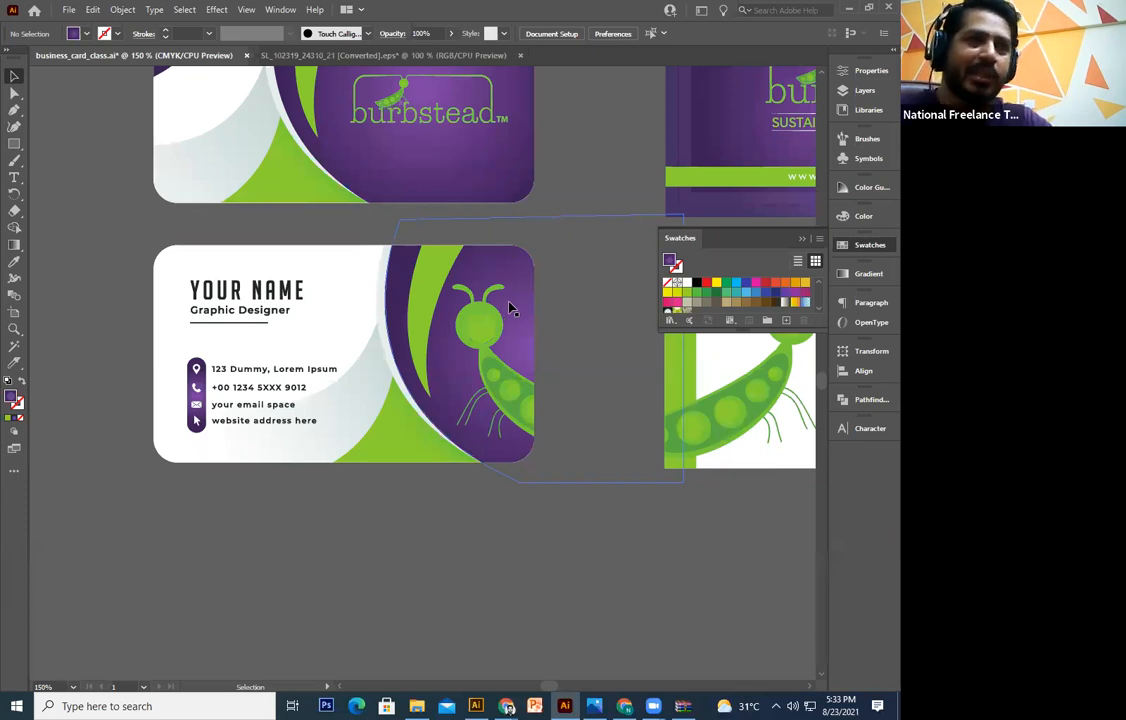
pyautogui.moveTo(614, 510); pyautogui.dragTo(565, 438)
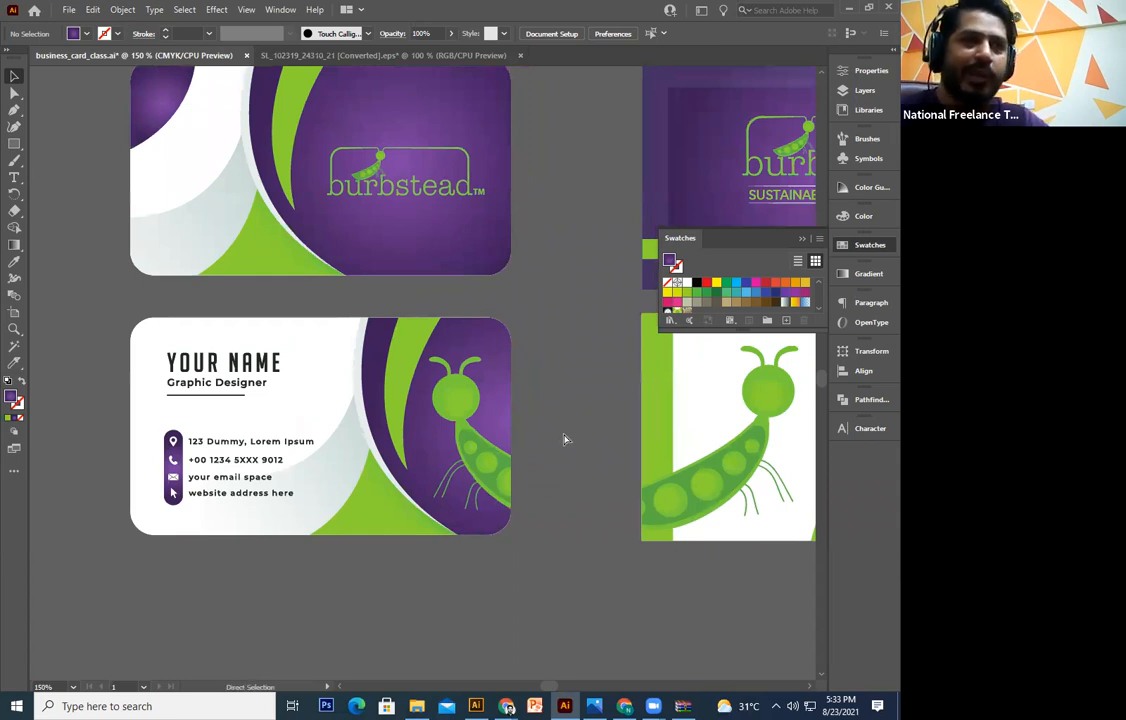
# Try moving the caterpillar inside its clipping mask, undo the moves and leave the clip group
pyautogui.hotkey('ctrl', '=')
pyautogui.scroll(-1, 563, 431)
pyautogui.doubleClick(508, 492)
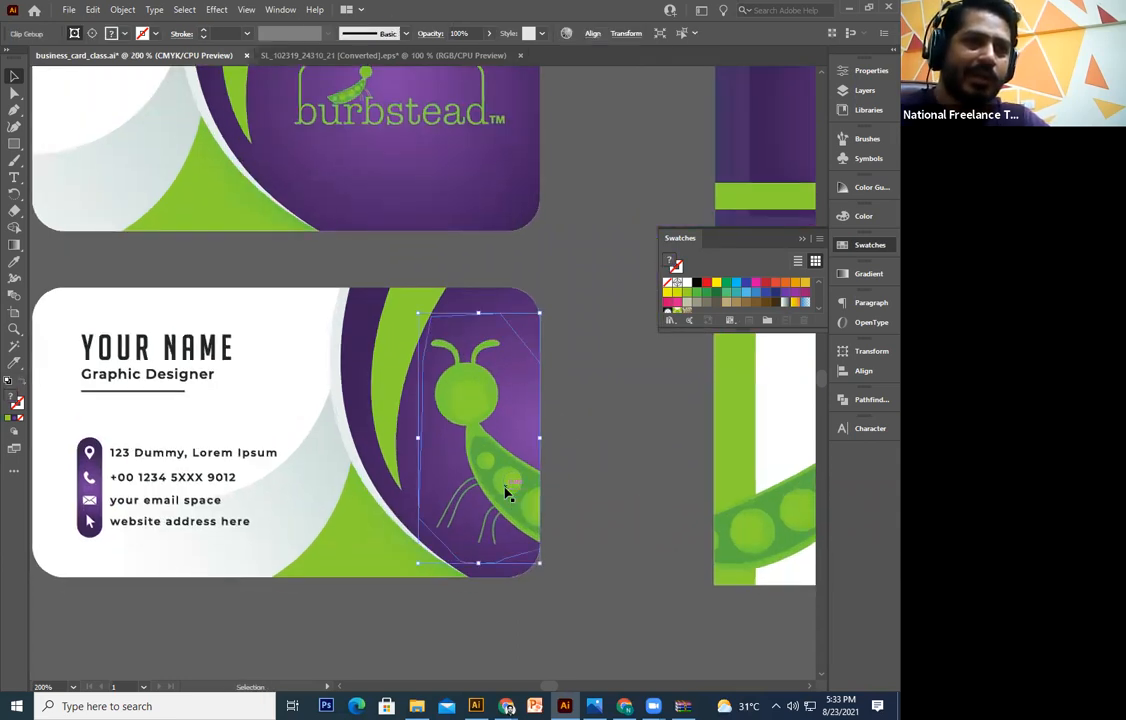
pyautogui.moveTo(500, 462); pyautogui.dragTo(590, 606)
pyautogui.hotkey('ctrl', 'z')
pyautogui.hotkey('ctrl', 'z')
pyautogui.hotkey('ctrl', 'z')
pyautogui.hotkey('ctrl', 'z')
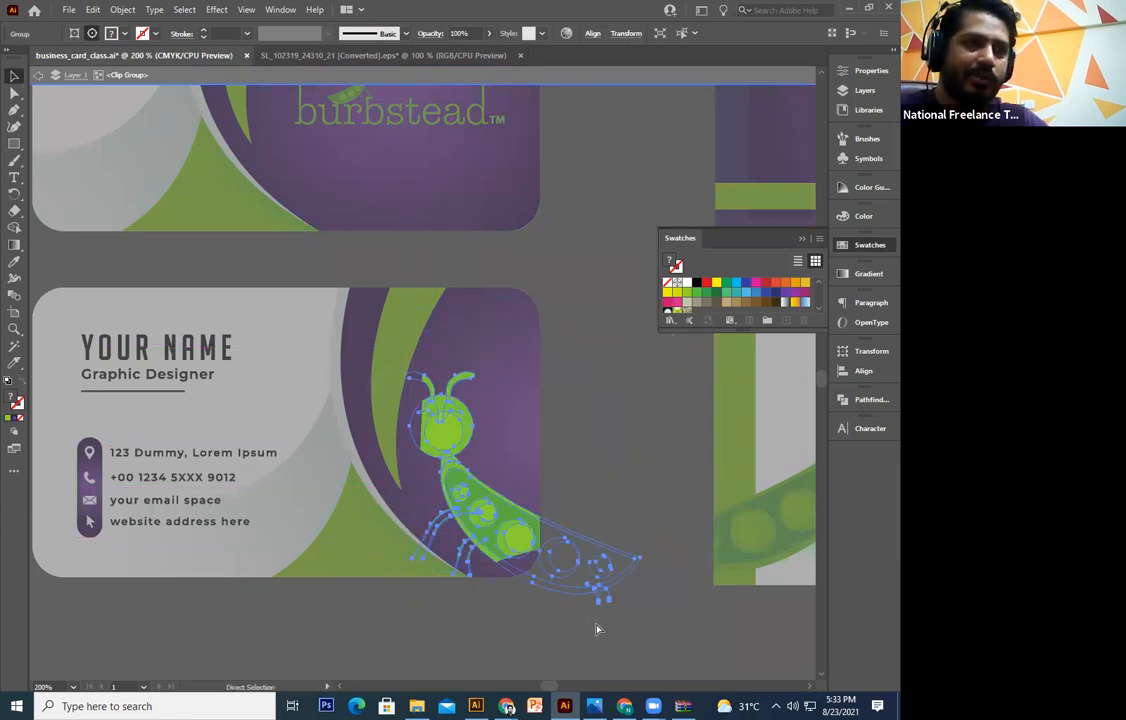
pyautogui.hotkey('ctrl', 'z')
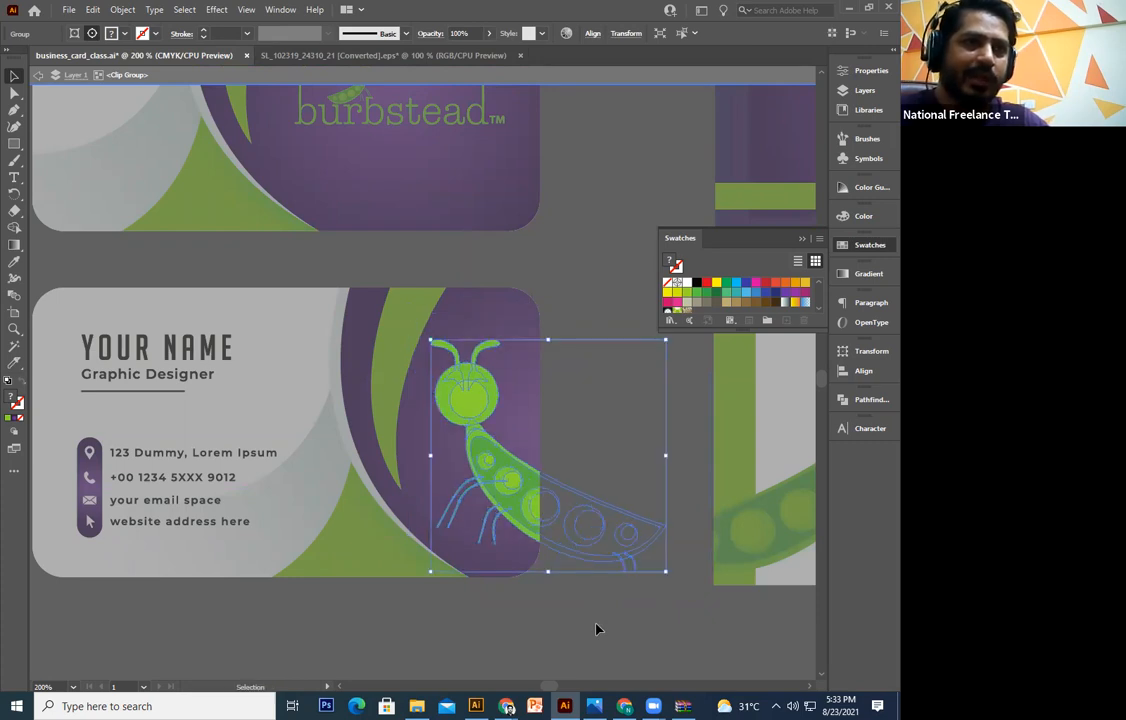
pyautogui.doubleClick(596, 629)
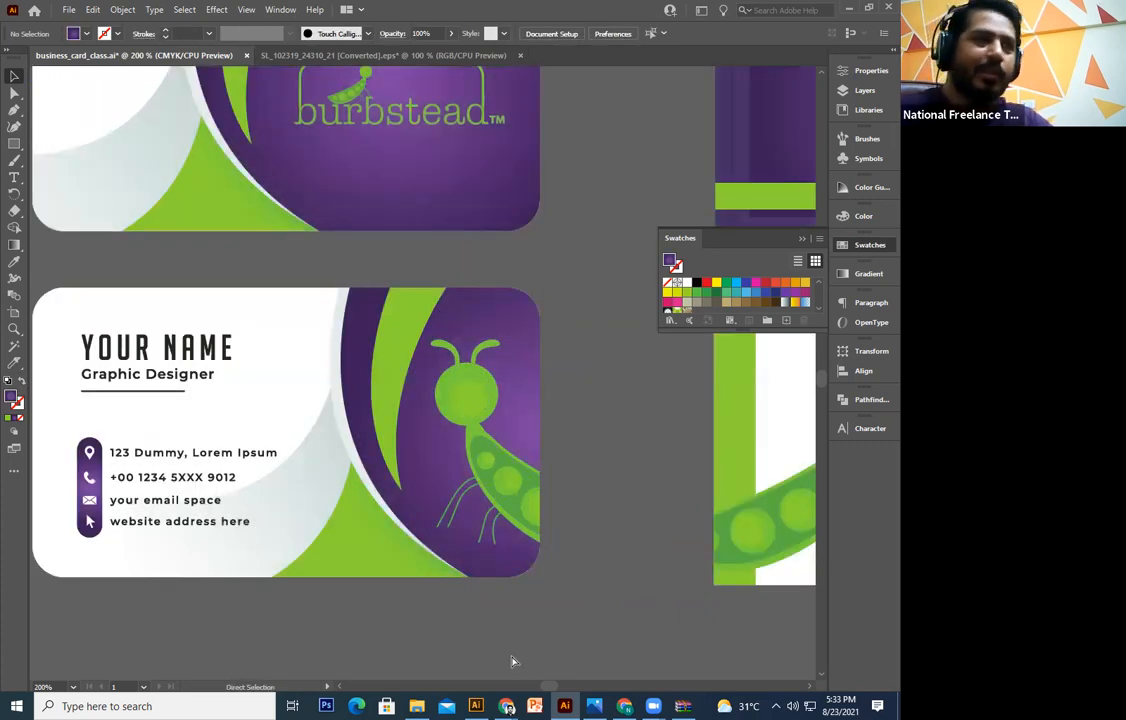
pyautogui.hotkey('ctrl', '-')
pyautogui.hotkey('ctrl', '-')
pyautogui.moveTo(447, 525); pyautogui.dragTo(524, 588)
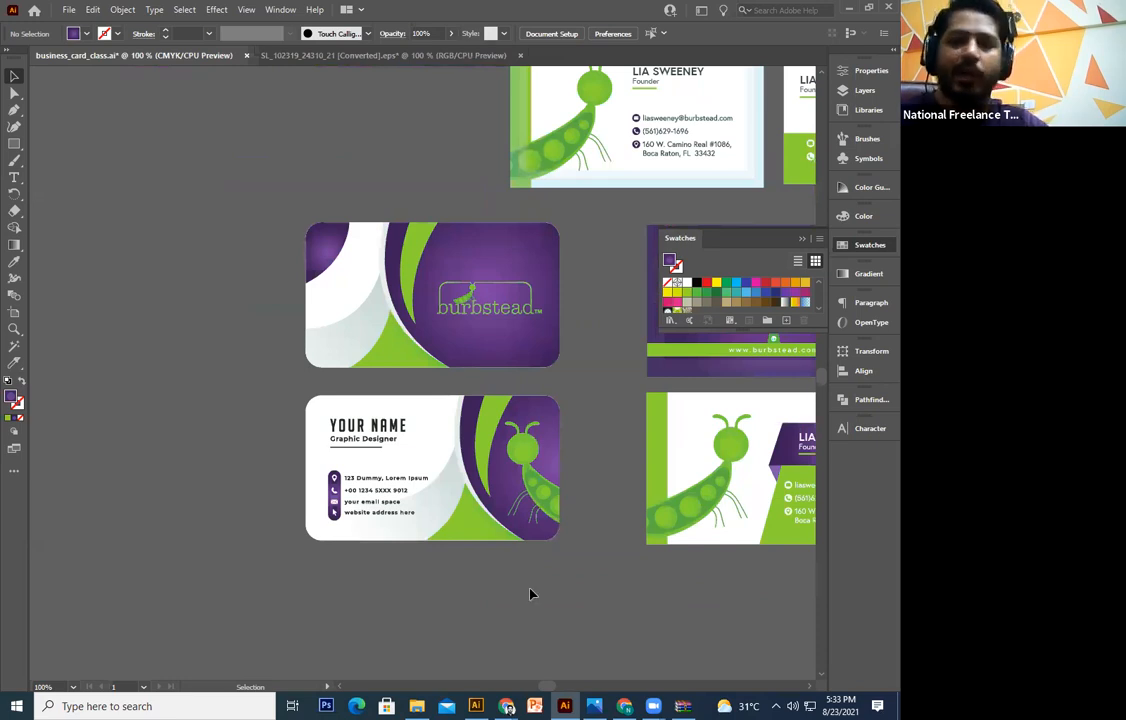
# Delete the placeholder name and the Graphic Designer title from the back card
pyautogui.hotkey('ctrl', '+')
pyautogui.hotkey('ctrl', '+')
pyautogui.hotkey('ctrl', '+')
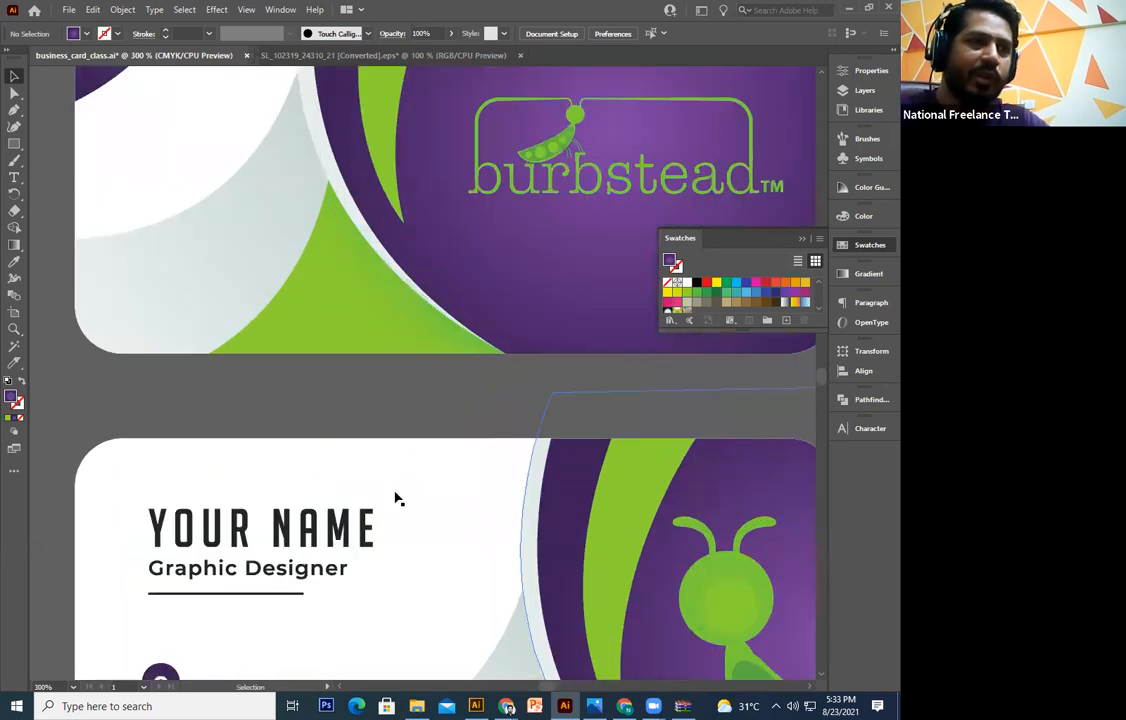
pyautogui.scroll(-2, 395, 498)
pyautogui.click(398, 486)
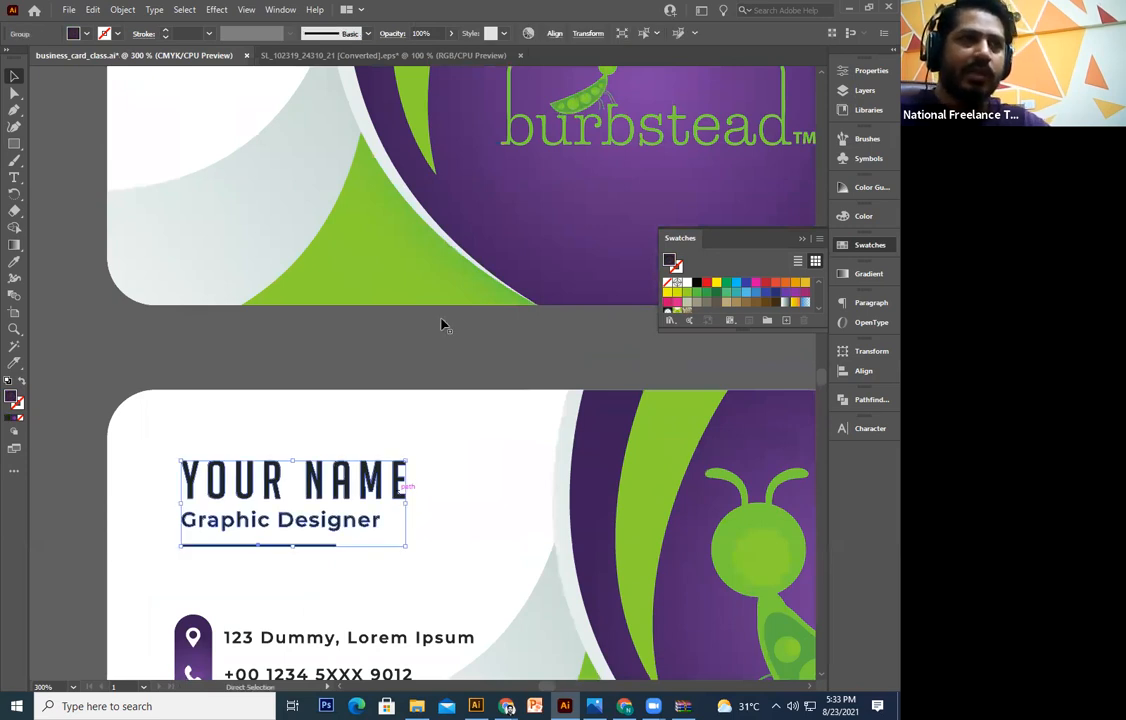
pyautogui.hotkey('ctrl', '-')
pyautogui.doubleClick(449, 358)
pyautogui.press('Delete')
pyautogui.click(447, 356)
pyautogui.press('Delete')
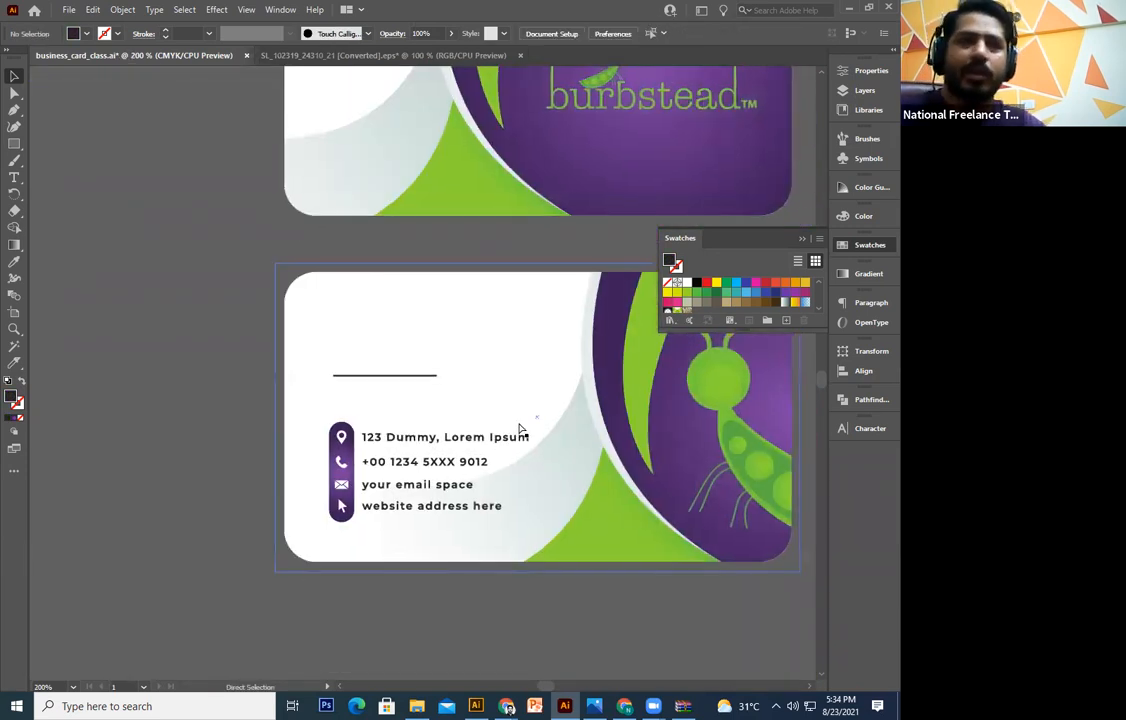
# Copy the founder's name, title and contact details with icons from the white caterpillar reference card and paste them near the back card
pyautogui.hotkey('ctrl', '-')
pyautogui.moveTo(578, 437); pyautogui.dragTo(532, 460)
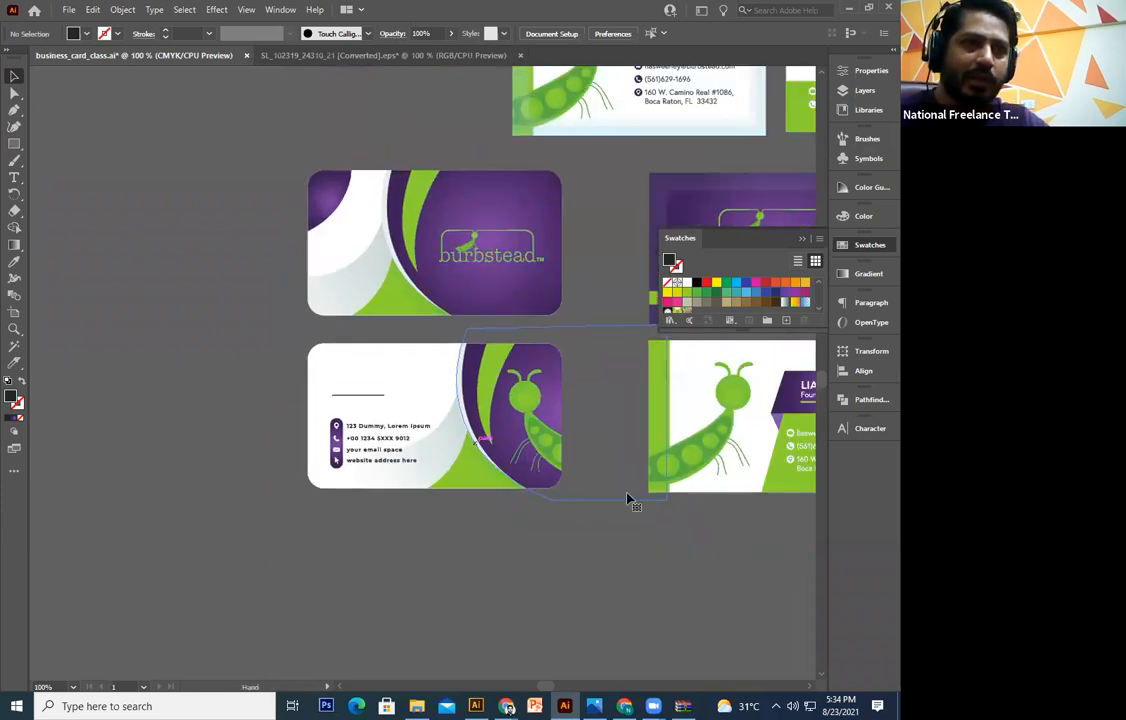
pyautogui.moveTo(631, 500); pyautogui.dragTo(367, 544)
pyautogui.click(565, 437)
pyautogui.scroll(7, 330, 400)
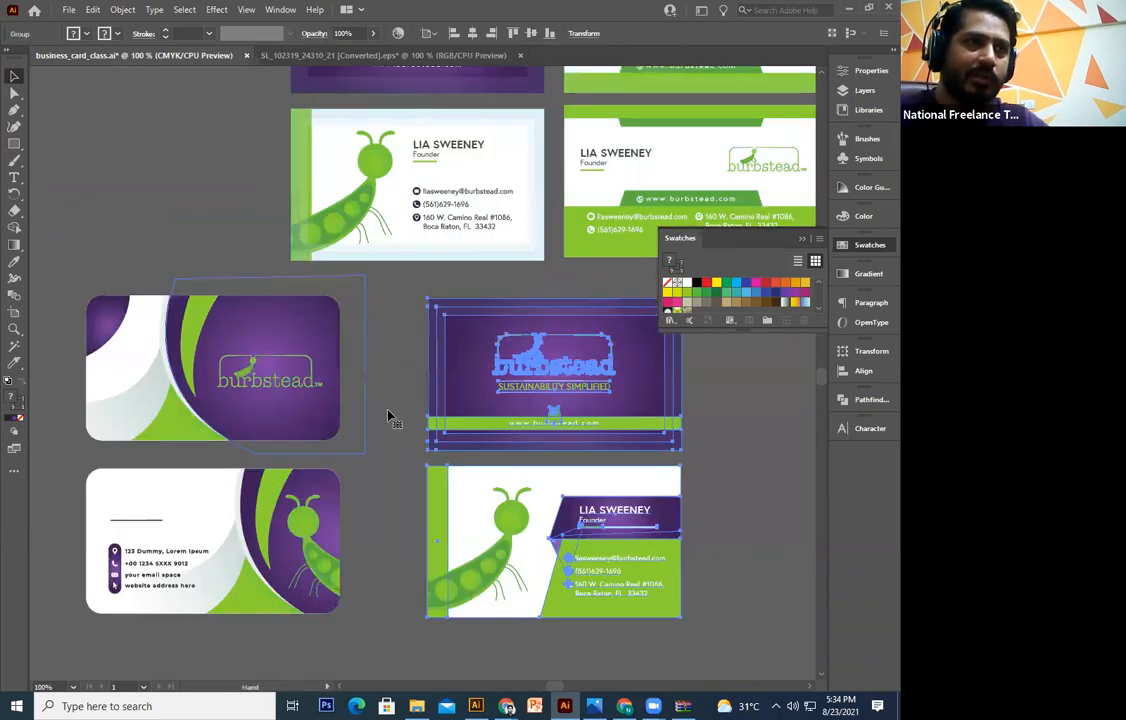
pyautogui.click(188, 447)
pyautogui.moveTo(371, 336); pyautogui.dragTo(493, 195)
pyautogui.moveTo(410, 467); pyautogui.dragTo(477, 272)
pyautogui.hotkey('ctrl', 'v')
# Move the pasted name and contact details into the empty area below the back card
pyautogui.hotkey('ctrl', '+')
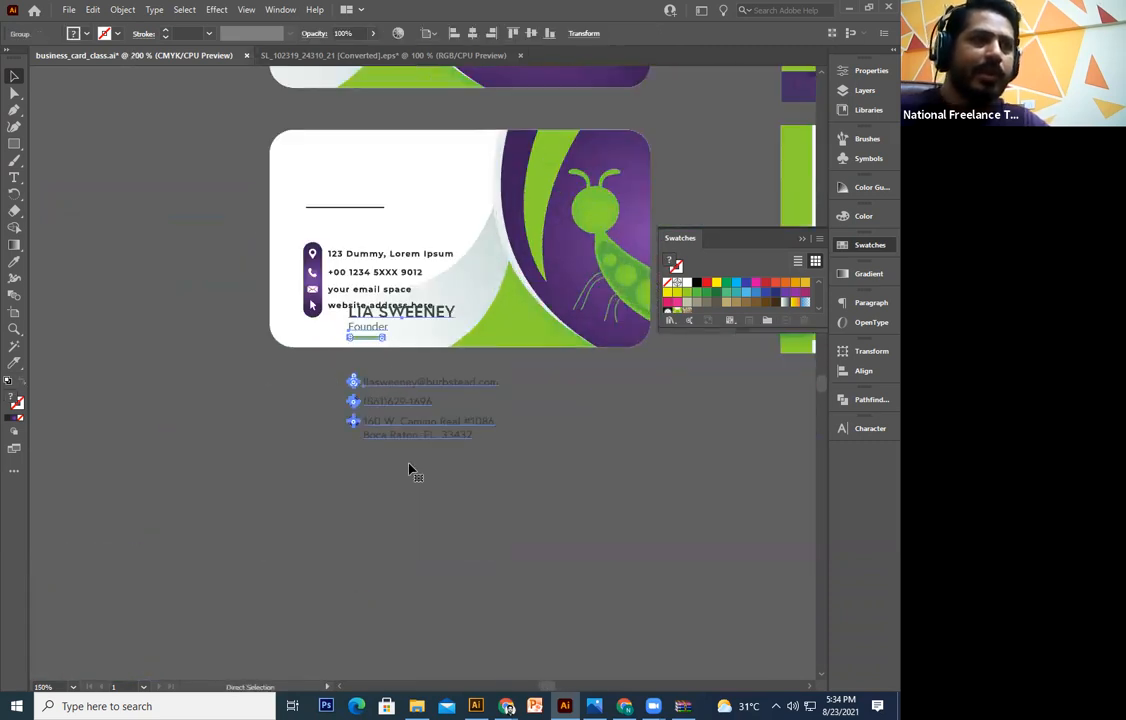
pyautogui.hotkey('ctrl', '+')
pyautogui.moveTo(371, 422); pyautogui.dragTo(368, 608)
pyautogui.rightClick(368, 608)
pyautogui.click(440, 561)
pyautogui.click(476, 511)
# Delete the placeholder underline and place the founder's name, title and green line in the back card's upper white area
pyautogui.moveTo(455, 486); pyautogui.dragTo(388, 543)
pyautogui.click(239, 225)
pyautogui.press('Delete')
pyautogui.hotkey('ctrl', '-')
pyautogui.moveTo(450, 486); pyautogui.dragTo(262, 578)
pyautogui.hotkey('ctrl', 'c')
pyautogui.moveTo(333, 294); pyautogui.dragTo(318, 232)
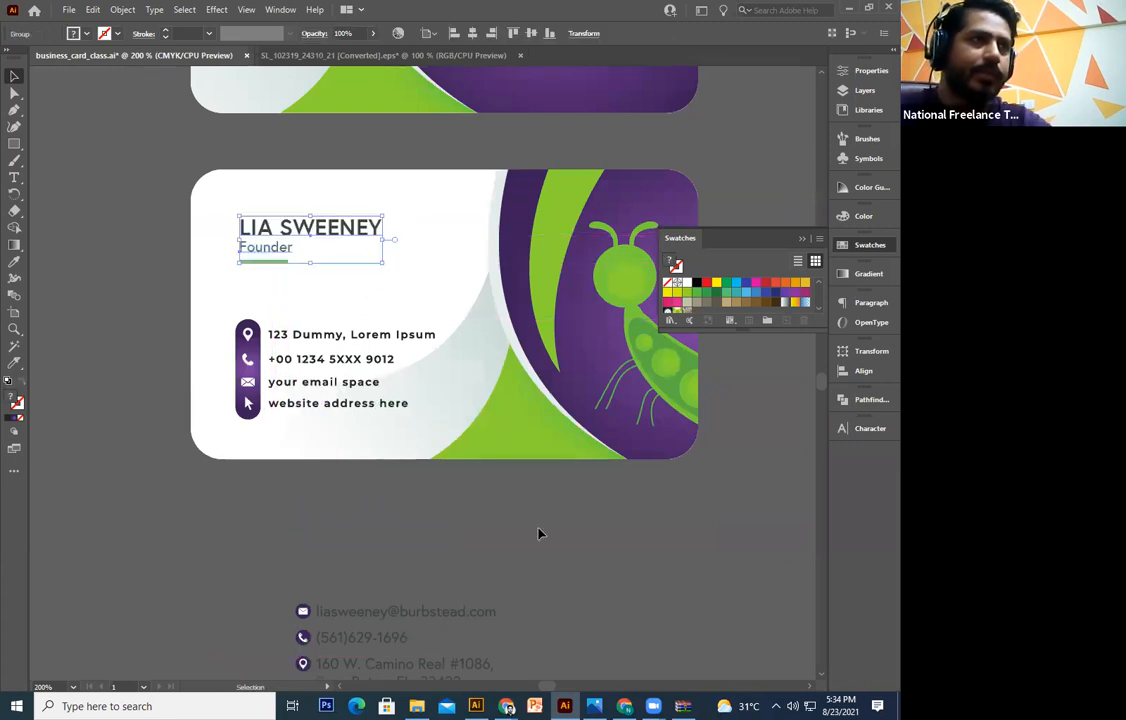
pyautogui.click(557, 533)
# Cut the pasted contact text block below the card, leaving its round icons in place
pyautogui.scroll(-3, 334, 560)
pyautogui.hscroll(-2, 334, 560)
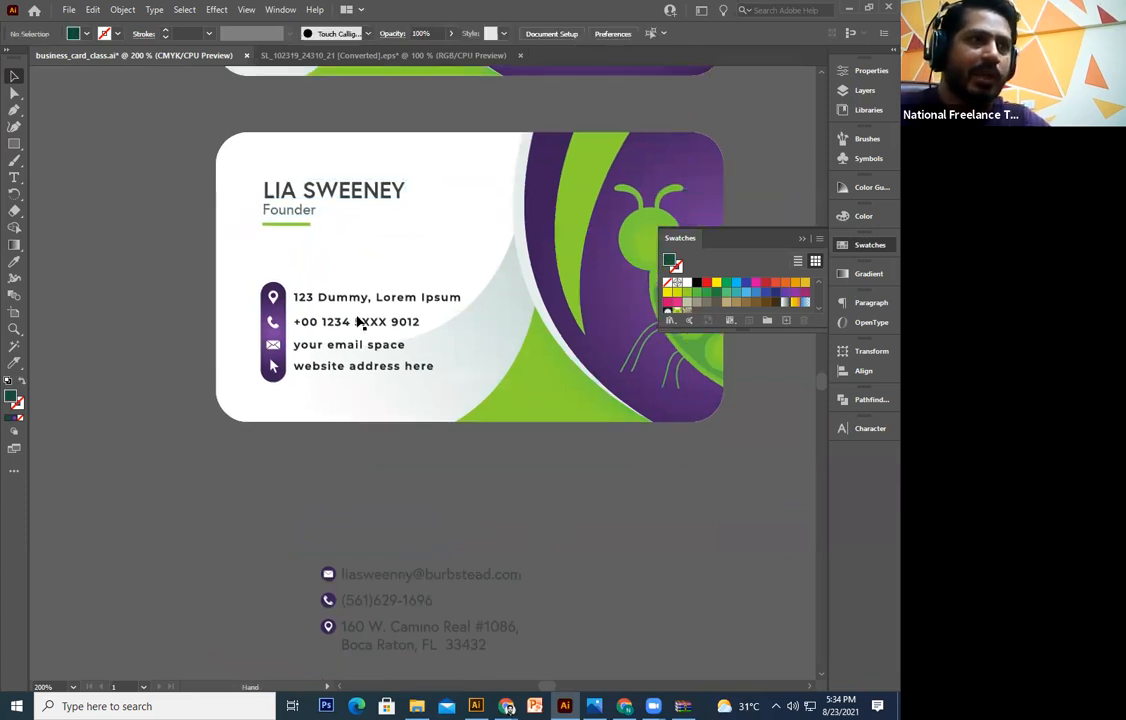
pyautogui.click(417, 512)
pyautogui.scroll(1, 402, 455)
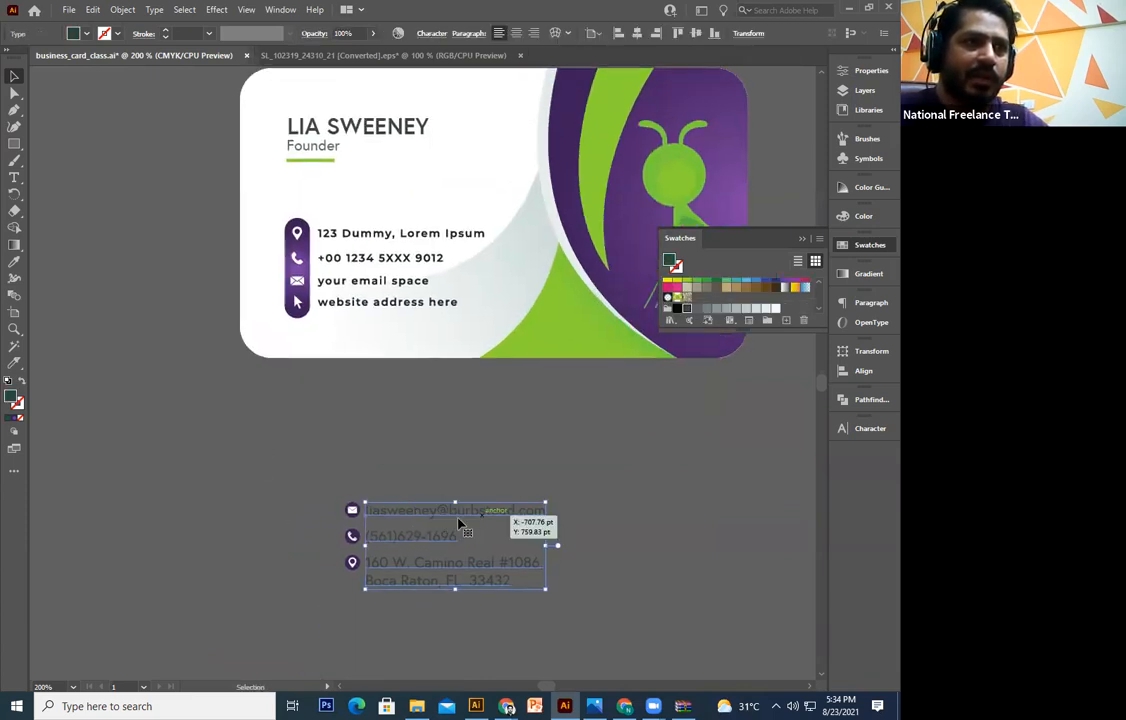
pyautogui.click(365, 261)
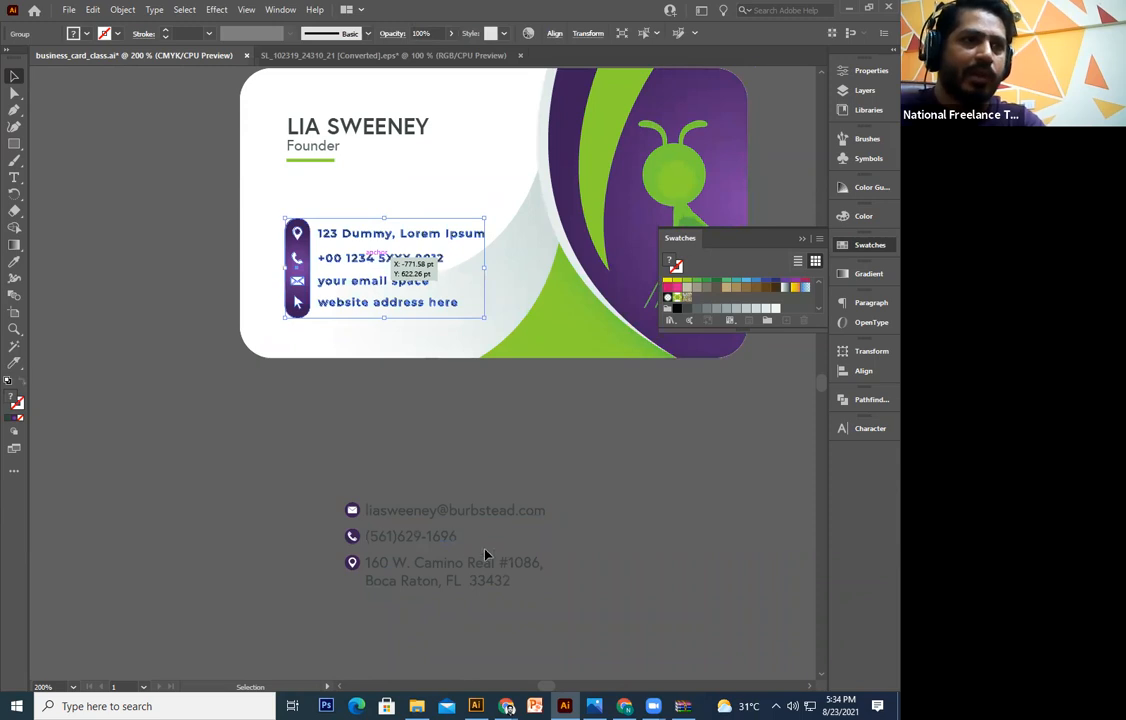
pyautogui.click(486, 581)
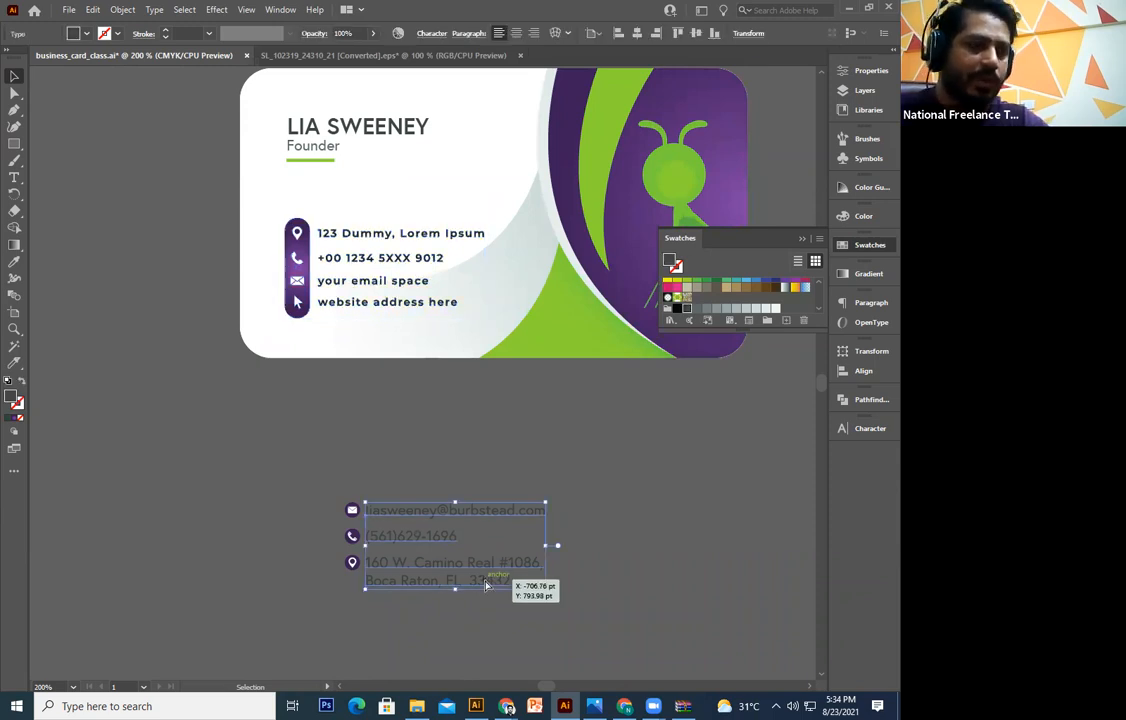
pyautogui.press('Delete')
# Isolate the placeholder contact group and delete only the phone number text, keeping the phone icon
pyautogui.doubleClick(389, 256)
pyautogui.click(388, 256)
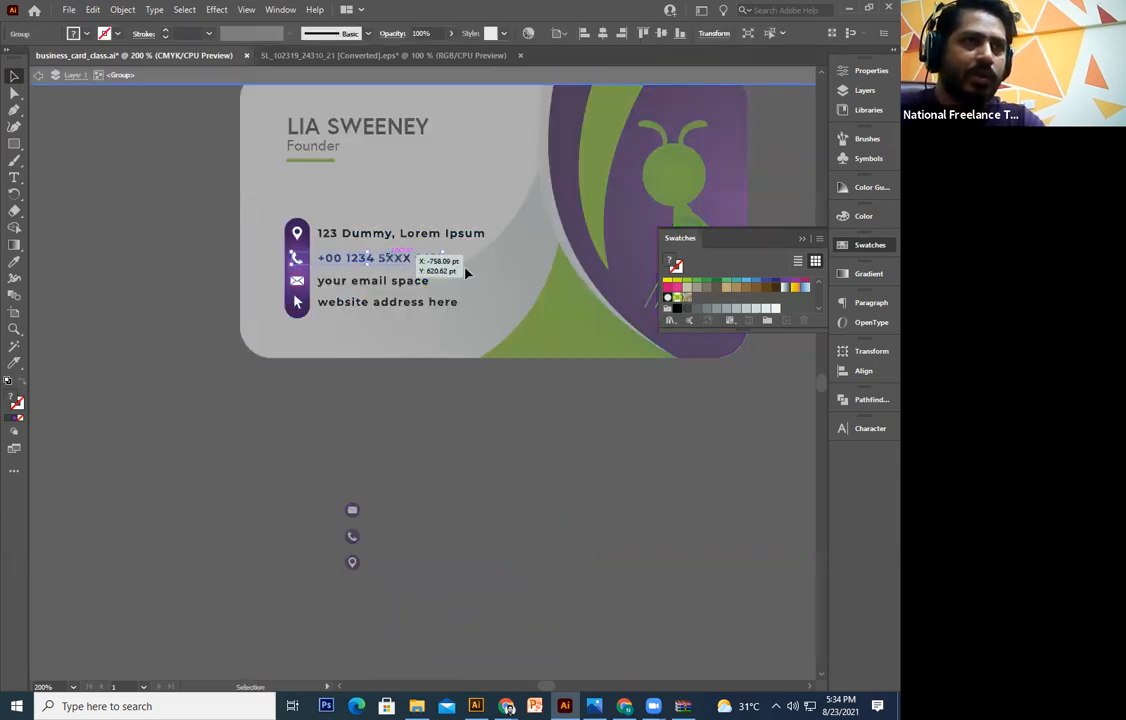
pyautogui.press('Delete')
pyautogui.hotkey('ctrl', 'z')
pyautogui.doubleClick(399, 265)
pyautogui.click(402, 263)
pyautogui.press('Delete')
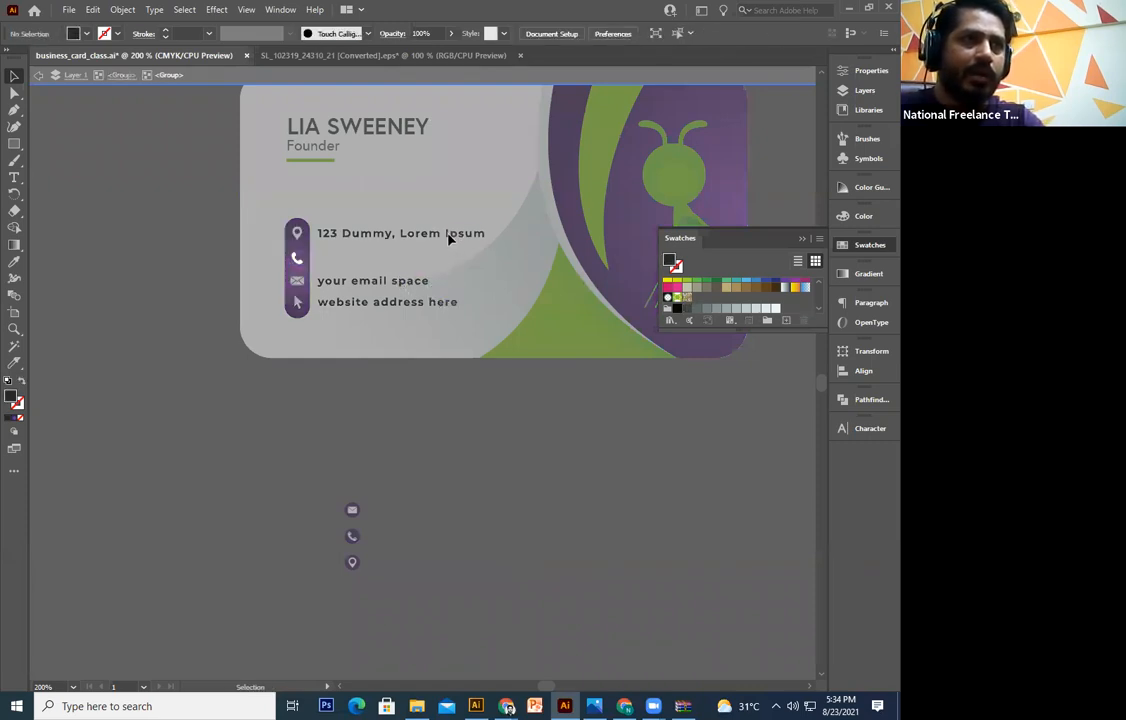
# Delete only the placeholder address text inside the contact group, keeping the location pin icon
pyautogui.doubleClick(450, 239)
pyautogui.doubleClick(420, 237)
pyautogui.click(408, 234)
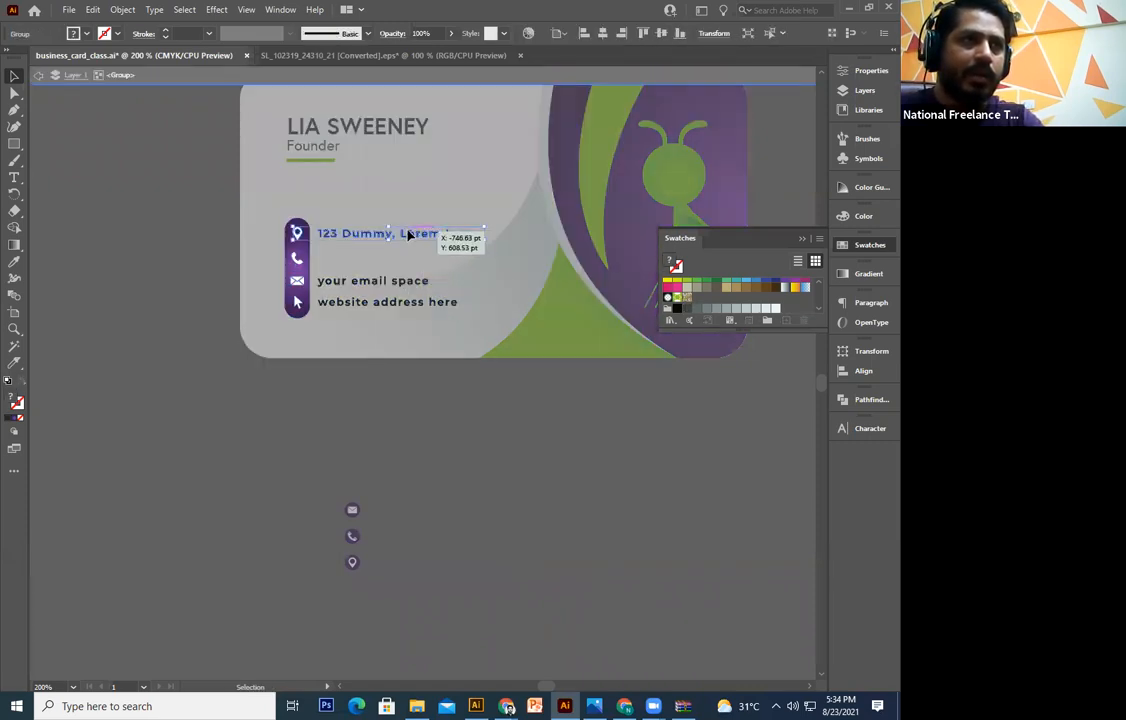
pyautogui.press('Delete')
pyautogui.hotkey('ctrl', 'z')
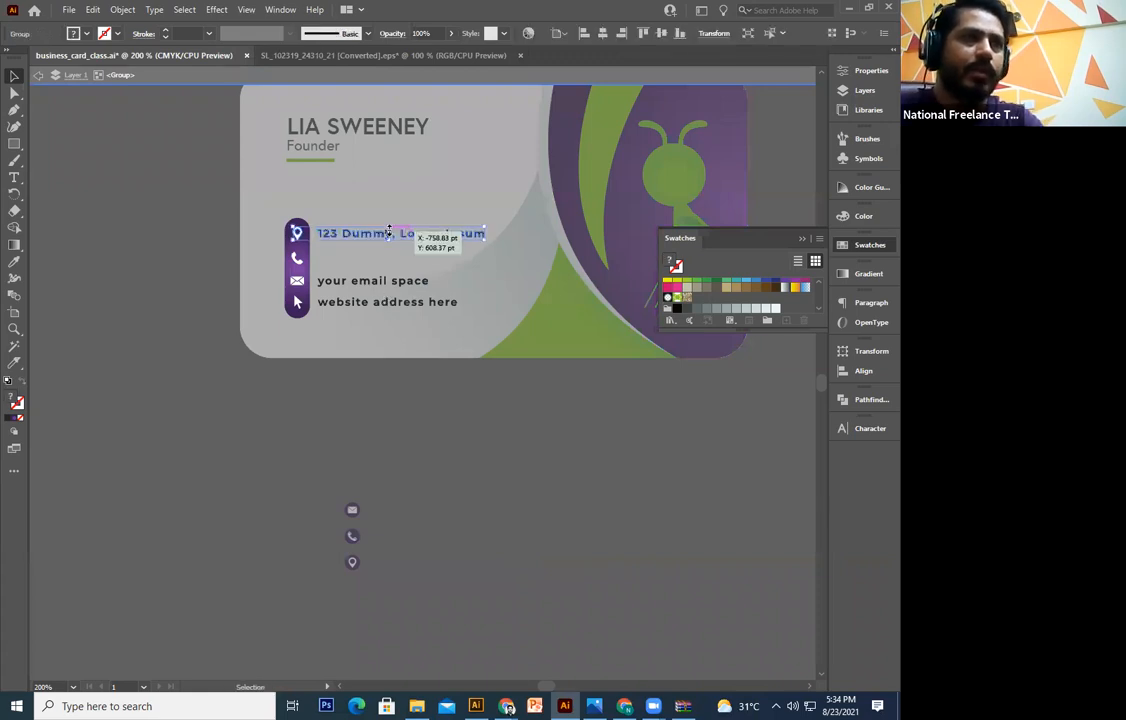
pyautogui.click(389, 232)
pyautogui.press('Delete')
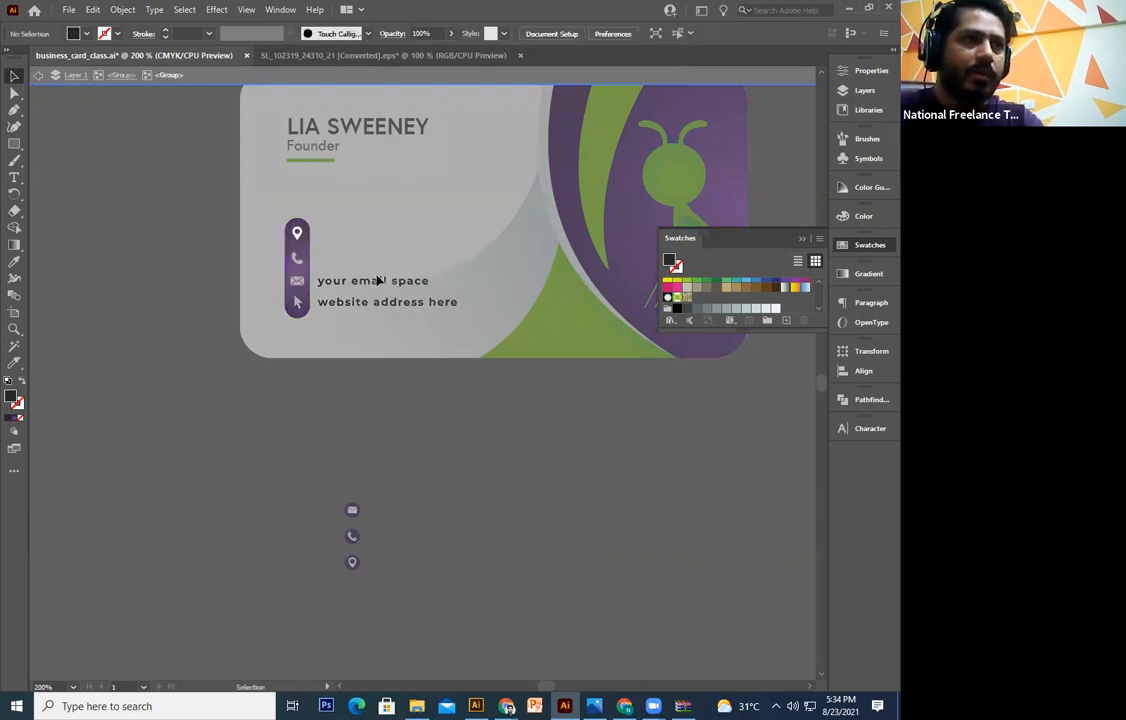
# Leave isolation, ungroup the remaining contact items and delete the placeholder email and website lines
pyautogui.press('Escape')
pyautogui.rightClick(356, 284)
pyautogui.click(398, 397)
pyautogui.click(324, 453)
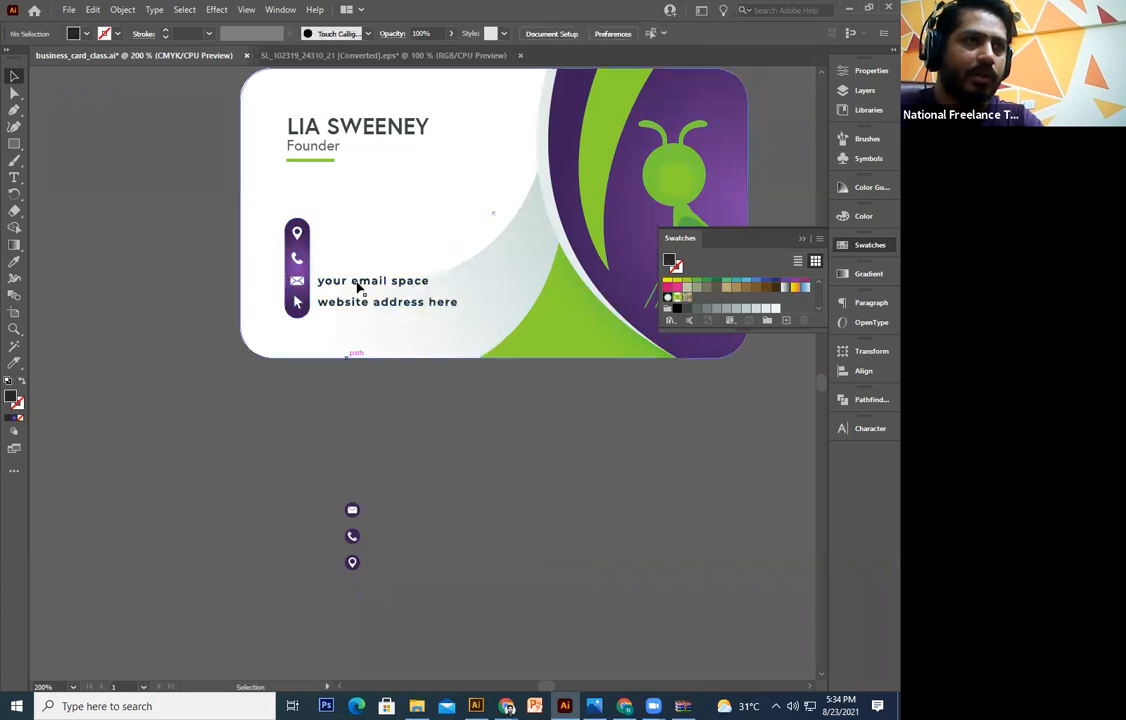
pyautogui.click(389, 329)
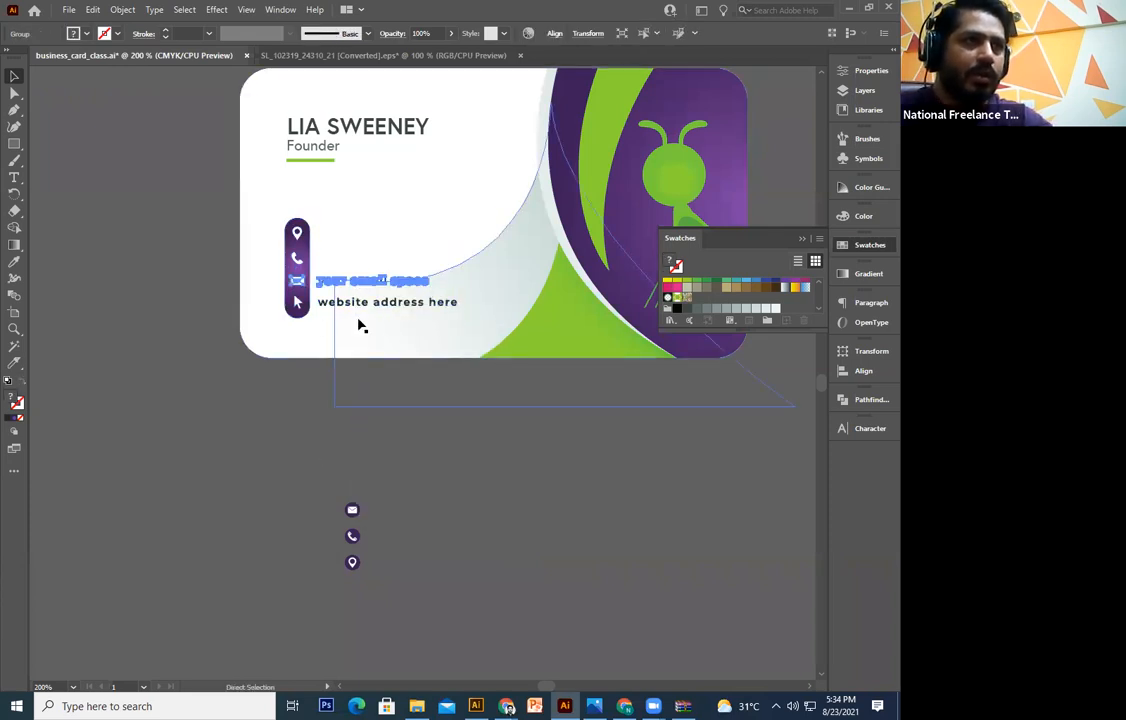
pyautogui.rightClick(356, 308)
pyautogui.click(410, 428)
pyautogui.click(372, 303)
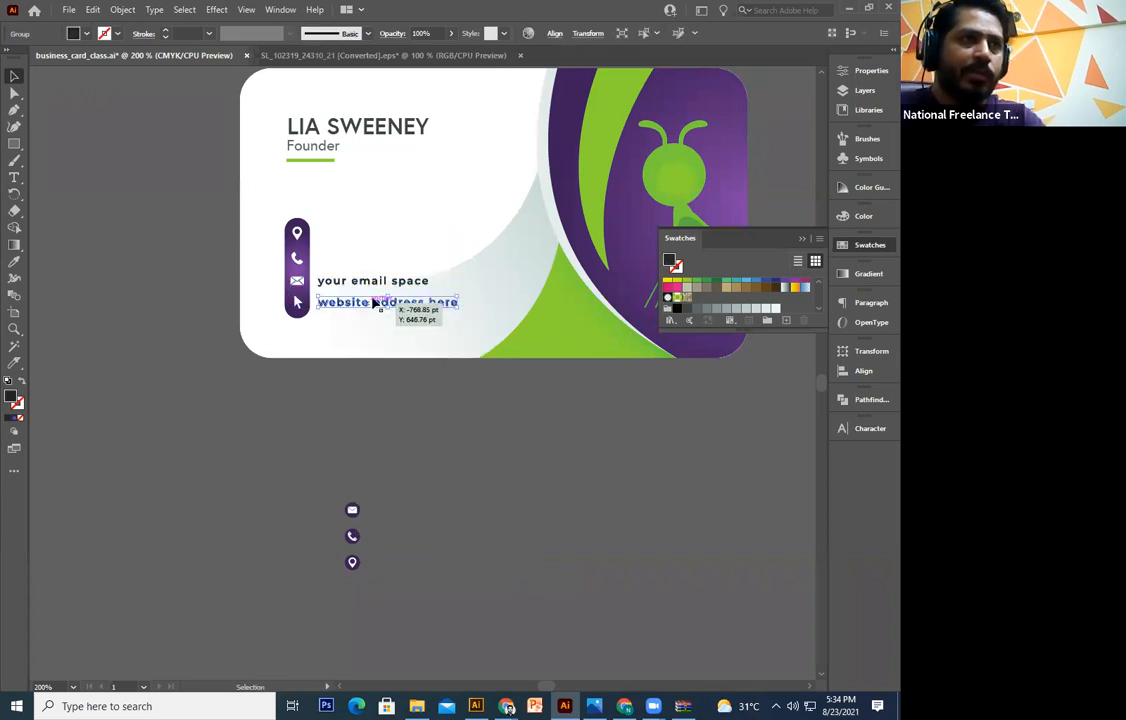
pyautogui.press('Delete')
pyautogui.click(382, 282)
pyautogui.press('Delete')
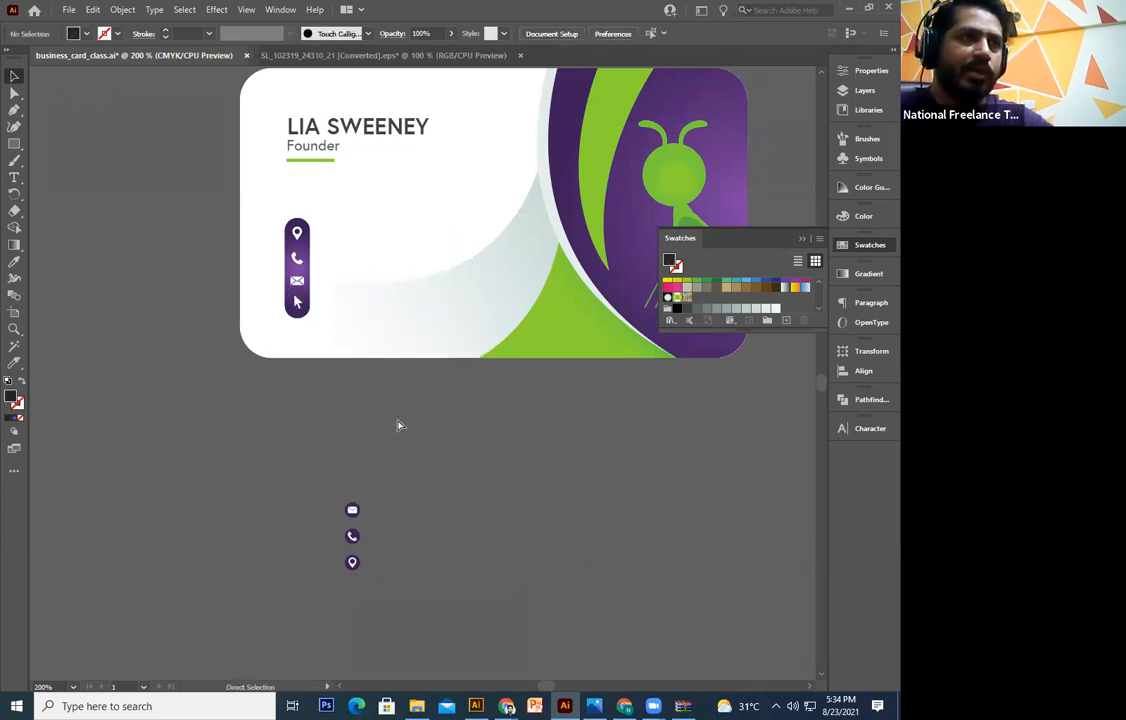
# Paste the cut contact text in front and position it on the back card beside the purple icon bar
pyautogui.hotkey('ctrl', 'f')
pyautogui.hotkey('ctrl', '=')
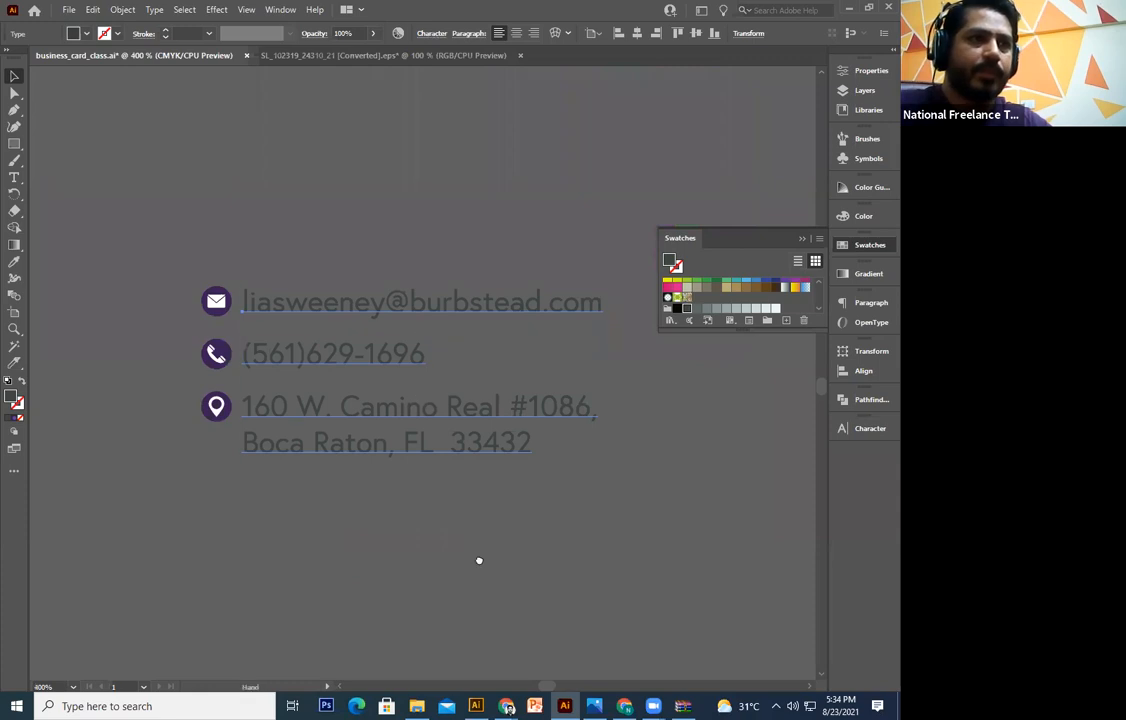
pyautogui.moveTo(408, 212); pyautogui.dragTo(479, 560)
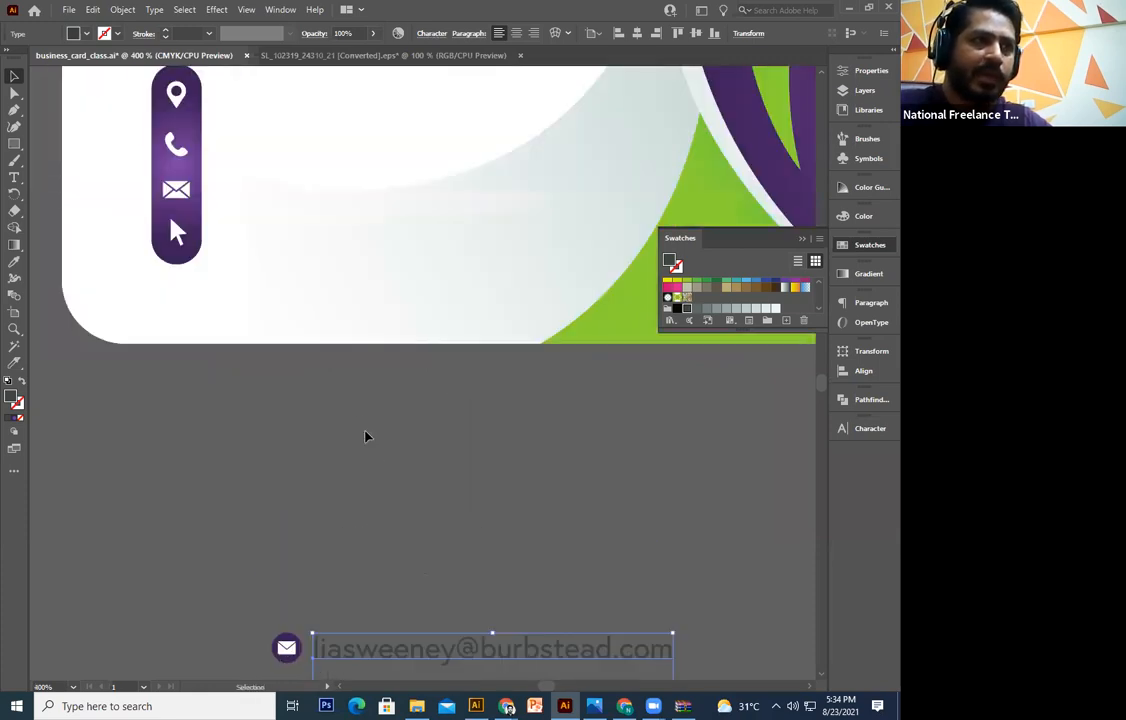
pyautogui.moveTo(493, 646); pyautogui.dragTo(470, 170)
pyautogui.moveTo(308, 418); pyautogui.dragTo(365, 468)
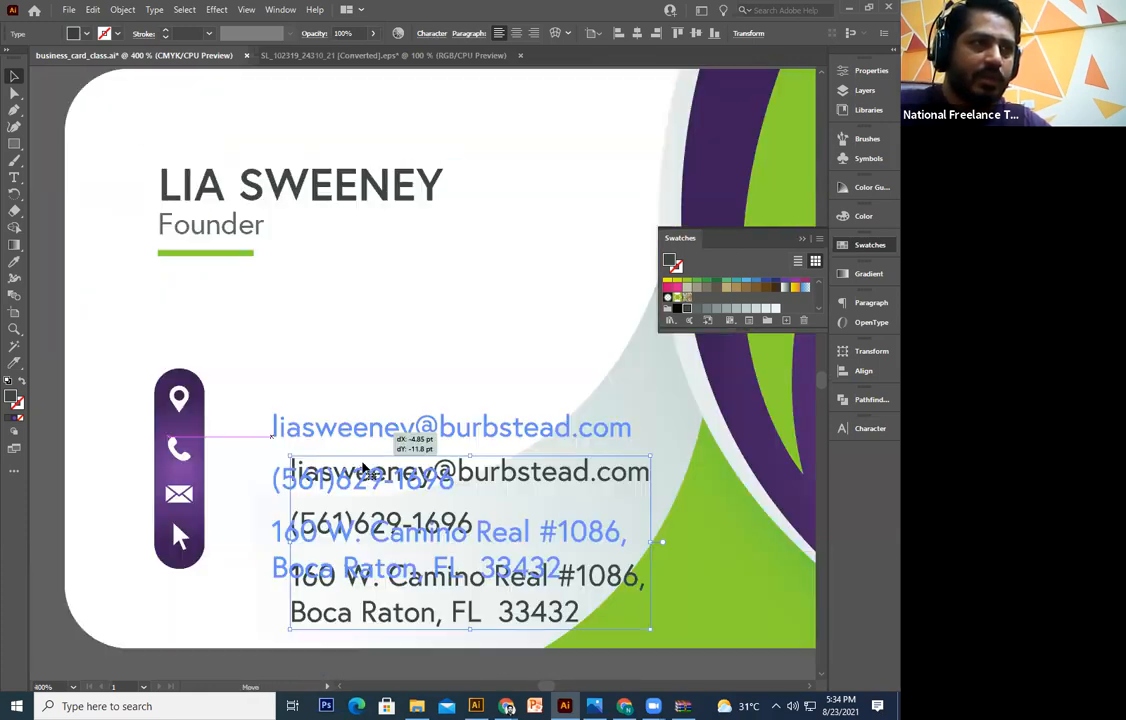
pyautogui.moveTo(408, 397); pyautogui.dragTo(344, 372)
pyautogui.moveTo(295, 396); pyautogui.dragTo(344, 368)
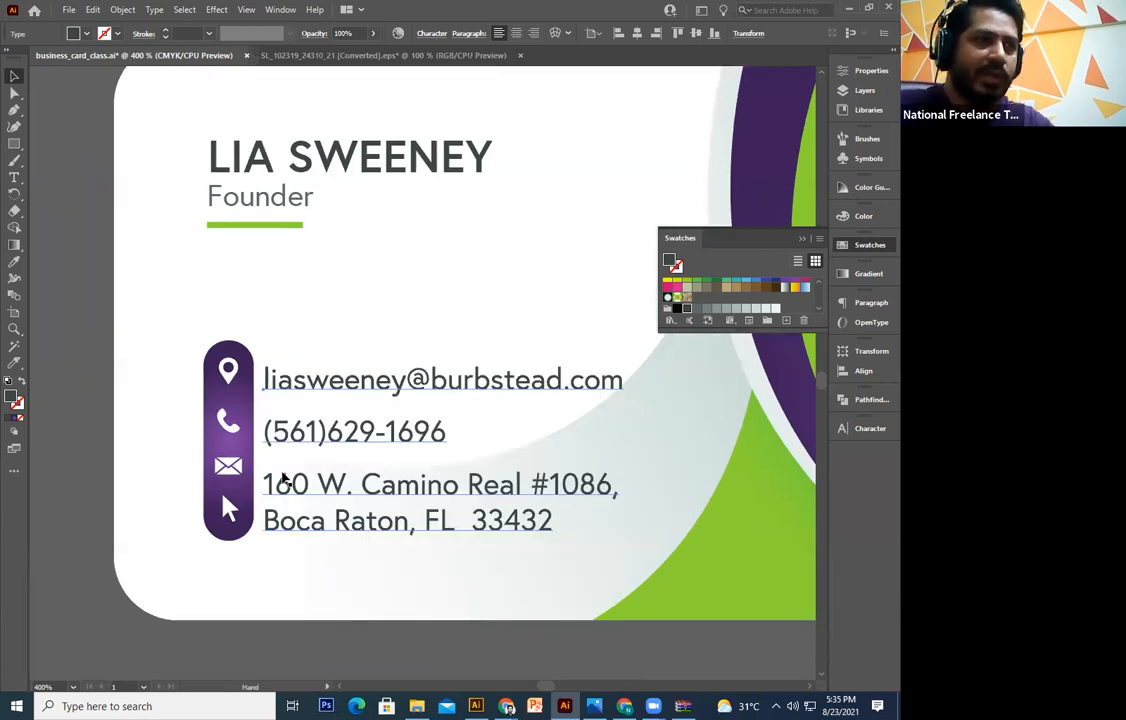
# Move the location pin icon to just below the purple bar, and try deleting the cursor icon
pyautogui.click(295, 446)
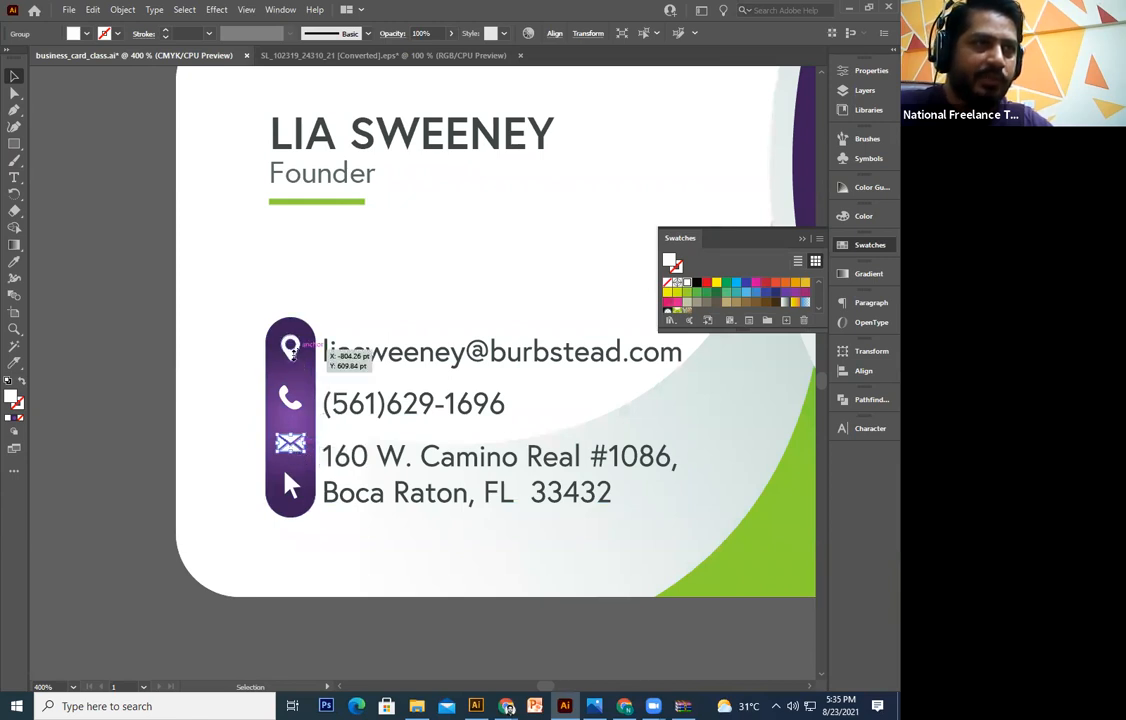
pyautogui.moveTo(290, 348); pyautogui.dragTo(289, 545)
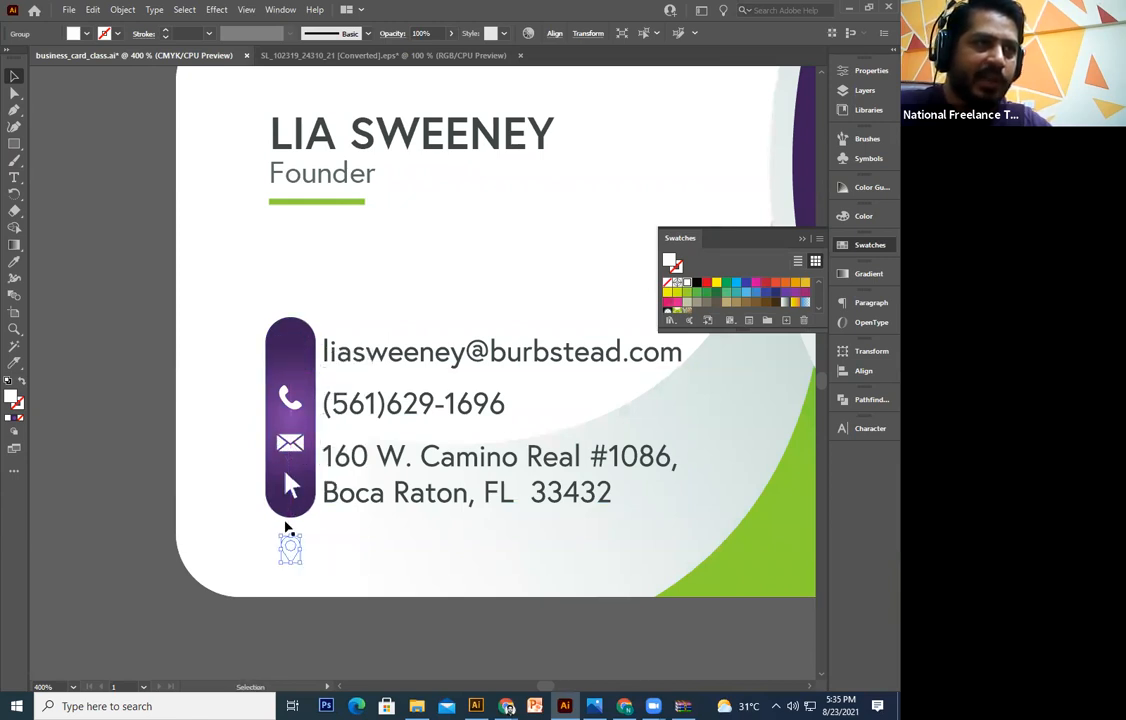
pyautogui.click(292, 484)
pyautogui.press('Delete')
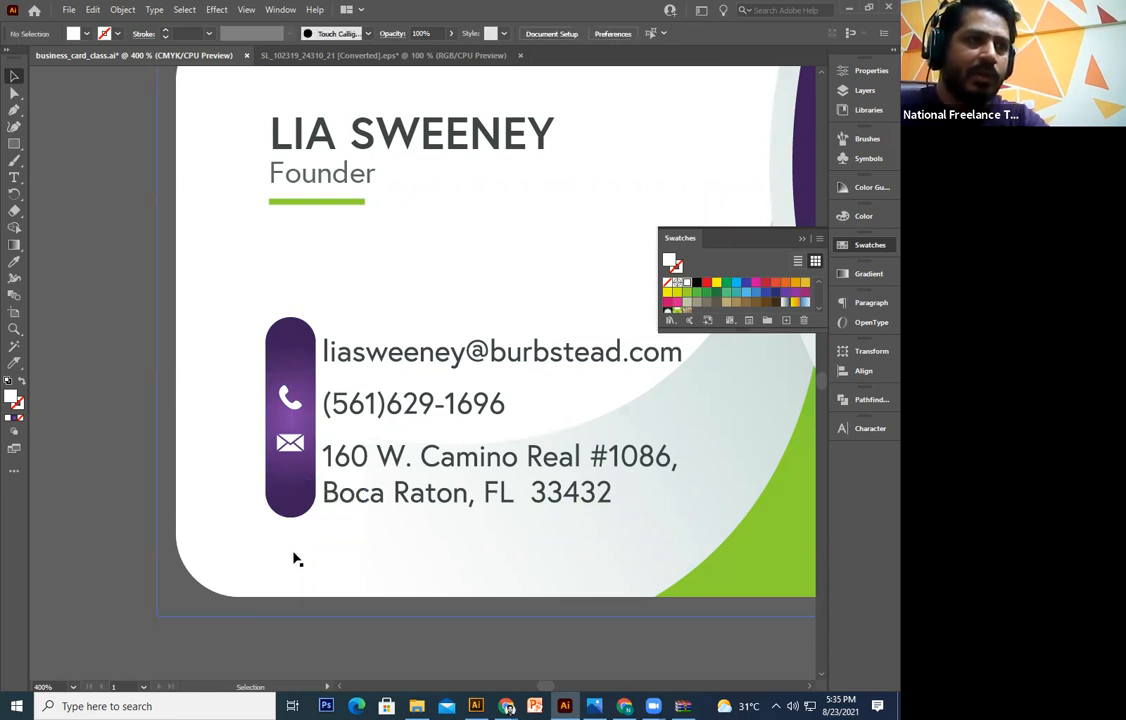
pyautogui.hotkey('ctrl', 'z')
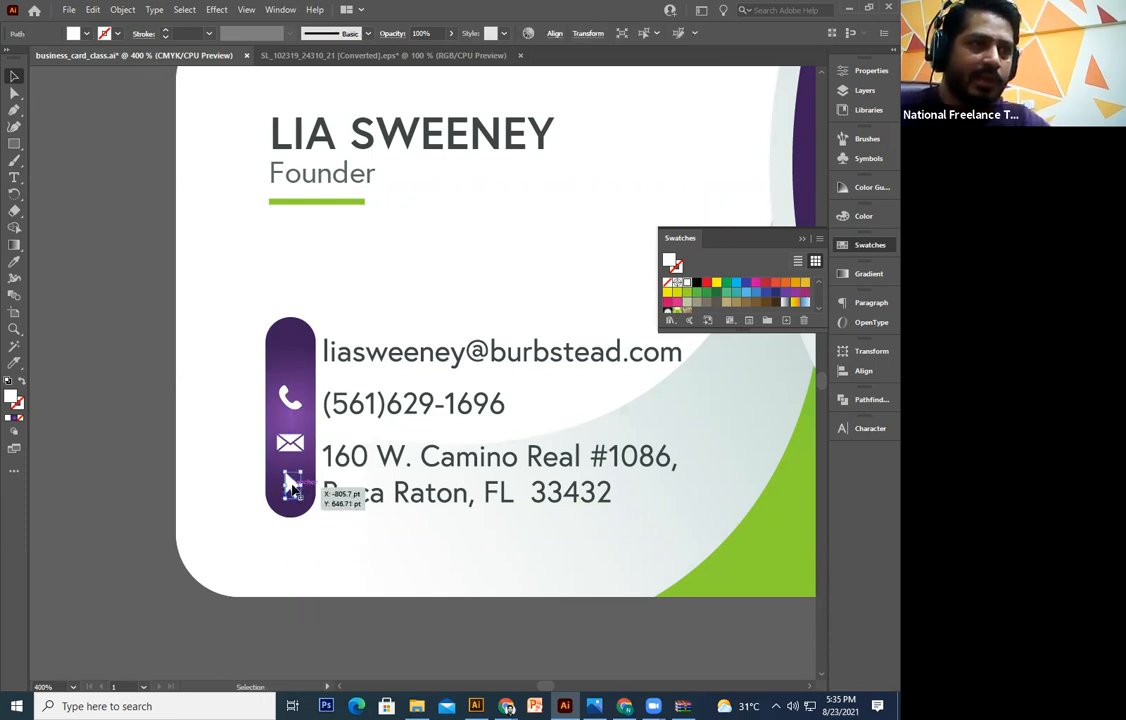
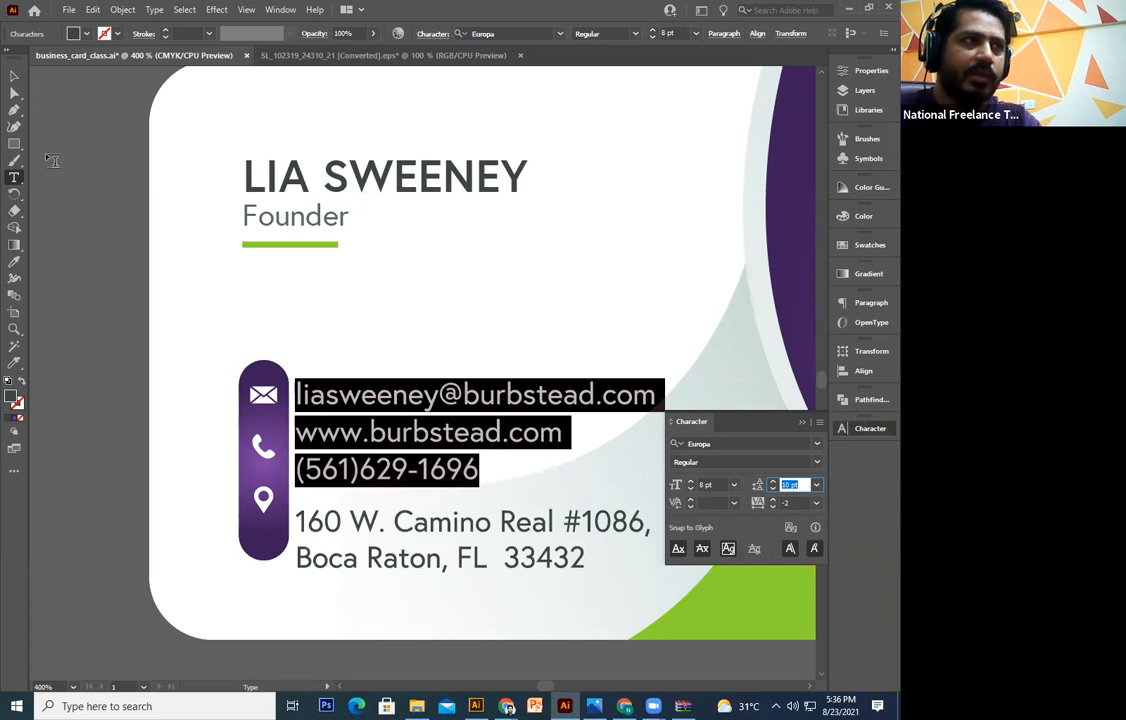
# Set the leading of the whole contact text block to Auto (9.6 pt)
pyautogui.click(14, 76)
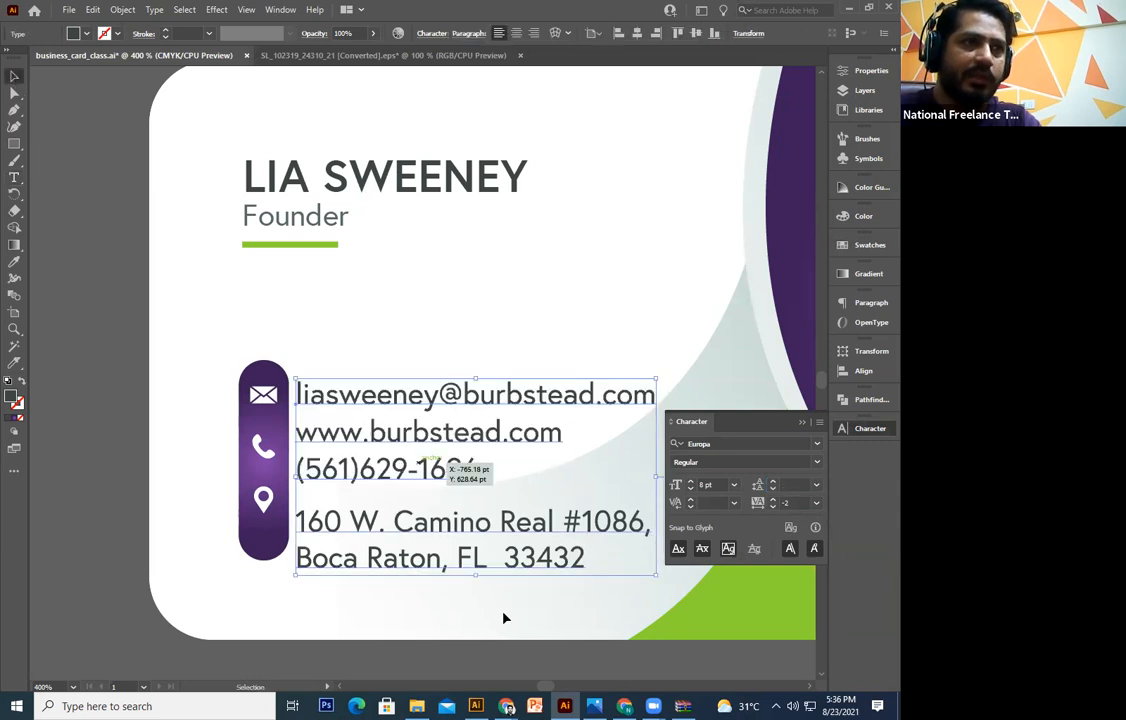
pyautogui.doubleClick(475, 522)
pyautogui.hotkey('ctrl', 'a')
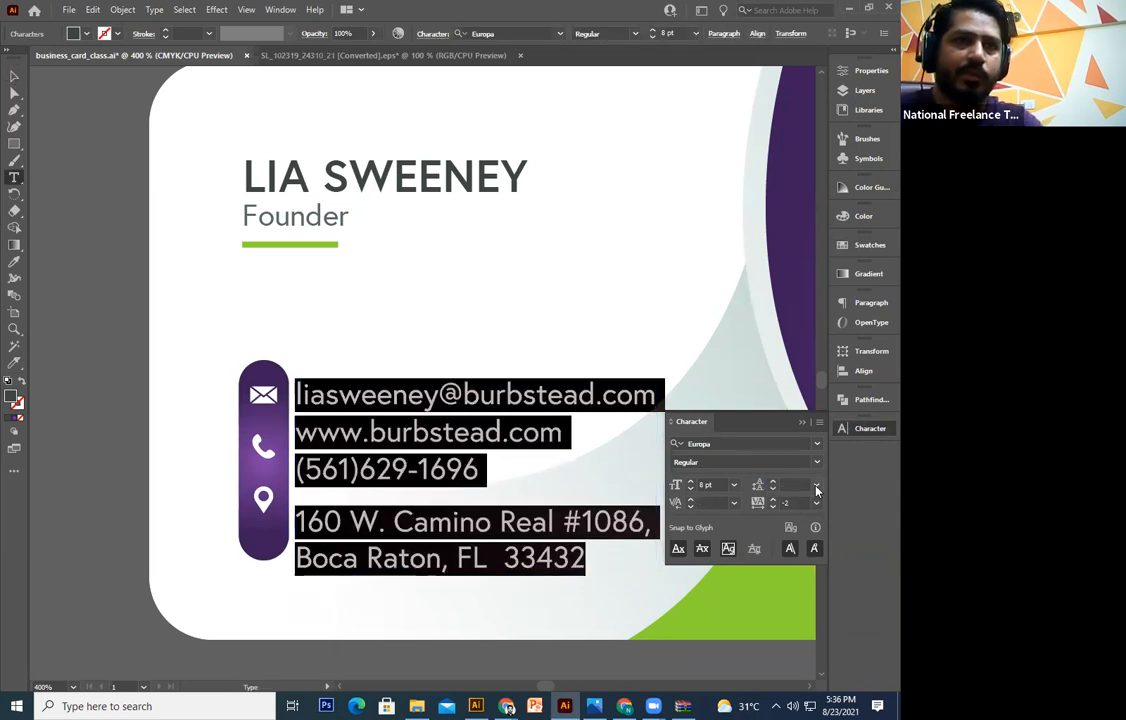
pyautogui.click(816, 485)
pyautogui.click(834, 237)
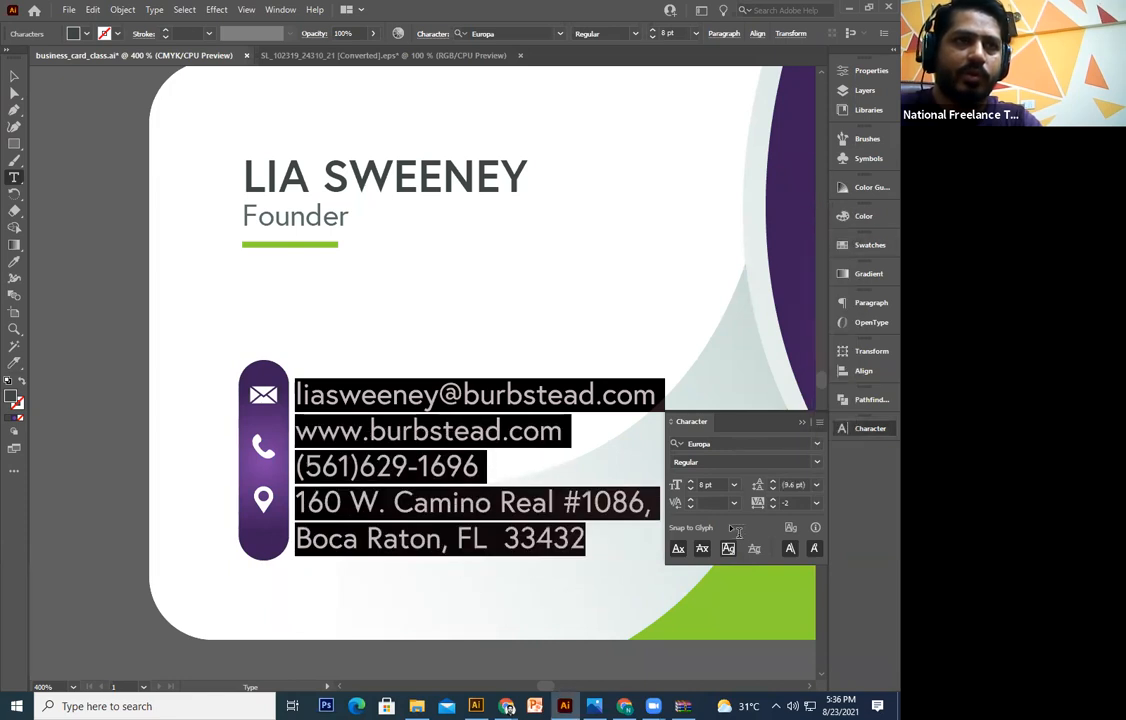
pyautogui.click(14, 76)
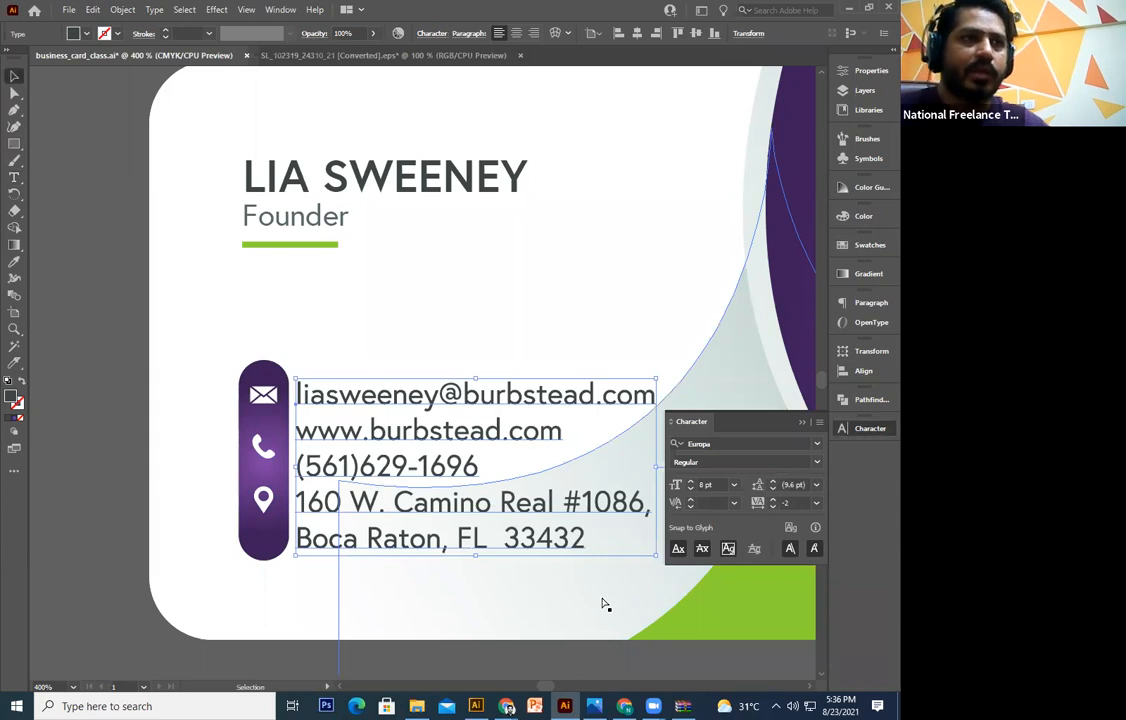
# Move the cursor icon onto the purple bar, beside the website line
pyautogui.hotkey('ctrl', '+')
pyautogui.hotkey('ctrl', '+')
pyautogui.moveTo(244, 223); pyautogui.dragTo(395, 356)
pyautogui.moveTo(189, 291); pyautogui.dragTo(254, 388)
pyautogui.click(217, 334)
pyautogui.moveTo(224, 345); pyautogui.dragTo(216, 382)
pyautogui.moveTo(222, 437); pyautogui.dragTo(221, 432)
pyautogui.moveTo(213, 580); pyautogui.dragTo(243, 505)
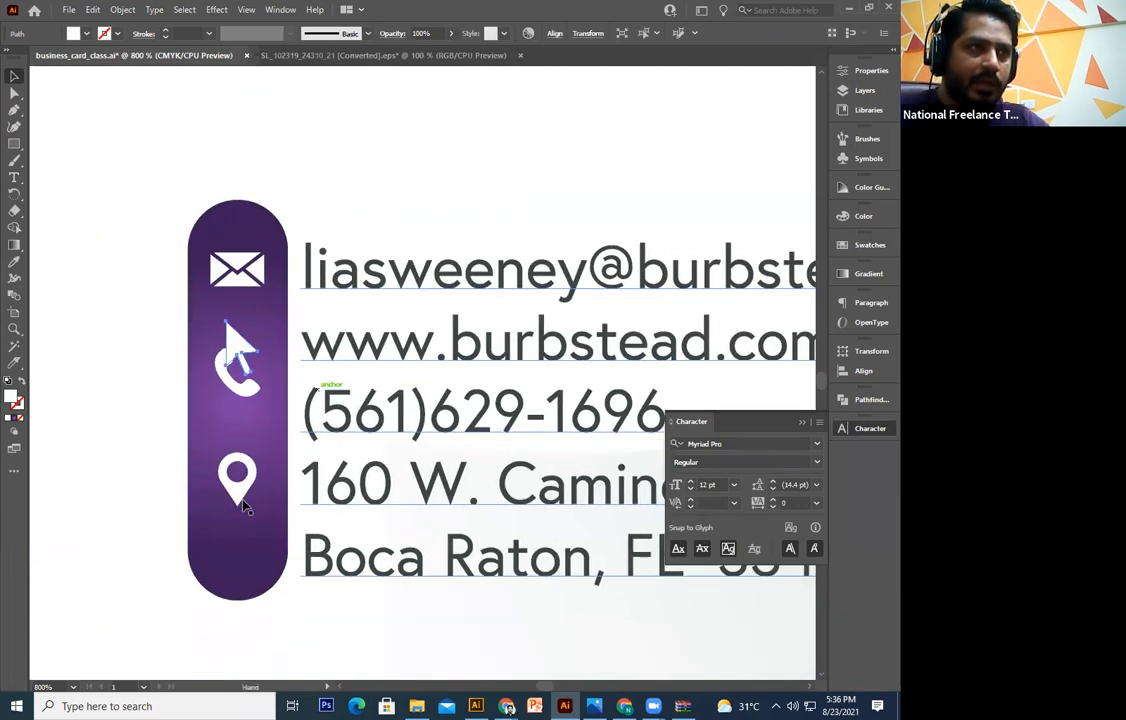
# Move the phone icon down the purple bar so it sits beside the phone number line
pyautogui.click(237, 485)
pyautogui.click(240, 395)
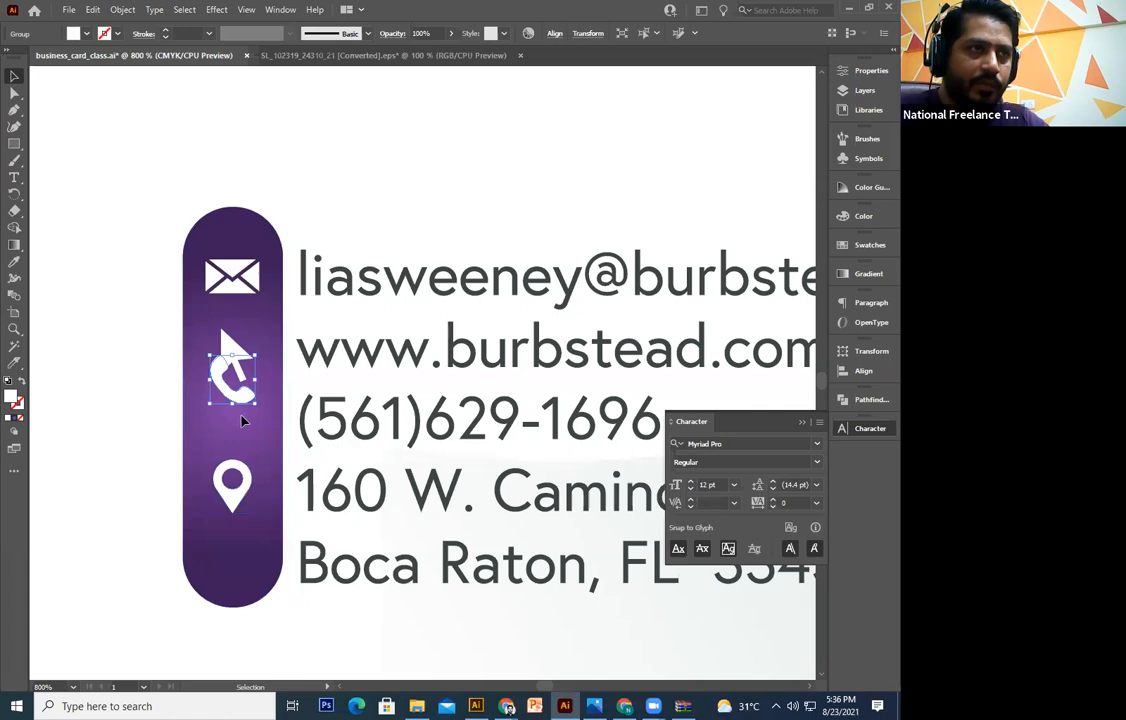
pyautogui.moveTo(213, 384); pyautogui.dragTo(422, 446)
pyautogui.hotkey('ctrl', 'z')
# Distribute the envelope, cursor, phone and location pin icons evenly by their vertical centres
pyautogui.click(248, 279)
pyautogui.keyDown('shift'); pyautogui.click(239, 347); pyautogui.keyUp('shift')
pyautogui.keyDown('shift'); pyautogui.click(236, 435); pyautogui.keyUp('shift')
pyautogui.keyDown('shift'); pyautogui.click(246, 492); pyautogui.keyUp('shift')
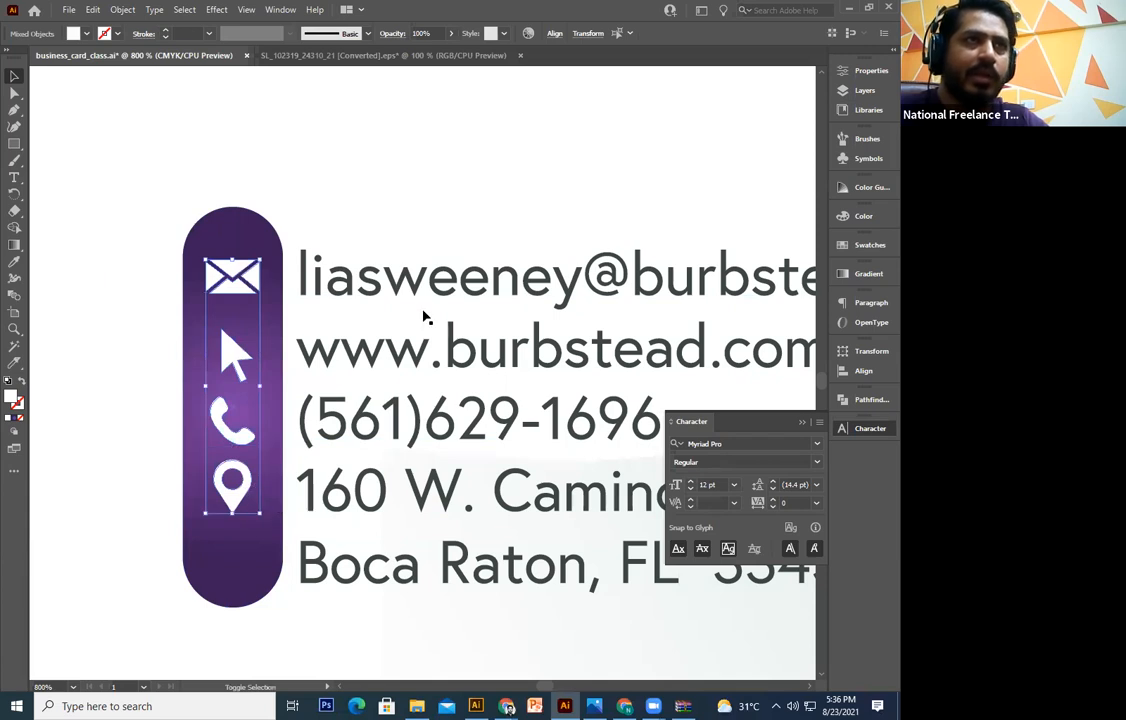
pyautogui.click(550, 35)
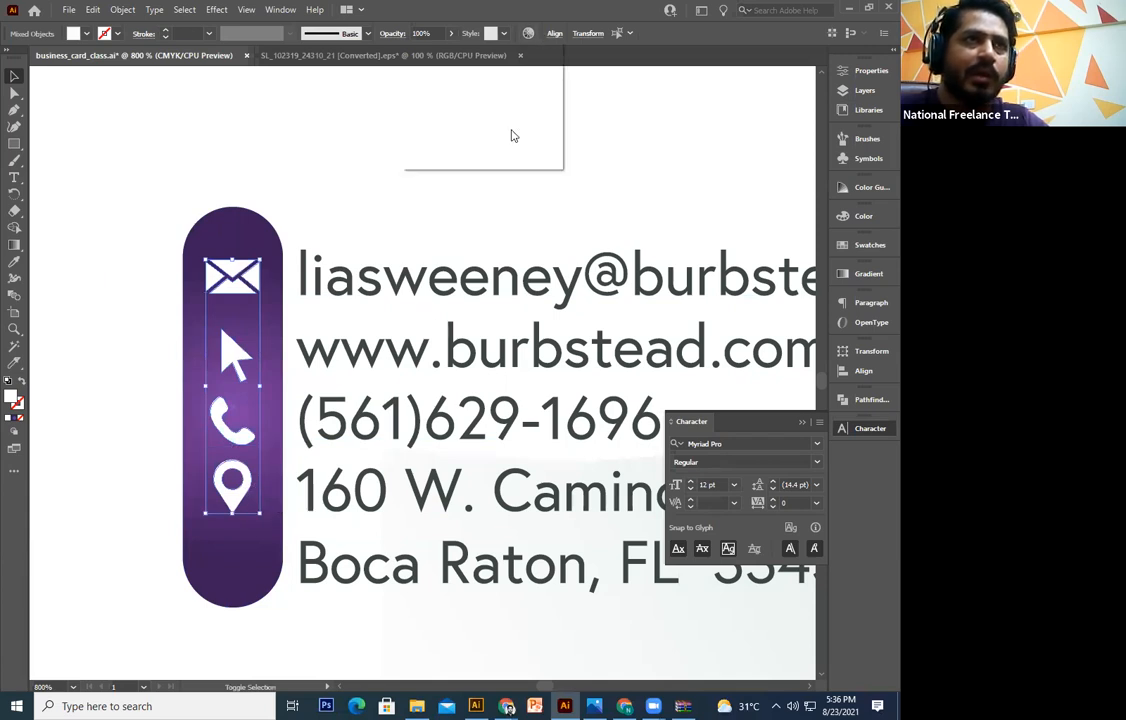
pyautogui.click(441, 119)
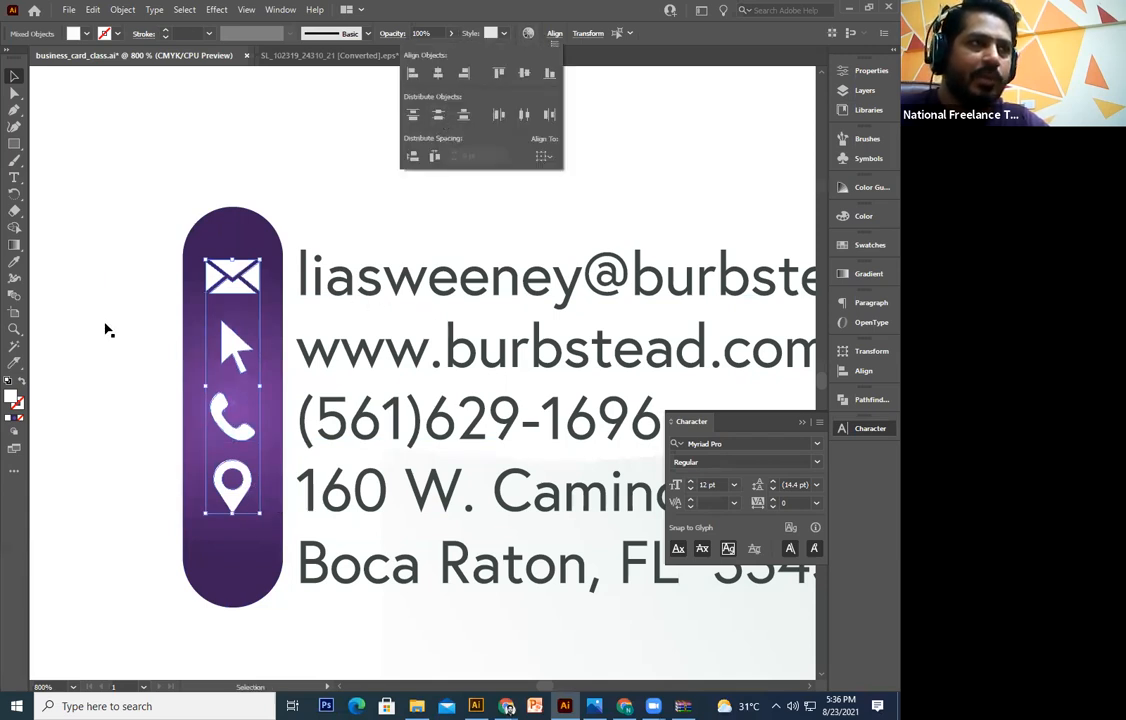
# Delete the leftover elements below the back card
pyautogui.hotkey('ctrl', '-')
pyautogui.hotkey('ctrl', '-')
pyautogui.hotkey('ctrl', '-')
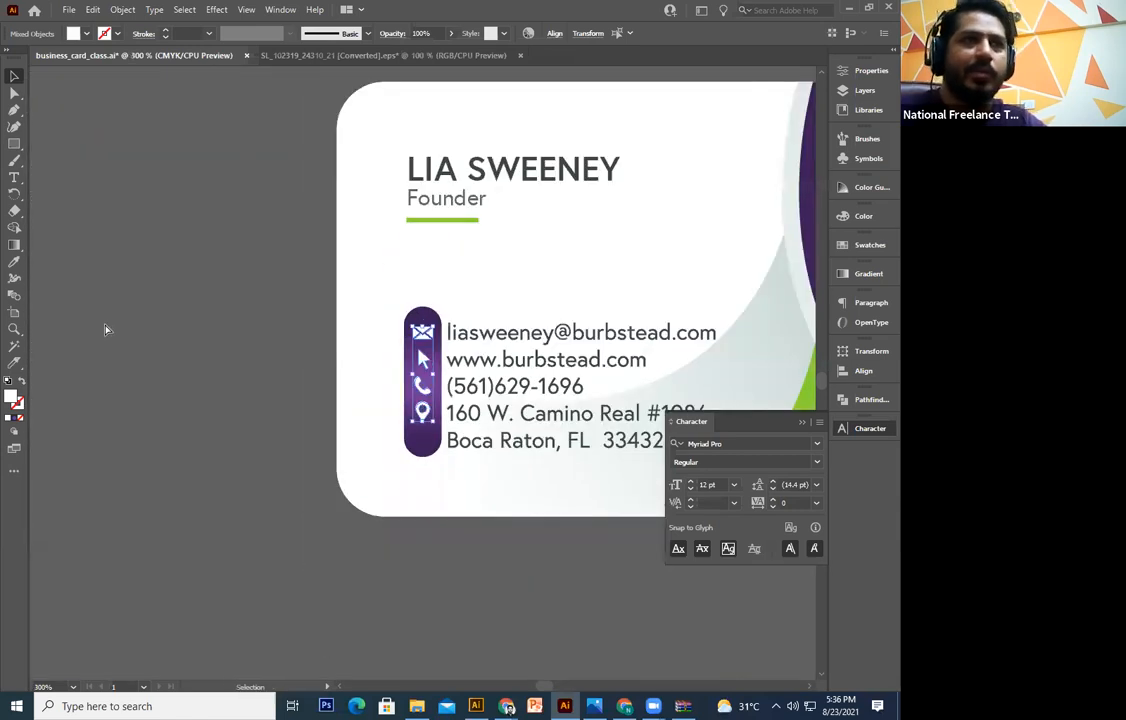
pyautogui.hotkey('ctrl', '-')
pyautogui.hotkey('ctrl', '-')
pyautogui.hotkey('ctrl', '-')
pyautogui.moveTo(490, 477); pyautogui.dragTo(354, 633)
pyautogui.press('Delete')
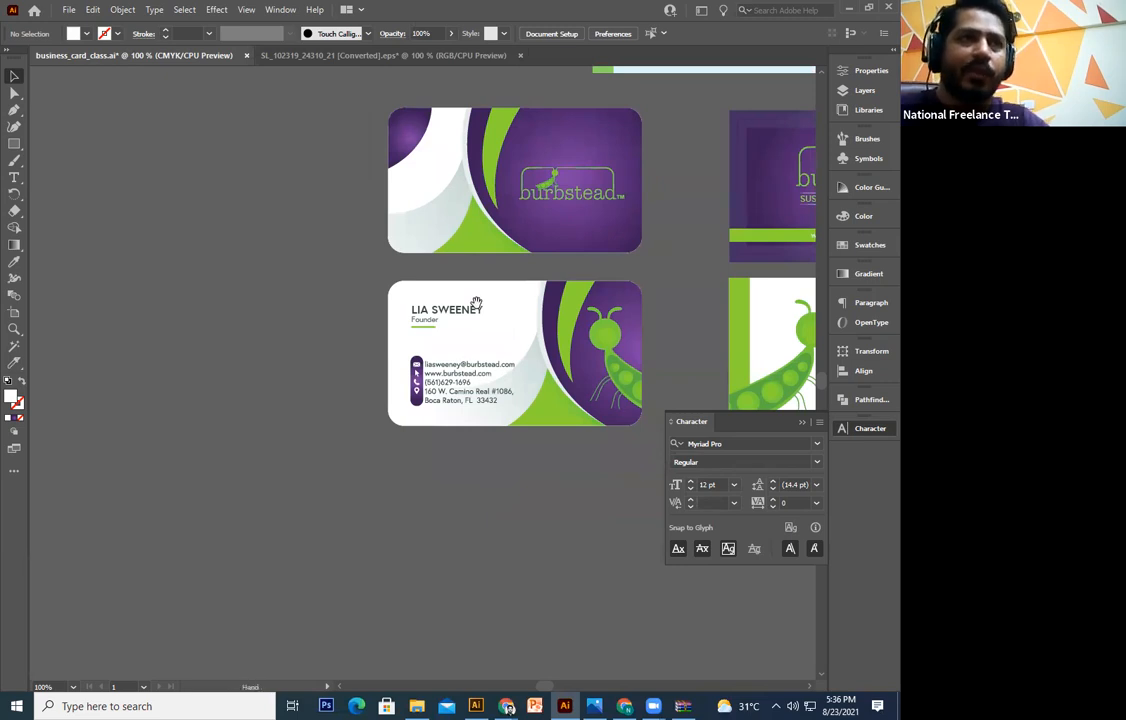
# Nudge the back card's contact text block slightly away from the purple icon bar
pyautogui.scroll(5, 390, 529)
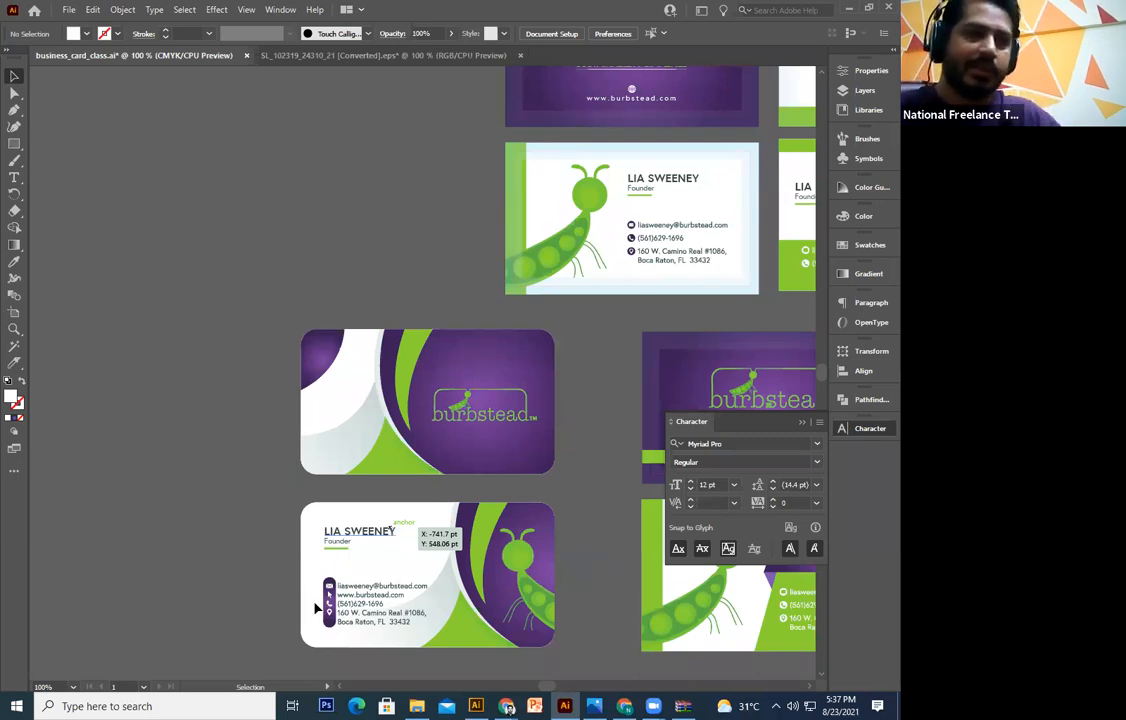
pyautogui.moveTo(257, 469); pyautogui.dragTo(221, 377)
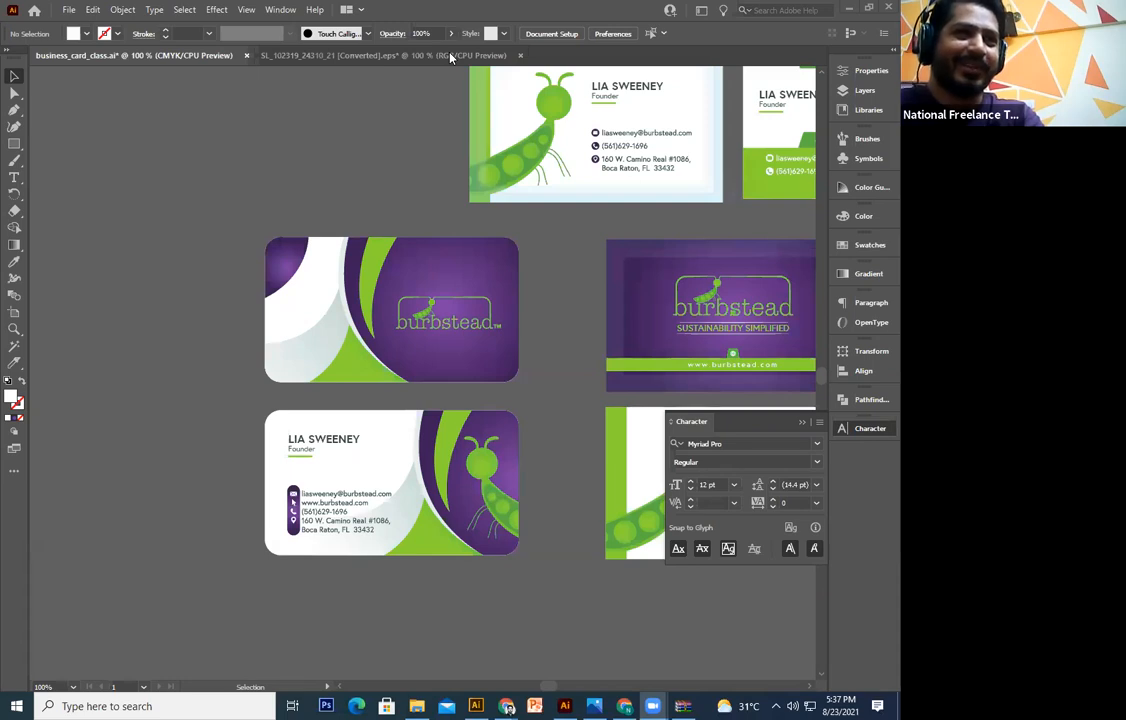
pyautogui.click(331, 515)
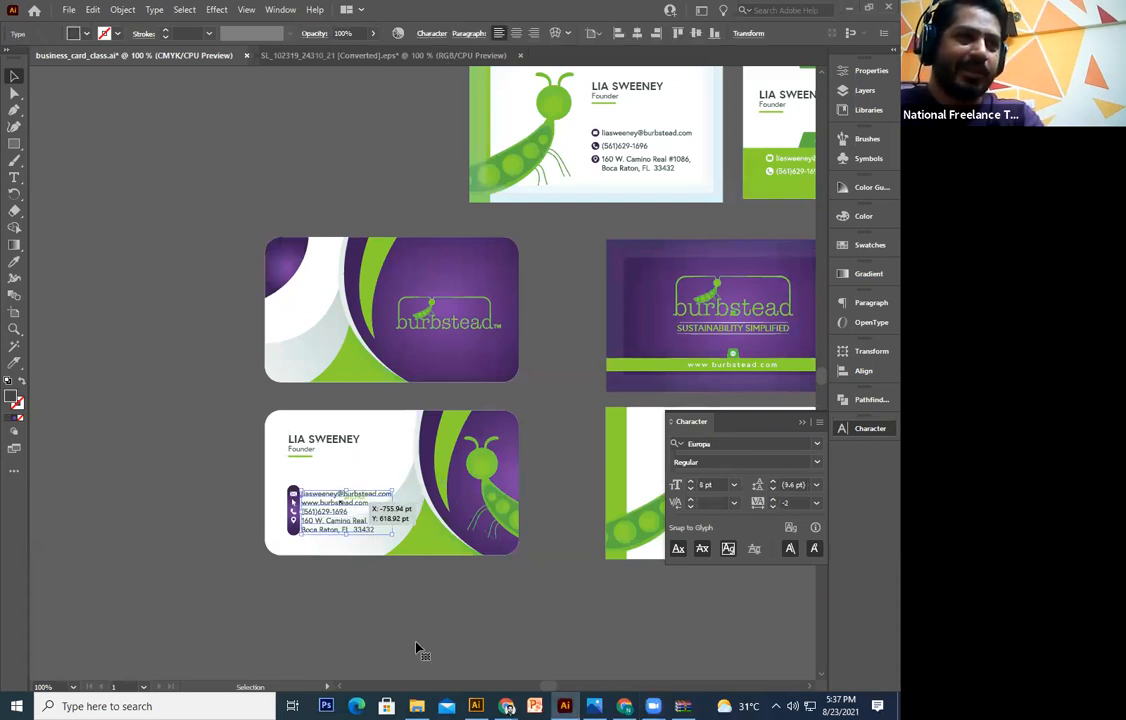
pyautogui.click(417, 647)
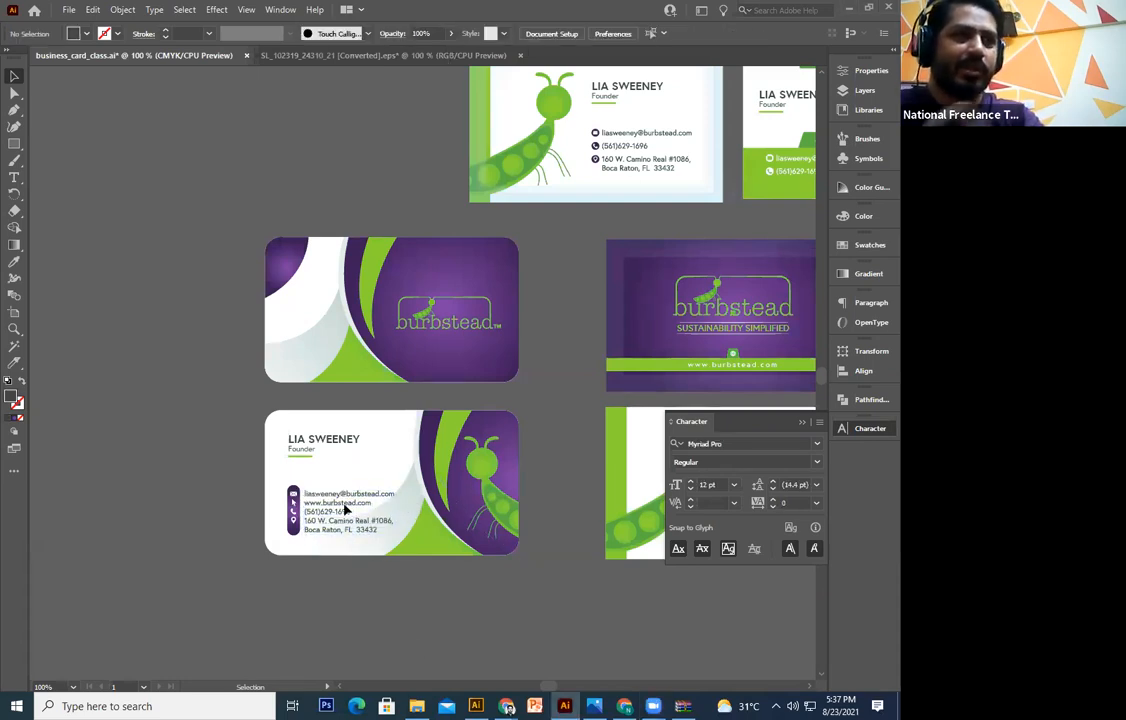
pyautogui.click(370, 527)
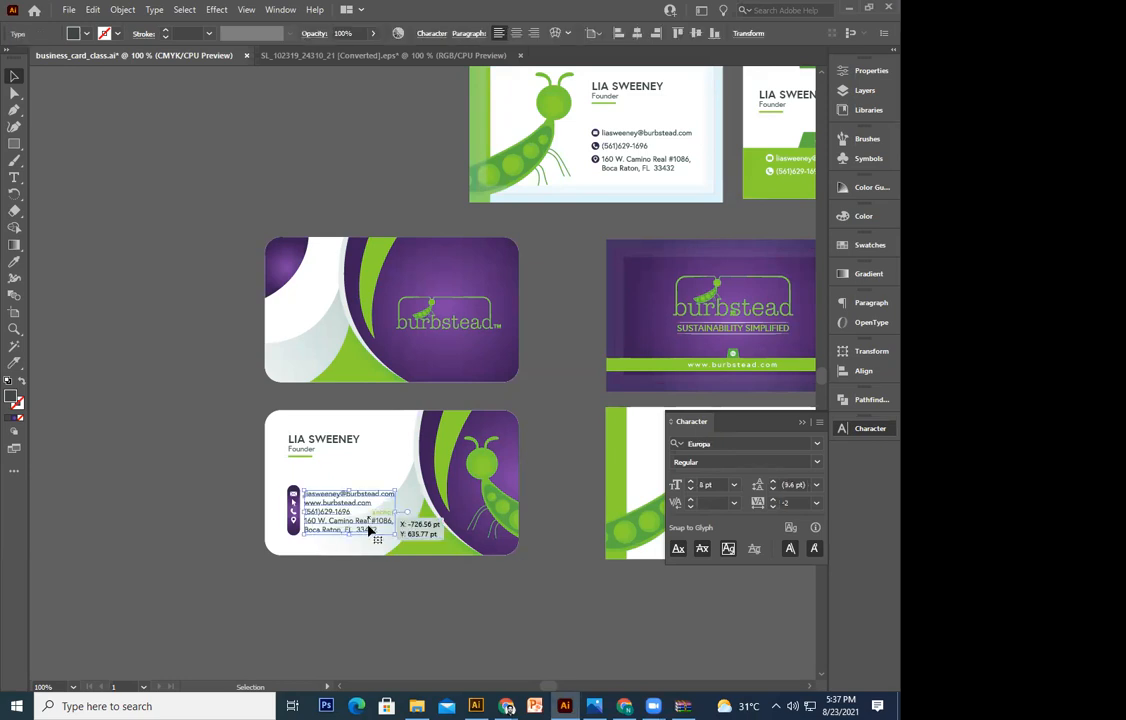
pyautogui.click(376, 604)
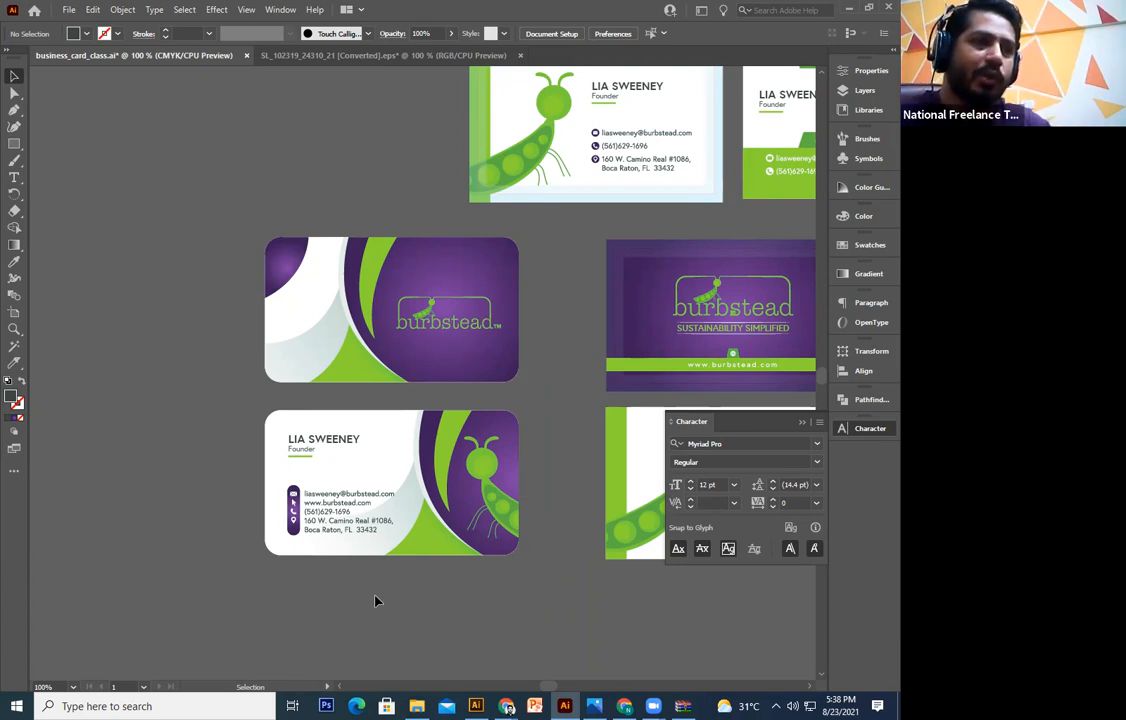
# Place a copy of the contact text block on the empty canvas beside the cards
pyautogui.click(350, 494)
pyautogui.moveTo(155, 455); pyautogui.dragTo(212, 464)
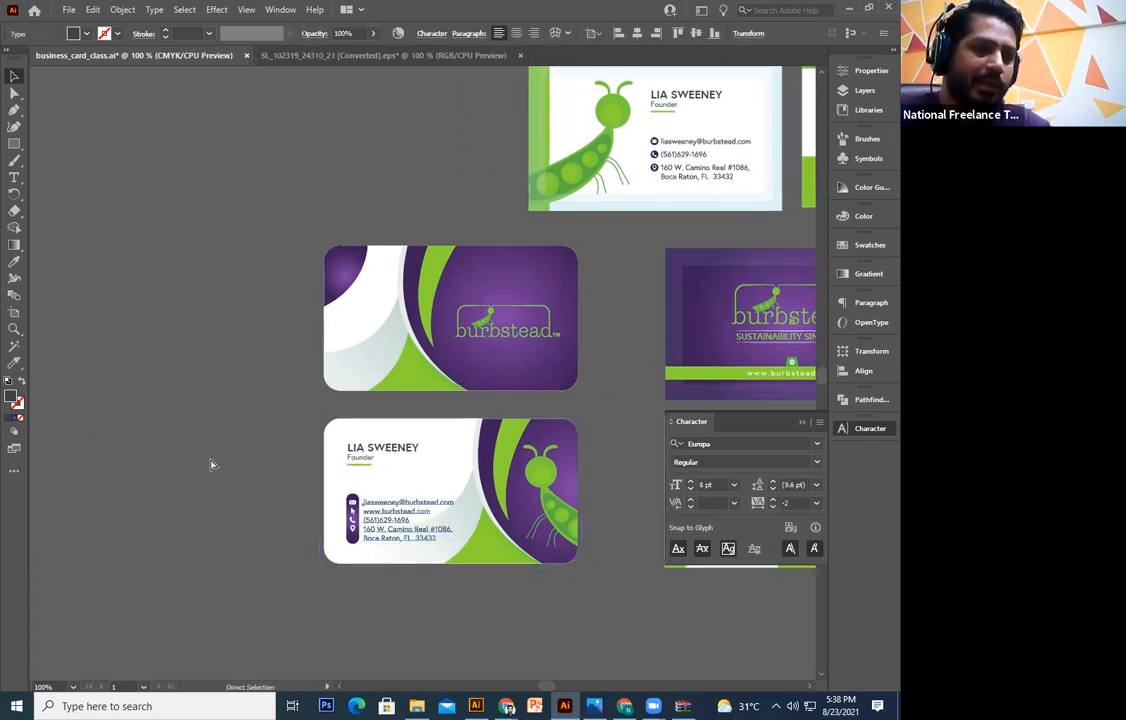
pyautogui.click(508, 597)
pyautogui.click(390, 523)
pyautogui.moveTo(403, 523); pyautogui.dragTo(114, 371)
pyautogui.moveTo(141, 482); pyautogui.dragTo(286, 487)
pyautogui.hotkey('ctrl', '+')
pyautogui.hotkey('ctrl', '+')
pyautogui.hotkey('ctrl', '+')
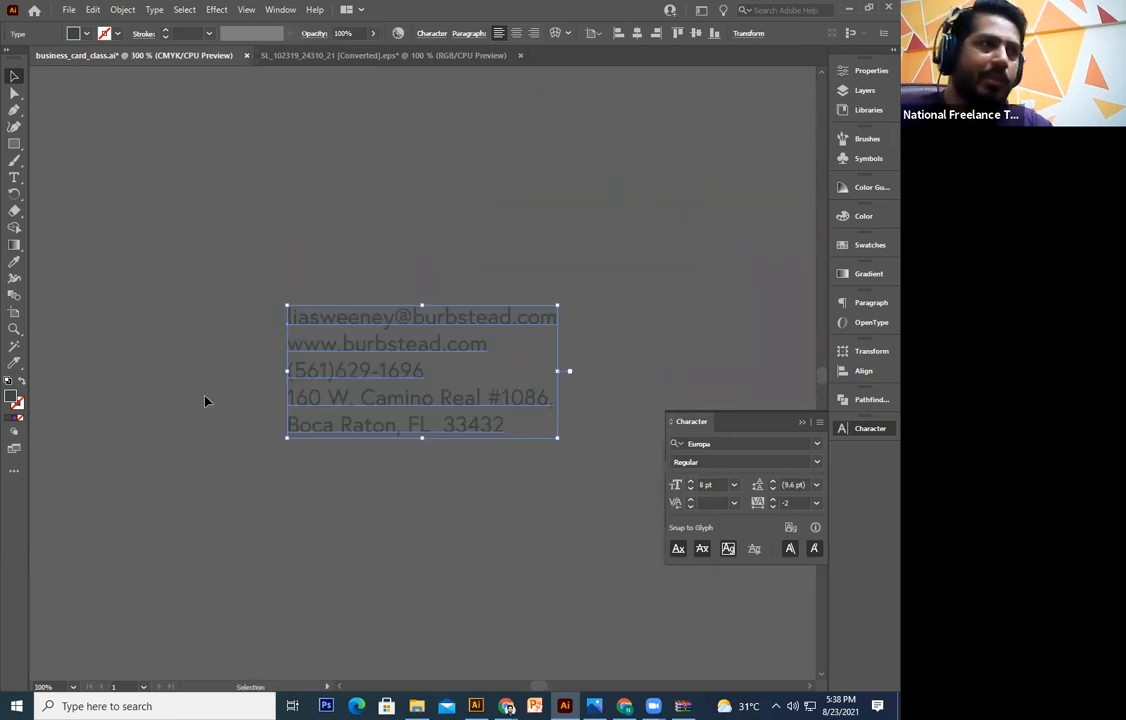
# Draw a rectangle covering the copied contact text and fill it with the lightest grey swatch
pyautogui.click(14, 143)
pyautogui.moveTo(155, 229); pyautogui.dragTo(635, 574)
pyautogui.press('v')
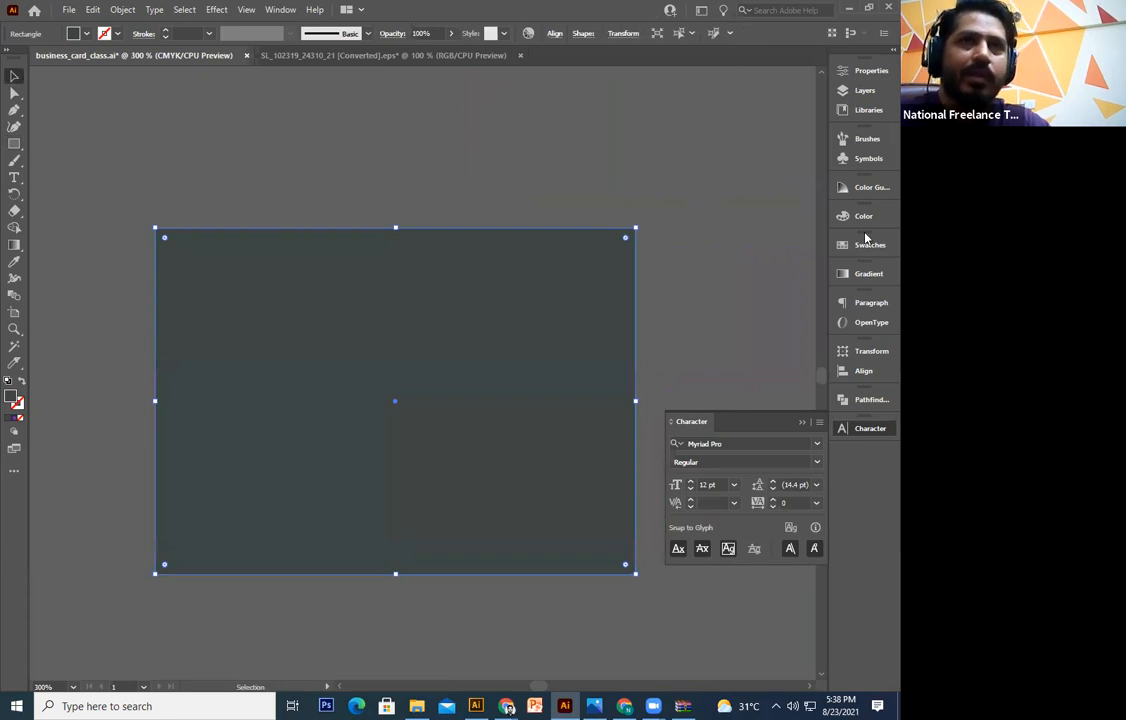
pyautogui.click(866, 245)
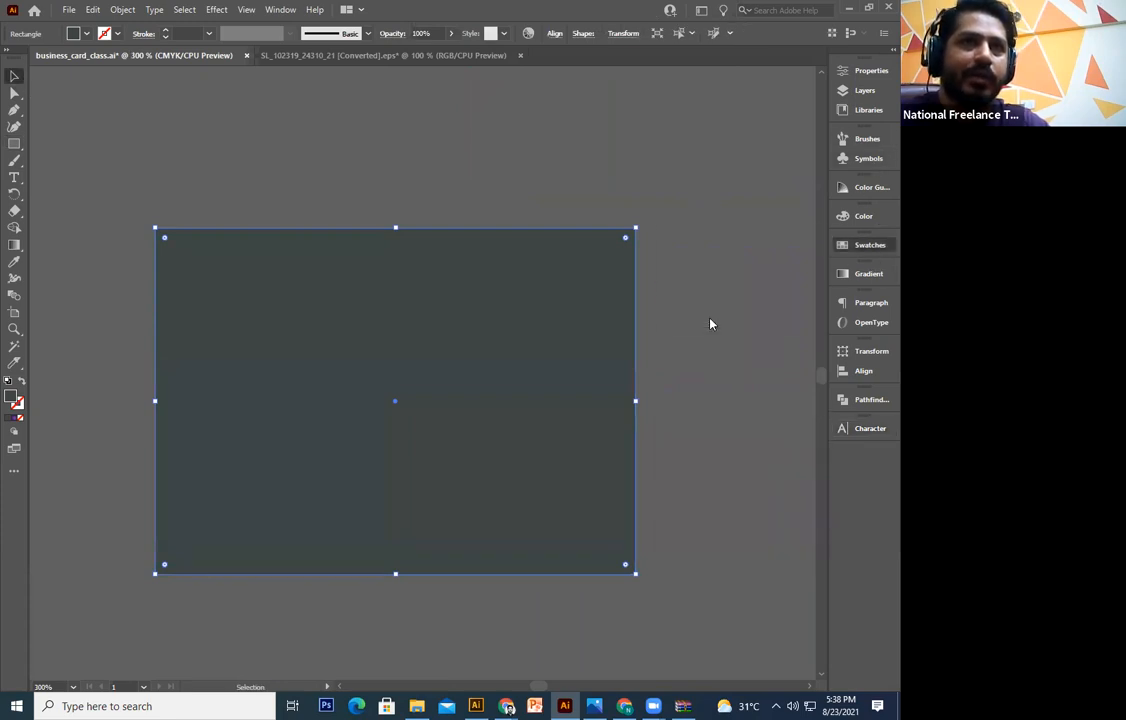
pyautogui.click(669, 298)
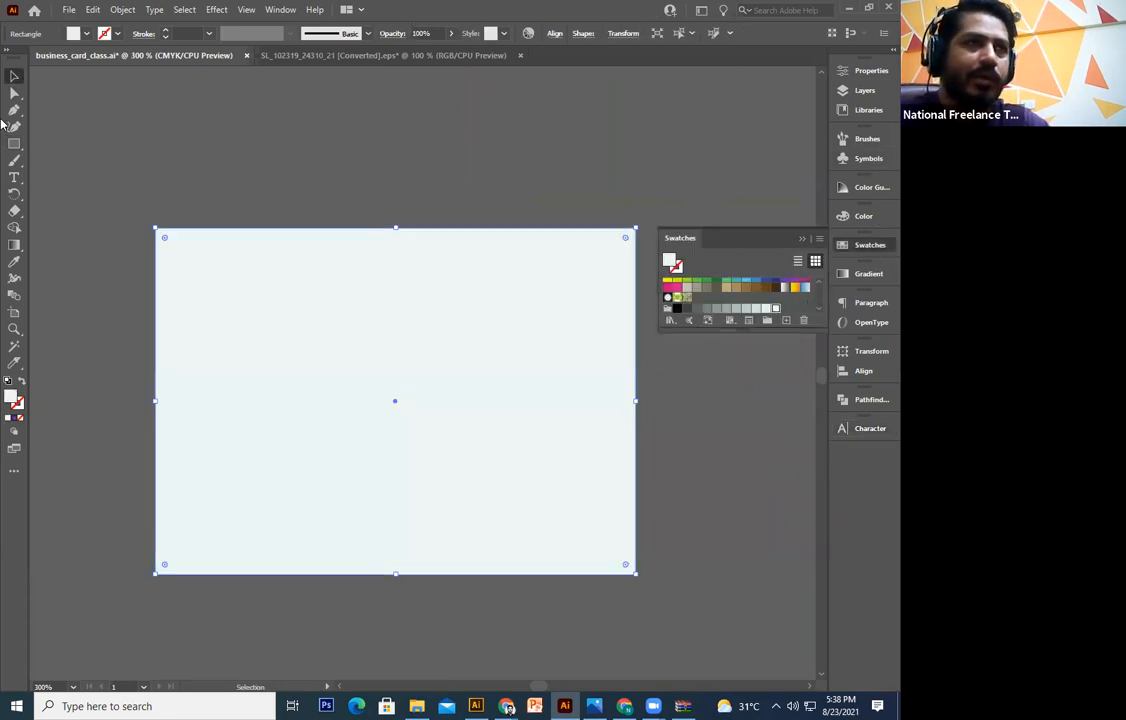
# Send the light grey rectangle to the back, behind the copied contact text
pyautogui.rightClick(233, 280)
pyautogui.moveTo(338, 543)
pyautogui.click(468, 580)
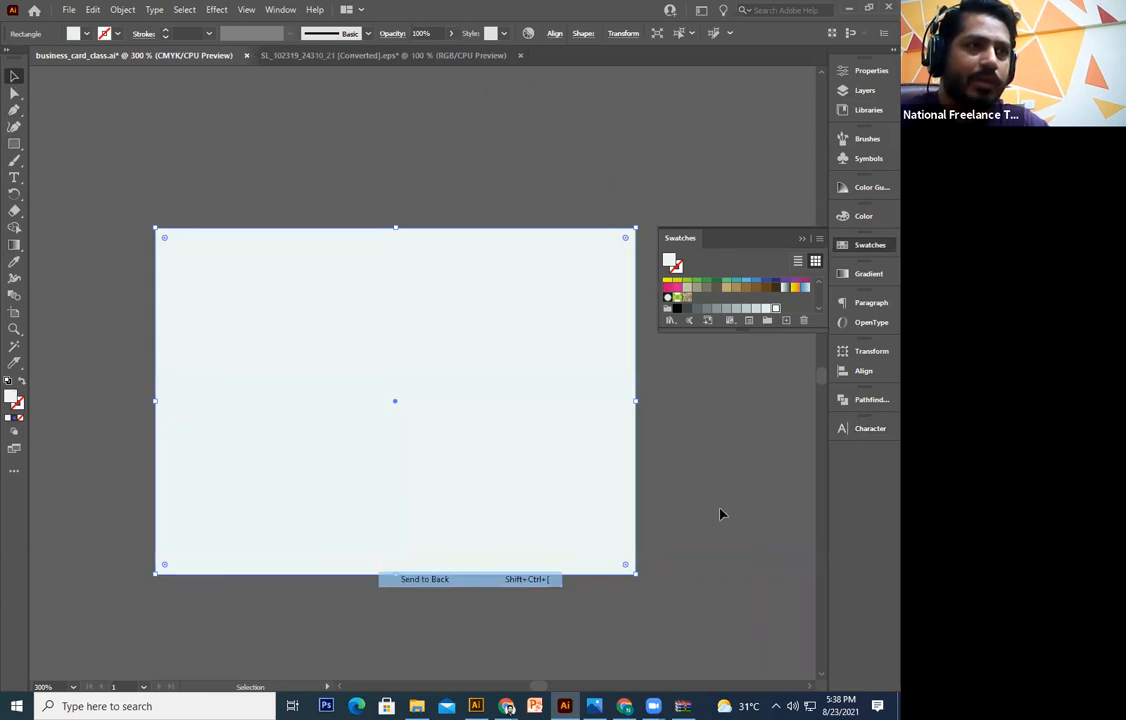
pyautogui.click(468, 425)
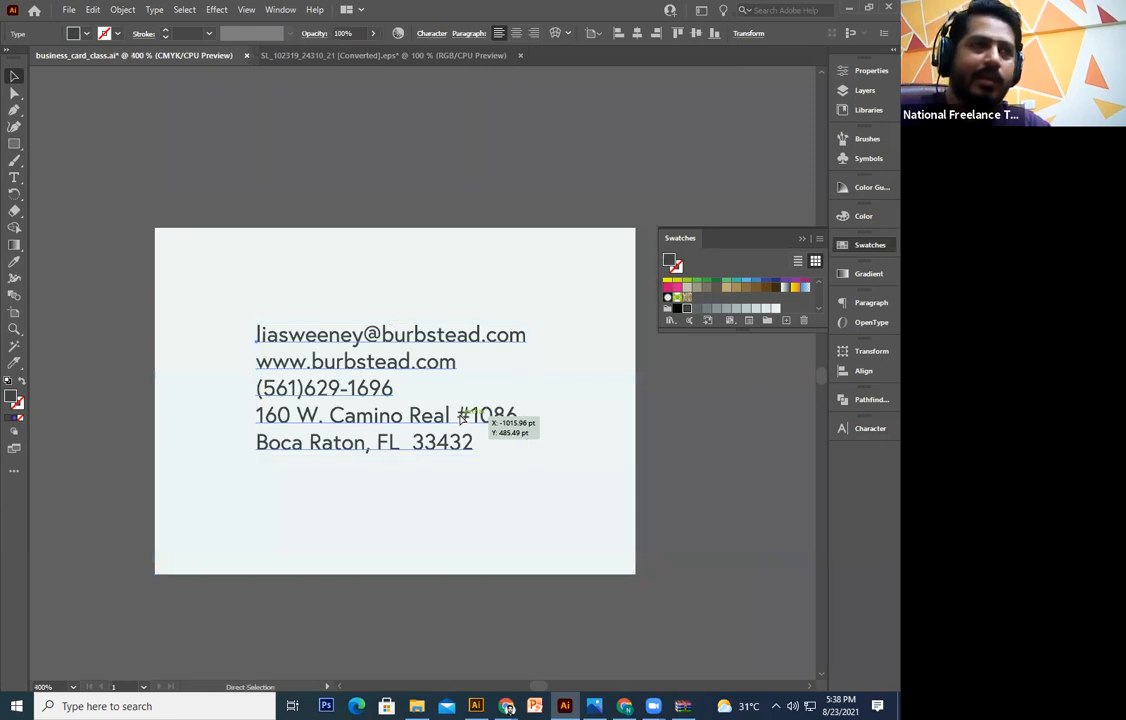
pyautogui.hotkey('ctrl', '=')
pyautogui.hotkey('ctrl', '=')
pyautogui.moveTo(543, 295); pyautogui.dragTo(530, 348)
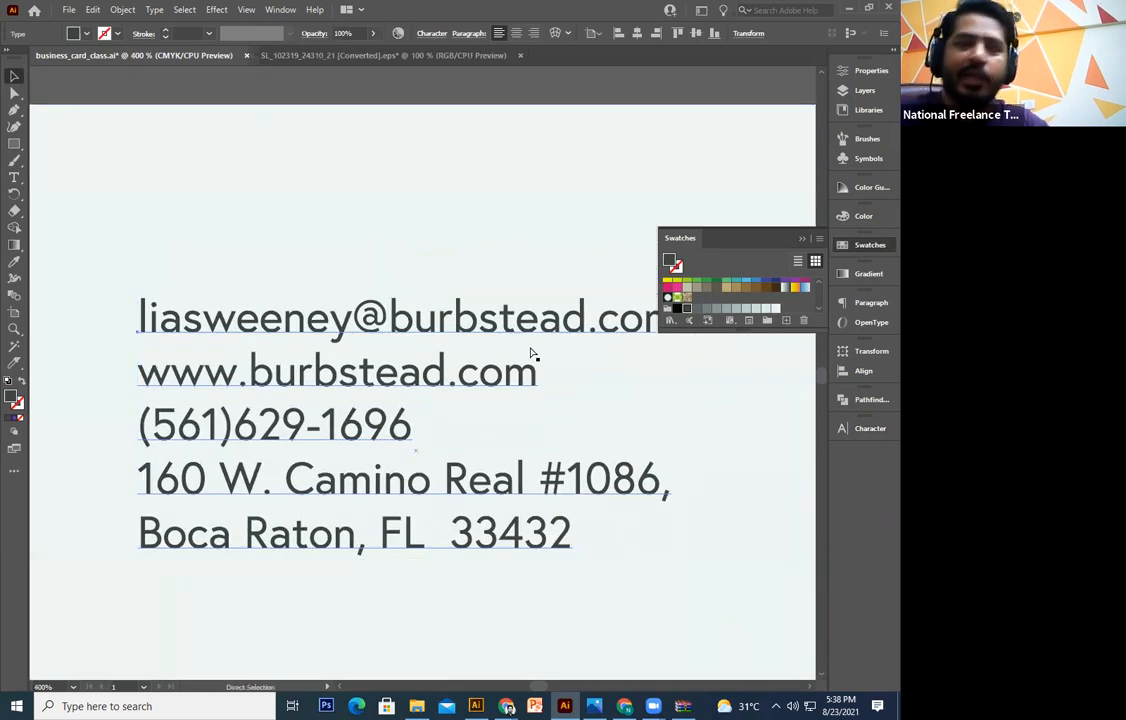
pyautogui.hotkey('ctrl', '-')
pyautogui.hotkey('ctrl', '-')
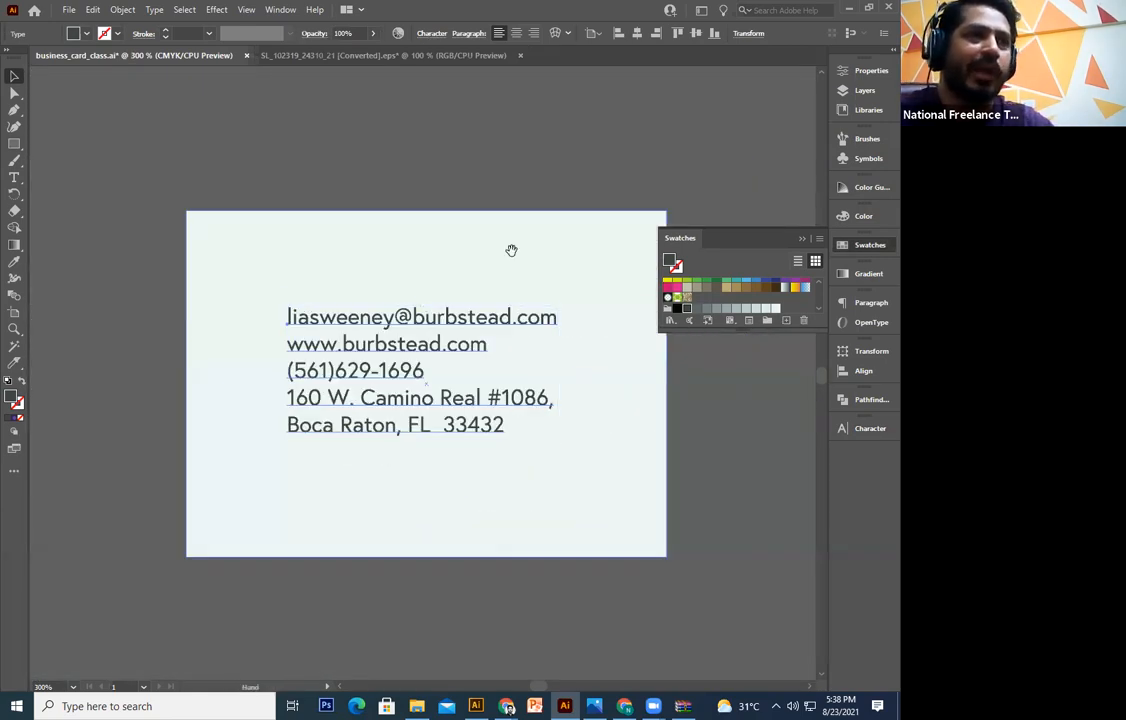
pyautogui.scroll(3, 416, 245)
# Fill the contact text on the light rectangle with the dark green swatch
pyautogui.click(251, 440)
pyautogui.click(350, 405)
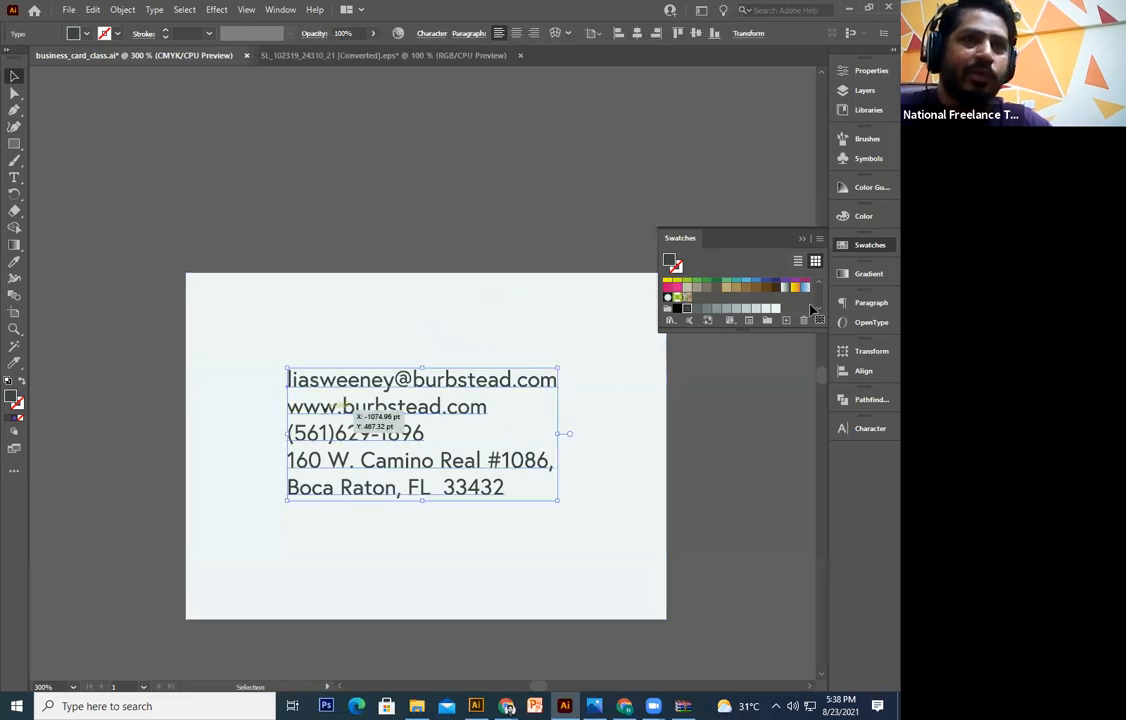
pyautogui.scroll(2, 735, 295)
pyautogui.click(716, 291)
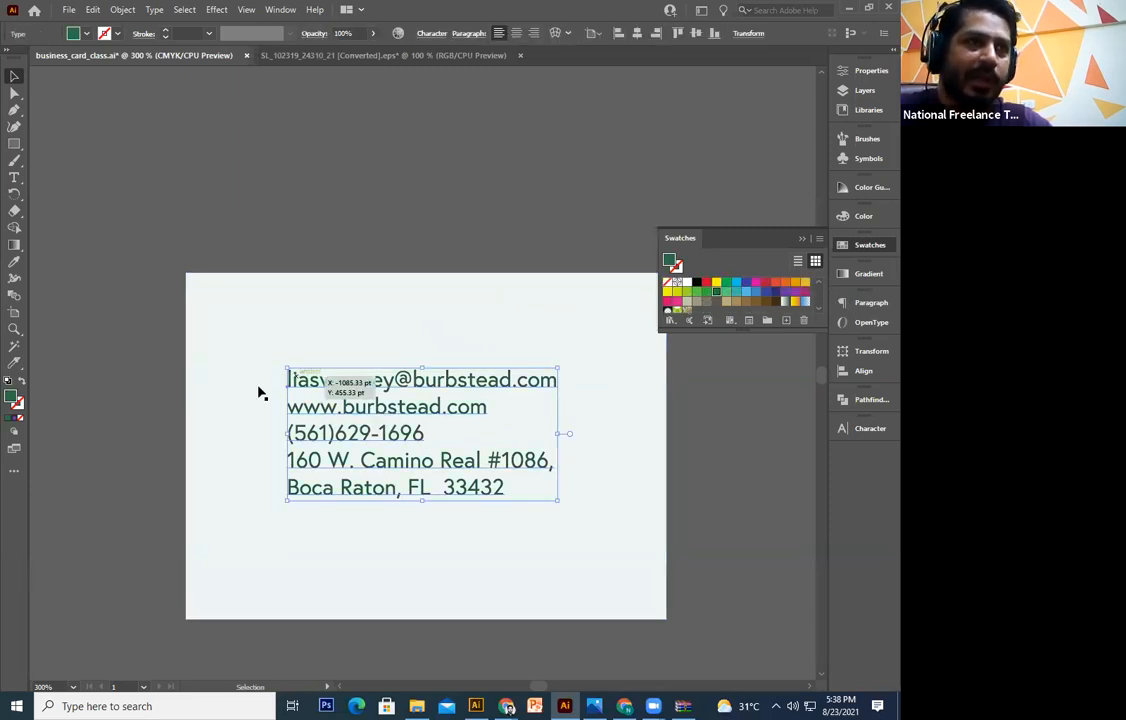
# Examine the CMYK values of the contact text's dark green fill without changing the colour
pyautogui.doubleClick(10, 398)
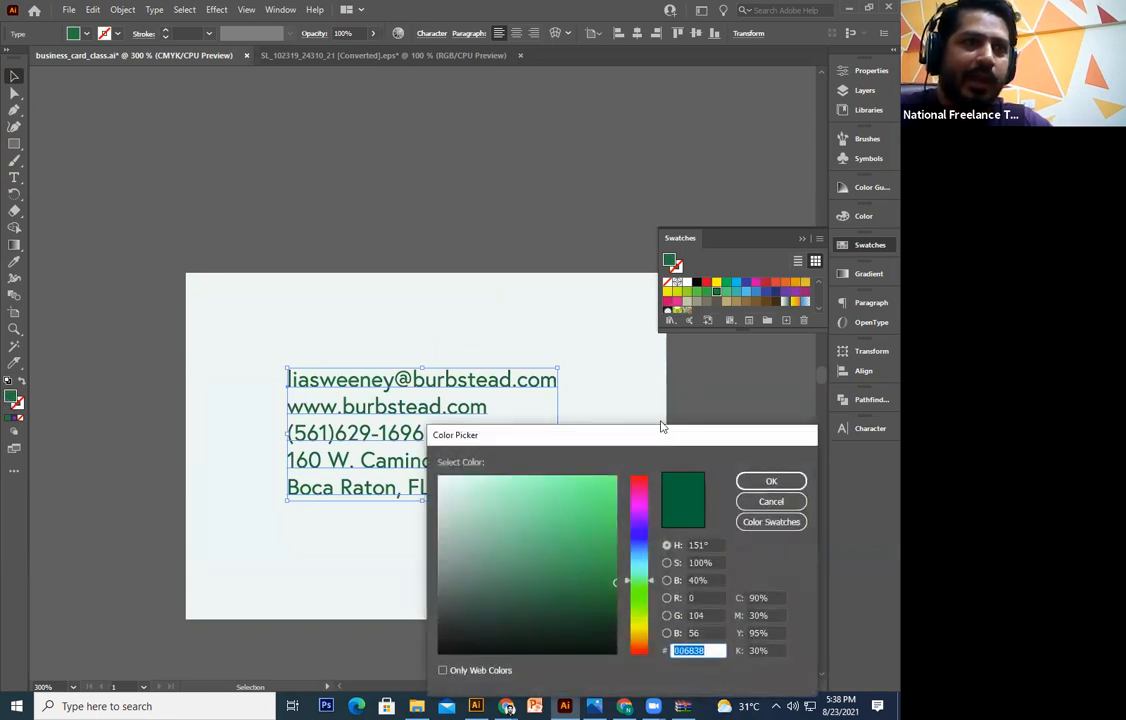
pyautogui.moveTo(660, 427); pyautogui.dragTo(445, 302)
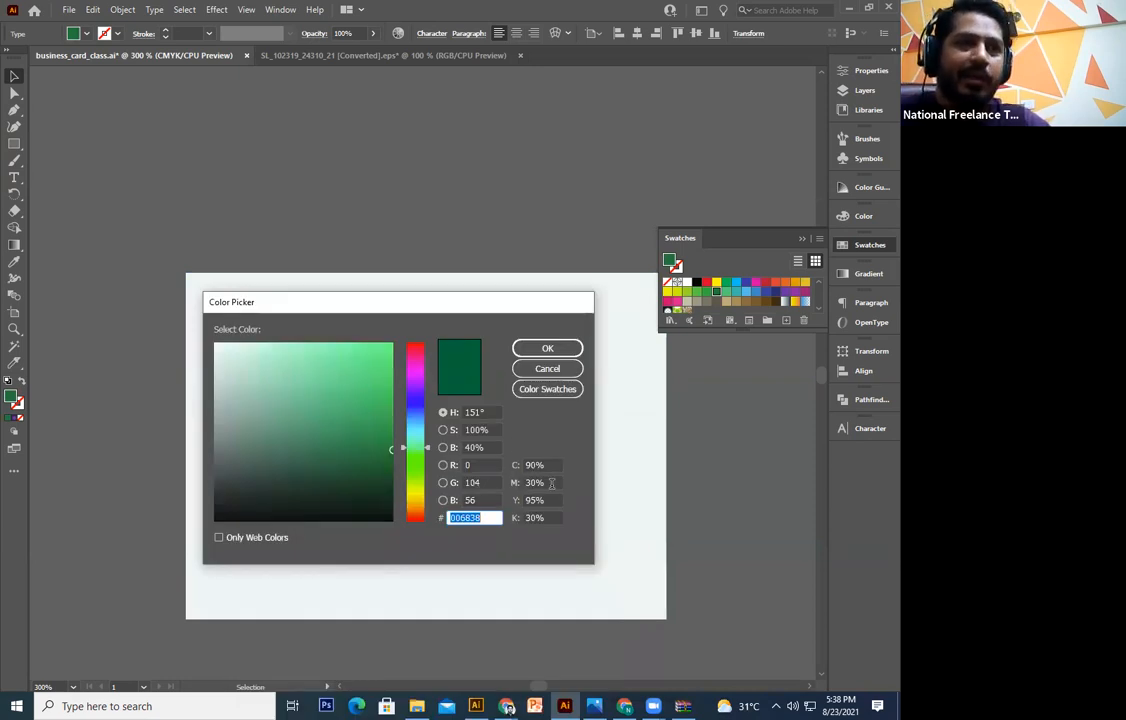
pyautogui.click(522, 483)
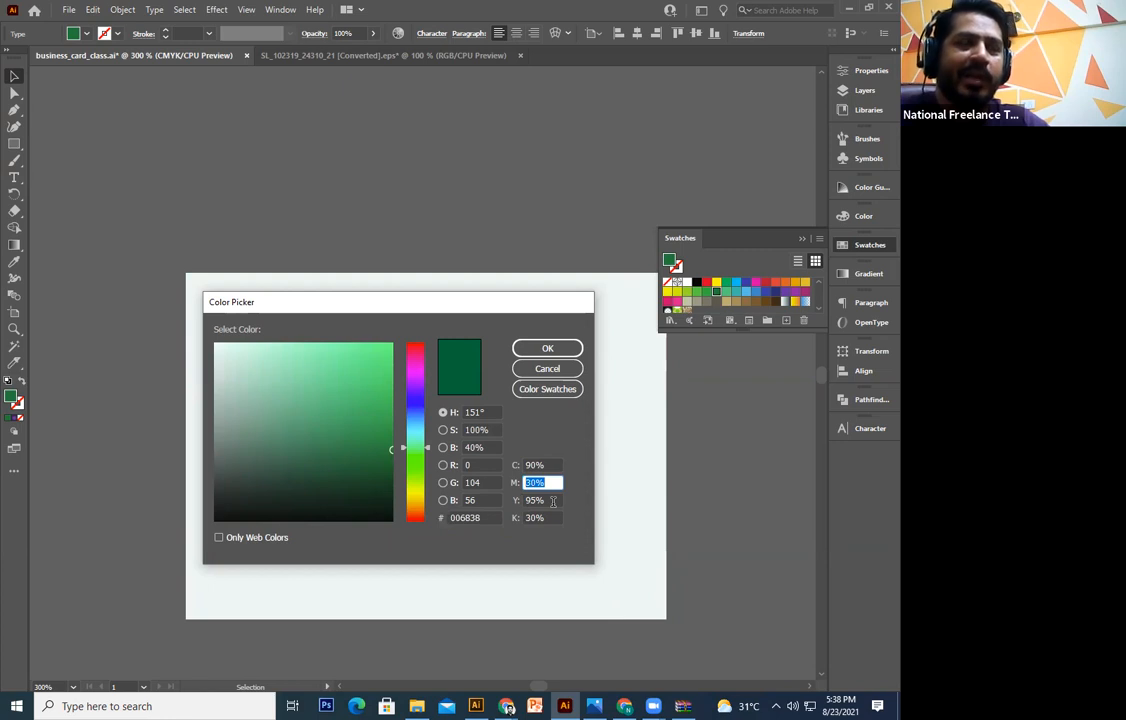
pyautogui.click(552, 501)
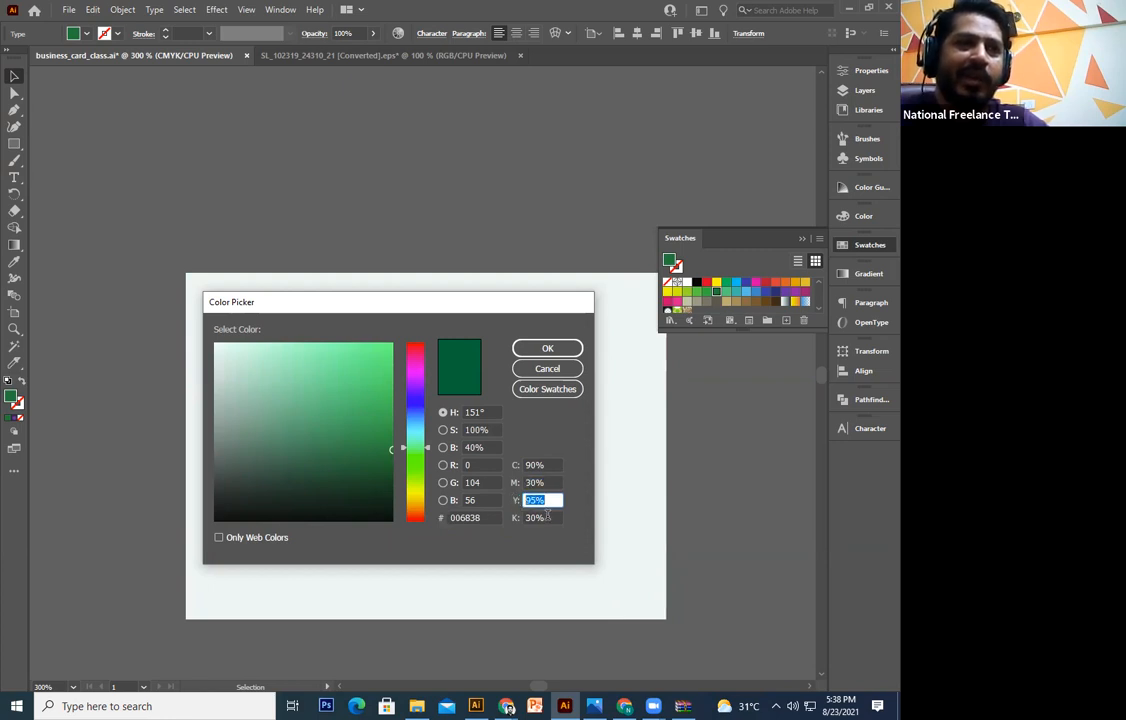
pyautogui.click(546, 369)
# Duplicate the dark green contact text above the rectangle and fill the copy with a lighter green swatch
pyautogui.moveTo(420, 280); pyautogui.dragTo(398, 335)
pyautogui.click(445, 266)
pyautogui.moveTo(437, 445); pyautogui.dragTo(307, 166)
pyautogui.moveTo(511, 254); pyautogui.dragTo(505, 286)
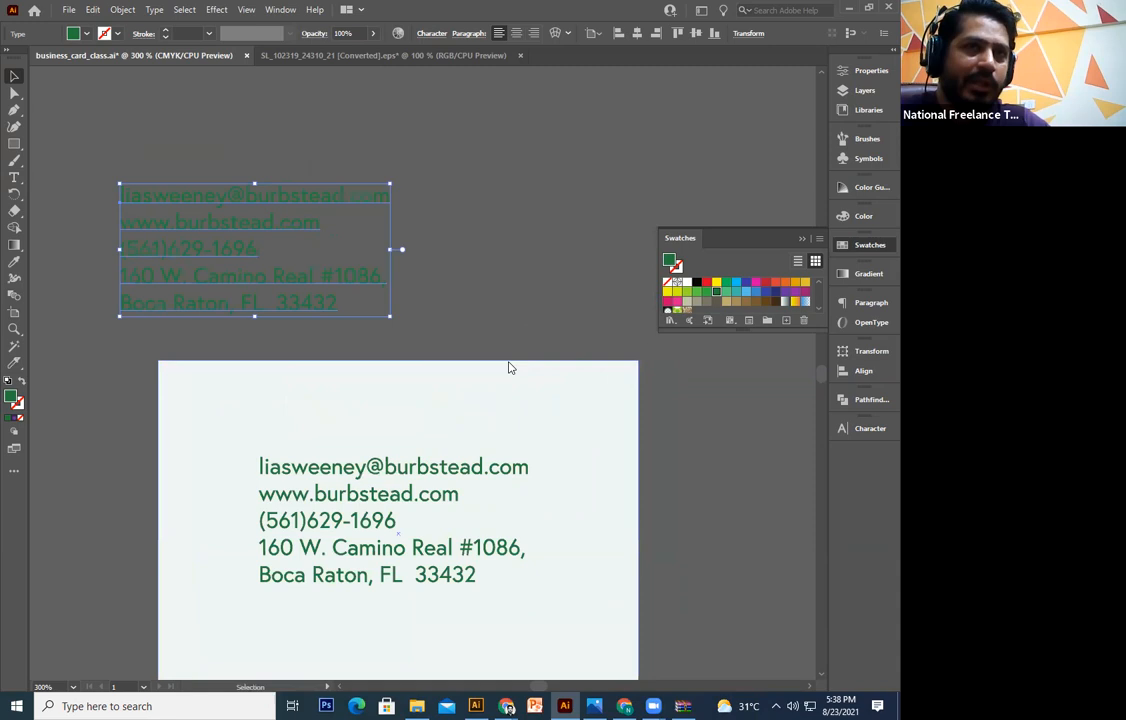
pyautogui.click(699, 291)
pyautogui.click(490, 317)
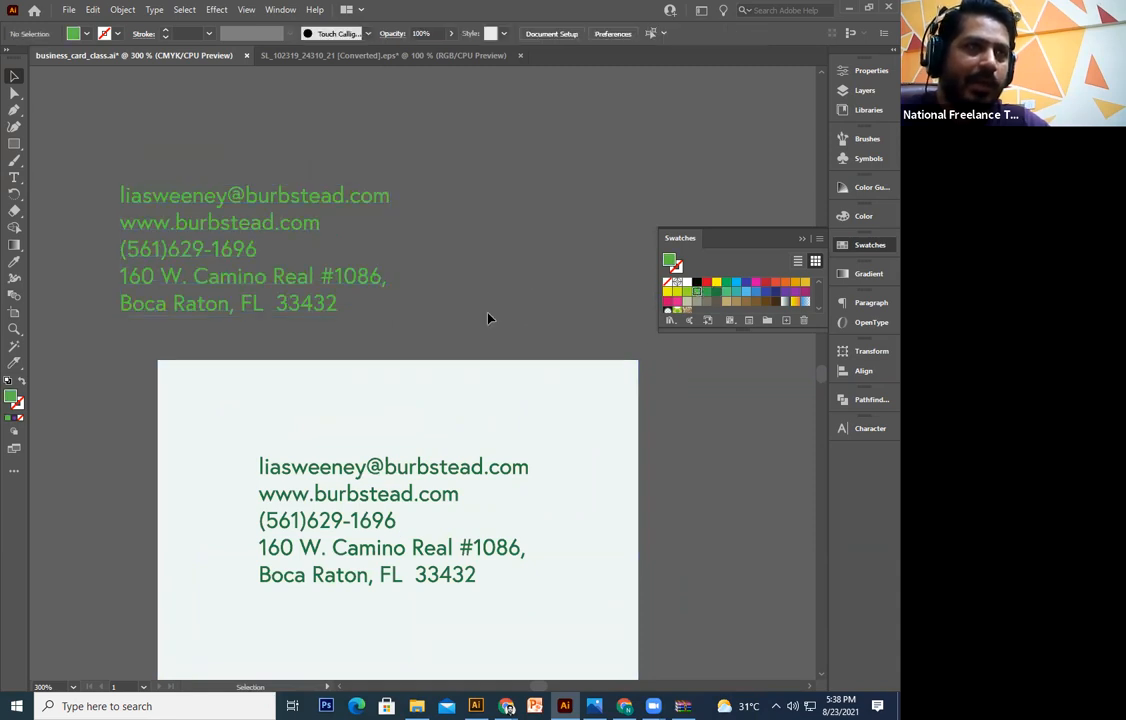
# Duplicate the dark green contact text beside the light green copy and fill the new copy with magenta
pyautogui.click(337, 243)
pyautogui.click(408, 239)
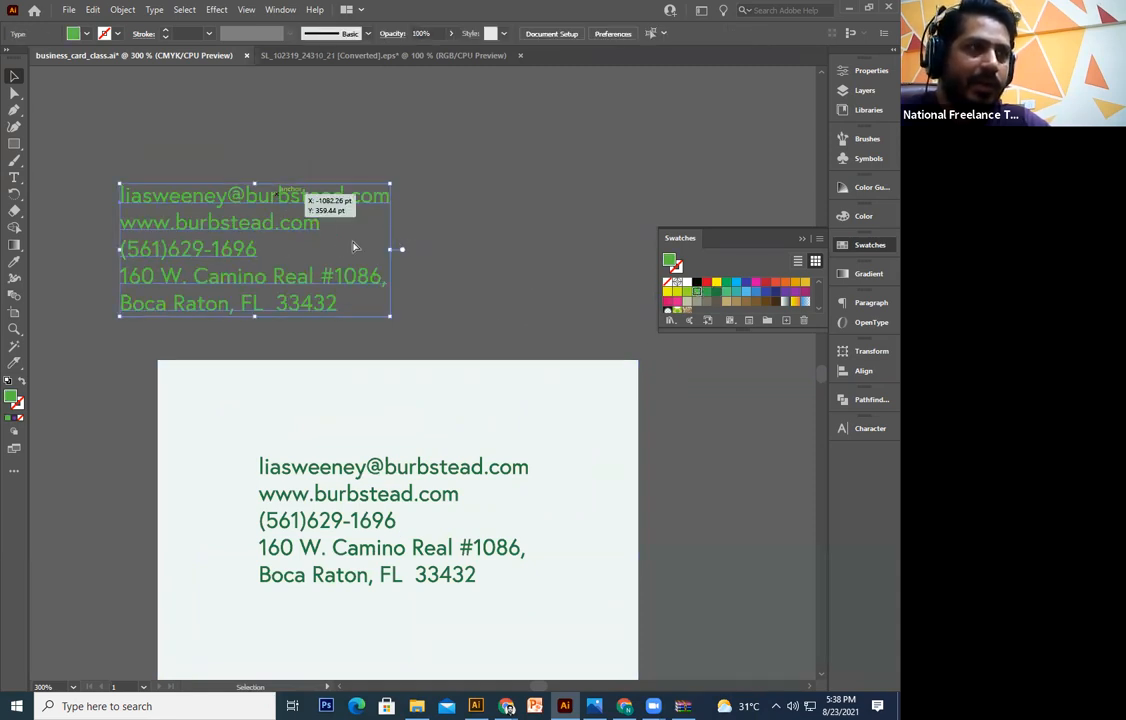
pyautogui.click(390, 467)
pyautogui.moveTo(372, 495); pyautogui.dragTo(542, 200)
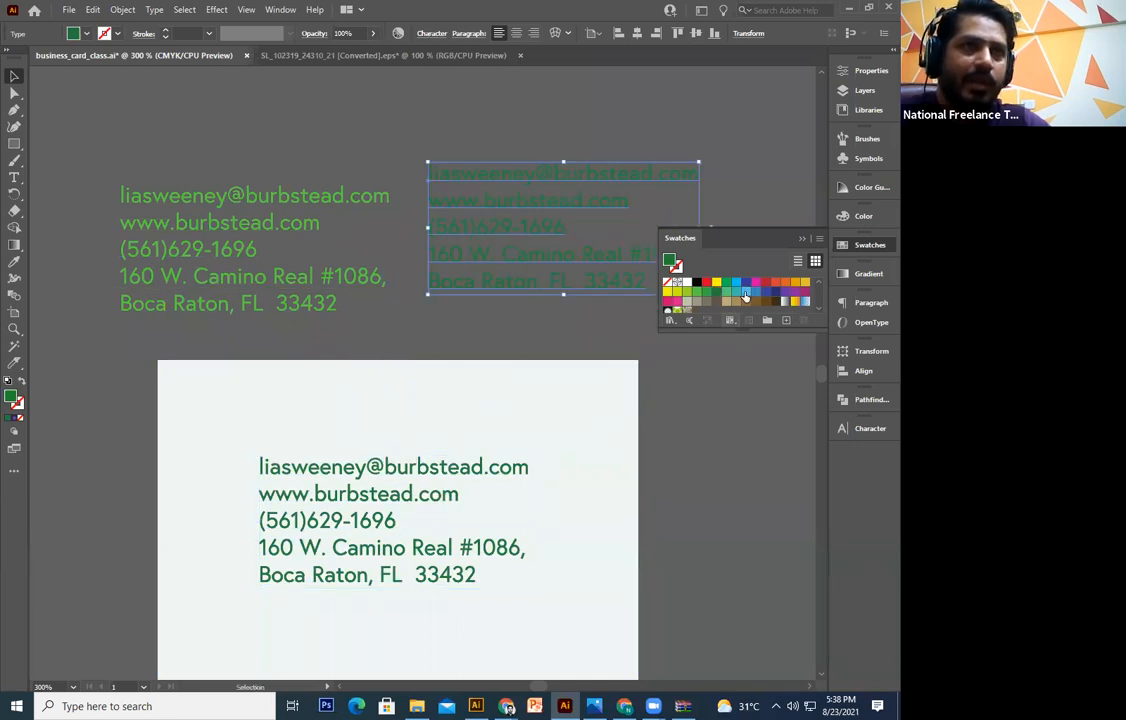
pyautogui.click(700, 422)
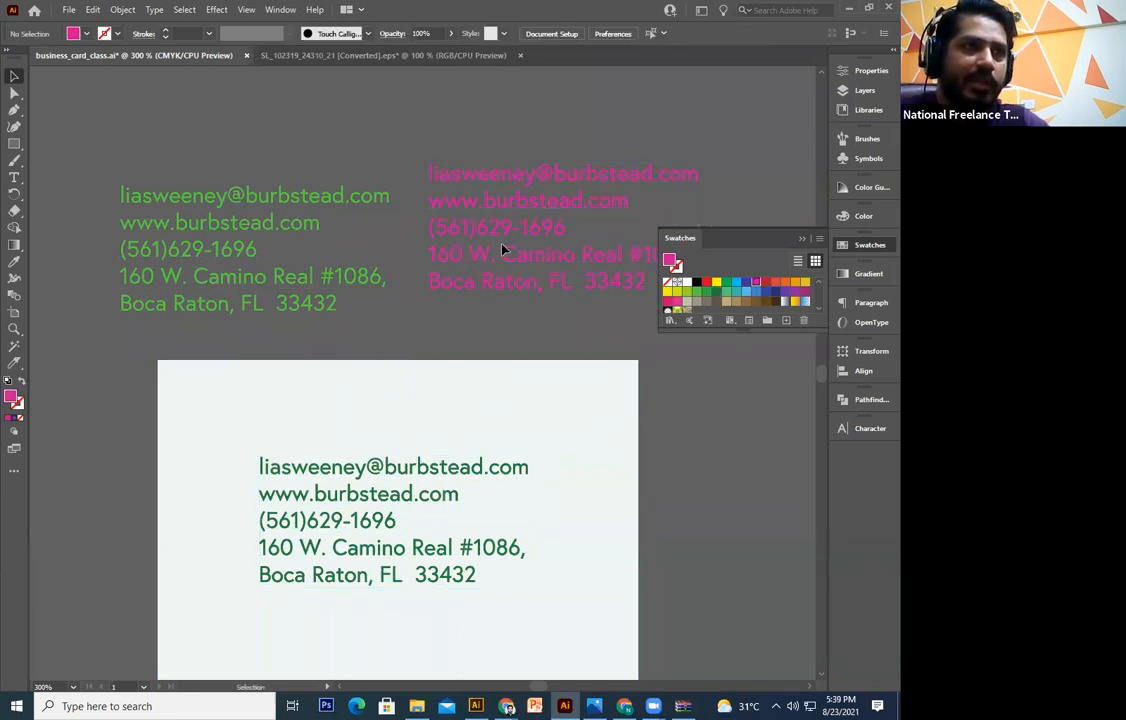
# Duplicate the magenta contact text onto the rectangle's upper edge and fill the copy with dark green
pyautogui.click(520, 268)
pyautogui.moveTo(450, 414); pyautogui.dragTo(453, 411)
pyautogui.click(716, 292)
# Fill the light green contact text copy above the rectangle with the black swatch
pyautogui.click(283, 287)
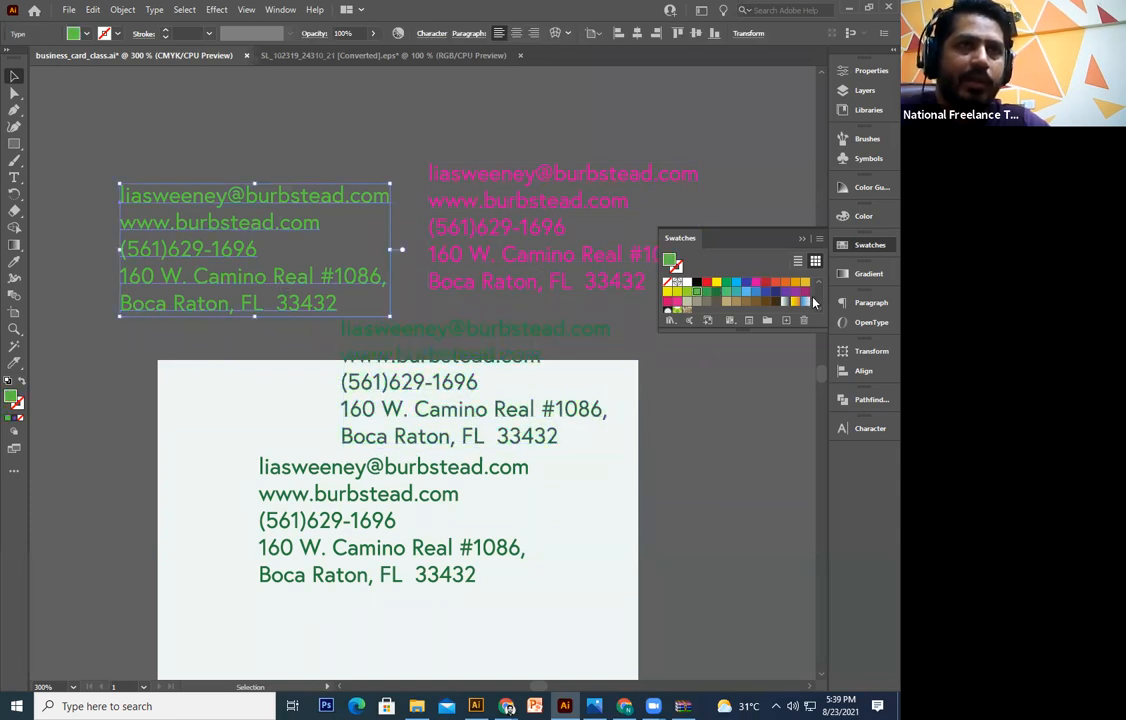
pyautogui.scroll(-2, 818, 310)
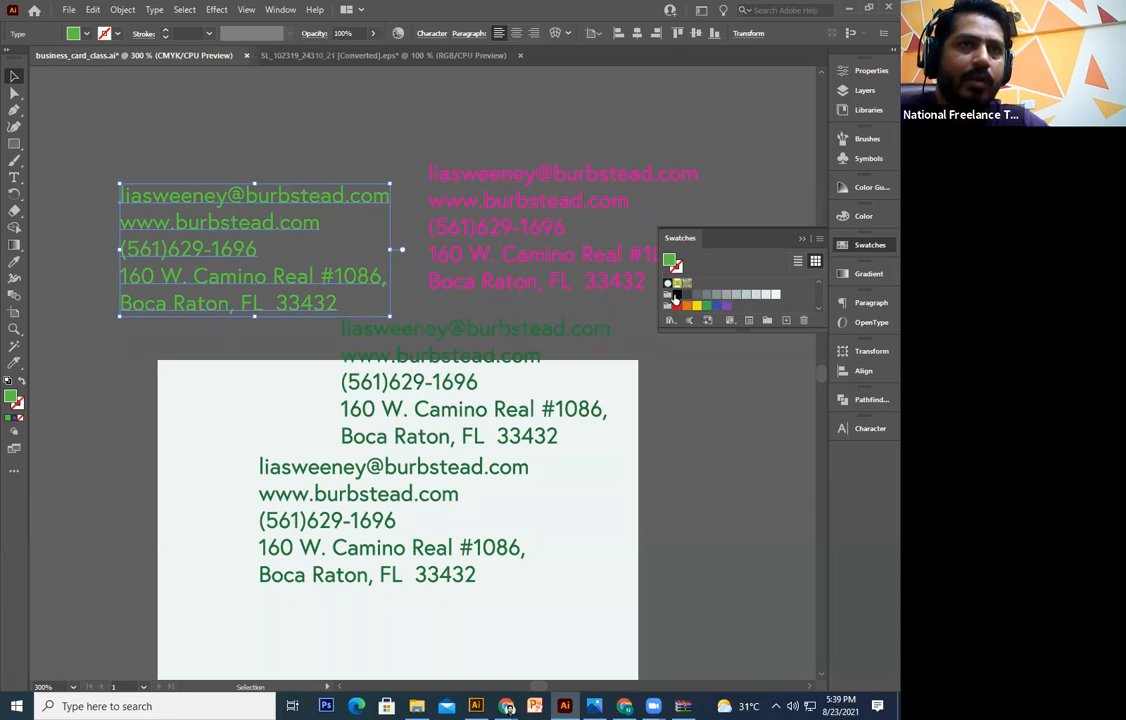
pyautogui.click(676, 295)
pyautogui.click(537, 341)
pyautogui.click(696, 519)
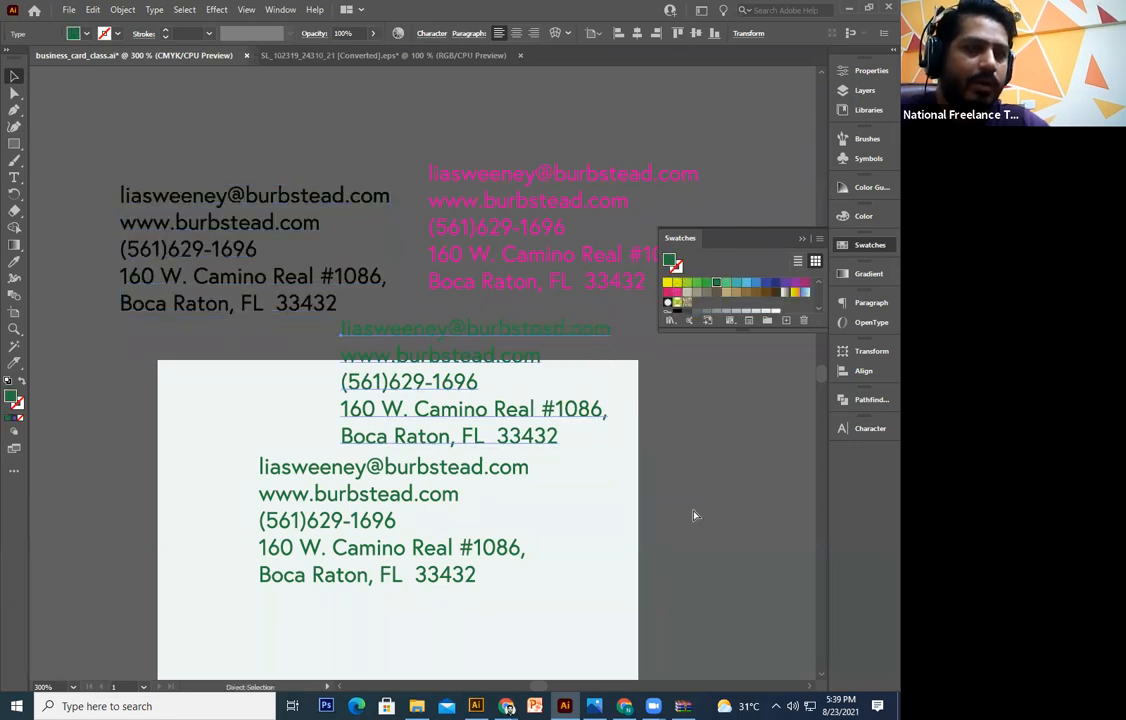
# Duplicate the dark green contact text from the rectangle's upper edge and fill the new copy with light blue
pyautogui.click(550, 333)
pyautogui.moveTo(550, 333); pyautogui.dragTo(254, 410)
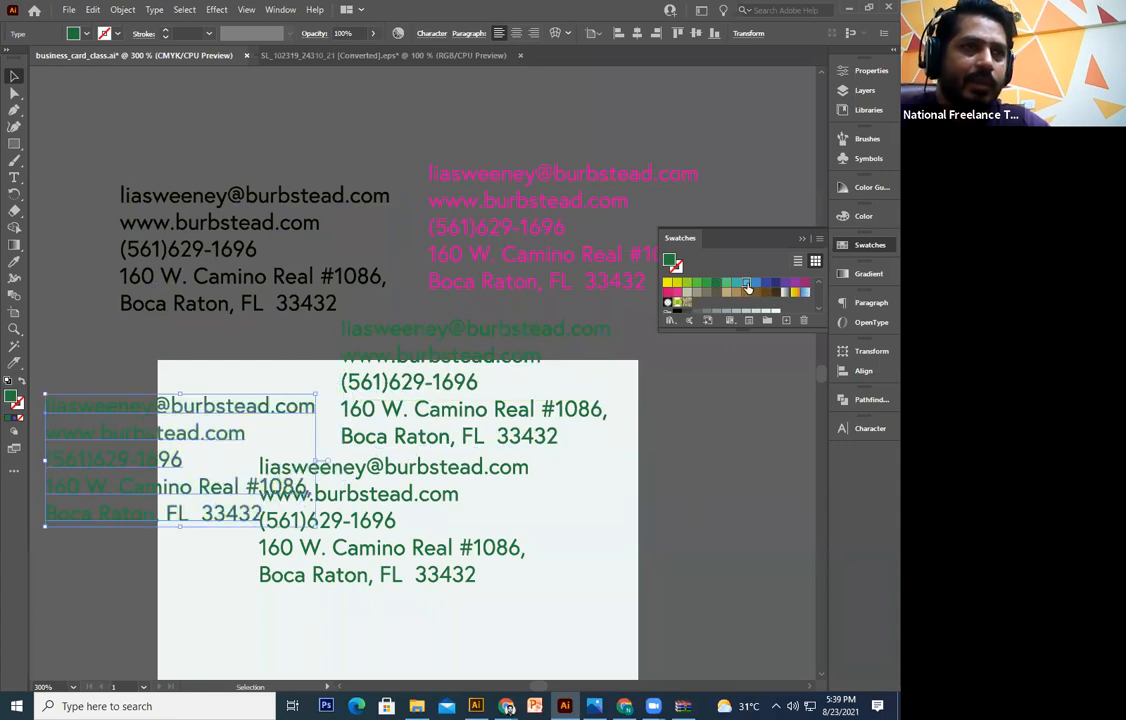
pyautogui.click(746, 283)
# Lay the light blue contact text over the dark green text inside the rectangle with a slight offset
pyautogui.moveTo(623, 523); pyautogui.dragTo(453, 483)
pyautogui.click(447, 440)
pyautogui.click(694, 491)
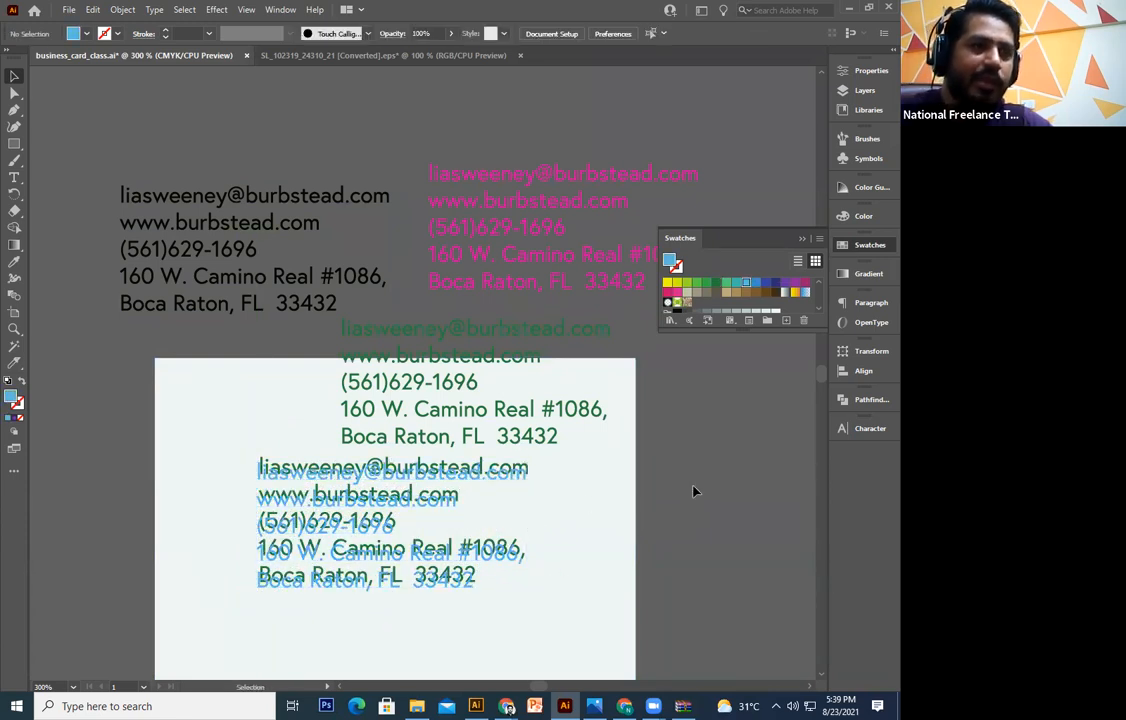
pyautogui.hotkey('ctrl', '=')
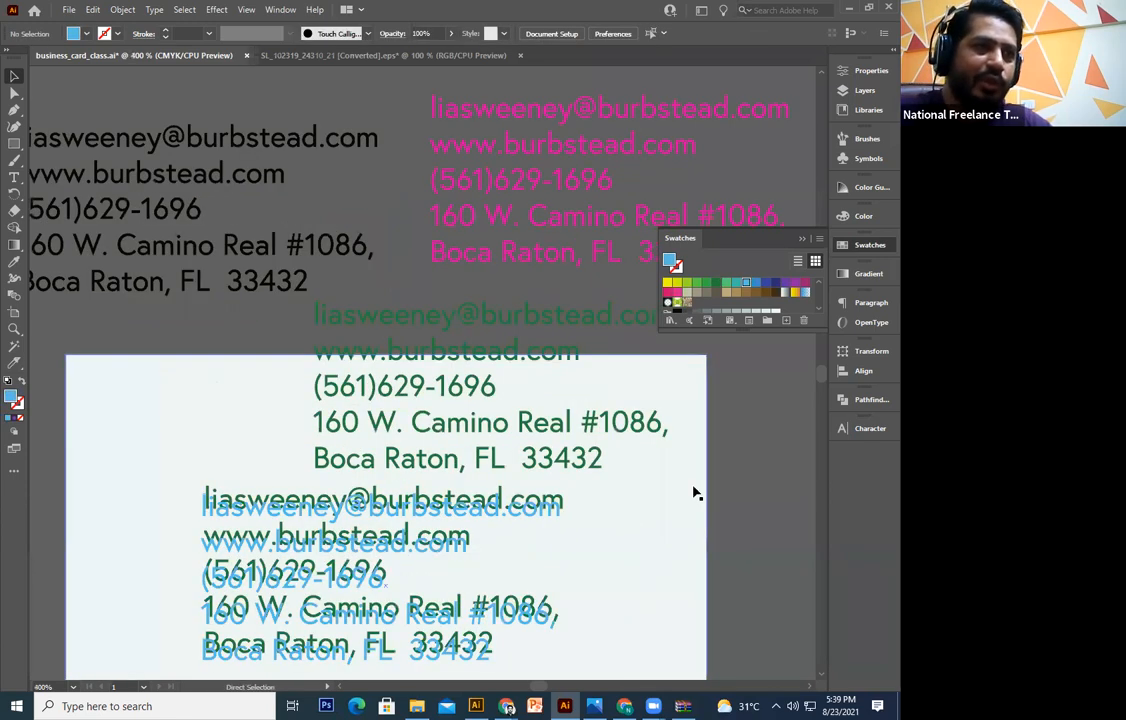
pyautogui.hotkey('ctrl', '=')
pyautogui.hotkey('ctrl', '=')
pyautogui.hotkey('ctrl', '=')
pyautogui.moveTo(301, 415); pyautogui.dragTo(440, 468)
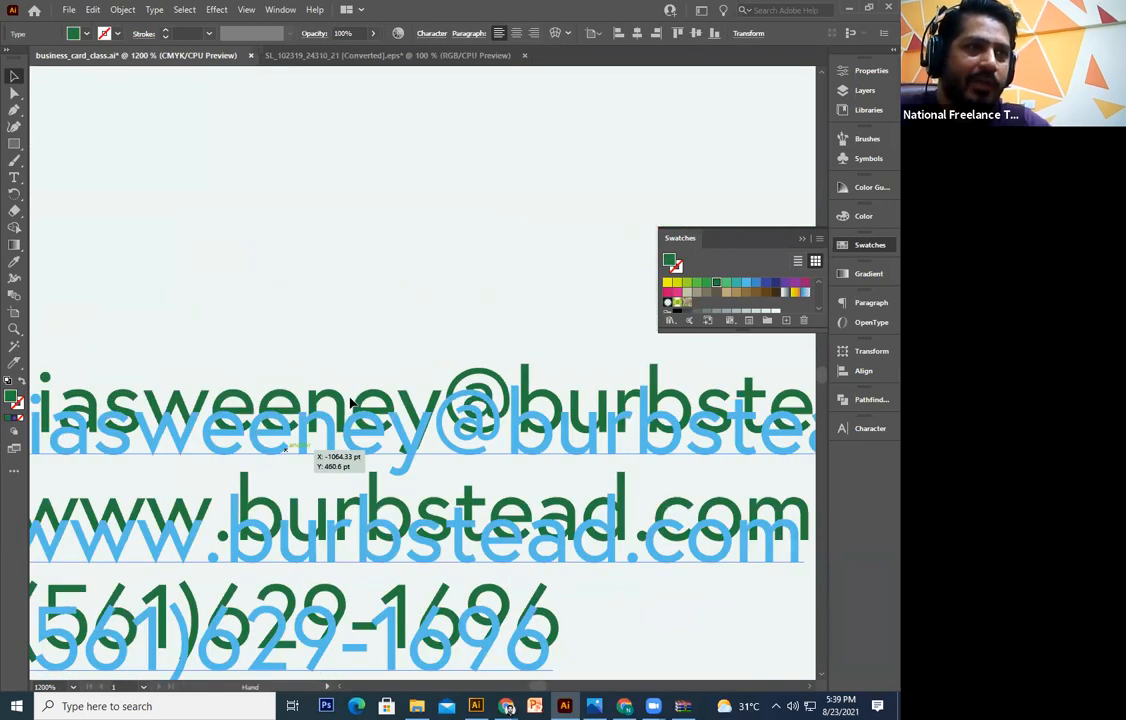
pyautogui.moveTo(349, 392); pyautogui.dragTo(350, 390)
# Examine how the light blue letters overlap the dark green ones, close up and at a distance
pyautogui.hotkey('ctrl', '=')
pyautogui.hotkey('ctrl', '=')
pyautogui.hotkey('ctrl', '=')
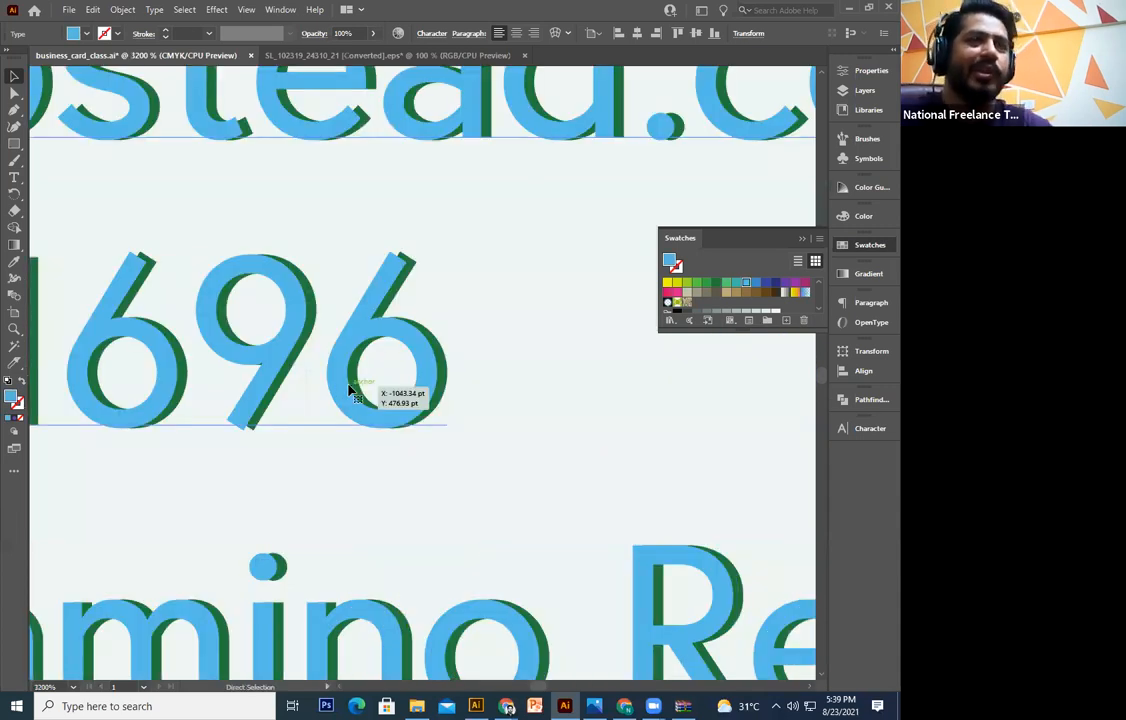
pyautogui.hotkey('ctrl', '-')
pyautogui.hotkey('ctrl', '-')
pyautogui.hotkey('ctrl', '-')
pyautogui.hotkey('ctrl', '-')
pyautogui.hotkey('ctrl', '-')
pyautogui.hotkey('ctrl', '-')
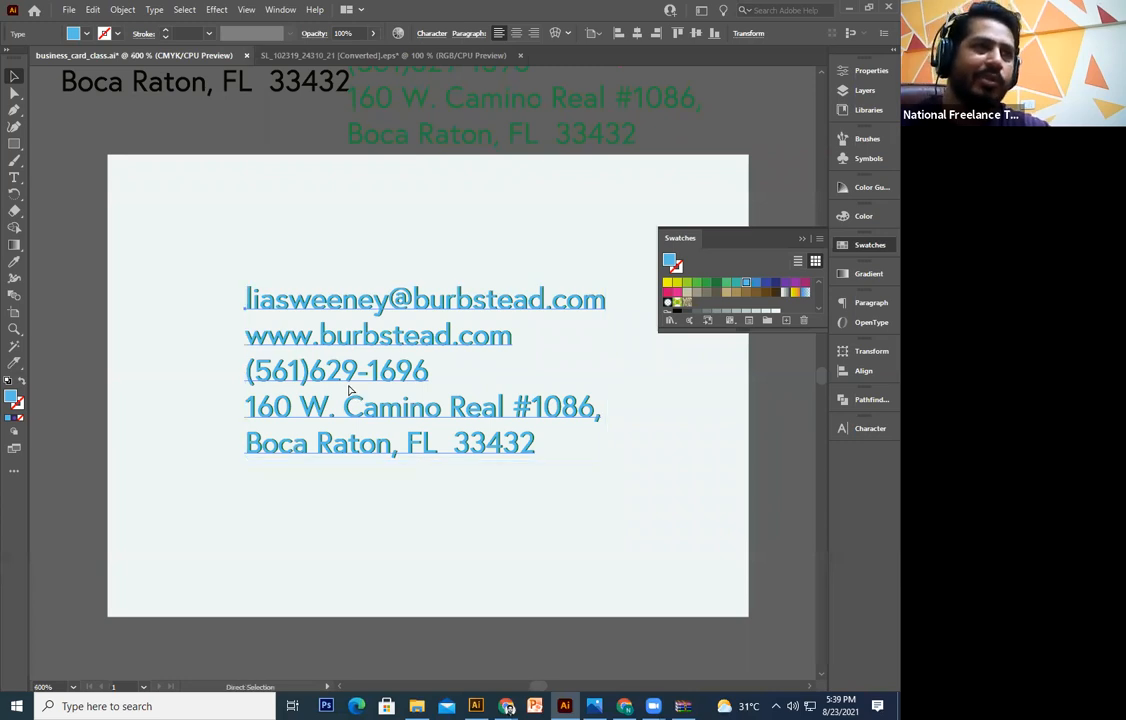
# Duplicate the overlapping contact text slightly sideways and fill the new copy with the dark blue swatch
pyautogui.keyDown('alt'); pyautogui.scroll(5, 349, 390); pyautogui.keyUp('alt')
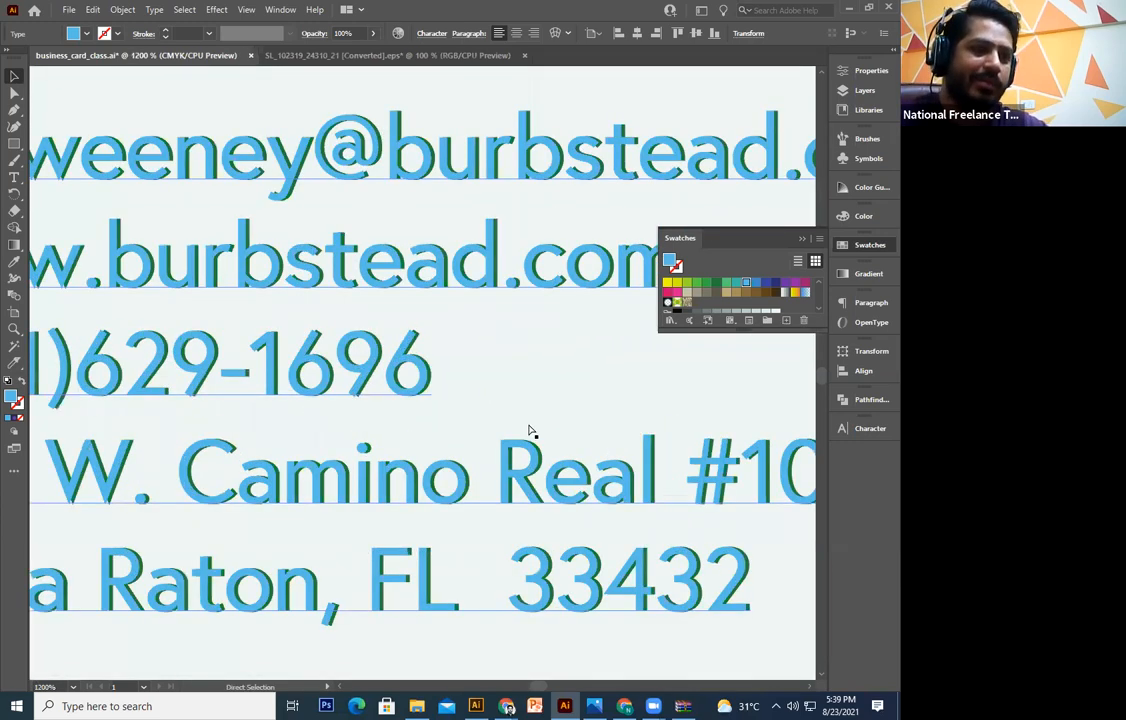
pyautogui.keyDown('alt'); pyautogui.scroll(5, 545, 460); pyautogui.keyUp('alt')
pyautogui.moveTo(437, 487); pyautogui.dragTo(486, 534)
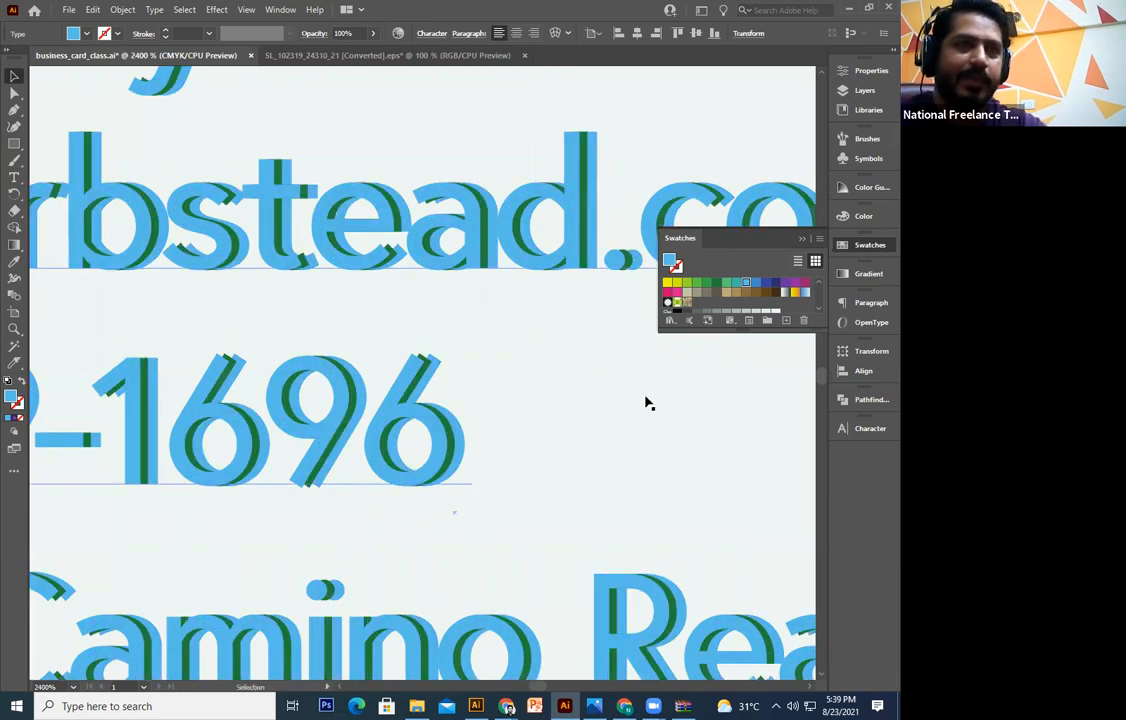
pyautogui.click(766, 285)
pyautogui.click(627, 468)
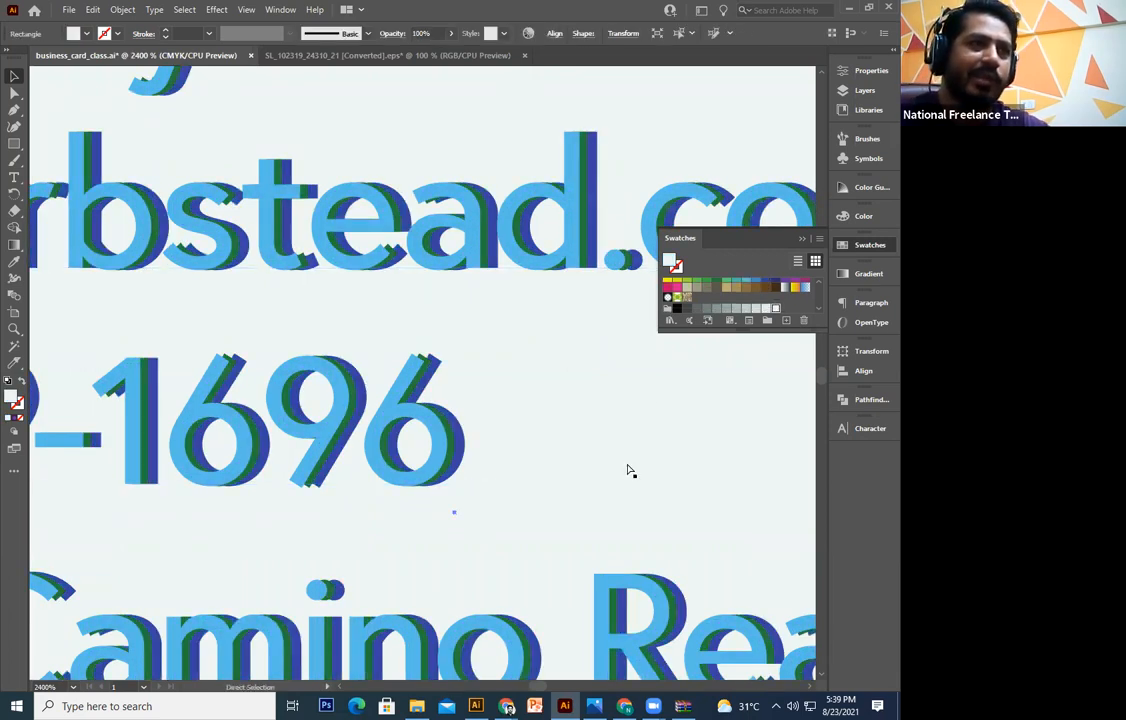
# Examine the overlapping light blue, dark green and dark blue contact text at several magnifications
pyautogui.keyDown('alt'); pyautogui.scroll(-1, 628, 469); pyautogui.keyUp('alt')
pyautogui.scroll(-1, 628, 469)
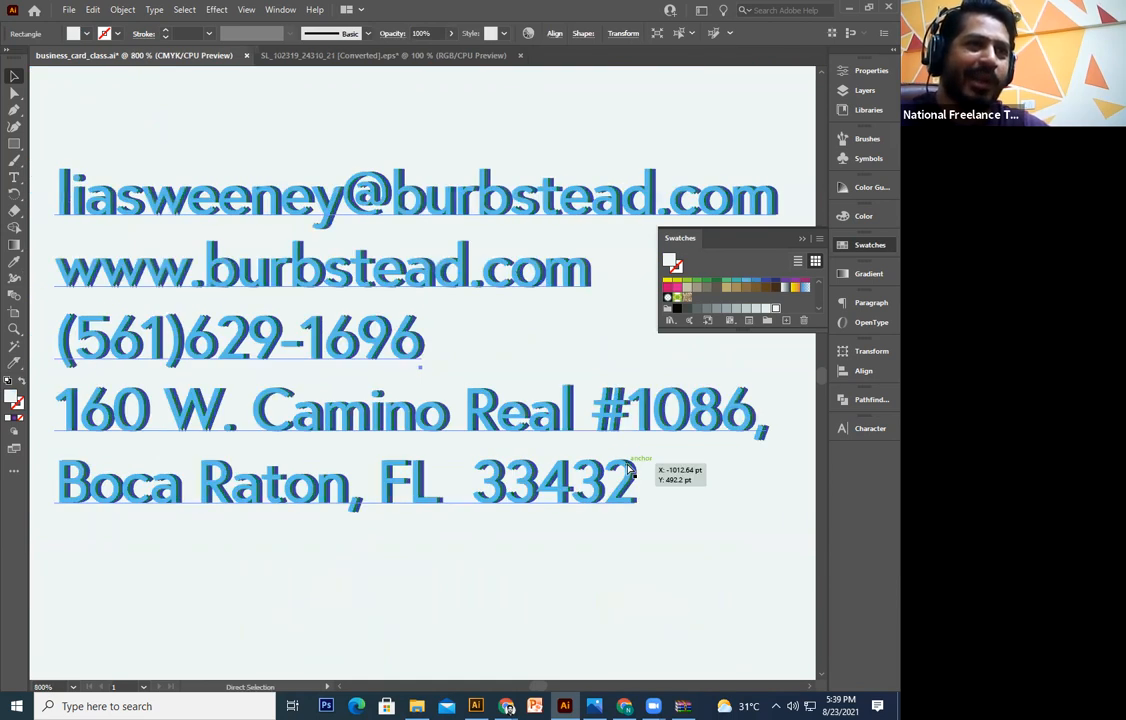
pyautogui.scroll(2, 628, 469)
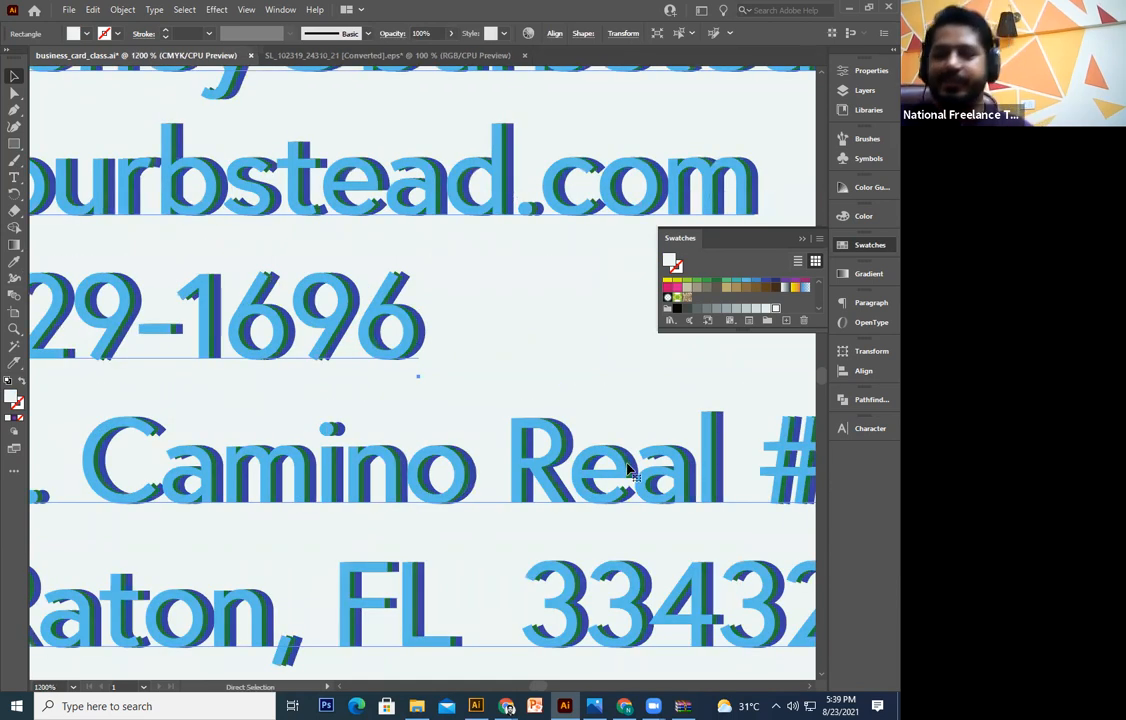
pyautogui.hotkey('ctrl', '-')
pyautogui.hotkey('ctrl', '-')
pyautogui.hotkey('ctrl', '-')
pyautogui.hotkey('ctrl', '-')
pyautogui.hotkey('ctrl', '-')
pyautogui.hotkey('ctrl', '-')
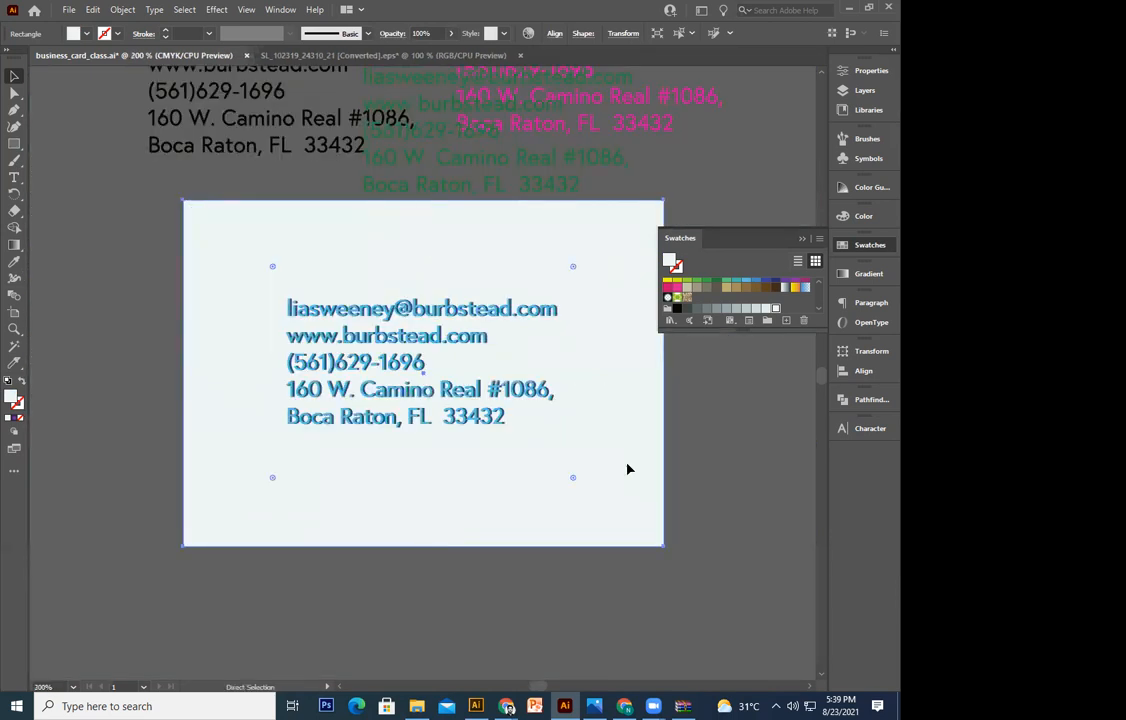
# Delete the light rectangle together with all the coloured contact text copies around it
pyautogui.click(626, 440)
pyautogui.moveTo(605, 163); pyautogui.dragTo(176, 583)
pyautogui.press('Delete')
# Colour the contact text on the lower rounded card with the light green sampled from the upper card's green shape
pyautogui.moveTo(390, 495); pyautogui.dragTo(216, 457)
pyautogui.click(225, 449)
pyautogui.click(14, 261)
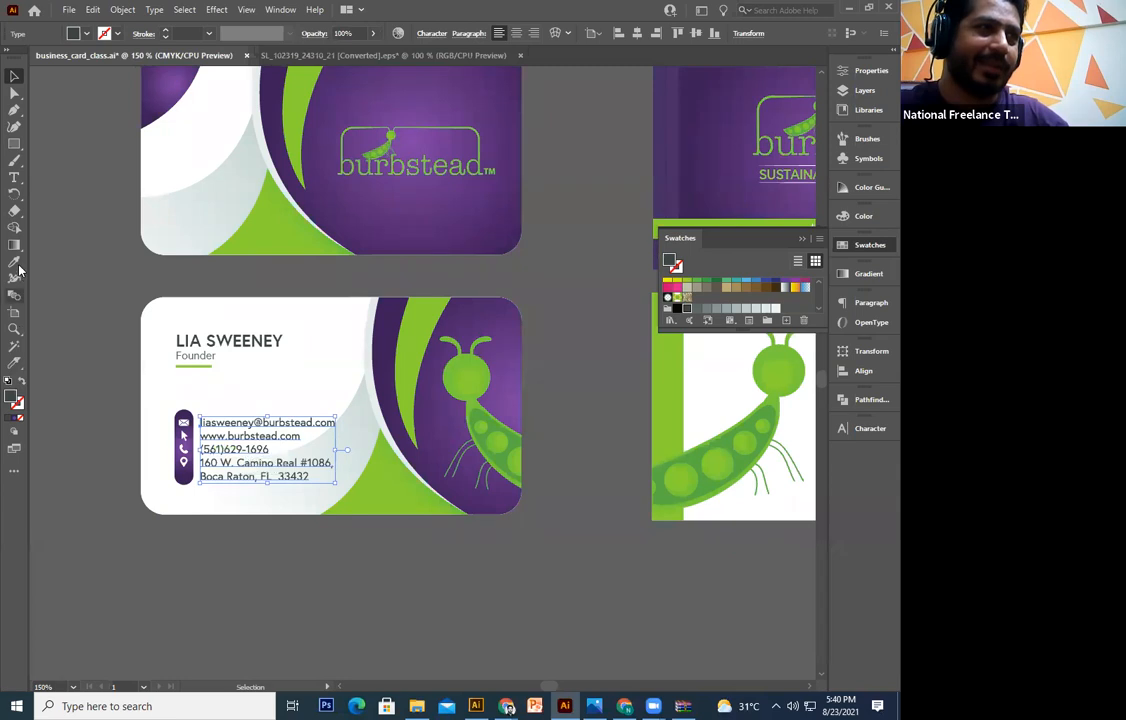
pyautogui.click(256, 229)
pyautogui.click(14, 76)
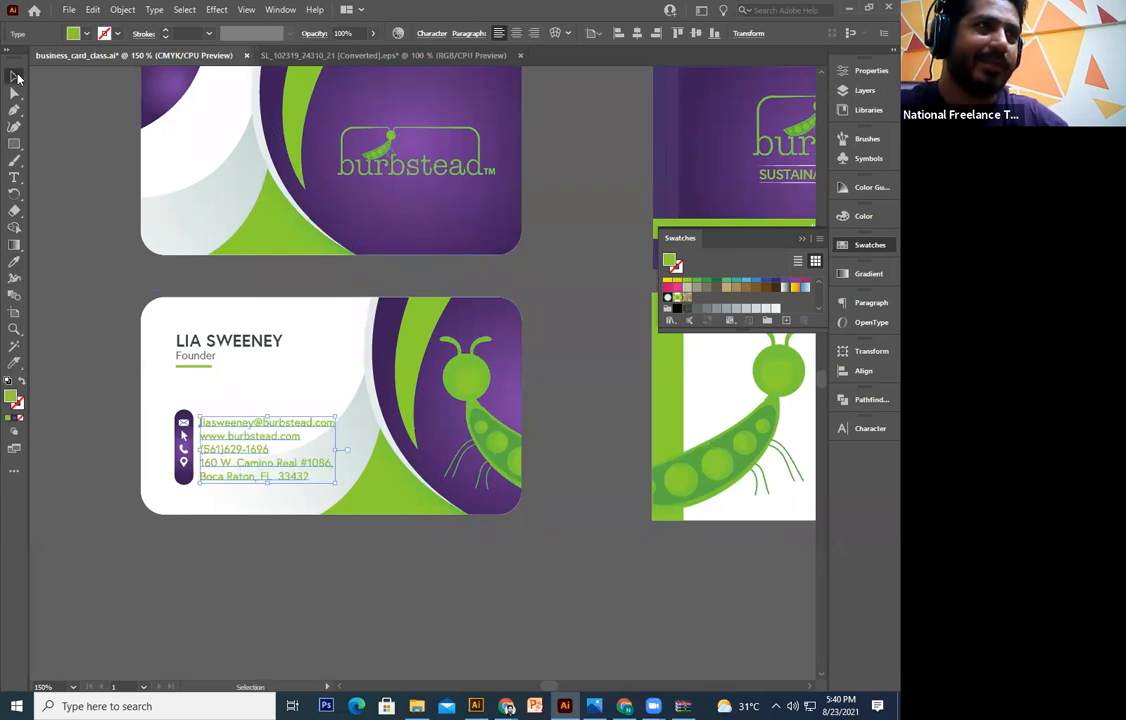
pyautogui.click(241, 580)
# Try to colour the card's contact text with the purple gradient sampled from the shape behind the pea-pod insect
pyautogui.click(271, 481)
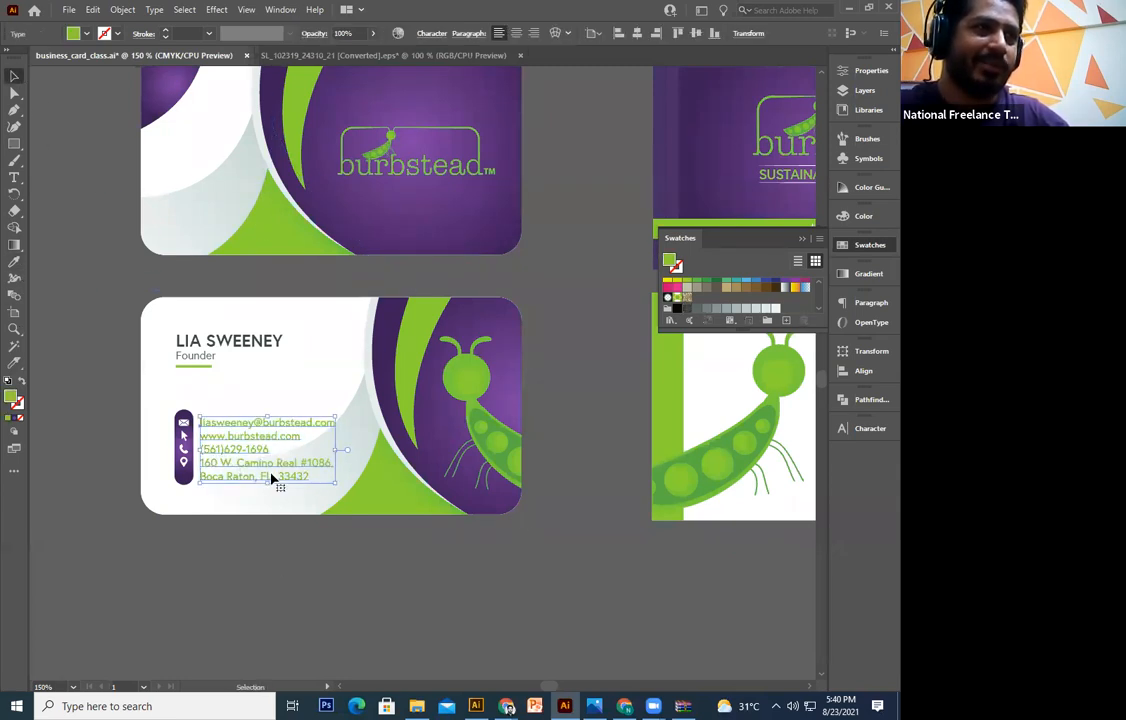
pyautogui.press('i')
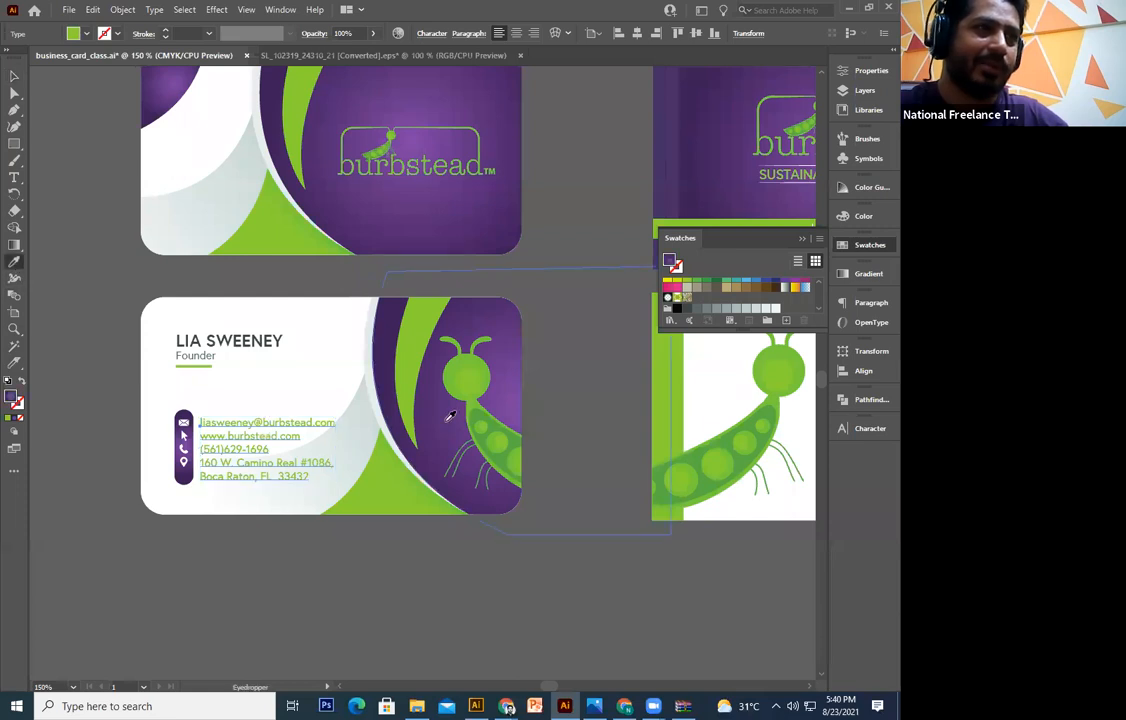
pyautogui.click(451, 416)
pyautogui.press('v')
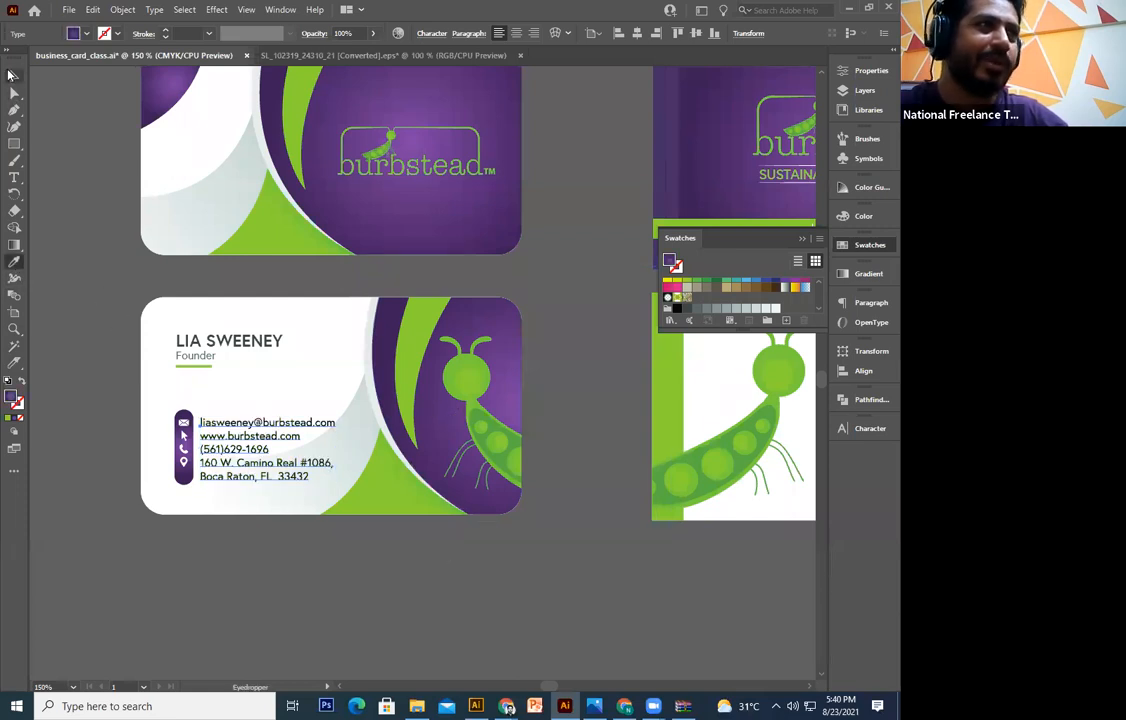
pyautogui.click(113, 159)
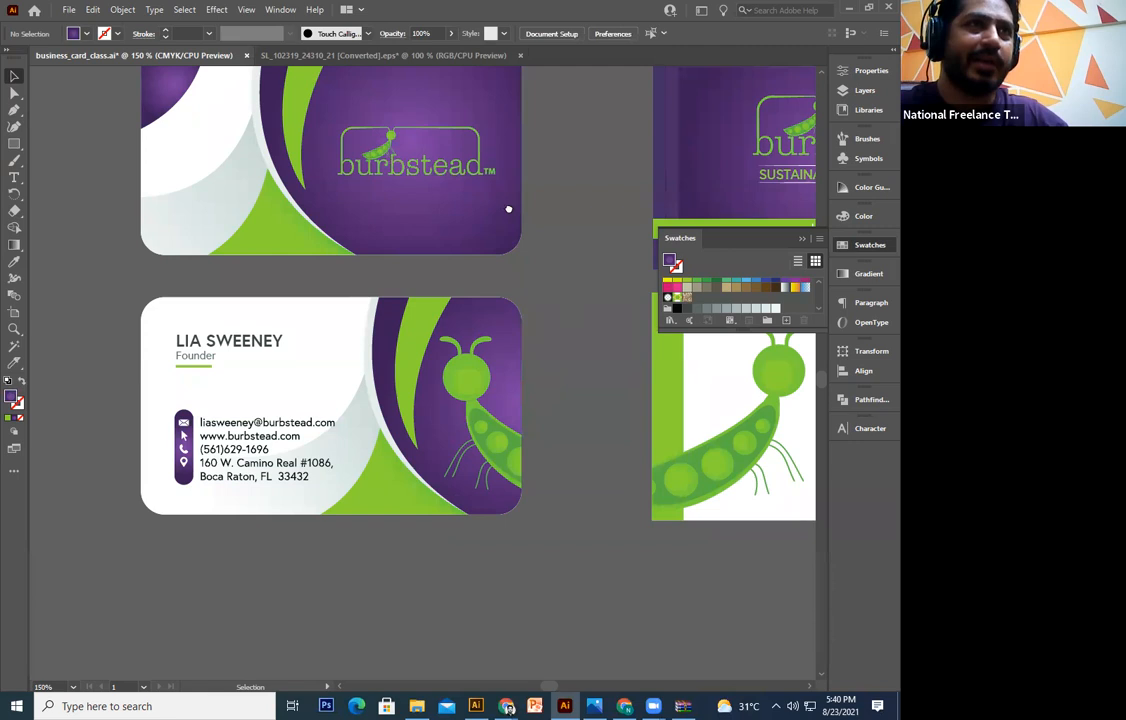
# Paste the copied screen image of the card and move it over the artwork for colour sampling
pyautogui.moveTo(521, 353)
pyautogui.mouseDown()
pyautogui.moveTo(551, 476)
pyautogui.moveTo(531, 333)
pyautogui.mouseUp()
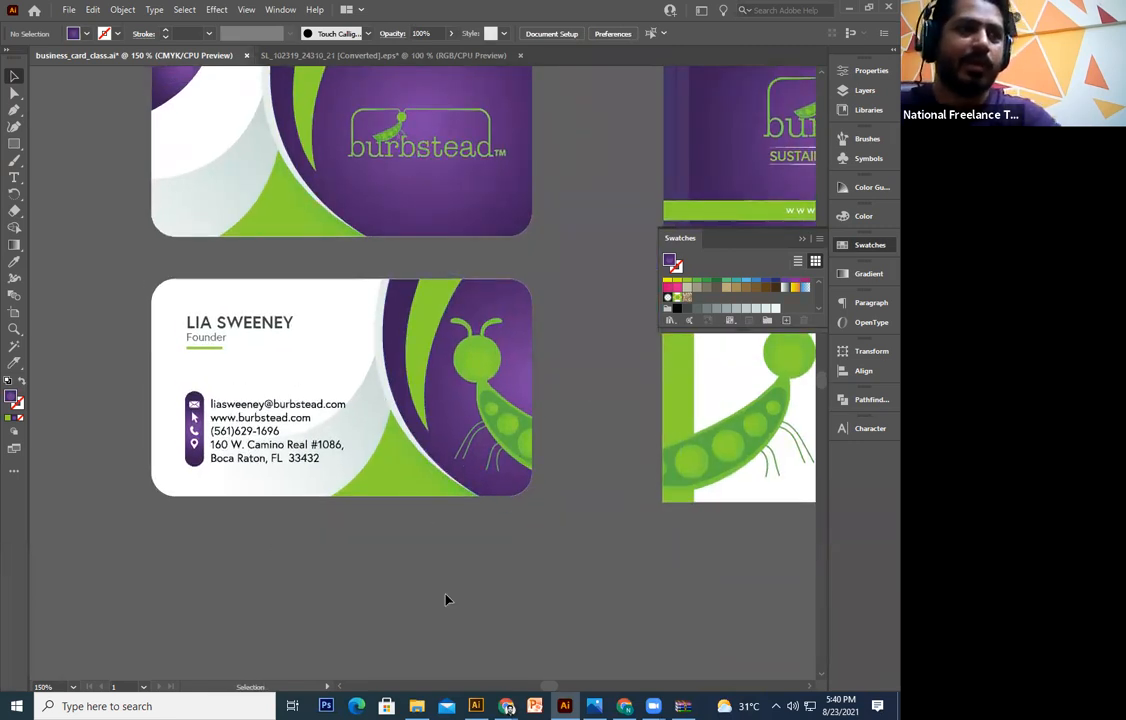
pyautogui.press('a')
pyautogui.hotkey('ctrl', 'v')
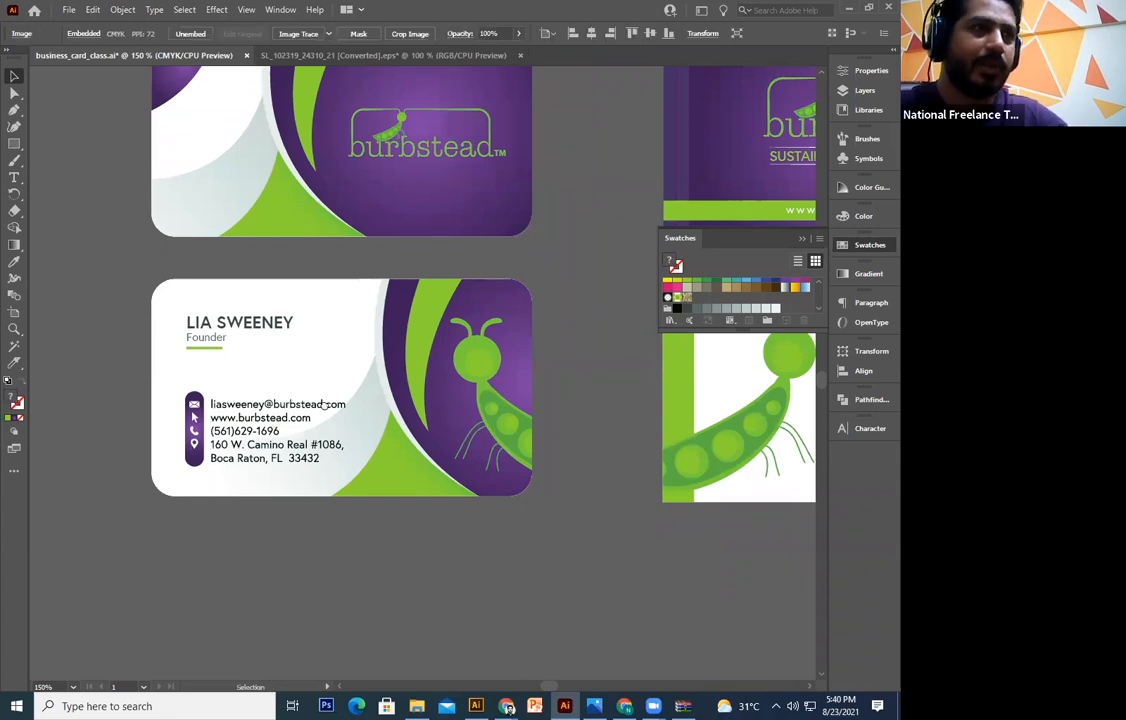
pyautogui.moveTo(76, 322); pyautogui.dragTo(801, 225)
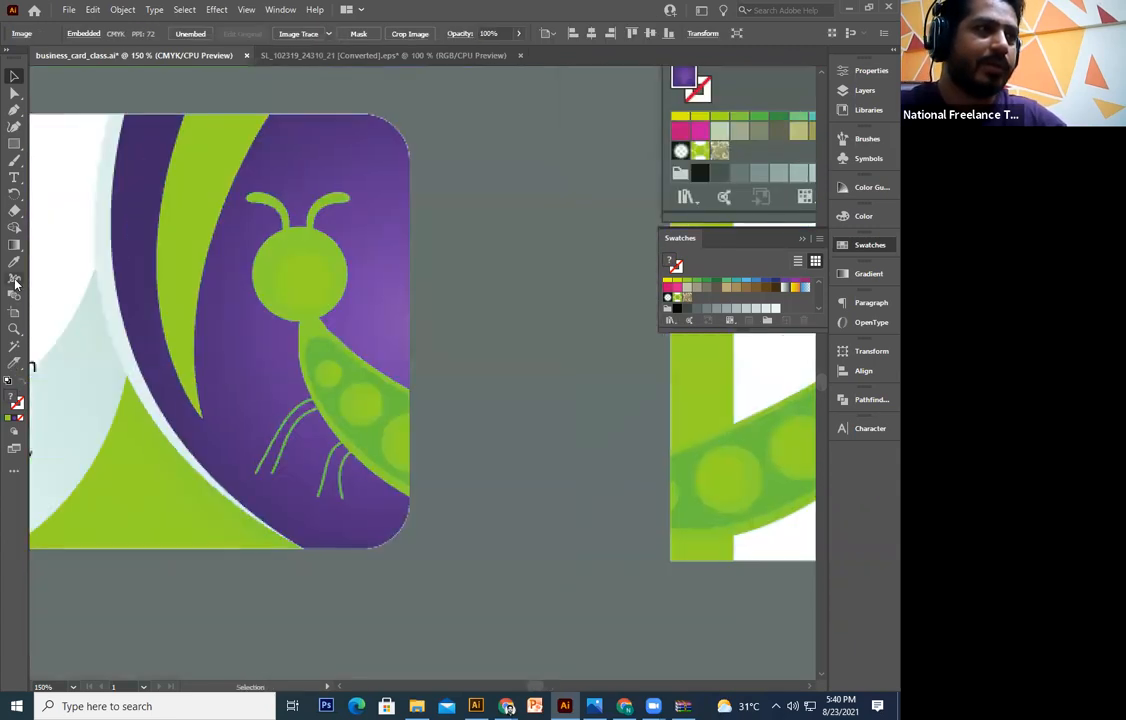
# Sample a dark purple and a lighter purple from the pasted image and save both as swatches
pyautogui.click(14, 262)
pyautogui.click(10, 398)
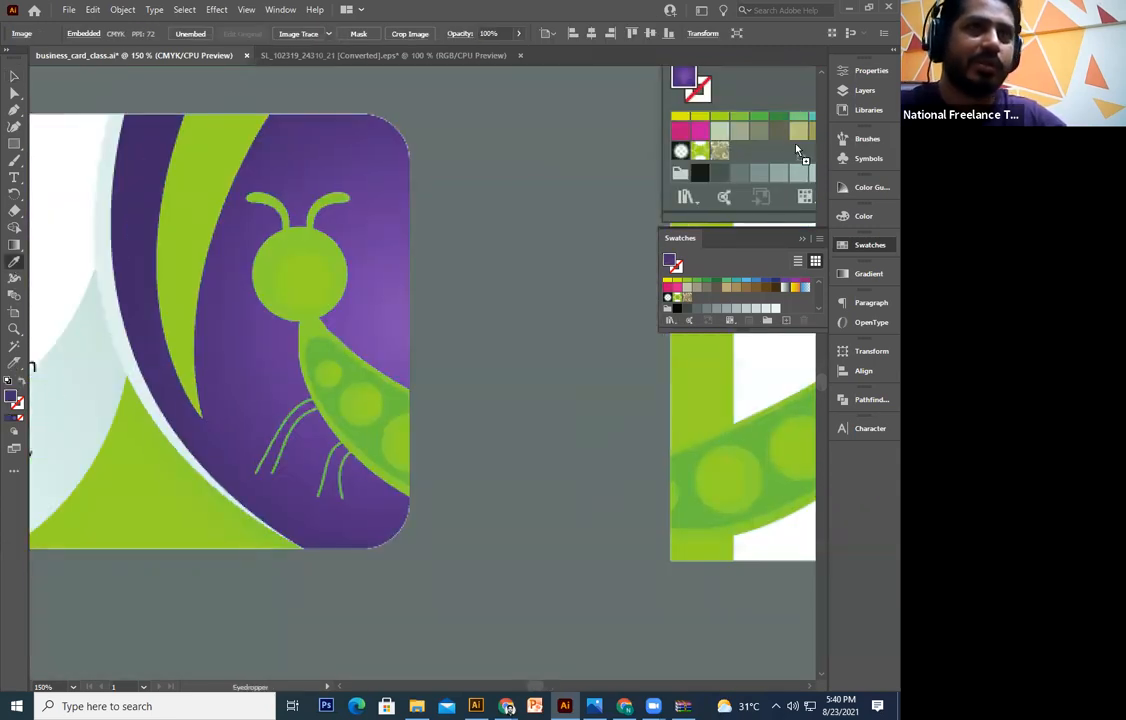
pyautogui.moveTo(786, 302); pyautogui.dragTo(786, 302)
pyautogui.moveTo(12, 400); pyautogui.dragTo(712, 291)
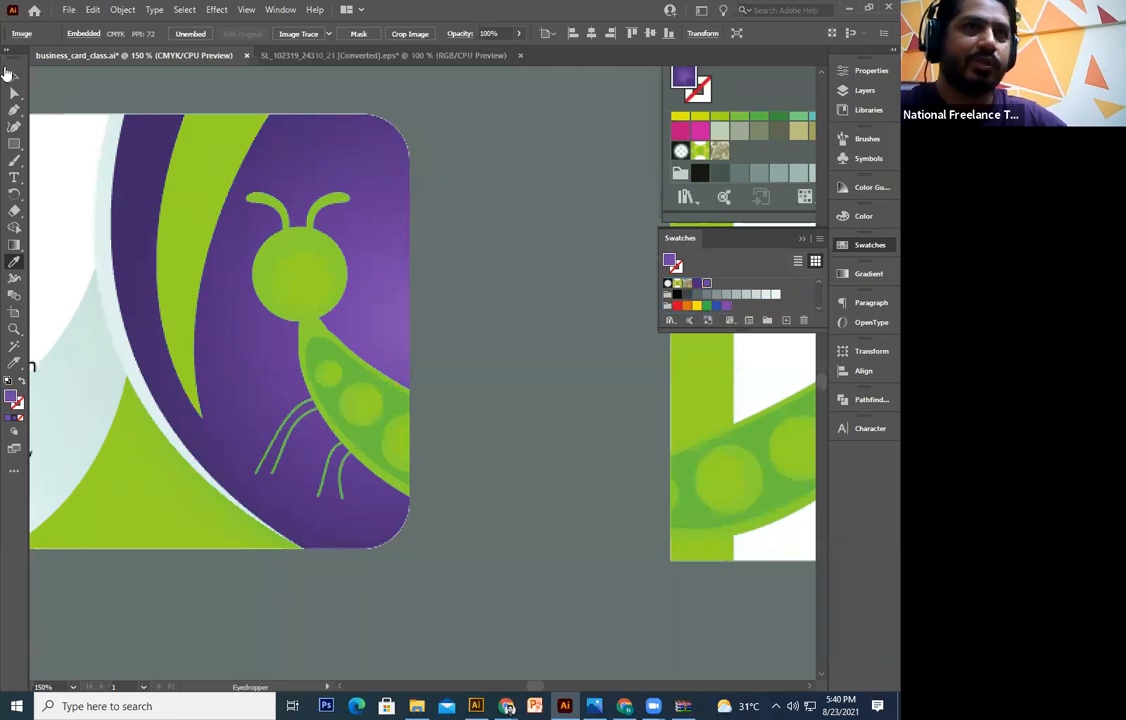
# Delete the pasted screen image from the artwork
pyautogui.click(14, 75)
pyautogui.press('Delete')
pyautogui.press('space')
# Fill the contact text on the lower rounded card with the saved dark purple swatch
pyautogui.moveTo(418, 333); pyautogui.dragTo(392, 432)
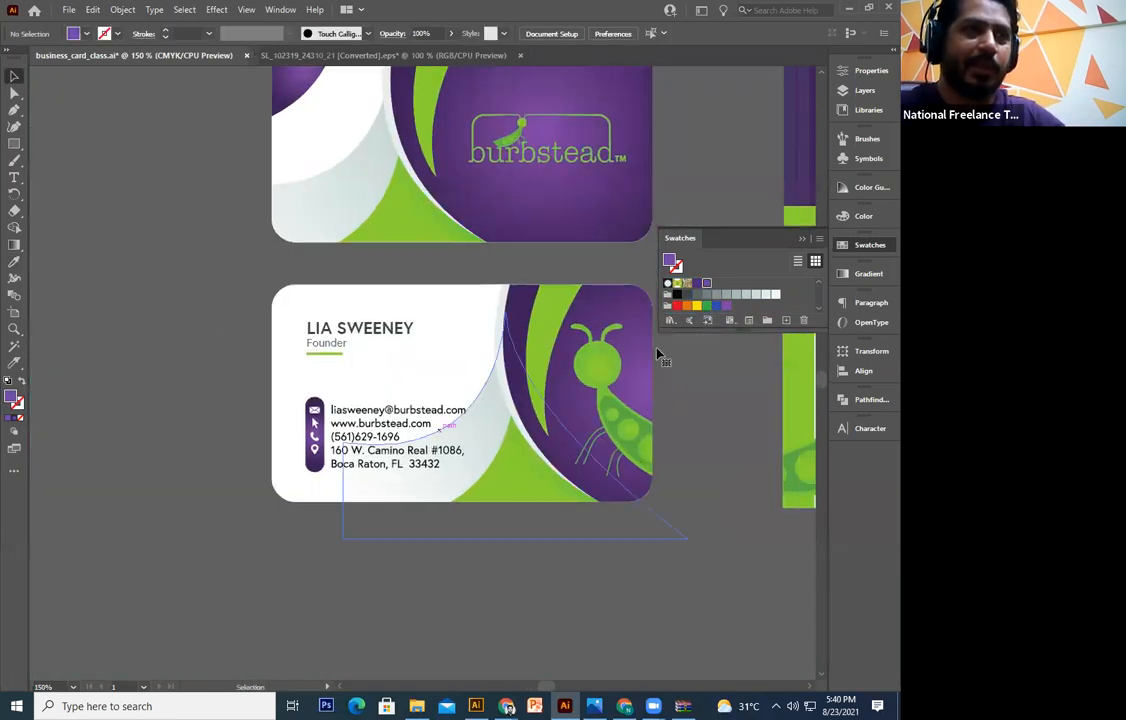
pyautogui.click(398, 437)
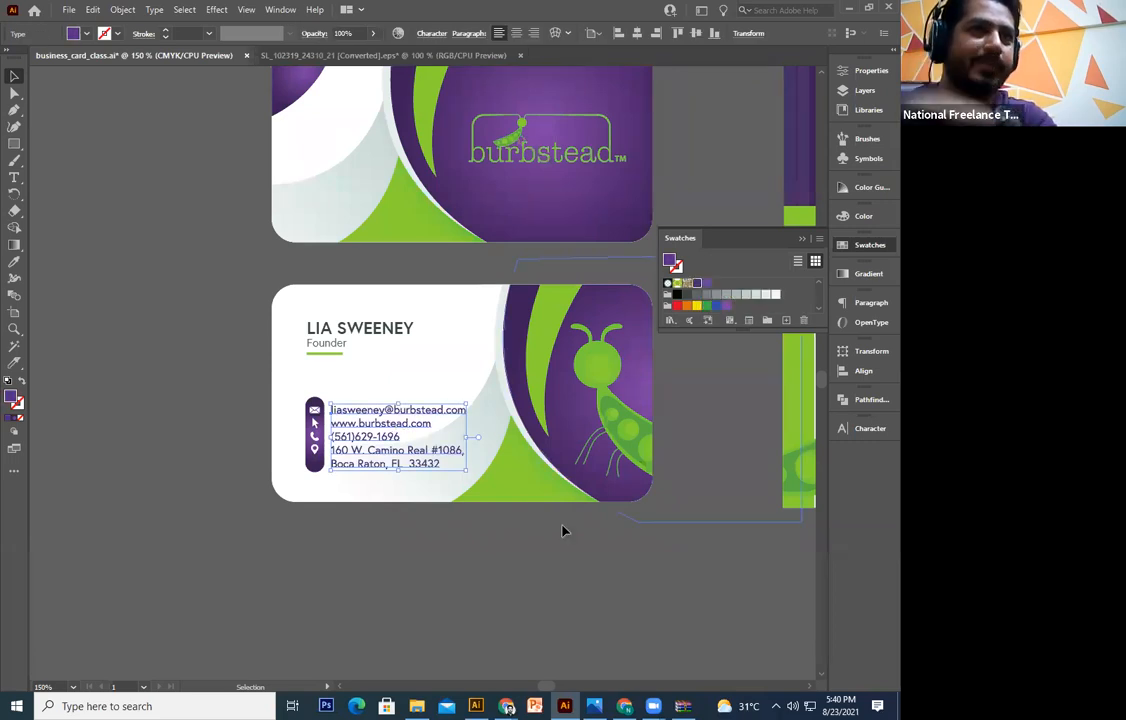
pyautogui.click(586, 568)
# Examine the purple contact text close up and within the overview of all the card designs
pyautogui.hotkey('ctrl', '+')
pyautogui.hotkey('ctrl', '+')
pyautogui.hotkey('ctrl', '+')
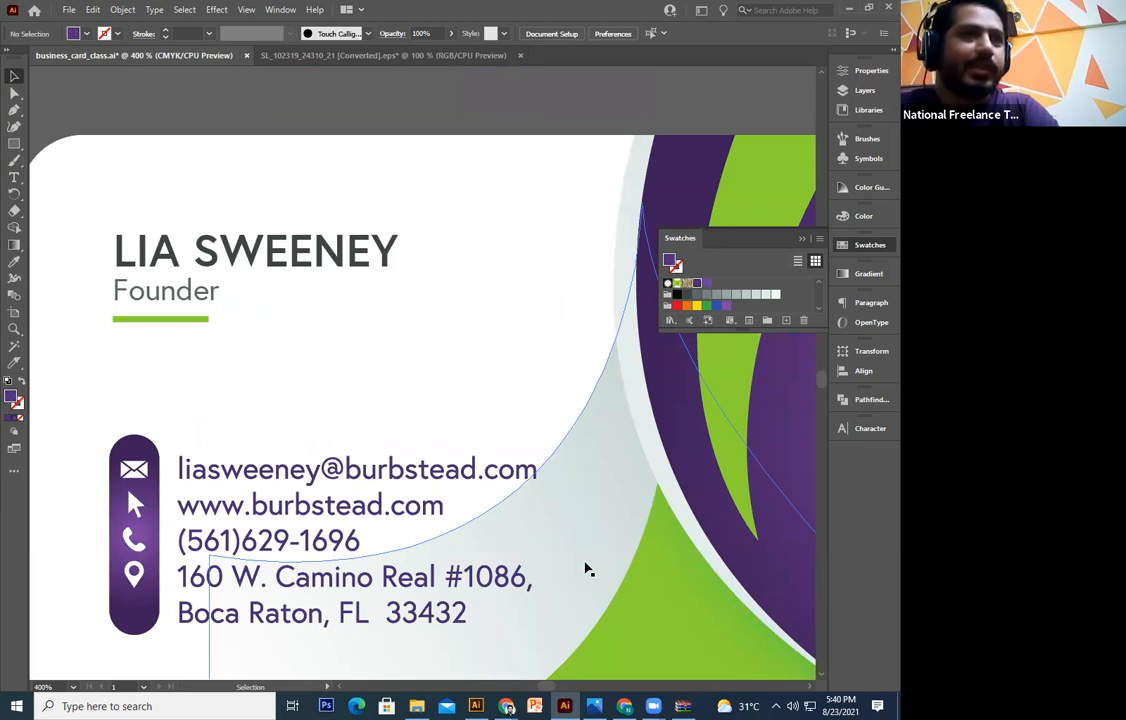
pyautogui.press('a')
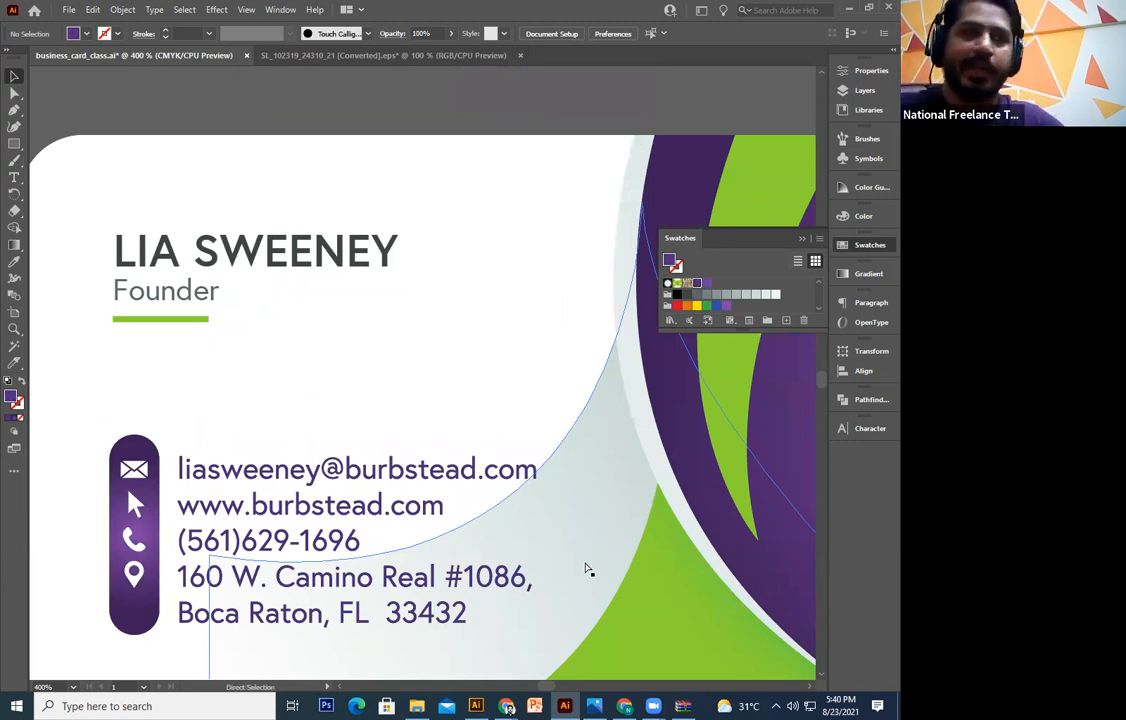
pyautogui.hotkey('ctrl', '-')
pyautogui.hotkey('ctrl', '-')
pyautogui.hotkey('ctrl', '-')
pyautogui.hotkey('ctrl', '-')
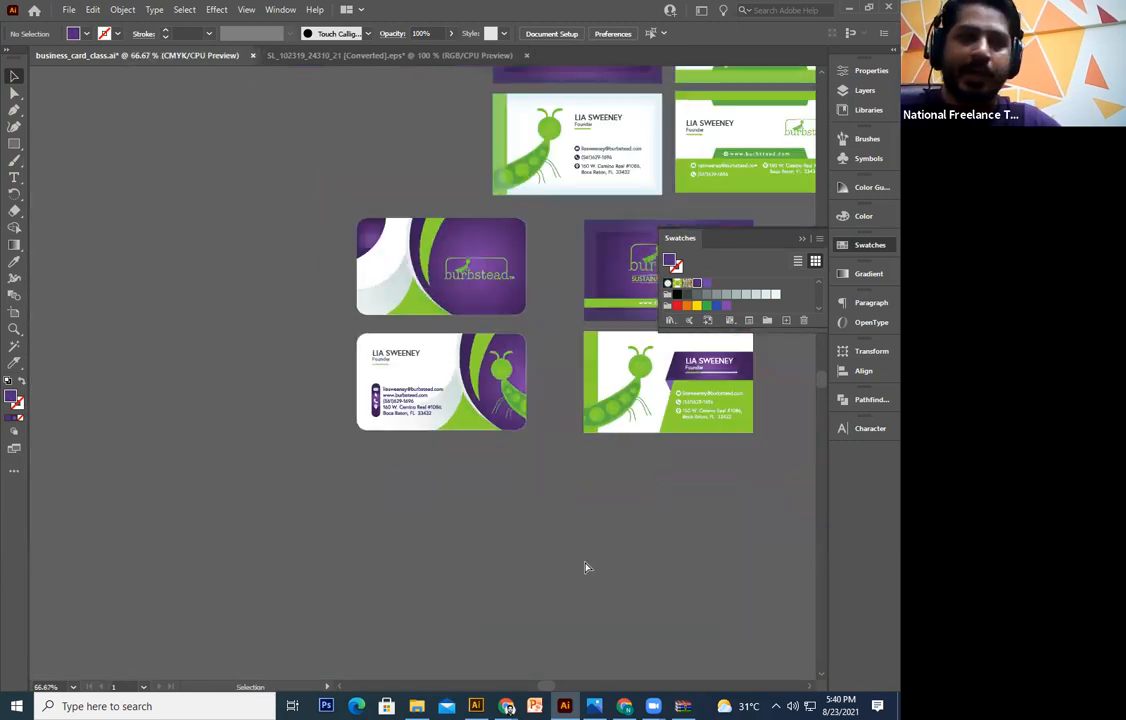
pyautogui.hotkey('ctrl', '+')
pyautogui.hotkey('ctrl', '+')
pyautogui.hotkey('ctrl', '-')
pyautogui.hotkey('ctrl', '-')
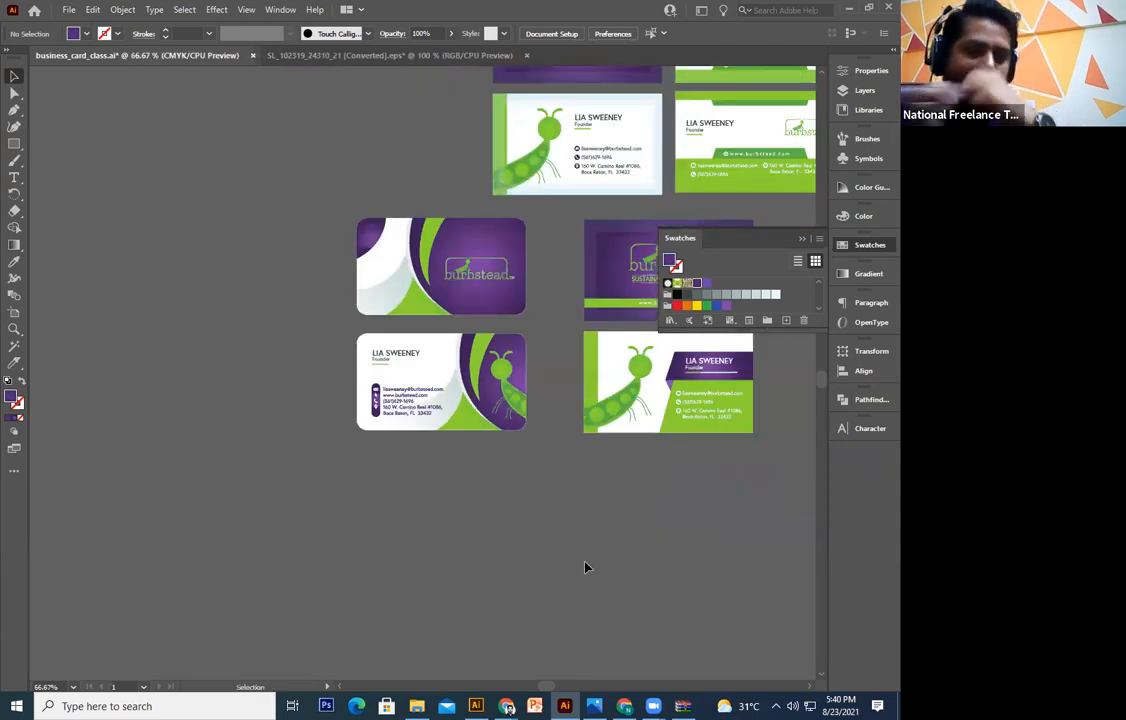
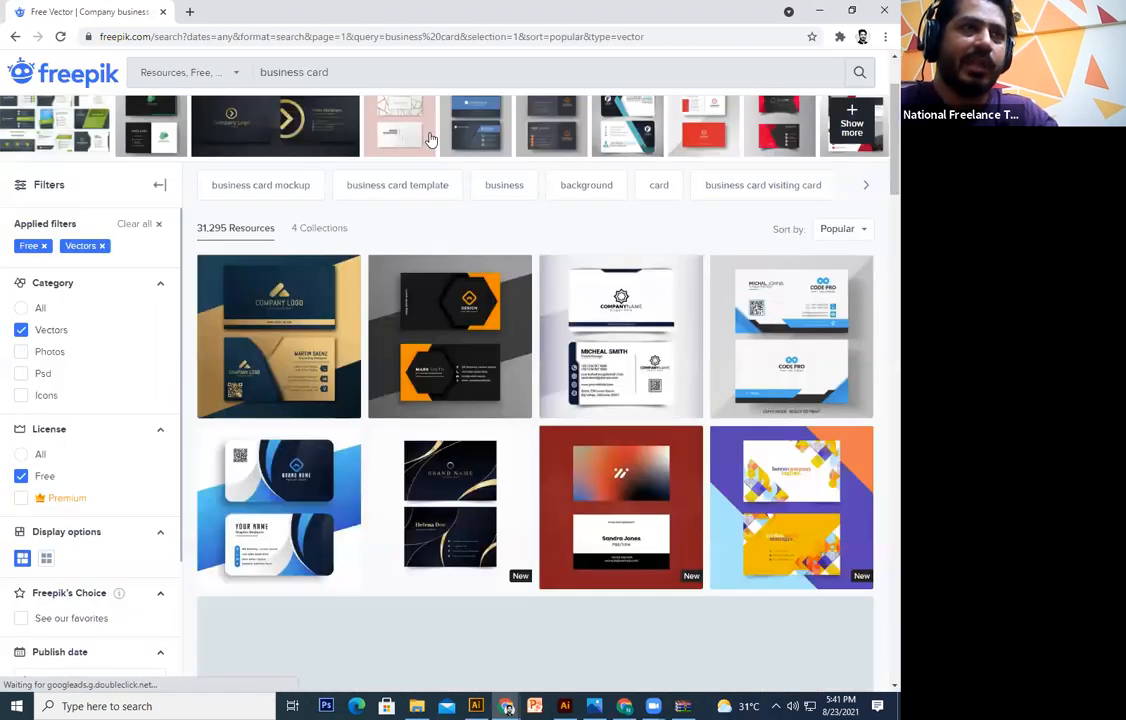
# Search Freepik's free vectors for letterhead in place of business card
pyautogui.moveTo(893, 145); pyautogui.dragTo(893, 143)
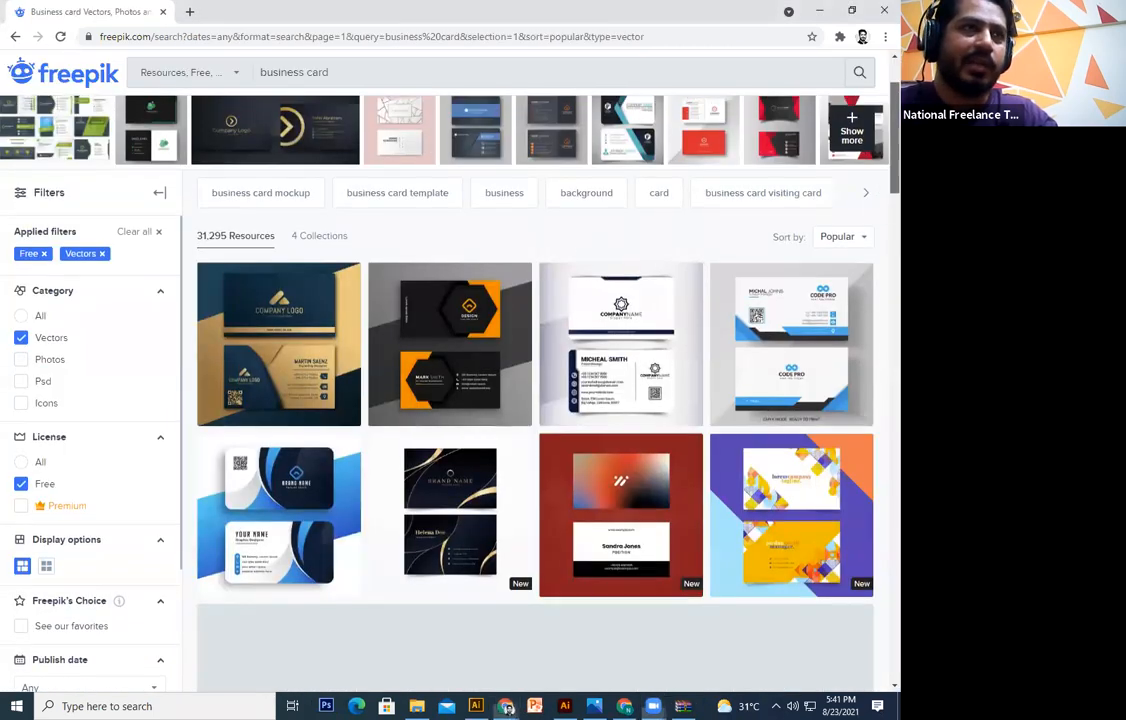
pyautogui.scroll(2, 295, 163)
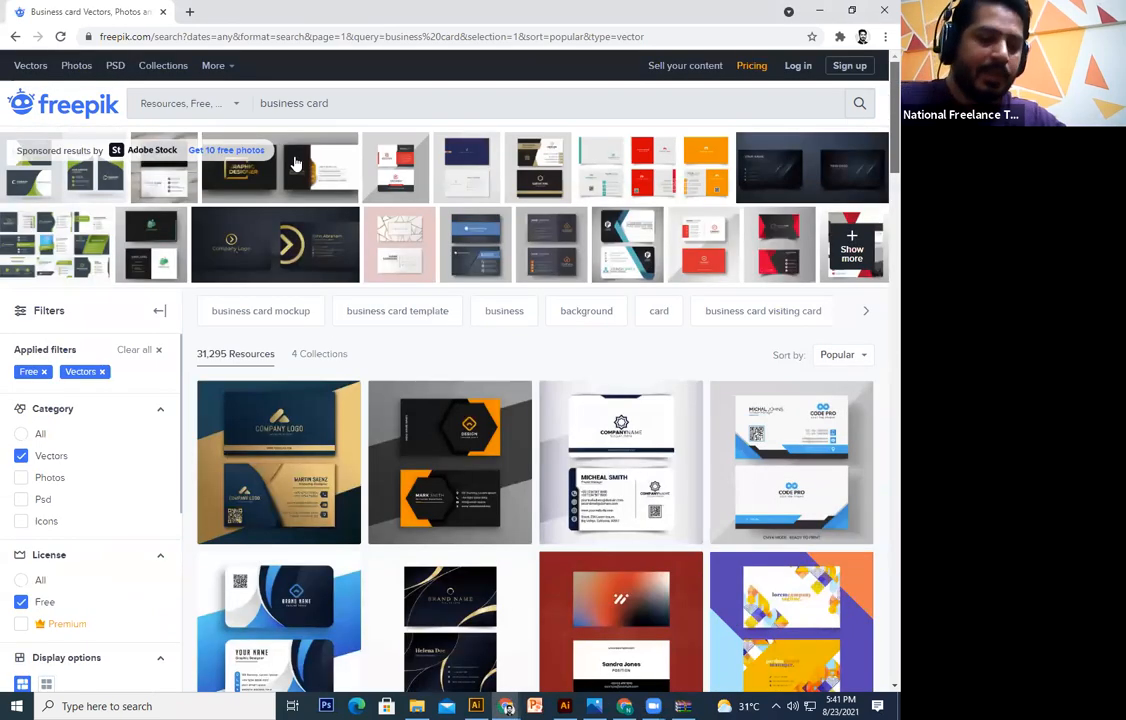
pyautogui.write('letter')
pyautogui.hotkey('ctrl', 'a')
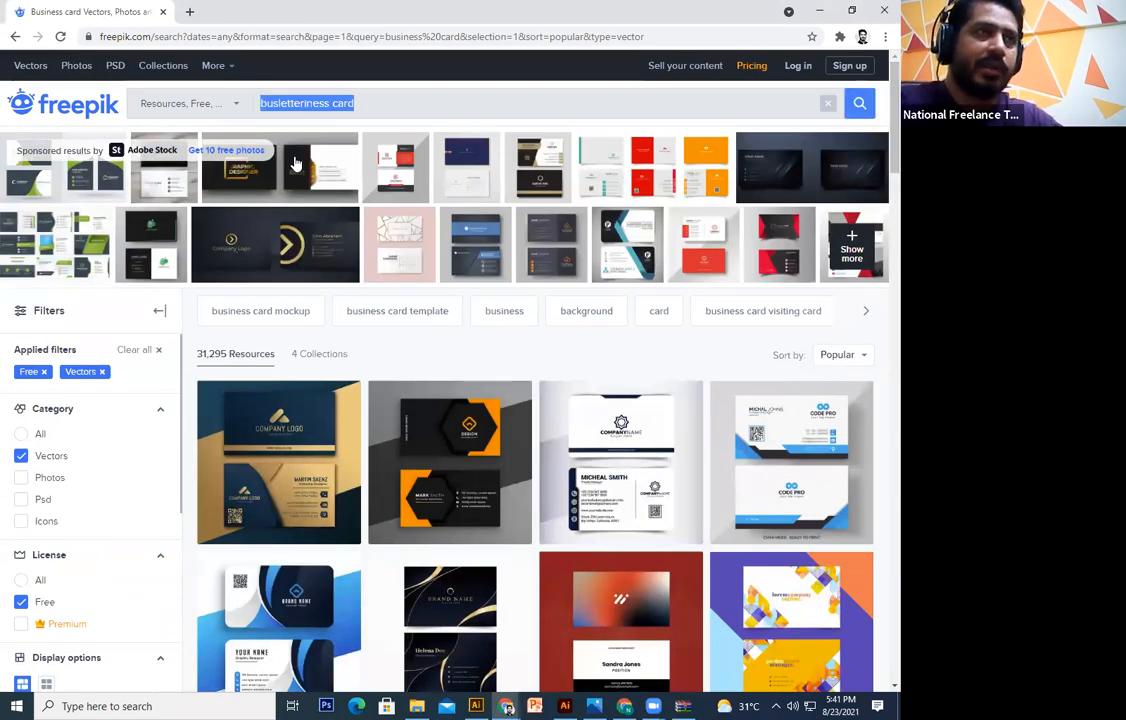
pyautogui.write('letterhead')
pyautogui.press('Return')
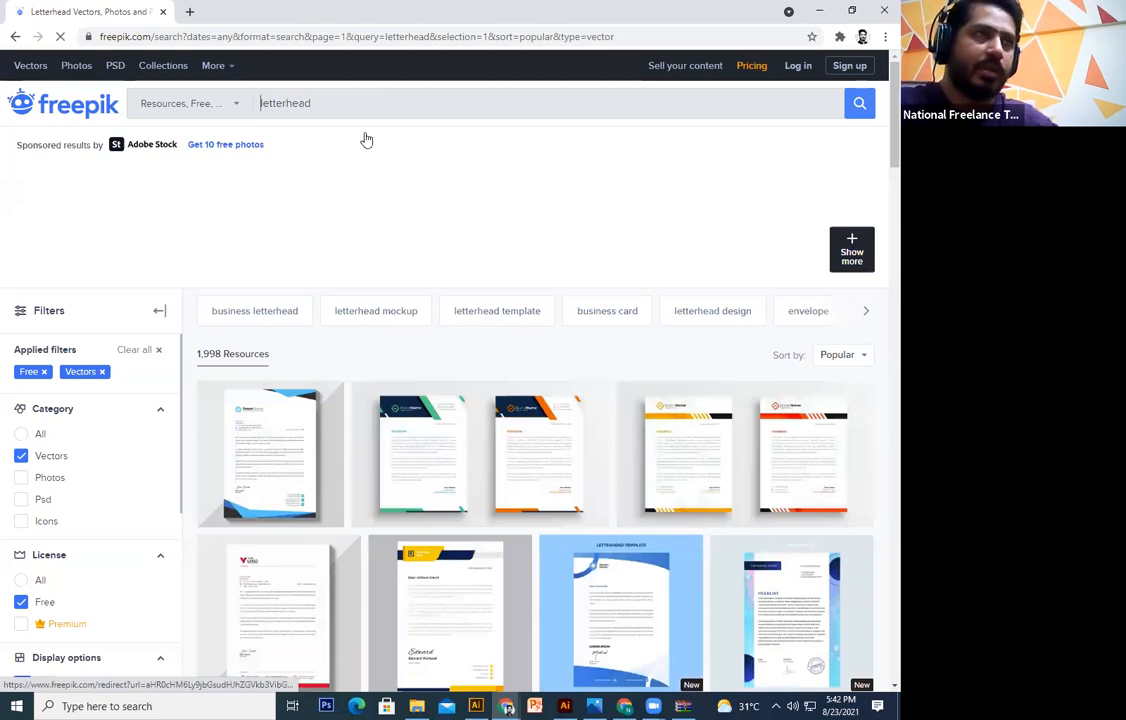
# Search Freepik's free vectors for motherday and browse through the resulting designs
pyautogui.hotkey('ctrl', 'a')
pyautogui.write('motherday')
pyautogui.press('Return')
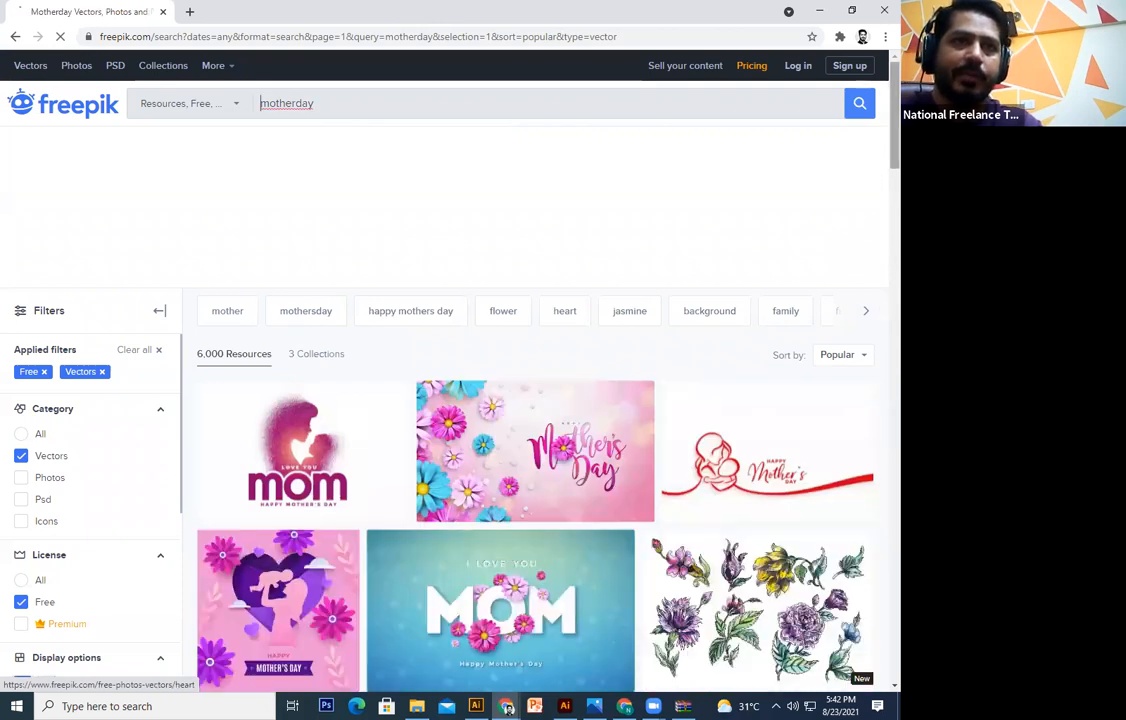
pyautogui.scroll(-10, 884, 347)
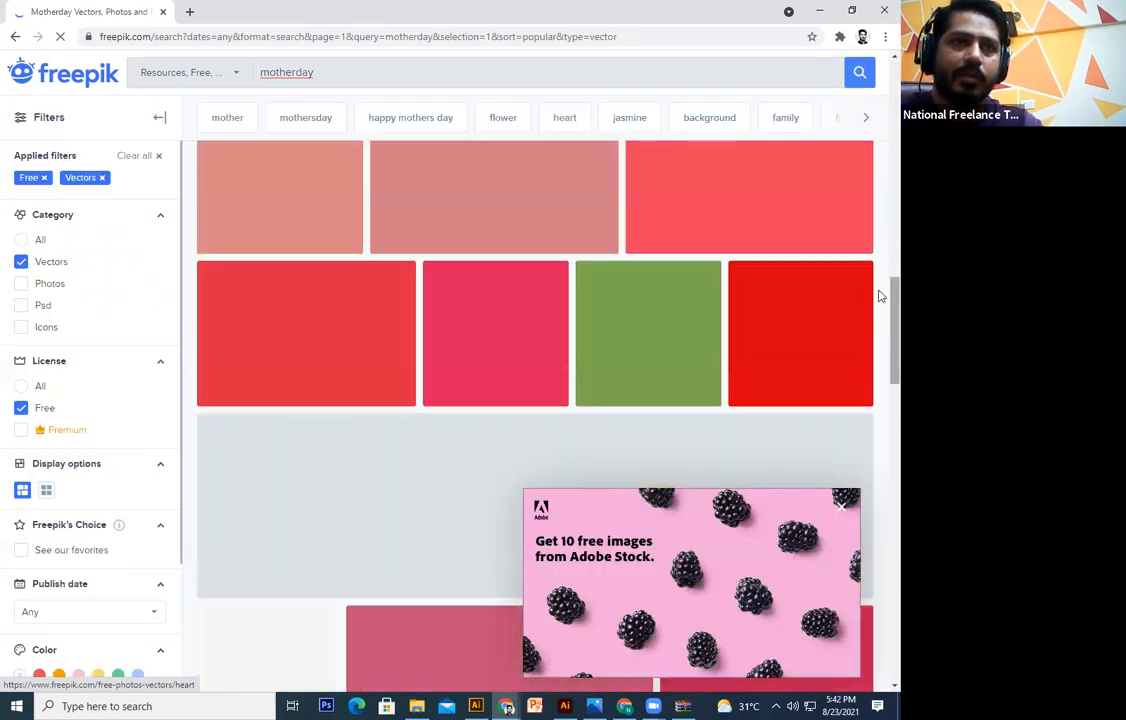
pyautogui.scroll(-3, 444, 183)
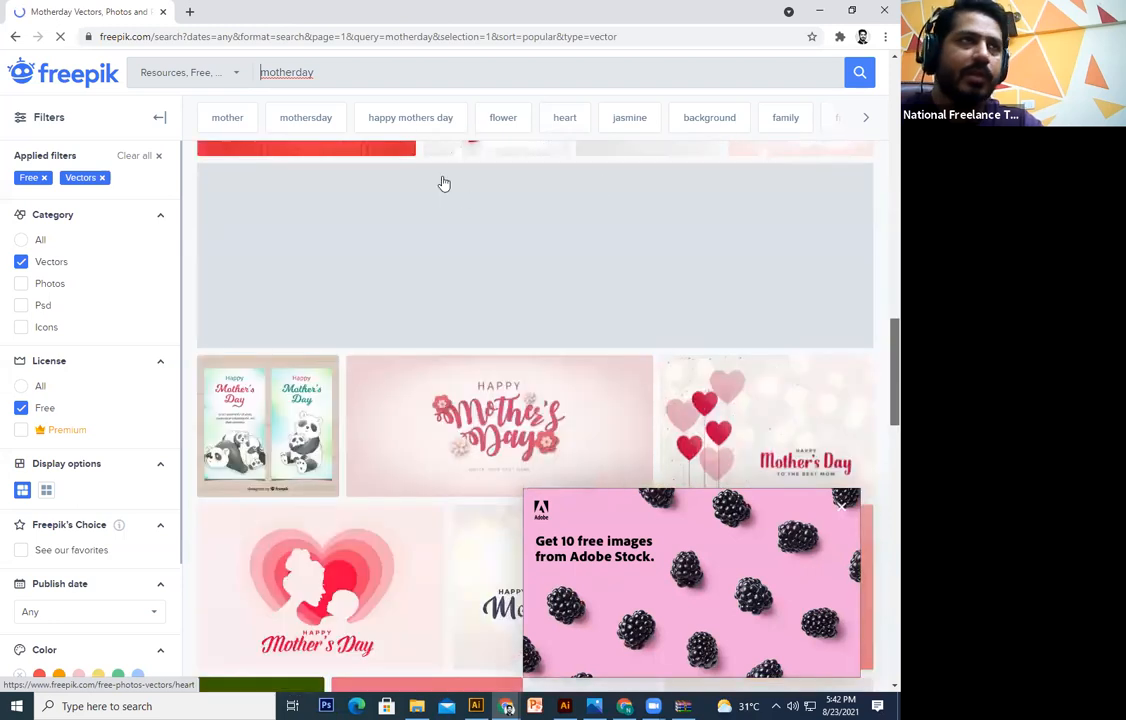
pyautogui.scroll(10, 444, 183)
pyautogui.scroll(2, 444, 183)
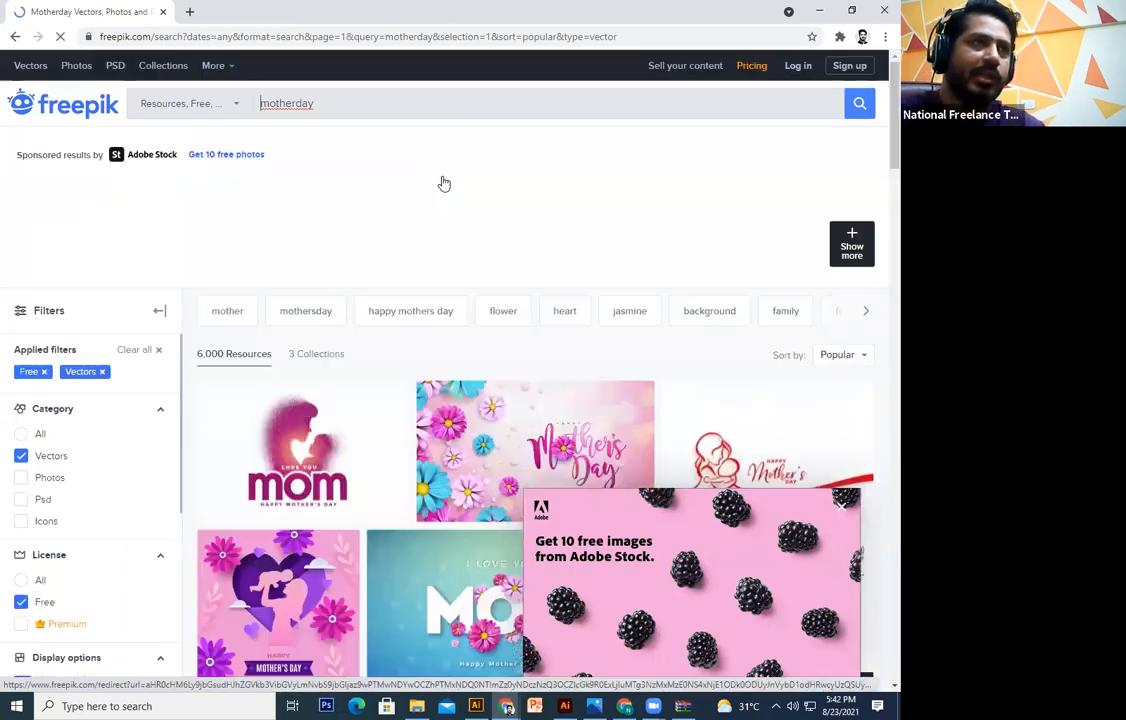
# Search Freepik's free vectors for eid and look over the resulting greeting designs
pyautogui.hotkey('ctrl', 'a')
pyautogui.write('eid')
pyautogui.press('Return')
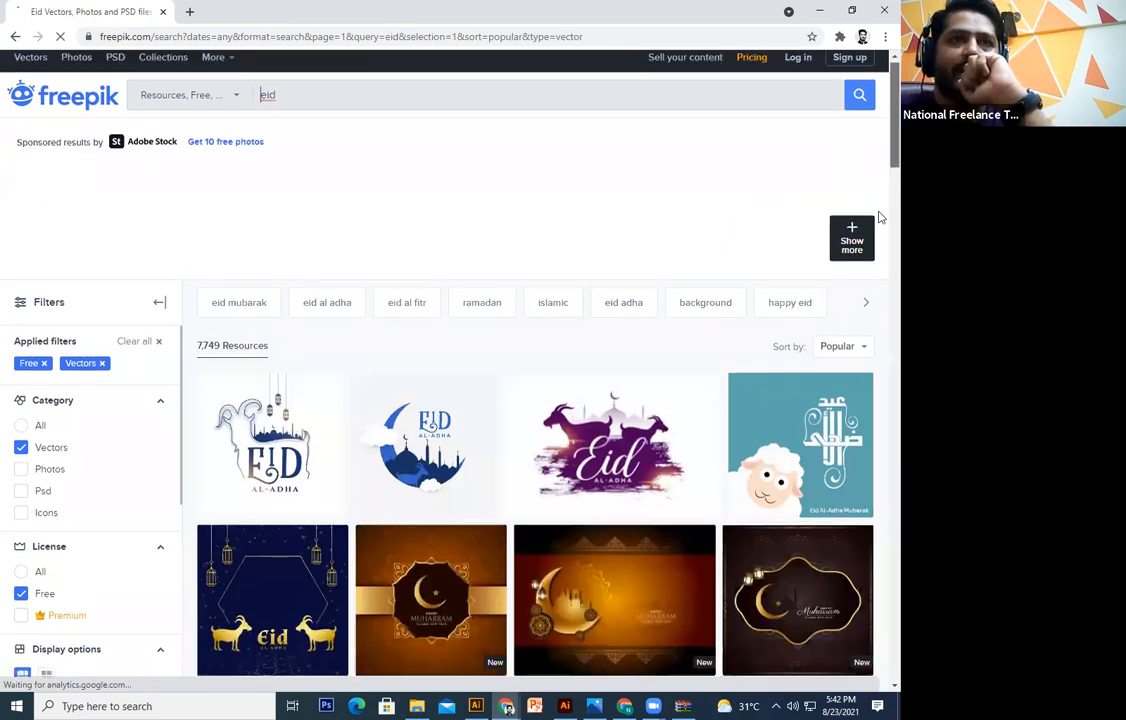
pyautogui.scroll(-4, 875, 200)
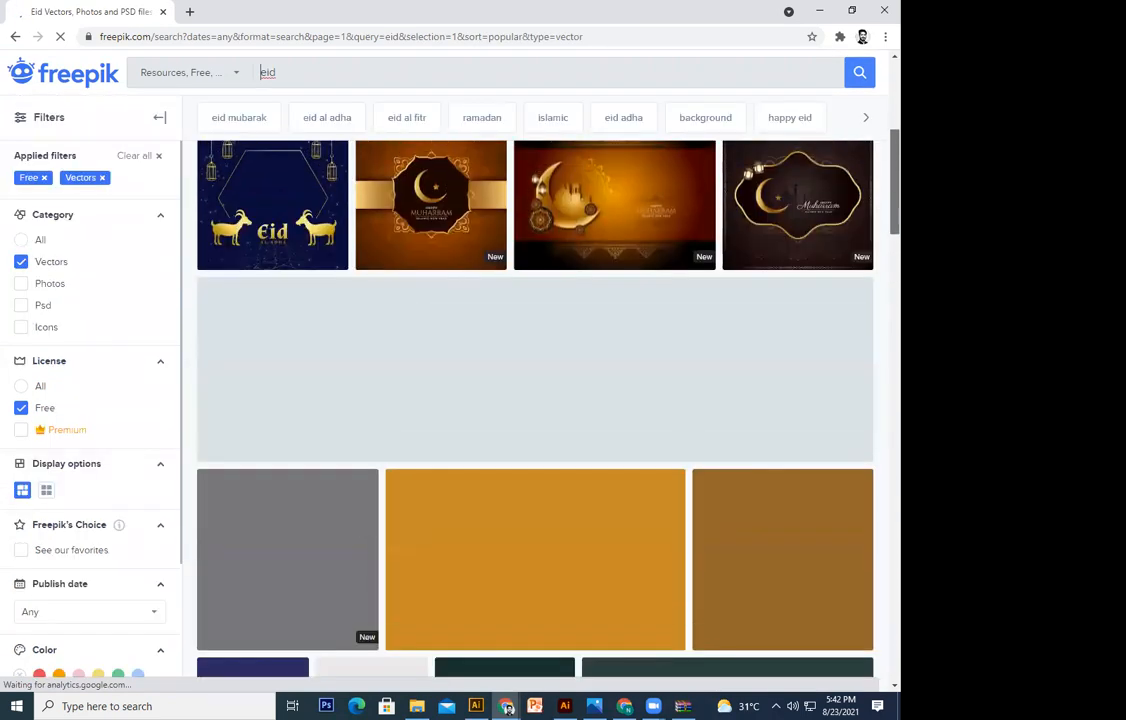
pyautogui.scroll(-3, 880, 76)
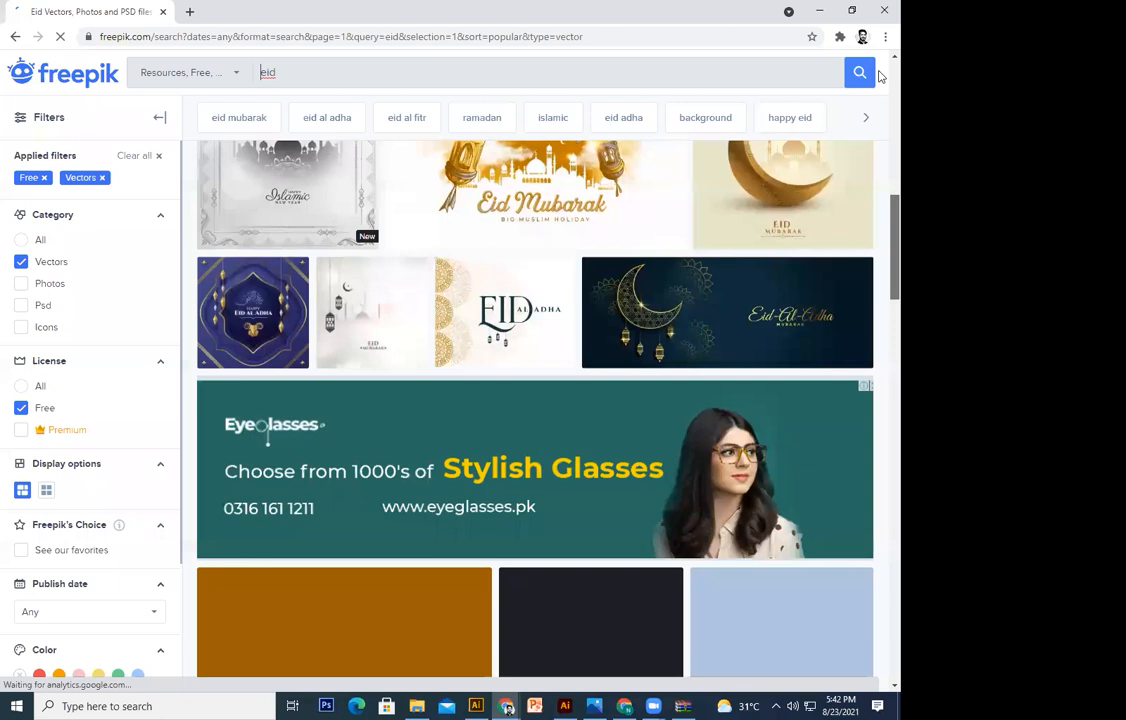
pyautogui.scroll(2, 880, 76)
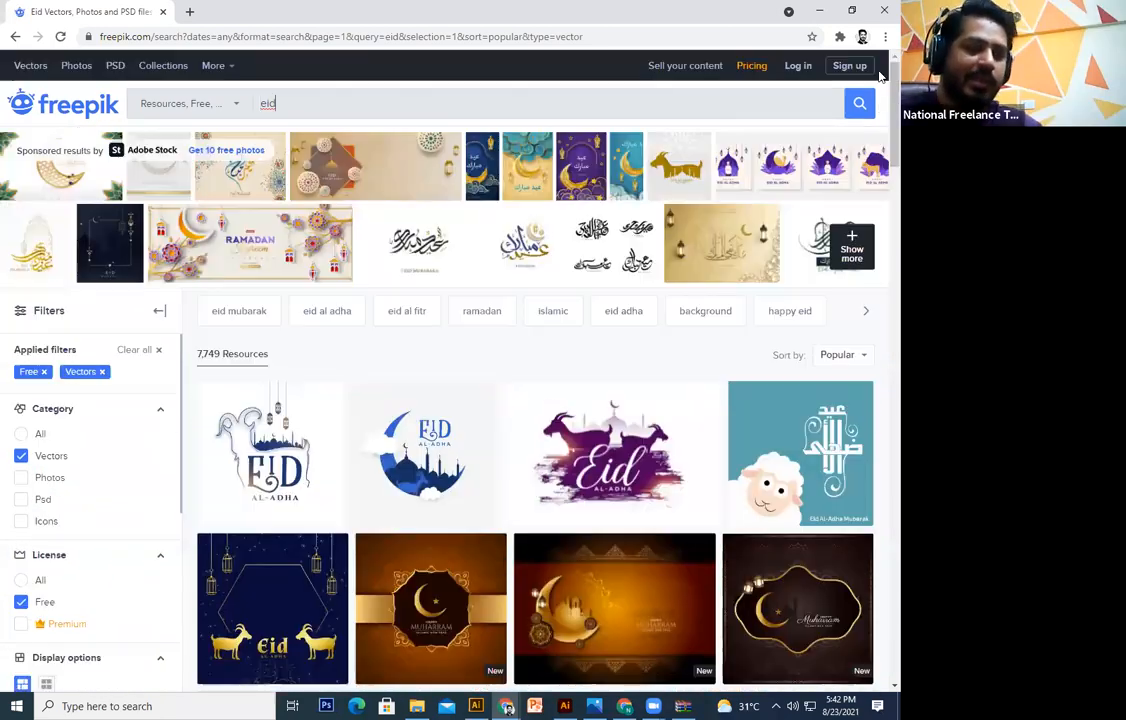
# Search Freepik's free vectors for birthday
pyautogui.write('bi')
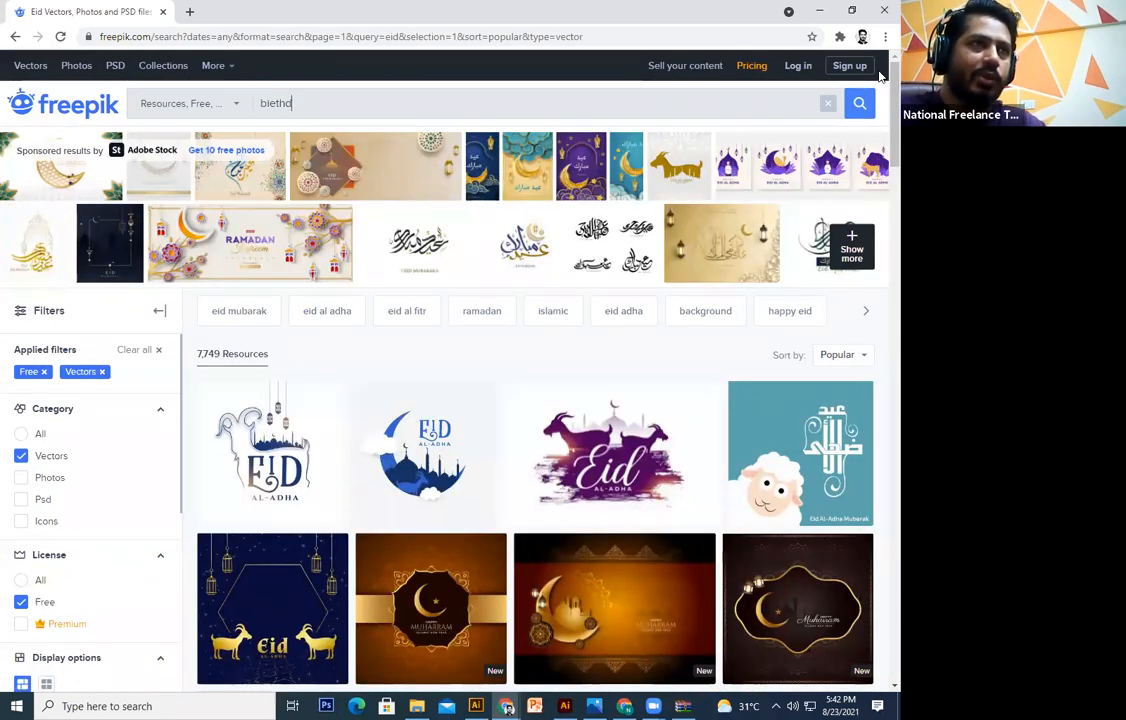
pyautogui.write('rthday')
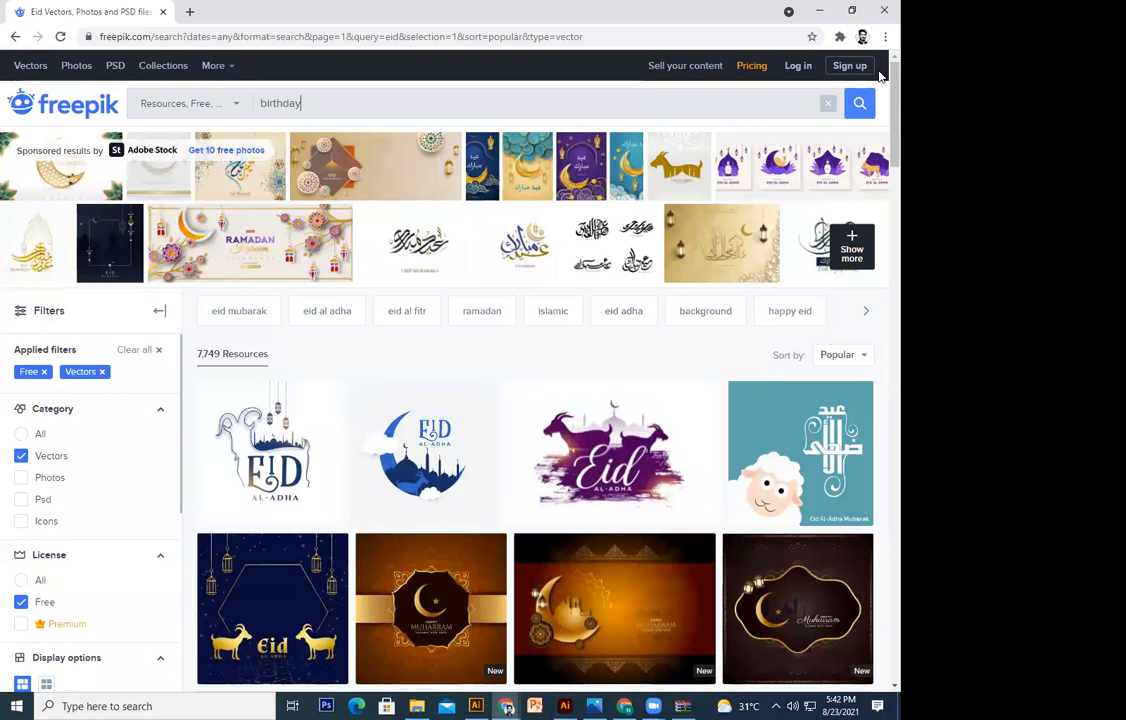
pyautogui.press('Return')
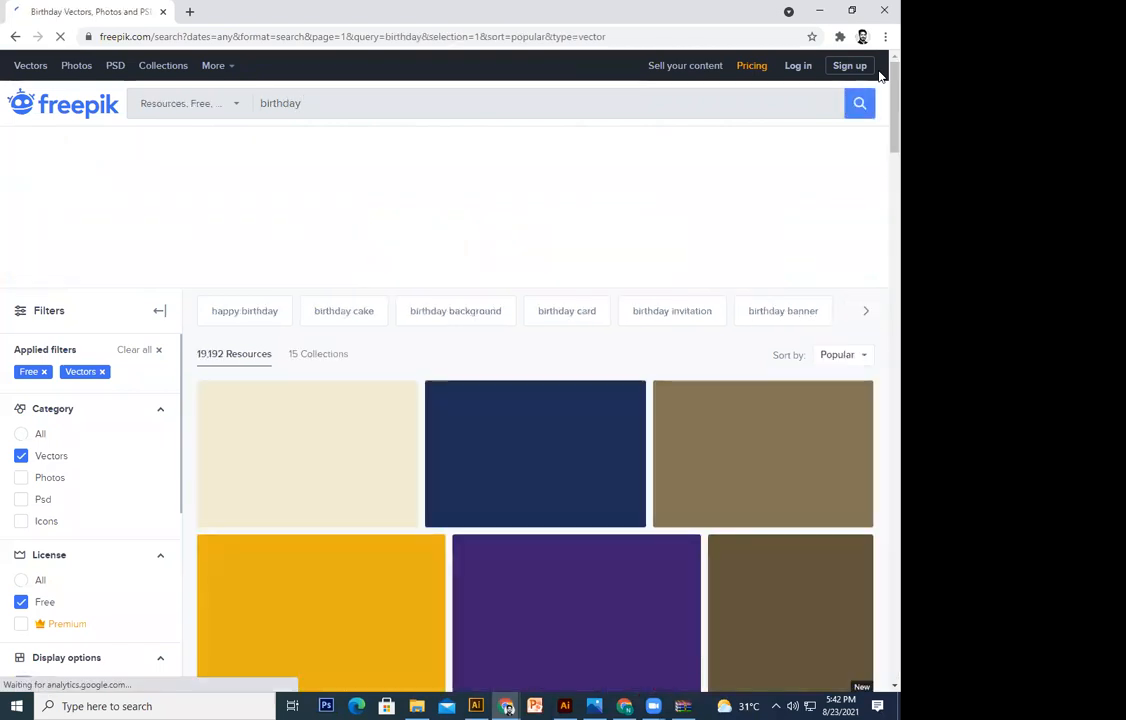
# Open the vecteezy.com home page in a new browser tab
pyautogui.click(189, 11)
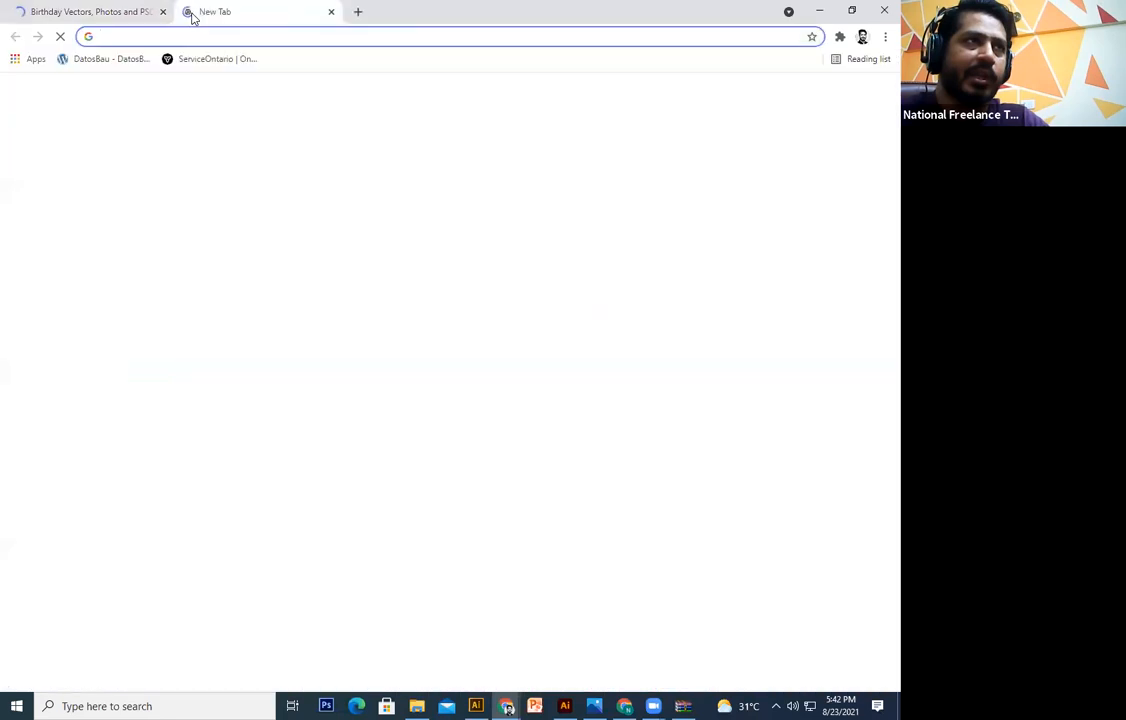
pyautogui.write('v')
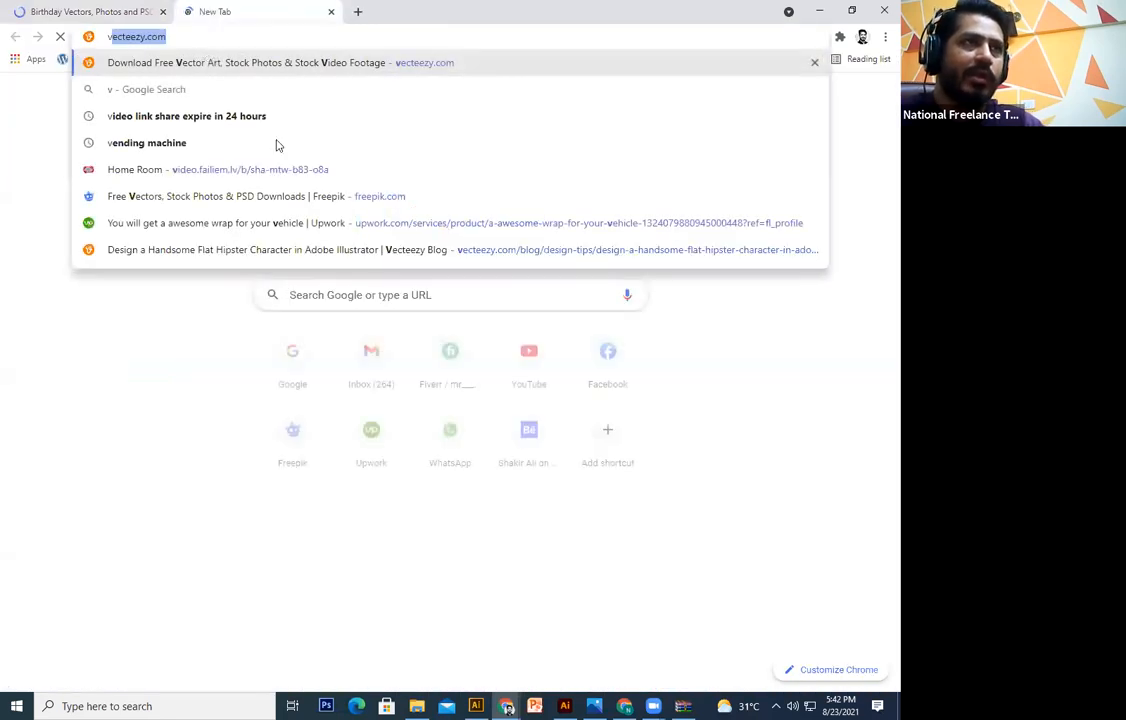
pyautogui.write('ecteezy.com')
pyautogui.click(292, 63)
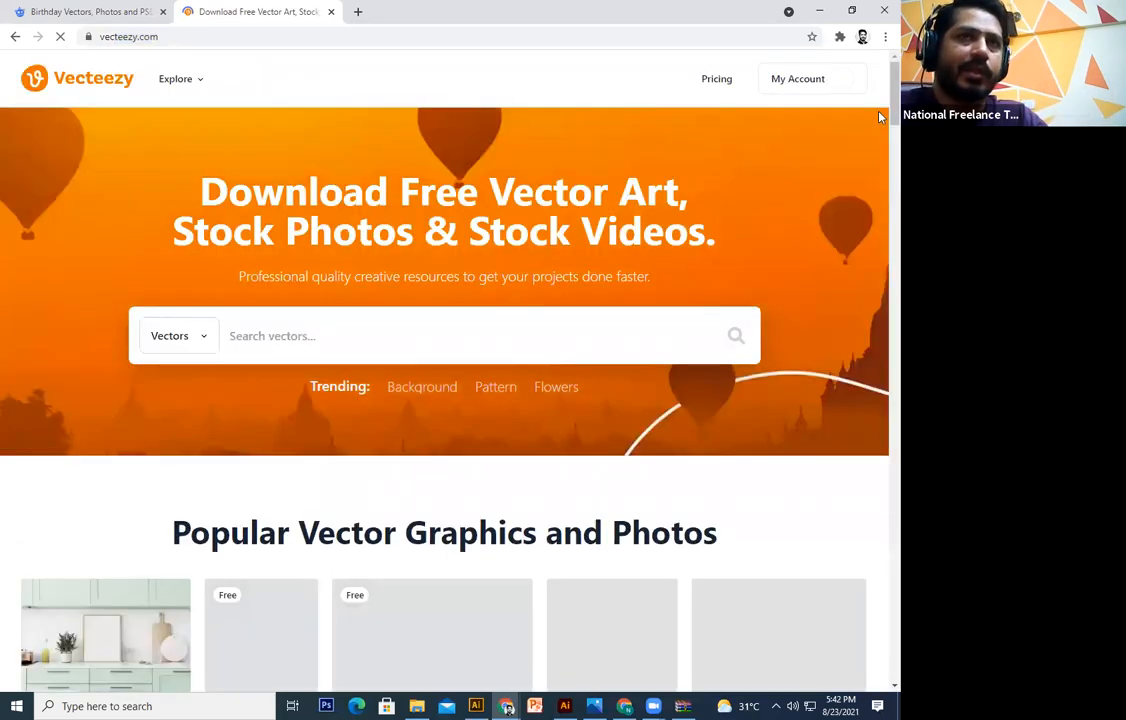
# Search Vecteezy's vectors for birthday and compare the designs with Freepik's birthday results
pyautogui.scroll(-8, 880, 107)
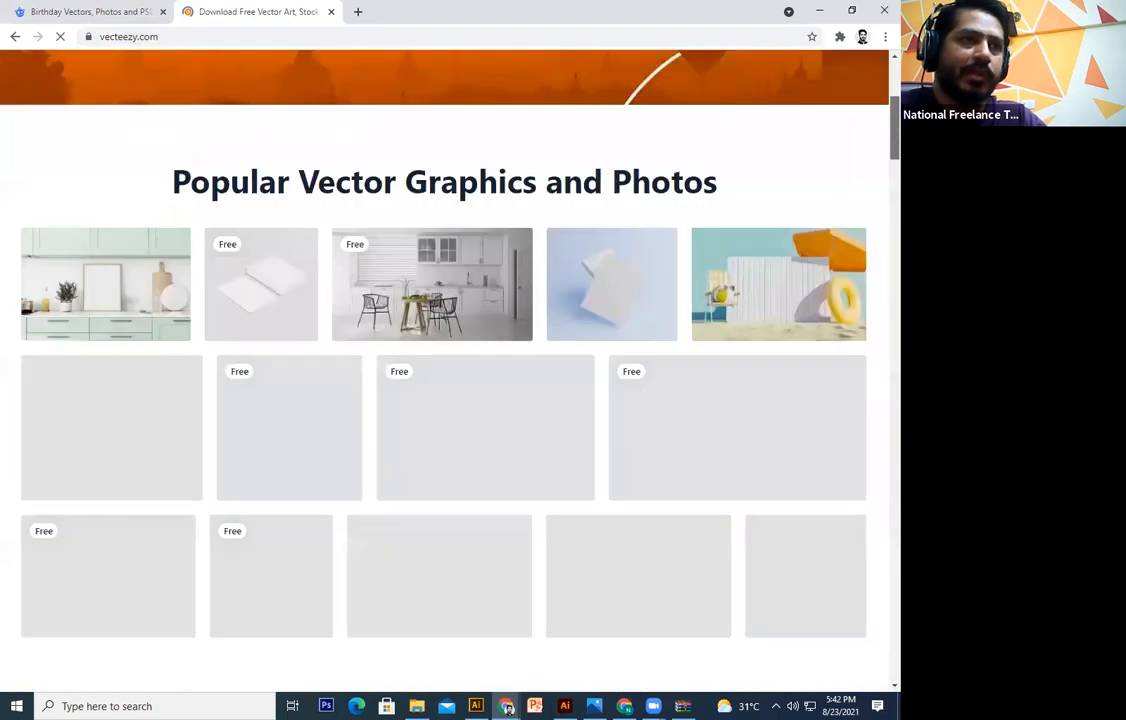
pyautogui.scroll(5, 385, 322)
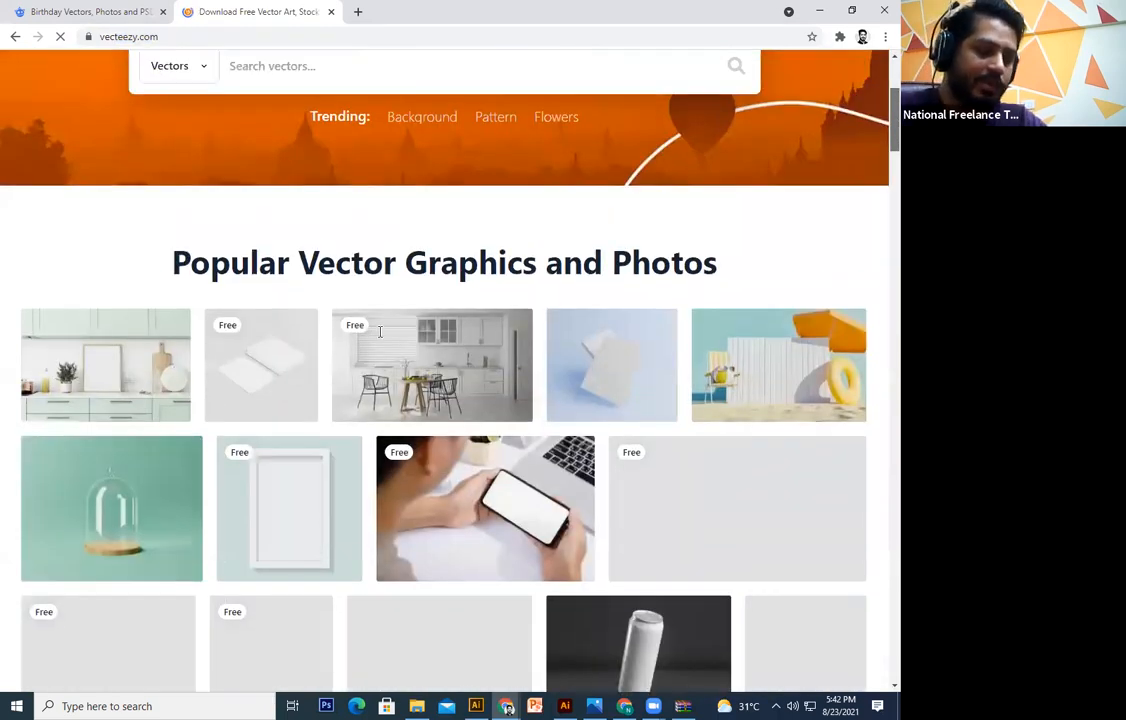
pyautogui.scroll(3, 380, 332)
pyautogui.click(380, 332)
pyautogui.write('b')
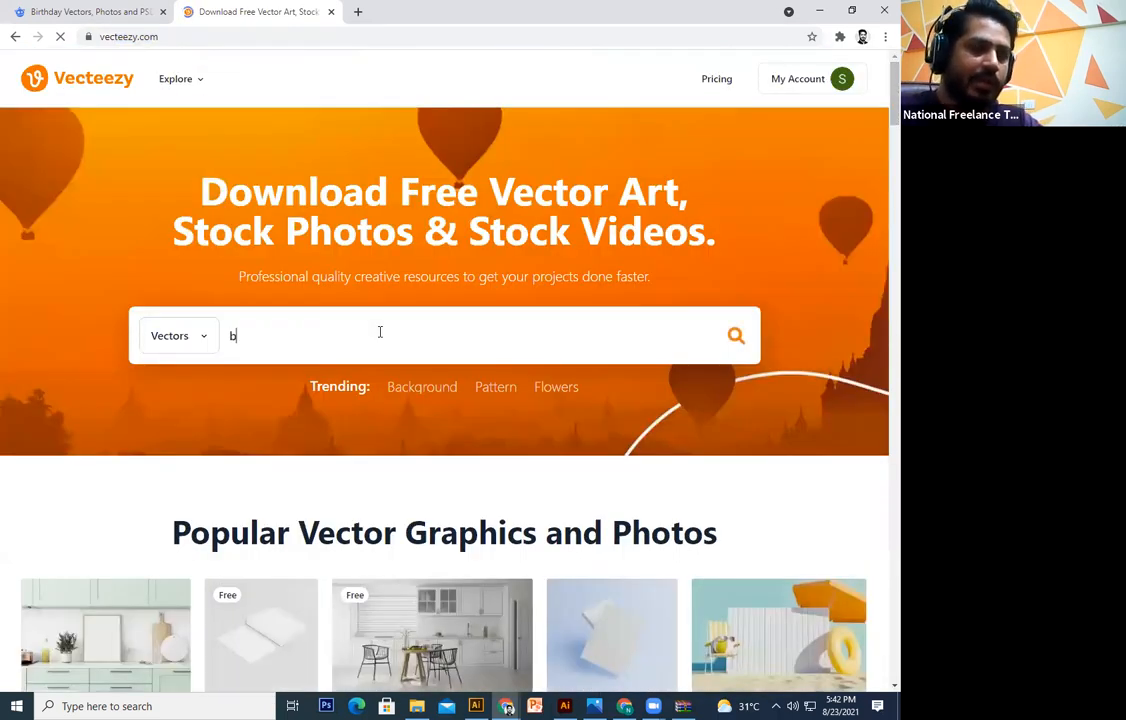
pyautogui.write('irthday')
pyautogui.press('Return')
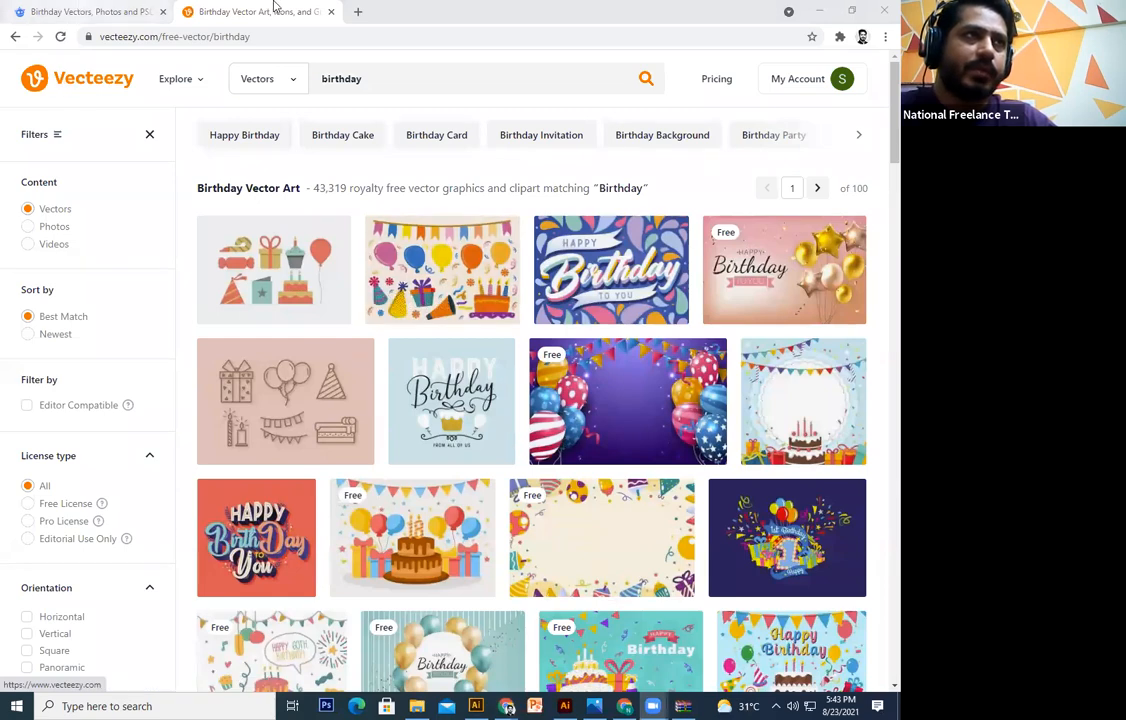
pyautogui.hotkey('ctrl', 'shift', 'Tab')
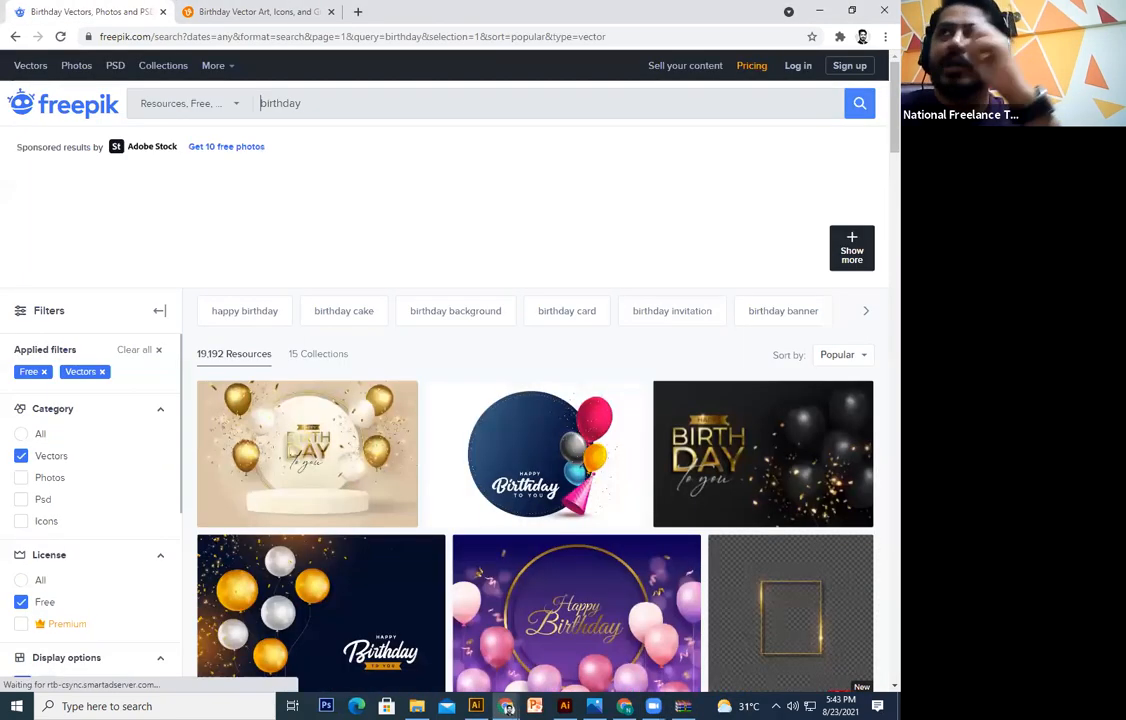
pyautogui.hotkey('ctrl', 'Tab')
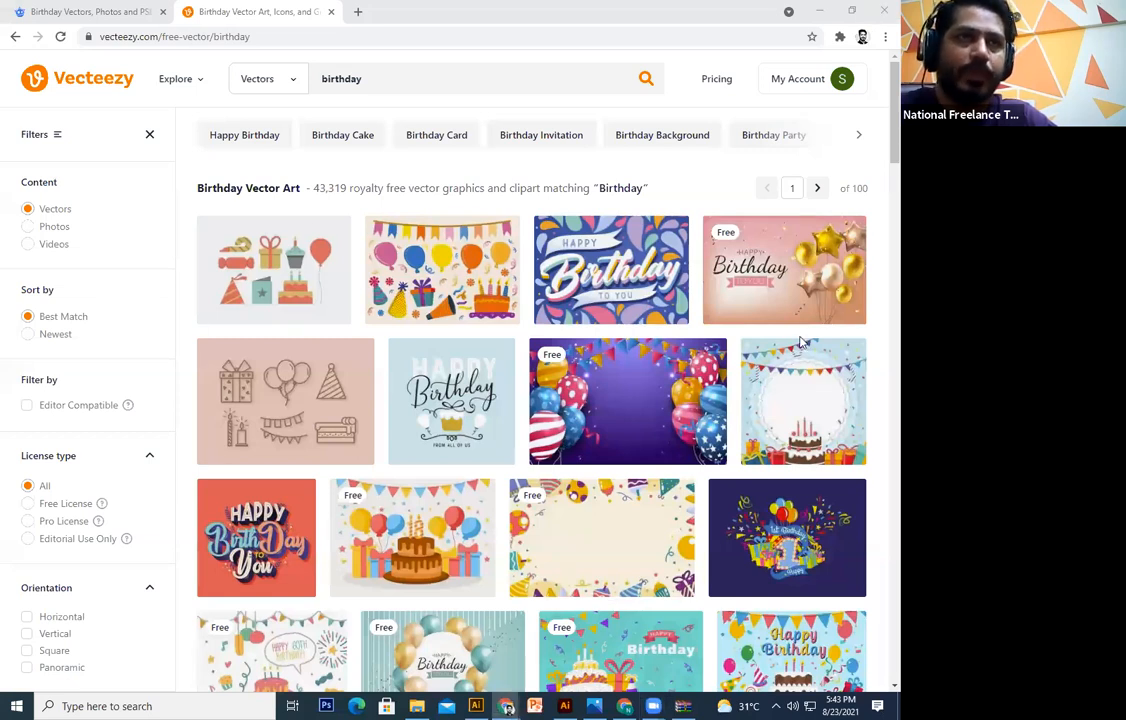
# Switch to the Fiverr window, view the latest inbox conversation, then open the seller dashboard and look through it
pyautogui.hotkey('alt', 'Tab')
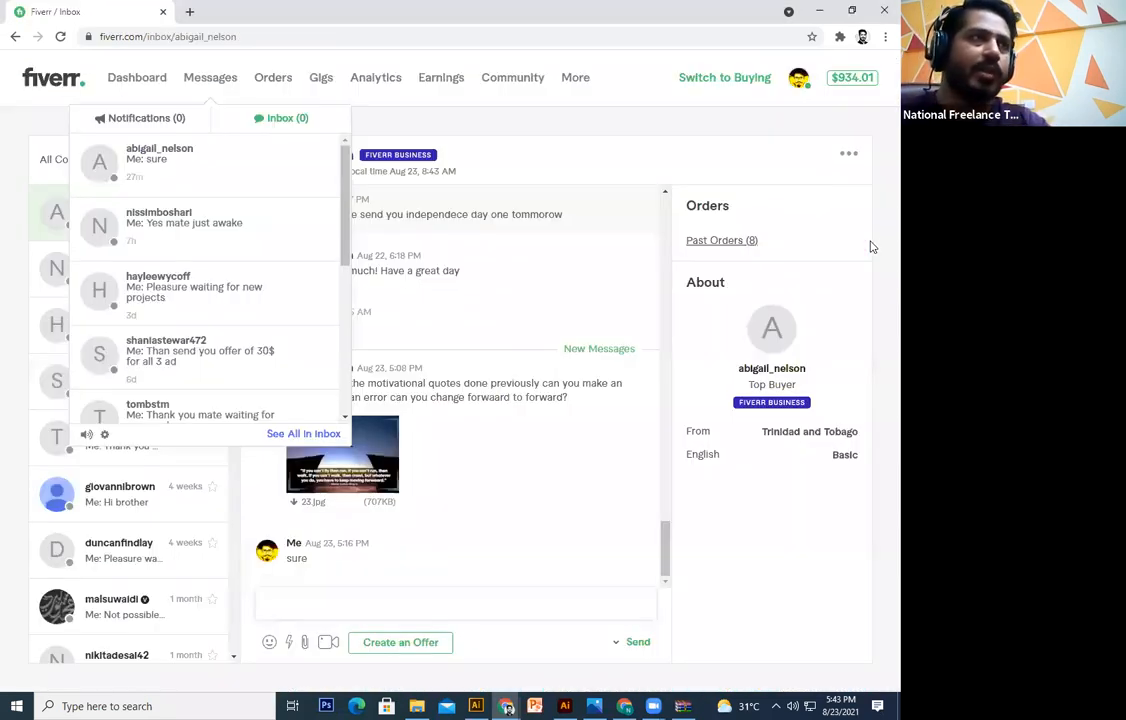
pyautogui.click(854, 238)
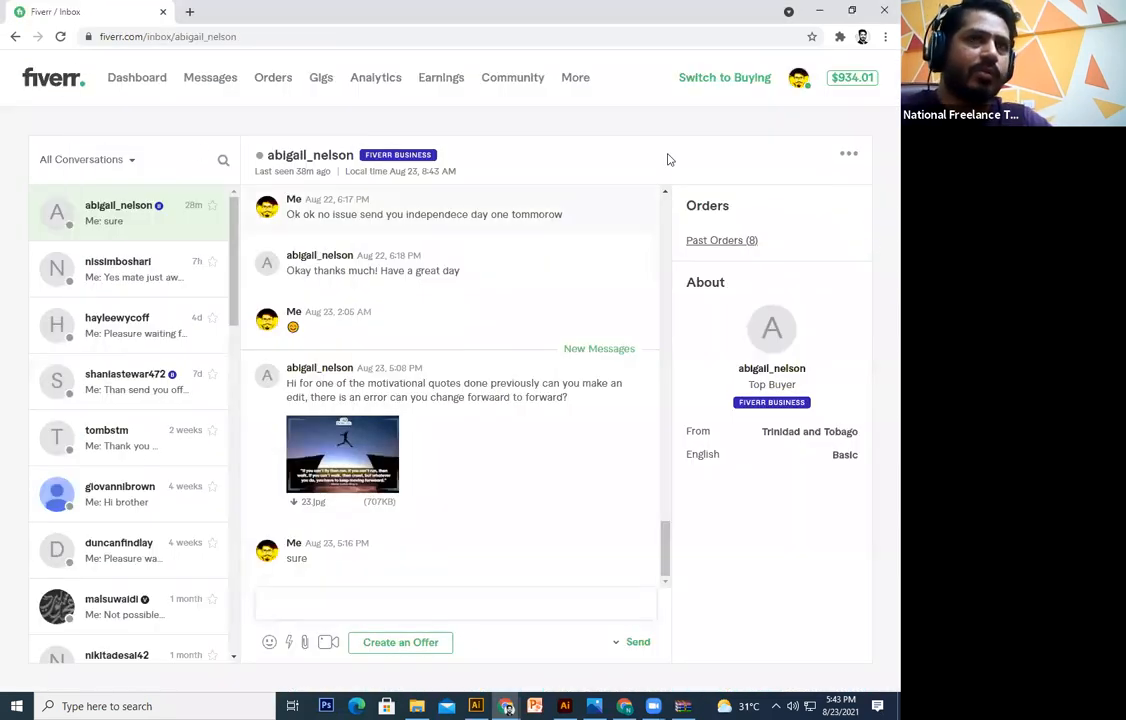
pyautogui.scroll(1, 392, 525)
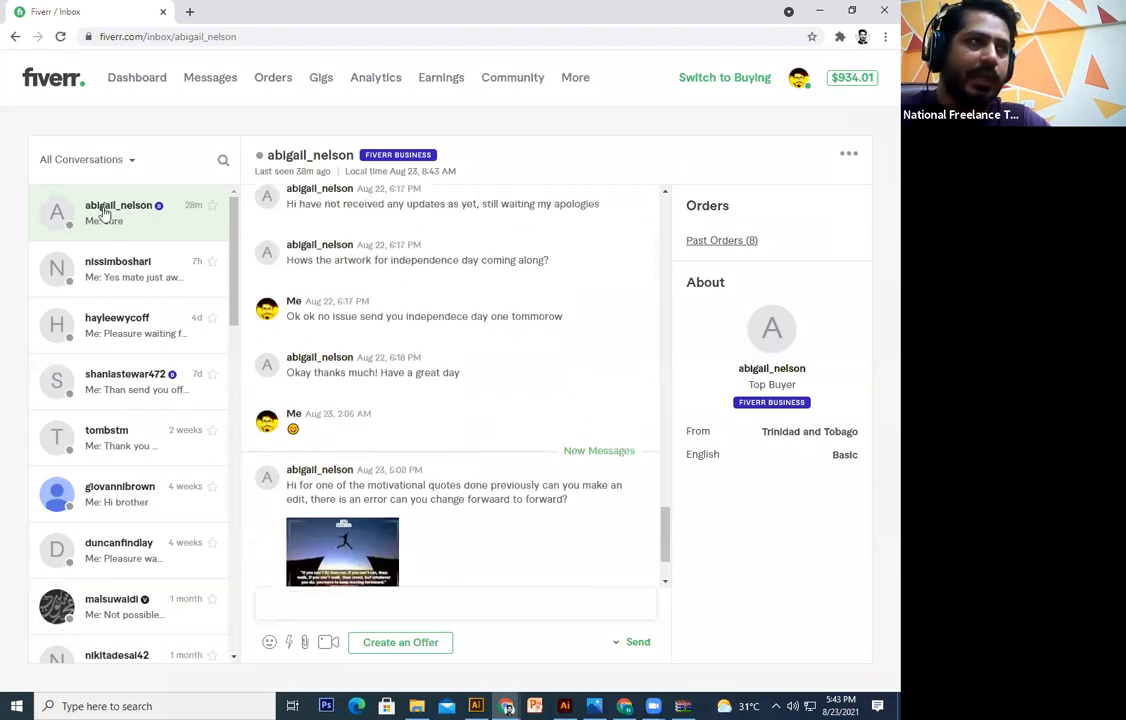
pyautogui.click(50, 88)
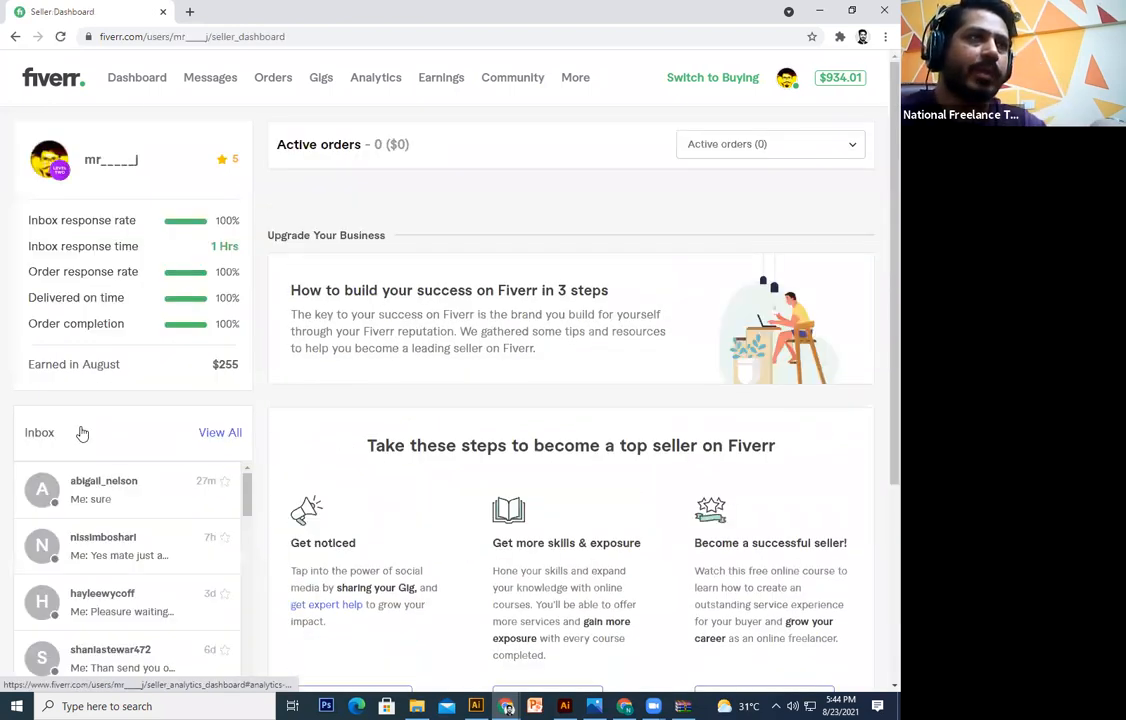
pyautogui.scroll(-6, 82, 432)
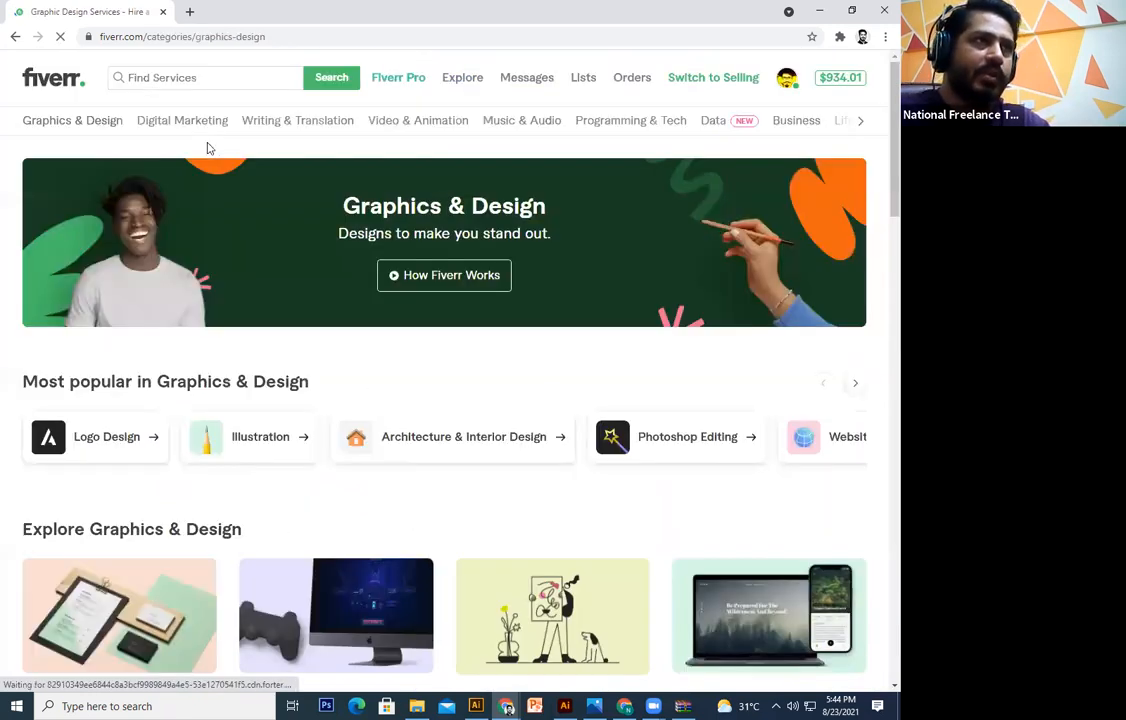
# Search Fiverr's services for business card and browse the sellers' gigs and starting prices
pyautogui.write('bus')
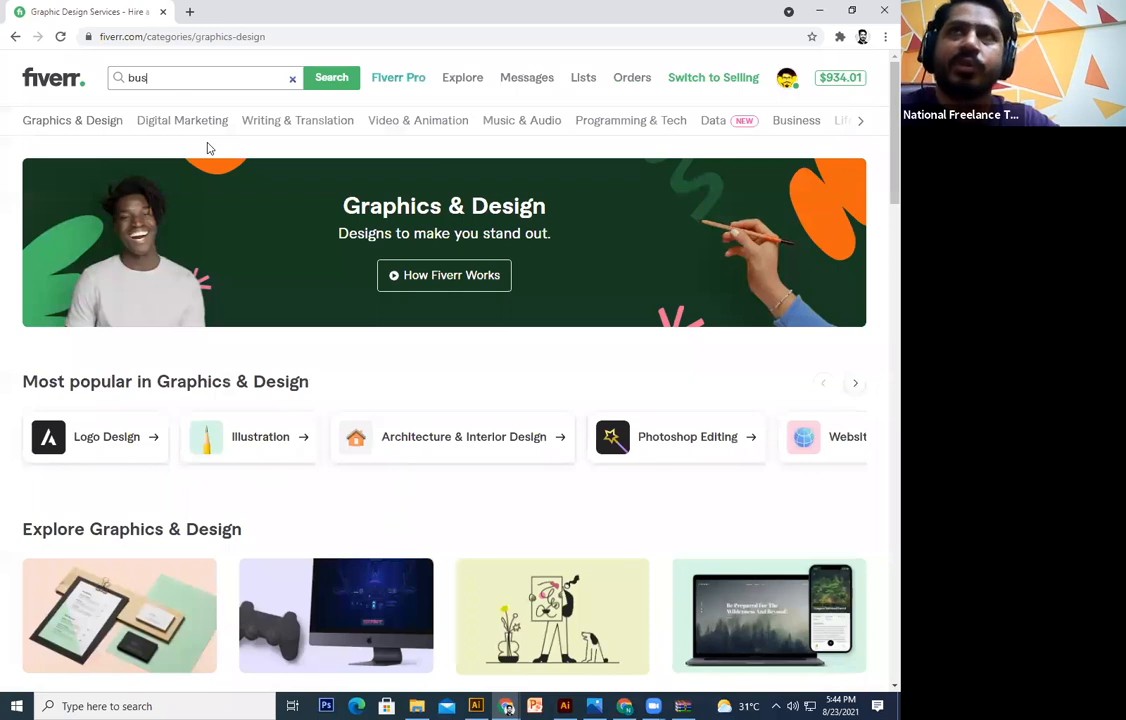
pyautogui.write('iness card')
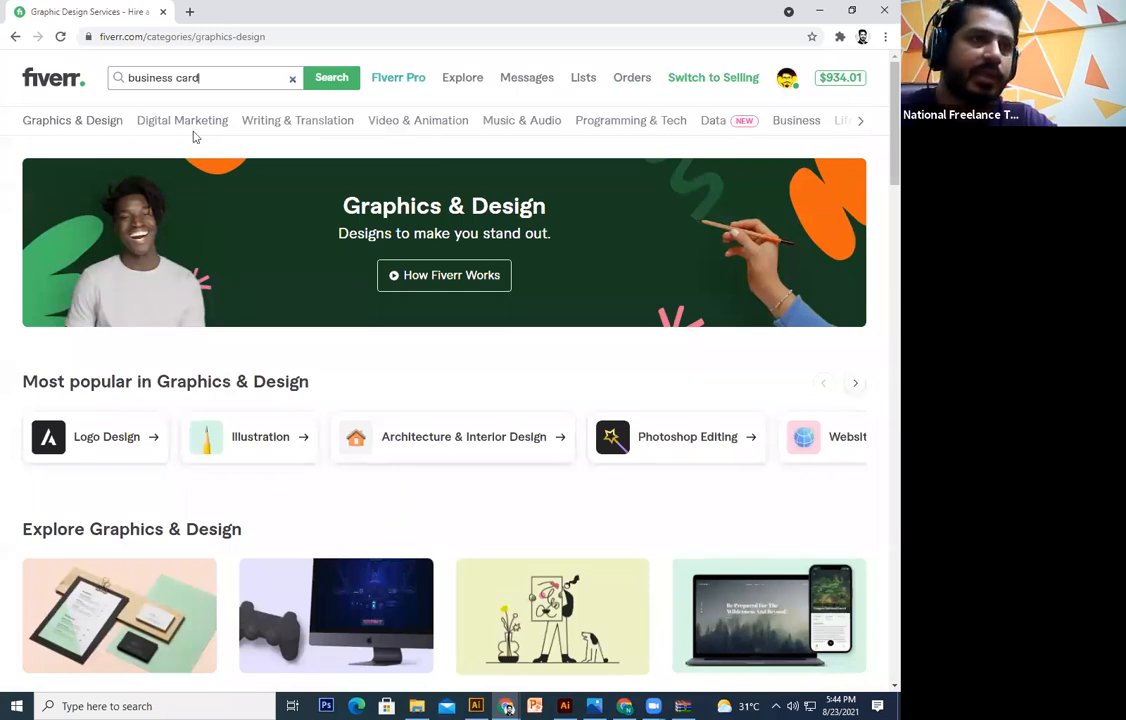
pyautogui.press('Return')
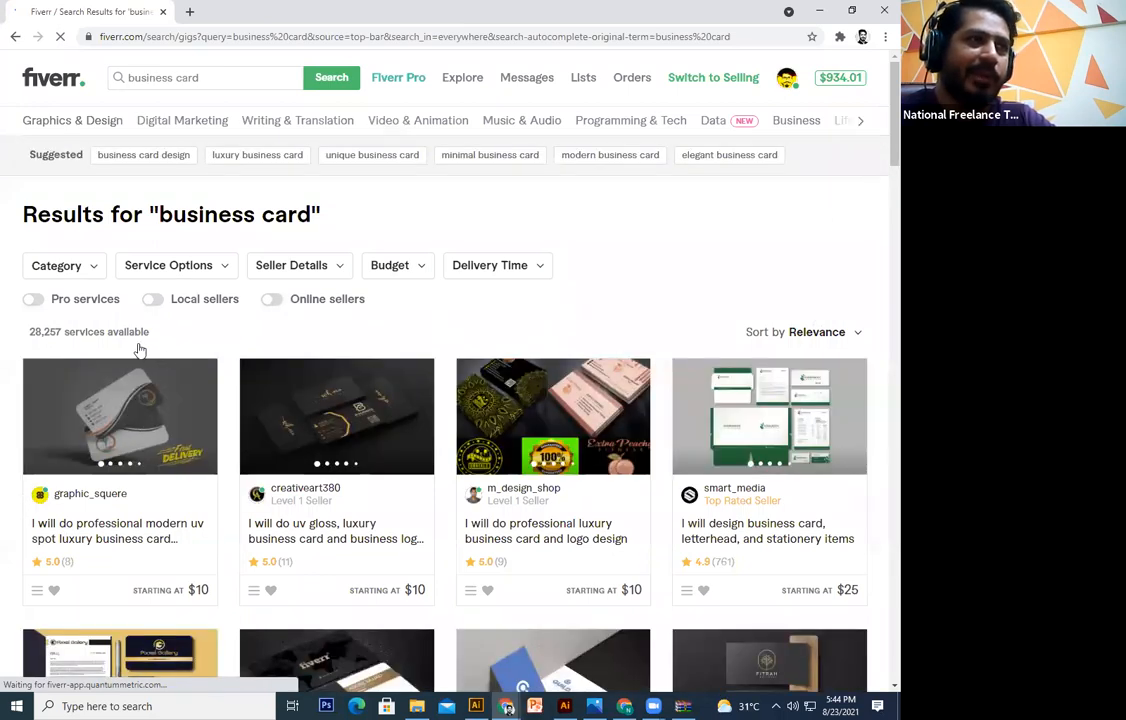
pyautogui.scroll(-3, 139, 349)
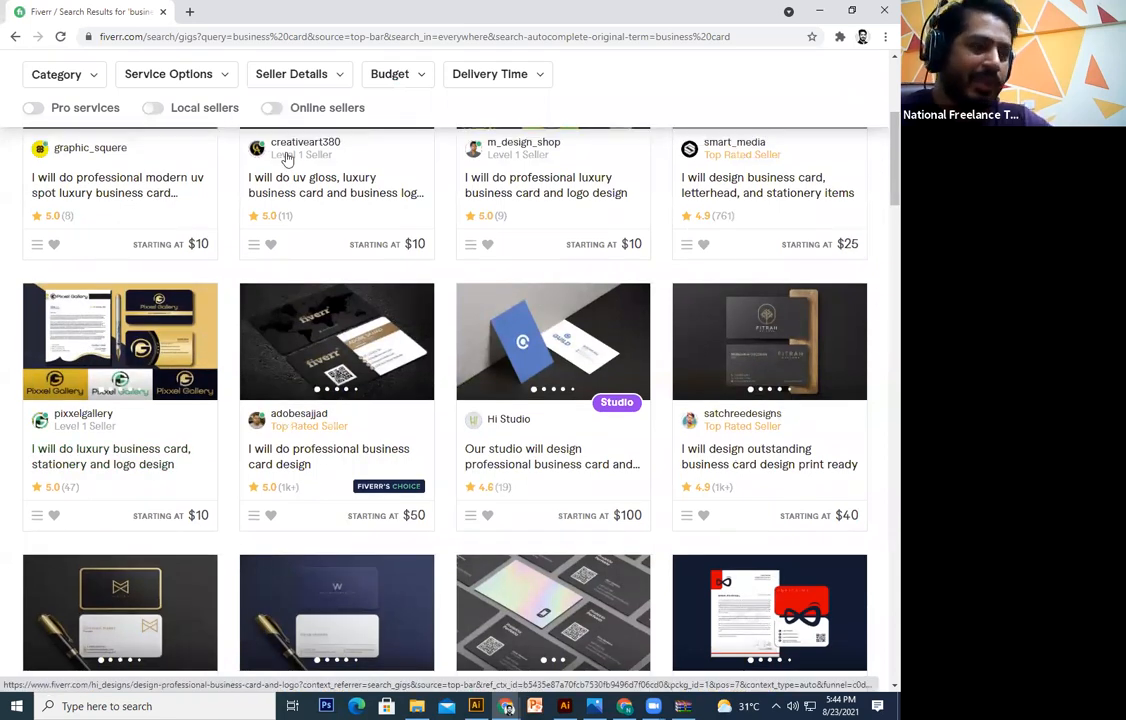
pyautogui.scroll(-3, 287, 158)
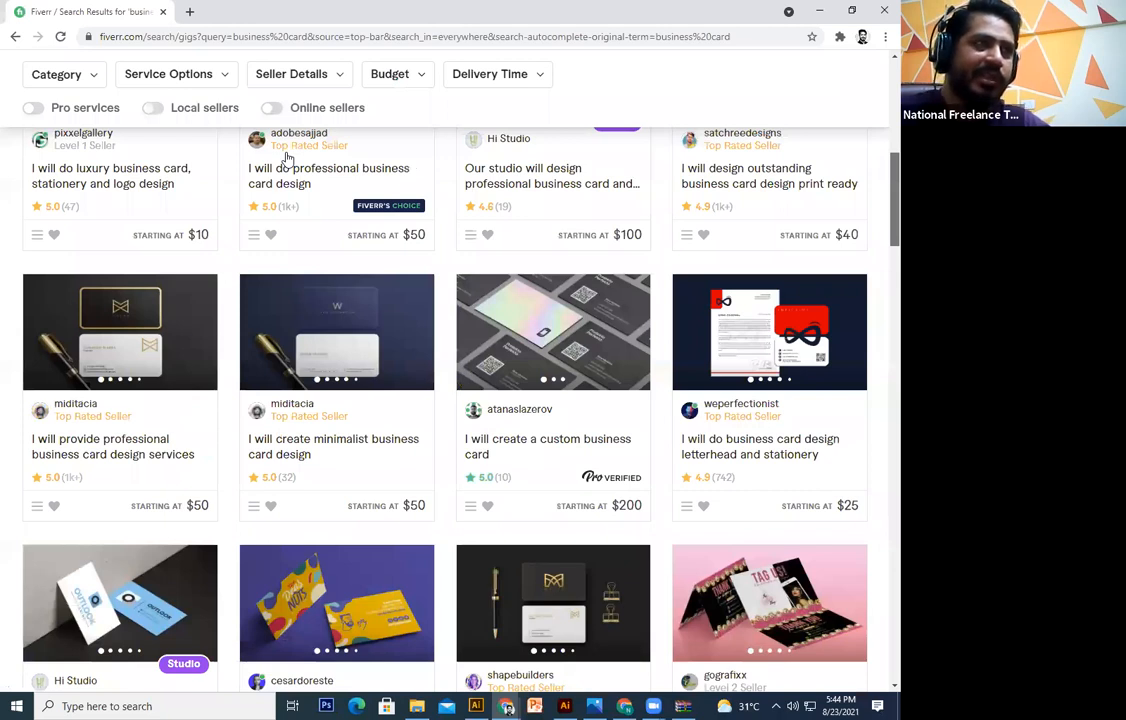
# Search Fiverr's services for signature logo and look over the gigs and starting prices
pyautogui.scroll(1, 287, 158)
pyautogui.write('sig')
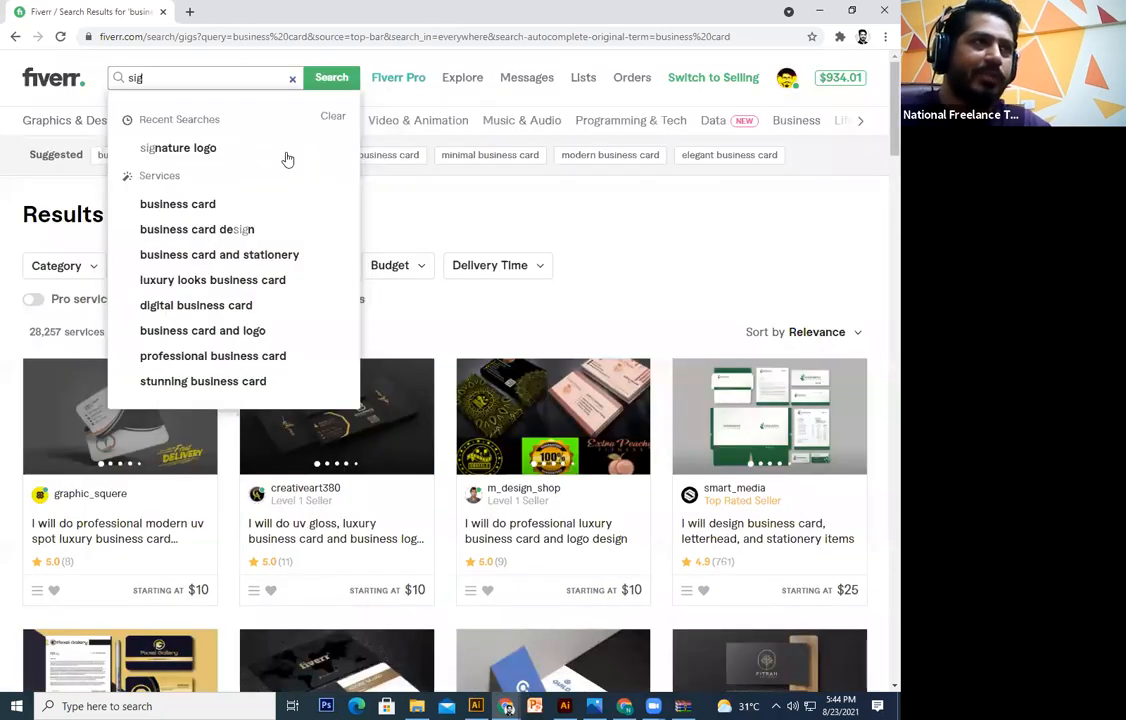
pyautogui.click(284, 153)
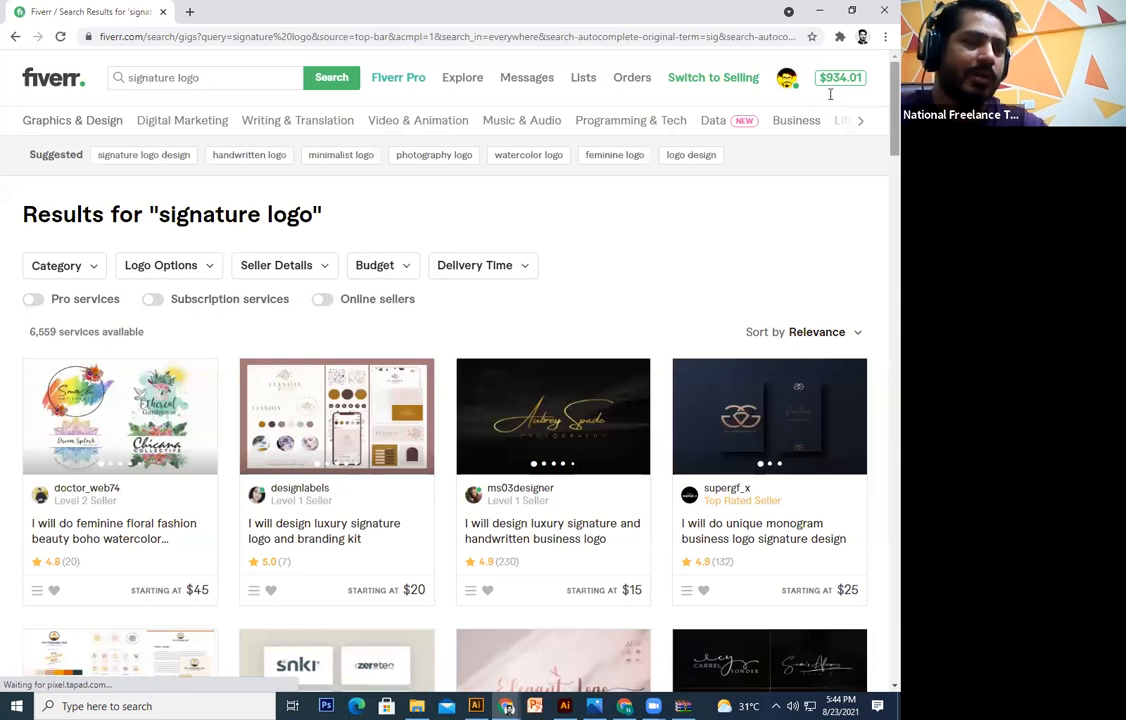
pyautogui.scroll(-1, 830, 94)
pyautogui.scroll(1, 830, 94)
# Search Fiverr's services for tracing and browse the vector tracing gigs
pyautogui.press('Tab')
pyautogui.hotkey('ctrl', 'a')
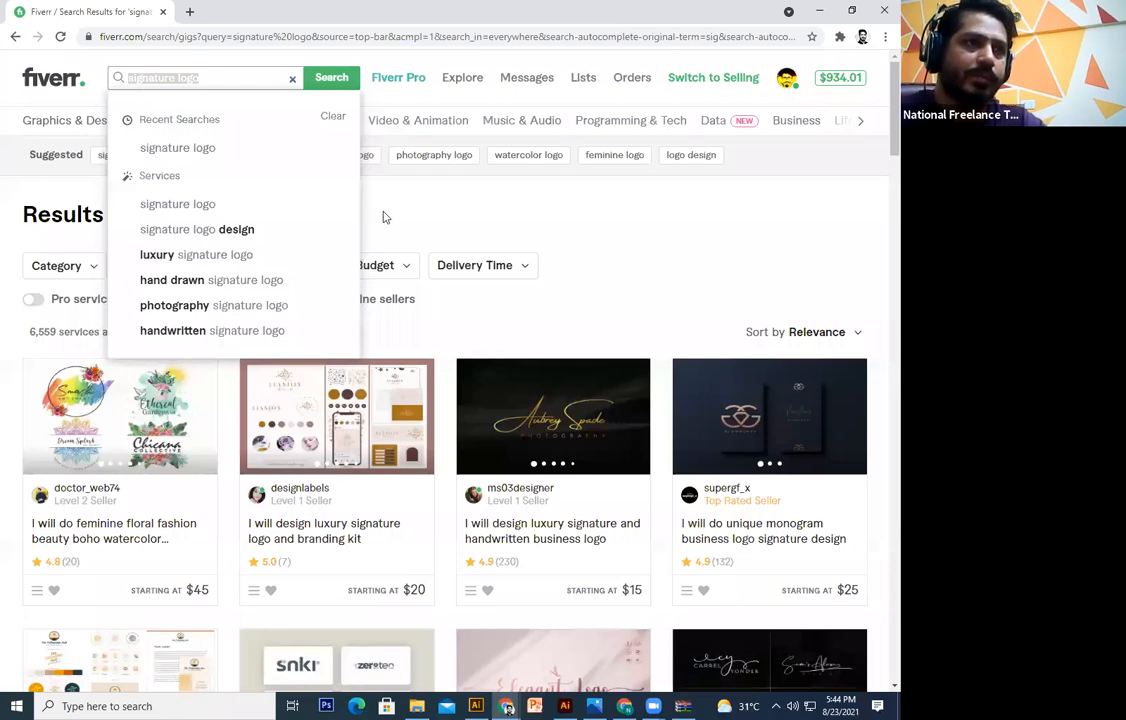
pyautogui.write('tracing')
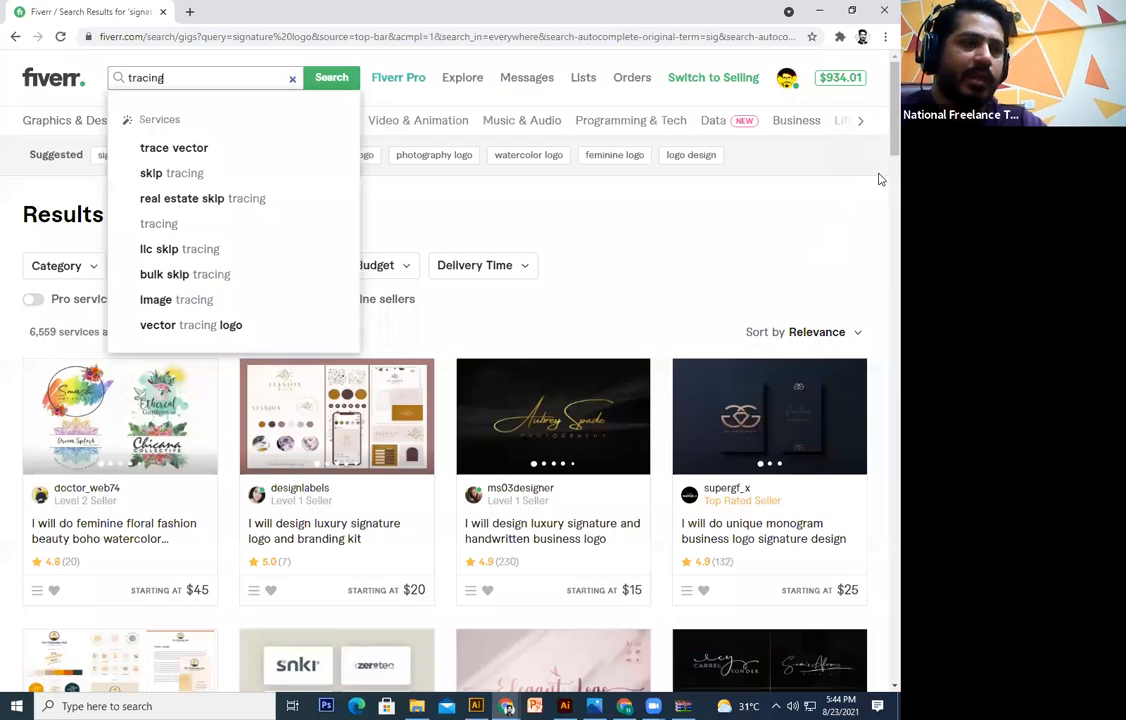
pyautogui.press('Return')
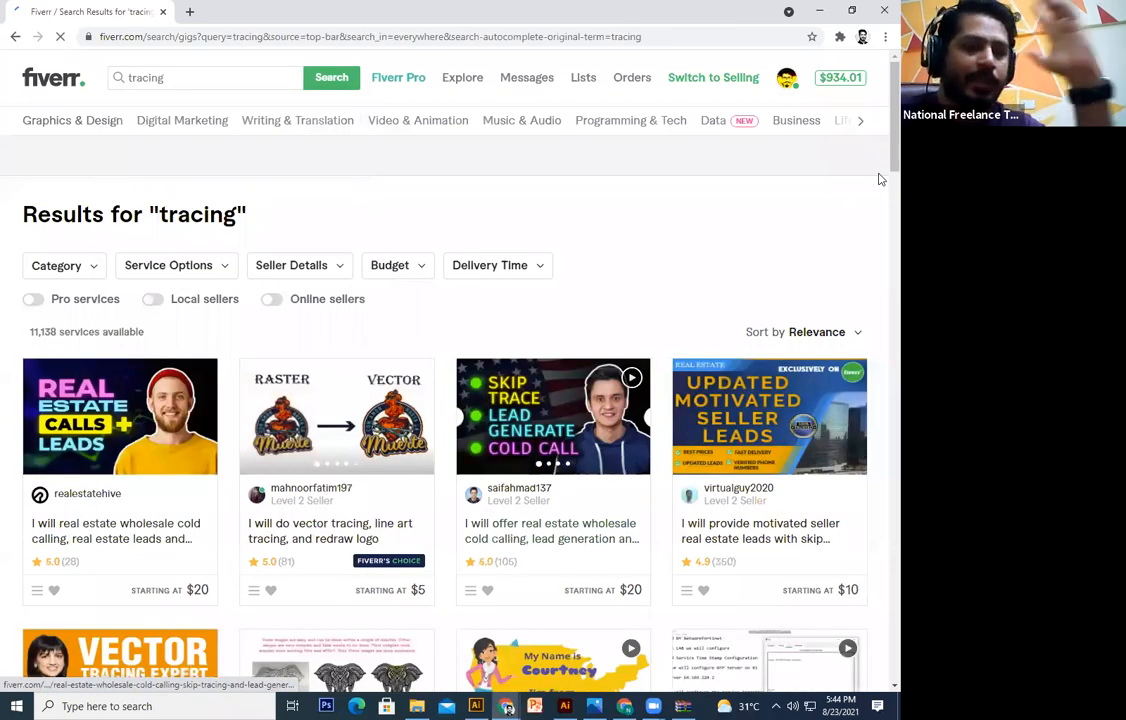
pyautogui.scroll(-4, 880, 190)
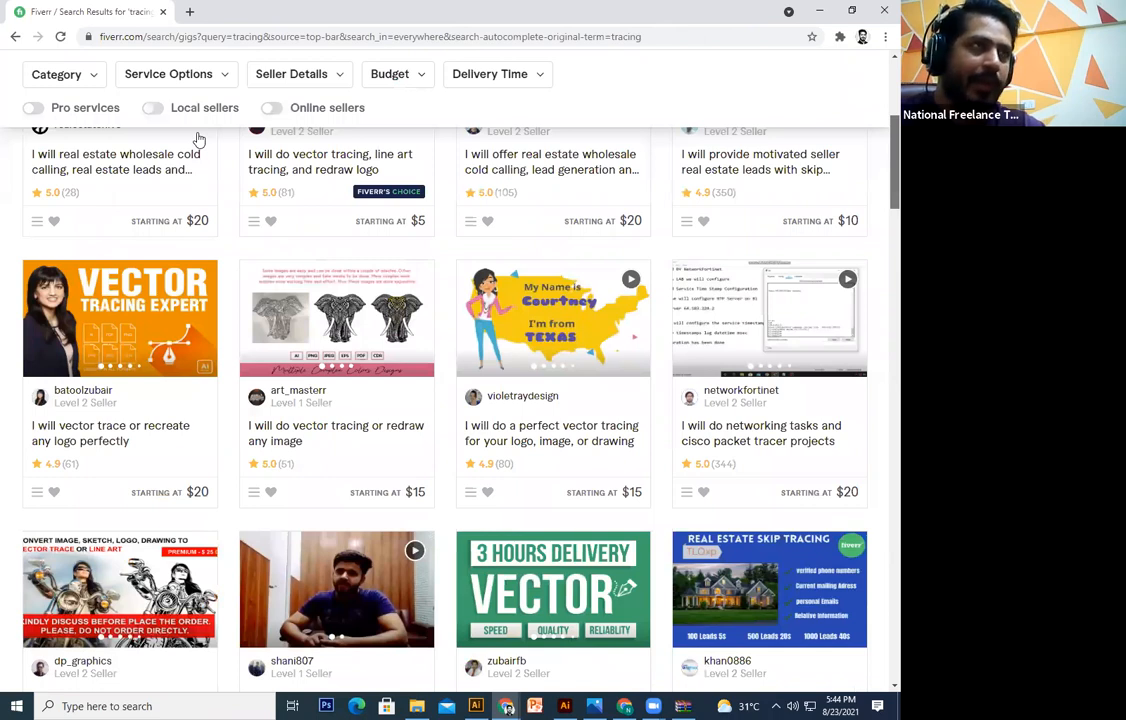
pyautogui.scroll(-1, 199, 140)
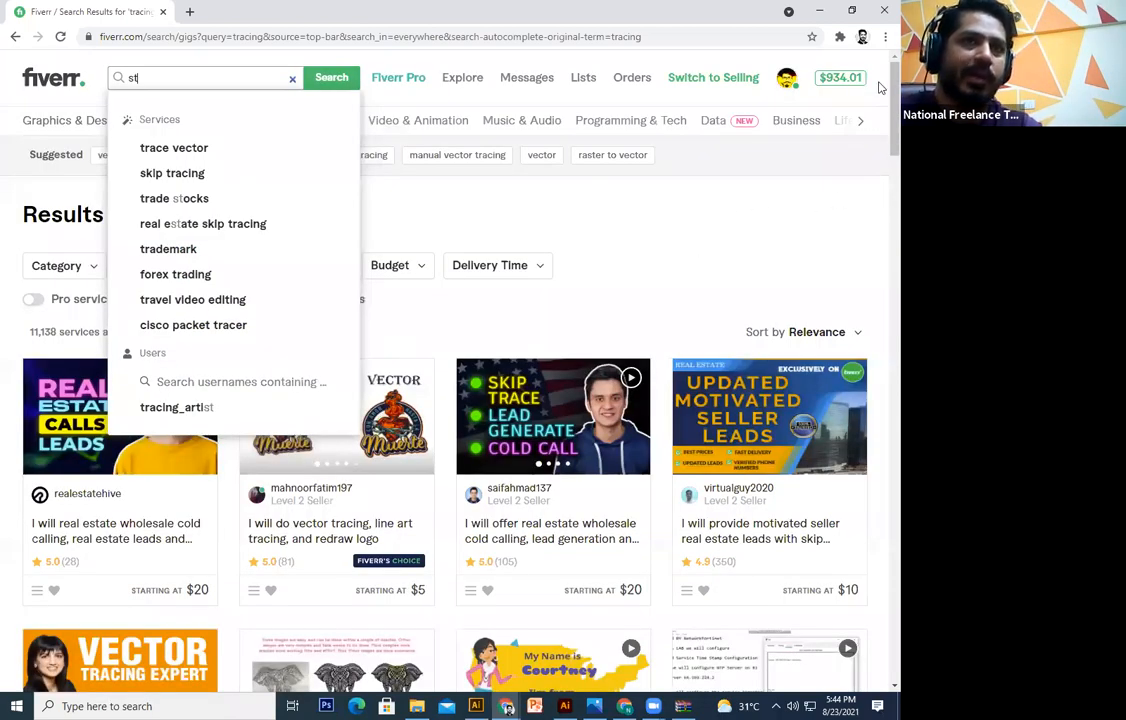
# Search Fiverr's services for stamp, and follow it with a search for text logo
pyautogui.write('amp')
pyautogui.press('Return')
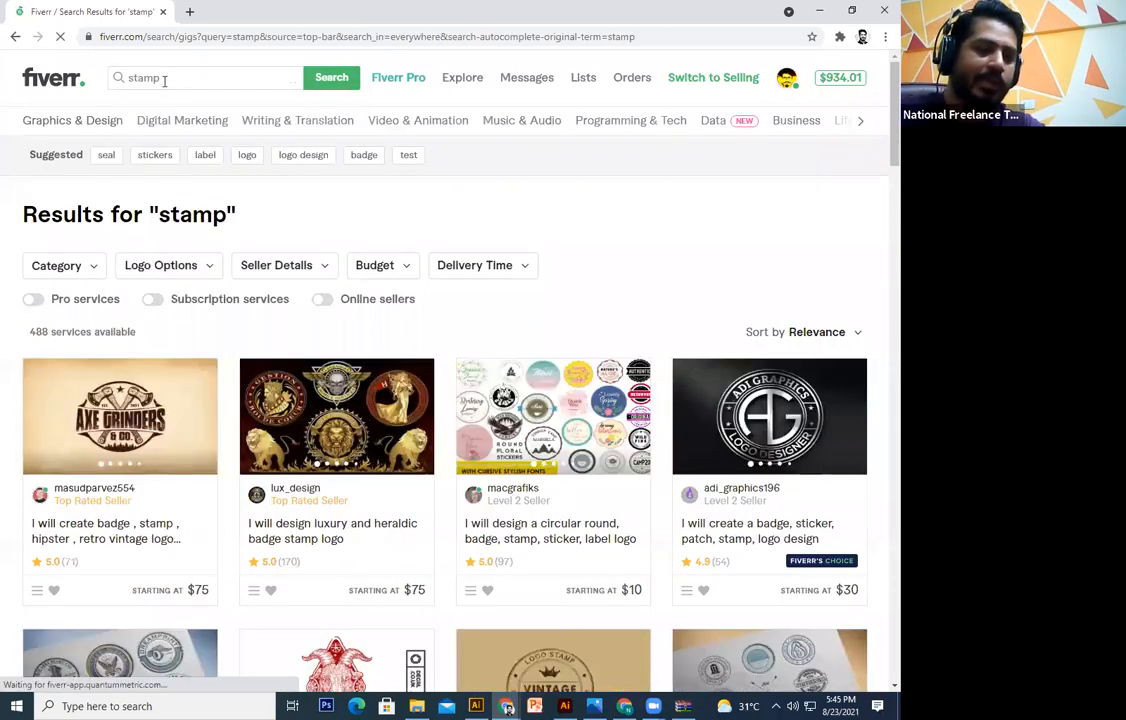
pyautogui.click(165, 80)
pyautogui.write('logo')
pyautogui.press('Return')
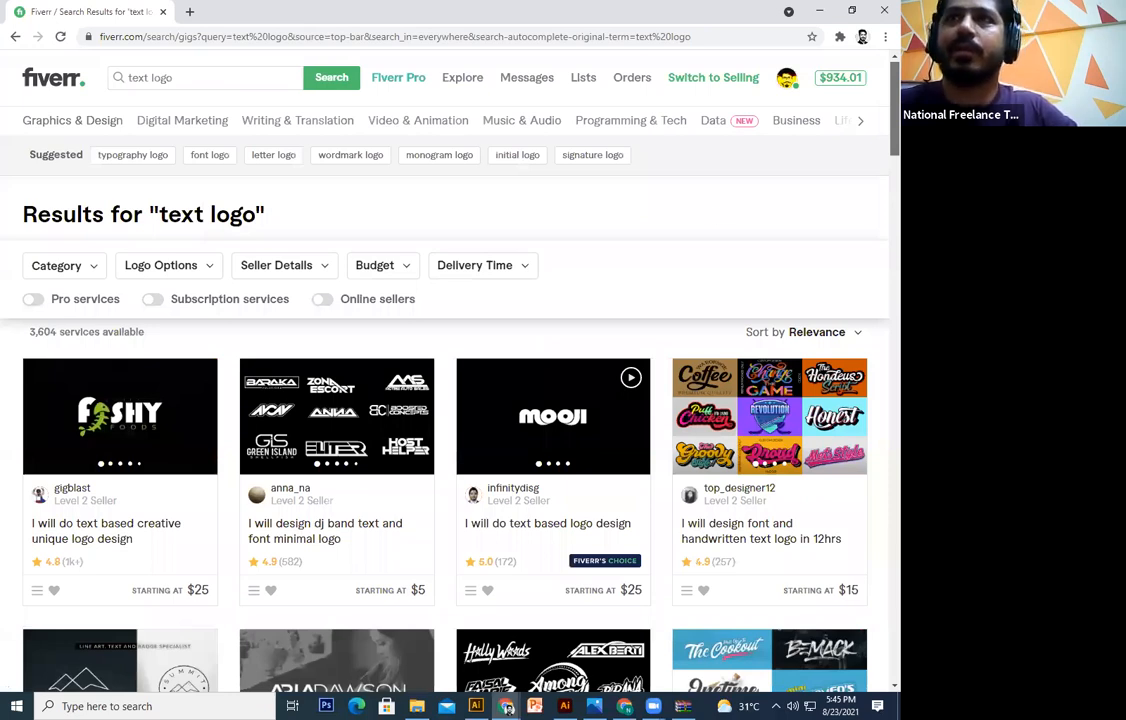
# Switch to the Vecteezy browser window, search Google for letterhead in a new tab and view the image results
pyautogui.click(507, 707)
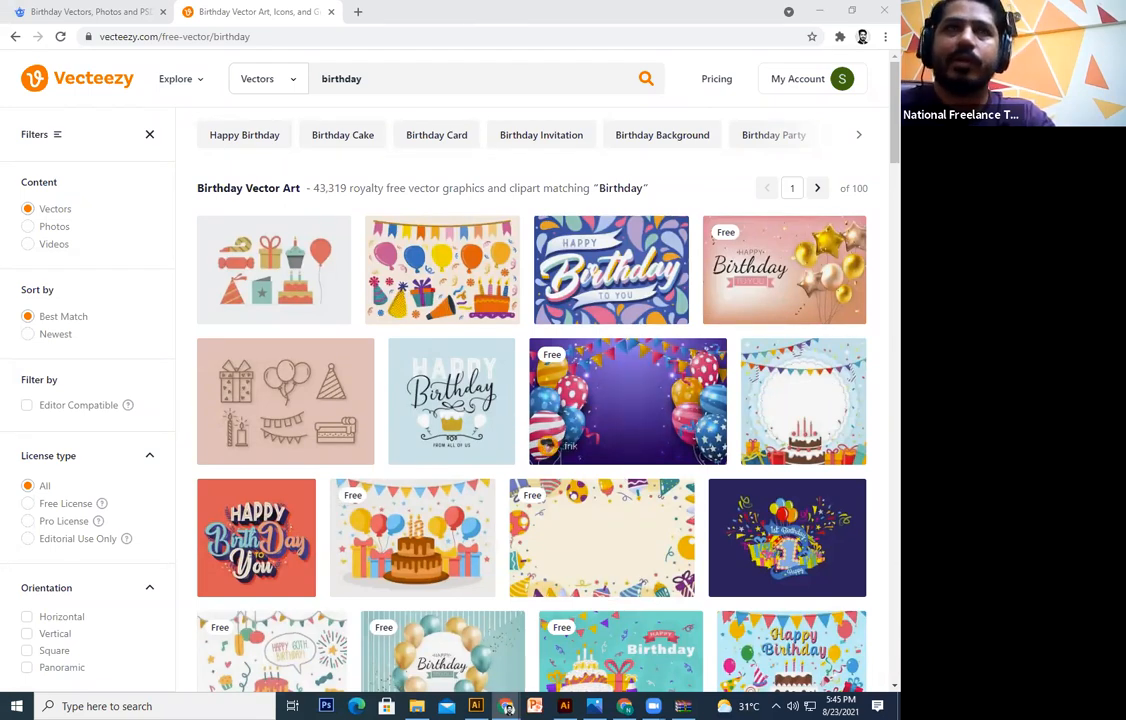
pyautogui.moveTo(630, 12); pyautogui.dragTo(399, 20)
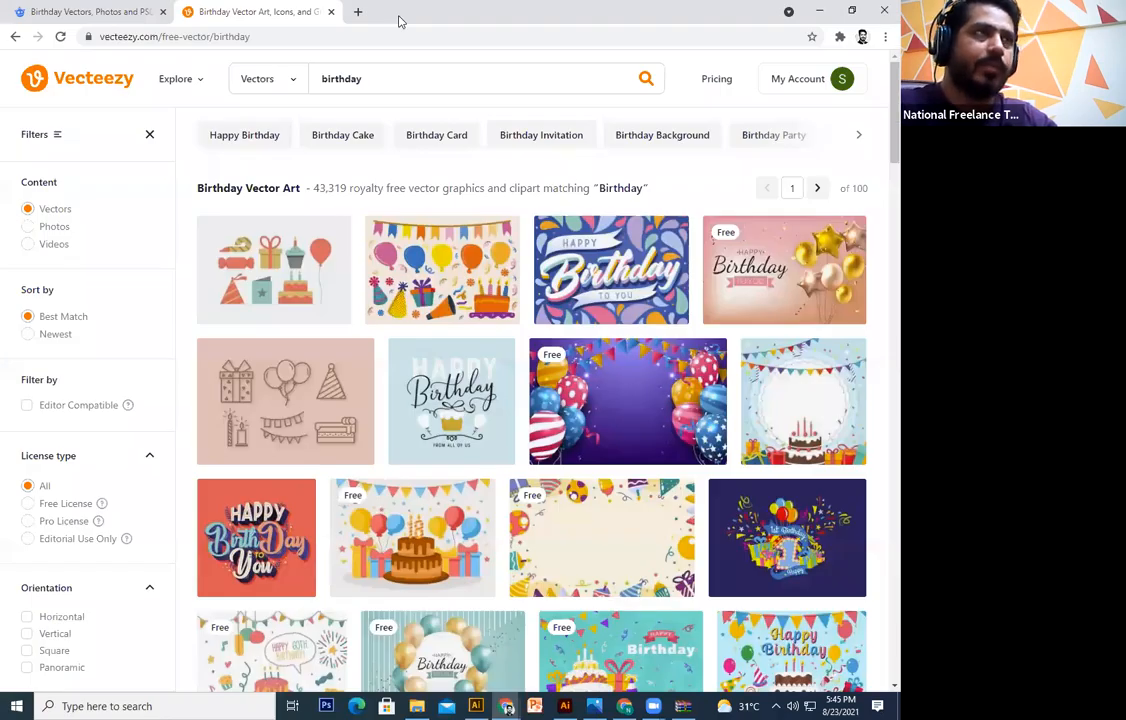
pyautogui.hotkey('ctrl', 't')
pyautogui.write('letterhea')
pyautogui.press('Return')
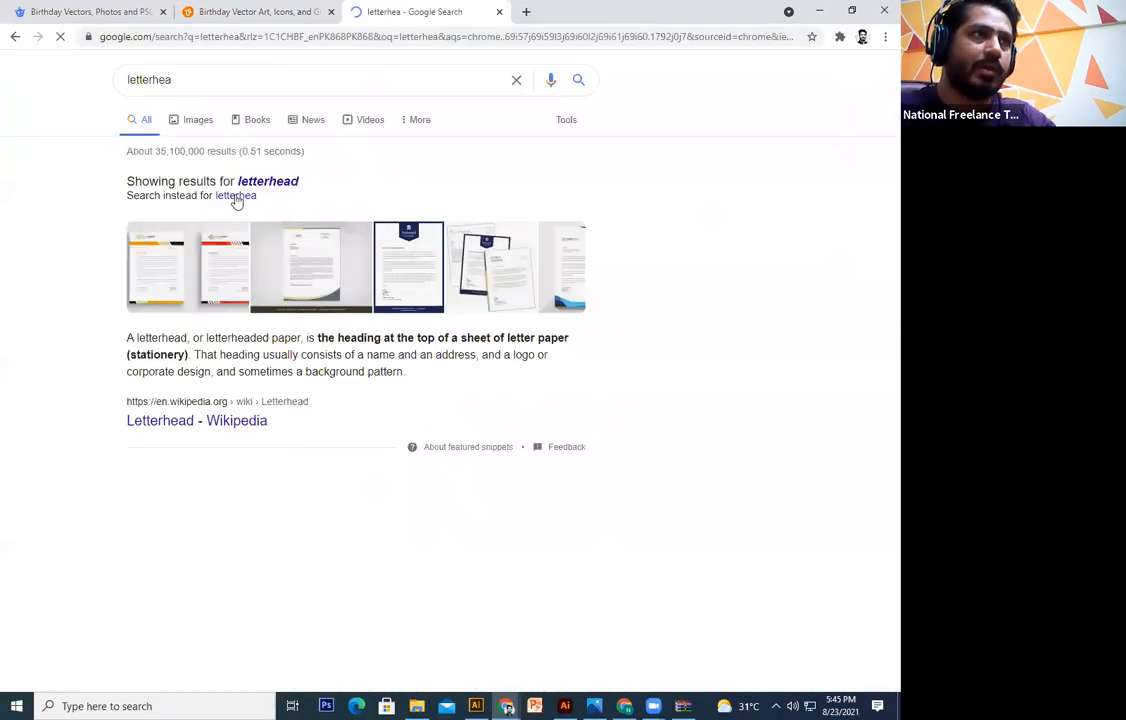
pyautogui.click(266, 182)
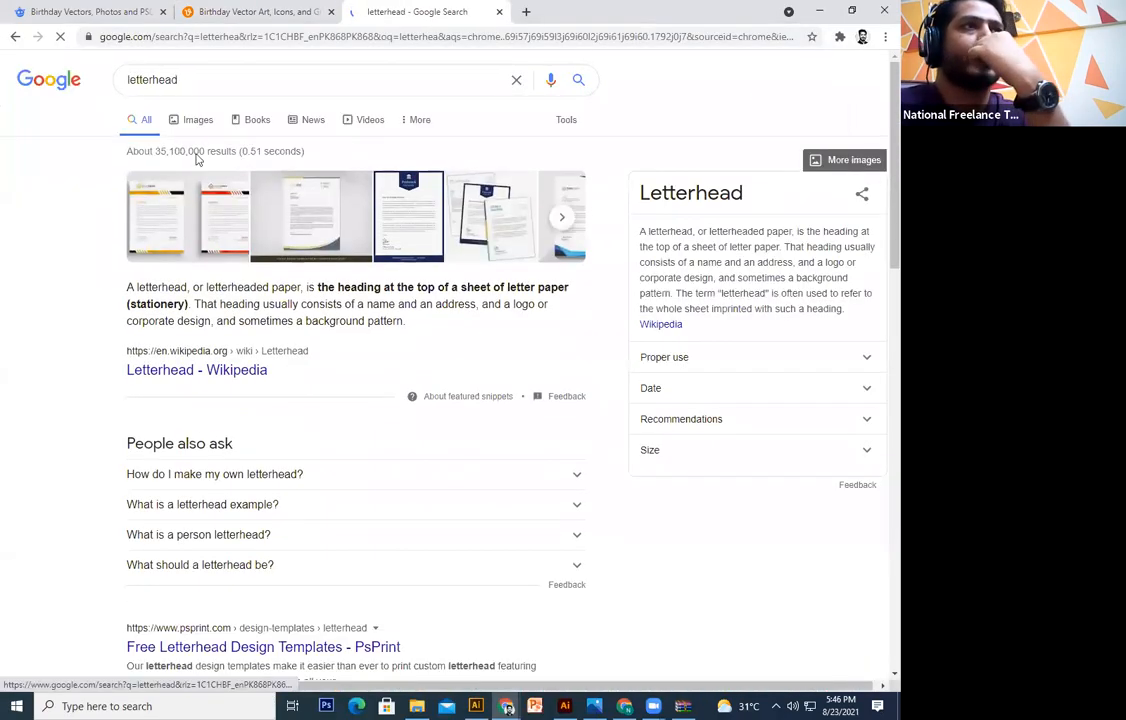
pyautogui.click(196, 144)
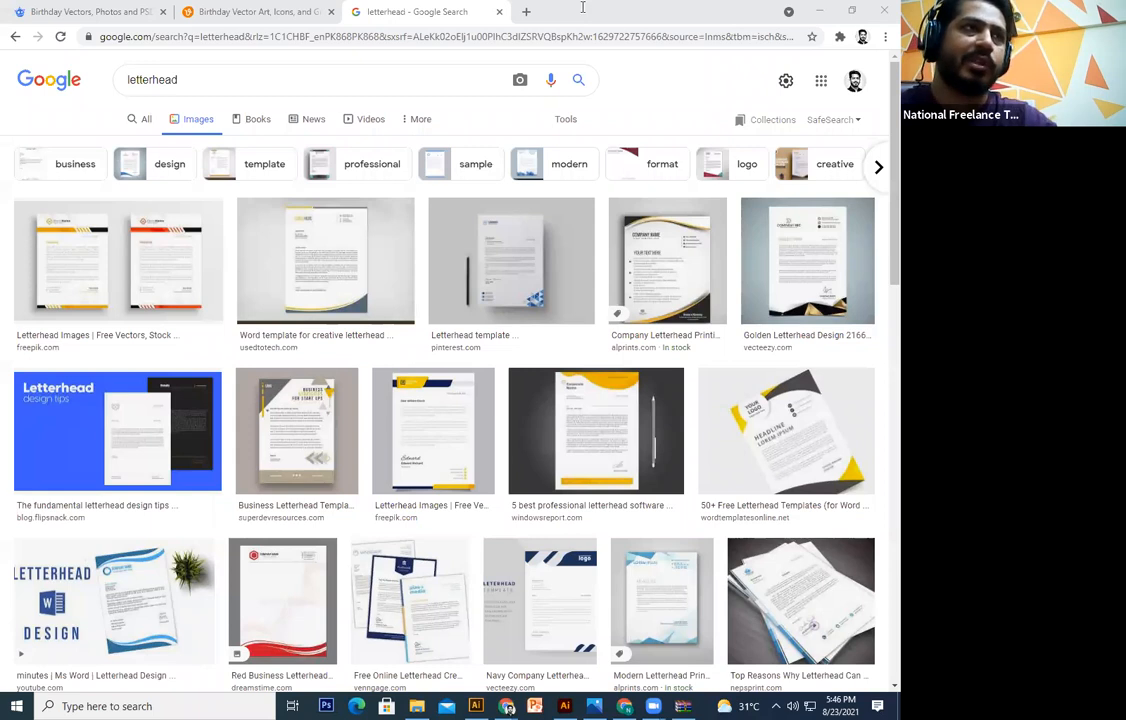
# Return to Google's general results and search for letter size to check the paper dimensions
pyautogui.click(147, 124)
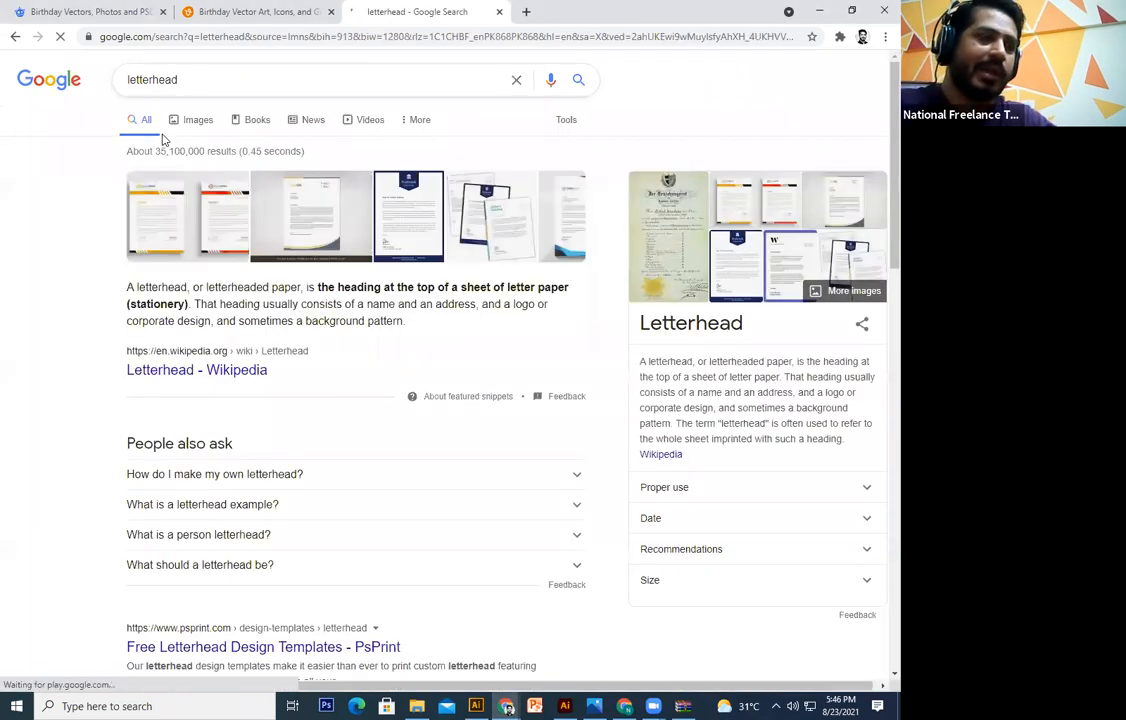
pyautogui.press('/')
pyautogui.write('lee')
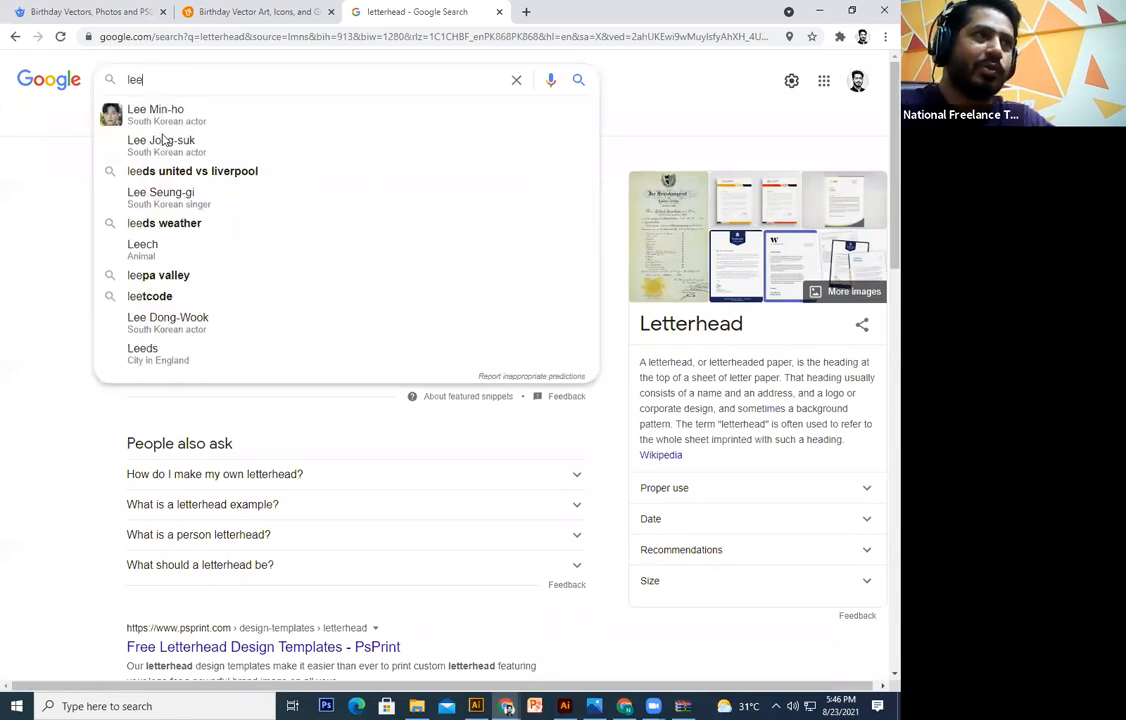
pyautogui.press('BackSpace')
pyautogui.write('tter size')
pyautogui.press('Return')
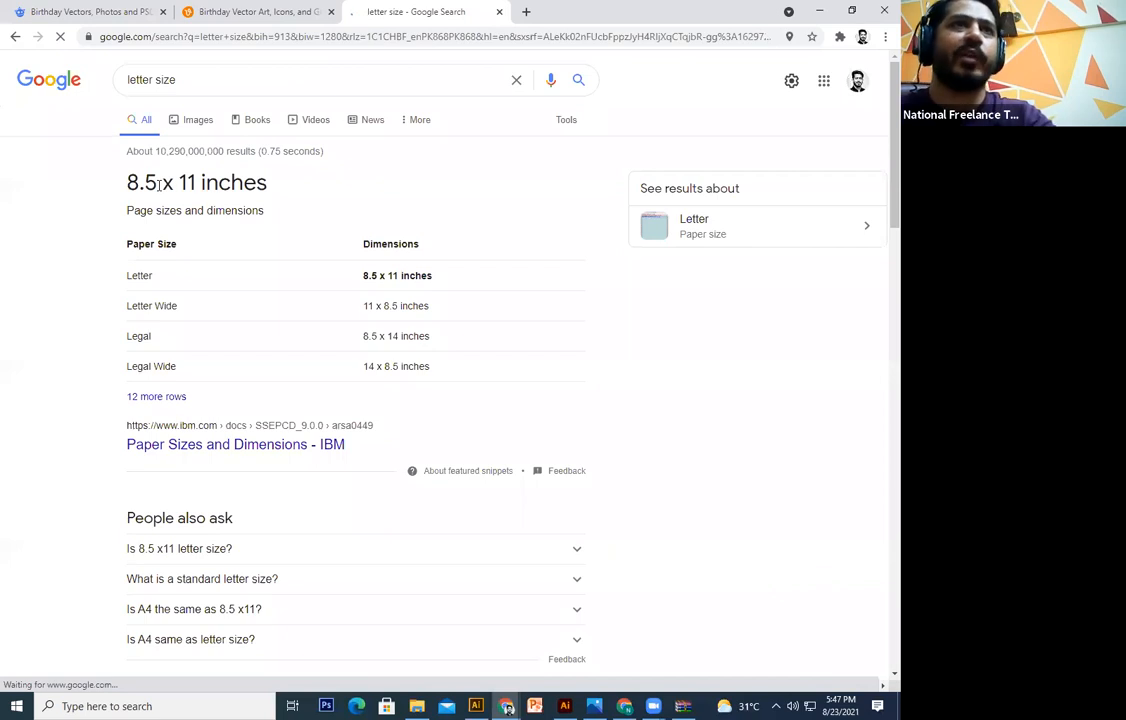
# Change the Google search to A4 letter size and check the A4 dimensions in inches and millimetres
pyautogui.click(127, 84)
pyautogui.write('A4')
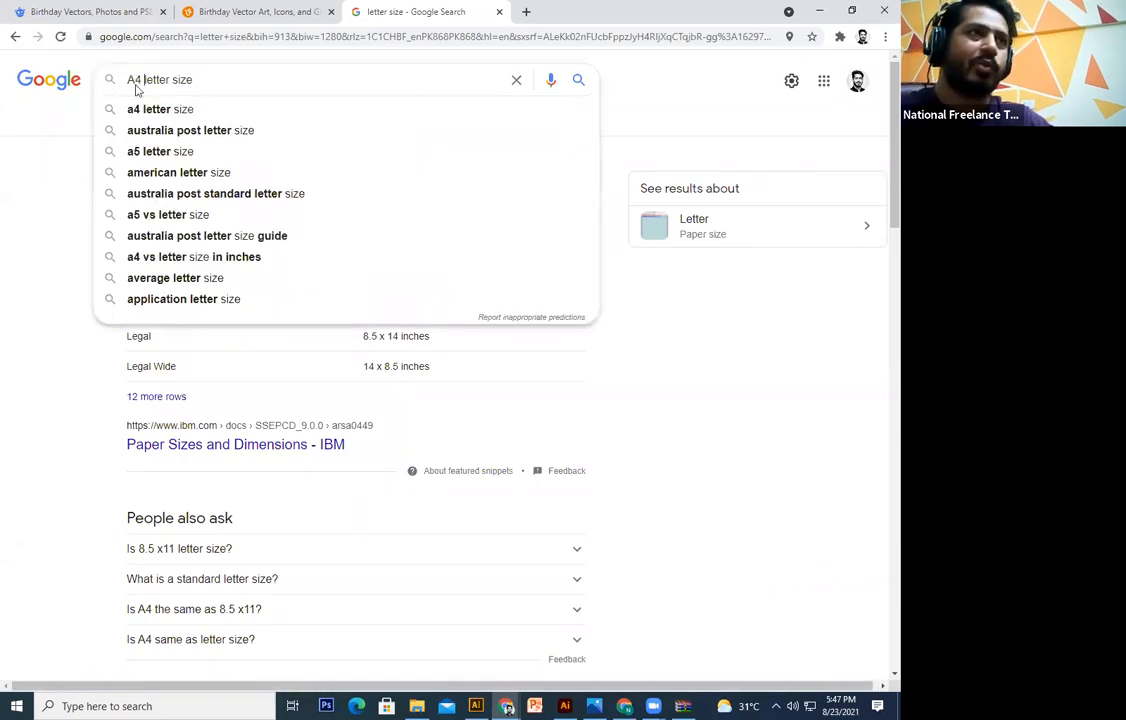
pyautogui.press('Return')
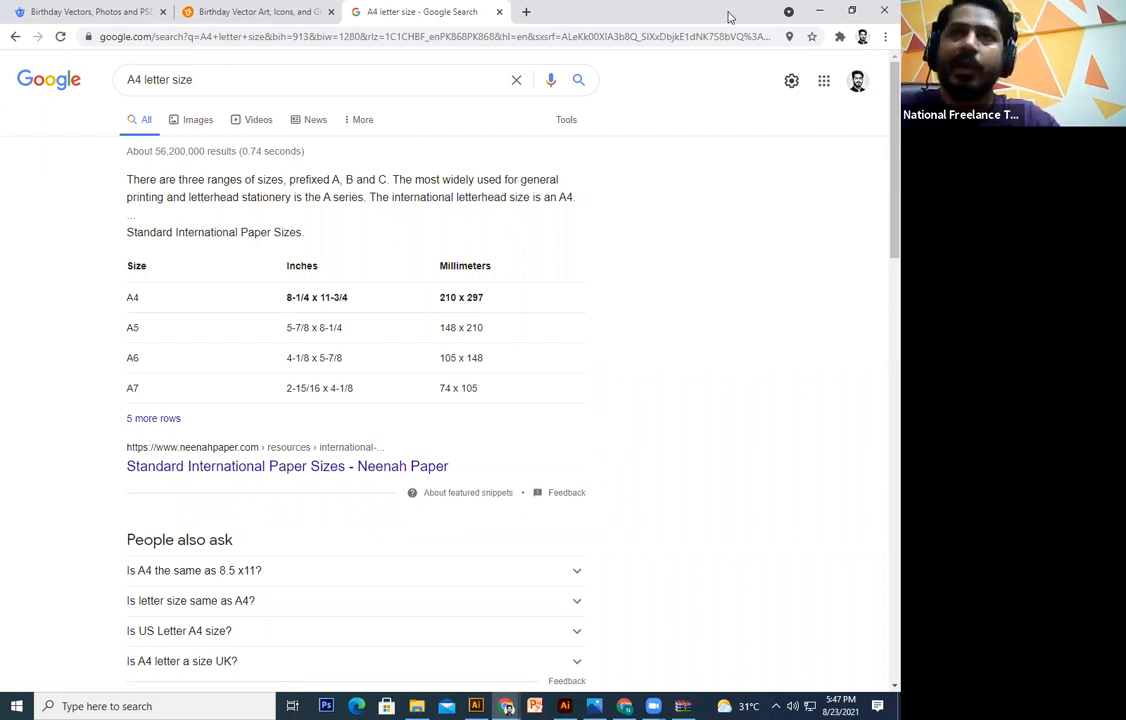
# Switch to Illustrator and create a new portrait A4 document from the recent 8.27 x 11.69 in CMYK preset
pyautogui.click(819, 10)
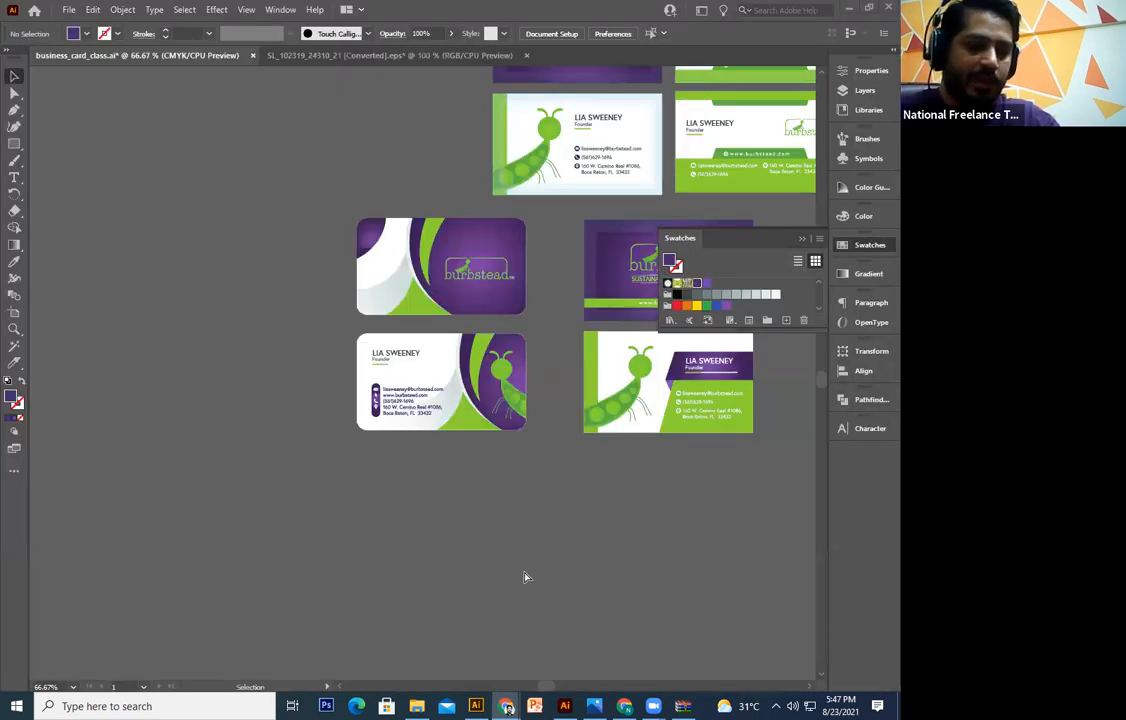
pyautogui.hotkey('ctrl', 'n')
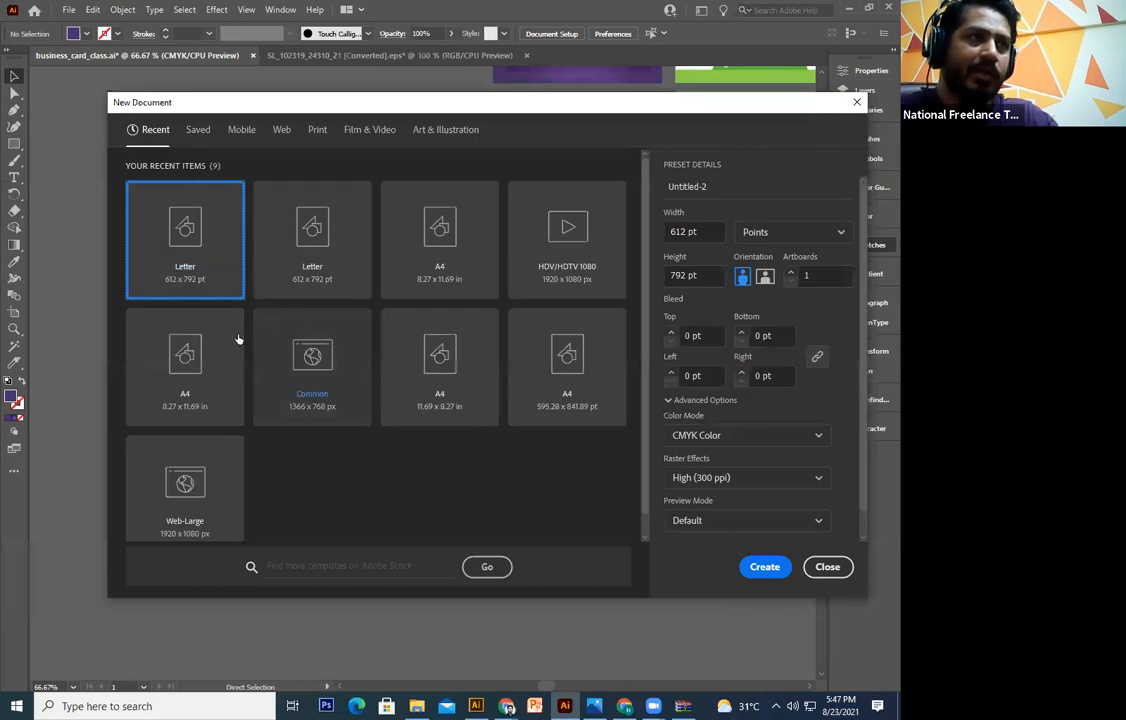
pyautogui.click(452, 243)
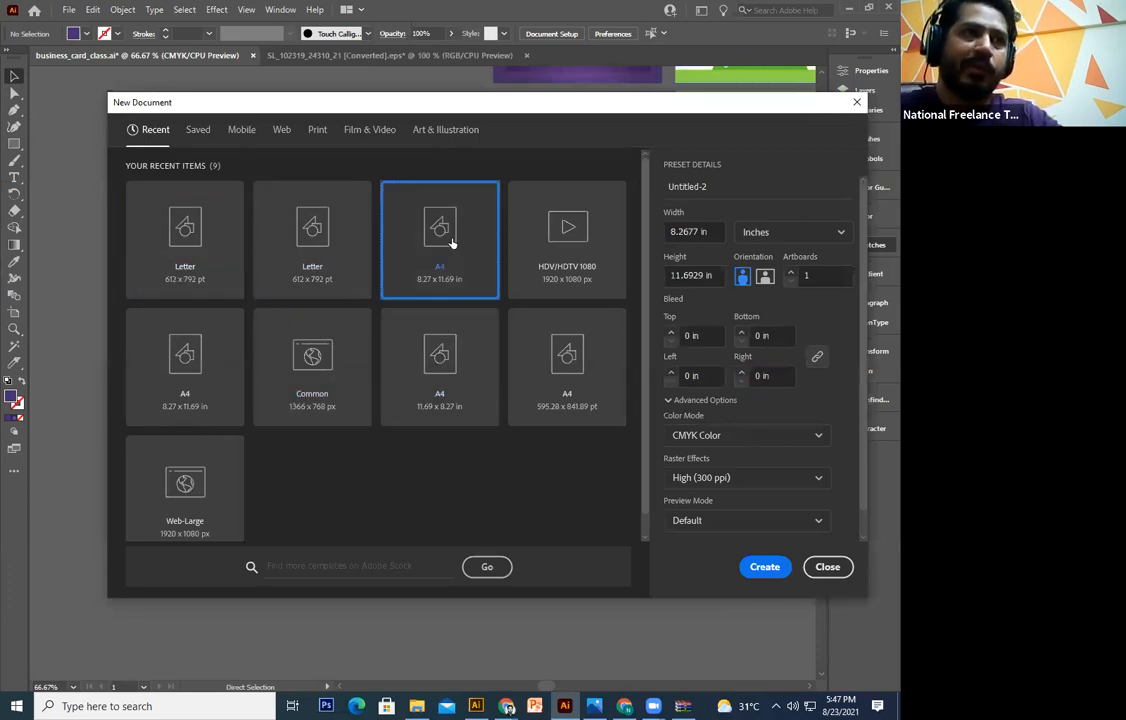
pyautogui.click(764, 566)
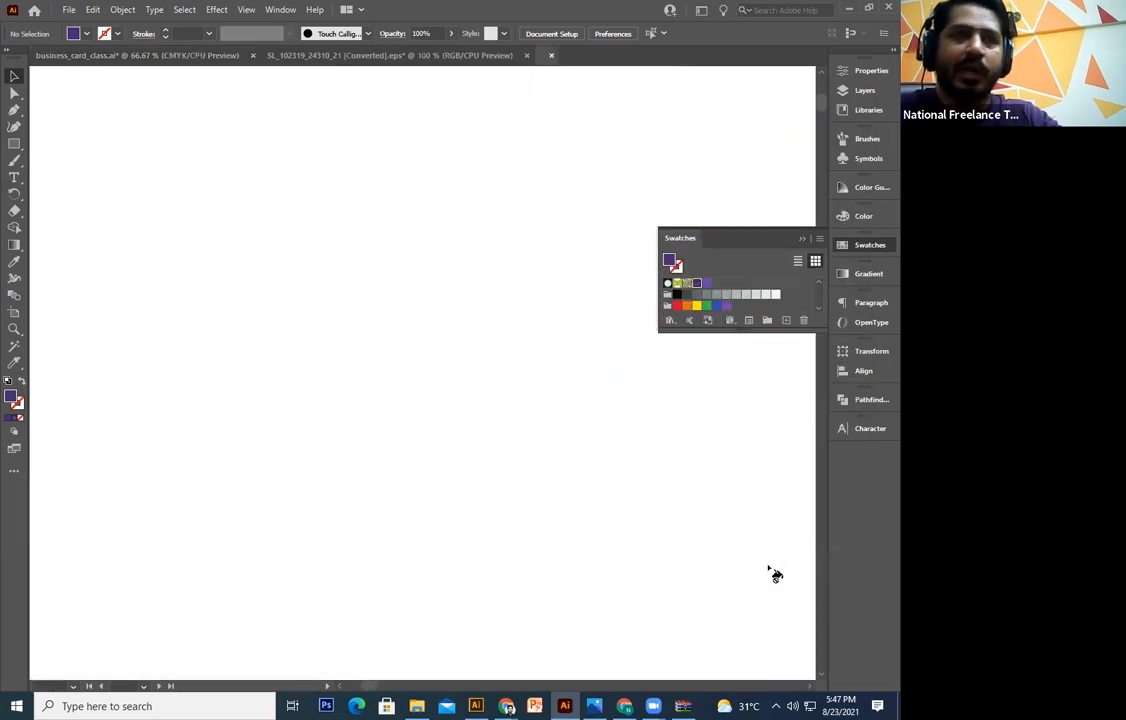
pyautogui.moveTo(540, 240); pyautogui.dragTo(467, 322)
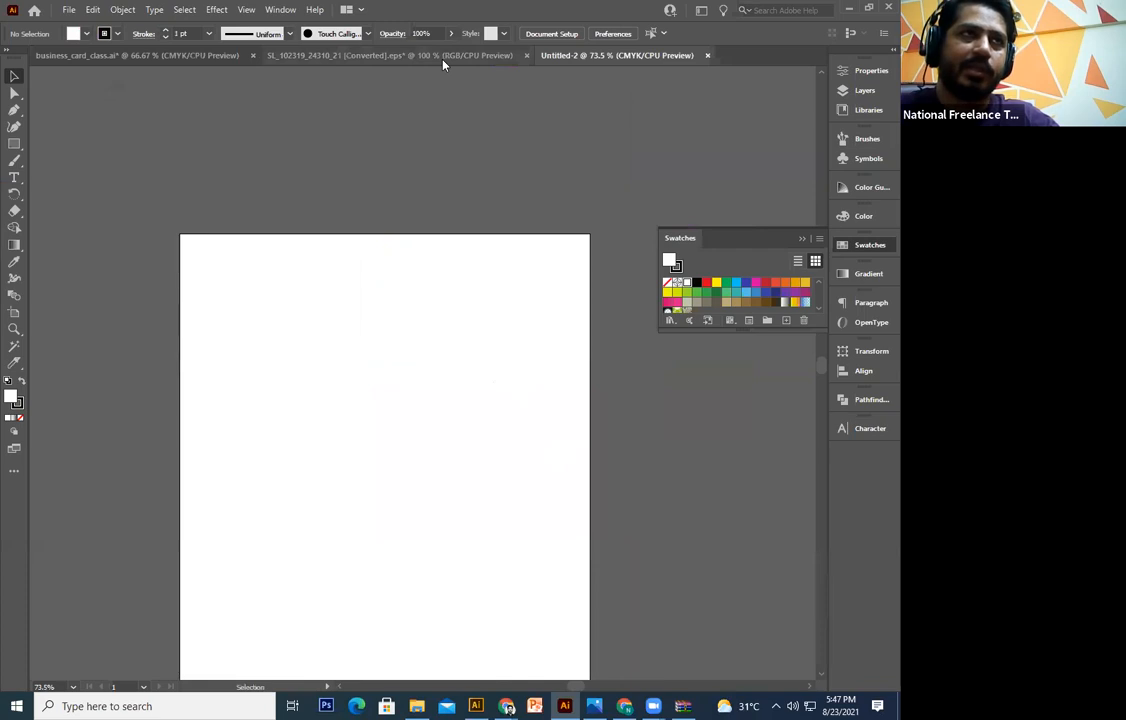
# View the converted EPS card template, then return to the business_card_class.ai document
pyautogui.click(385, 55)
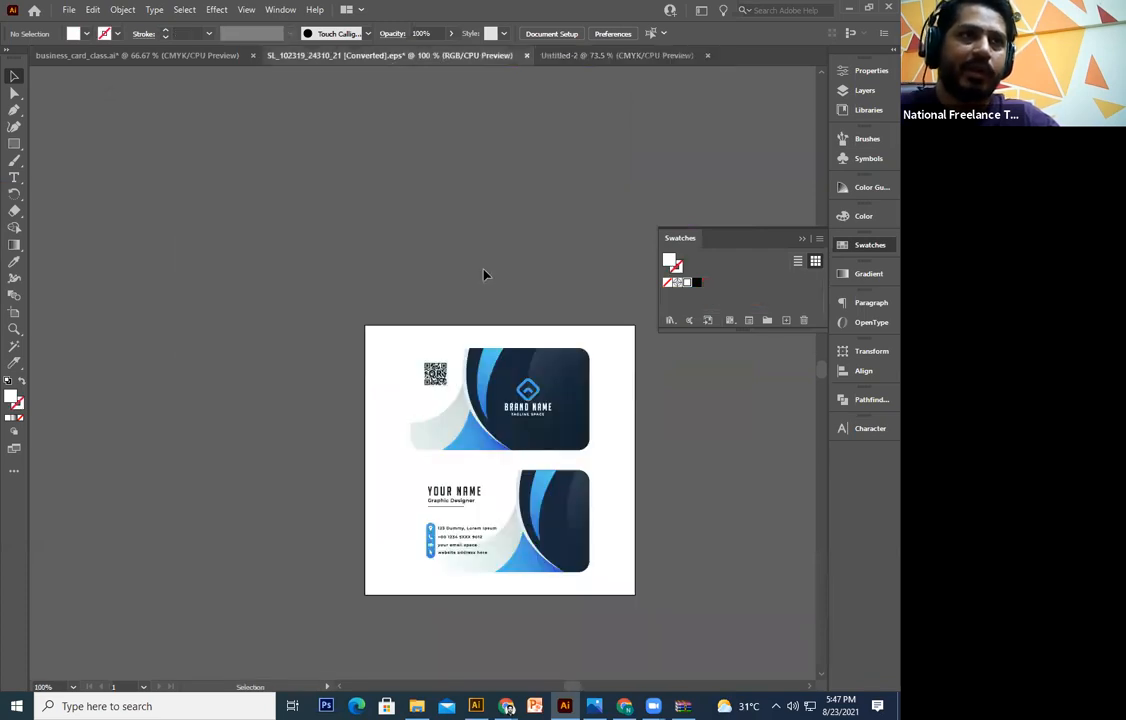
pyautogui.moveTo(483, 274); pyautogui.dragTo(299, 274)
pyautogui.click(111, 56)
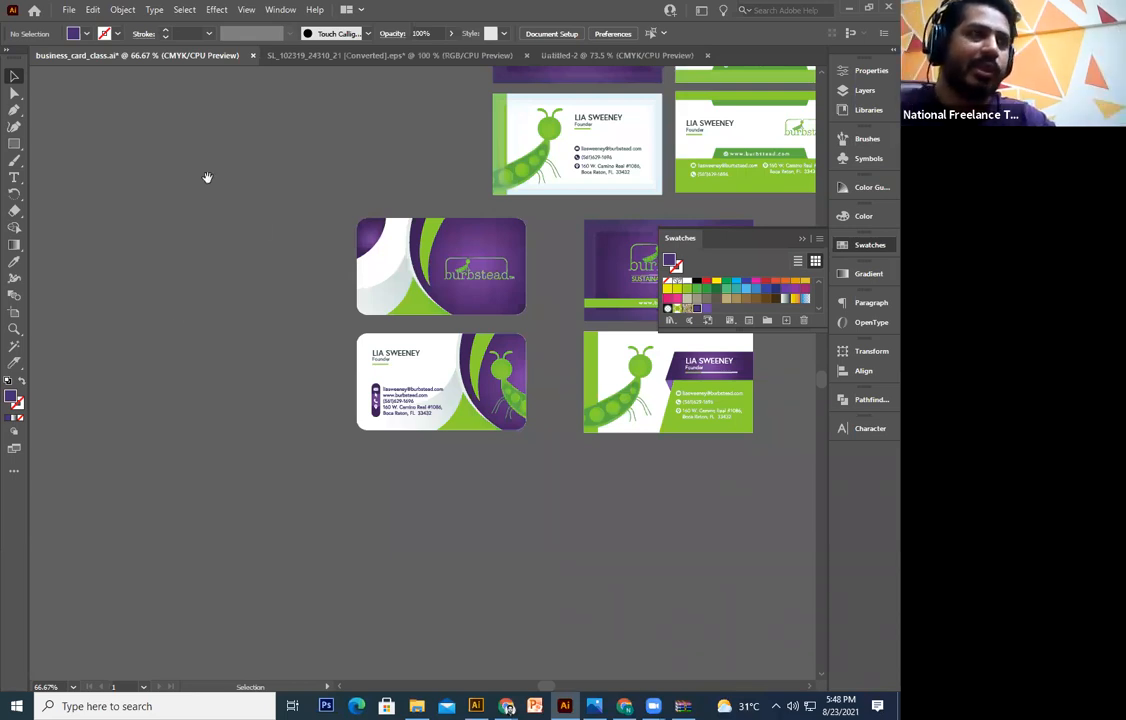
pyautogui.moveTo(208, 178); pyautogui.dragTo(143, 286)
pyautogui.click(12, 145)
pyautogui.moveTo(256, 294); pyautogui.dragTo(397, 381)
pyautogui.click(237, 282)
pyautogui.press('Escape')
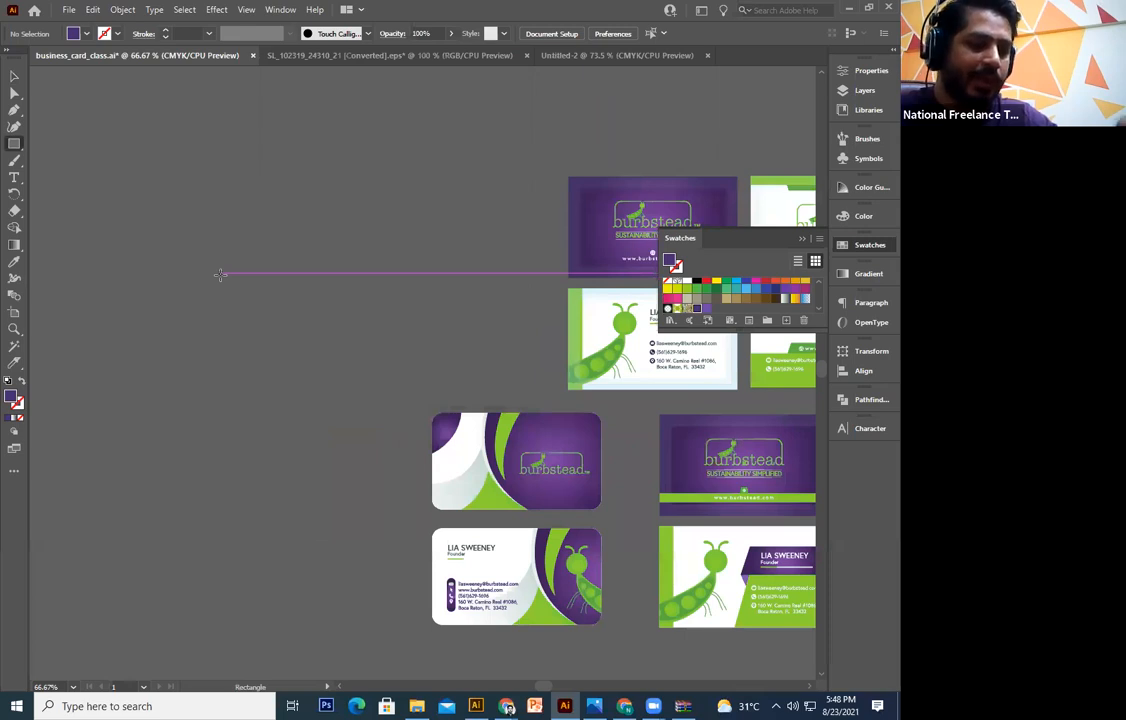
# Show the rulers in business_card_class.ai and set their units to millimetres
pyautogui.hotkey('ctrl', 'r')
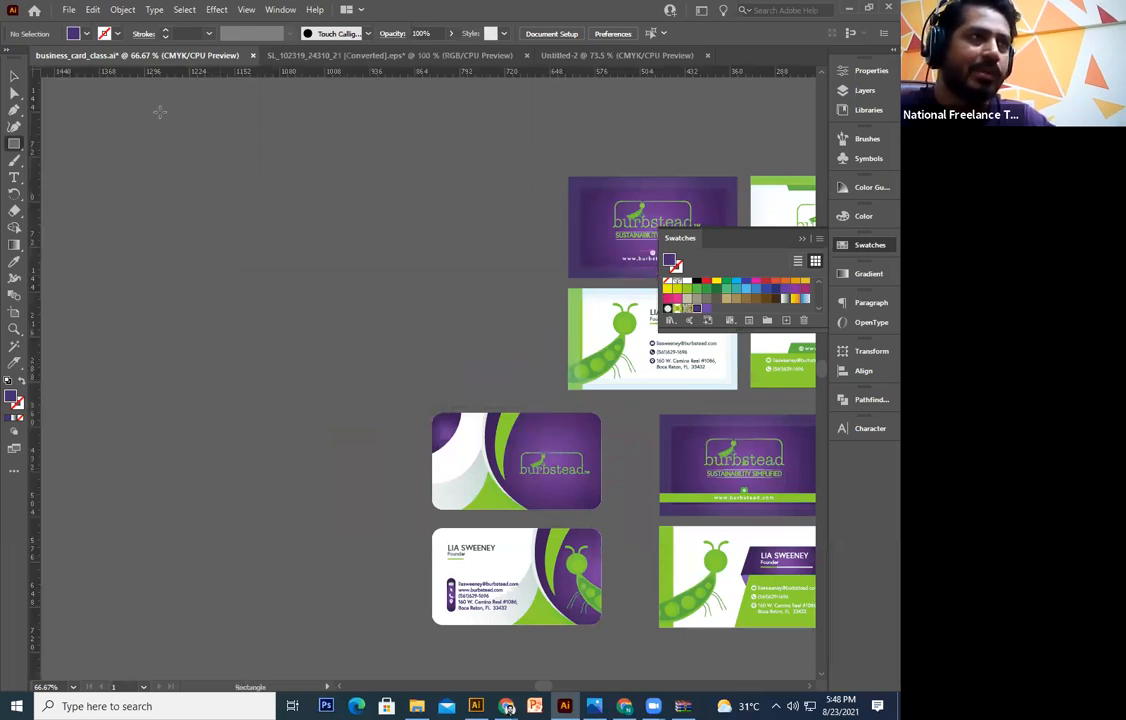
pyautogui.press('ctrl')
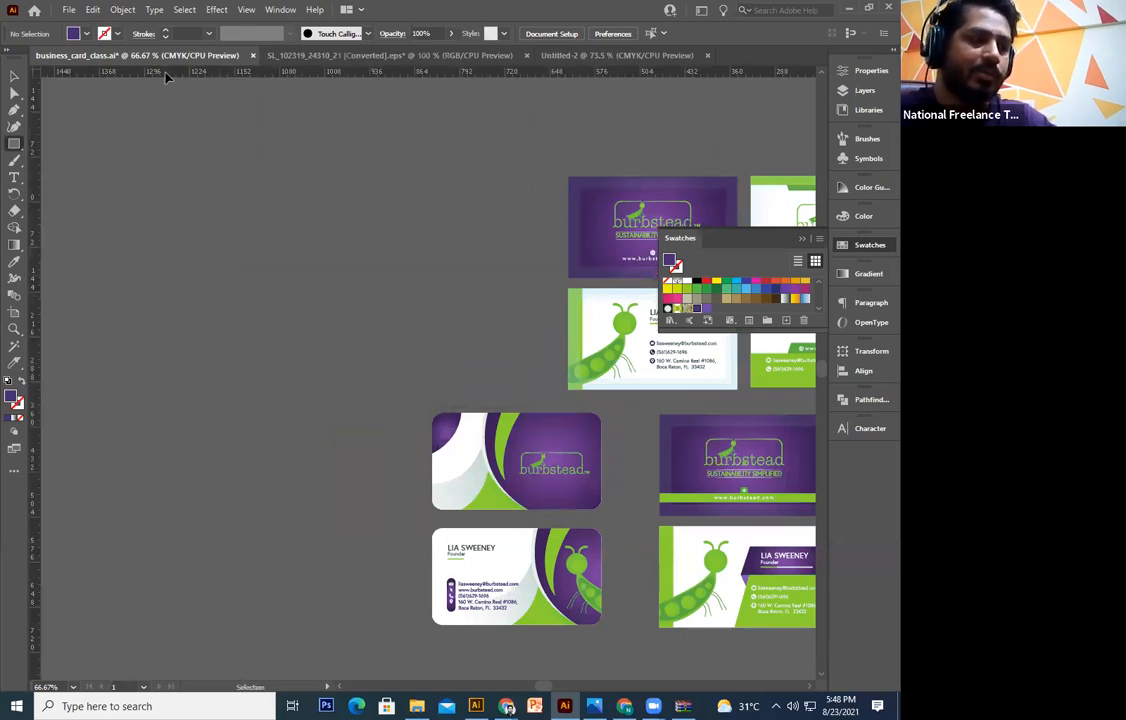
pyautogui.rightClick(167, 75)
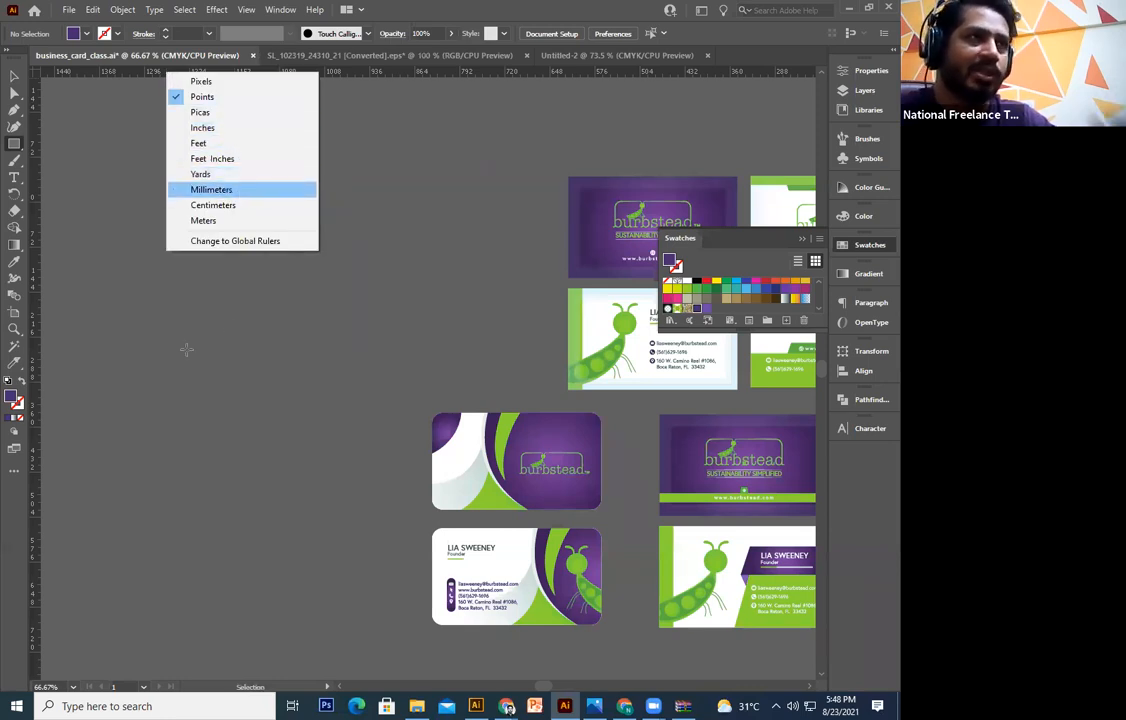
pyautogui.click(211, 189)
# Create a rectangle 210 mm wide and 297 mm high beside the business cards
pyautogui.click(233, 224)
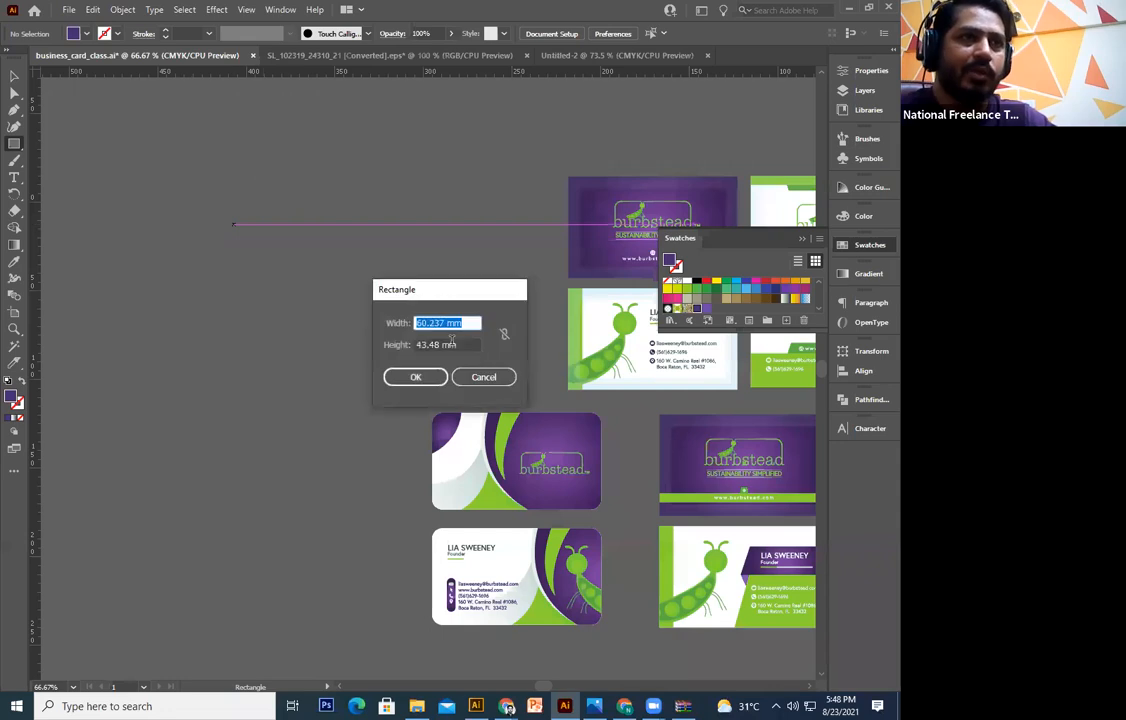
pyautogui.write('210')
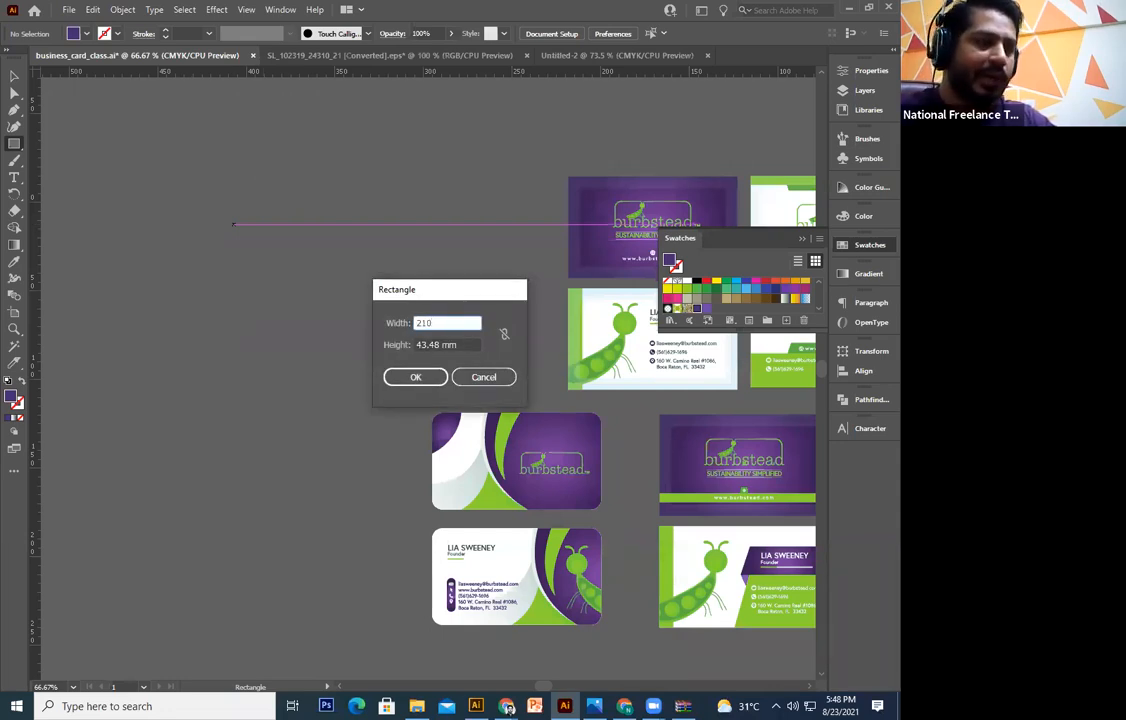
pyautogui.press('Tab')
pyautogui.write('297')
pyautogui.press('Return')
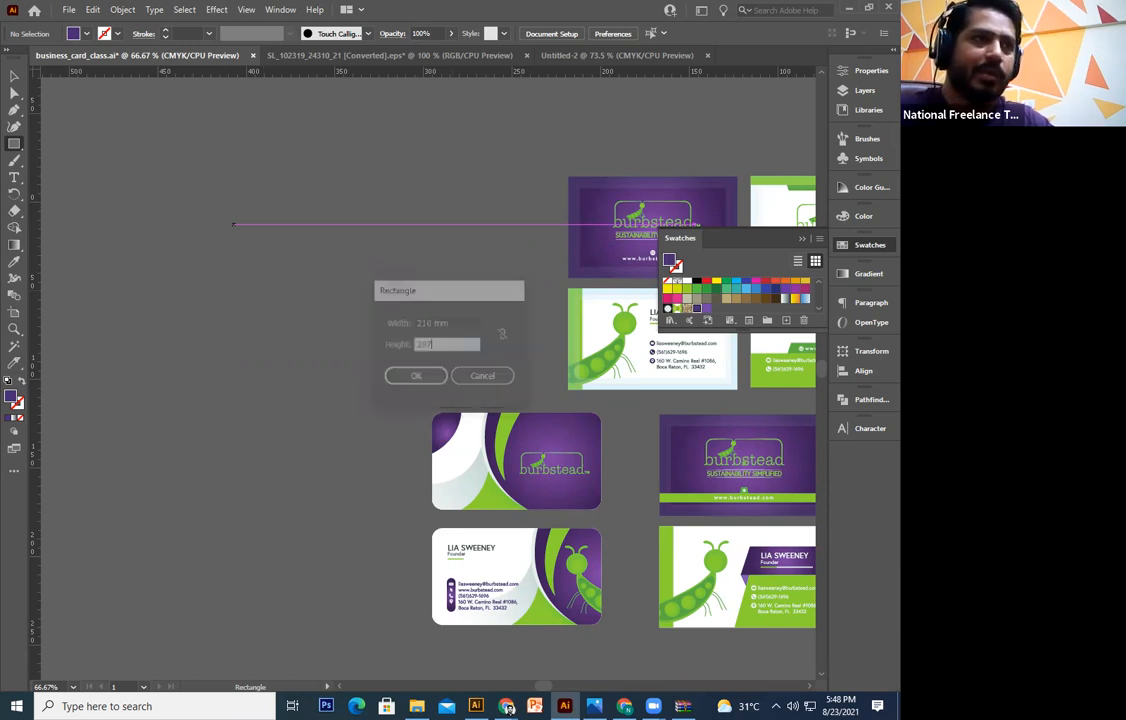
# Move the A4-sized rectangle into the empty area left of the business cards so it no longer overlaps them
pyautogui.press('v')
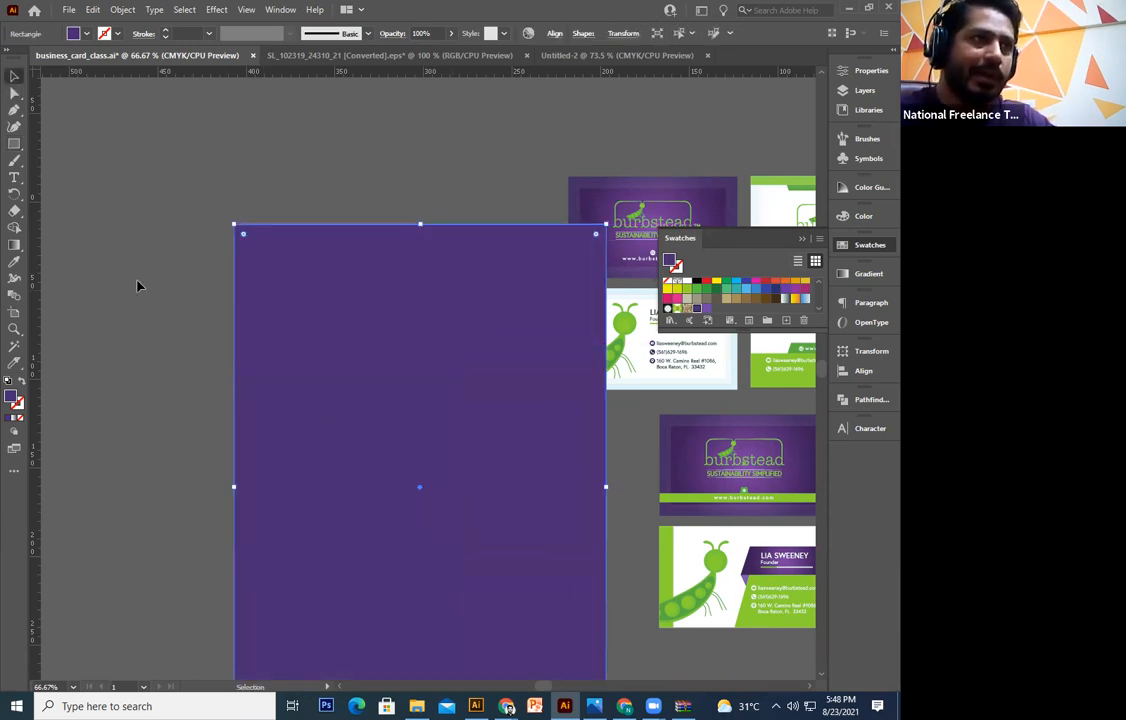
pyautogui.moveTo(341, 393); pyautogui.dragTo(150, 255)
pyautogui.moveTo(300, 410); pyautogui.dragTo(415, 436)
pyautogui.moveTo(410, 437); pyautogui.dragTo(364, 403)
pyautogui.hotkey('ctrl', '-')
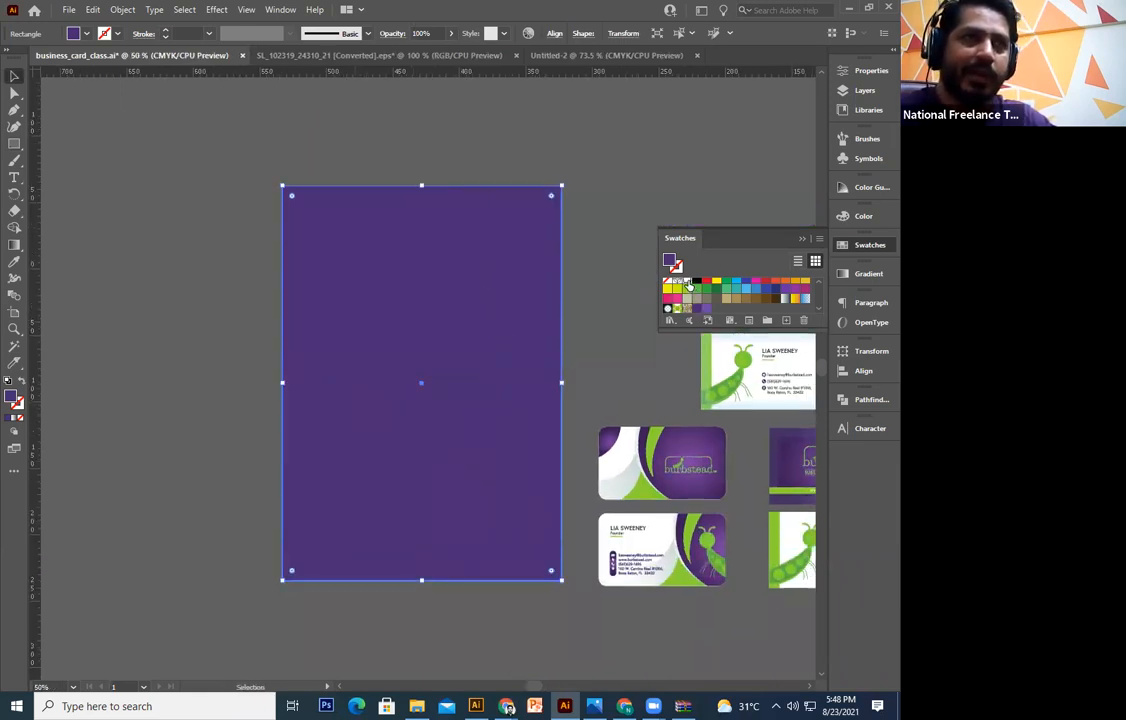
# Fill the A4 rectangle with white and deselect it
pyautogui.click(687, 283)
pyautogui.click(206, 390)
pyautogui.moveTo(504, 358); pyautogui.dragTo(504, 358)
pyautogui.click(573, 365)
# Copy the white-and-green front and back business cards and place the copies in the empty area left of the A4 page
pyautogui.hotkey('ctrl', '-')
pyautogui.moveTo(429, 519); pyautogui.dragTo(345, 386)
pyautogui.hotkey('ctrl', '+')
pyautogui.moveTo(743, 678); pyautogui.dragTo(565, 516)
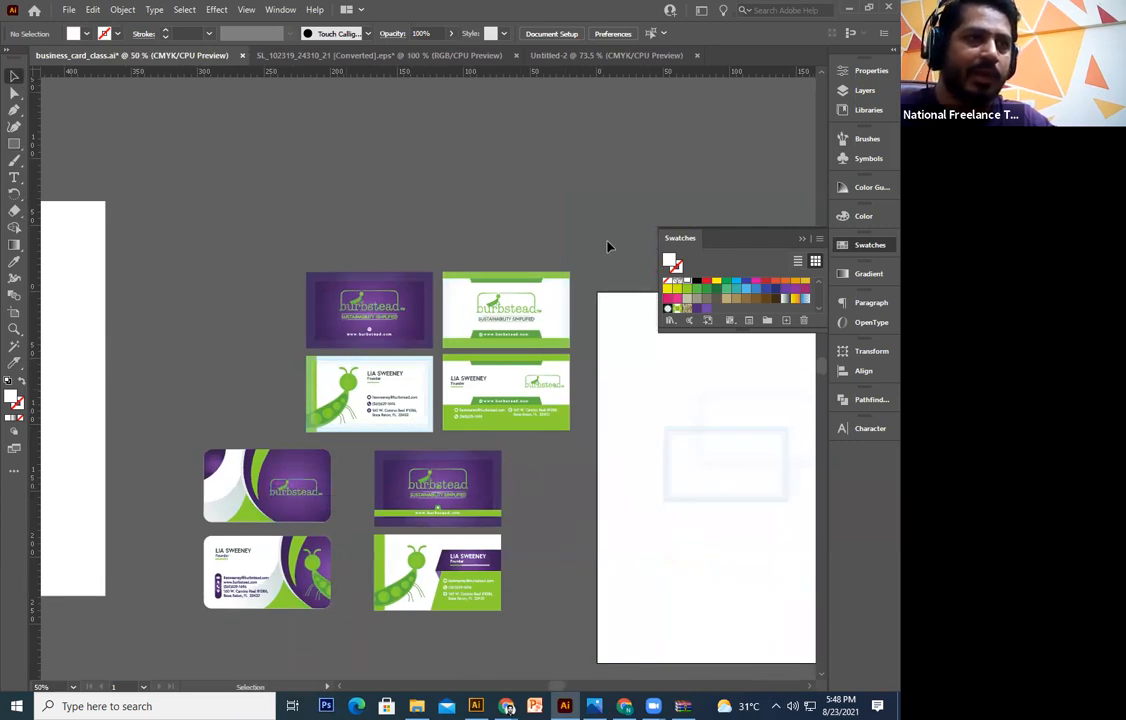
pyautogui.moveTo(492, 376); pyautogui.dragTo(312, 442)
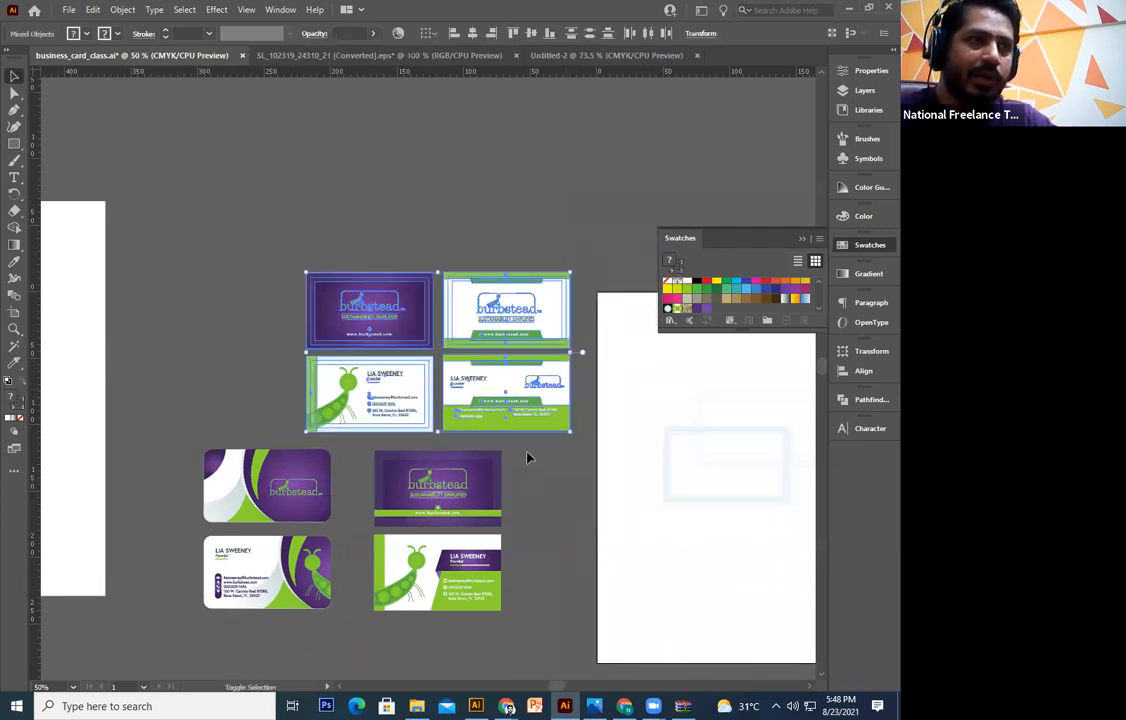
pyautogui.moveTo(398, 639); pyautogui.dragTo(356, 649)
pyautogui.moveTo(599, 223); pyautogui.dragTo(442, 445)
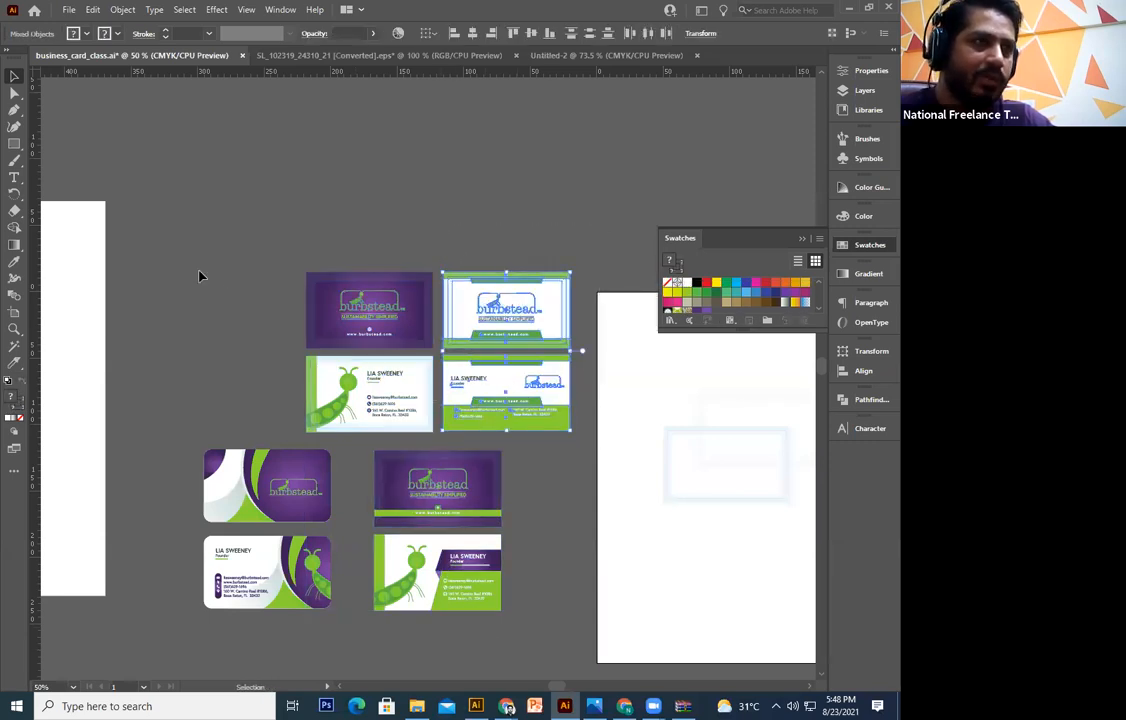
pyautogui.hscroll(-10, 193, 316)
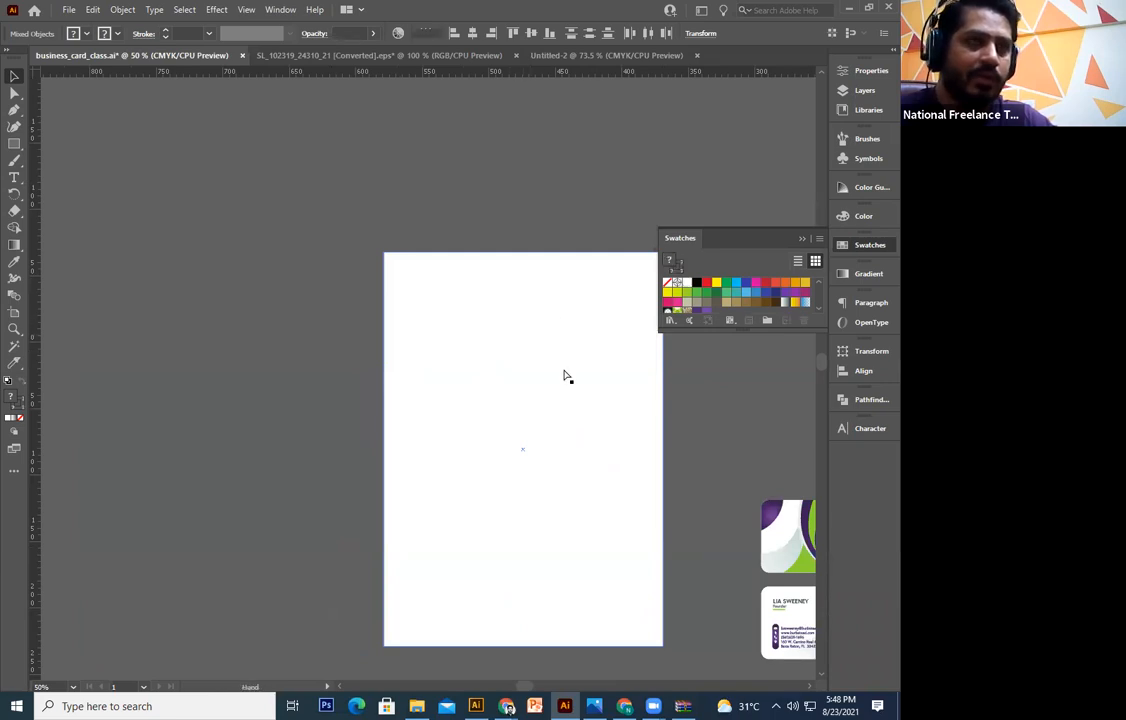
pyautogui.hotkey('ctrl', 'v')
pyautogui.moveTo(470, 360); pyautogui.dragTo(298, 490)
pyautogui.click(329, 269)
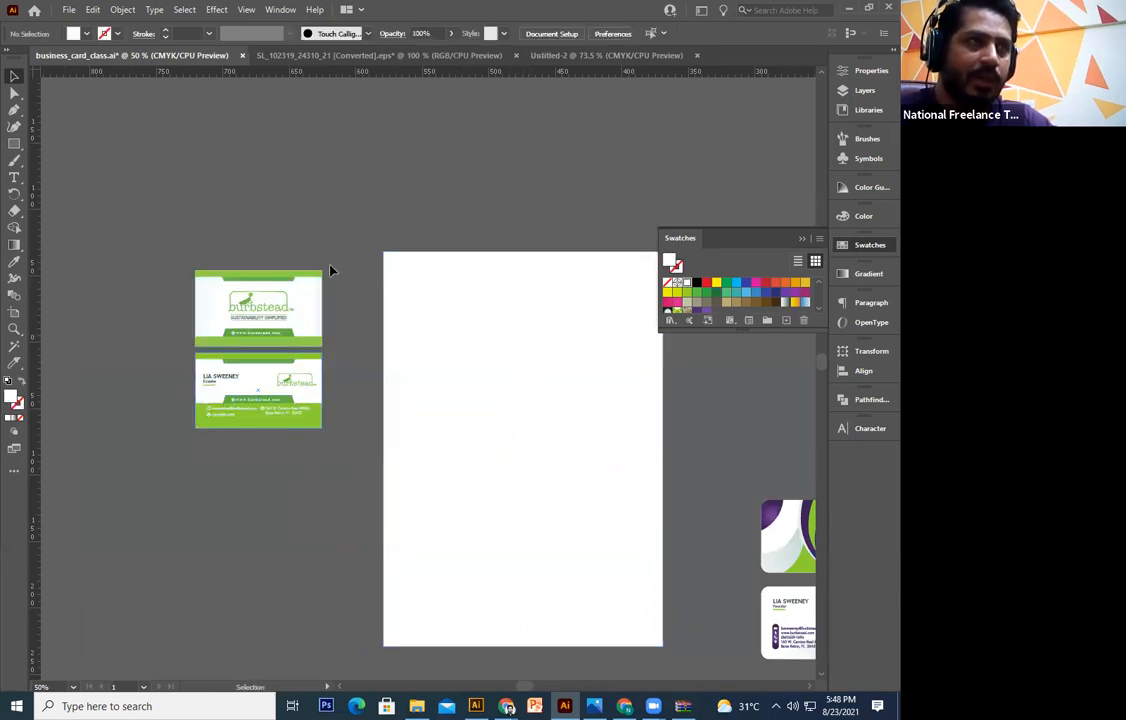
# Ungroup the copied front card's background and delete the white backgrounds of both copied cards
pyautogui.rightClick(292, 275)
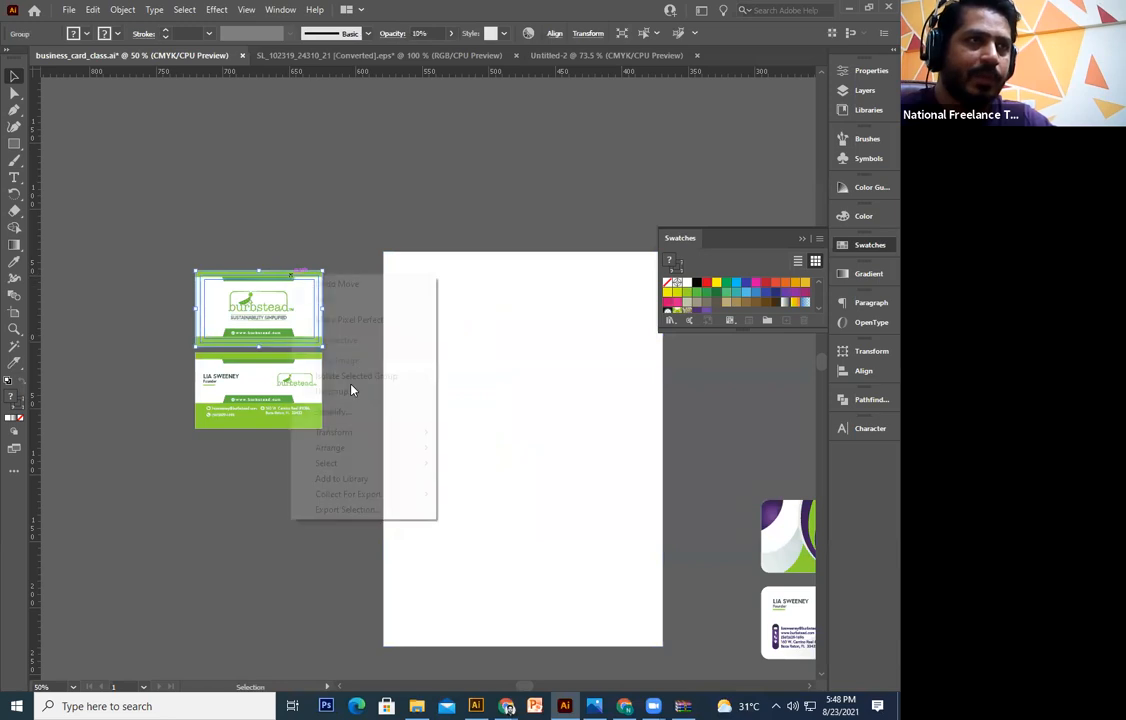
pyautogui.click(330, 376)
pyautogui.click(311, 304)
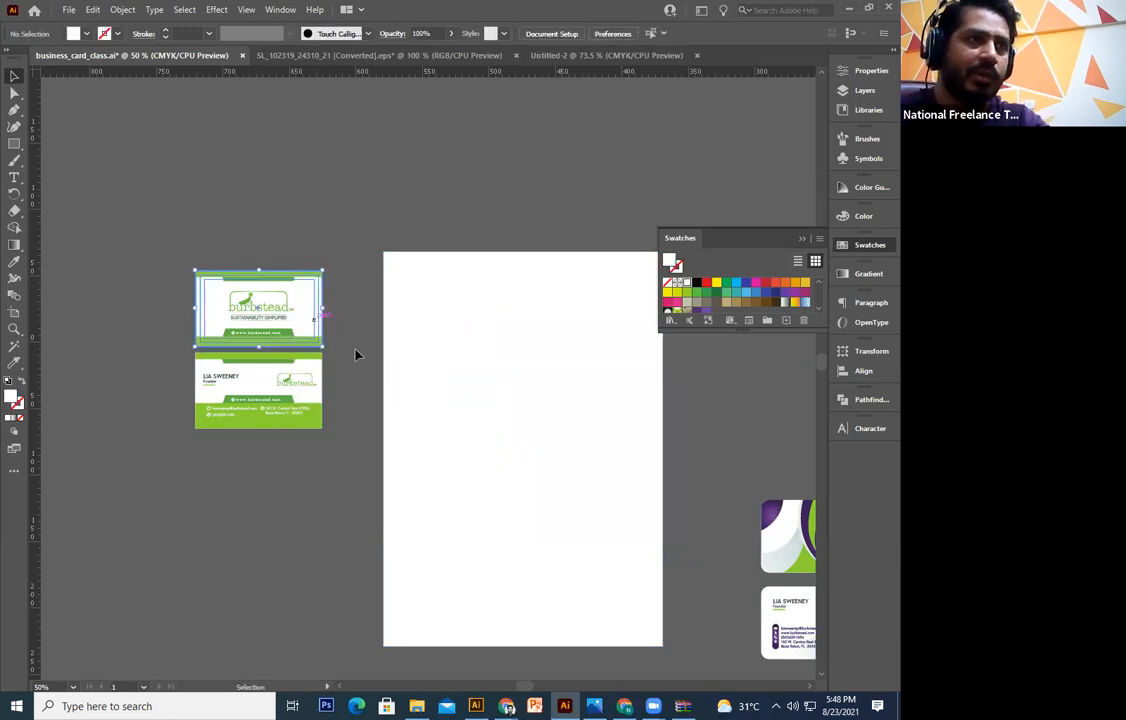
pyautogui.press('Delete')
pyautogui.click(298, 395)
pyautogui.rightClick(351, 352)
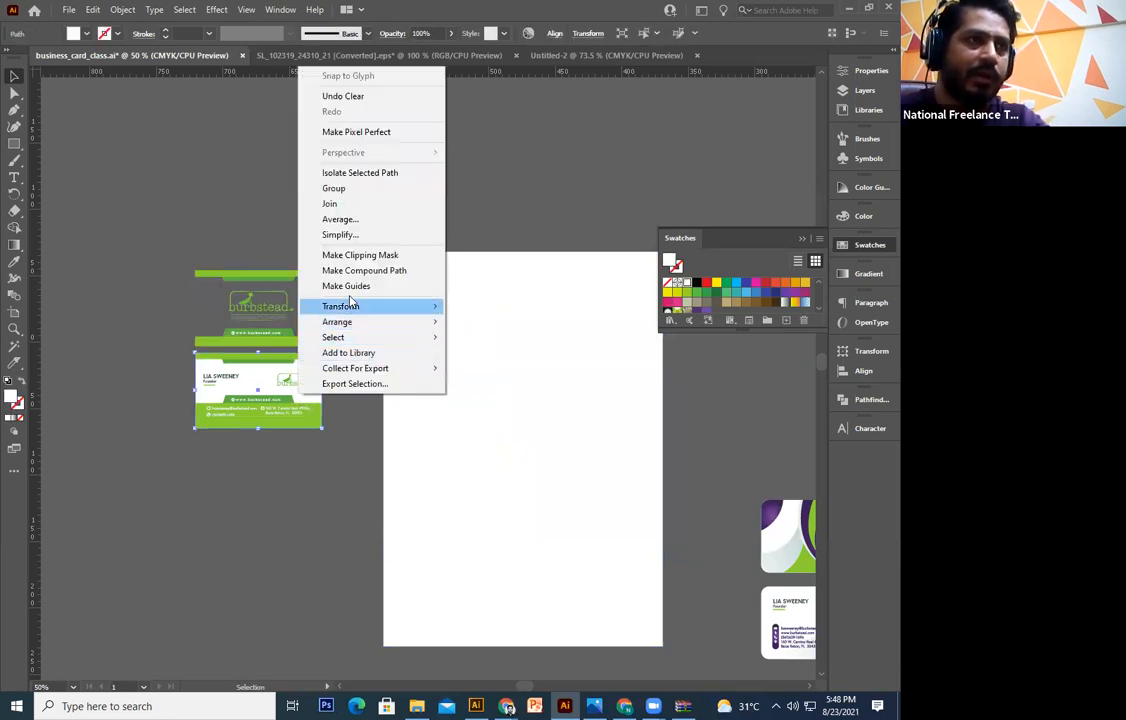
pyautogui.click(241, 448)
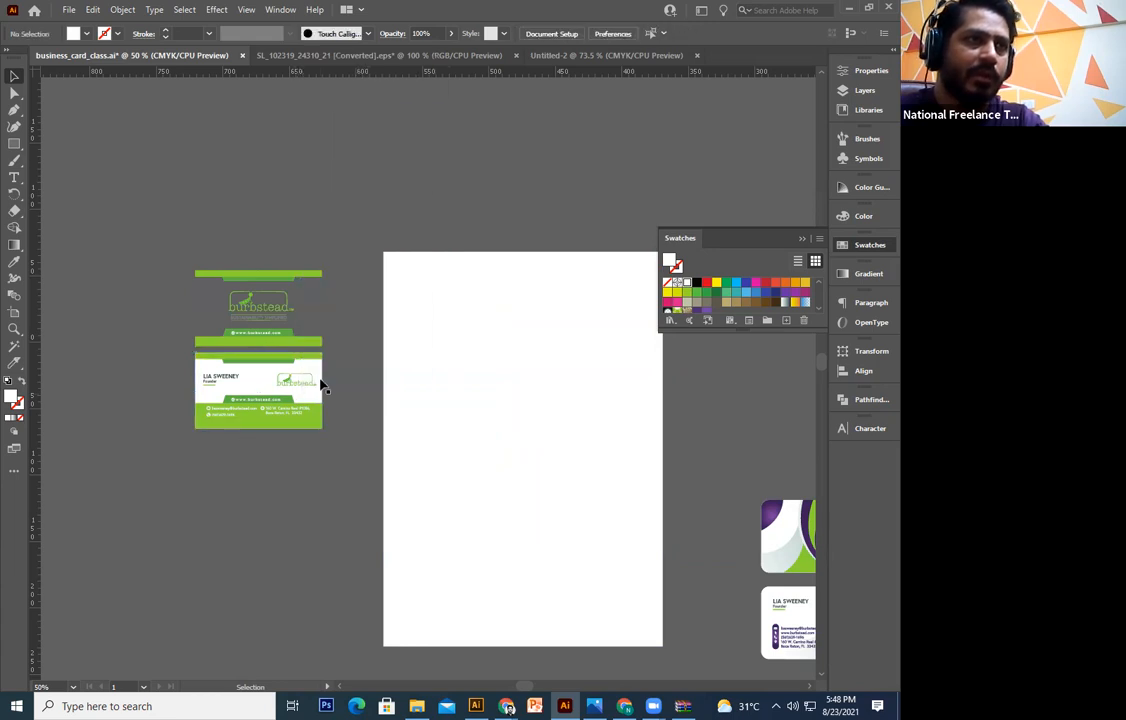
pyautogui.click(261, 387)
pyautogui.press('Delete')
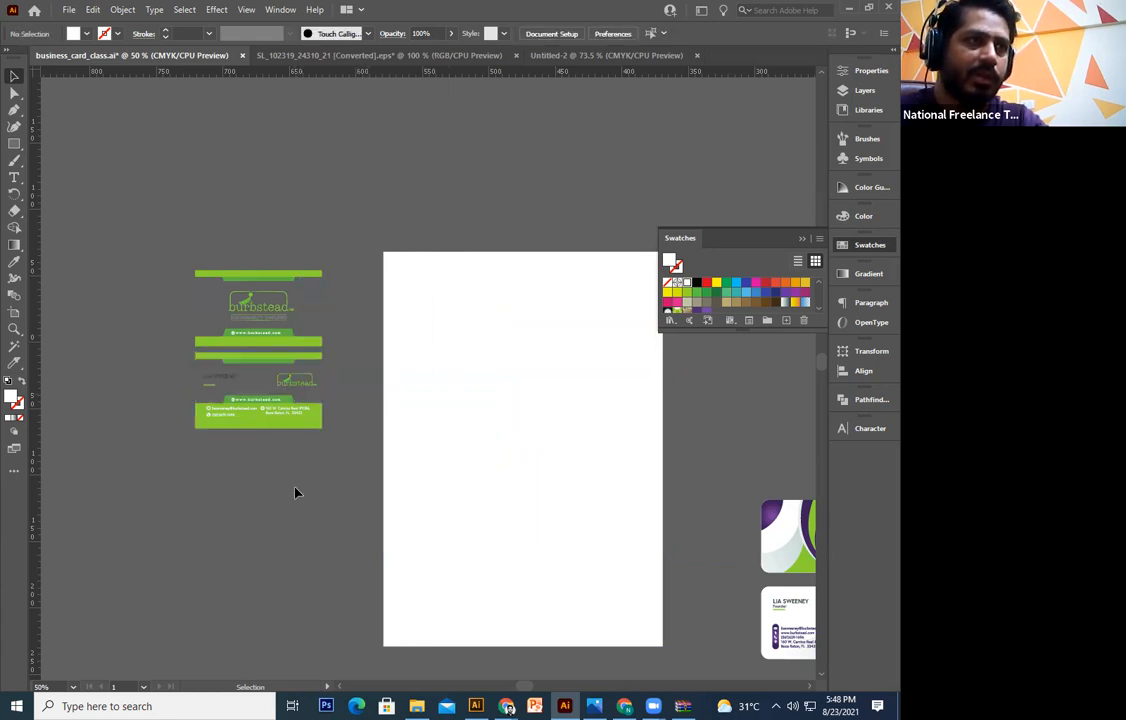
# Move the copied front card's upper green band and tab to the A4 page's top edge and scale them to the full page width
pyautogui.click(307, 274)
pyautogui.moveTo(155, 291); pyautogui.dragTo(156, 290)
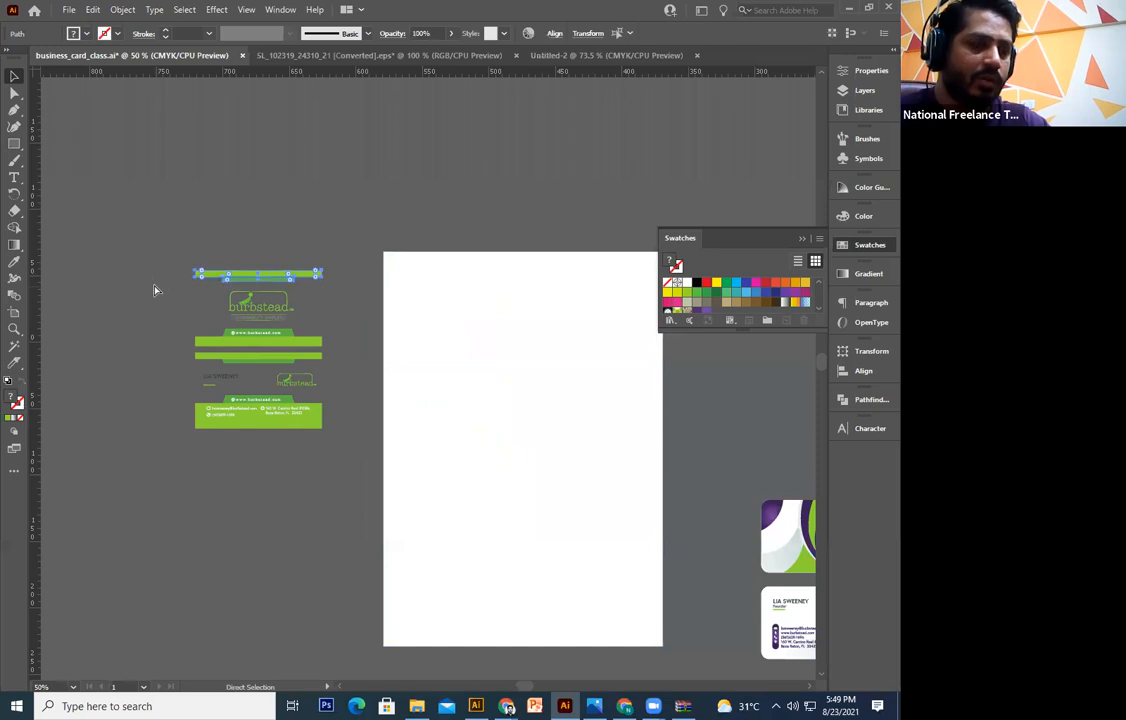
pyautogui.moveTo(283, 276); pyautogui.dragTo(602, 366)
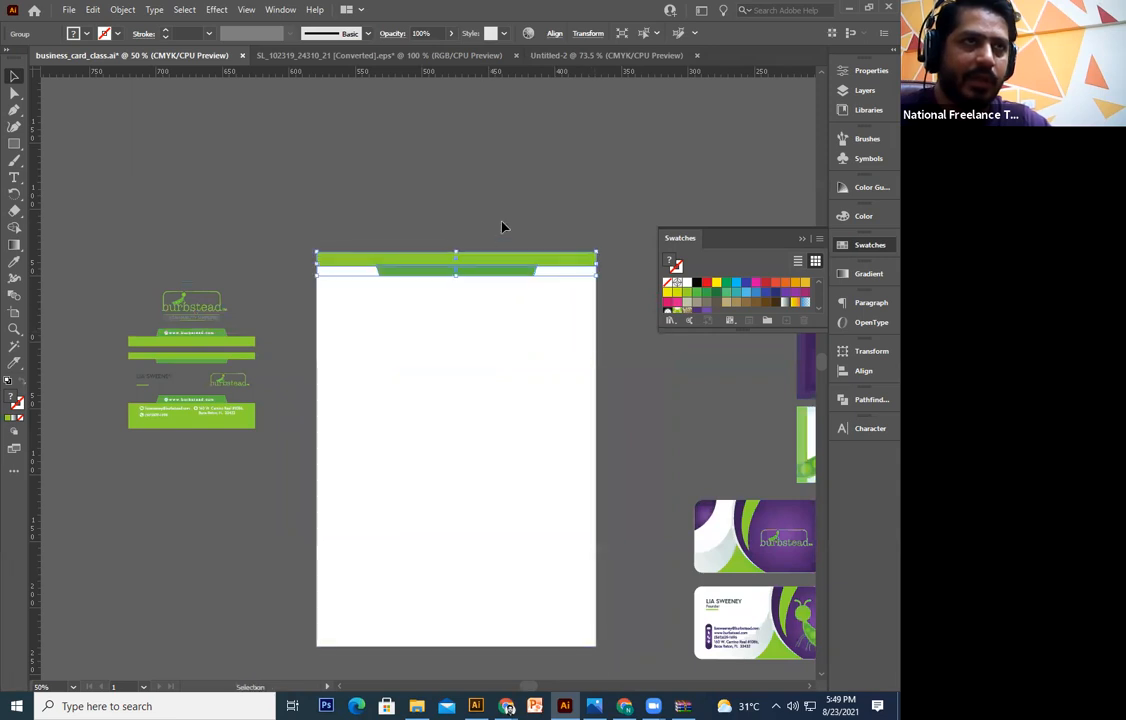
pyautogui.click(465, 194)
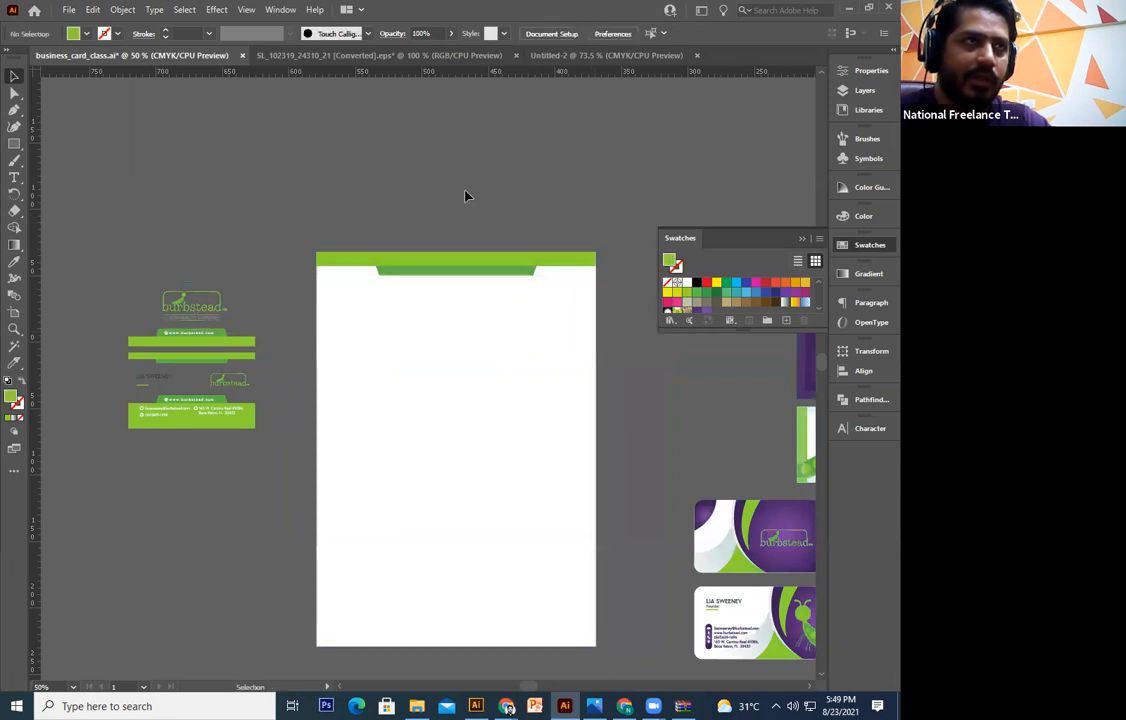
# Place the burbstead logo with its tagline centred below the header band on the A4 page and enlarge it slightly
pyautogui.moveTo(254, 251); pyautogui.dragTo(146, 327)
pyautogui.keyDown('ctrl'); pyautogui.click(204, 311); pyautogui.keyUp('ctrl')
pyautogui.moveTo(207, 308); pyautogui.dragTo(501, 318)
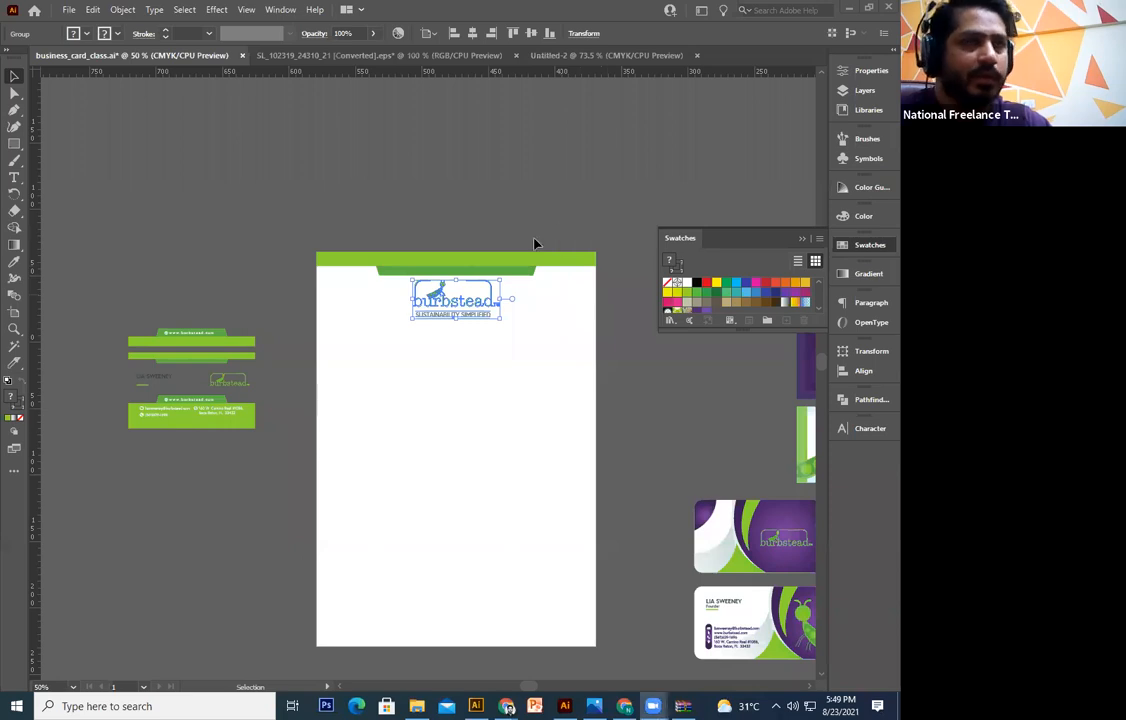
# Reduce the height of the green header band and its darker tab, keeping their upper edge on the page edge
pyautogui.press('a')
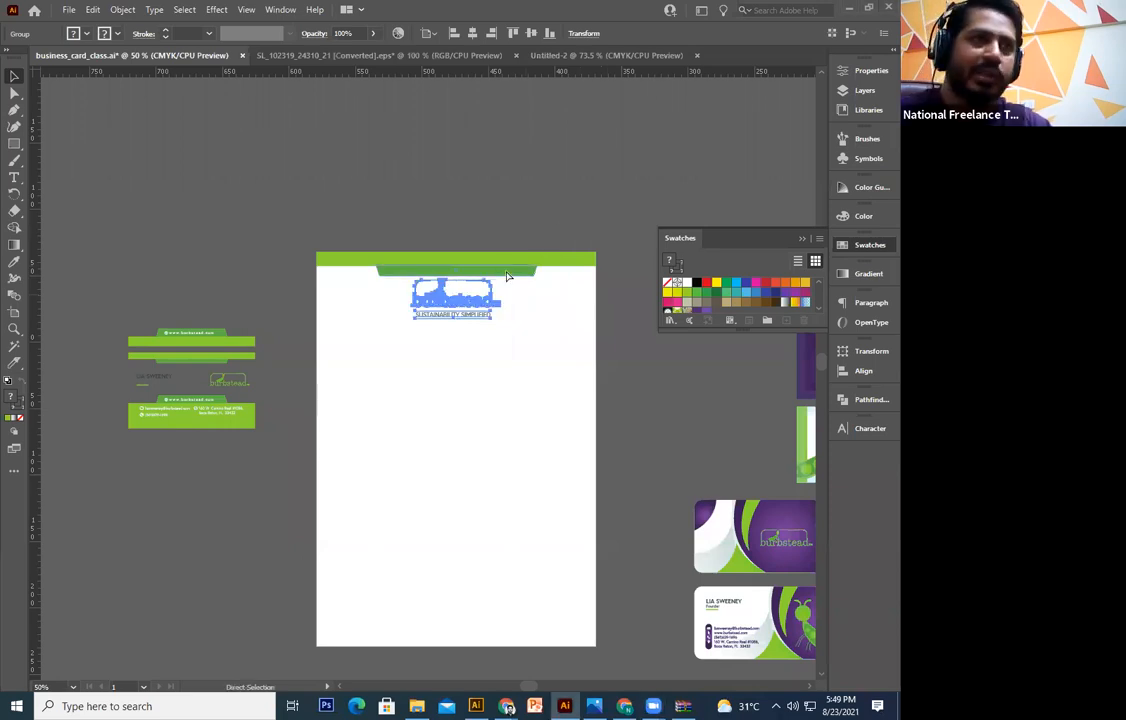
pyautogui.hotkey('ctrl', '+')
pyautogui.click(507, 276)
pyautogui.click(508, 345)
pyautogui.moveTo(426, 349); pyautogui.dragTo(464, 258)
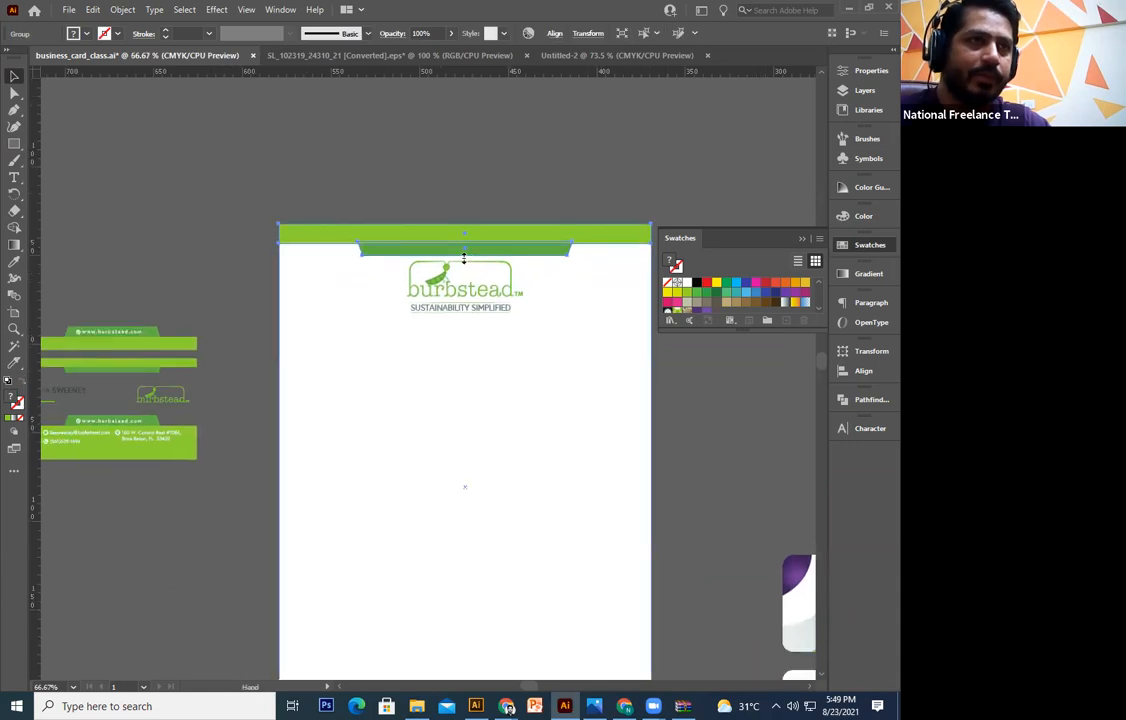
pyautogui.click(487, 197)
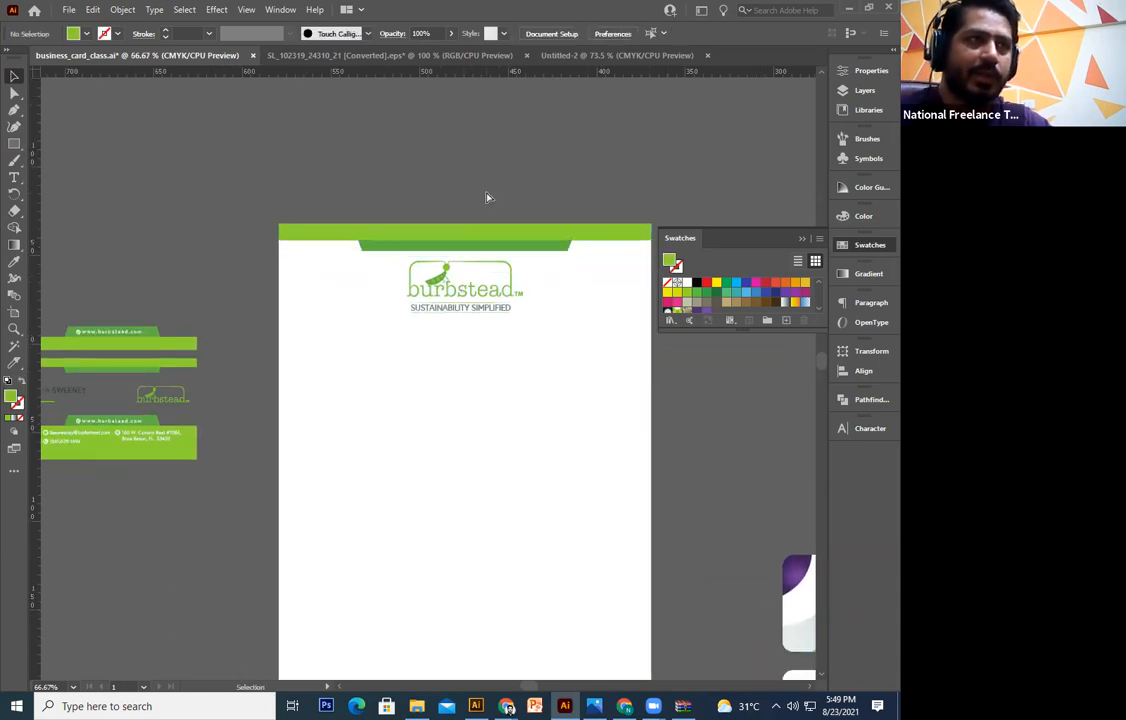
# Move the back card's green contact band with its website tab and contact details to the A4 page's bottom edge
pyautogui.hotkey('ctrl', '-')
pyautogui.scroll(-3, 250, 440)
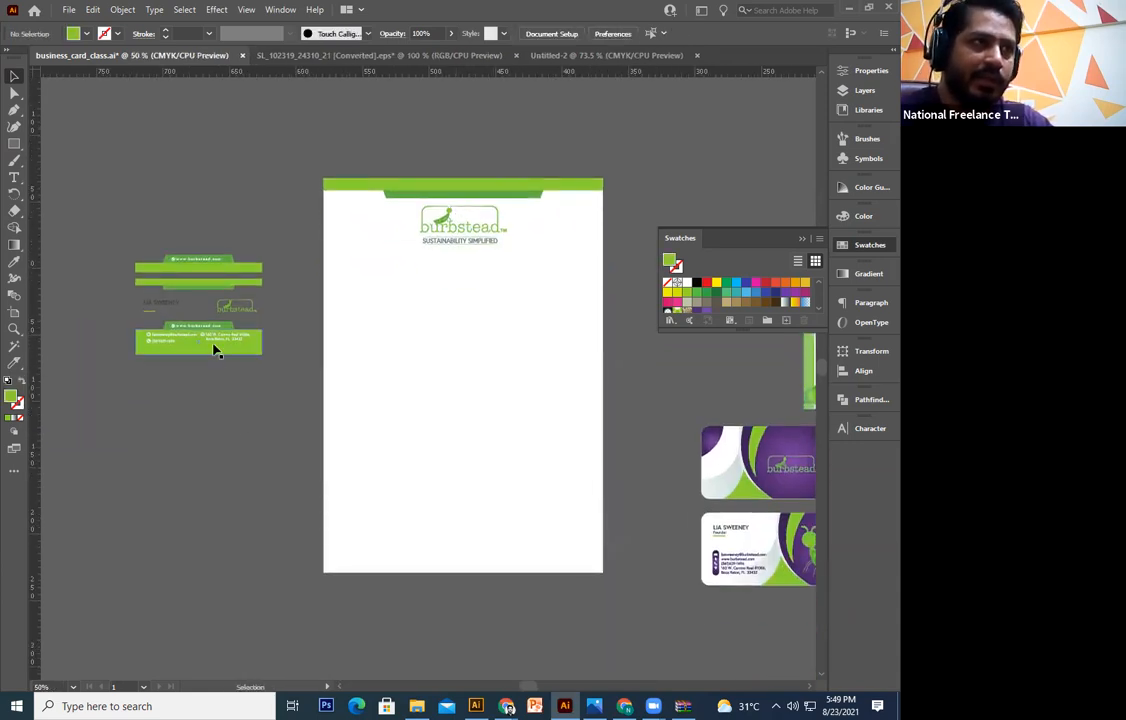
pyautogui.moveTo(246, 410); pyautogui.dragTo(249, 419)
pyautogui.click(515, 183)
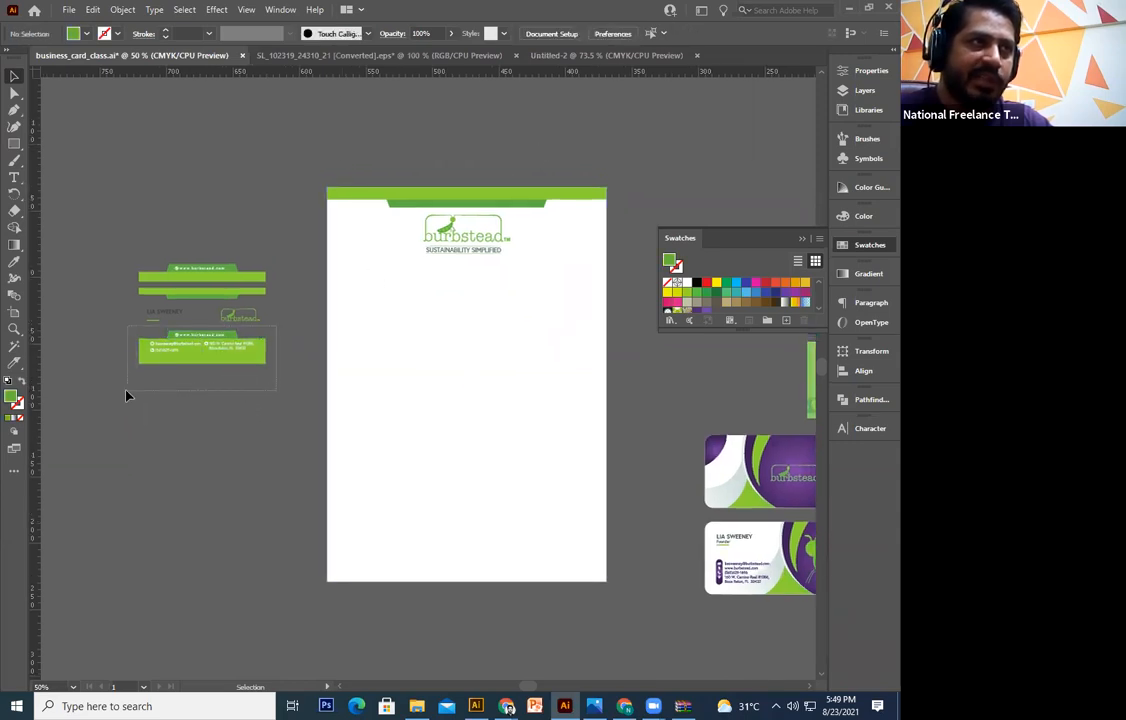
pyautogui.moveTo(126, 395); pyautogui.dragTo(127, 392)
pyautogui.moveTo(221, 357); pyautogui.dragTo(493, 553)
# Reduce the height of the green footer band by raising its lower edge
pyautogui.hotkey('ctrl', '1')
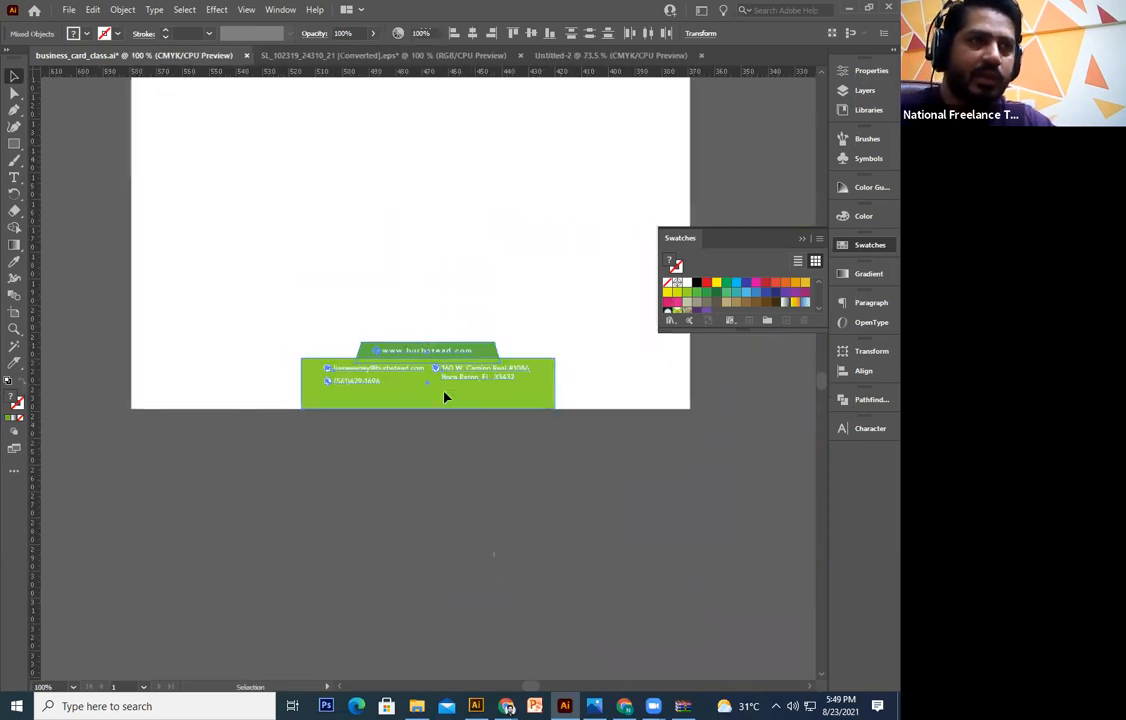
pyautogui.click(445, 398)
pyautogui.moveTo(427, 402); pyautogui.dragTo(427, 393)
pyautogui.click(558, 568)
pyautogui.hotkey('ctrl', '=')
pyautogui.hotkey('ctrl', '=')
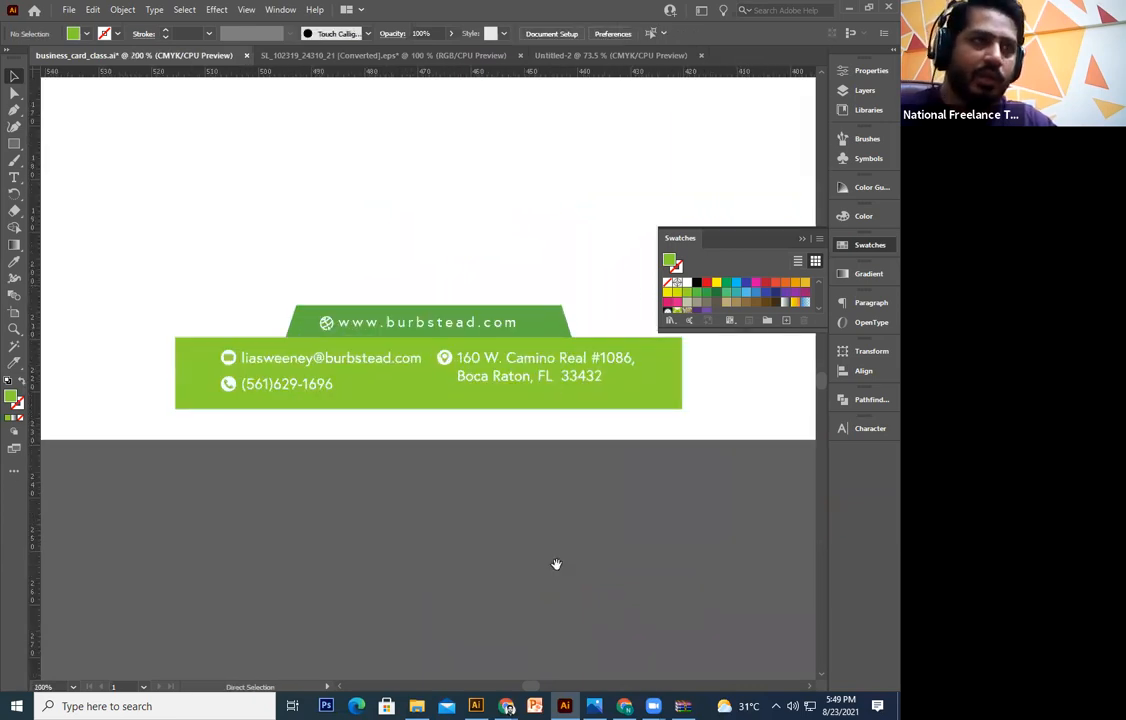
# Ungroup the contact details and their icons in the footer band
pyautogui.click(384, 369)
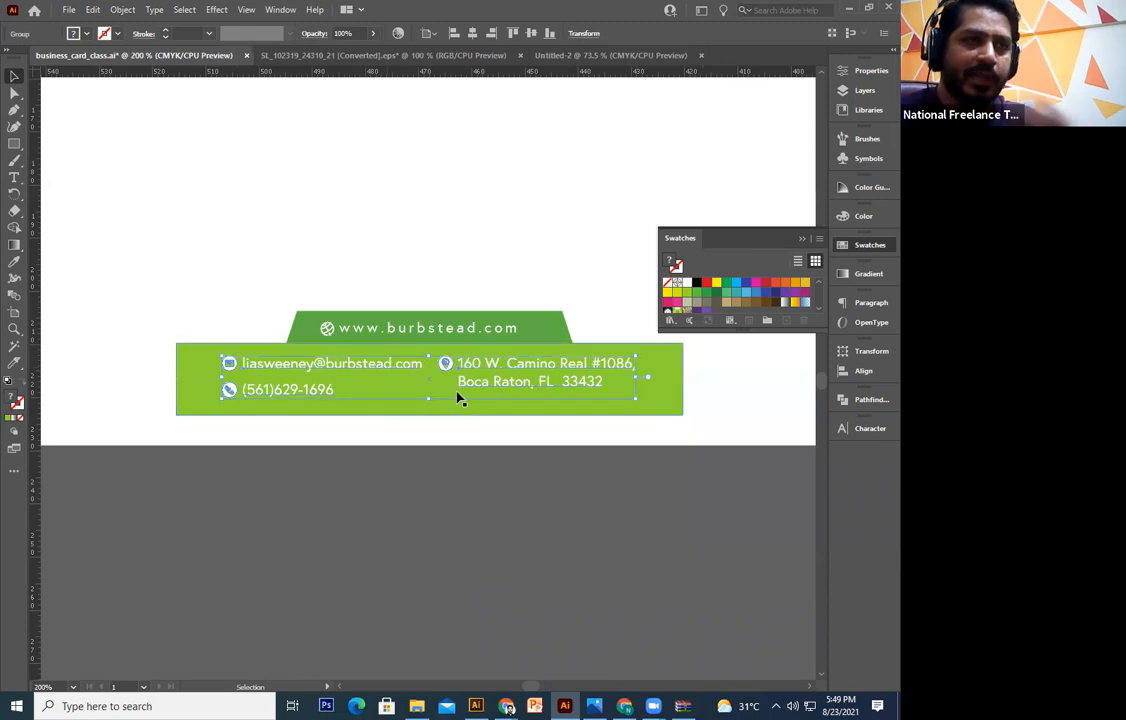
pyautogui.rightClick(530, 353)
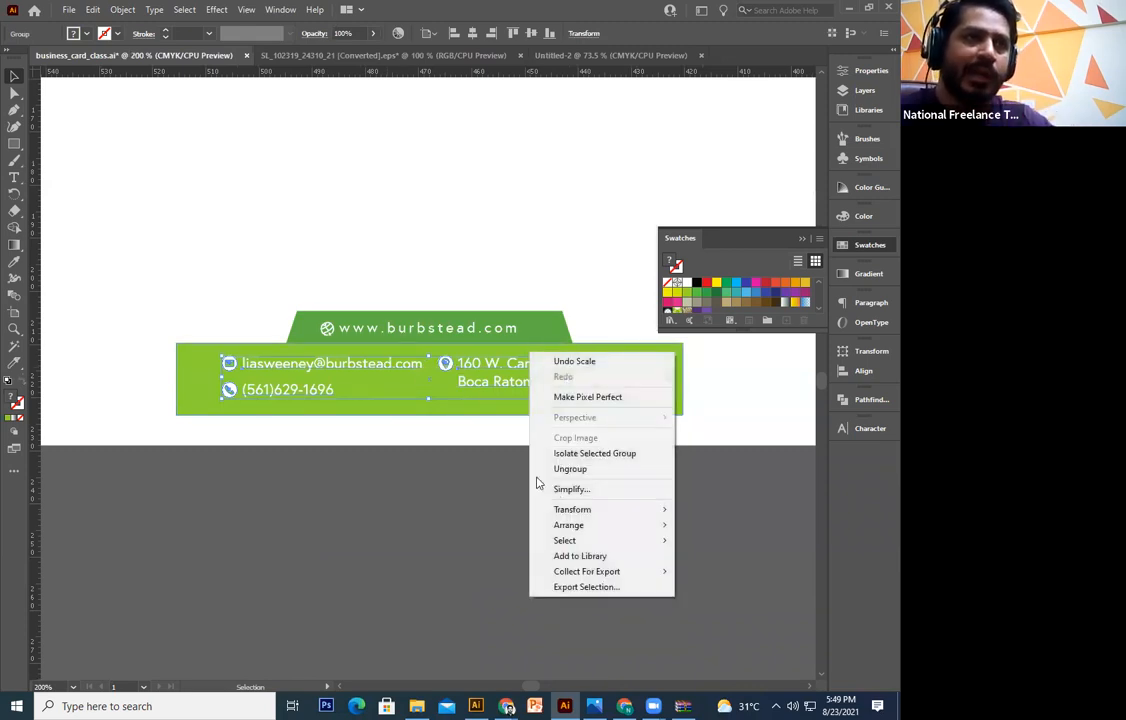
pyautogui.click(570, 469)
pyautogui.click(422, 459)
# Set the font size of the footer's e-mail and phone text to 10 pt
pyautogui.moveTo(372, 366); pyautogui.dragTo(381, 349)
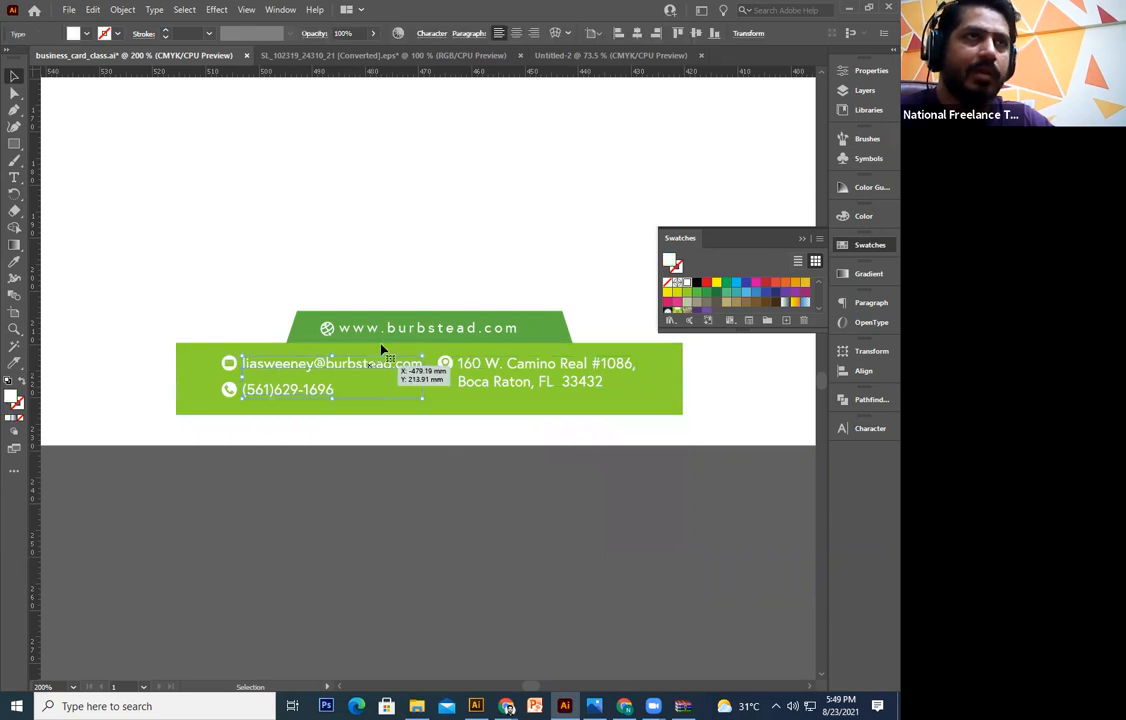
pyautogui.doubleClick(324, 374)
pyautogui.hotkey('ctrl', 'a')
pyautogui.click(679, 32)
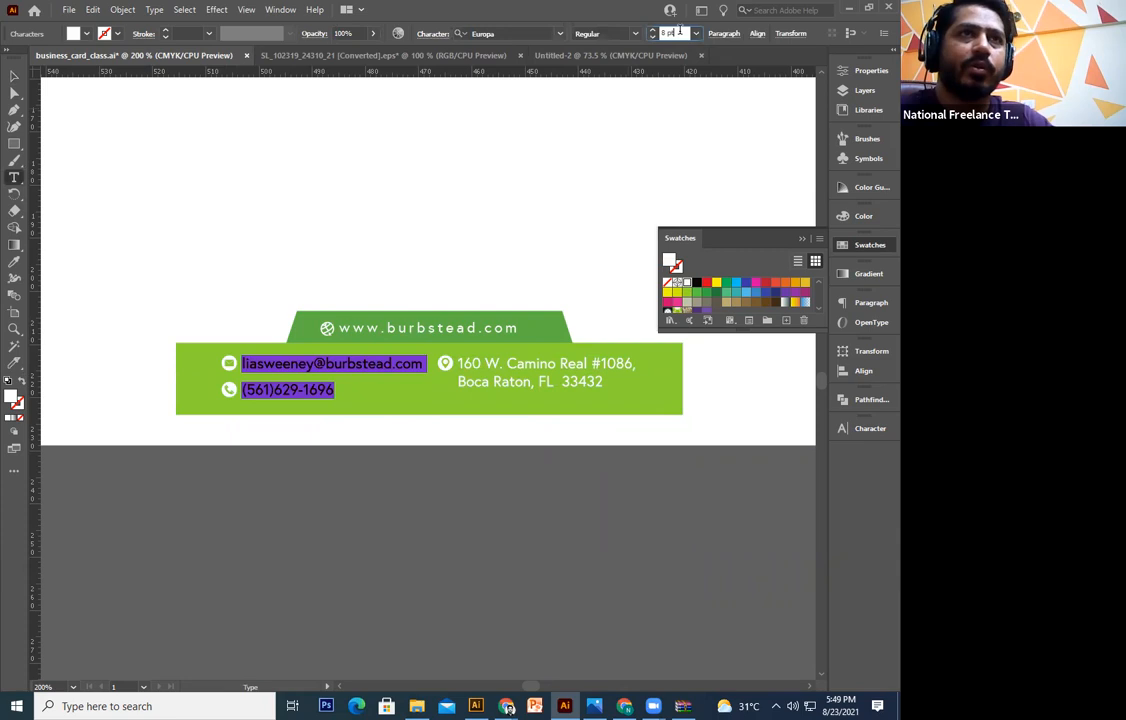
pyautogui.write('10')
pyautogui.press('Return')
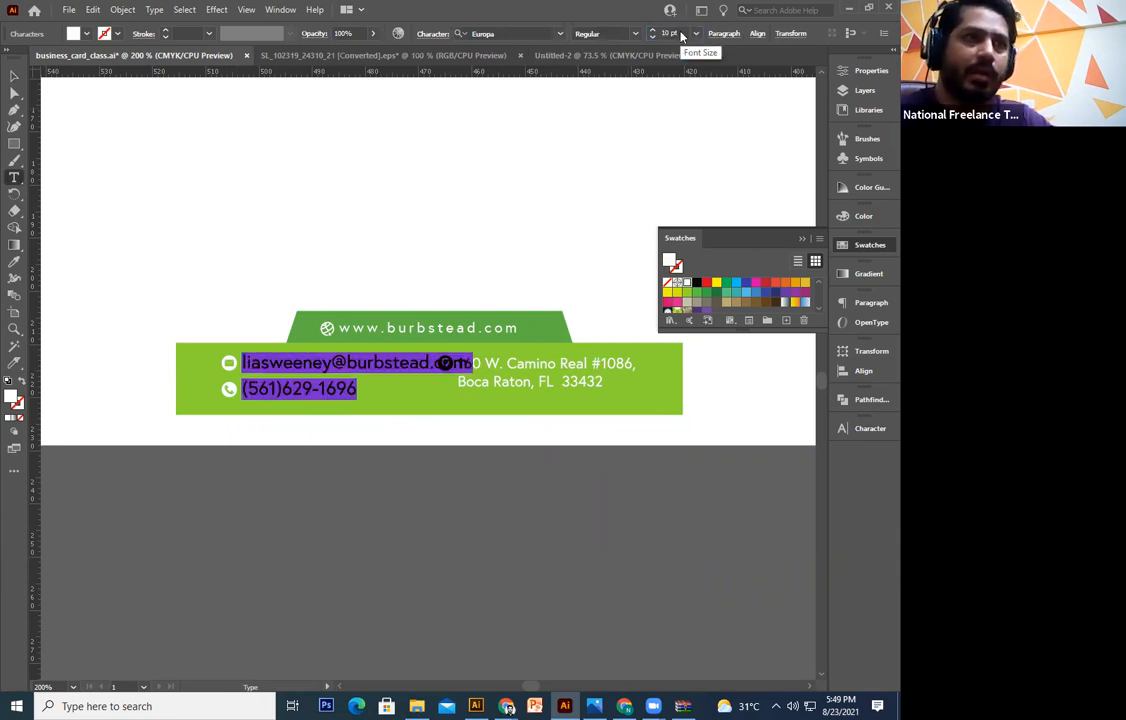
# Set the font size of the footer's address text to 9 pt
pyautogui.click(605, 362)
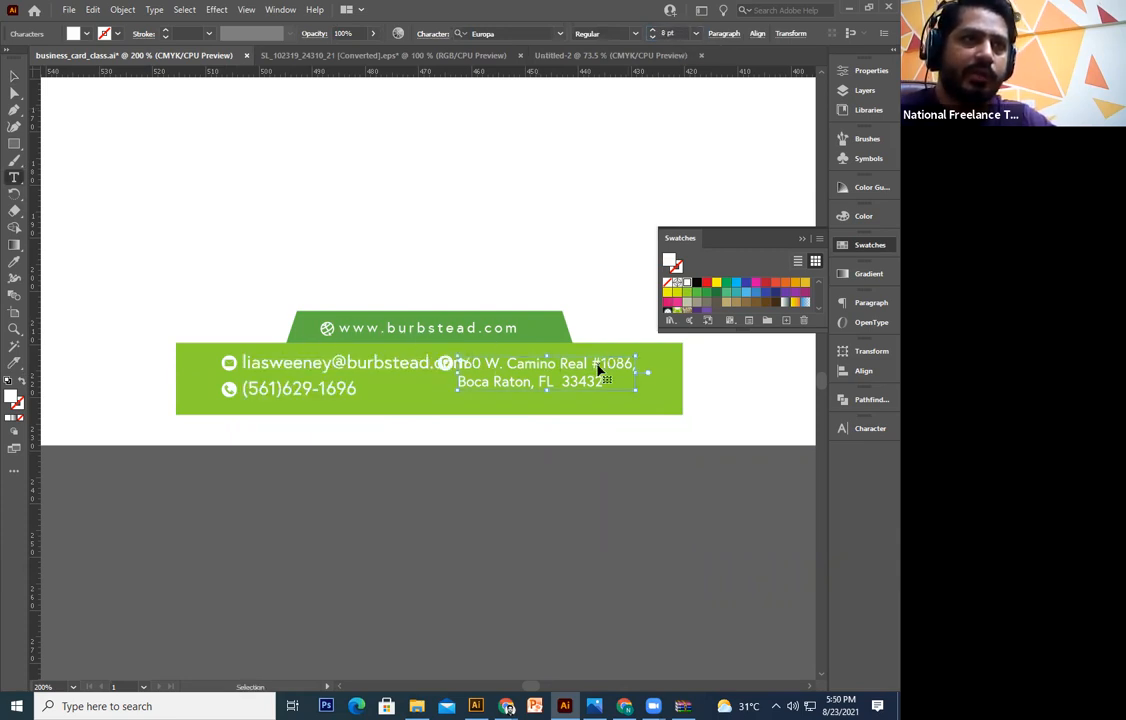
pyautogui.hotkey('ctrl', 'a')
pyautogui.click(677, 32)
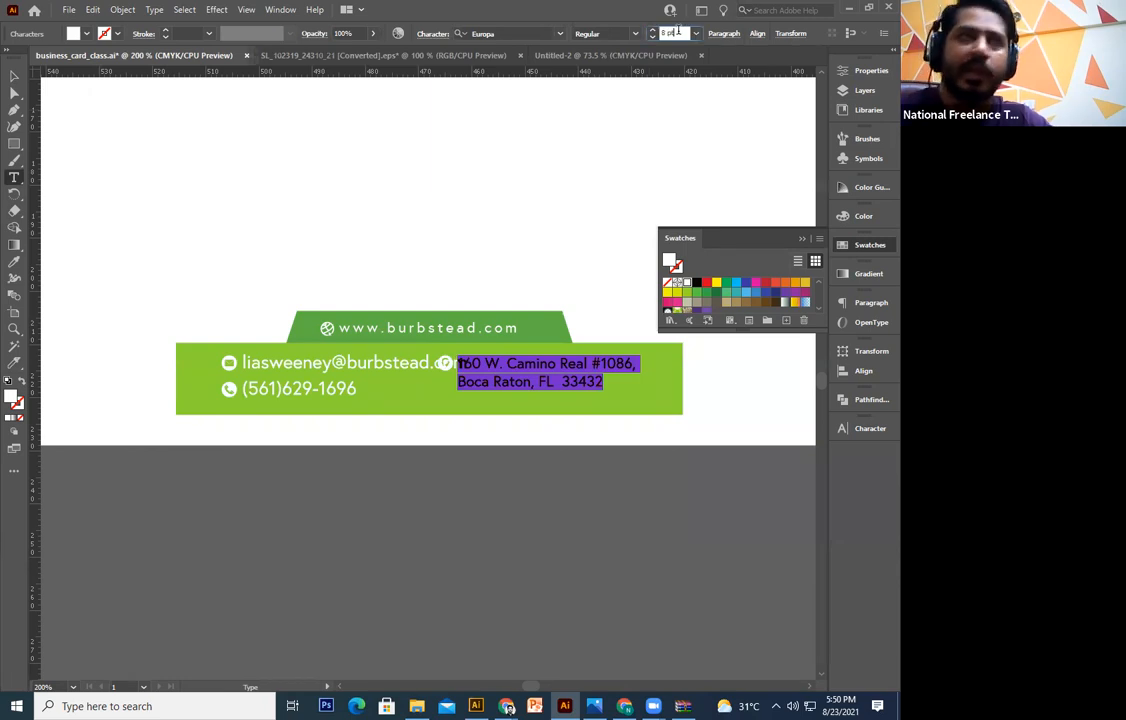
pyautogui.write('9')
pyautogui.press('Return')
# Set the font size of the footer's e-mail and phone text to 9 pt
pyautogui.click(293, 359)
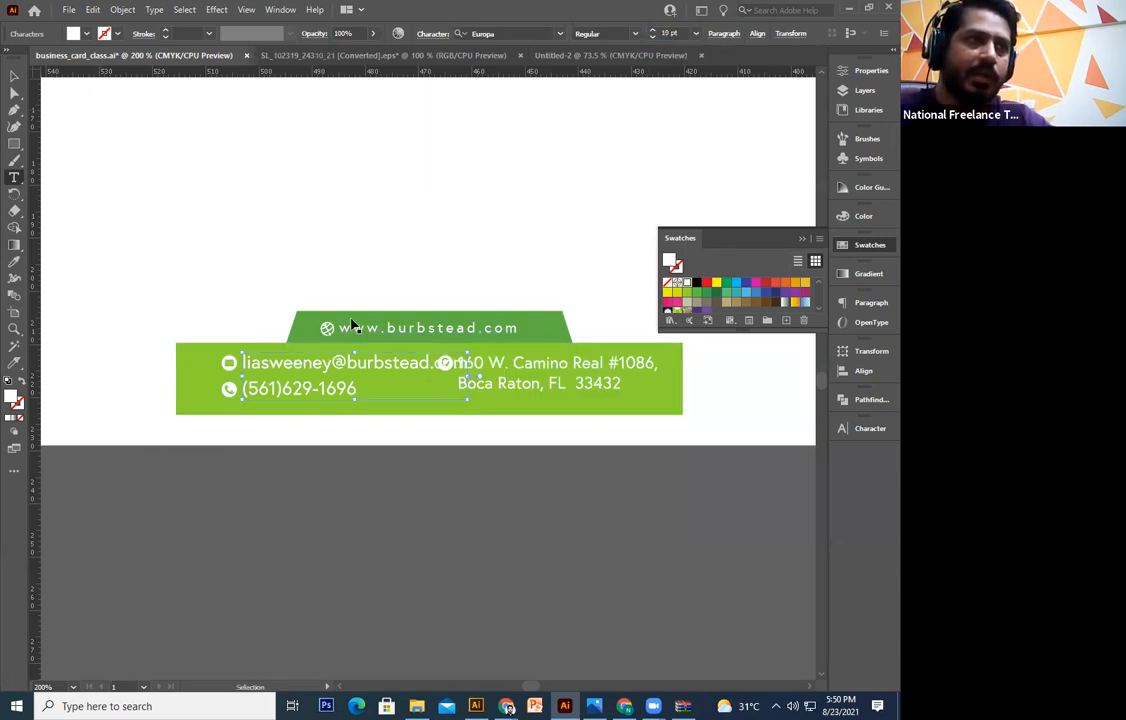
pyautogui.hotkey('ctrl', 'a')
pyautogui.click(671, 32)
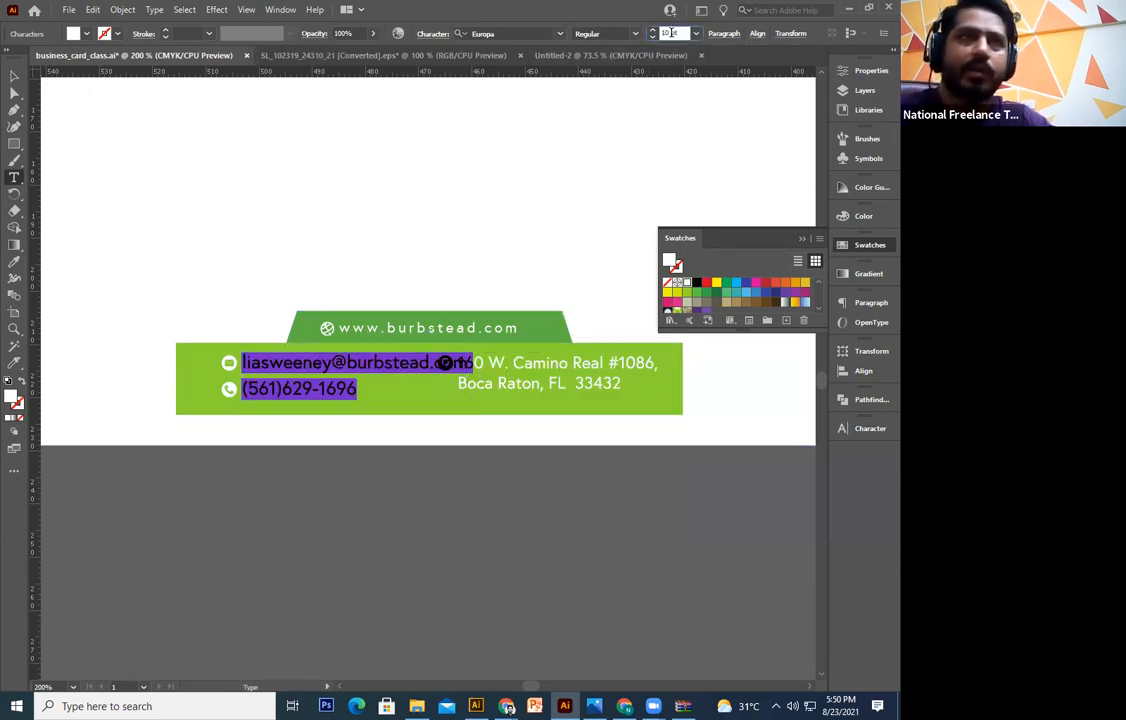
pyautogui.write('9')
pyautogui.press('Return')
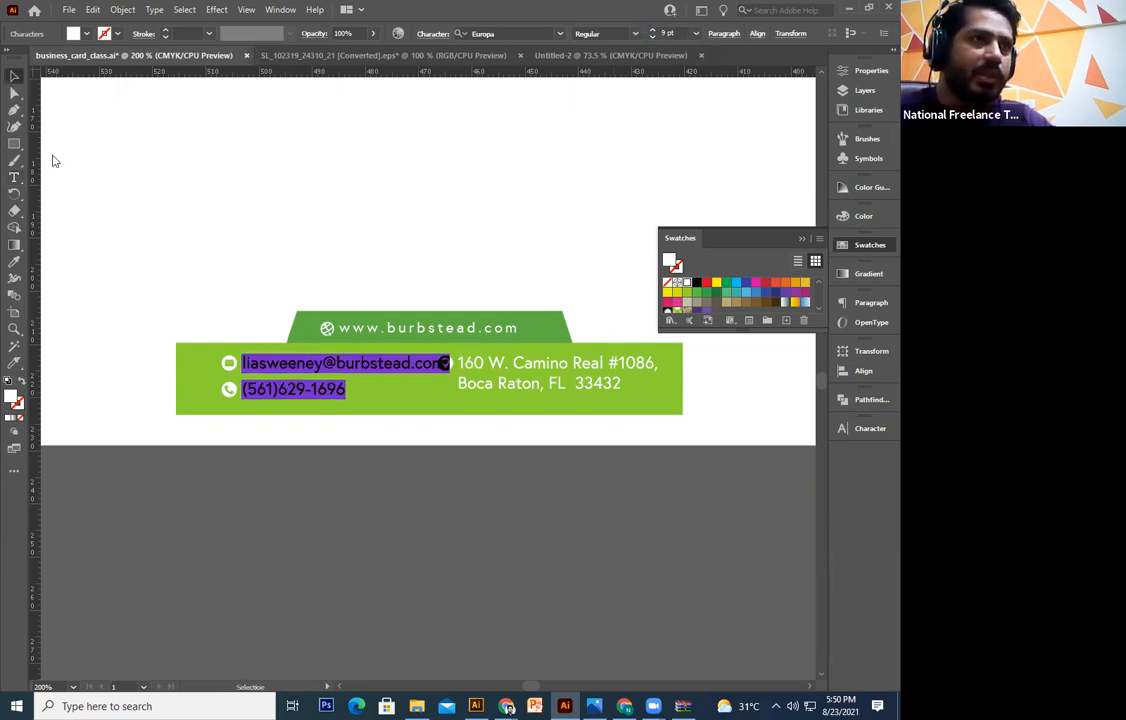
# Move the address text and the location pin icon out of the footer into the empty area below the page
pyautogui.click(518, 428)
pyautogui.moveTo(518, 392); pyautogui.dragTo(303, 619)
pyautogui.moveTo(447, 367); pyautogui.dragTo(447, 496)
pyautogui.hotkey('ctrl', 'z')
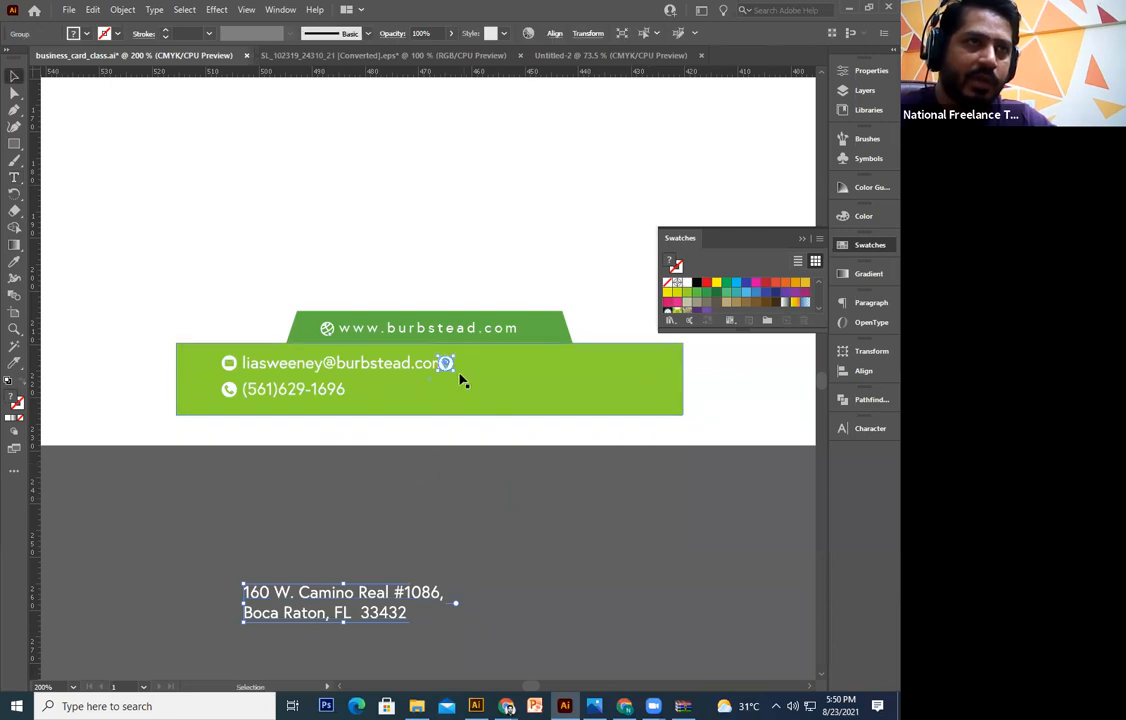
pyautogui.moveTo(447, 368); pyautogui.dragTo(183, 543)
pyautogui.click(367, 515)
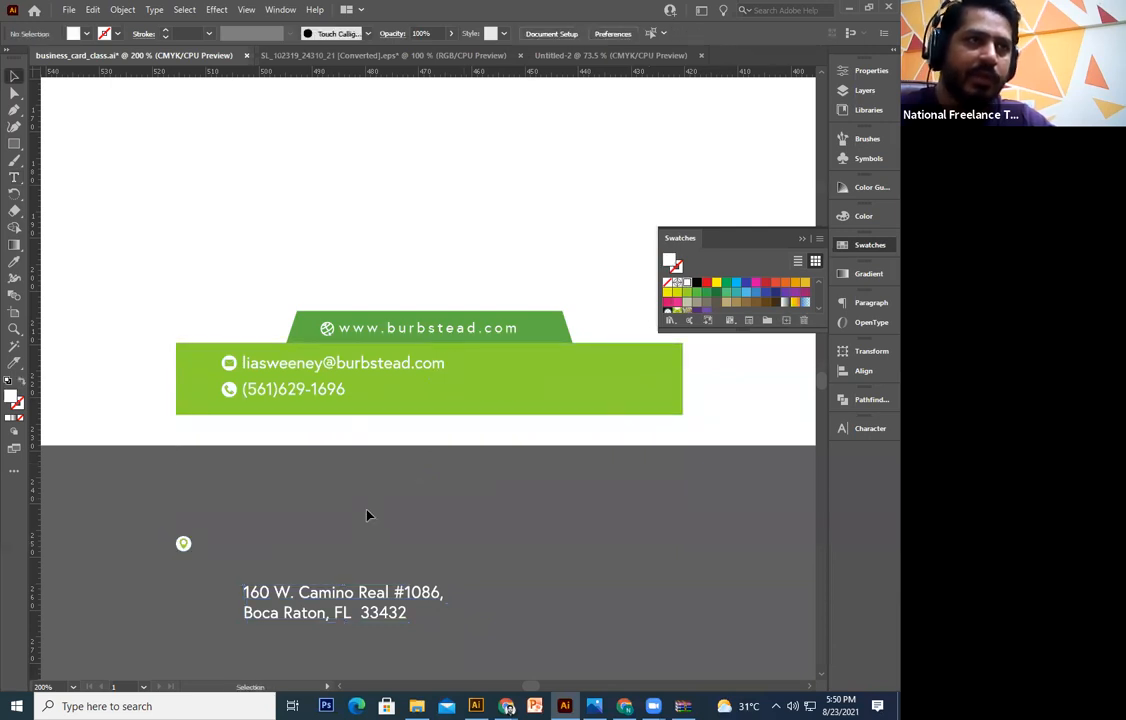
# Put the phone number on the same line as the e-mail with a gap between them, and move the phone icon into that gap
pyautogui.press('t')
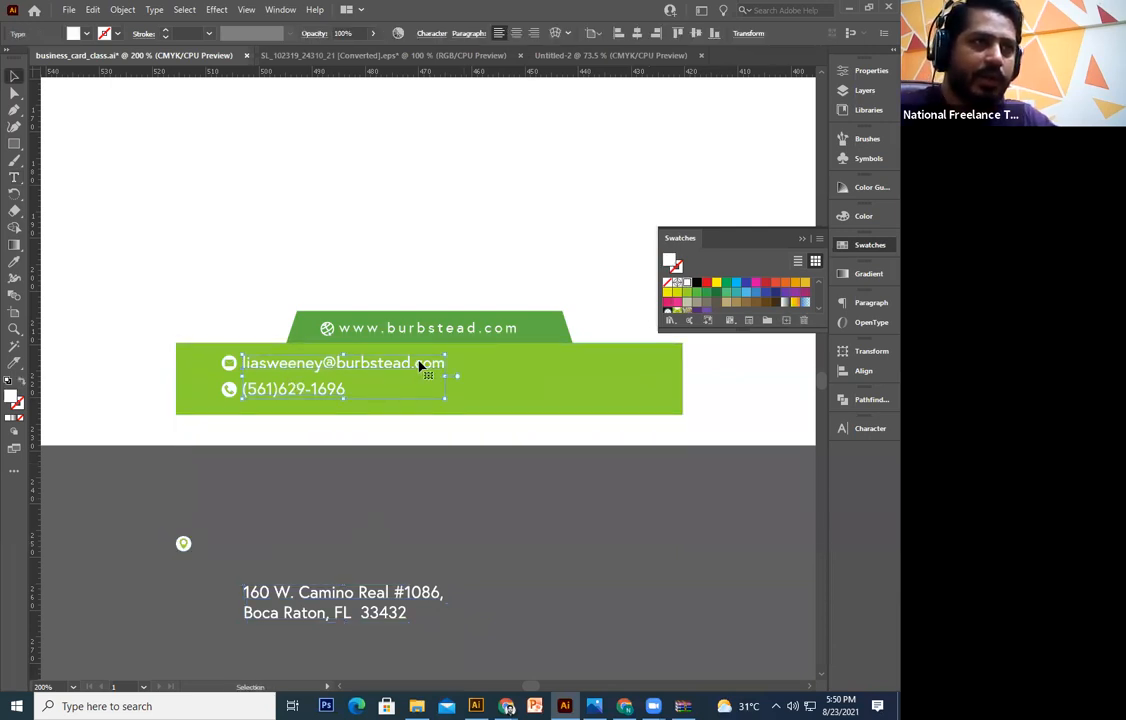
pyautogui.click(445, 368)
pyautogui.press('Delete')
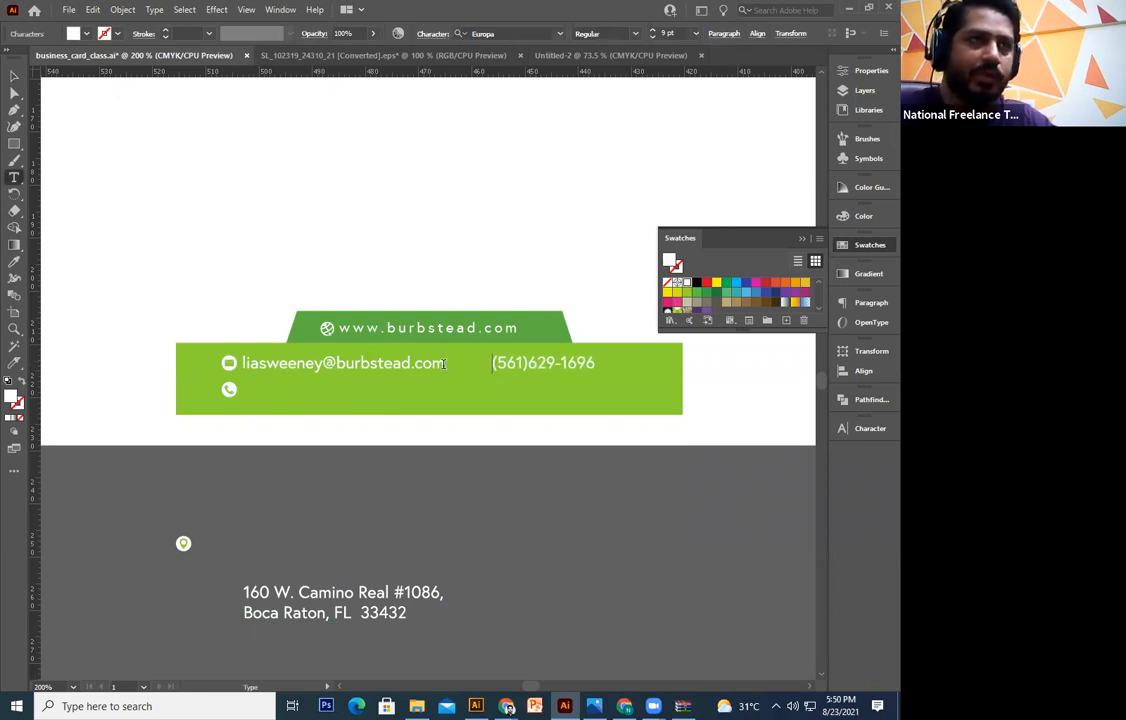
pyautogui.click(14, 78)
pyautogui.click(203, 471)
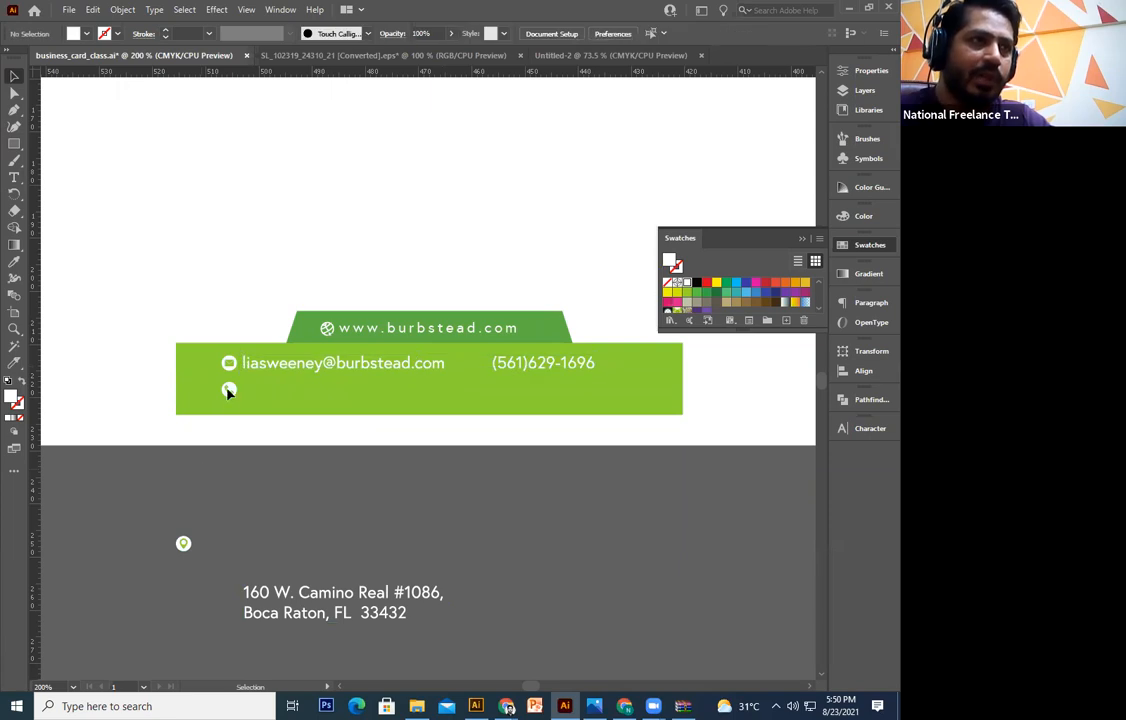
pyautogui.click(228, 390)
pyautogui.moveTo(228, 390); pyautogui.dragTo(467, 371)
# Open the address text below the page for editing and select all of it
pyautogui.click(311, 594)
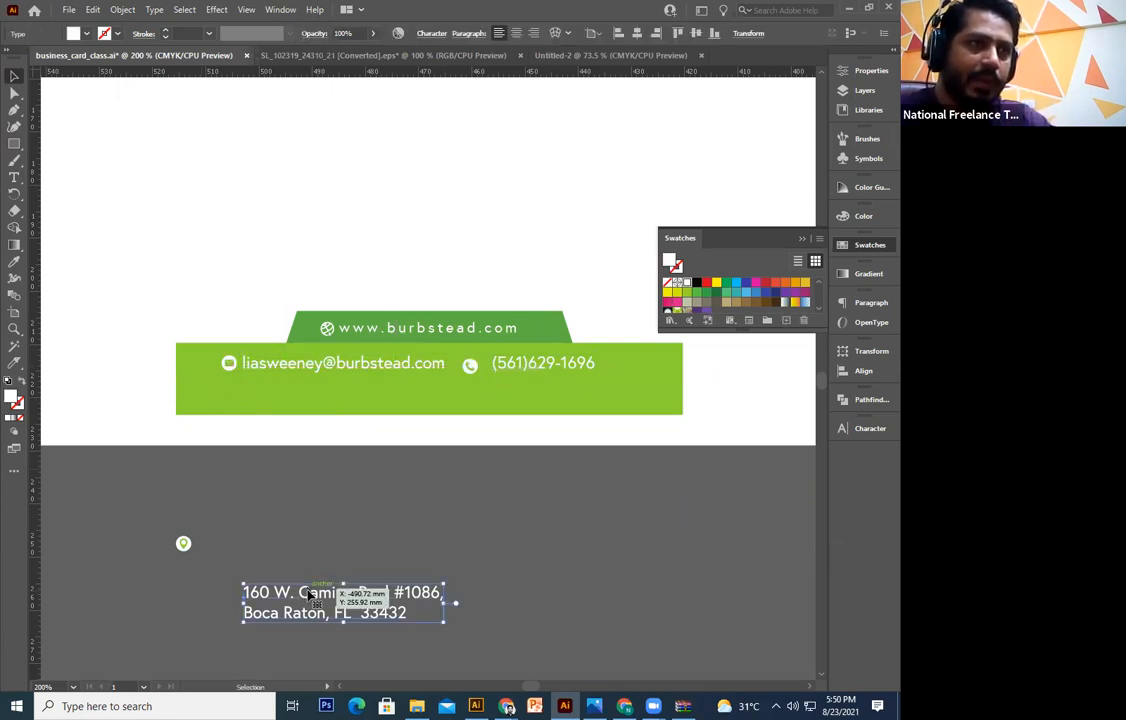
pyautogui.doubleClick(311, 594)
pyautogui.hotkey('ctrl', 'a')
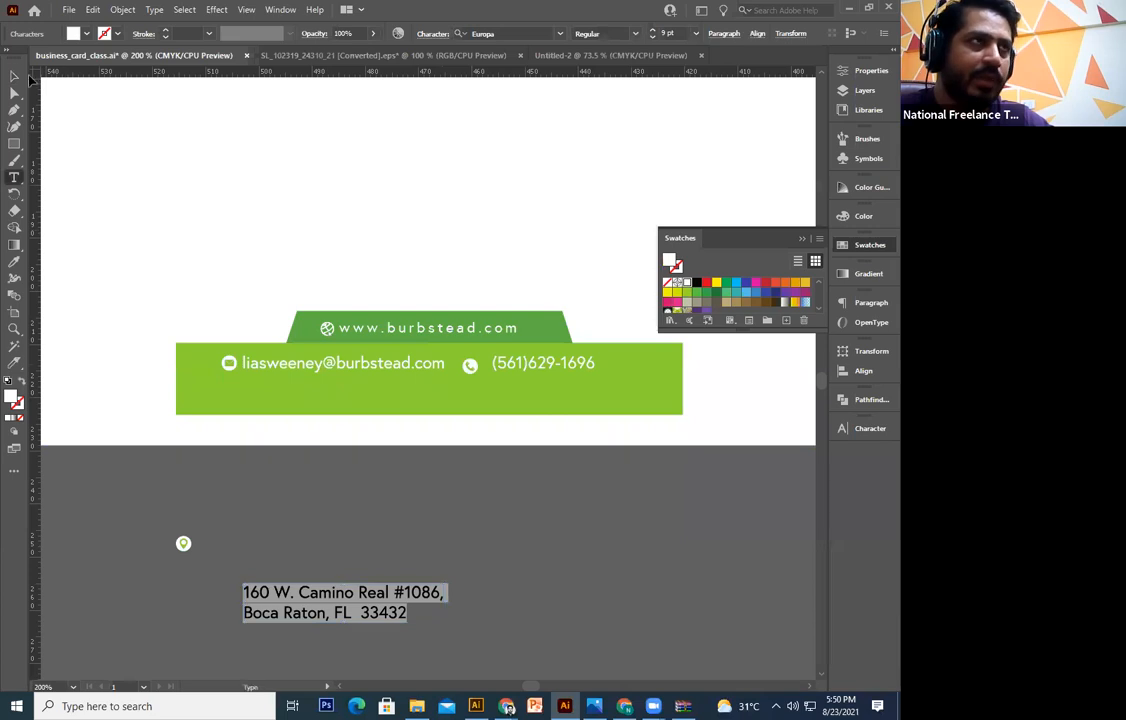
# Cut the address text from below the page and paste it beneath the e-mail and phone line, joined into one line
pyautogui.click(14, 76)
pyautogui.hotkey('ctrl', 'x')
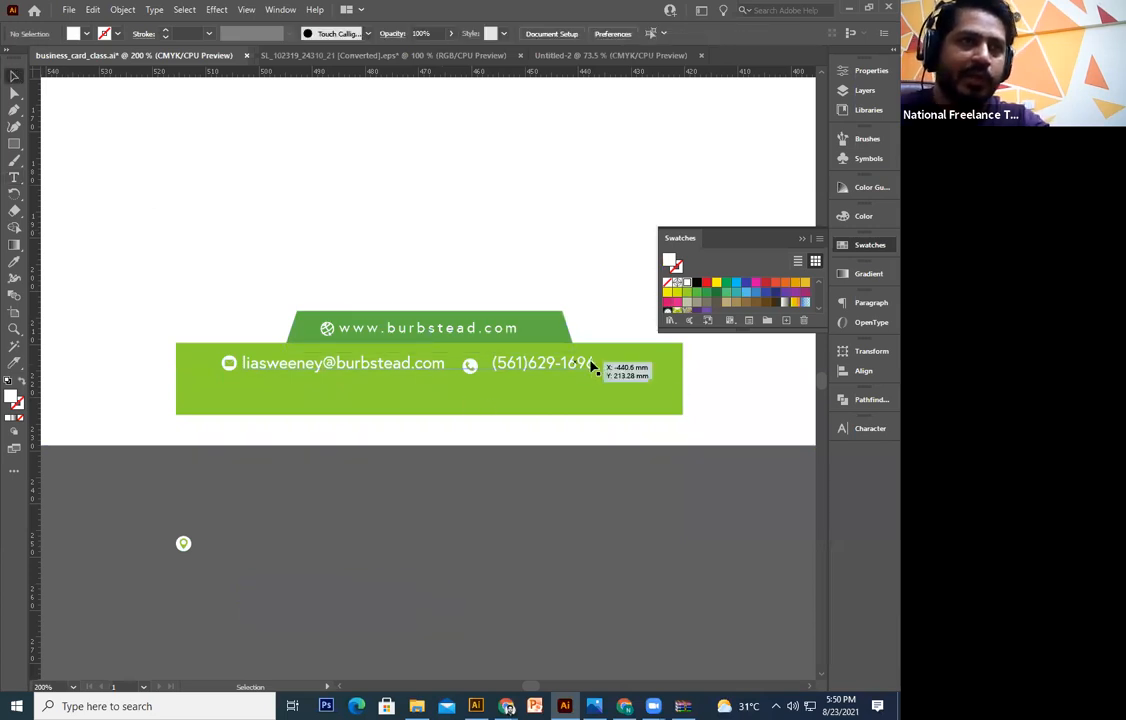
pyautogui.click(589, 364)
pyautogui.doubleClick(580, 364)
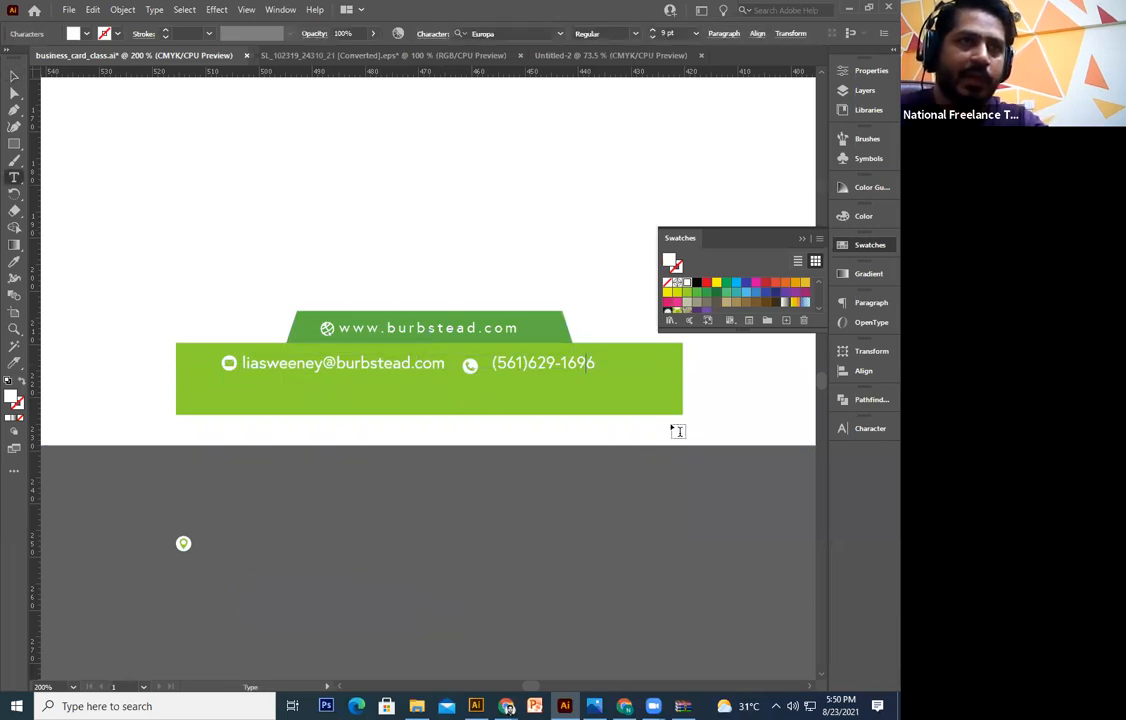
pyautogui.hotkey('ctrl', 'v')
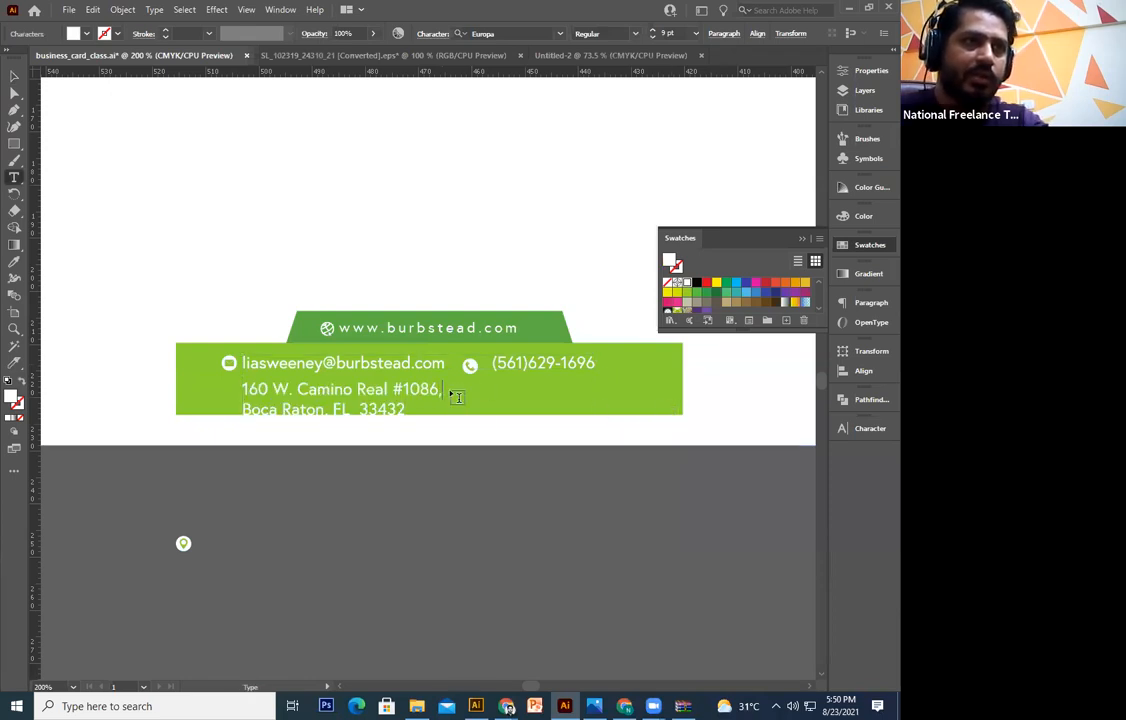
pyautogui.press('Delete')
# Center-align the contact text's paragraphs and reposition the text block over the middle of the light green footer band
pyautogui.hotkey('ctrl', 'a')
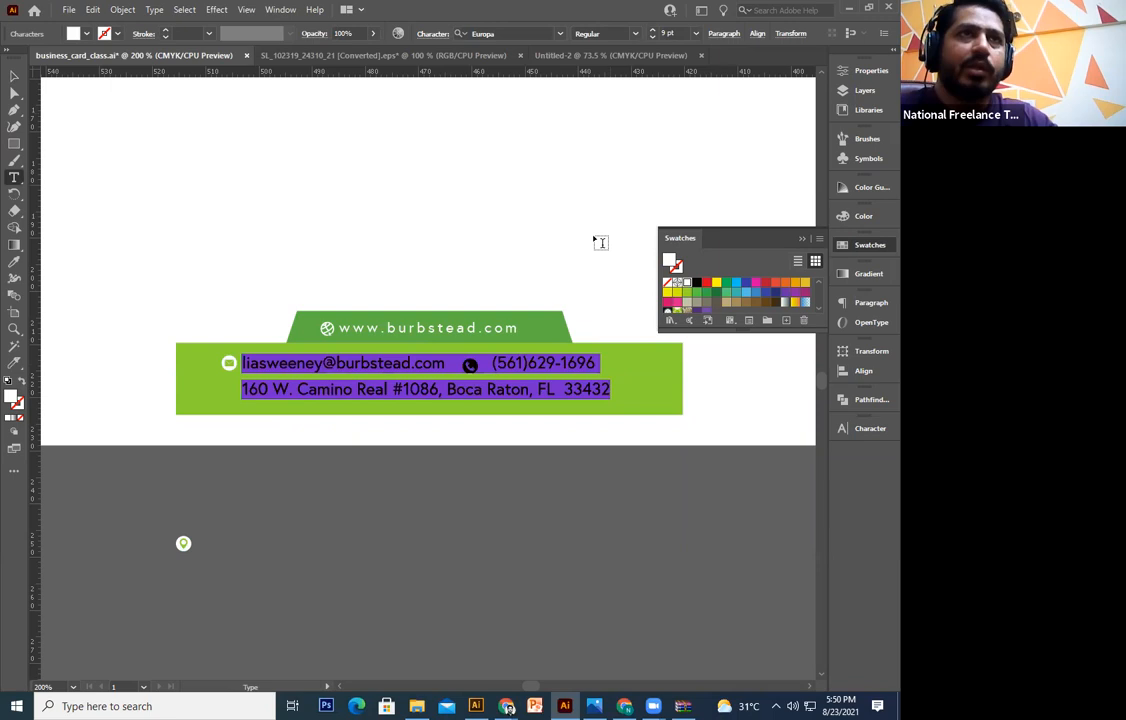
pyautogui.click(724, 34)
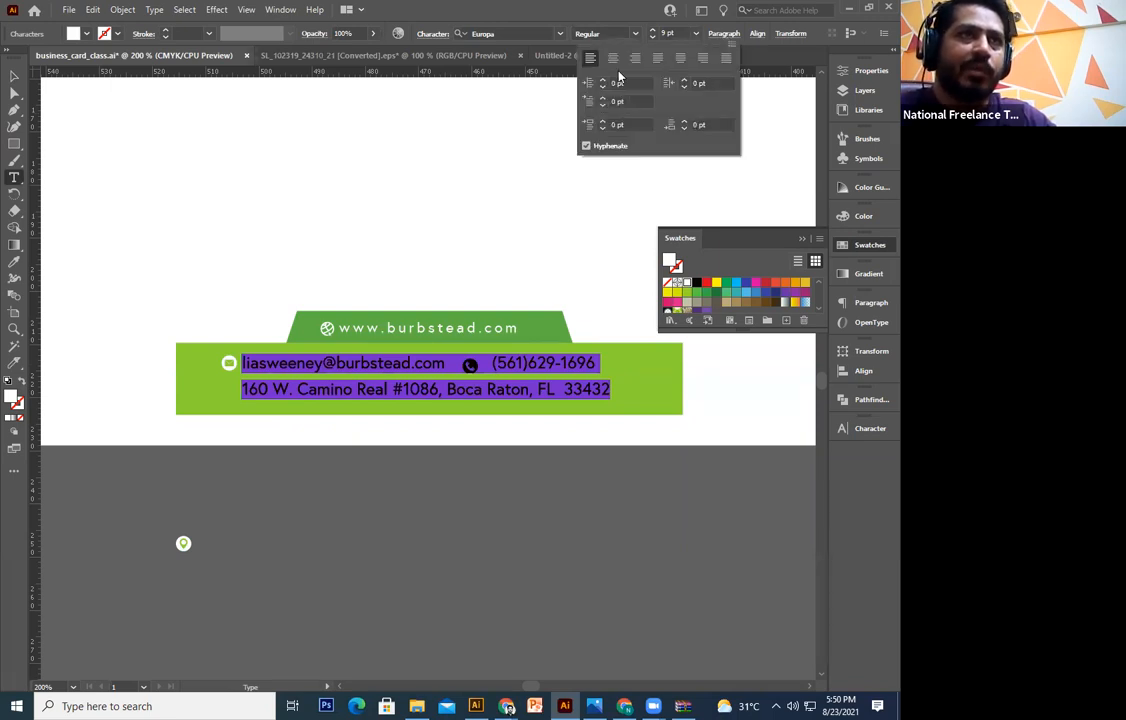
pyautogui.click(613, 58)
pyautogui.click(12, 75)
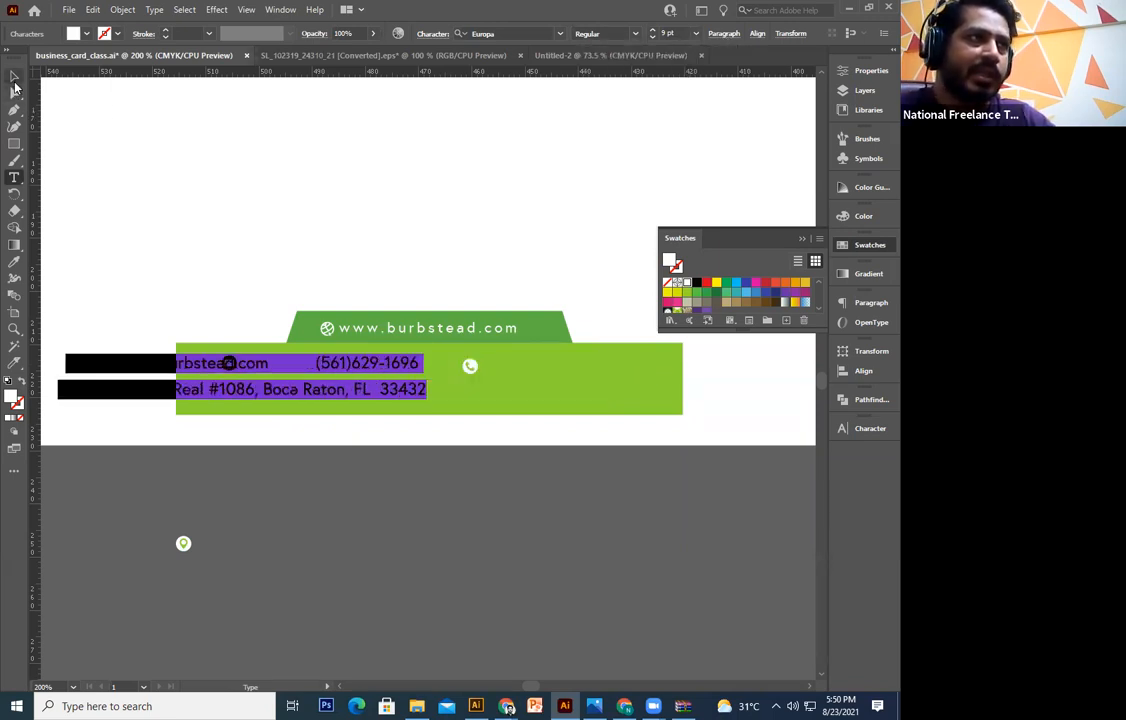
pyautogui.moveTo(334, 390); pyautogui.dragTo(522, 508)
pyautogui.click(417, 523)
# Stretch the light green footer band to the full width of the letterhead page
pyautogui.click(178, 411)
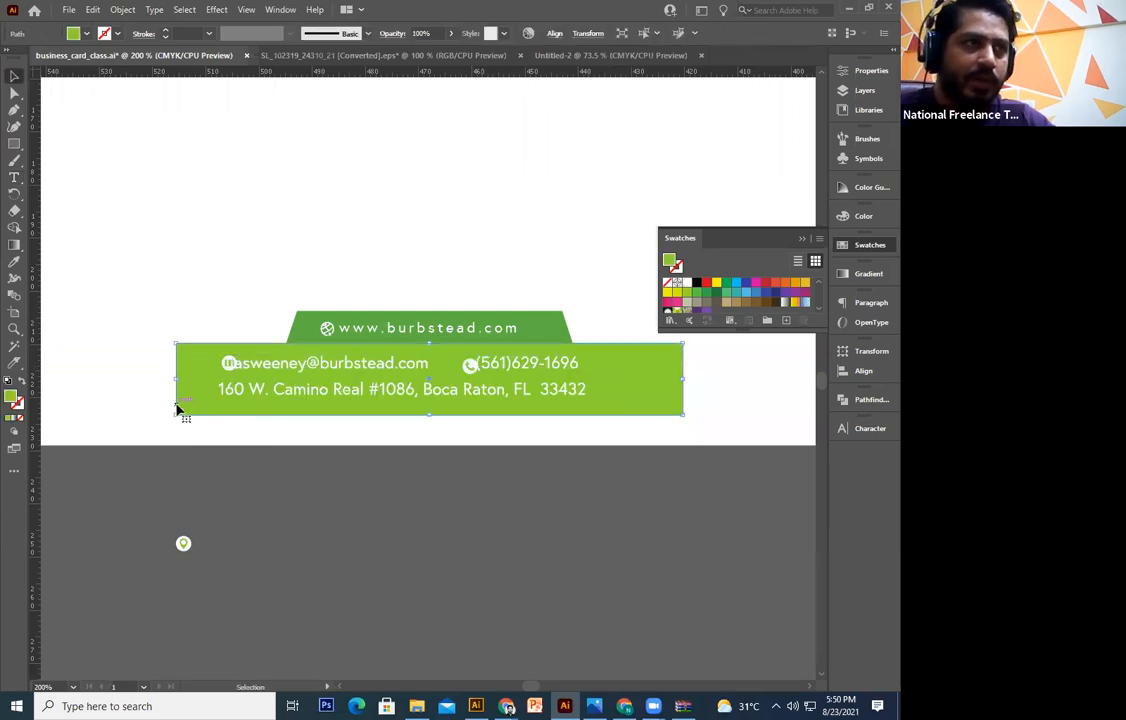
pyautogui.hotkey('ctrl', '-')
pyautogui.hotkey('ctrl', '-')
pyautogui.hotkey('ctrl', '-')
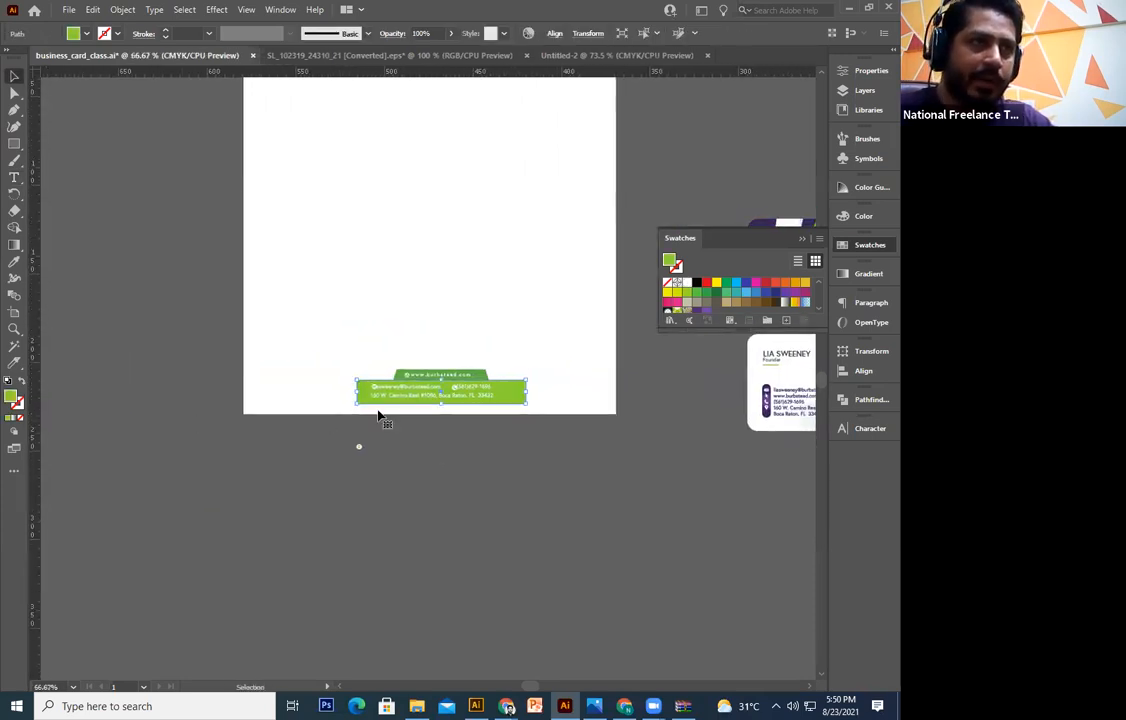
pyautogui.moveTo(357, 388); pyautogui.dragTo(243, 412)
pyautogui.moveTo(532, 393); pyautogui.dragTo(616, 402)
pyautogui.click(607, 416)
pyautogui.click(548, 388)
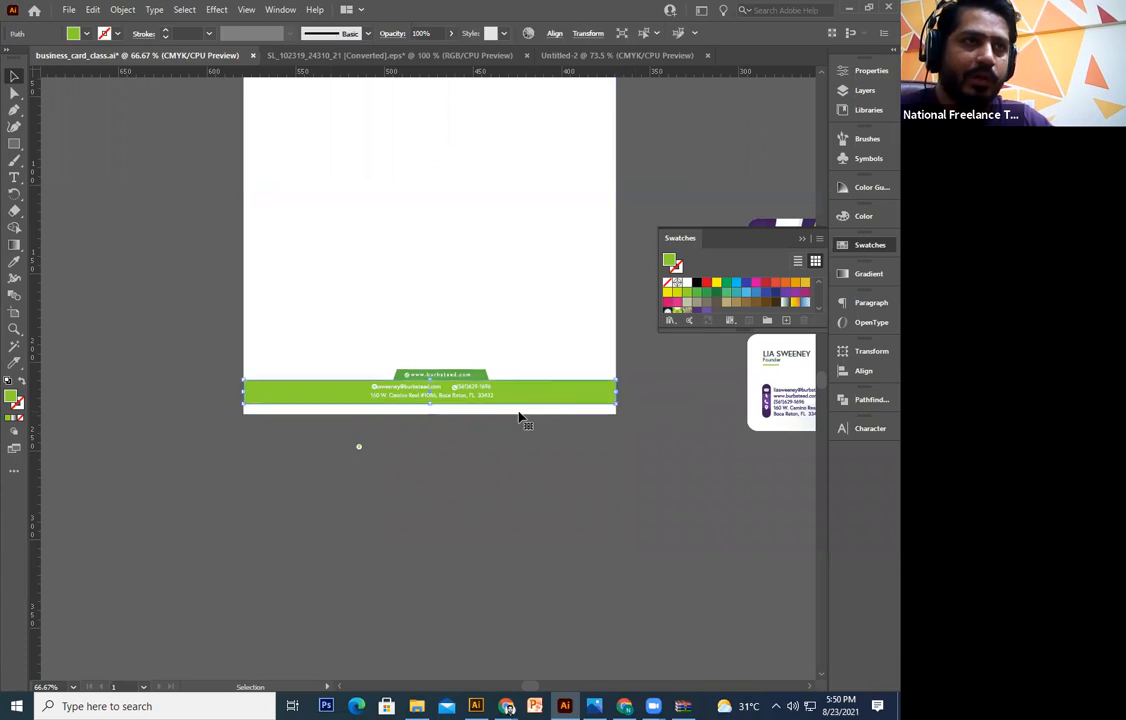
# Set the website text inside the grouped dark green footer tab to 9 pt
pyautogui.hotkey('ctrl', '+')
pyautogui.hotkey('ctrl', '+')
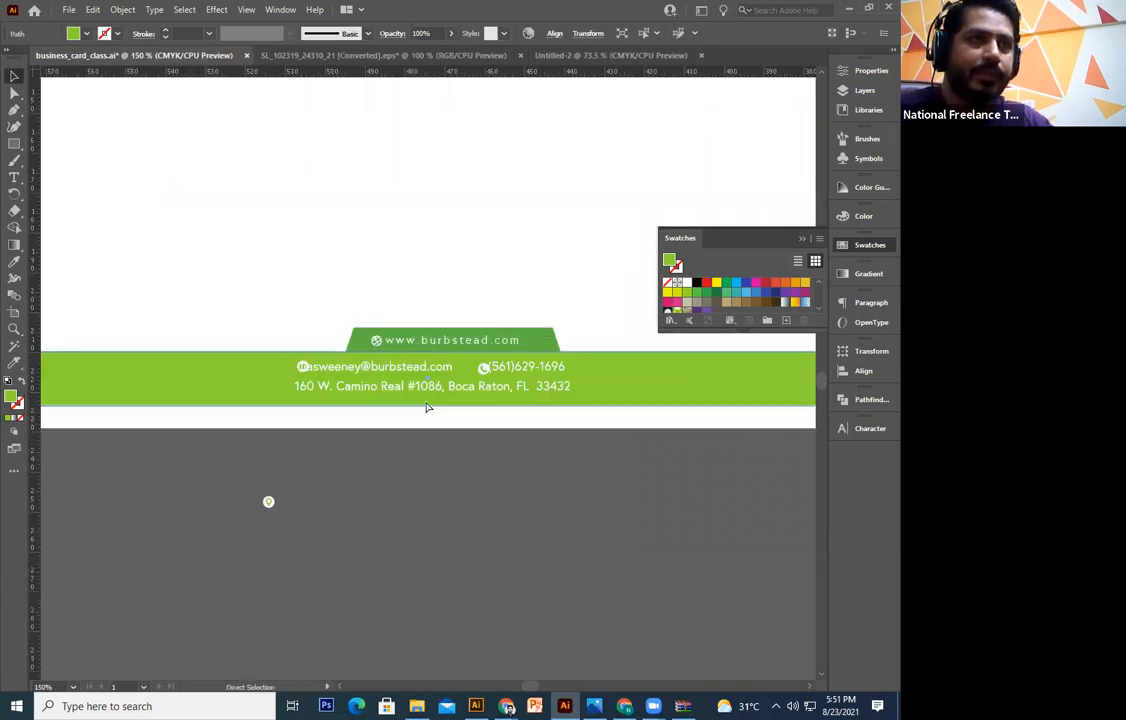
pyautogui.moveTo(442, 321); pyautogui.dragTo(447, 349)
pyautogui.click(446, 362)
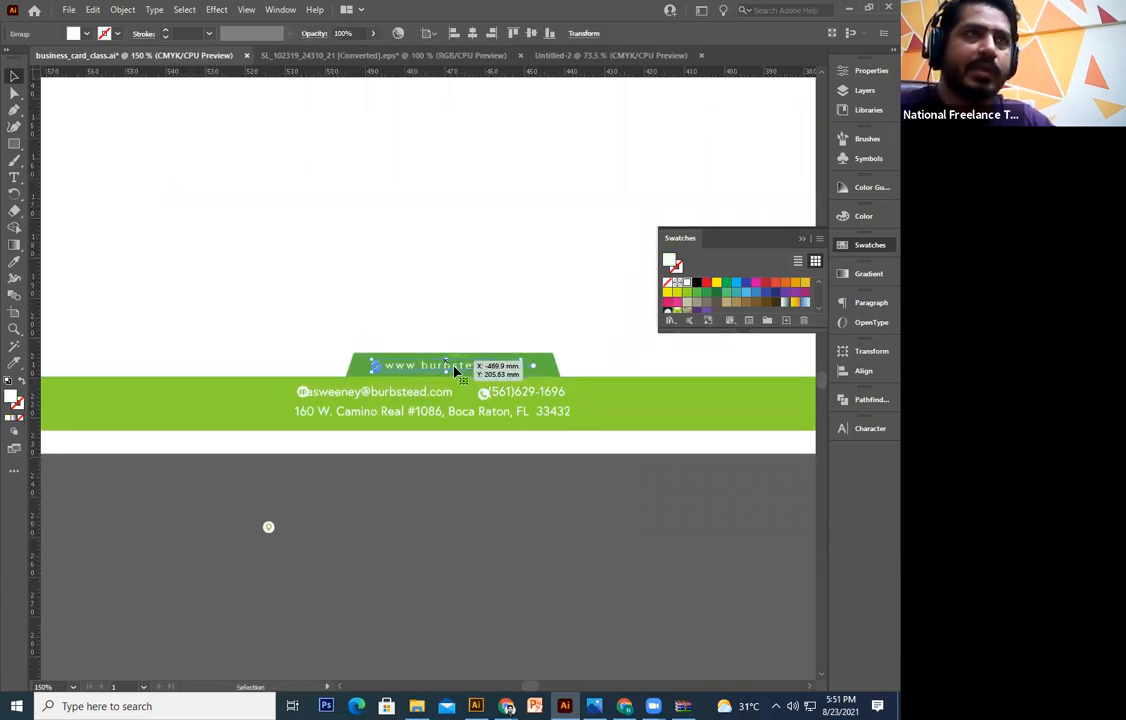
pyautogui.doubleClick(470, 375)
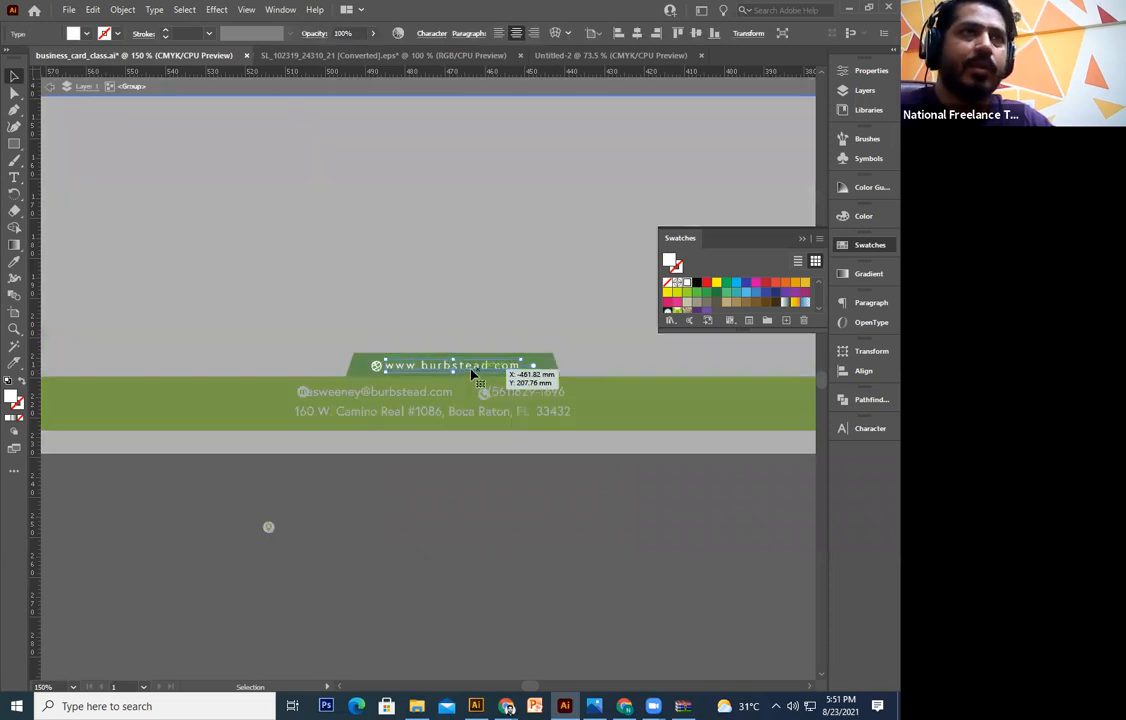
pyautogui.doubleClick(471, 366)
pyautogui.hotkey('ctrl', 'a')
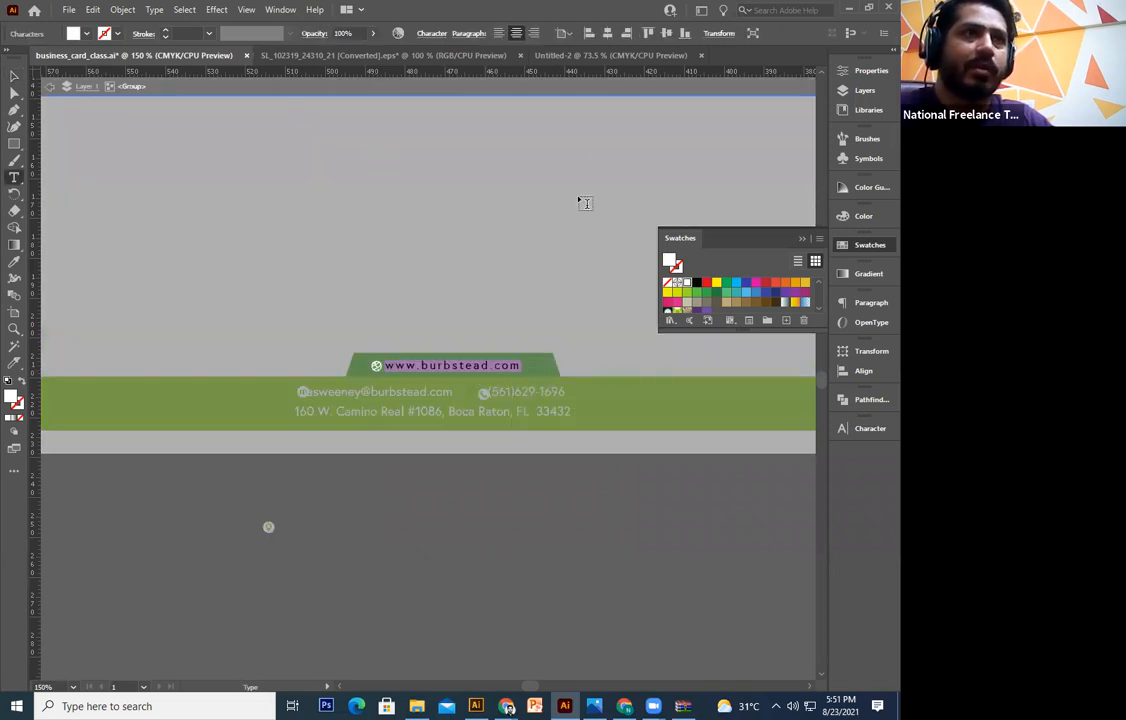
pyautogui.hotkey('ctrl', 't')
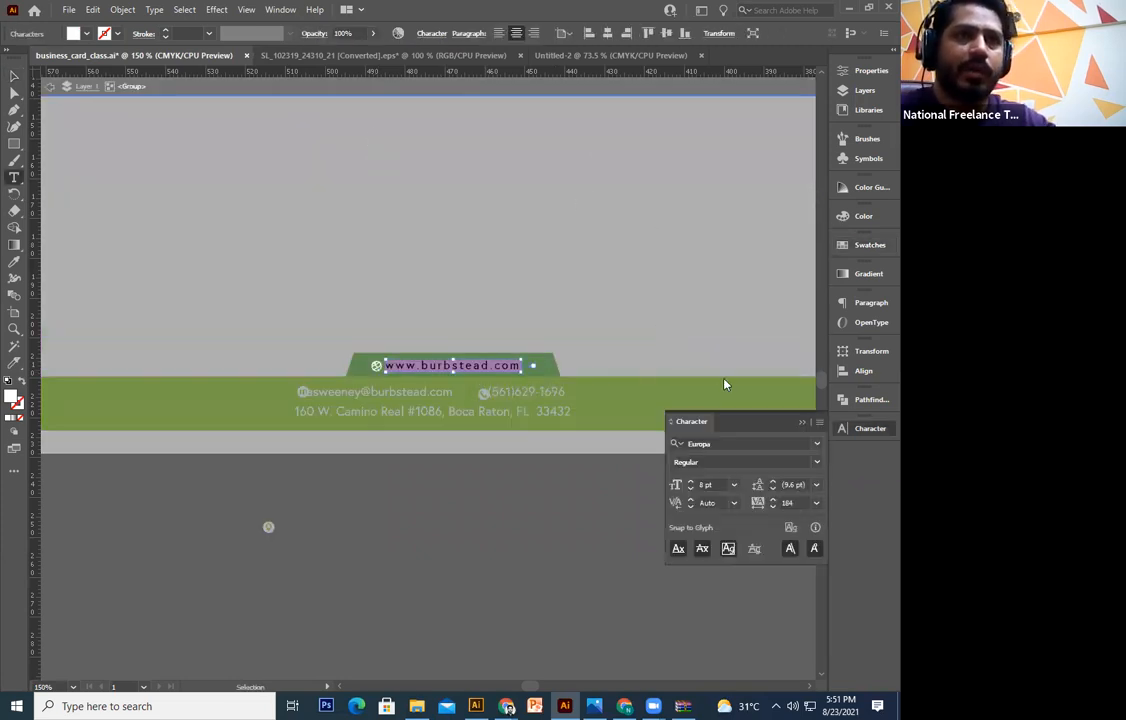
pyautogui.click(690, 481)
pyautogui.click(14, 76)
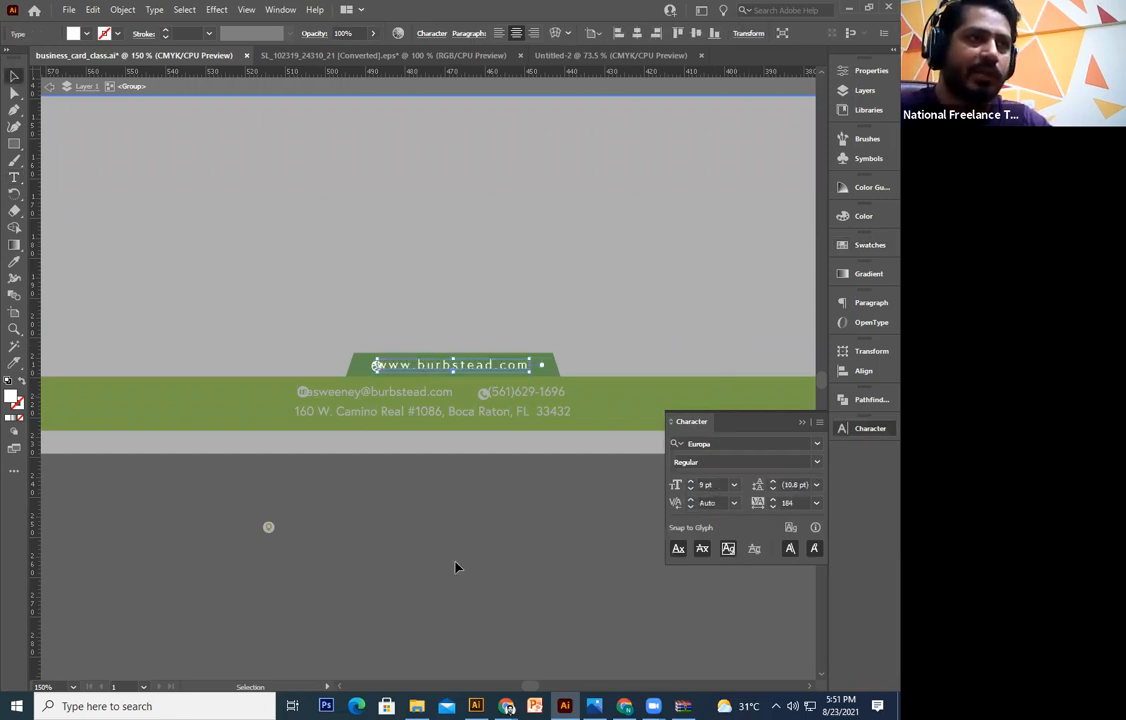
pyautogui.doubleClick(455, 565)
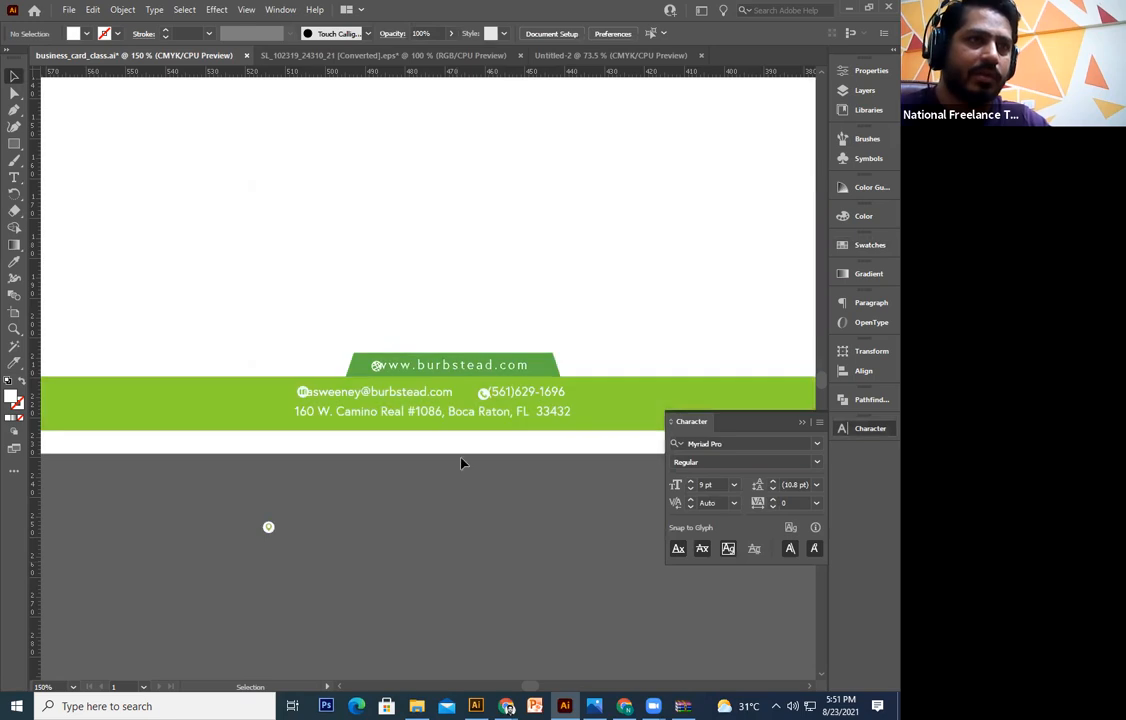
# Move the envelope icon left so it sits clear of the e-mail address in the footer
pyautogui.click(491, 399)
pyautogui.press('v')
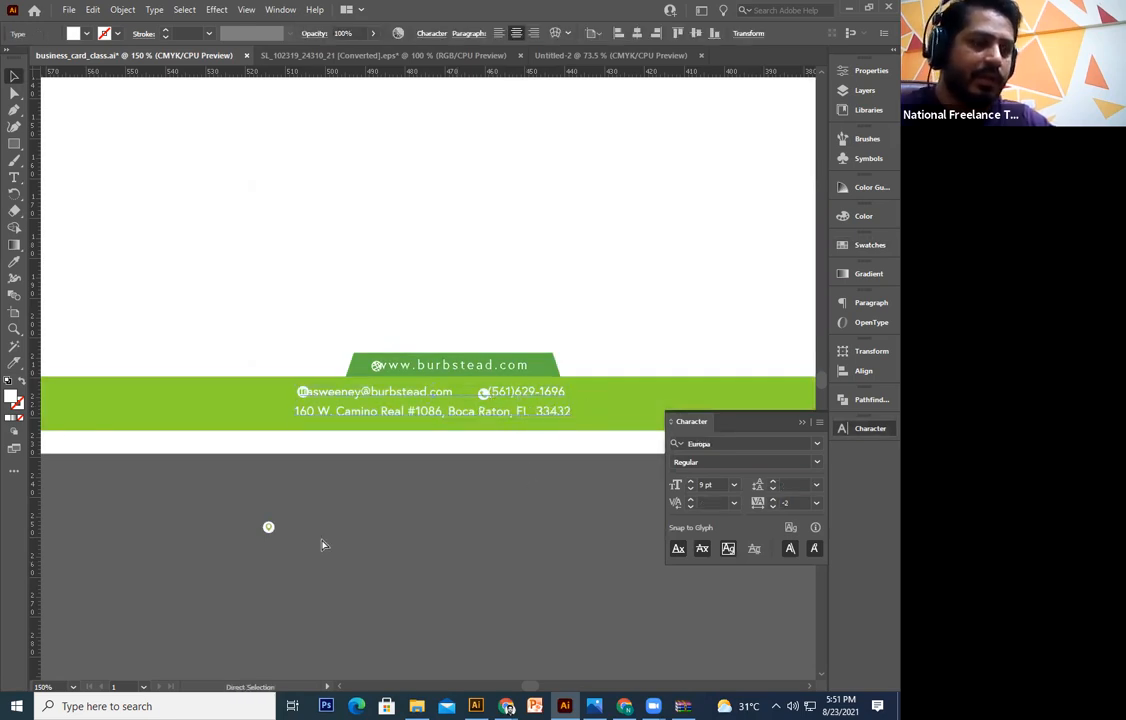
pyautogui.click(322, 544)
pyautogui.hotkey('ctrl', '+')
pyautogui.hotkey('ctrl', '+')
pyautogui.hotkey('ctrl', '+')
pyautogui.hotkey('ctrl', '+')
pyautogui.press('space')
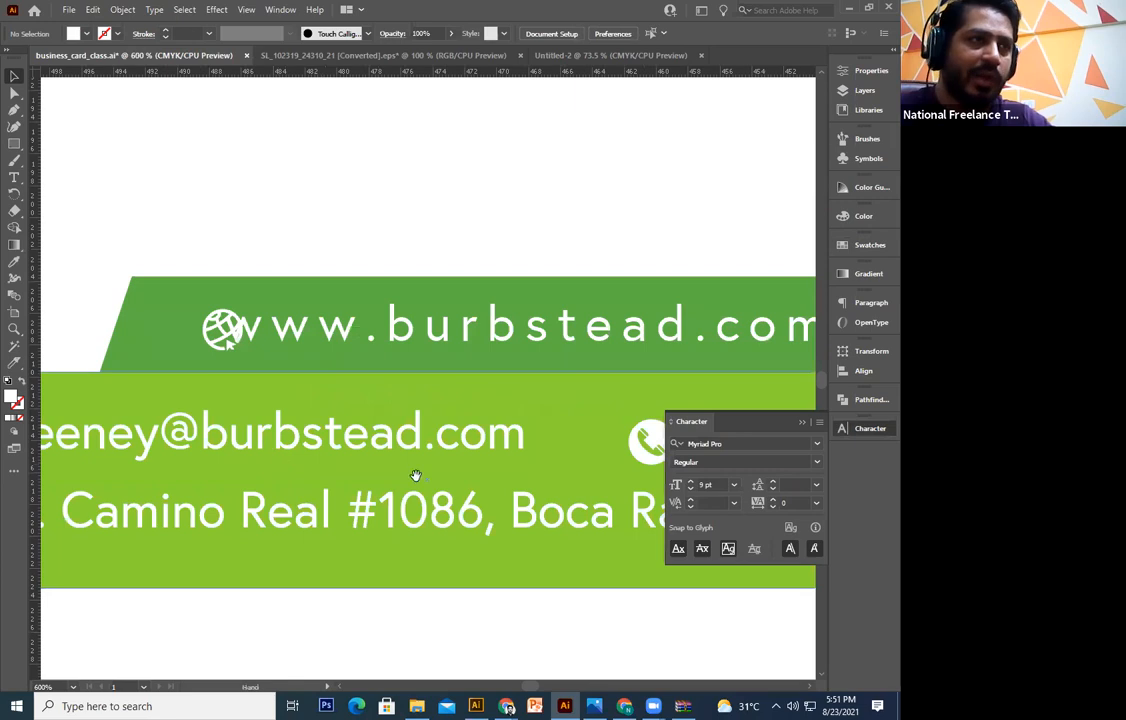
pyautogui.moveTo(613, 463); pyautogui.dragTo(800, 445)
pyautogui.moveTo(388, 423); pyautogui.dragTo(329, 423)
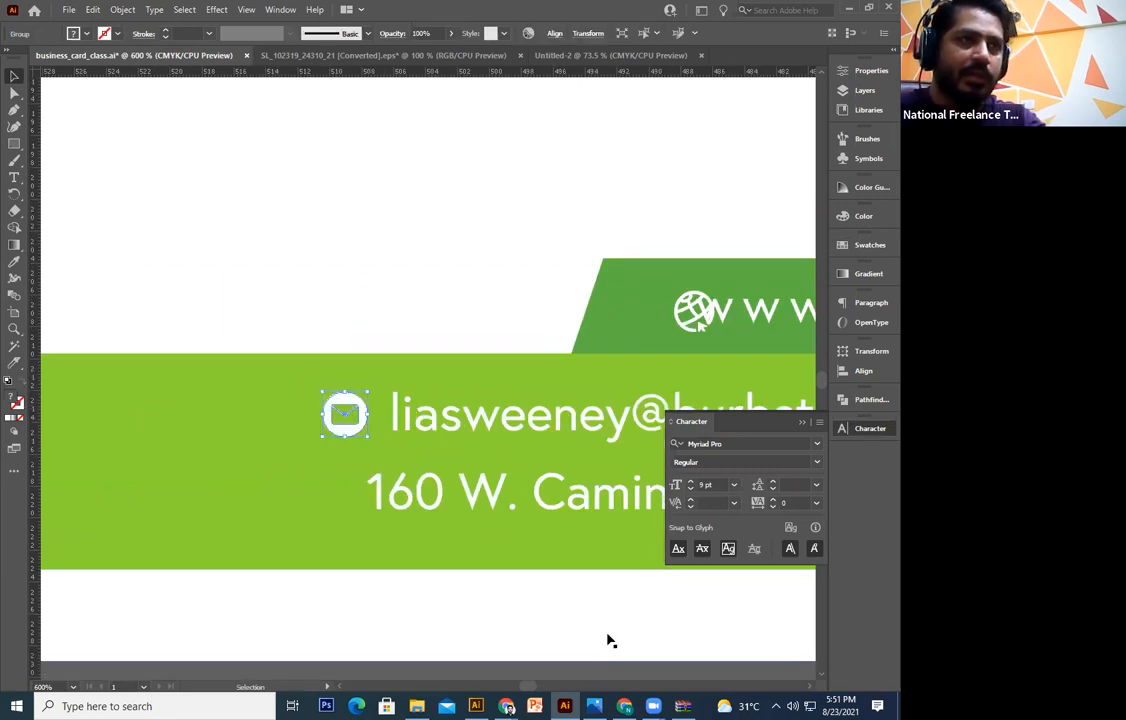
pyautogui.press('Right')
# Move the phone icon left so it sits clear of the phone number in the footer
pyautogui.press('space')
pyautogui.moveTo(424, 473); pyautogui.dragTo(247, 476)
pyautogui.moveTo(499, 443); pyautogui.dragTo(458, 444)
pyautogui.press('space')
pyautogui.press('space')
pyautogui.moveTo(650, 440); pyautogui.dragTo(185, 444)
pyautogui.click(438, 430)
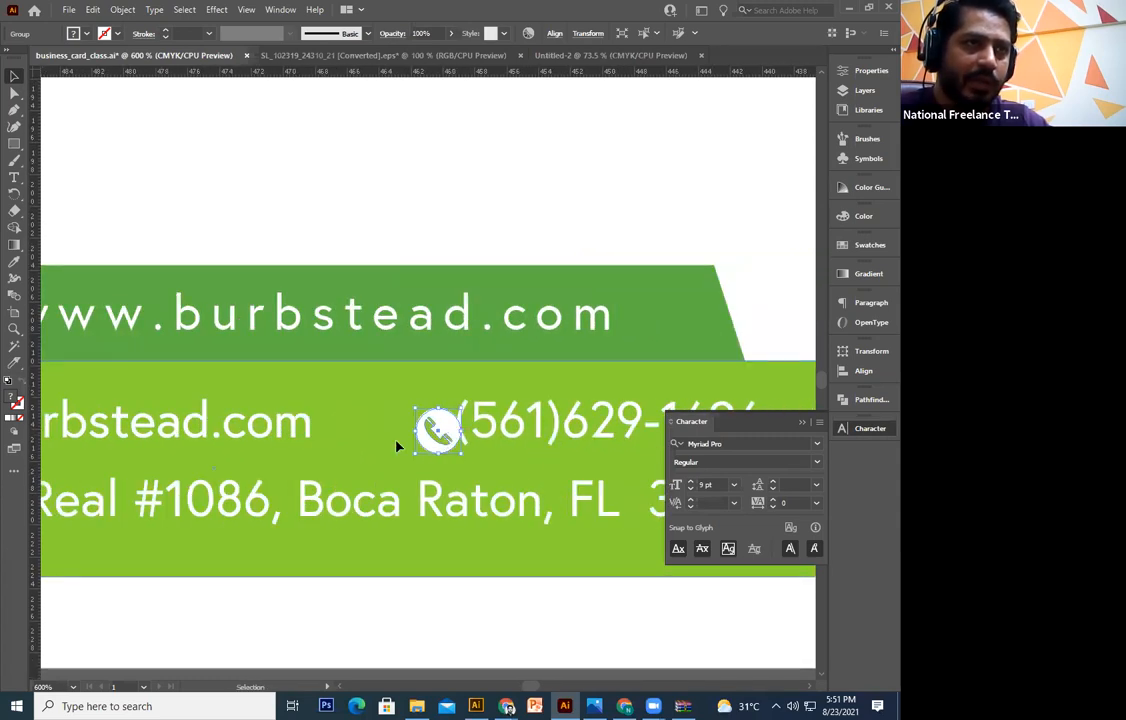
pyautogui.moveTo(437, 433); pyautogui.dragTo(387, 433)
# Select the envelope and phone icons together and align their vertical centers
pyautogui.press('space')
pyautogui.moveTo(214, 443); pyautogui.dragTo(239, 438)
pyautogui.moveTo(167, 437); pyautogui.dragTo(292, 412)
pyautogui.moveTo(62, 420); pyautogui.dragTo(285, 411)
pyautogui.keyDown('shift'); pyautogui.click(108, 393); pyautogui.keyUp('shift')
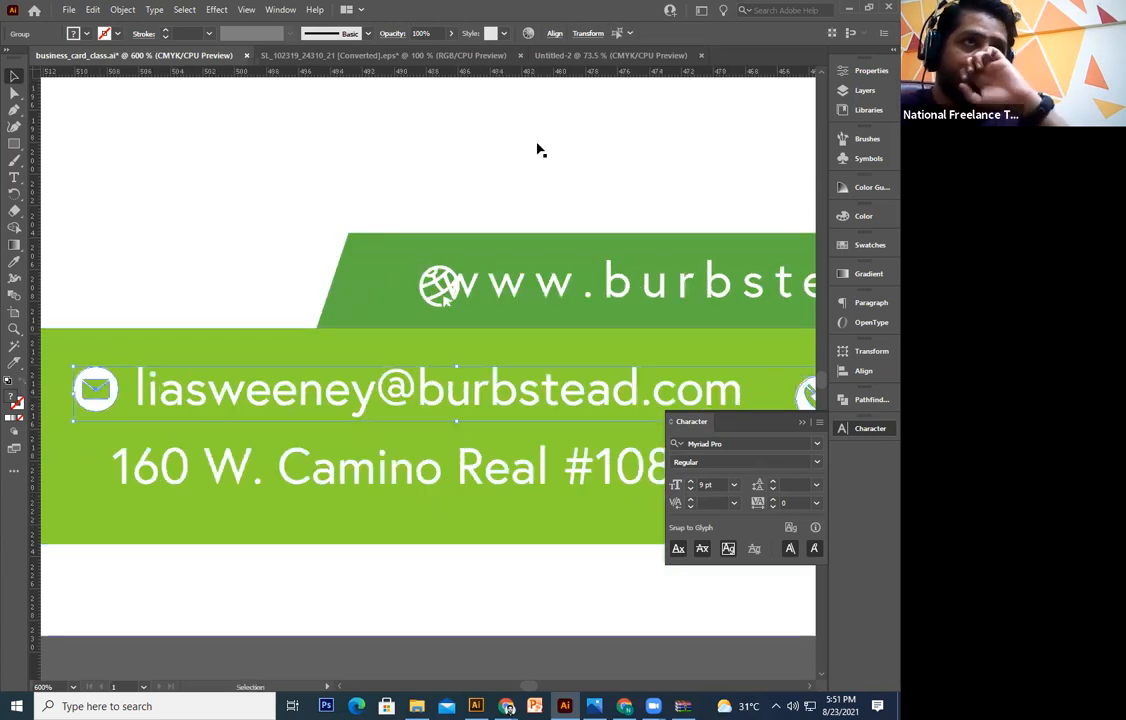
pyautogui.click(555, 34)
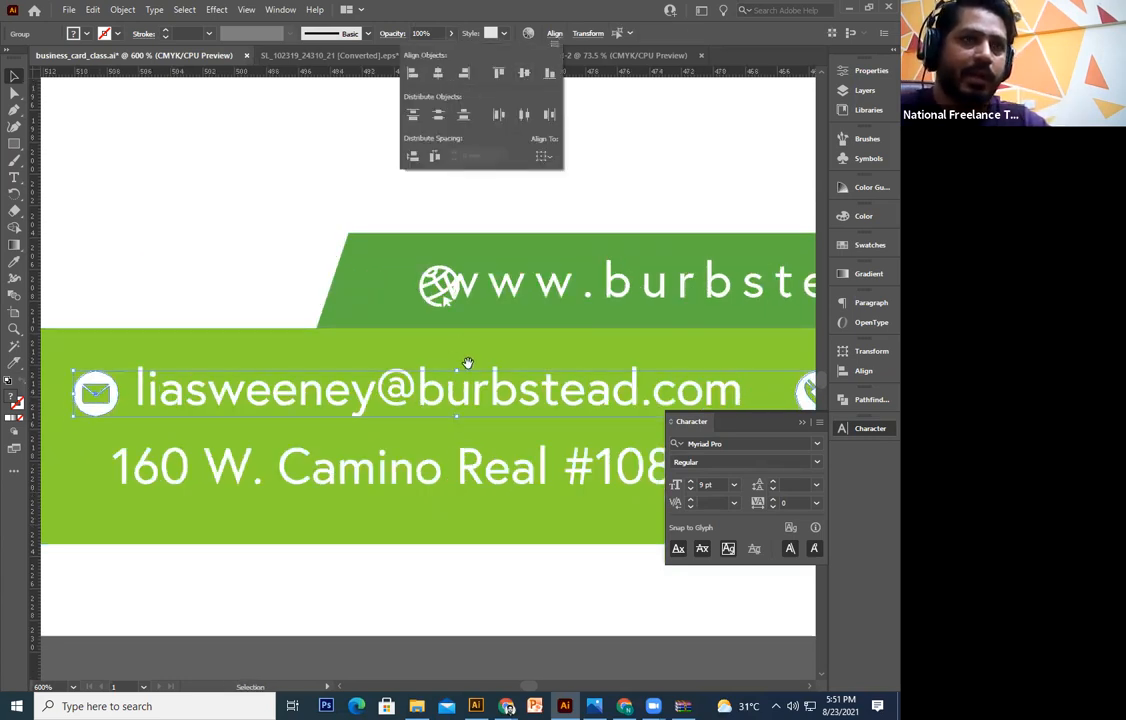
pyautogui.moveTo(468, 363); pyautogui.dragTo(225, 384)
pyautogui.moveTo(583, 428); pyautogui.dragTo(583, 422)
# Move the location pin icon from below the page to the start of the address line in the footer
pyautogui.press('a')
pyautogui.hotkey('ctrl', '-')
pyautogui.scroll(-5, 372, 447)
pyautogui.hscroll(-2, 372, 447)
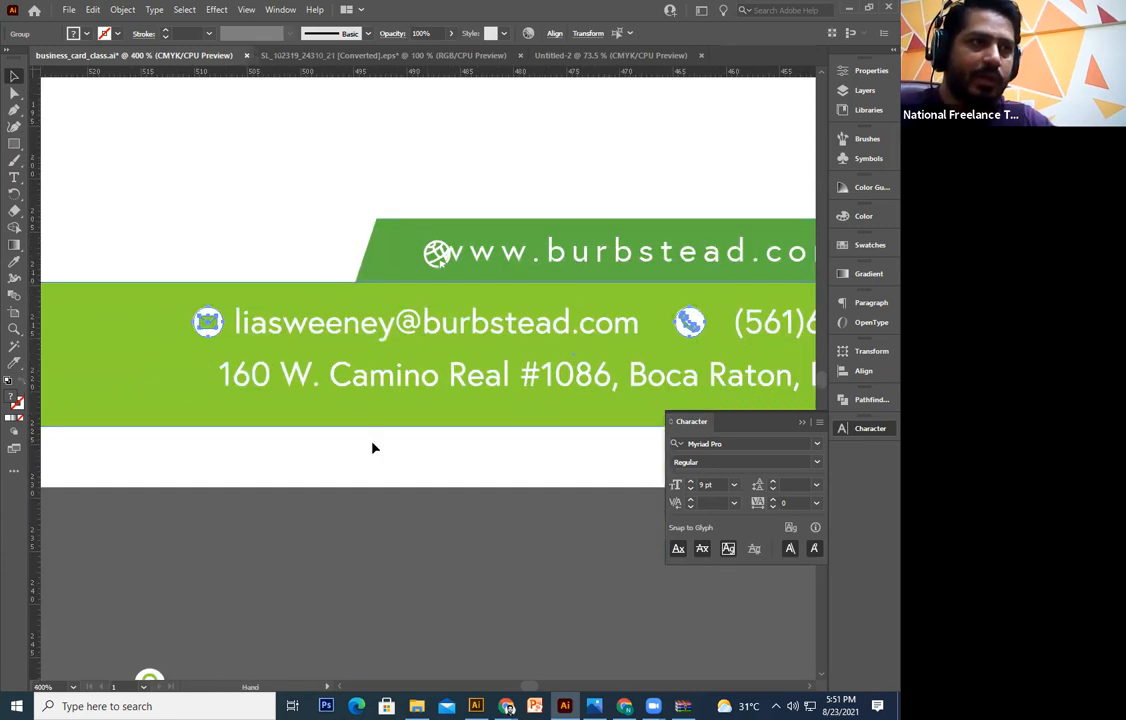
pyautogui.moveTo(163, 377); pyautogui.dragTo(385, 560)
pyautogui.scroll(3, 335, 580)
pyautogui.hscroll(-1, 335, 580)
pyautogui.moveTo(322, 576); pyautogui.dragTo(367, 271)
pyautogui.click(475, 491)
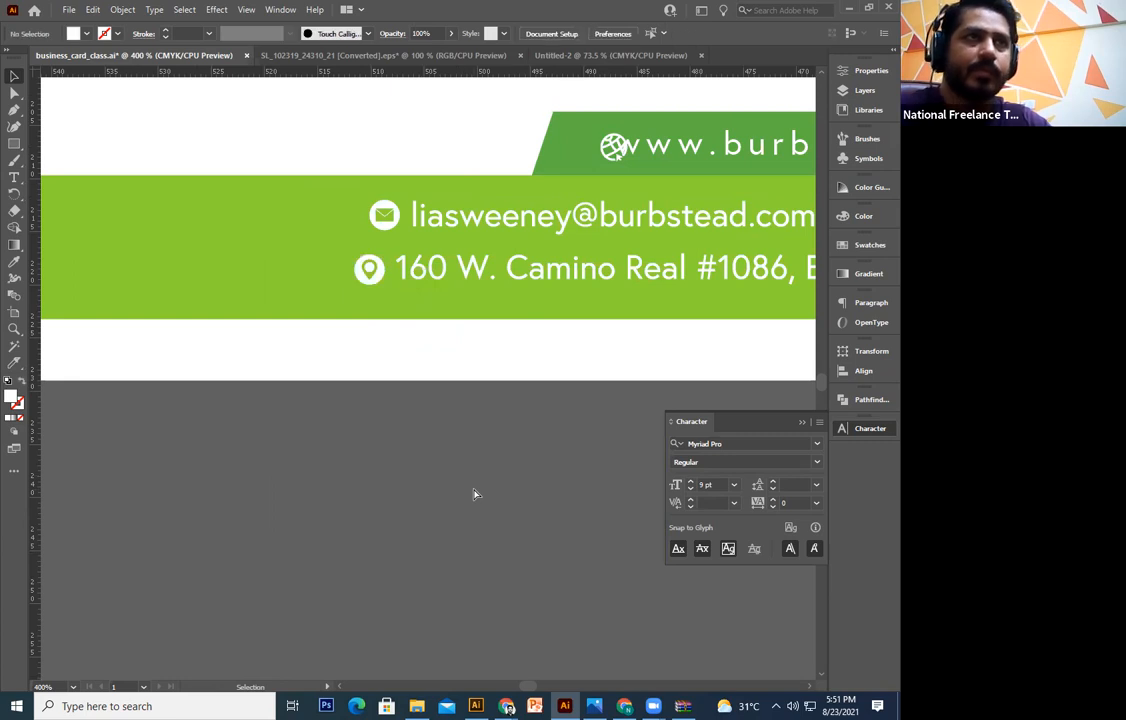
# Examine the footer's contact details and the overall letterhead layout
pyautogui.hotkey('ctrl', '-')
pyautogui.hotkey('ctrl', '-')
pyautogui.hotkey('ctrl', '-')
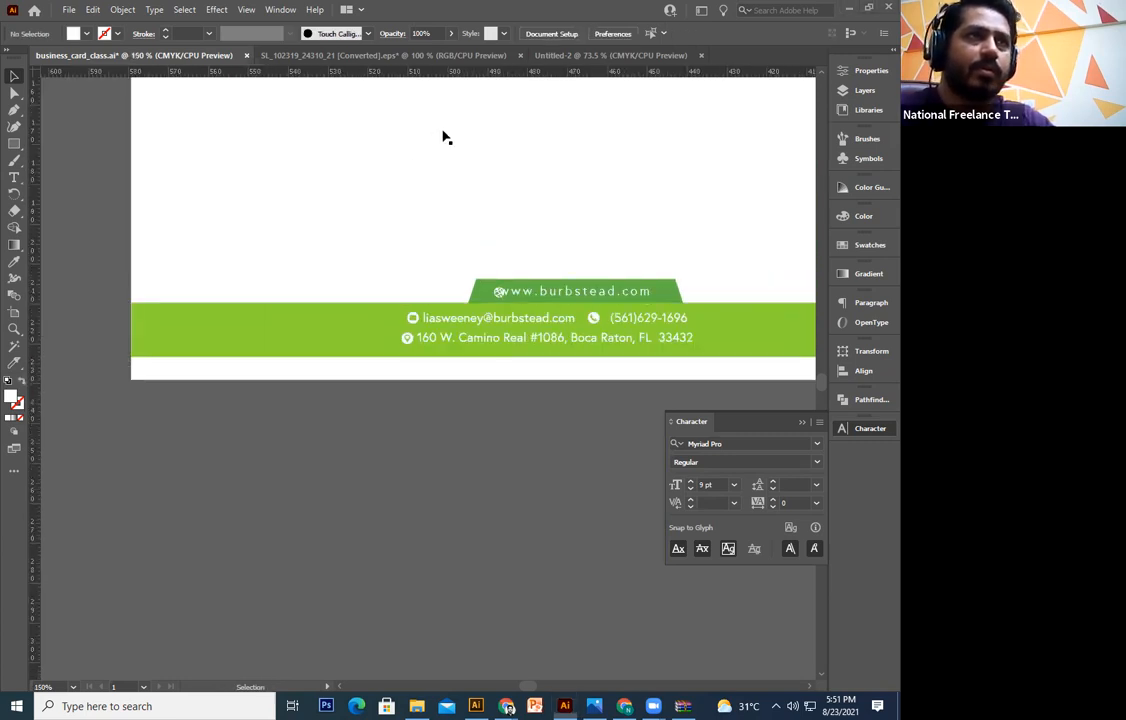
pyautogui.moveTo(397, 469); pyautogui.dragTo(372, 491)
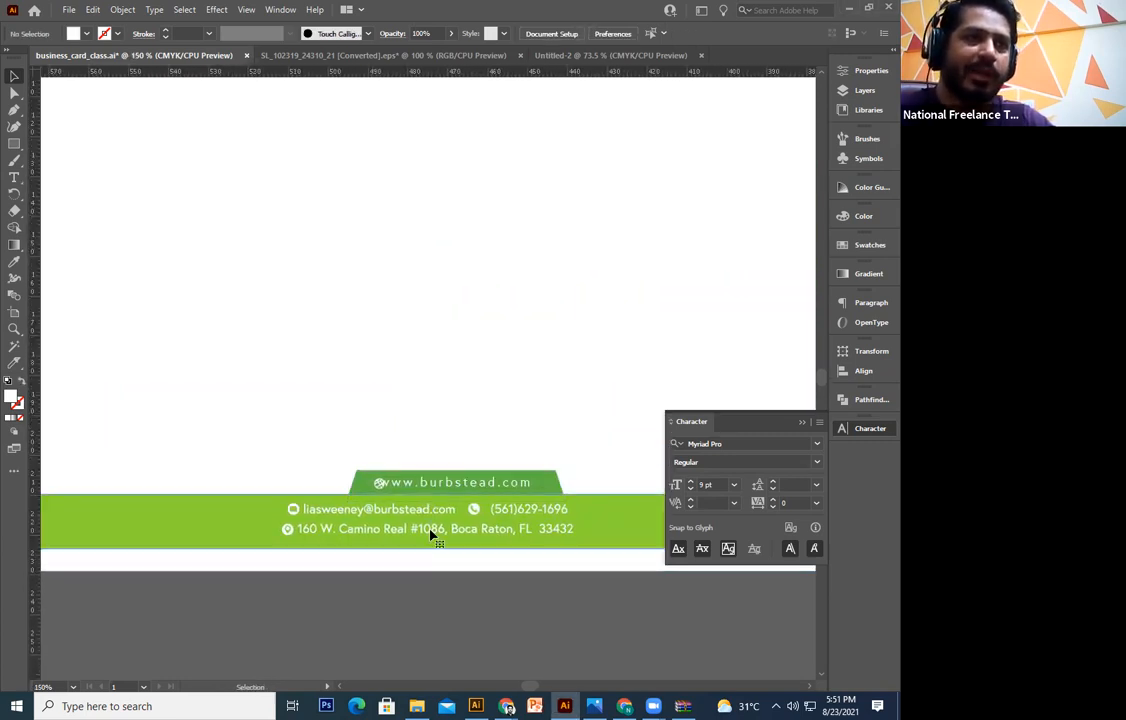
pyautogui.click(431, 534)
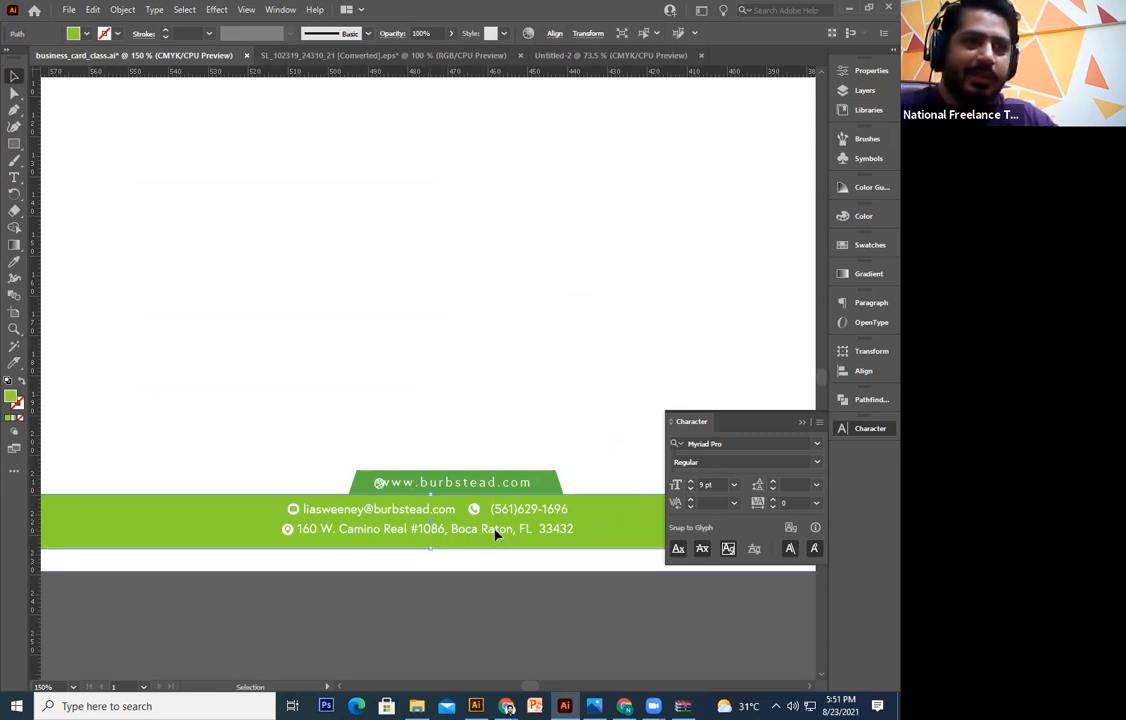
pyautogui.hotkey('ctrl', '-')
pyautogui.hotkey('ctrl', '-')
pyautogui.hotkey('ctrl', '-')
pyautogui.click(496, 535)
pyautogui.moveTo(486, 460); pyautogui.dragTo(449, 652)
pyautogui.click(438, 572)
pyautogui.click(472, 188)
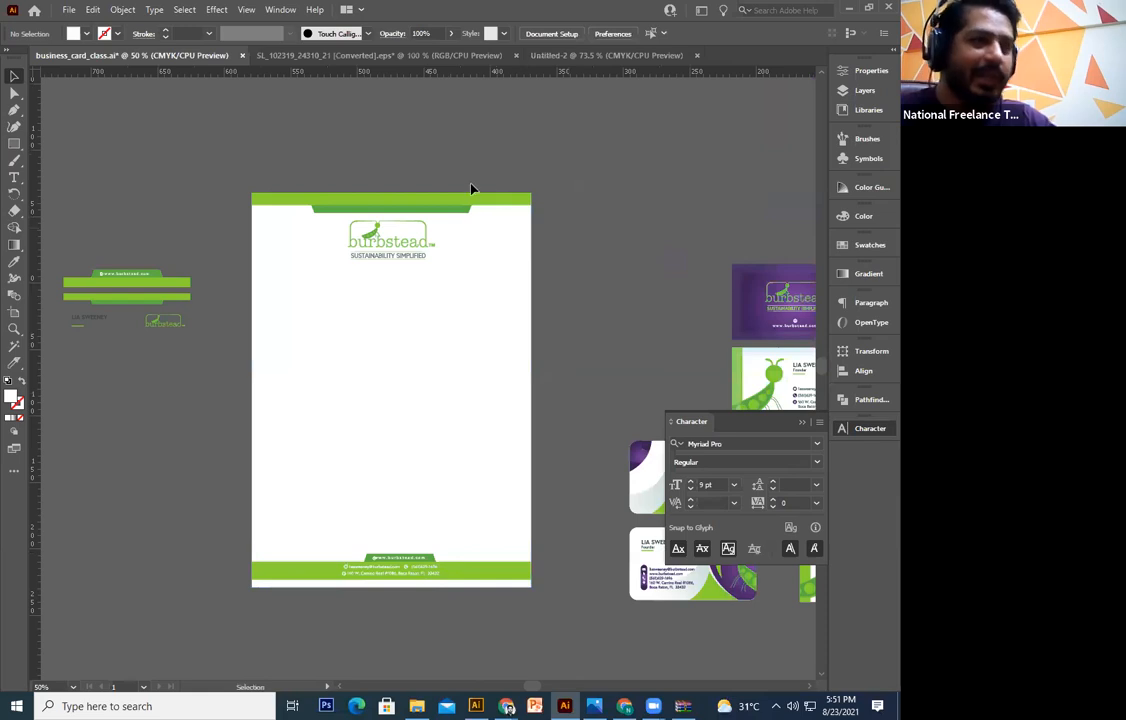
# Select all the letterhead artwork and align it to the horizontal center
pyautogui.moveTo(450, 156); pyautogui.dragTo(250, 662)
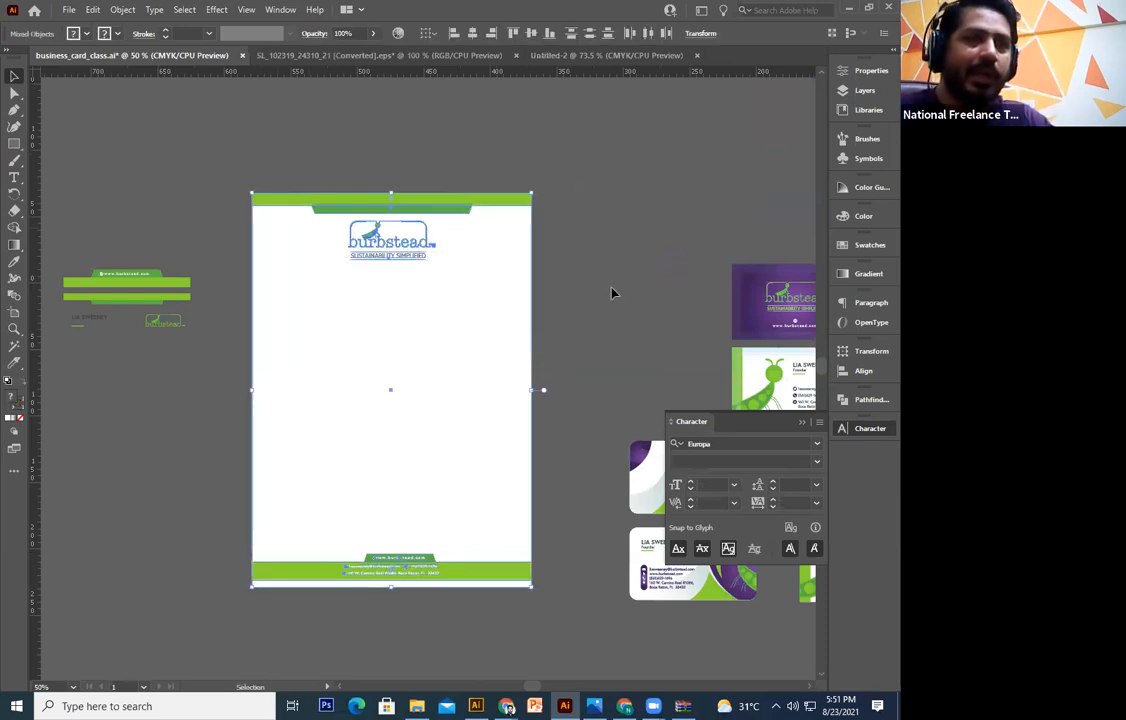
pyautogui.moveTo(533, 236); pyautogui.dragTo(573, 230)
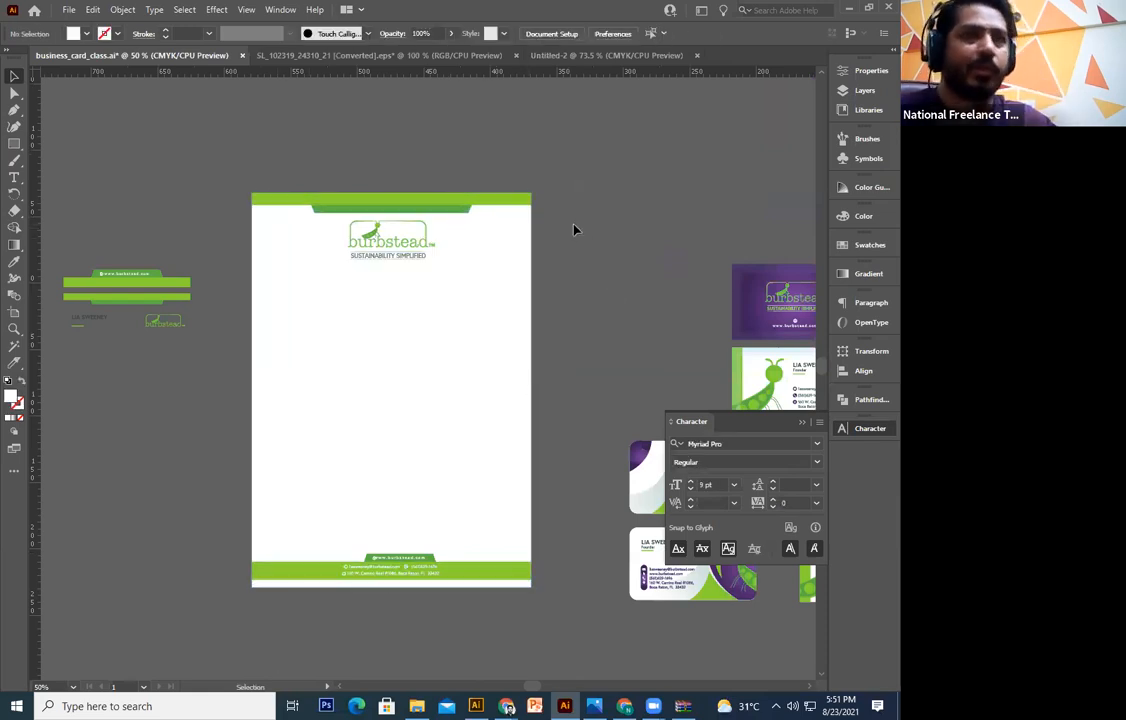
pyautogui.moveTo(492, 183); pyautogui.dragTo(378, 630)
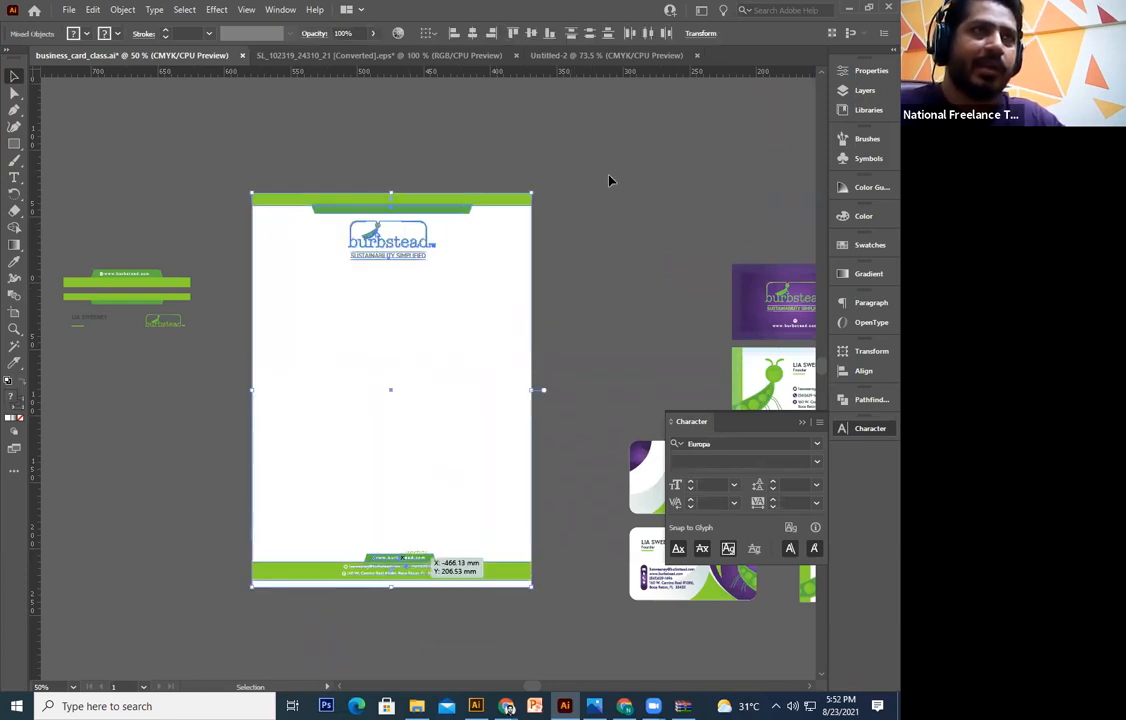
pyautogui.click(474, 34)
pyautogui.click(679, 146)
# Select the footer band, website tab, globe icon and contact text and nudge them down towards the page's bottom edge
pyautogui.moveTo(482, 661); pyautogui.dragTo(573, 539)
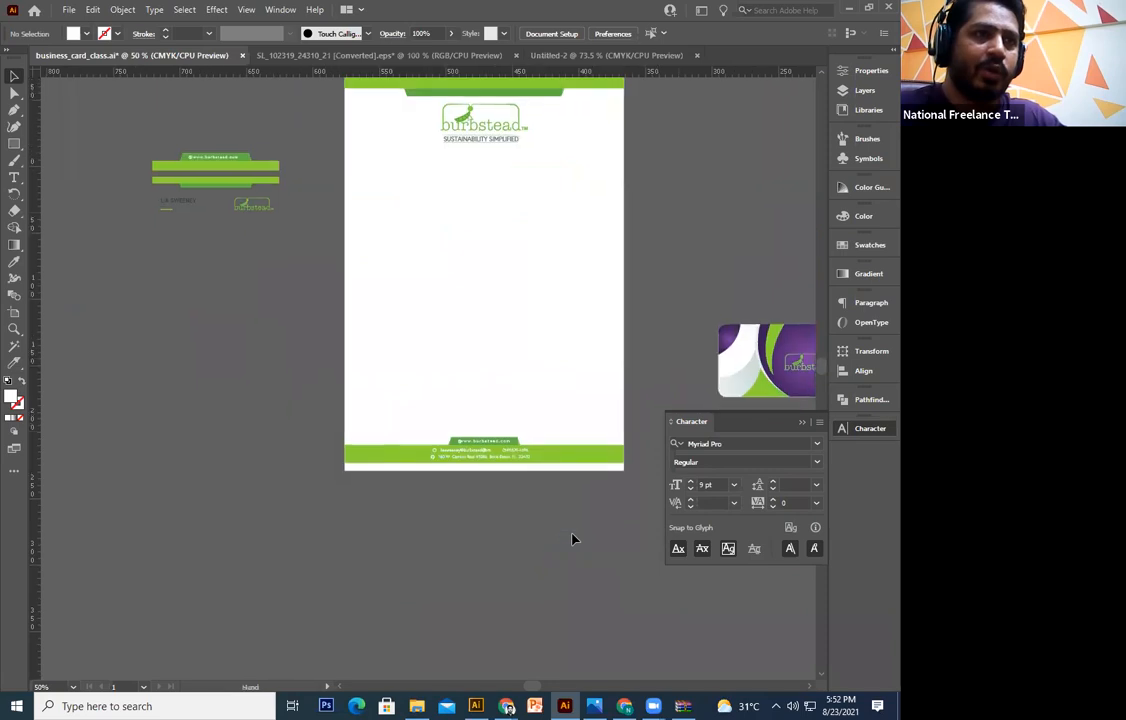
pyautogui.hotkey('ctrl', '+')
pyautogui.hotkey('ctrl', '+')
pyautogui.hotkey('ctrl', '+')
pyautogui.hotkey('ctrl', '+')
pyautogui.hotkey('ctrl', '+')
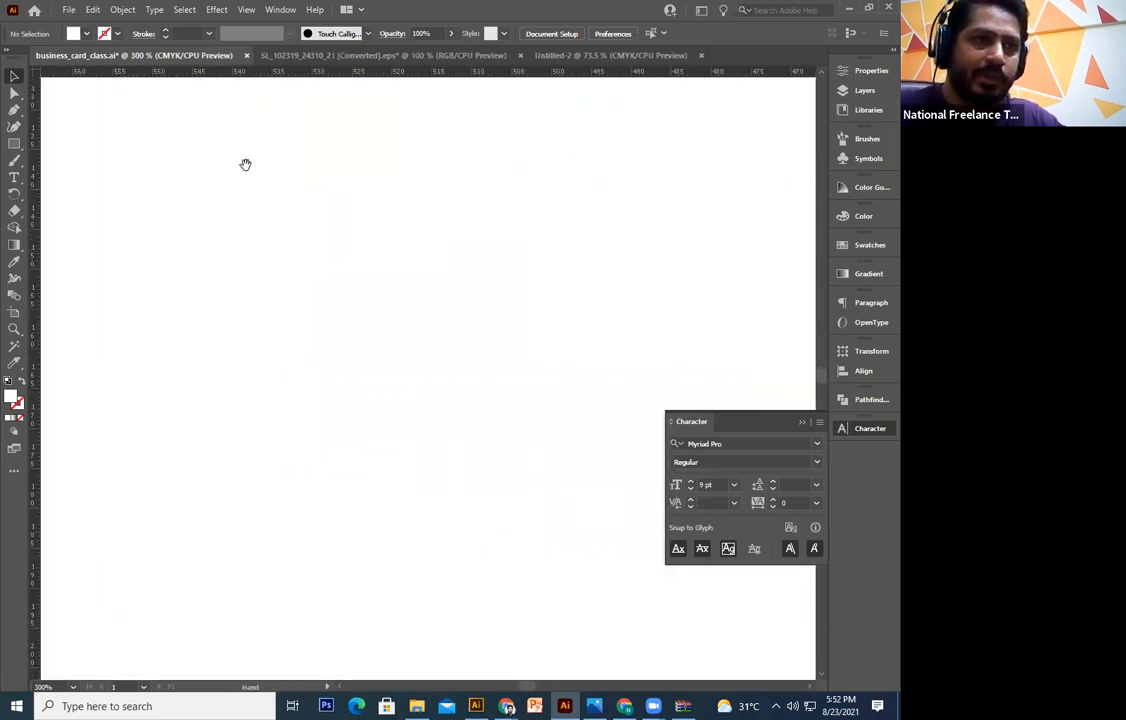
pyautogui.moveTo(590, 258); pyautogui.dragTo(414, 4)
pyautogui.click(614, 233)
pyautogui.keyDown('shift'); pyautogui.click(729, 279); pyautogui.keyUp('shift')
pyautogui.keyDown('shift'); pyautogui.click(729, 280); pyautogui.keyUp('shift')
pyautogui.keyDown('shift'); pyautogui.click(729, 280); pyautogui.keyUp('shift')
pyautogui.keyDown('shift'); pyautogui.click(429, 322); pyautogui.keyUp('shift')
pyautogui.keyDown('shift'); pyautogui.click(336, 316); pyautogui.keyUp('shift')
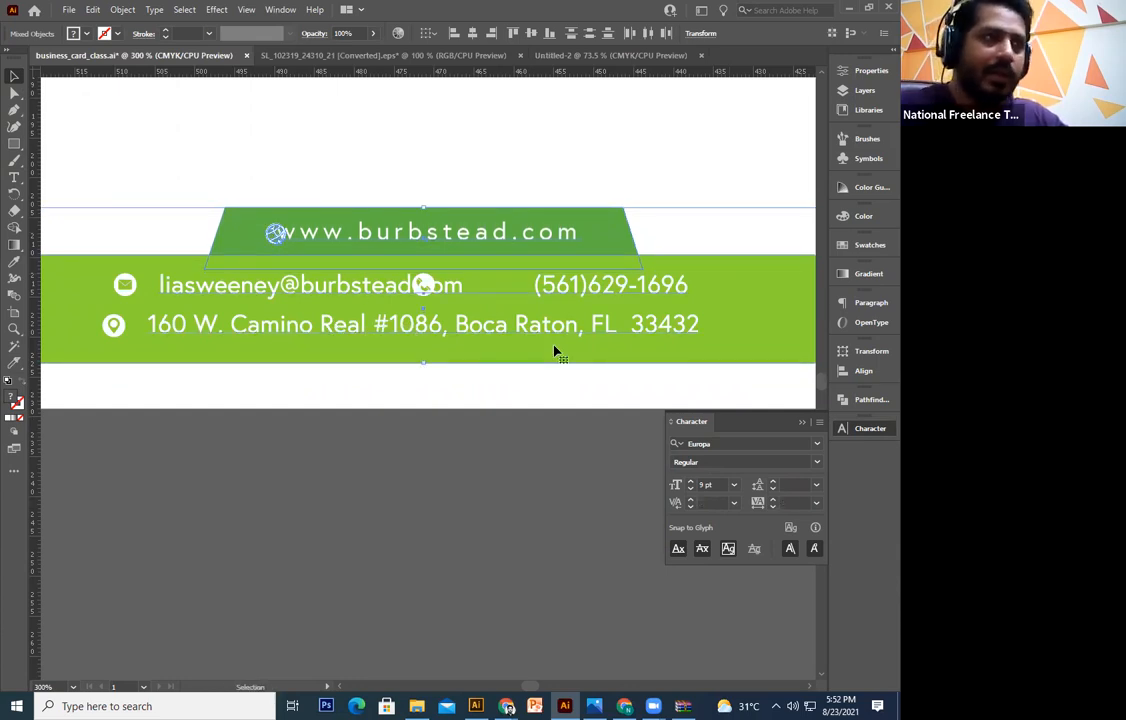
pyautogui.press('Down')
pyautogui.press('Down')
pyautogui.press('Down')
pyautogui.press('Down')
pyautogui.press('Down')
pyautogui.press('Down')
pyautogui.press('Down')
pyautogui.press('Down')
pyautogui.press('Down')
pyautogui.press('Down')
pyautogui.press('Down')
pyautogui.press('Down')
pyautogui.press('Down')
pyautogui.press('Down')
pyautogui.press('Down')
pyautogui.press('Down')
pyautogui.press('Down')
pyautogui.press('Down')
pyautogui.press('Down')
pyautogui.press('Down')
pyautogui.press('Down')
pyautogui.press('Down')
pyautogui.press('Down')
pyautogui.press('Down')
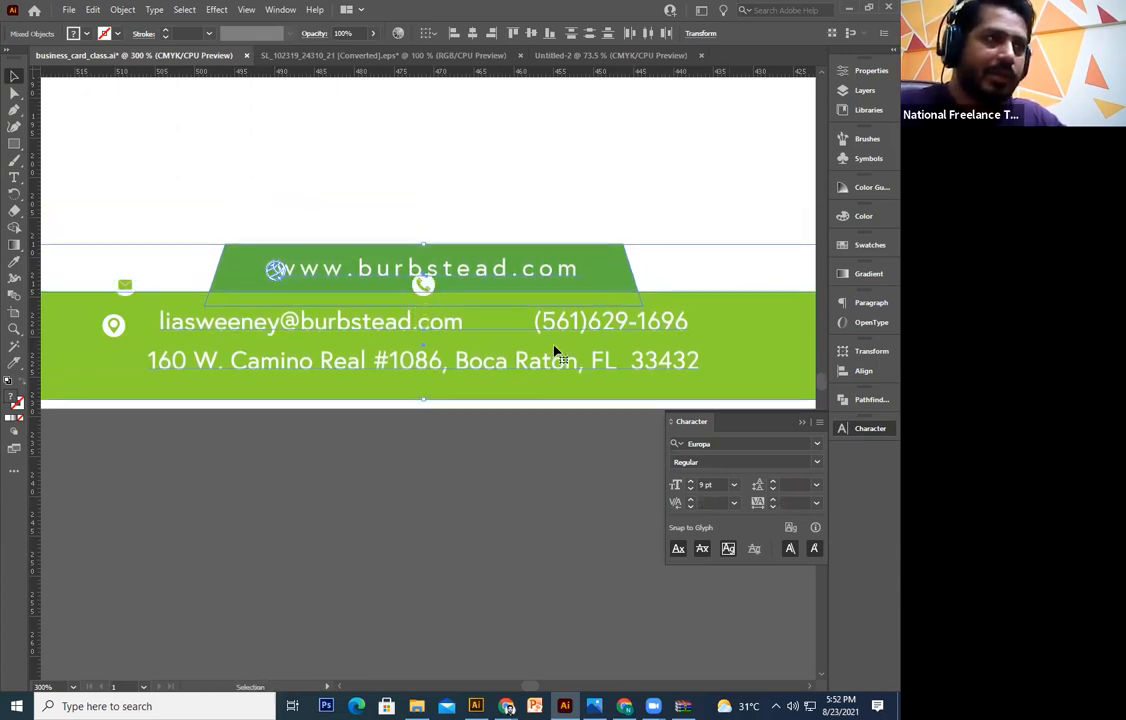
# Position the selected footer artwork so its lower edge sits flush with the letterhead page's bottom edge
pyautogui.click(516, 570)
pyautogui.hotkey('ctrl', '=')
pyautogui.hotkey('ctrl', '=')
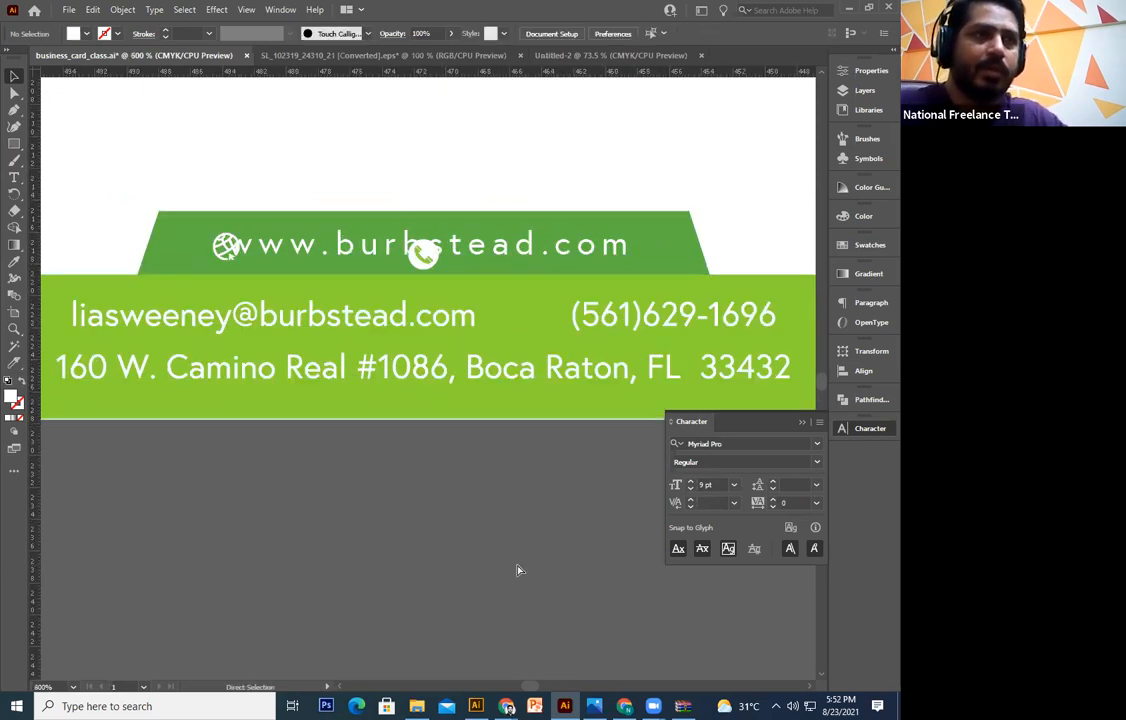
pyautogui.hotkey('ctrl', 'a')
pyautogui.hotkey('ctrl', '=')
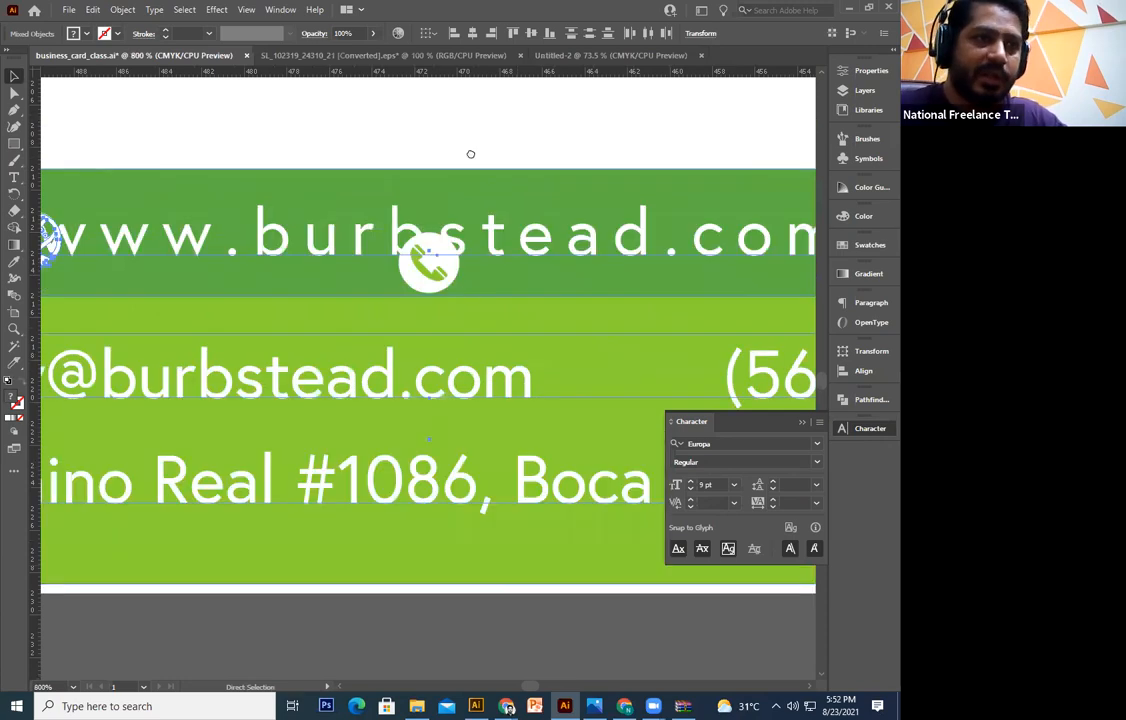
pyautogui.hotkey('ctrl', '=')
pyautogui.hotkey('ctrl', '=')
pyautogui.hotkey('ctrl', '=')
pyautogui.scroll(-6, 498, 289)
pyautogui.moveTo(498, 286); pyautogui.dragTo(496, 302)
pyautogui.click(470, 519)
# Move the envelope, location pin and phone icons down into the footer beside their matching e-mail, address and phone text
pyautogui.hotkey('ctrl', '-')
pyautogui.hotkey('ctrl', '-')
pyautogui.hotkey('ctrl', '-')
pyautogui.hotkey('ctrl', '-')
pyautogui.hotkey('ctrl', '-')
pyautogui.hotkey('ctrl', '-')
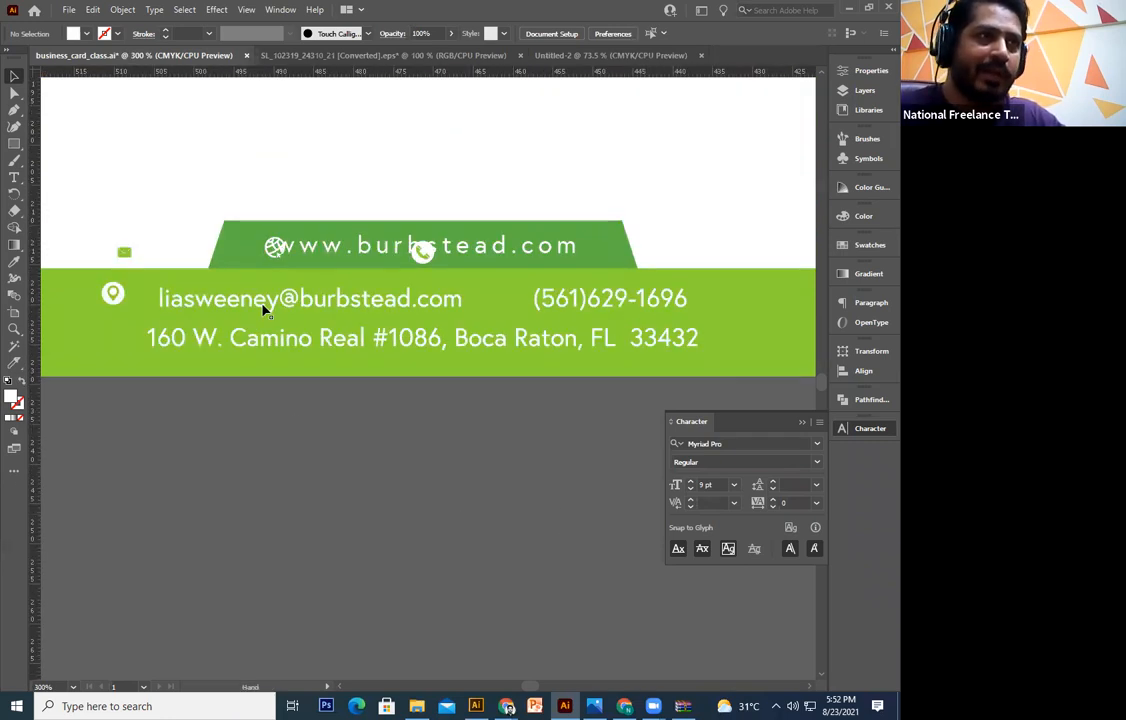
pyautogui.moveTo(125, 255); pyautogui.dragTo(262, 310)
pyautogui.click(261, 307)
pyautogui.moveTo(259, 397); pyautogui.dragTo(246, 391)
pyautogui.click(237, 347)
pyautogui.moveTo(243, 303); pyautogui.dragTo(260, 345)
pyautogui.moveTo(548, 300); pyautogui.dragTo(616, 359)
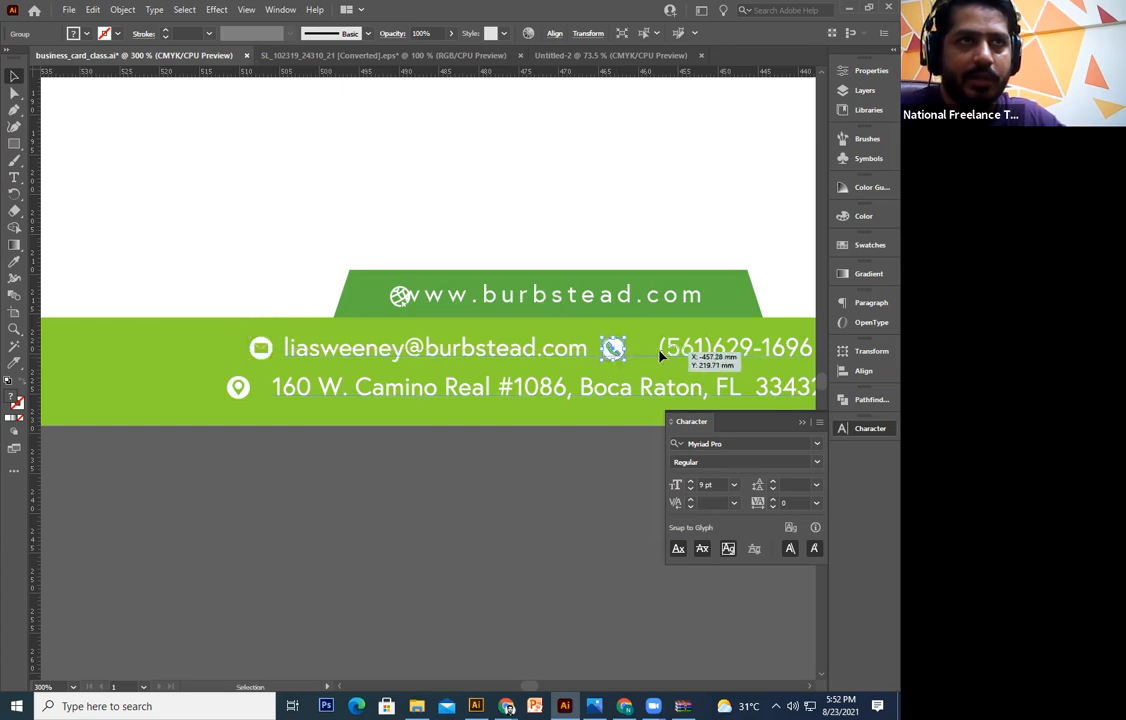
# Remove the extra spaces in front of the phone number in the footer's contact line
pyautogui.doubleClick(691, 385)
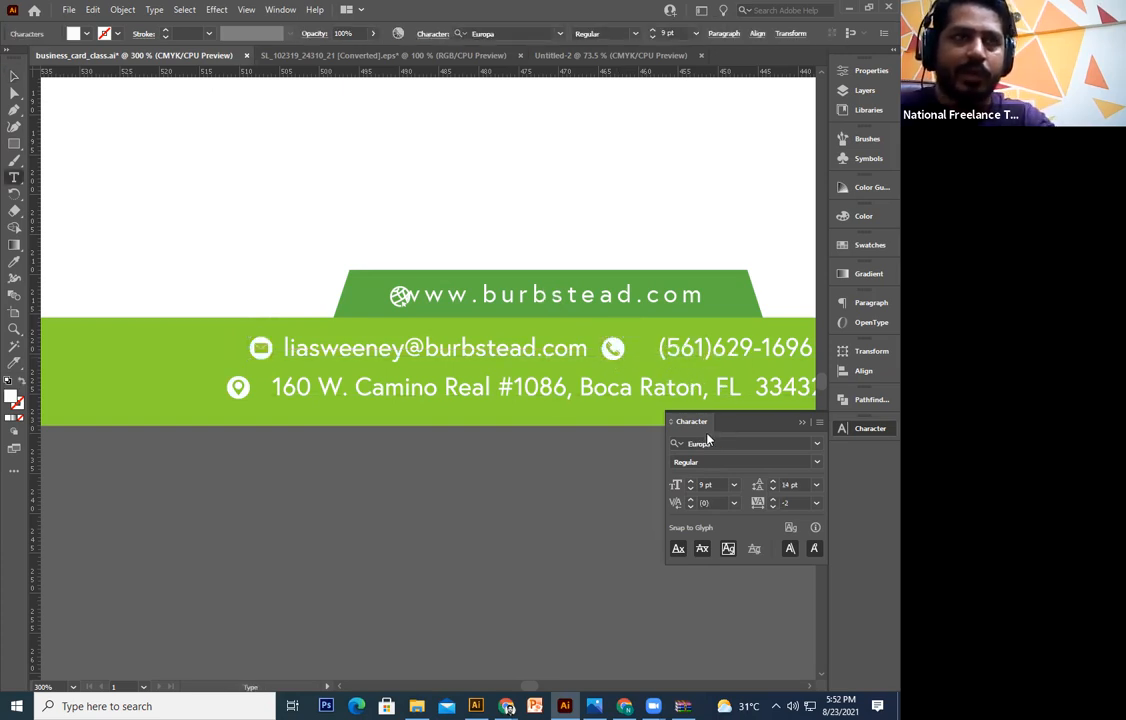
pyautogui.press('BackSpace')
pyautogui.press('BackSpace')
pyautogui.press('BackSpace')
pyautogui.press('BackSpace')
pyautogui.press('BackSpace')
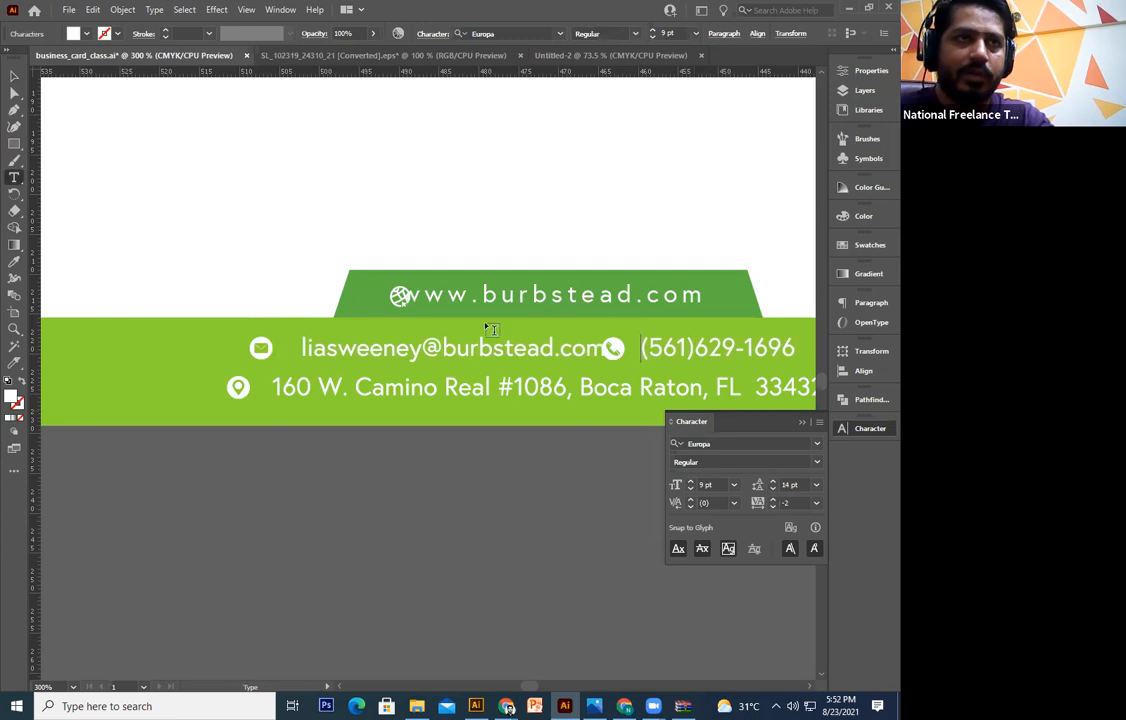
pyautogui.click(14, 76)
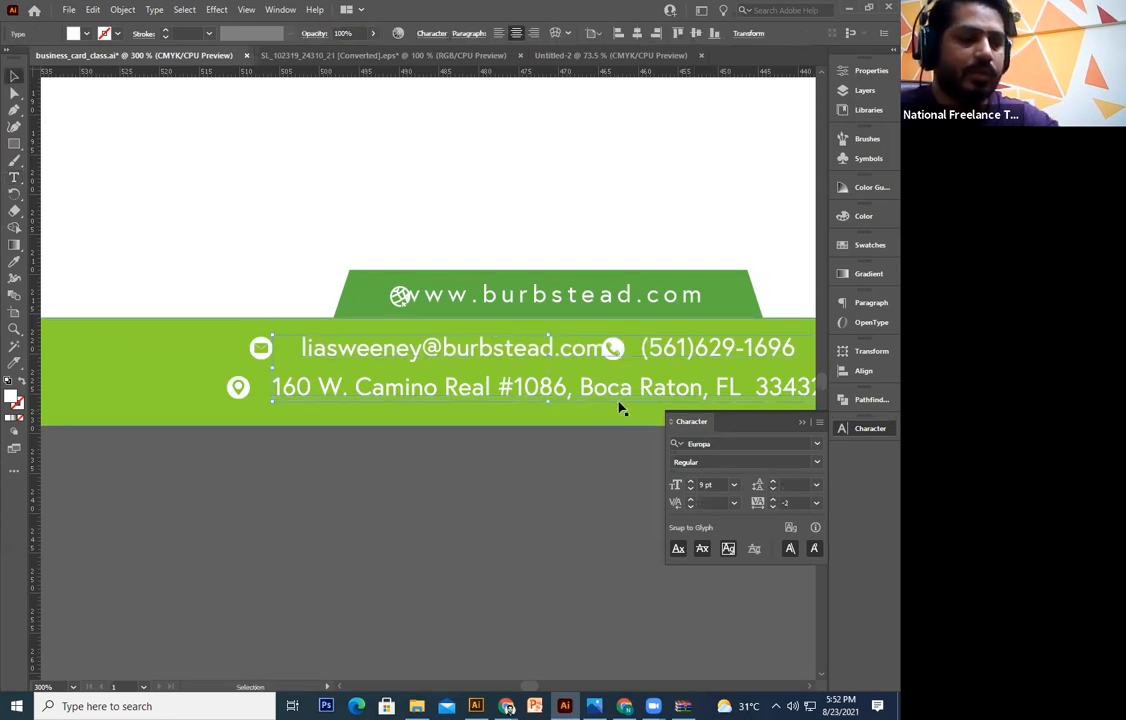
# Nudge the phone icon closer to the phone number and the envelope icon closer to the e-mail text
pyautogui.hotkey('ctrl', 'shift', 'a')
pyautogui.click(614, 354)
pyautogui.press('Right')
pyautogui.press('Right')
pyautogui.press('Right')
pyautogui.click(470, 452)
pyautogui.press('Right')
pyautogui.press('Right')
pyautogui.press('Right')
pyautogui.press('Right')
pyautogui.press('Right')
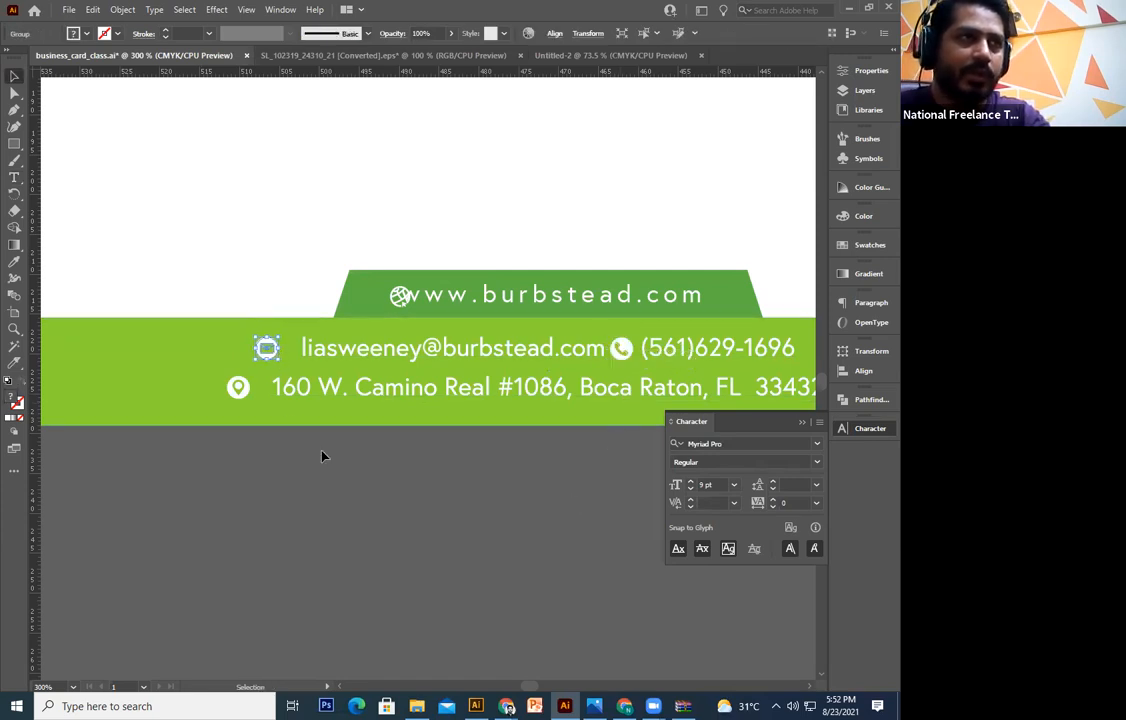
# Nudge the location pin icon right so it sits close to the start of the address line
pyautogui.click(243, 390)
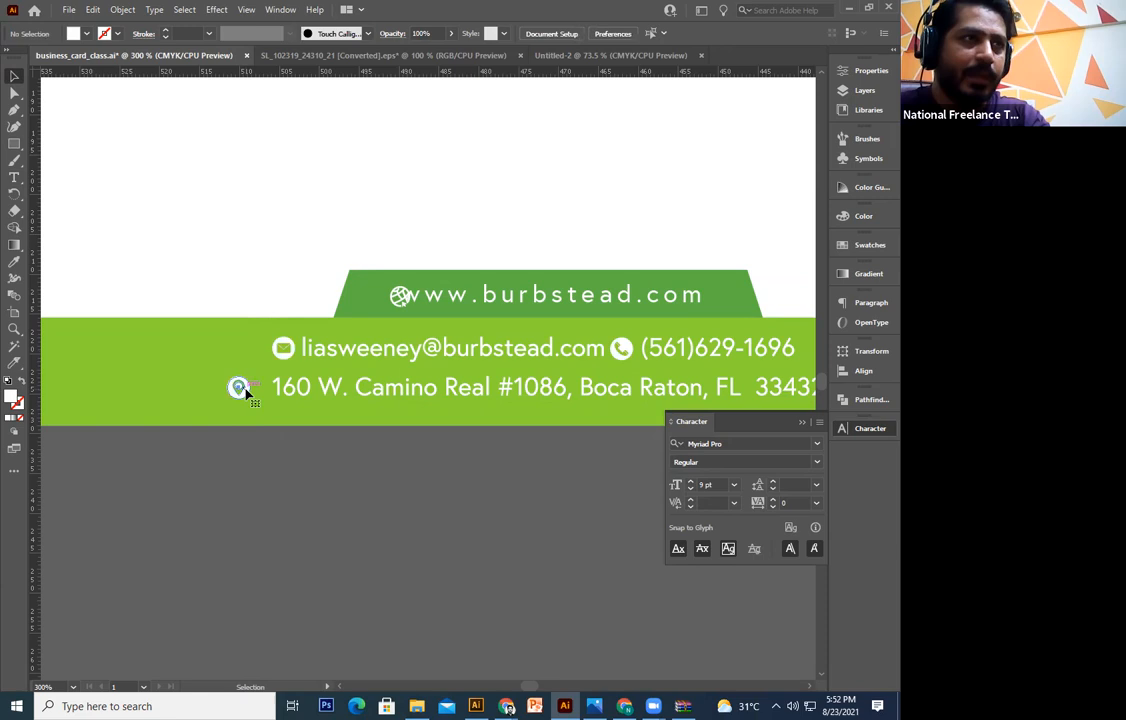
pyautogui.press('Right')
pyautogui.press('Right')
pyautogui.press('Right')
pyautogui.press('Right')
pyautogui.press('Right')
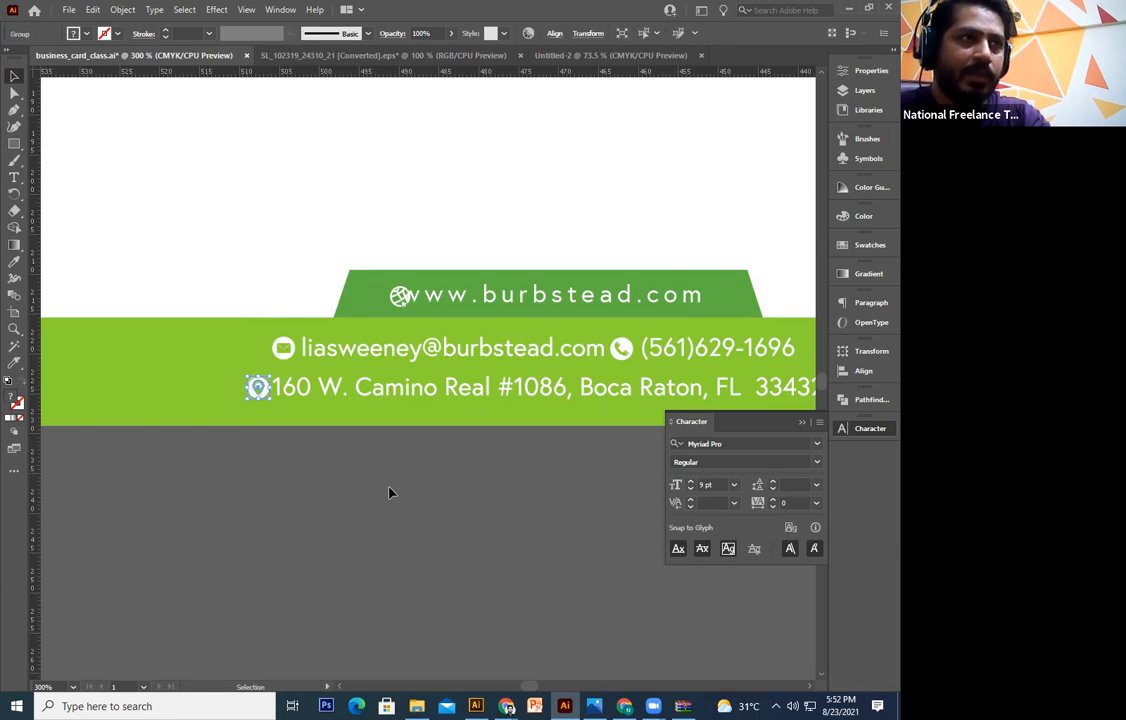
# Examine the repositioned footer and the overall letterhead layout
pyautogui.click(390, 492)
pyautogui.hotkey('ctrl', '-')
pyautogui.hotkey('ctrl', '-')
pyautogui.hotkey('ctrl', '-')
pyautogui.hotkey('ctrl', '-')
pyautogui.hotkey('ctrl', '-')
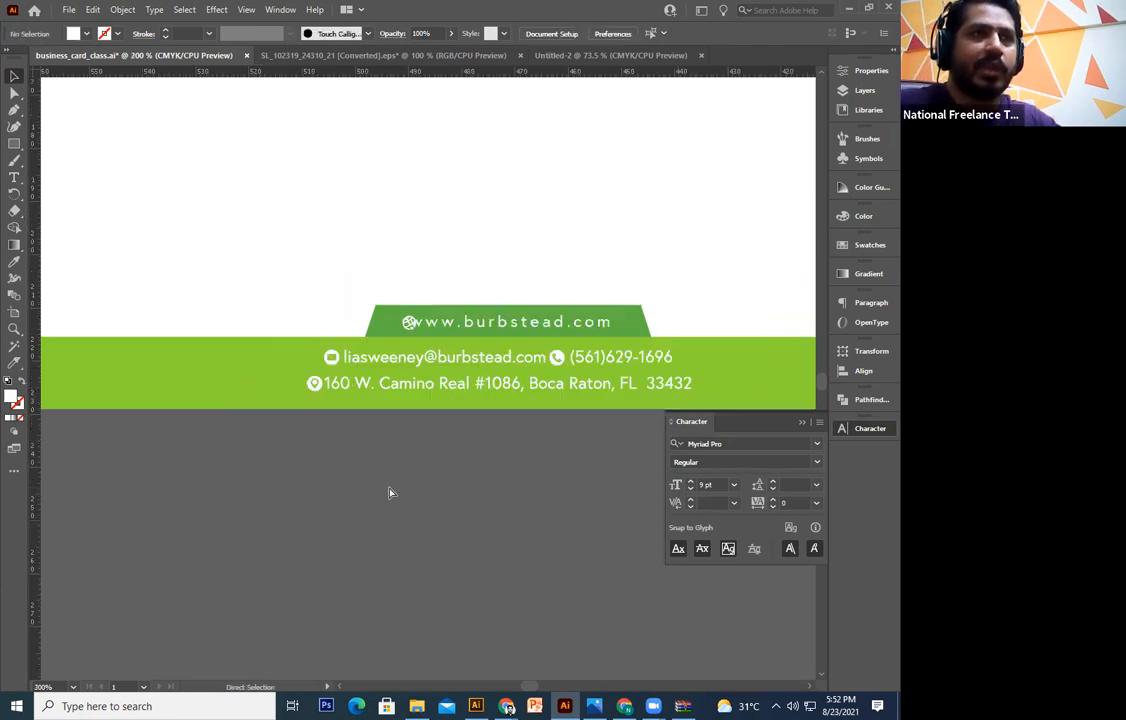
pyautogui.hotkey('ctrl', '-')
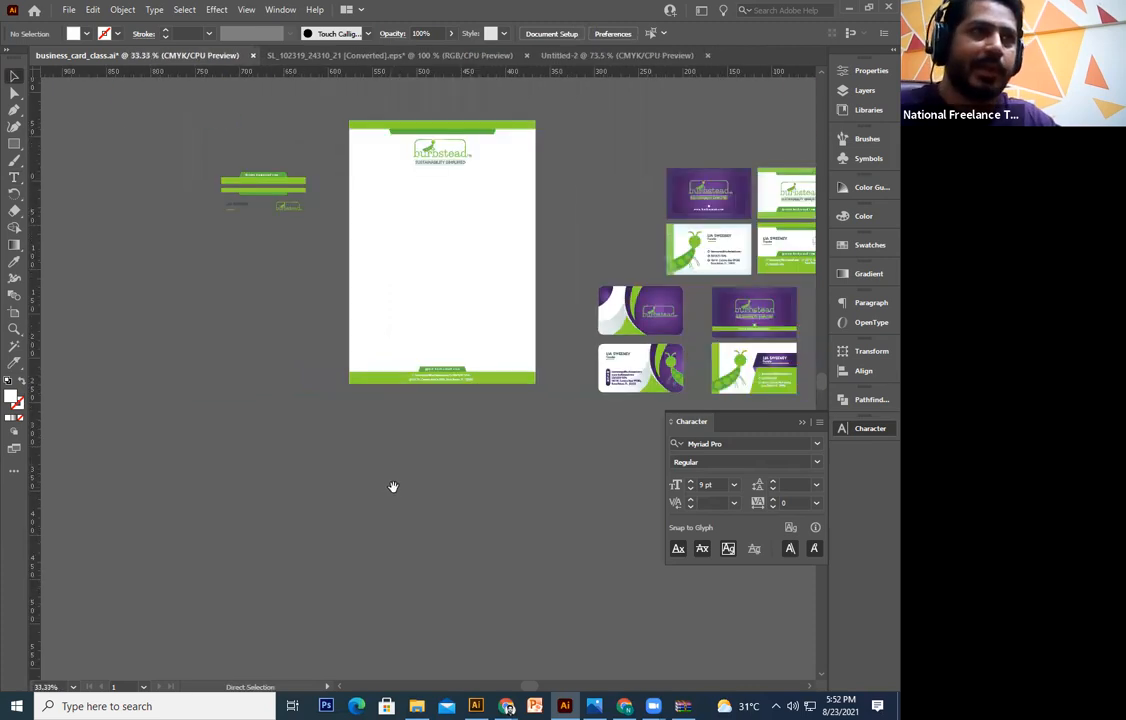
pyautogui.hotkey('ctrl', '+')
pyautogui.hotkey('ctrl', '+')
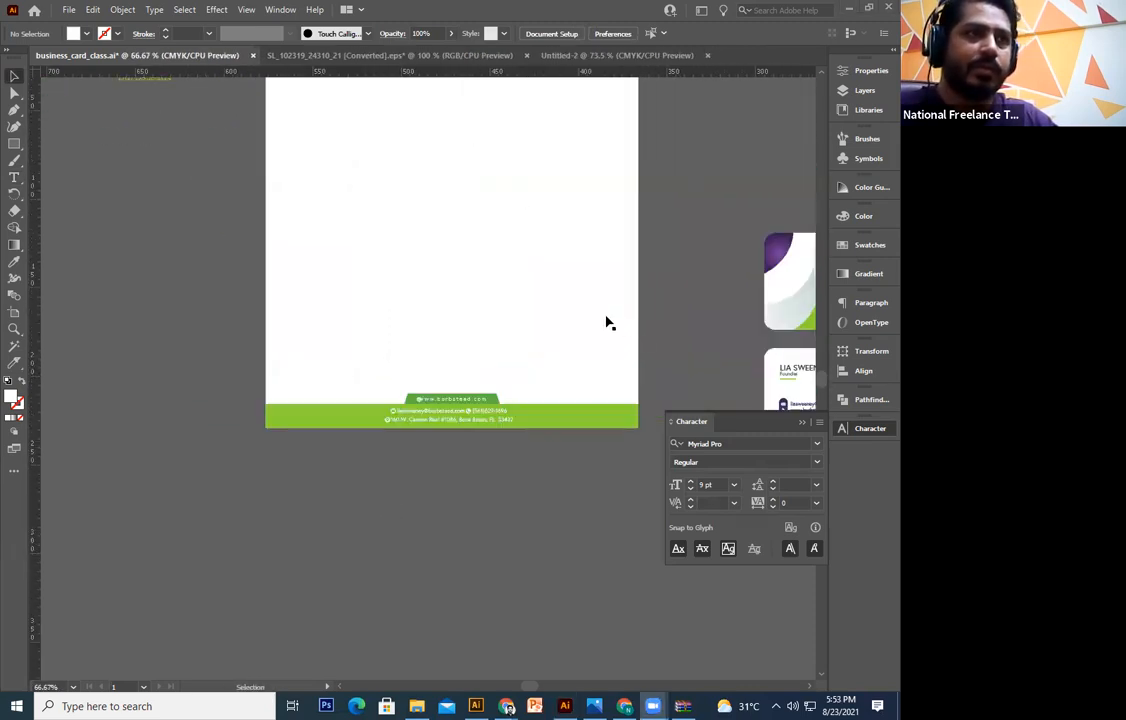
pyautogui.hotkey('ctrl', '-')
pyautogui.hotkey('ctrl', '-')
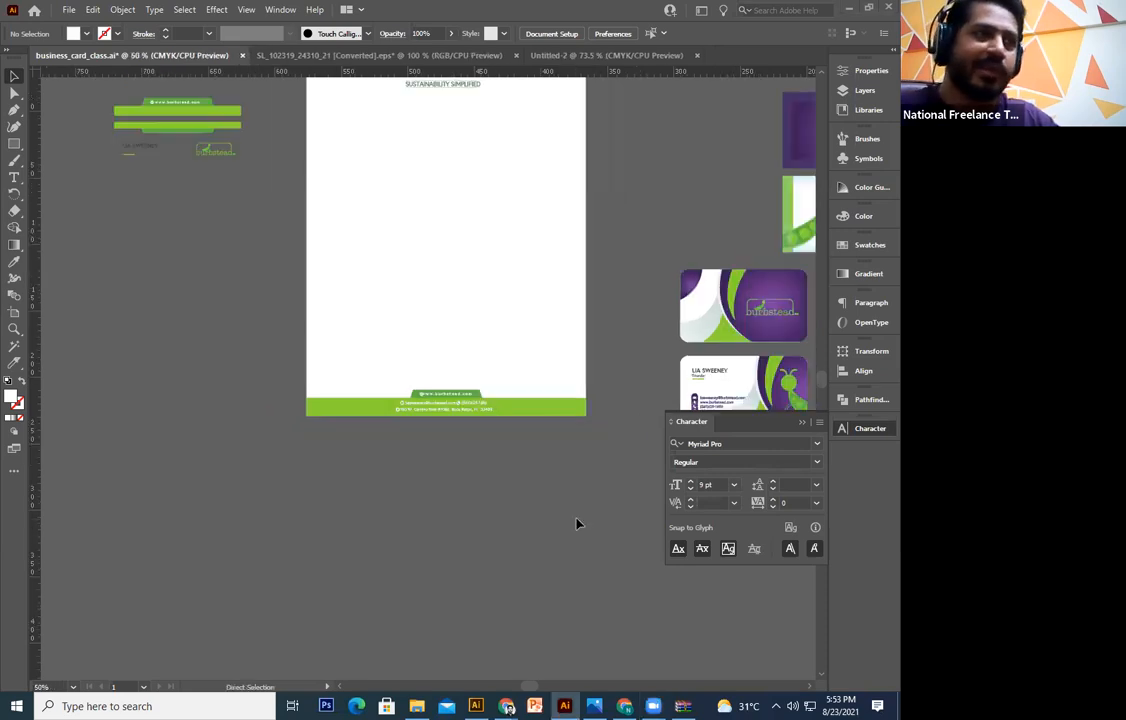
pyautogui.moveTo(570, 228); pyautogui.dragTo(574, 234)
pyautogui.moveTo(573, 165); pyautogui.dragTo(357, 510)
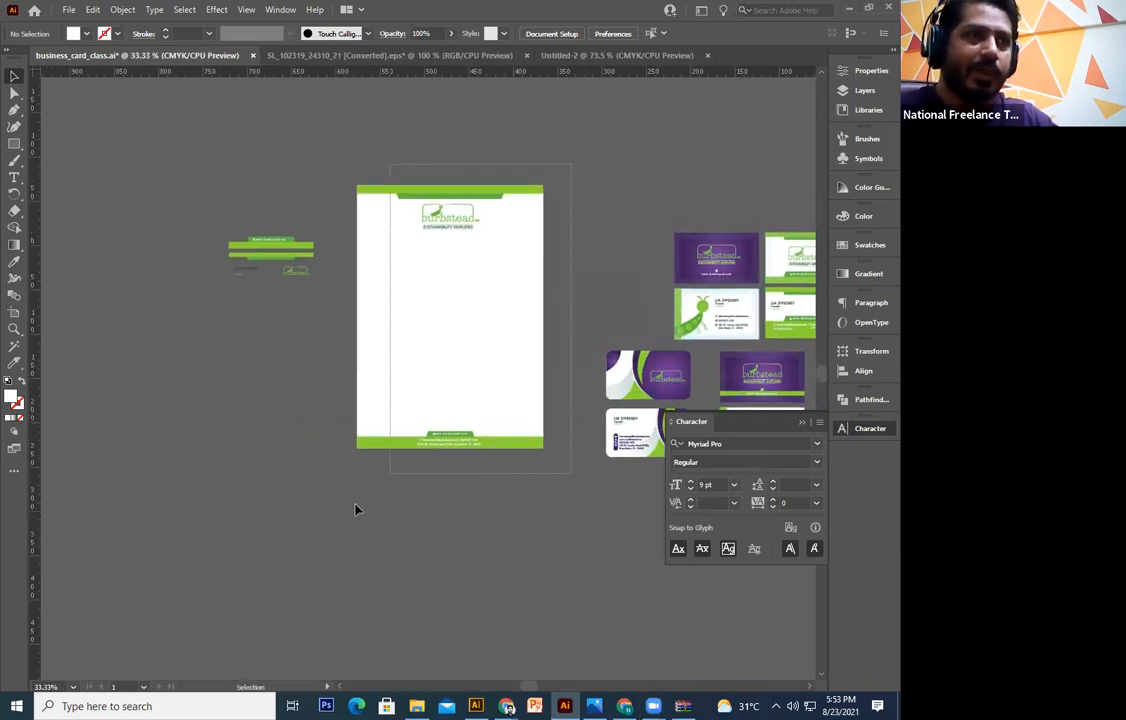
# Delete the leftover green bands, website tab, name text and small logo lying beside the letterhead
pyautogui.click(319, 243)
pyautogui.moveTo(327, 206); pyautogui.dragTo(209, 359)
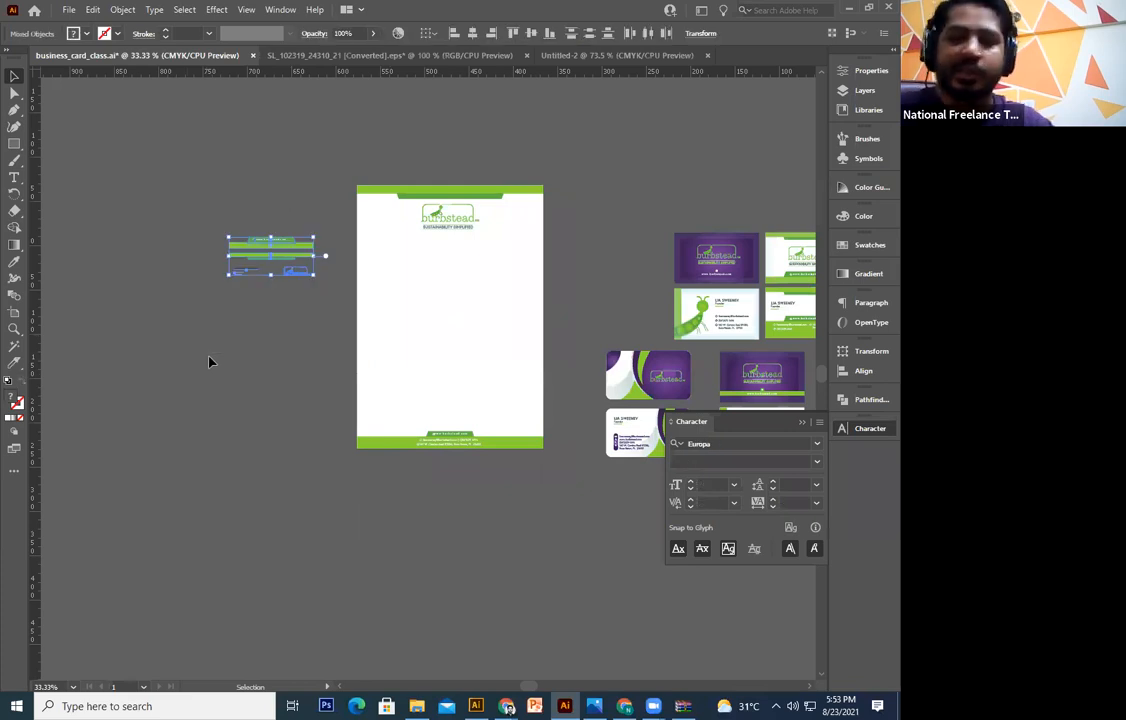
pyautogui.hotkey('ctrl', '+')
pyautogui.hotkey('ctrl', '+')
pyautogui.hotkey('ctrl', '+')
pyautogui.moveTo(173, 159); pyautogui.dragTo(467, 400)
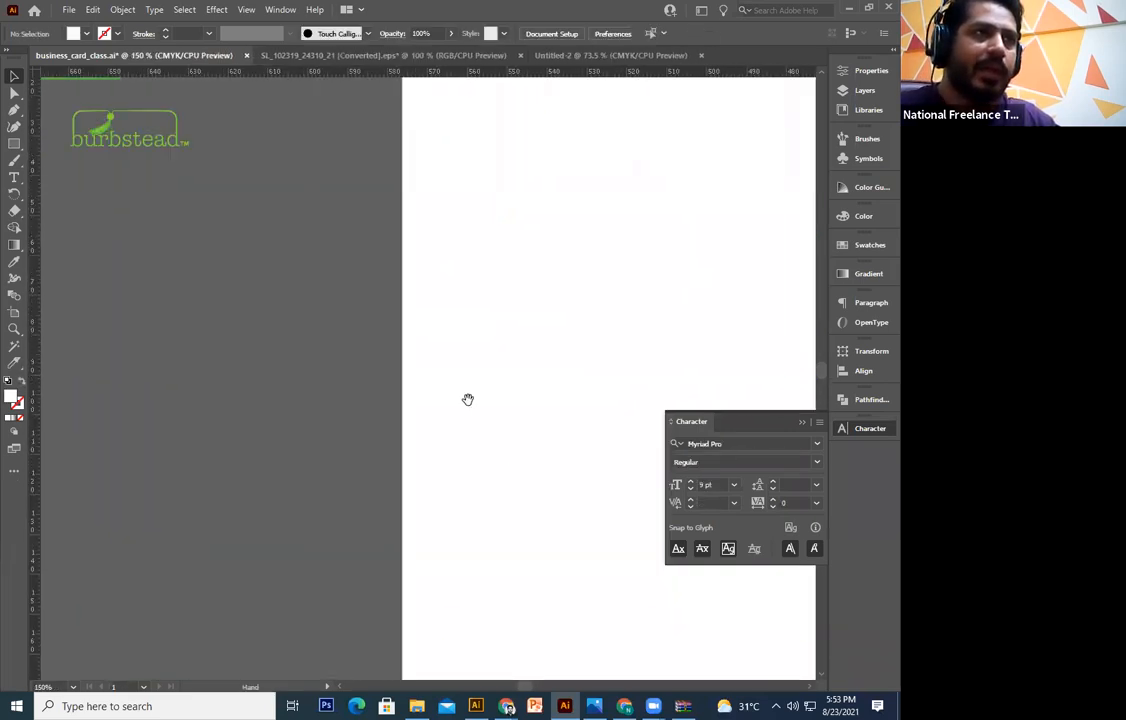
pyautogui.moveTo(90, 290); pyautogui.dragTo(281, 463)
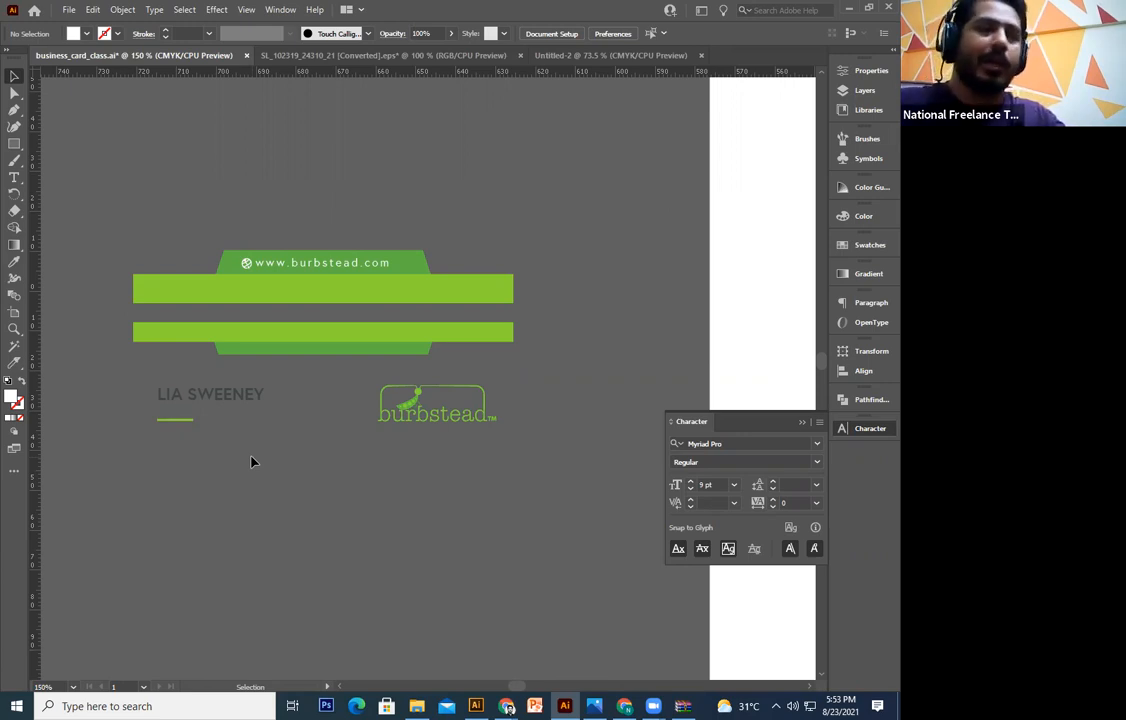
pyautogui.hotkey('ctrl', '-')
pyautogui.hotkey('ctrl', '-')
pyautogui.hotkey('ctrl', '-')
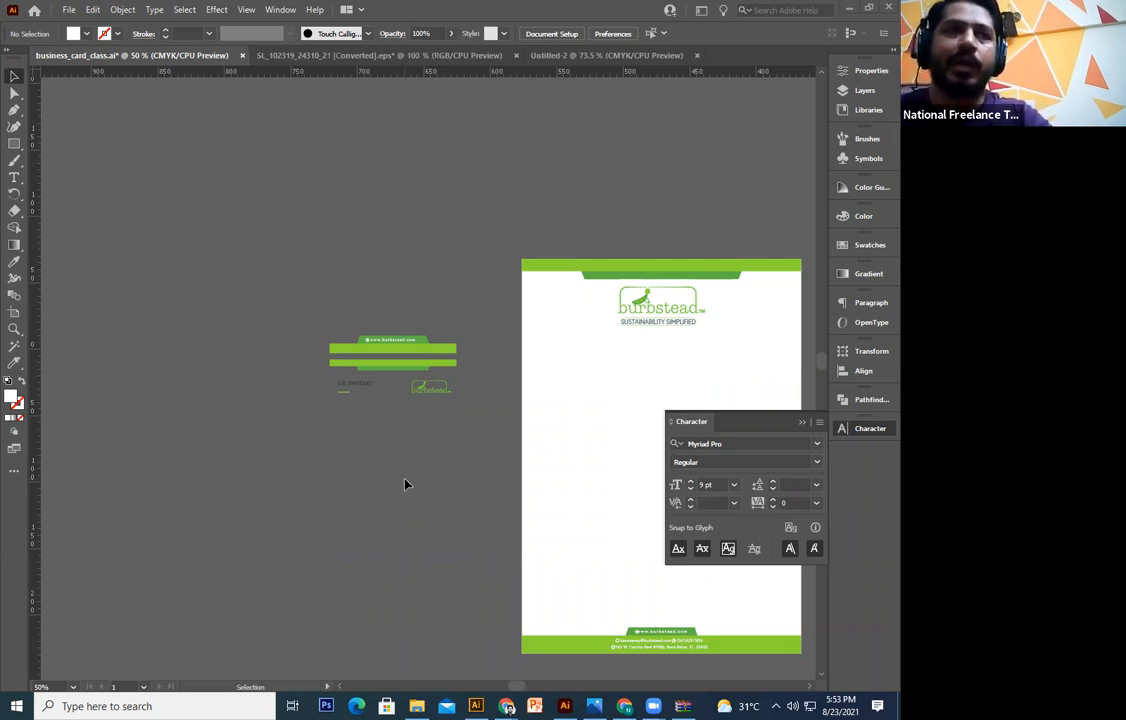
pyautogui.moveTo(460, 298); pyautogui.dragTo(334, 470)
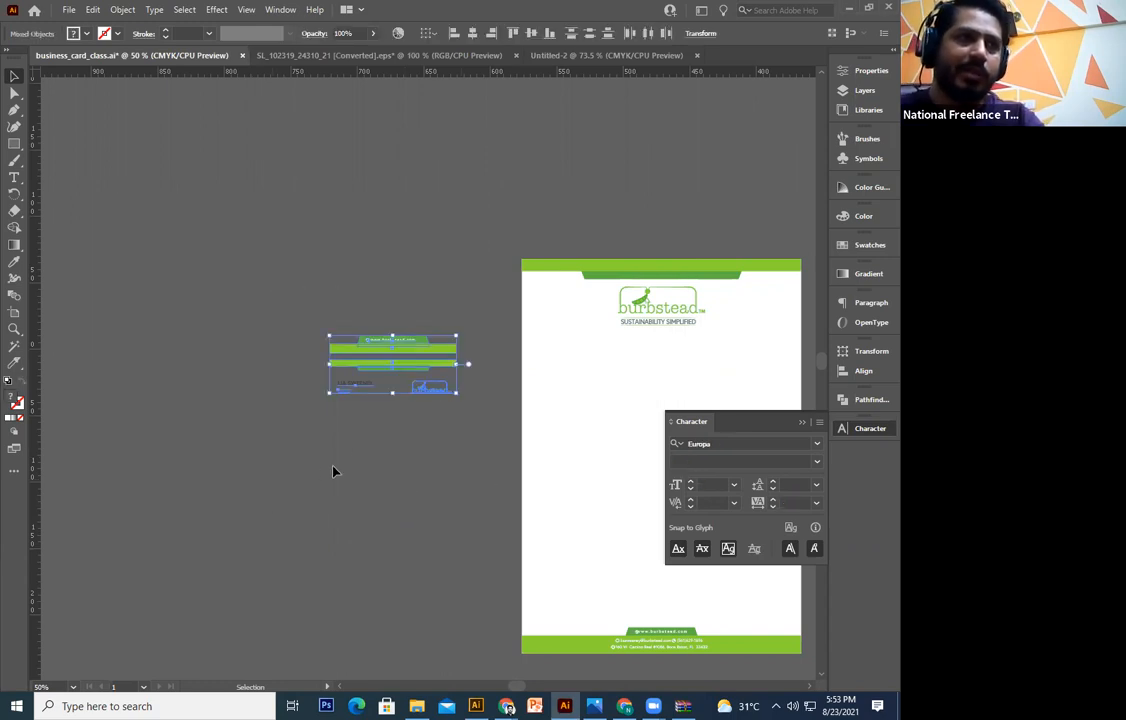
pyautogui.press('Delete')
# Examine the business card designs next to the letterhead to choose one for another letterhead
pyautogui.moveTo(512, 215); pyautogui.dragTo(361, 218)
pyautogui.moveTo(499, 380); pyautogui.dragTo(332, 332)
pyautogui.moveTo(506, 512); pyautogui.dragTo(403, 476)
pyautogui.moveTo(586, 405); pyautogui.dragTo(337, 473)
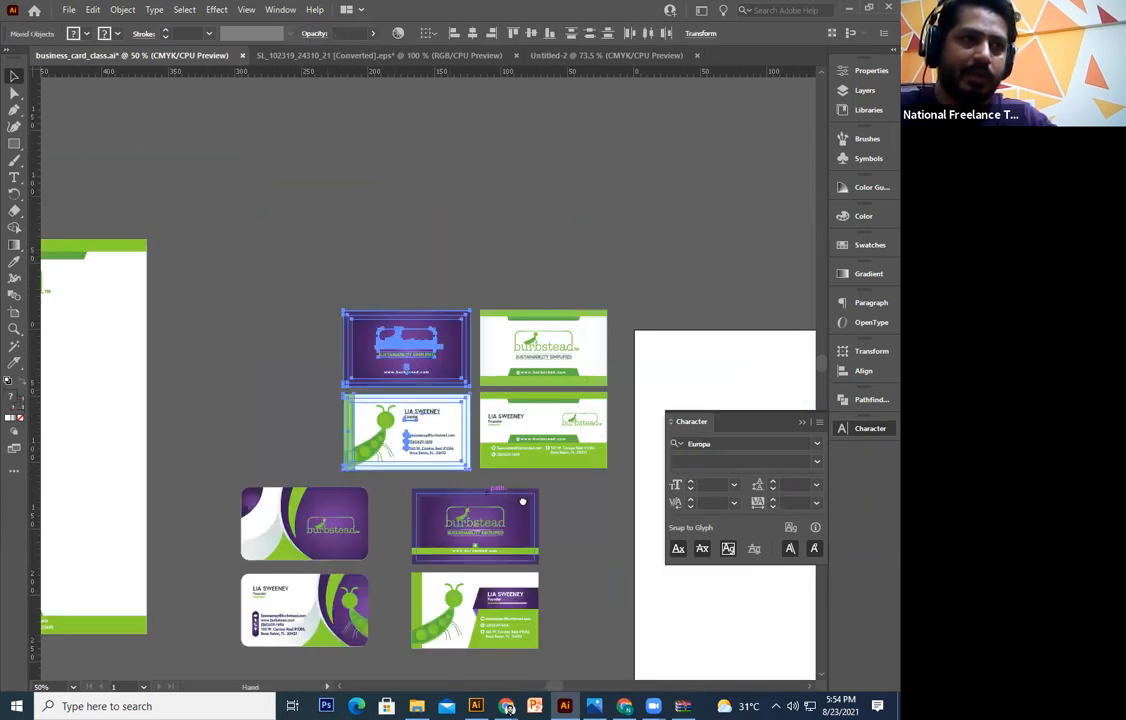
pyautogui.moveTo(215, 412); pyautogui.dragTo(343, 412)
pyautogui.click(417, 405)
pyautogui.moveTo(161, 378); pyautogui.dragTo(359, 360)
pyautogui.moveTo(258, 416); pyautogui.dragTo(277, 358)
pyautogui.moveTo(271, 506); pyautogui.dragTo(243, 490)
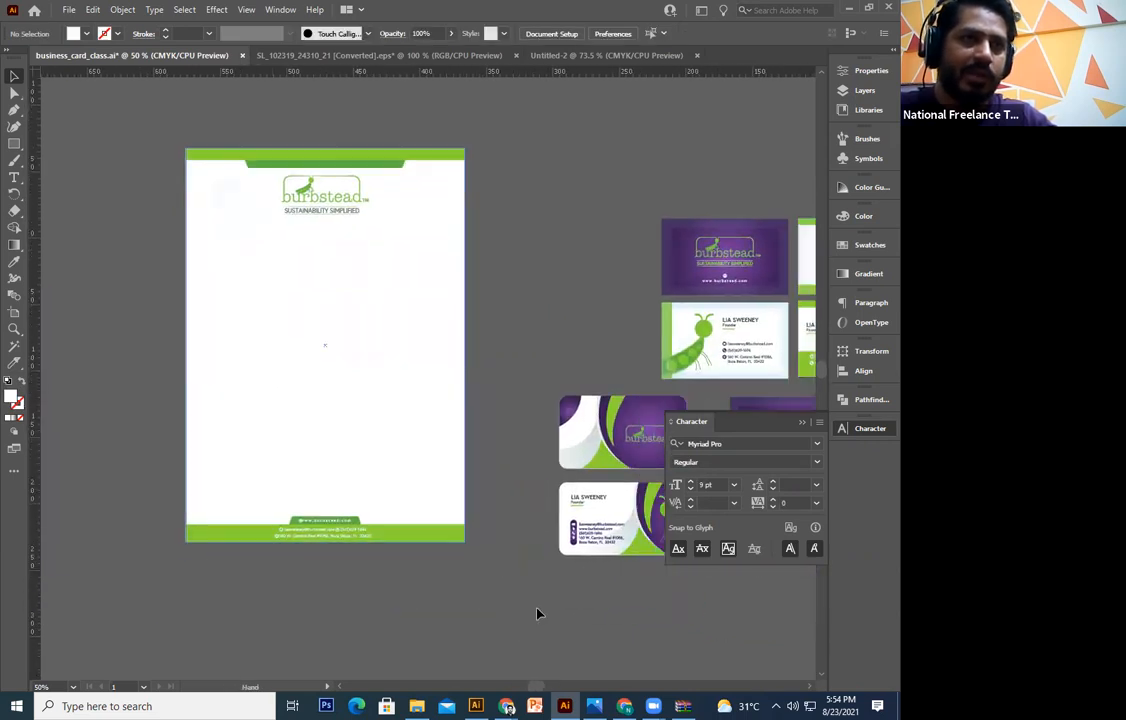
# Copy the purple card with the green stripe and its matching contact card to the empty area left of the letterhead
pyautogui.moveTo(538, 612); pyautogui.dragTo(223, 637)
pyautogui.moveTo(563, 420); pyautogui.dragTo(395, 620)
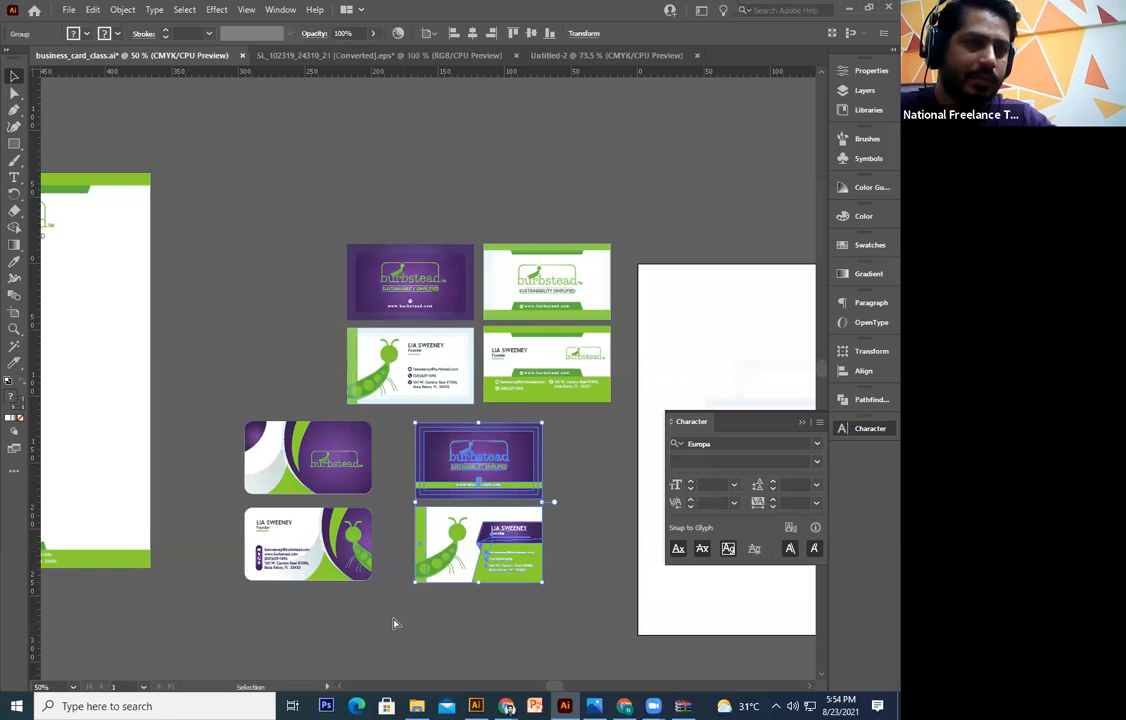
pyautogui.click(405, 606)
pyautogui.moveTo(445, 525); pyautogui.dragTo(513, 528)
pyautogui.hscroll(-12, 513, 528)
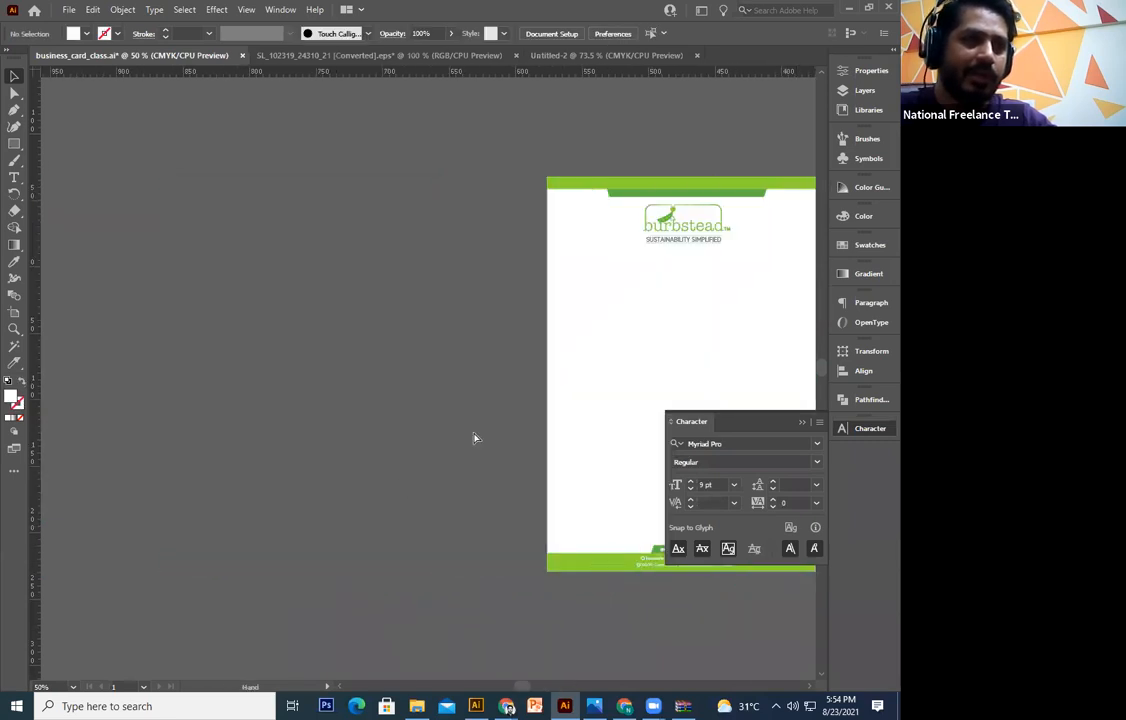
pyautogui.hotkey('ctrl', 'v')
pyautogui.moveTo(426, 300); pyautogui.dragTo(95, 185)
pyautogui.click(378, 243)
pyautogui.moveTo(378, 243); pyautogui.dragTo(149, 291)
# Duplicate the whole letterhead between the copied business cards and the original letterhead
pyautogui.moveTo(303, 174); pyautogui.dragTo(676, 640)
pyautogui.moveTo(216, 563); pyautogui.dragTo(387, 518)
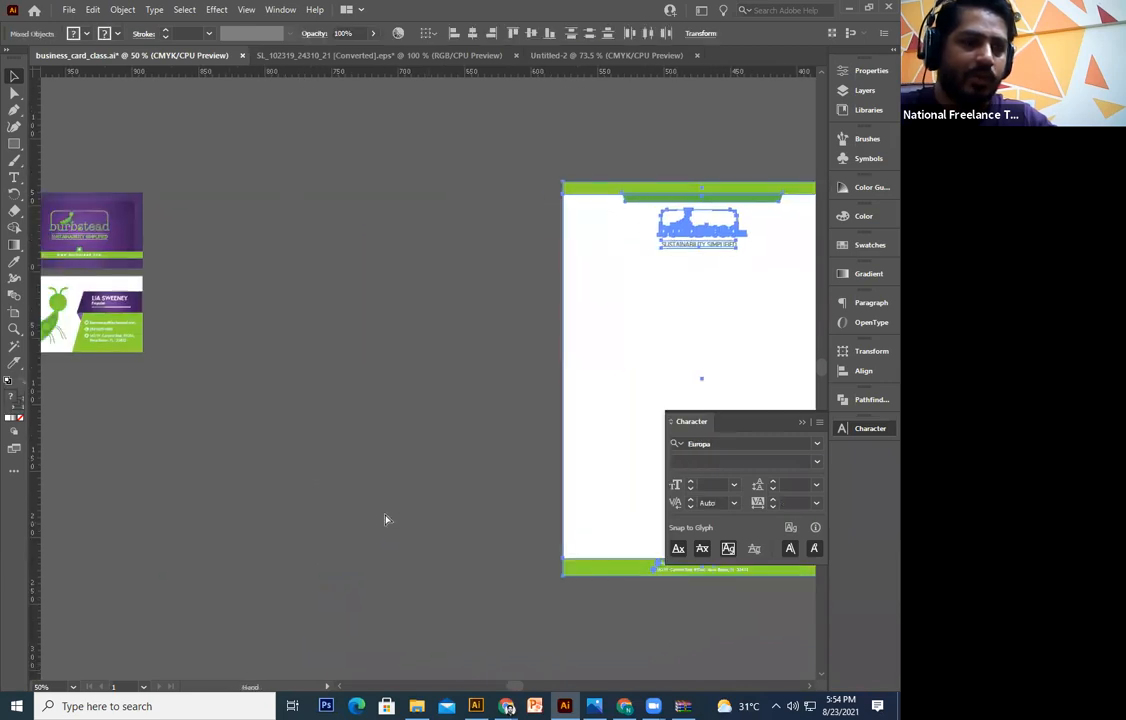
pyautogui.press('a')
pyautogui.moveTo(724, 231); pyautogui.dragTo(452, 267)
# Delete the green header, footer band, website tab and contact icons from the duplicated letterhead, keeping the logo and tagline
pyautogui.click(465, 611)
pyautogui.click(465, 209)
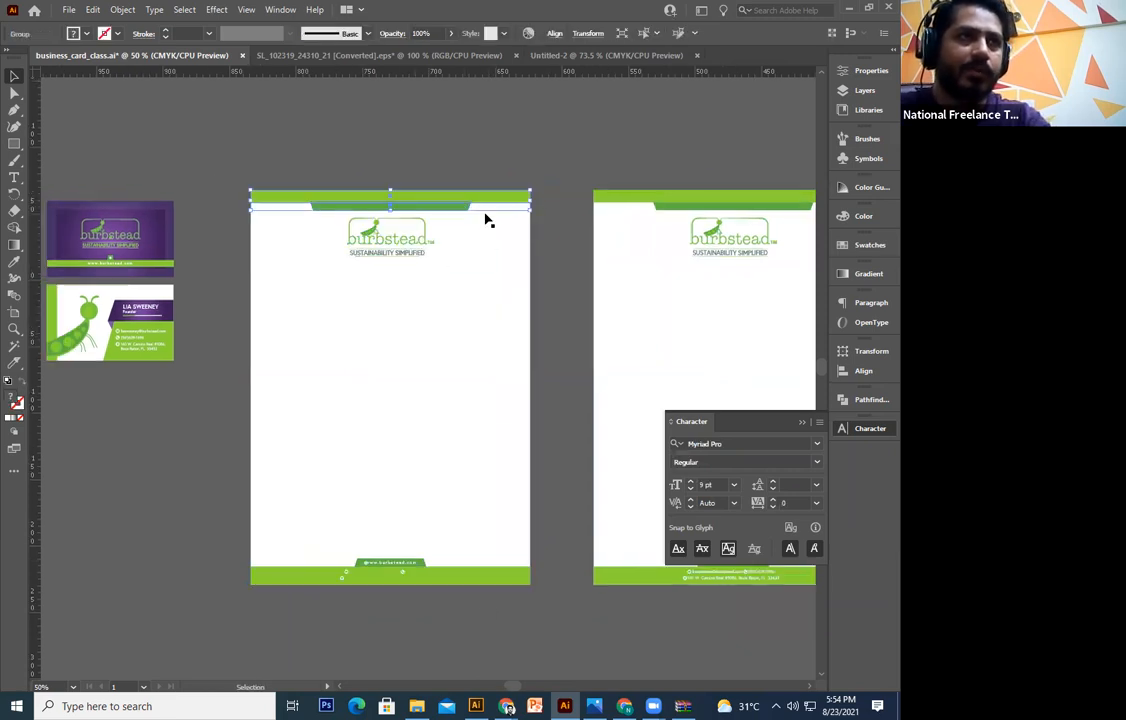
pyautogui.press('Delete')
pyautogui.click(456, 582)
pyautogui.press('Delete')
pyautogui.moveTo(204, 606); pyautogui.dragTo(473, 516)
pyautogui.keyDown('shift'); pyautogui.click(461, 455); pyautogui.keyUp('shift')
pyautogui.press('Delete')
pyautogui.moveTo(345, 416); pyautogui.dragTo(402, 435)
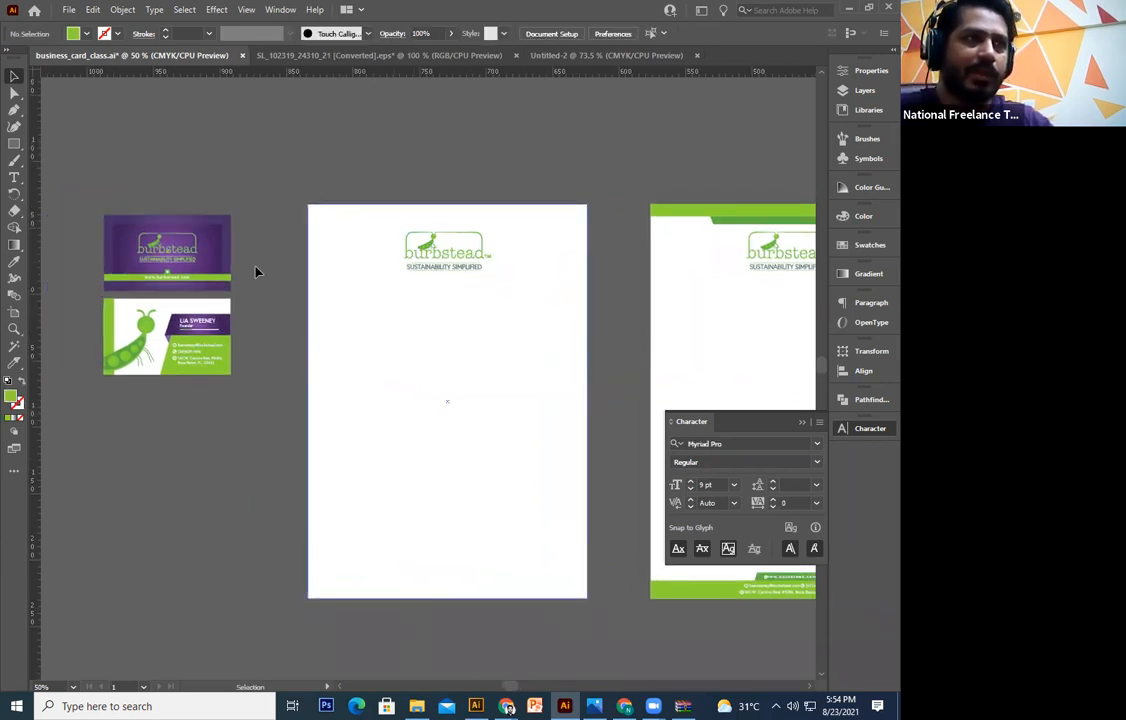
# Add the copied purple-and-green business card group to the library
pyautogui.click(210, 260)
pyautogui.rightClick(125, 272)
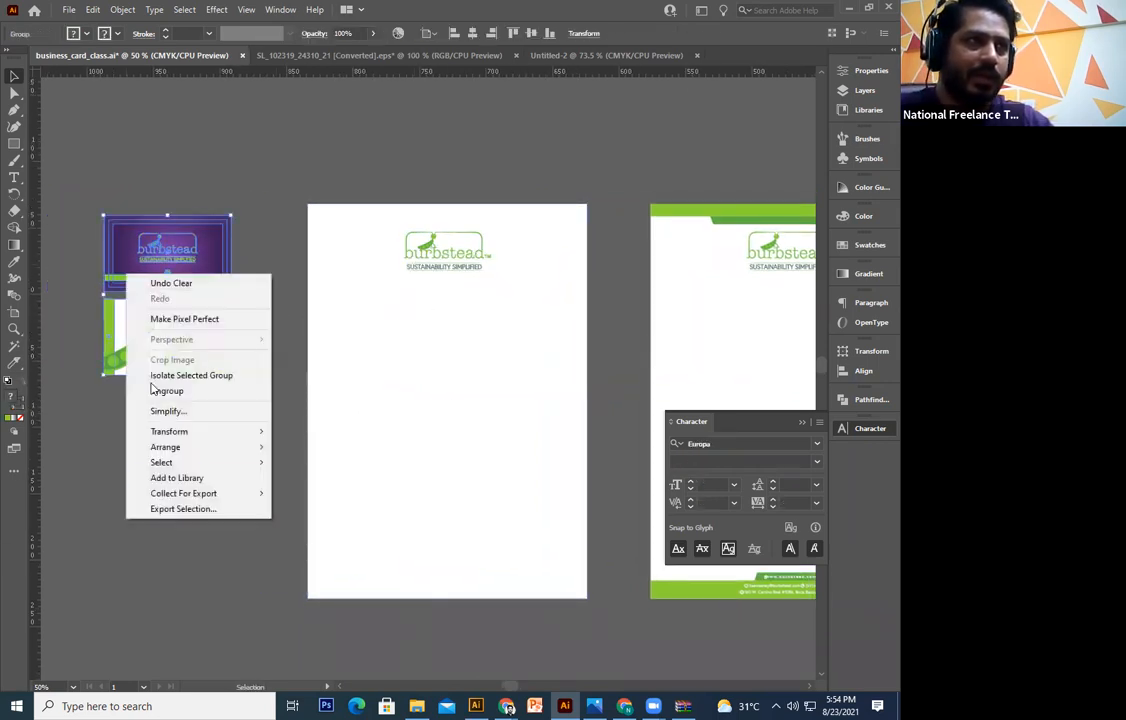
pyautogui.click(176, 478)
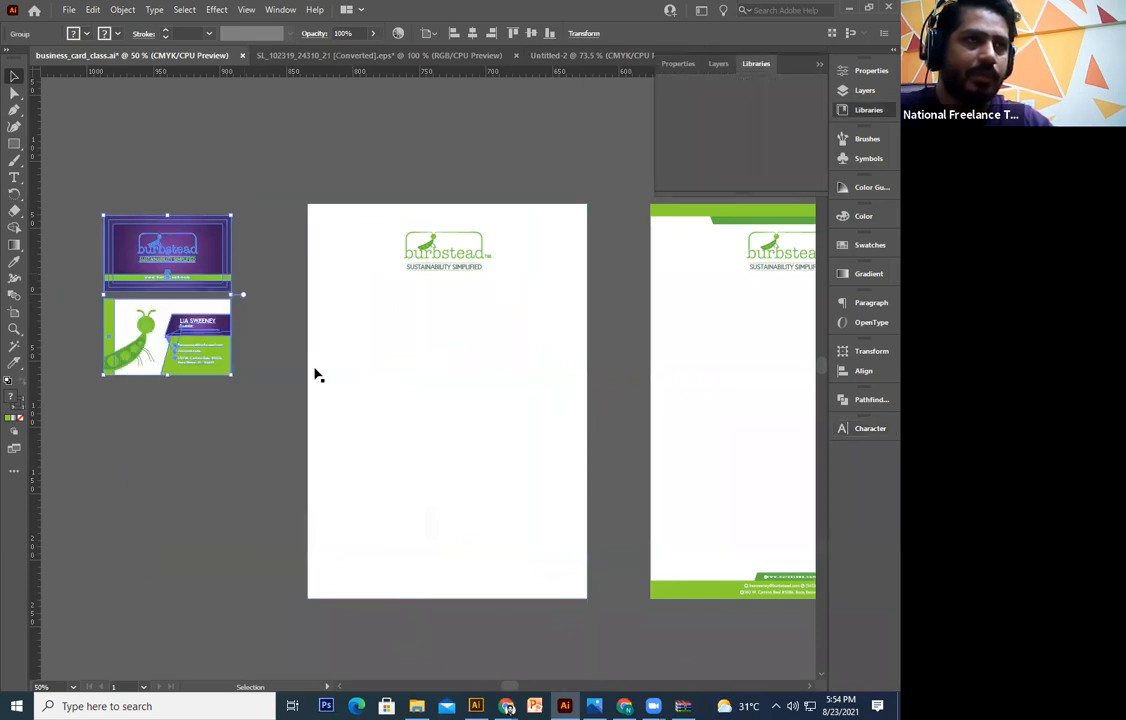
pyautogui.click(555, 401)
pyautogui.click(600, 363)
pyautogui.moveTo(571, 359); pyautogui.dragTo(553, 374)
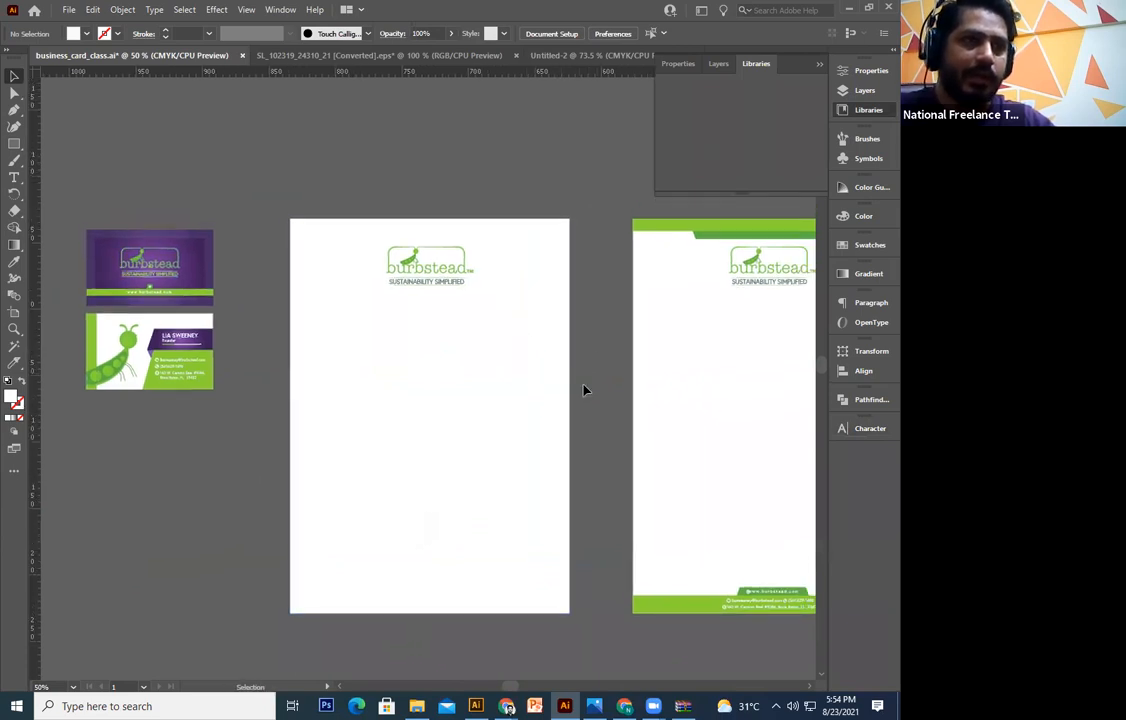
pyautogui.hotkey('ctrl', 'z')
pyautogui.click(608, 466)
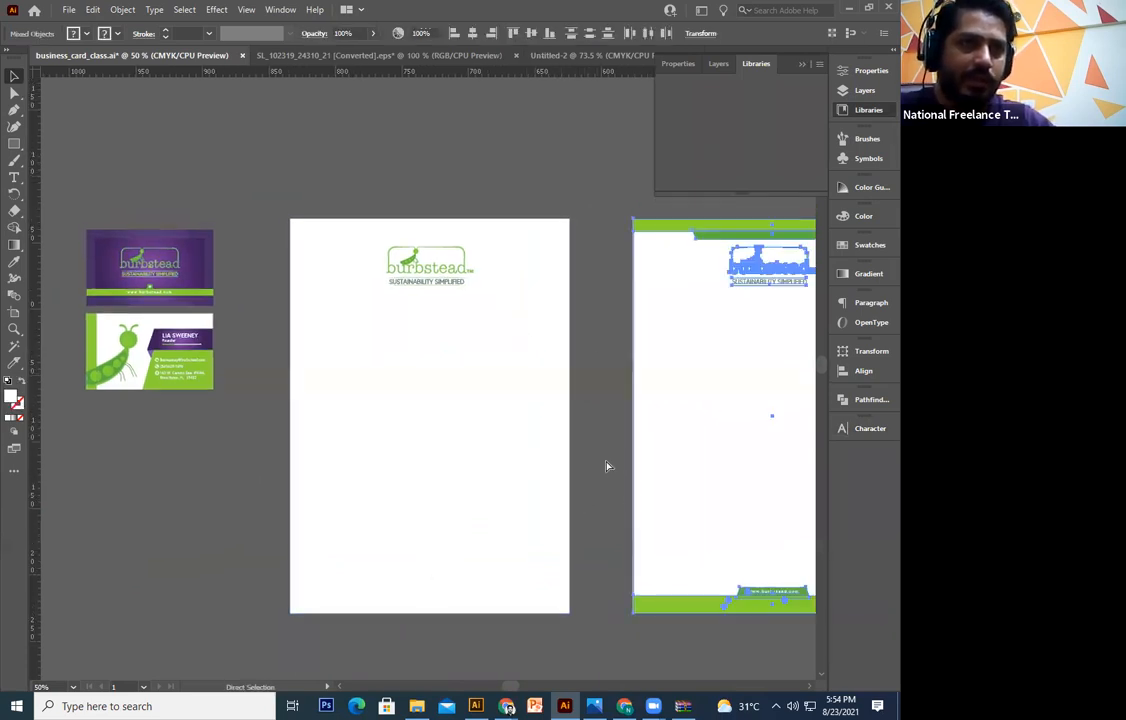
# Duplicate the new letterhead's white page rectangle in front and shorten the copy to a narrow strip along the page's top edge
pyautogui.click(569, 487)
pyautogui.click(595, 475)
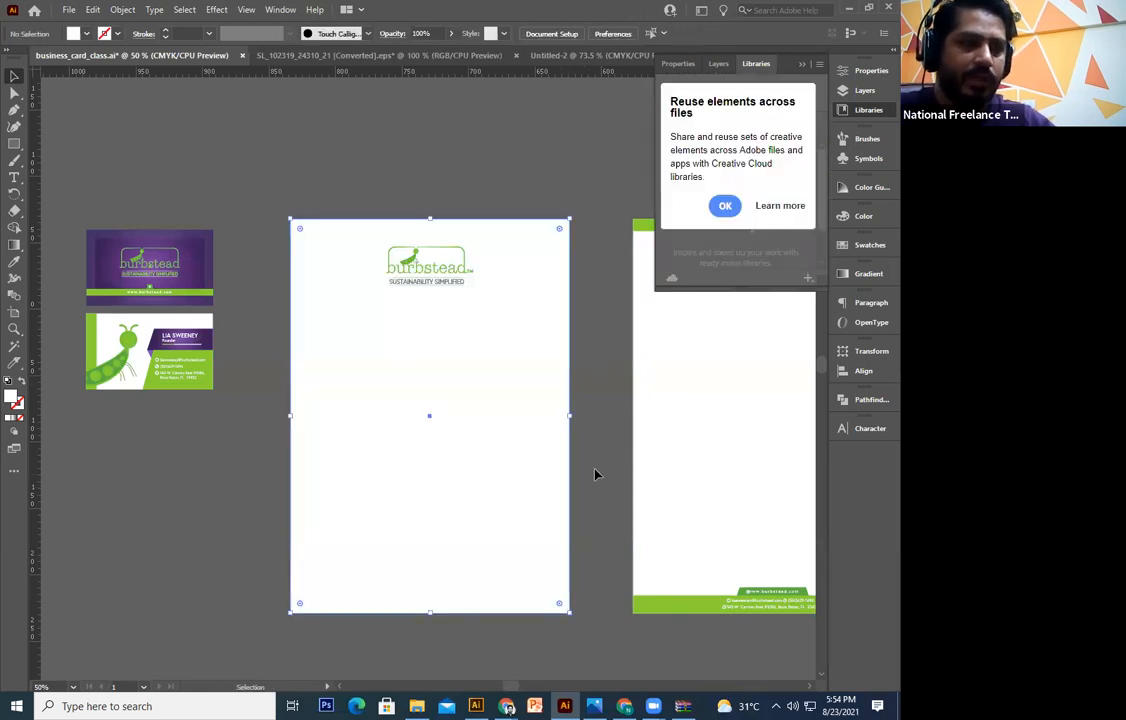
pyautogui.hotkey('ctrl', 'shift', ']')
pyautogui.moveTo(415, 294); pyautogui.dragTo(415, 255)
pyautogui.hotkey('ctrl', 'z')
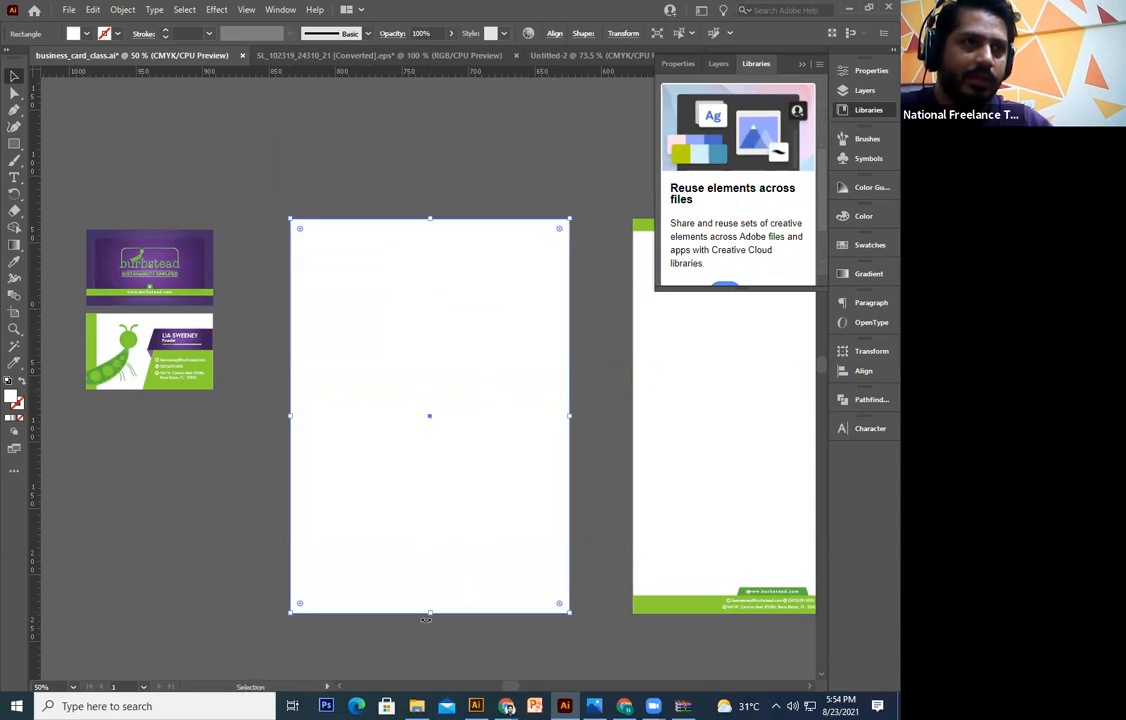
pyautogui.moveTo(430, 613); pyautogui.dragTo(432, 235)
# Fill the header strip with the purple gradient sampled from the business card and make the strip slightly thinner
pyautogui.click(14, 261)
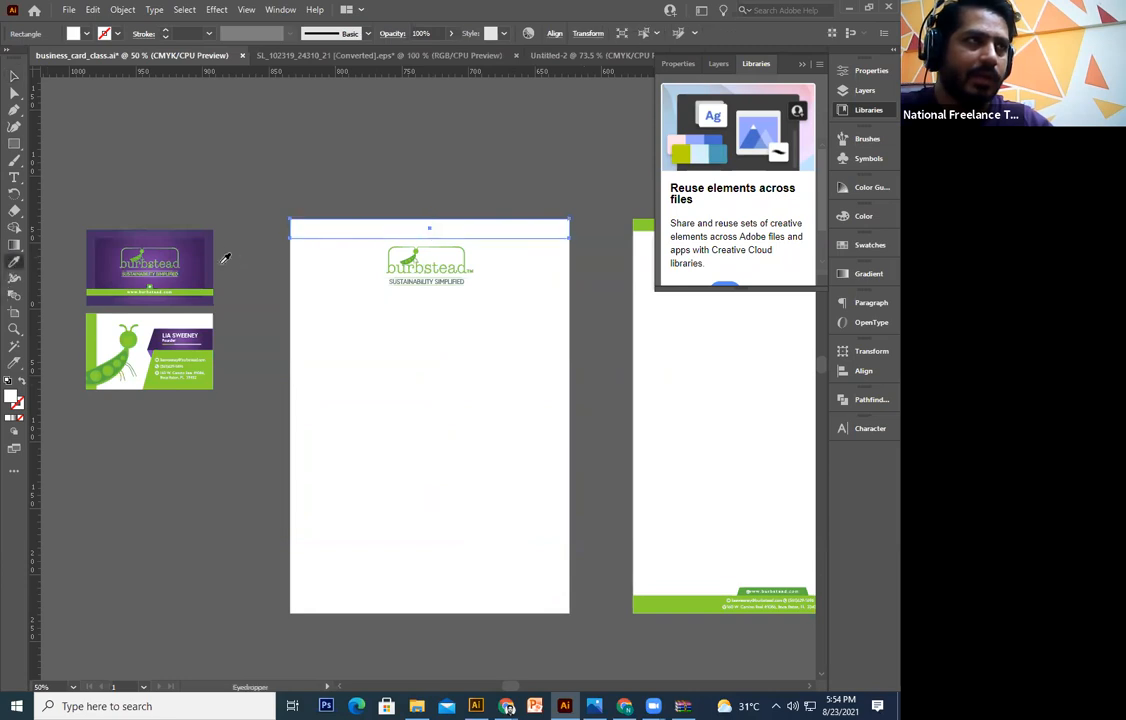
pyautogui.click(200, 252)
pyautogui.click(14, 75)
pyautogui.click(68, 103)
pyautogui.click(455, 238)
# Move the logo with its tagline to the page's upper-right corner, just below the purple header strip
pyautogui.moveTo(430, 238); pyautogui.dragTo(350, 270)
pyautogui.click(441, 265)
pyautogui.click(441, 268)
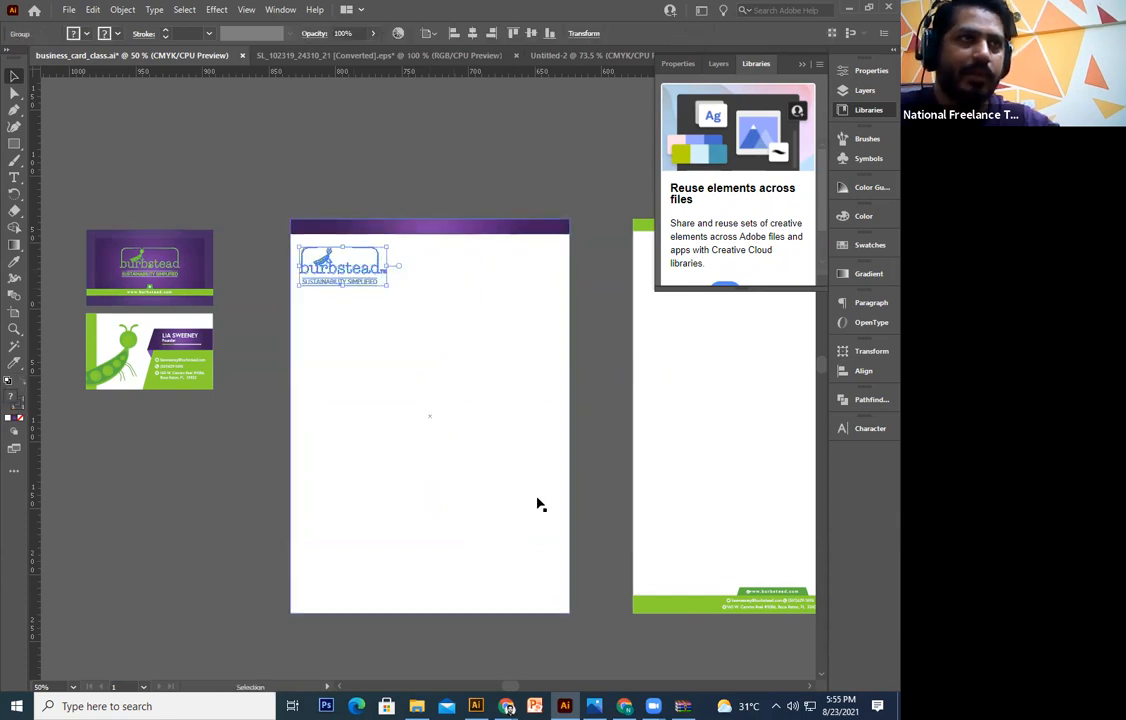
pyautogui.press('Up')
pyautogui.press('Up')
pyautogui.press('Right')
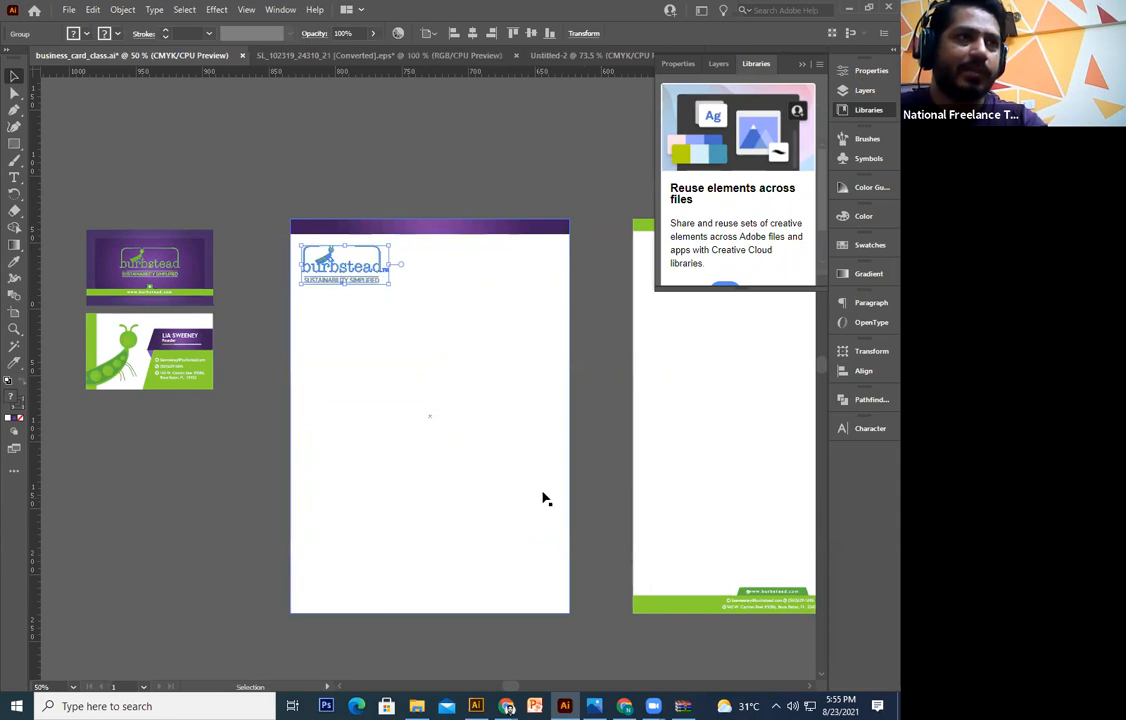
pyautogui.moveTo(460, 282); pyautogui.dragTo(533, 279)
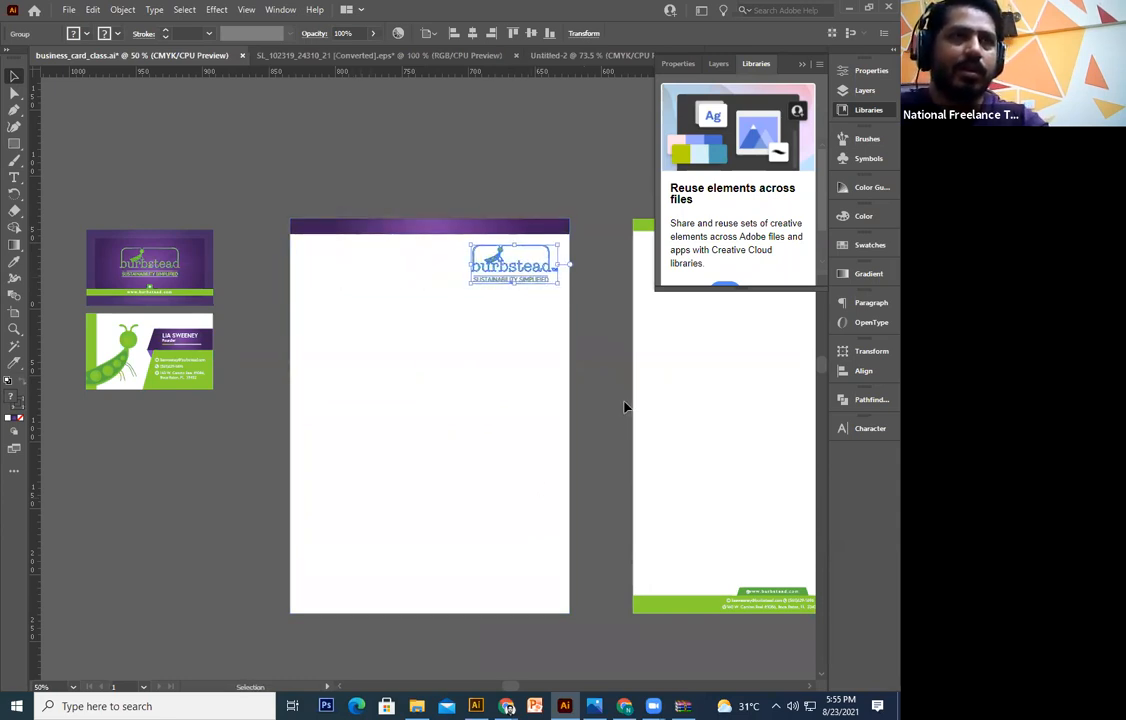
# Copy the caterpillar illustration from the white business card and place it at the lower-left corner of the new letterhead
pyautogui.click(625, 405)
pyautogui.moveTo(502, 455); pyautogui.dragTo(468, 469)
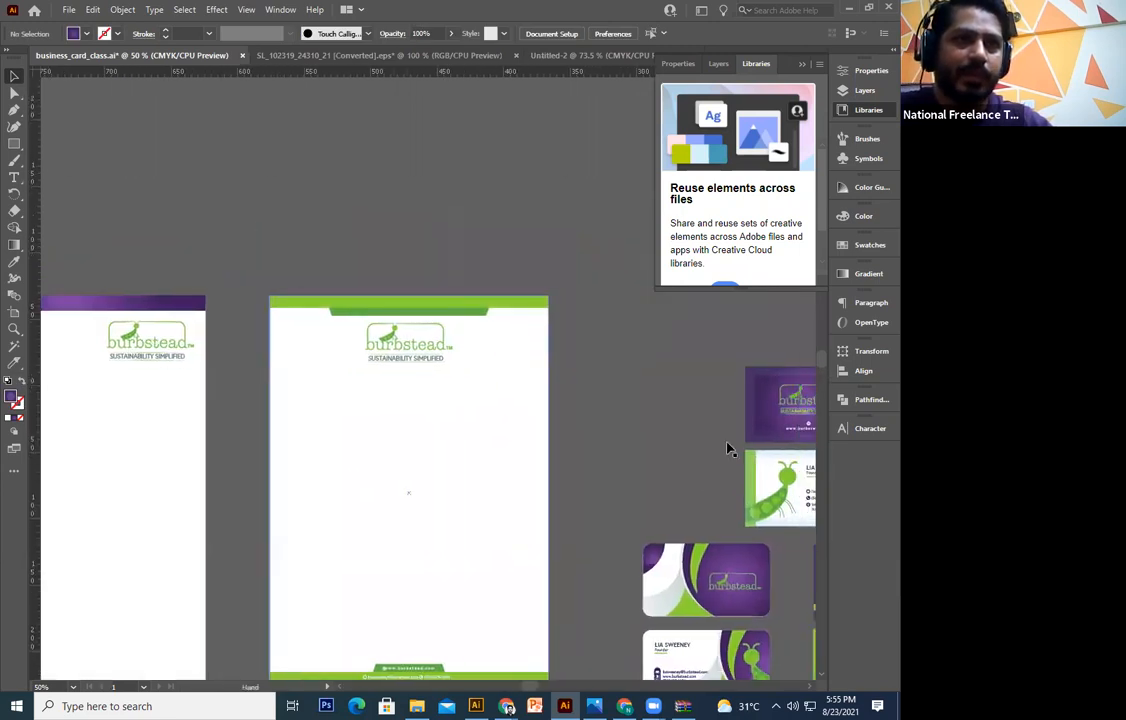
pyautogui.moveTo(790, 494); pyautogui.dragTo(737, 438)
pyautogui.doubleClick(737, 439)
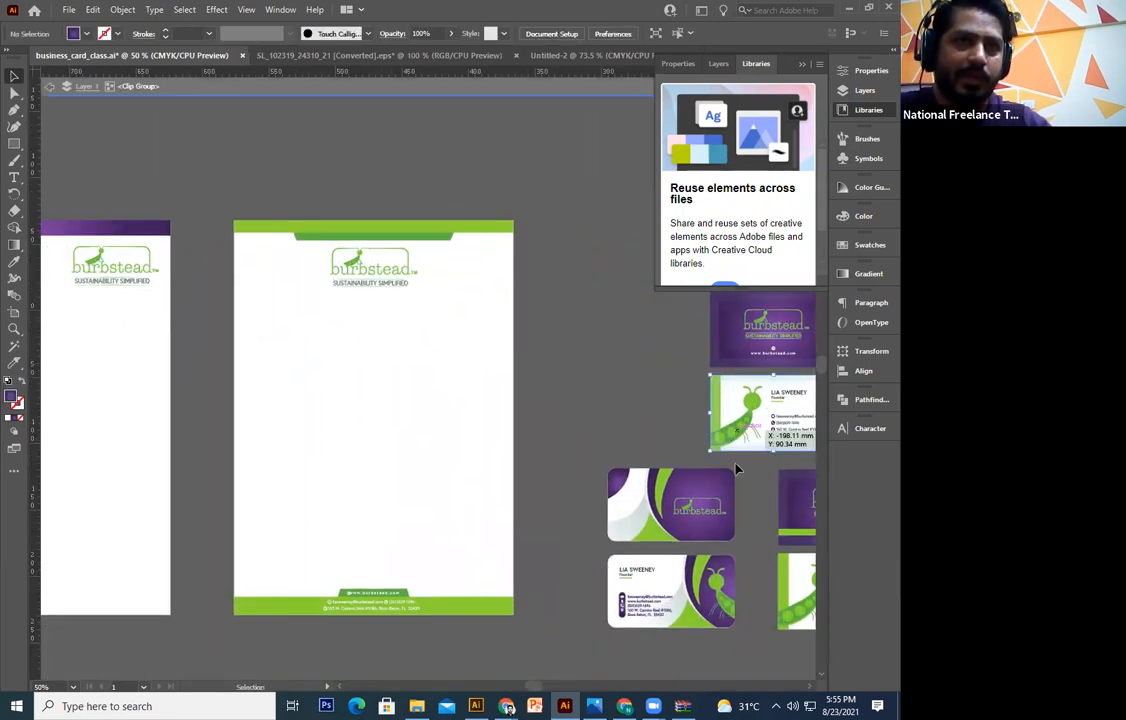
pyautogui.doubleClick(616, 445)
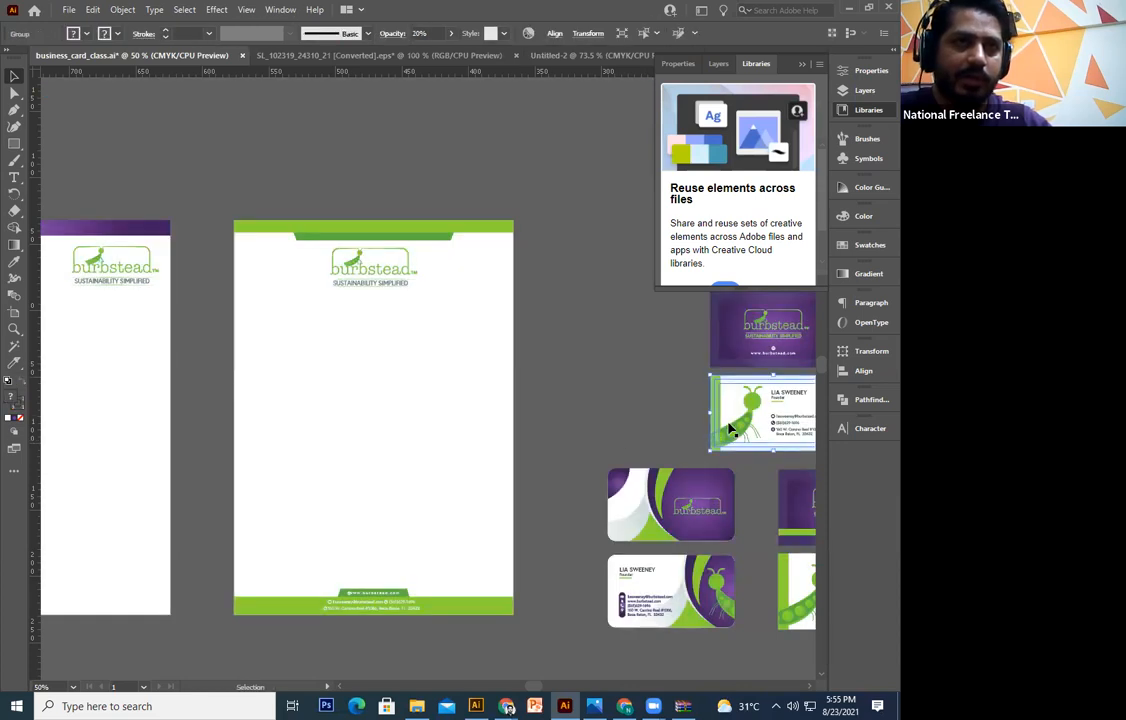
pyautogui.doubleClick(715, 418)
pyautogui.doubleClick(633, 423)
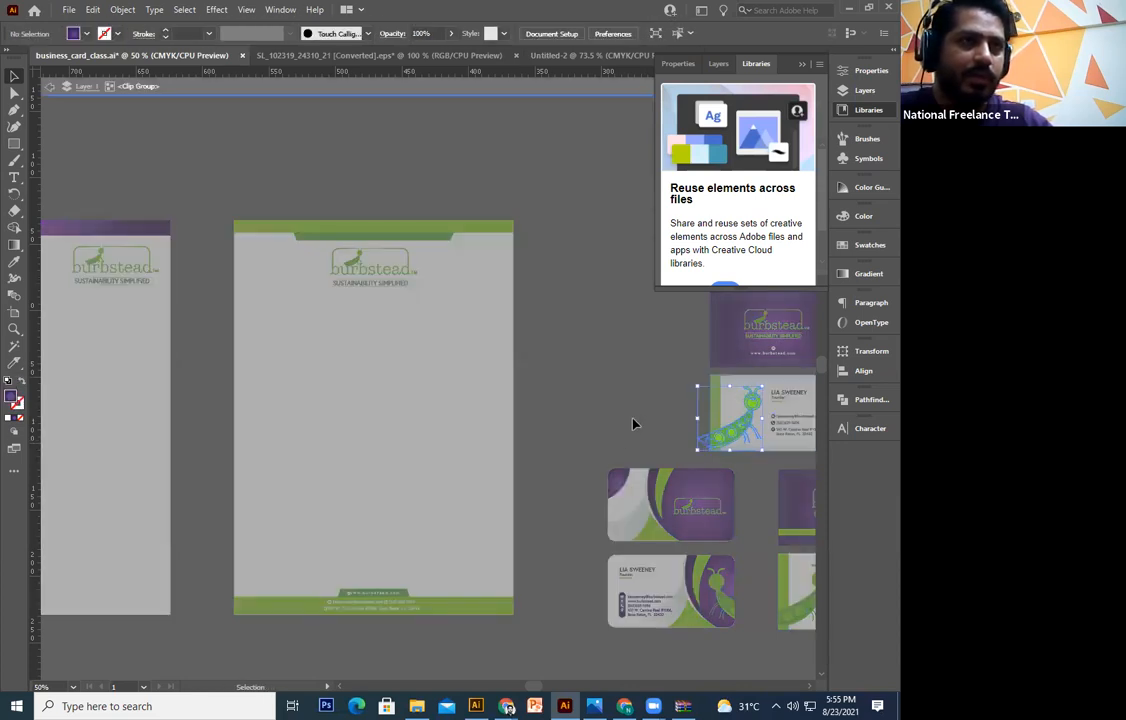
pyautogui.moveTo(586, 386); pyautogui.dragTo(595, 386)
pyautogui.moveTo(279, 434); pyautogui.dragTo(590, 369)
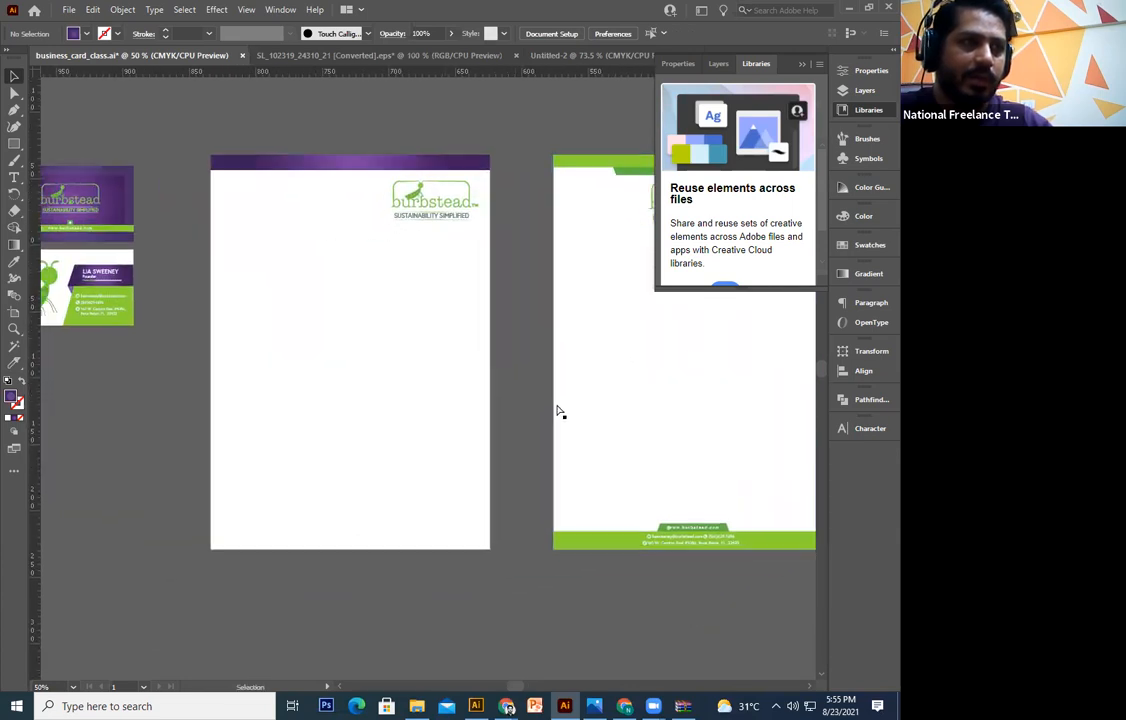
pyautogui.hotkey('ctrl', 'v')
pyautogui.moveTo(420, 391); pyautogui.dragTo(225, 541)
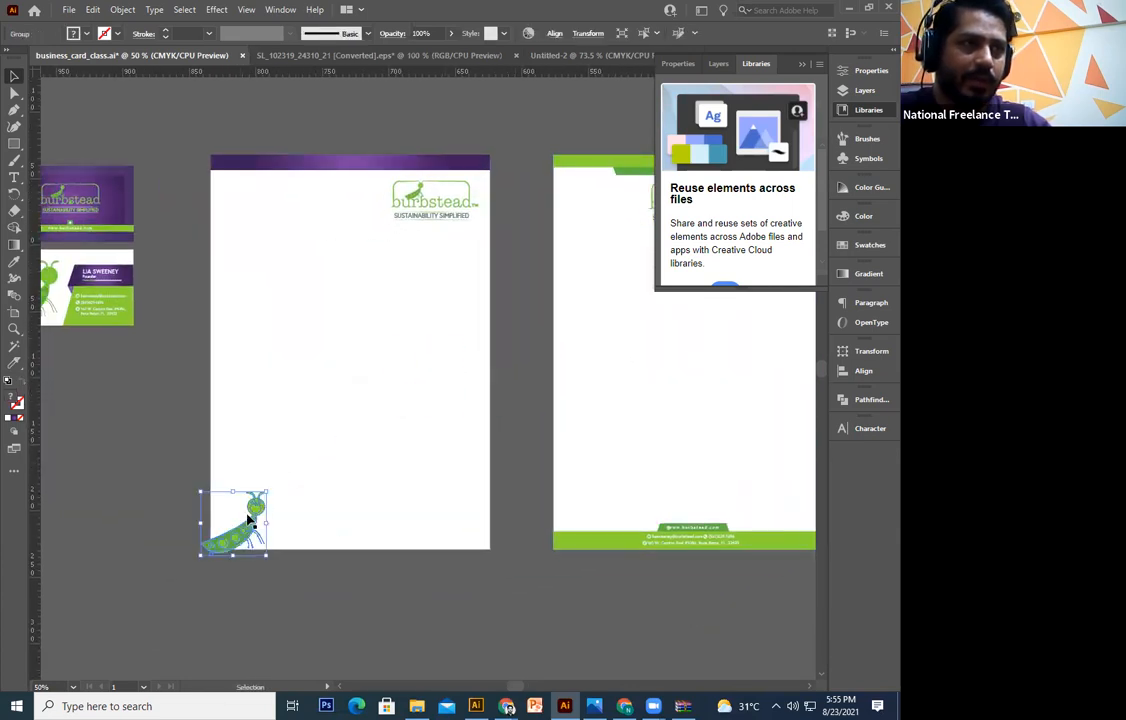
# Enlarge the caterpillar to cover most of the page below the logo, with its tail overhanging the page's left edge
pyautogui.moveTo(263, 494); pyautogui.dragTo(436, 283)
pyautogui.moveTo(360, 496); pyautogui.dragTo(330, 498)
pyautogui.moveTo(399, 322); pyautogui.dragTo(459, 265)
pyautogui.moveTo(338, 415); pyautogui.dragTo(279, 462)
pyautogui.moveTo(341, 442); pyautogui.dragTo(274, 455)
pyautogui.moveTo(397, 274); pyautogui.dragTo(417, 254)
pyautogui.moveTo(355, 339); pyautogui.dragTo(339, 332)
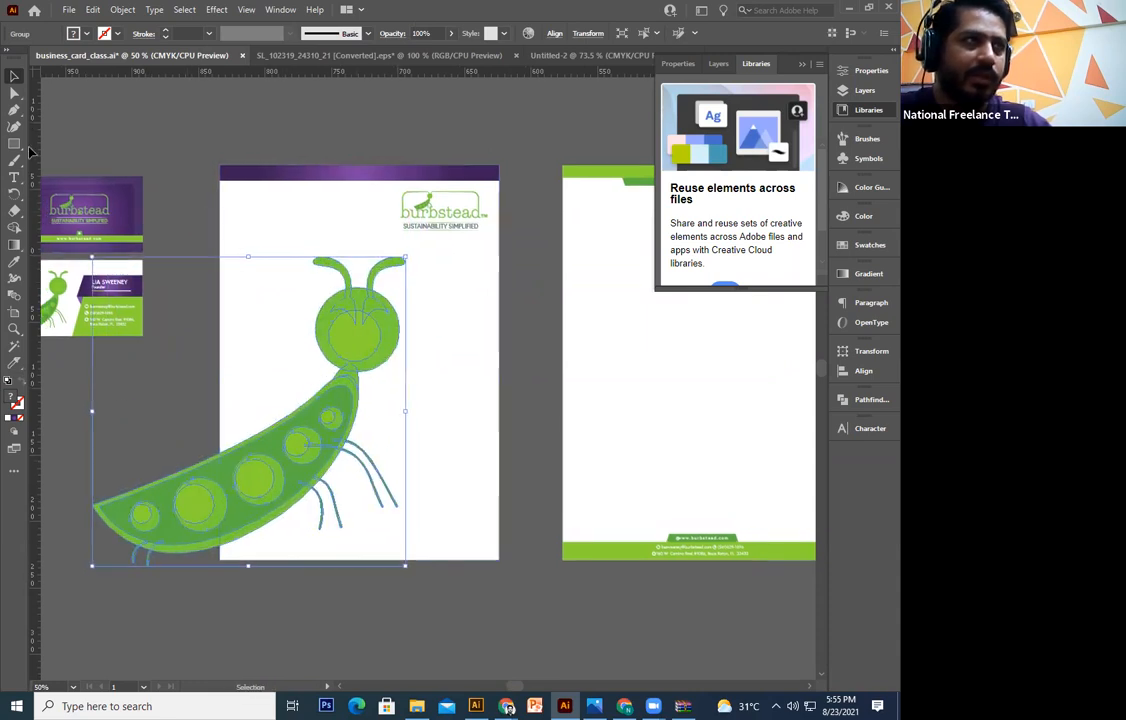
# Draw a rectangle from the page's left edge over the caterpillar and use it as a clipping mask to trim the overhanging tail
pyautogui.click(185, 233)
pyautogui.click(11, 146)
pyautogui.moveTo(221, 253)
pyautogui.mouseDown()
pyautogui.moveTo(327, 455)
pyautogui.moveTo(452, 551)
pyautogui.mouseUp()
pyautogui.click(13, 77)
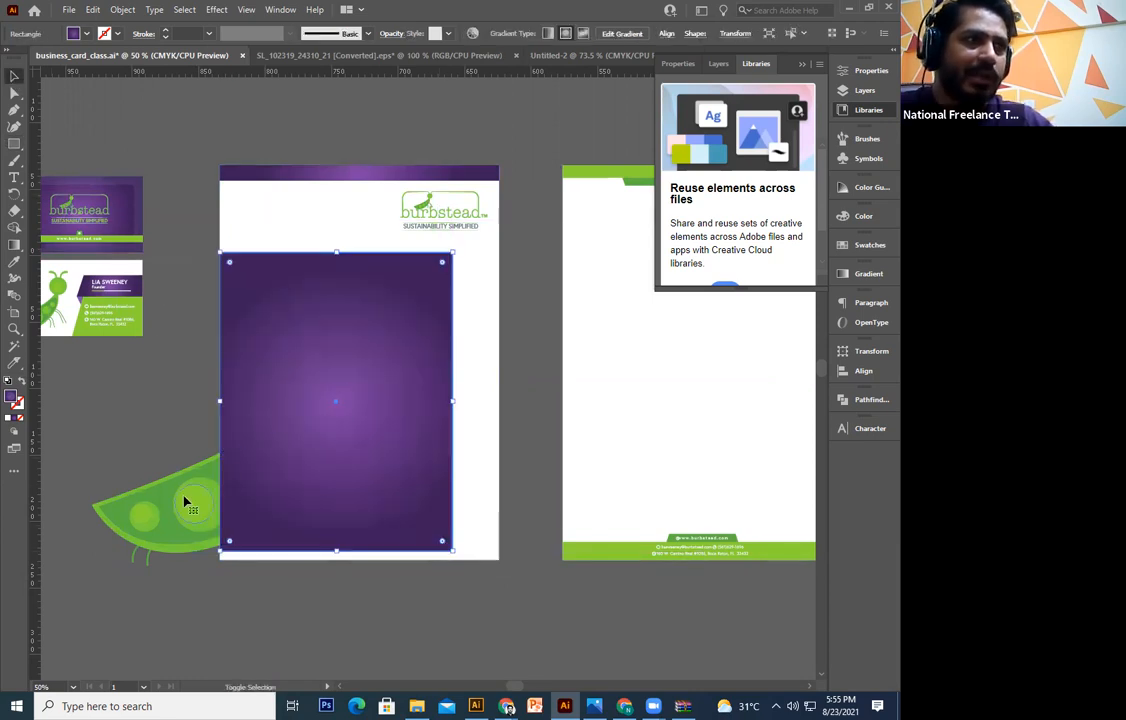
pyautogui.keyDown('shift'); pyautogui.click(185, 503); pyautogui.keyUp('shift')
pyautogui.rightClick(203, 266)
pyautogui.click(252, 385)
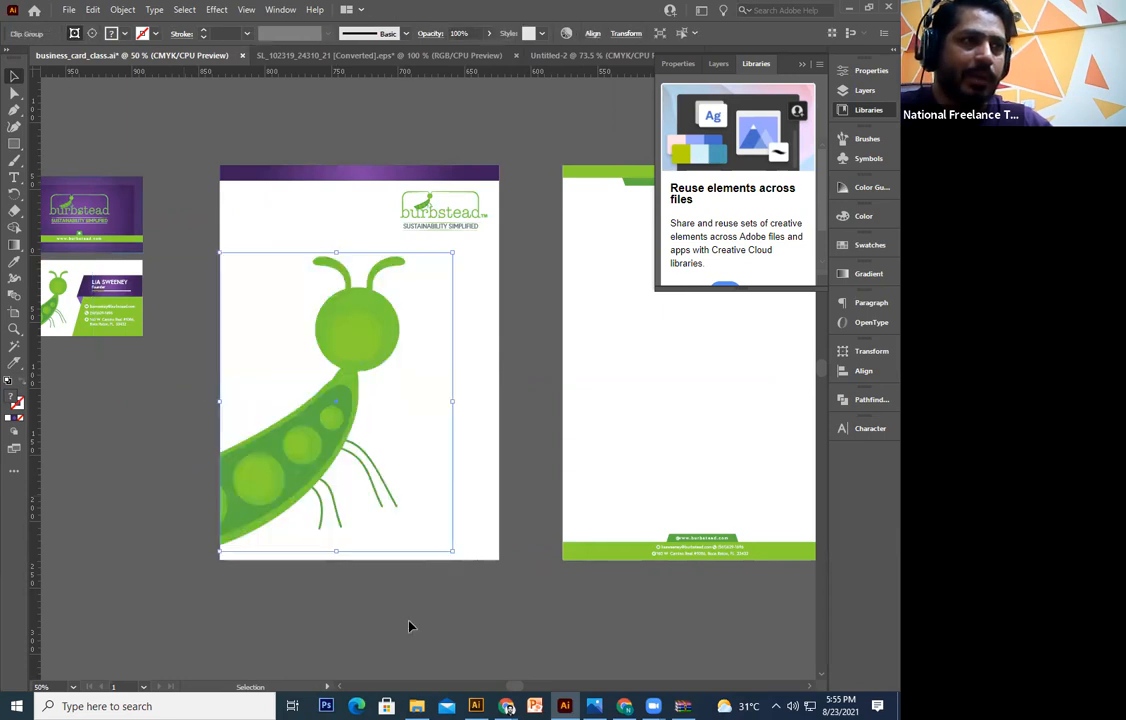
pyautogui.click(486, 539)
pyautogui.scroll(1, 329, 495)
pyautogui.click(339, 510)
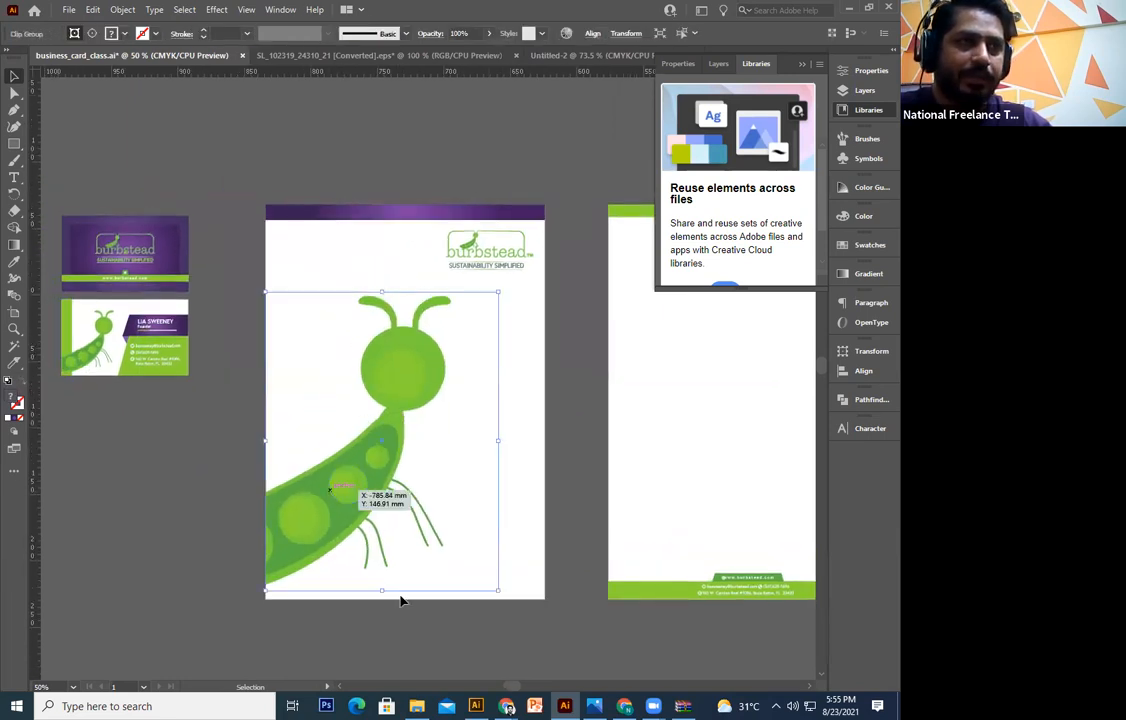
pyautogui.scroll(-2, 400, 600)
pyautogui.click(401, 601)
pyautogui.scroll(2, 401, 601)
pyautogui.scroll(-2, 401, 601)
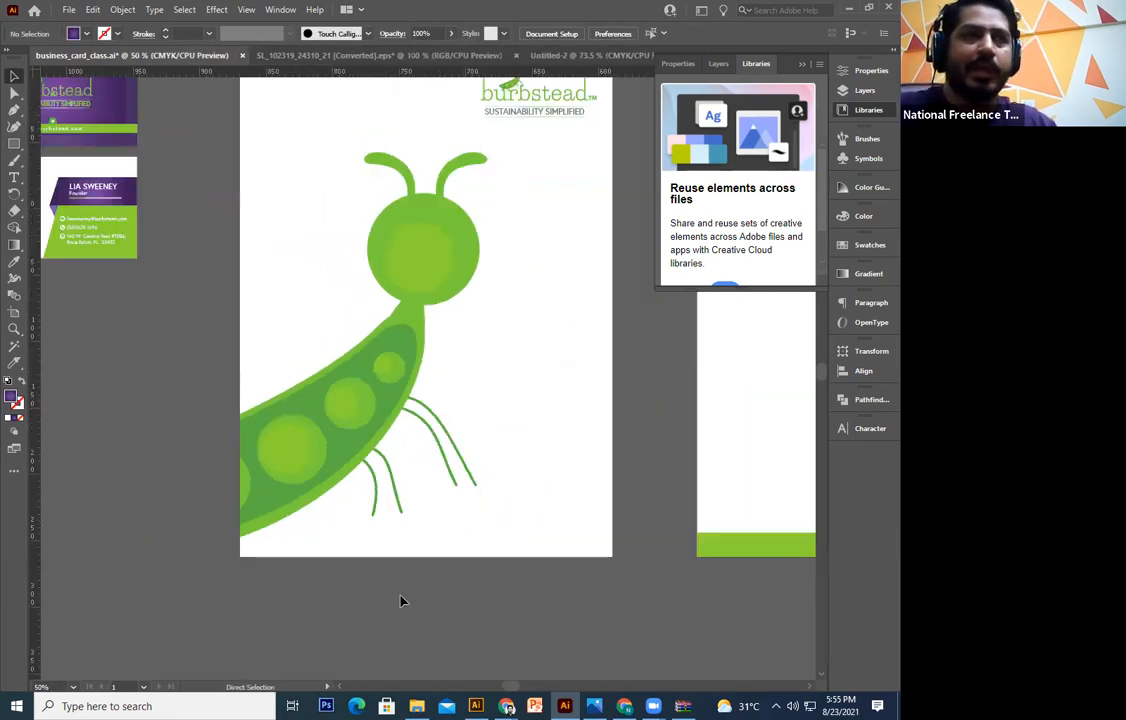
pyautogui.scroll(2, 380, 520)
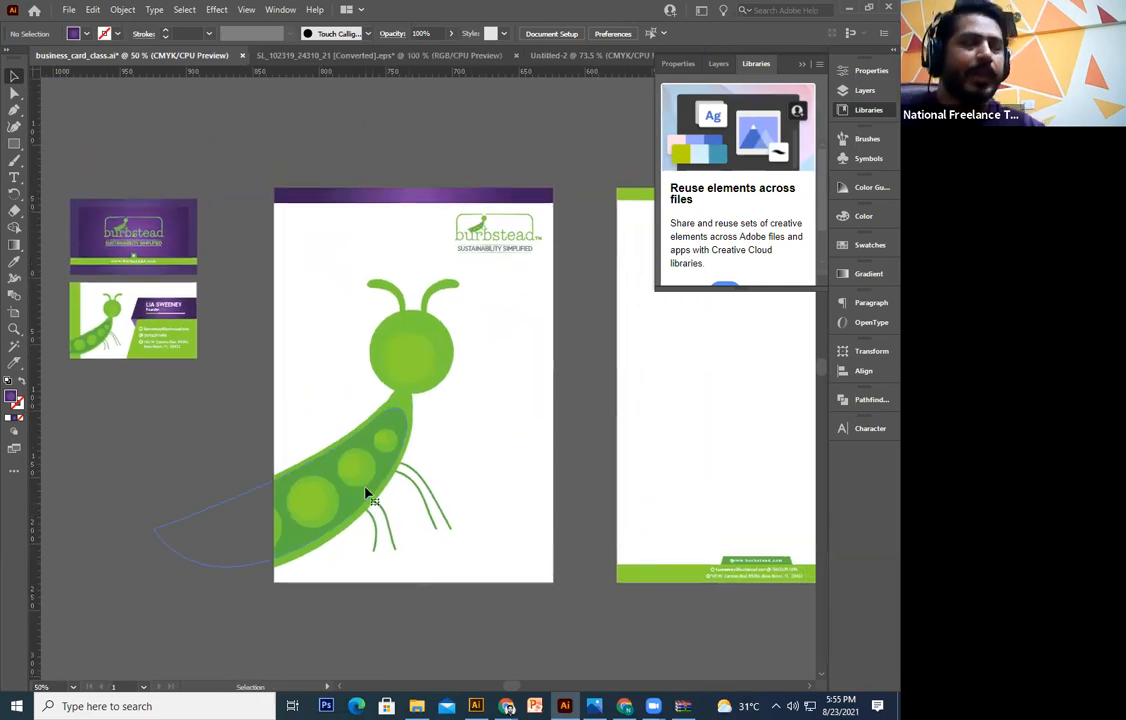
# Set the clipped caterpillar's opacity to 20% so it serves as a watermark
pyautogui.click(366, 494)
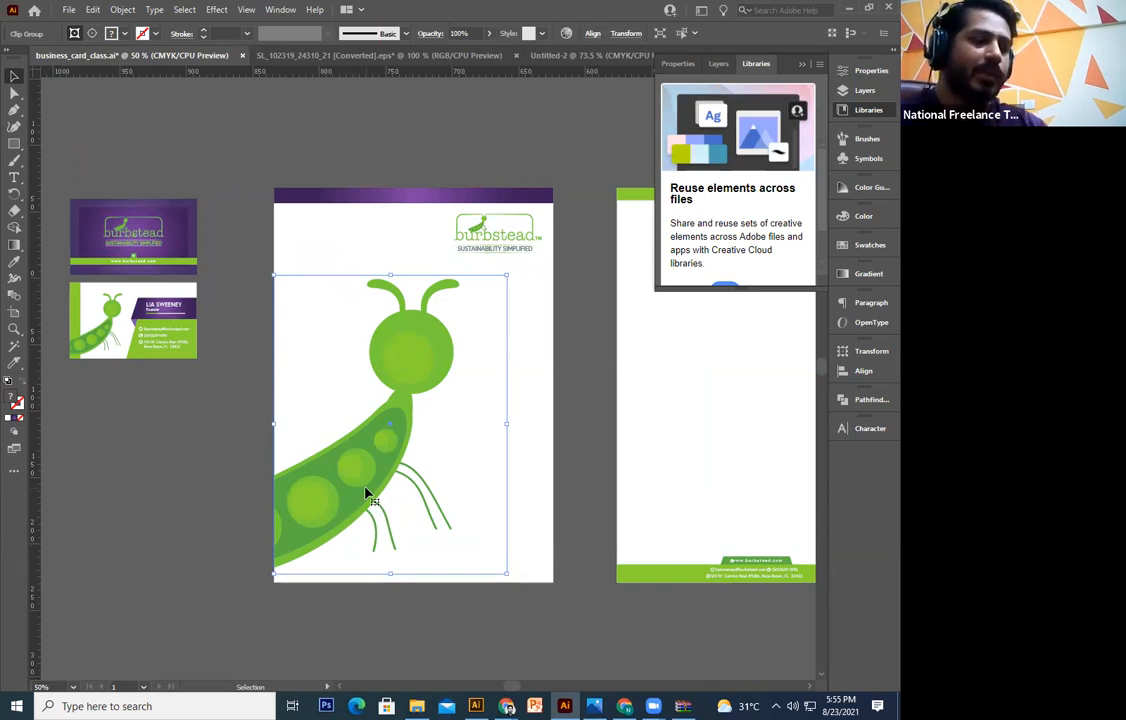
pyautogui.moveTo(390, 379); pyautogui.dragTo(393, 393)
pyautogui.click(259, 183)
pyautogui.click(405, 382)
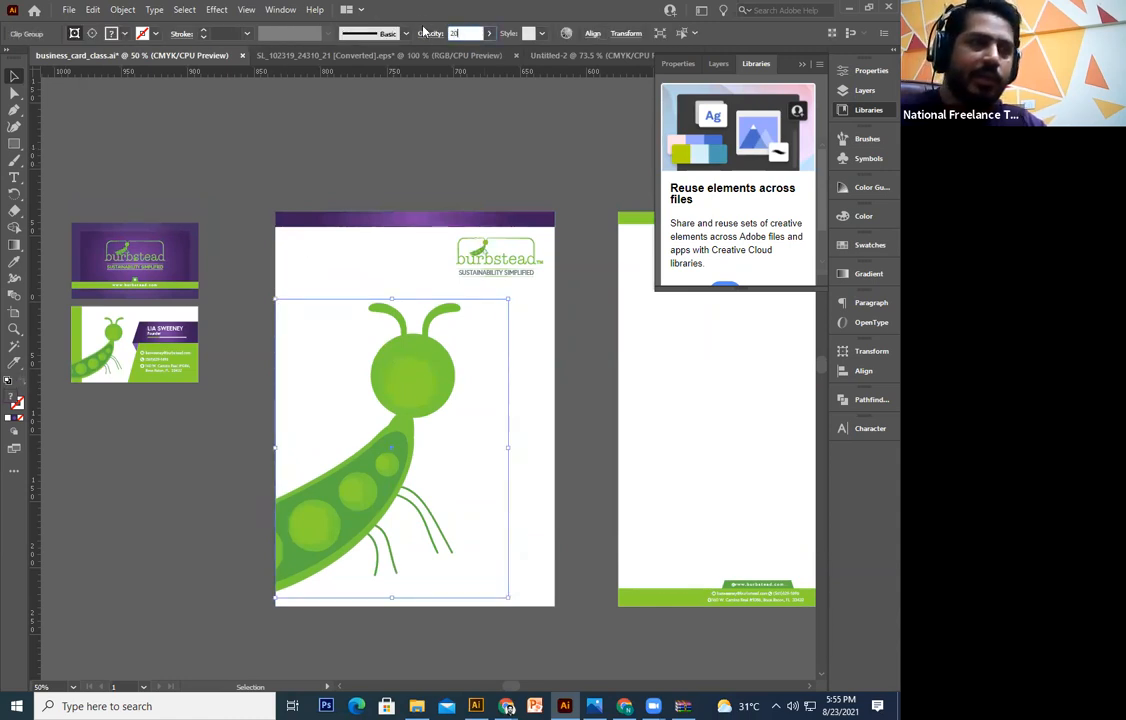
pyautogui.press('Return')
pyautogui.click(166, 523)
# Ungroup the copied purple-and-green business cards so the contact card's elements can be selected separately
pyautogui.moveTo(243, 469); pyautogui.dragTo(254, 406)
pyautogui.click(198, 298)
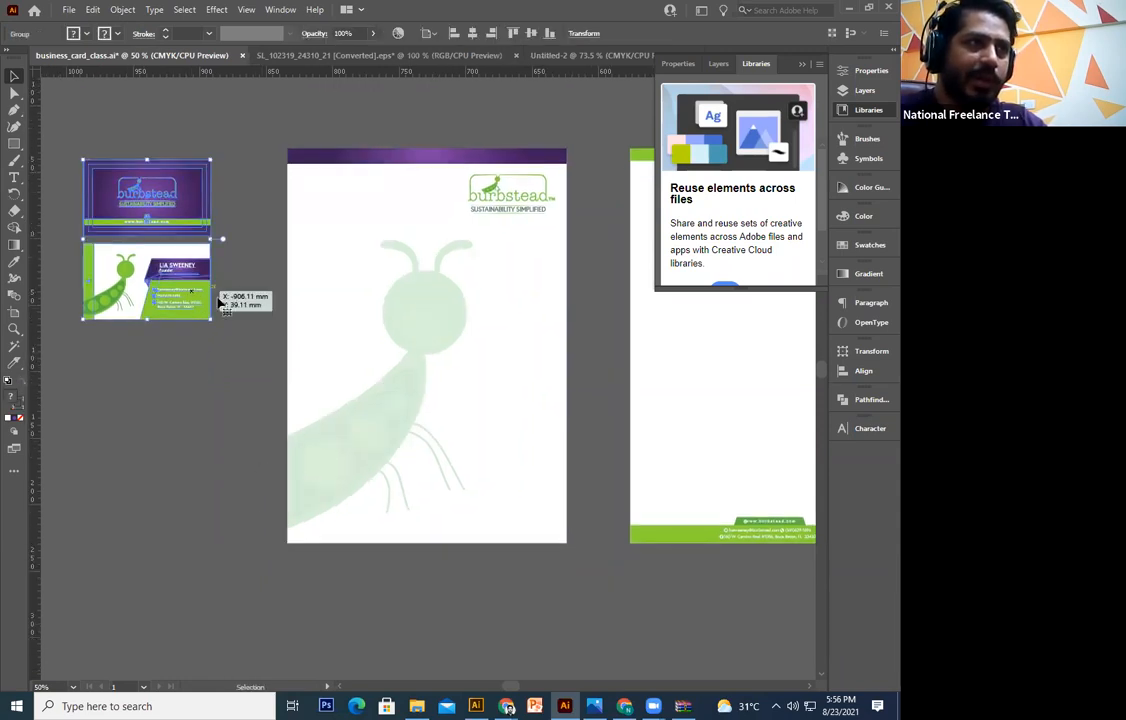
pyautogui.rightClick(198, 298)
pyautogui.click(222, 415)
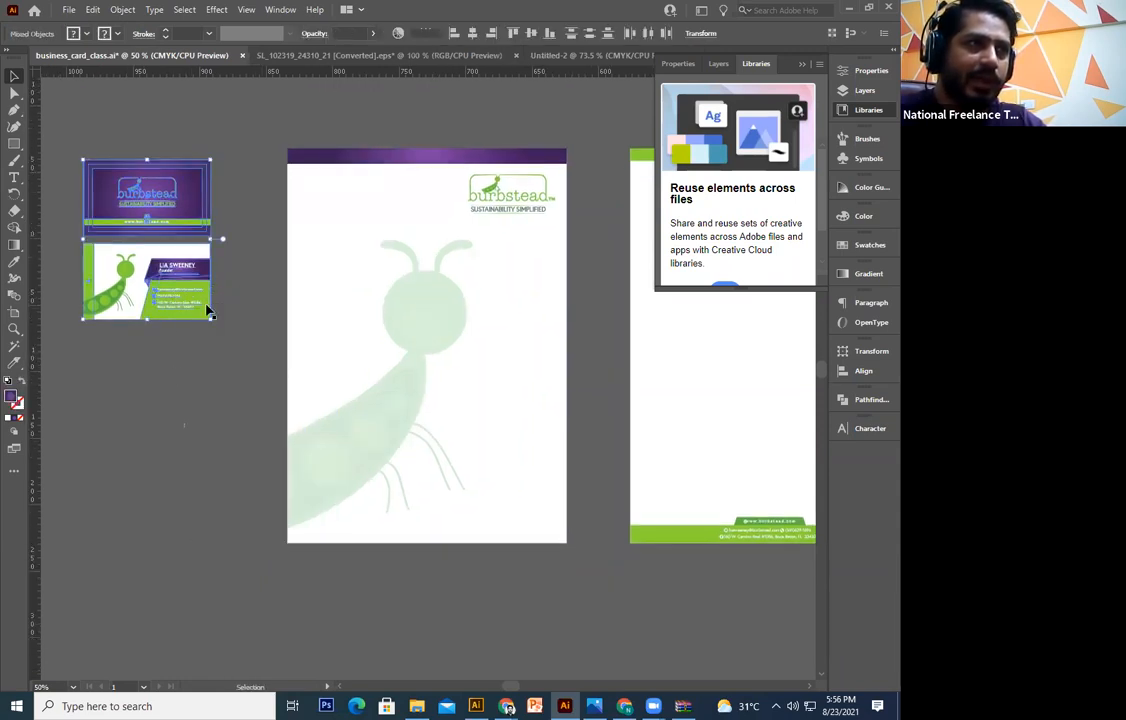
pyautogui.click(220, 274)
pyautogui.click(156, 265)
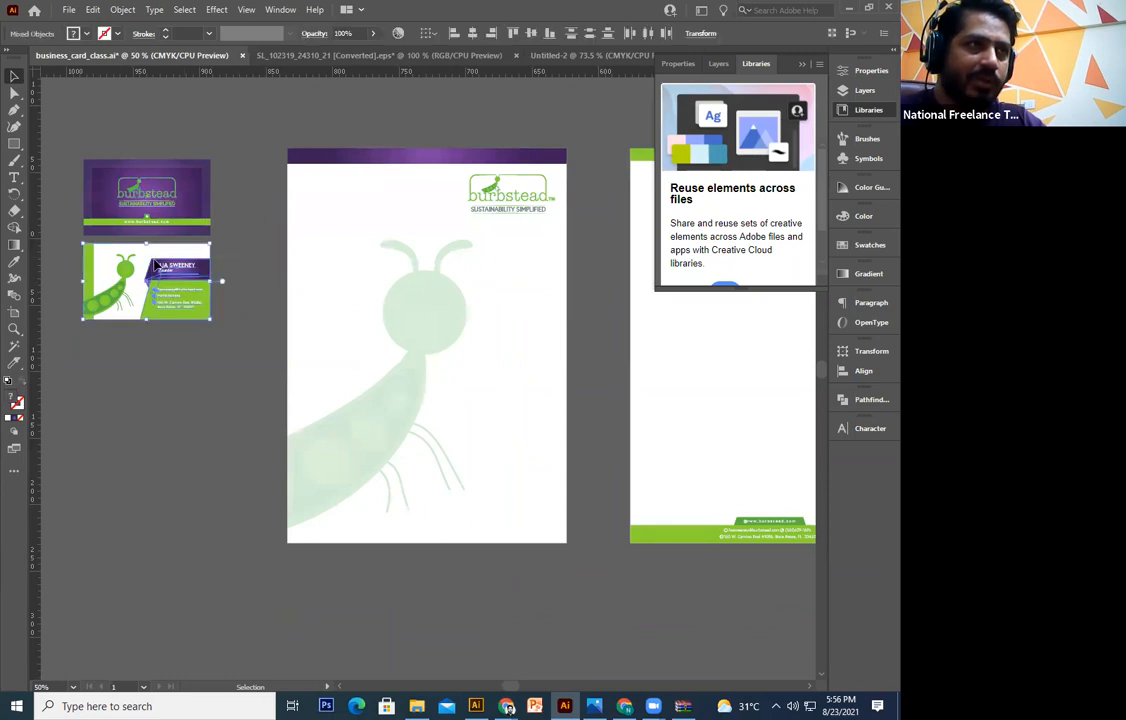
pyautogui.click(171, 377)
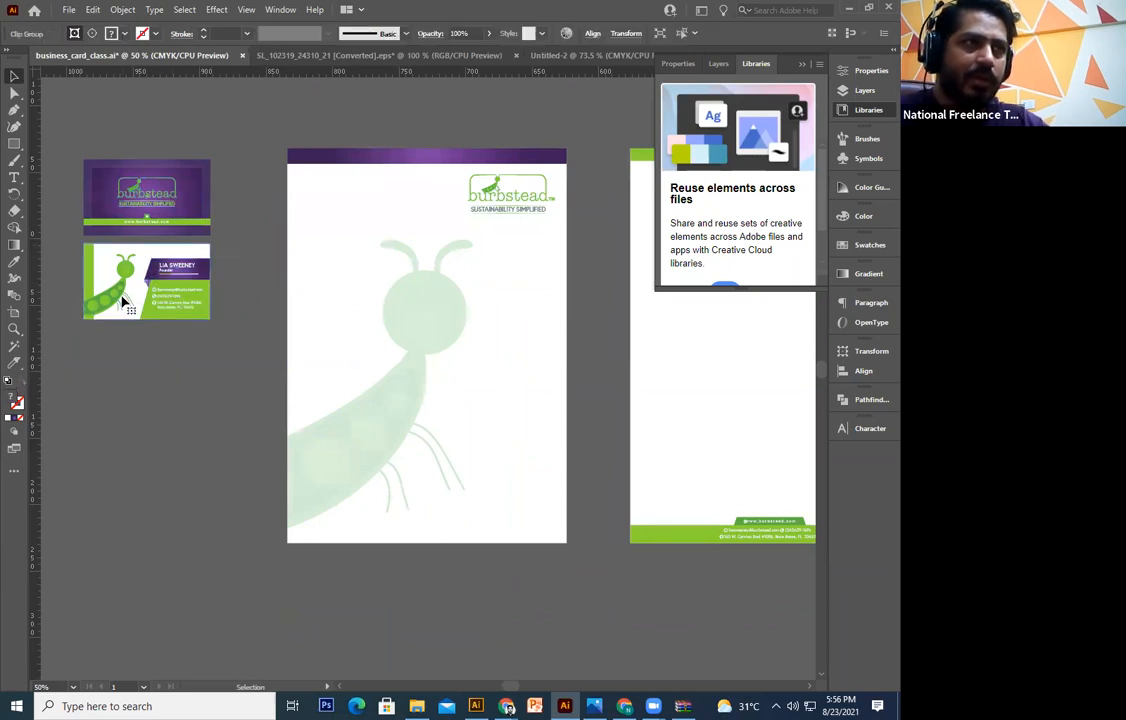
# Delete the caterpillar, the green side stripe and the white background from the copied contact card
pyautogui.click(103, 314)
pyautogui.press('Delete')
pyautogui.click(91, 284)
pyautogui.press('Delete')
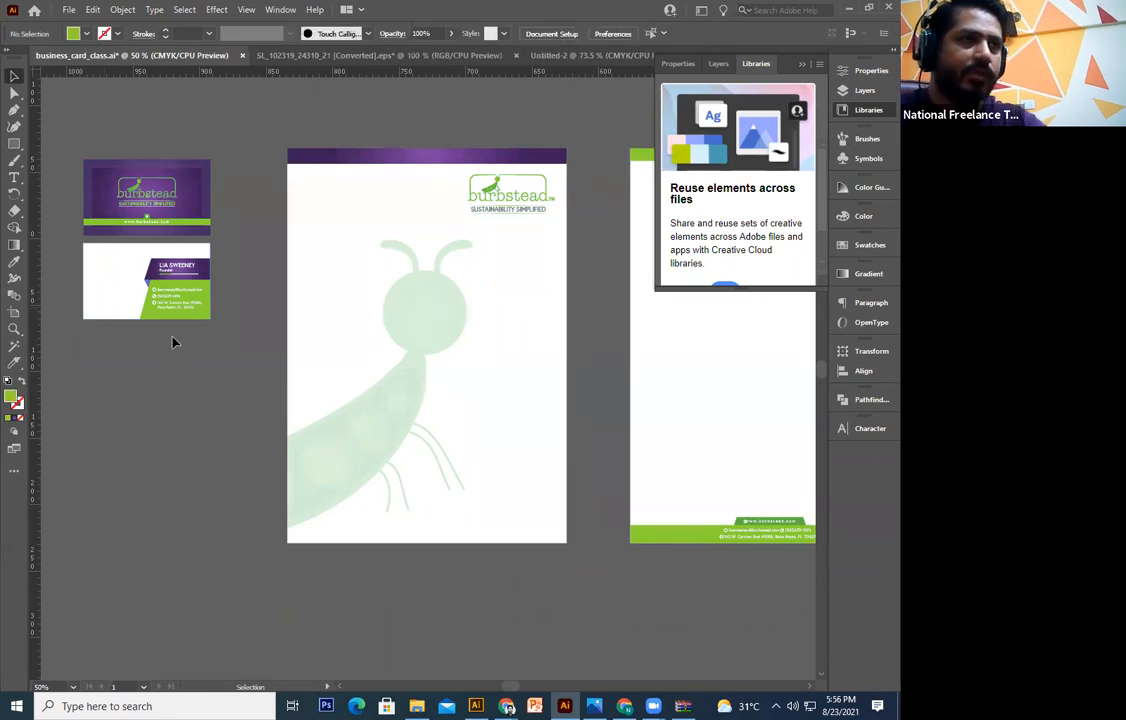
pyautogui.click(128, 296)
pyautogui.press('Delete')
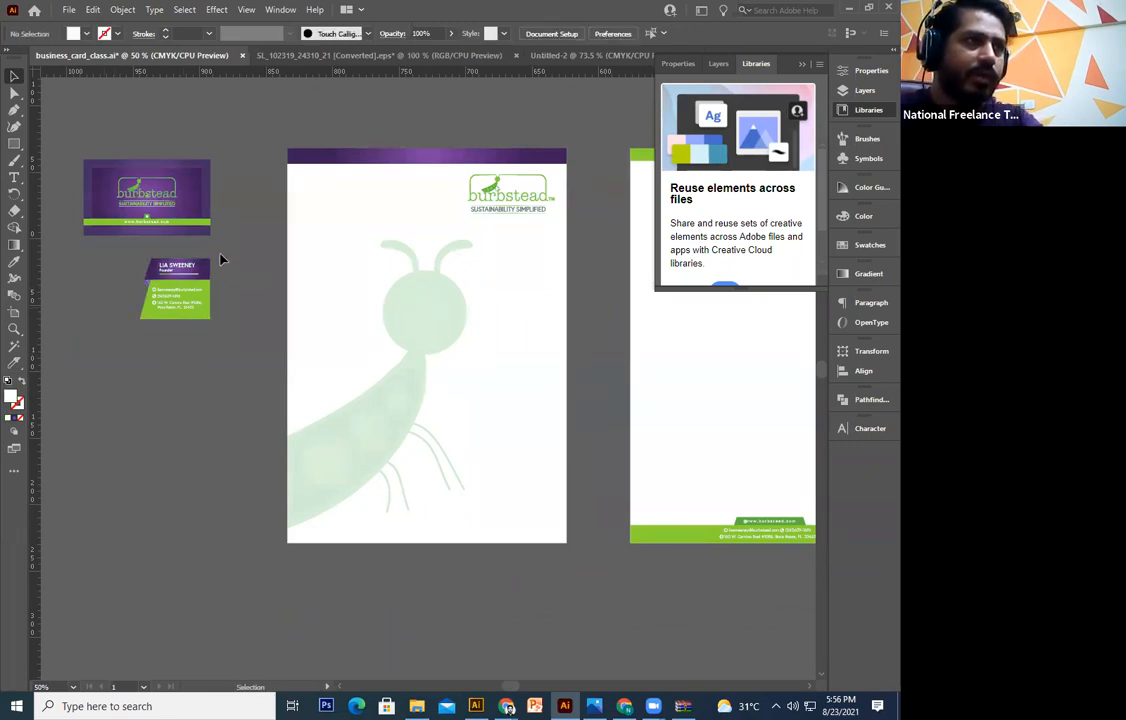
# Place the remaining contact block in front at the letterhead's lower-right corner and enlarge it to reach the page's bottom edge
pyautogui.moveTo(222, 260); pyautogui.dragTo(113, 372)
pyautogui.moveTo(170, 300); pyautogui.dragTo(528, 505)
pyautogui.rightClick(515, 496)
pyautogui.moveTo(600, 423)
pyautogui.click(684, 423)
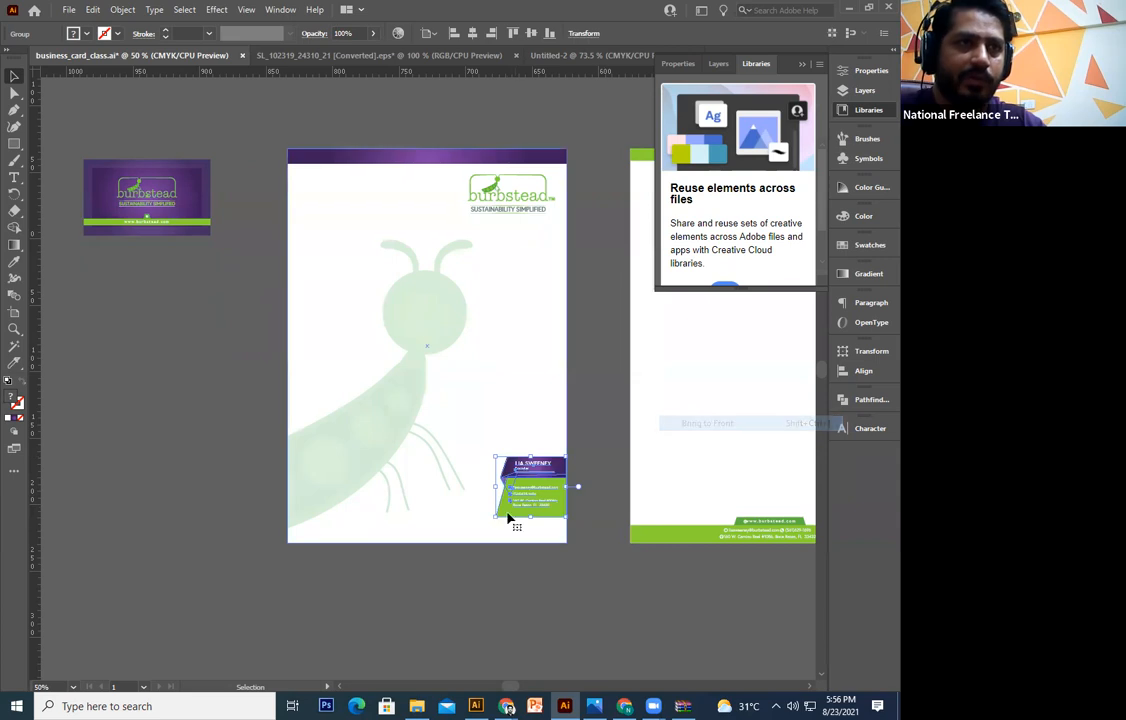
pyautogui.moveTo(495, 515); pyautogui.dragTo(465, 560)
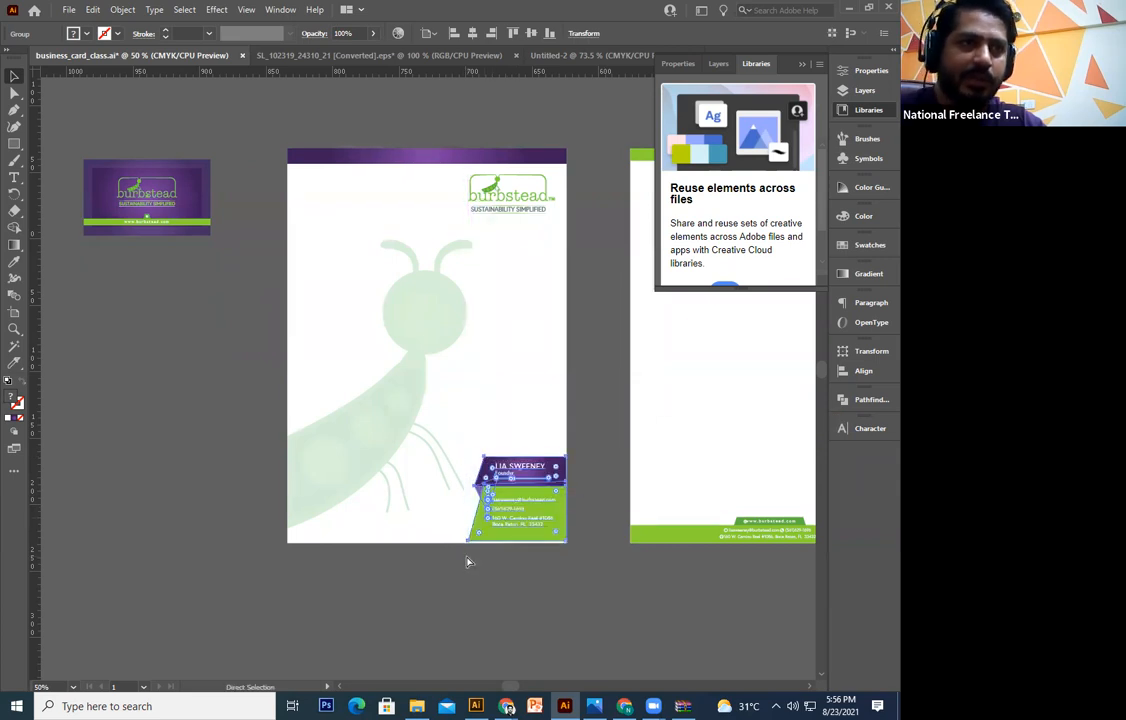
# Delete the person's name, job title and underline from the contact block's purple banner
pyautogui.hotkey('ctrl', '=')
pyautogui.hotkey('ctrl', '=')
pyautogui.hotkey('ctrl', '=')
pyautogui.moveTo(549, 460)
pyautogui.mouseDown()
pyautogui.moveTo(616, 438)
pyautogui.moveTo(538, 448)
pyautogui.mouseUp()
pyautogui.click(448, 581)
pyautogui.moveTo(739, 296); pyautogui.dragTo(499, 420)
pyautogui.doubleClick(490, 357)
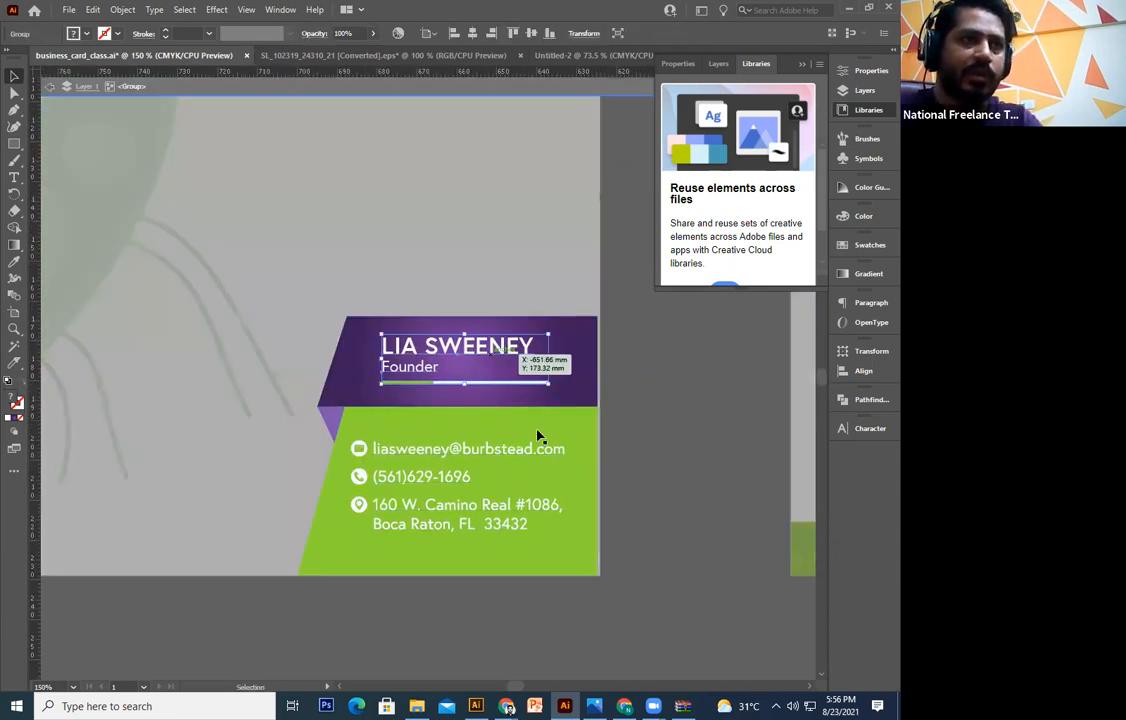
pyautogui.press('Delete')
pyautogui.doubleClick(652, 522)
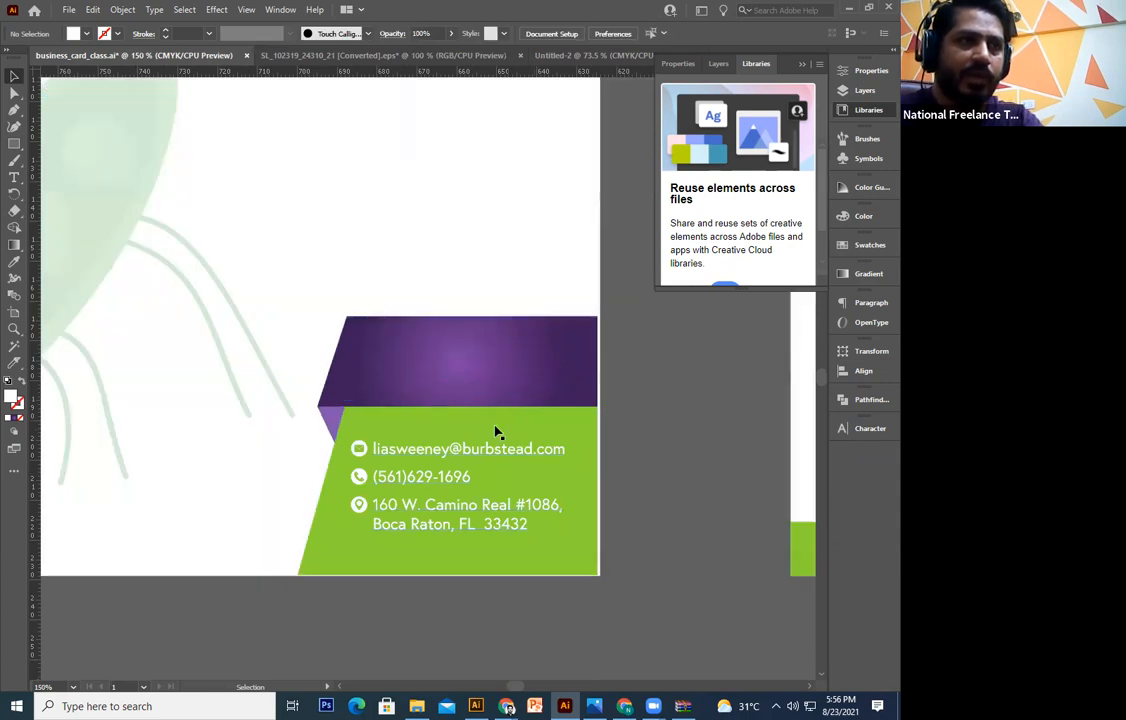
# Isolate the contact block's purple banner and reduce its height to about half by lowering its top edge
pyautogui.doubleClick(497, 366)
pyautogui.click(487, 365)
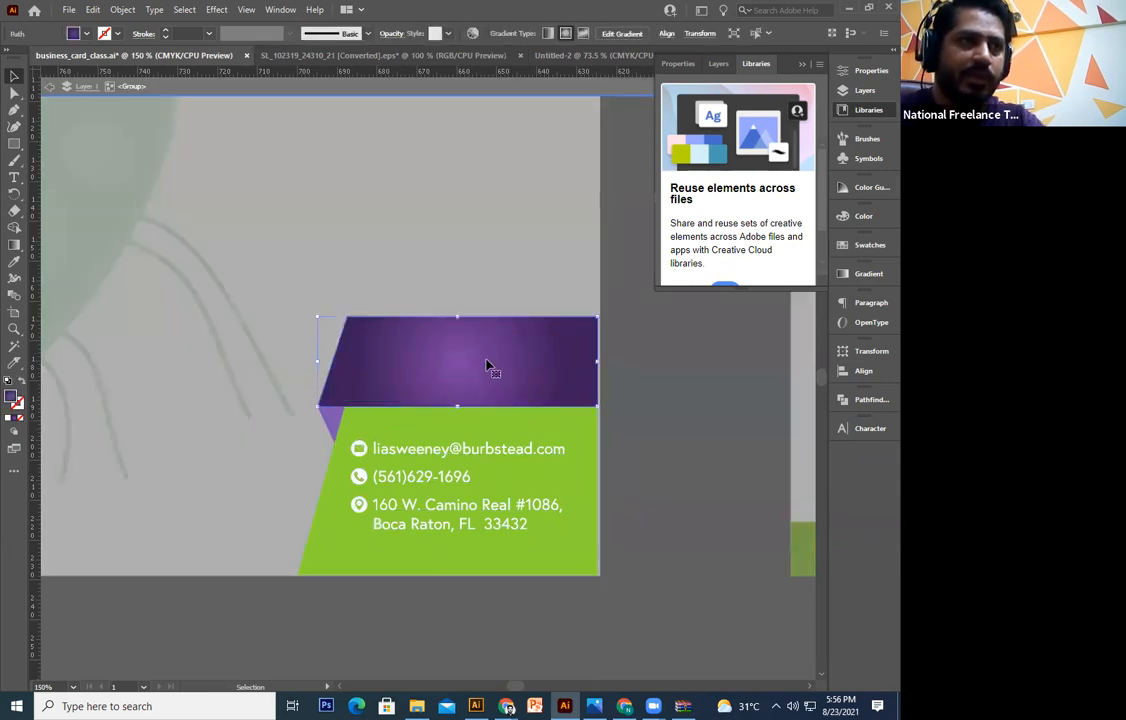
pyautogui.moveTo(462, 318); pyautogui.dragTo(458, 370)
pyautogui.click(617, 418)
pyautogui.hotkey('ctrl', '=')
pyautogui.moveTo(423, 412); pyautogui.dragTo(450, 385)
# Nudge the purple banner's top-left anchor point left to make its slanted end steeper
pyautogui.click(347, 376)
pyautogui.moveTo(310, 364); pyautogui.dragTo(327, 372)
pyautogui.press('a')
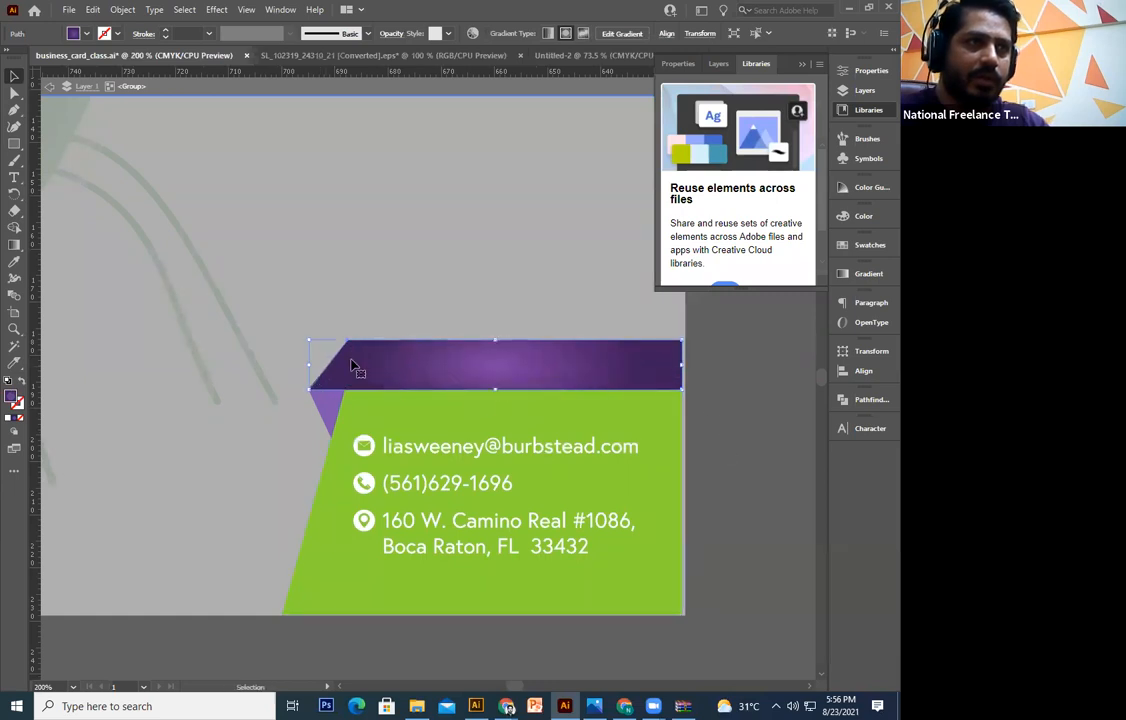
pyautogui.click(14, 92)
pyautogui.click(347, 341)
pyautogui.press('Left')
pyautogui.press('Left')
pyautogui.press('Left')
pyautogui.press('Left')
pyautogui.click(14, 76)
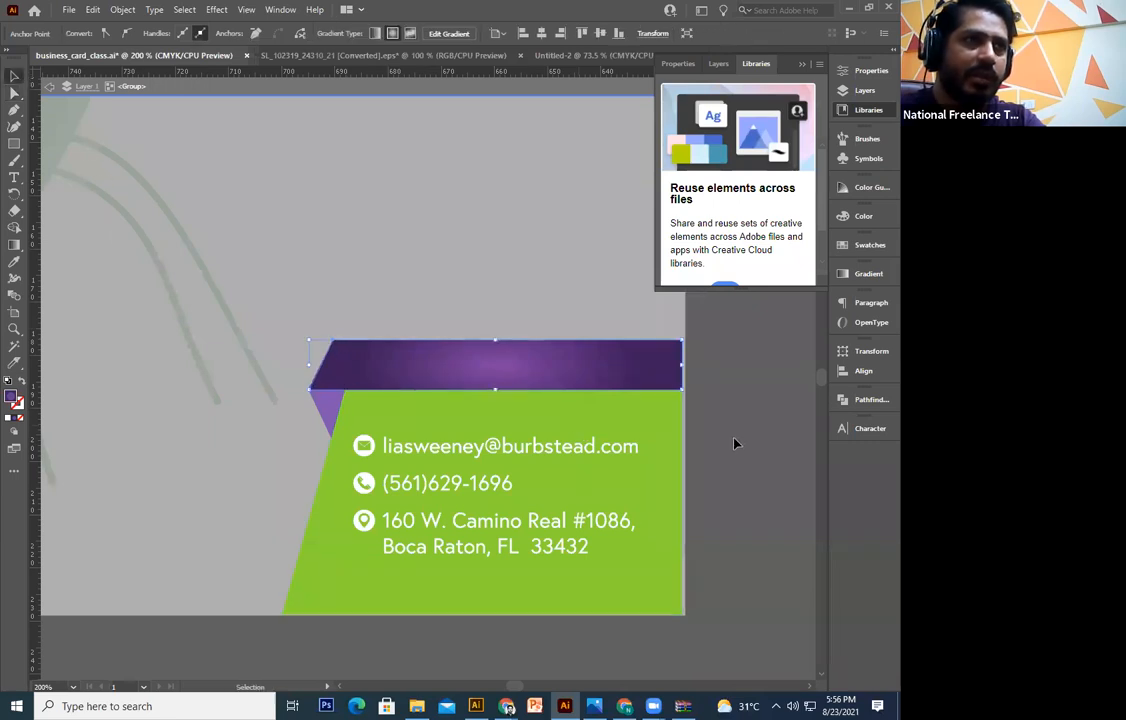
# Leave the banner's isolation and shift the whole contact block flush with the letterhead's bottom and right edges
pyautogui.doubleClick(711, 443)
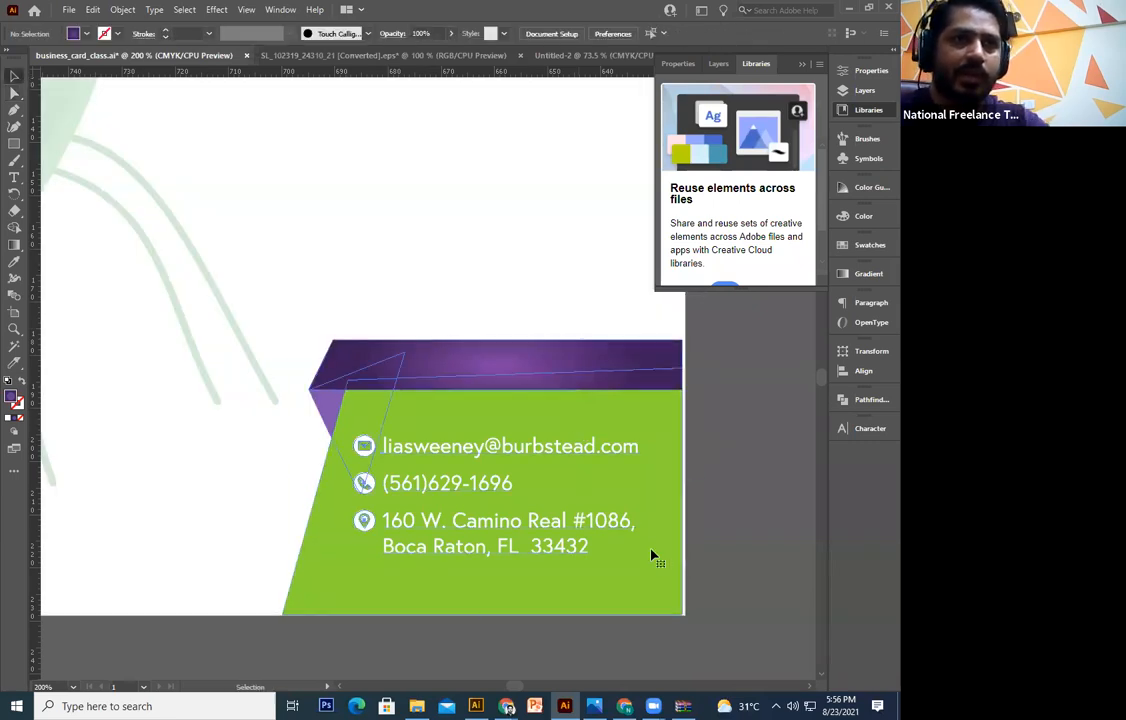
pyautogui.hotkey('ctrl', '=')
pyautogui.hotkey('ctrl', '=')
pyautogui.hotkey('ctrl', '=')
pyautogui.hotkey('ctrl', '=')
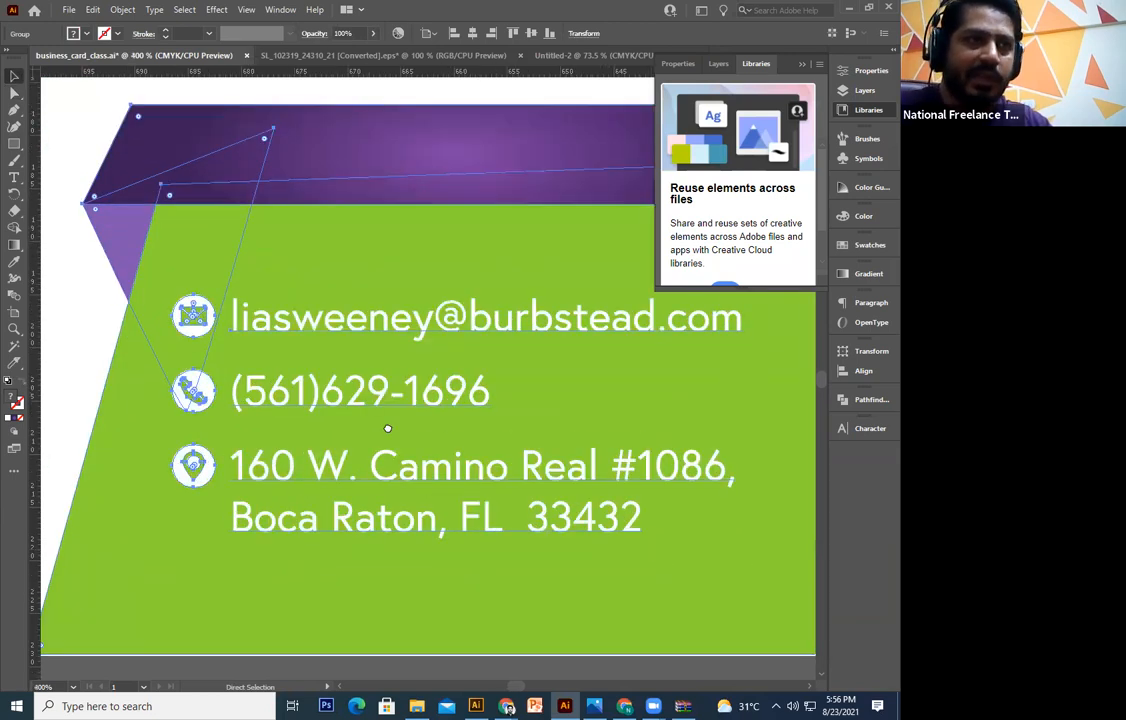
pyautogui.moveTo(273, 340); pyautogui.dragTo(244, 370)
pyautogui.hotkey('ctrl', 'z')
pyautogui.moveTo(264, 455); pyautogui.dragTo(278, 455)
pyautogui.click(535, 468)
pyautogui.moveTo(593, 355); pyautogui.dragTo(738, 204)
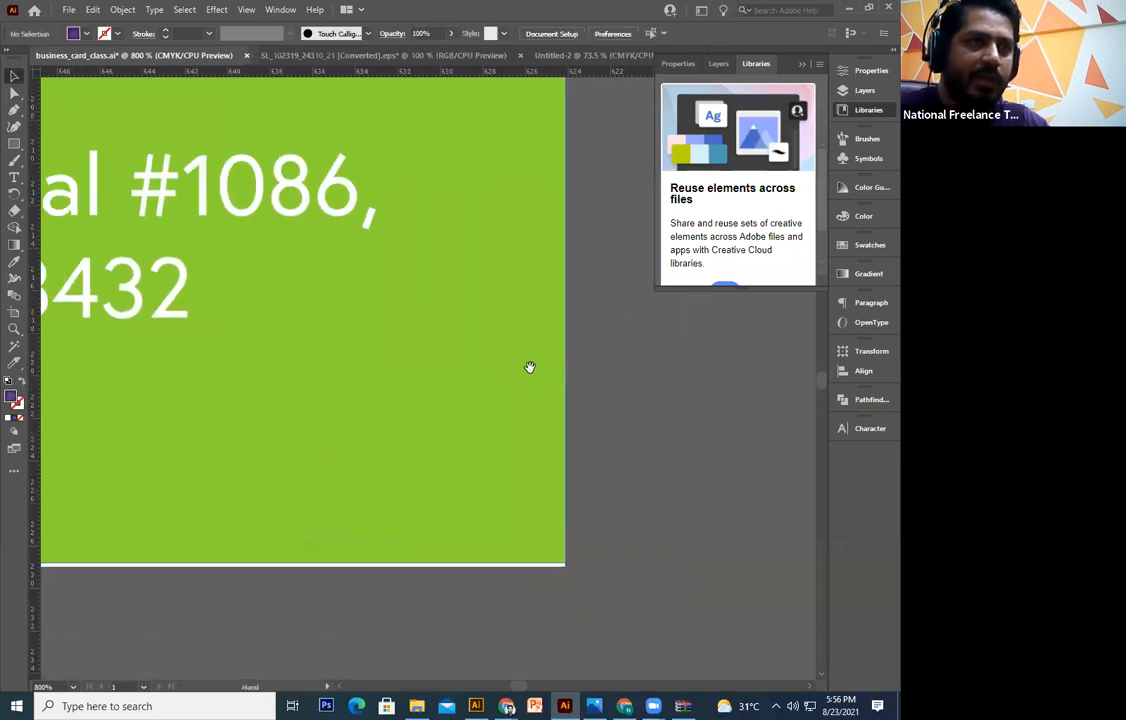
pyautogui.moveTo(530, 367); pyautogui.dragTo(623, 270)
pyautogui.click(521, 287)
pyautogui.press('a')
pyautogui.click(573, 523)
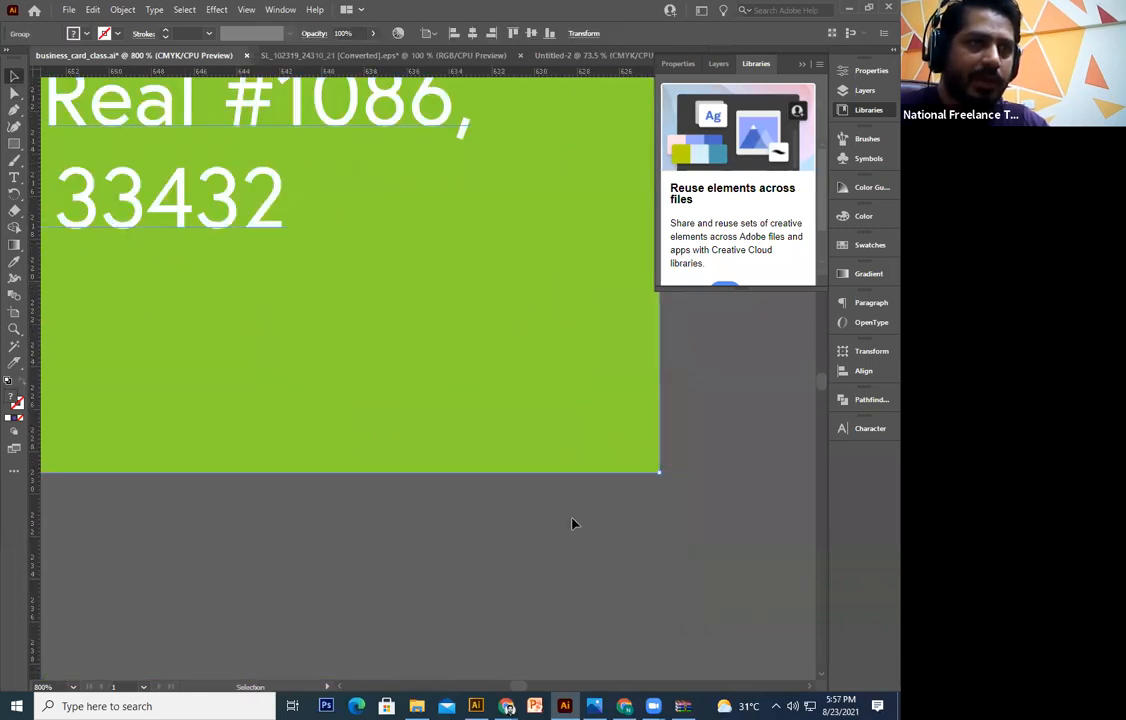
# Examine how the contact block sits in the lower corner of the caterpillar letterhead
pyautogui.hotkey('ctrl', '-')
pyautogui.hotkey('ctrl', '-')
pyautogui.hotkey('ctrl', '-')
pyautogui.hotkey('ctrl', '-')
pyautogui.hotkey('ctrl', '-')
pyautogui.hotkey('ctrl', '-')
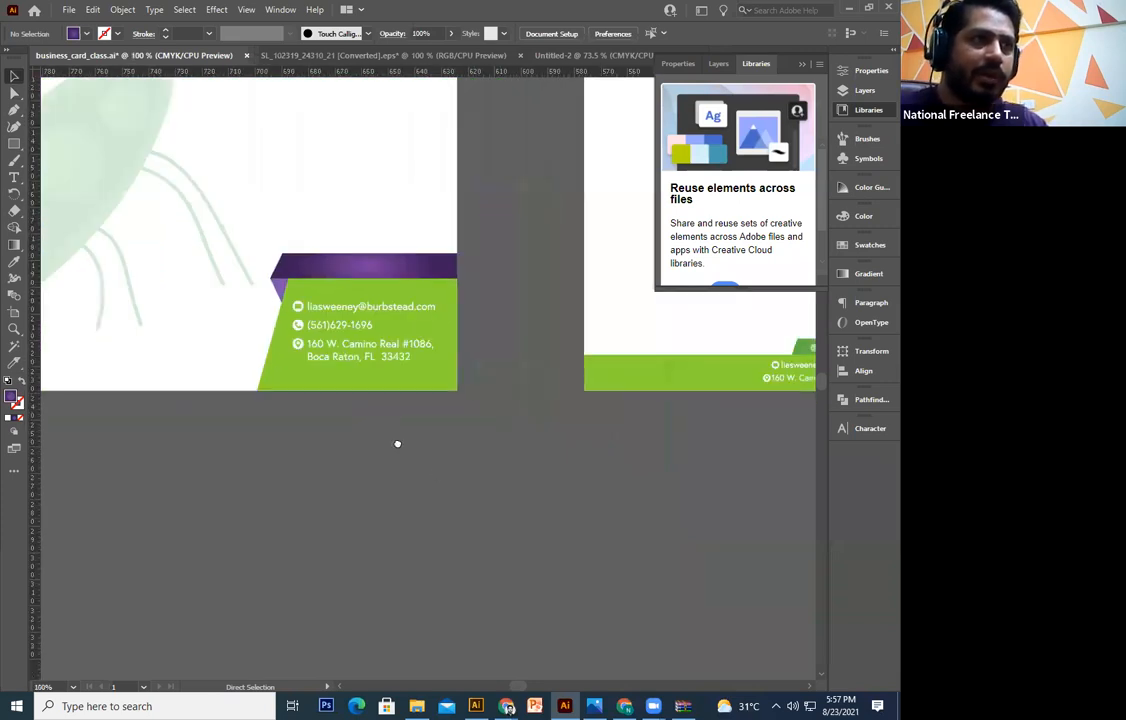
pyautogui.moveTo(398, 442); pyautogui.dragTo(471, 494)
pyautogui.click(422, 360)
pyautogui.hotkey('ctrl', '-')
pyautogui.hotkey('ctrl', '-')
pyautogui.hotkey('ctrl', '-')
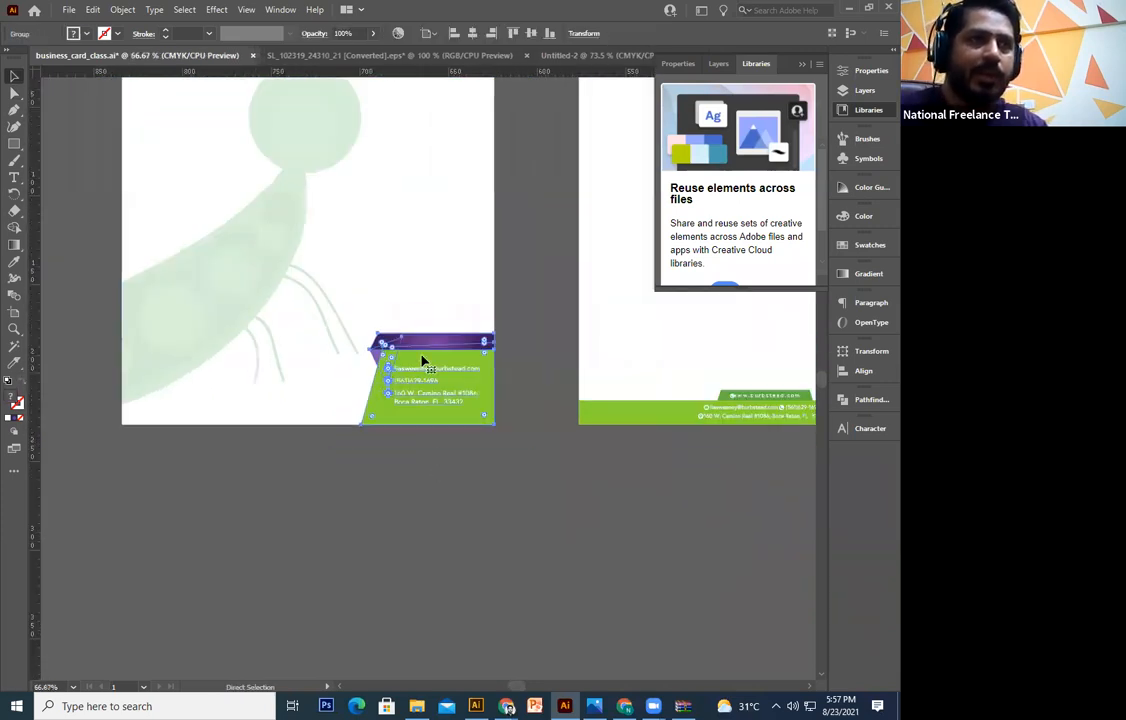
pyautogui.hotkey('ctrl', '+')
pyautogui.hotkey('ctrl', '+')
pyautogui.hotkey('ctrl', '+')
pyautogui.hotkey('ctrl', '+')
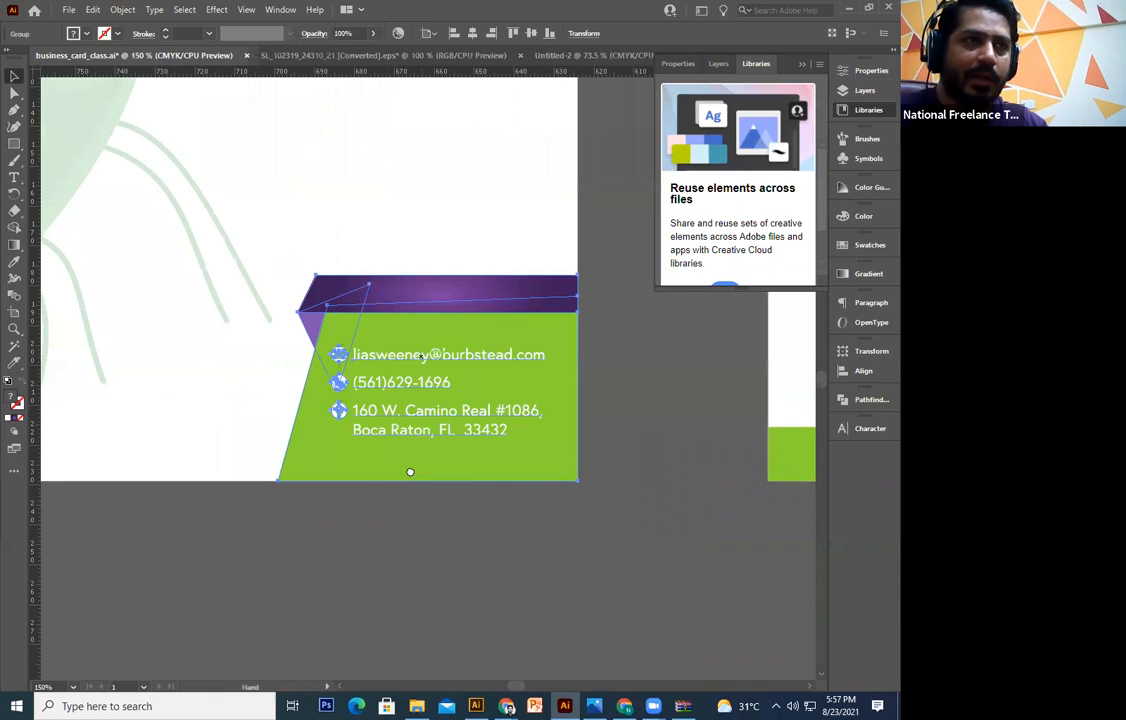
pyautogui.moveTo(493, 500); pyautogui.dragTo(73, 521)
pyautogui.click(515, 478)
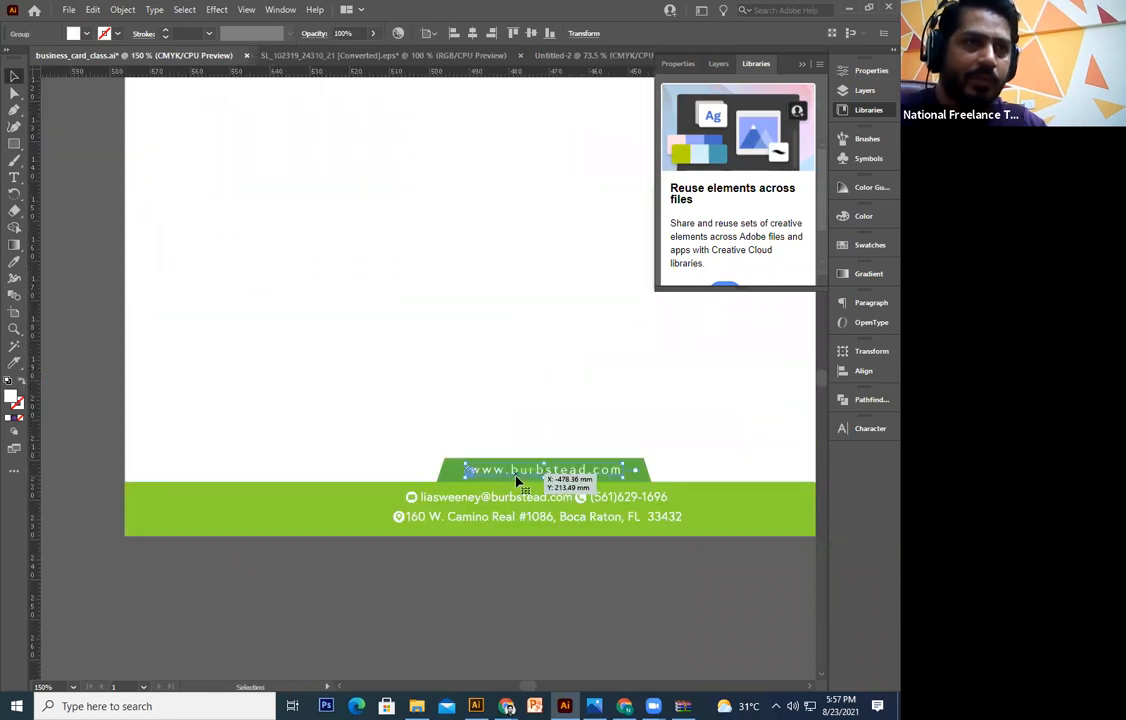
pyautogui.click(515, 579)
pyautogui.moveTo(215, 465); pyautogui.dragTo(821, 595)
pyautogui.hotkey('ctrl', 'v')
pyautogui.moveTo(410, 375); pyautogui.dragTo(690, 466)
pyautogui.scroll(6, 406, 461)
pyautogui.moveTo(170, 420); pyautogui.dragTo(369, 463)
# Isolate the banner's website line and shift its globe icon left, clear of the text
pyautogui.doubleClick(427, 467)
pyautogui.click(418, 465)
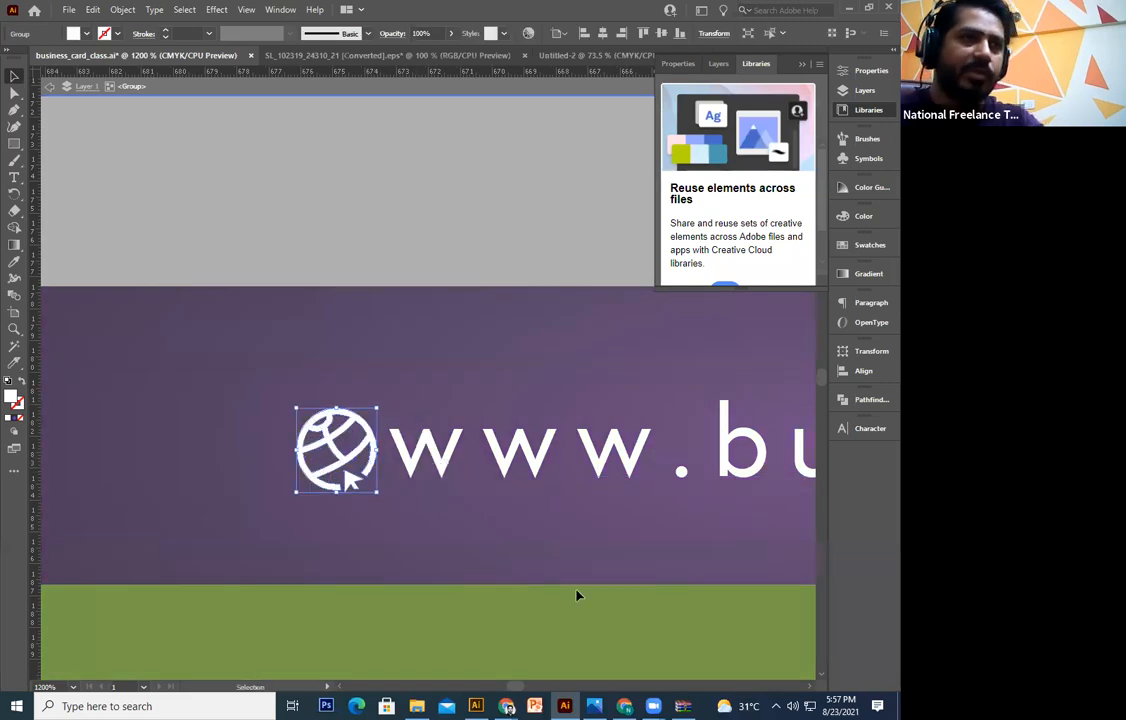
pyautogui.doubleClick(576, 595)
pyautogui.hotkey('ctrl', '-')
pyautogui.hotkey('ctrl', '-')
pyautogui.hotkey('ctrl', '-')
pyautogui.hotkey('ctrl', '-')
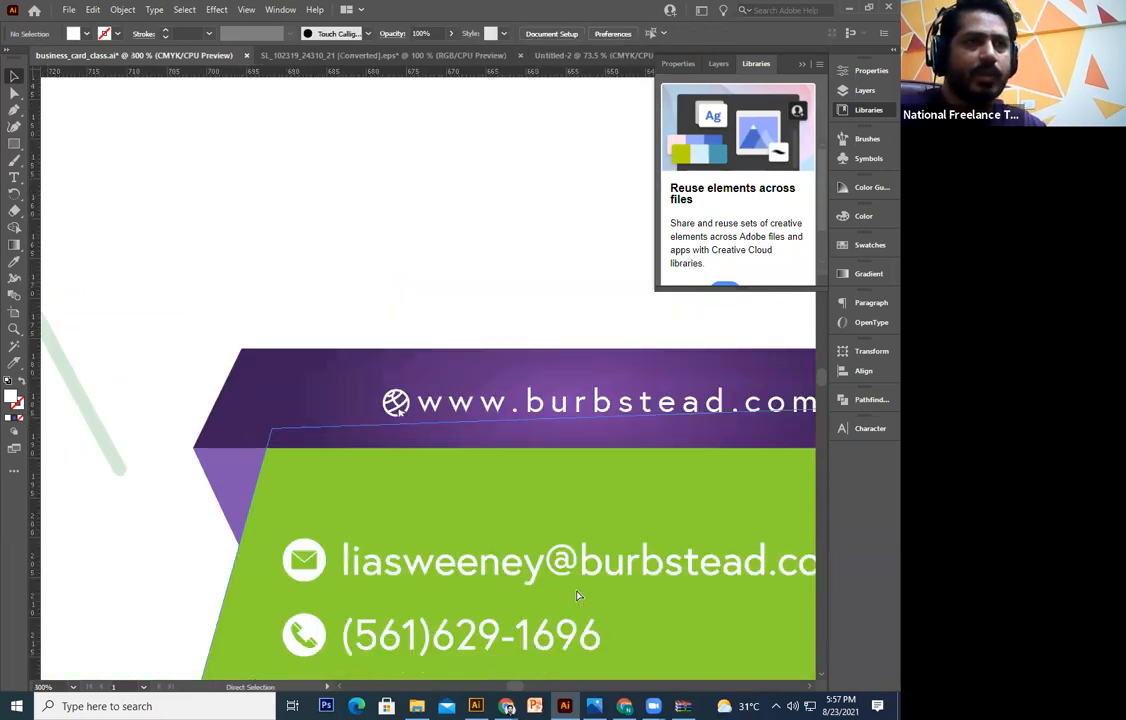
pyautogui.hotkey('ctrl', '-')
pyautogui.hotkey('ctrl', '-')
pyautogui.click(470, 452)
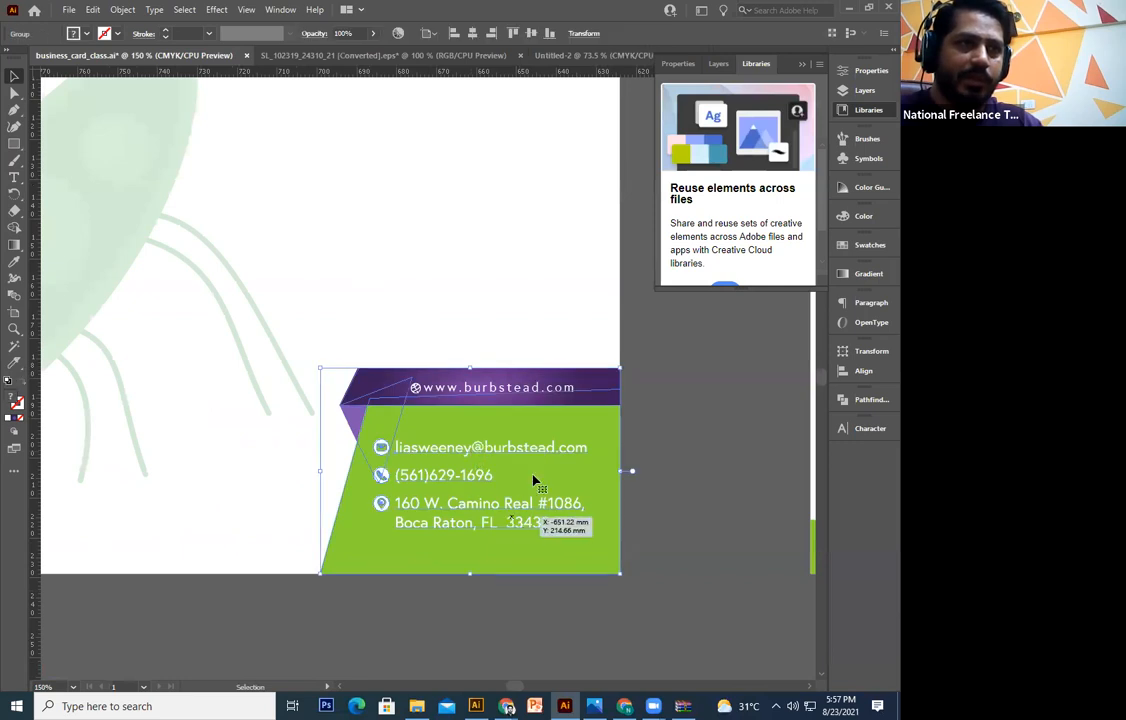
# Compare the purple caterpillar letterhead with the green letterhead and the business card designs
pyautogui.click(670, 565)
pyautogui.hotkey('ctrl', '-')
pyautogui.hotkey('ctrl', '-')
pyautogui.hotkey('ctrl', '-')
pyautogui.hotkey('ctrl', '-')
pyautogui.hotkey('ctrl', '-')
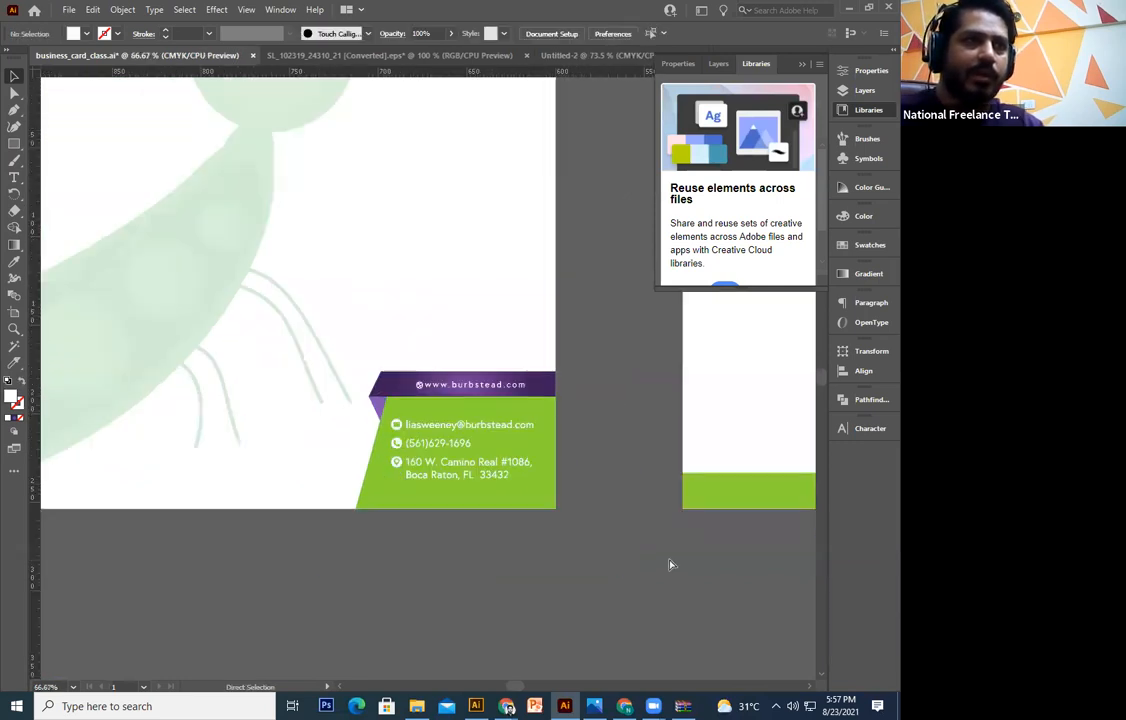
pyautogui.moveTo(450, 237); pyautogui.dragTo(409, 312)
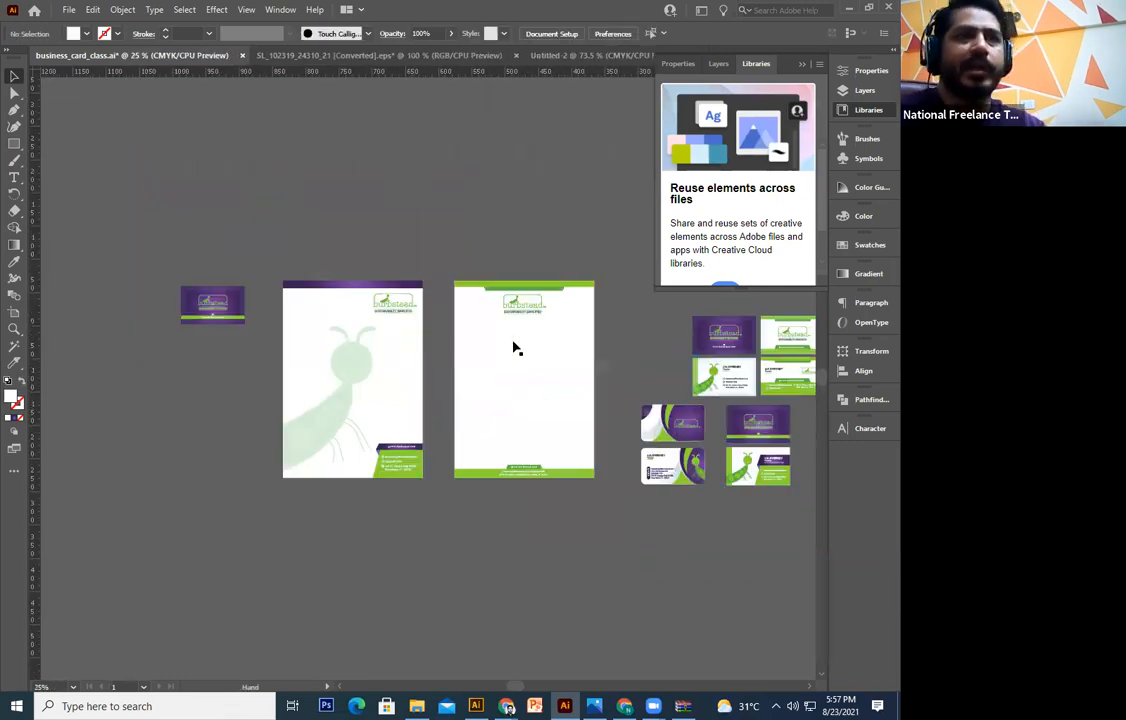
pyautogui.click(517, 347)
pyautogui.click(392, 318)
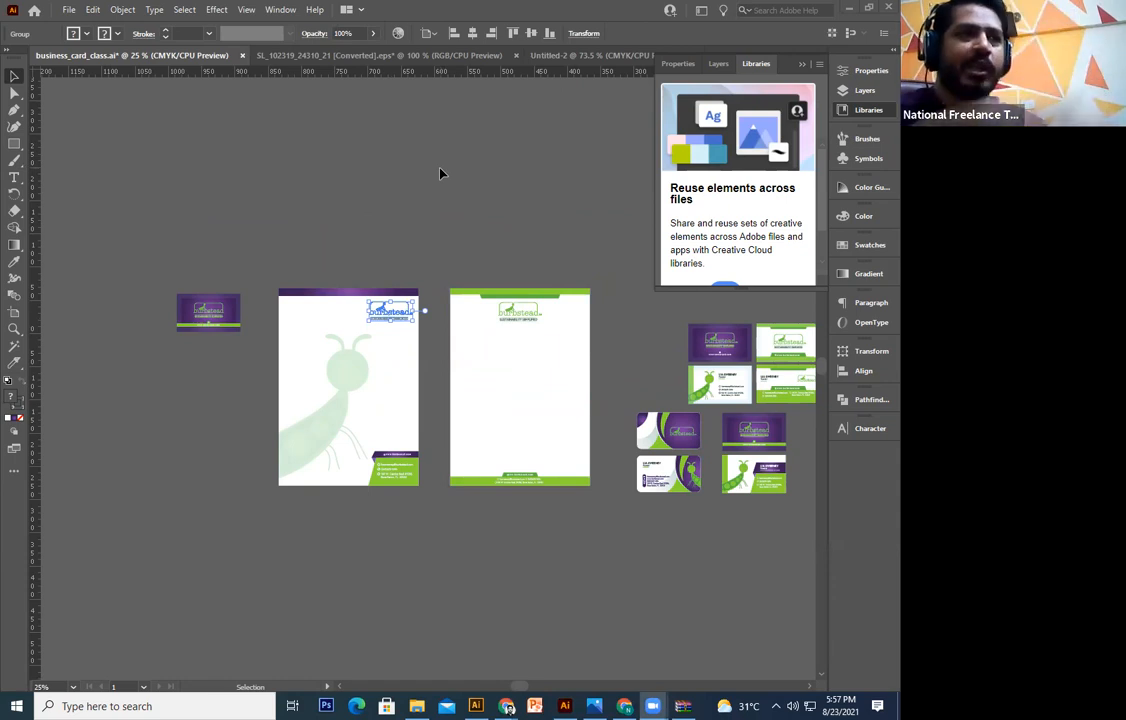
pyautogui.click(618, 550)
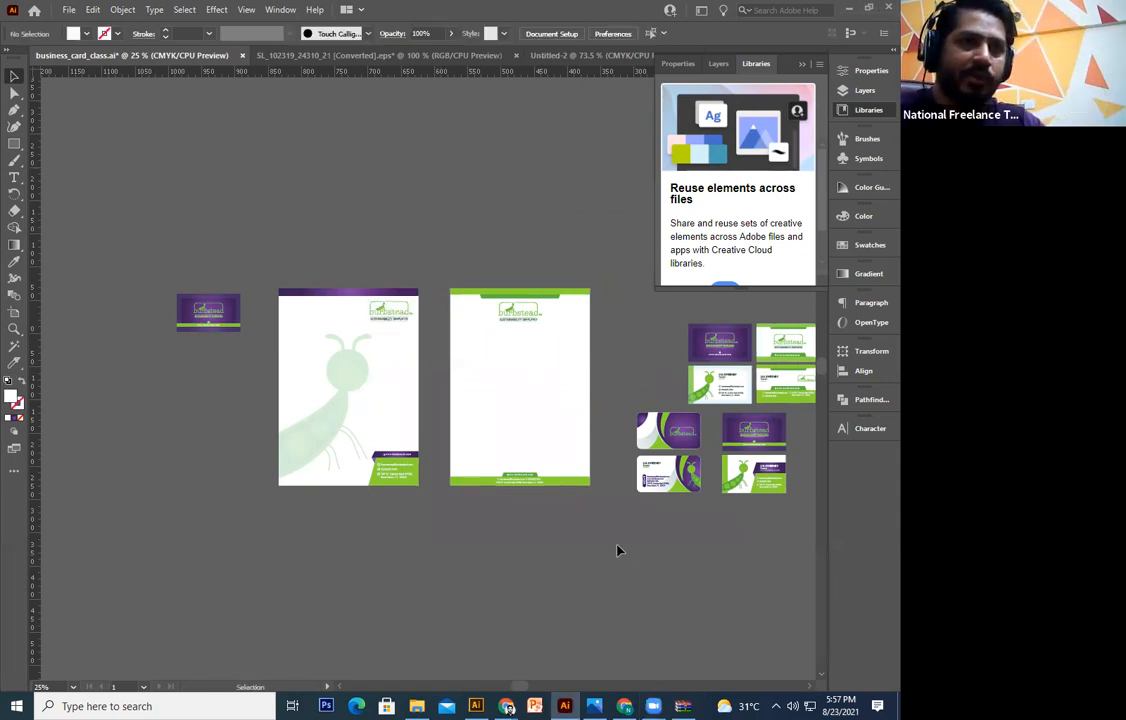
pyautogui.moveTo(716, 418); pyautogui.dragTo(714, 414)
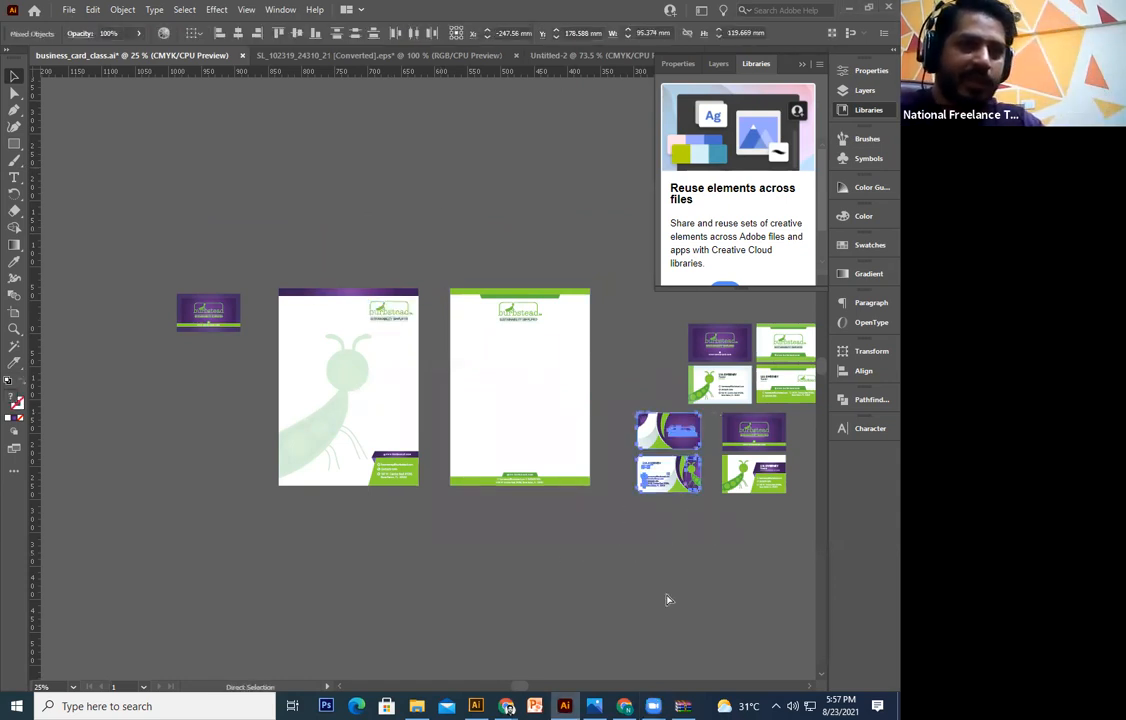
pyautogui.press('c')
pyautogui.click(288, 494)
pyautogui.click(585, 370)
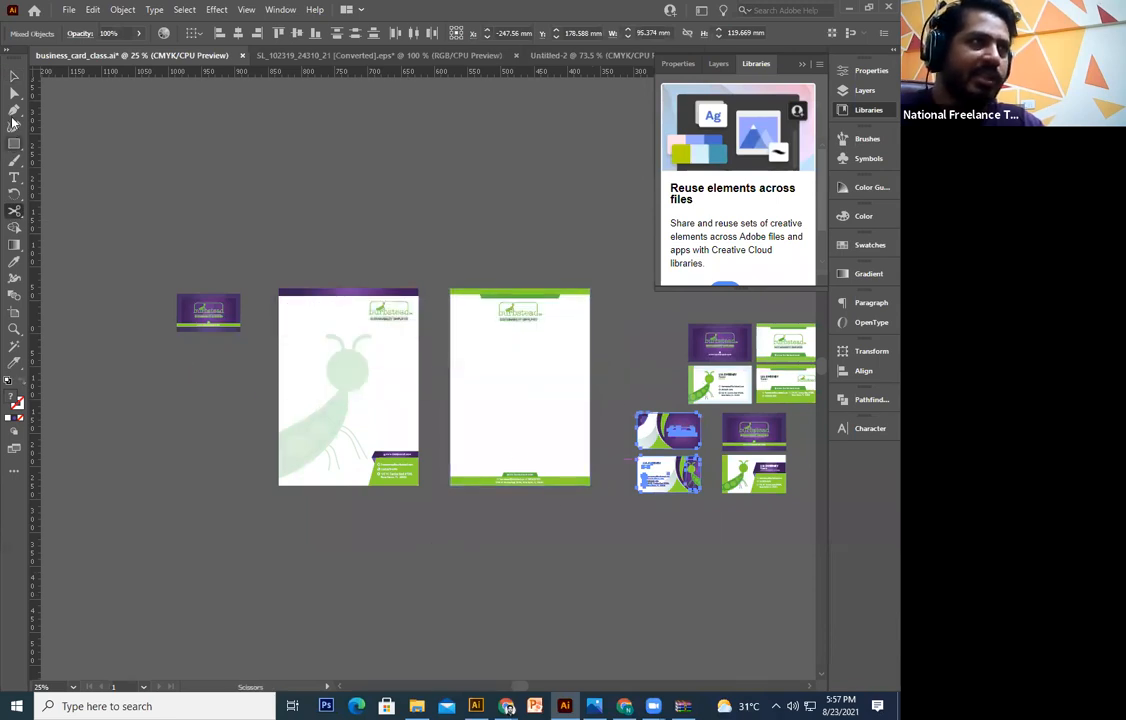
# Delete the spare purple business card lying to the left of the letterheads
pyautogui.click(14, 77)
pyautogui.moveTo(259, 244); pyautogui.dragTo(195, 483)
pyautogui.press('Delete')
# Duplicate the complete green letterhead to the left of the purple caterpillar letterhead
pyautogui.moveTo(386, 499); pyautogui.dragTo(350, 542)
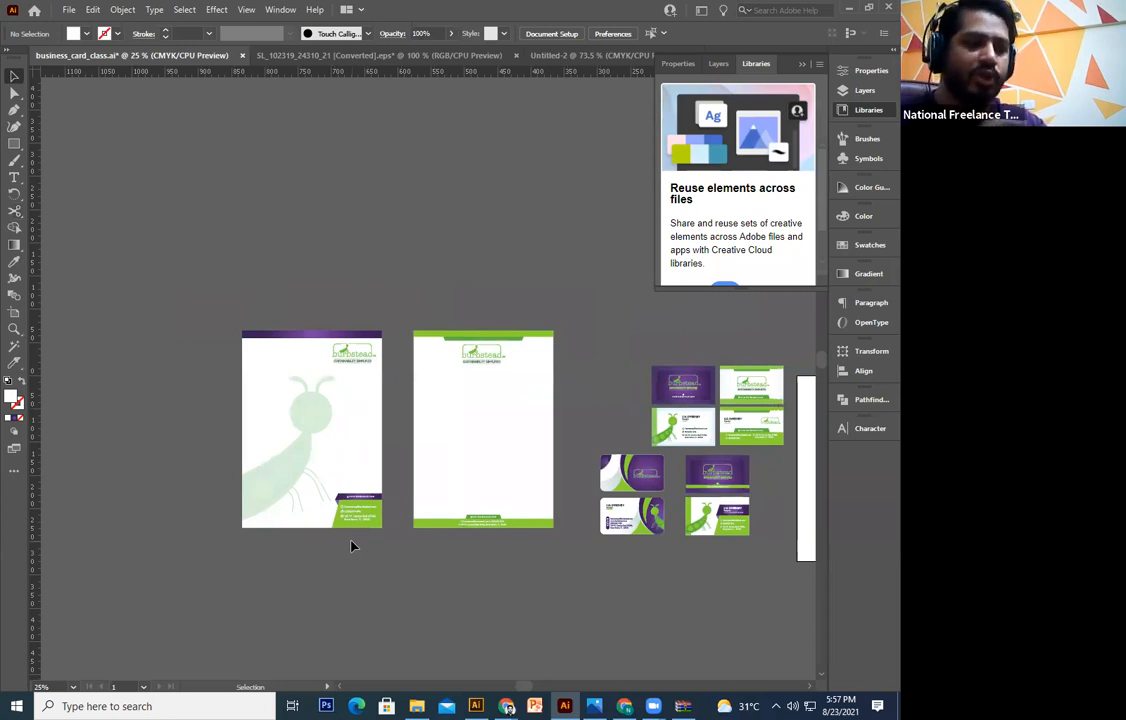
pyautogui.moveTo(372, 535); pyautogui.dragTo(430, 490)
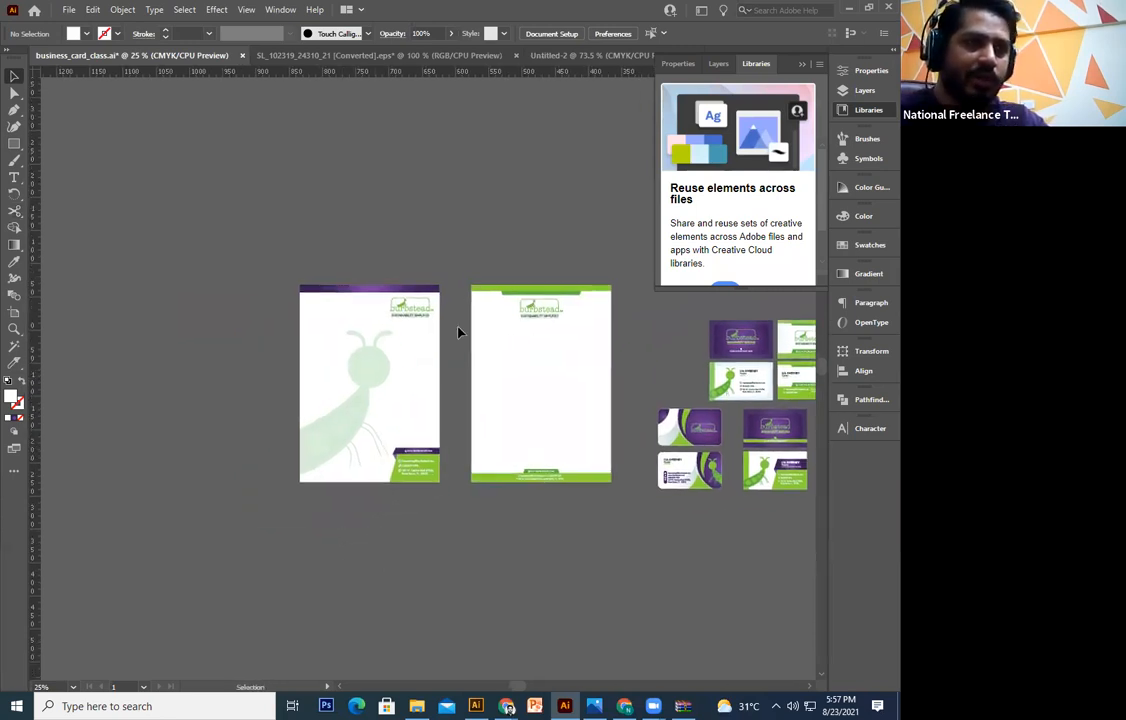
pyautogui.moveTo(487, 558); pyautogui.dragTo(467, 558)
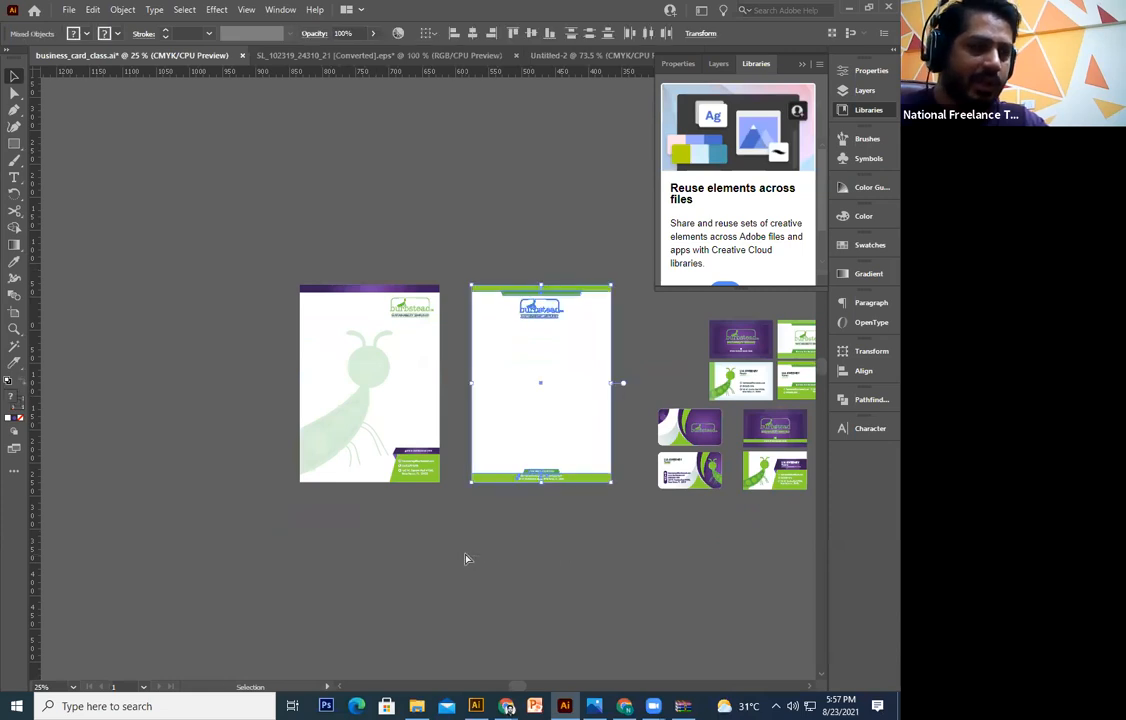
pyautogui.moveTo(533, 316); pyautogui.dragTo(190, 316)
pyautogui.click(411, 522)
# Copy the back side of the curved purple-and-green business card and place it left of the new letterhead copy
pyautogui.moveTo(715, 469); pyautogui.dragTo(763, 501)
pyautogui.hotkey('ctrl', 'c')
pyautogui.click(360, 508)
pyautogui.hotkey('ctrl', 'v')
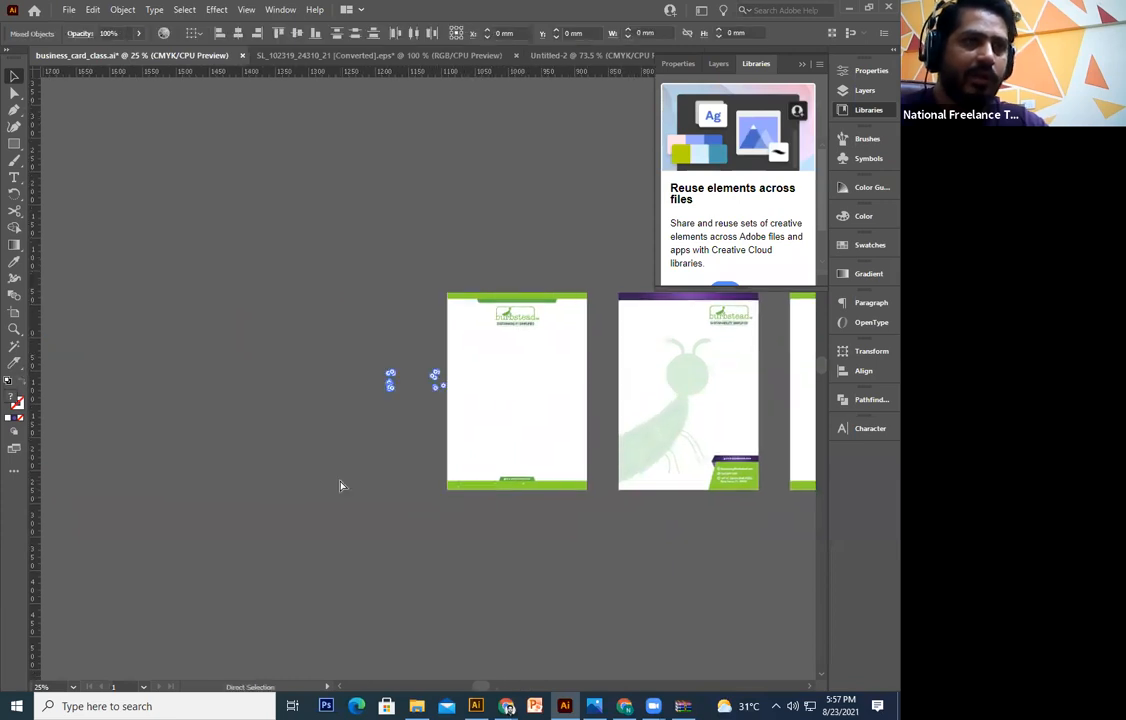
pyautogui.hotkey('ctrl', '=')
pyautogui.hotkey('ctrl', '=')
pyautogui.moveTo(340, 480); pyautogui.dragTo(329, 480)
pyautogui.moveTo(469, 390); pyautogui.dragTo(361, 375)
pyautogui.click(309, 501)
# Delete the green header bars and the whole footer from the new letterhead copy, keeping its logo
pyautogui.click(603, 251)
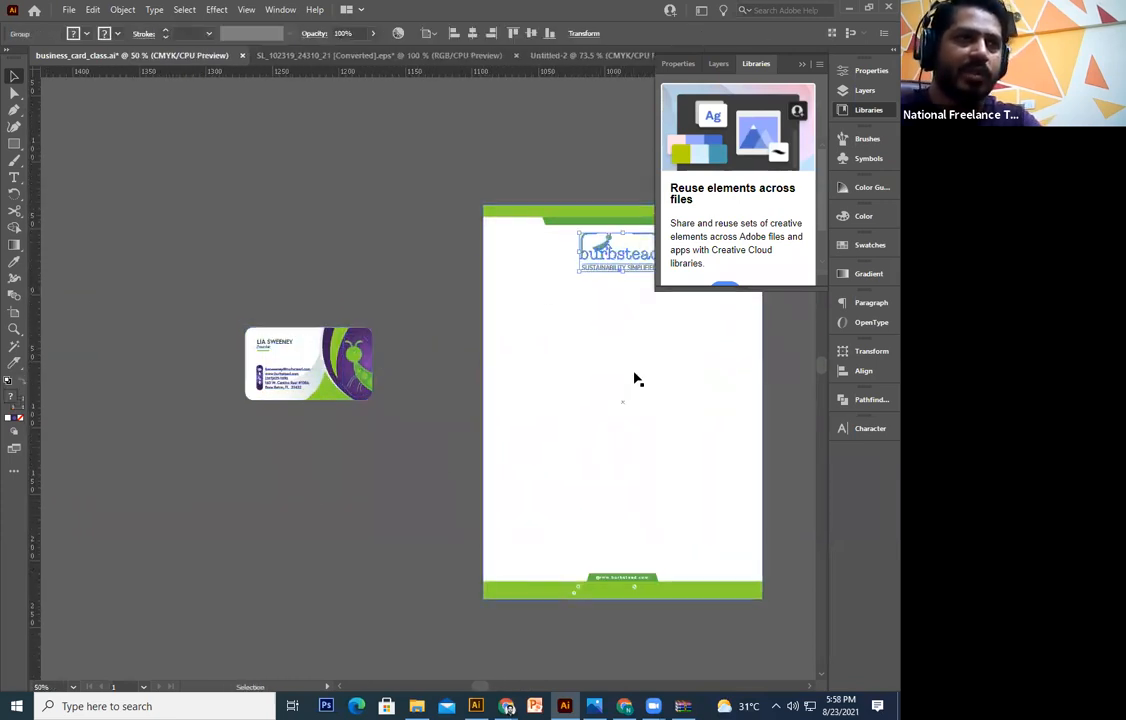
pyautogui.click(545, 218)
pyautogui.press('Delete')
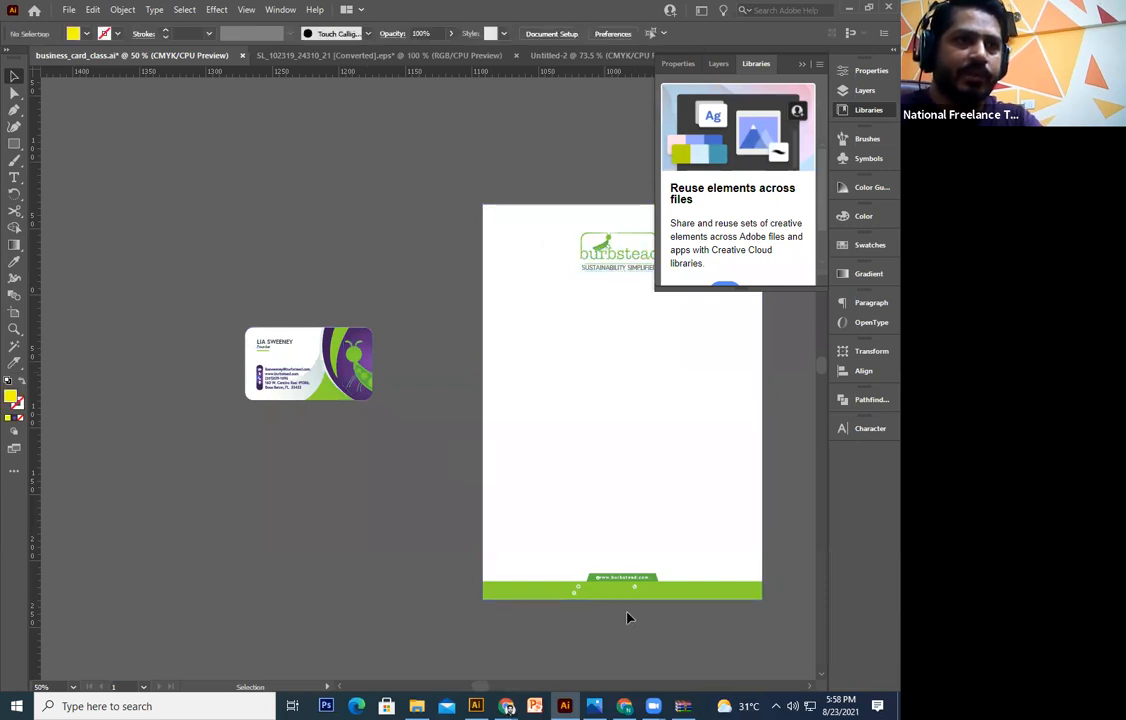
pyautogui.moveTo(690, 561); pyautogui.dragTo(727, 618)
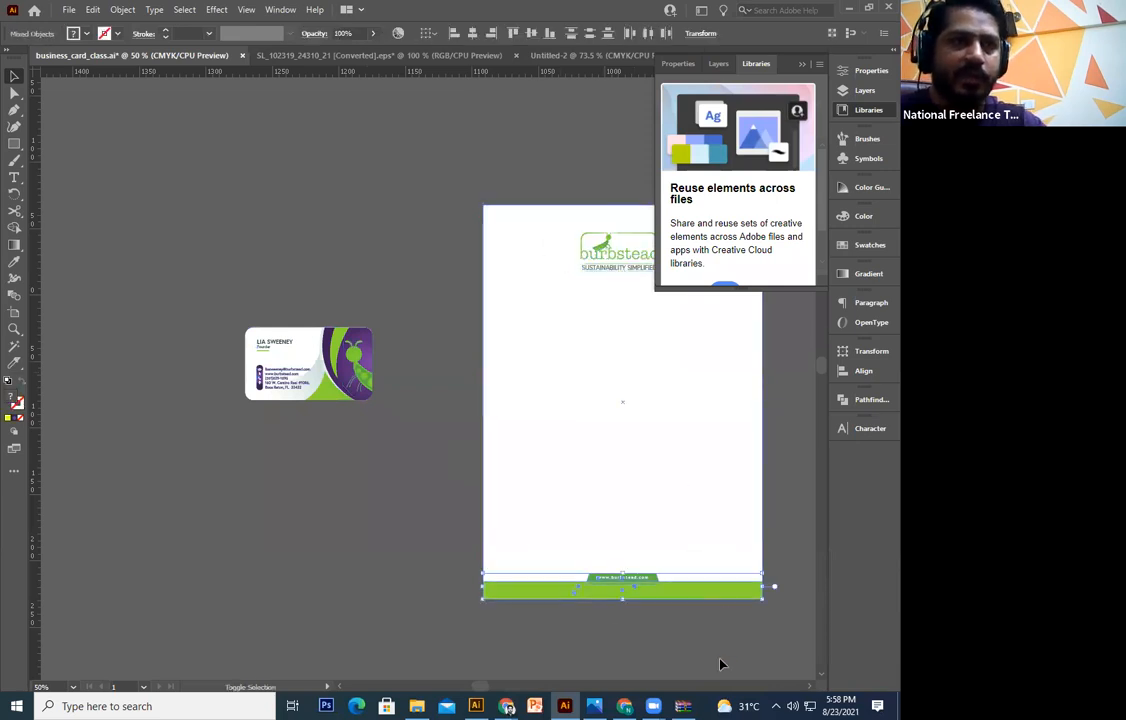
pyautogui.press('Delete')
pyautogui.moveTo(374, 415); pyautogui.dragTo(349, 428)
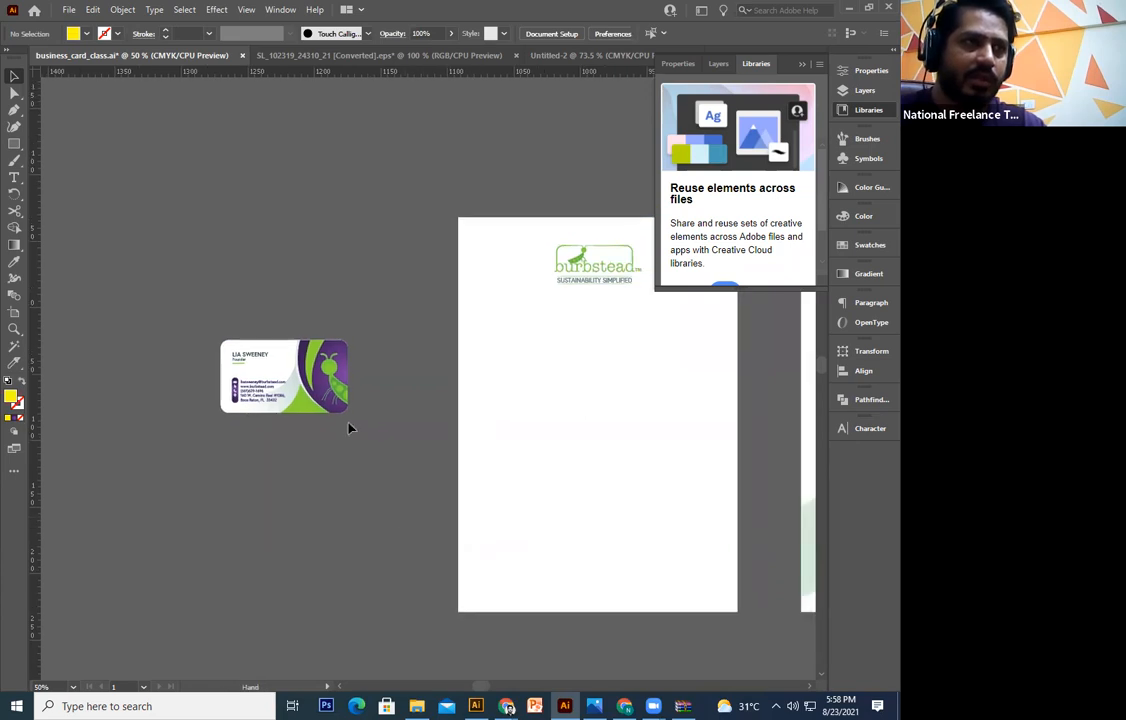
# Release the copied business card's clipping mask and delete the outermost white shape behind the purple panel
pyautogui.click(339, 379)
pyautogui.moveTo(373, 301); pyautogui.dragTo(319, 388)
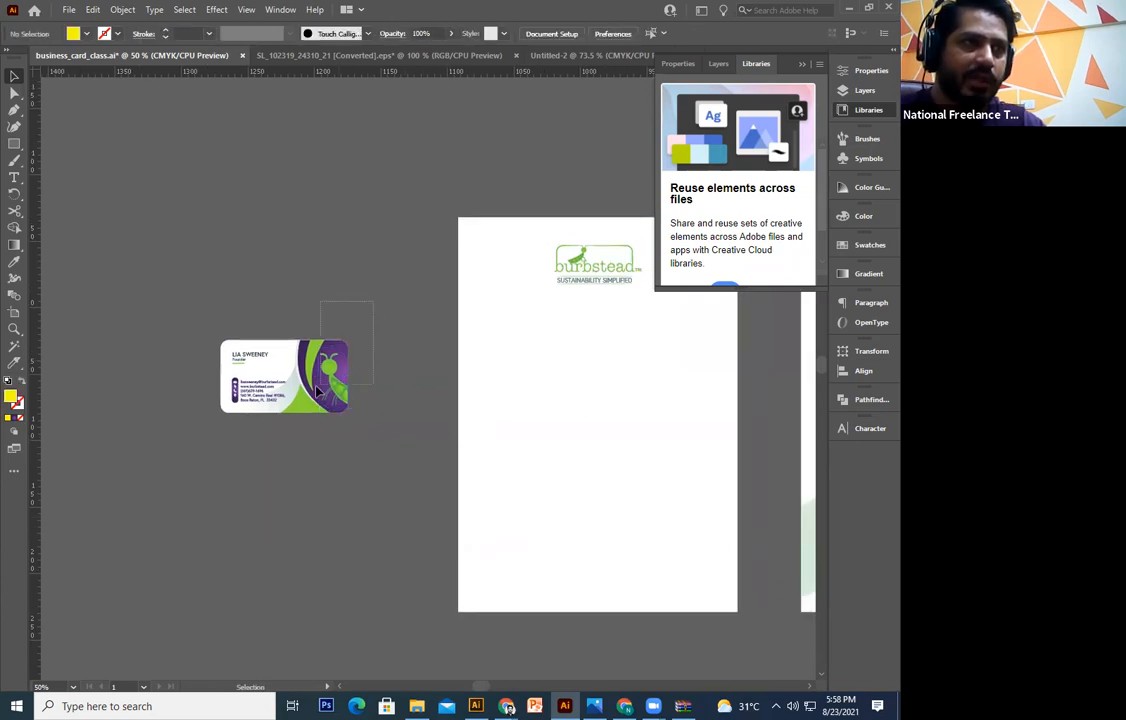
pyautogui.click(263, 398)
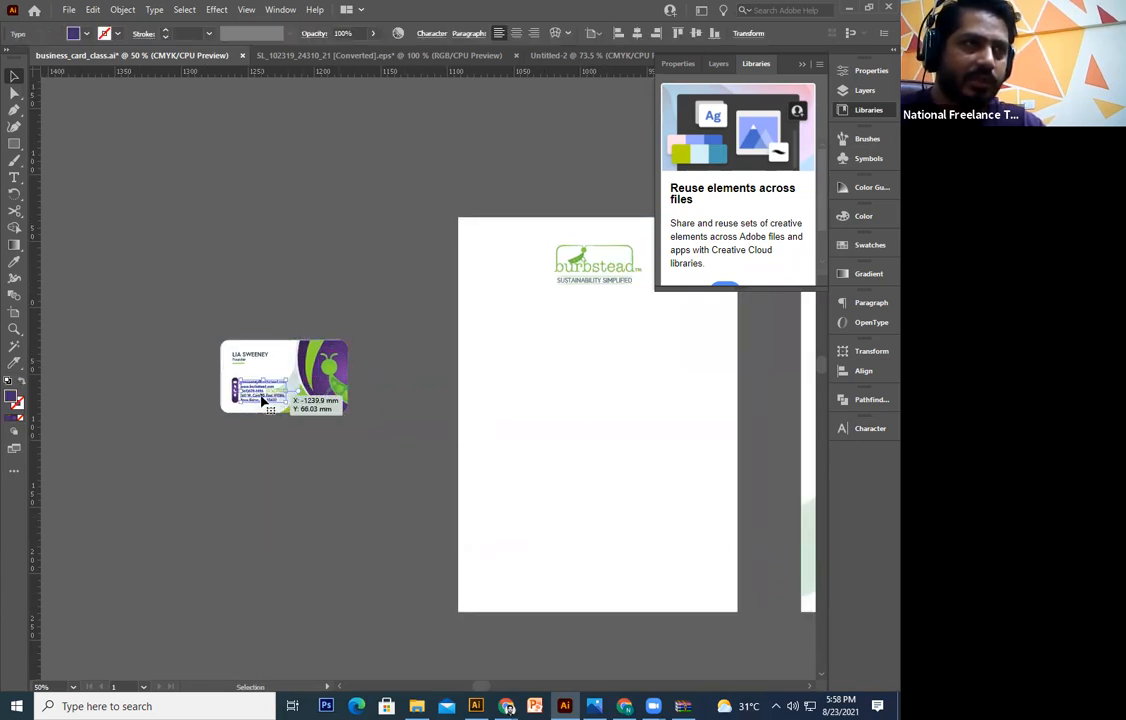
pyautogui.click(298, 462)
pyautogui.hotkey('ctrl', '+')
pyautogui.hotkey('ctrl', '+')
pyautogui.hotkey('ctrl', '+')
pyautogui.moveTo(243, 410); pyautogui.dragTo(399, 408)
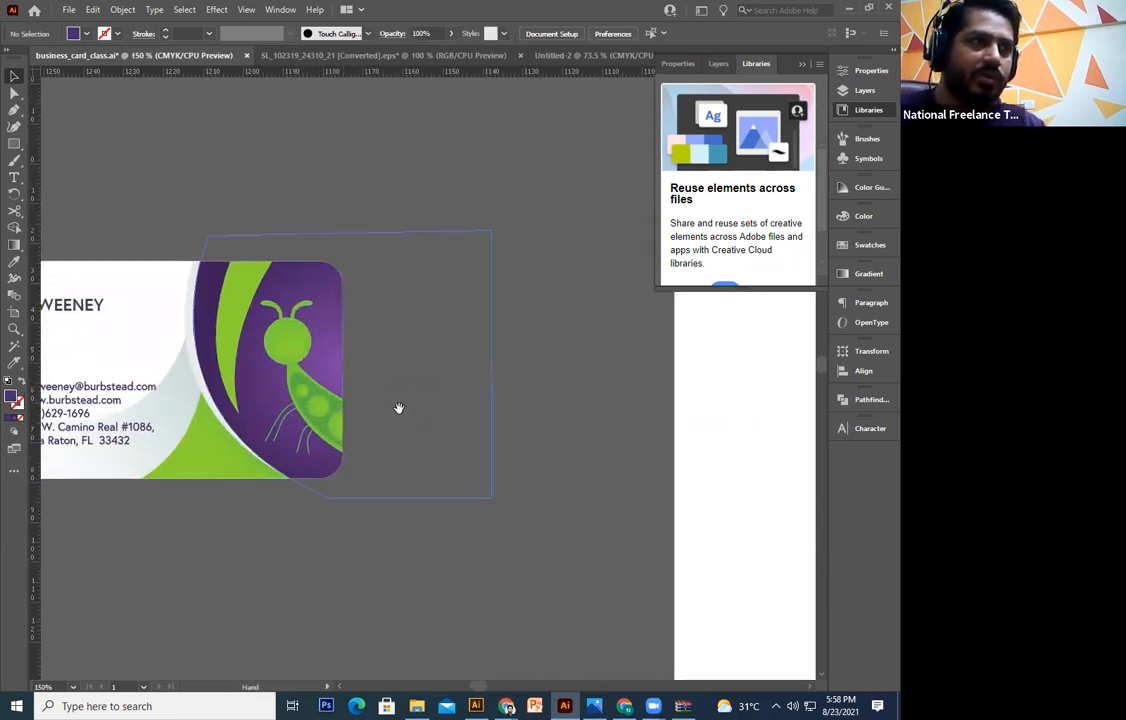
pyautogui.rightClick(276, 316)
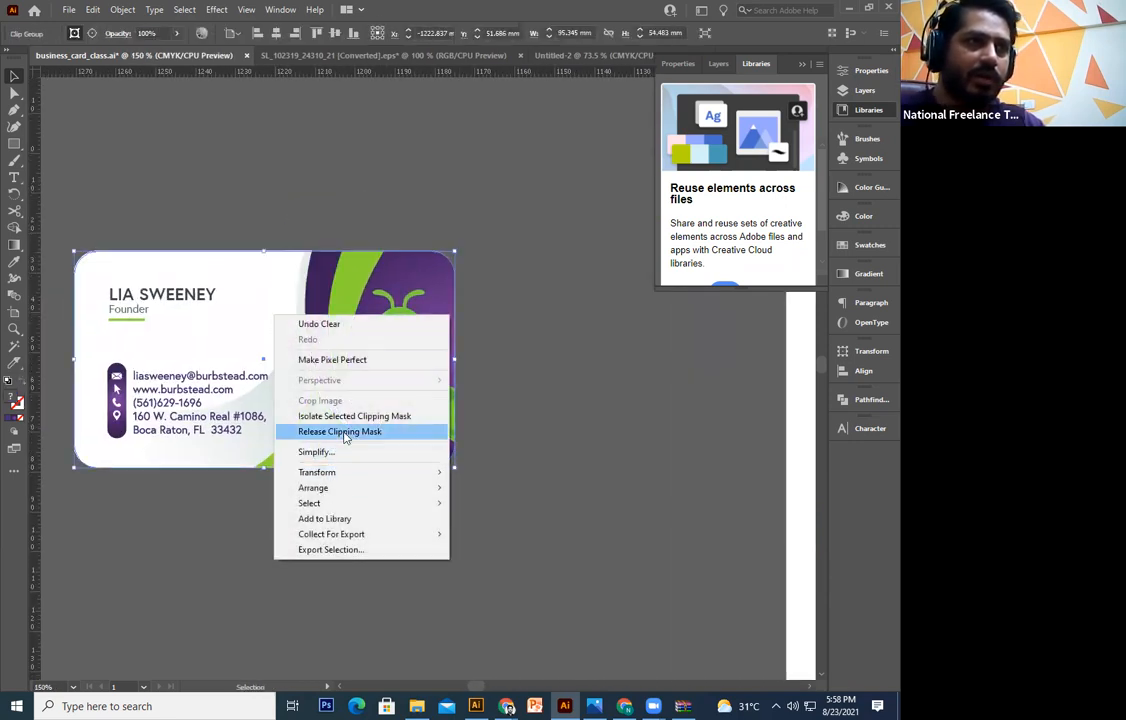
pyautogui.click(340, 431)
pyautogui.click(631, 548)
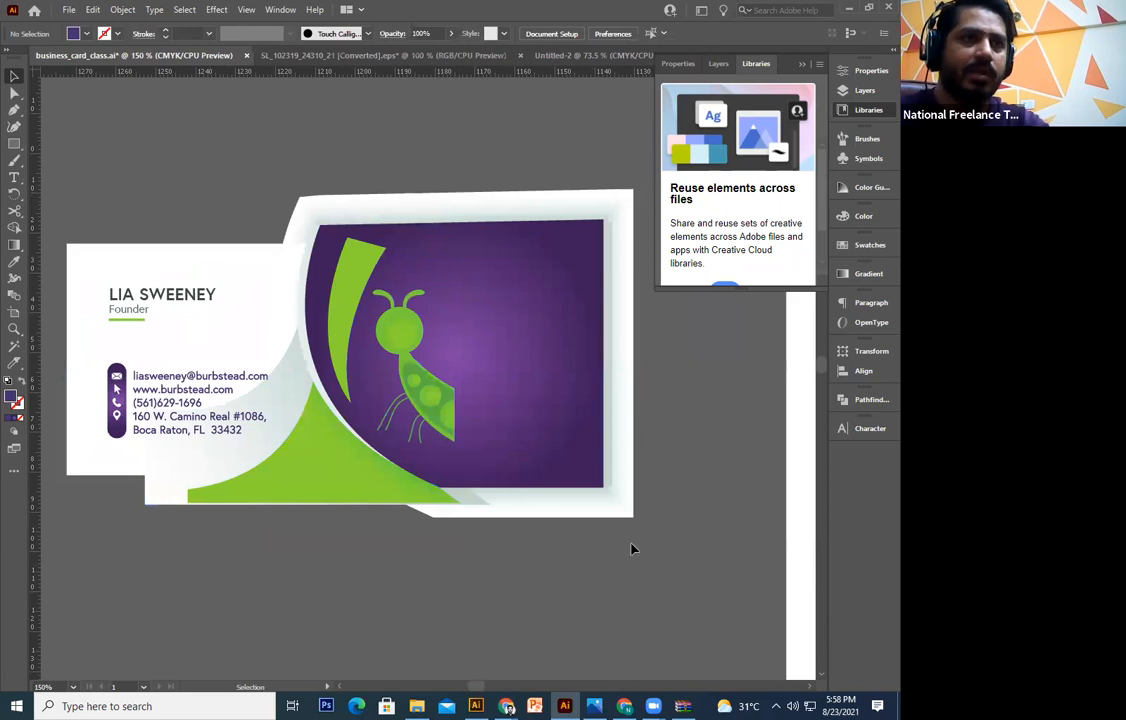
pyautogui.click(623, 517)
pyautogui.press('Delete')
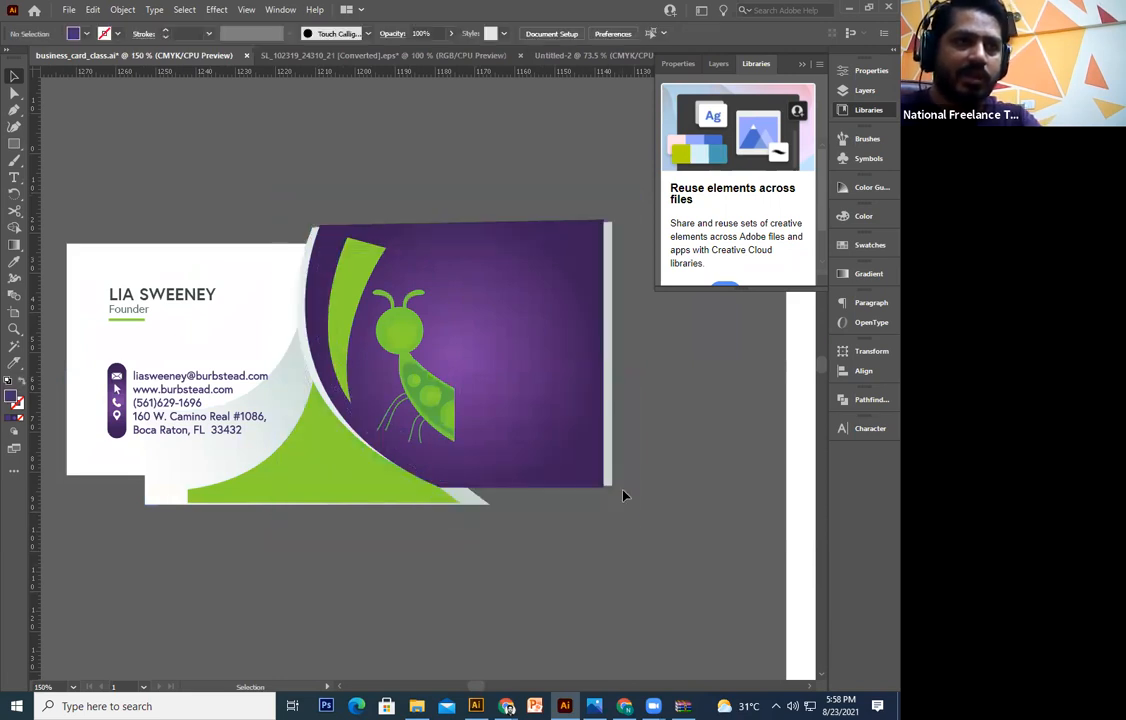
# Try deleting the light edge shape directly behind the card's purple panel
pyautogui.click(610, 470)
pyautogui.press('a')
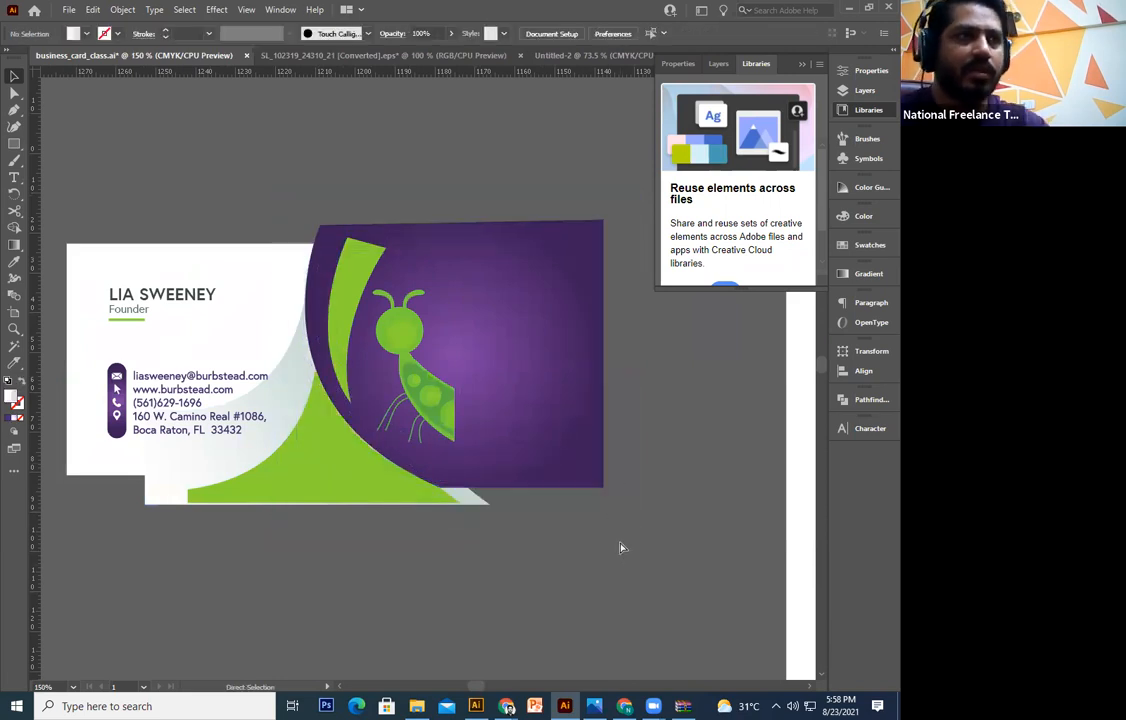
pyautogui.click(624, 588)
pyautogui.hotkey('ctrl', '-')
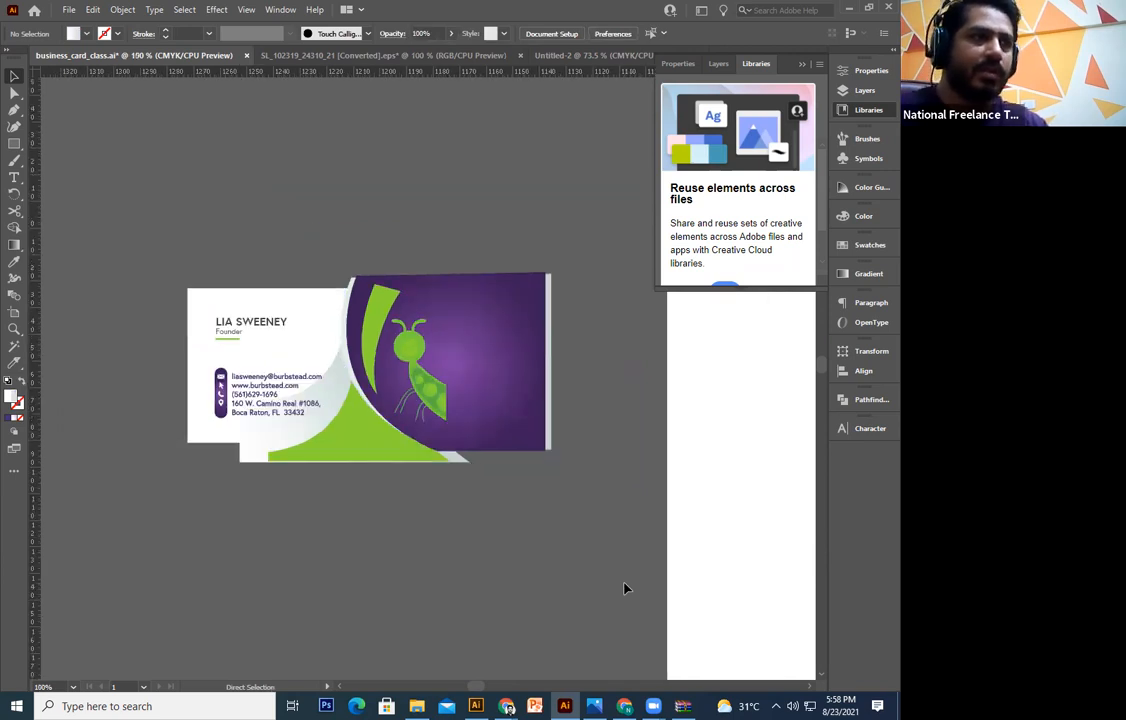
pyautogui.moveTo(221, 378); pyautogui.dragTo(349, 430)
pyautogui.keyDown('shift'); pyautogui.click(244, 449); pyautogui.keyUp('shift')
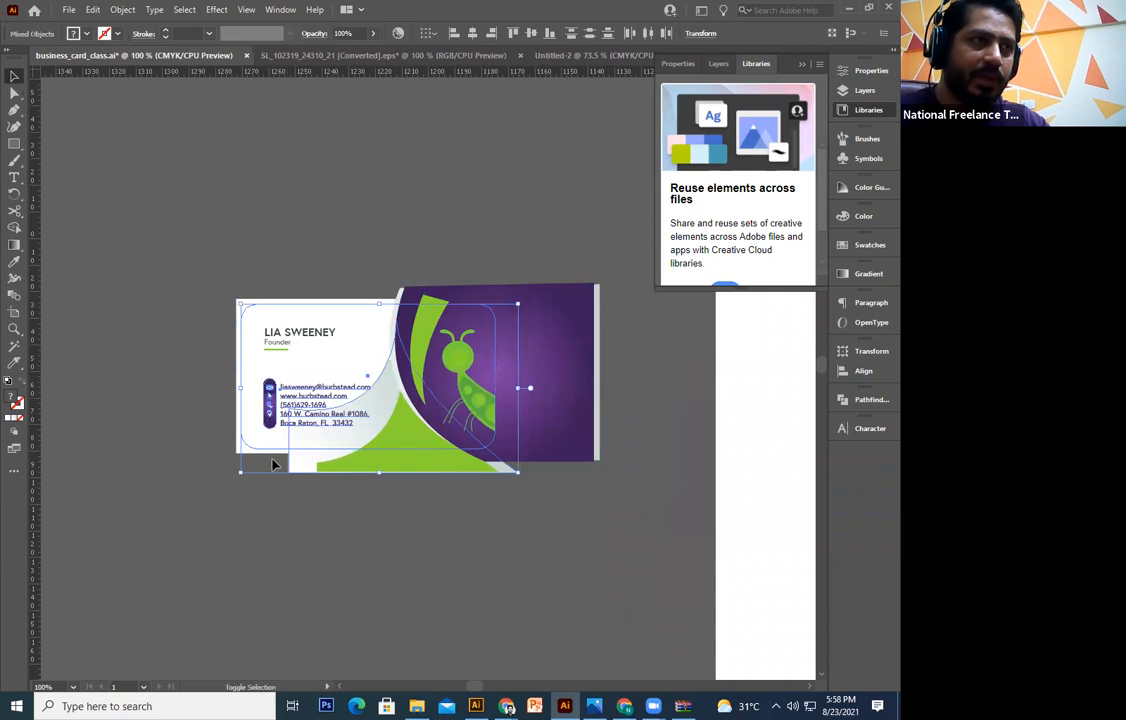
pyautogui.keyDown('shift'); pyautogui.click(246, 448); pyautogui.keyUp('shift')
pyautogui.keyDown('shift'); pyautogui.click(307, 452); pyautogui.keyUp('shift')
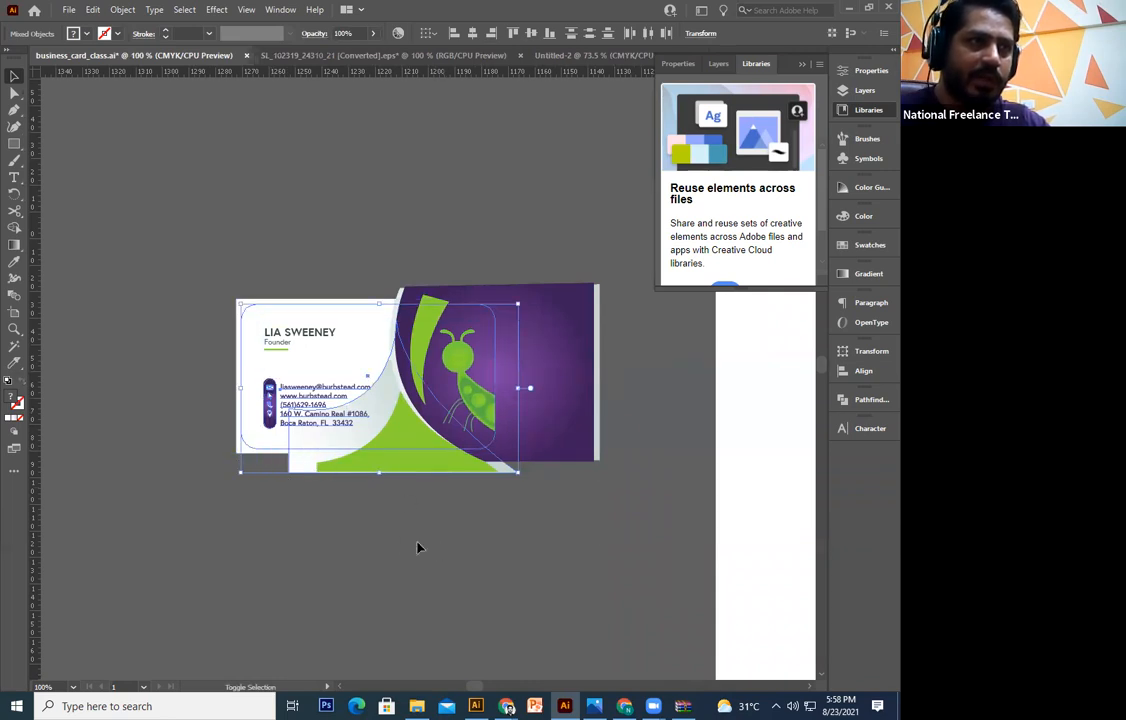
pyautogui.click(269, 457)
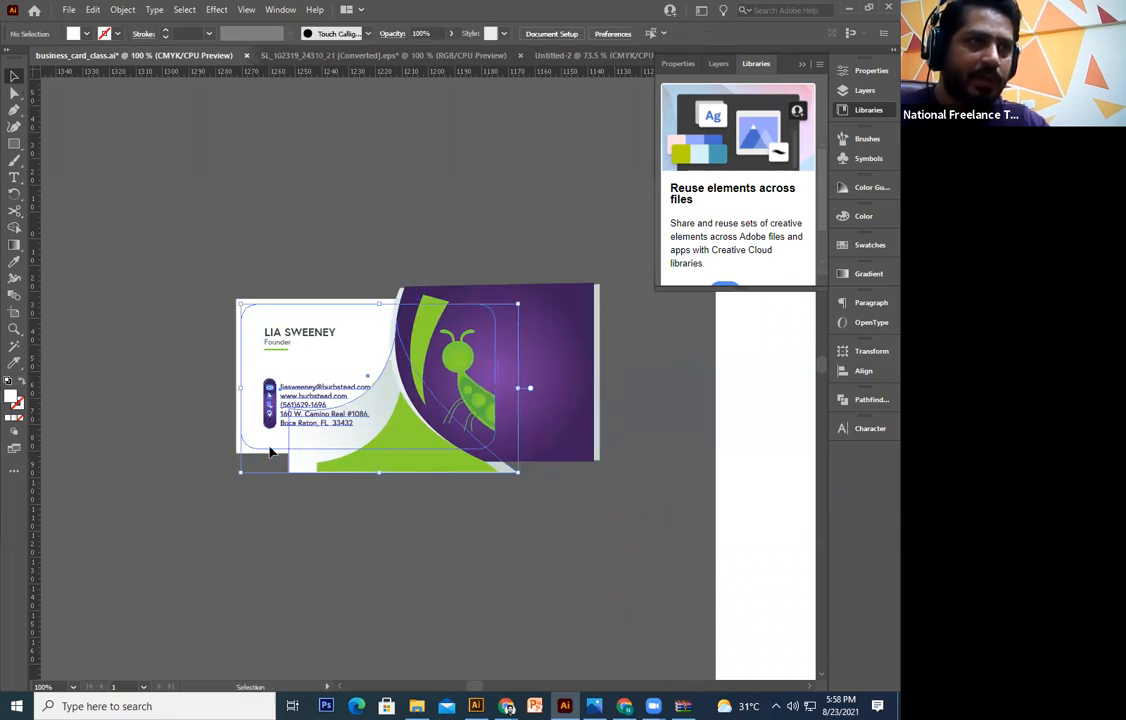
# Group the copied card's four contact icons, the purple pill behind them and the contact text lines
pyautogui.click(271, 389)
pyautogui.hotkey('ctrl', '+')
pyautogui.hotkey('ctrl', '+')
pyautogui.hotkey('ctrl', '+')
pyautogui.hotkey('ctrl', '+')
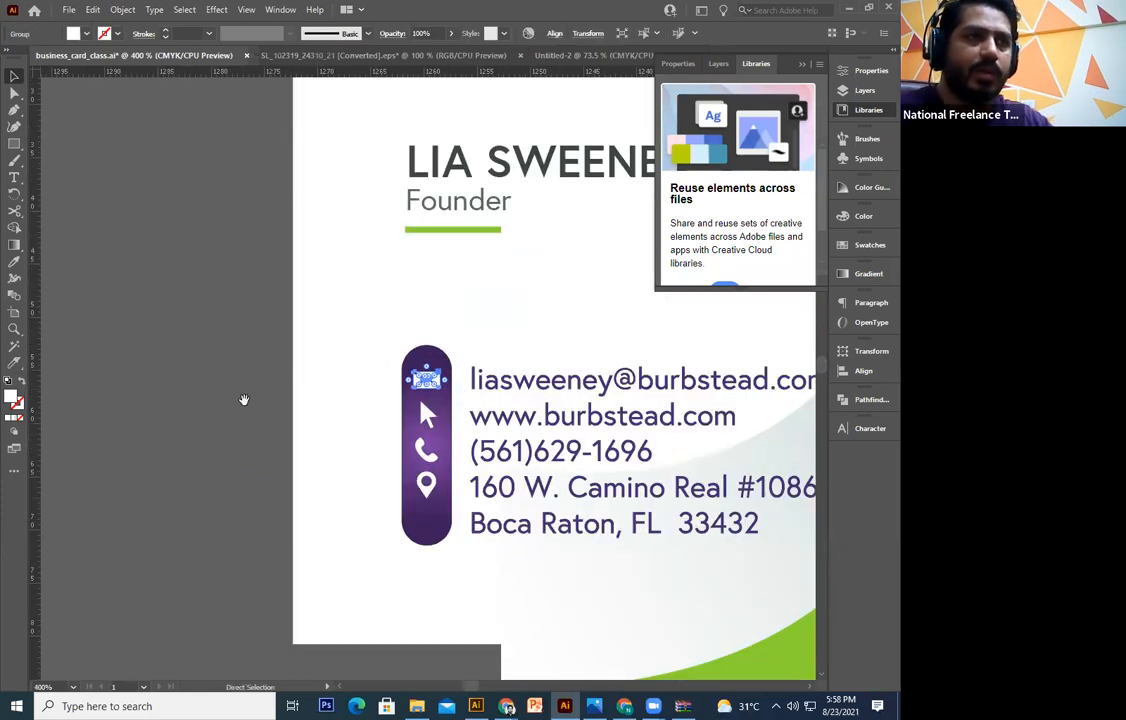
pyautogui.hotkey('ctrl', '+')
pyautogui.hotkey('ctrl', '+')
pyautogui.keyDown('shift'); pyautogui.click(240, 486); pyautogui.keyUp('shift')
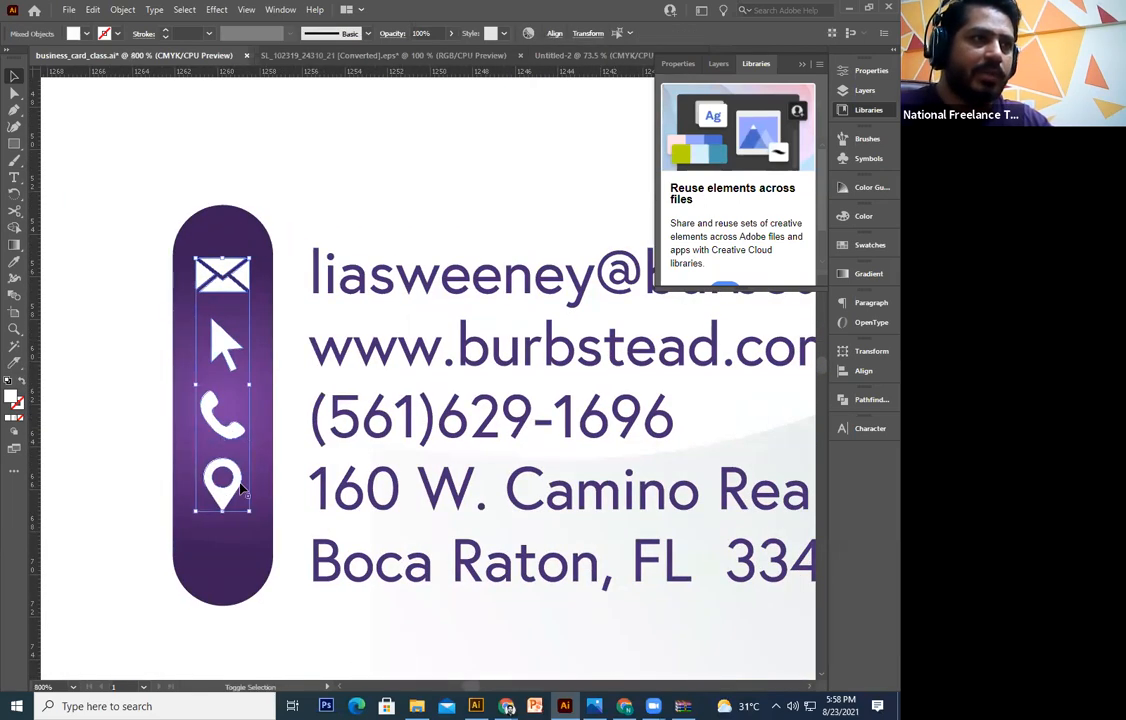
pyautogui.keyDown('shift'); pyautogui.click(262, 480); pyautogui.keyUp('shift')
pyautogui.keyDown('shift'); pyautogui.click(360, 492); pyautogui.keyUp('shift')
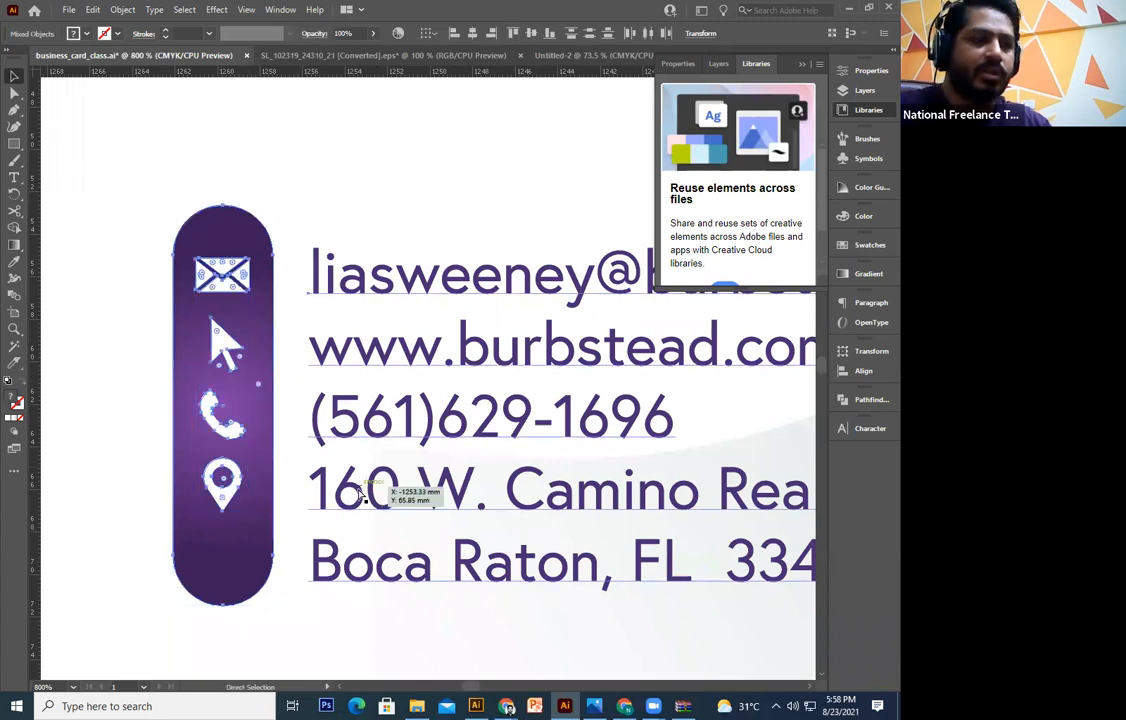
pyautogui.hotkey('ctrl', 'g')
# Move the grouped contact details off the card onto the empty canvas beside it
pyautogui.hotkey('ctrl', '-')
pyautogui.hotkey('ctrl', '-')
pyautogui.hotkey('ctrl', '-')
pyautogui.hotkey('ctrl', '-')
pyautogui.hotkey('ctrl', '-')
pyautogui.hotkey('ctrl', '-')
pyautogui.moveTo(428, 372); pyautogui.dragTo(100, 532)
pyautogui.click(309, 573)
pyautogui.moveTo(510, 558); pyautogui.dragTo(470, 566)
# Delete the name and job title block and the white background shapes from the copied card
pyautogui.moveTo(366, 316); pyautogui.dragTo(80, 208)
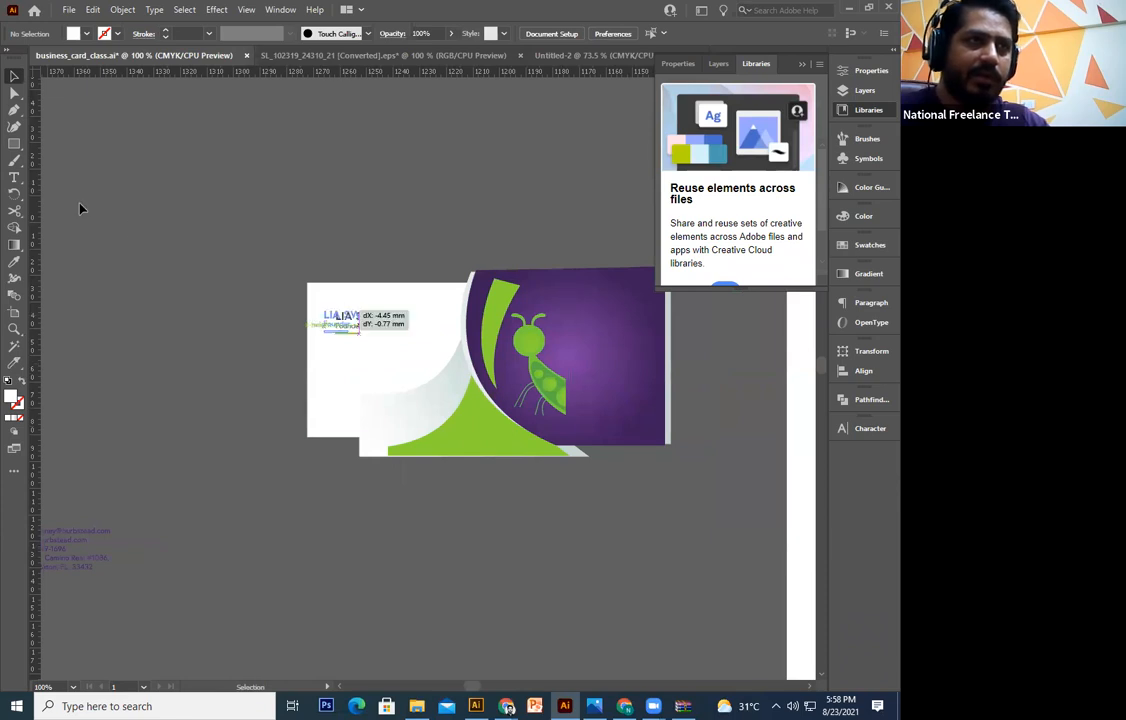
pyautogui.press('Delete')
pyautogui.click(418, 299)
pyautogui.press('Delete')
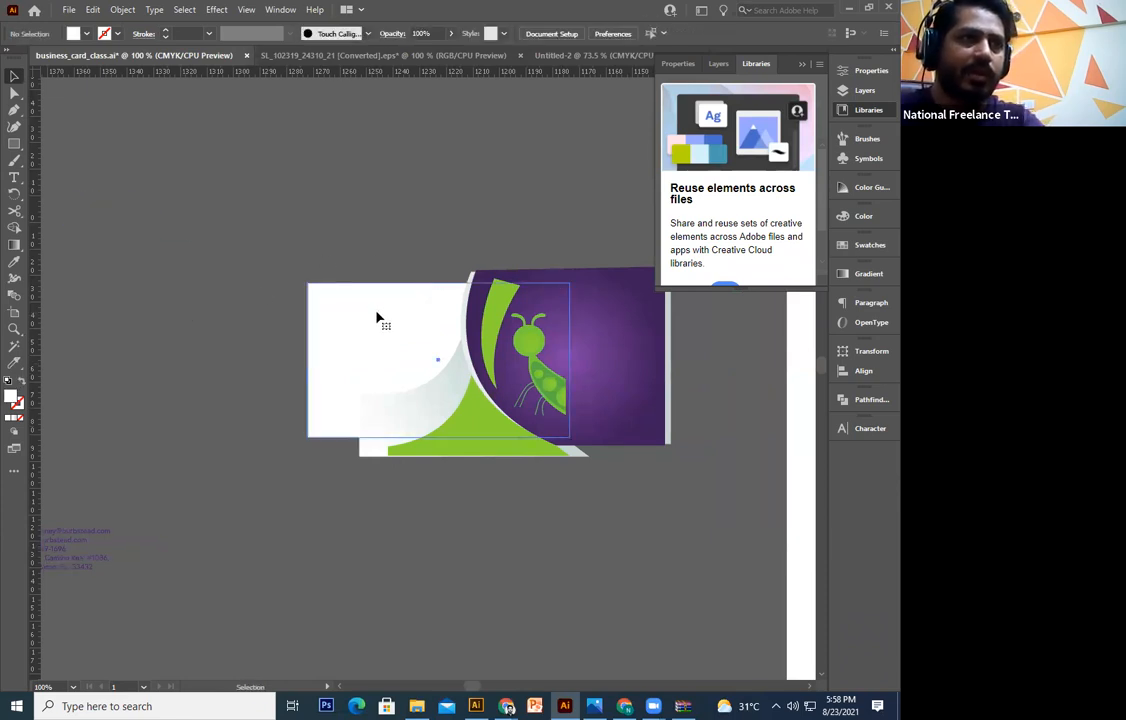
pyautogui.hscroll(1, 377, 319)
pyautogui.click(347, 320)
pyautogui.press('Delete')
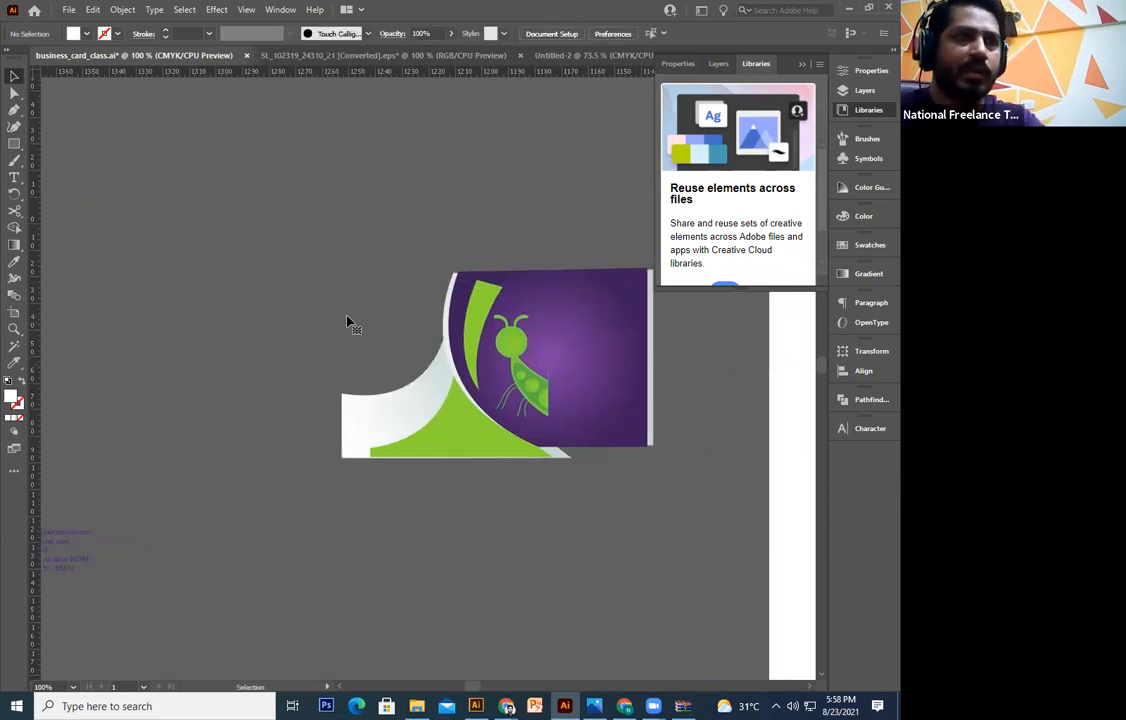
# Group the card's remaining curved shapes, purple panel and caterpillar artwork
pyautogui.hscroll(5, 209, 284)
pyautogui.moveTo(590, 211); pyautogui.dragTo(166, 563)
pyautogui.hotkey('ctrl', 'g')
pyautogui.hotkey('ctrl', '=')
pyautogui.hotkey('ctrl', '=')
pyautogui.hotkey('ctrl', '=')
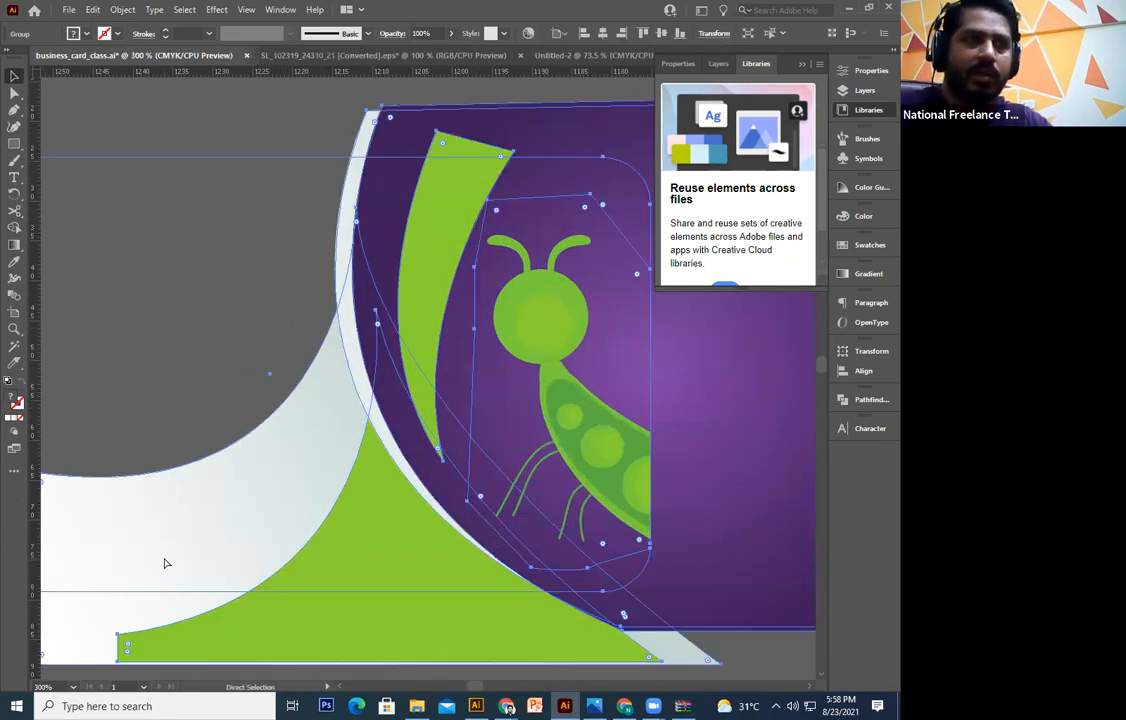
# Move the grouped curved artwork onto the stripped letterhead copy, overlapping the page's right edge
pyautogui.hotkey('ctrl', '-')
pyautogui.hotkey('ctrl', '-')
pyautogui.hotkey('ctrl', '-')
pyautogui.hotkey('ctrl', '-')
pyautogui.hotkey('ctrl', '-')
pyautogui.hotkey('ctrl', '-')
pyautogui.moveTo(477, 411); pyautogui.dragTo(596, 432)
pyautogui.click(598, 592)
pyautogui.hotkey('ctrl', '=')
pyautogui.hotkey('ctrl', '=')
pyautogui.moveTo(598, 587); pyautogui.dragTo(308, 400)
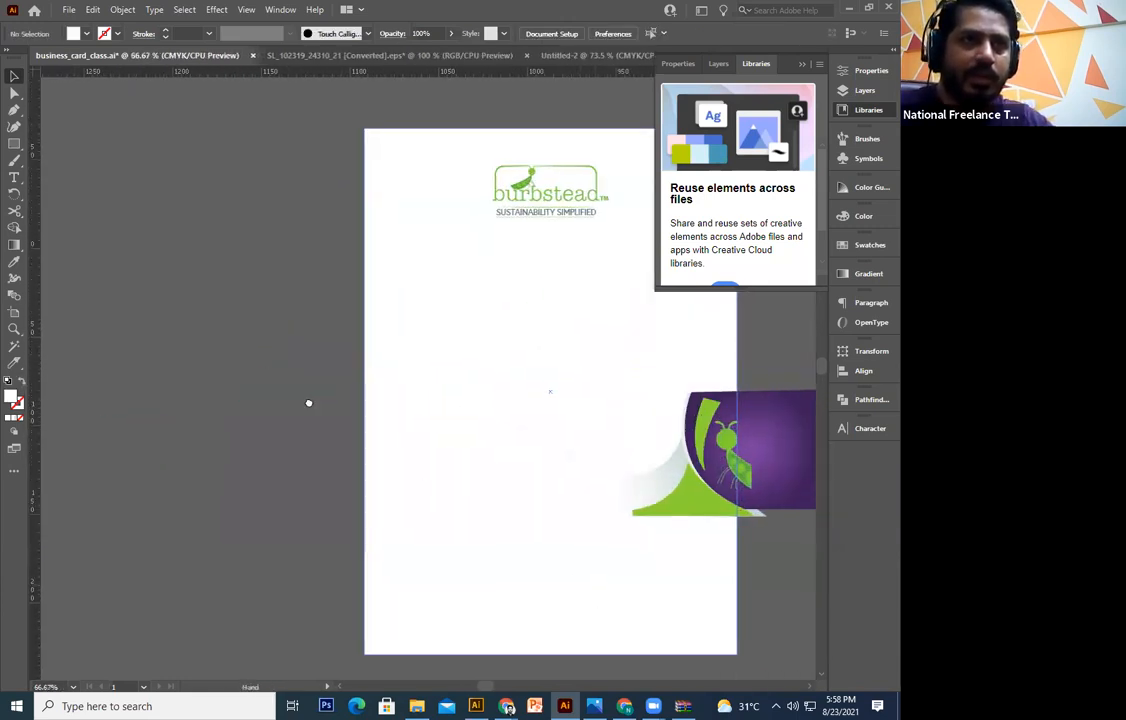
# Isolate the artwork group, delete its invisible rounded rectangle outline and exit isolation
pyautogui.click(413, 306)
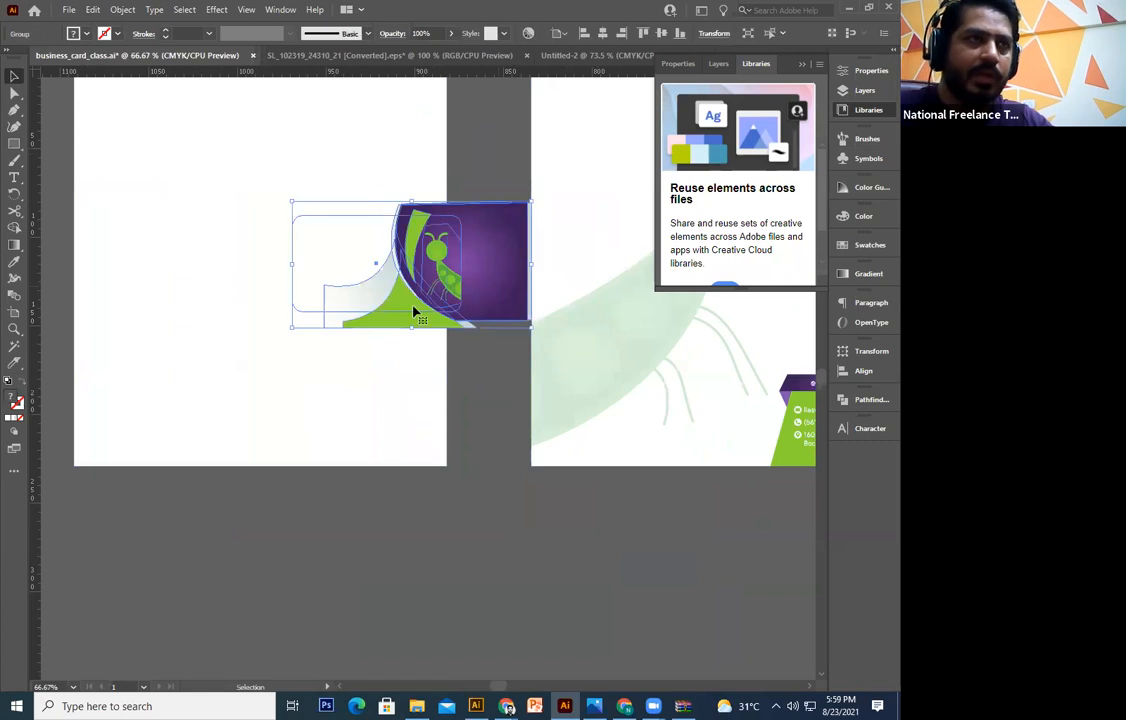
pyautogui.doubleClick(323, 269)
pyautogui.click(489, 305)
pyautogui.doubleClick(483, 382)
pyautogui.click(337, 262)
pyautogui.click(476, 287)
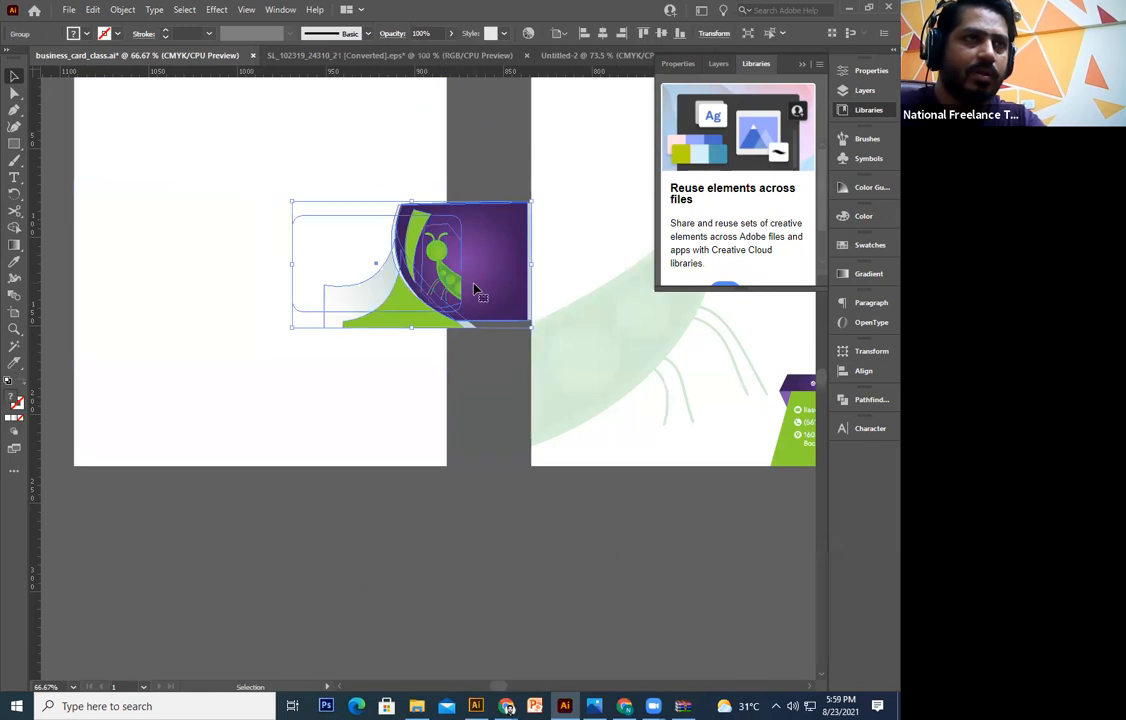
pyautogui.doubleClick(485, 261)
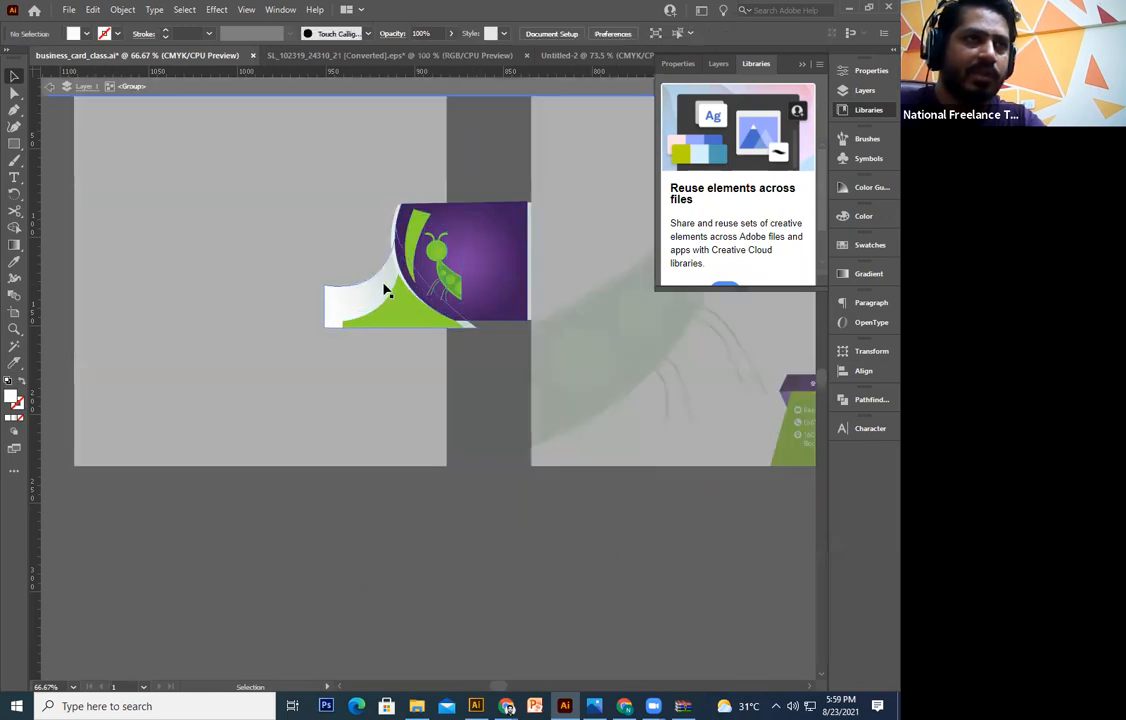
pyautogui.moveTo(329, 249); pyautogui.dragTo(329, 250)
pyautogui.doubleClick(510, 520)
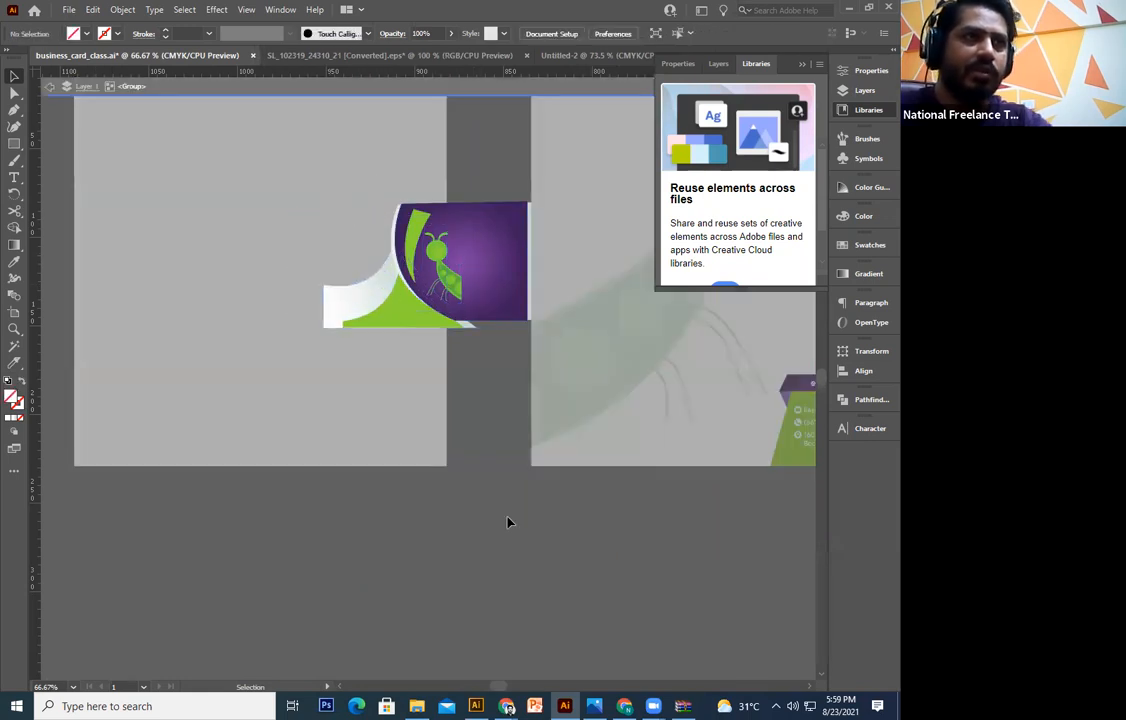
# Enlarge the artwork group proportionally and place it at the letterhead's lower right corner
pyautogui.press('space')
pyautogui.moveTo(503, 454); pyautogui.dragTo(549, 495)
pyautogui.click(558, 287)
pyautogui.moveTo(558, 287); pyautogui.dragTo(418, 337)
pyautogui.moveTo(435, 410); pyautogui.dragTo(527, 434)
# Nudge the enlarged artwork group down until its base extends slightly below the letterhead's bottom edge
pyautogui.press('Down')
pyautogui.press('Down')
pyautogui.press('Down')
pyautogui.press('Down')
pyautogui.press('Down')
pyautogui.press('Down')
pyautogui.press('Down')
pyautogui.press('Down')
pyautogui.press('Down')
pyautogui.press('Down')
pyautogui.press('Down')
pyautogui.press('Down')
pyautogui.press('Down')
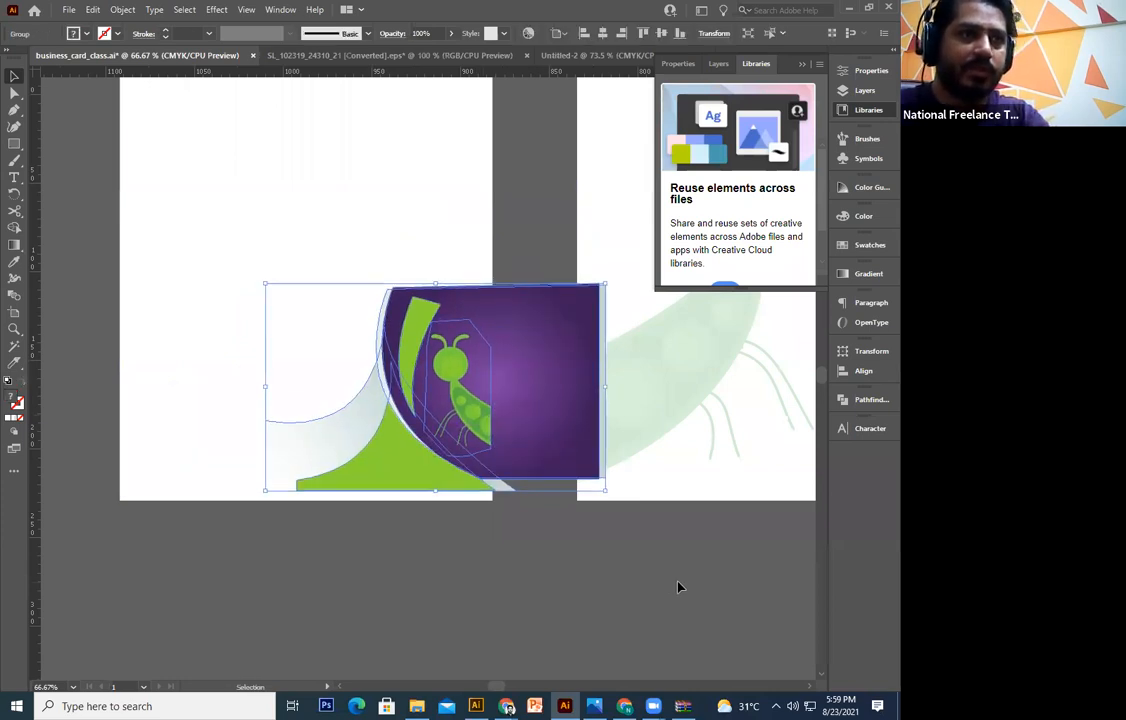
pyautogui.press('Down')
pyautogui.press('Down')
pyautogui.press('Down')
pyautogui.press('Down')
pyautogui.press('Down')
pyautogui.press('Down')
pyautogui.press('Down')
pyautogui.press('Down')
pyautogui.press('Down')
pyautogui.press('Down')
pyautogui.press('Down')
pyautogui.press('Down')
pyautogui.press('Down')
pyautogui.press('Down')
pyautogui.press('Down')
pyautogui.press('Down')
pyautogui.press('Down')
pyautogui.press('Down')
pyautogui.press('Down')
pyautogui.press('Down')
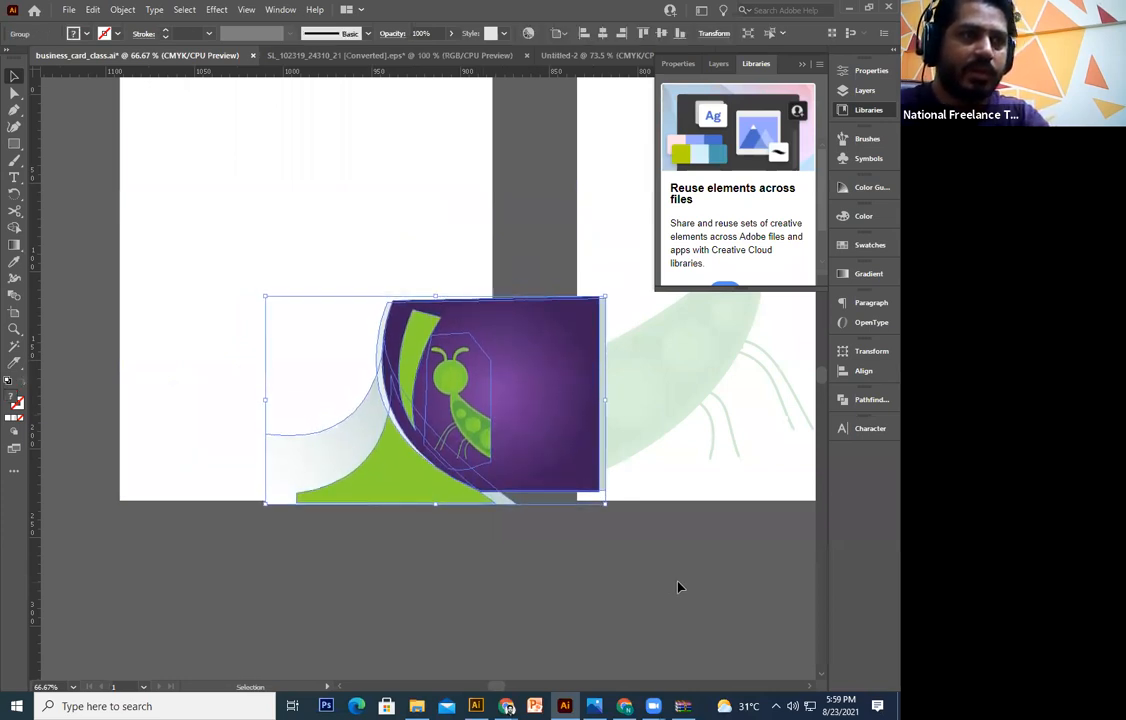
pyautogui.click(640, 647)
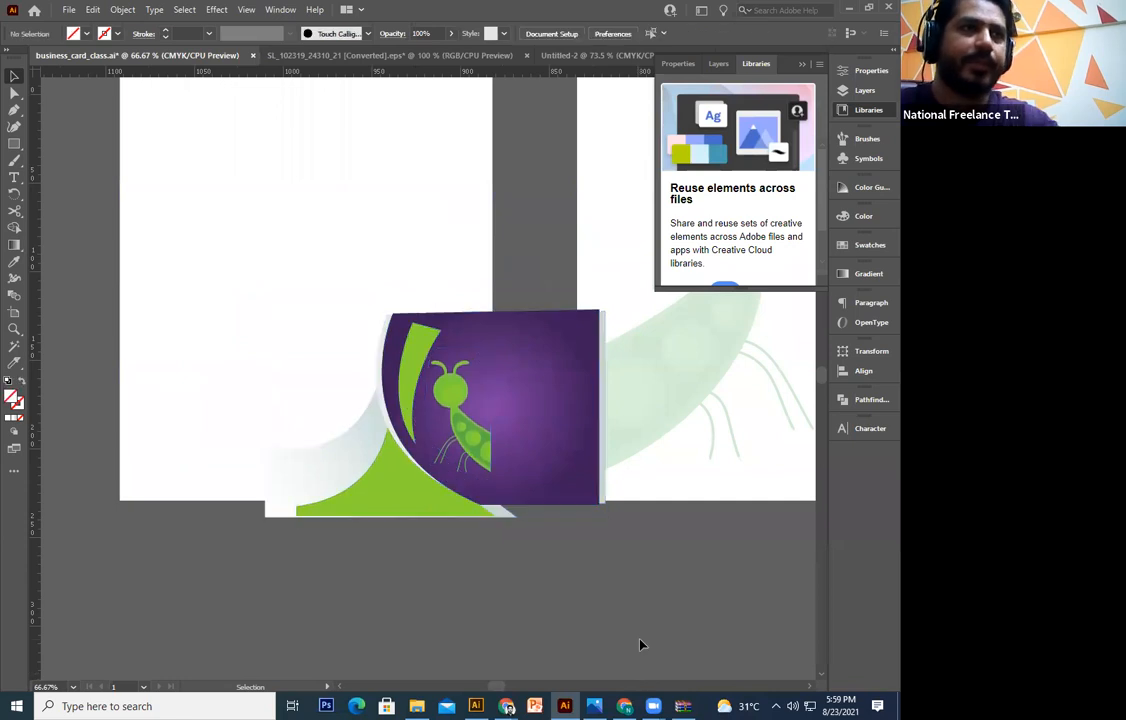
# Isolate the artwork group and remove the straight top edges of the purple panel and the light border shape
pyautogui.hotkey('ctrl', '=')
pyautogui.click(528, 445)
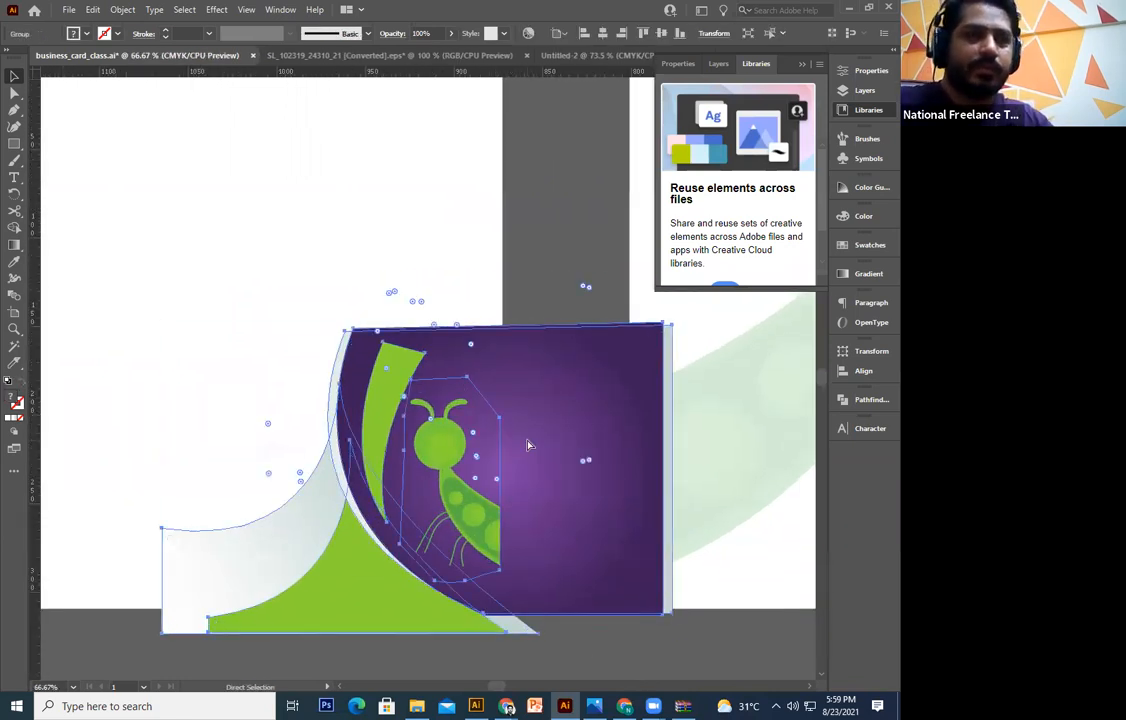
pyautogui.hotkey('ctrl', '-')
pyautogui.hotkey('ctrl', '-')
pyautogui.moveTo(506, 374); pyautogui.dragTo(485, 414)
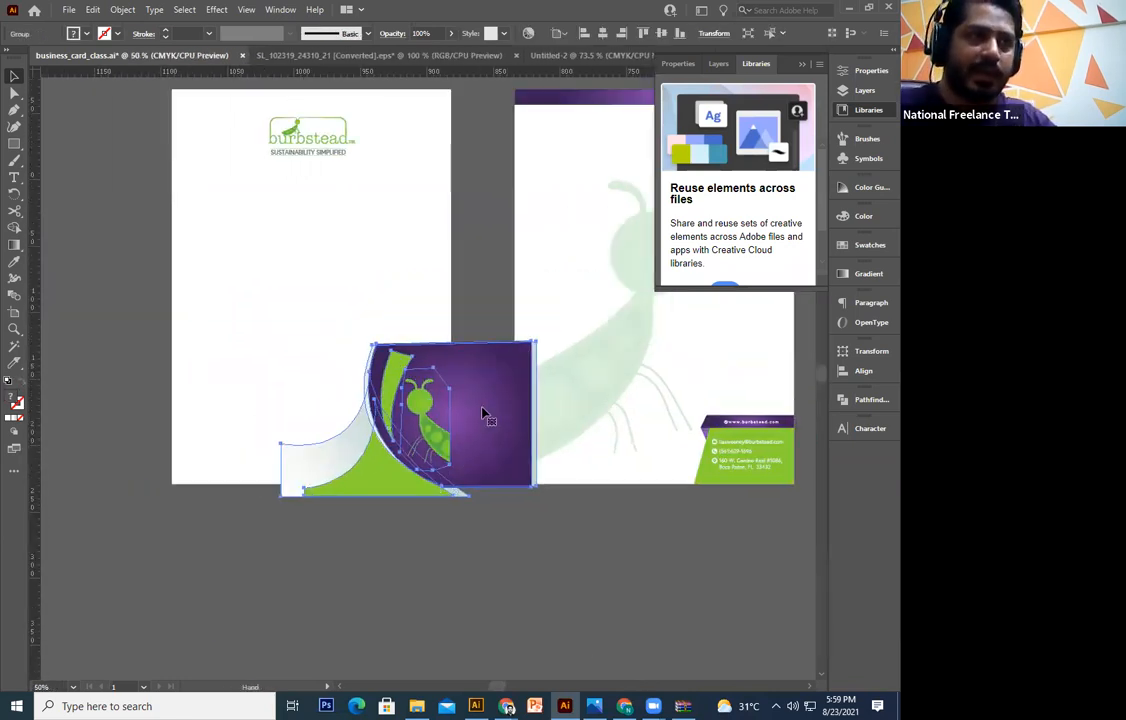
pyautogui.doubleClick(485, 414)
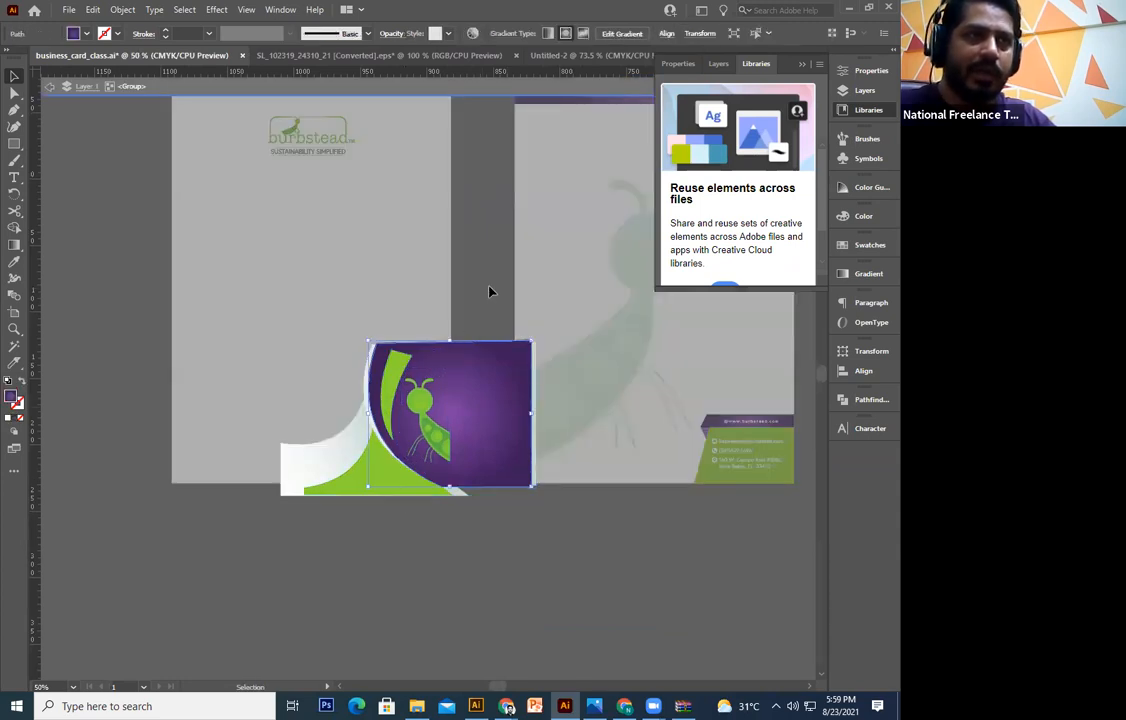
pyautogui.click(490, 292)
pyautogui.hotkey('ctrl', '=')
pyautogui.hotkey('ctrl', '=')
pyautogui.moveTo(490, 292); pyautogui.dragTo(453, 438)
pyautogui.click(453, 470)
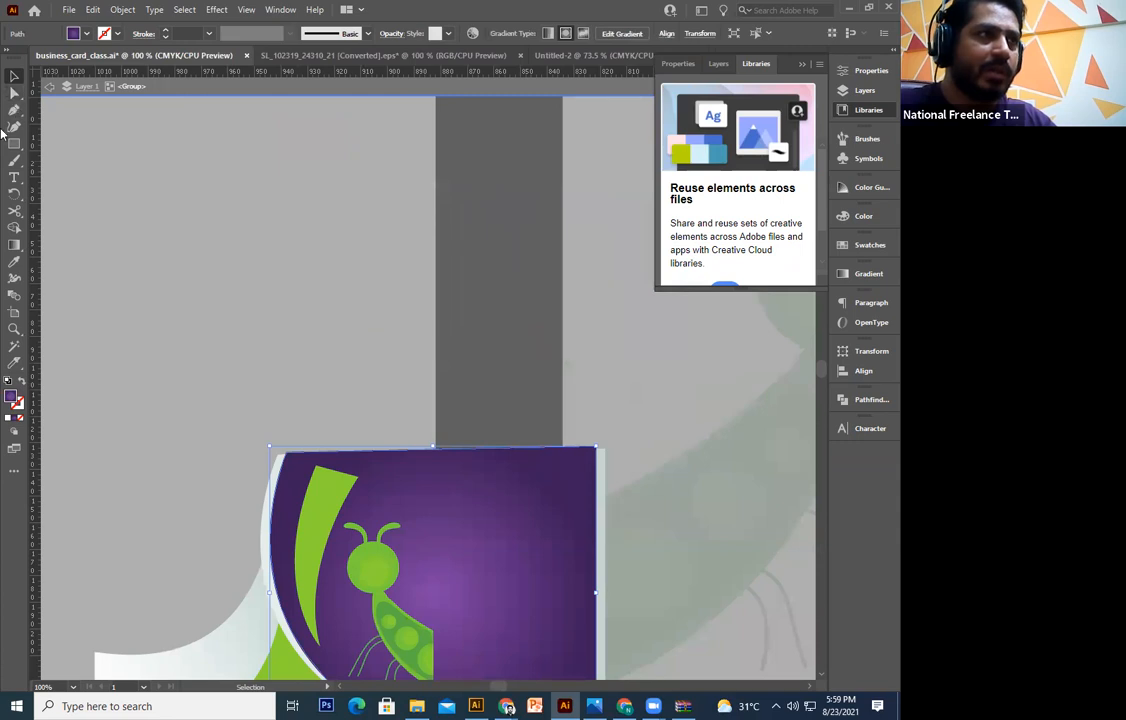
pyautogui.click(18, 92)
pyautogui.moveTo(446, 477); pyautogui.dragTo(447, 472)
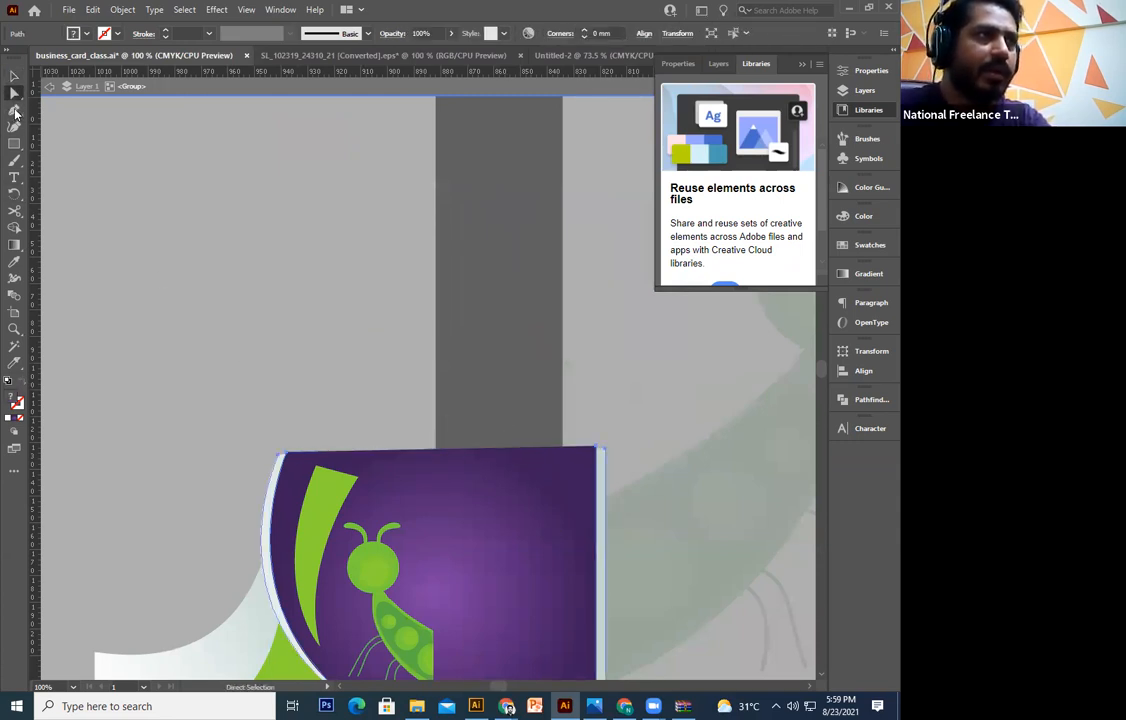
# Redraw the purple panel's top with the Pen tool as a tall dome curve closing at its right edge
pyautogui.click(14, 111)
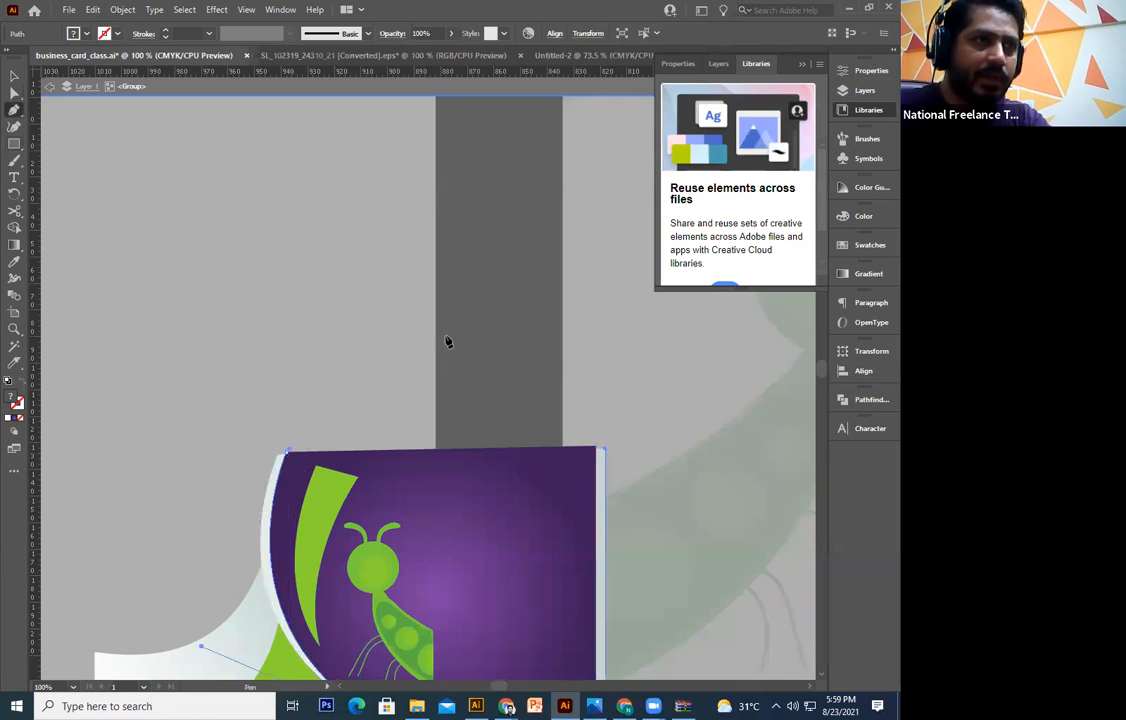
pyautogui.click(440, 306)
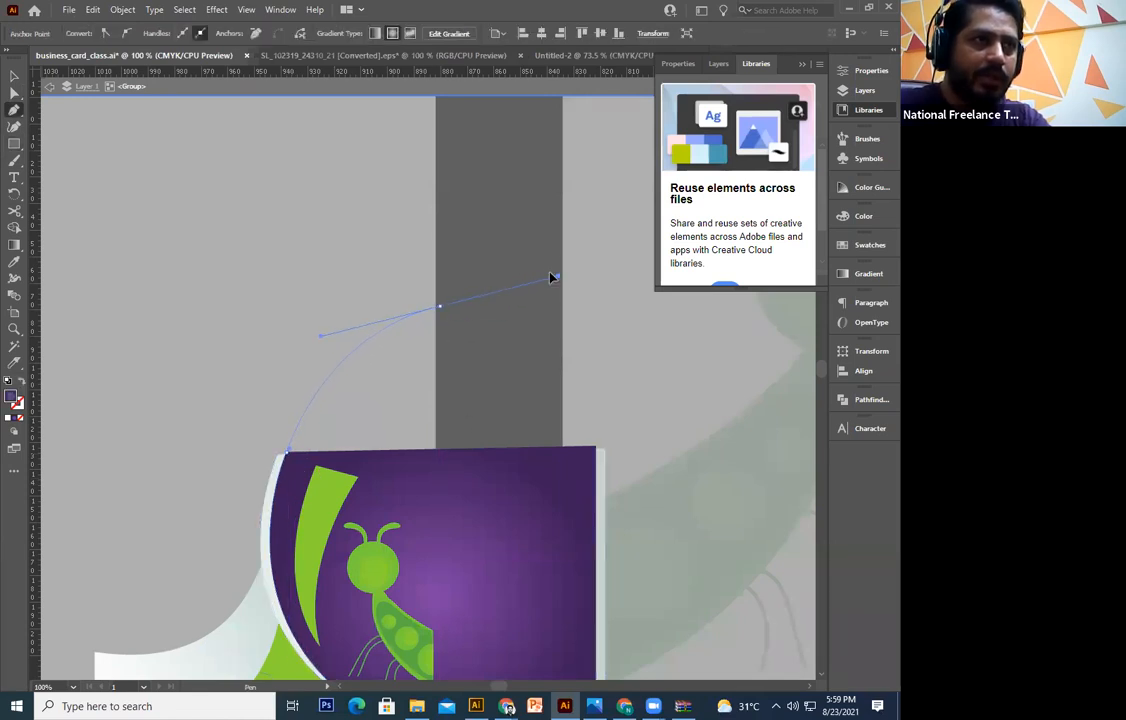
pyautogui.moveTo(547, 277); pyautogui.dragTo(549, 275)
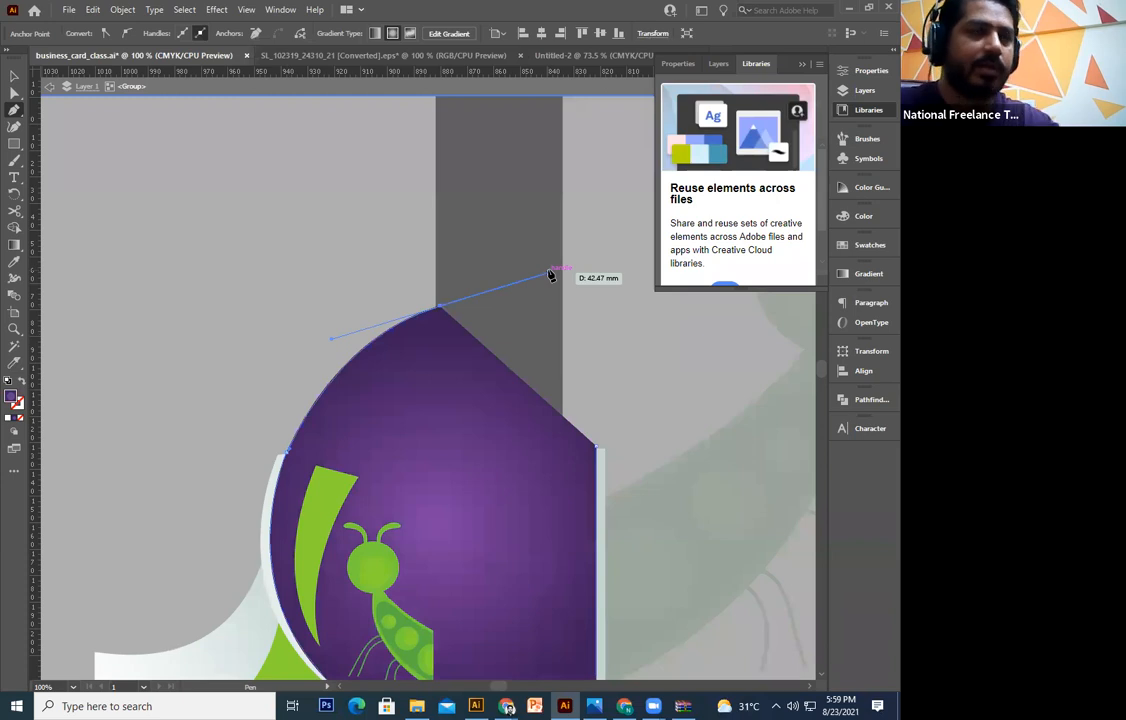
pyautogui.hotkey('ctrl', '+')
pyautogui.hotkey('ctrl', '+')
pyautogui.hotkey('ctrl', '+')
pyautogui.hotkey('ctrl', '-')
pyautogui.hotkey('ctrl', '-')
pyautogui.hotkey('ctrl', '-')
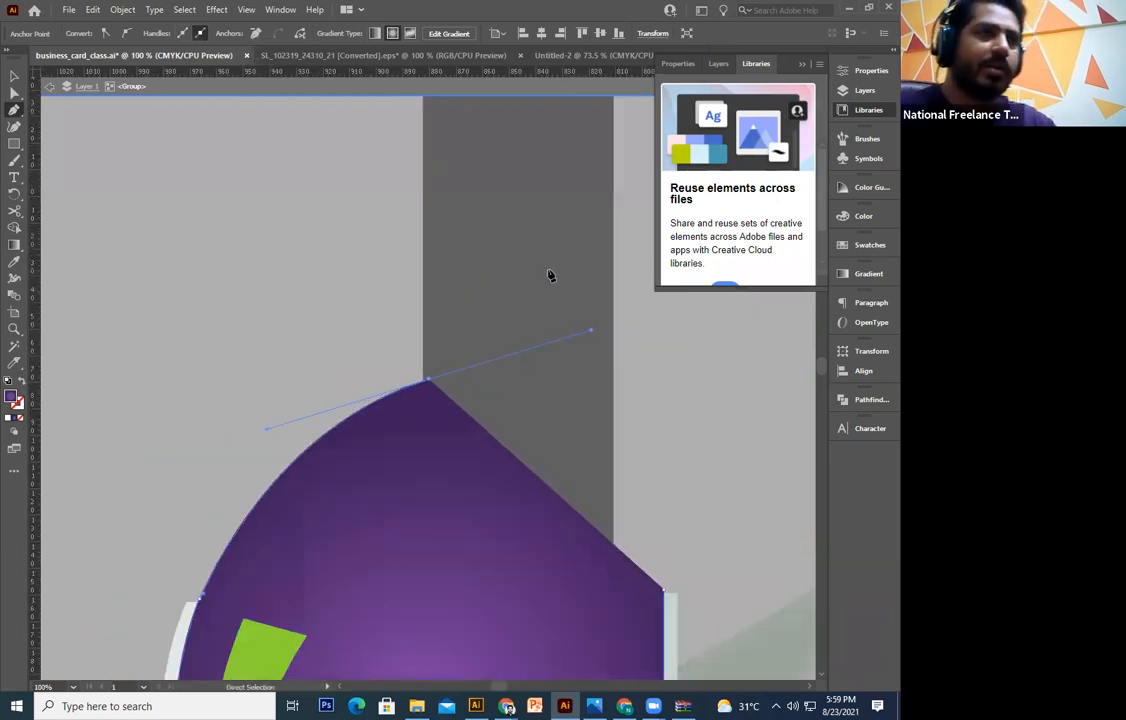
pyautogui.moveTo(594, 512); pyautogui.dragTo(610, 468)
pyautogui.click(604, 470)
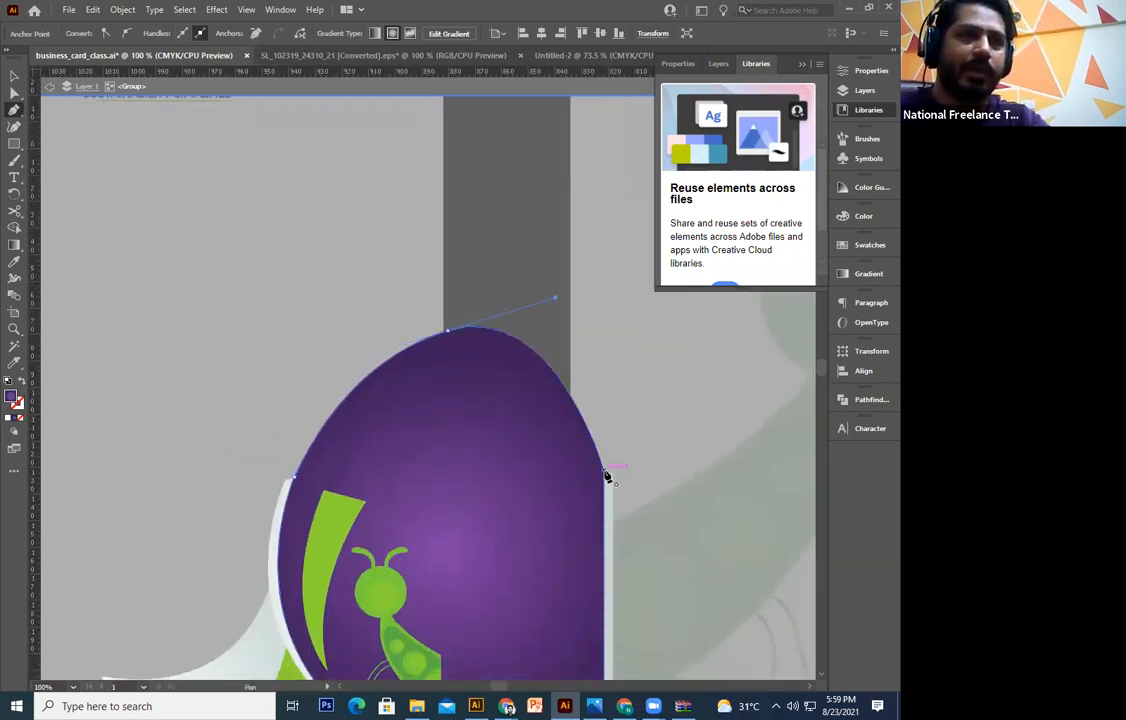
# Extend the light border shape with the Pen tool along the purple dome's left side and close it past the right edge
pyautogui.moveTo(479, 528); pyautogui.dragTo(518, 494)
pyautogui.click(325, 446)
pyautogui.moveTo(340, 428); pyautogui.dragTo(329, 456)
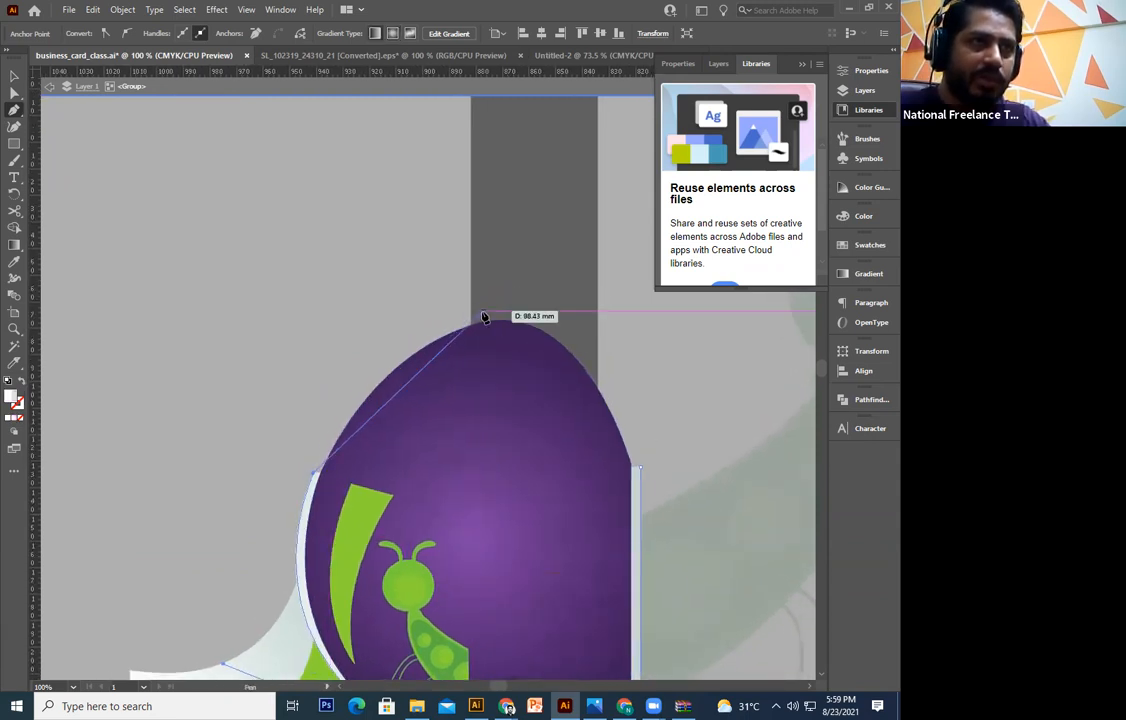
pyautogui.moveTo(481, 315); pyautogui.dragTo(604, 268)
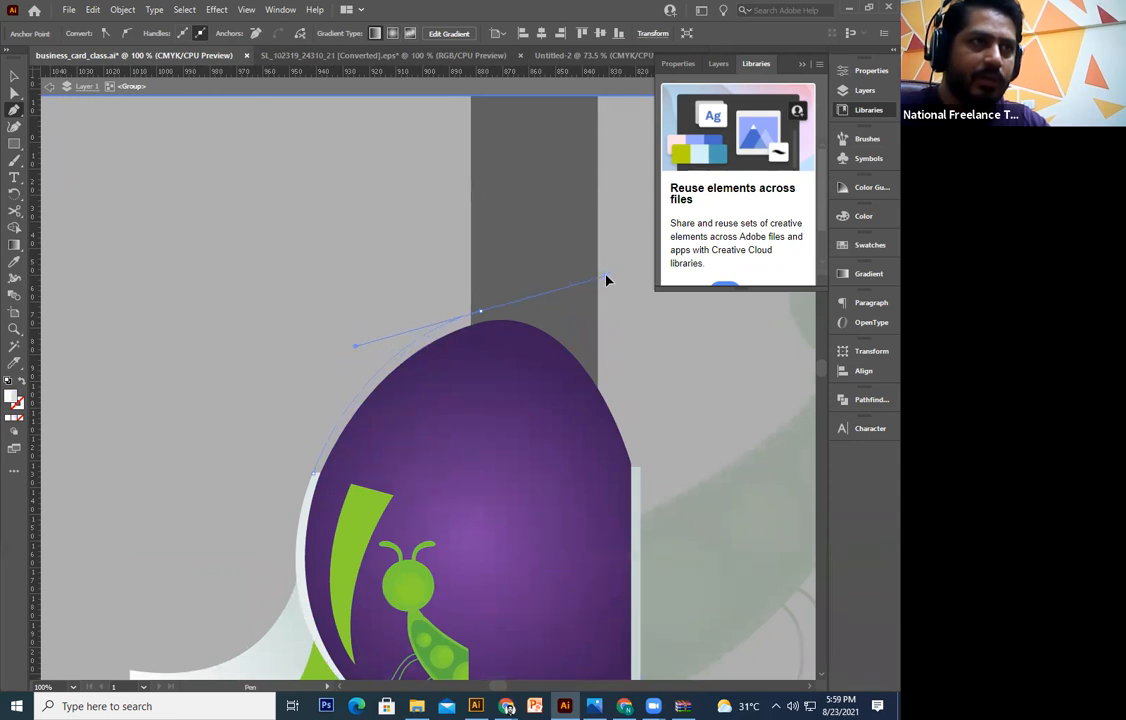
pyautogui.hotkey('ctrl', 'z')
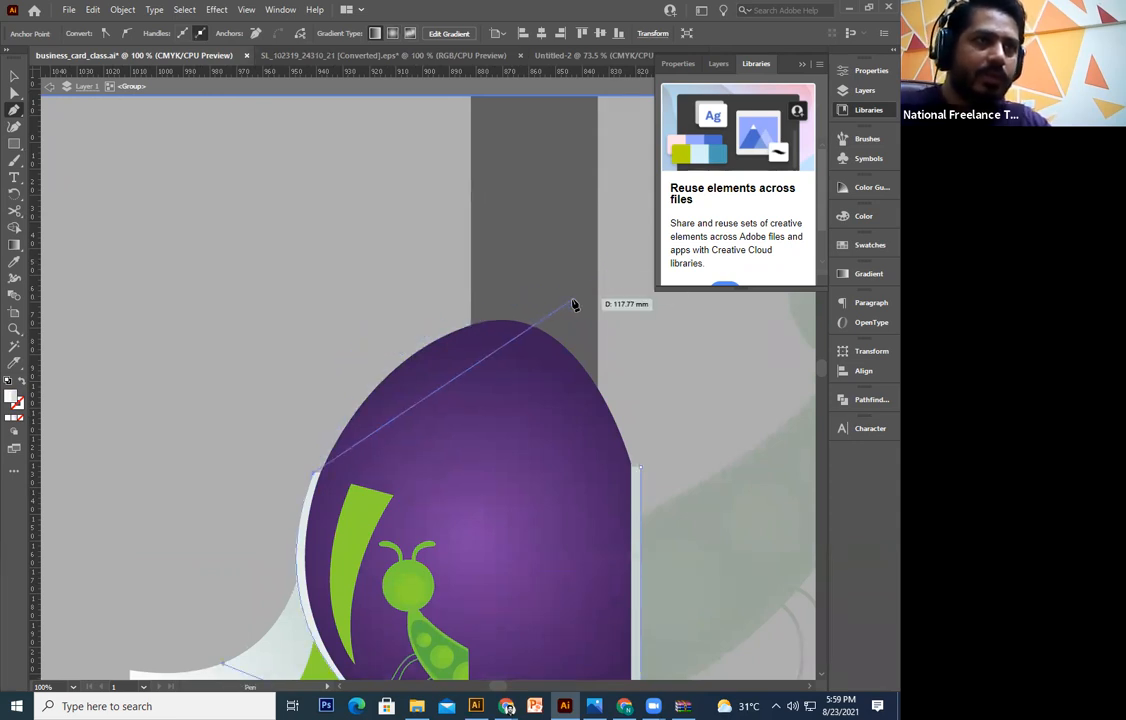
pyautogui.moveTo(492, 311); pyautogui.dragTo(614, 296)
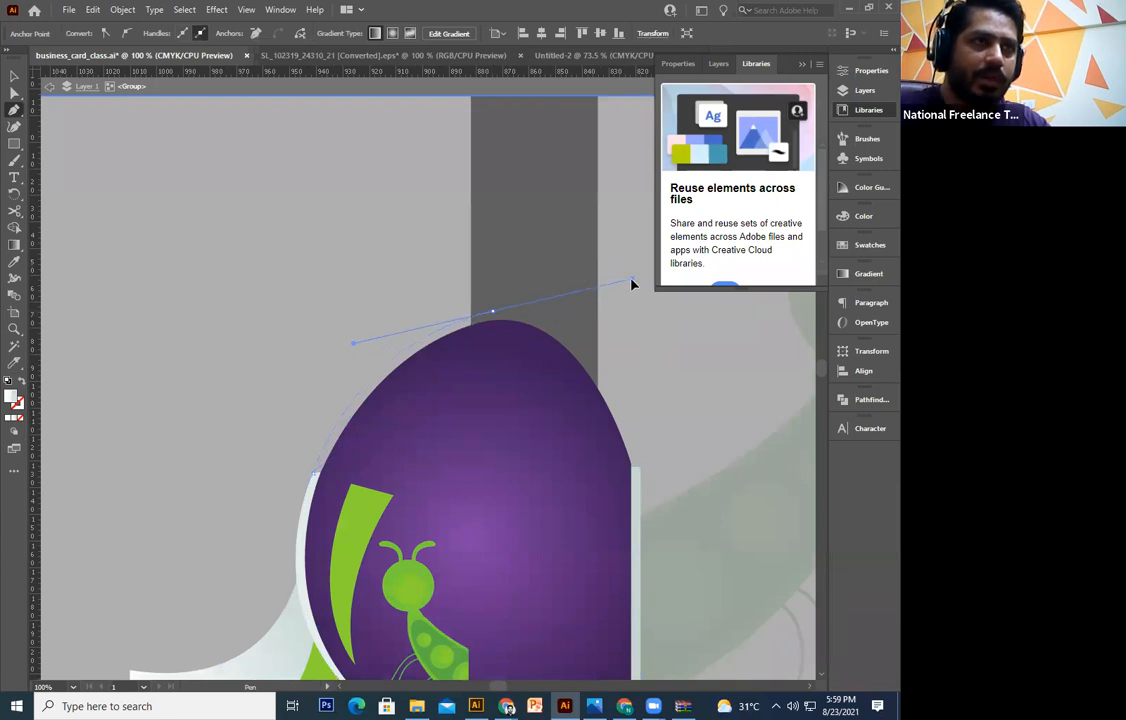
pyautogui.moveTo(631, 285); pyautogui.dragTo(631, 283)
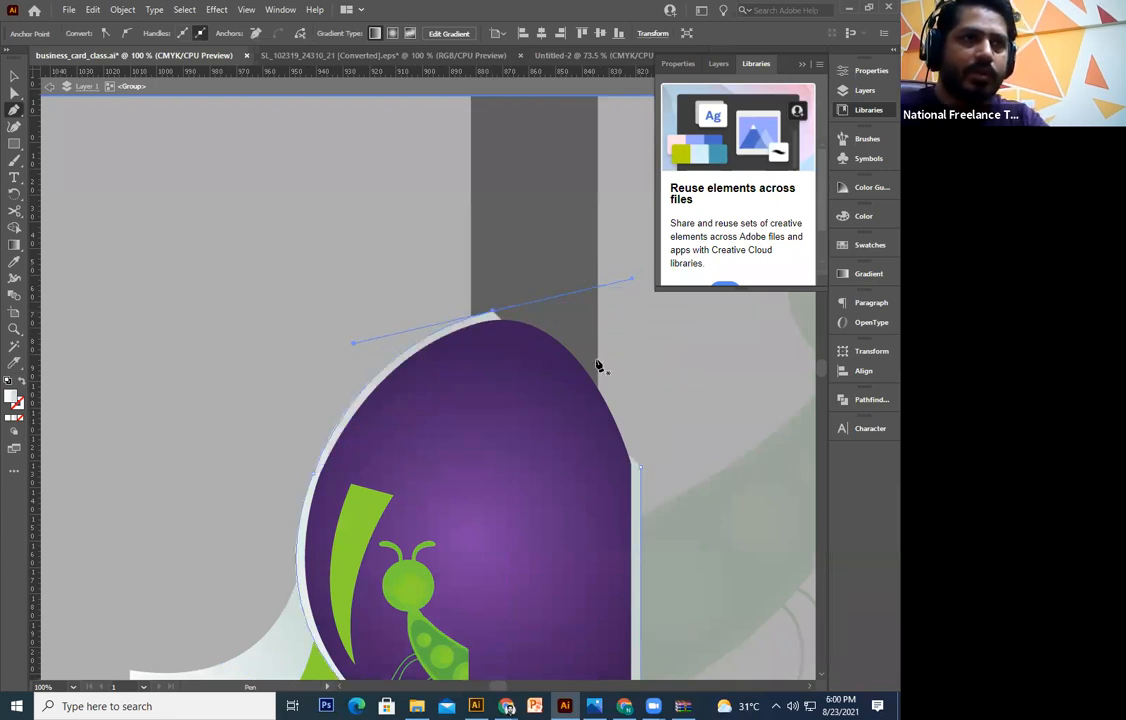
pyautogui.click(663, 396)
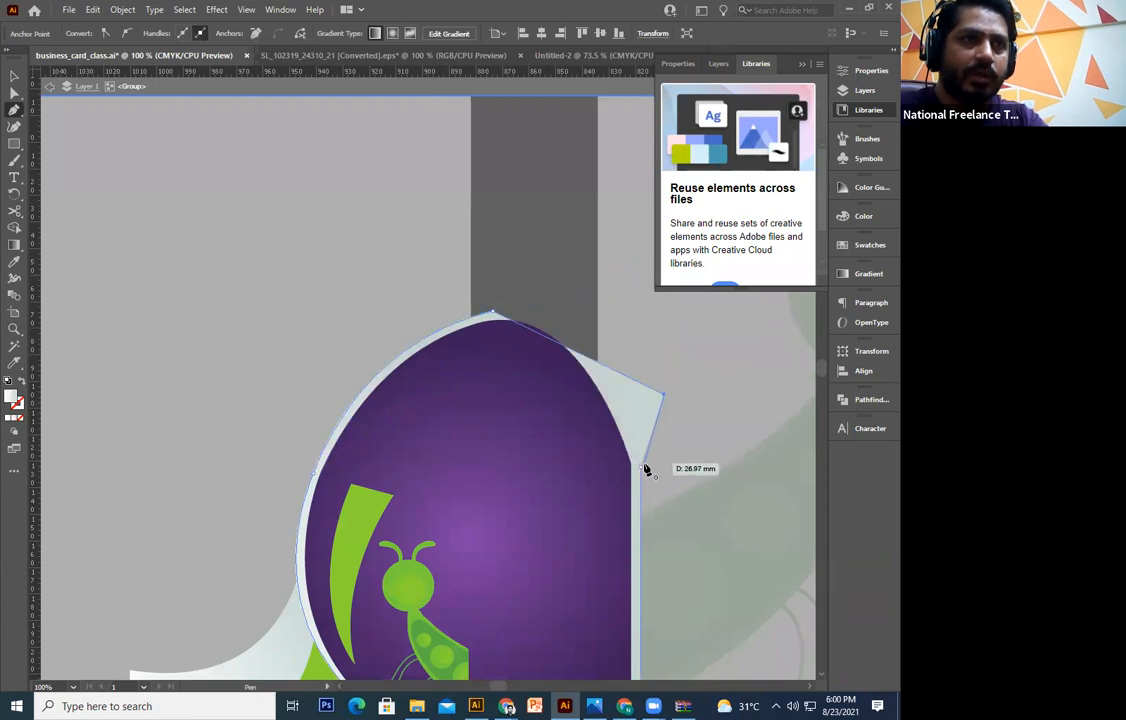
pyautogui.click(14, 76)
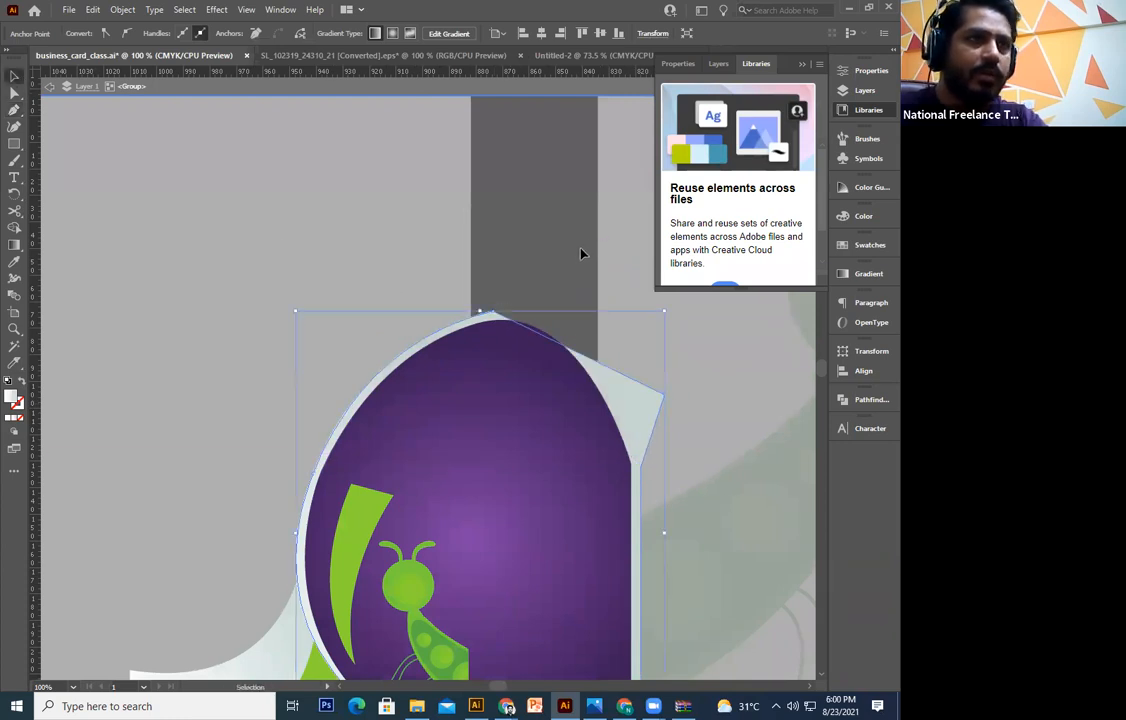
# Leave the artwork group's isolation and send the group behind the white letterhead page rectangle
pyautogui.click(555, 294)
pyautogui.moveTo(553, 293); pyautogui.dragTo(576, 227)
pyautogui.doubleClick(575, 228)
pyautogui.hotkey('ctrl', '-')
pyautogui.hotkey('ctrl', '-')
pyautogui.hotkey('ctrl', '-')
pyautogui.moveTo(439, 455); pyautogui.dragTo(463, 461)
pyautogui.click(463, 461)
pyautogui.click(463, 461)
pyautogui.click(321, 443)
pyautogui.press('v')
pyautogui.click(462, 457)
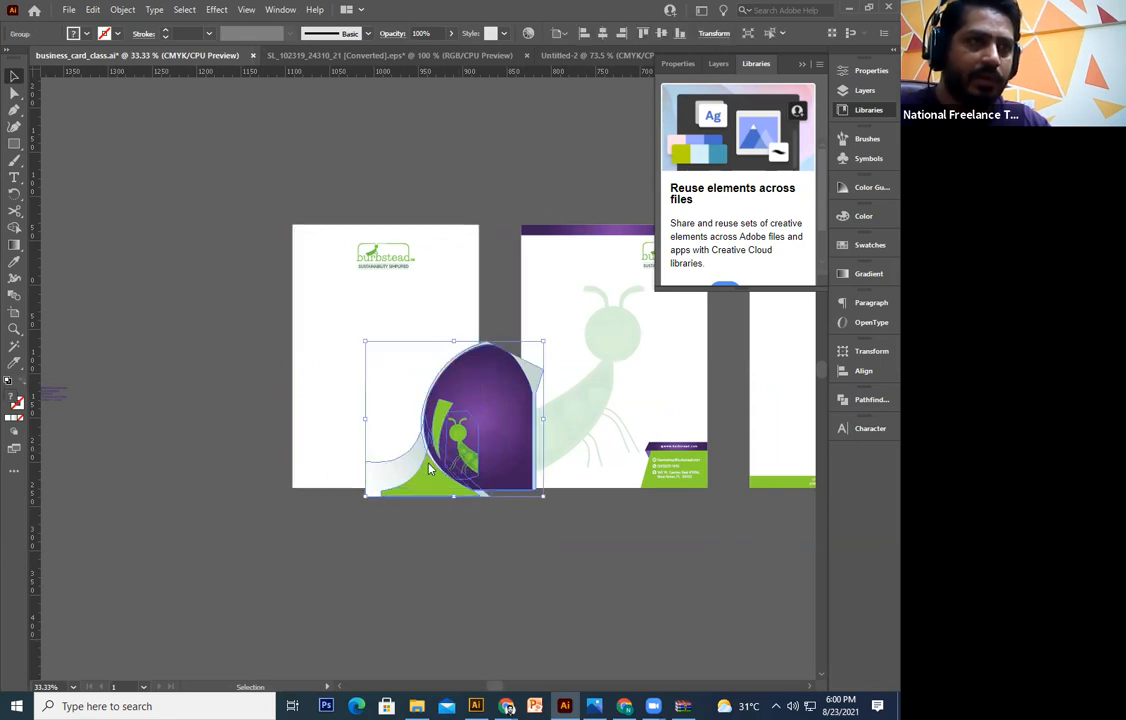
pyautogui.rightClick(430, 468)
pyautogui.moveTo(520, 390)
pyautogui.click(620, 437)
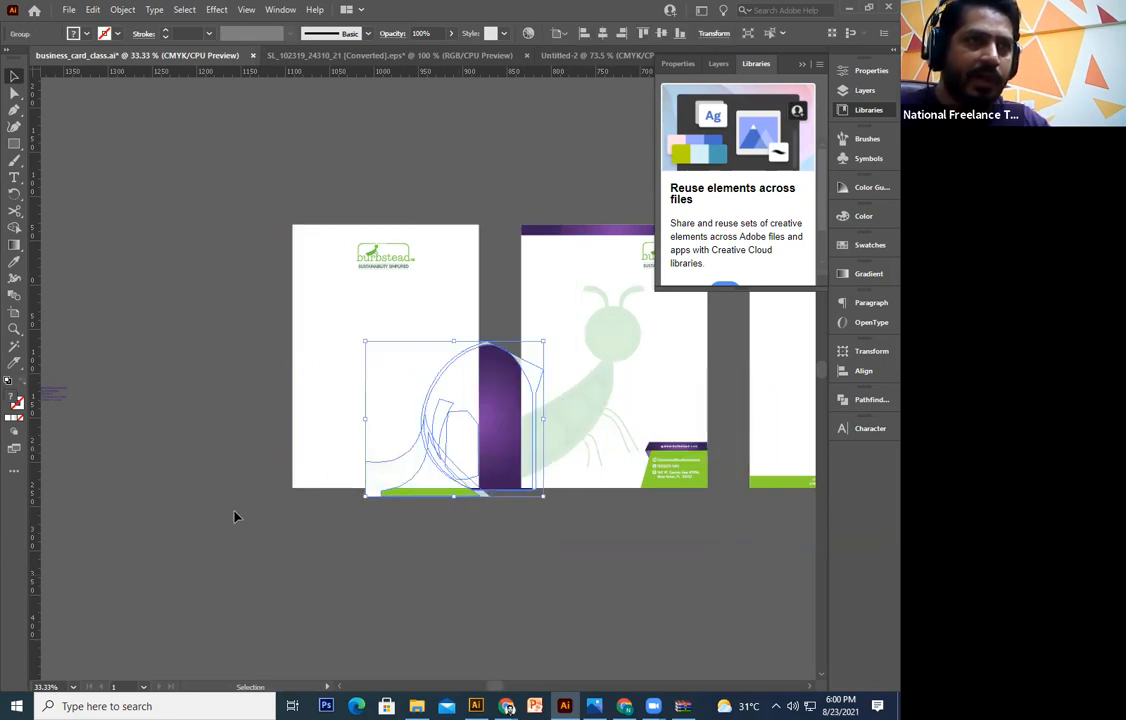
# Clip the curved artwork group to the letterhead page with a clipping mask made from the white rectangle
pyautogui.keyDown('shift'); pyautogui.click(326, 434); pyautogui.keyUp('shift')
pyautogui.rightClick(325, 433)
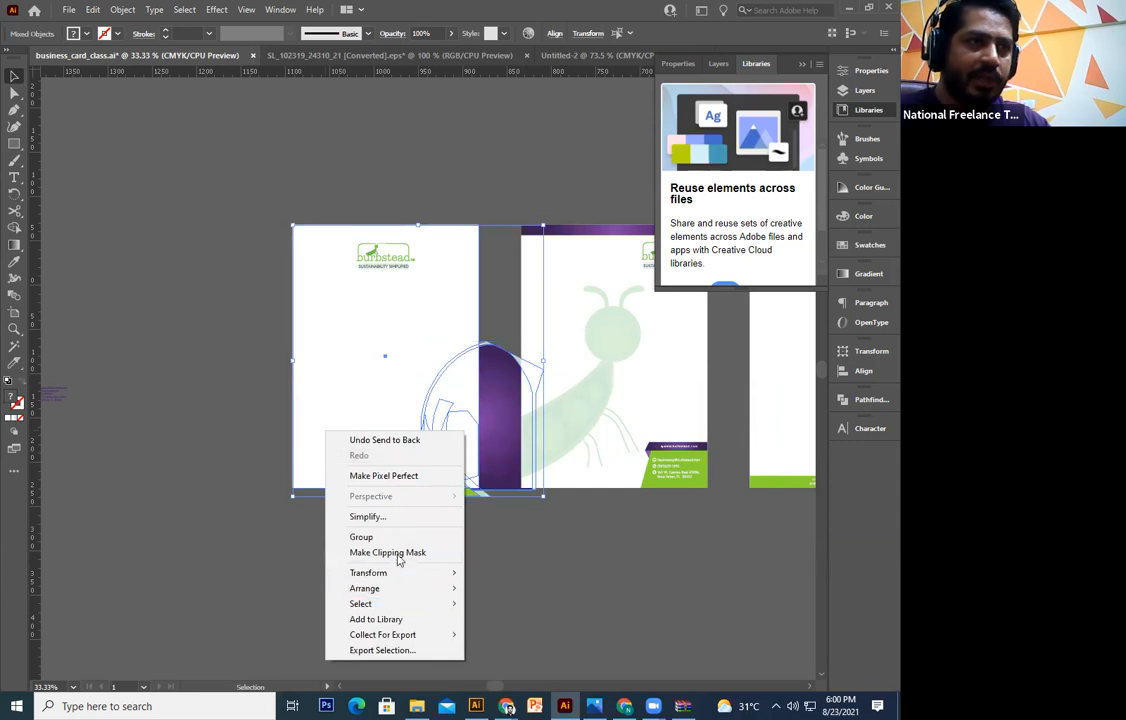
pyautogui.click(398, 553)
pyautogui.click(503, 603)
pyautogui.scroll(2, 502, 604)
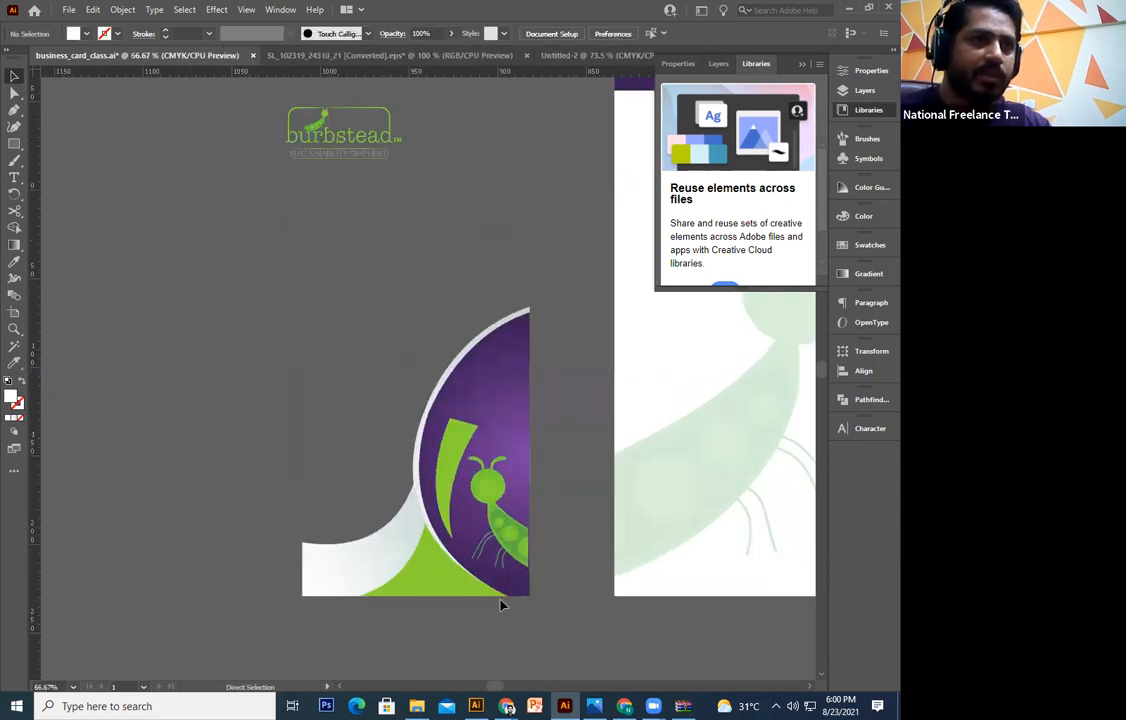
# Paste a copy of the white page rectangle in front and send it to the back as the letterhead's background
pyautogui.rightClick(236, 366)
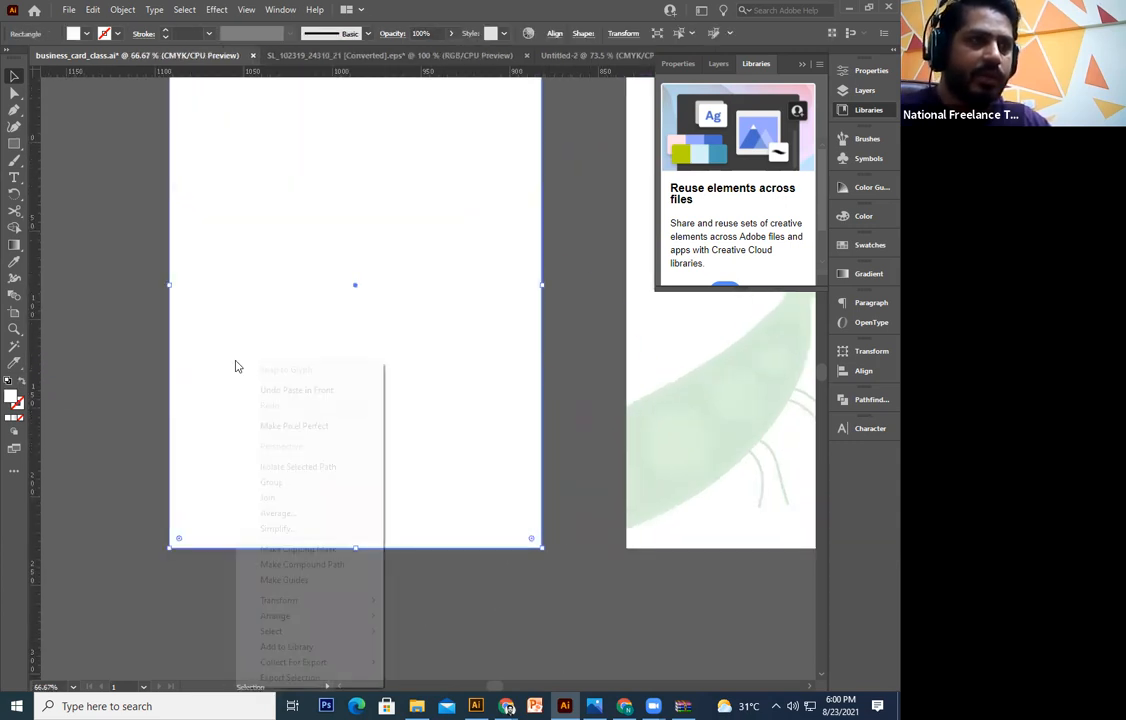
pyautogui.moveTo(335, 617)
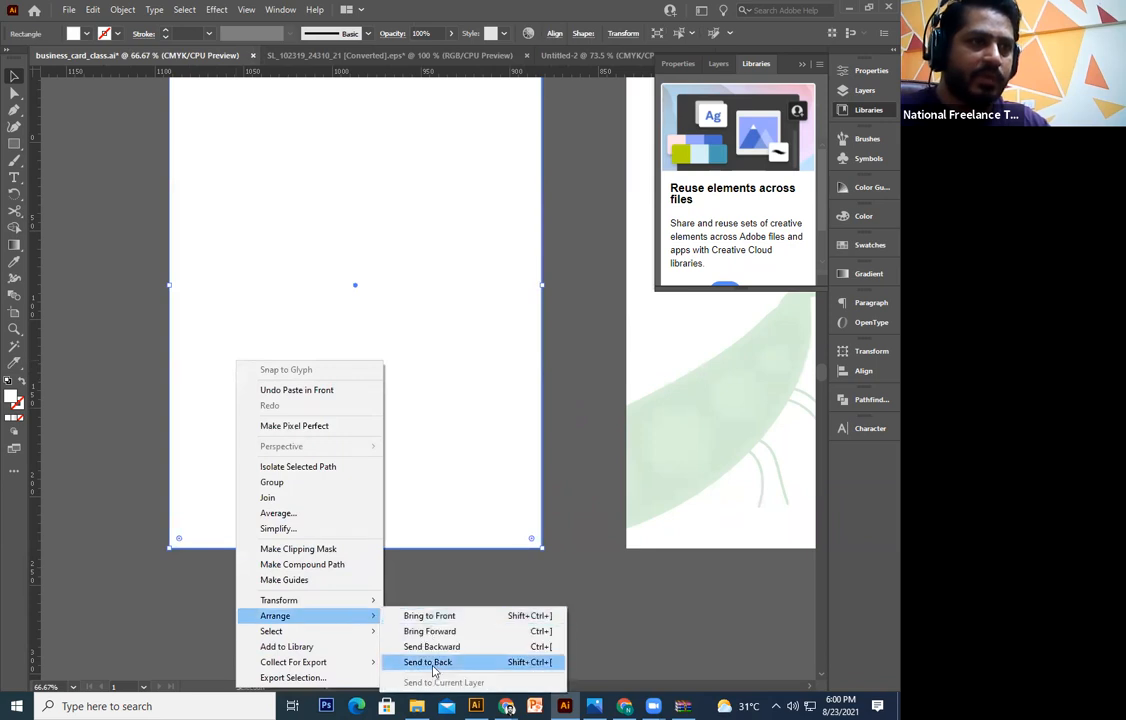
pyautogui.click(433, 664)
pyautogui.click(490, 621)
pyautogui.hotkey('ctrl', '-')
pyautogui.hotkey('ctrl', '-')
pyautogui.hotkey('ctrl', '+')
pyautogui.hotkey('ctrl', '+')
# Isolate the nested artwork inside the clip group and delete the curved green sliver beside the caterpillar
pyautogui.press('v')
pyautogui.click(440, 488)
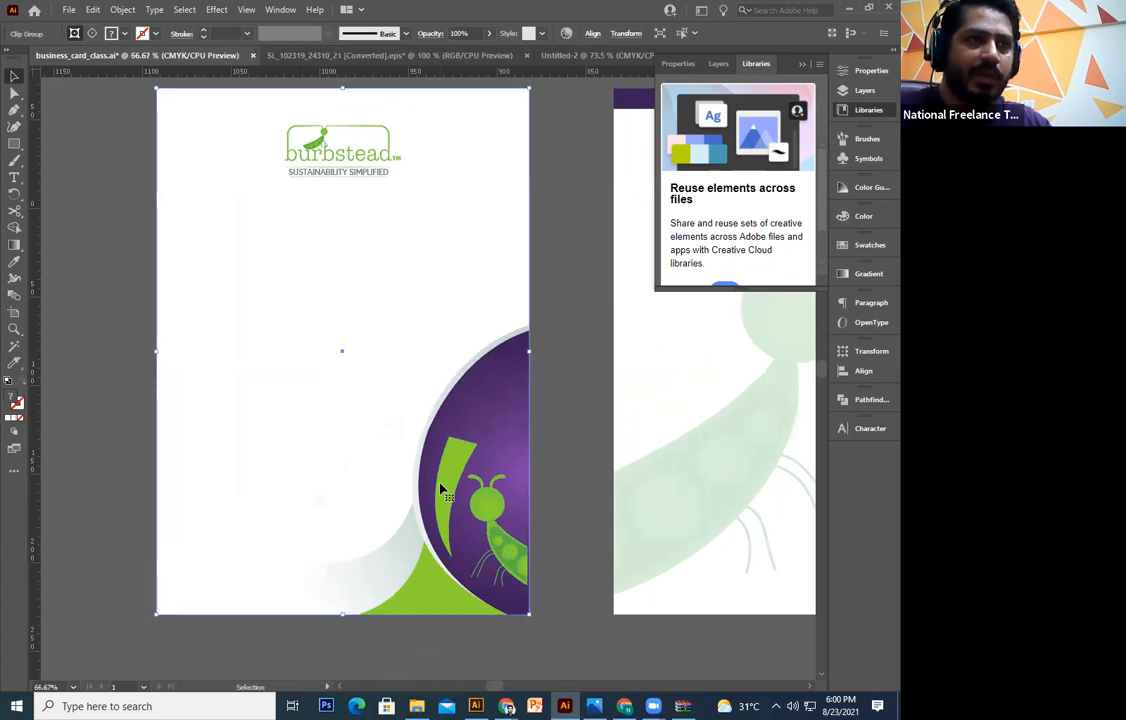
pyautogui.doubleClick(440, 488)
pyautogui.doubleClick(453, 476)
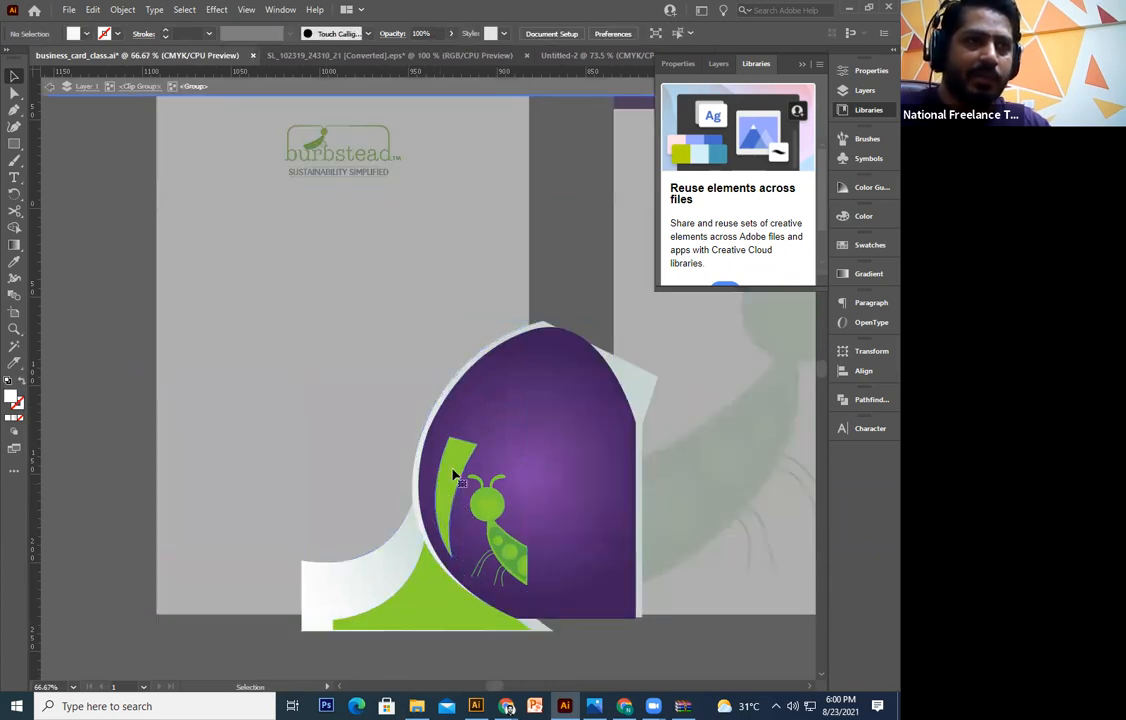
pyautogui.click(454, 475)
pyautogui.press('Delete')
# Enlarge the caterpillar by about half, nudge it up inside the purple dome and leave isolation
pyautogui.click(508, 573)
pyautogui.hotkey('ctrl', '-')
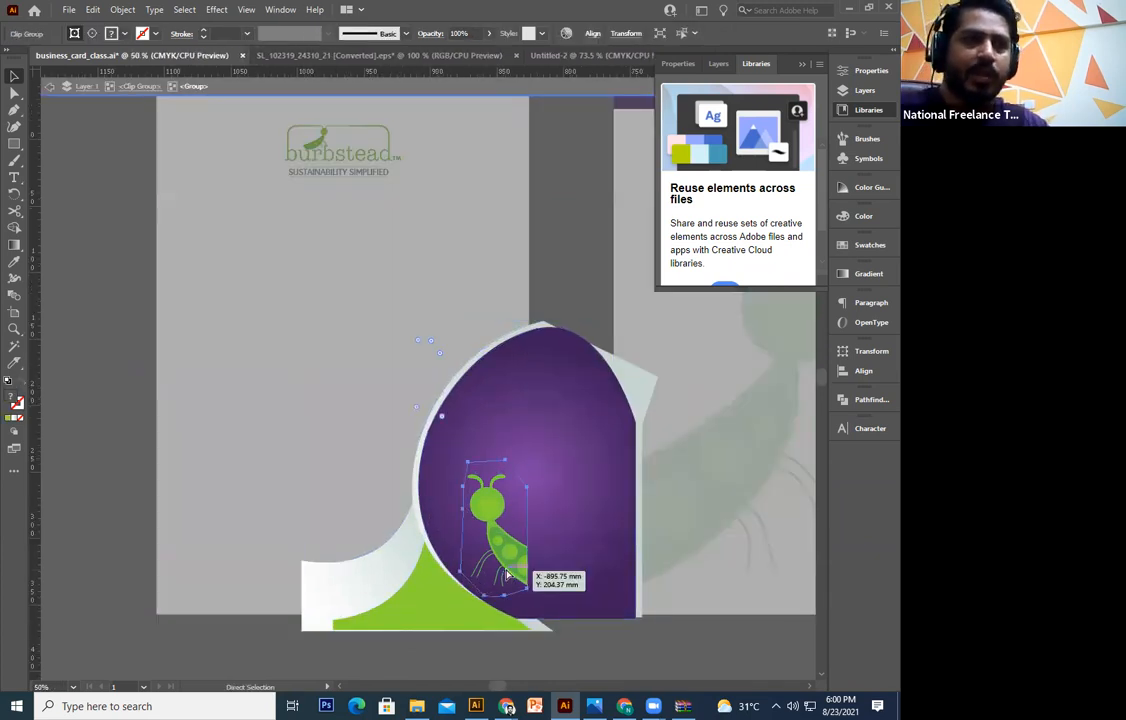
pyautogui.hotkey('ctrl', '-')
pyautogui.moveTo(446, 413); pyautogui.dragTo(455, 450)
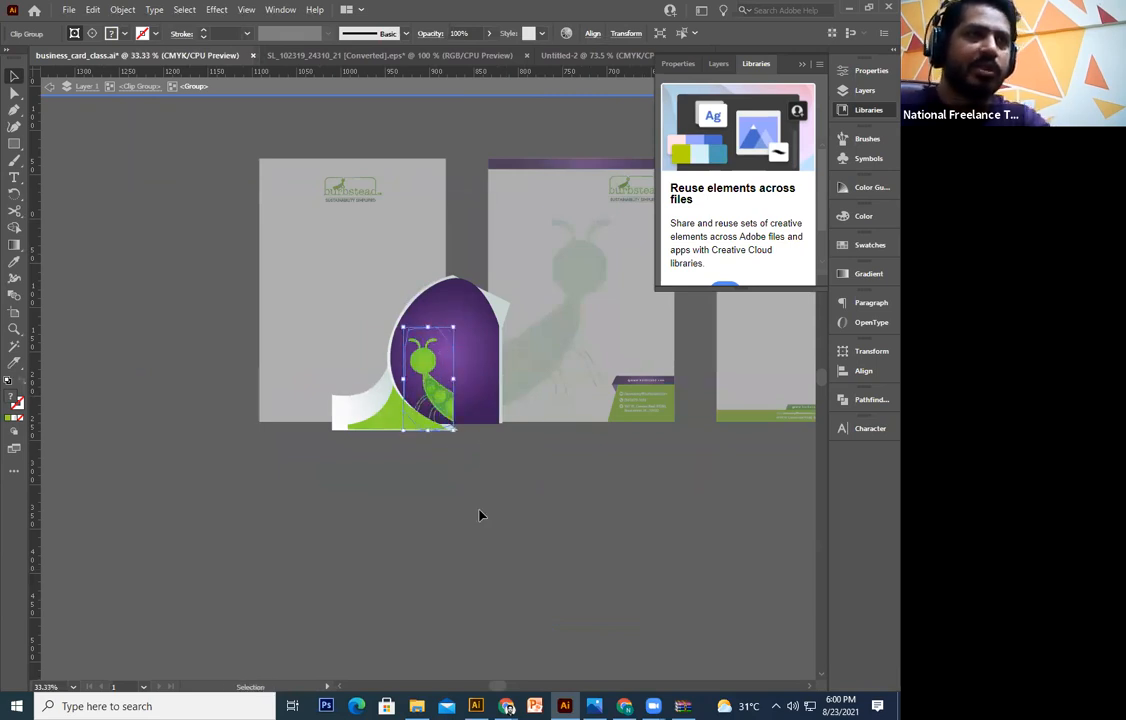
pyautogui.press('Up')
pyautogui.press('Up')
pyautogui.press('Up')
pyautogui.press('Up')
pyautogui.press('Up')
pyautogui.press('Up')
pyautogui.press('Up')
pyautogui.press('Up')
pyautogui.press('Up')
pyautogui.press('Up')
pyautogui.press('Up')
pyautogui.press('Up')
pyautogui.press('Up')
pyautogui.press('Up')
pyautogui.press('Up')
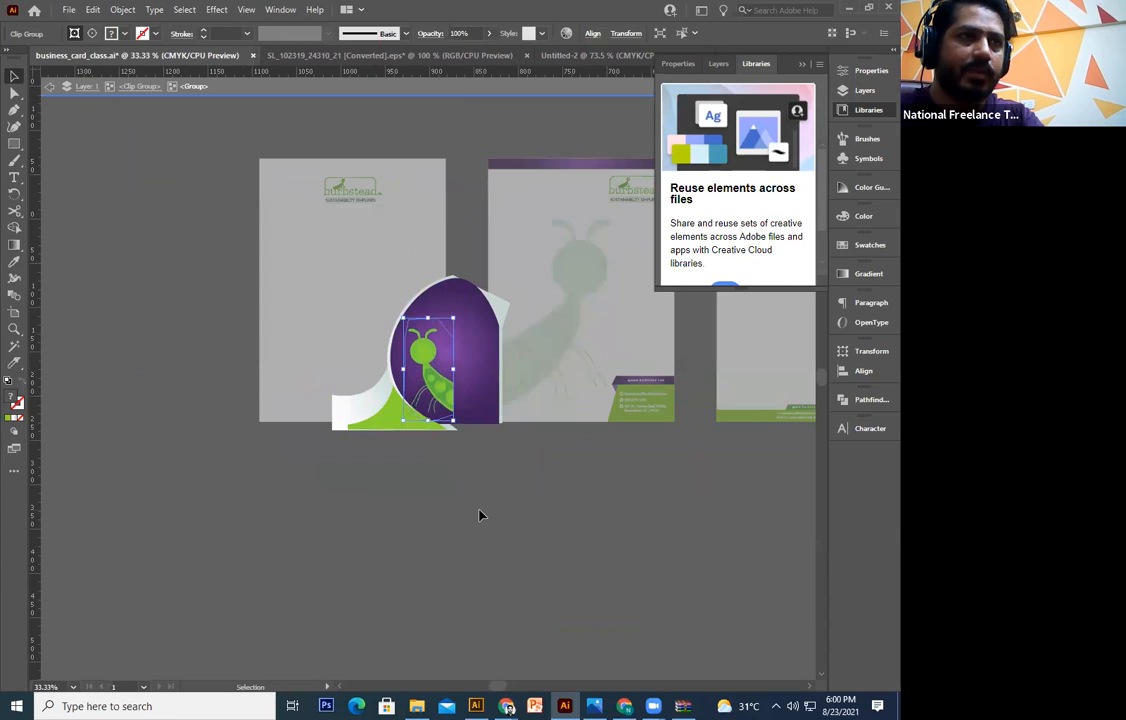
pyautogui.doubleClick(484, 519)
# Isolate the clipped artwork again and nudge the caterpillar slightly further up
pyautogui.doubleClick(429, 371)
pyautogui.doubleClick(434, 378)
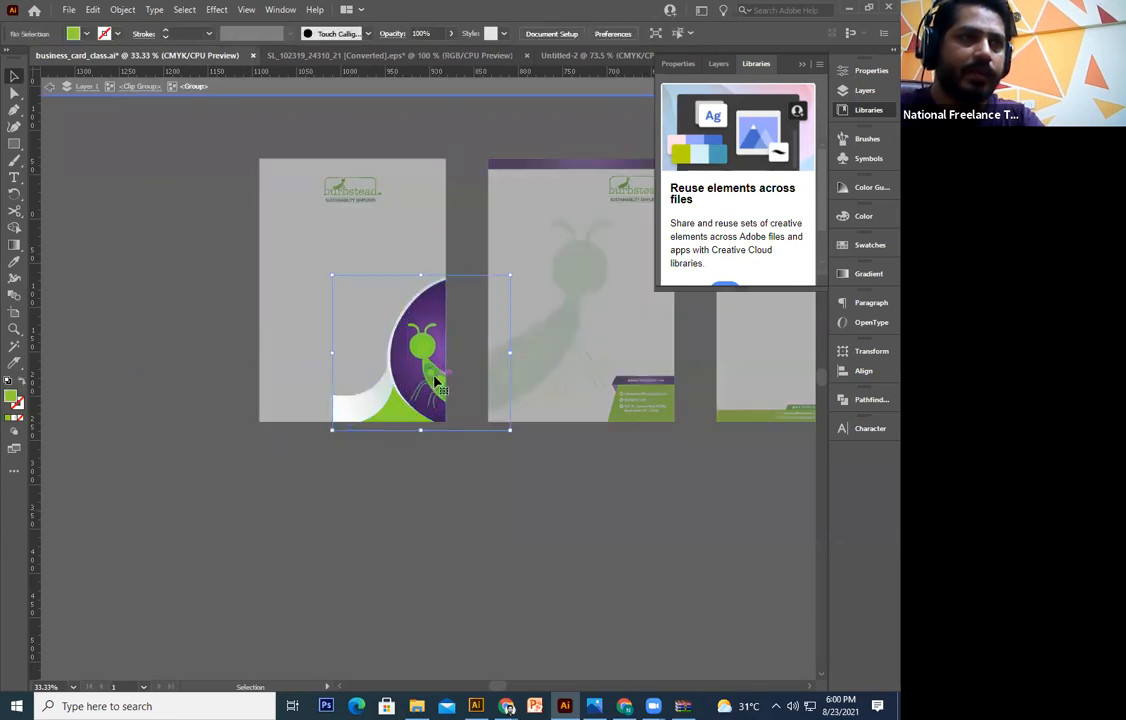
pyautogui.click(434, 378)
pyautogui.press('Up')
pyautogui.press('Up')
pyautogui.press('Up')
pyautogui.press('Up')
pyautogui.press('Up')
pyautogui.press('Up')
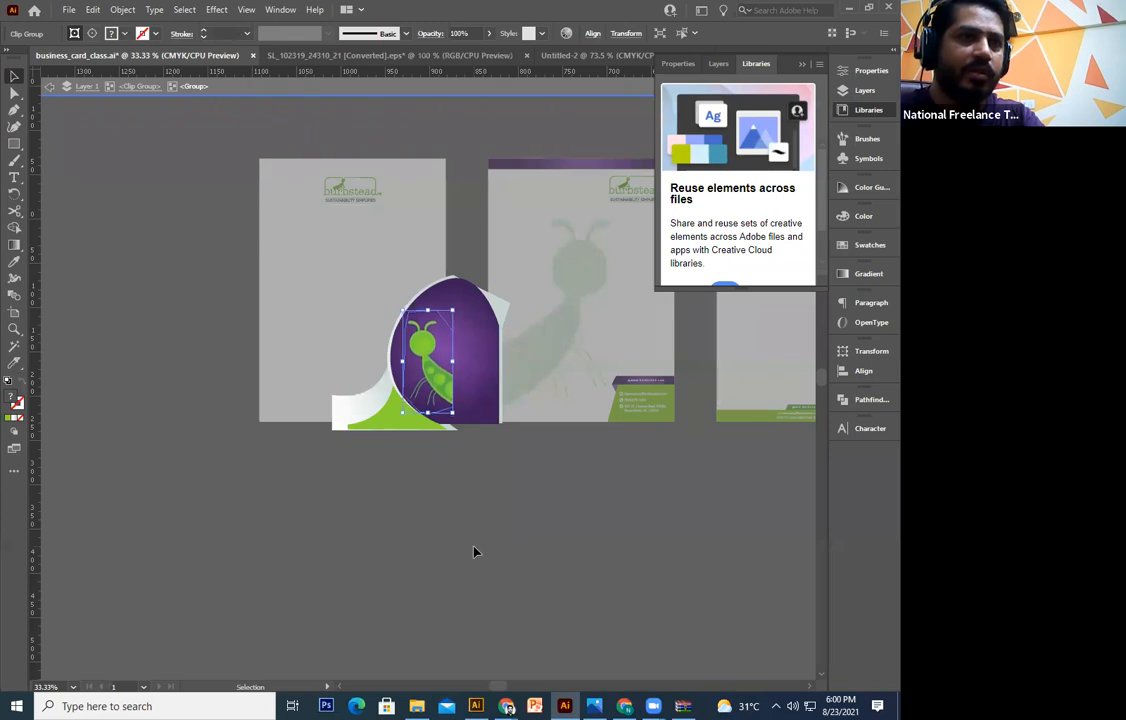
pyautogui.doubleClick(474, 551)
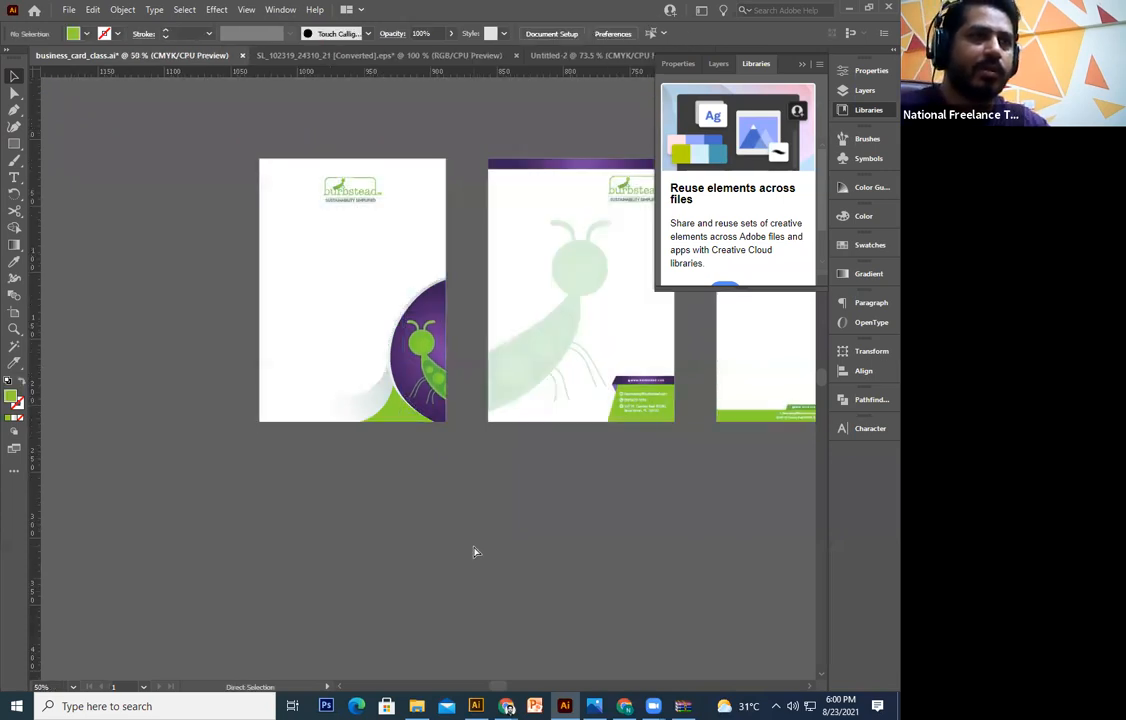
# Move the contact details group from the pasteboard to the letterhead's lower left corner and enlarge it
pyautogui.hscroll(-4, 420, 520)
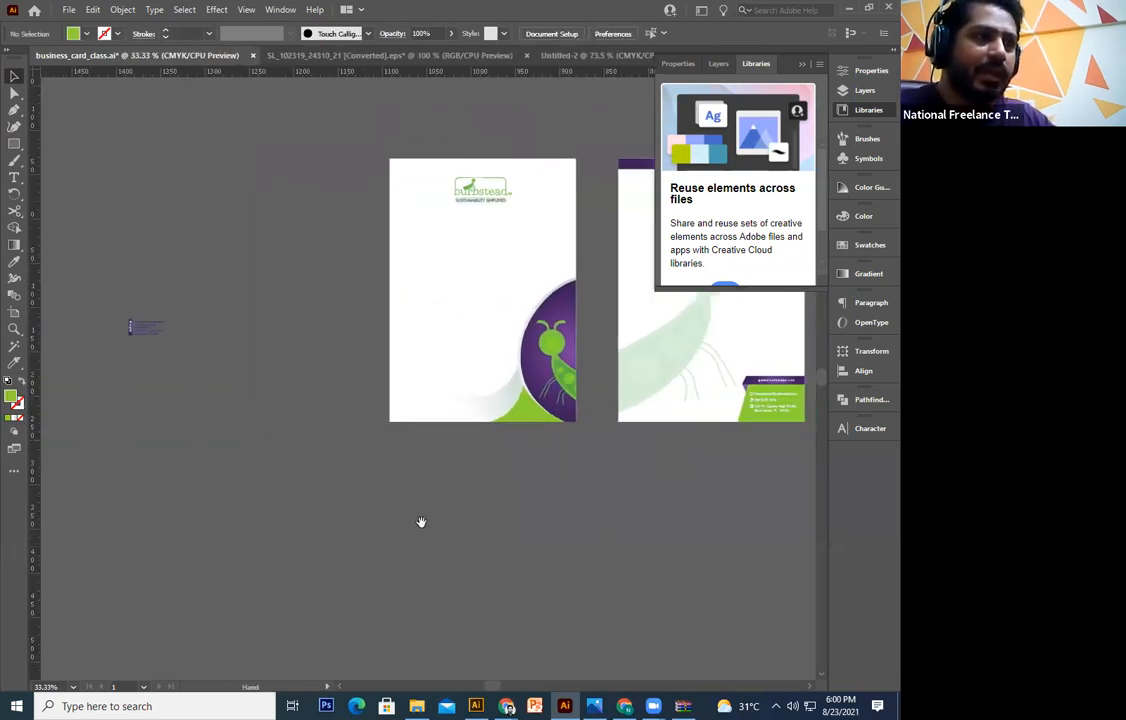
pyautogui.moveTo(315, 240); pyautogui.dragTo(118, 480)
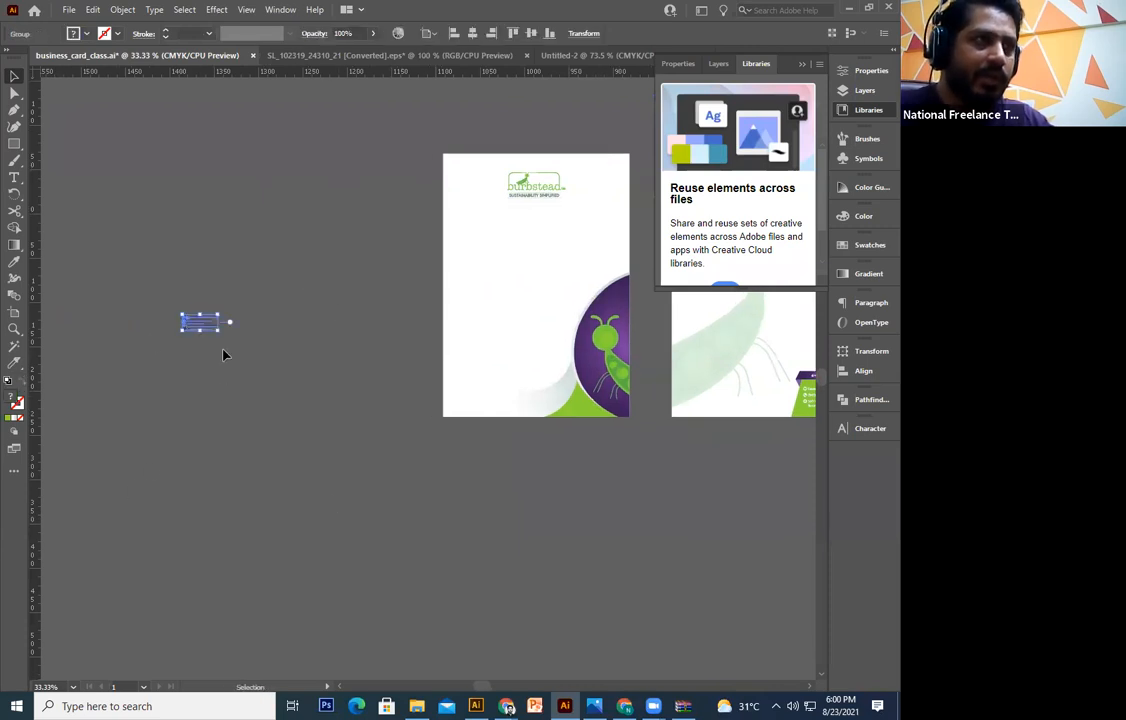
pyautogui.moveTo(222, 333); pyautogui.dragTo(478, 398)
pyautogui.scroll(5, 533, 490)
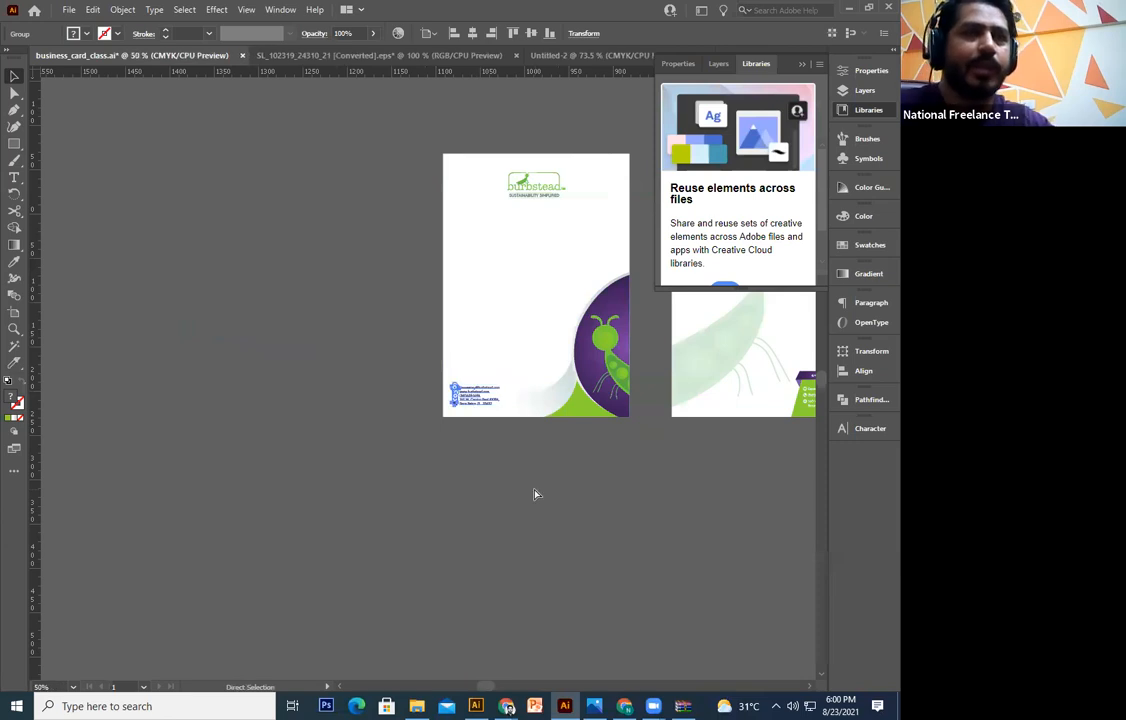
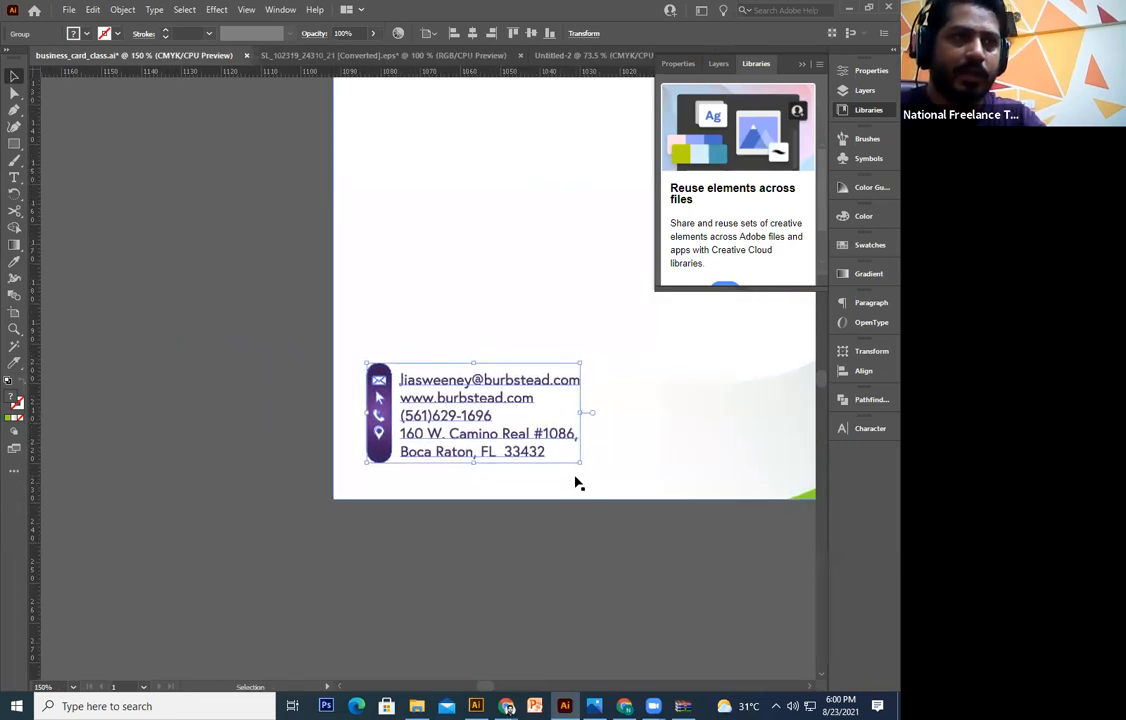
pyautogui.click(490, 613)
# Isolate the contact details group and set all of its text to 10 pt
pyautogui.click(497, 449)
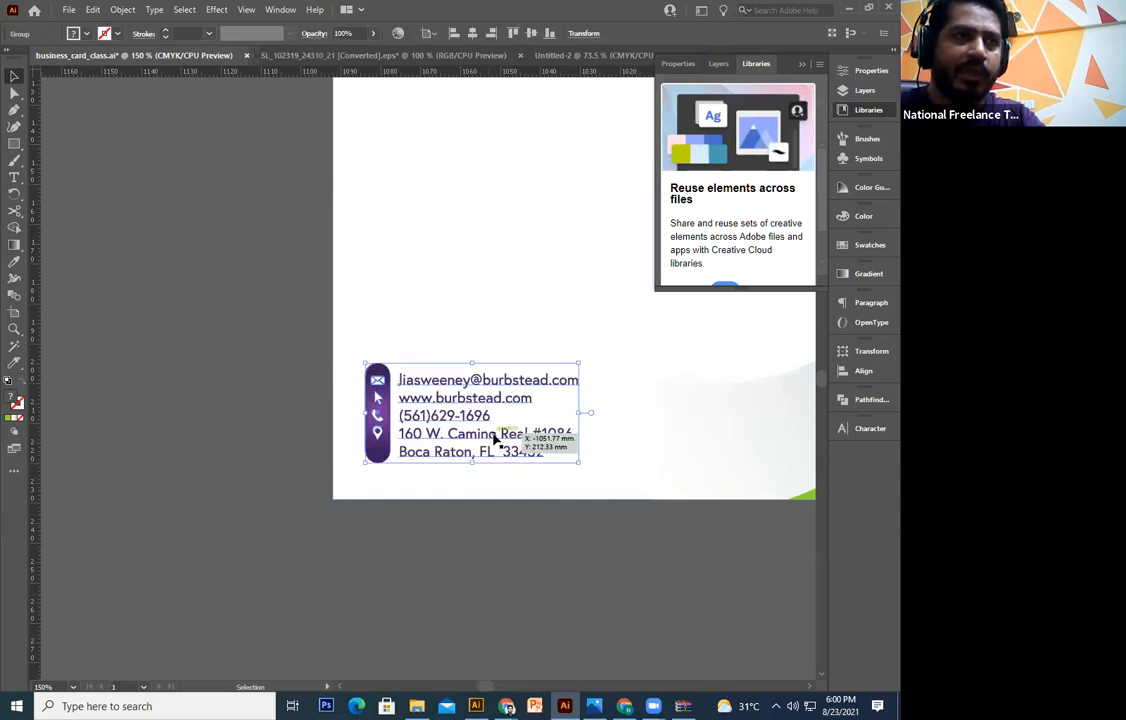
pyautogui.doubleClick(495, 437)
pyautogui.doubleClick(490, 416)
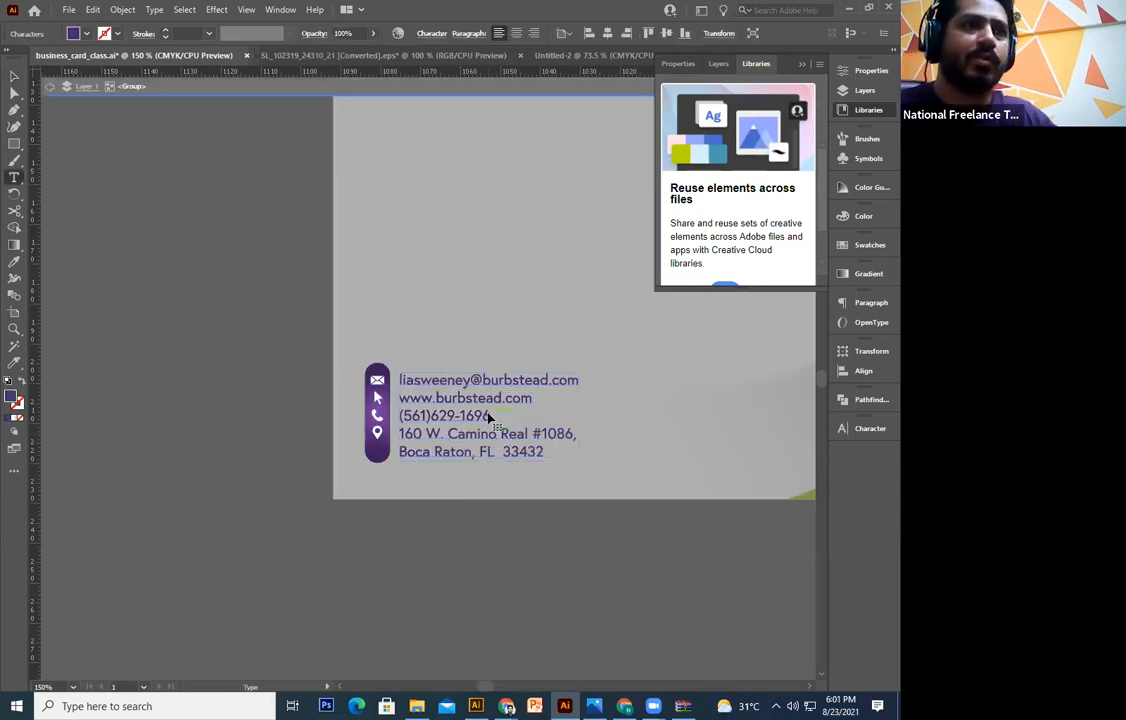
pyautogui.hotkey('ctrl', 'a')
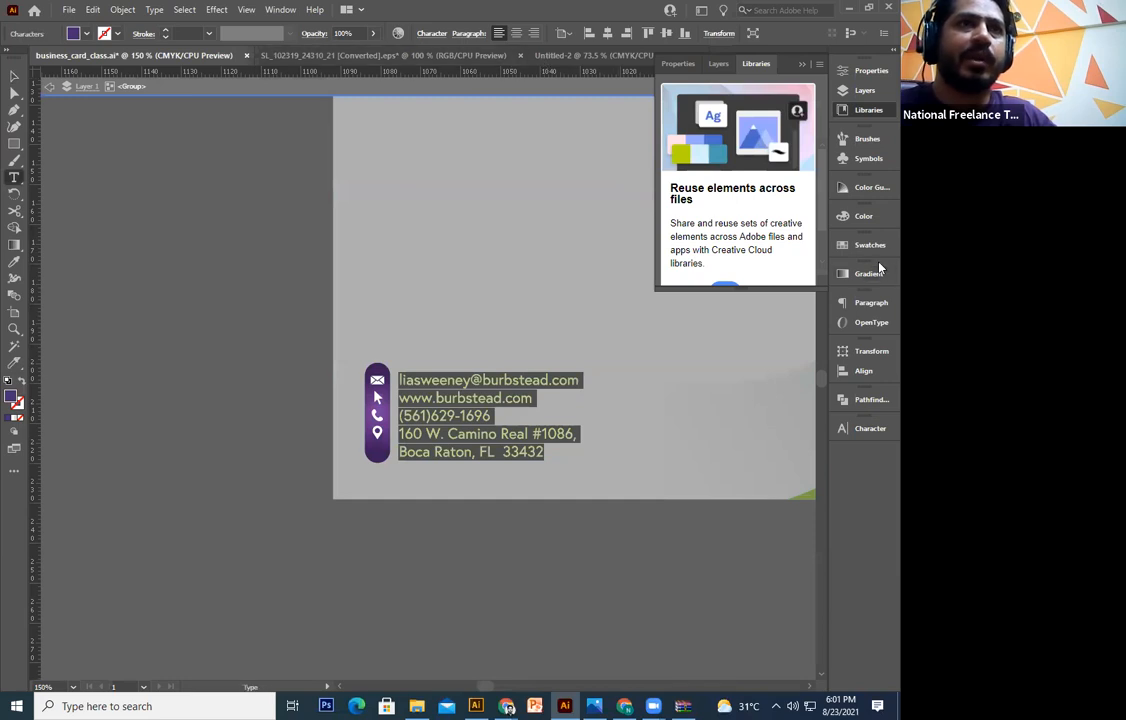
pyautogui.hotkey('ctrl', 't')
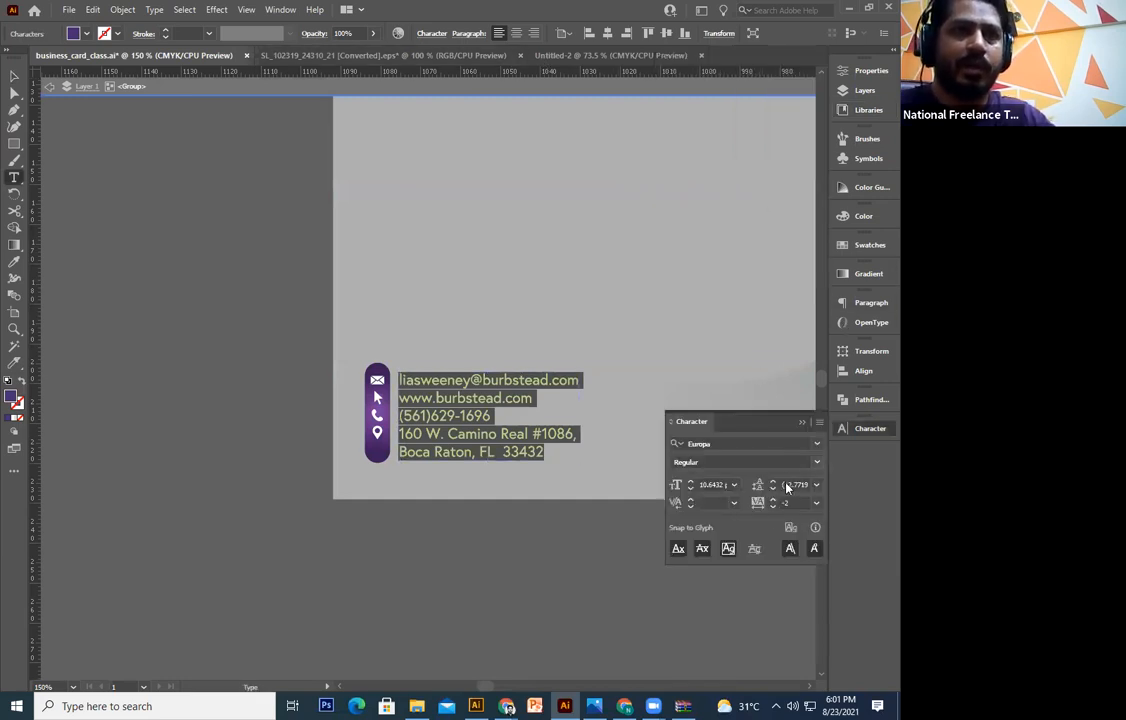
pyautogui.click(711, 484)
pyautogui.write('10')
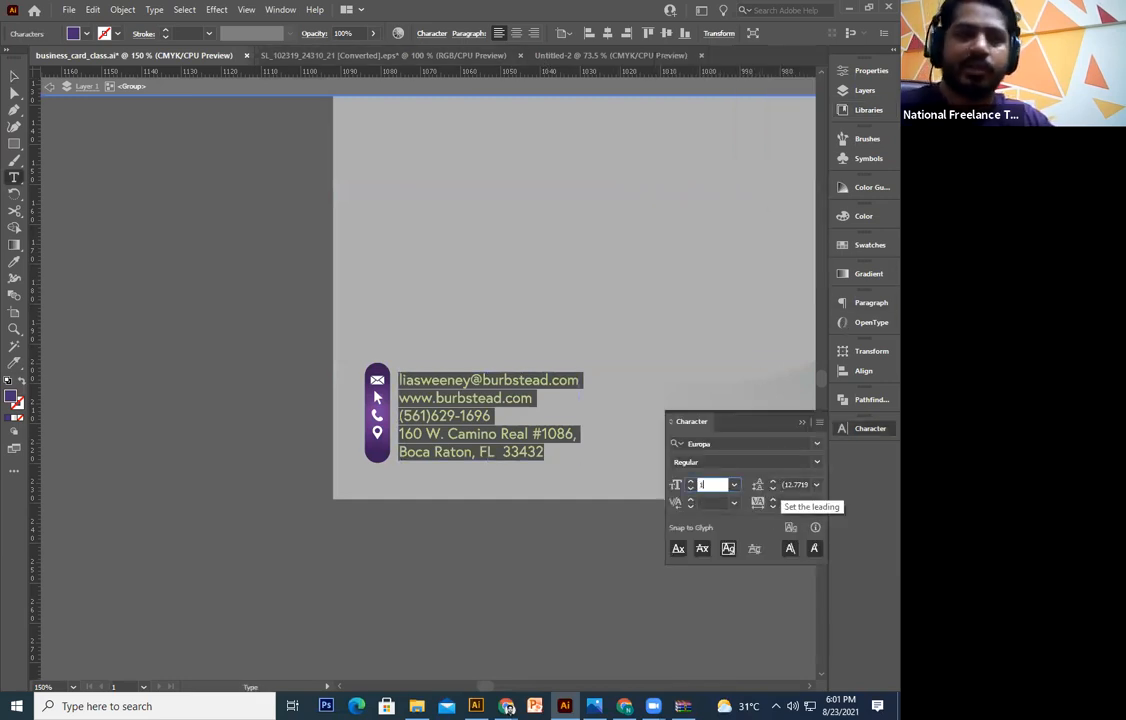
pyautogui.press('Return')
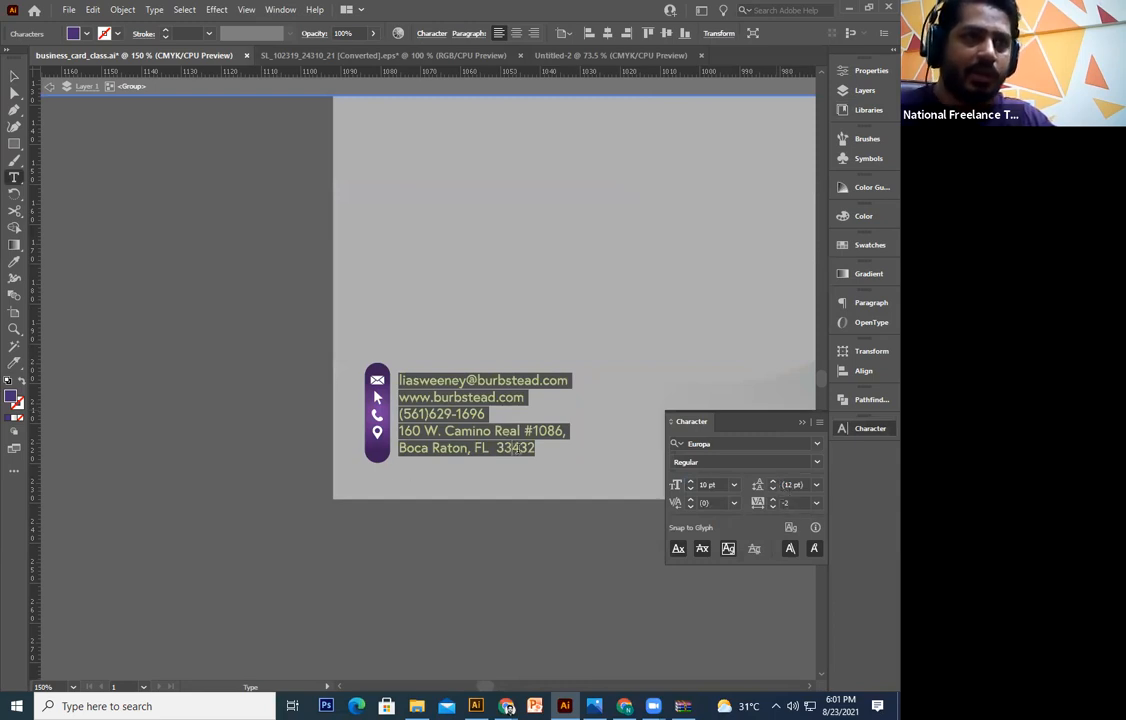
# Join the two postal address lines into a single line separated by a comma and leave isolation
pyautogui.click(533, 450)
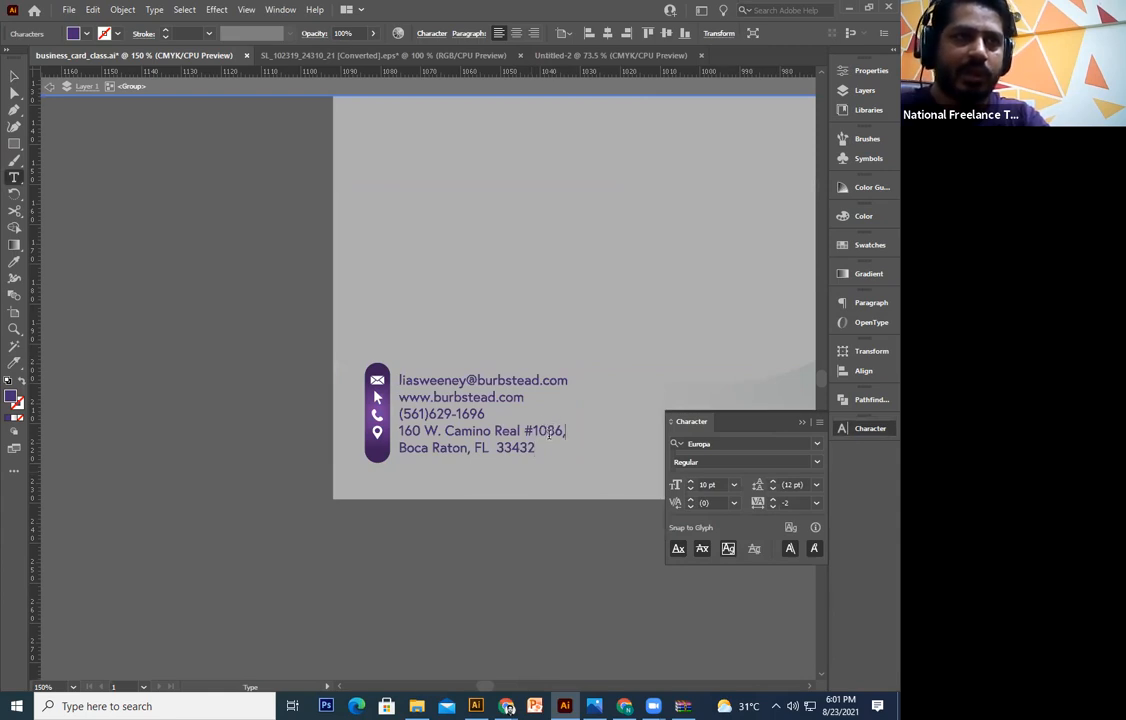
pyautogui.press('Delete')
pyautogui.write(',')
pyautogui.click(14, 77)
pyautogui.doubleClick(244, 439)
# Isolate the contact group and move the purple rounded bar up so it centres behind the four white icons
pyautogui.hotkey('ctrl', '=')
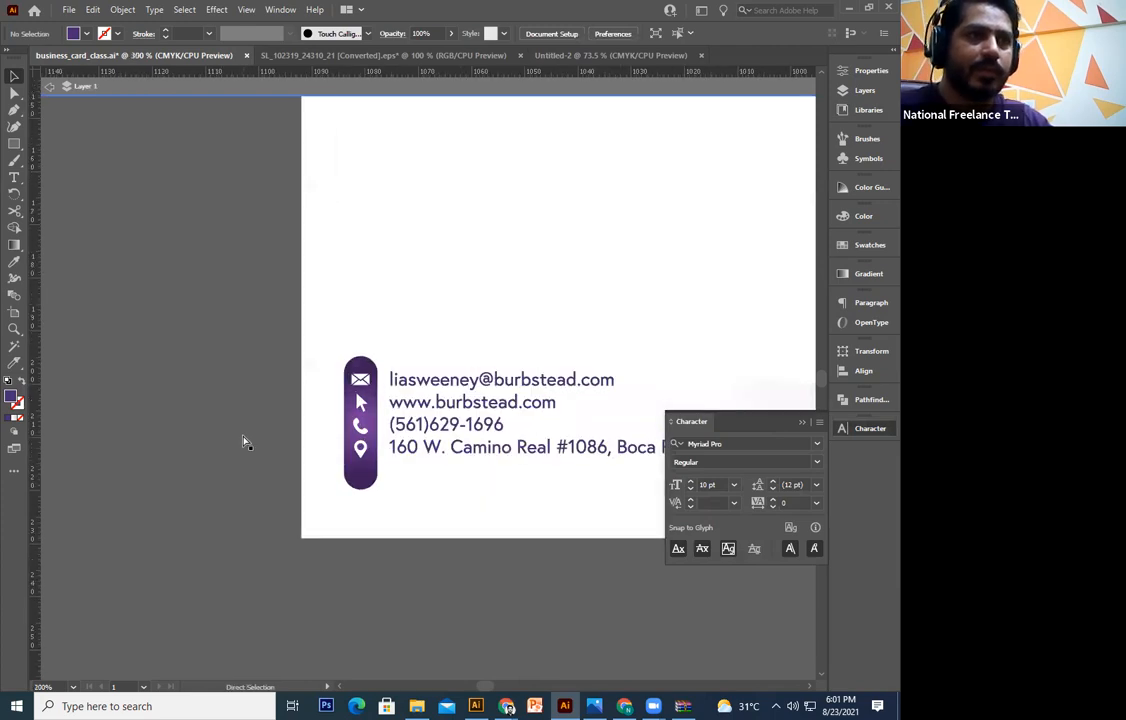
pyautogui.hotkey('ctrl', '=')
pyautogui.hotkey('ctrl', '=')
pyautogui.moveTo(296, 521); pyautogui.dragTo(306, 452)
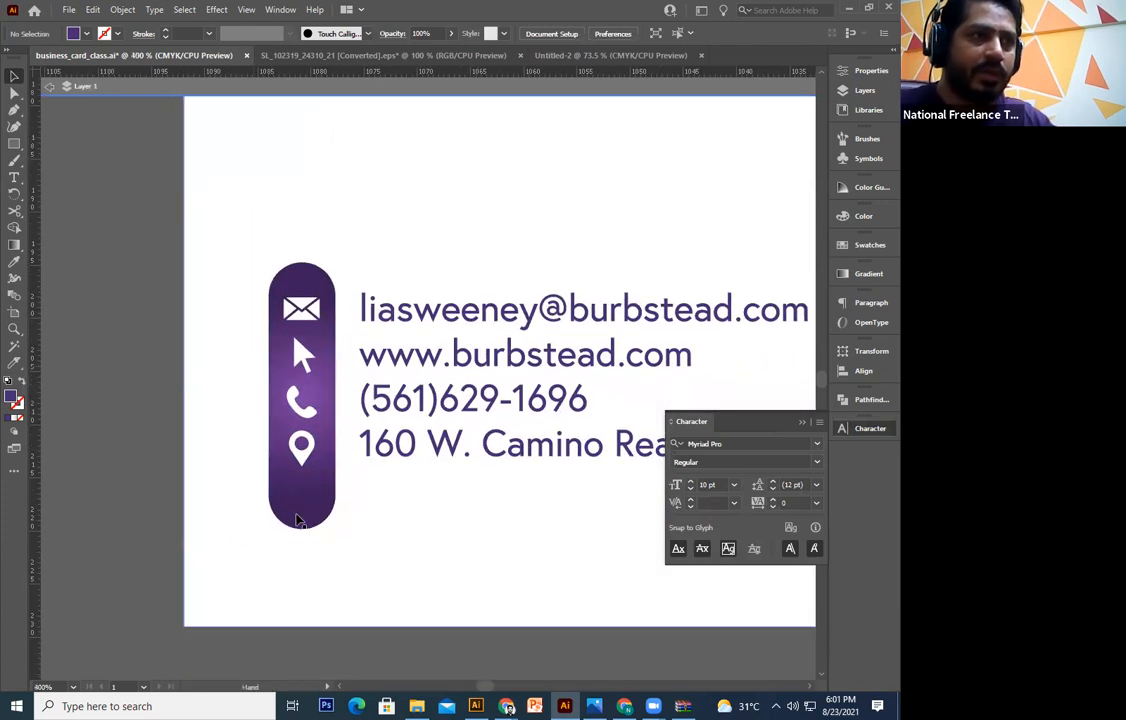
pyautogui.doubleClick(296, 521)
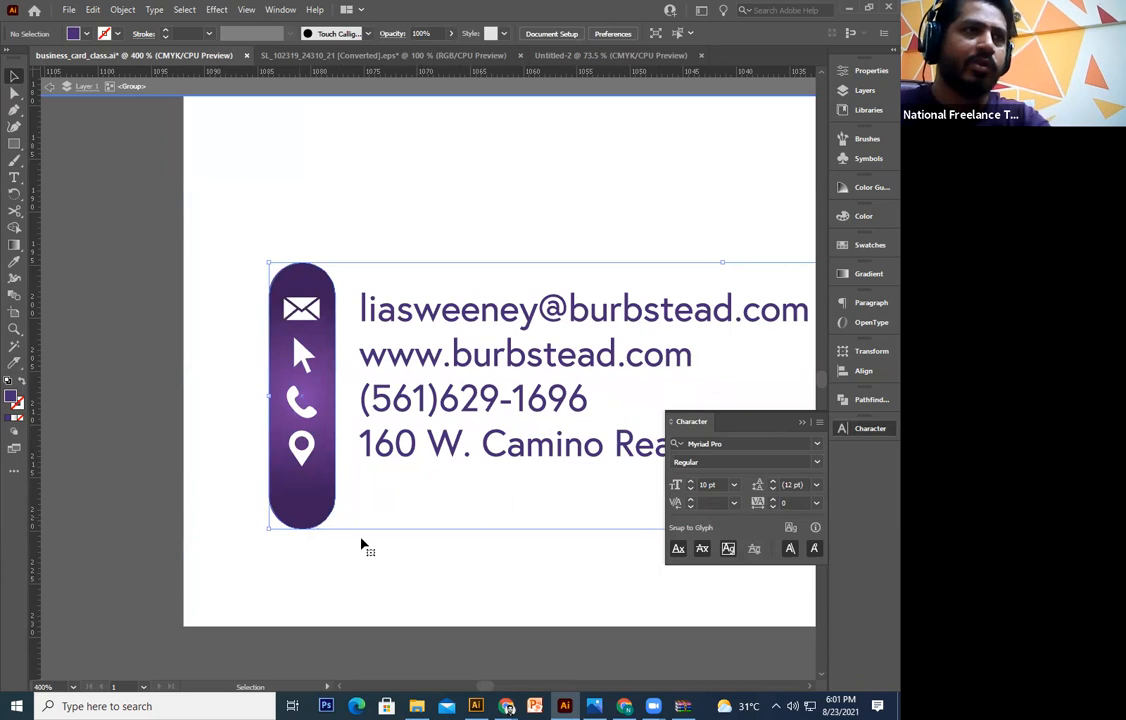
pyautogui.moveTo(328, 504); pyautogui.dragTo(328, 488)
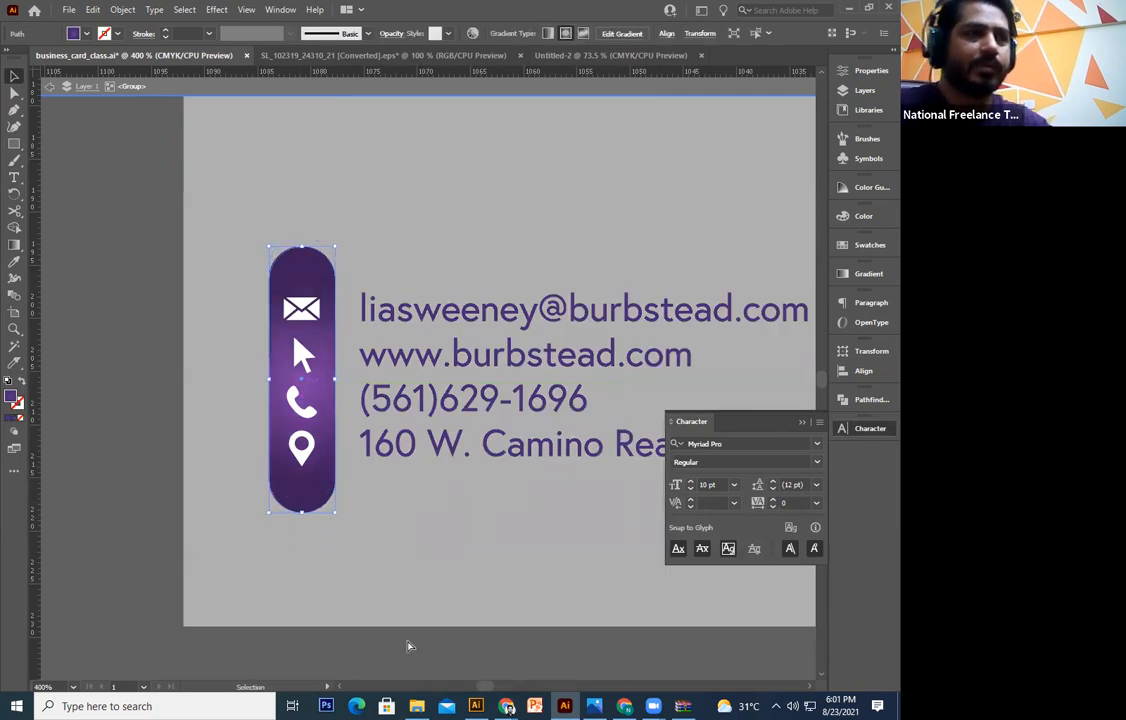
pyautogui.doubleClick(408, 646)
# Set the contact text's fill to black with K 100 and leave isolation
pyautogui.hotkey('ctrl', '-')
pyautogui.hotkey('ctrl', '-')
pyautogui.hotkey('ctrl', '-')
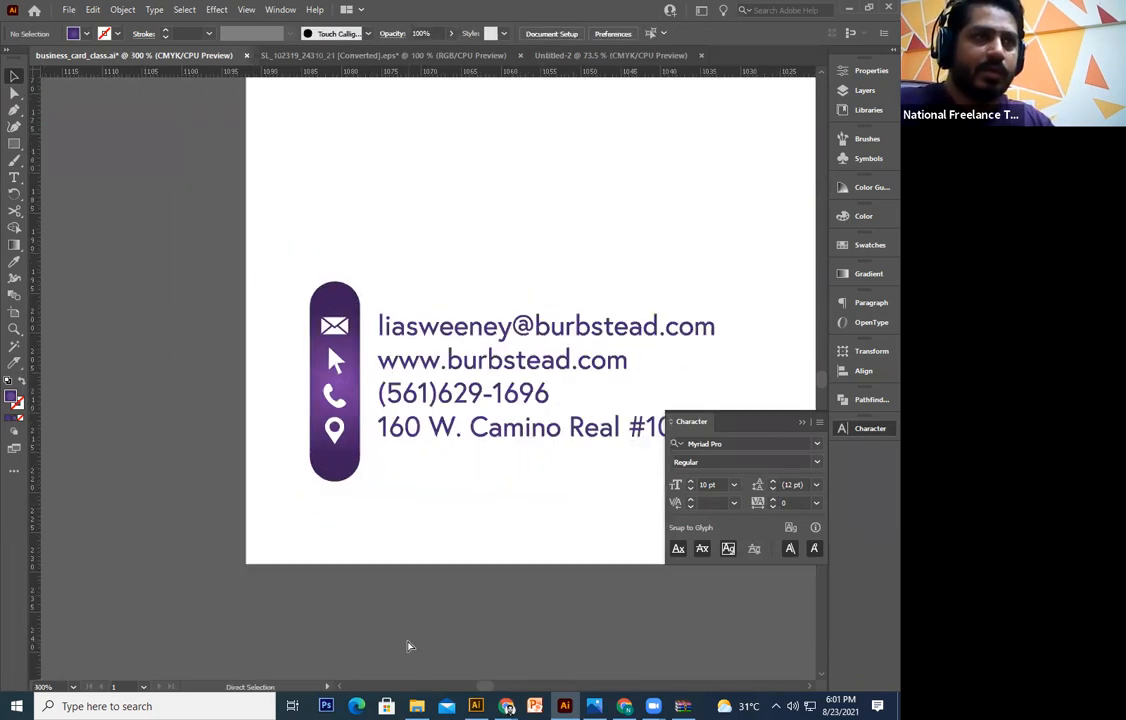
pyautogui.hotkey('ctrl', '-')
pyautogui.press('v')
pyautogui.click(447, 404)
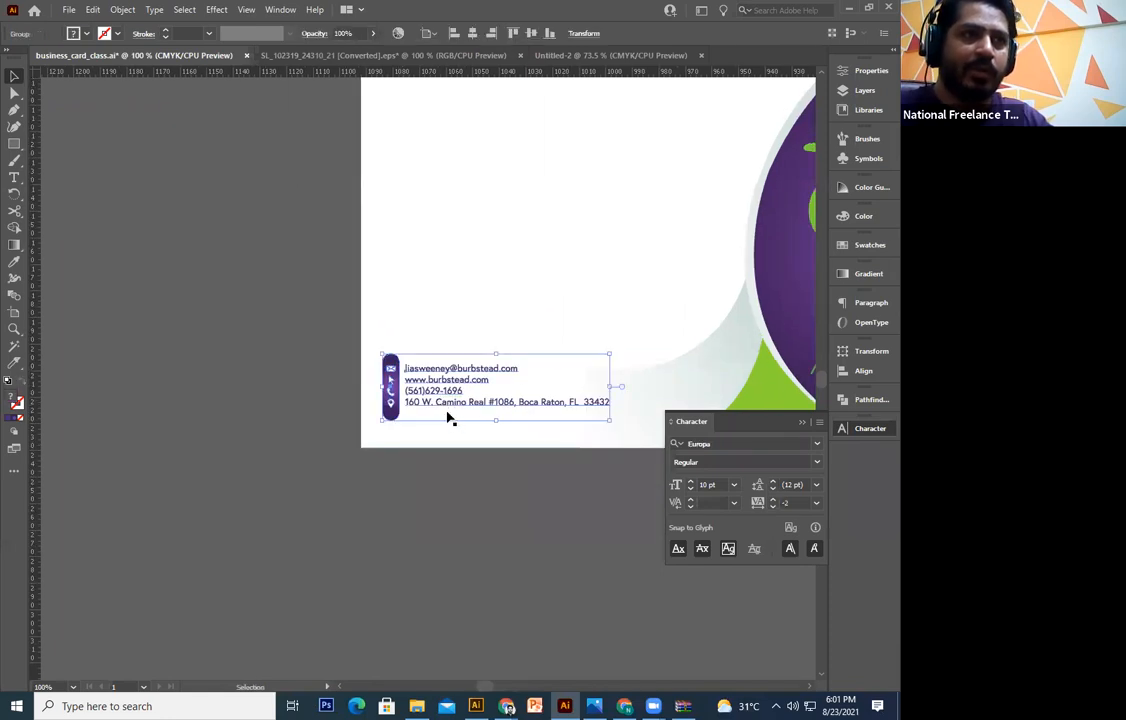
pyautogui.doubleClick(451, 408)
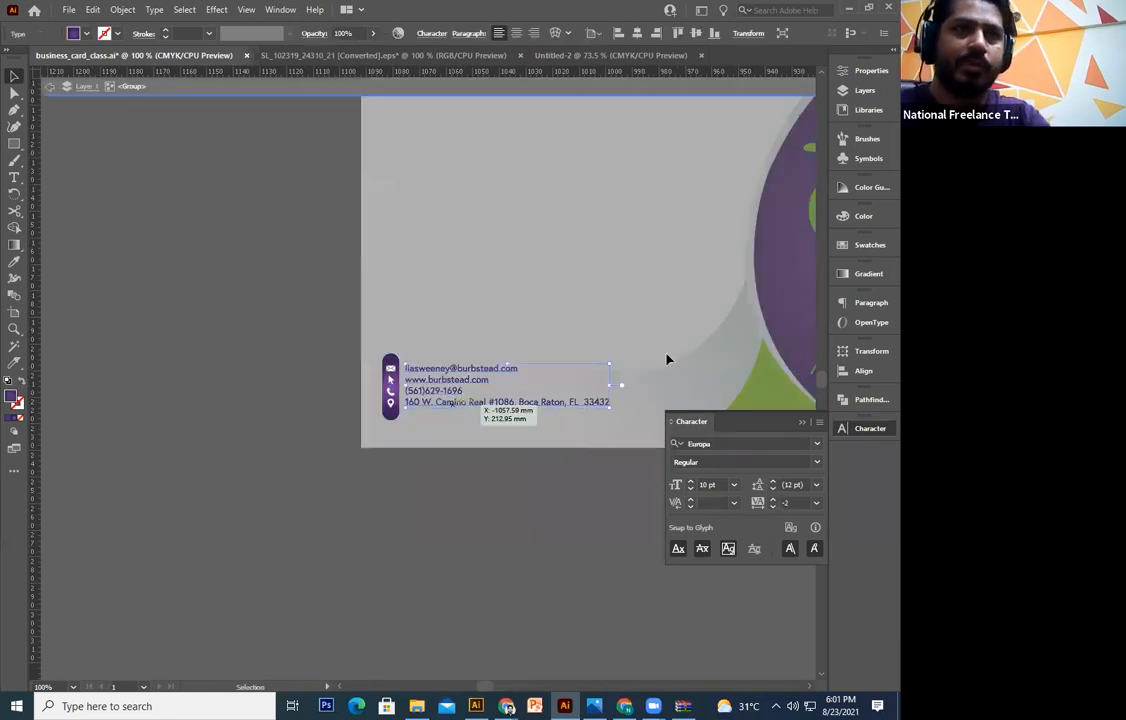
pyautogui.click(862, 217)
pyautogui.click(677, 304)
pyautogui.doubleClick(554, 572)
# Change the isolated contact text's fill to the dark grey swatch next to black in the greys group and leave isolation
pyautogui.click(458, 378)
pyautogui.doubleClick(458, 378)
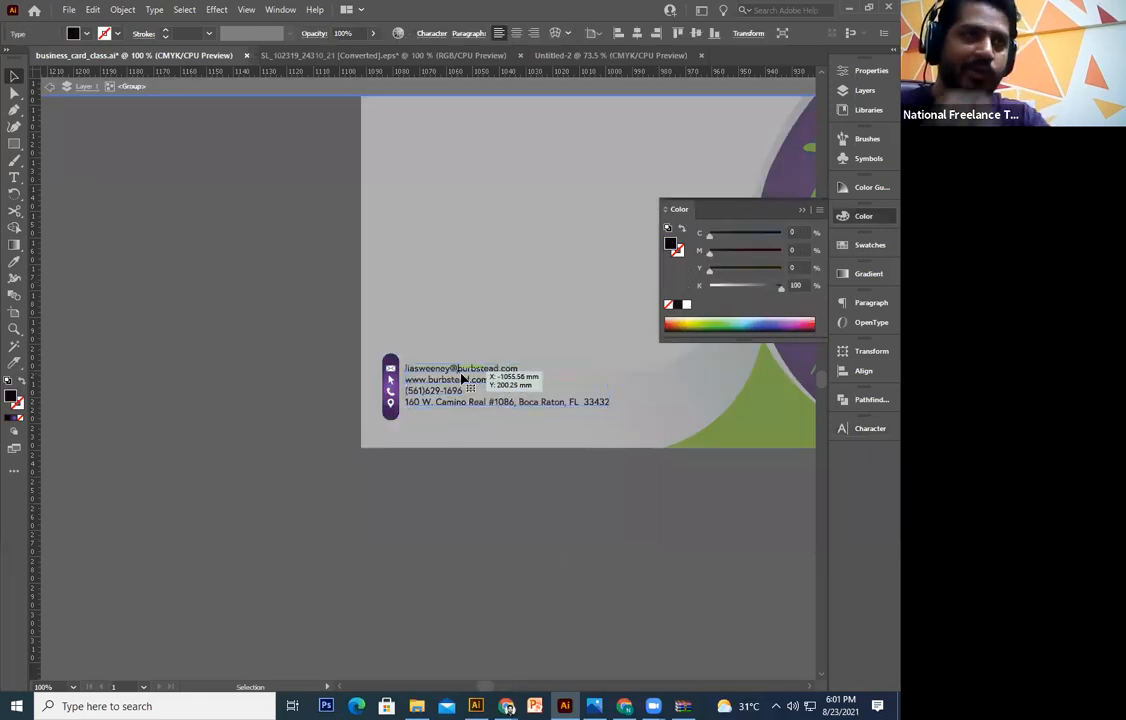
pyautogui.click(869, 245)
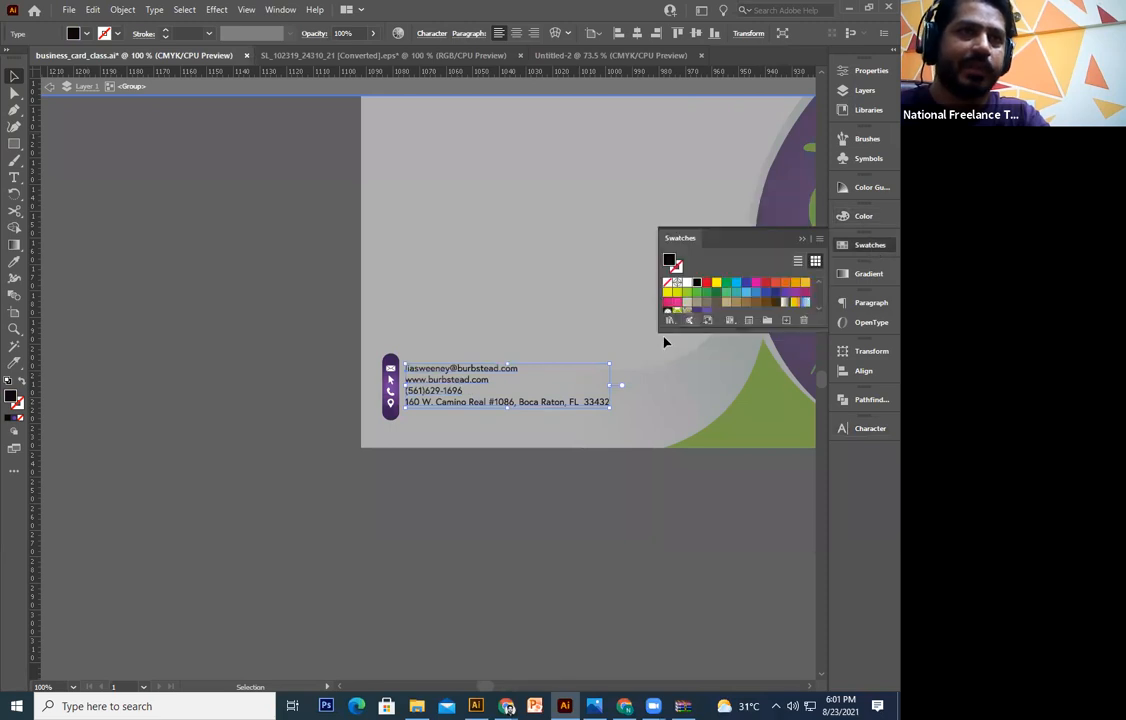
pyautogui.scroll(-3, 817, 314)
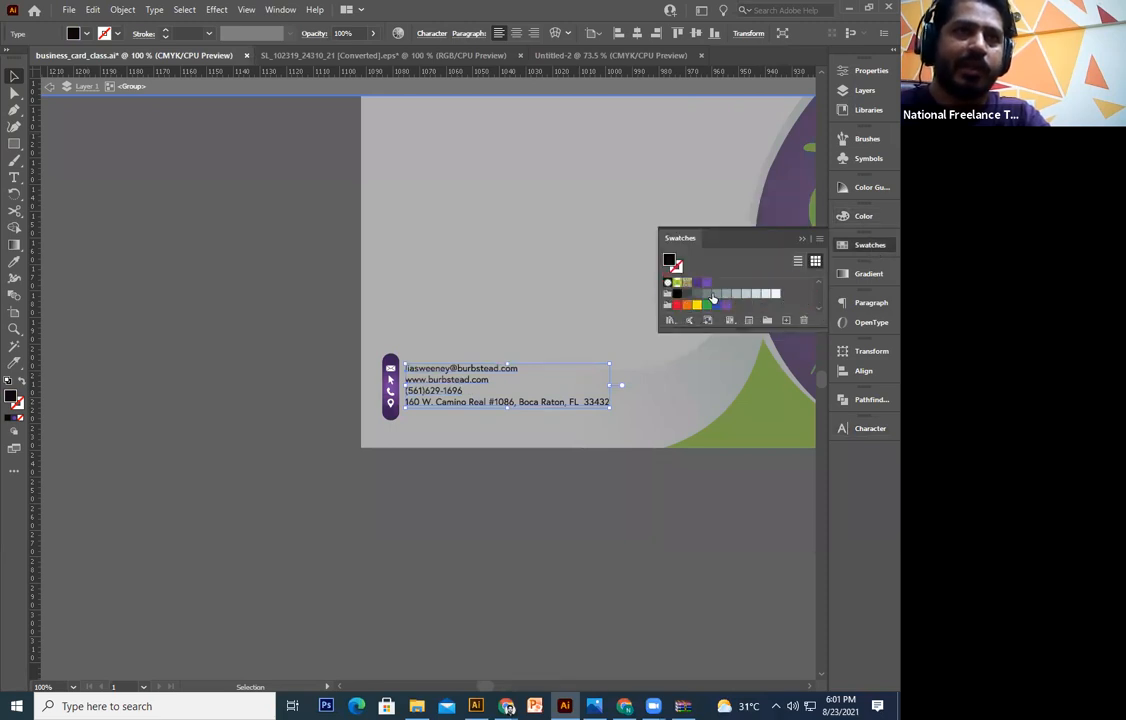
pyautogui.click(707, 294)
pyautogui.click(687, 294)
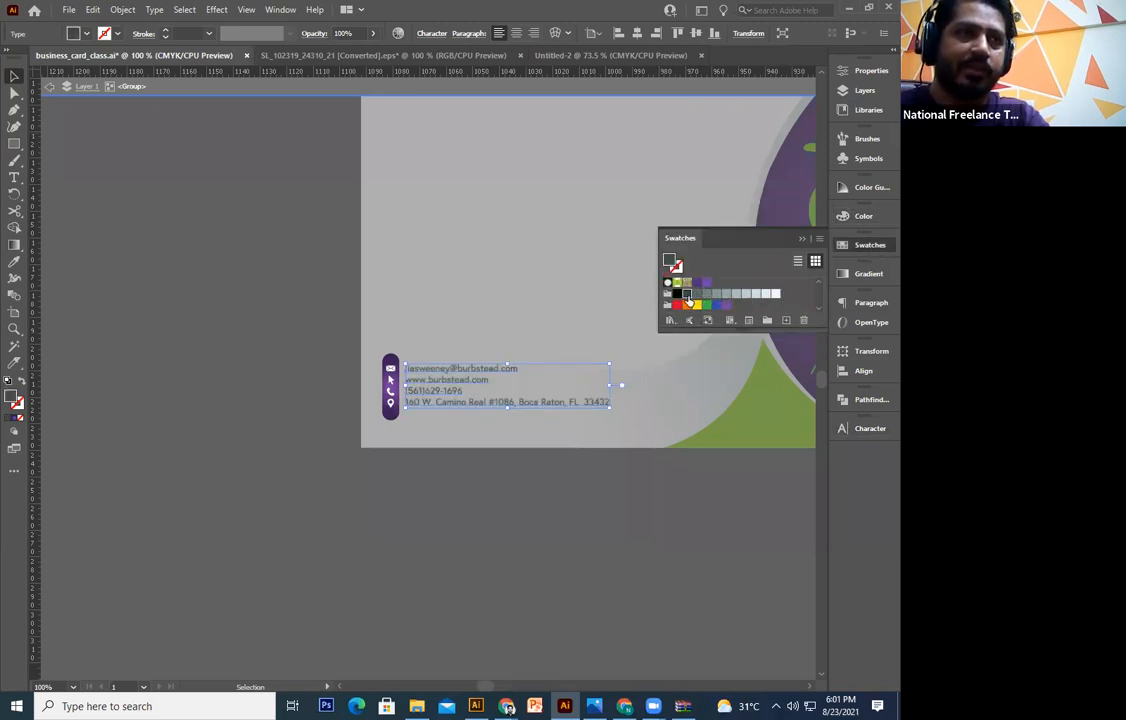
pyautogui.doubleClick(591, 516)
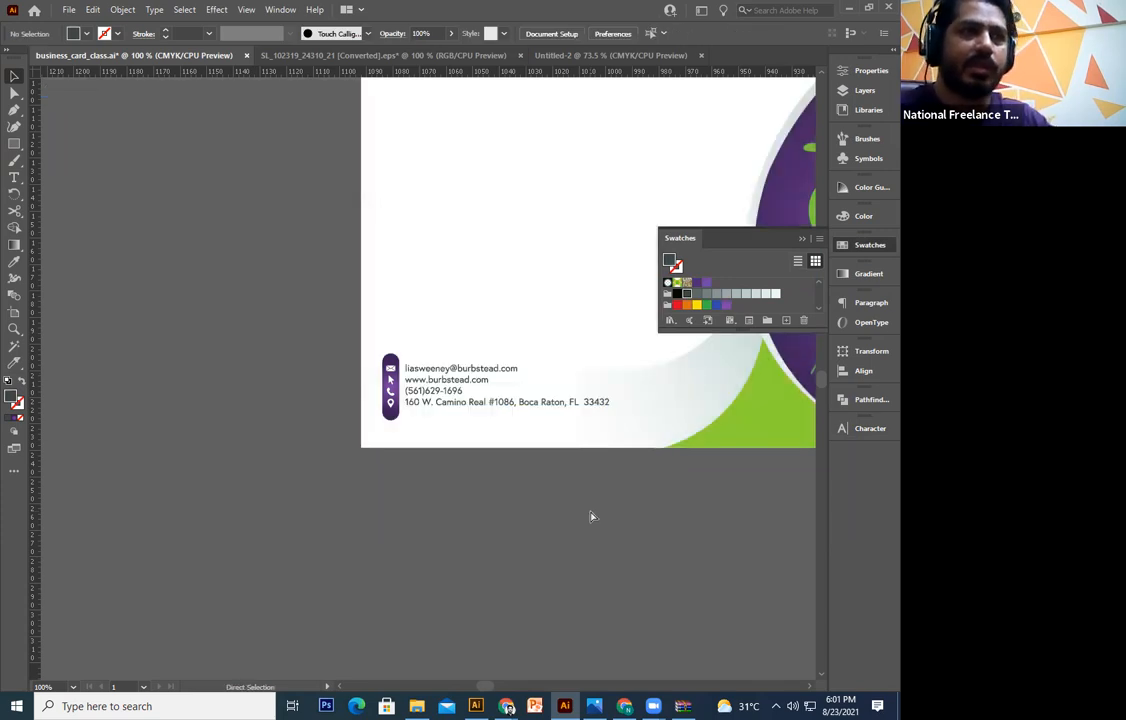
# Move the Burbstead logo with its tagline into the upper-left corner of the curved-artwork letterhead and deselect it
pyautogui.hotkey('ctrl', '-')
pyautogui.hotkey('ctrl', '-')
pyautogui.hotkey('ctrl', '-')
pyautogui.scroll(2, 505, 442)
pyautogui.click(475, 281)
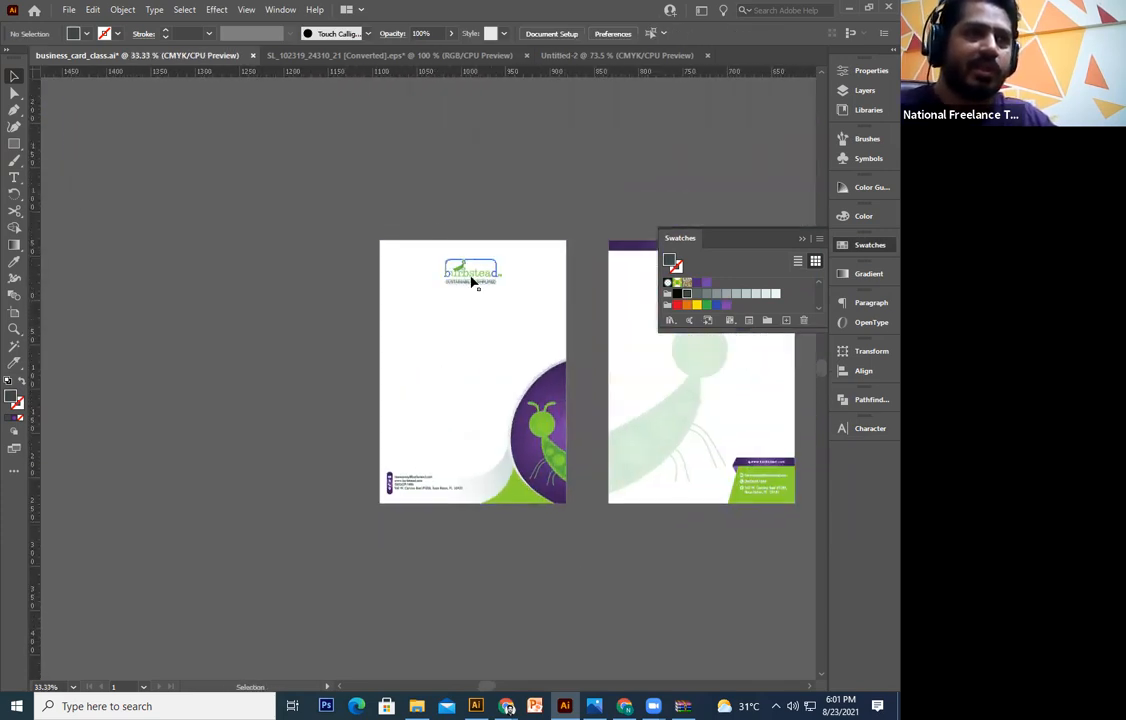
pyautogui.hotkey('ctrl', '+')
pyautogui.hotkey('ctrl', '+')
pyautogui.hotkey('ctrl', '+')
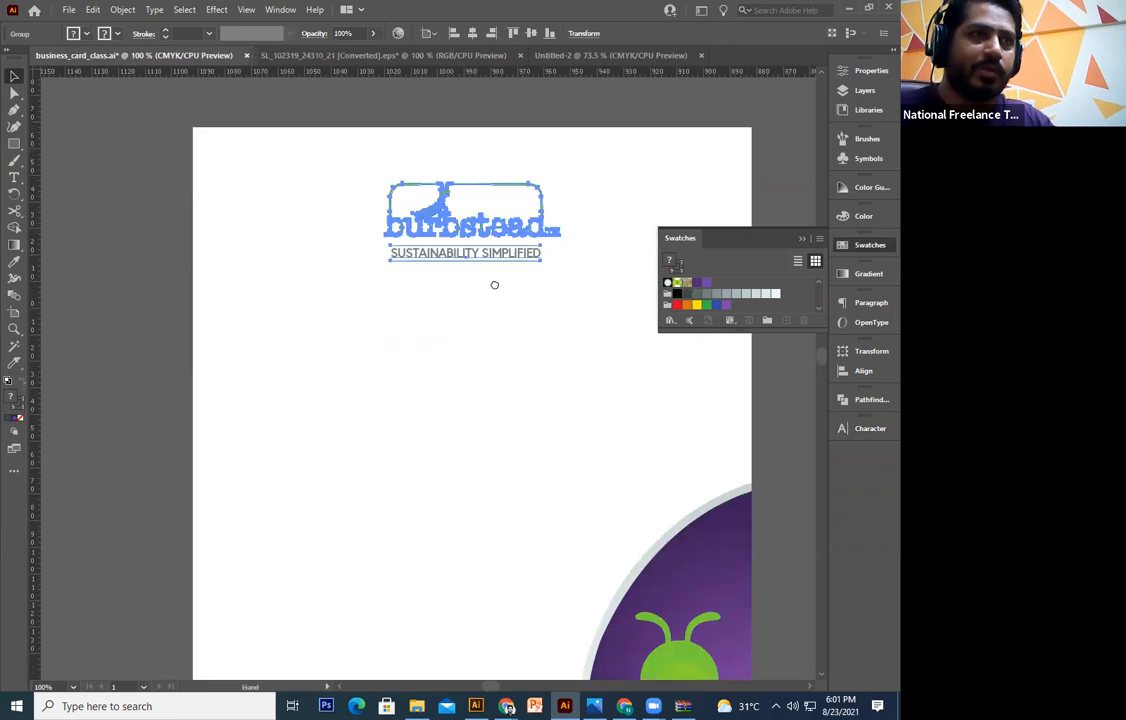
pyautogui.scroll(2, 505, 320)
pyautogui.moveTo(341, 293); pyautogui.dragTo(337, 289)
pyautogui.moveTo(397, 317); pyautogui.dragTo(457, 234)
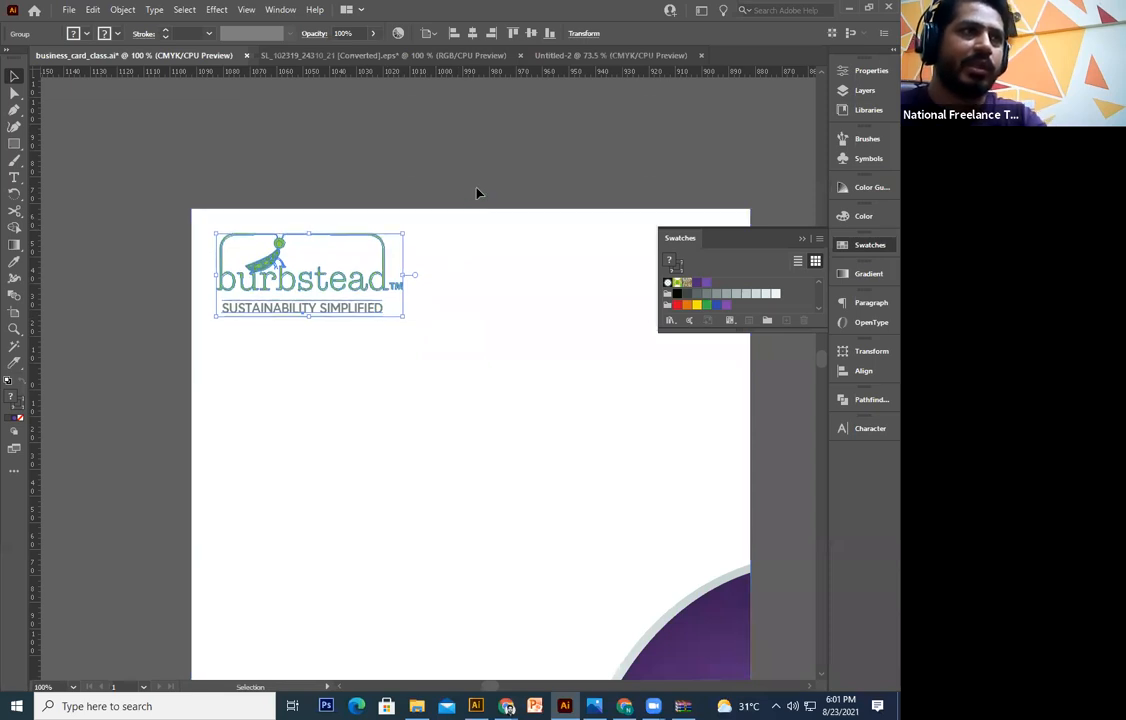
pyautogui.click(478, 192)
# Group all the objects of the green-banded letterhead together and deselect the group
pyautogui.hotkey('ctrl', '-')
pyautogui.hotkey('ctrl', '-')
pyautogui.hotkey('ctrl', '-')
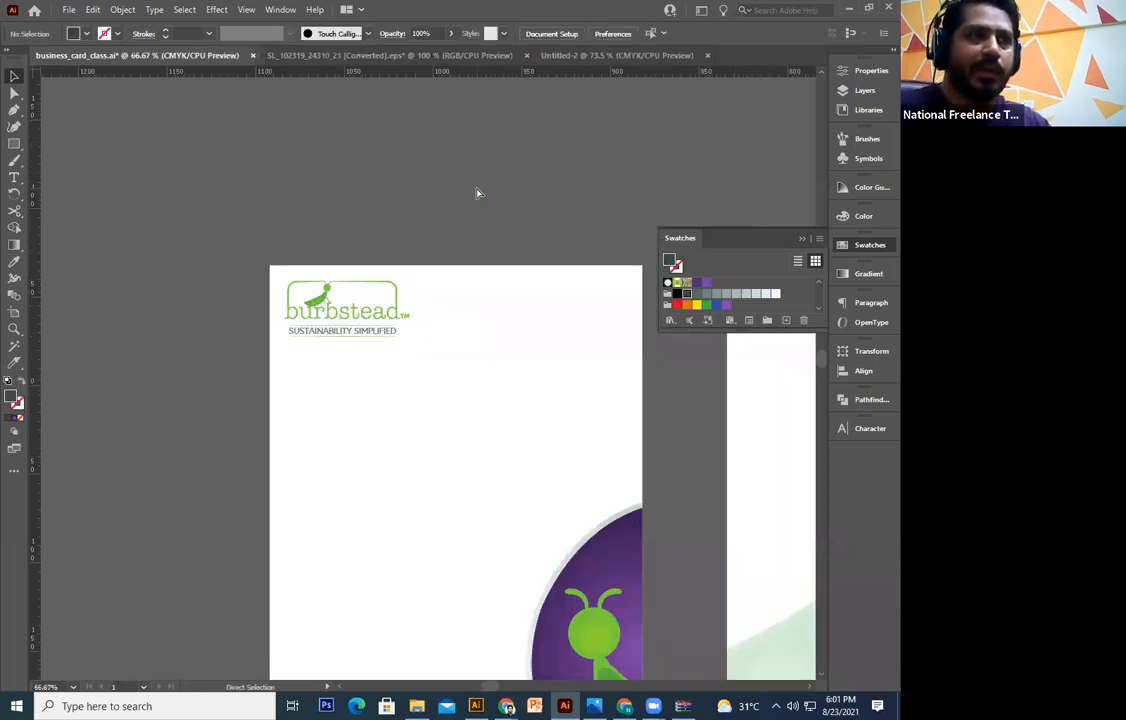
pyautogui.moveTo(477, 352); pyautogui.dragTo(398, 336)
pyautogui.moveTo(724, 492); pyautogui.dragTo(567, 457)
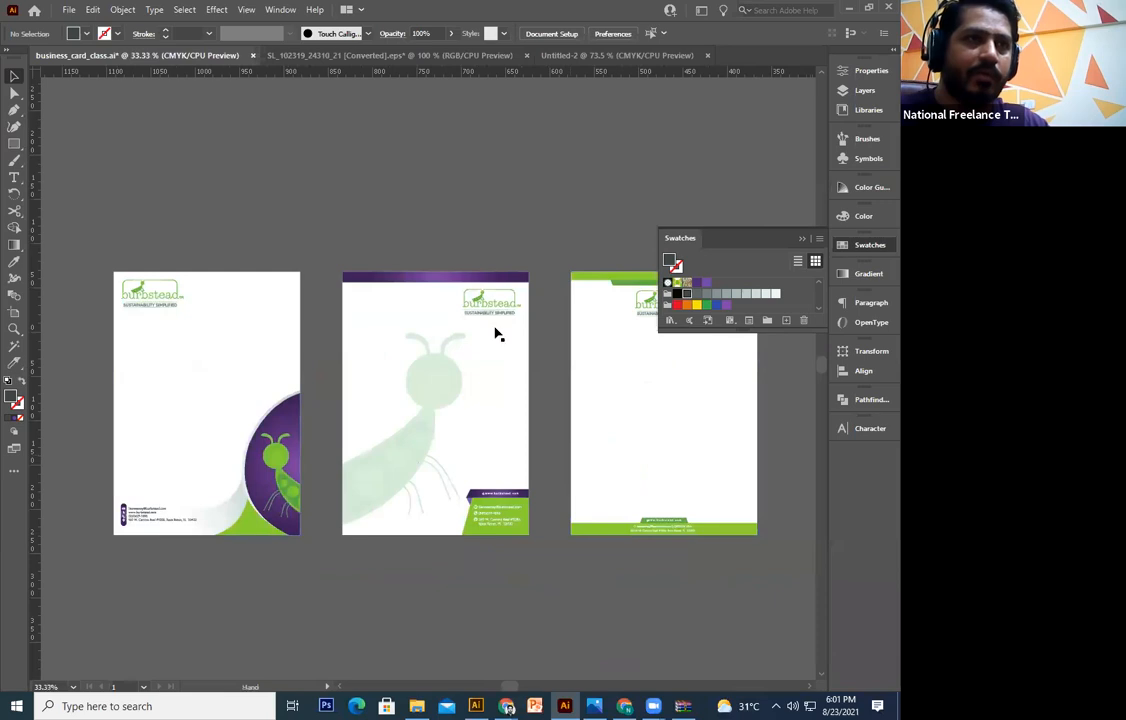
pyautogui.moveTo(581, 297); pyautogui.dragTo(480, 297)
pyautogui.moveTo(569, 531); pyautogui.dragTo(539, 531)
pyautogui.hotkey('ctrl', 'z')
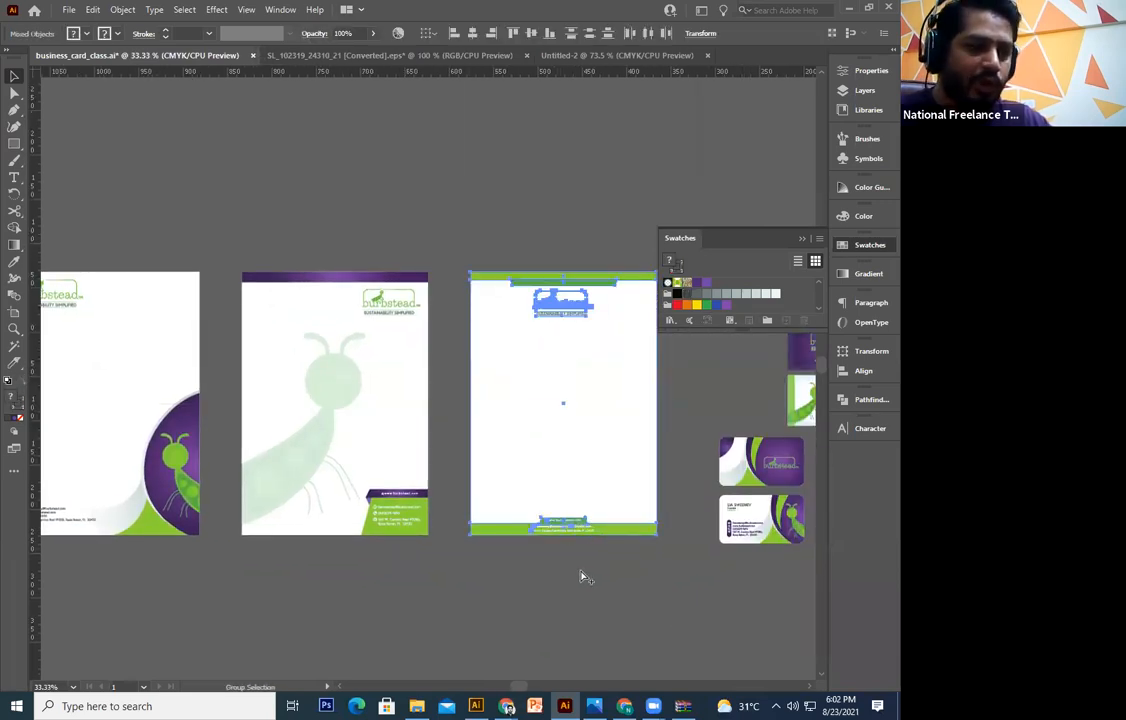
pyautogui.click(583, 576)
pyautogui.moveTo(458, 262); pyautogui.dragTo(674, 586)
pyautogui.press('a')
pyautogui.press('v')
pyautogui.press('a')
pyautogui.hotkey('ctrl', 'g')
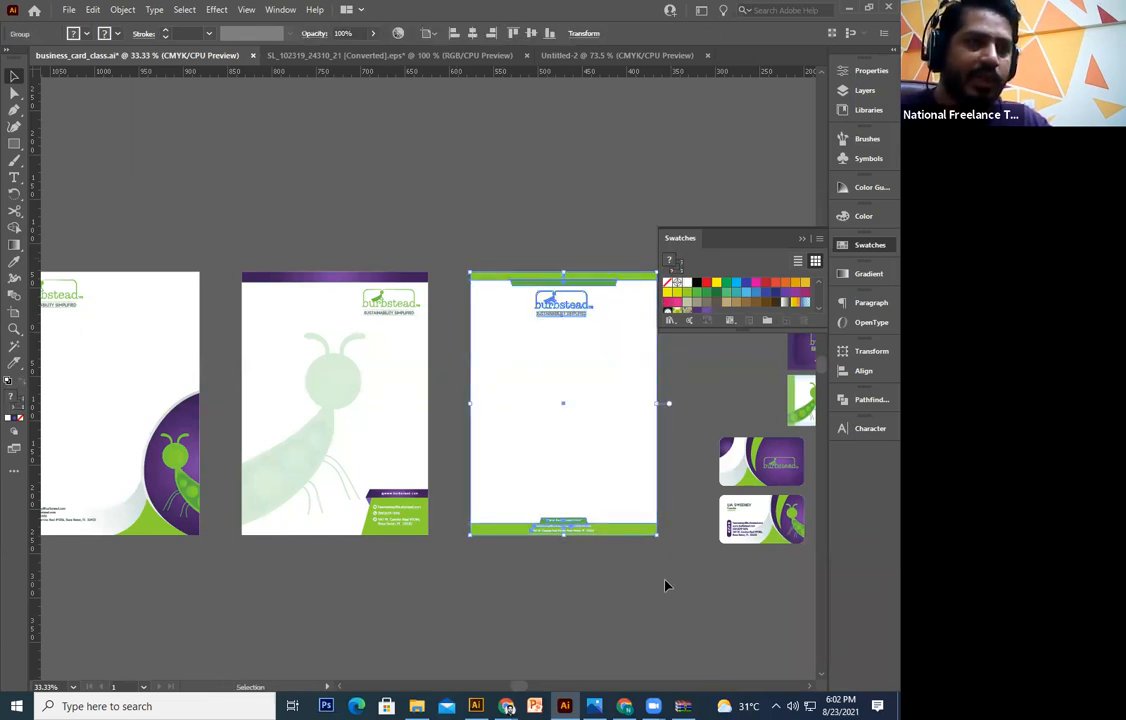
pyautogui.click(558, 591)
# Move the green-banded letterhead close beside the watermark one, and shift both close to the curved-artwork letterhead, leaving narrow gaps
pyautogui.moveTo(408, 536); pyautogui.dragTo(510, 538)
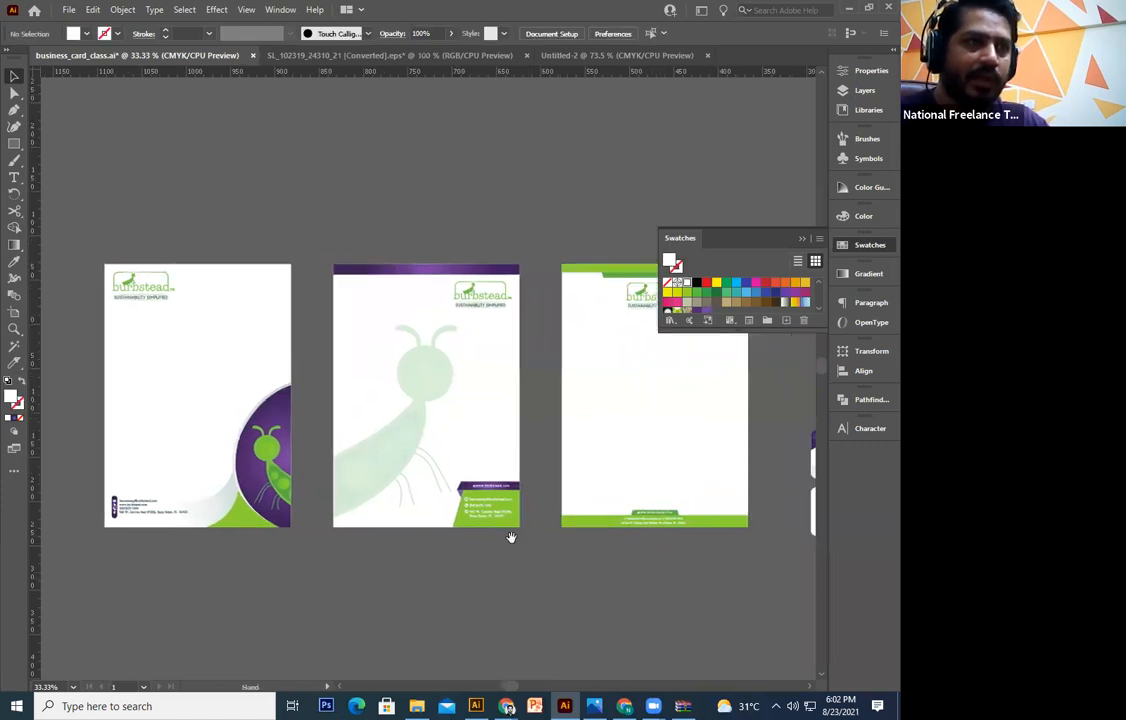
pyautogui.moveTo(532, 256); pyautogui.dragTo(690, 621)
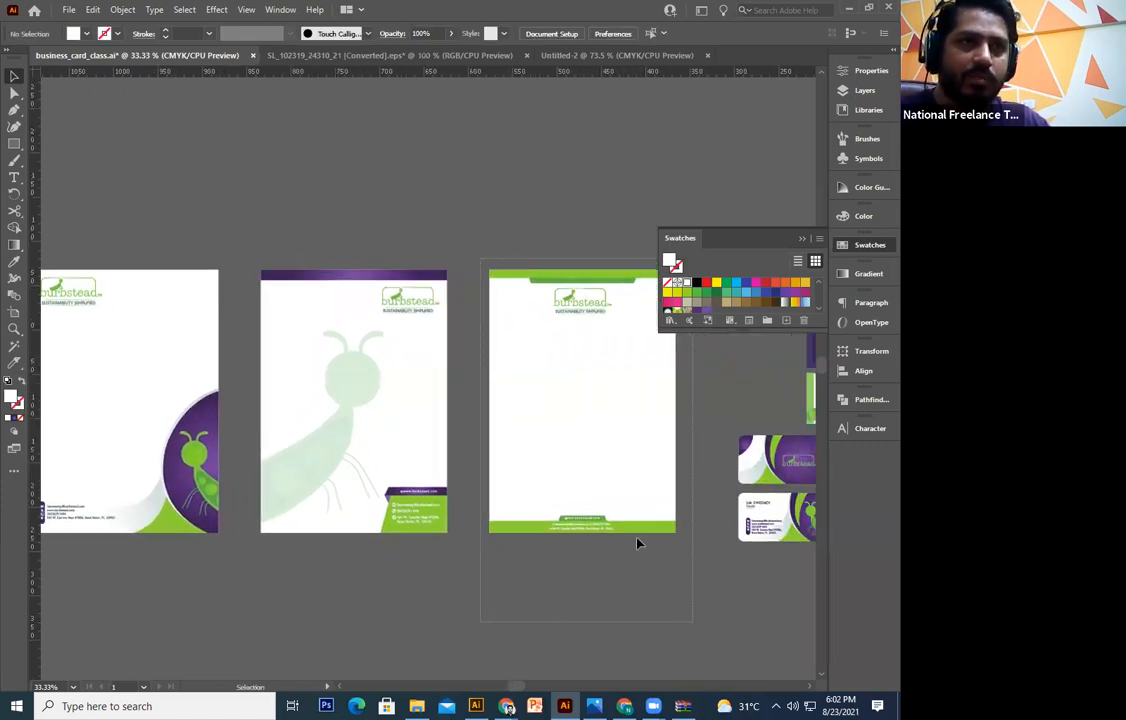
pyautogui.moveTo(633, 531); pyautogui.dragTo(612, 572)
pyautogui.moveTo(645, 262); pyautogui.dragTo(317, 585)
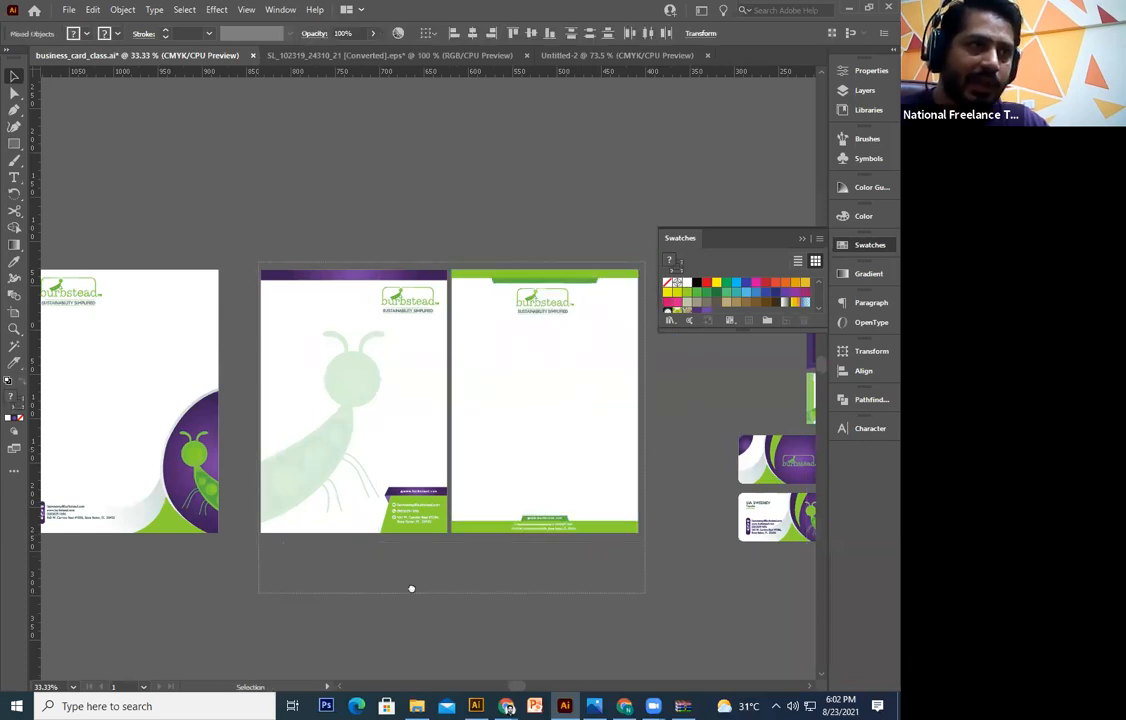
pyautogui.moveTo(411, 588); pyautogui.dragTo(541, 582)
pyautogui.moveTo(529, 514); pyautogui.dragTo(490, 514)
pyautogui.click(513, 605)
pyautogui.moveTo(595, 584); pyautogui.dragTo(549, 593)
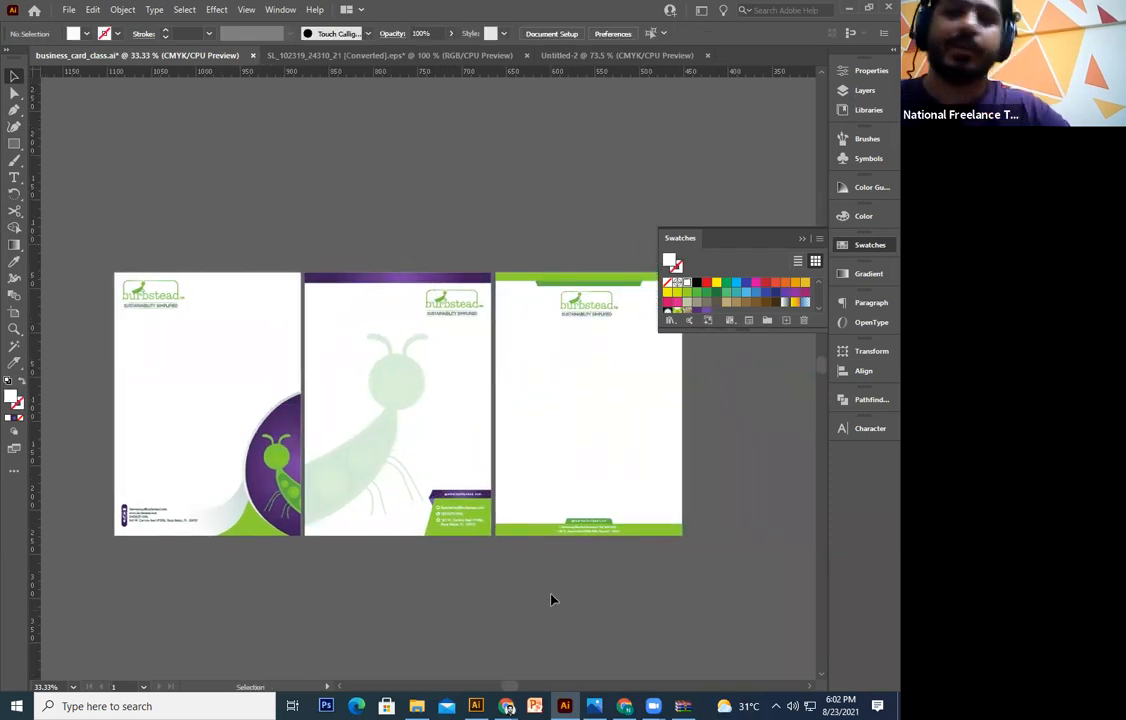
pyautogui.moveTo(420, 373); pyautogui.dragTo(558, 264)
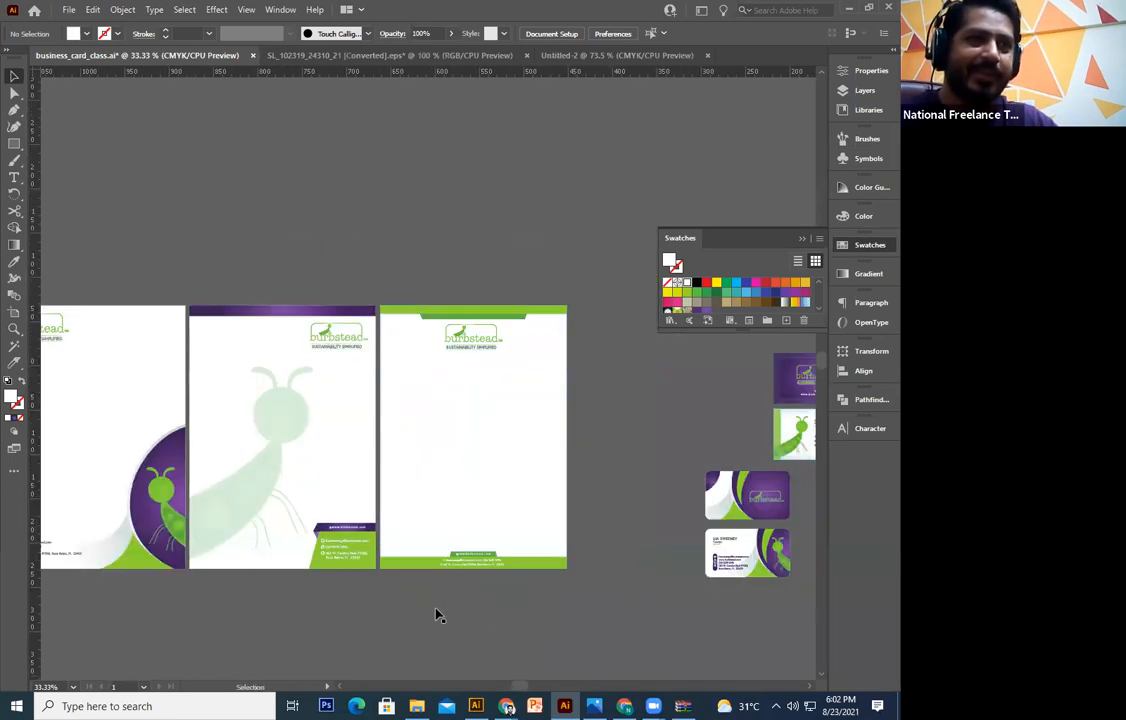
pyautogui.moveTo(347, 565); pyautogui.dragTo(568, 525)
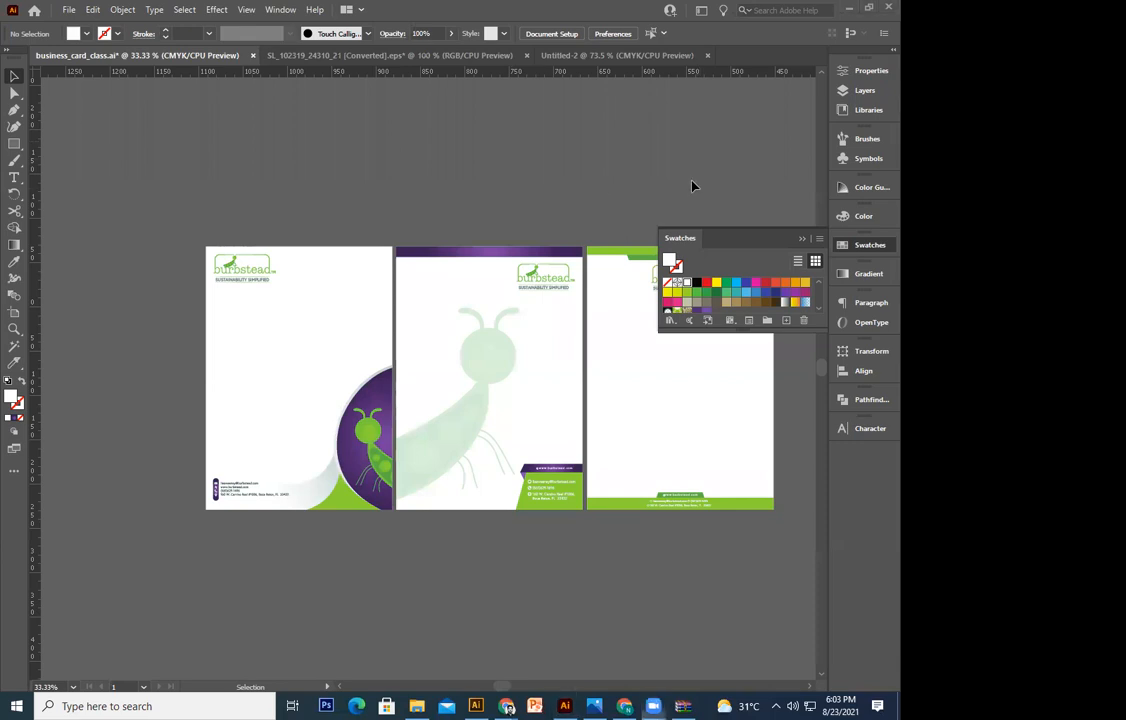
# Copy the contact text out of the curved-artwork letterhead's contact group and paste it on the empty canvas below the page
pyautogui.click(237, 500)
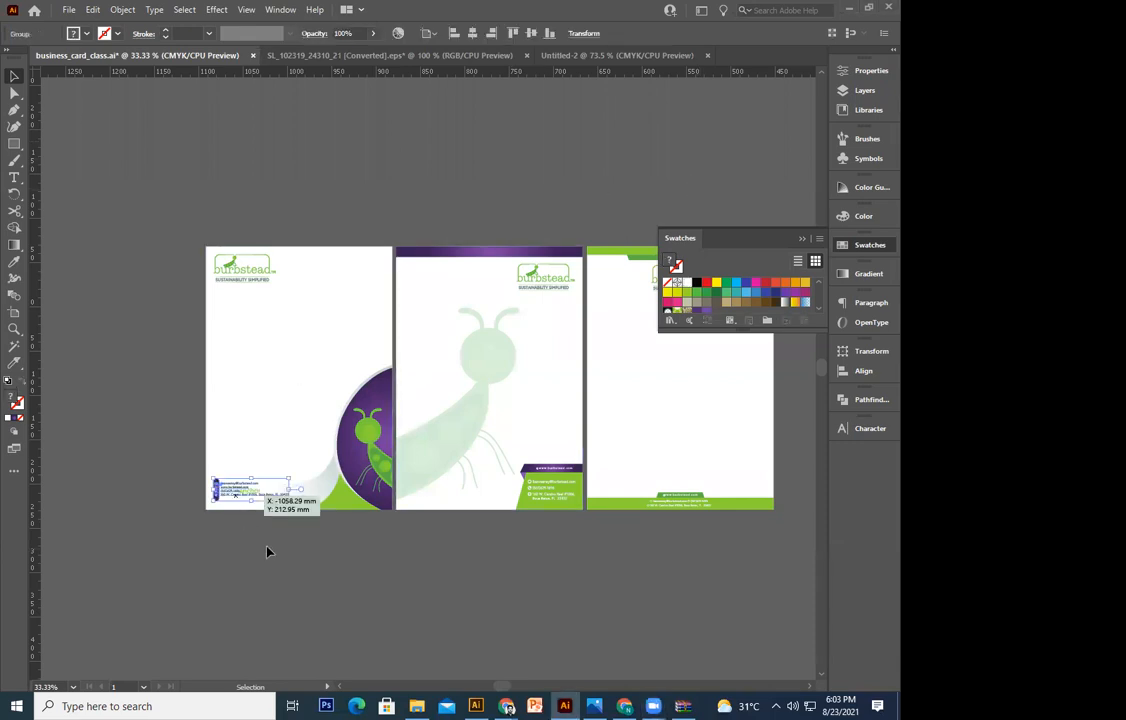
pyautogui.hotkey('ctrl', '=')
pyautogui.hotkey('ctrl', '=')
pyautogui.hotkey('ctrl', '=')
pyautogui.hotkey('ctrl', '=')
pyautogui.hotkey('ctrl', '=')
pyautogui.hotkey('ctrl', '=')
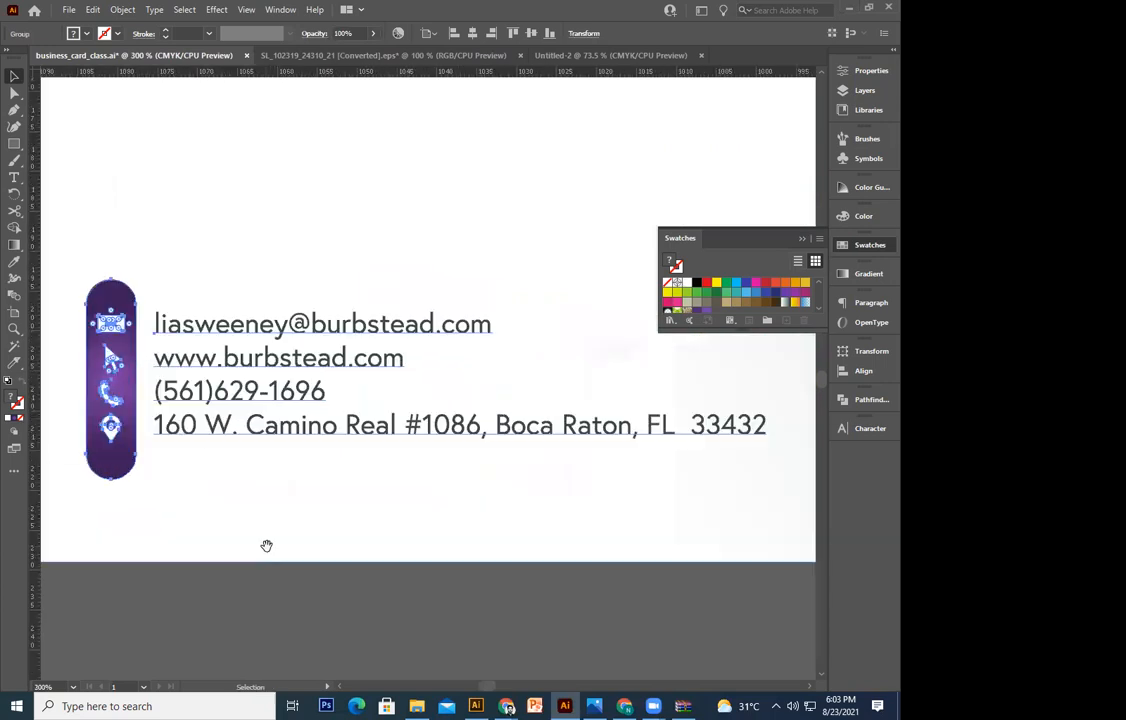
pyautogui.scroll(-1, 302, 403)
pyautogui.doubleClick(307, 393)
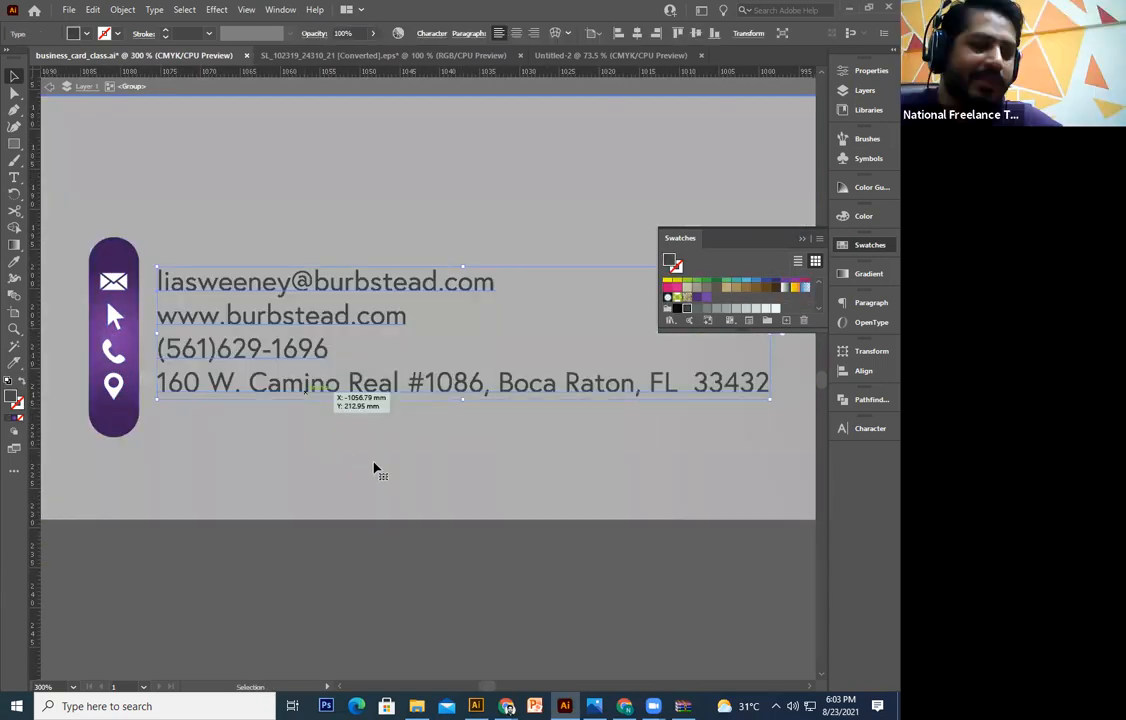
pyautogui.doubleClick(415, 568)
pyautogui.press('space')
pyautogui.moveTo(418, 583); pyautogui.dragTo(341, 215)
pyautogui.hotkey('ctrl', 'v')
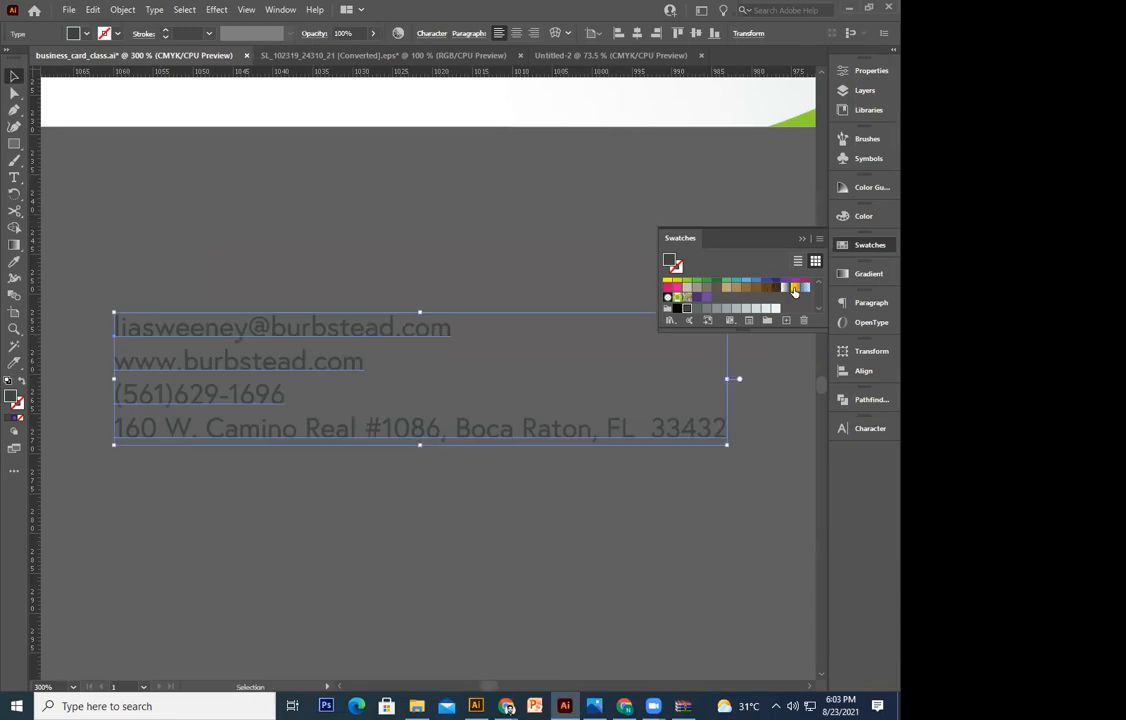
# Try a light green fill on the pasted contact text, select a word in its address line, and undo the changes
pyautogui.click(726, 281)
pyautogui.click(348, 293)
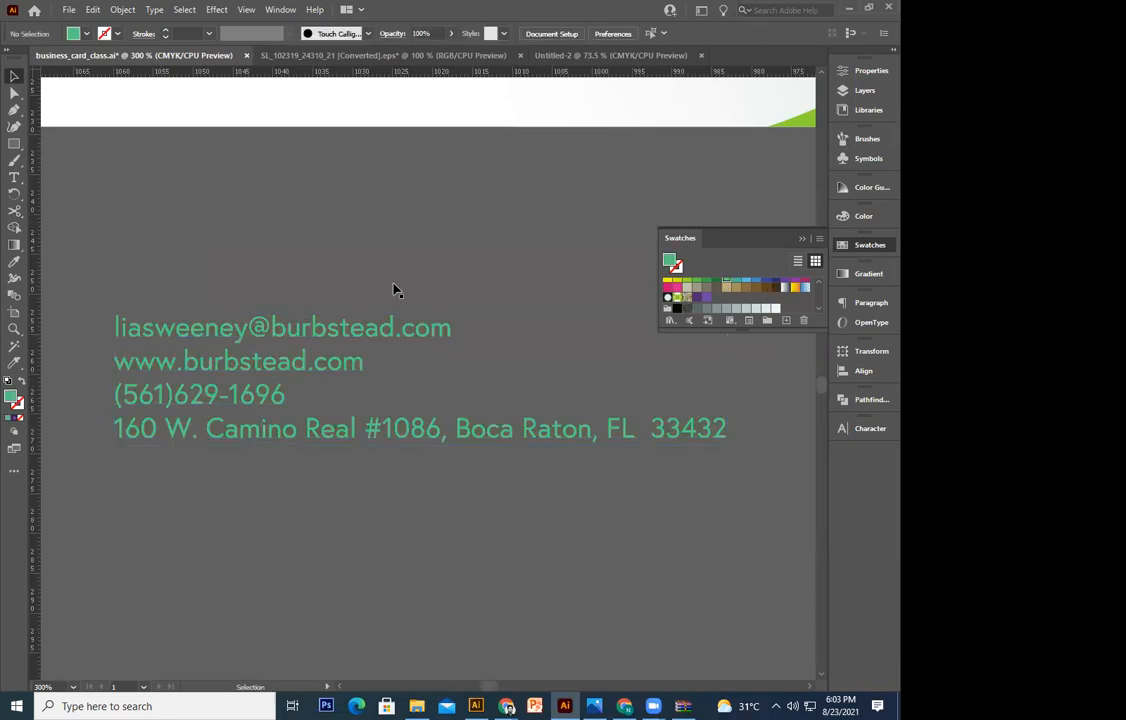
pyautogui.click(253, 400)
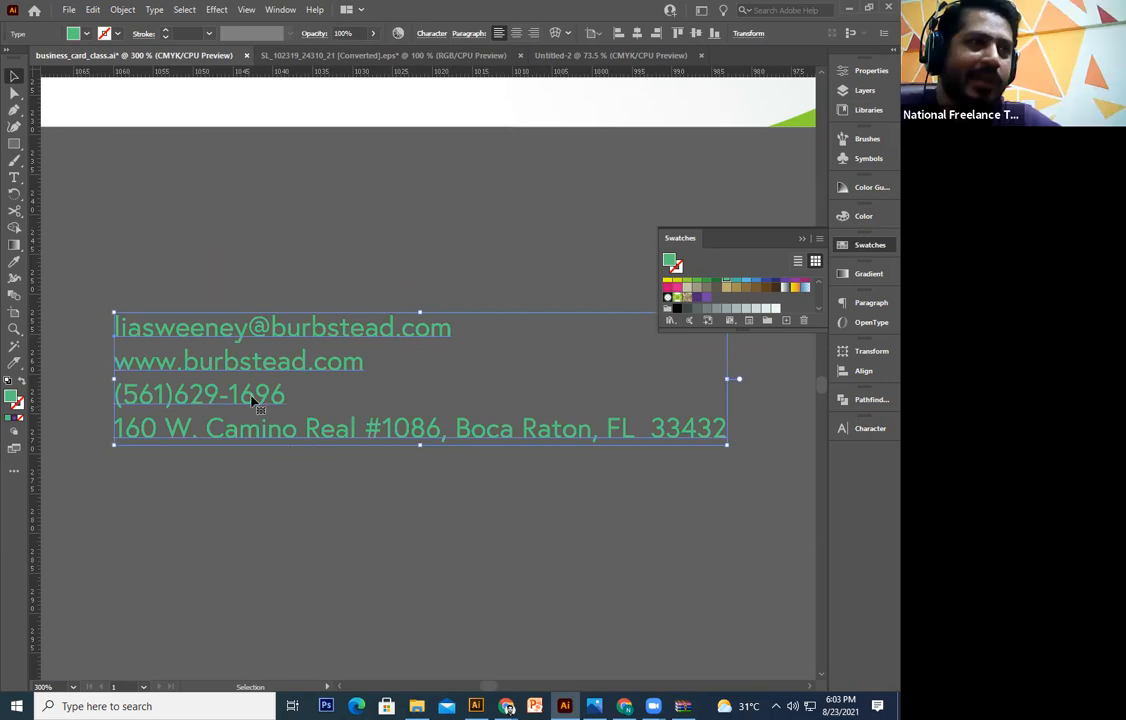
pyautogui.doubleClick(218, 420)
pyautogui.doubleClick(218, 425)
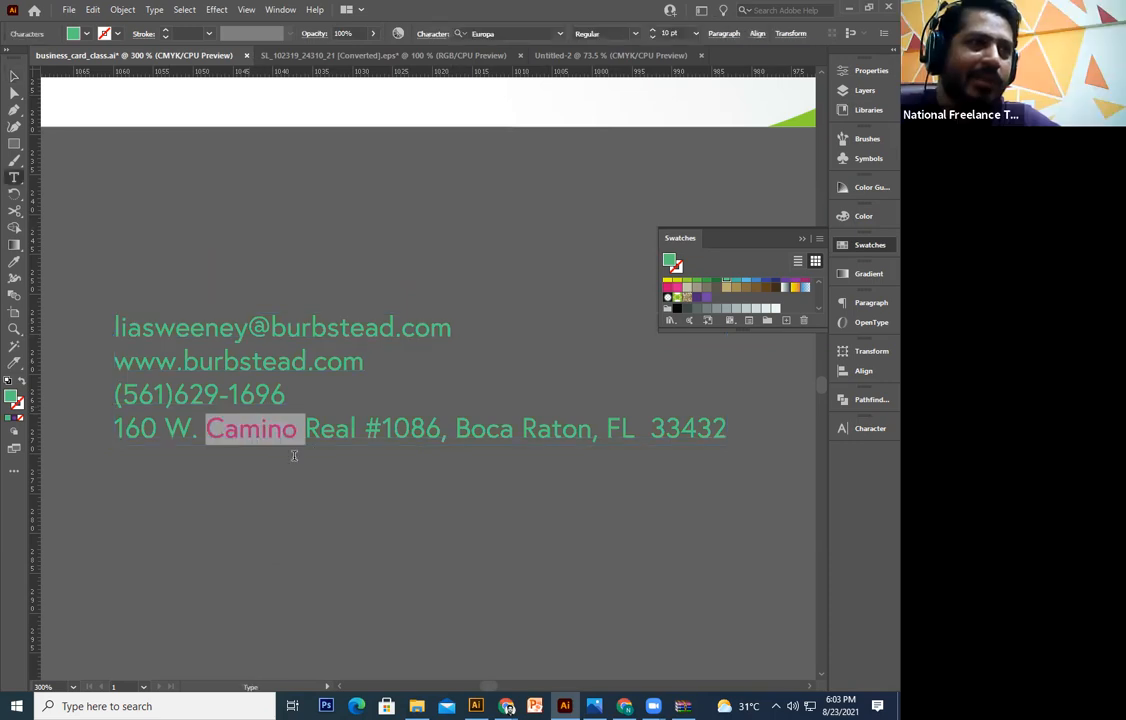
pyautogui.click(209, 430)
pyautogui.press('Escape')
pyautogui.hotkey('ctrl', 'z')
pyautogui.hotkey('ctrl', 'z')
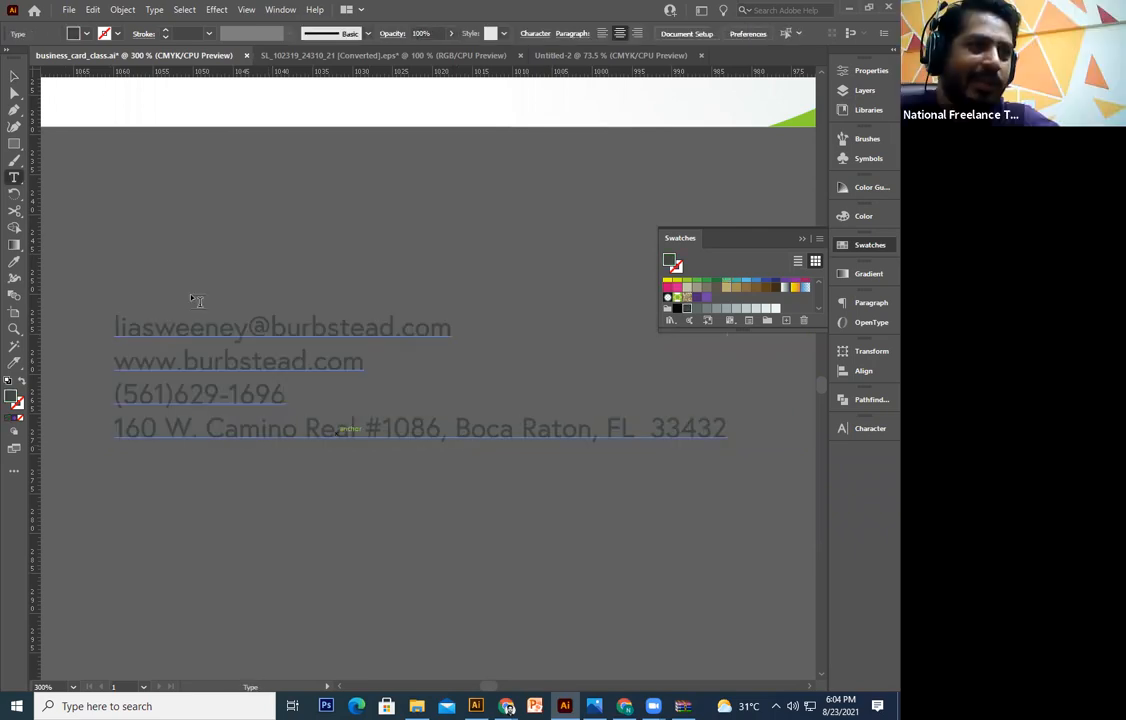
# Fill the pasted contact text with the light green swatch and deselect it
pyautogui.click(14, 76)
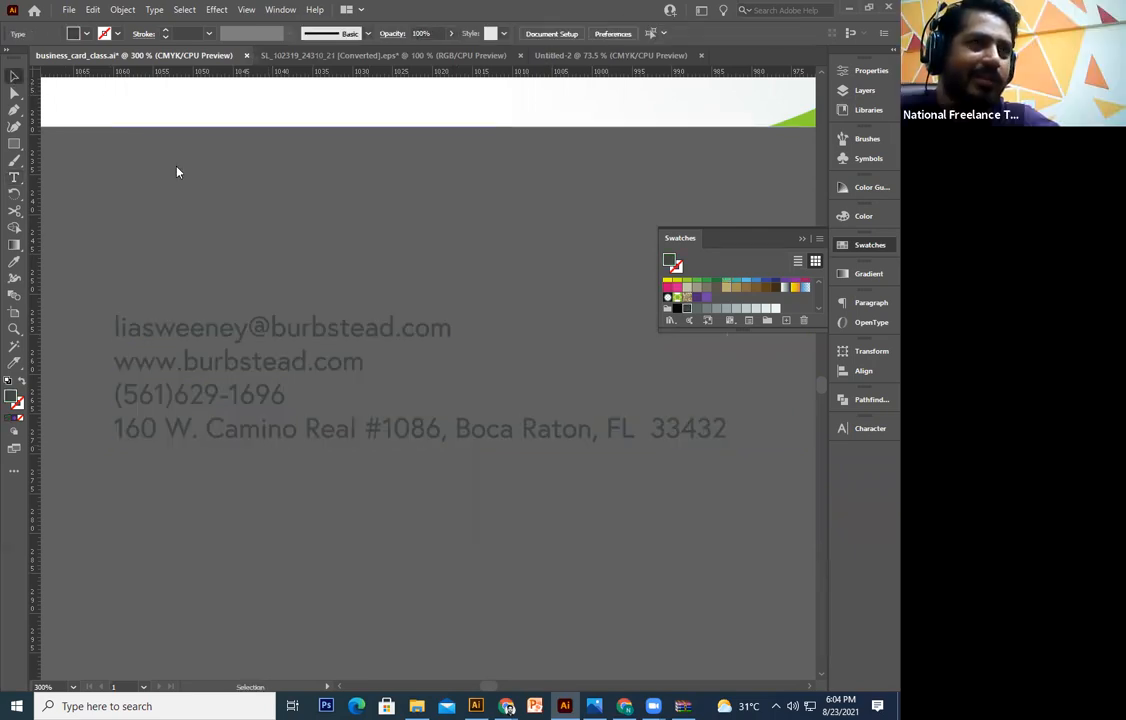
pyautogui.click(726, 286)
pyautogui.click(465, 458)
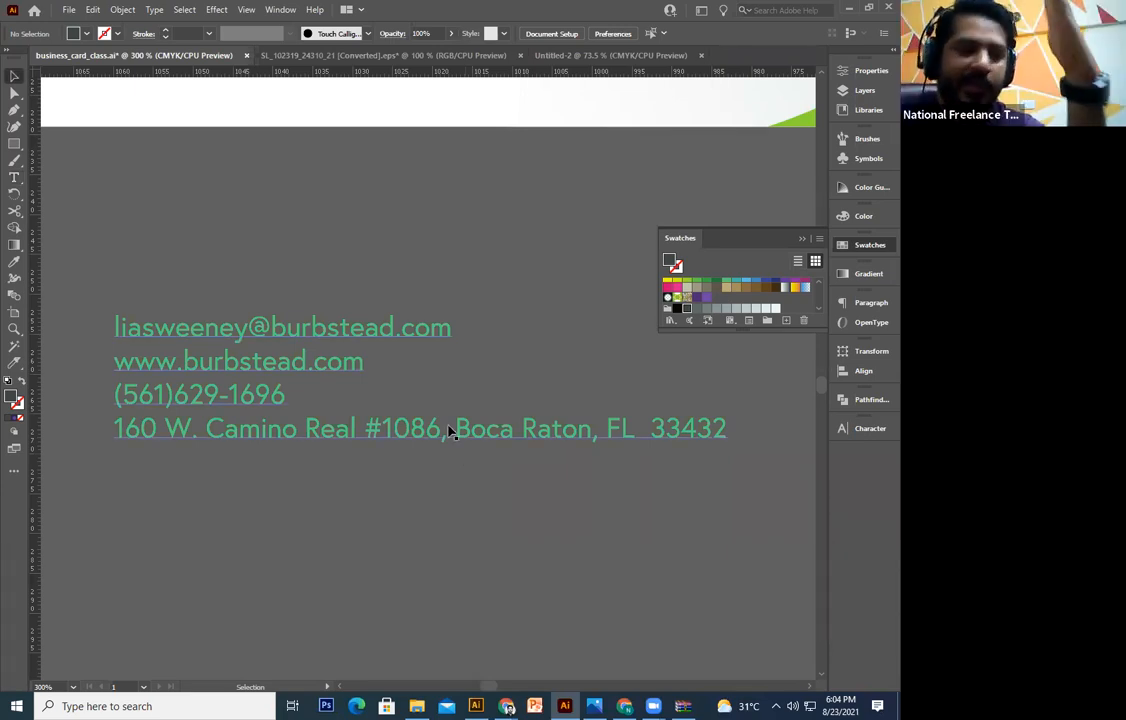
# Break the copied text's address into two lines after its first comma, and finish editing the text
pyautogui.doubleClick(455, 434)
pyautogui.doubleClick(458, 430)
pyautogui.press('BackSpace')
pyautogui.hotkey('ctrl', 'z')
pyautogui.click(457, 430)
pyautogui.press('BackSpace')
pyautogui.press('Return')
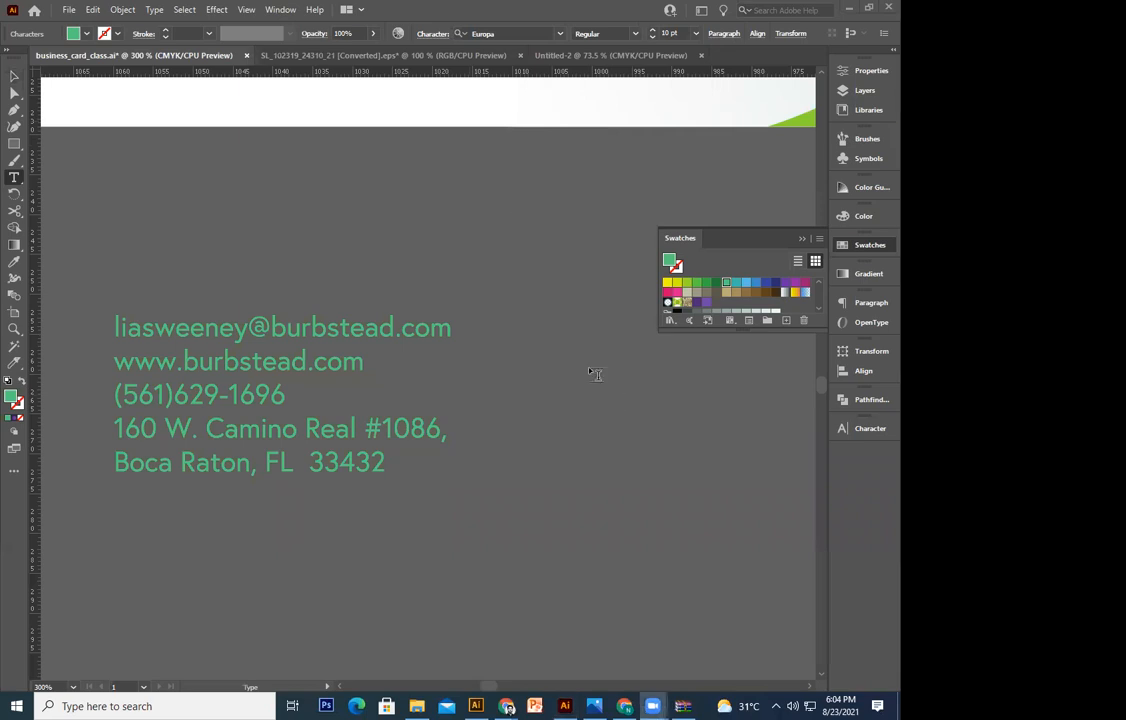
pyautogui.click(14, 76)
# Select all the characters in the green contact text block and leave text editing
pyautogui.click(357, 440)
pyautogui.press('space')
pyautogui.moveTo(245, 388); pyautogui.dragTo(315, 402)
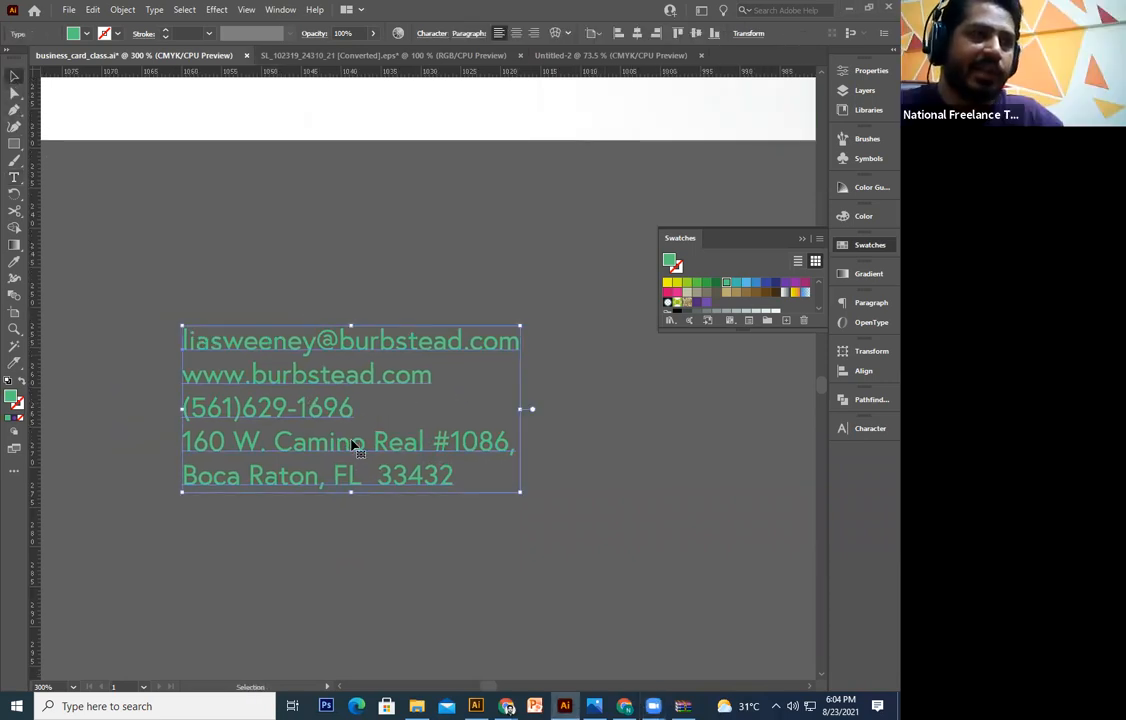
pyautogui.doubleClick(353, 444)
pyautogui.hotkey('ctrl', 'a')
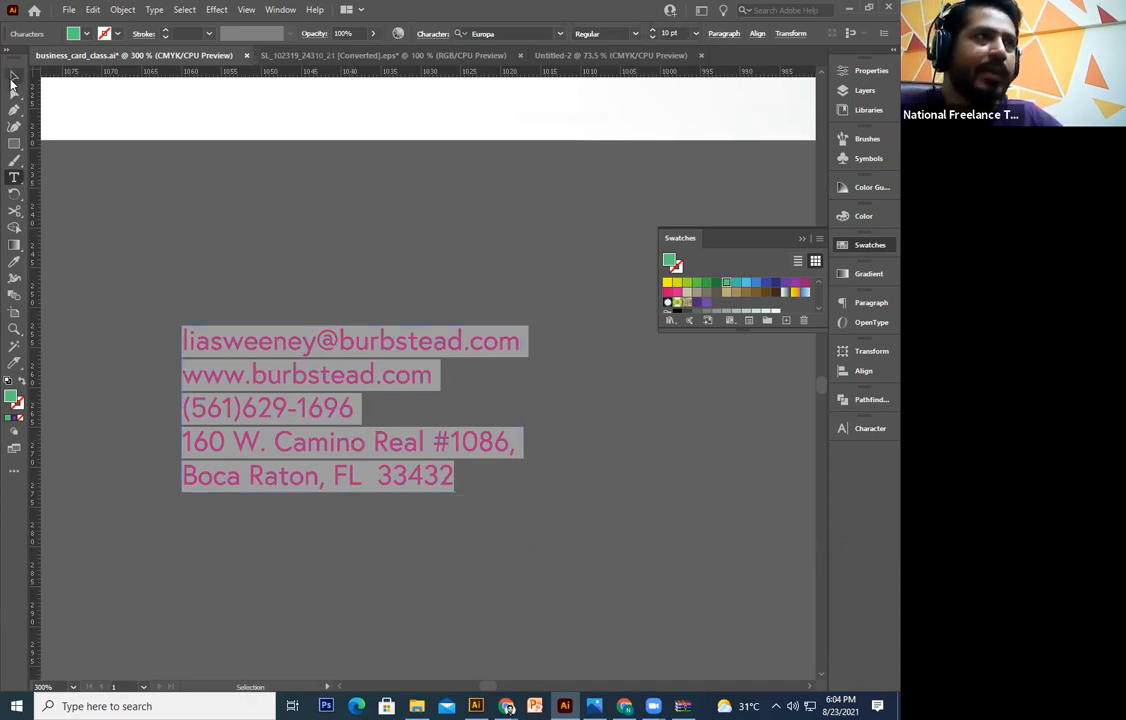
pyautogui.click(14, 76)
# Duplicate the green contact text block to the right of the original on the empty canvas
pyautogui.press('space')
pyautogui.moveTo(387, 270); pyautogui.dragTo(420, 191)
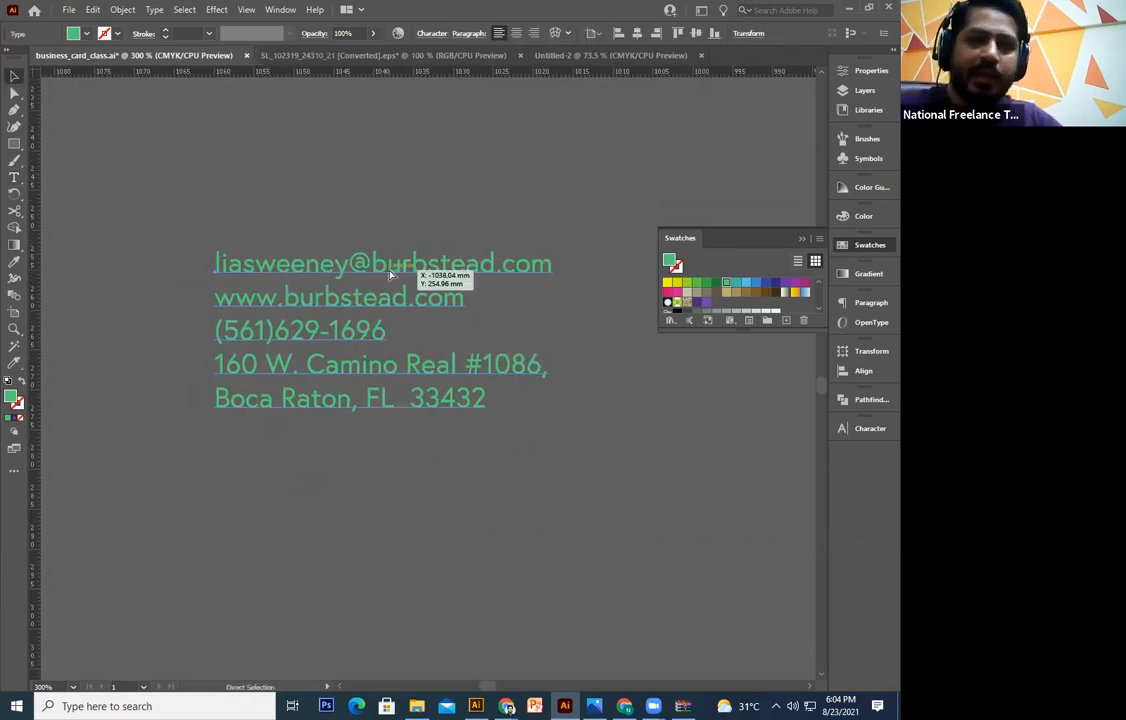
pyautogui.hotkey('ctrl', '-')
pyautogui.press('space')
pyautogui.moveTo(512, 478); pyautogui.dragTo(445, 453)
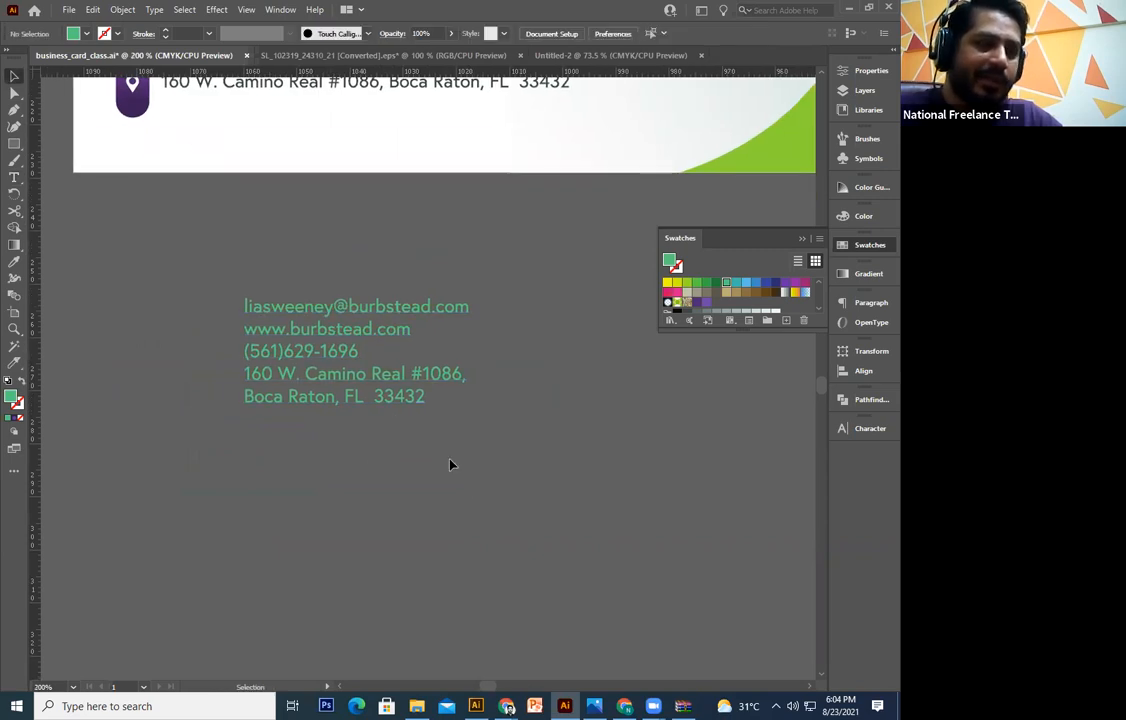
pyautogui.hscroll(3, 449, 420)
pyautogui.moveTo(268, 380); pyautogui.dragTo(383, 355)
# Delete the duplicate's text from its end, removing the address and phone lines and shortening the website line to "ww"
pyautogui.press('t')
pyautogui.press('BackSpace')
pyautogui.press('BackSpace')
pyautogui.press('BackSpace')
pyautogui.press('BackSpace')
pyautogui.press('BackSpace')
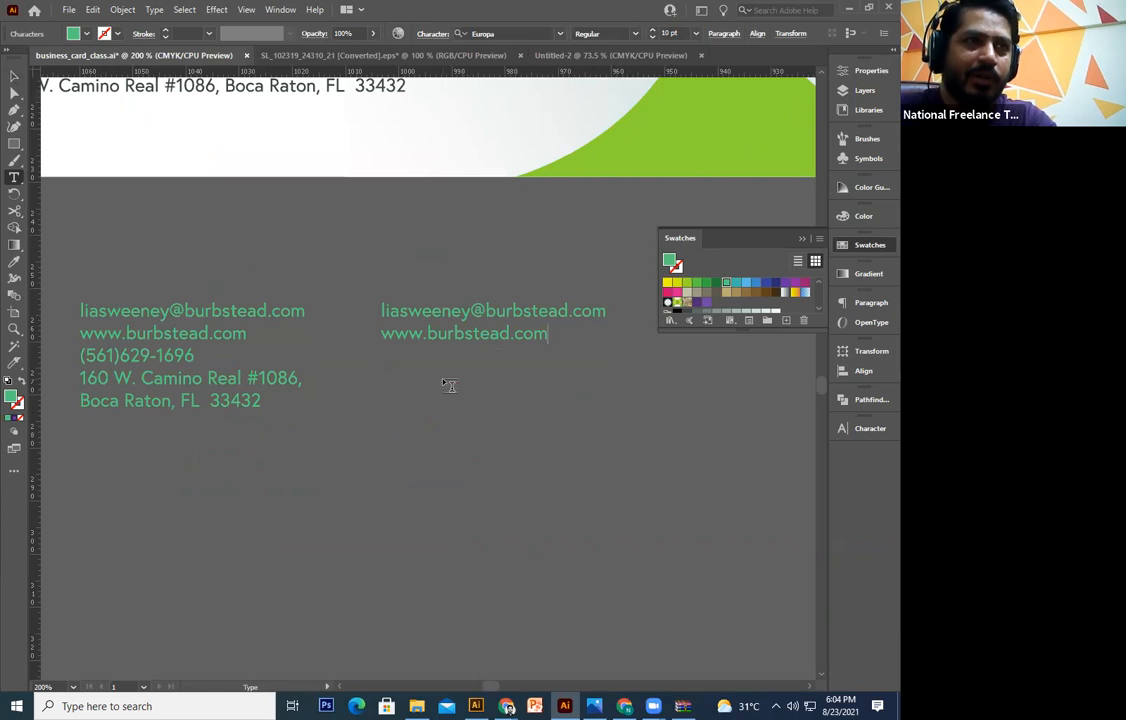
pyautogui.press('BackSpace')
pyautogui.press('BackSpace')
pyautogui.press('BackSpace')
pyautogui.press('BackSpace')
pyautogui.press('BackSpace')
pyautogui.press('BackSpace')
pyautogui.press('BackSpace')
pyautogui.press('BackSpace')
pyautogui.press('BackSpace')
pyautogui.press('BackSpace')
pyautogui.press('BackSpace')
pyautogui.press('BackSpace')
pyautogui.press('BackSpace')
pyautogui.press('BackSpace')
pyautogui.press('BackSpace')
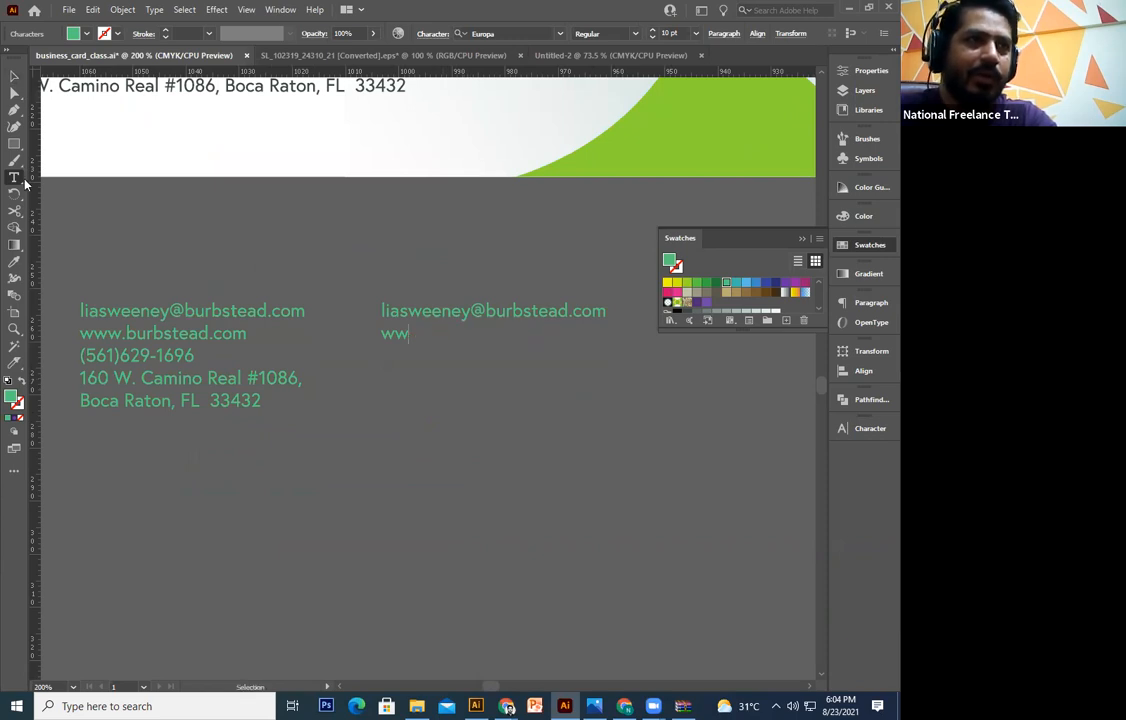
# Leave text editing and place another duplicate of the full green contact text block to the right of the shortened copy
pyautogui.click(13, 77)
pyautogui.click(530, 480)
pyautogui.click(233, 345)
pyautogui.moveTo(609, 416); pyautogui.dragTo(734, 432)
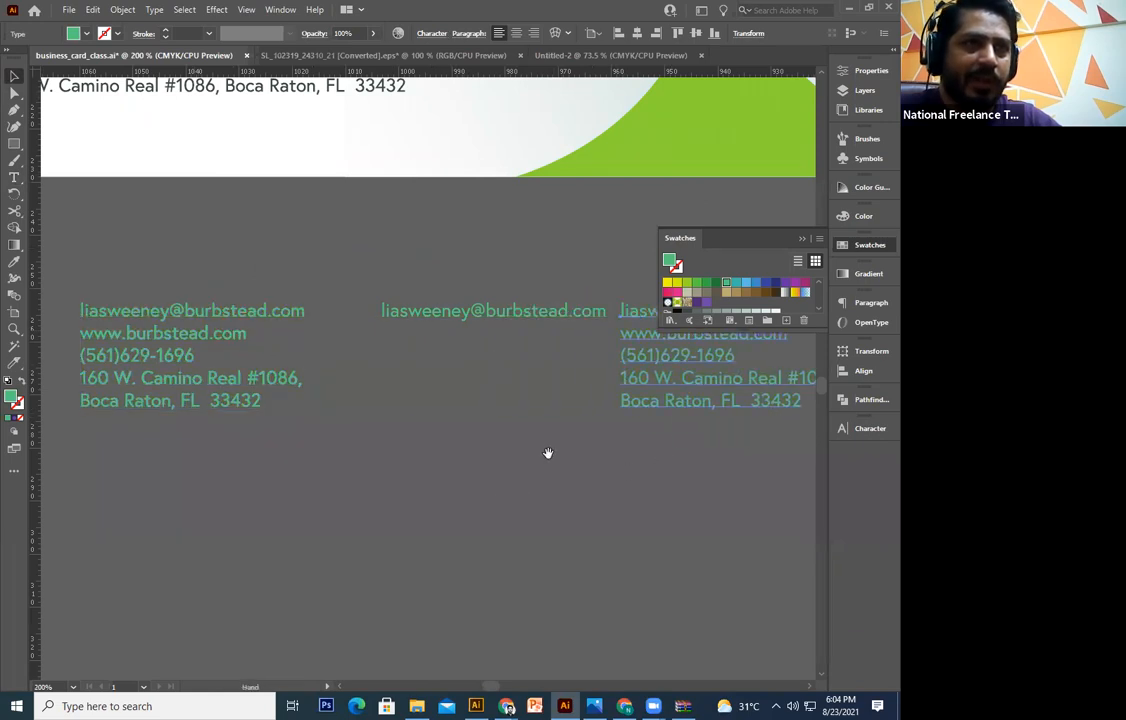
pyautogui.moveTo(548, 452); pyautogui.dragTo(420, 478)
pyautogui.moveTo(578, 412); pyautogui.dragTo(631, 412)
# Delete the phone and address lines from the new duplicate, keeping the e-mail and website lines, and finish editing
pyautogui.doubleClick(694, 427)
pyautogui.moveTo(732, 430); pyautogui.dragTo(551, 398)
pyautogui.hotkey('ctrl', 'z')
pyautogui.click(679, 428)
pyautogui.moveTo(726, 428); pyautogui.dragTo(540, 386)
pyautogui.press('BackSpace')
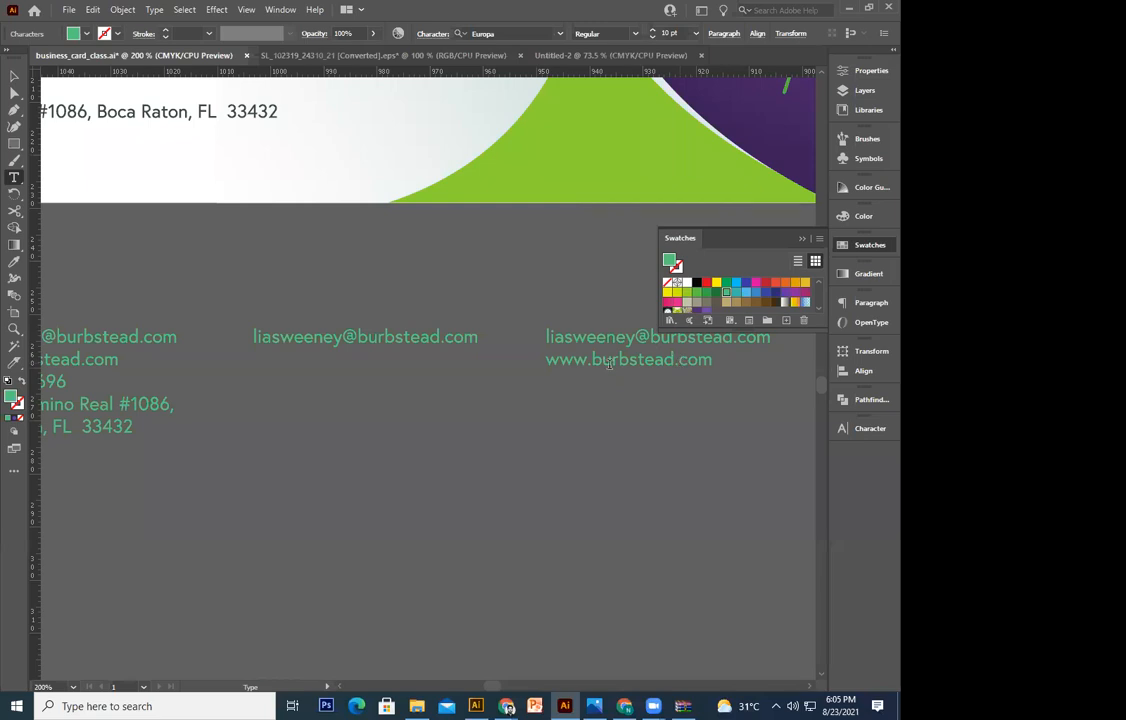
pyautogui.click(15, 77)
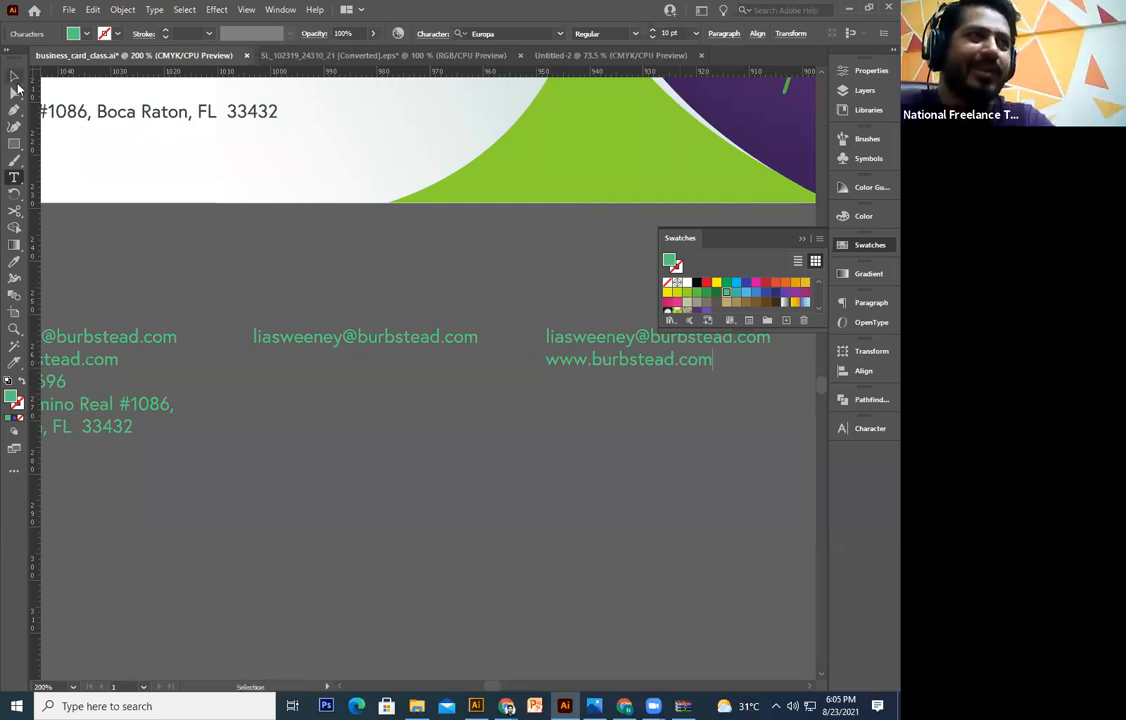
pyautogui.click(131, 231)
# Select all the text in the full green contact block and open its character settings
pyautogui.hscroll(-5, 571, 397)
pyautogui.click(370, 383)
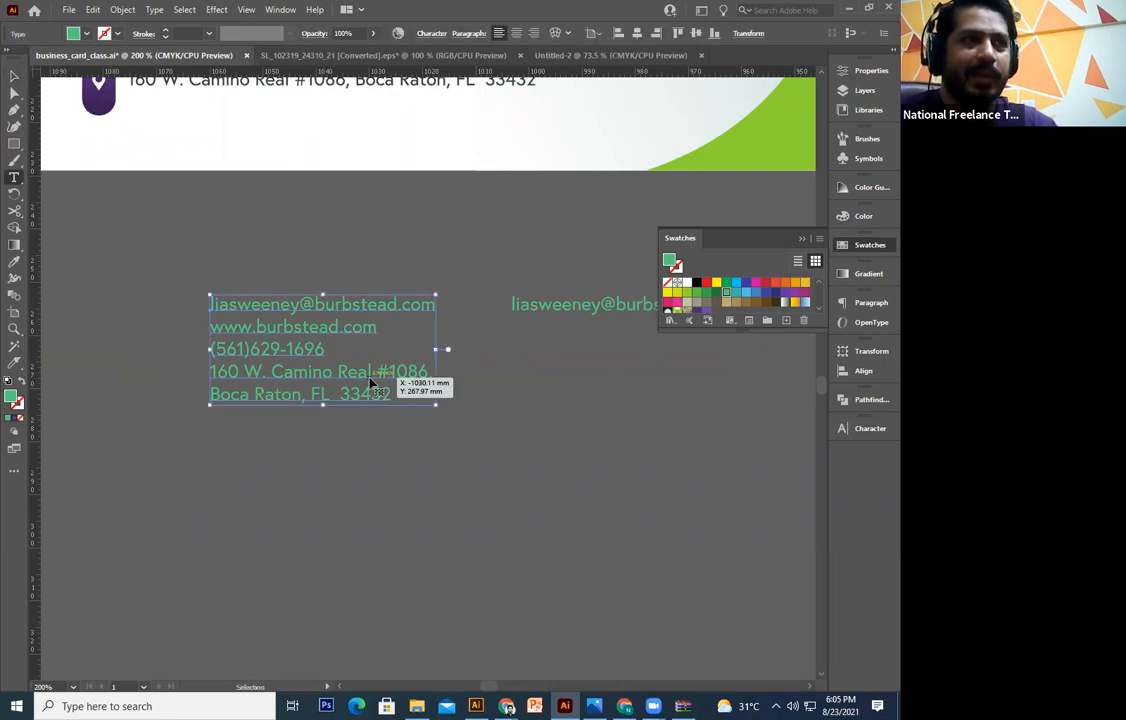
pyautogui.click(370, 383)
pyautogui.hotkey('ctrl', 'a')
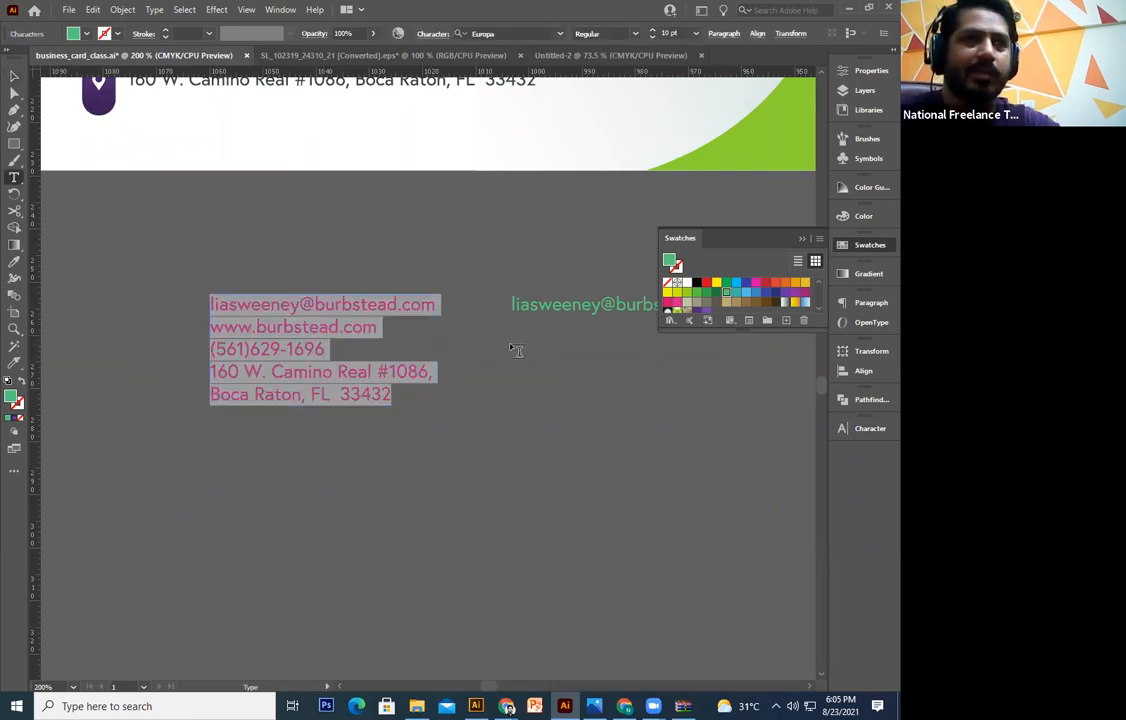
pyautogui.hotkey('ctrl', 't')
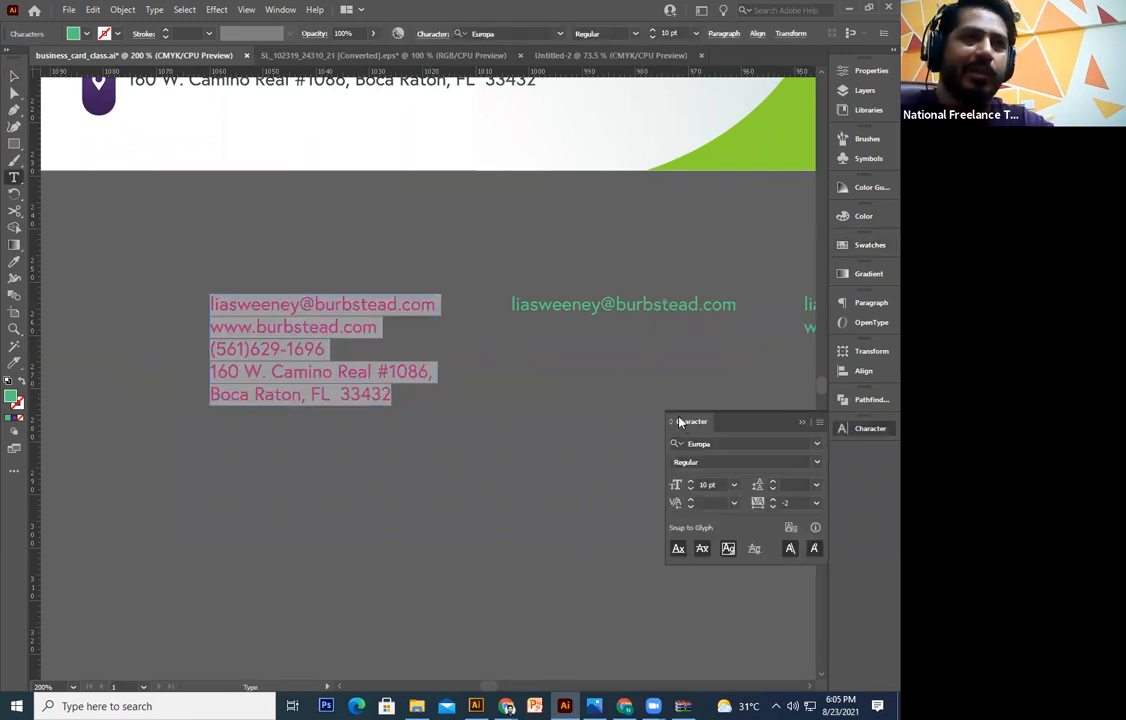
# Try much wider and much tighter leading on the selected contact text, ending at 18 pt
pyautogui.doubleClick(795, 485)
pyautogui.press('Up')
pyautogui.press('Up')
pyautogui.press('Up')
pyautogui.press('Up')
pyautogui.press('Up')
pyautogui.press('Up')
pyautogui.press('Up')
pyautogui.press('Up')
pyautogui.press('Up')
pyautogui.press('Up')
pyautogui.press('Up')
pyautogui.press('Up')
pyautogui.press('Up')
pyautogui.press('Up')
pyautogui.press('Up')
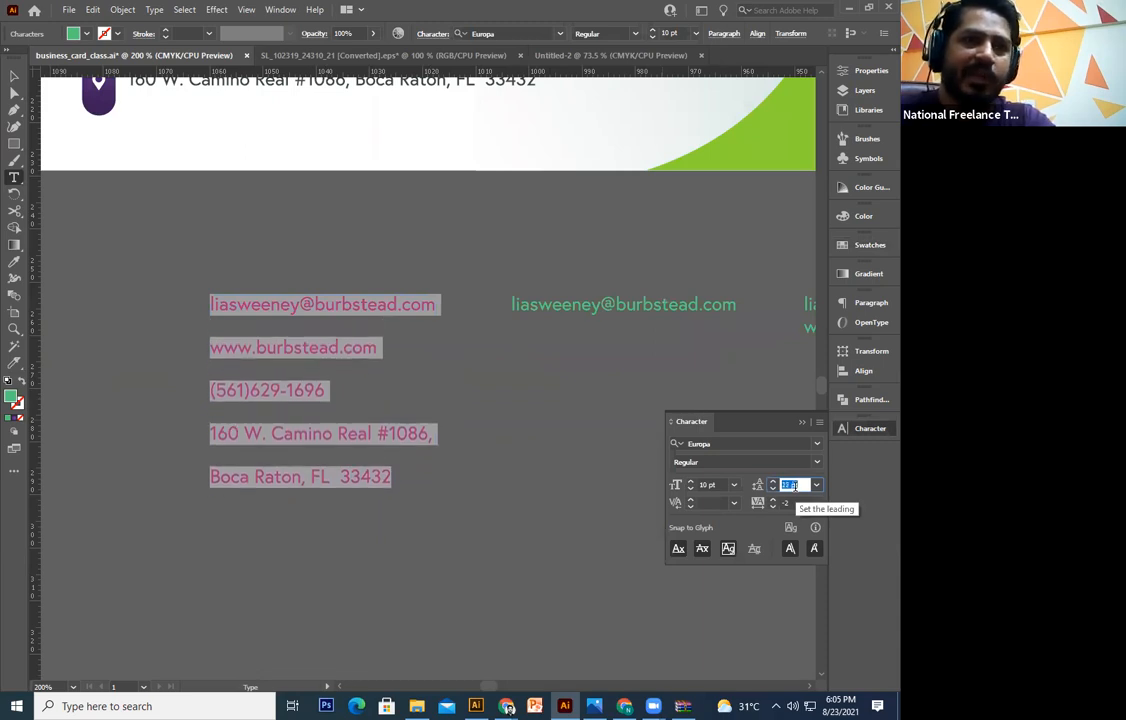
pyautogui.press('Down')
pyautogui.press('Down')
pyautogui.press('Down')
pyautogui.press('Down')
pyautogui.press('Down')
pyautogui.press('Down')
pyautogui.press('Down')
pyautogui.press('Down')
pyautogui.press('Down')
pyautogui.press('Down')
pyautogui.press('Down')
pyautogui.press('Down')
pyautogui.press('Down')
pyautogui.press('Down')
pyautogui.press('Down')
pyautogui.press('Down')
pyautogui.press('Down')
pyautogui.press('Down')
pyautogui.press('Down')
pyautogui.press('Down')
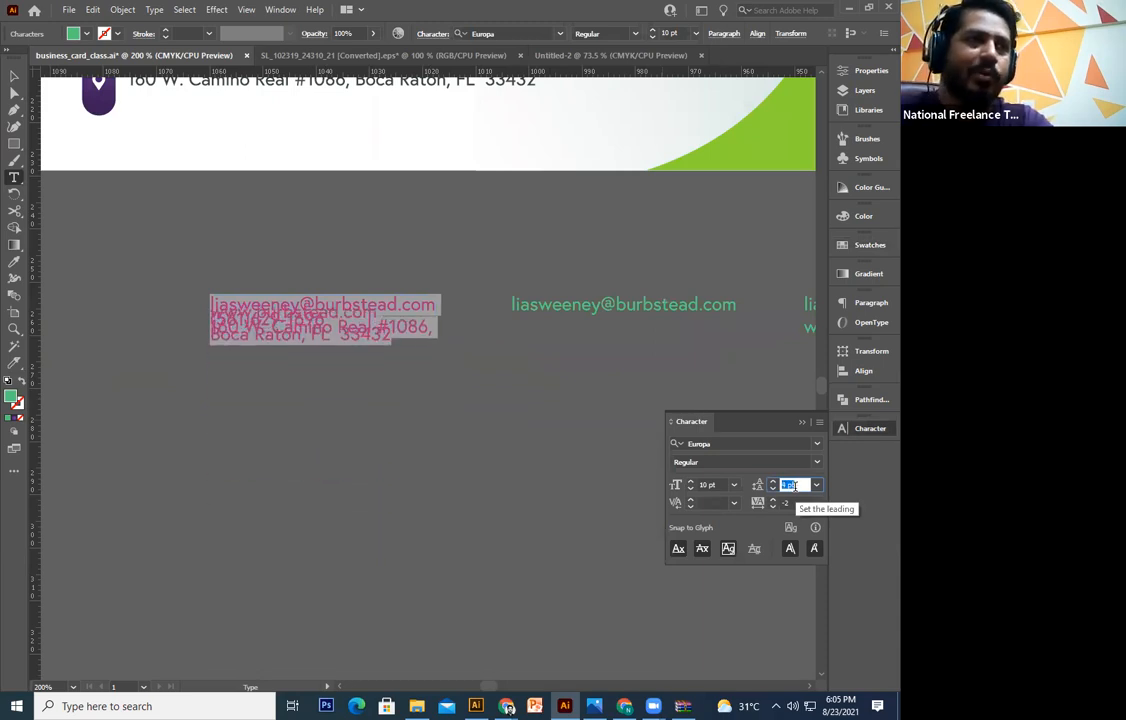
pyautogui.press('Up')
pyautogui.press('Up')
pyautogui.press('Up')
pyautogui.press('Up')
pyautogui.press('Up')
pyautogui.press('Up')
pyautogui.press('Up')
pyautogui.press('Up')
pyautogui.press('Up')
pyautogui.press('Up')
pyautogui.press('Up')
pyautogui.press('Up')
pyautogui.press('Up')
pyautogui.press('Up')
pyautogui.press('Up')
pyautogui.press('Up')
pyautogui.press('Up')
pyautogui.press('Up')
pyautogui.press('Up')
pyautogui.press('Up')
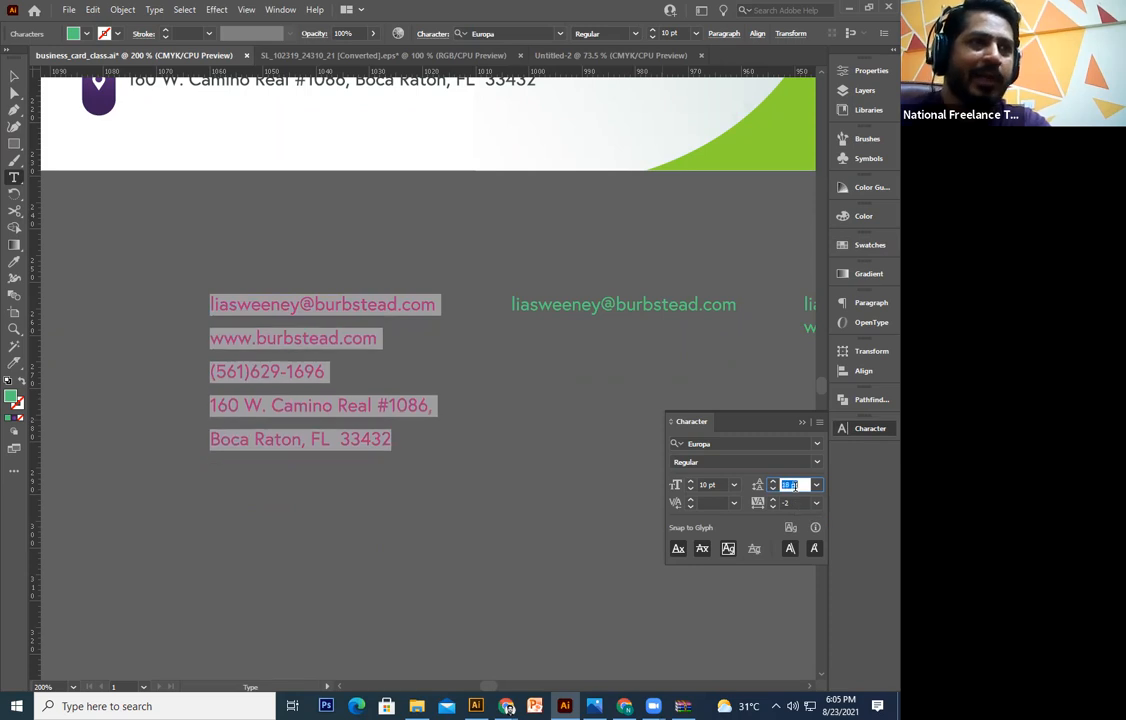
# Set the leading of the full contact text to 13 pt, then leave text editing and deselect the block
pyautogui.press('Down')
pyautogui.press('Down')
pyautogui.press('Down')
pyautogui.press('Down')
pyautogui.press('Down')
pyautogui.press('Down')
pyautogui.press('Down')
pyautogui.press('Down')
pyautogui.press('Up')
pyautogui.press('Up')
pyautogui.press('Up')
pyautogui.press('Down')
pyautogui.press('Up')
pyautogui.press('Up')
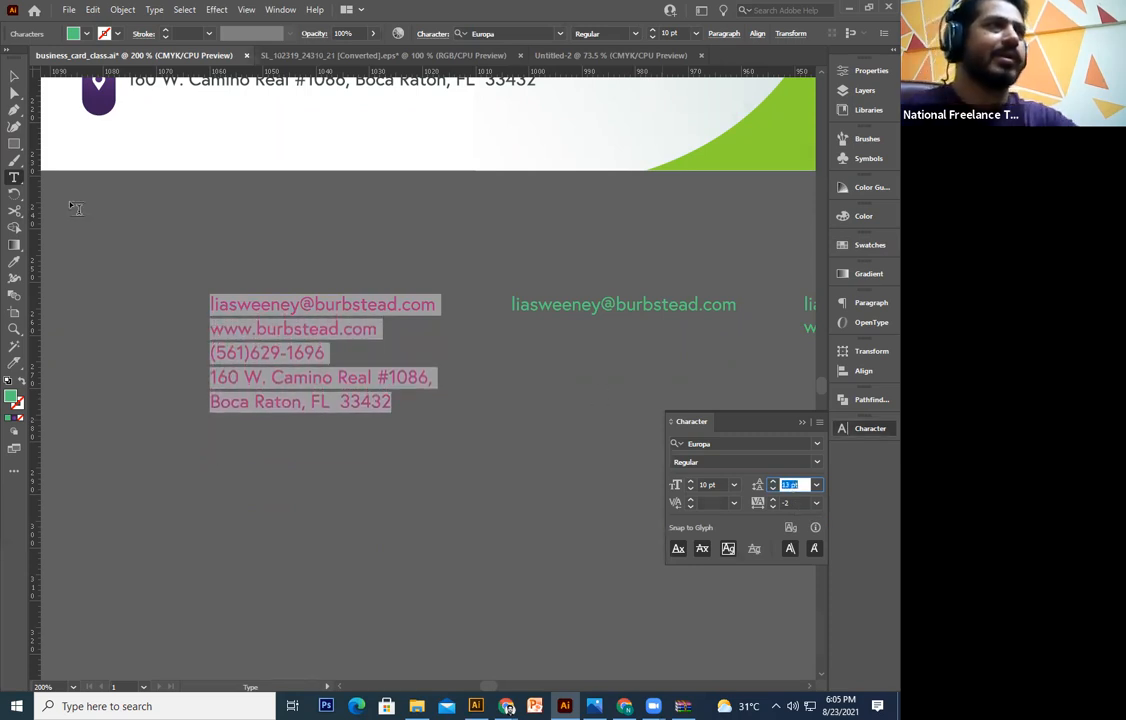
pyautogui.press('Escape')
pyautogui.click(535, 512)
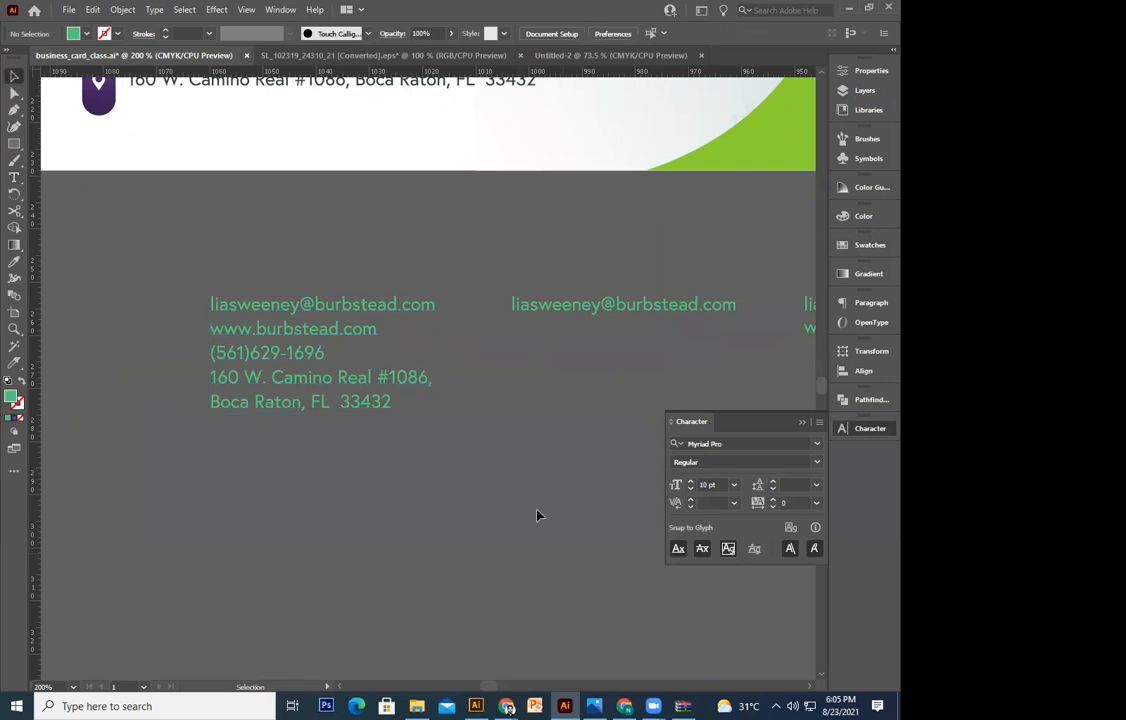
pyautogui.click(292, 405)
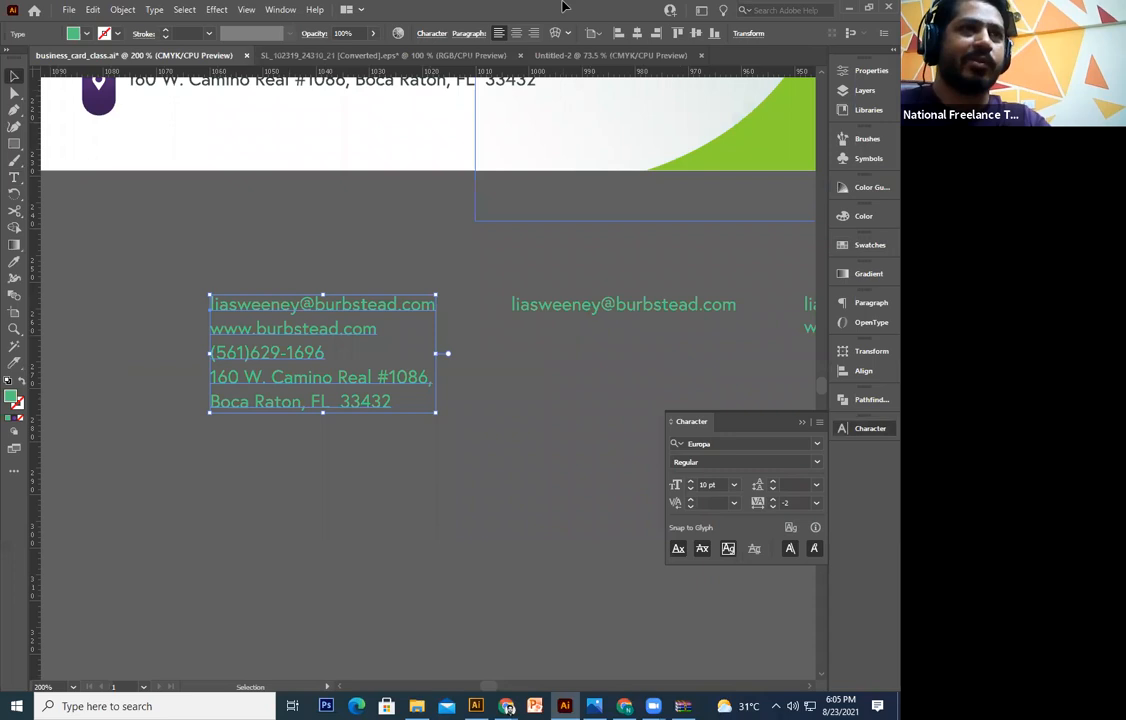
pyautogui.click(489, 561)
# Draw an open curved path with the Pen tool beside the contact text and give it a green stroke with no fill
pyautogui.hotkey('ctrl', '-')
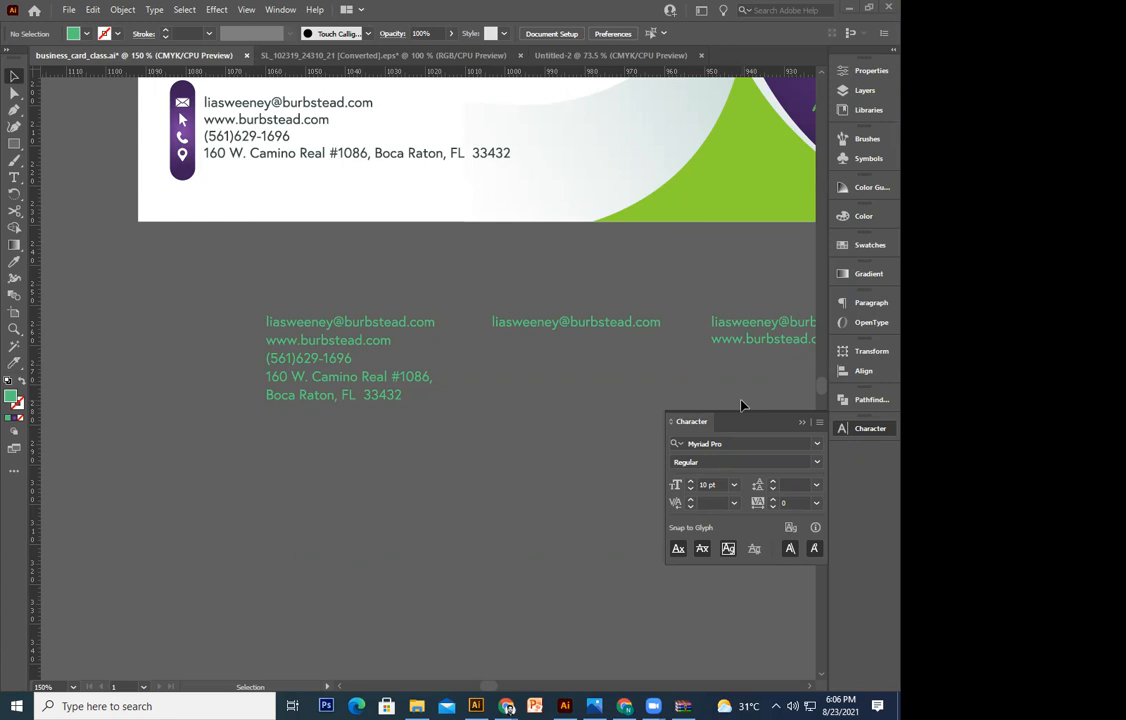
pyautogui.moveTo(246, 525); pyautogui.dragTo(297, 389)
pyautogui.scroll(2, 260, 355)
pyautogui.click(14, 108)
pyautogui.click(153, 304)
pyautogui.moveTo(274, 496); pyautogui.dragTo(394, 580)
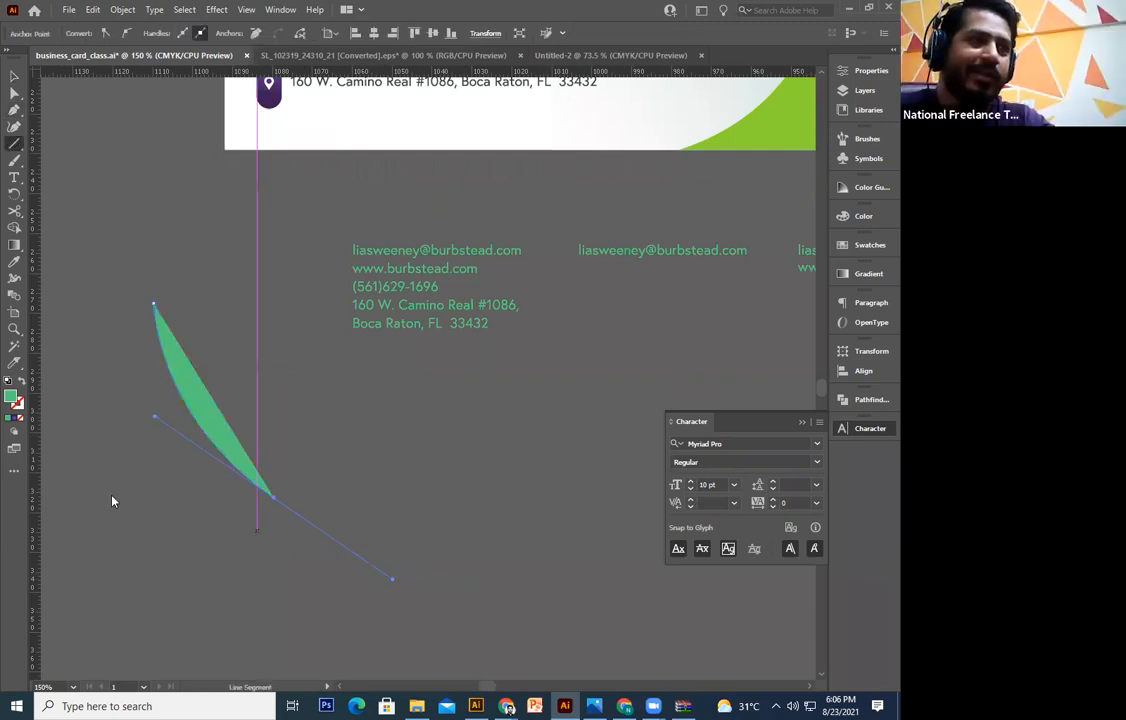
pyautogui.click(21, 381)
pyautogui.moveTo(270, 437); pyautogui.dragTo(283, 442)
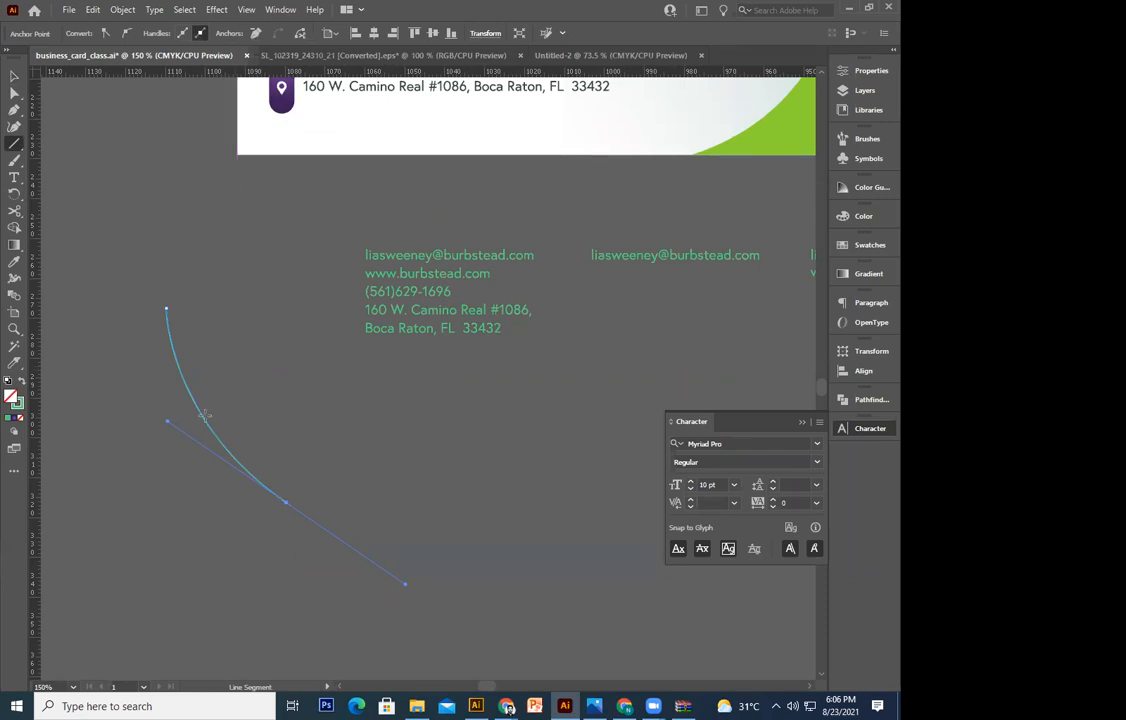
# Try drawing straight line segments near the green curve, and undo them
pyautogui.moveTo(203, 416)
pyautogui.mouseDown()
pyautogui.moveTo(255, 341)
pyautogui.moveTo(284, 241)
pyautogui.mouseUp()
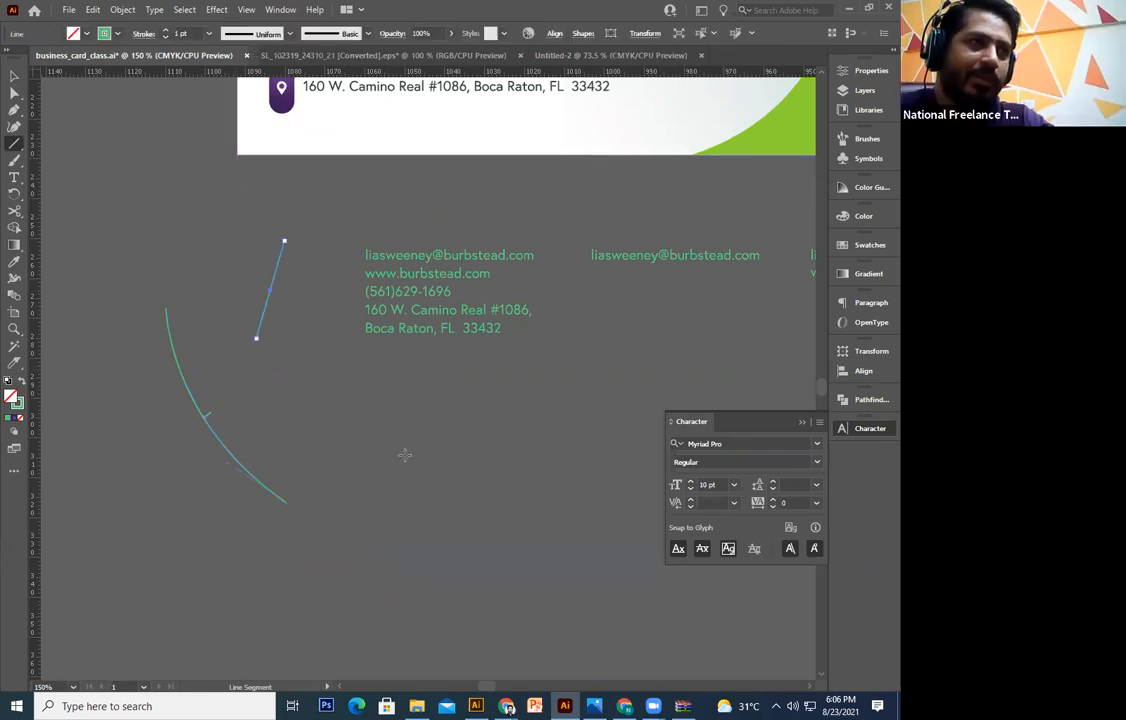
pyautogui.hotkey('ctrl', 'z')
pyautogui.press('v')
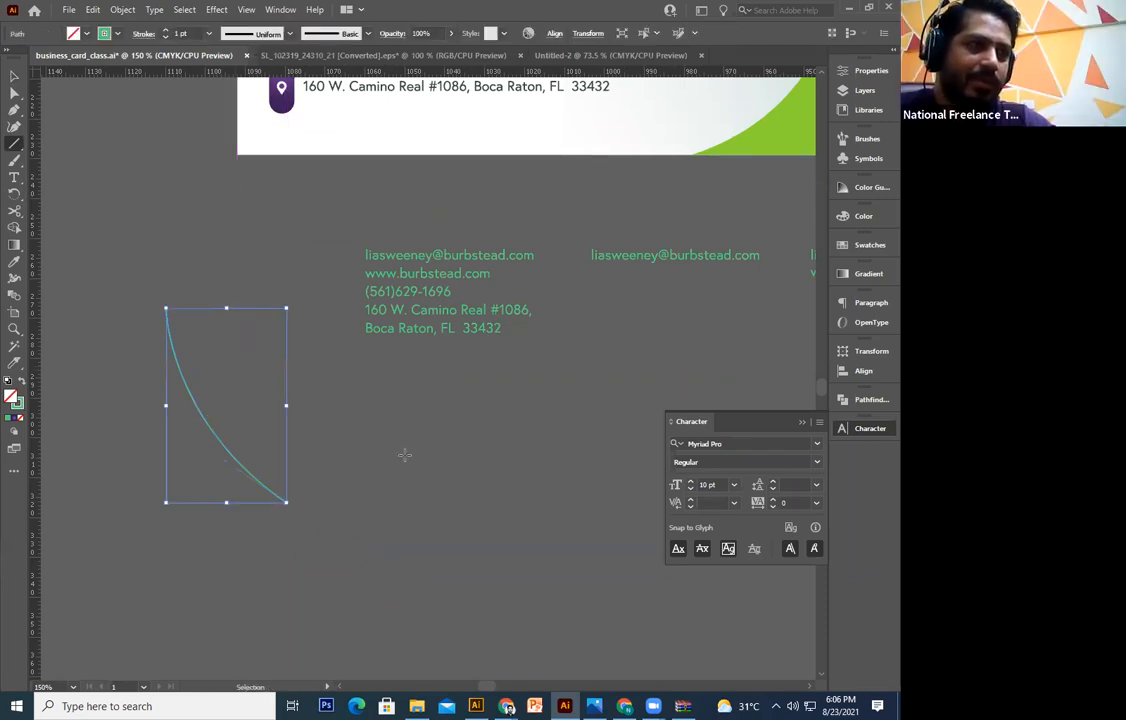
# Examine the green curved path up close, both selected and deselected
pyautogui.hotkey('ctrl', '=')
pyautogui.hotkey('ctrl', '=')
pyautogui.press('\\')
pyautogui.hotkey('ctrl', '=')
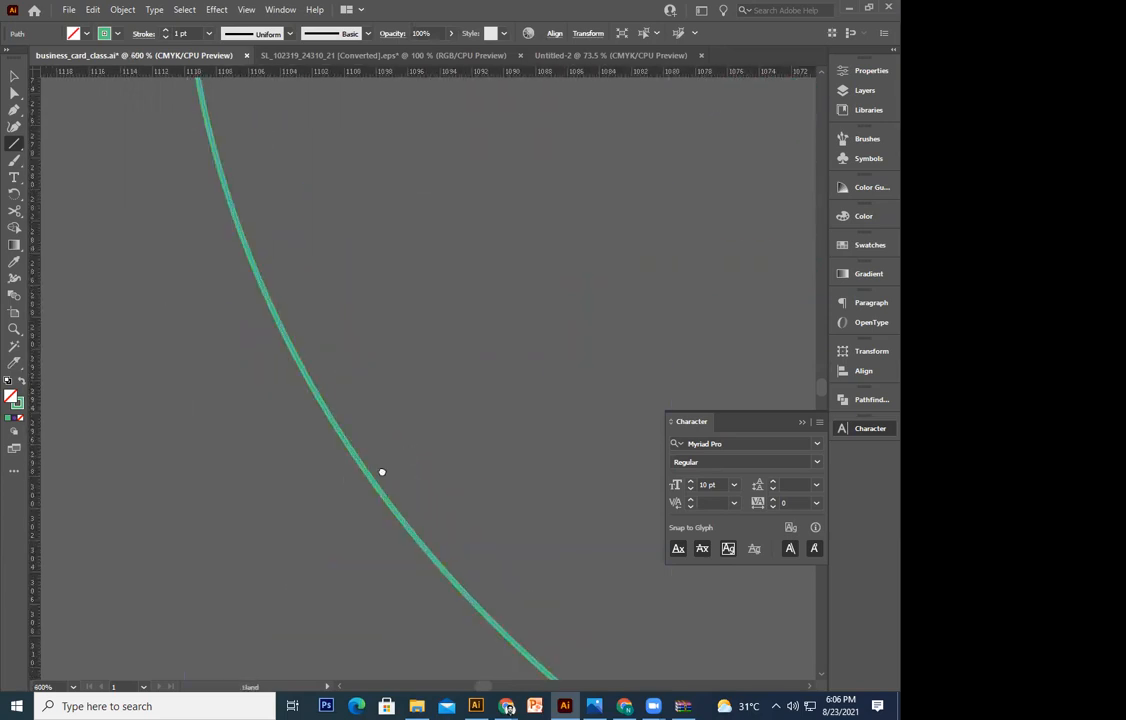
pyautogui.hotkey('ctrl', '=')
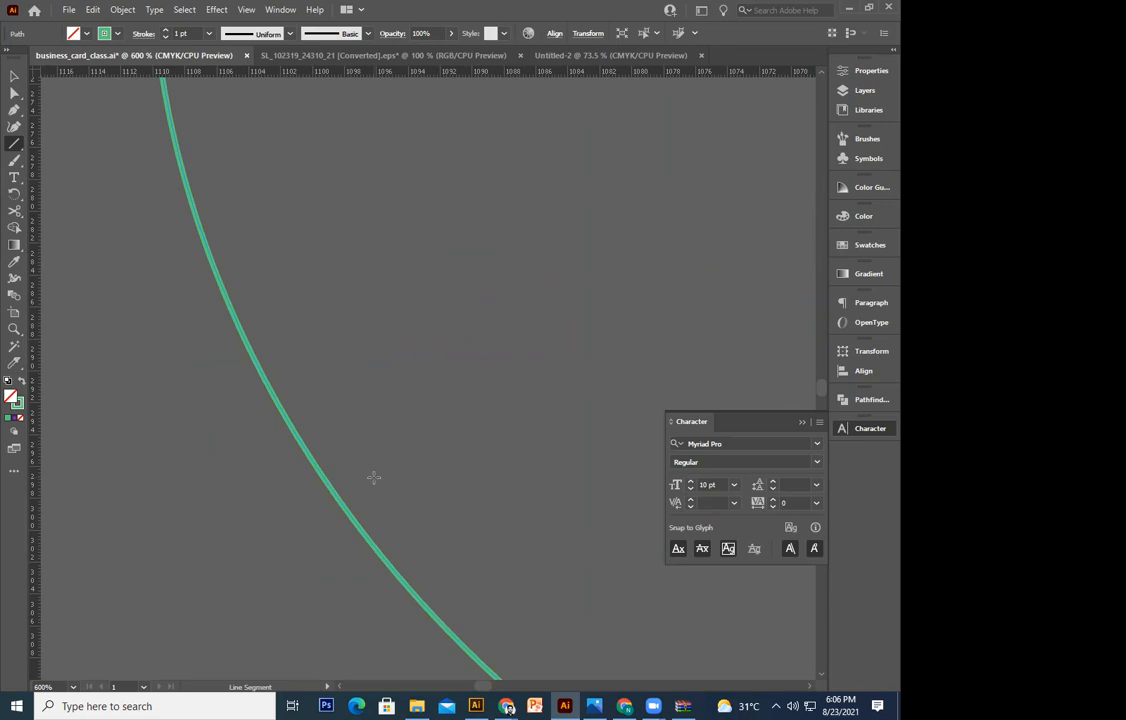
pyautogui.press('v')
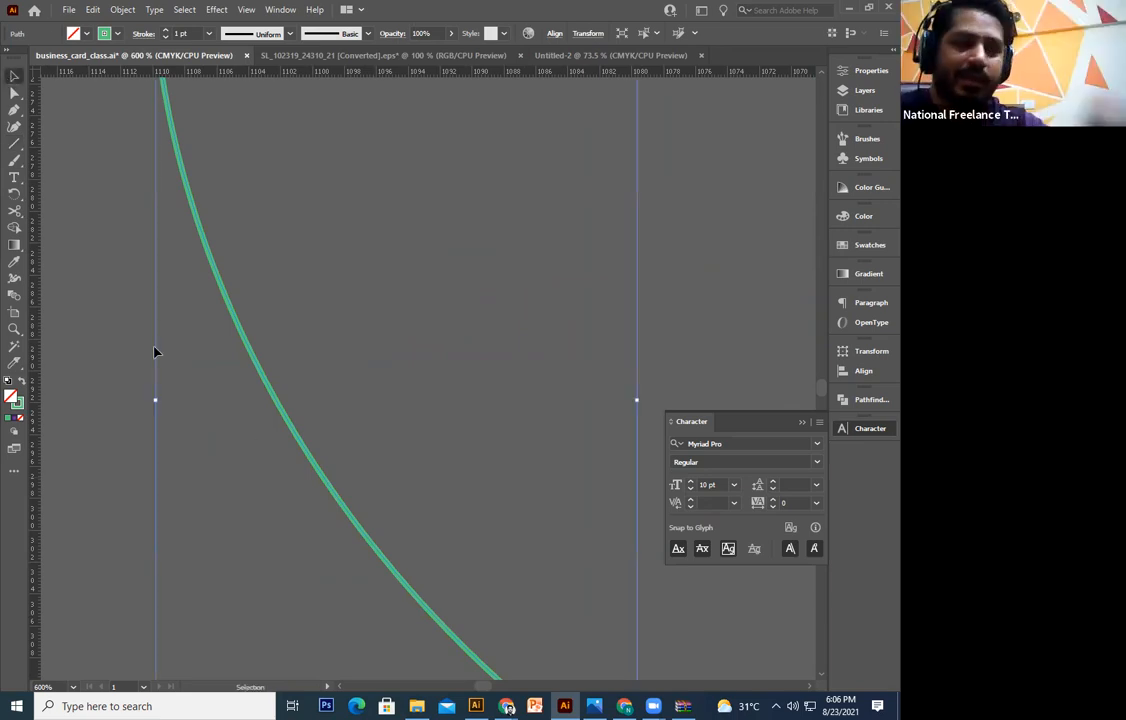
pyautogui.click(155, 351)
pyautogui.hotkey('ctrl', '-')
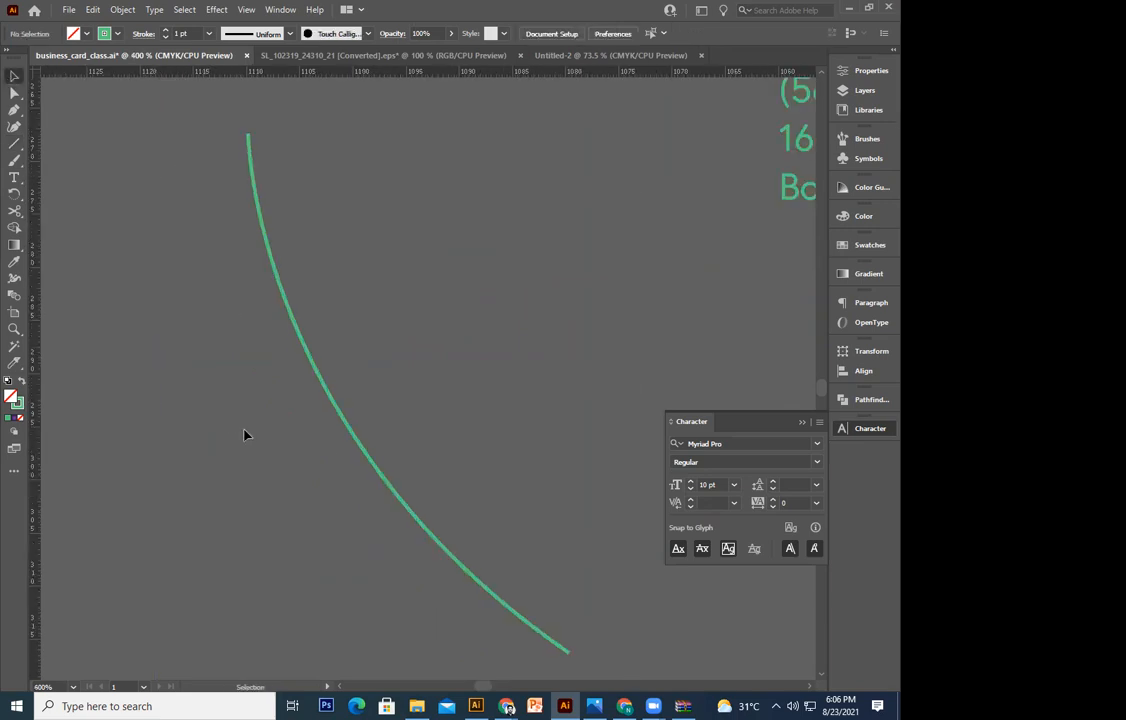
pyautogui.click(366, 456)
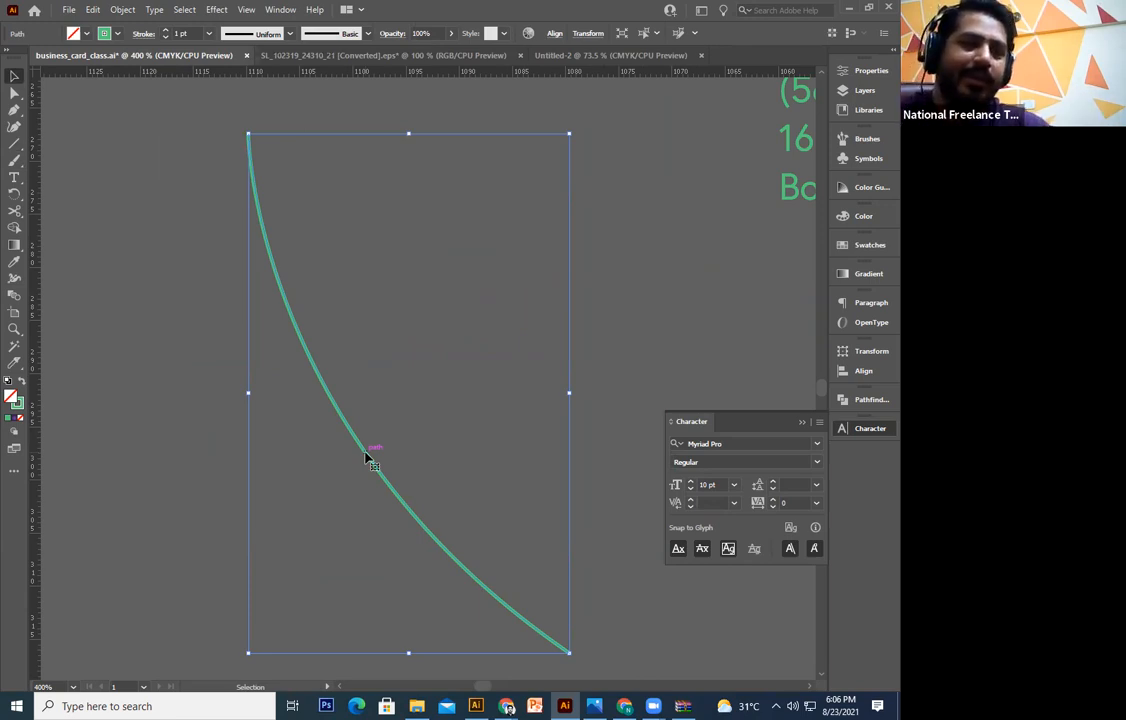
pyautogui.click(275, 493)
pyautogui.moveTo(328, 413); pyautogui.dragTo(291, 445)
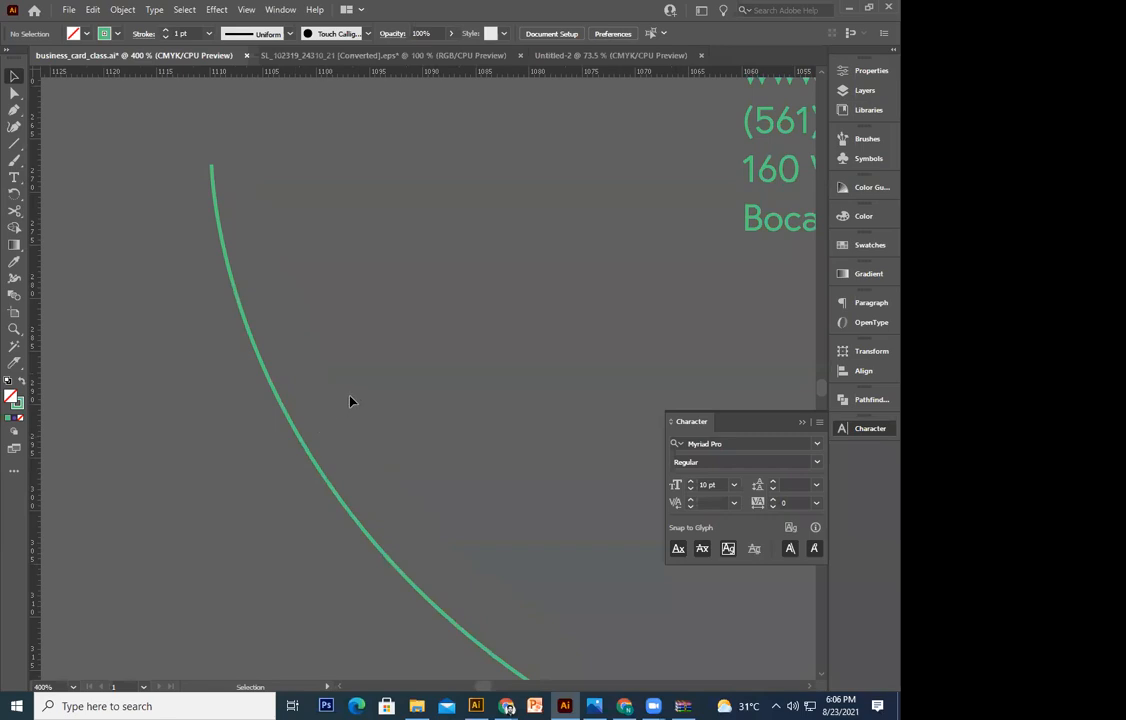
pyautogui.click(307, 452)
pyautogui.click(196, 360)
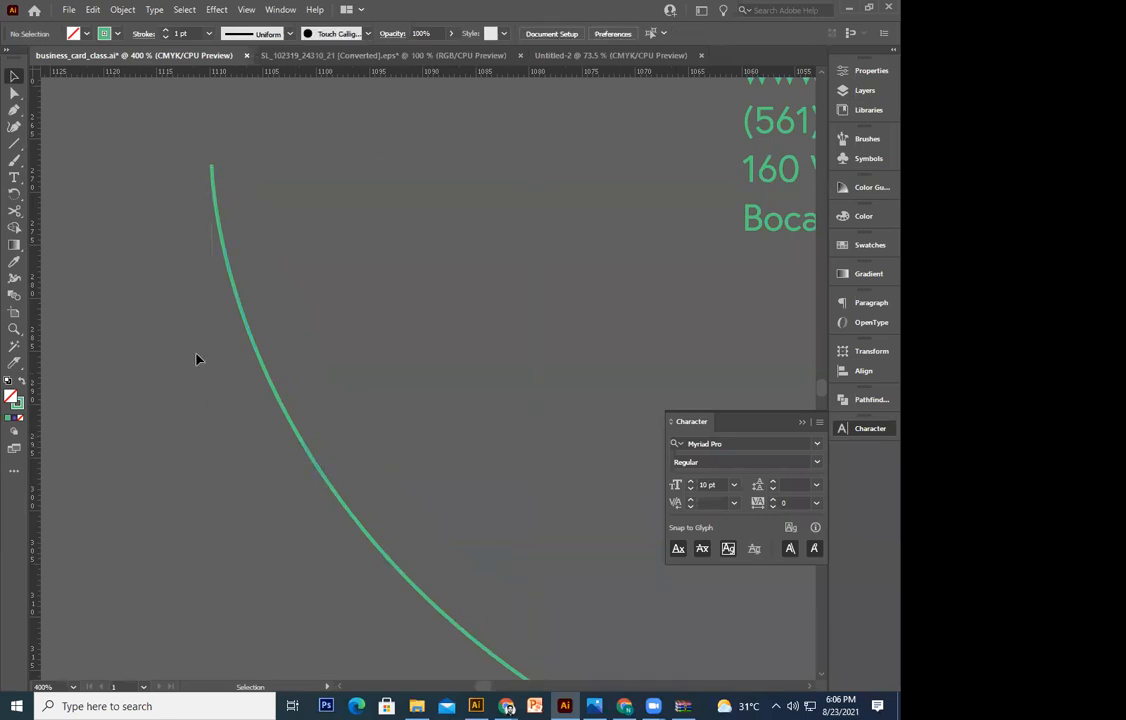
# Try extending the green curve from its upper end with several Pen tool points, and undo the additions
pyautogui.click(14, 92)
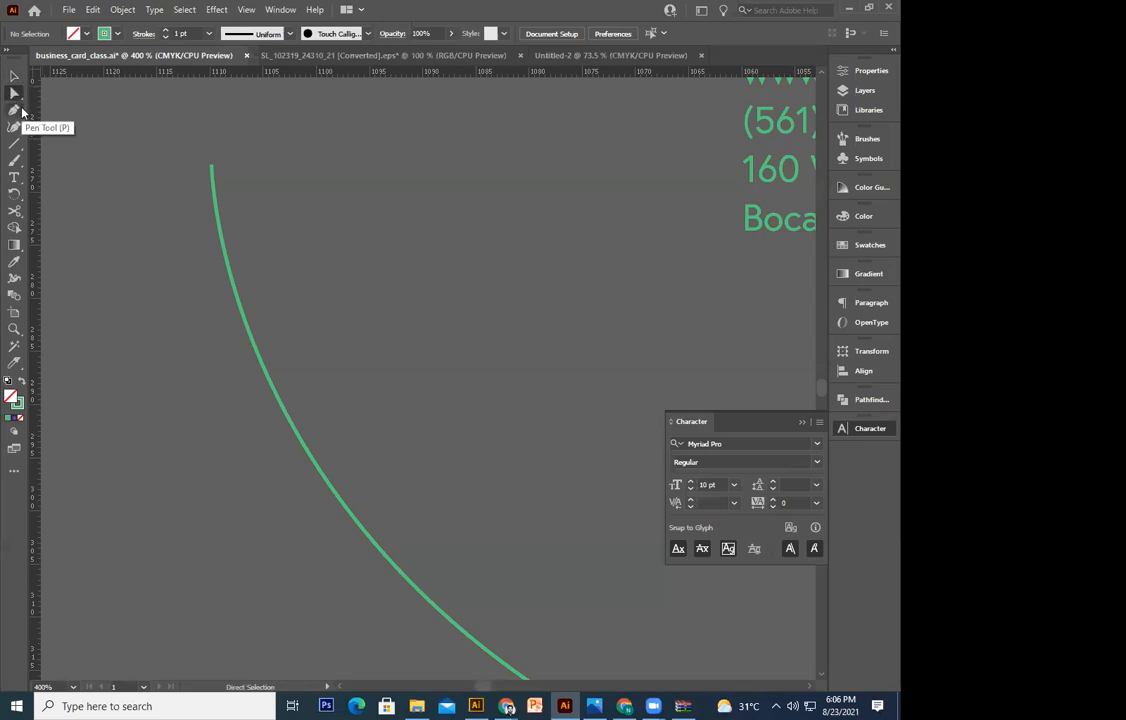
pyautogui.click(14, 111)
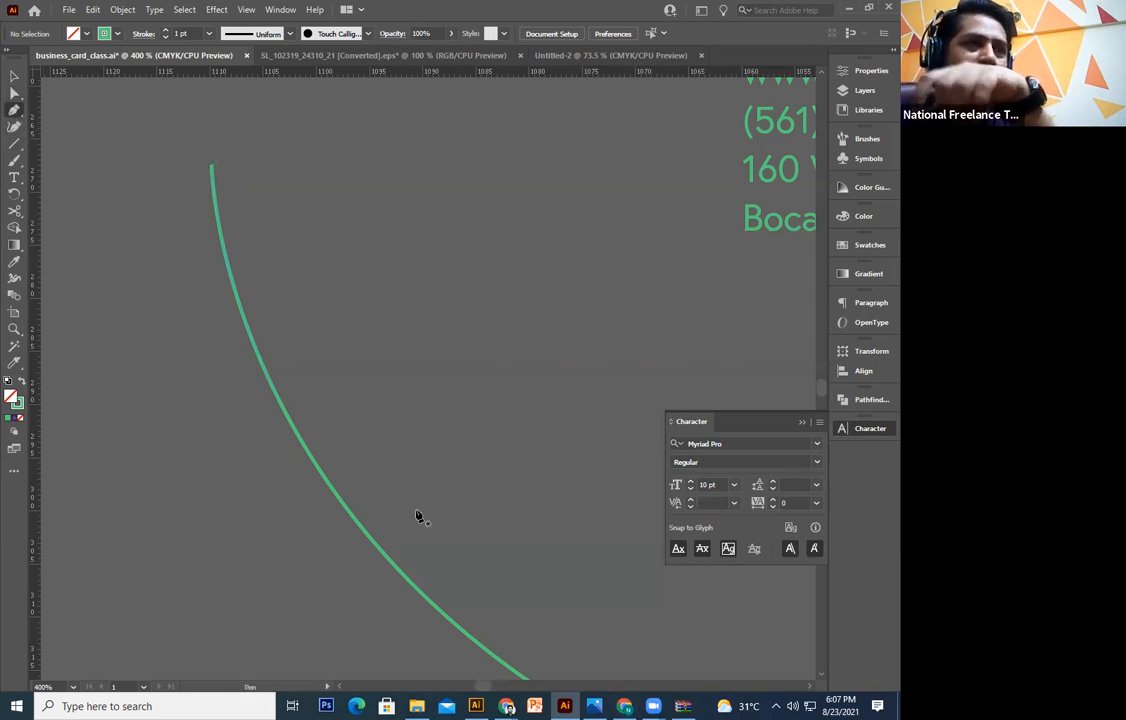
pyautogui.moveTo(234, 184); pyautogui.dragTo(231, 263)
pyautogui.click(208, 247)
pyautogui.click(279, 195)
pyautogui.click(309, 298)
pyautogui.click(416, 492)
pyautogui.click(492, 573)
pyautogui.click(612, 607)
pyautogui.hotkey('ctrl', 'z')
pyautogui.hotkey('ctrl', 'z')
pyautogui.hotkey('ctrl', 'z')
pyautogui.hotkey('ctrl', 'z')
pyautogui.hotkey('ctrl', 'z')
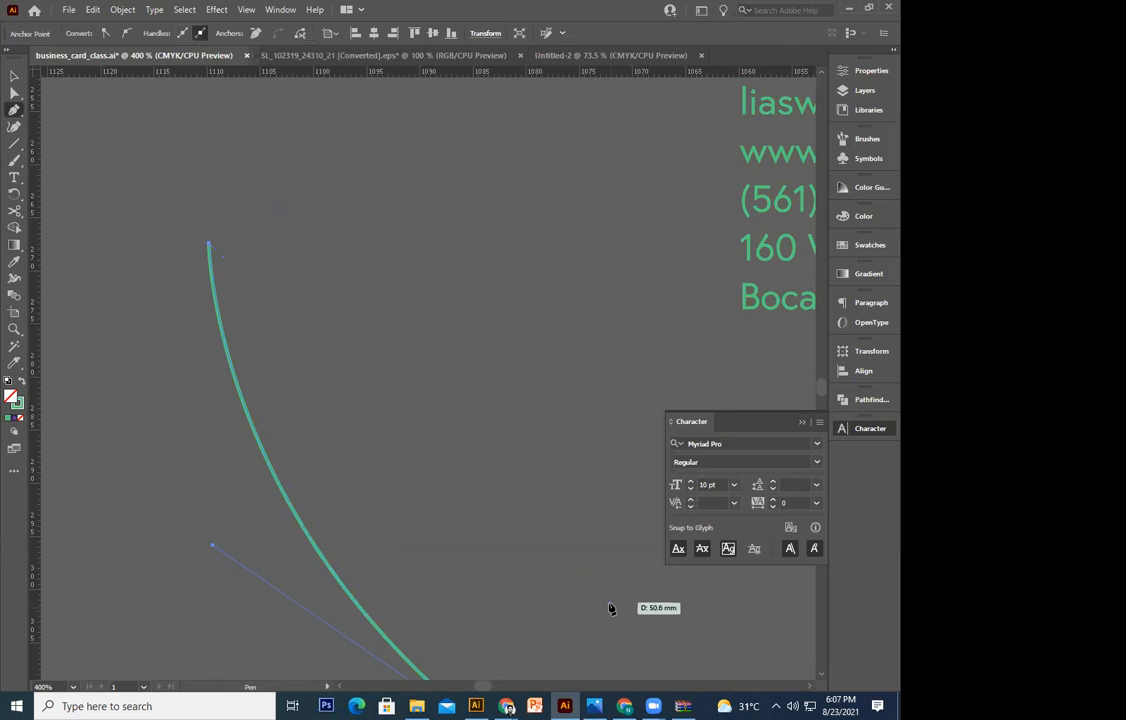
pyautogui.press('v')
pyautogui.click(232, 193)
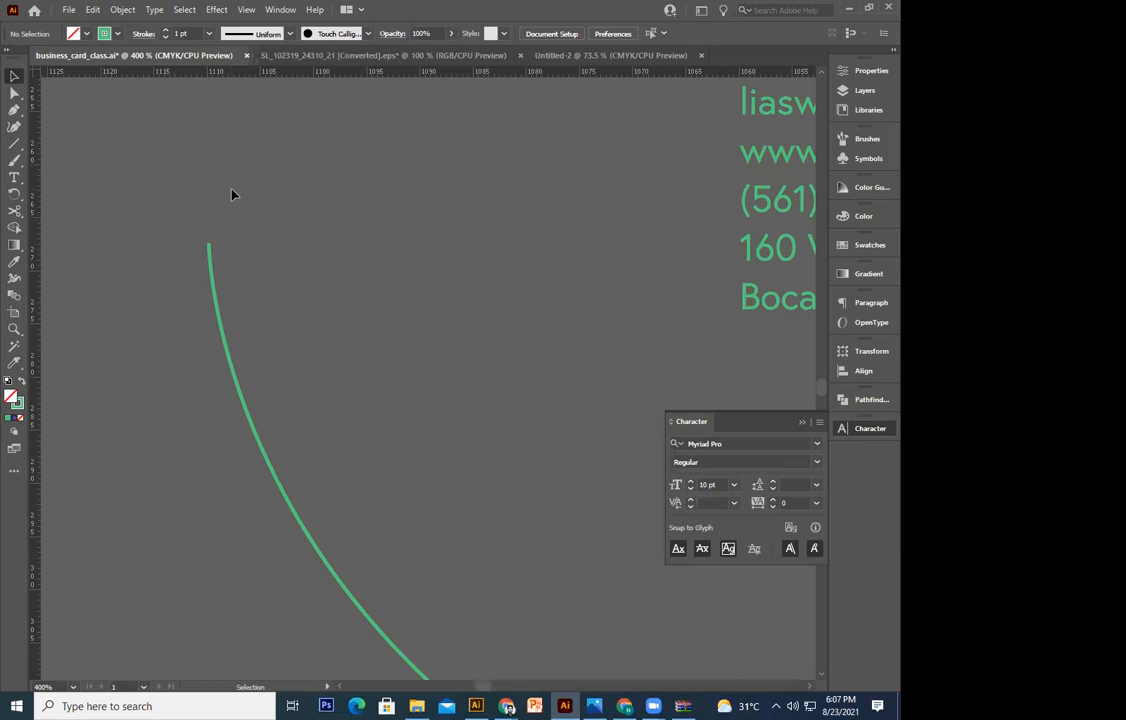
pyautogui.moveTo(211, 232); pyautogui.dragTo(247, 224)
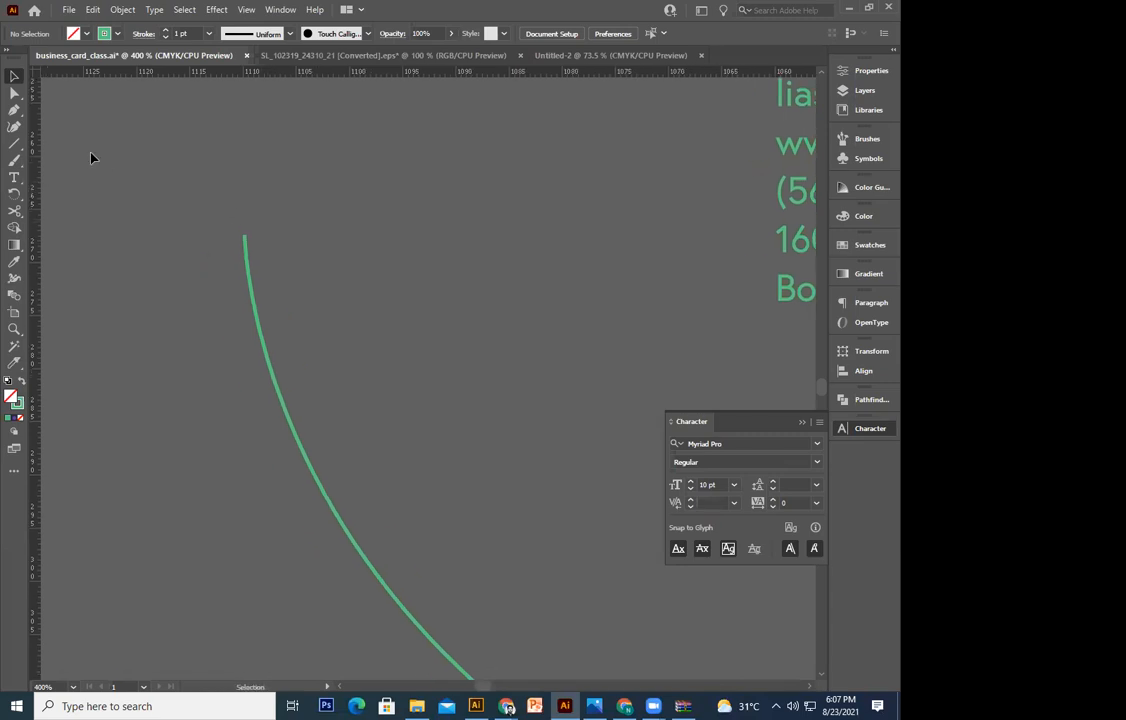
pyautogui.click(12, 112)
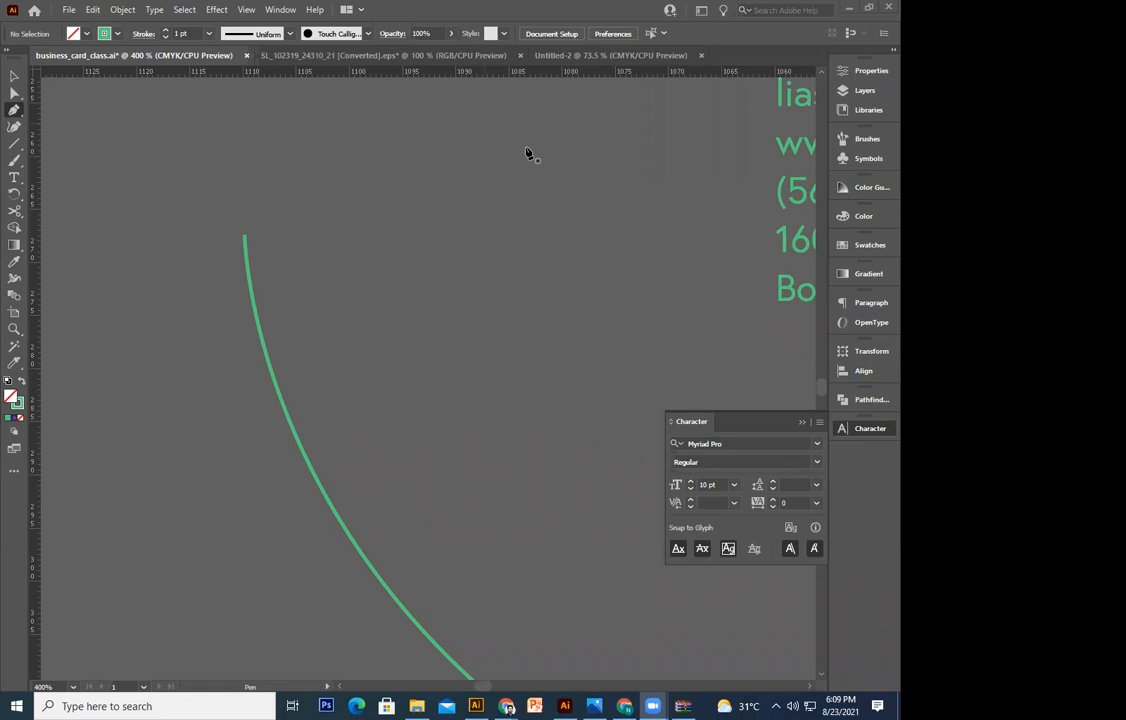
# Open the recently used file Audaces_fortuna_juvat.ai to inspect its coat of arms artwork
pyautogui.click(550, 55)
pyautogui.click(68, 10)
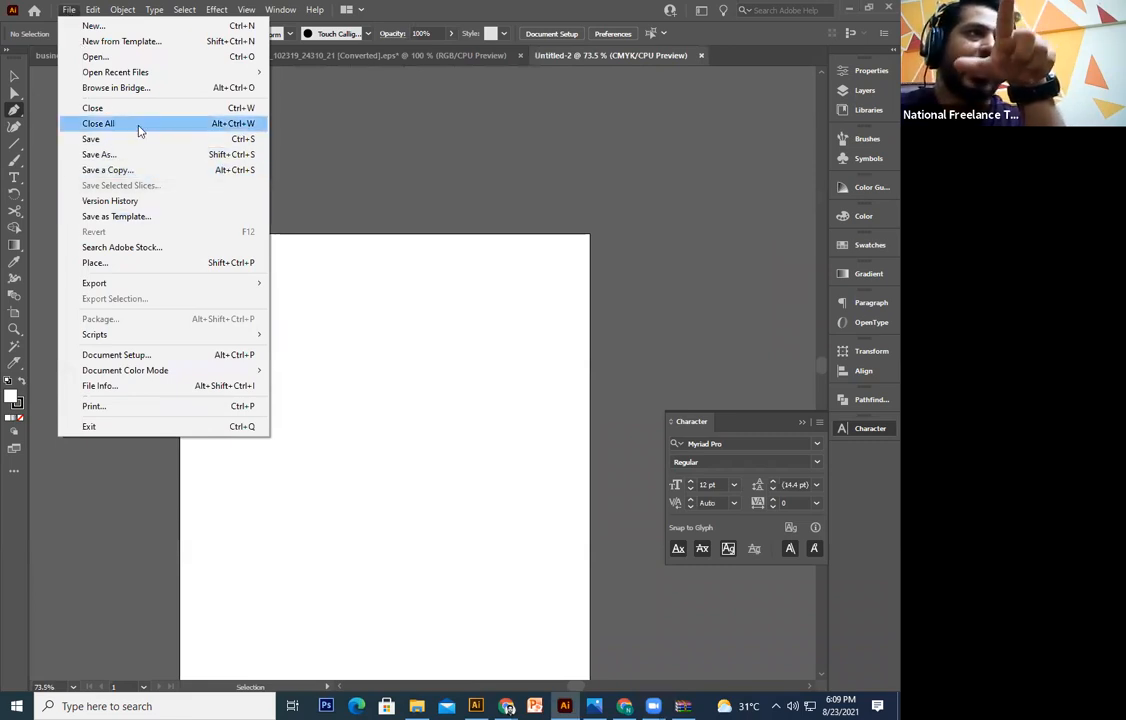
pyautogui.moveTo(188, 74)
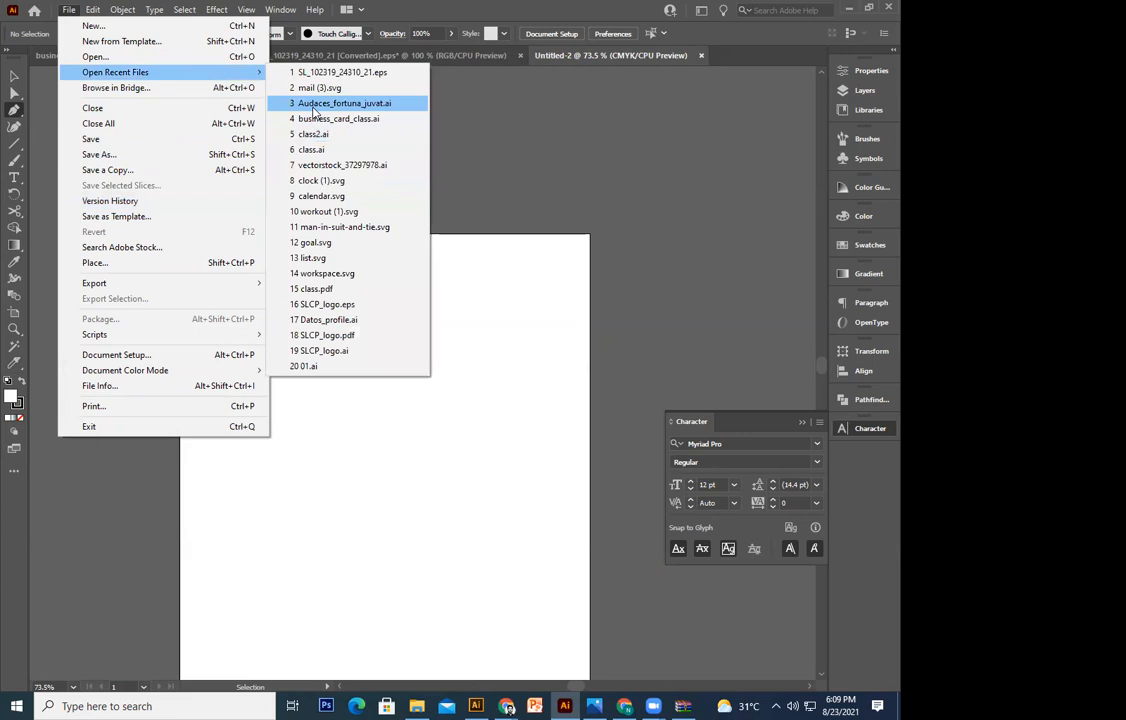
pyautogui.click(314, 106)
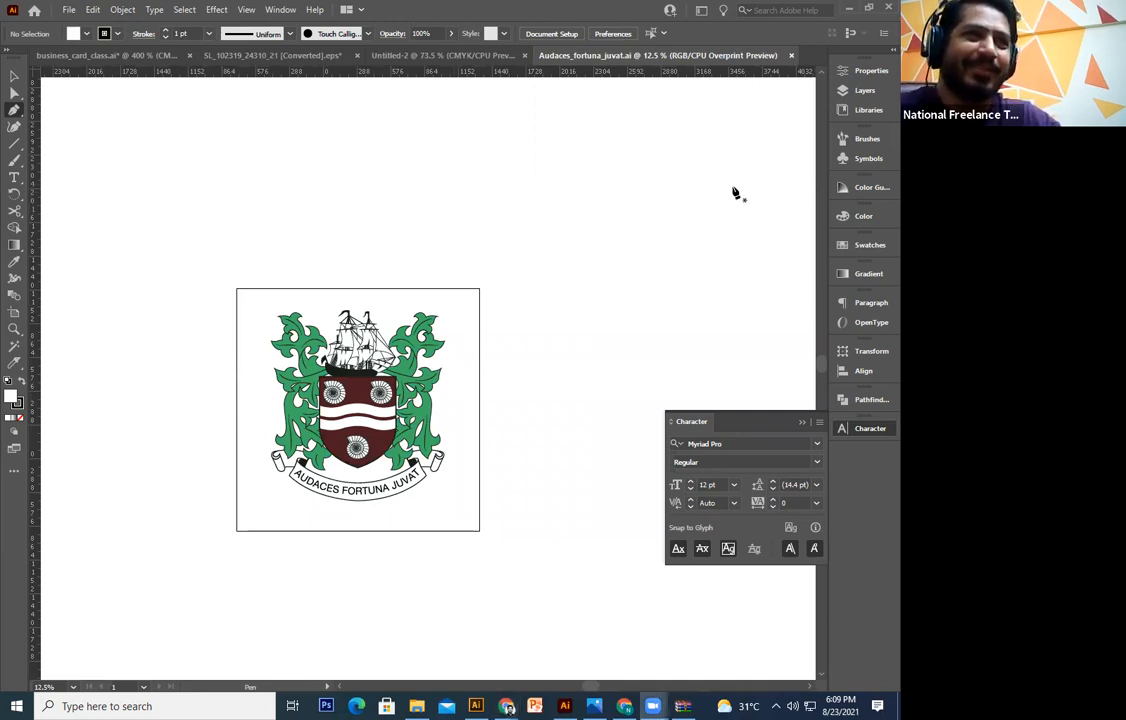
pyautogui.hotkey('ctrl', '+')
pyautogui.hotkey('ctrl', '+')
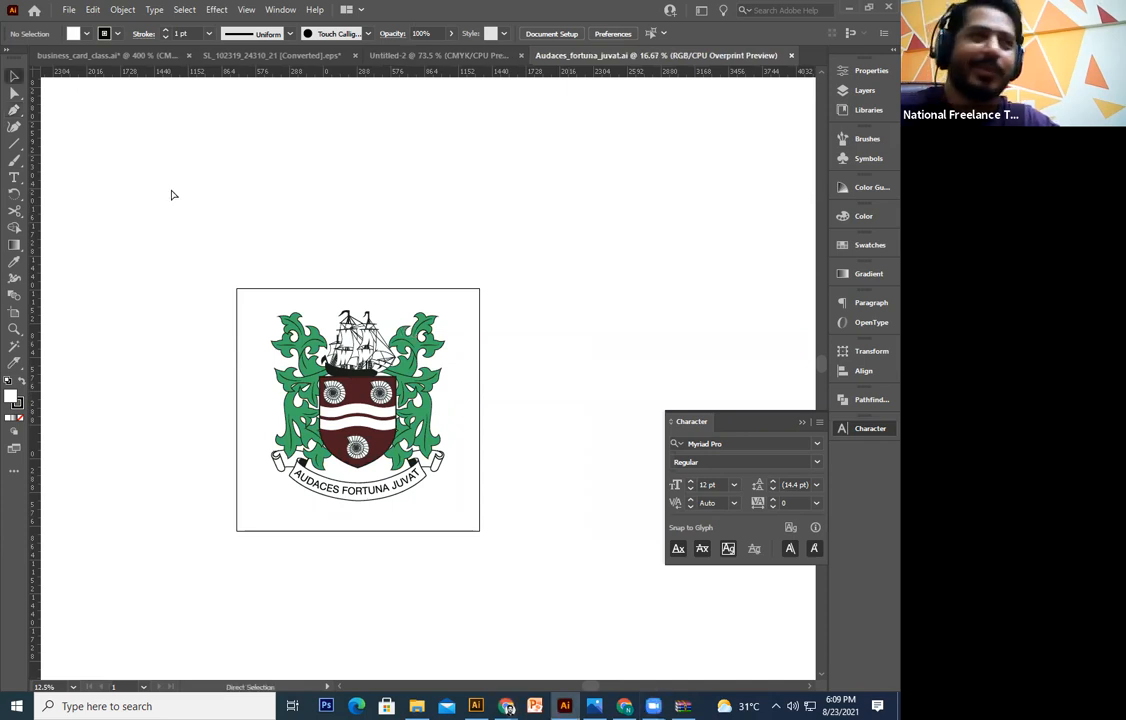
pyautogui.hotkey('ctrl', '+')
pyautogui.hotkey('ctrl', '+')
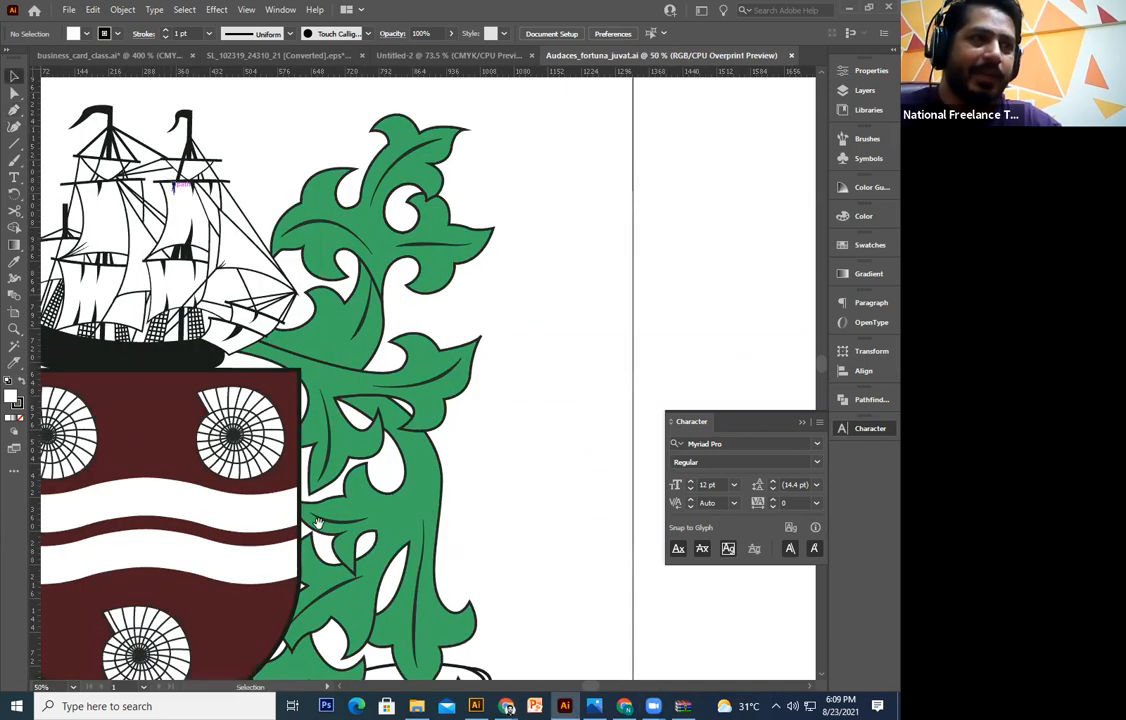
# Select the coat of arms group and examine its outlines and anchor points around the left foliage, ship and shield
pyautogui.moveTo(148, 558); pyautogui.dragTo(416, 492)
pyautogui.moveTo(229, 447); pyautogui.dragTo(361, 434)
pyautogui.moveTo(281, 403); pyautogui.dragTo(369, 395)
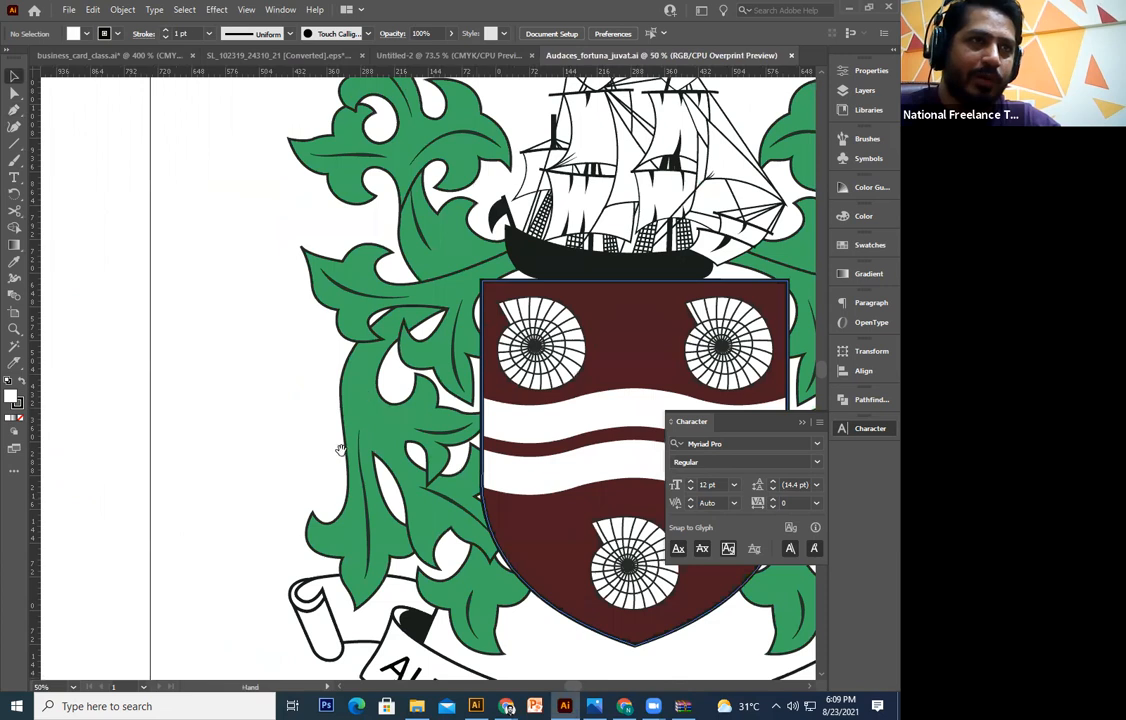
pyautogui.click(365, 481)
pyautogui.moveTo(392, 531); pyautogui.dragTo(370, 582)
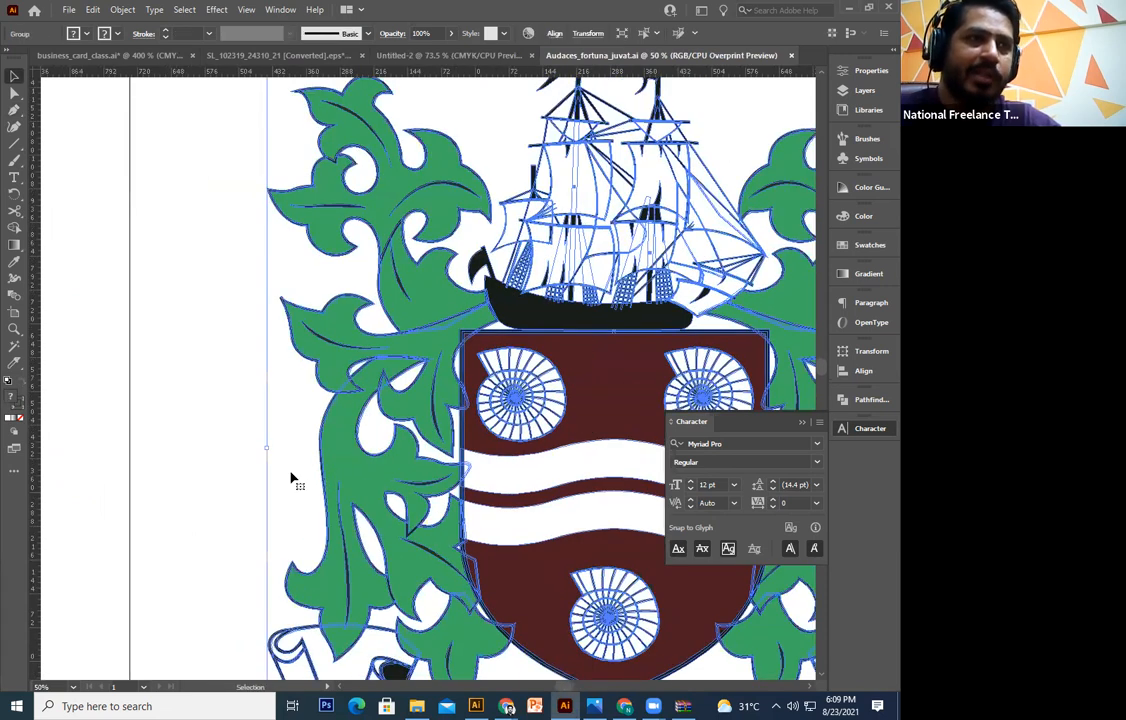
pyautogui.scroll(-3, 370, 412)
pyautogui.moveTo(338, 109); pyautogui.dragTo(338, 238)
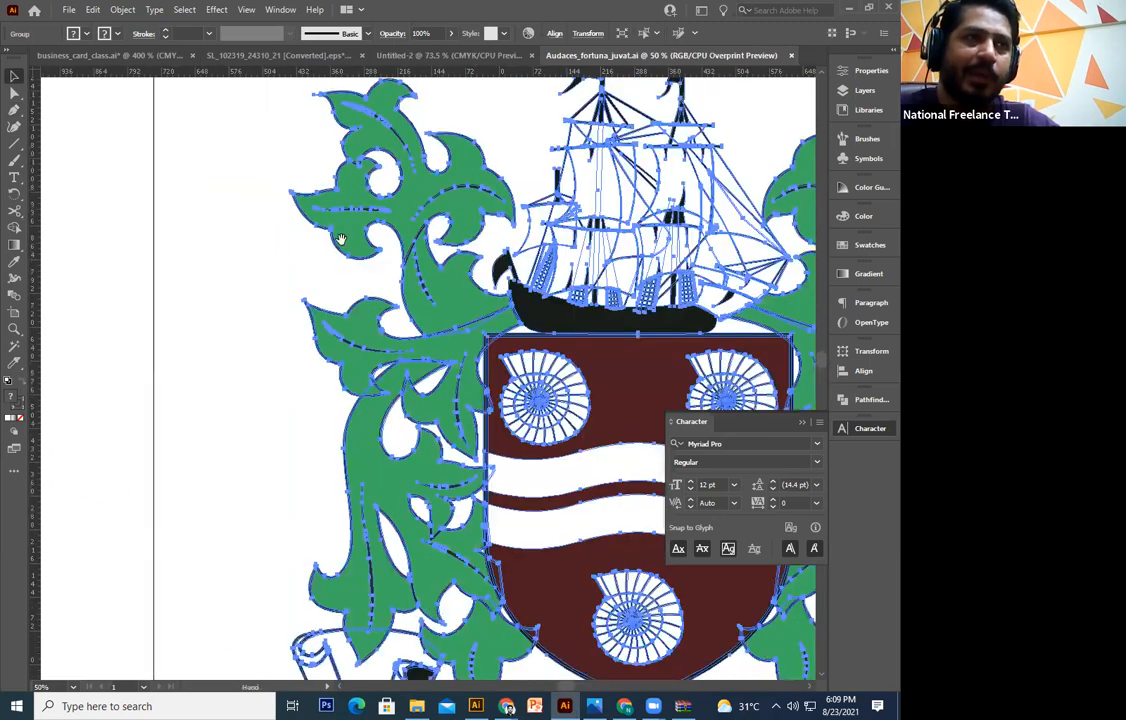
pyautogui.moveTo(508, 492); pyautogui.dragTo(566, 497)
pyautogui.moveTo(442, 299); pyautogui.dragTo(400, 410)
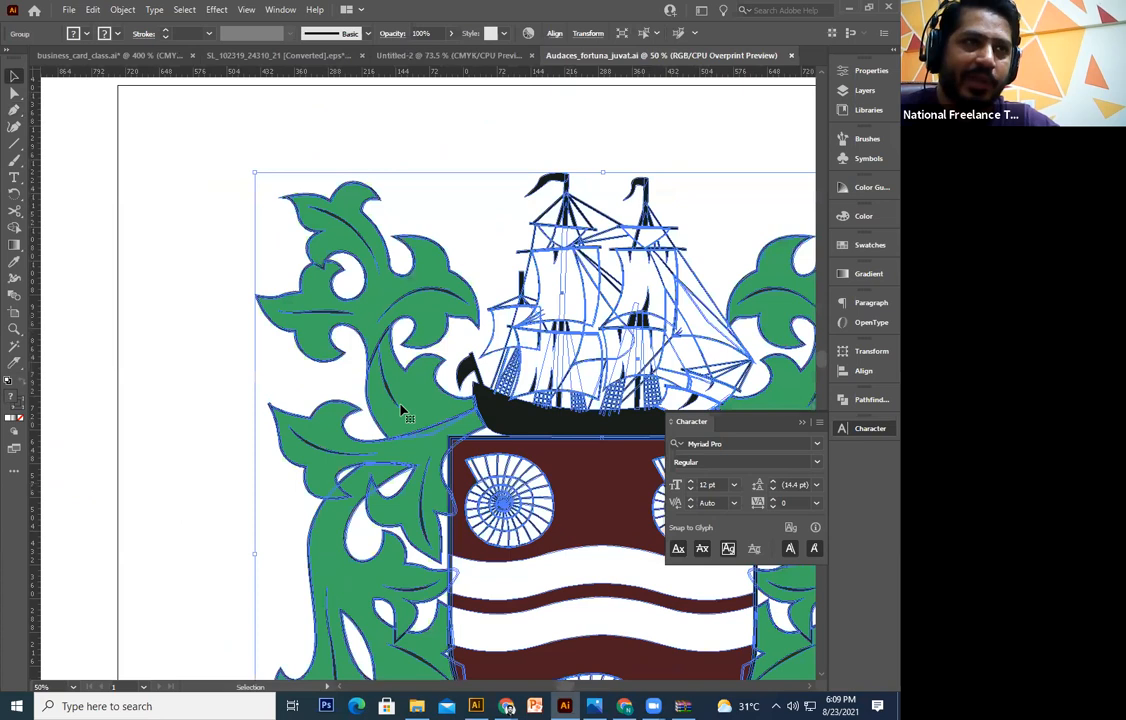
pyautogui.scroll(-1, 400, 415)
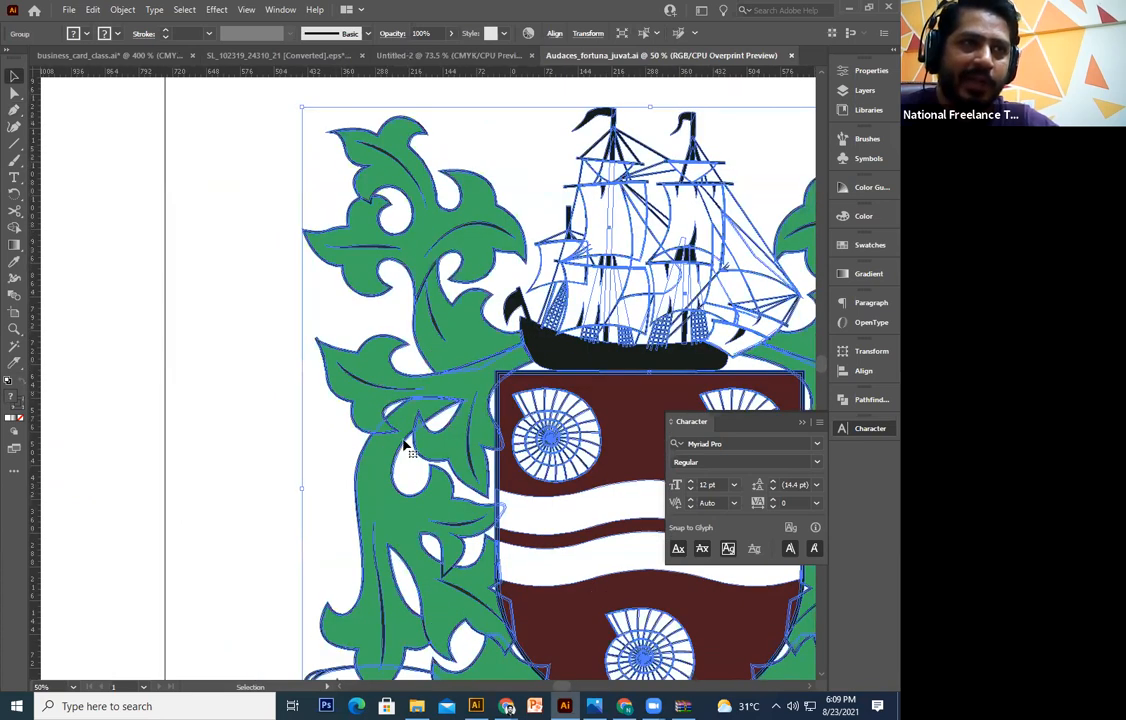
pyautogui.press('space')
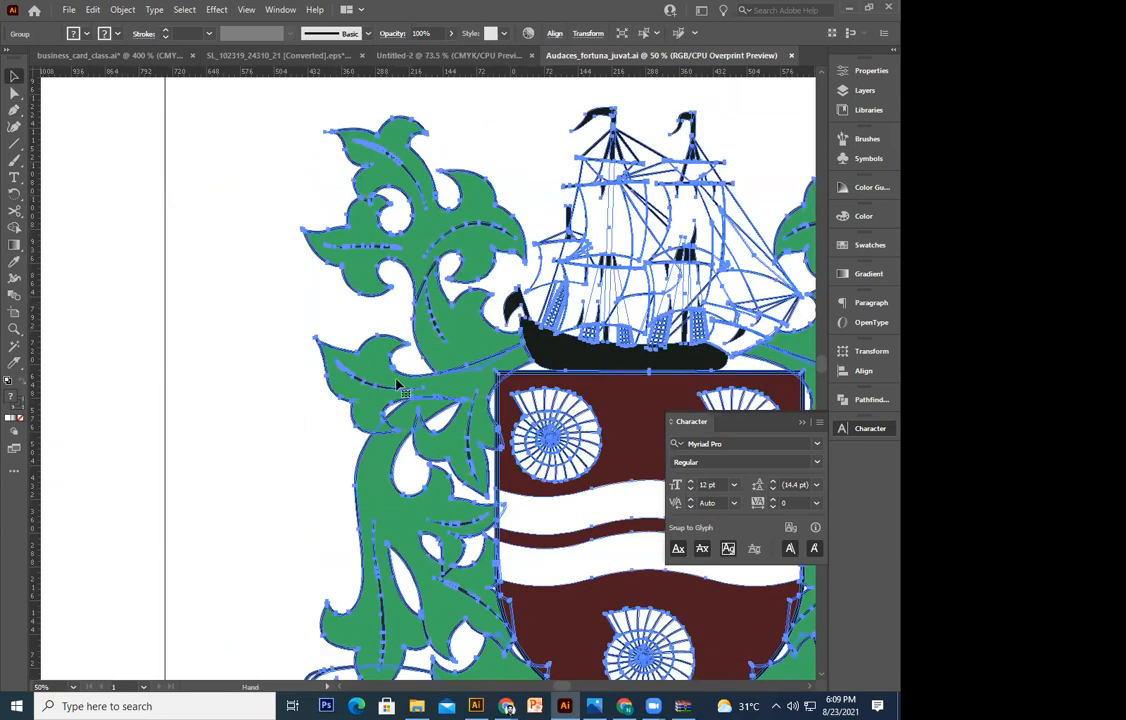
pyautogui.moveTo(428, 252); pyautogui.dragTo(396, 383)
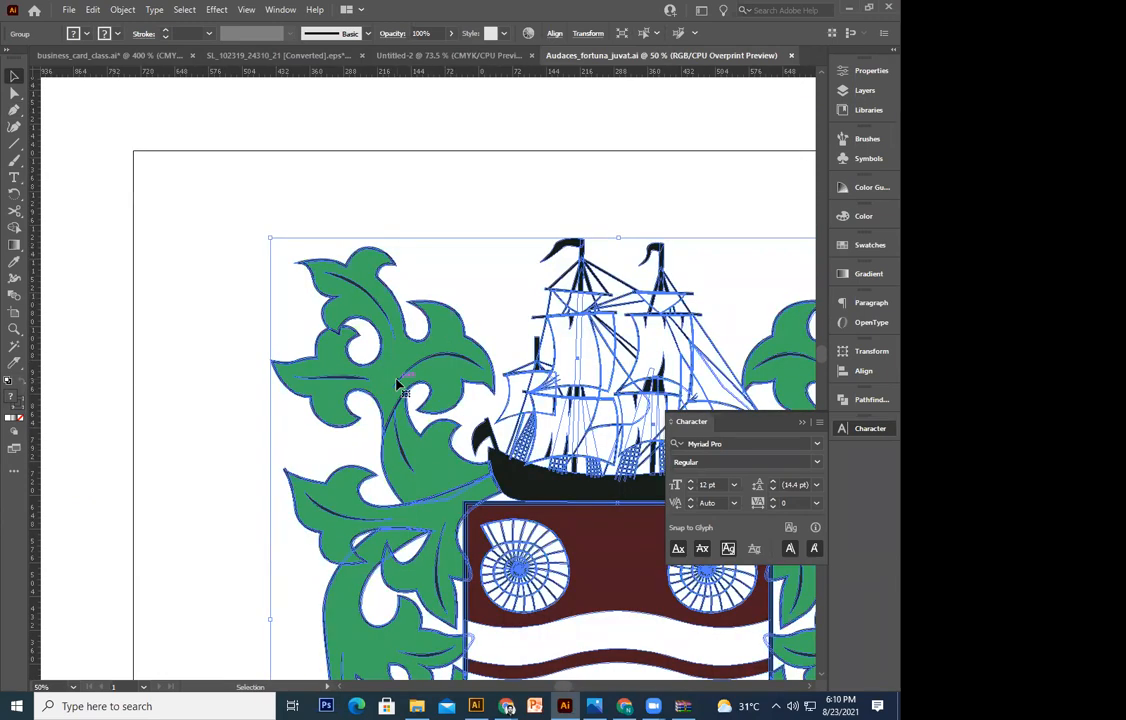
pyautogui.press('a')
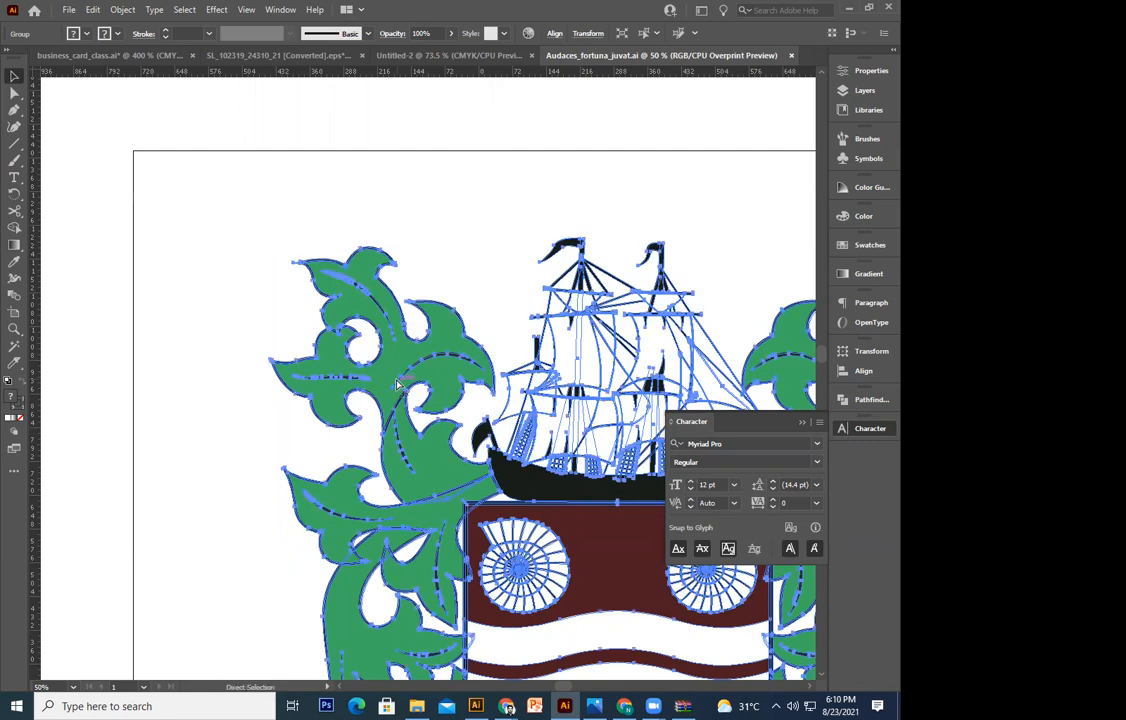
# Examine the anchor points of the shell spirals and wavy bands on the shield up close, and deselect the artwork
pyautogui.hotkey('ctrl', '1')
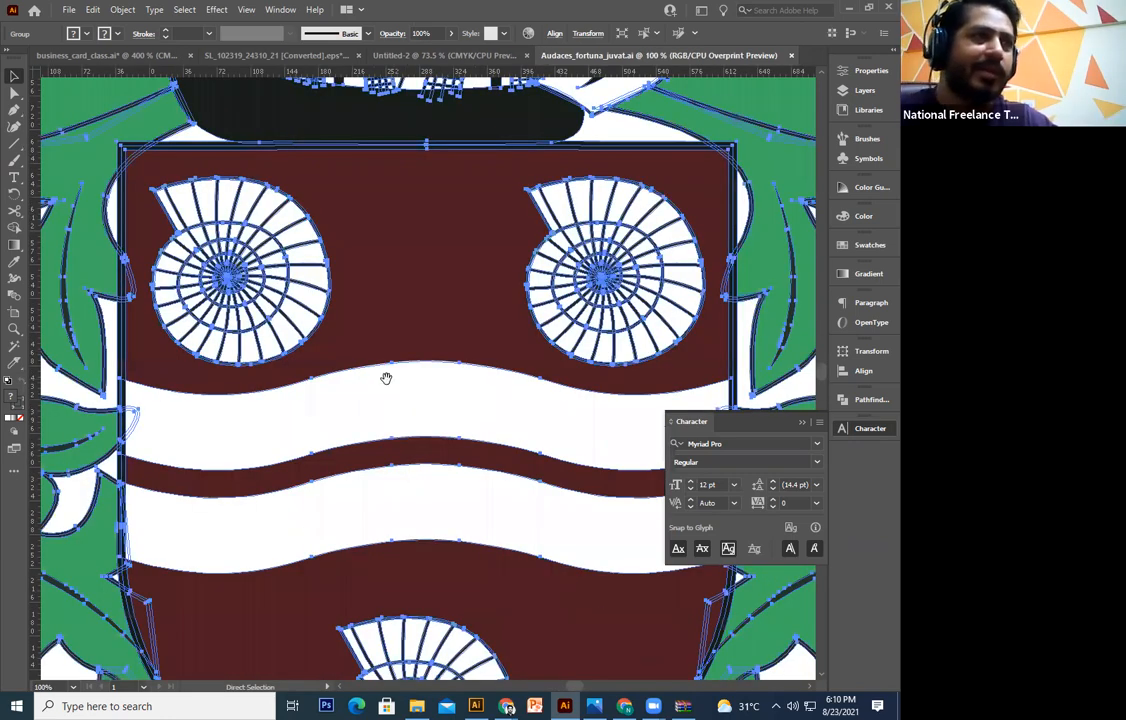
pyautogui.scroll(-2, 315, 385)
pyautogui.scroll(4, 341, 394)
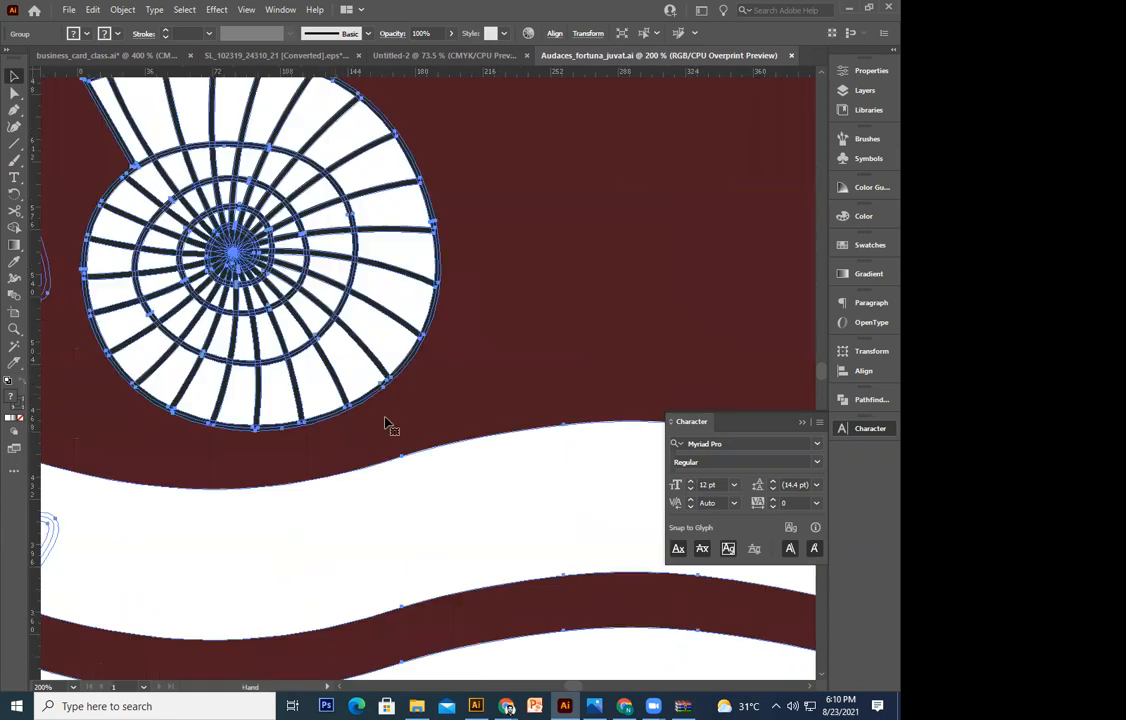
pyautogui.scroll(-1, 386, 422)
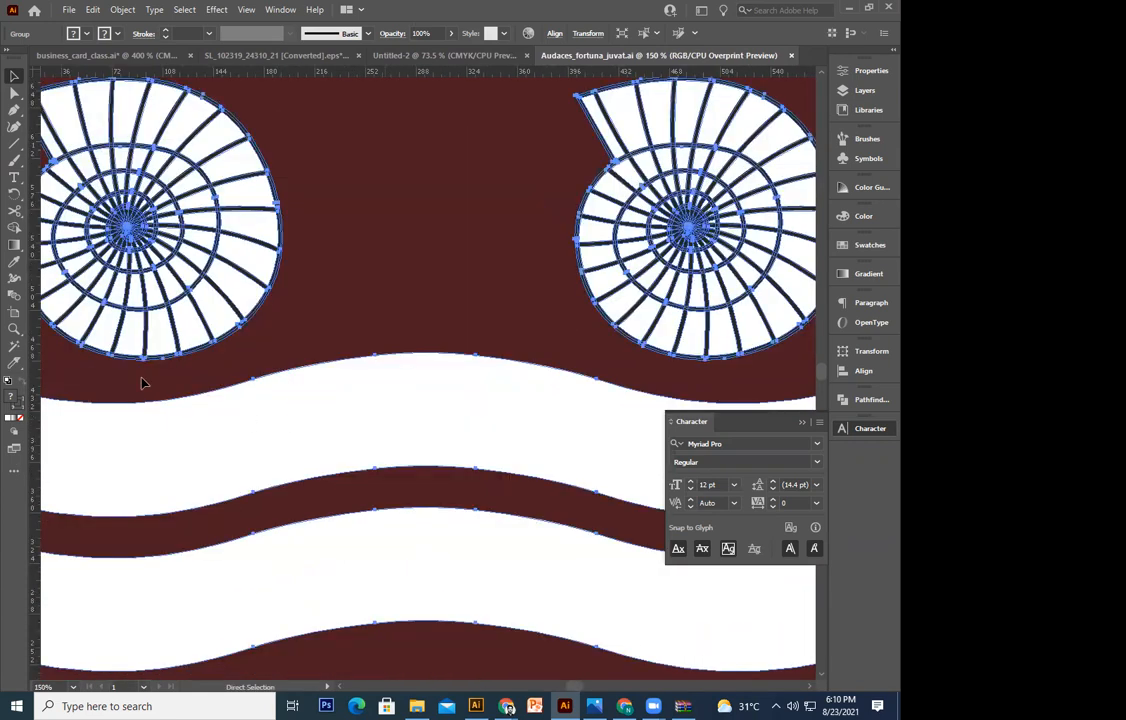
pyautogui.hotkey('ctrl', '-')
pyautogui.hotkey('ctrl', '-')
pyautogui.hotkey('ctrl', '-')
pyautogui.hotkey('ctrl', '-')
pyautogui.click(146, 383)
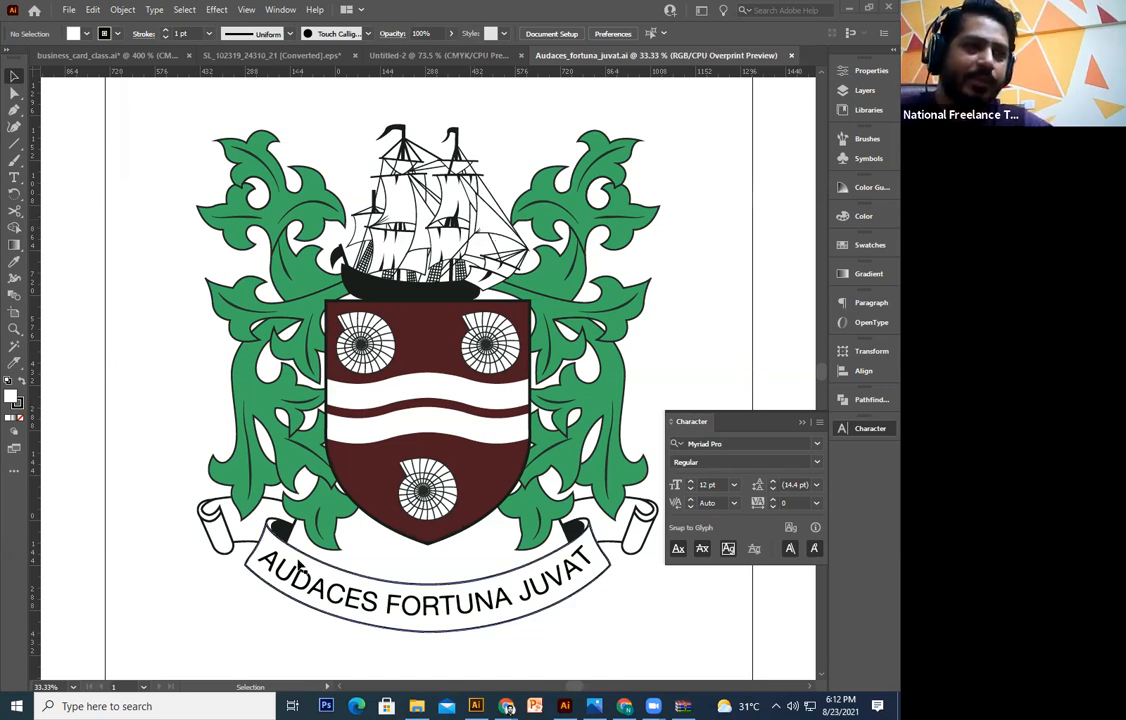
# Reselect the whole coat of arms, inspect its outlines and anchor points as an overview and enlarged, and deselect it
pyautogui.moveTo(377, 589); pyautogui.dragTo(219, 559)
pyautogui.scroll(-2, 260, 533)
pyautogui.click(247, 519)
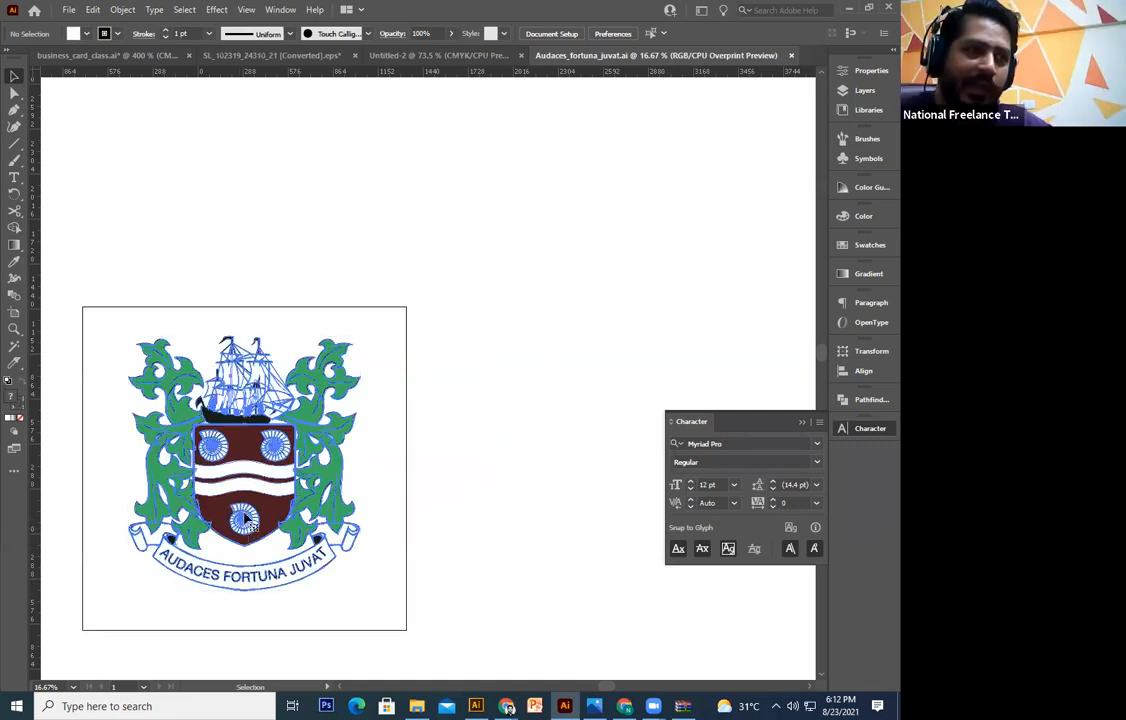
pyautogui.press('a')
pyautogui.scroll(2, 247, 521)
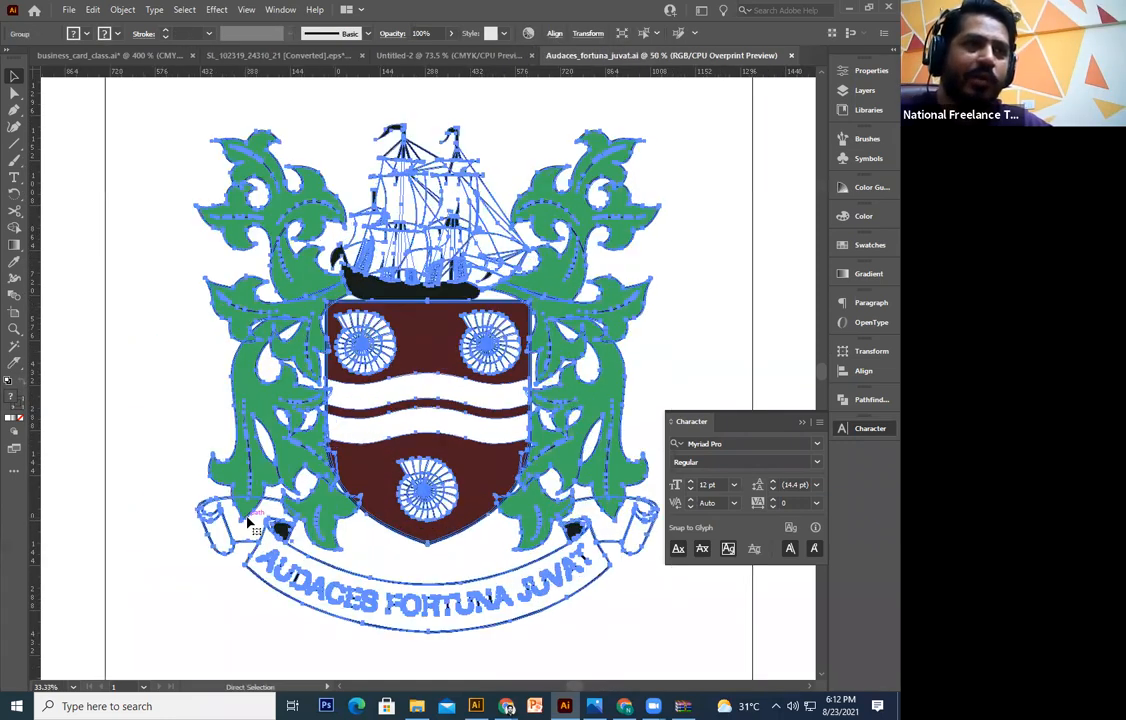
pyautogui.scroll(1, 248, 521)
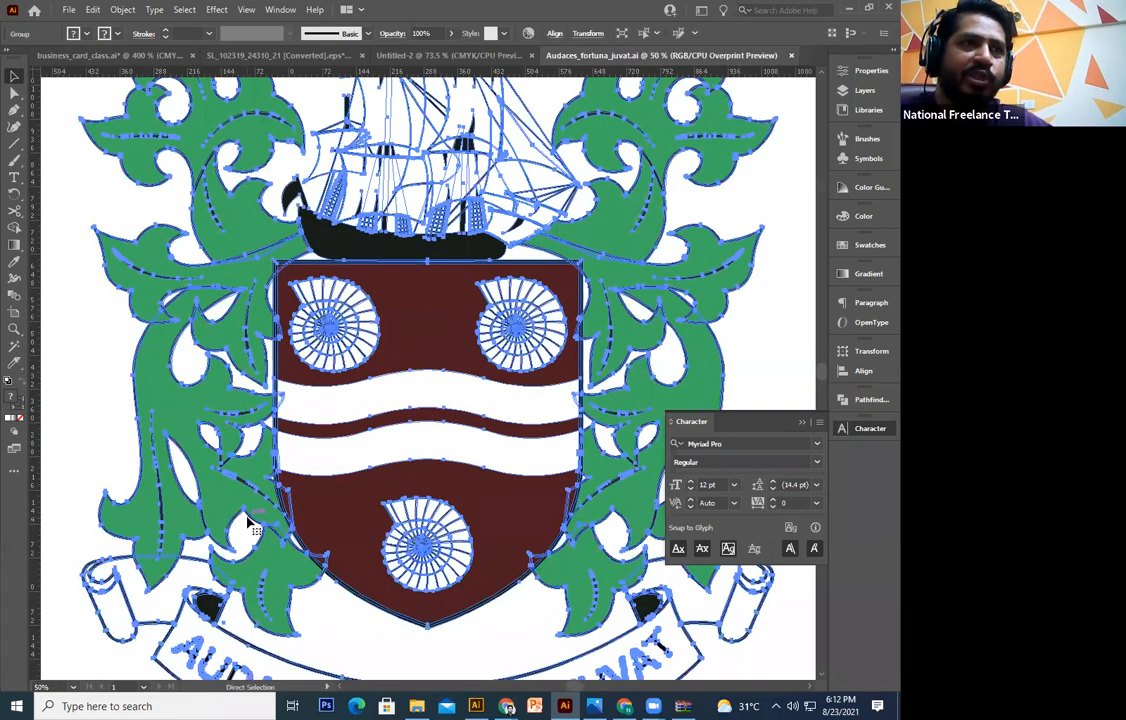
pyautogui.press('v')
pyautogui.hotkey('ctrl', '+')
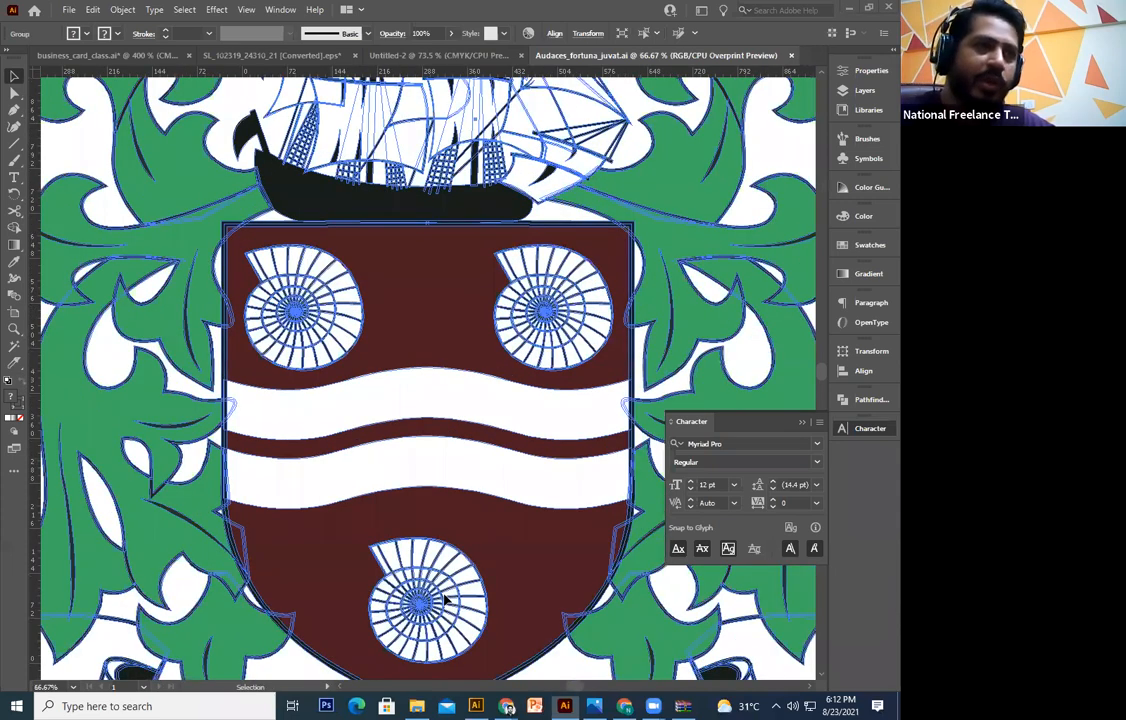
pyautogui.scroll(-3, 329, 473)
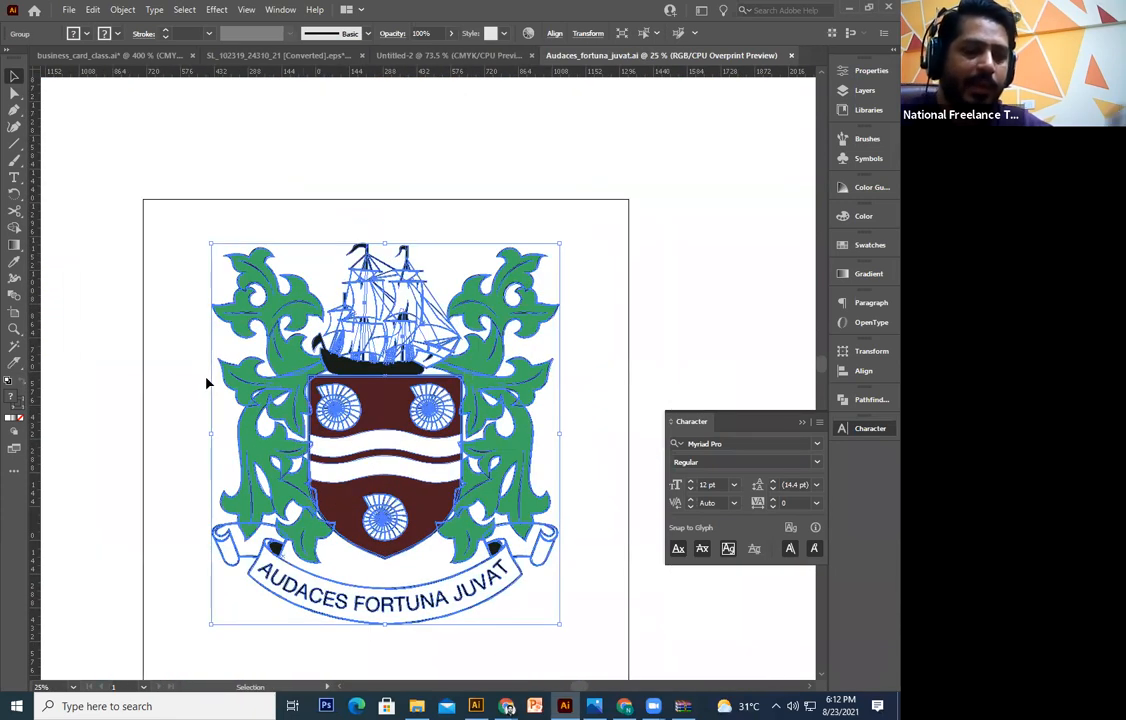
pyautogui.click(170, 400)
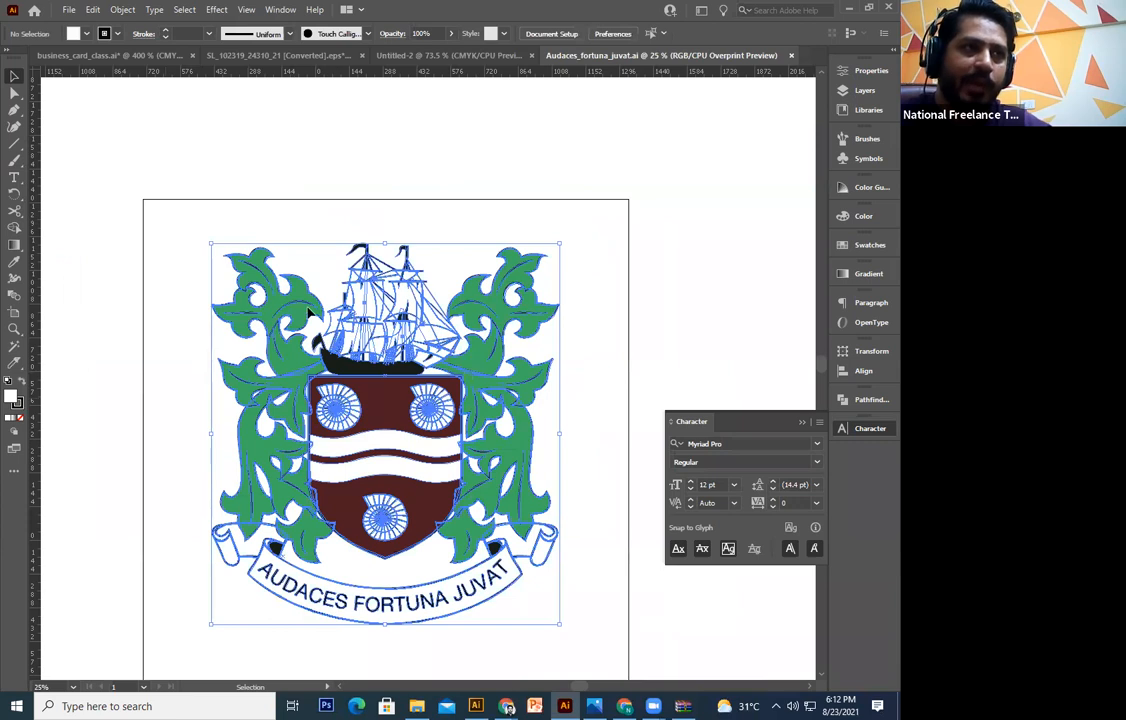
pyautogui.click(176, 447)
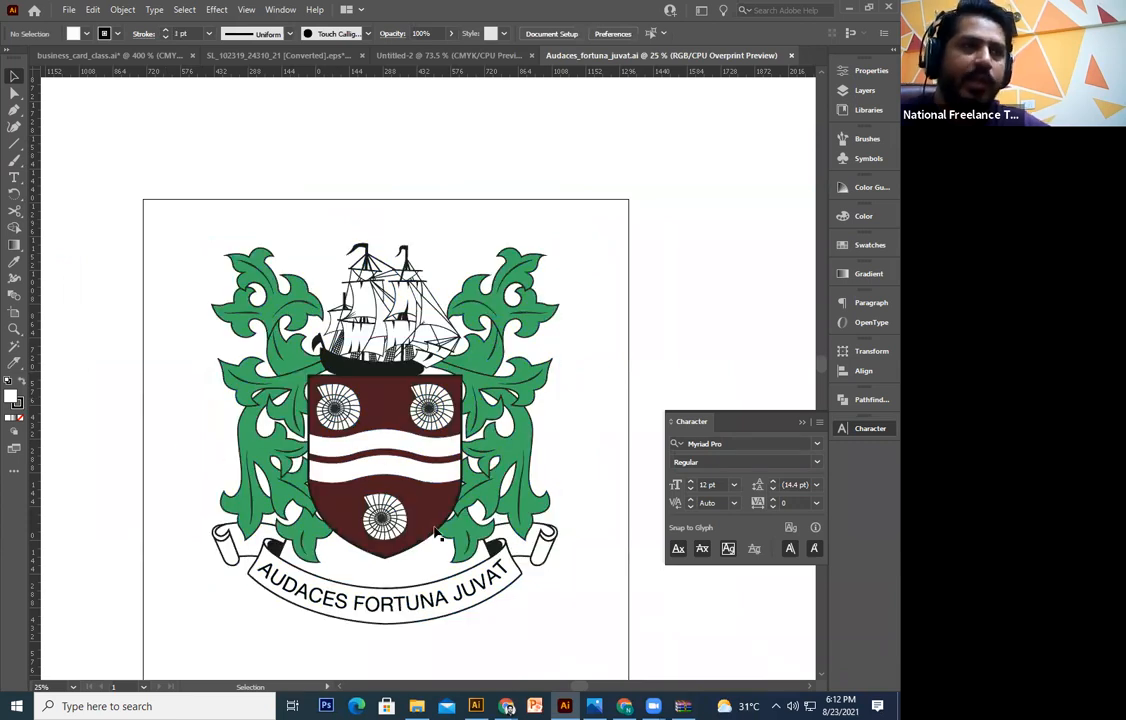
pyautogui.click(553, 465)
pyautogui.click(555, 467)
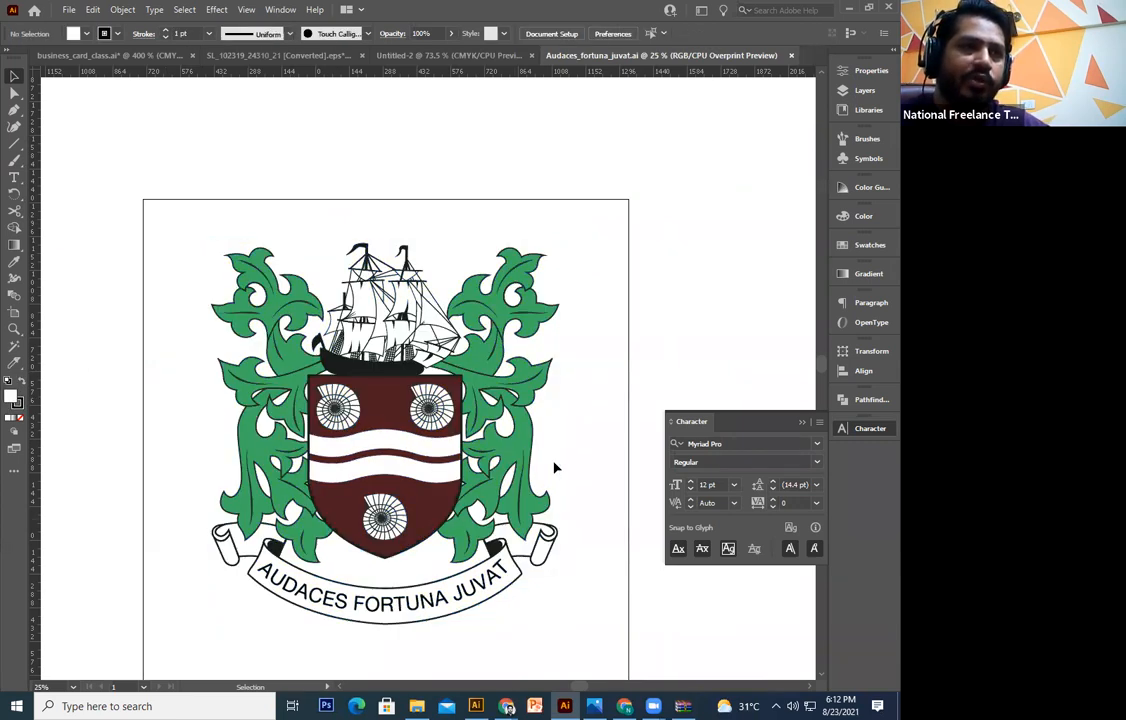
pyautogui.click(373, 521)
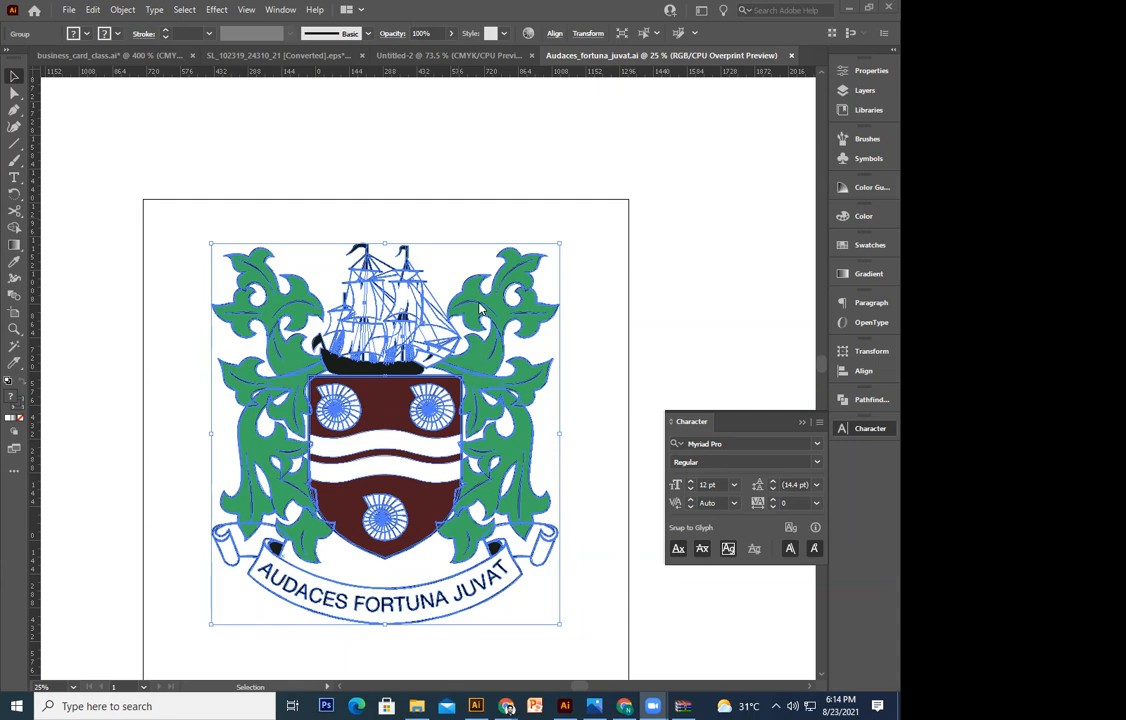
pyautogui.click(776, 706)
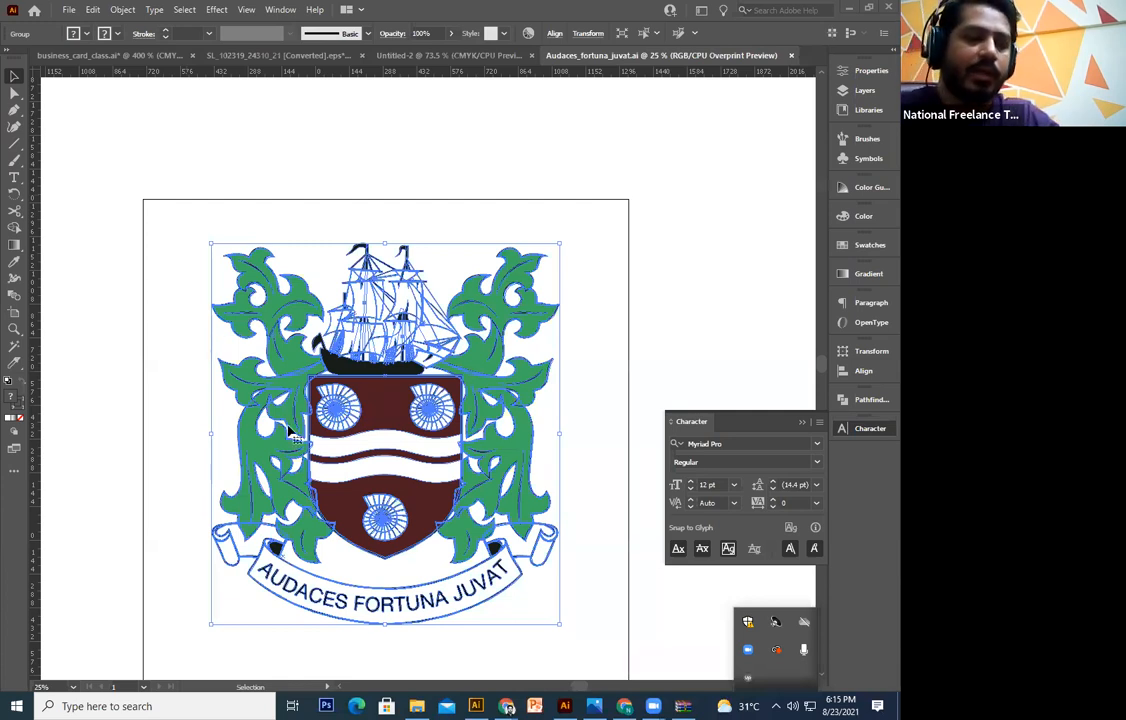
pyautogui.click(154, 375)
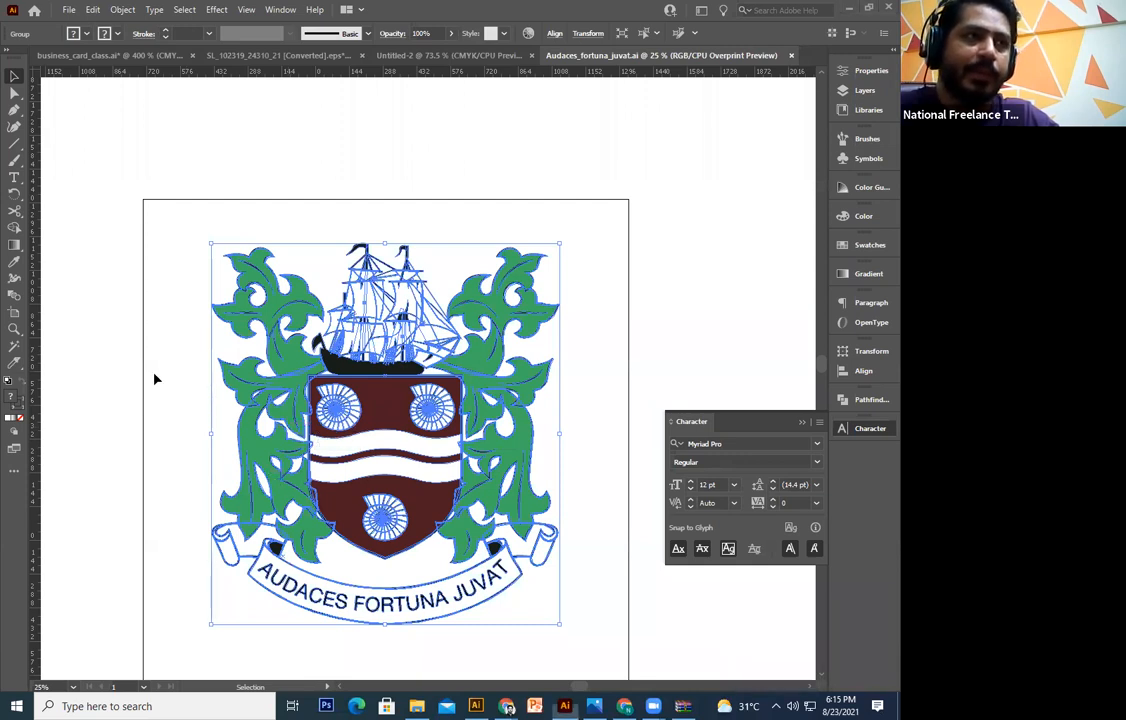
pyautogui.press('space')
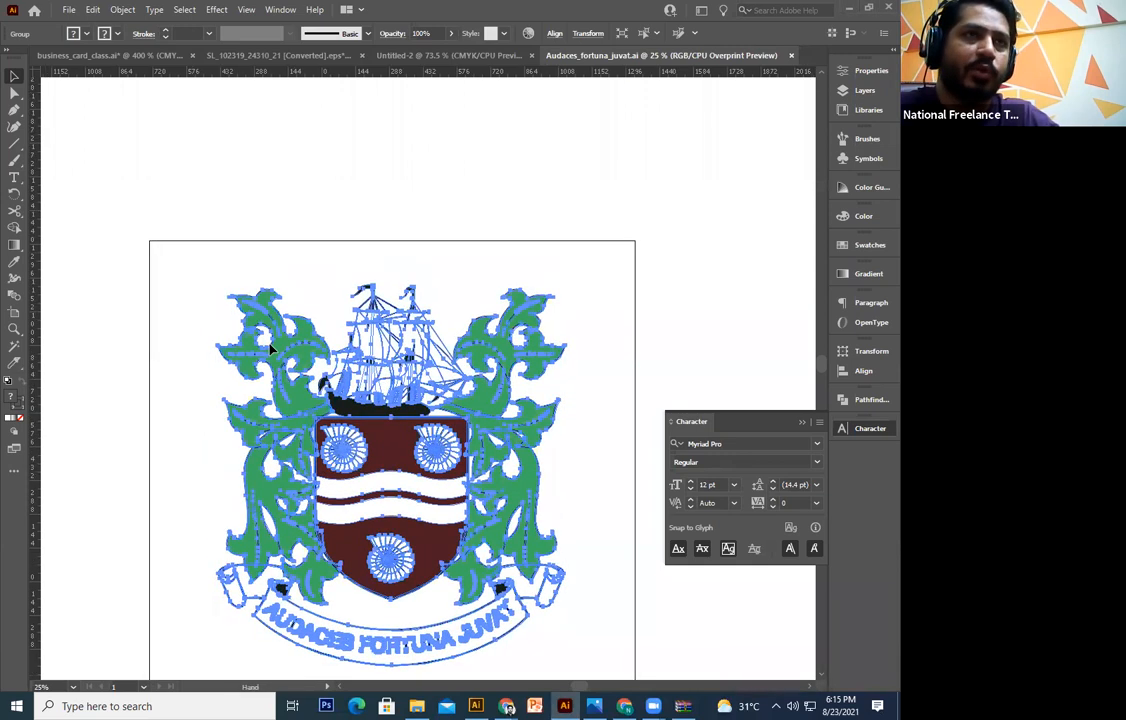
pyautogui.moveTo(243, 197); pyautogui.dragTo(269, 347)
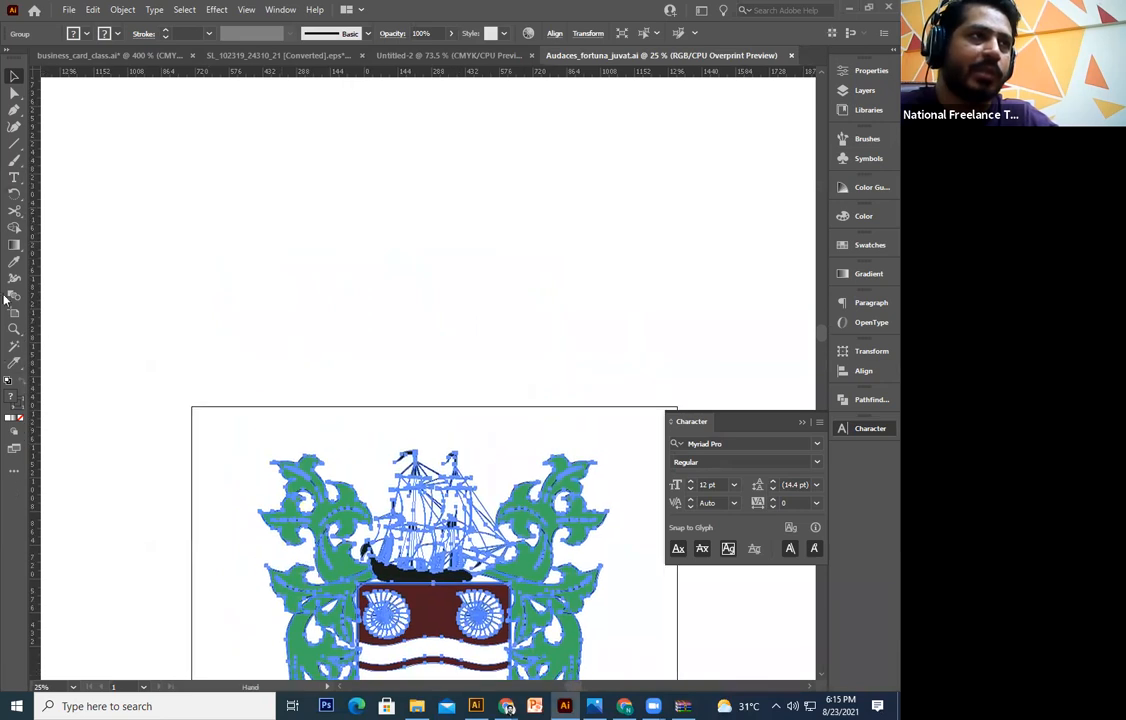
pyautogui.rightClick(14, 210)
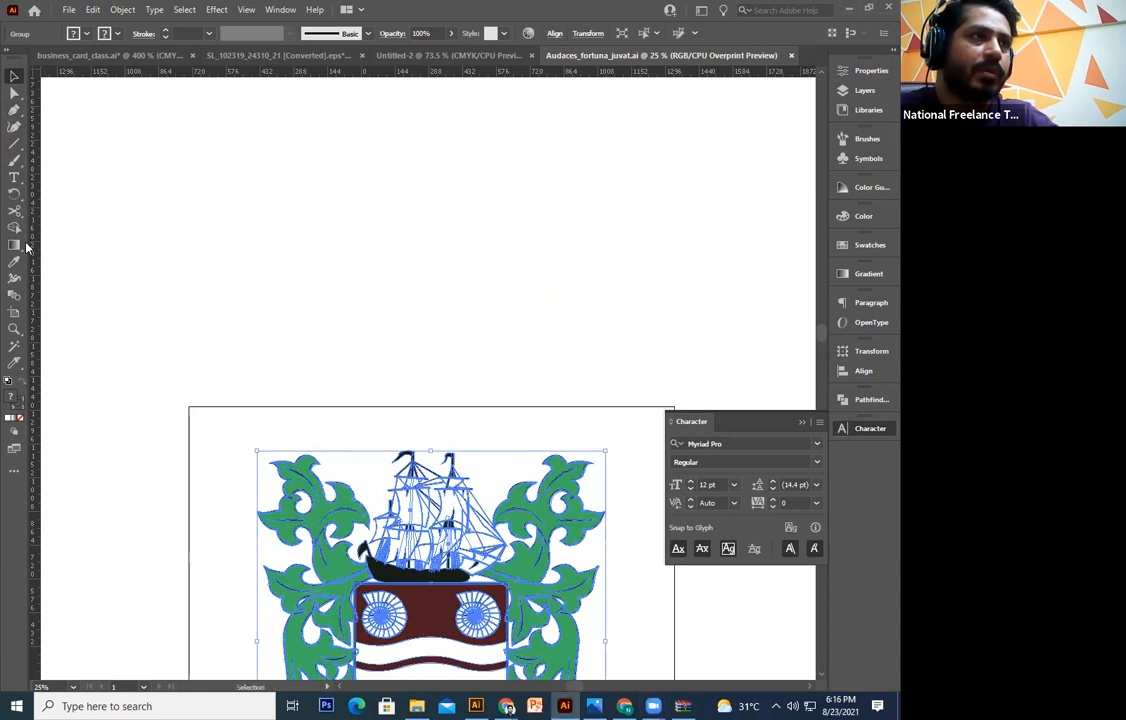
# Look briefly at the blue business card document and switch to business_card_class.ai
pyautogui.click(266, 56)
pyautogui.click(475, 260)
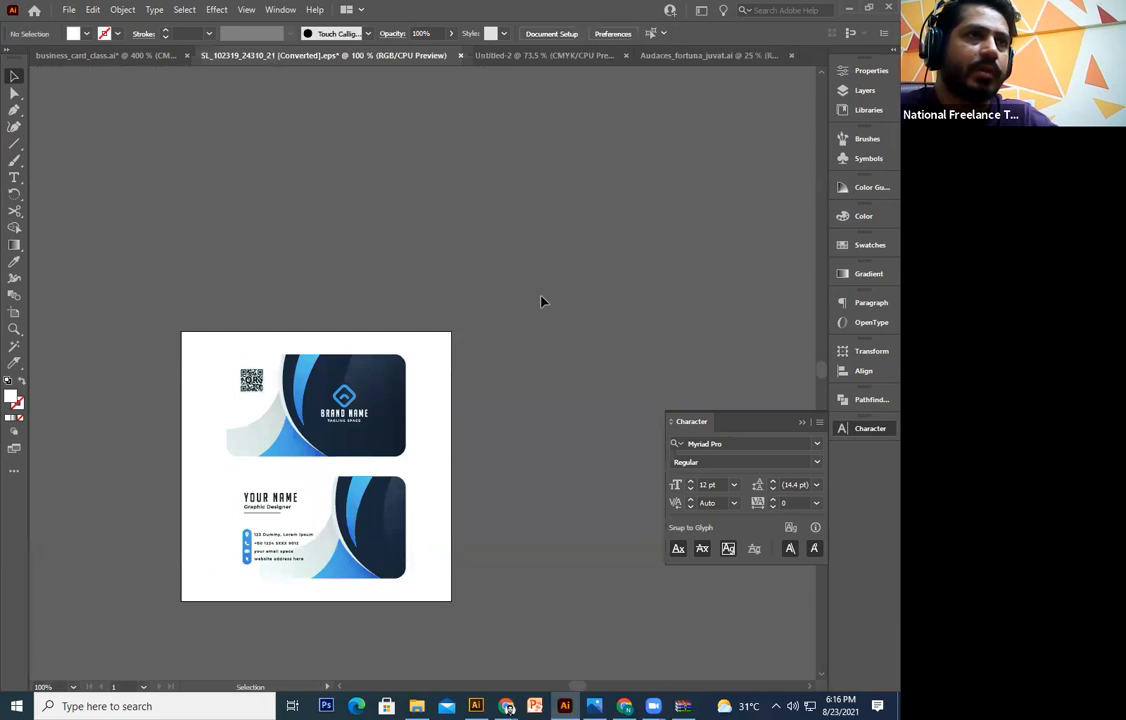
pyautogui.hotkey('ctrl', 'Tab')
pyautogui.click(104, 56)
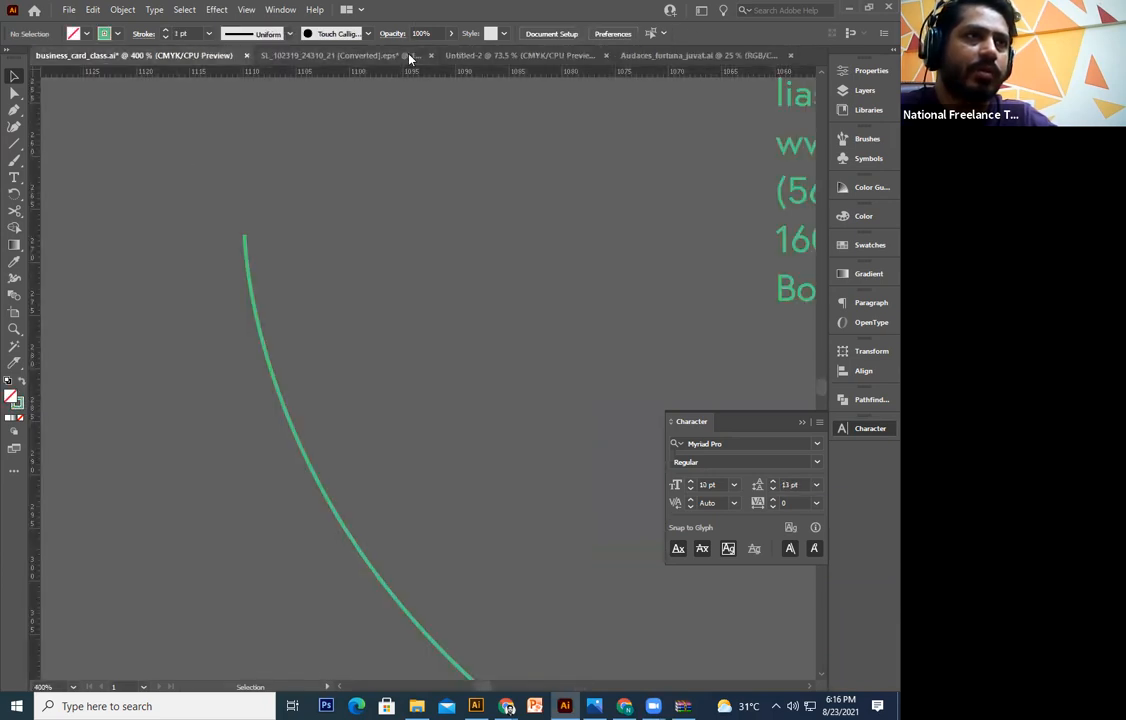
# Draw a circle with the Ellipse tool in the empty area below the green contact text blocks
pyautogui.scroll(-2, 390, 387)
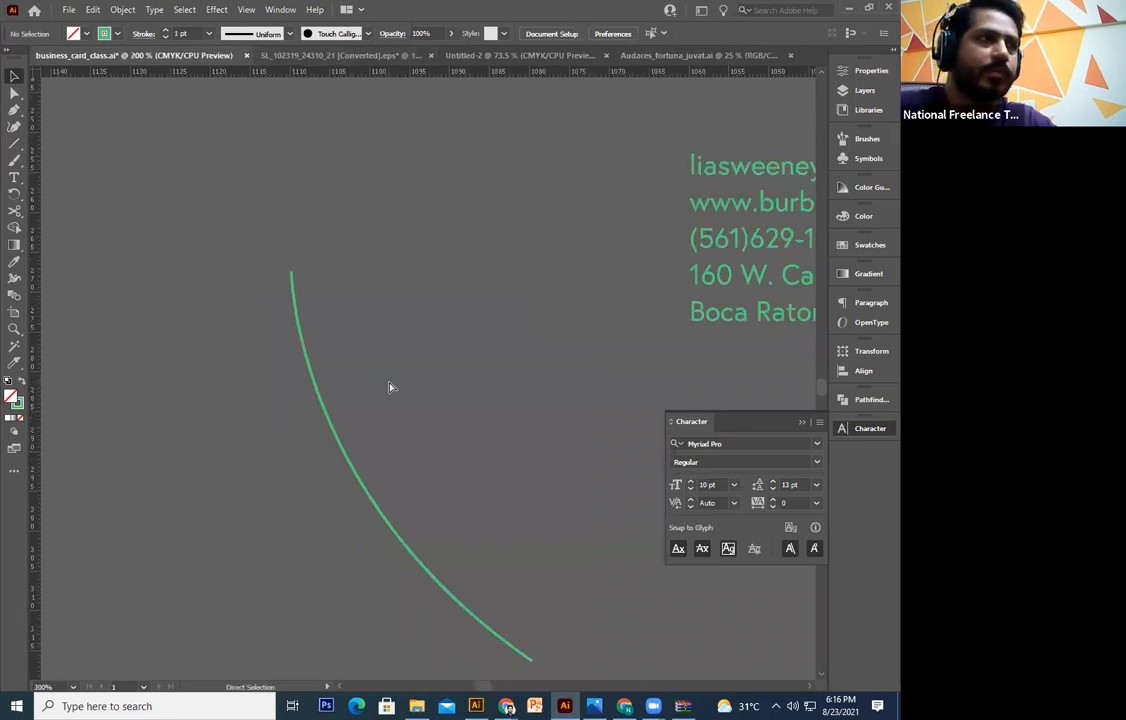
pyautogui.scroll(-2, 390, 387)
pyautogui.moveTo(24, 146); pyautogui.dragTo(92, 157)
pyautogui.scroll(-3, 324, 400)
pyautogui.hscroll(2, 324, 400)
pyautogui.moveTo(321, 391); pyautogui.dragTo(474, 543)
pyautogui.click(14, 77)
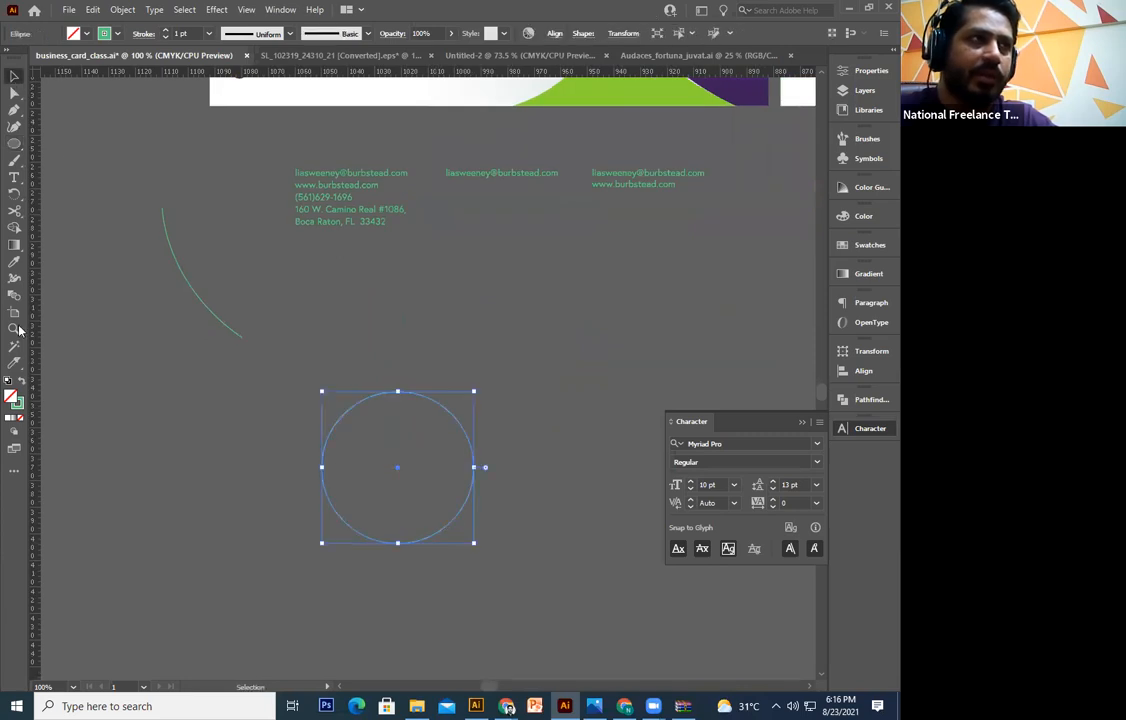
# Swap the circle's fill and stroke to make it solid green without an outline
pyautogui.hotkey('shift', 'x')
pyautogui.moveTo(465, 421); pyautogui.dragTo(388, 458)
pyautogui.click(442, 508)
pyautogui.click(395, 529)
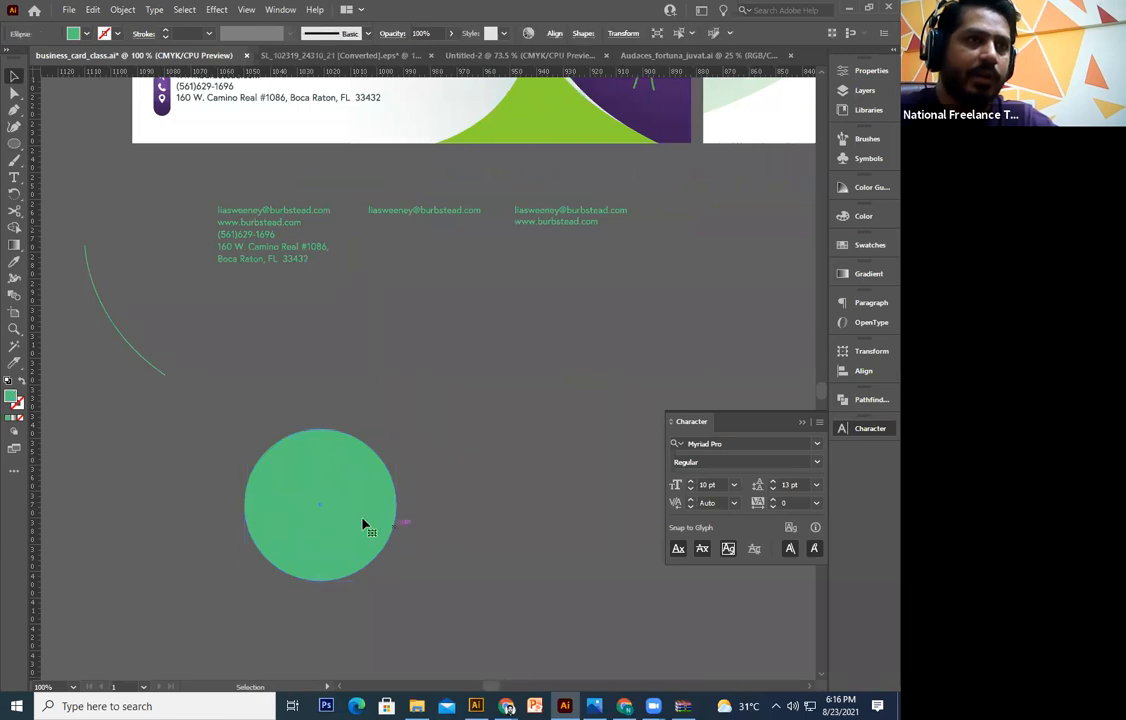
# Duplicate the green circle twice horizontally, one copy to each side, so that all three circles overlap
pyautogui.moveTo(352, 528); pyautogui.dragTo(428, 528)
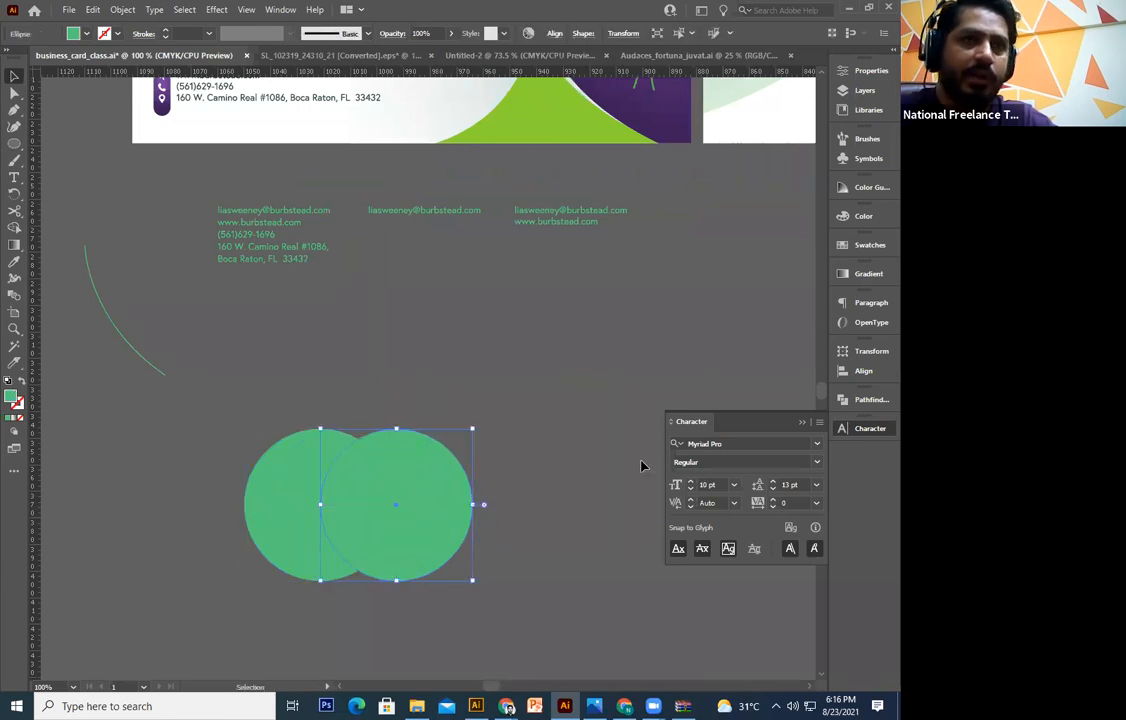
pyautogui.keyDown('shift'); pyautogui.click(390, 532); pyautogui.keyUp('shift')
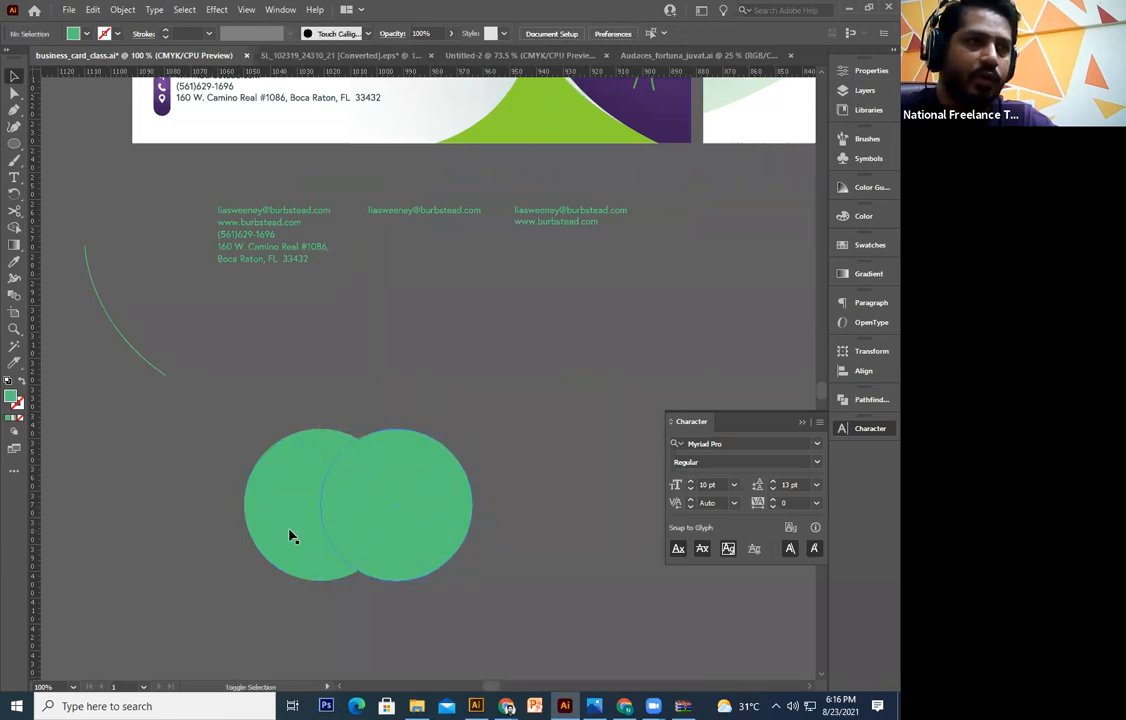
pyautogui.click(398, 532)
pyautogui.moveTo(425, 540); pyautogui.dragTo(334, 543)
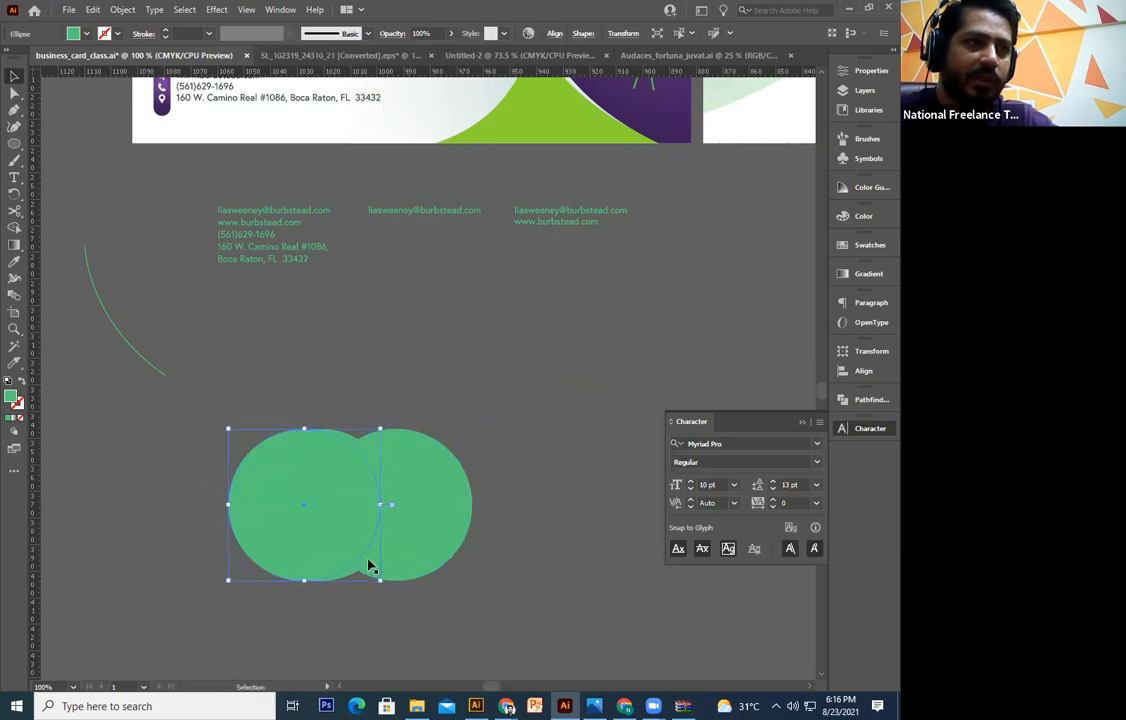
pyautogui.keyDown('shift'); pyautogui.click(352, 550); pyautogui.keyUp('shift')
pyautogui.click(356, 554)
pyautogui.keyDown('shift'); pyautogui.click(347, 557); pyautogui.keyUp('shift')
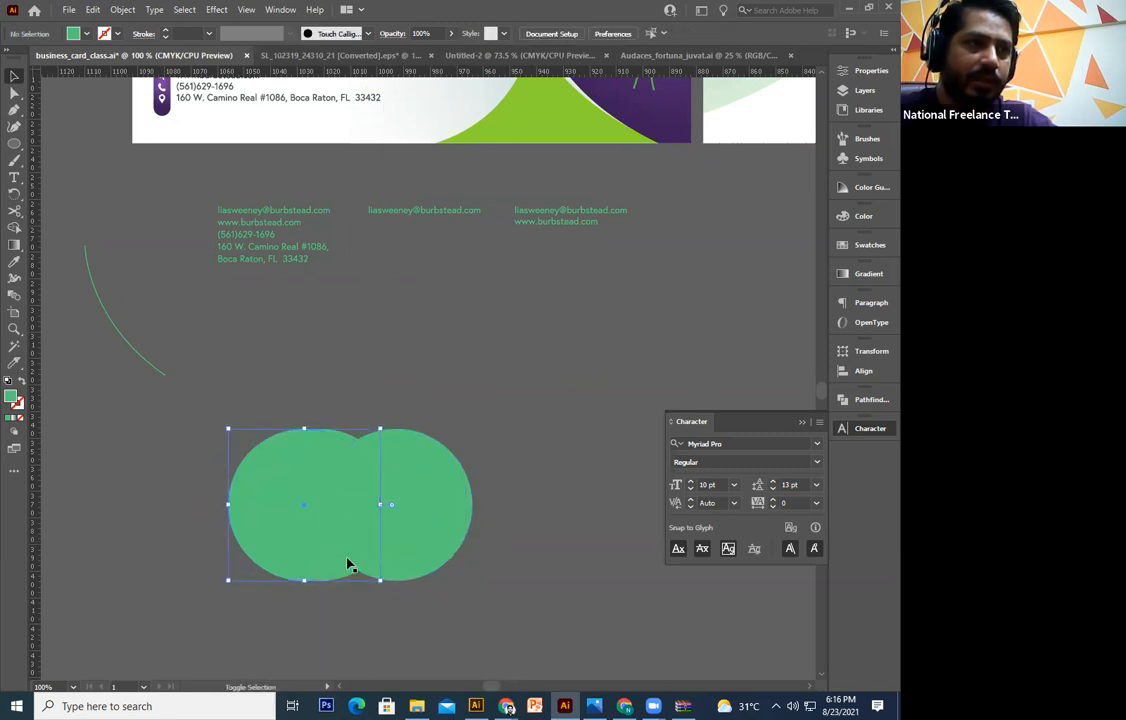
# Duplicate the leftmost green circle horizontally onto the far side of the overlapping circles
pyautogui.click(354, 560)
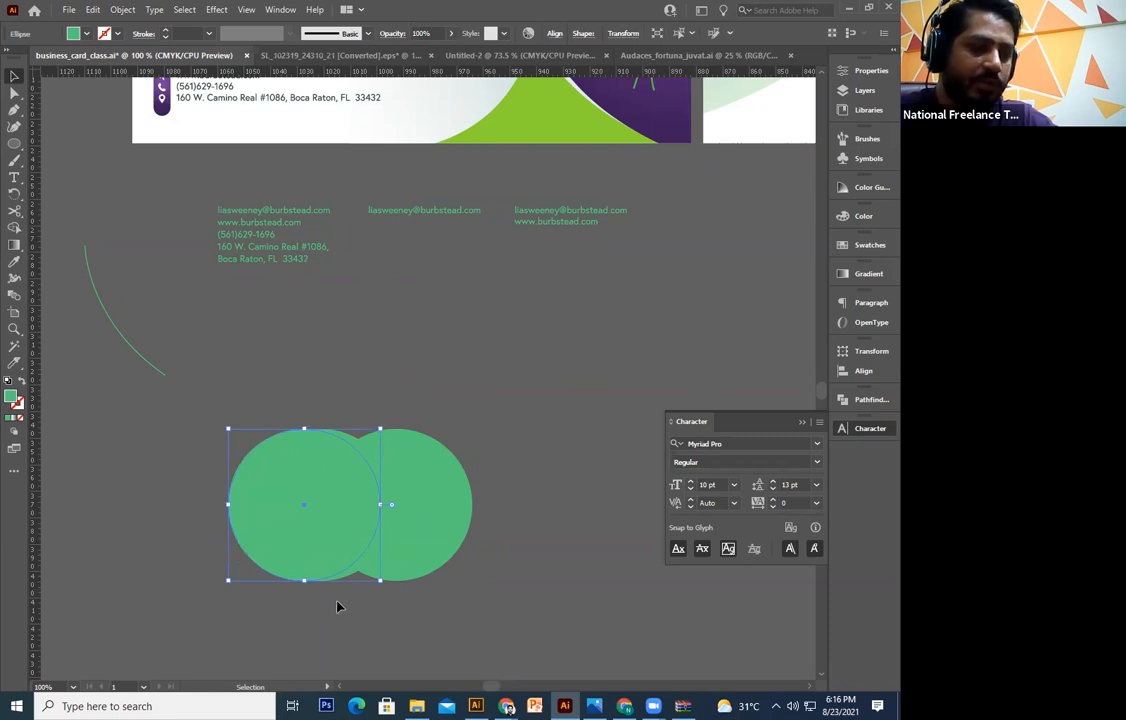
pyautogui.keyDown('shift'); pyautogui.click(324, 570); pyautogui.keyUp('shift')
pyautogui.click(323, 566)
pyautogui.moveTo(324, 565); pyautogui.dragTo(416, 565)
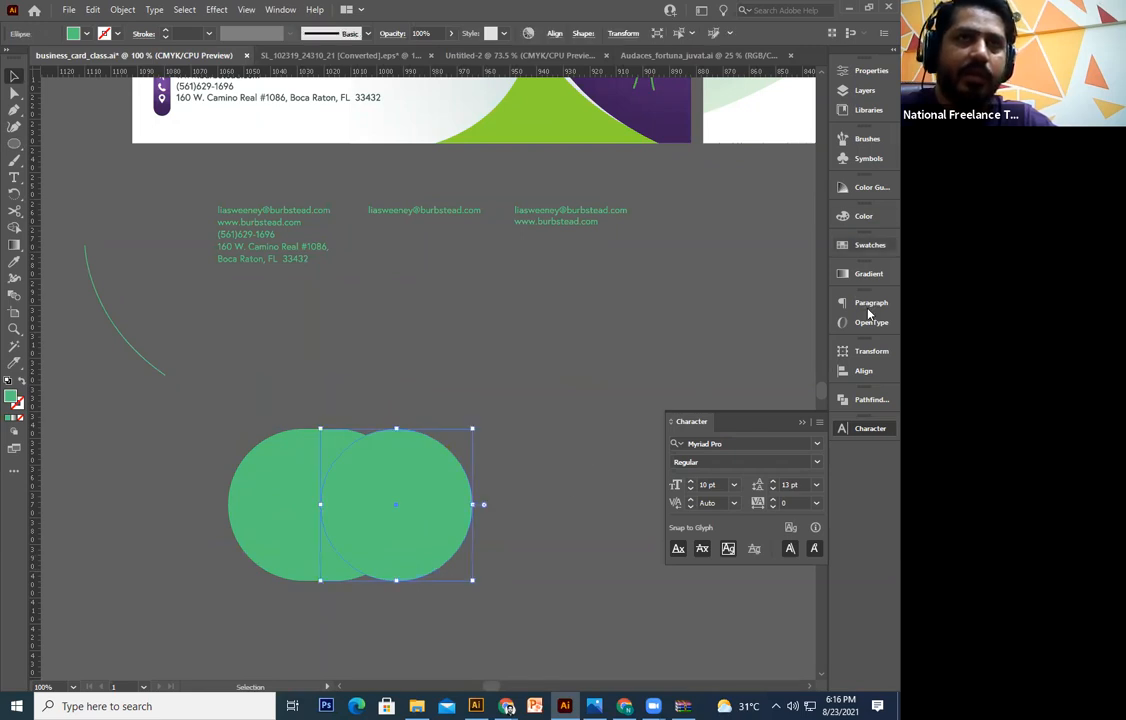
# Recolor three of the overlapping green circles with red, orange and purple swatches
pyautogui.click(867, 246)
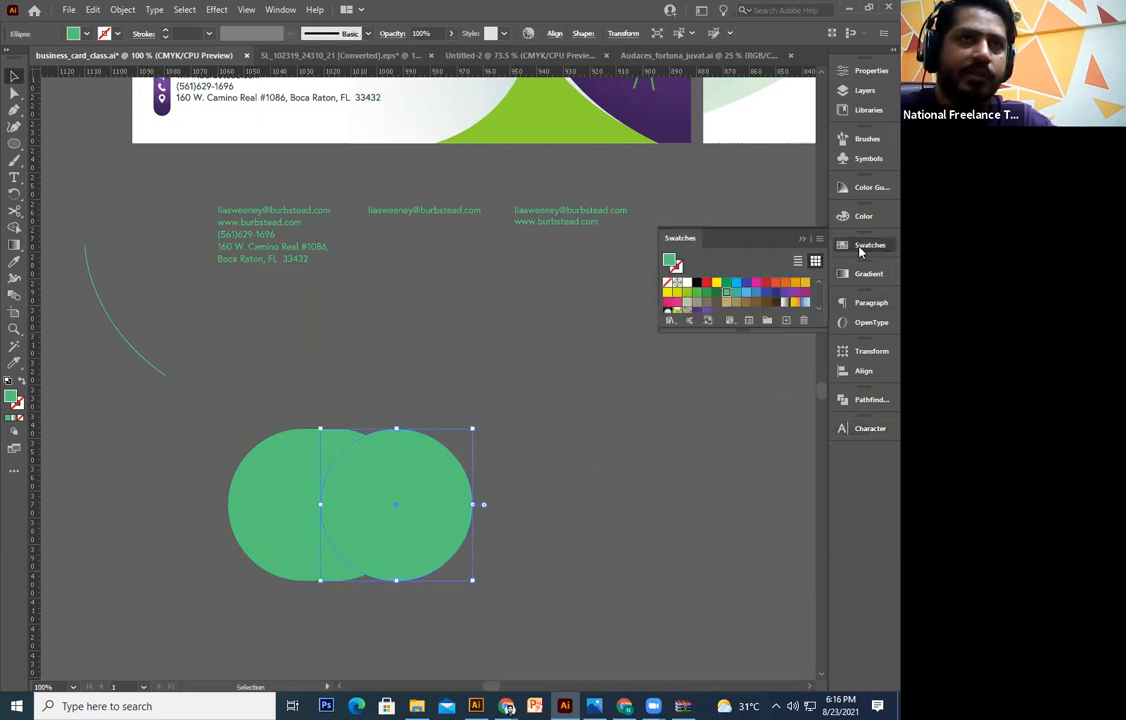
pyautogui.click(776, 282)
pyautogui.click(271, 536)
pyautogui.click(795, 282)
pyautogui.click(236, 480)
pyautogui.click(784, 295)
# Spread the overlapping circles apart, moving the orange one lower, so that every color shows
pyautogui.click(465, 463)
pyautogui.click(327, 437)
pyautogui.moveTo(336, 474); pyautogui.dragTo(336, 558)
pyautogui.click(528, 510)
pyautogui.click(296, 456)
pyautogui.keyDown('shift'); pyautogui.click(353, 538); pyautogui.keyUp('shift')
pyautogui.click(554, 462)
pyautogui.scroll(-1, 610, 512)
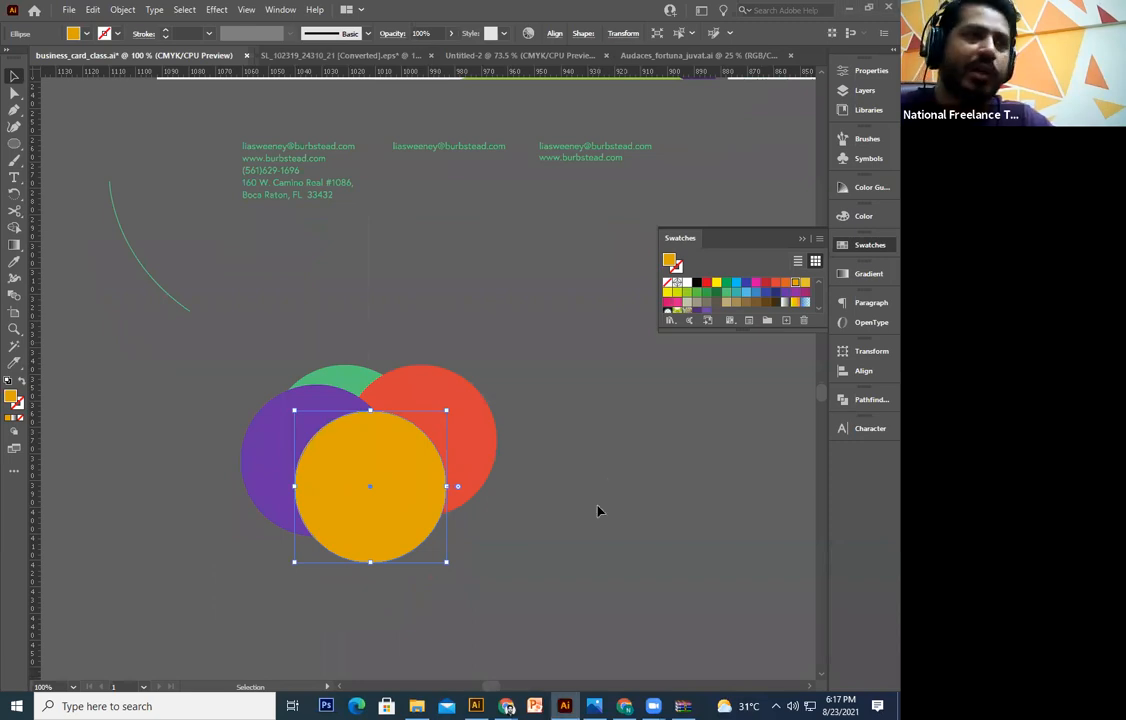
pyautogui.click(535, 535)
pyautogui.scroll(-1, 440, 530)
# Try sending the orange circle behind all the other circles, and undo that stacking change
pyautogui.click(415, 518)
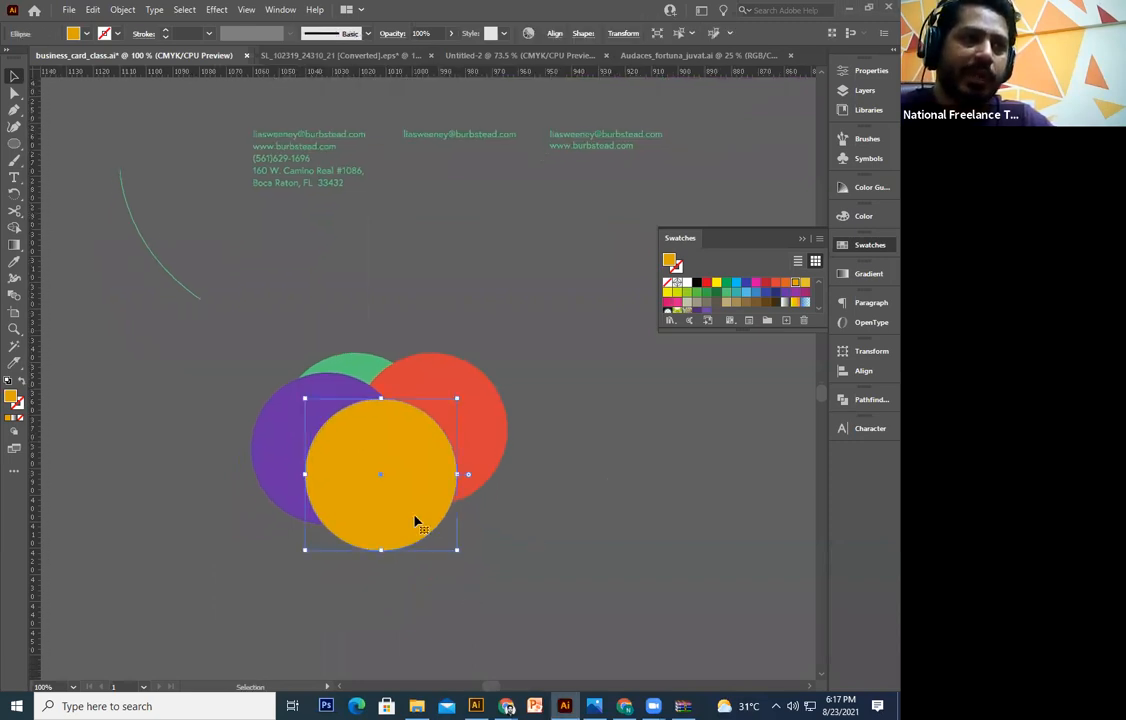
pyautogui.rightClick(416, 518)
pyautogui.moveTo(463, 447)
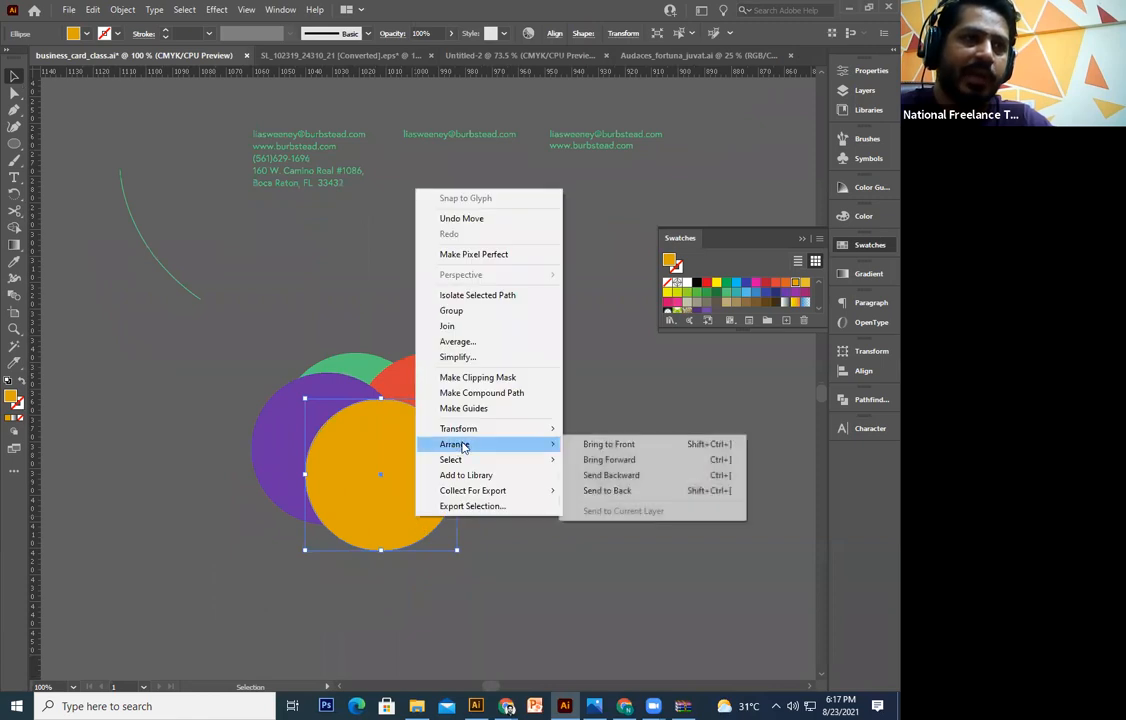
pyautogui.click(665, 492)
pyautogui.click(660, 498)
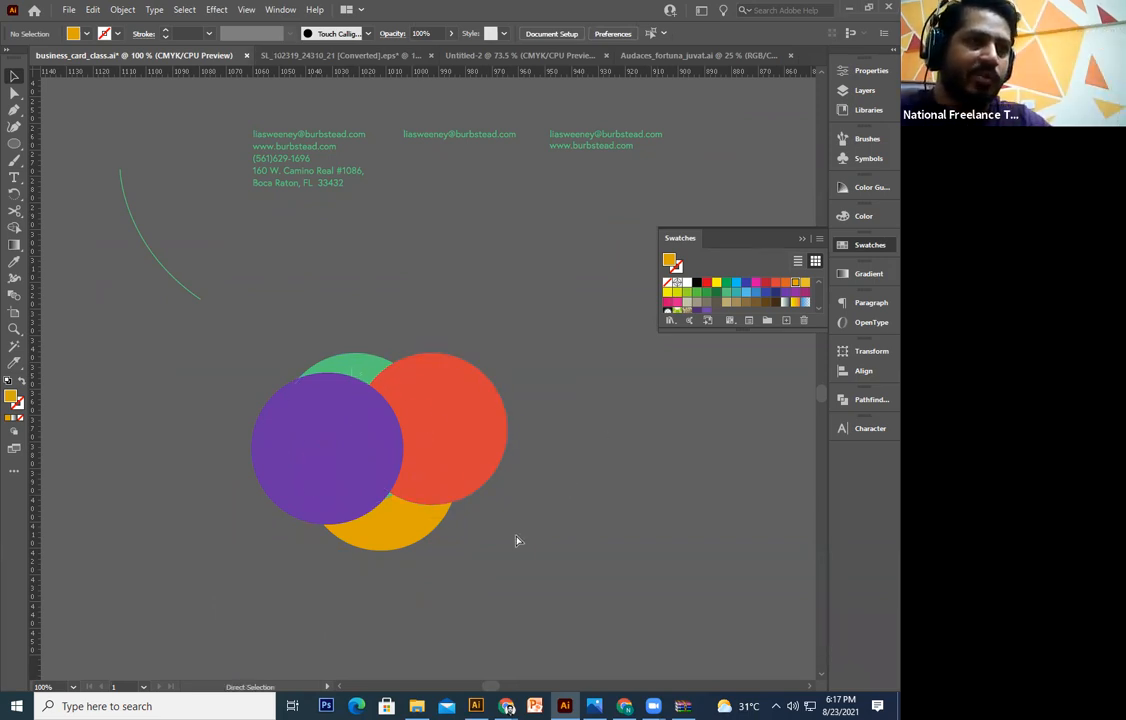
pyautogui.hotkey('ctrl', 'z')
# Send the orange circle backward one level, behind the purple circle
pyautogui.click(350, 508)
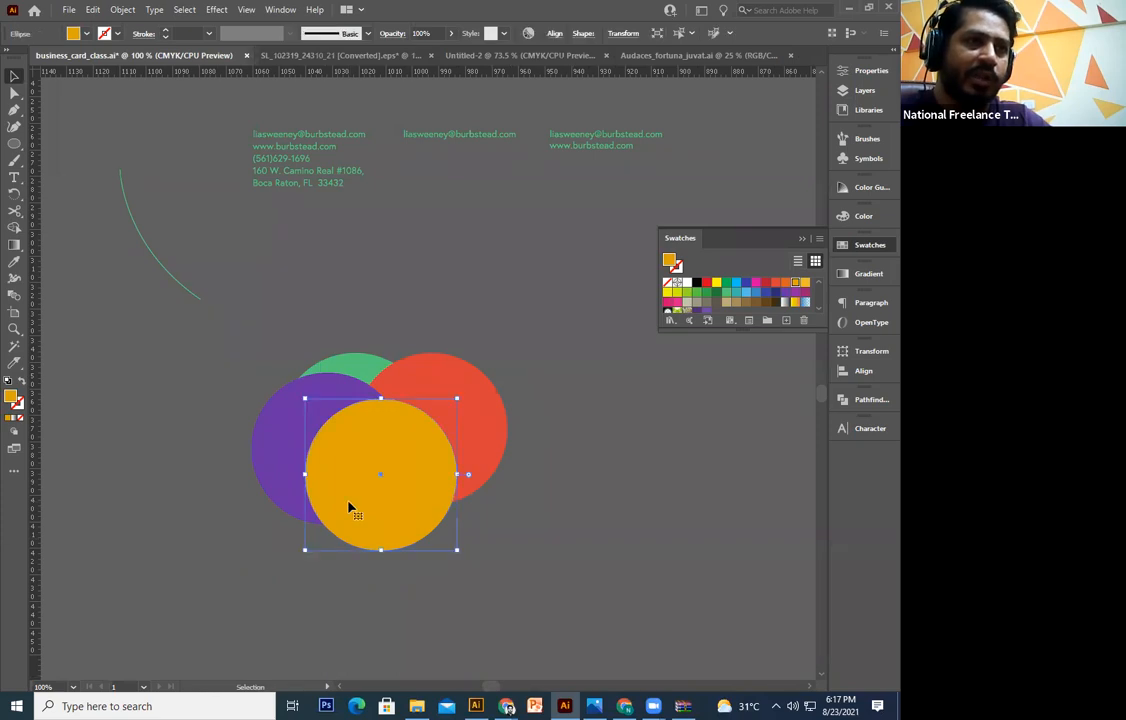
pyautogui.click(268, 494)
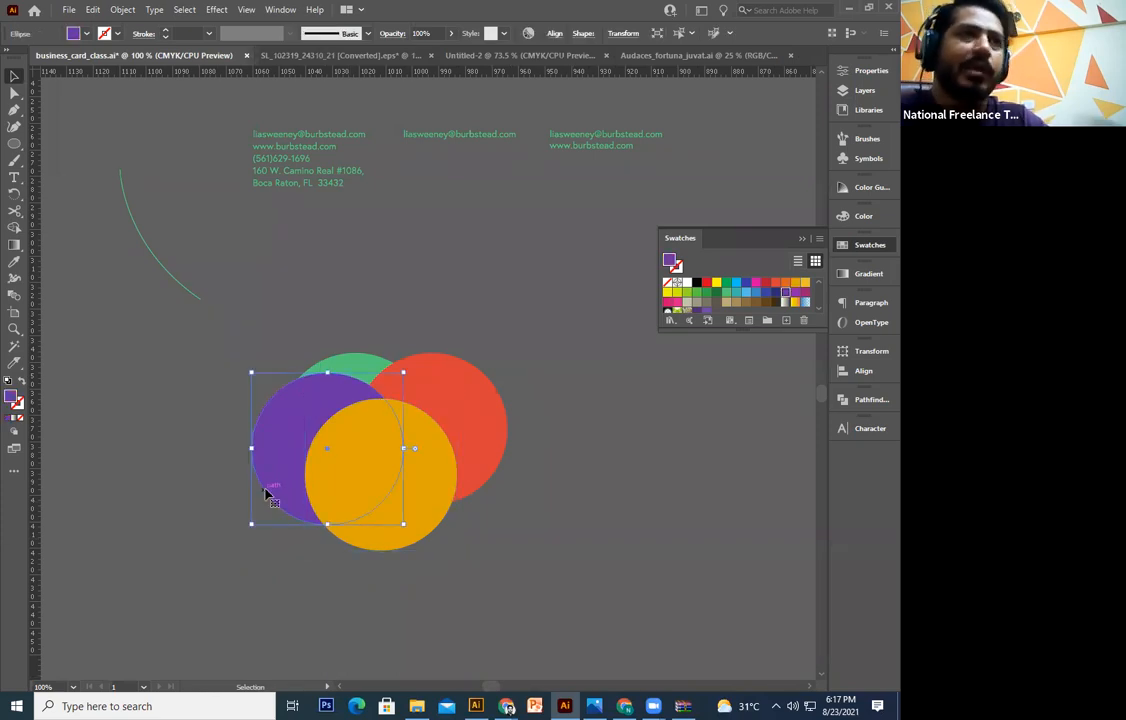
pyautogui.click(503, 633)
pyautogui.click(390, 528)
pyautogui.rightClick(390, 522)
pyautogui.moveTo(446, 449)
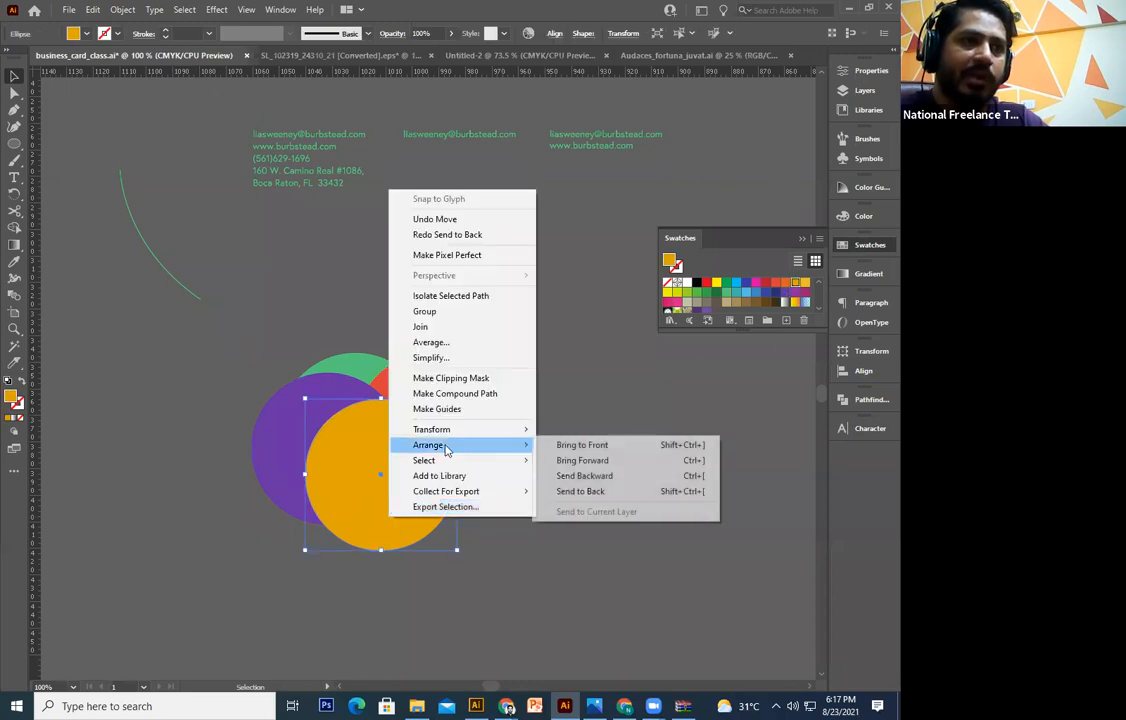
pyautogui.click(609, 478)
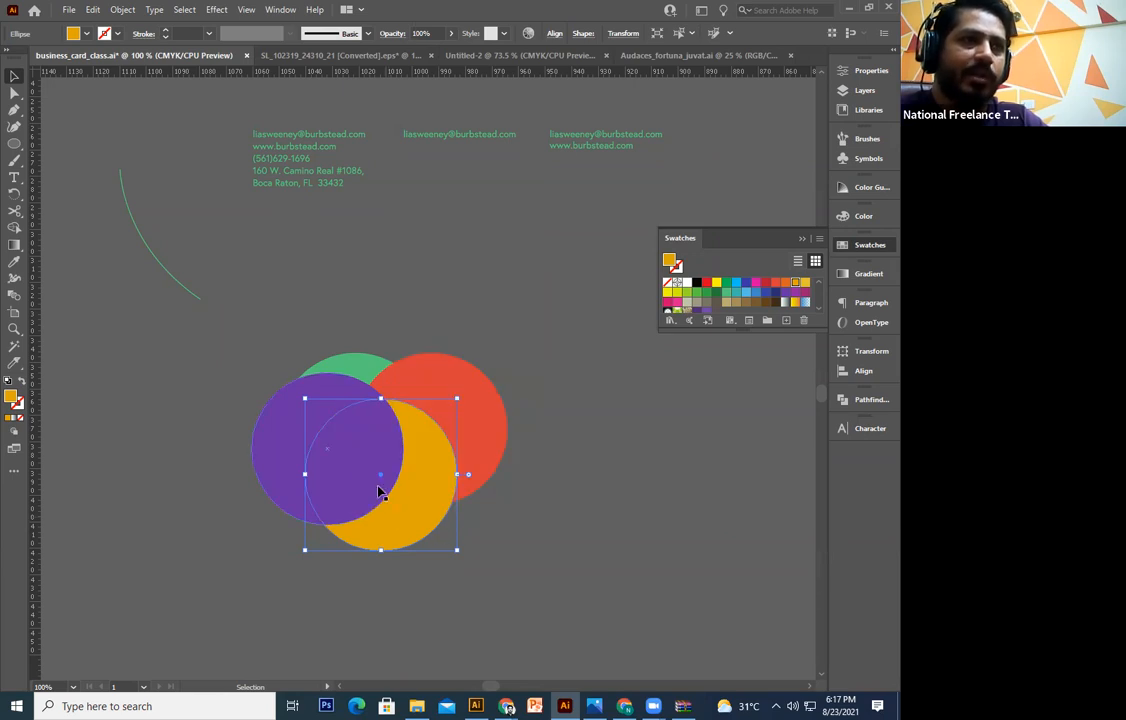
# Send the orange circle backward two more levels, behind the red and green circles
pyautogui.rightClick(420, 515)
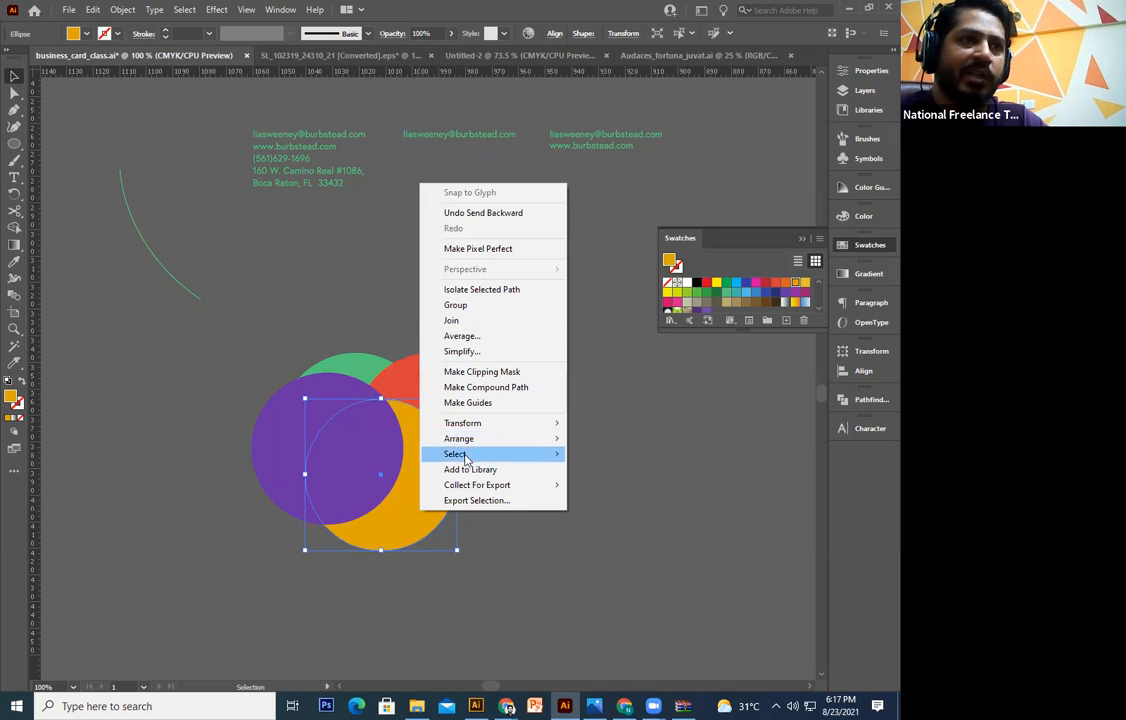
pyautogui.moveTo(446, 440)
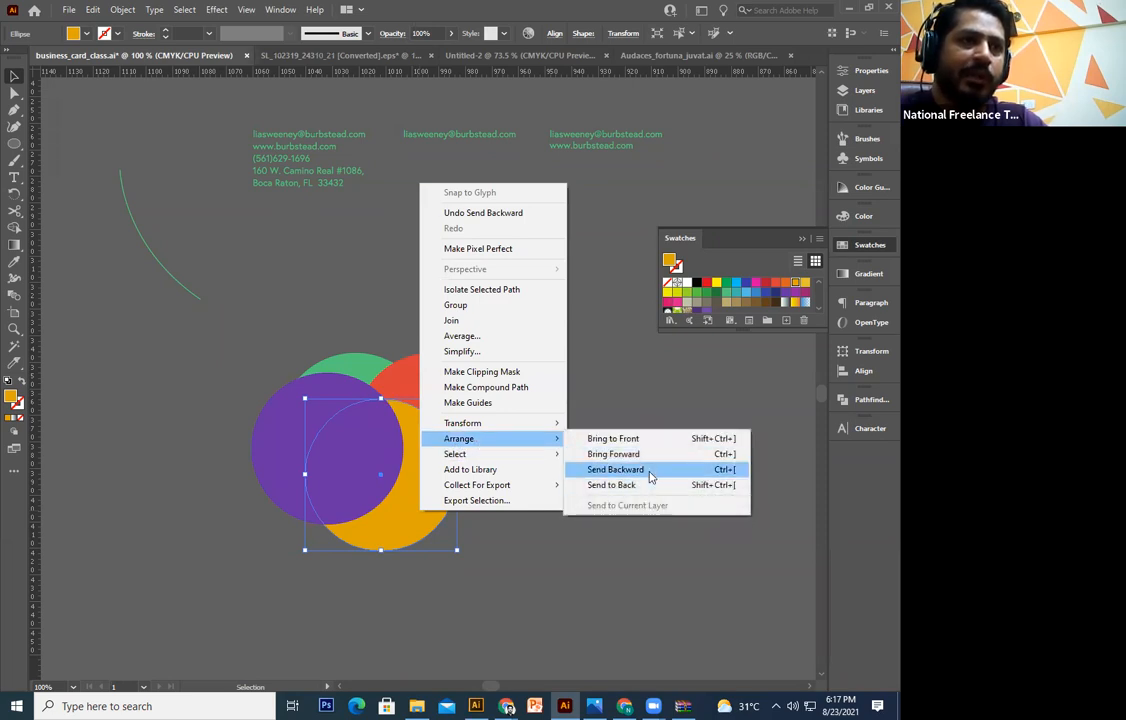
pyautogui.click(648, 473)
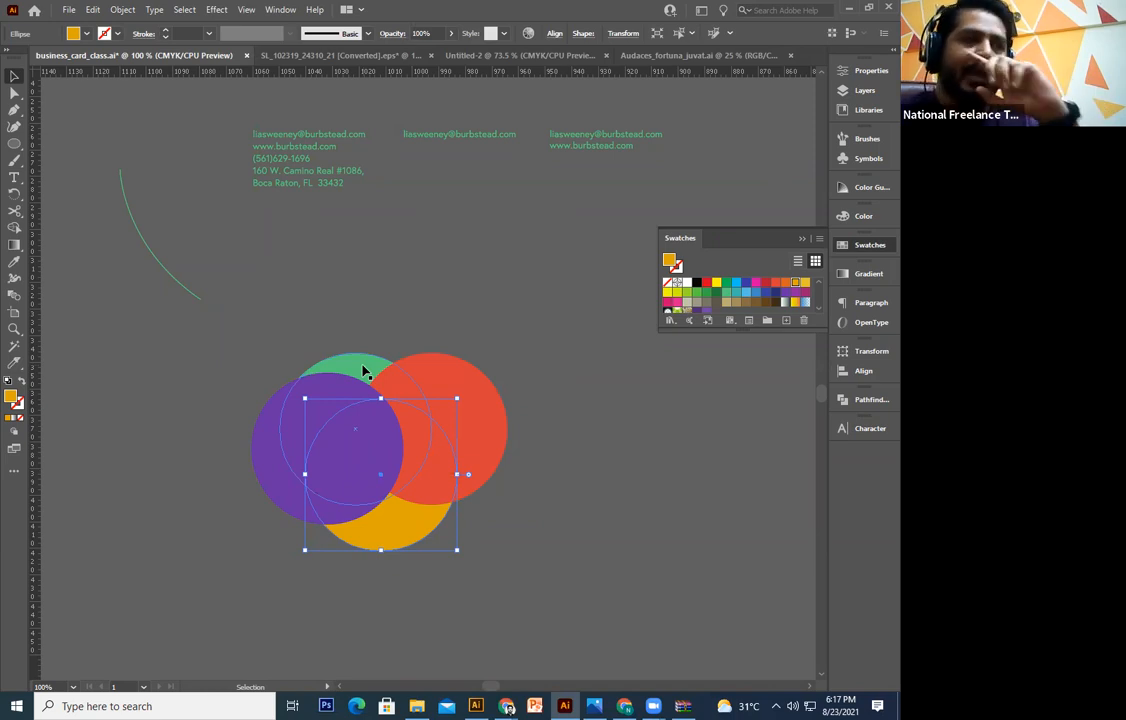
pyautogui.rightClick(413, 547)
pyautogui.moveTo(500, 471)
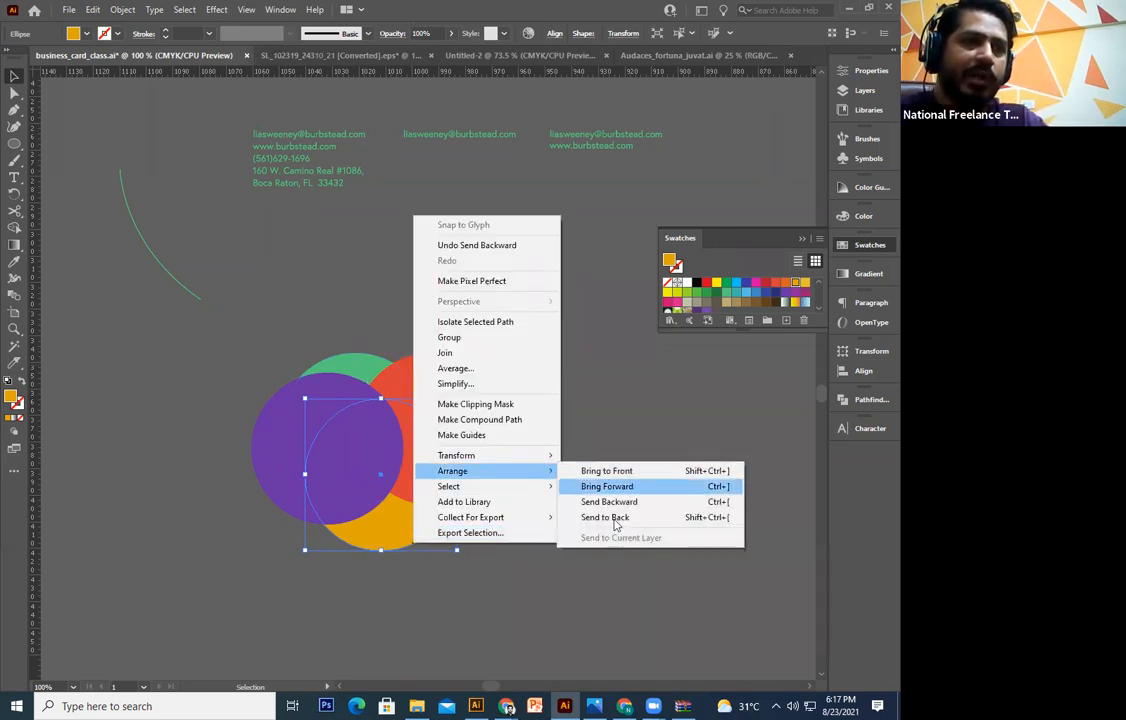
pyautogui.click(610, 502)
pyautogui.click(573, 543)
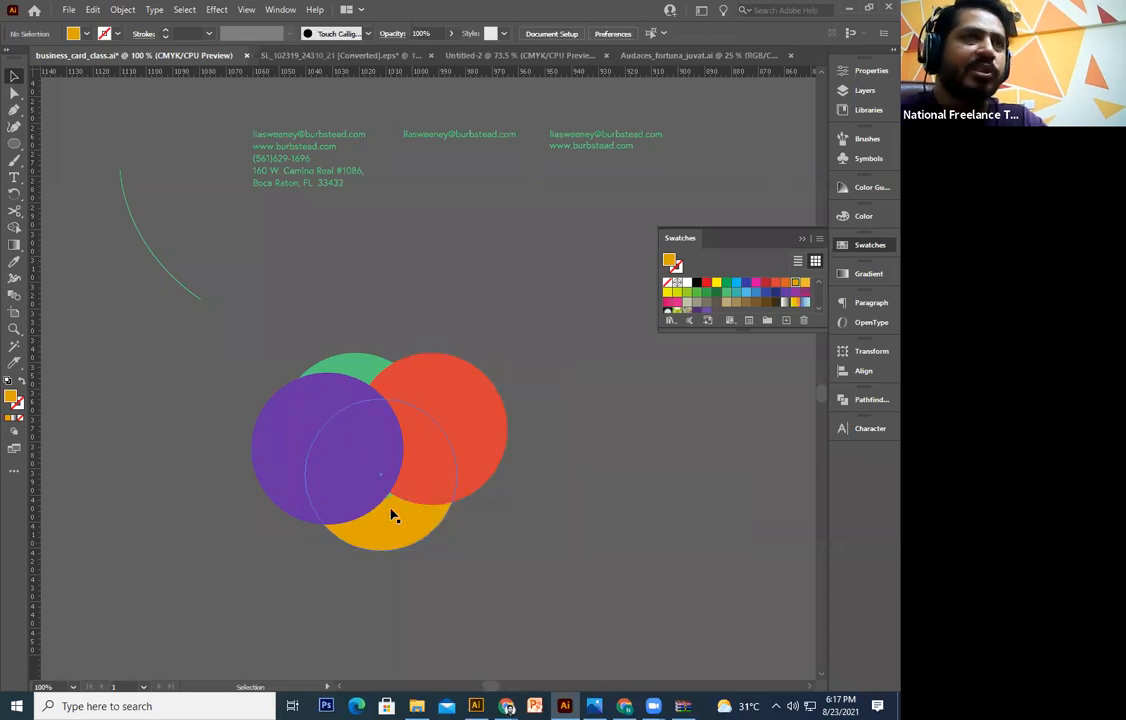
# Move the orange circle slightly upward behind the other circles
pyautogui.moveTo(423, 530); pyautogui.dragTo(424, 518)
pyautogui.click(588, 541)
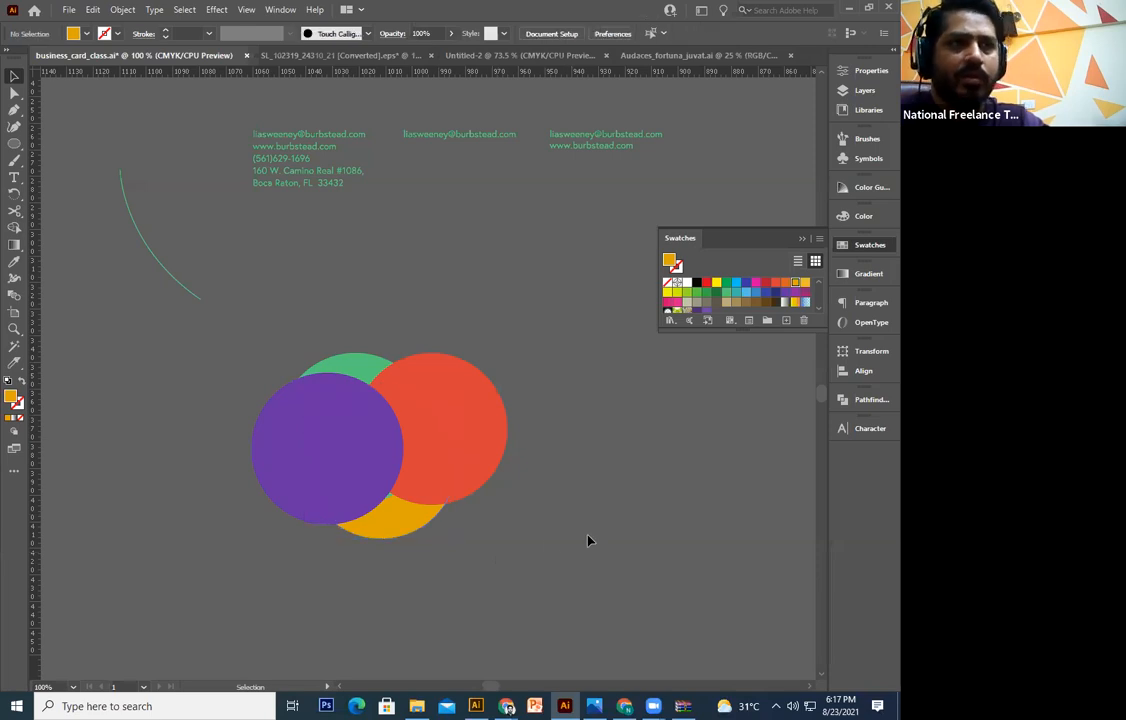
pyautogui.click(496, 462)
pyautogui.click(592, 482)
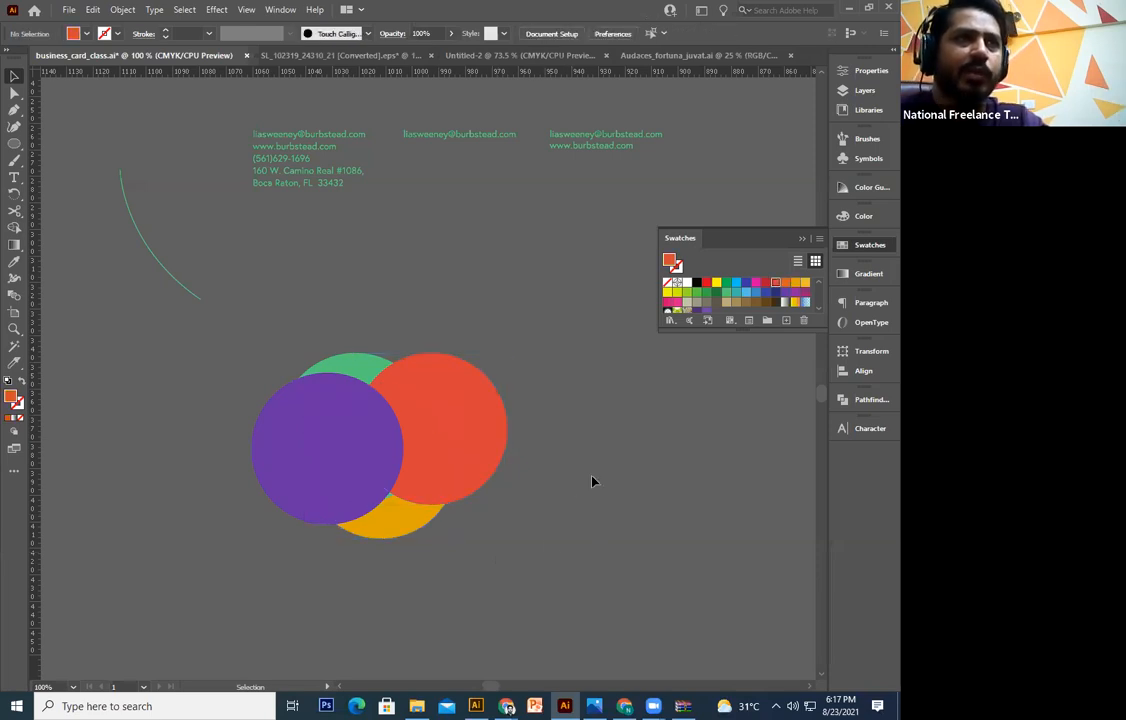
pyautogui.click(313, 490)
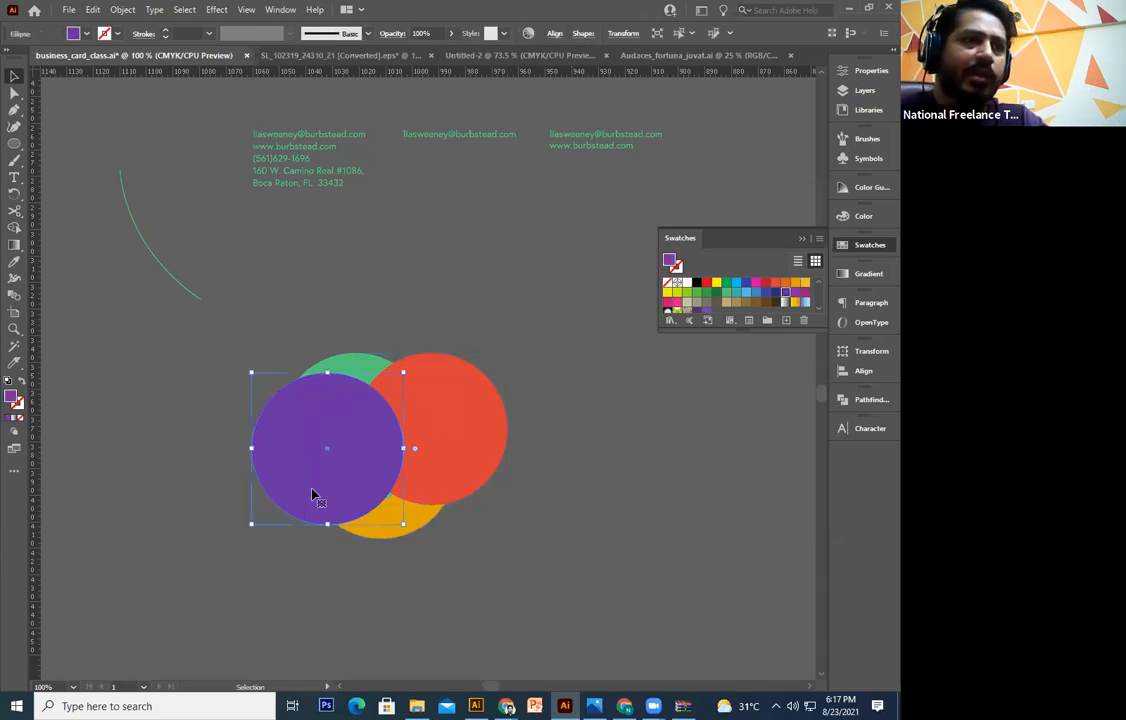
pyautogui.rightClick(352, 474)
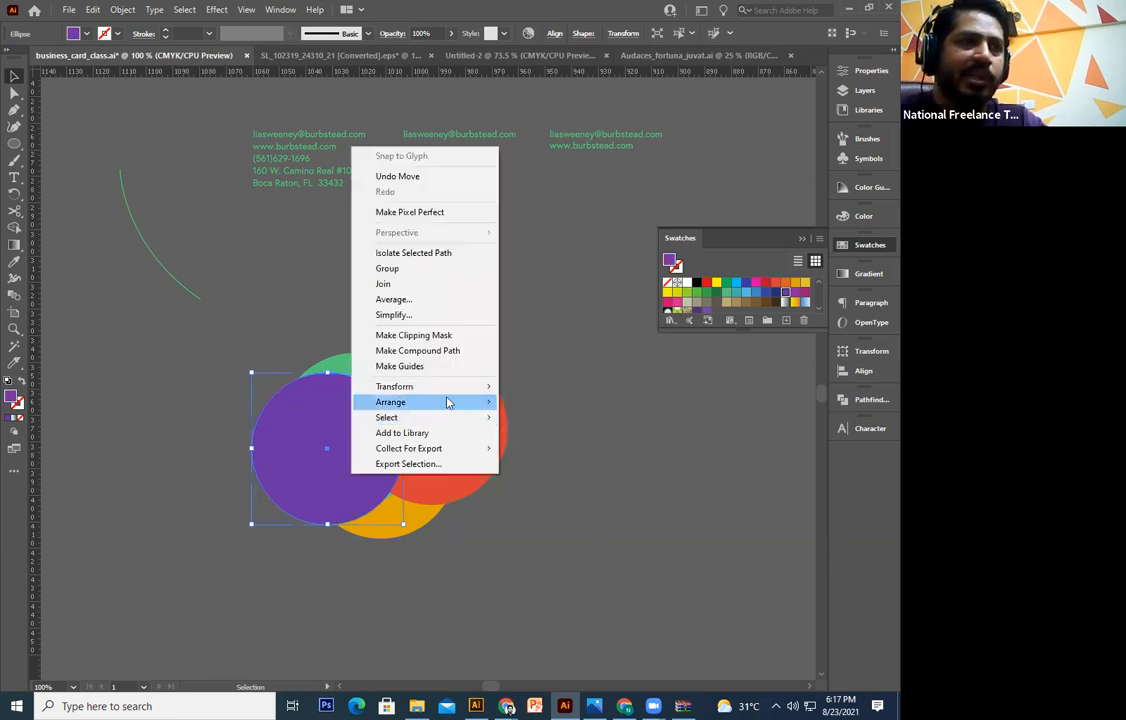
pyautogui.moveTo(470, 410)
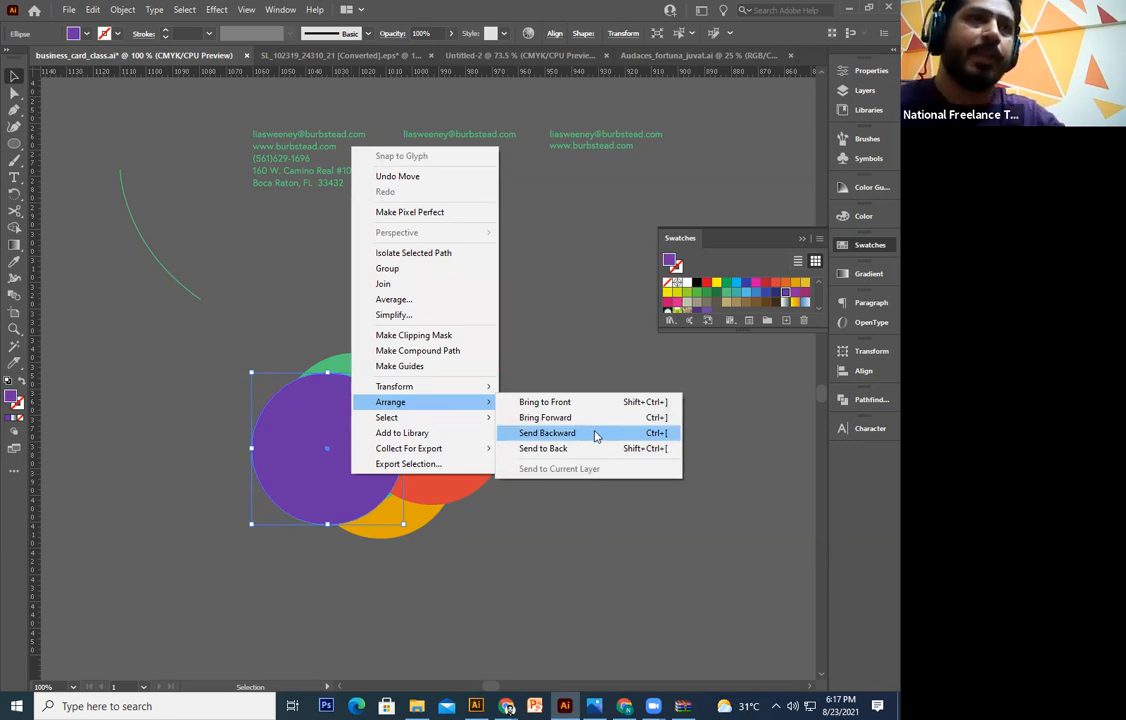
pyautogui.click(644, 324)
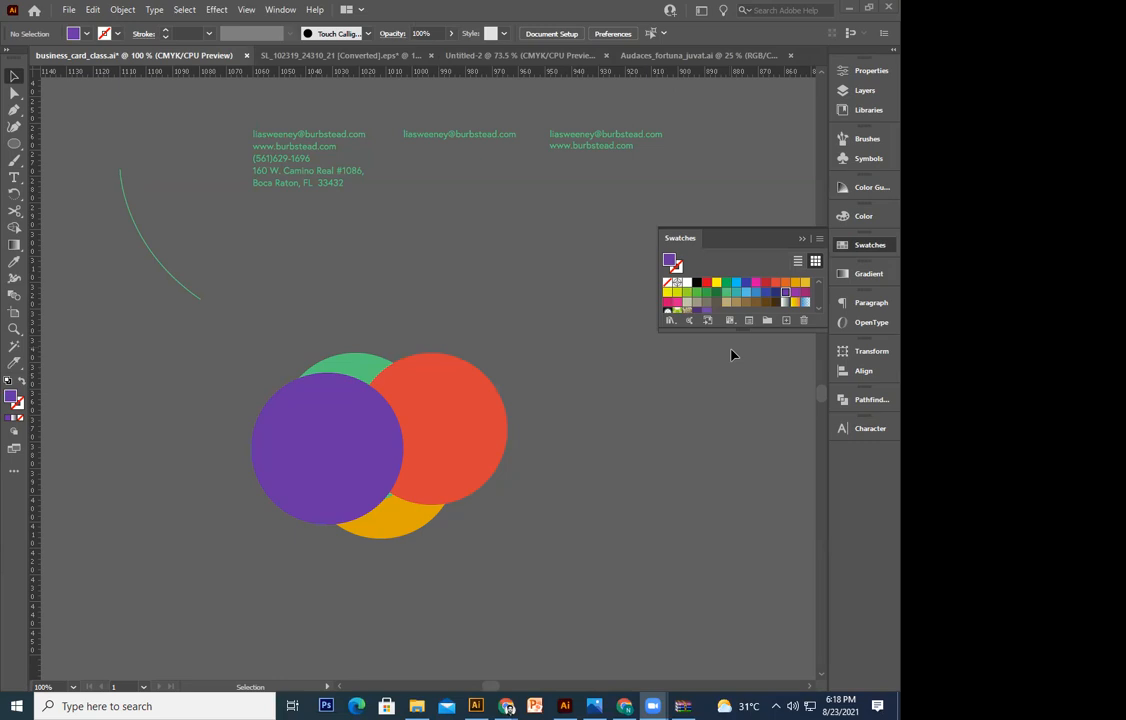
# Move the purple, red and orange circles together diagonally down, clear of the green circle
pyautogui.click(394, 458)
pyautogui.moveTo(439, 485); pyautogui.dragTo(470, 424)
pyautogui.keyDown('shift'); pyautogui.click(470, 424); pyautogui.keyUp('shift')
pyautogui.keyDown('shift'); pyautogui.click(429, 471); pyautogui.keyUp('shift')
pyautogui.moveTo(417, 472); pyautogui.dragTo(173, 654)
pyautogui.moveTo(261, 632); pyautogui.dragTo(430, 522)
pyautogui.click(430, 522)
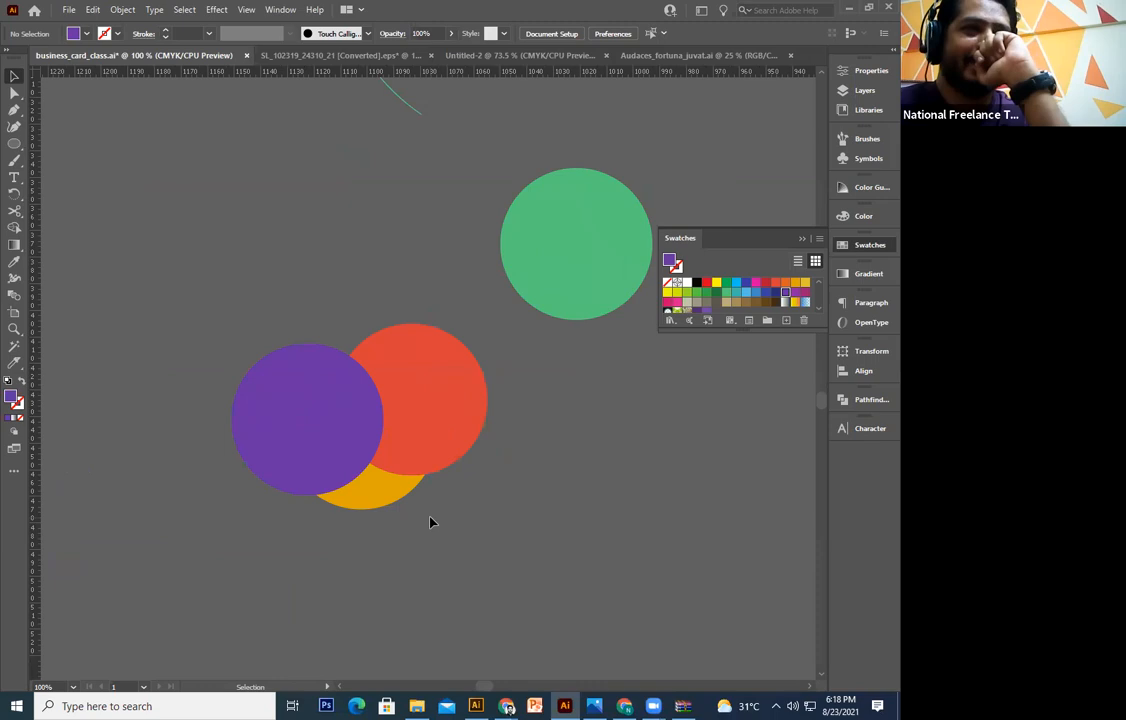
# Send the purple circle backward one level, behind the red circle
pyautogui.click(331, 476)
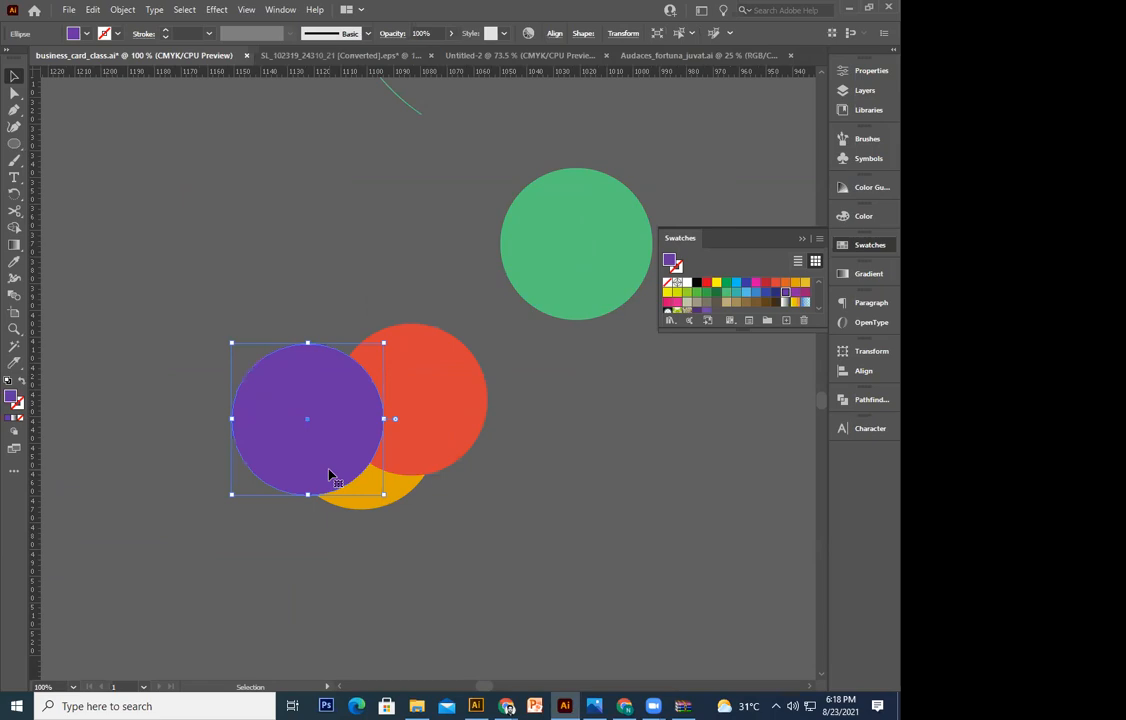
pyautogui.rightClick(330, 474)
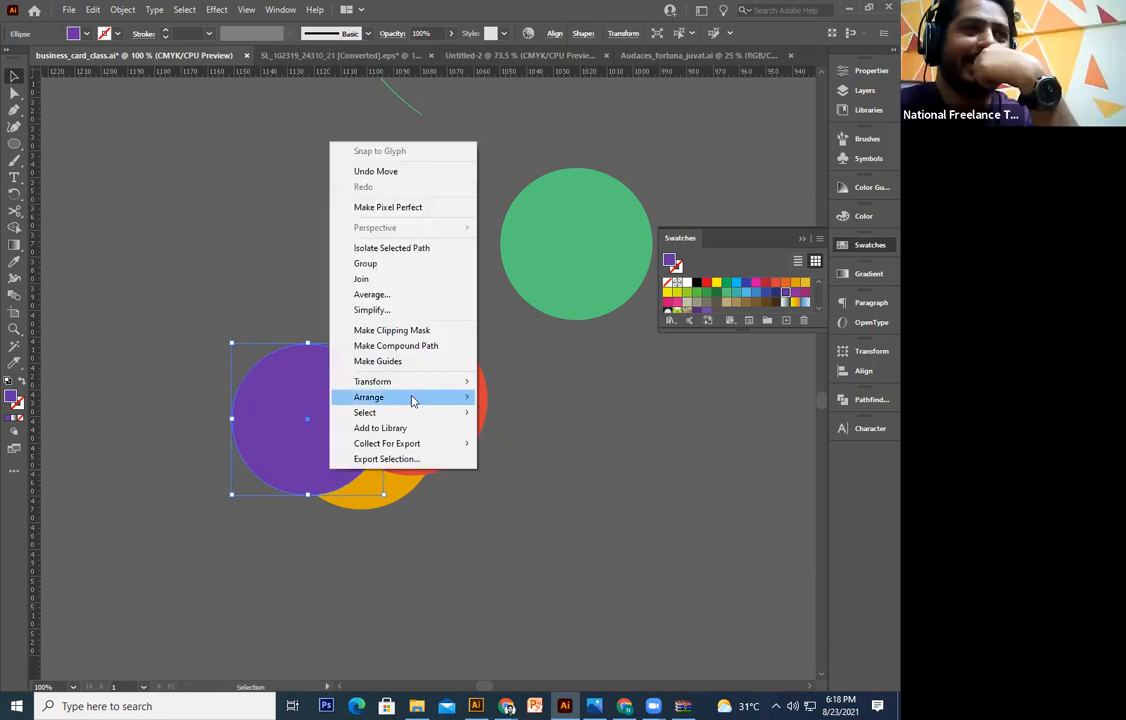
pyautogui.moveTo(414, 400)
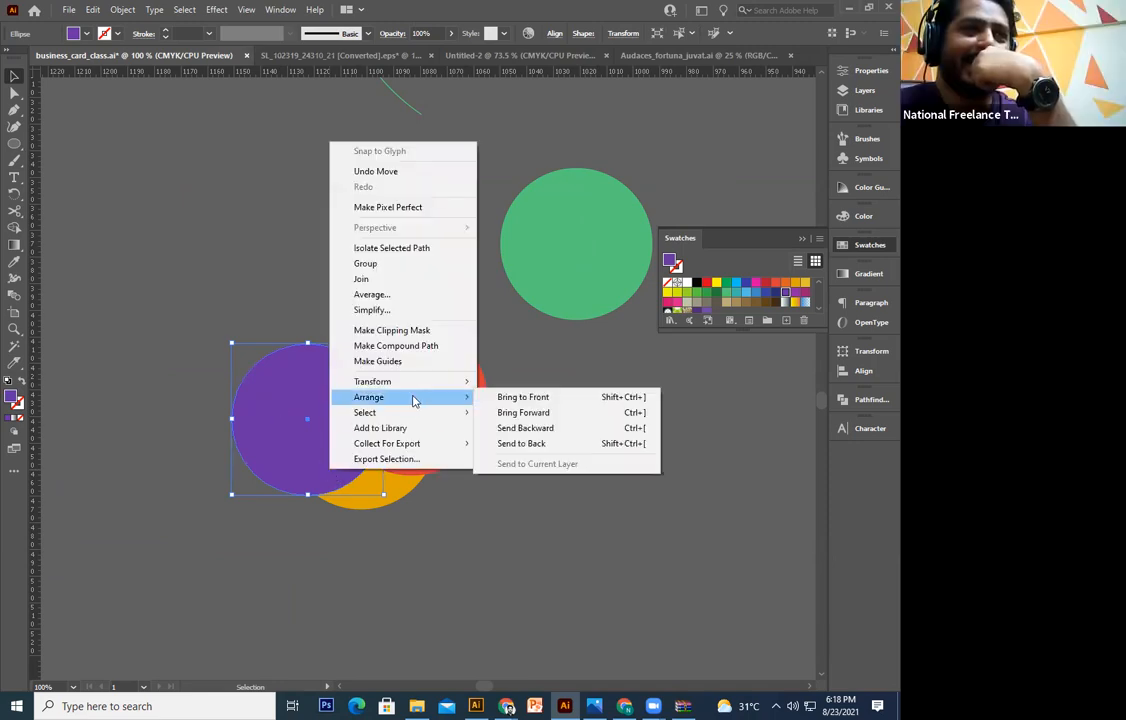
pyautogui.click(534, 432)
# Bring the orange circle forward two levels so it lies above the purple circle and beneath the red one
pyautogui.click(370, 490)
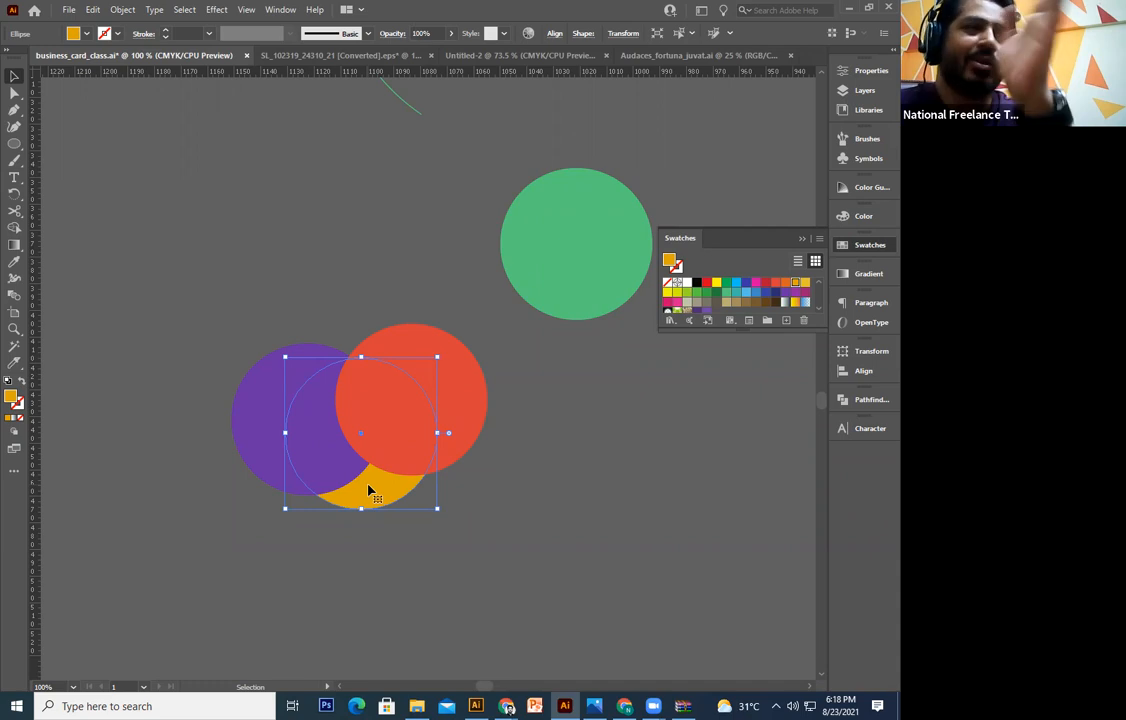
pyautogui.rightClick(368, 490)
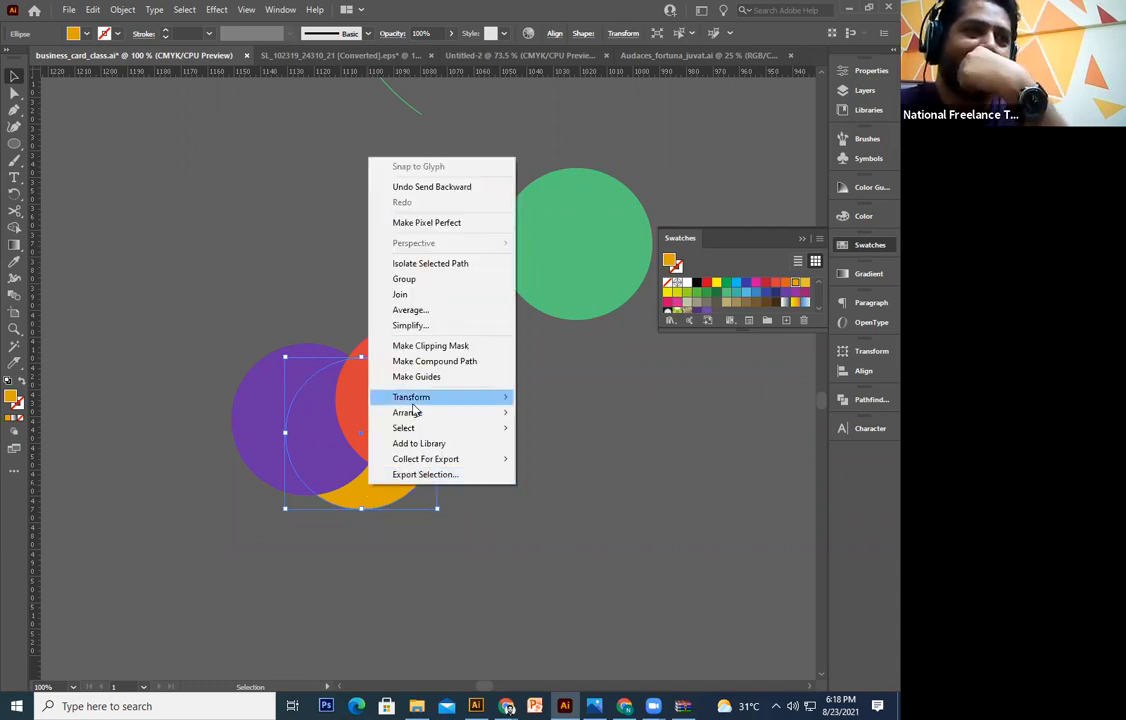
pyautogui.moveTo(417, 416)
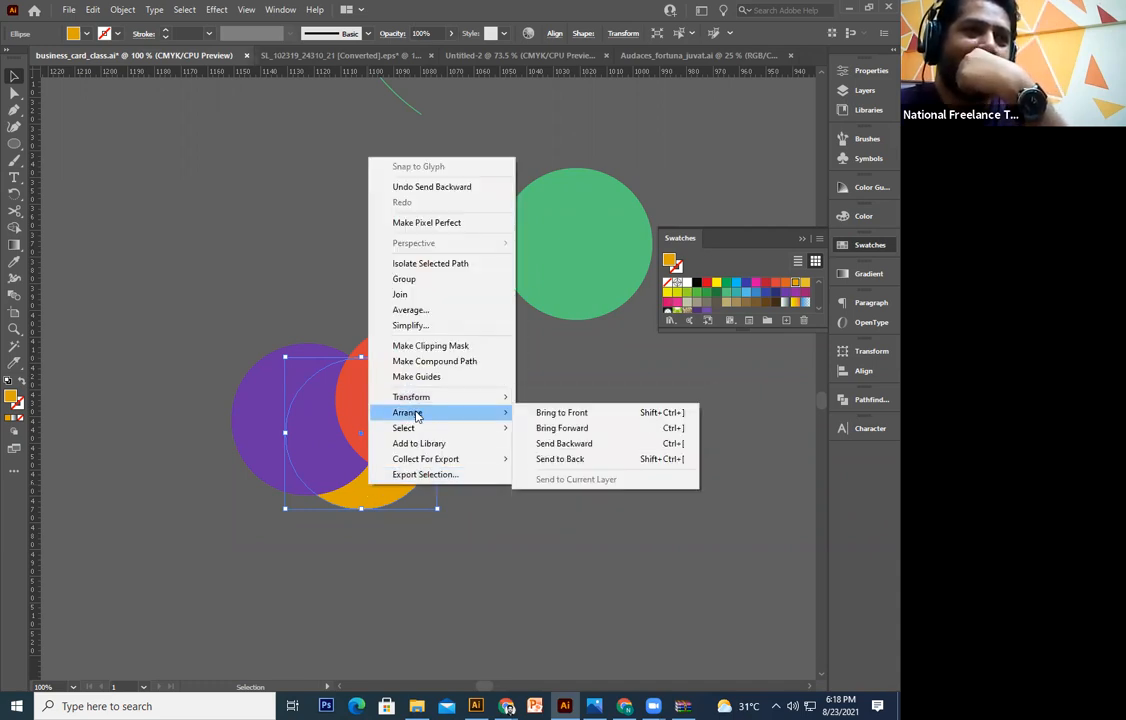
pyautogui.click(577, 431)
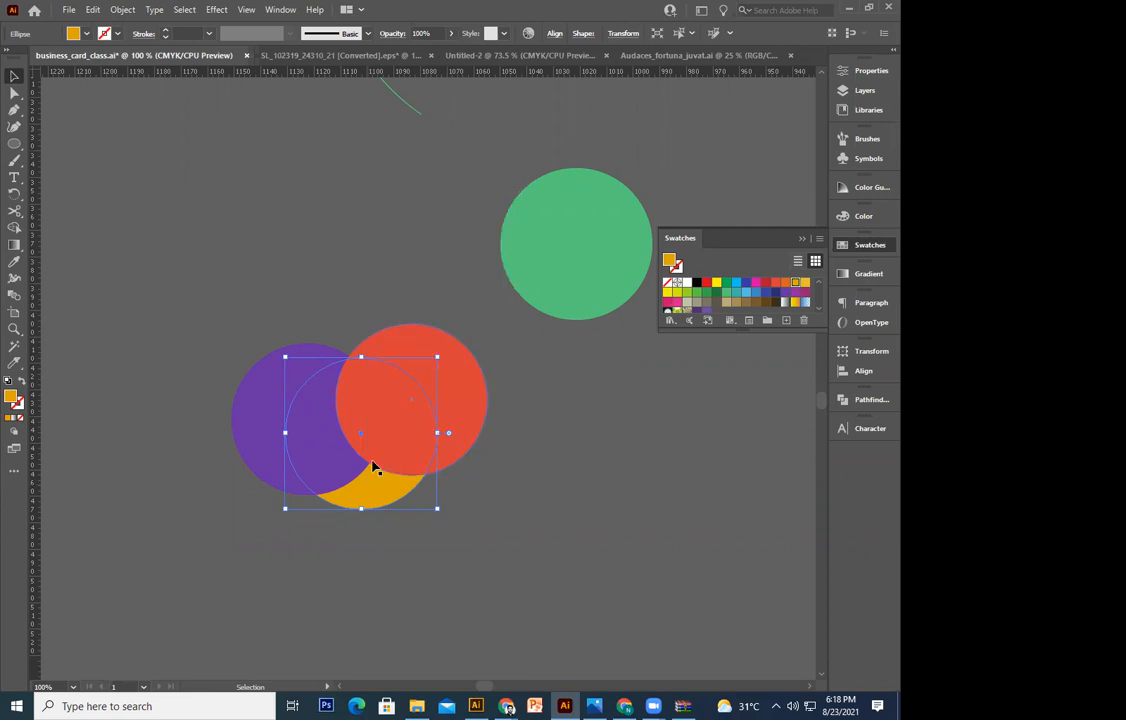
pyautogui.rightClick(385, 495)
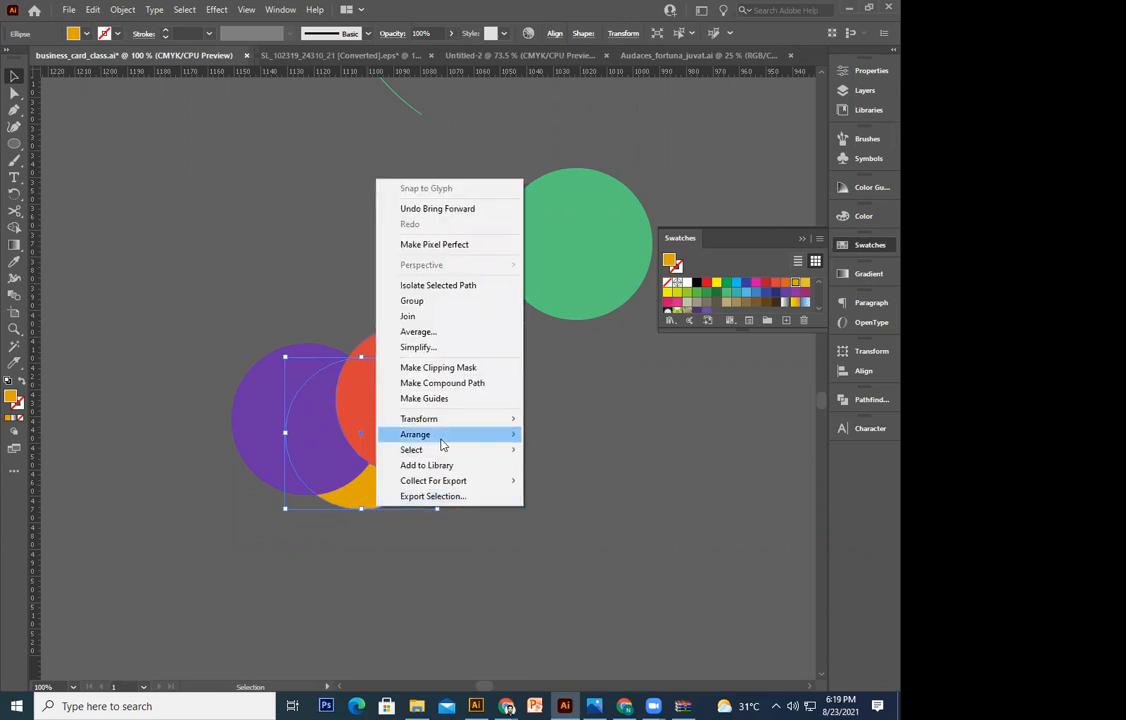
pyautogui.moveTo(443, 434)
pyautogui.click(582, 451)
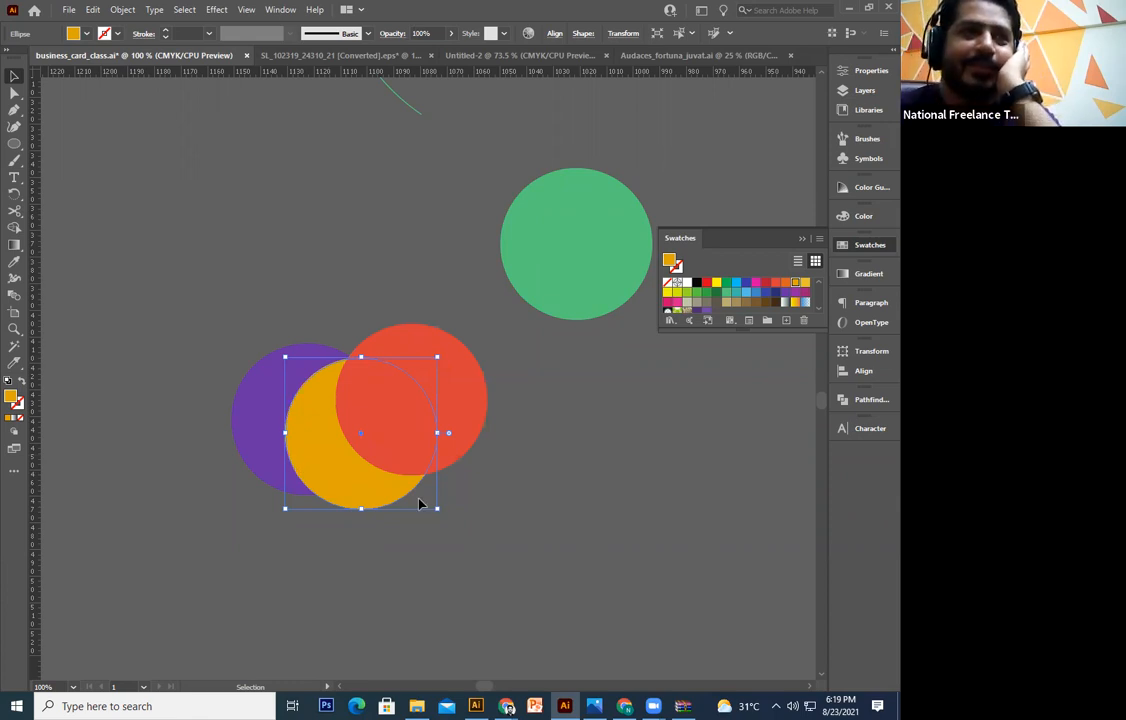
pyautogui.click(488, 541)
# Deselect the orange circle and minimize the Illustrator window
pyautogui.click(349, 503)
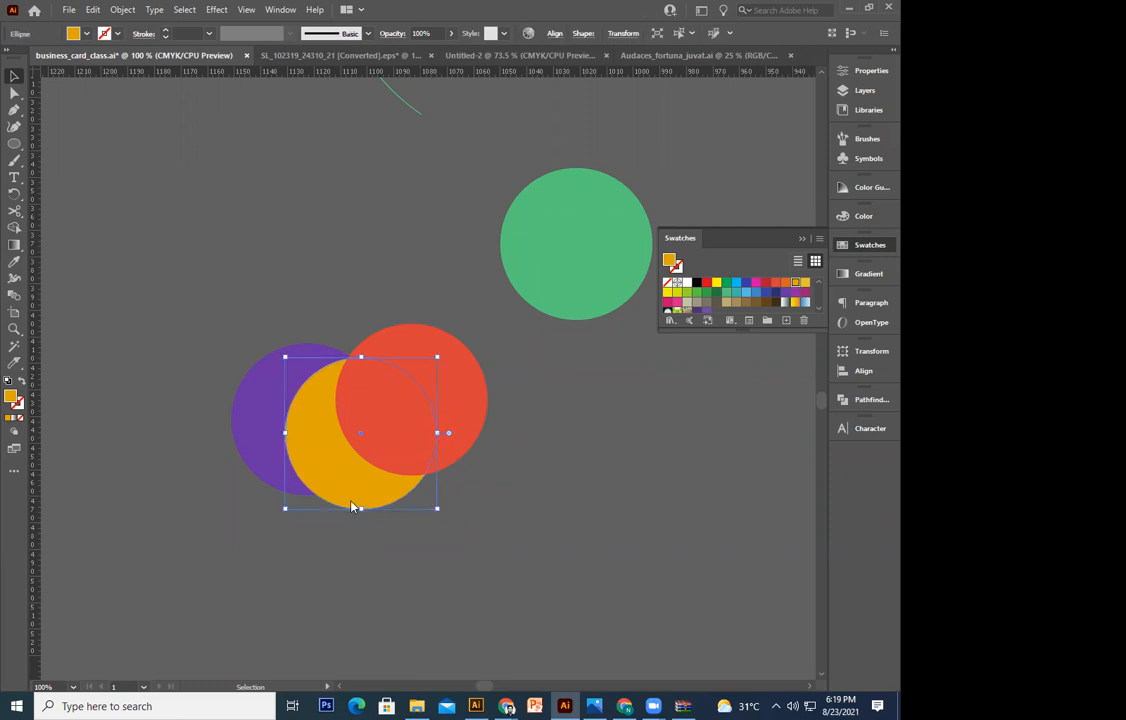
pyautogui.rightClick(349, 503)
pyautogui.click(347, 586)
pyautogui.click(347, 587)
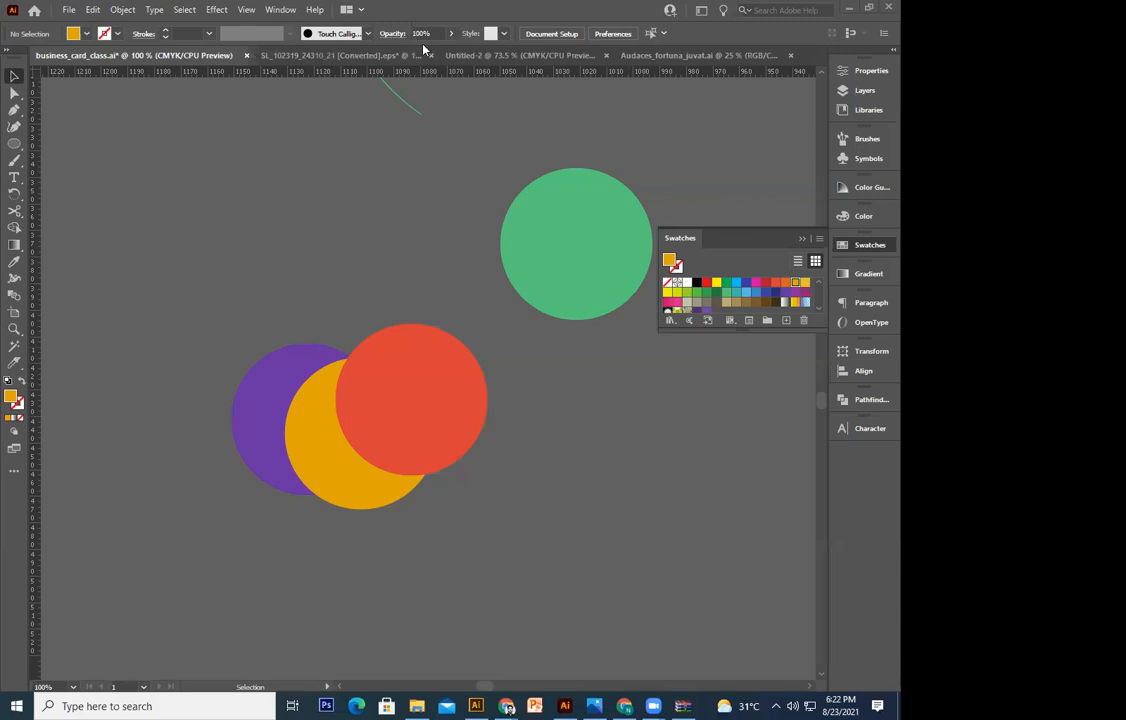
pyautogui.click(849, 8)
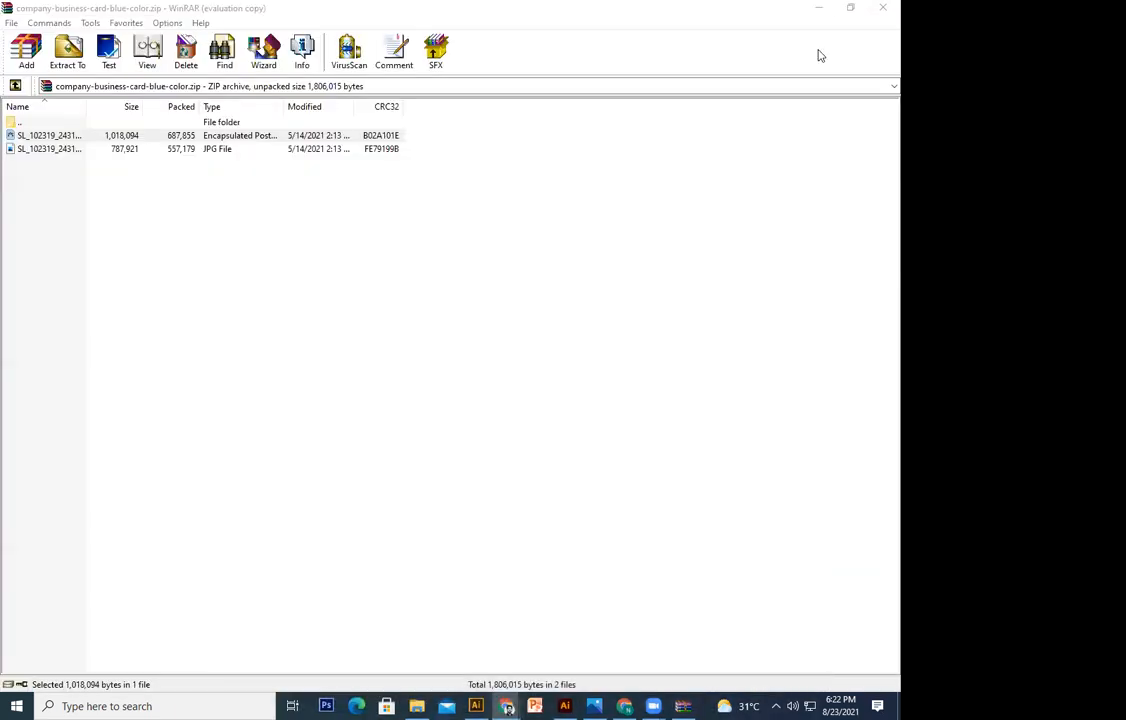